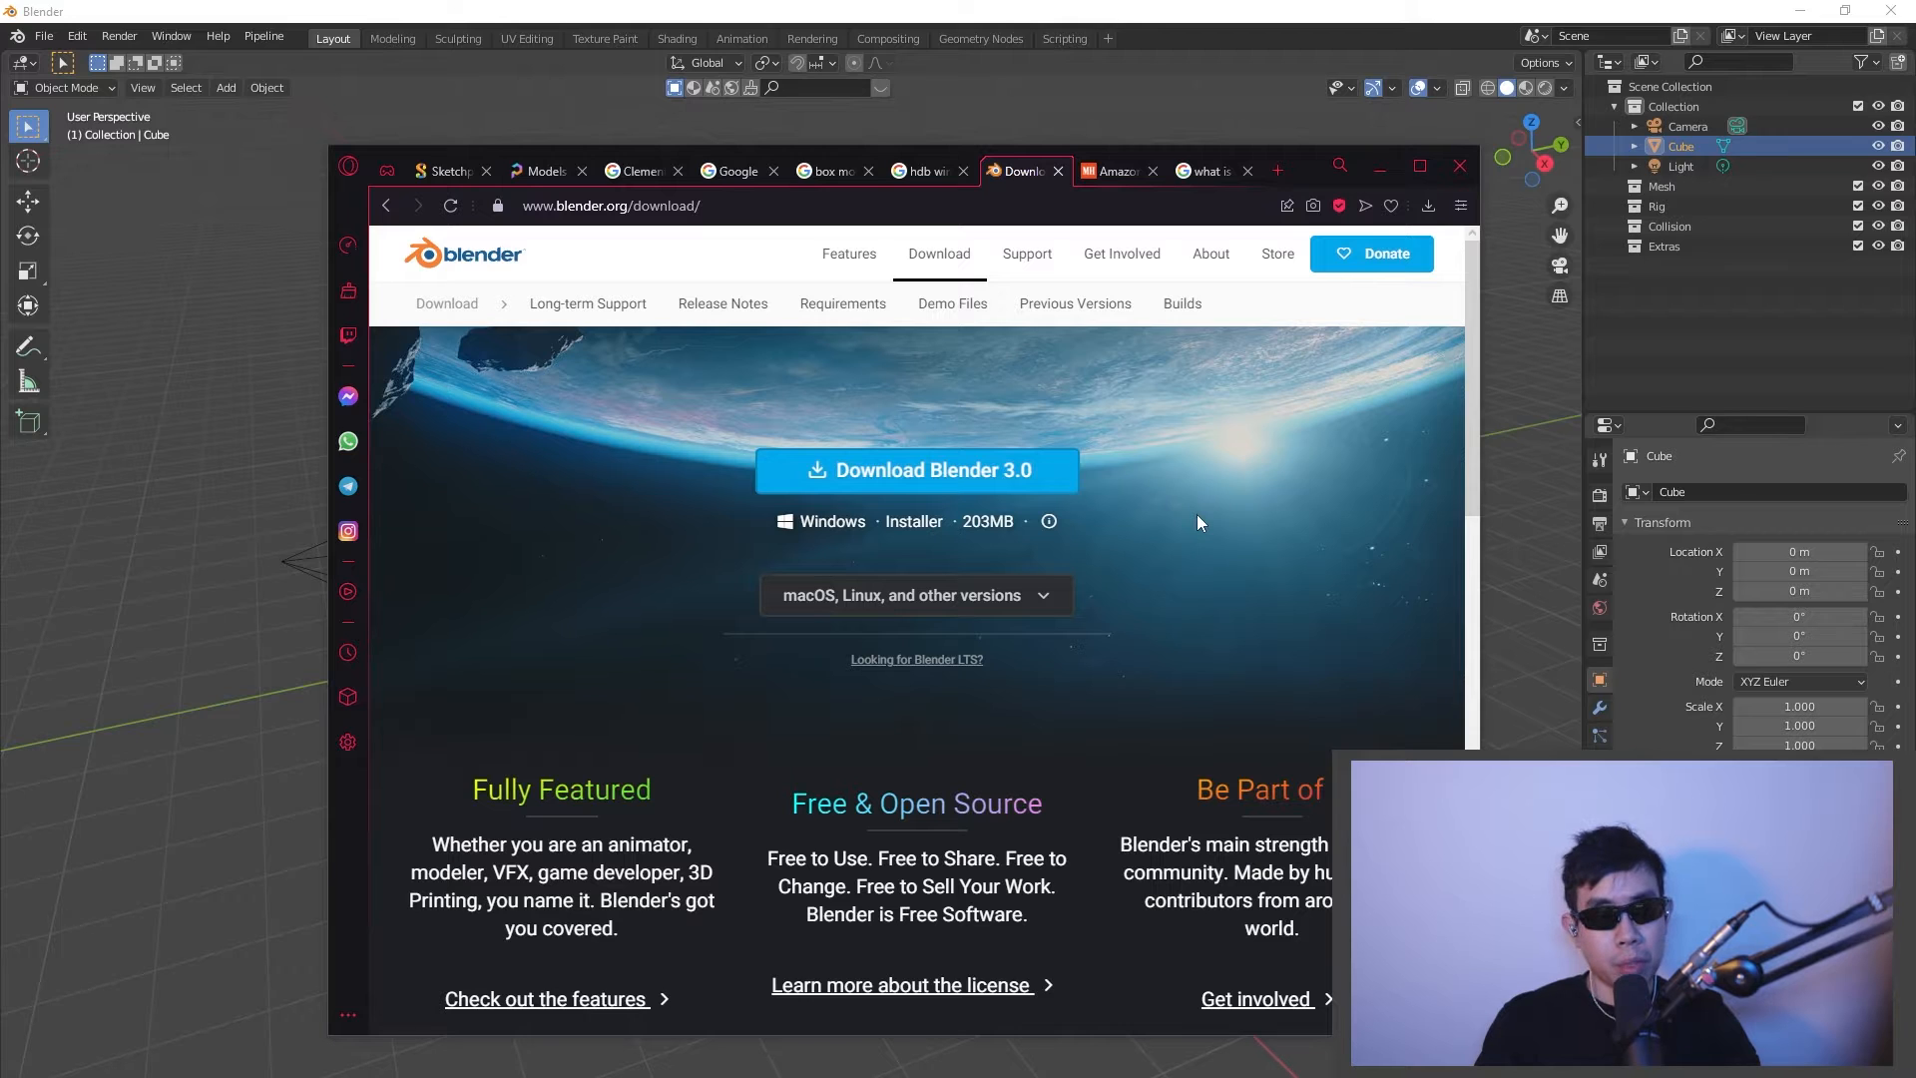
- Move the browser with the Blender 3.0 download page aside to check the installed version on the splash screen, and minimize the browser
left_click_drag(1304, 165, 1086, 445)
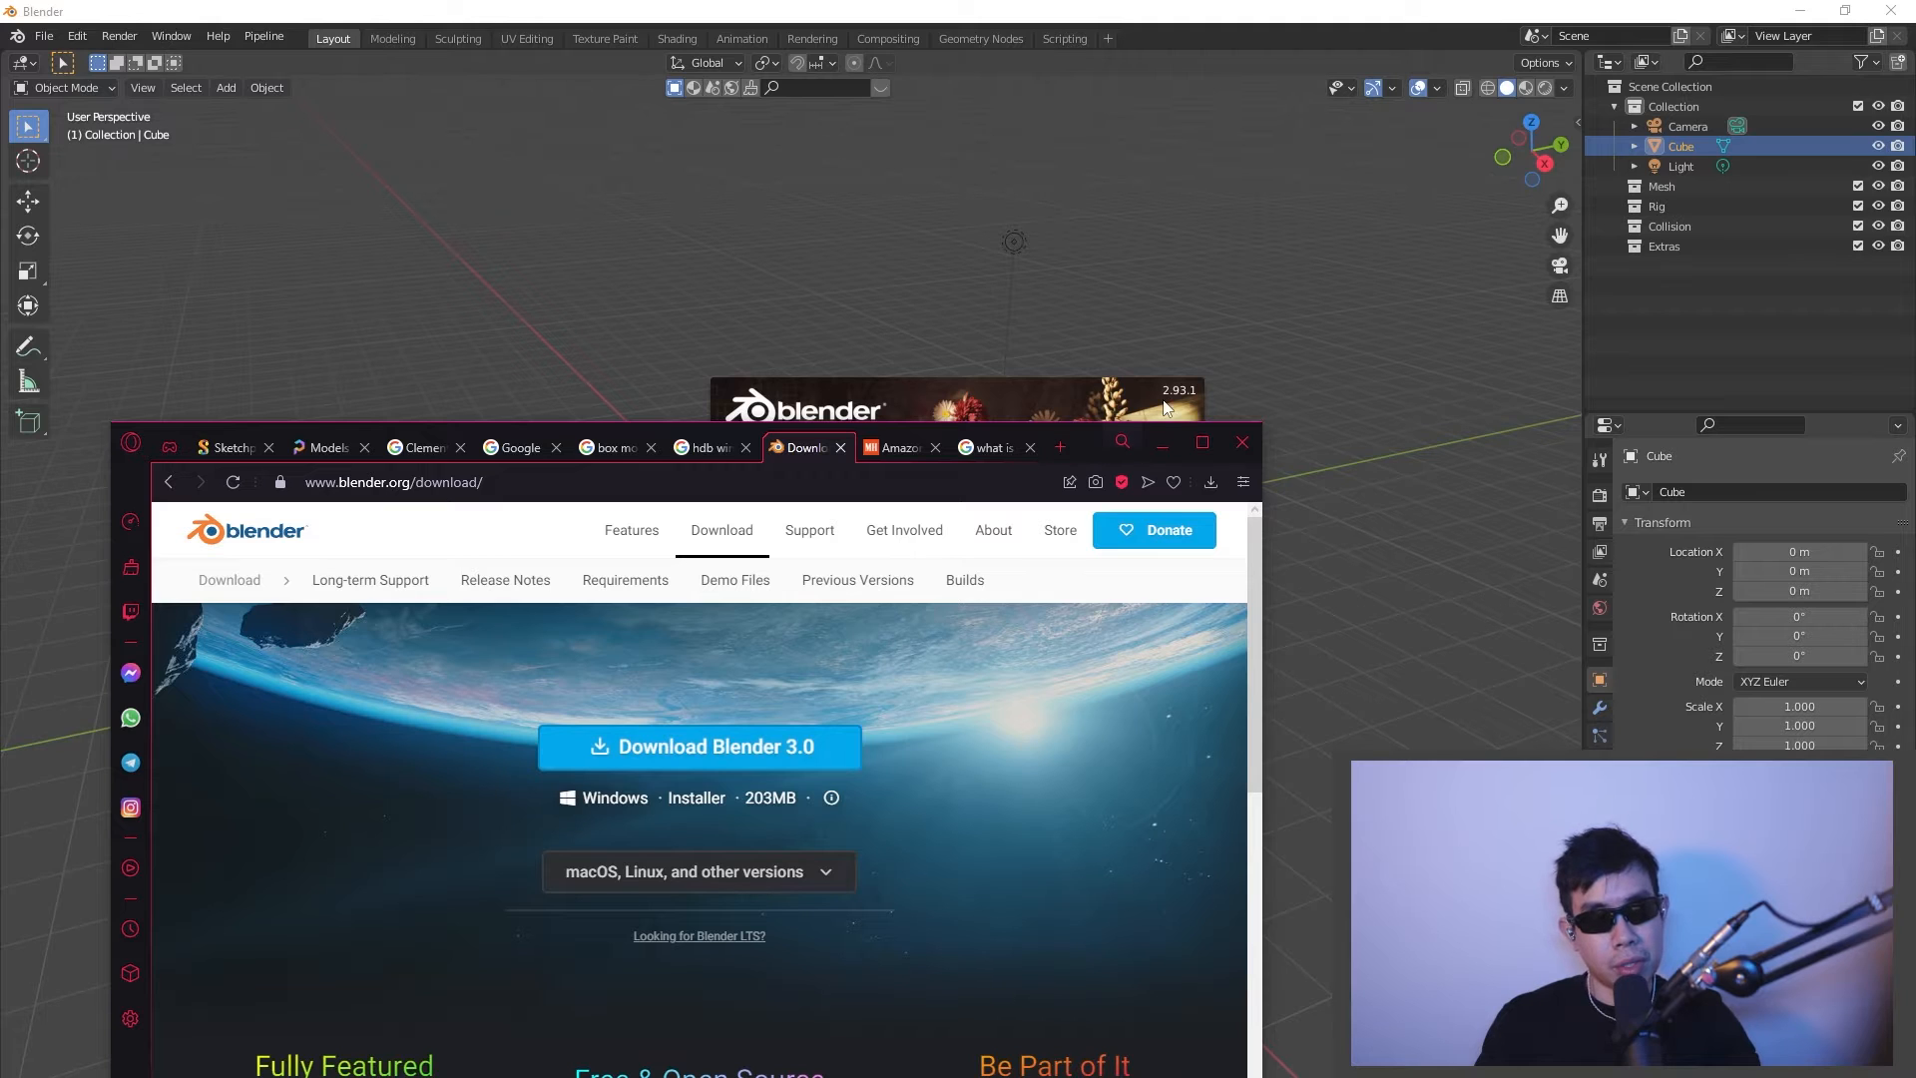
left_click_drag(1084, 445, 1133, 470)
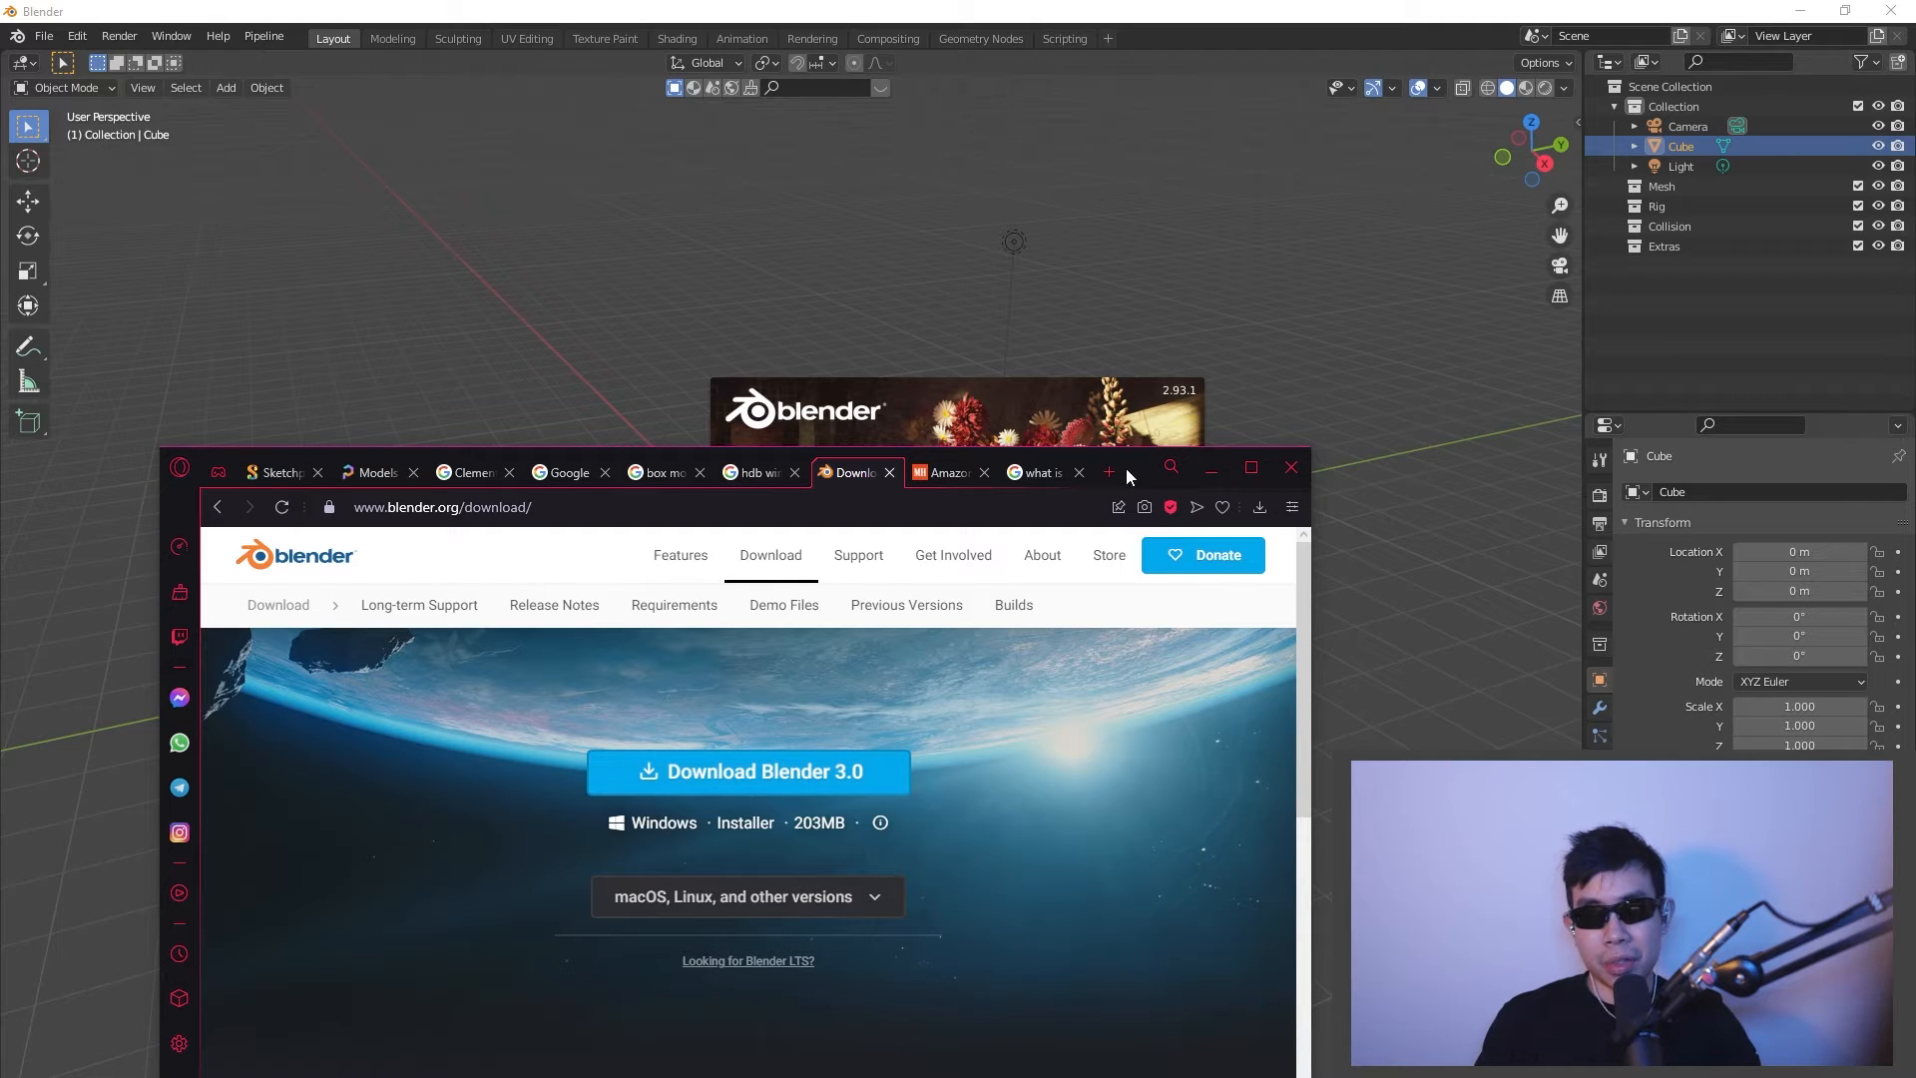
left_click_drag(1132, 465, 1247, 214)
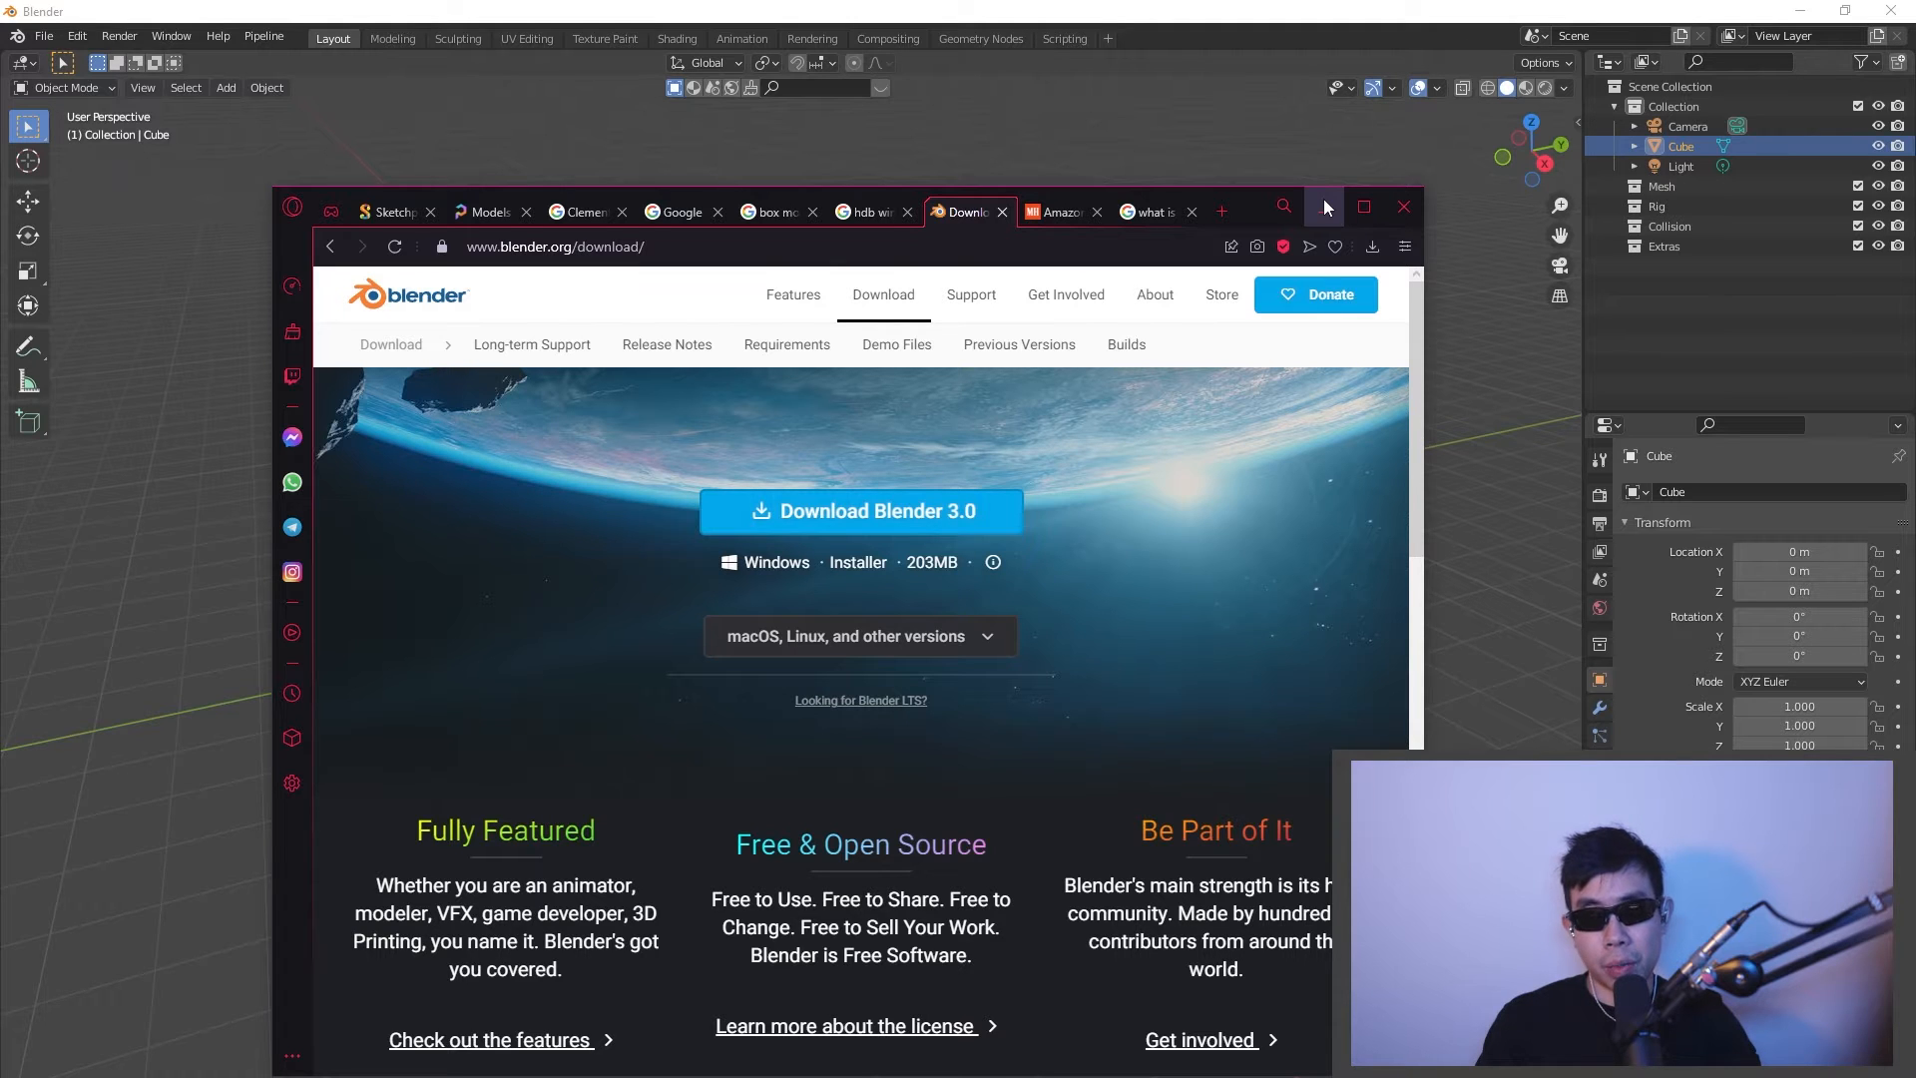
left_click_drag(1259, 214, 1243, 301)
left_click(1320, 295)
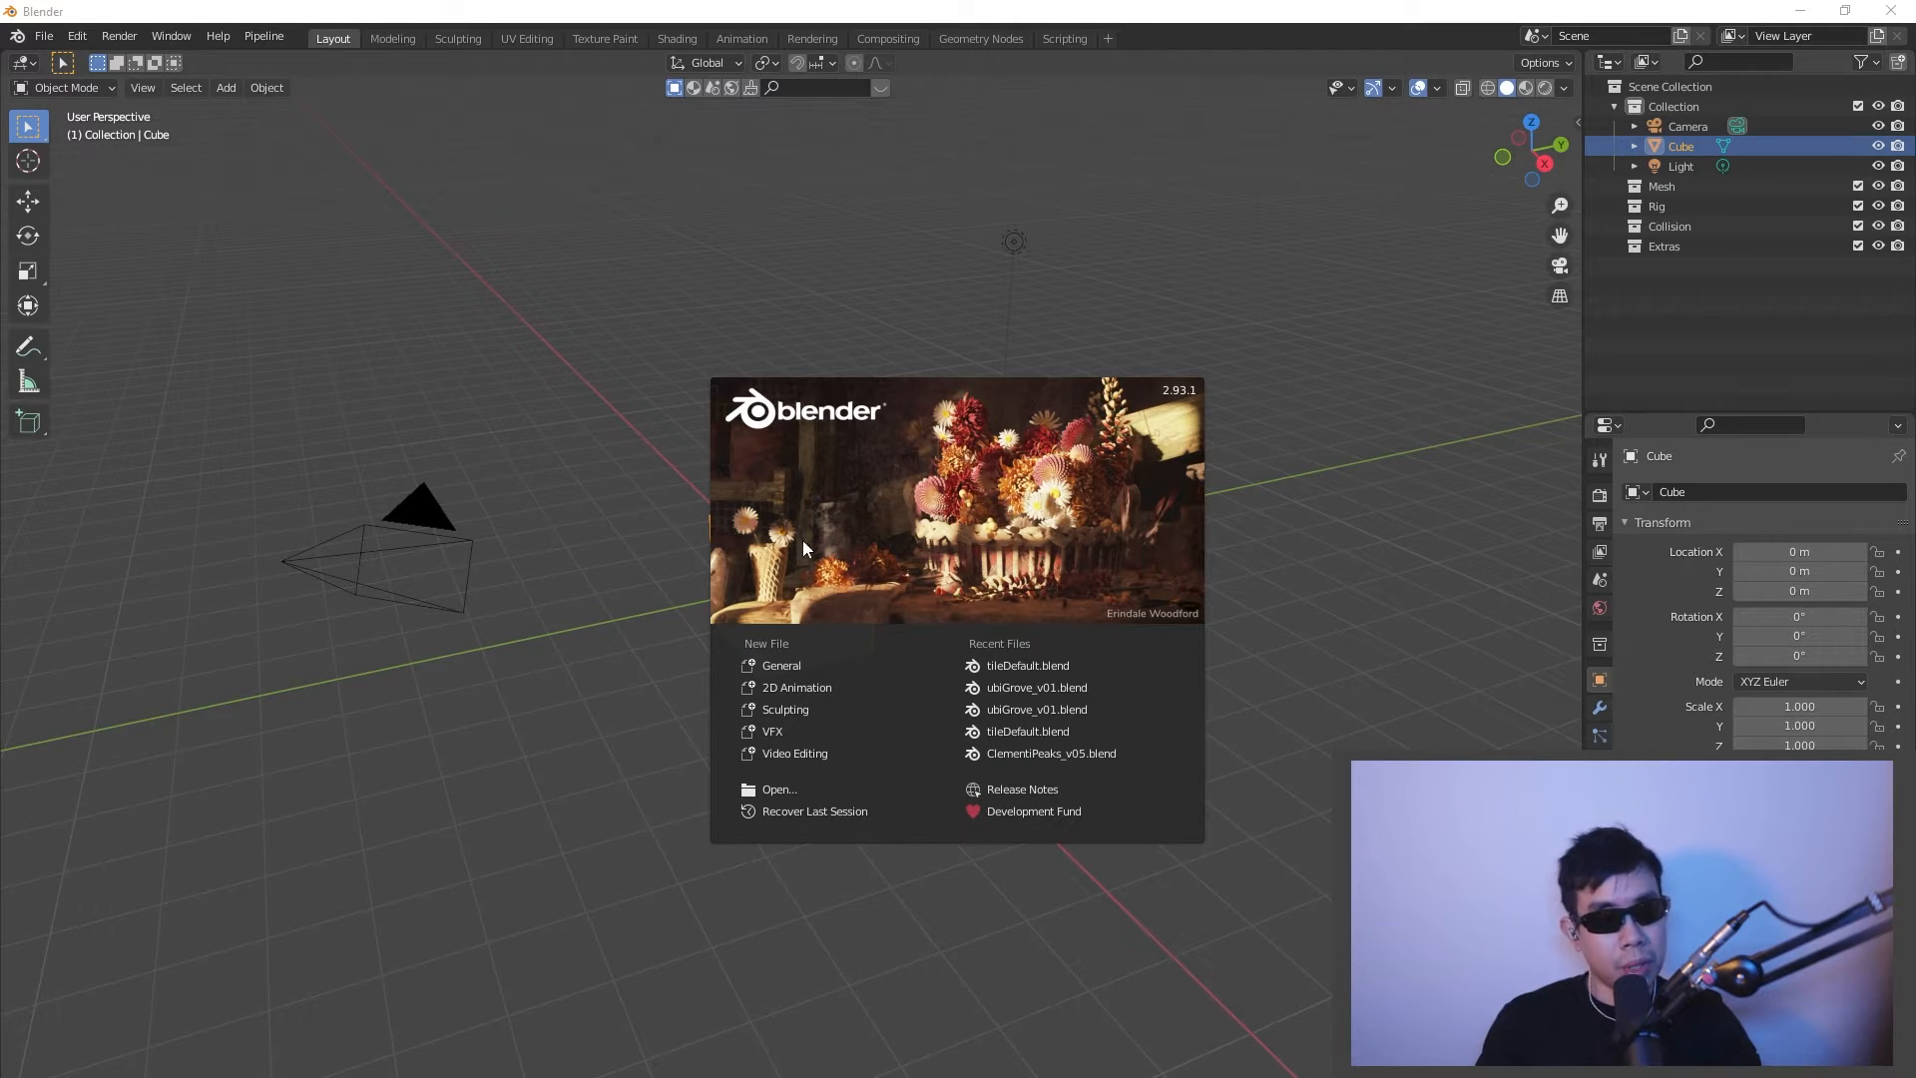
- Start a new General file and put the default cube into Edit Mode
left_click(767, 670)
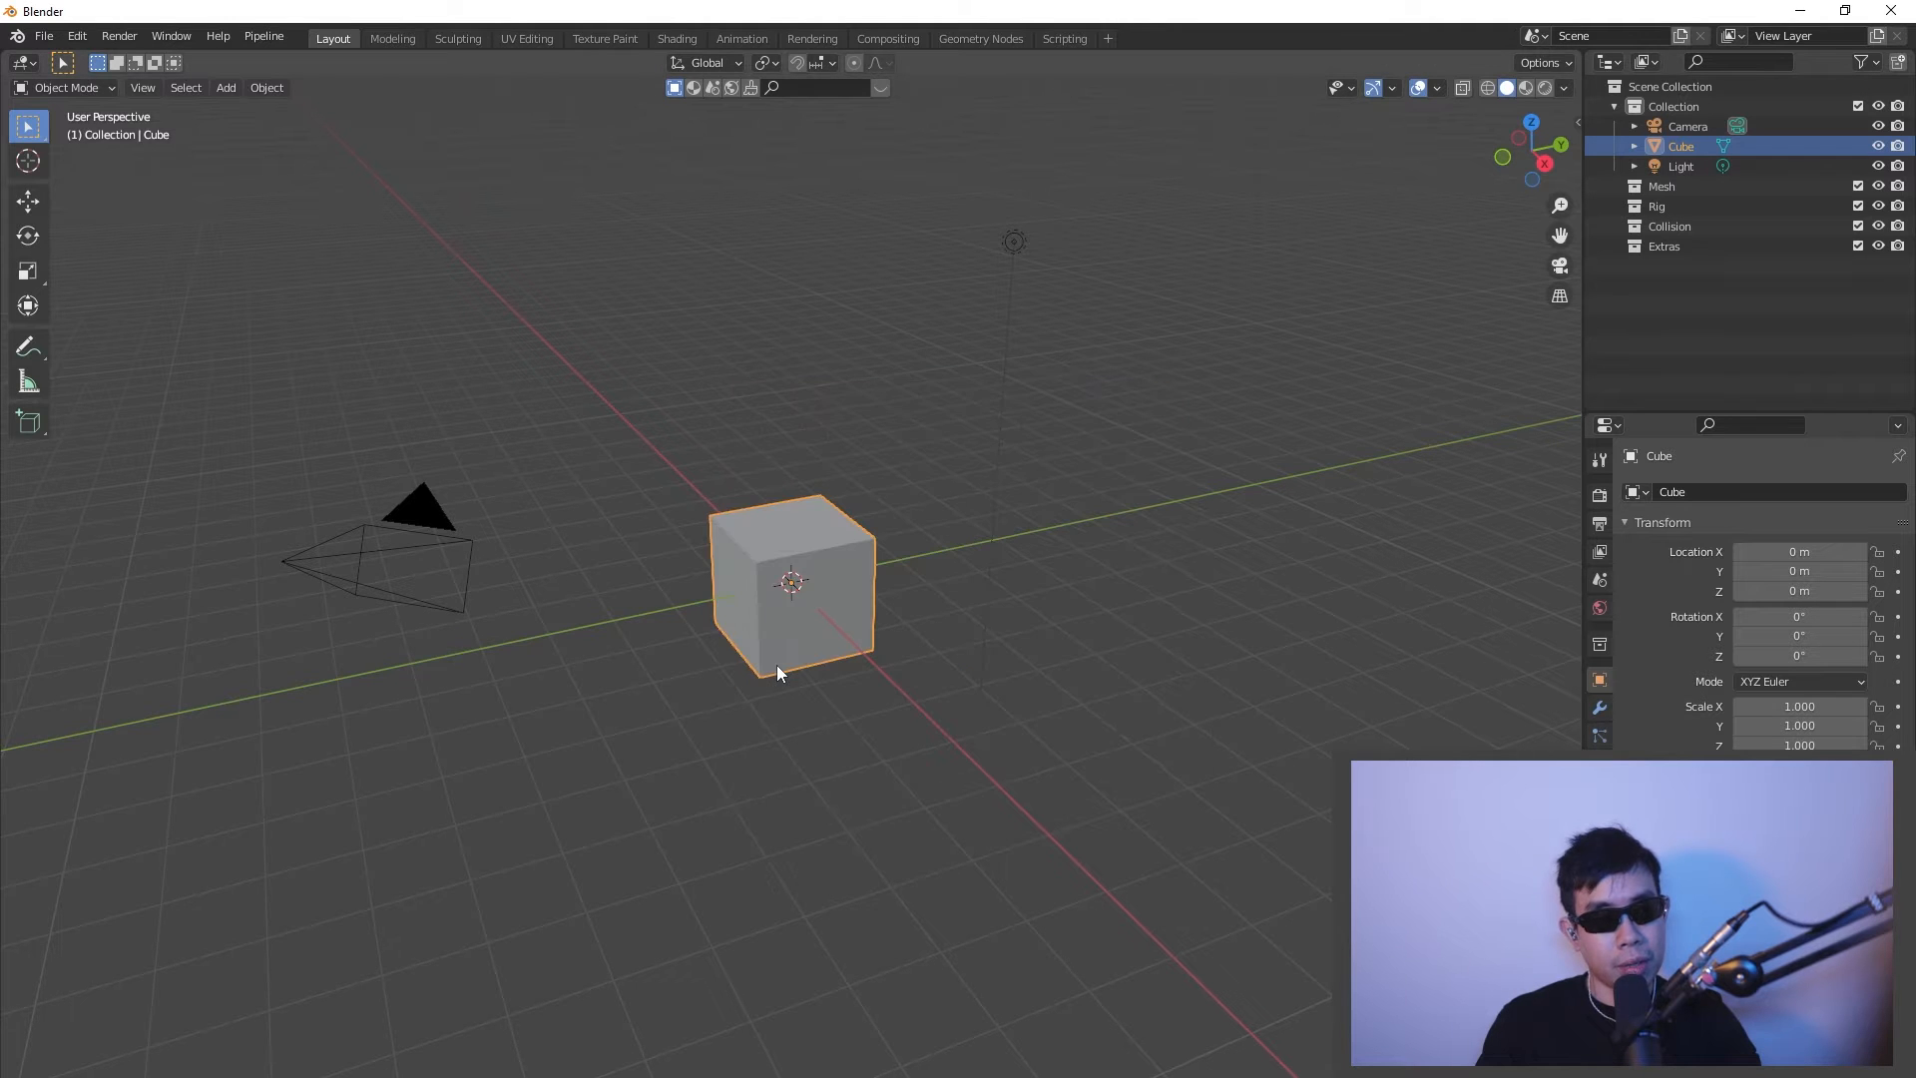
scroll(905, 664, "up", 6)
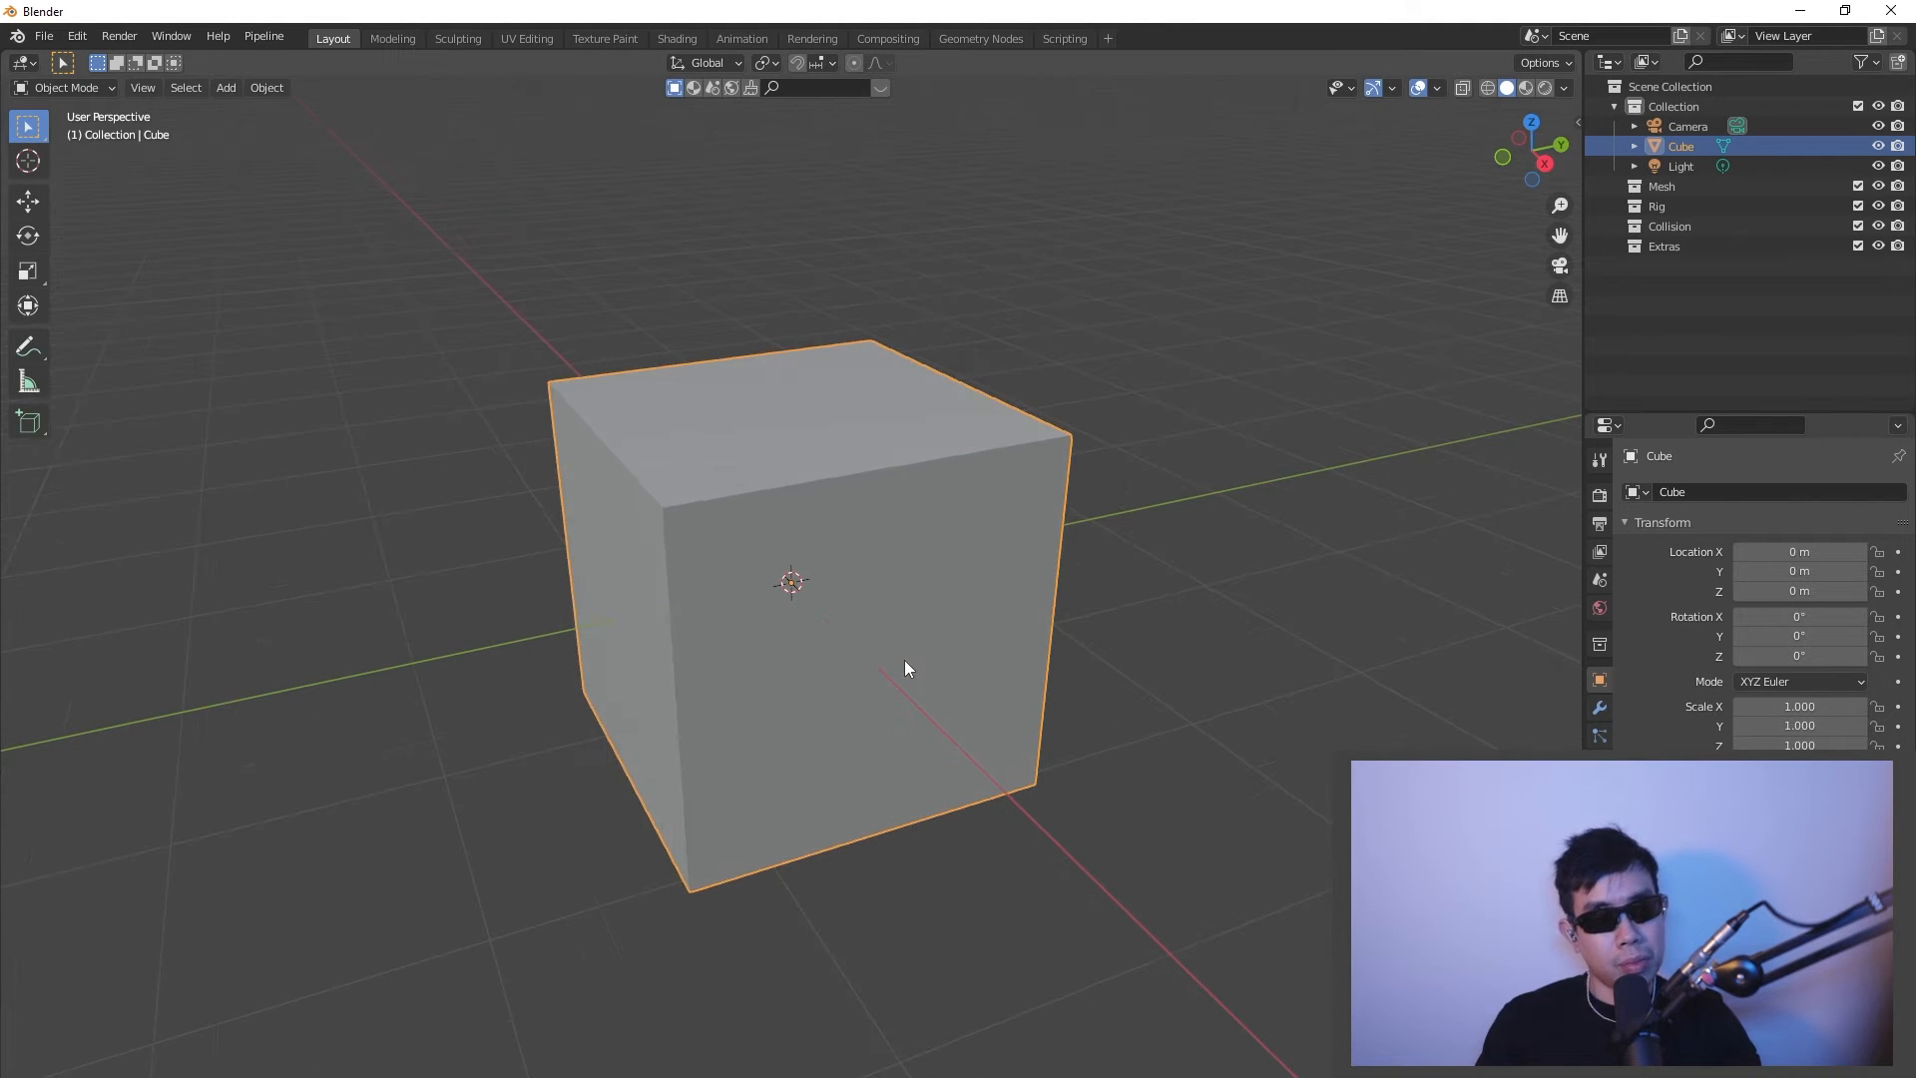
mouse_move(904, 661)
middle_mouse_down()
mouse_move(997, 659)
mouse_move(938, 669)
middle_mouse_up()
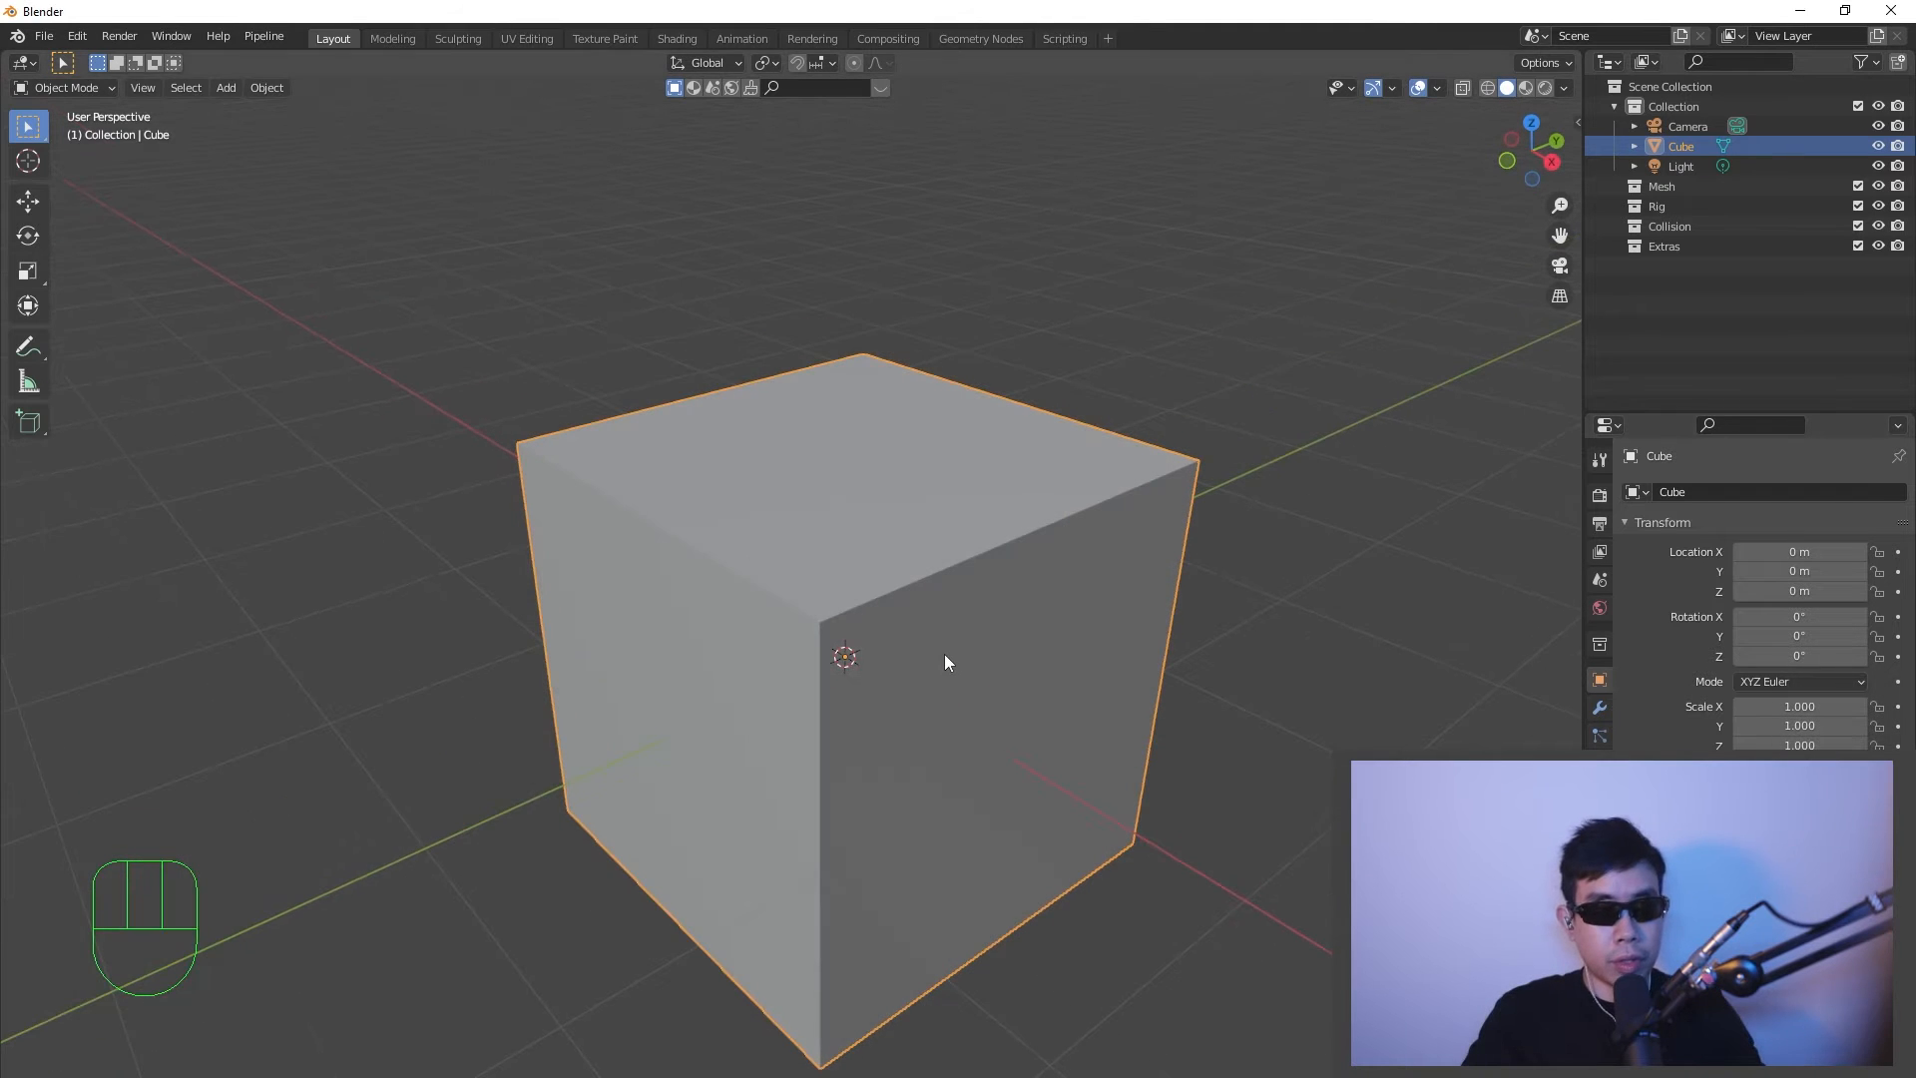
scroll(944, 655, "up", 3)
scroll(944, 655, "down", 3)
key("Tab")
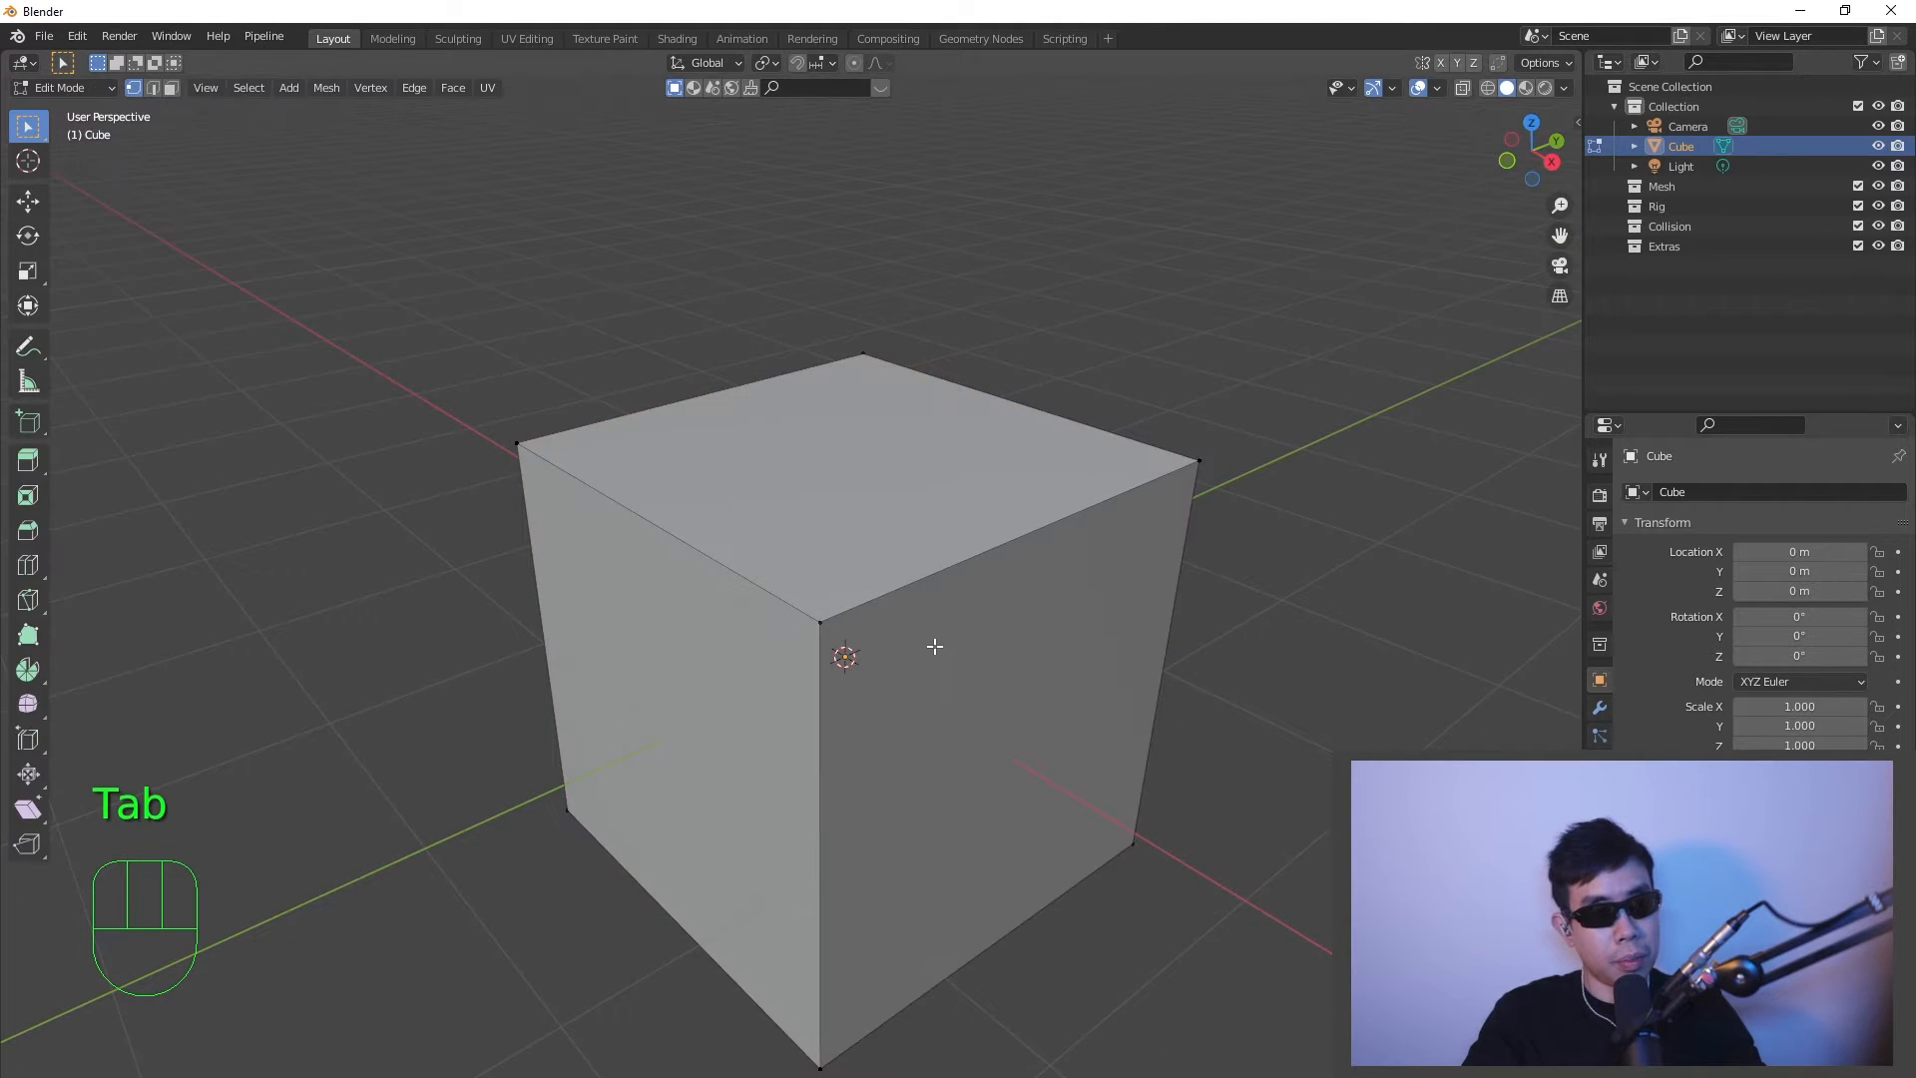
- Go through vertex, edge and face selection modes on the cube, picking a corner, an upper edge and individual faces
left_click(507, 427)
key("2")
left_click(631, 507)
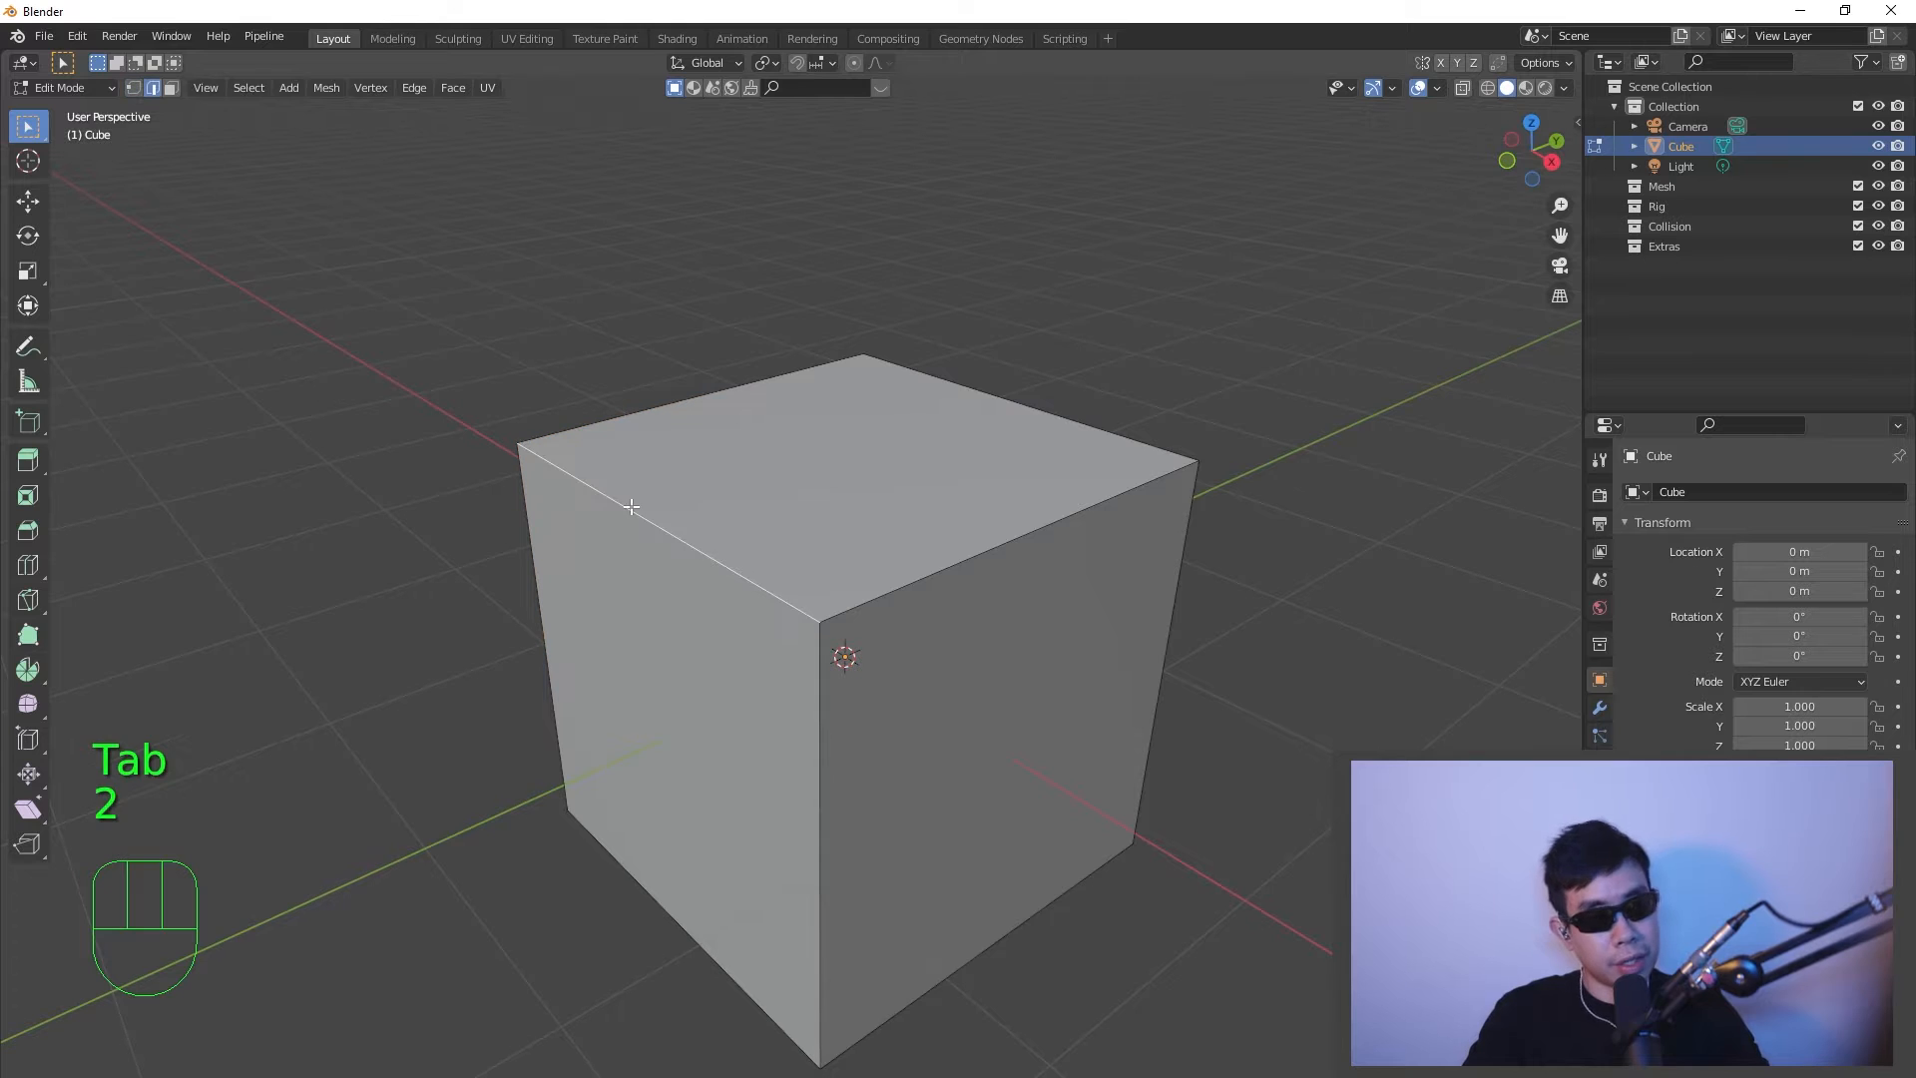
key("3")
left_click(685, 489)
left_click(719, 642)
left_click(931, 649)
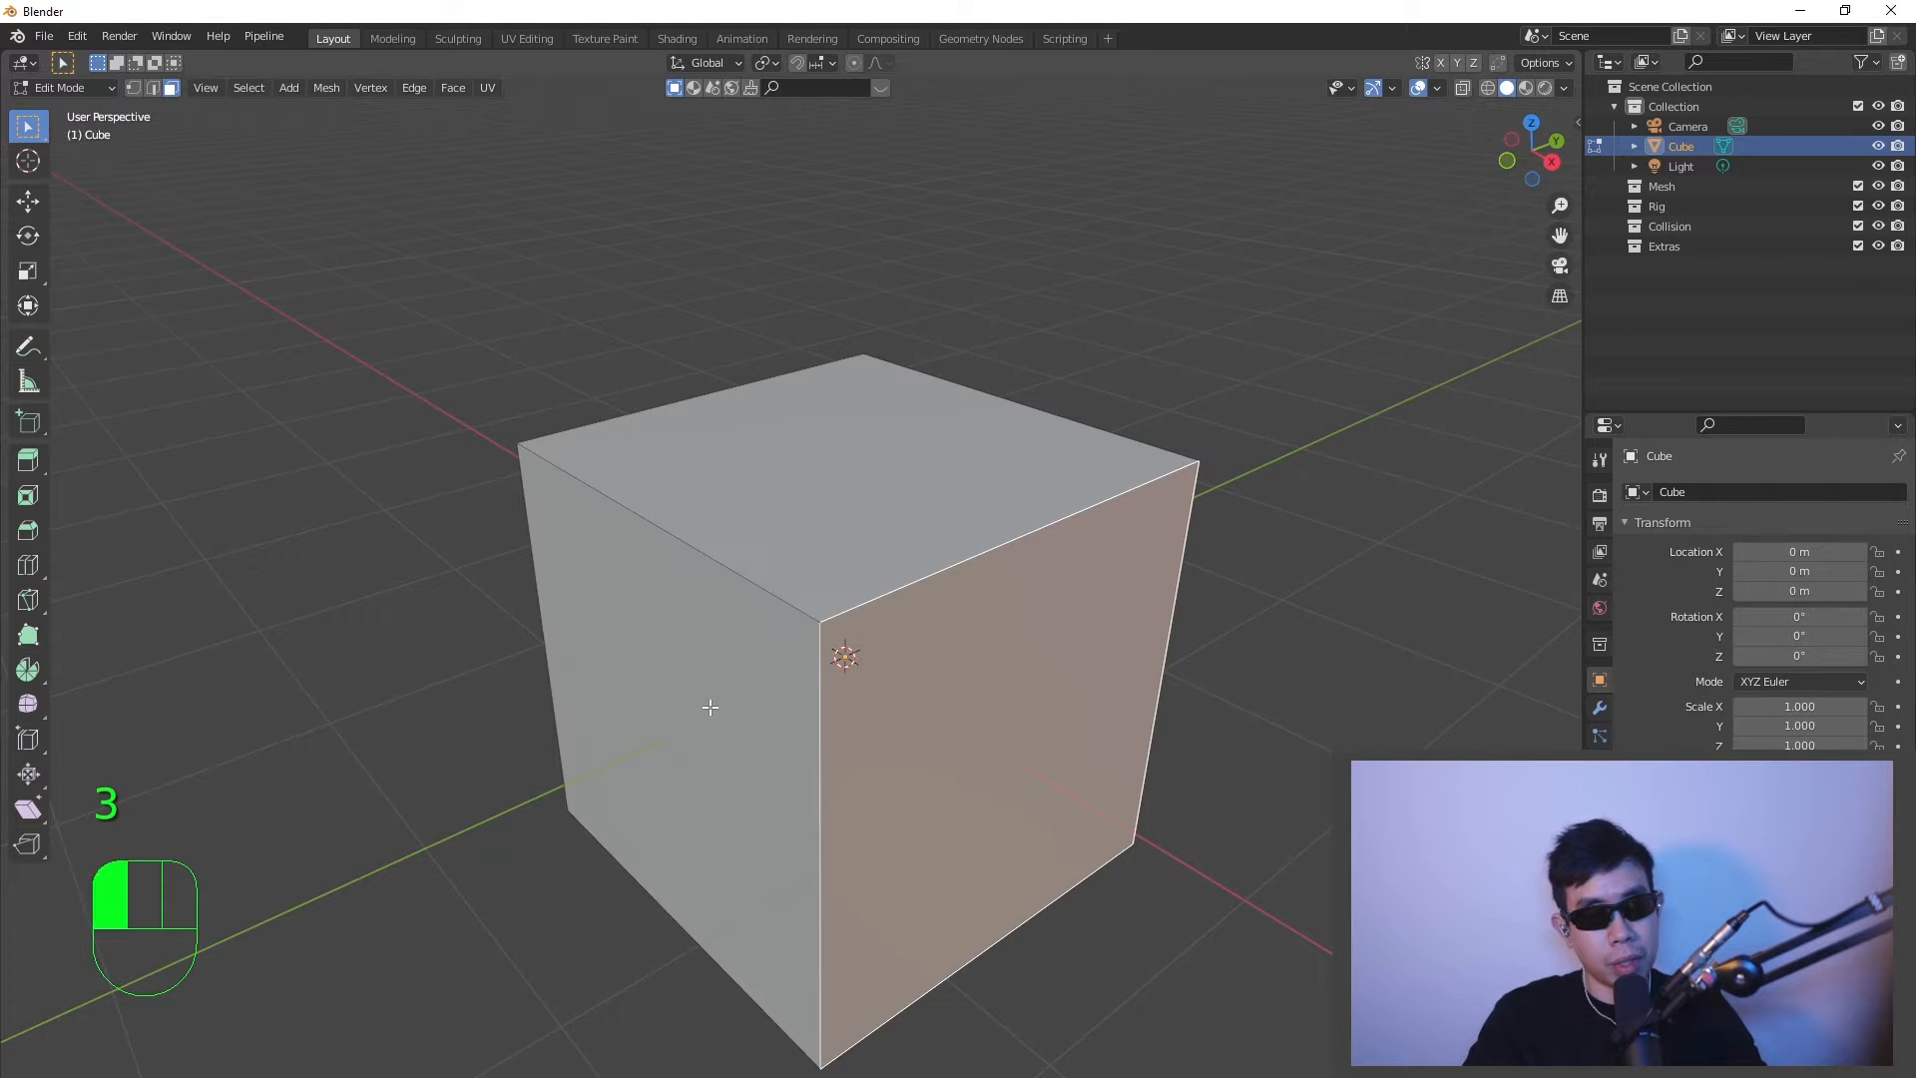
- Select the cube's top and side faces one at a time to look at its individual polygons
left_click(738, 554)
left_click(898, 677)
left_click(686, 593)
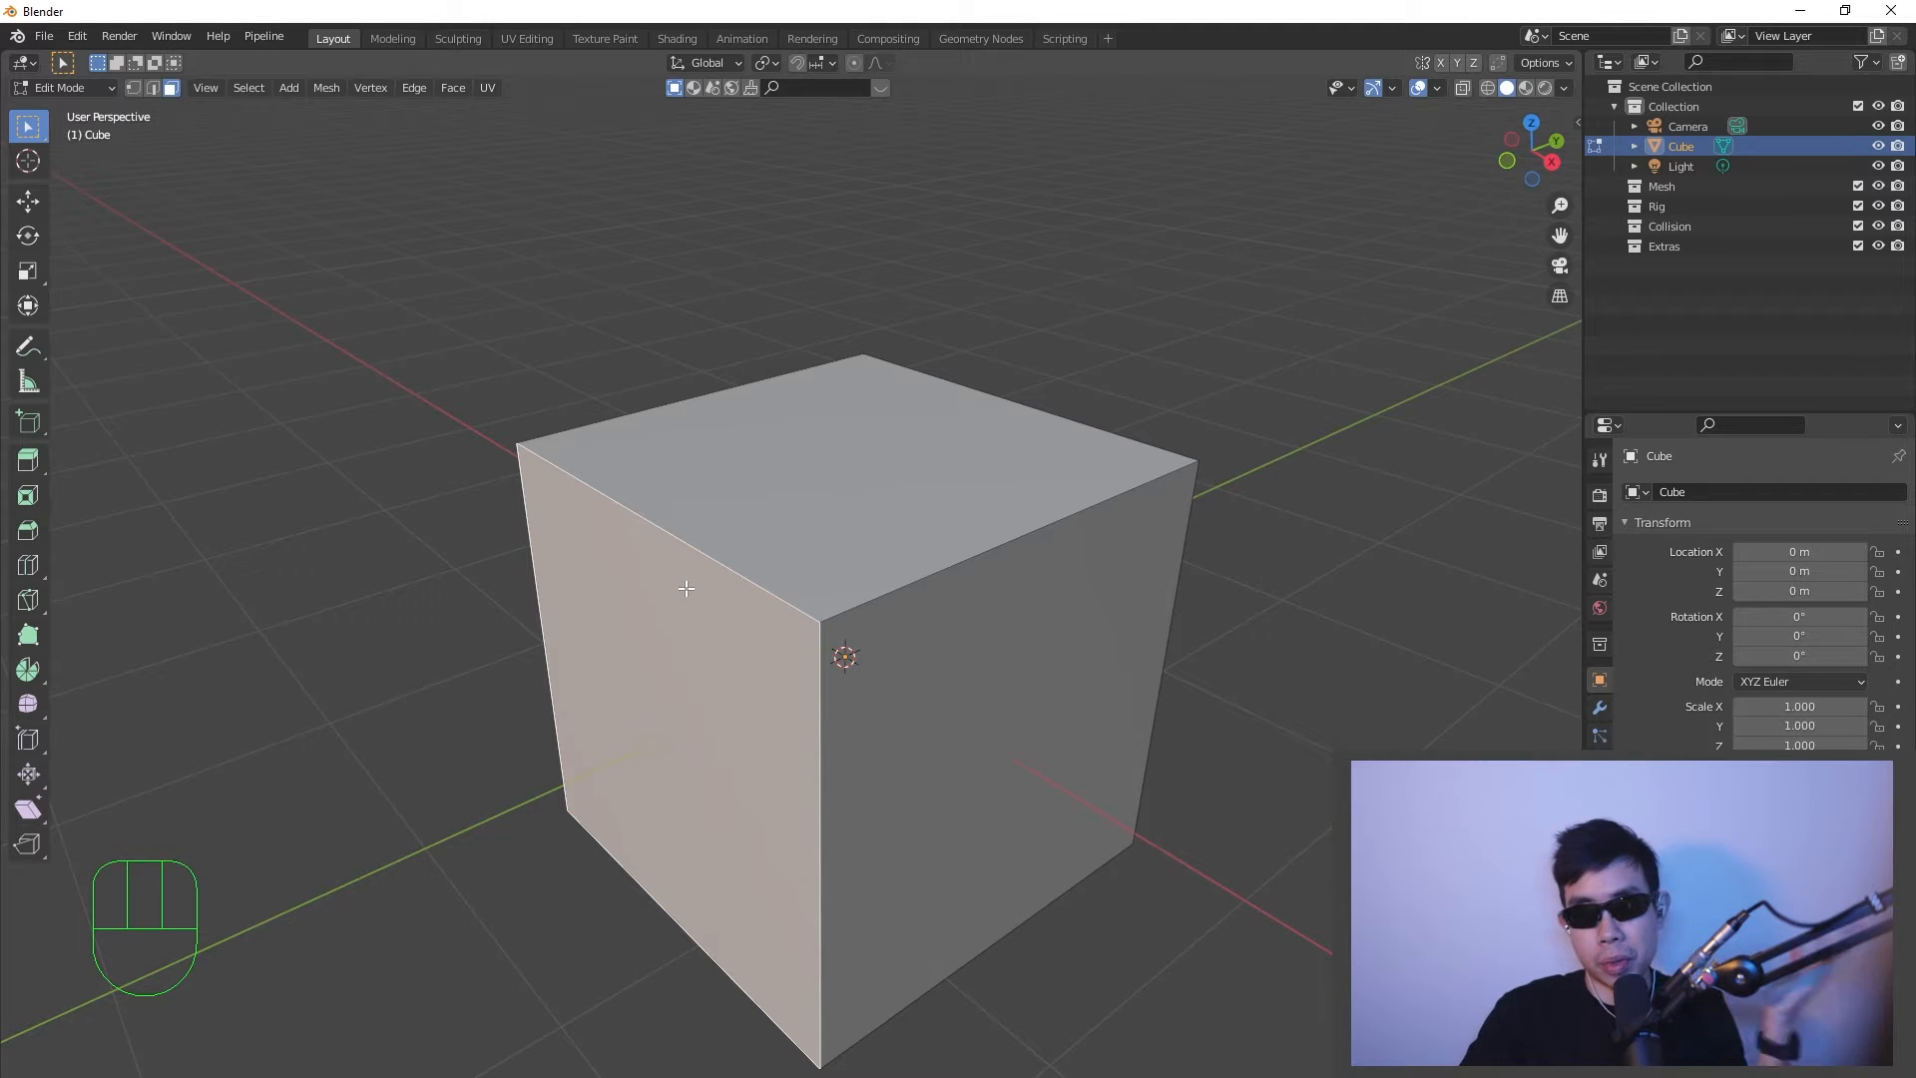
left_click(764, 472)
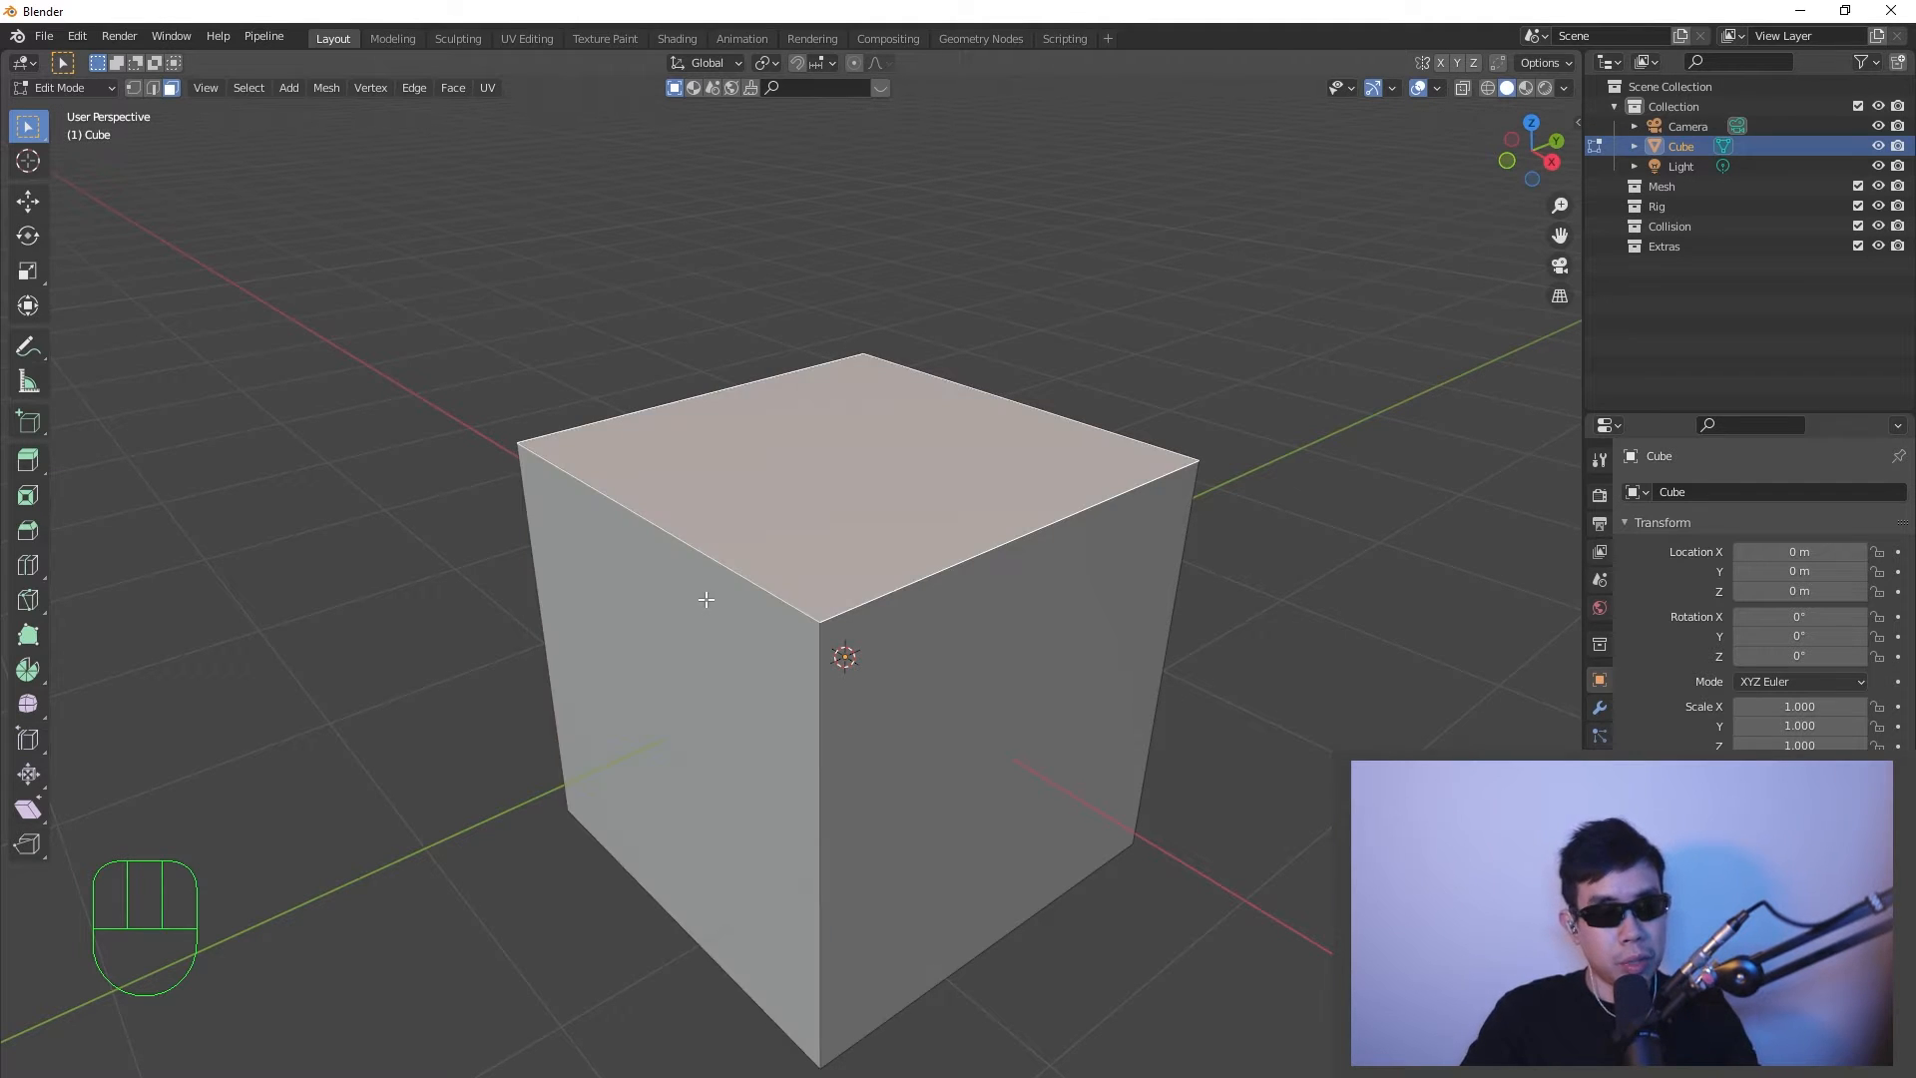
left_click(706, 600)
left_click(1074, 674)
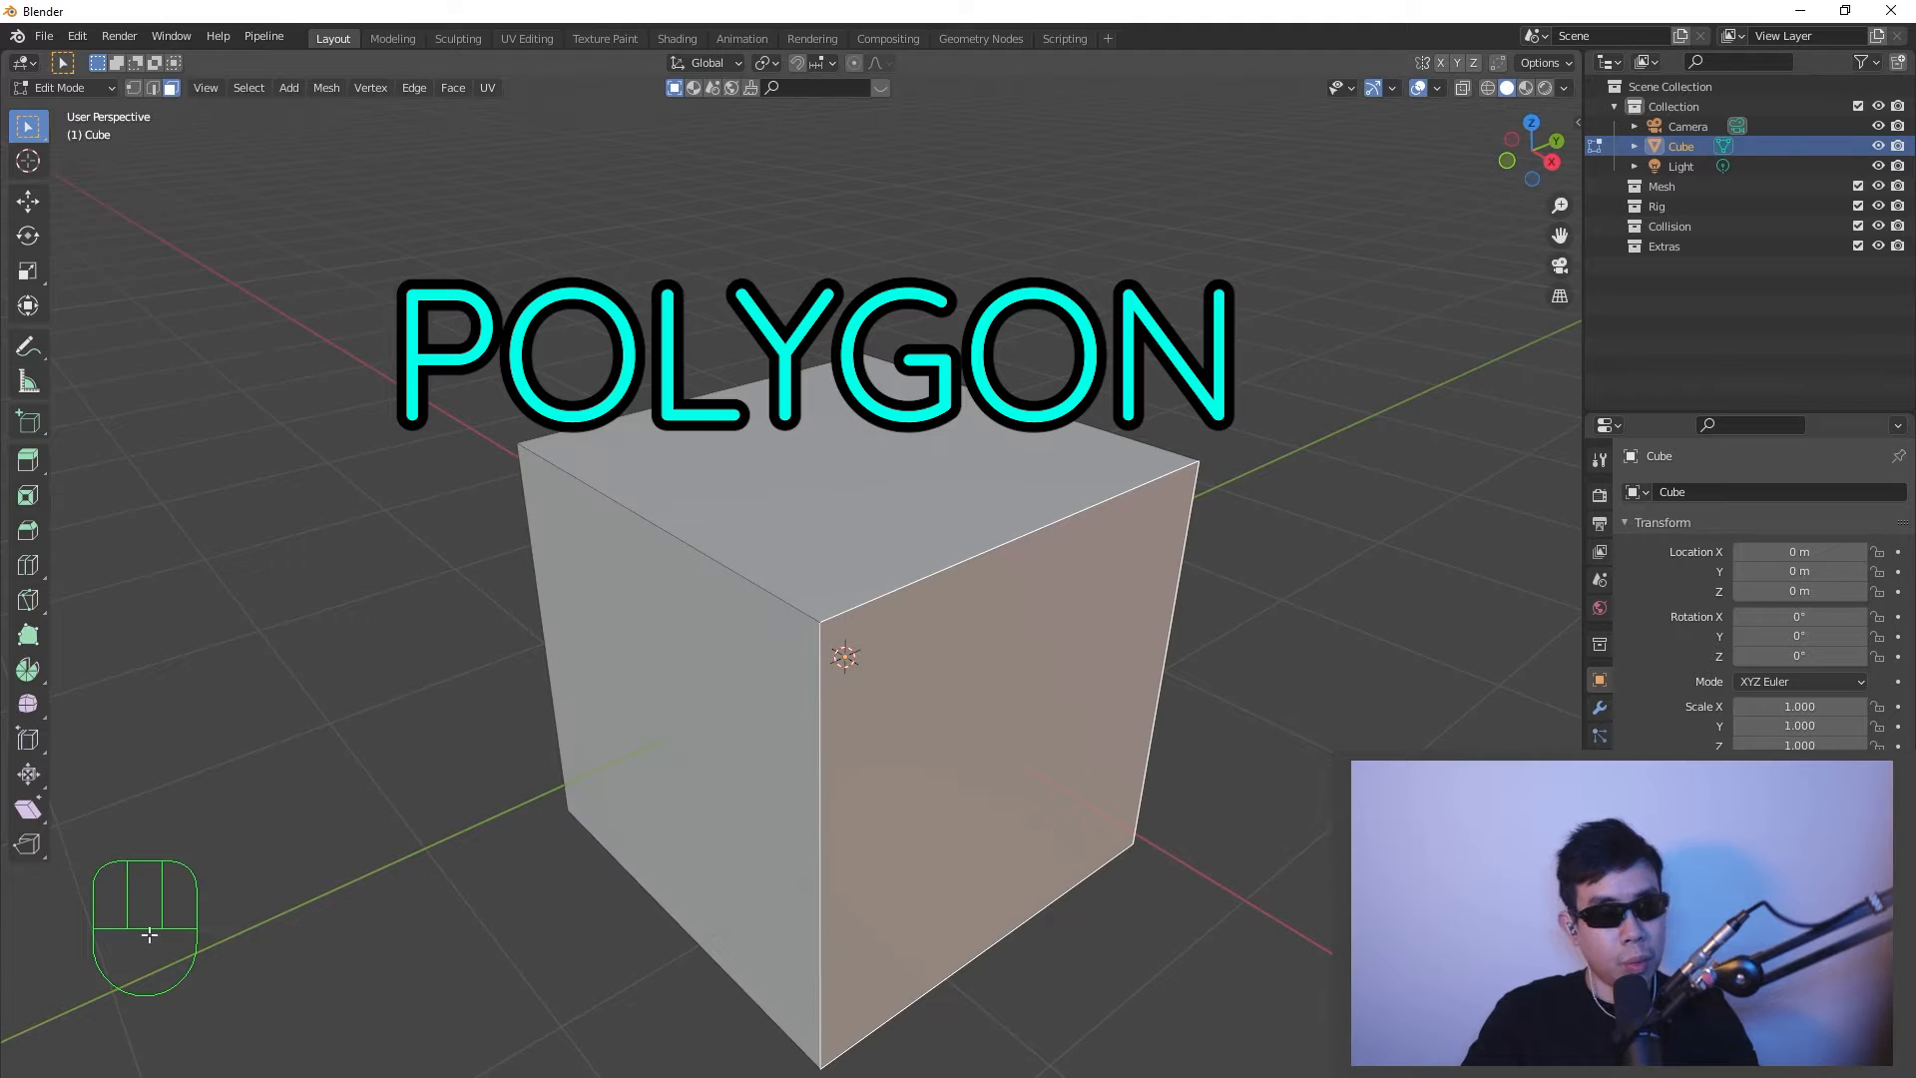
- Switch to the browser to read the Google definition of a polygon, open the polygon image examples, and return to Blender
key("alt+Tab")
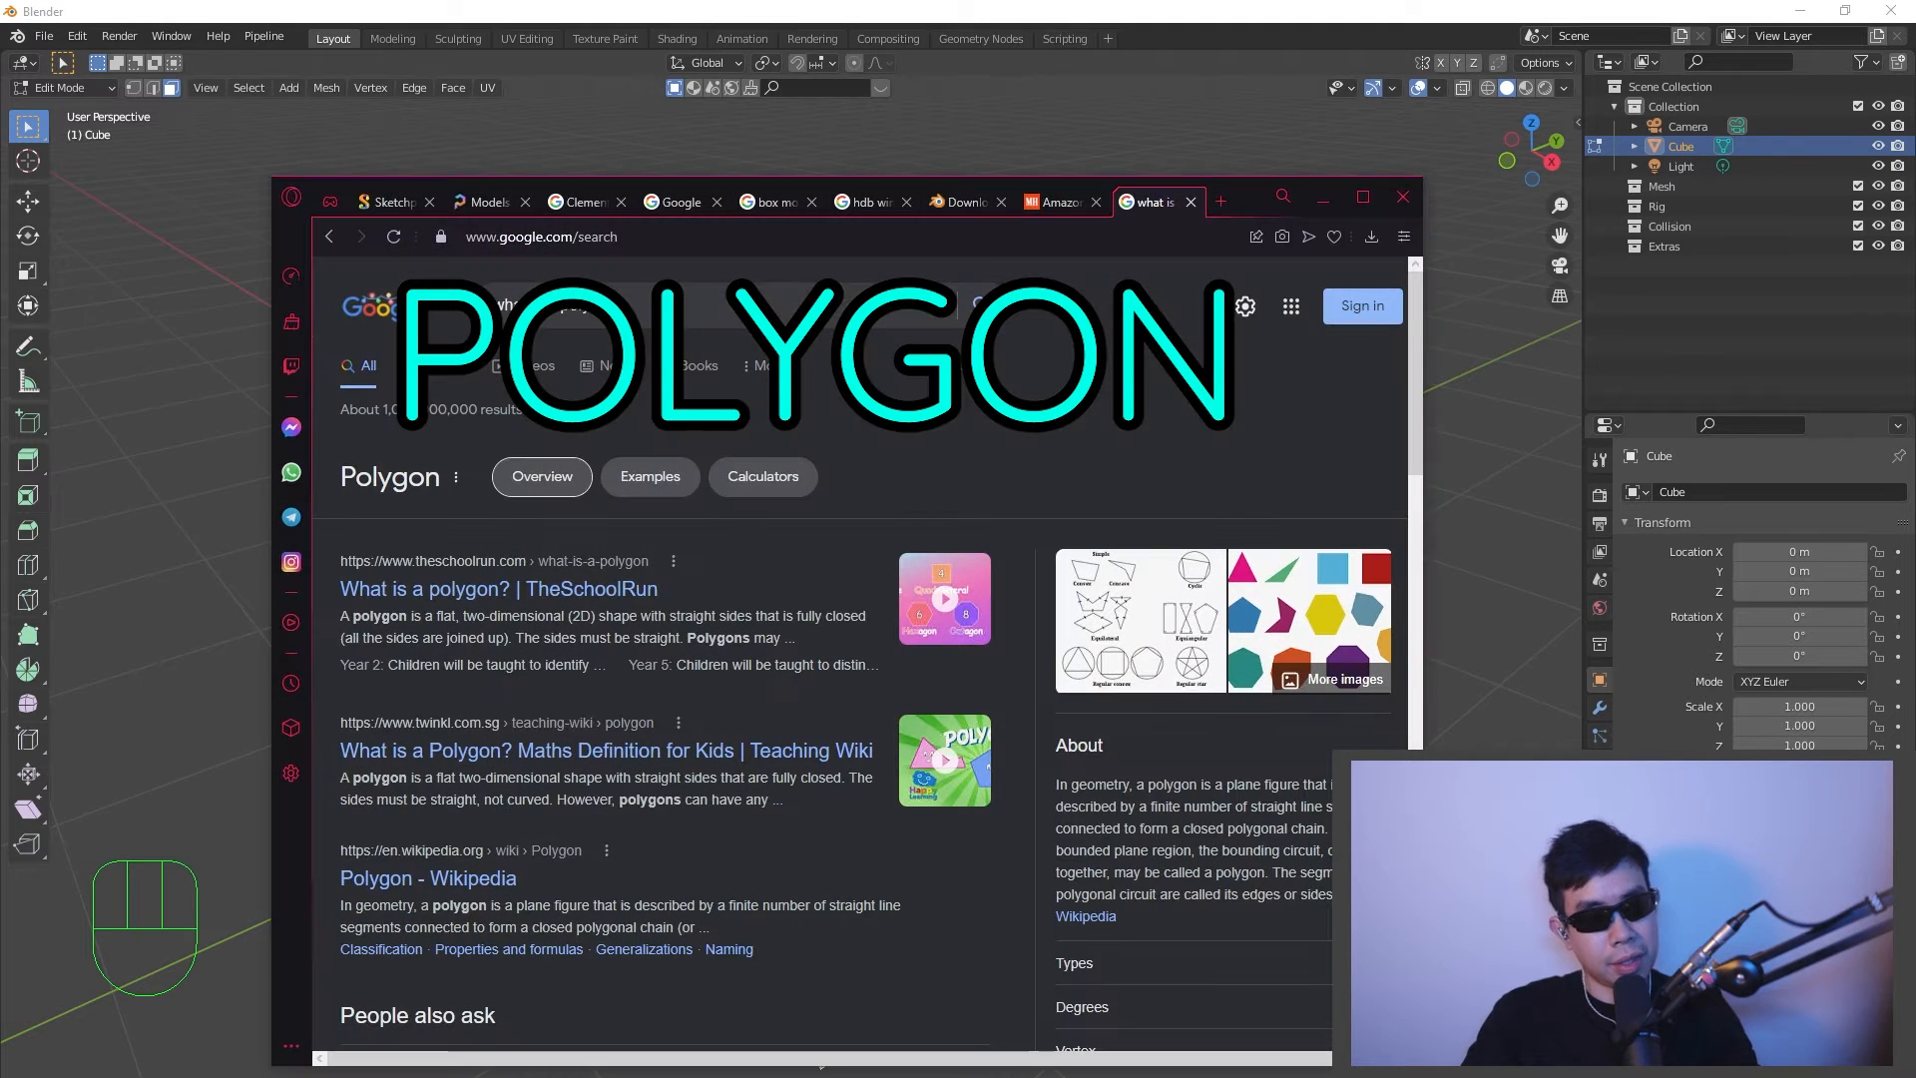
left_click_drag(1060, 785, 1167, 787)
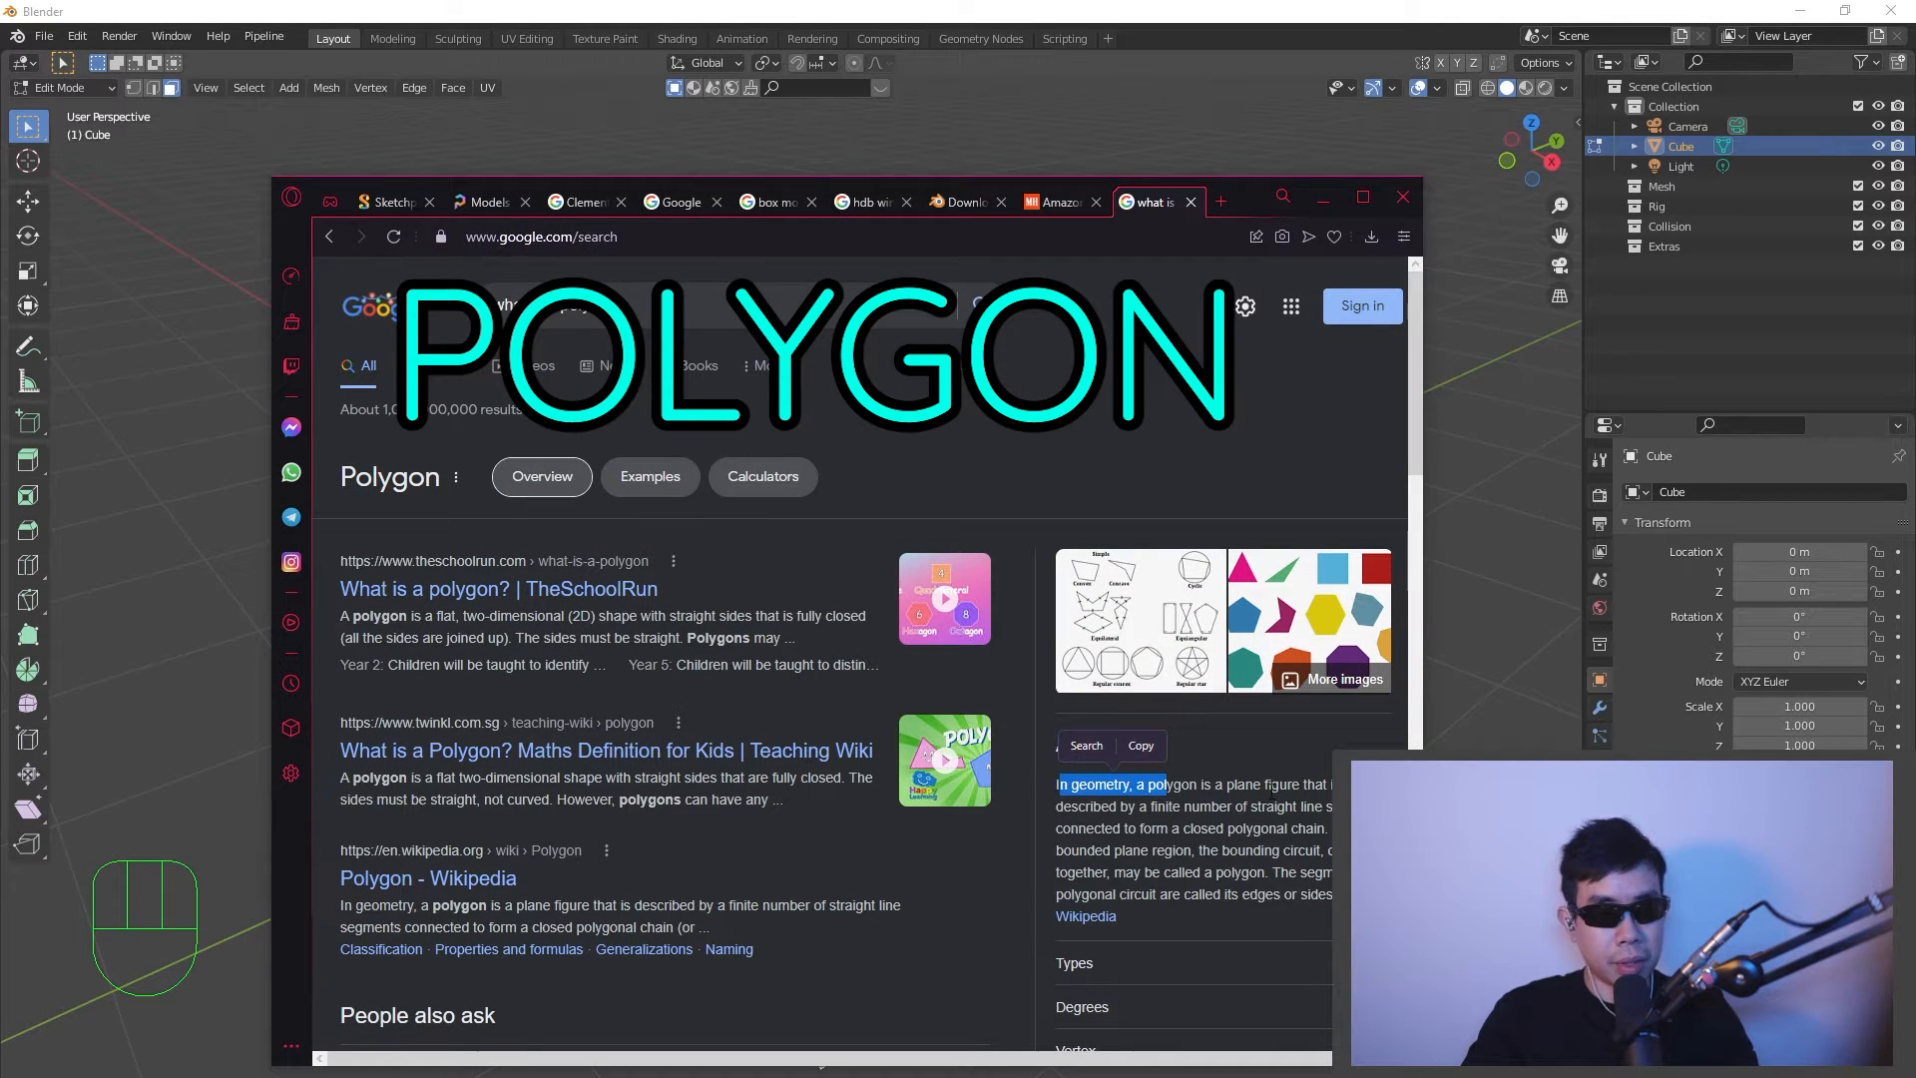
left_click(1153, 855)
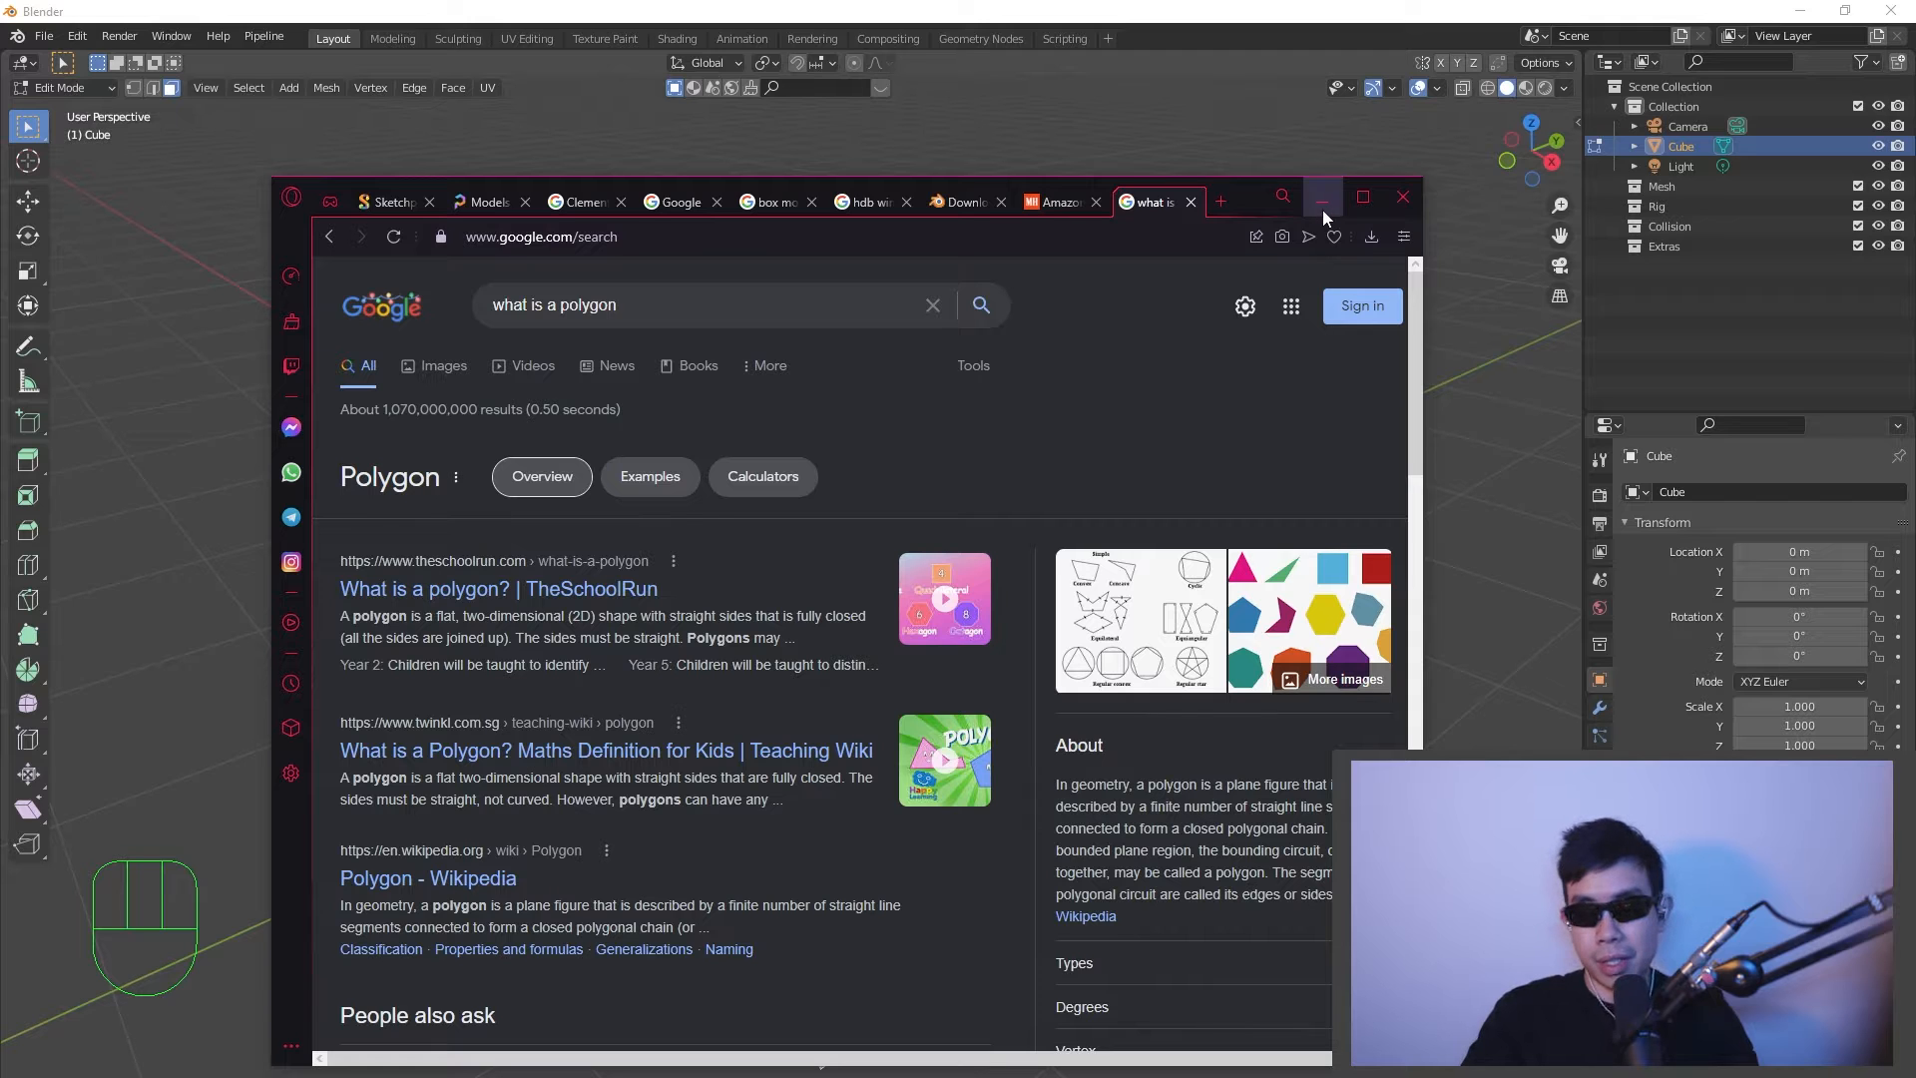
left_click(1311, 607)
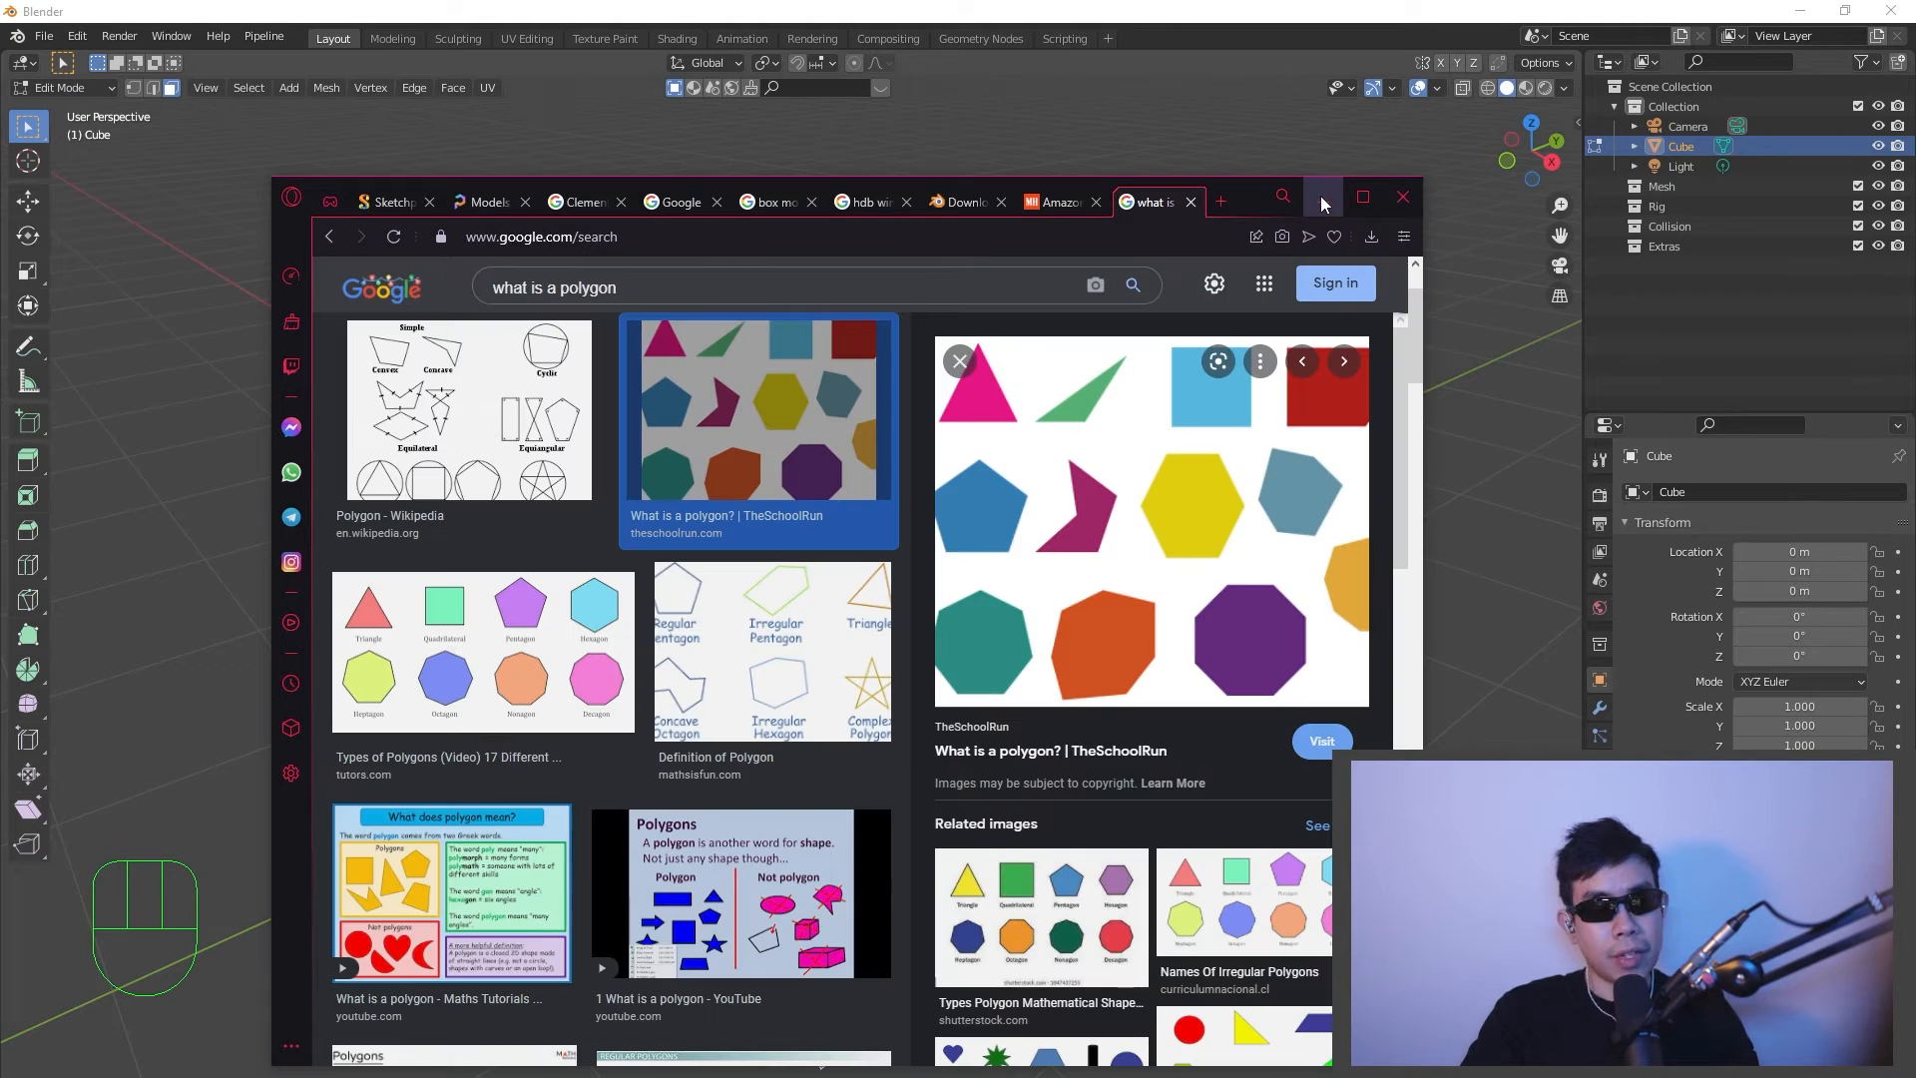
left_click(1321, 196)
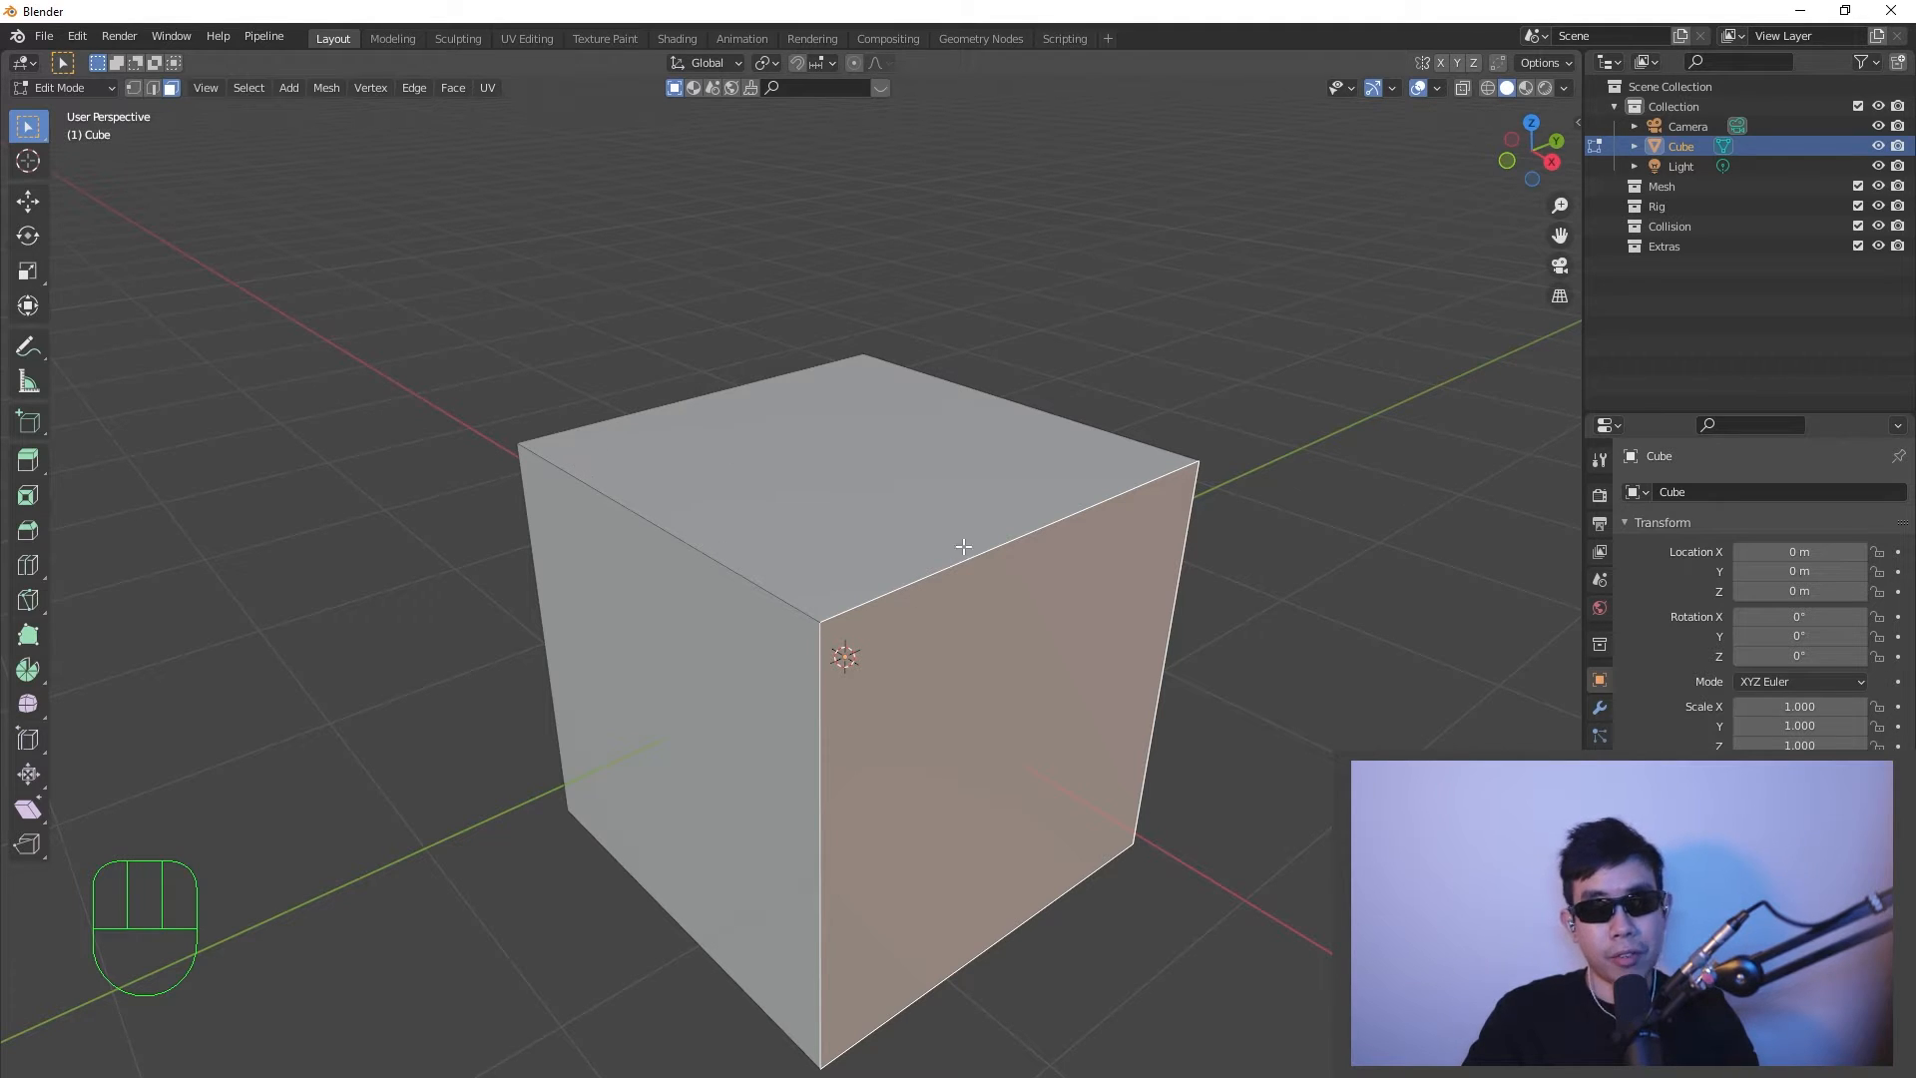
- Clear the face selection and select only the cube's top face
left_click(878, 480)
left_click(1368, 425)
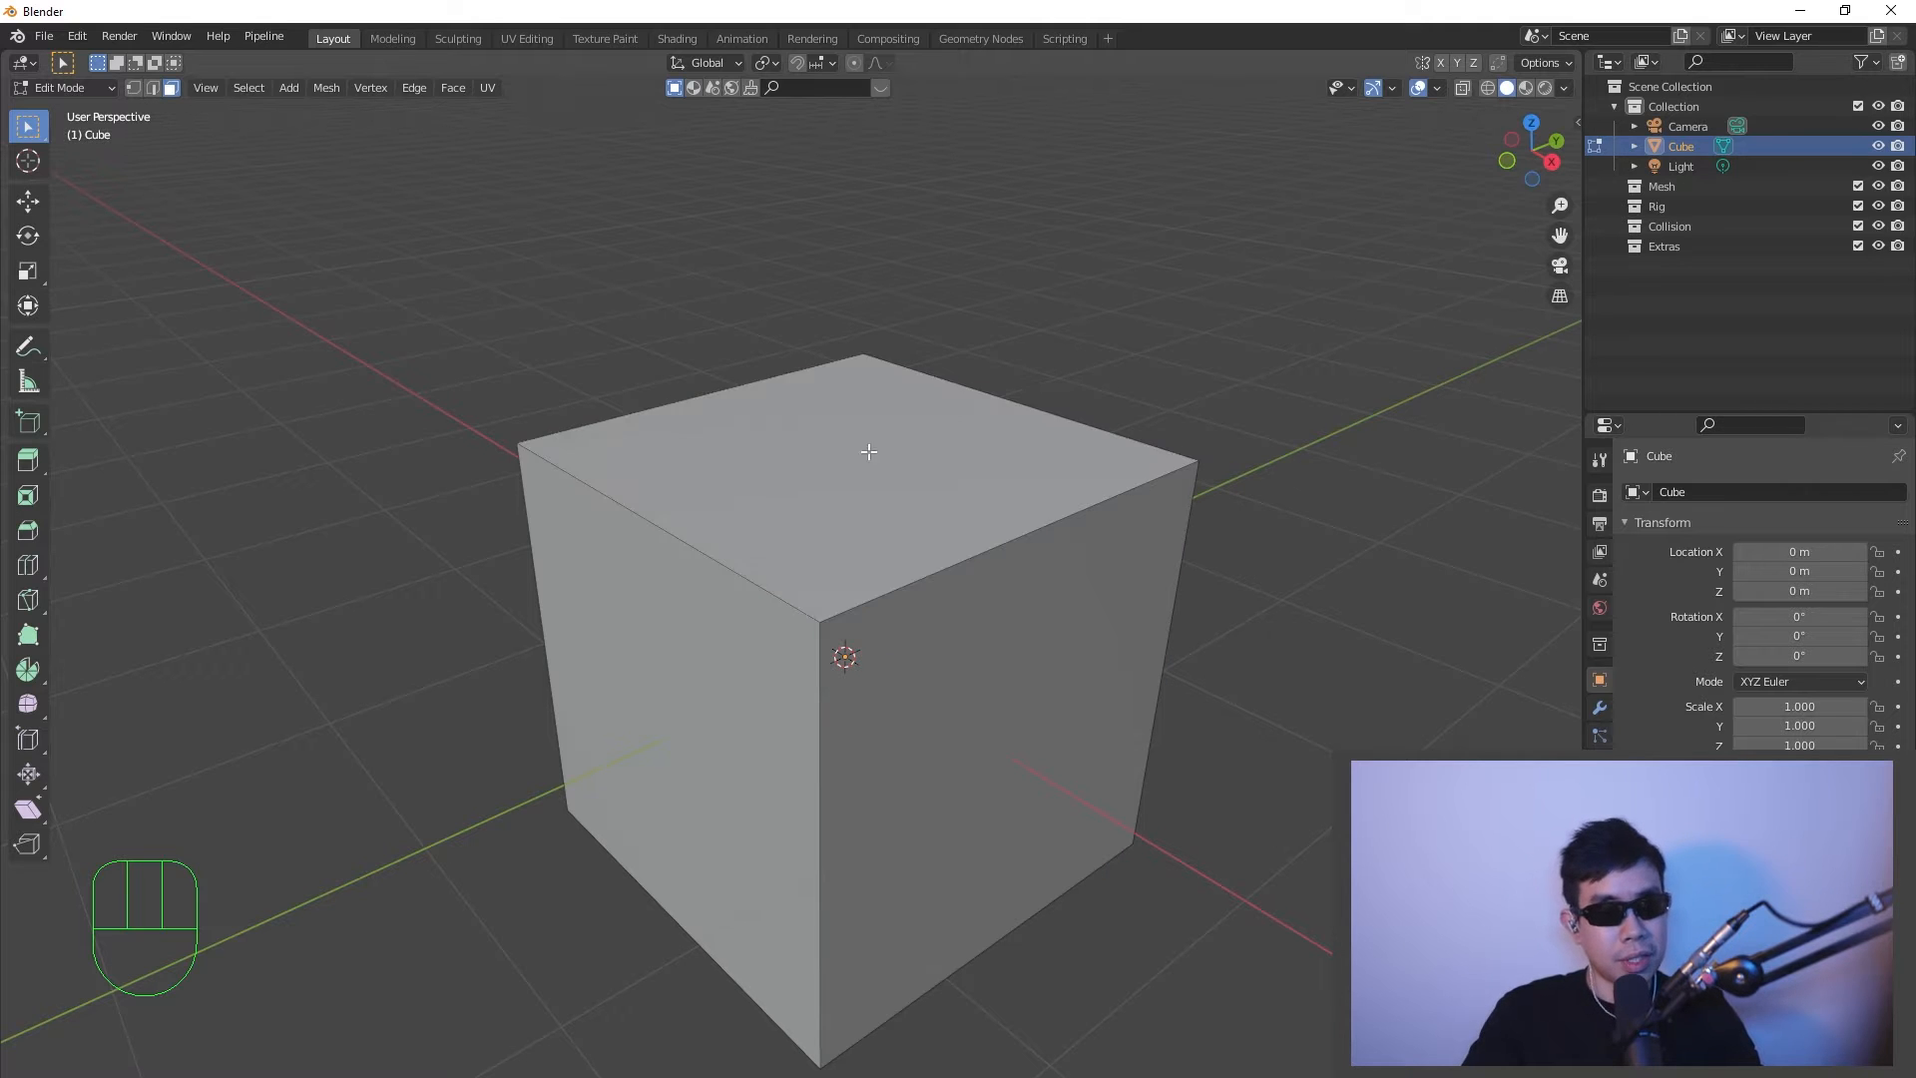
left_click(864, 454)
middle_click_drag(1073, 629, 954, 654)
middle_click_drag(1095, 532, 974, 624)
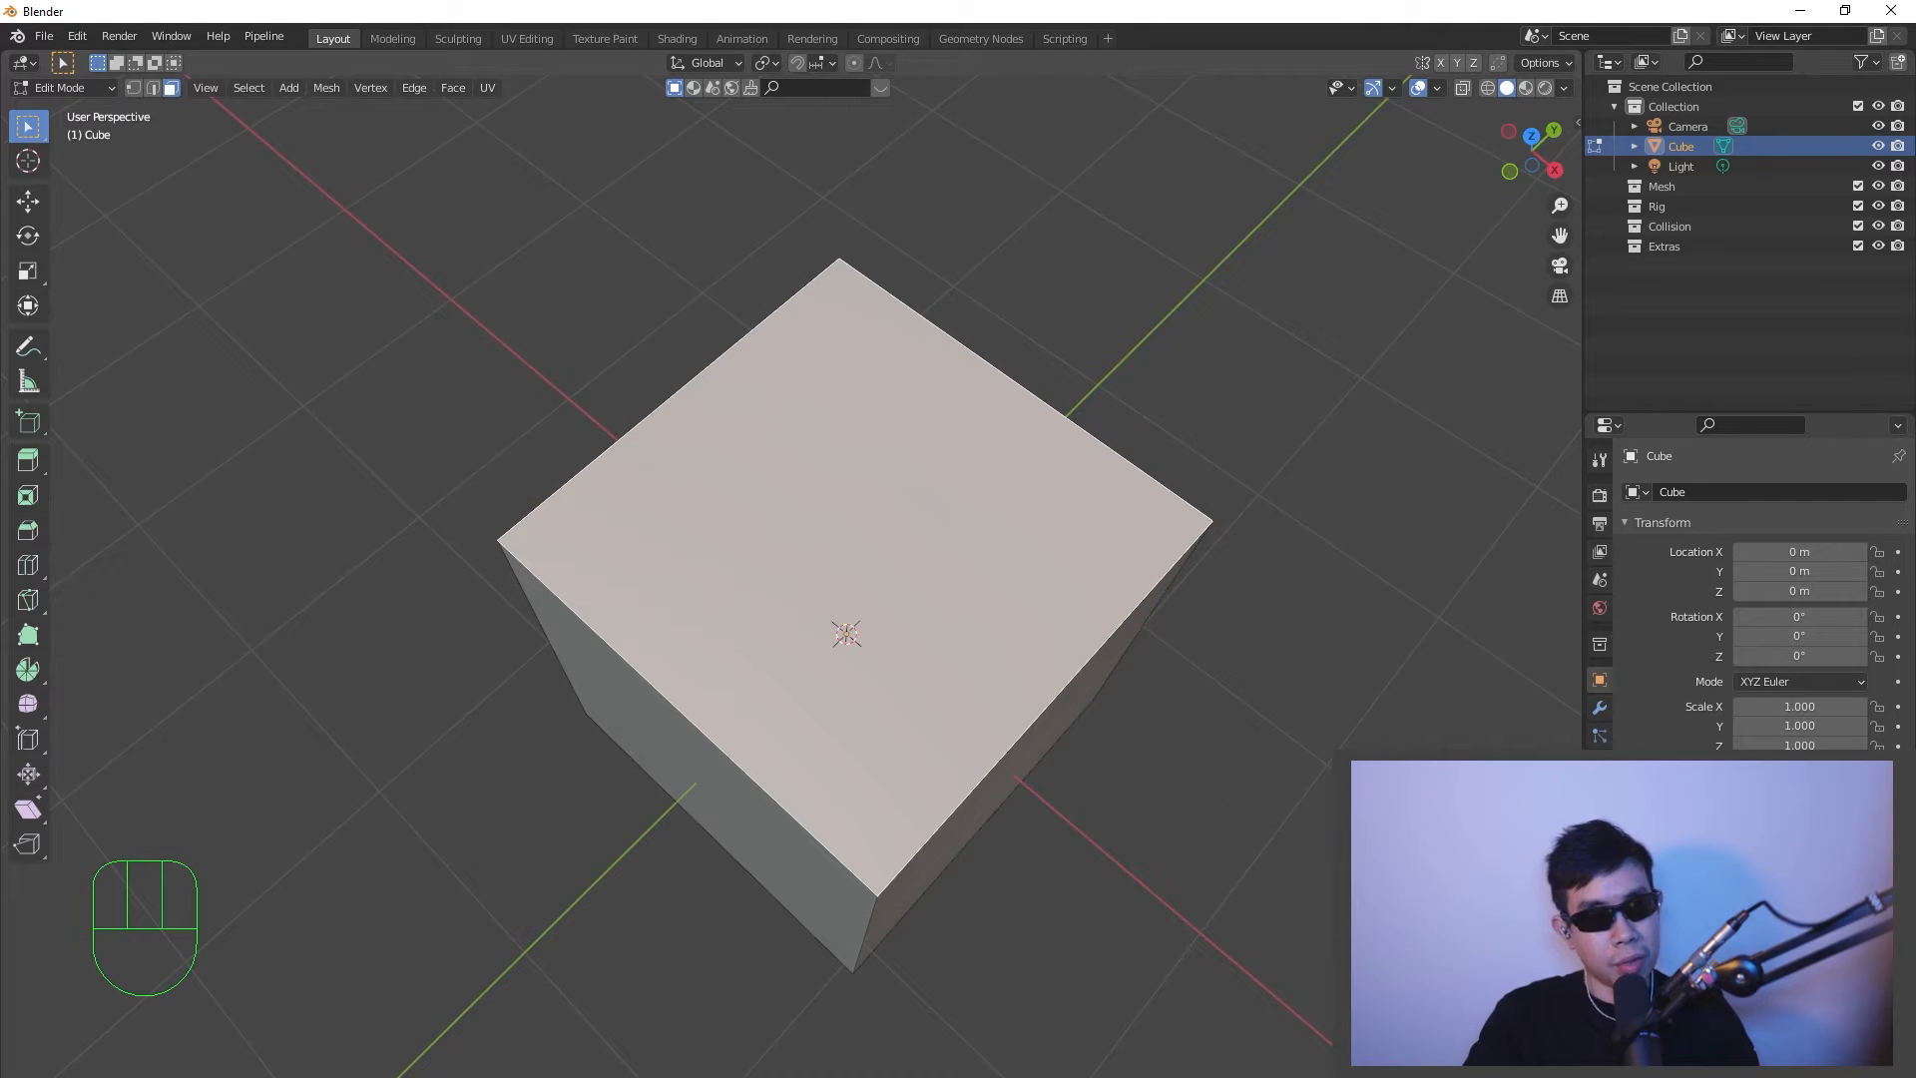
- Switch to the browser, open the related image of named polygon types from triangle to decagon, and return to Blender
key("alt+Tab")
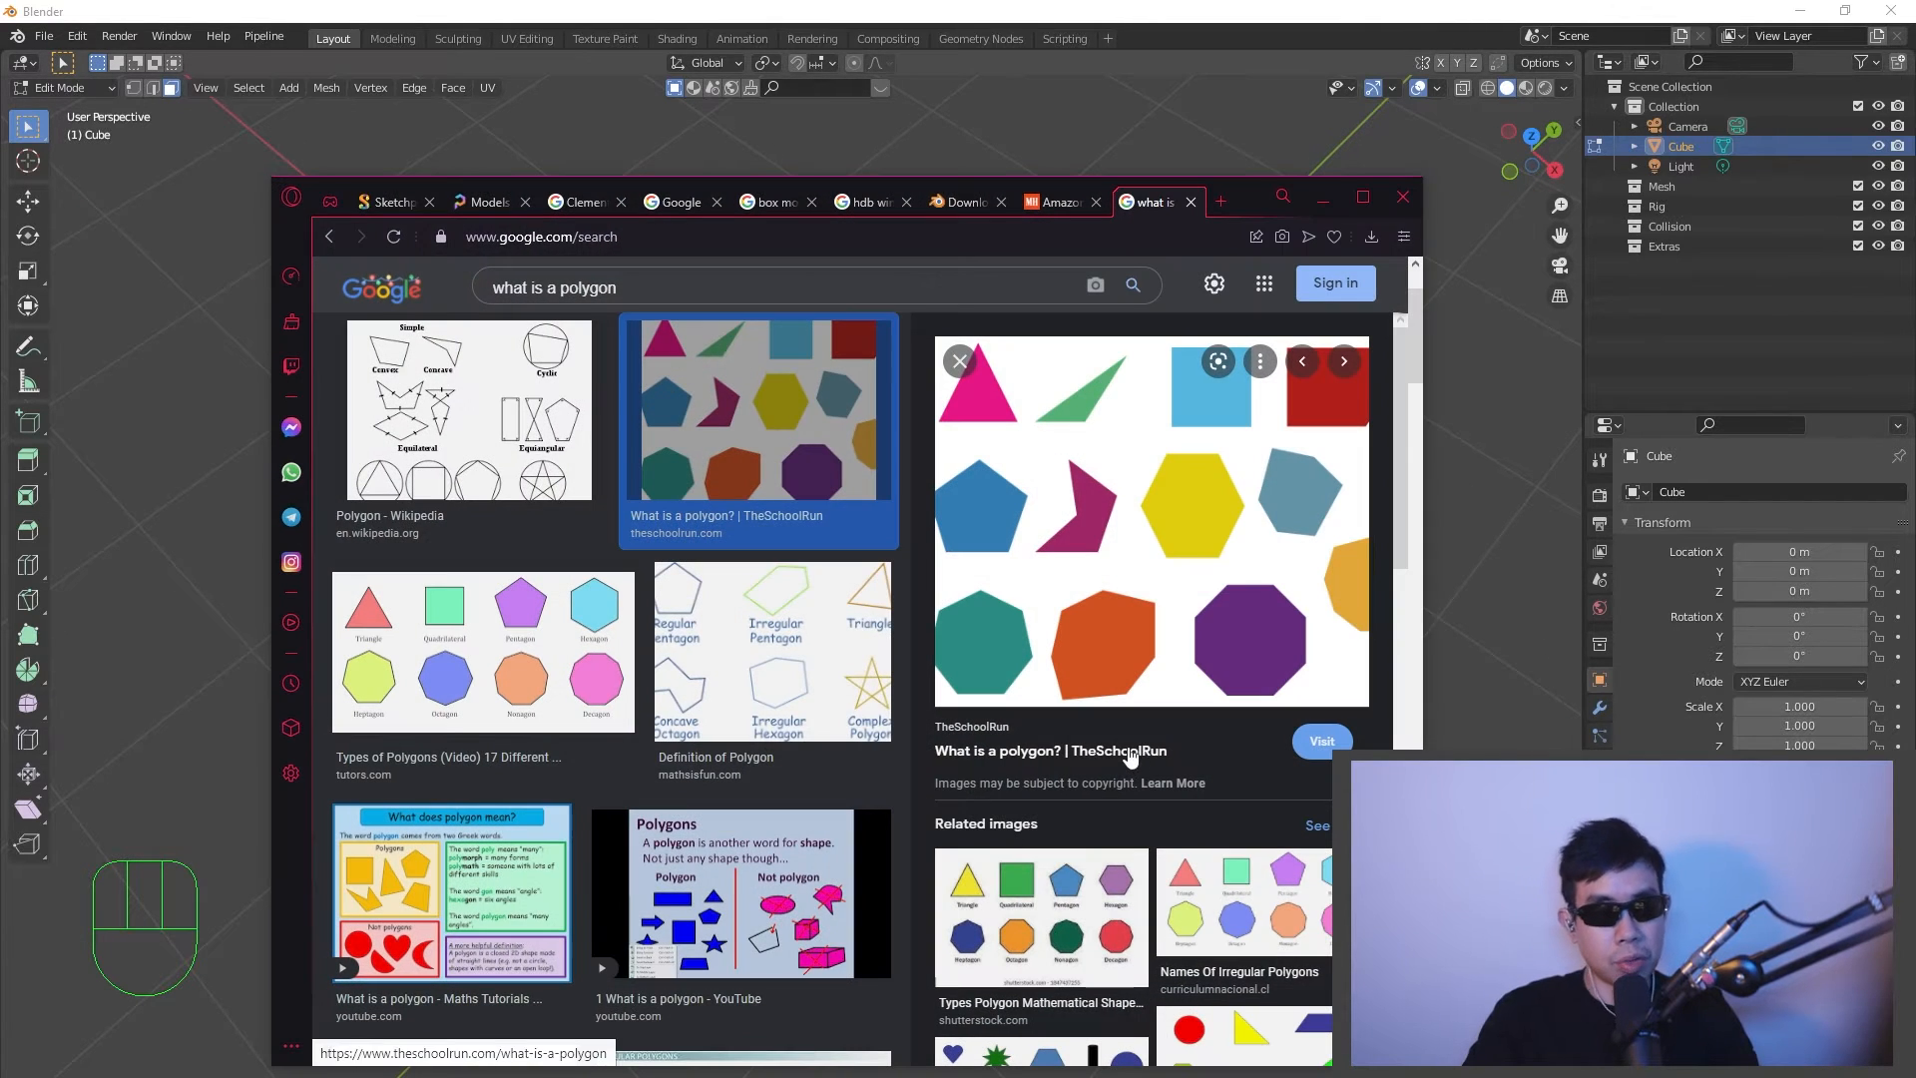
scroll(1128, 758, "down", 3)
scroll(1013, 725, "up", 1)
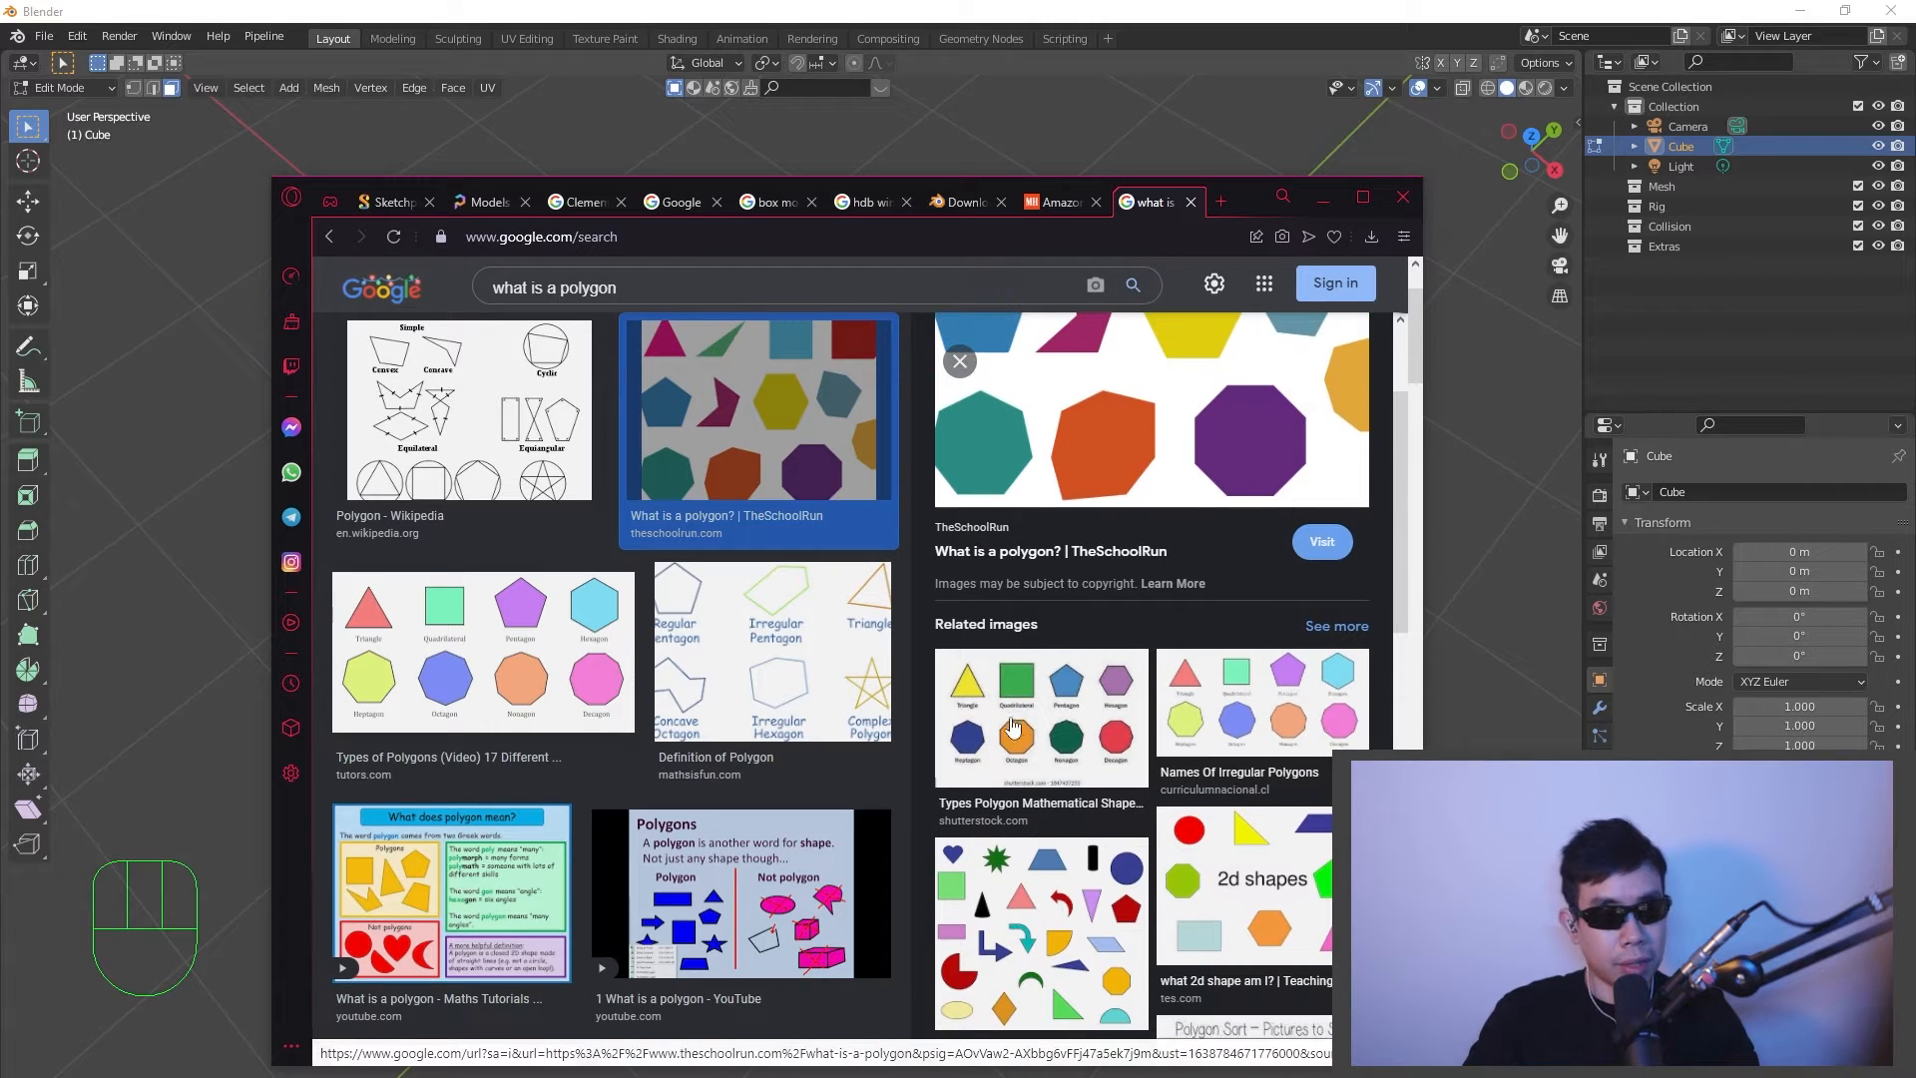
left_click(1094, 738)
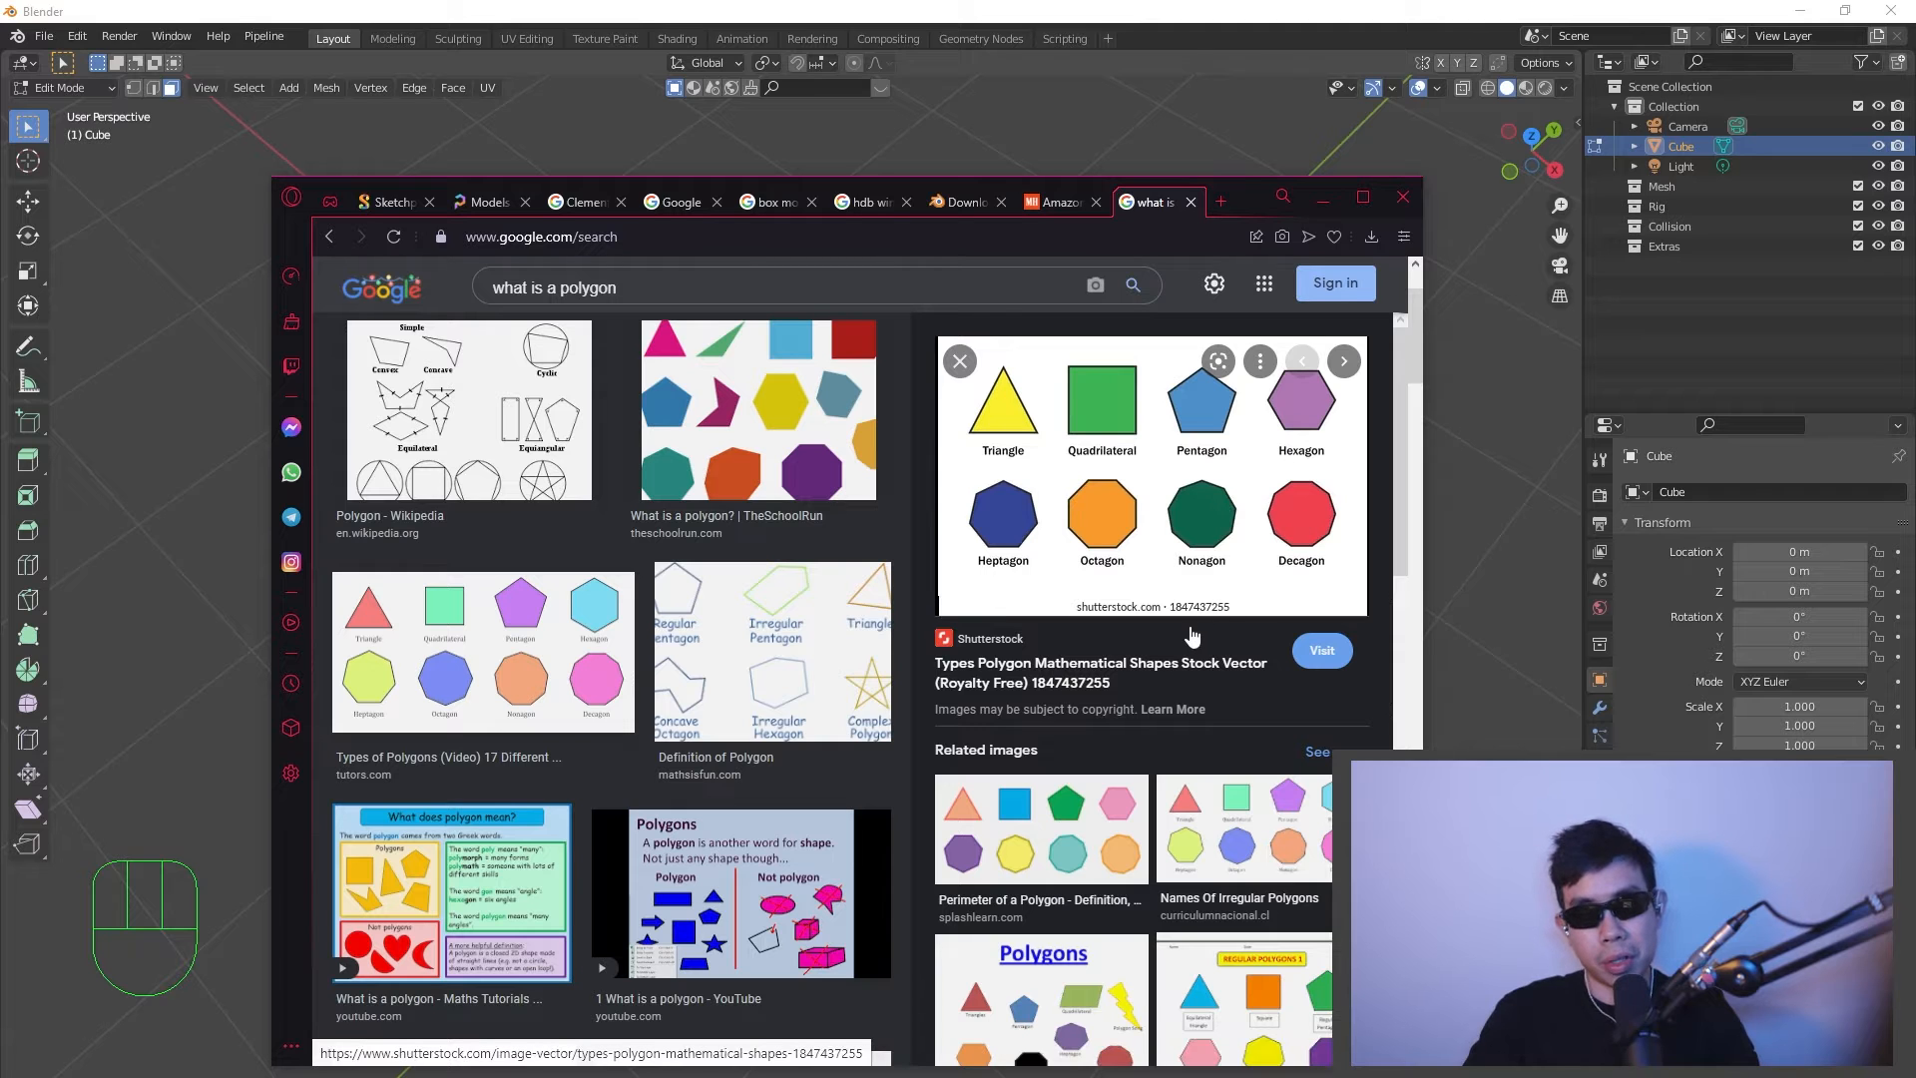
double_click(1242, 192)
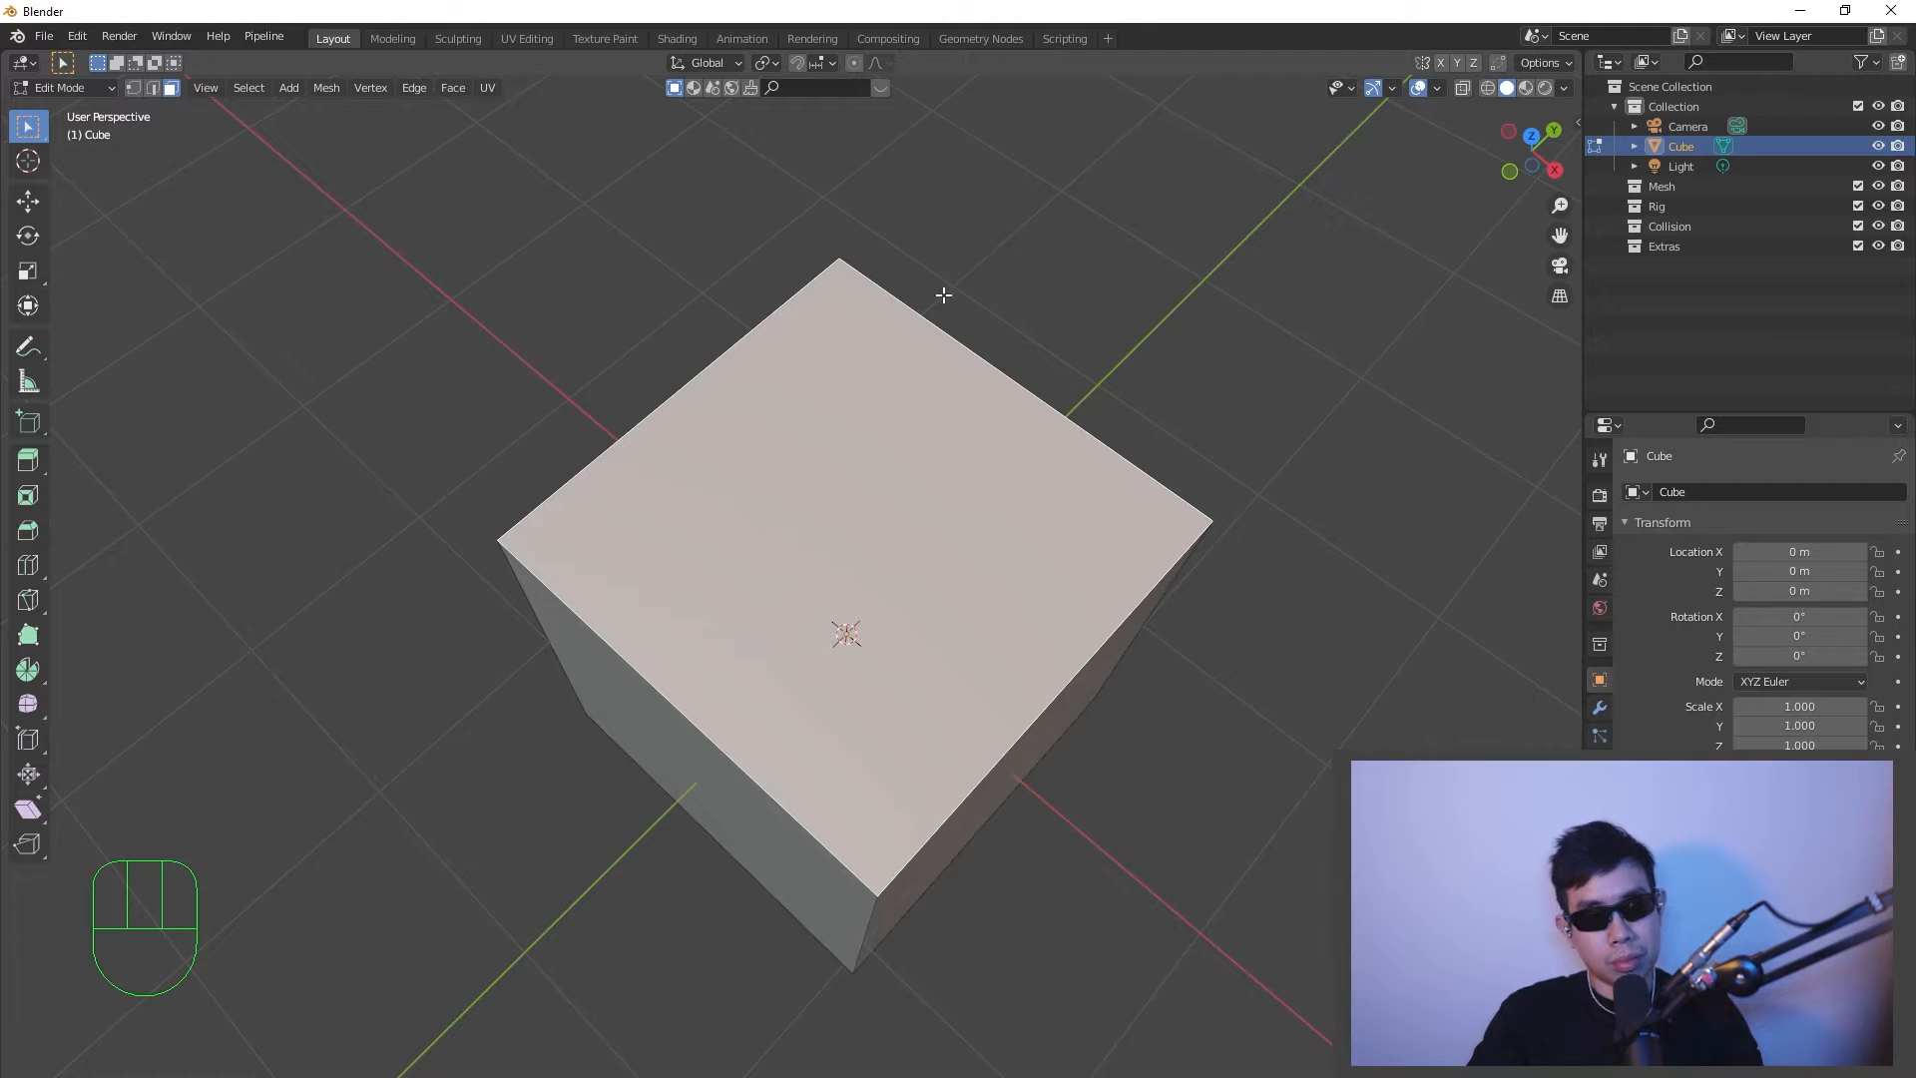
- Switch to vertex selection and examine the corner points of the cube's top face from several angles
middle_click_drag(938, 290, 867, 317)
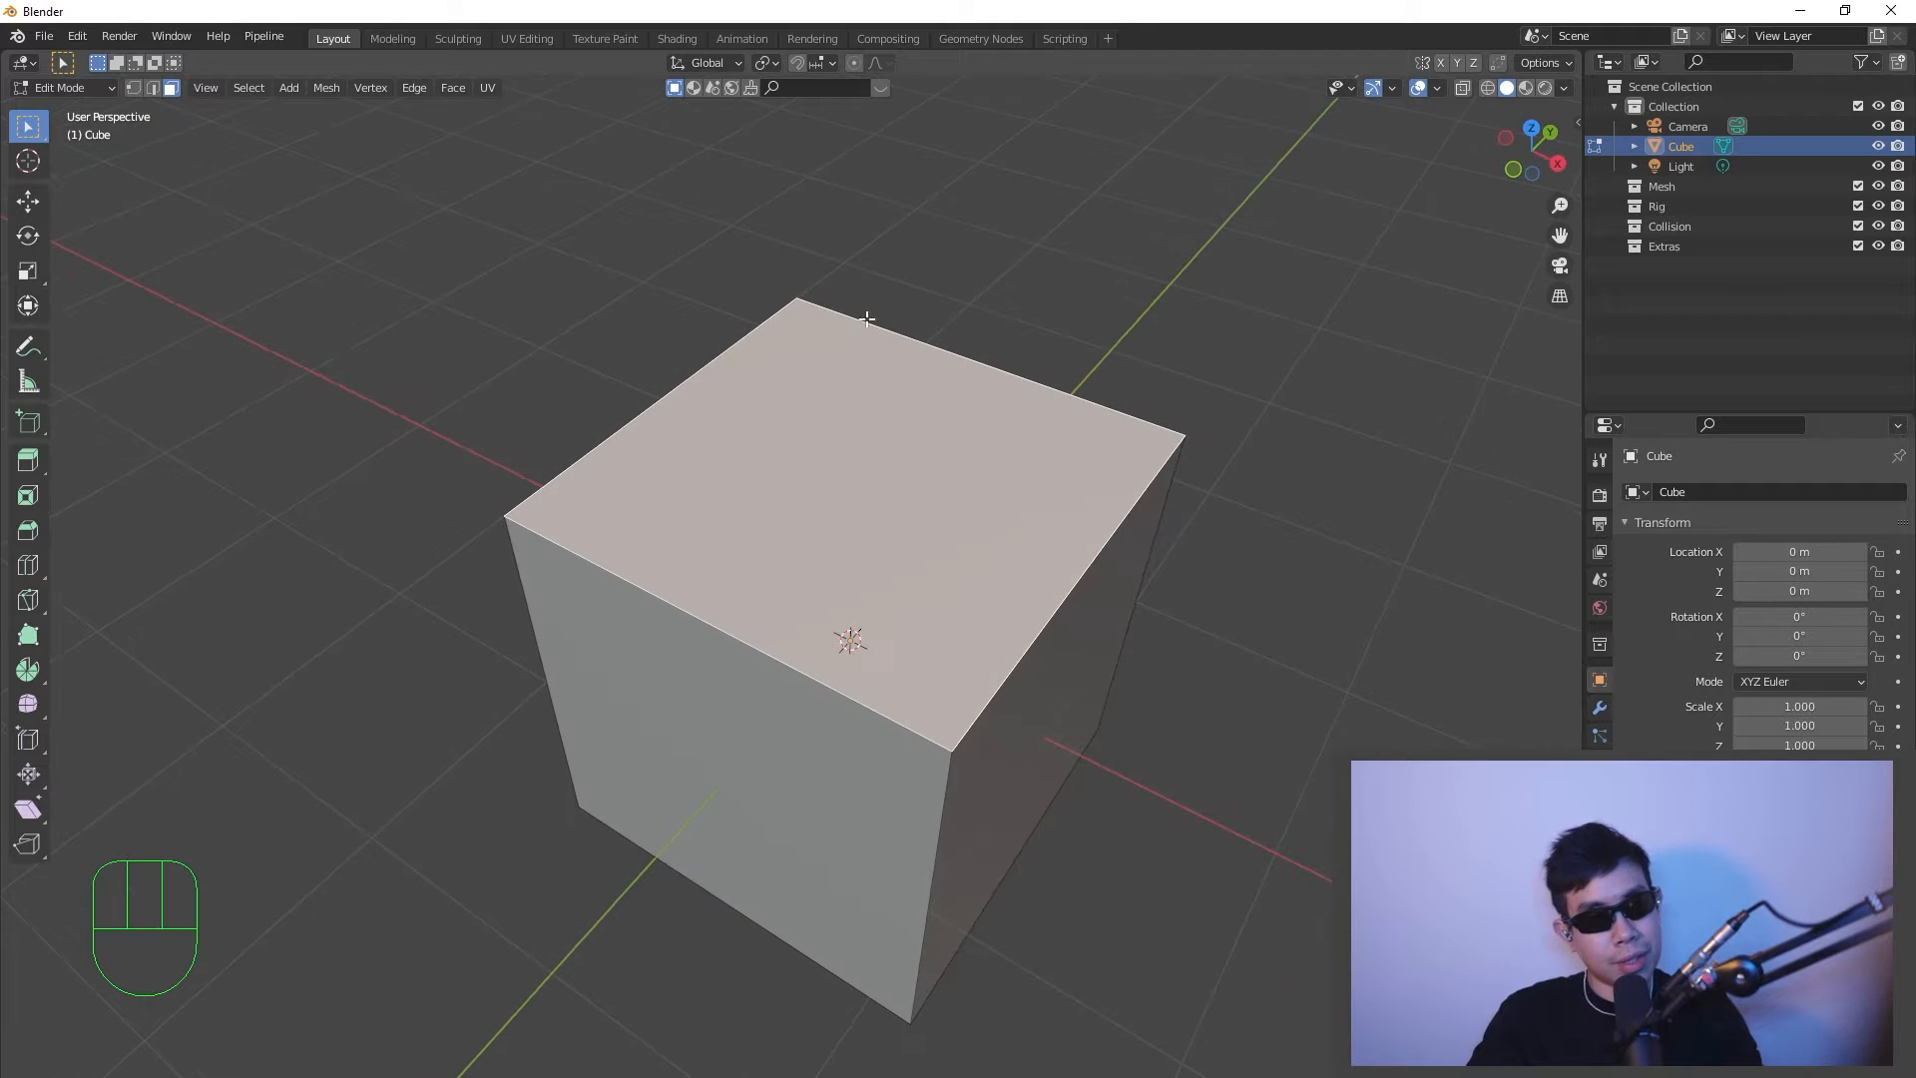
key("1")
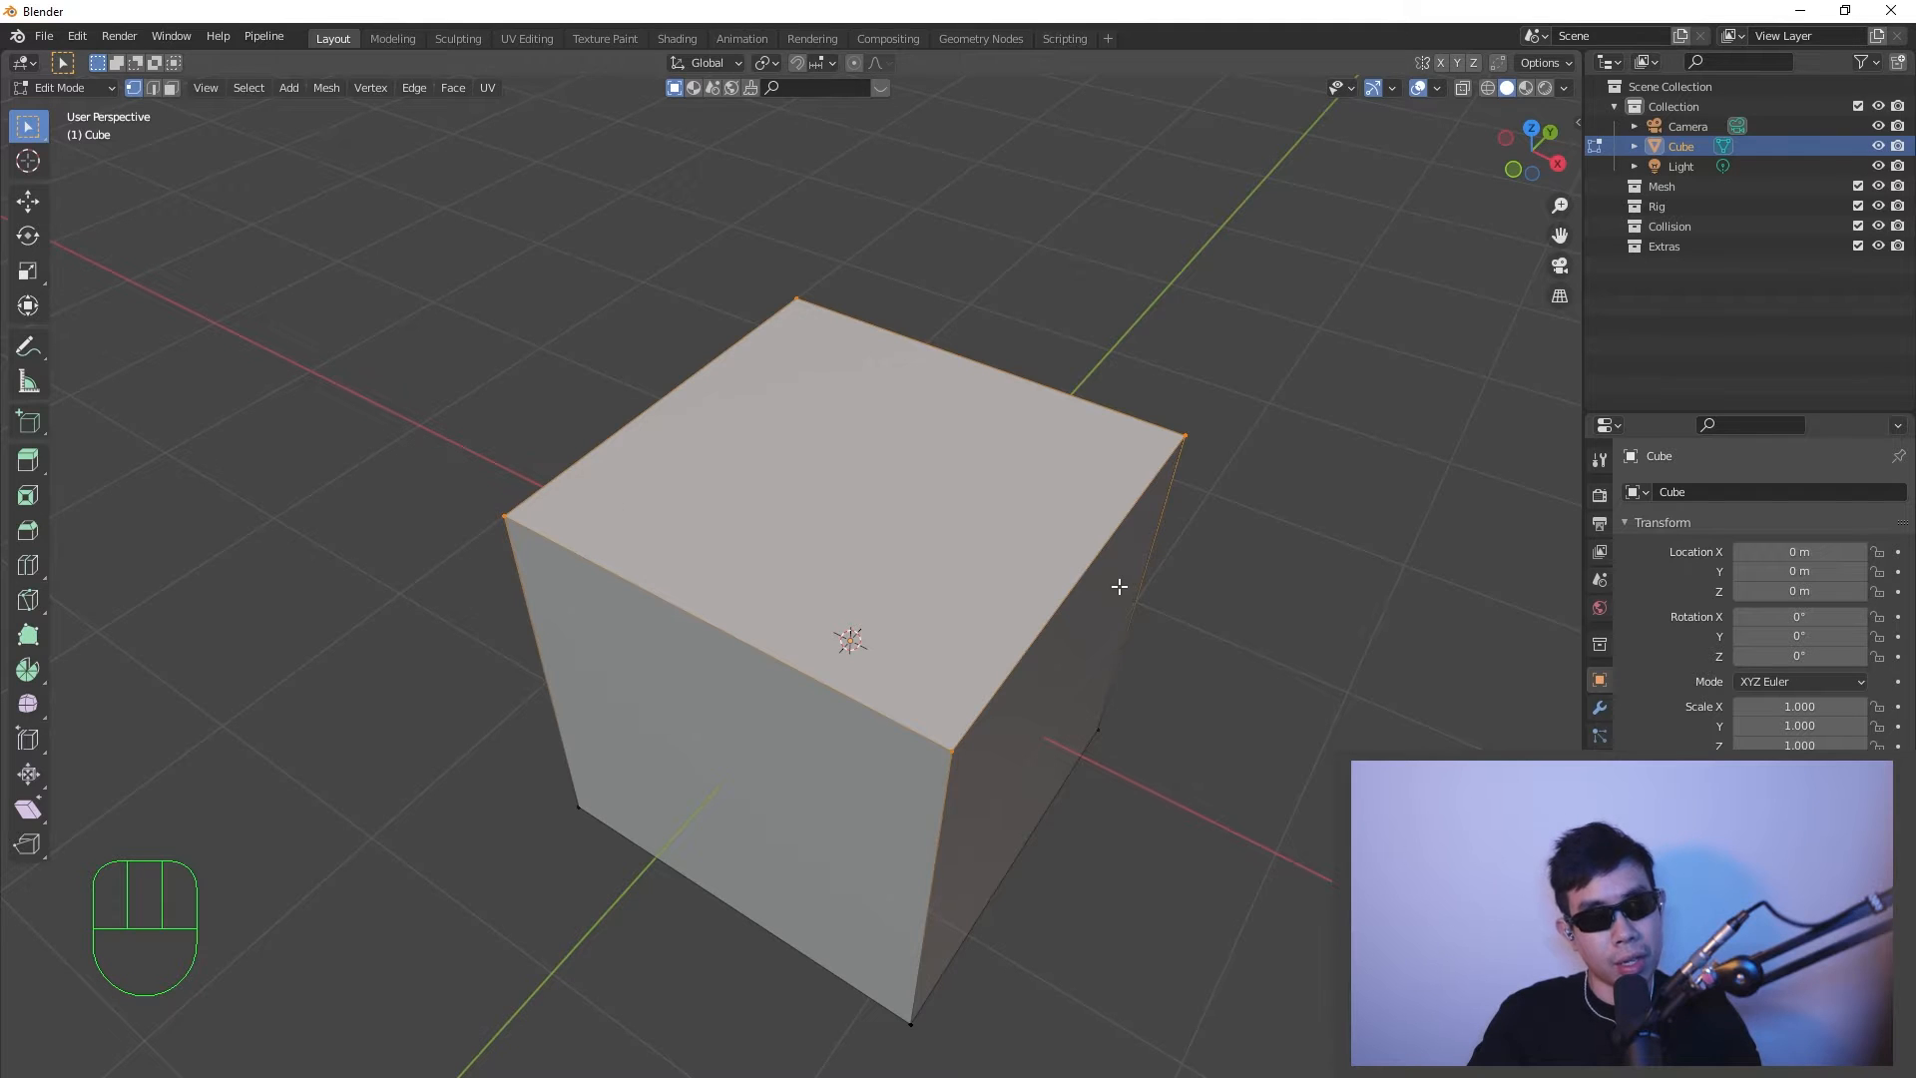
middle_click_drag(1119, 587, 1119, 484)
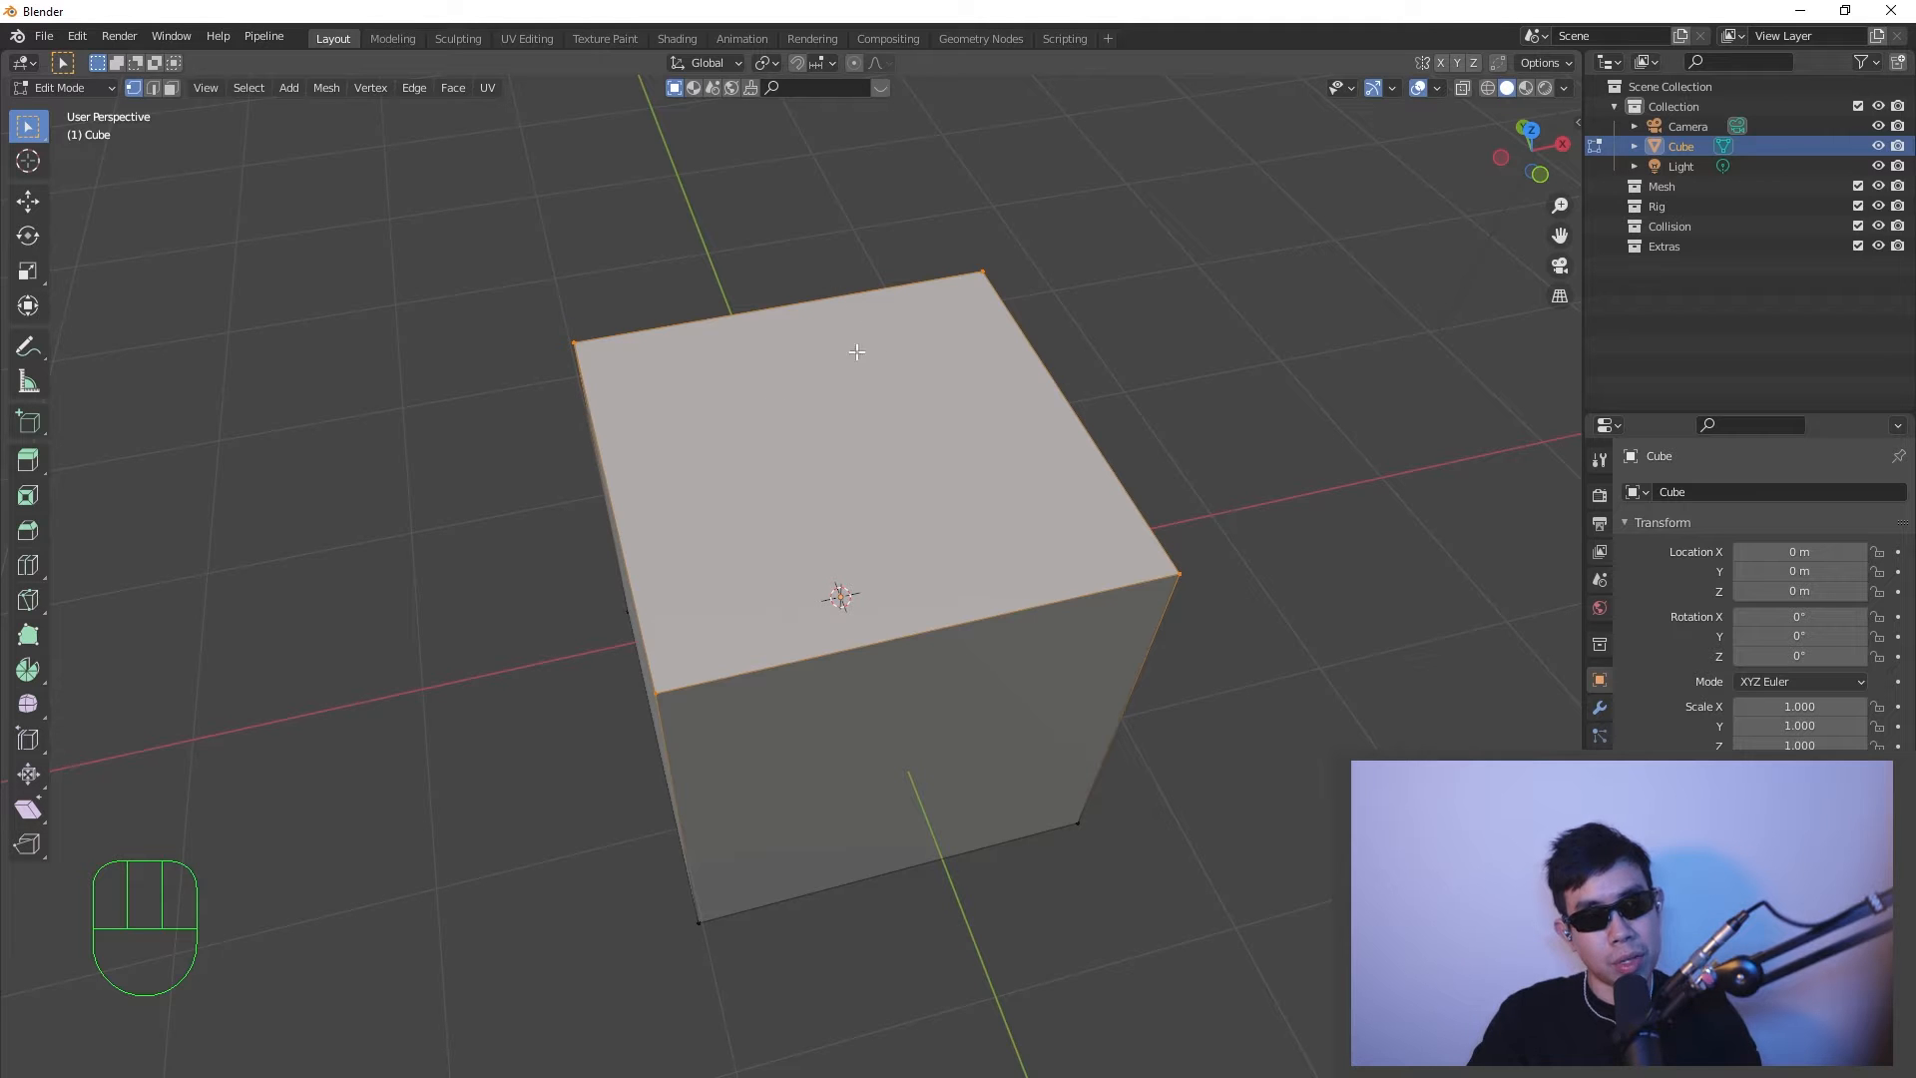
middle_click_drag(1010, 556, 1044, 500)
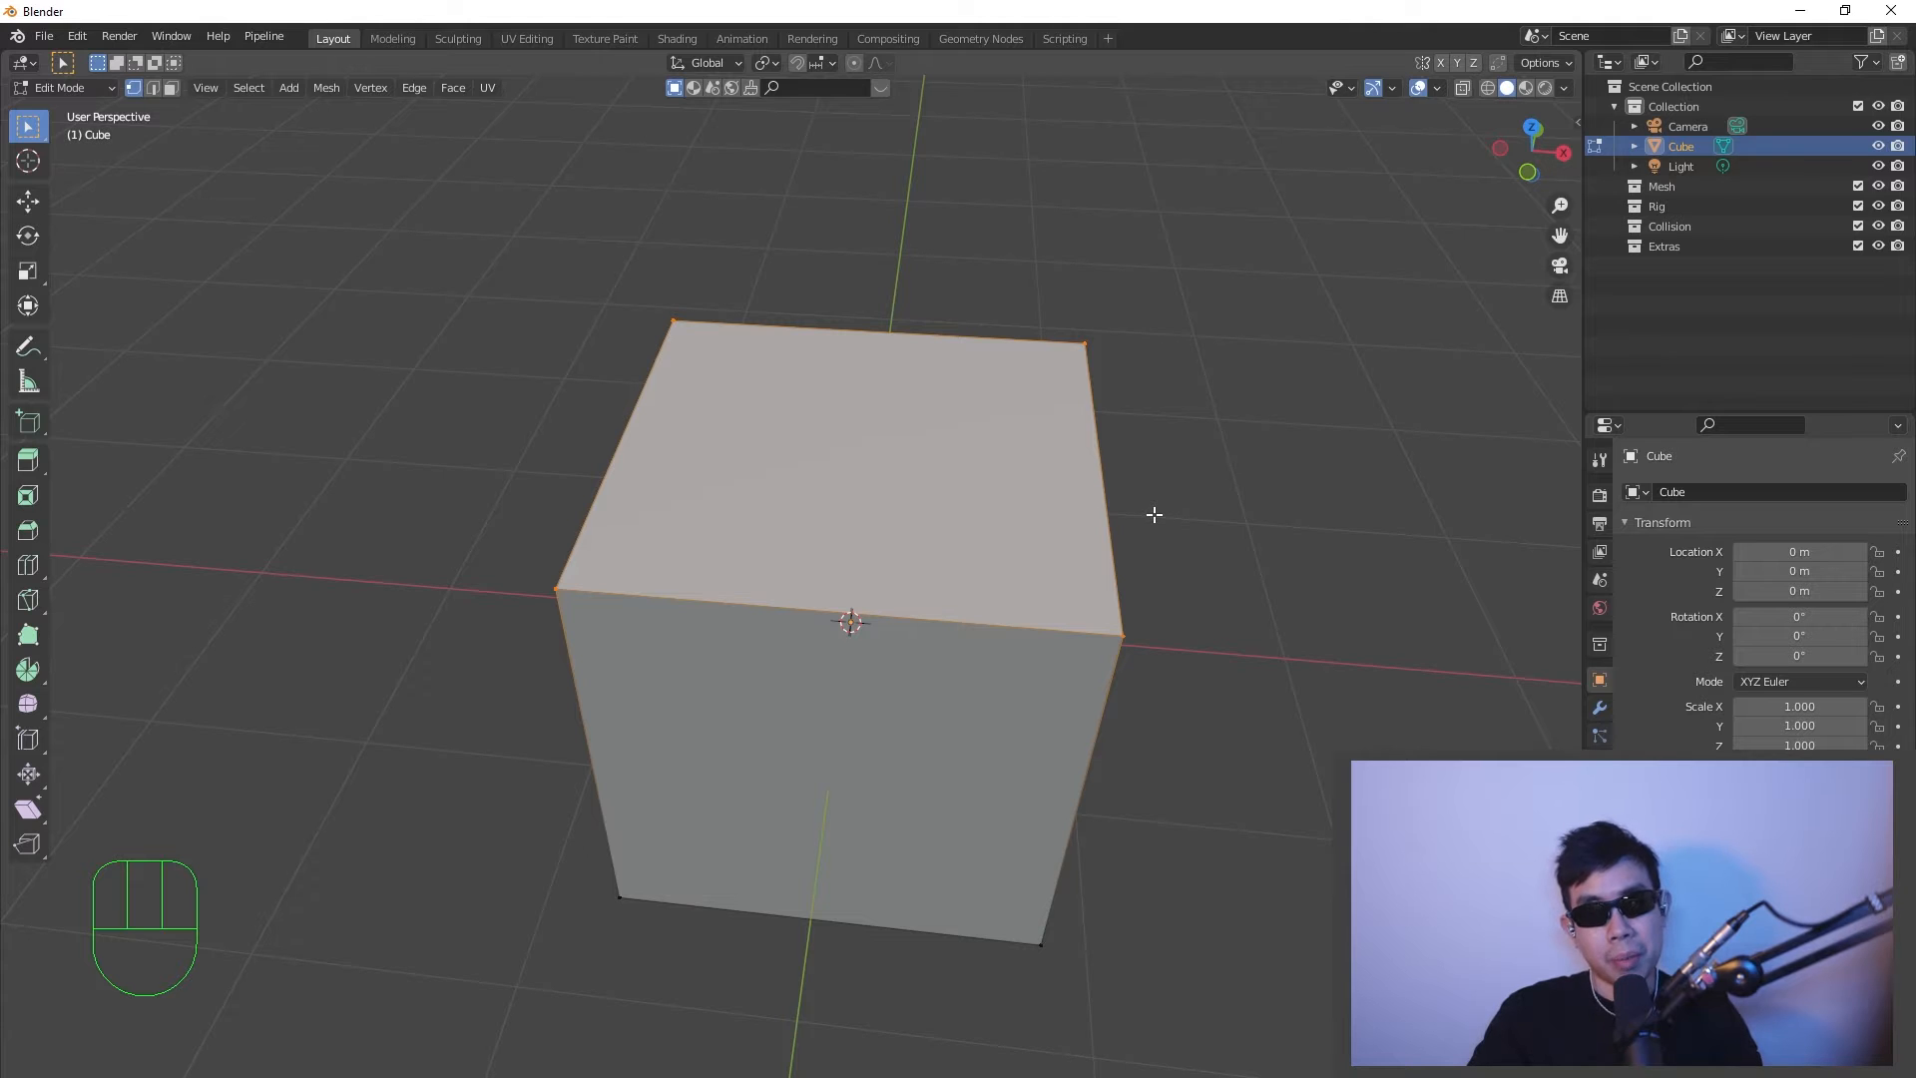
scroll(1155, 515, "up", 3)
middle_click_drag(1155, 514, 802, 494)
scroll(1176, 506, "down", 3)
scroll(841, 517, "down", 4)
middle_click_drag(882, 649, 924, 555, "shift")
scroll(971, 572, "up", 3)
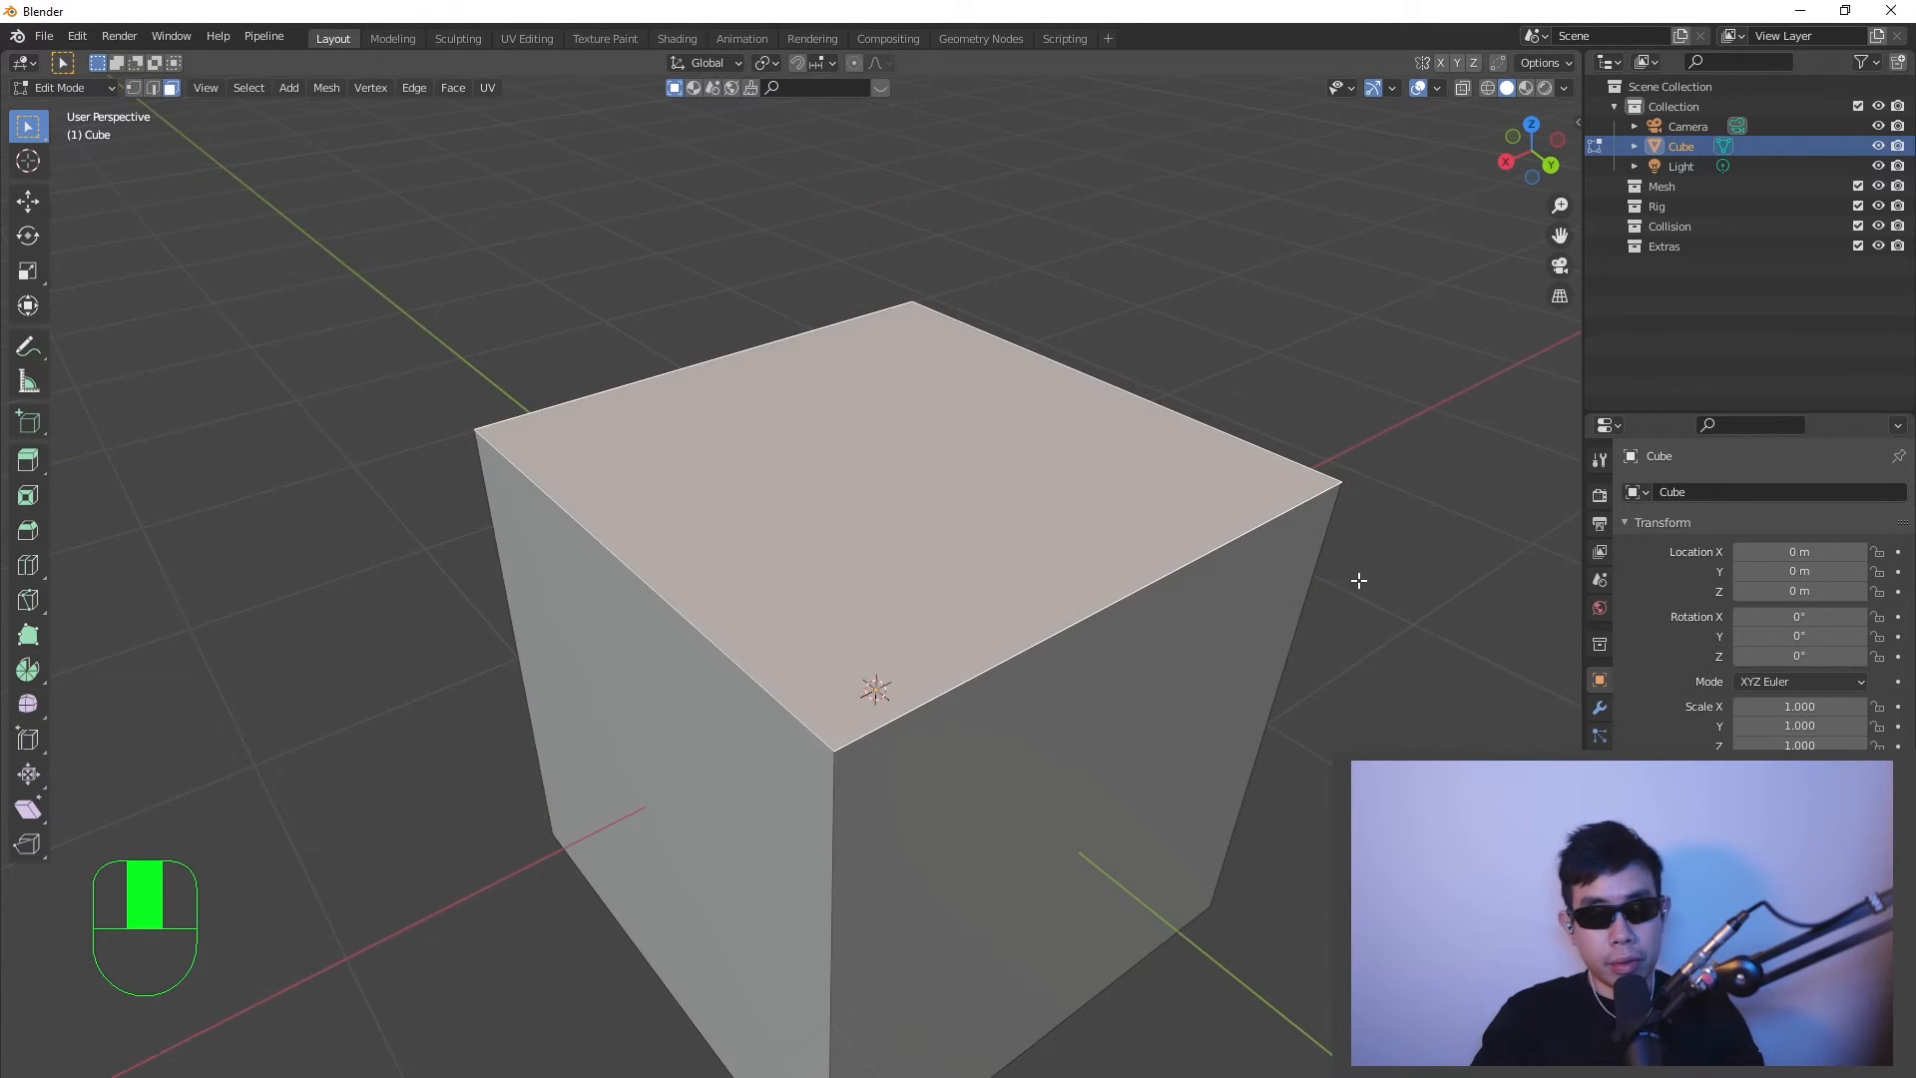
- In face selection mode, select one side face, the top face and the other side face in turn
middle_click_drag(1359, 581, 1347, 559)
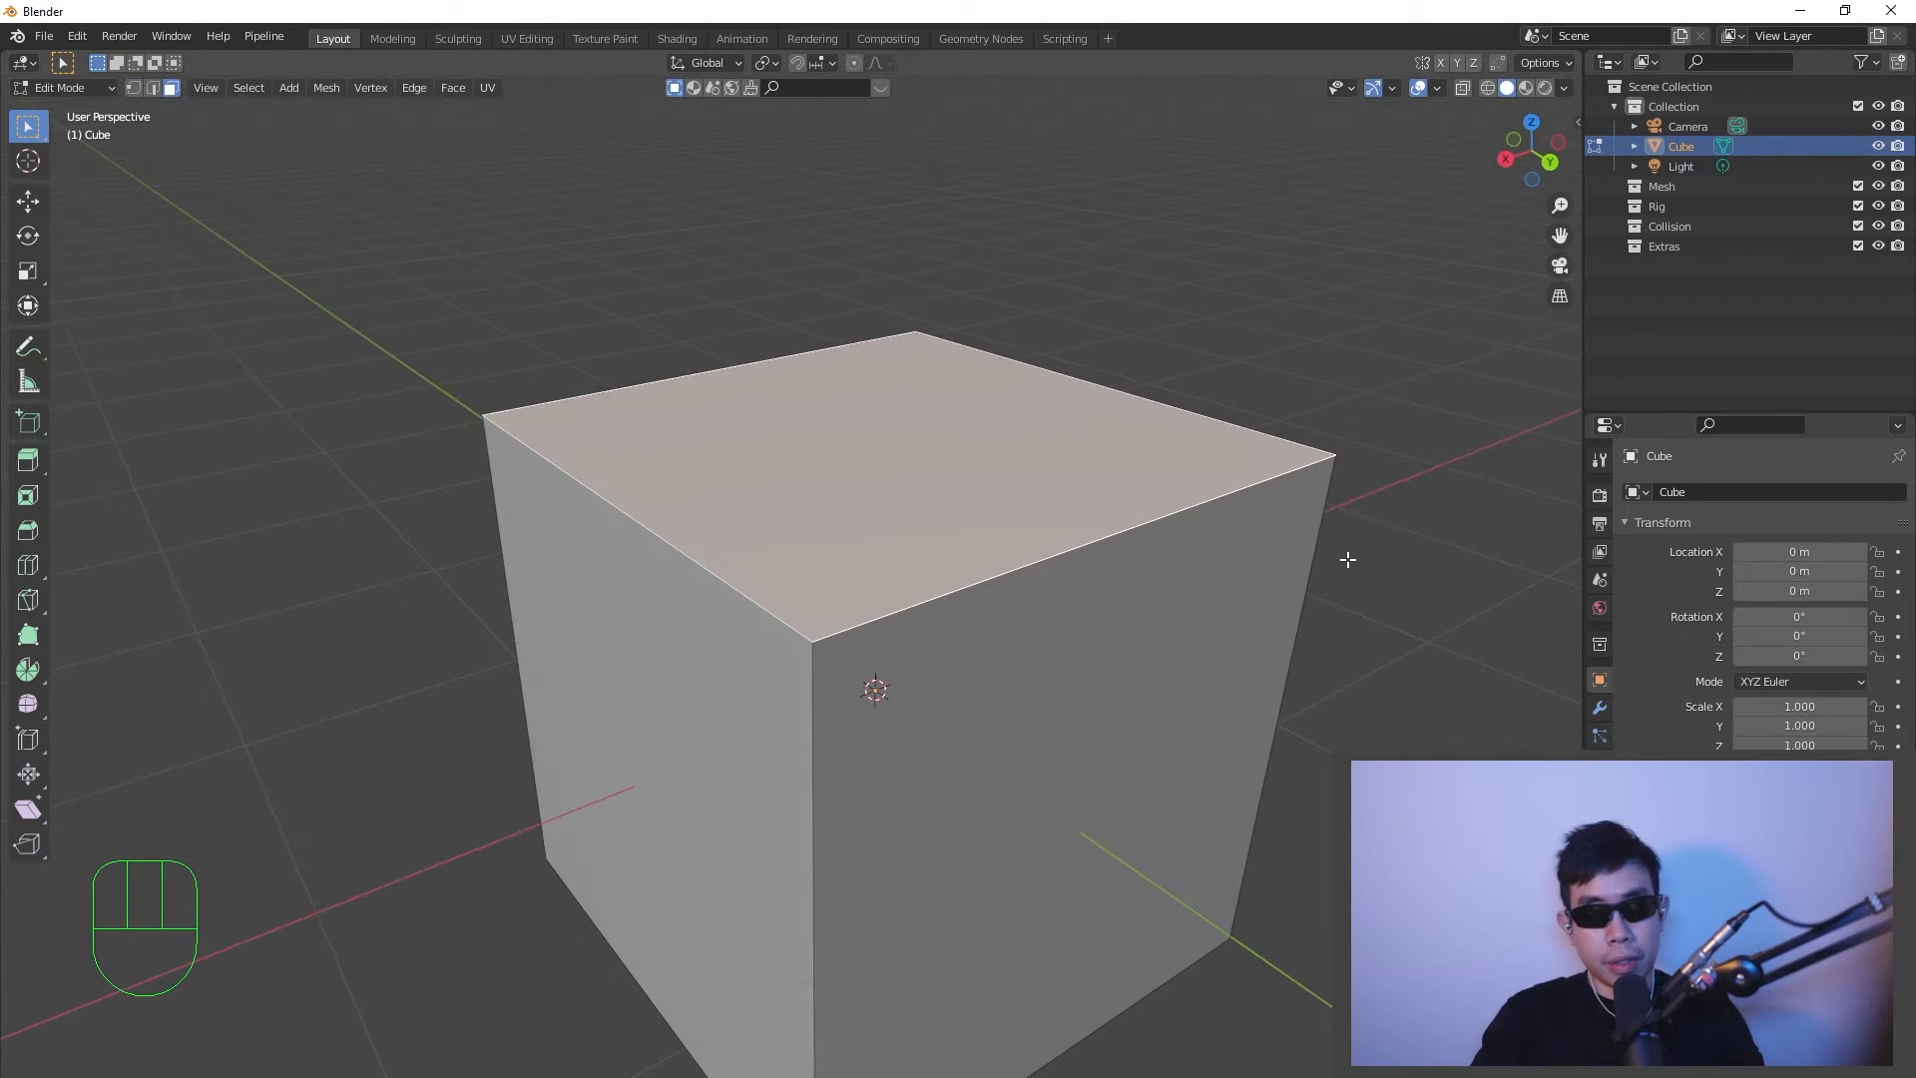
scroll(1347, 560, "down", 2)
scroll(771, 582, "up", 1)
left_click(692, 693)
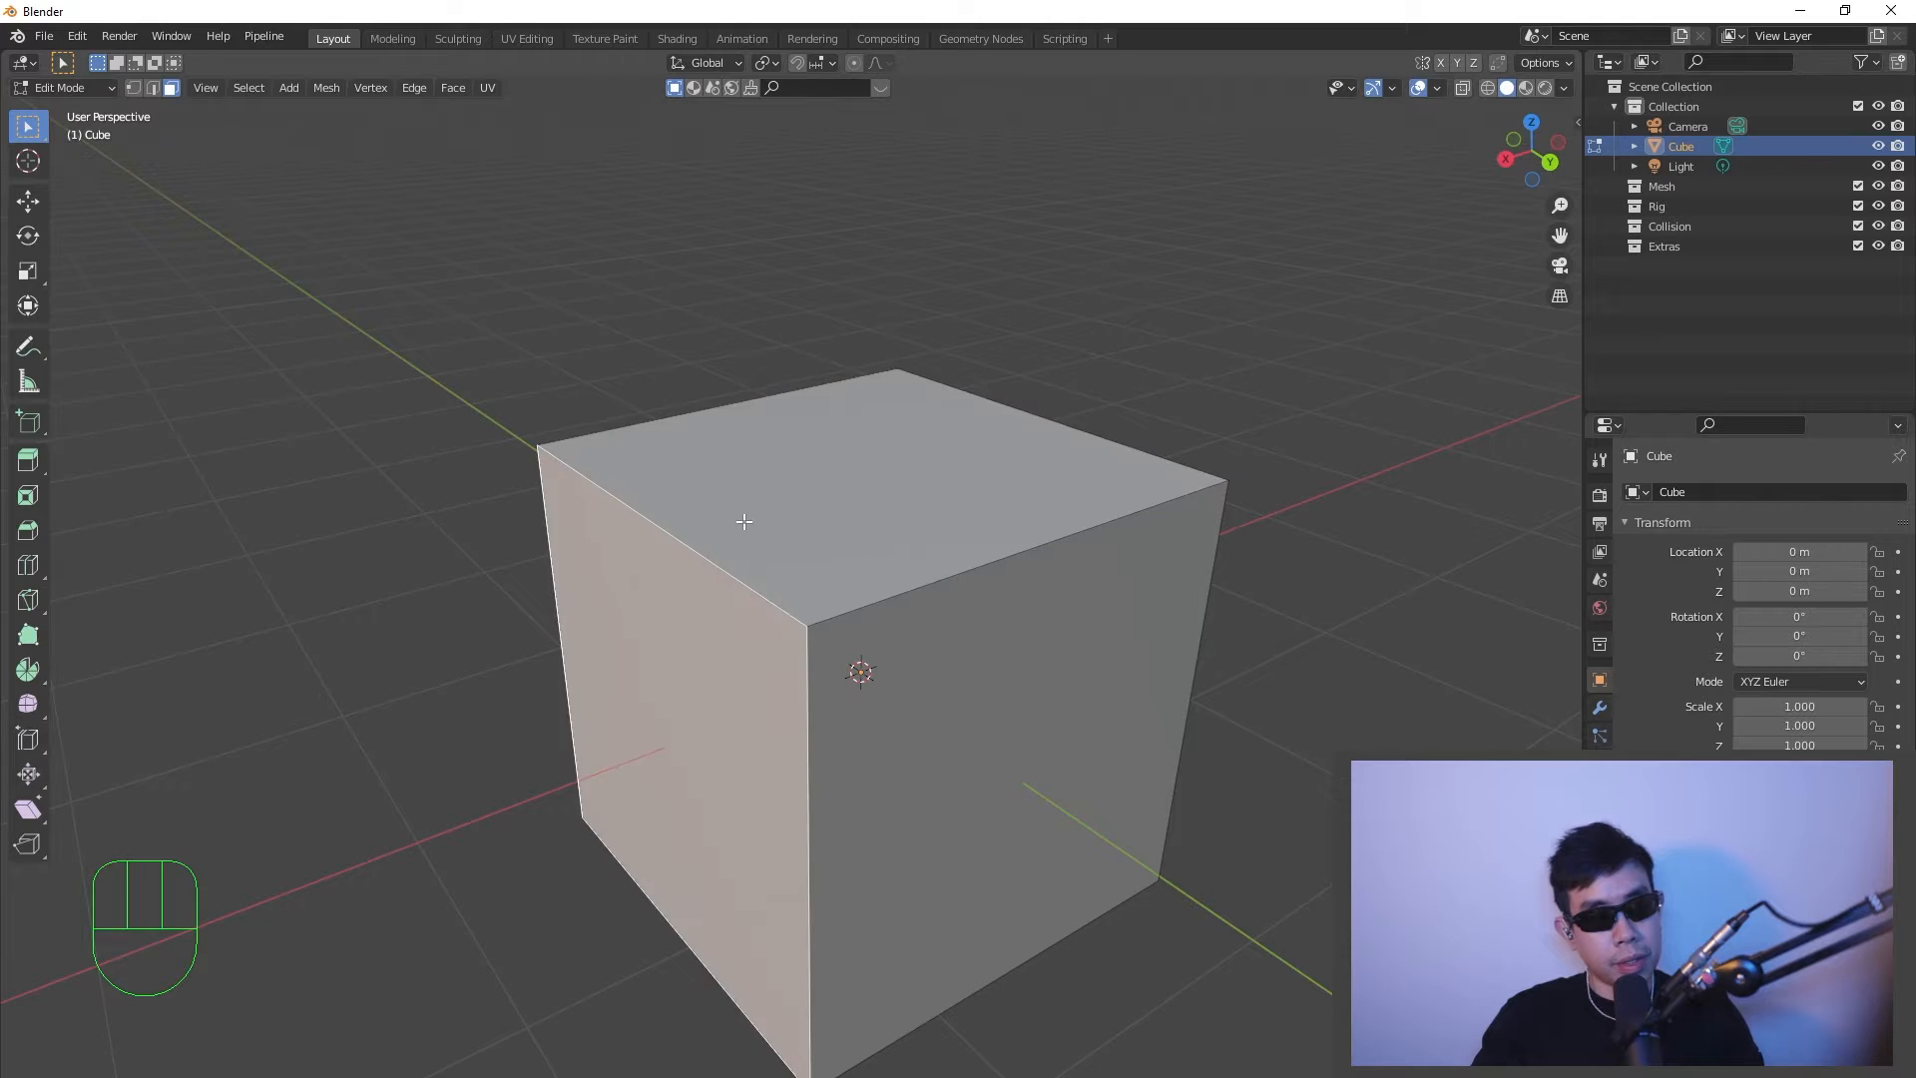
left_click(747, 522)
left_click(1060, 707)
- Select the cube's top face and extrude it a short distance straight upward
left_click(942, 524)
middle_click_drag(1333, 571, 1305, 676, "shift")
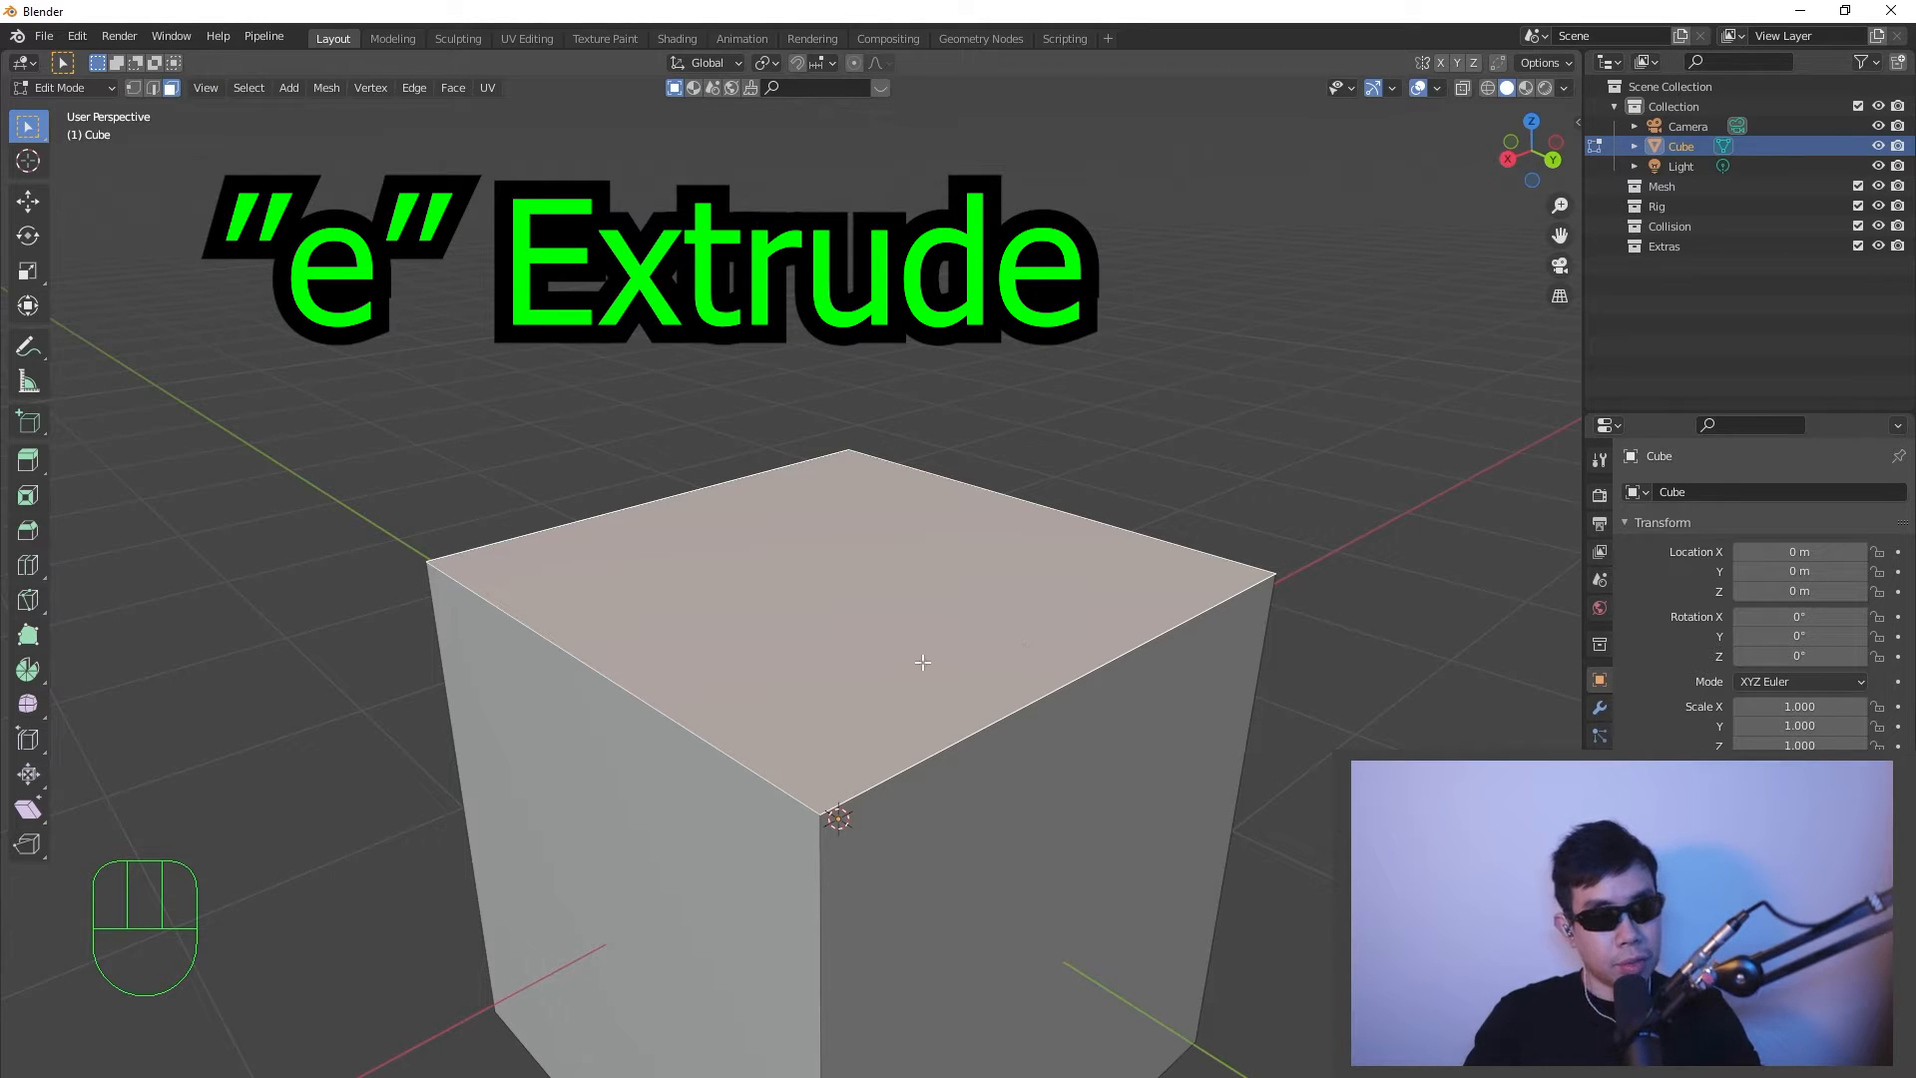
key("e")
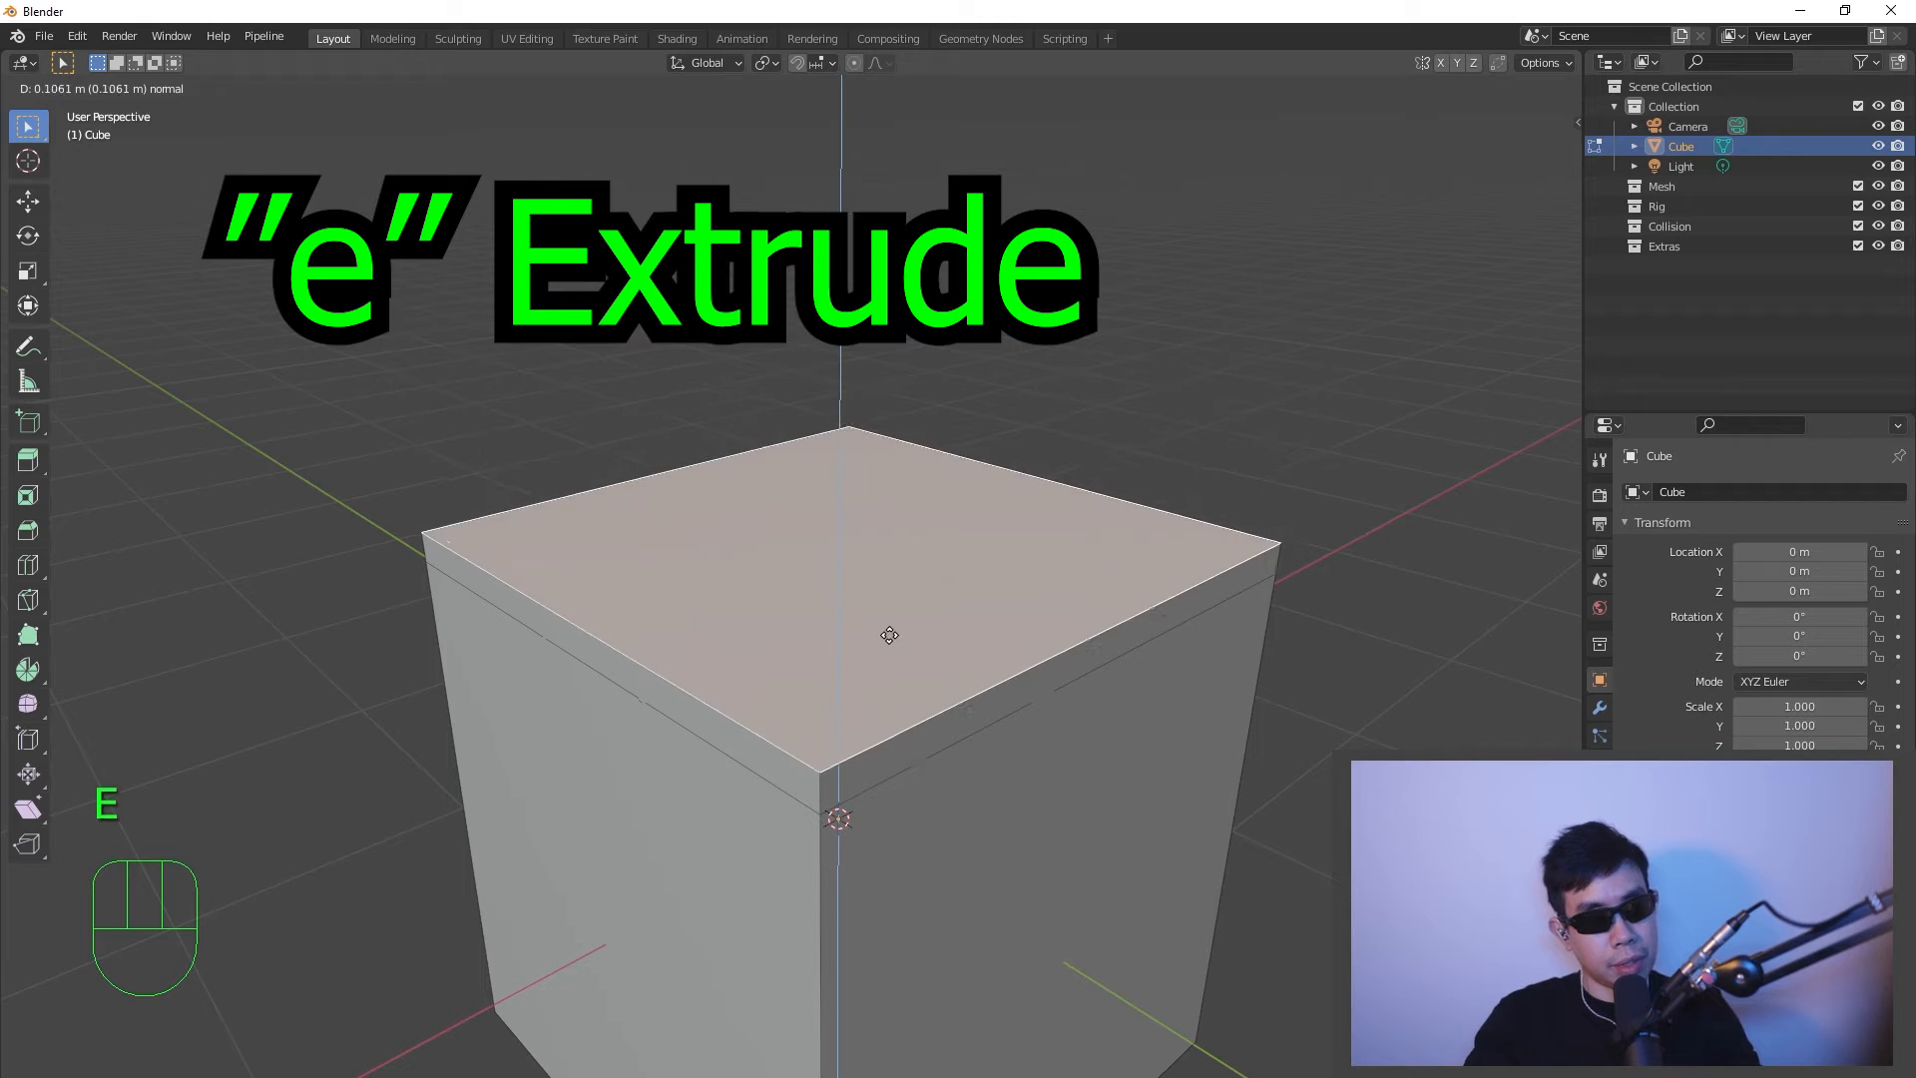
left_click(879, 515)
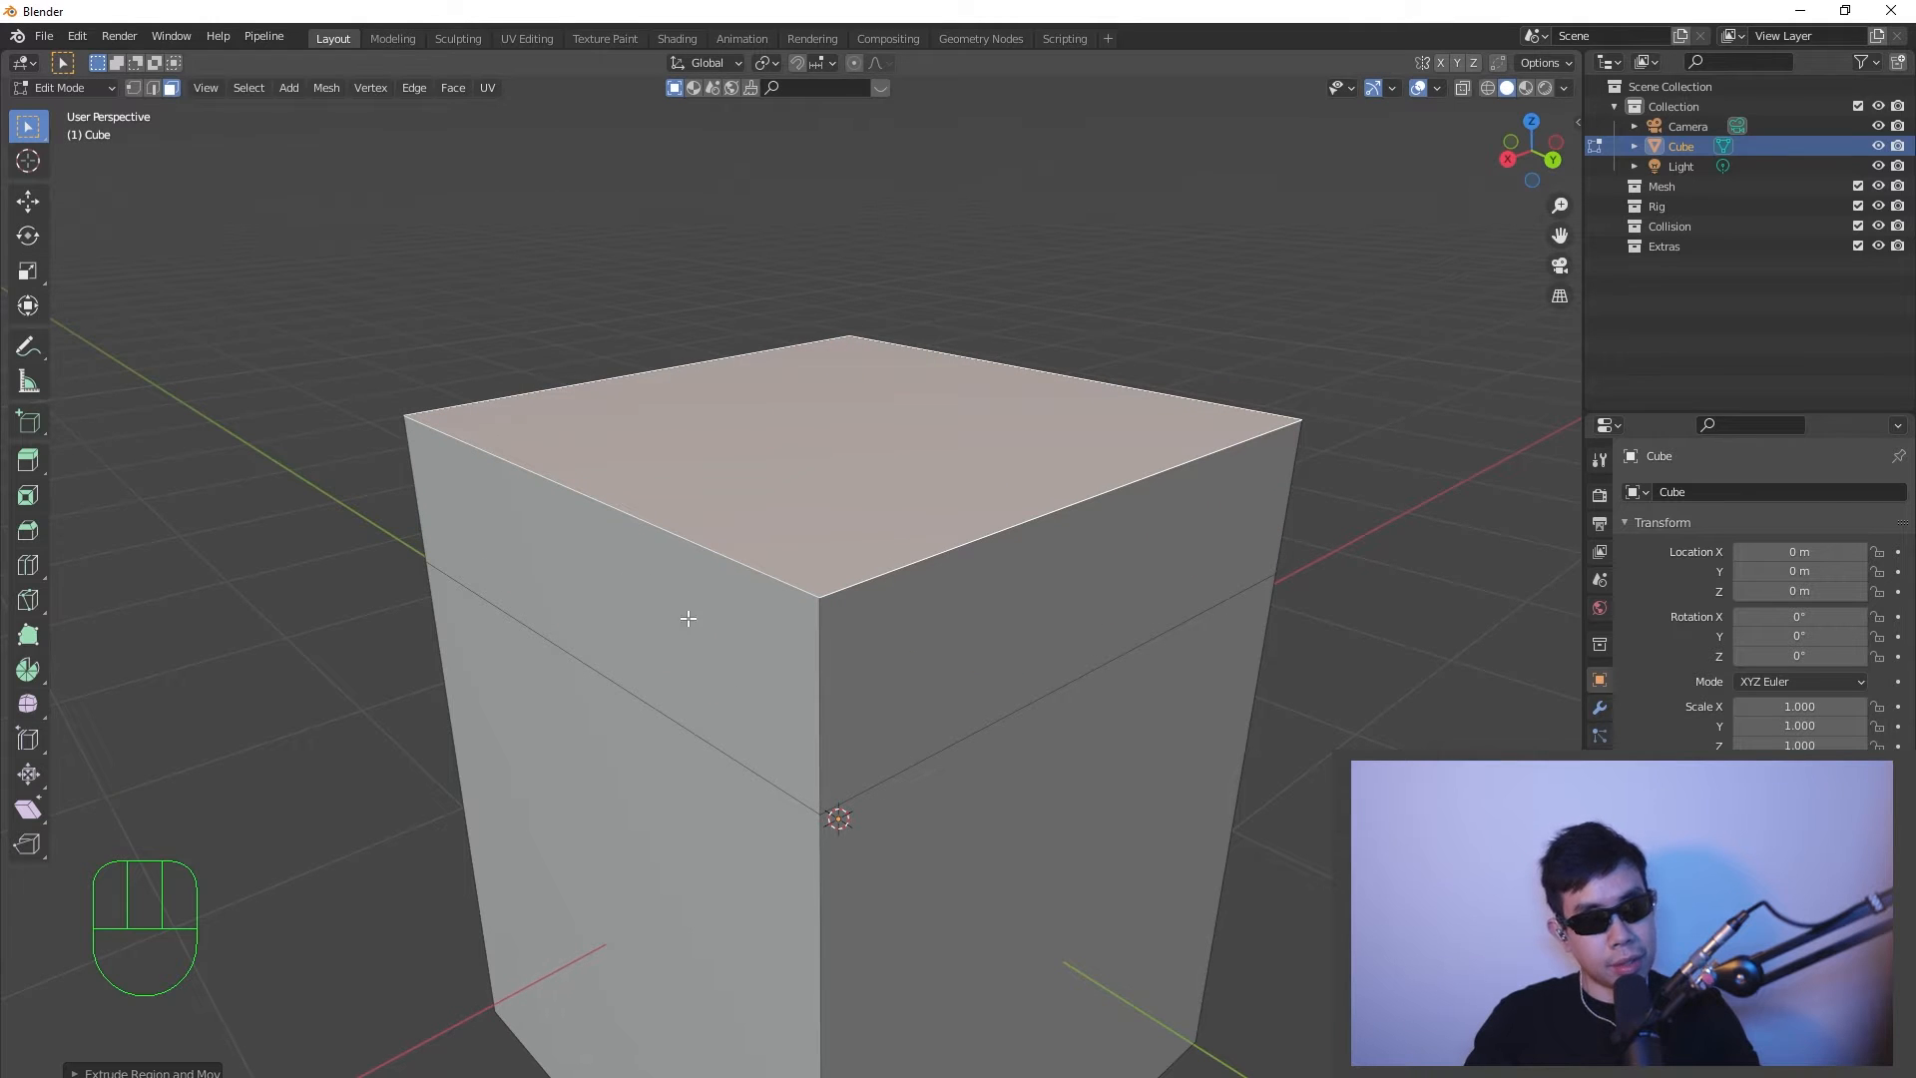
scroll(689, 618, "down", 2)
middle_click_drag(975, 565, 919, 715, "shift")
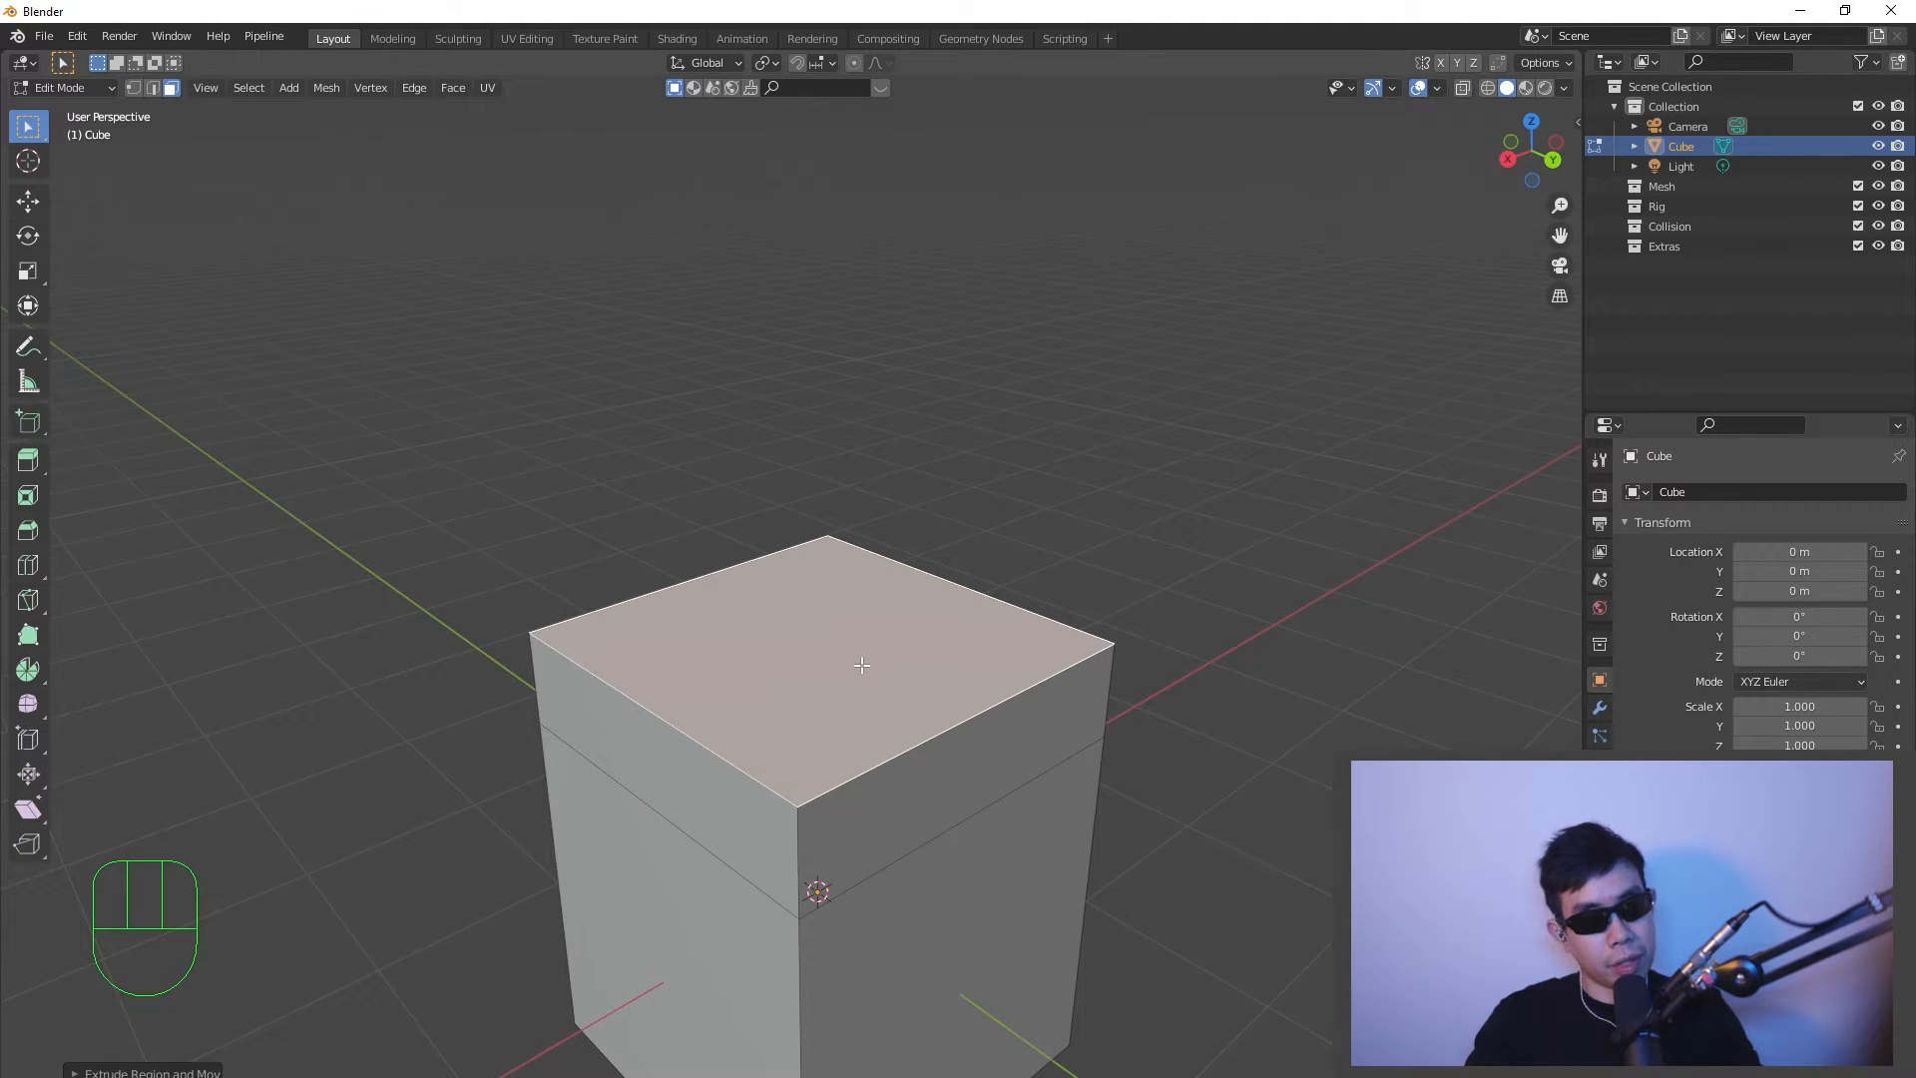
- Extrude the top face upward again, then extrude two adjacent side faces of the new upper block outward
key("e")
left_click(877, 408)
left_click(992, 546)
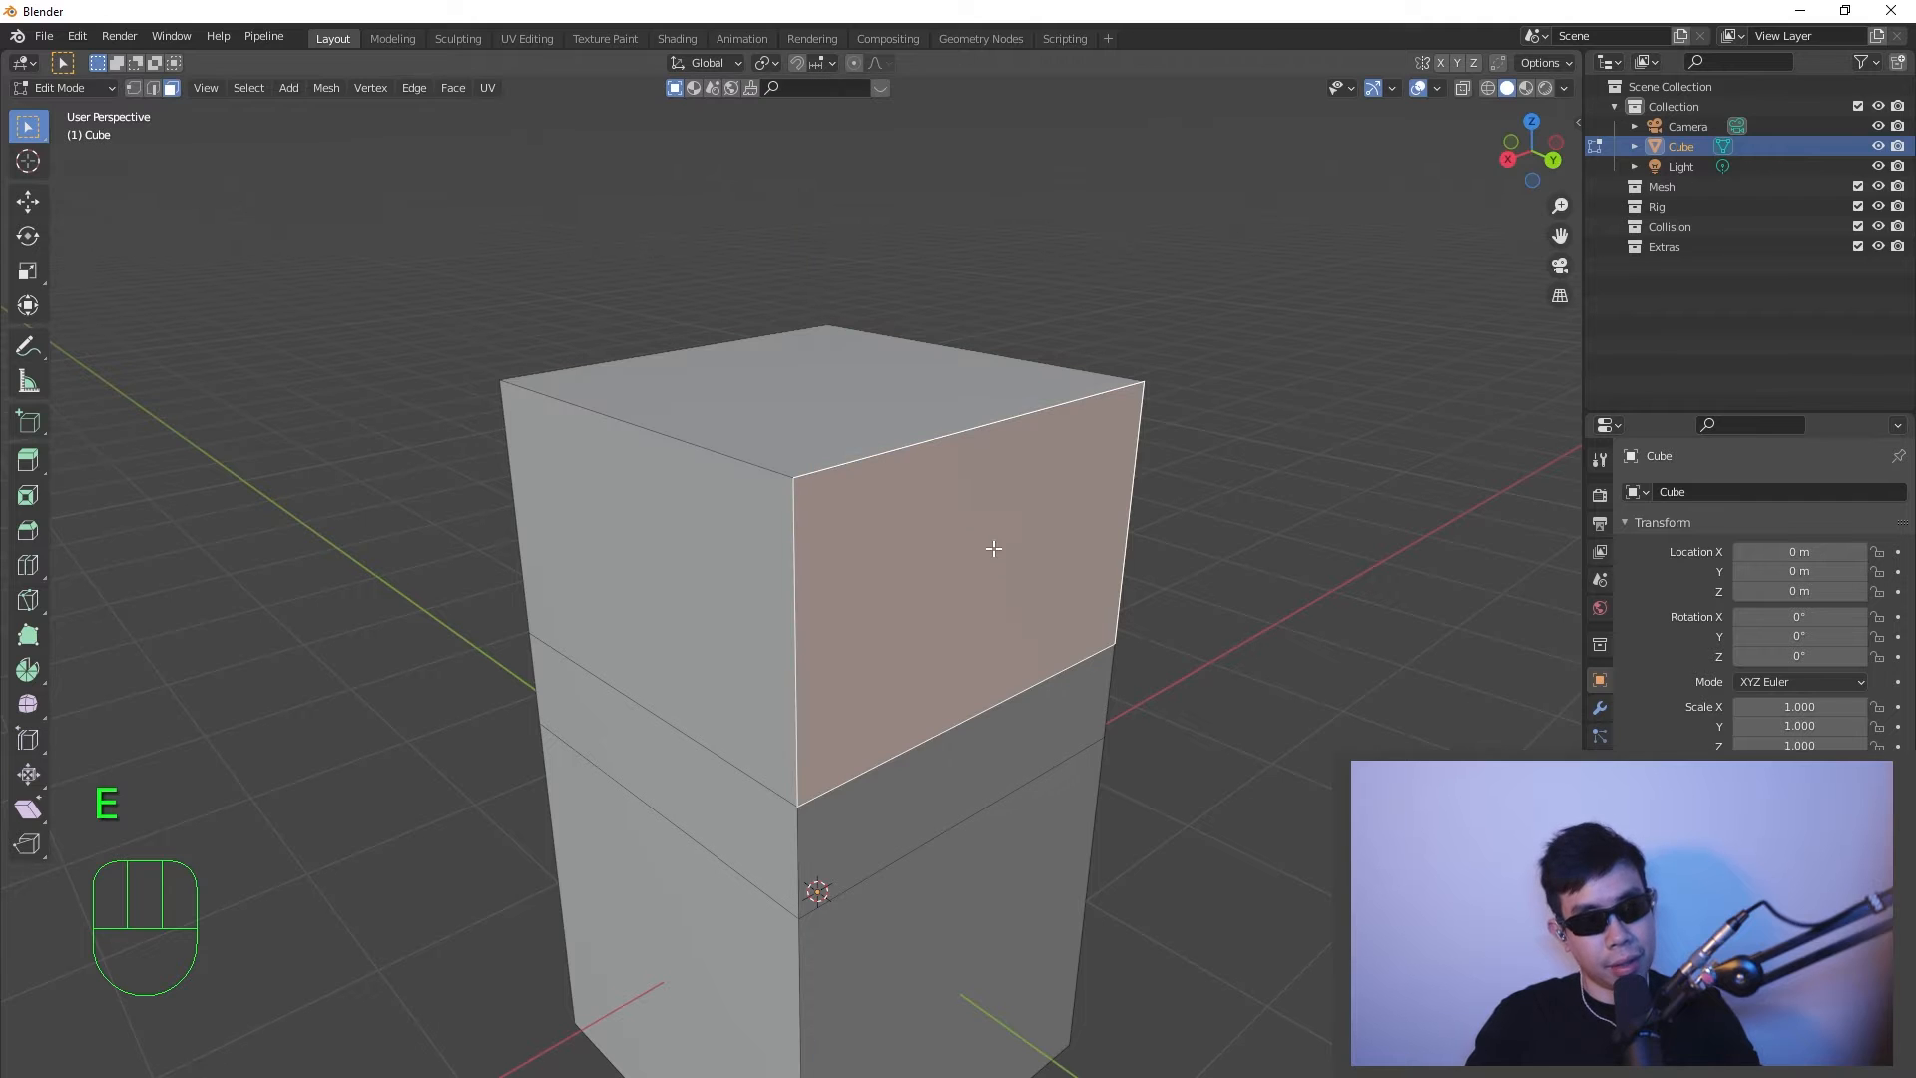
key("e")
left_click(1194, 769)
key("e")
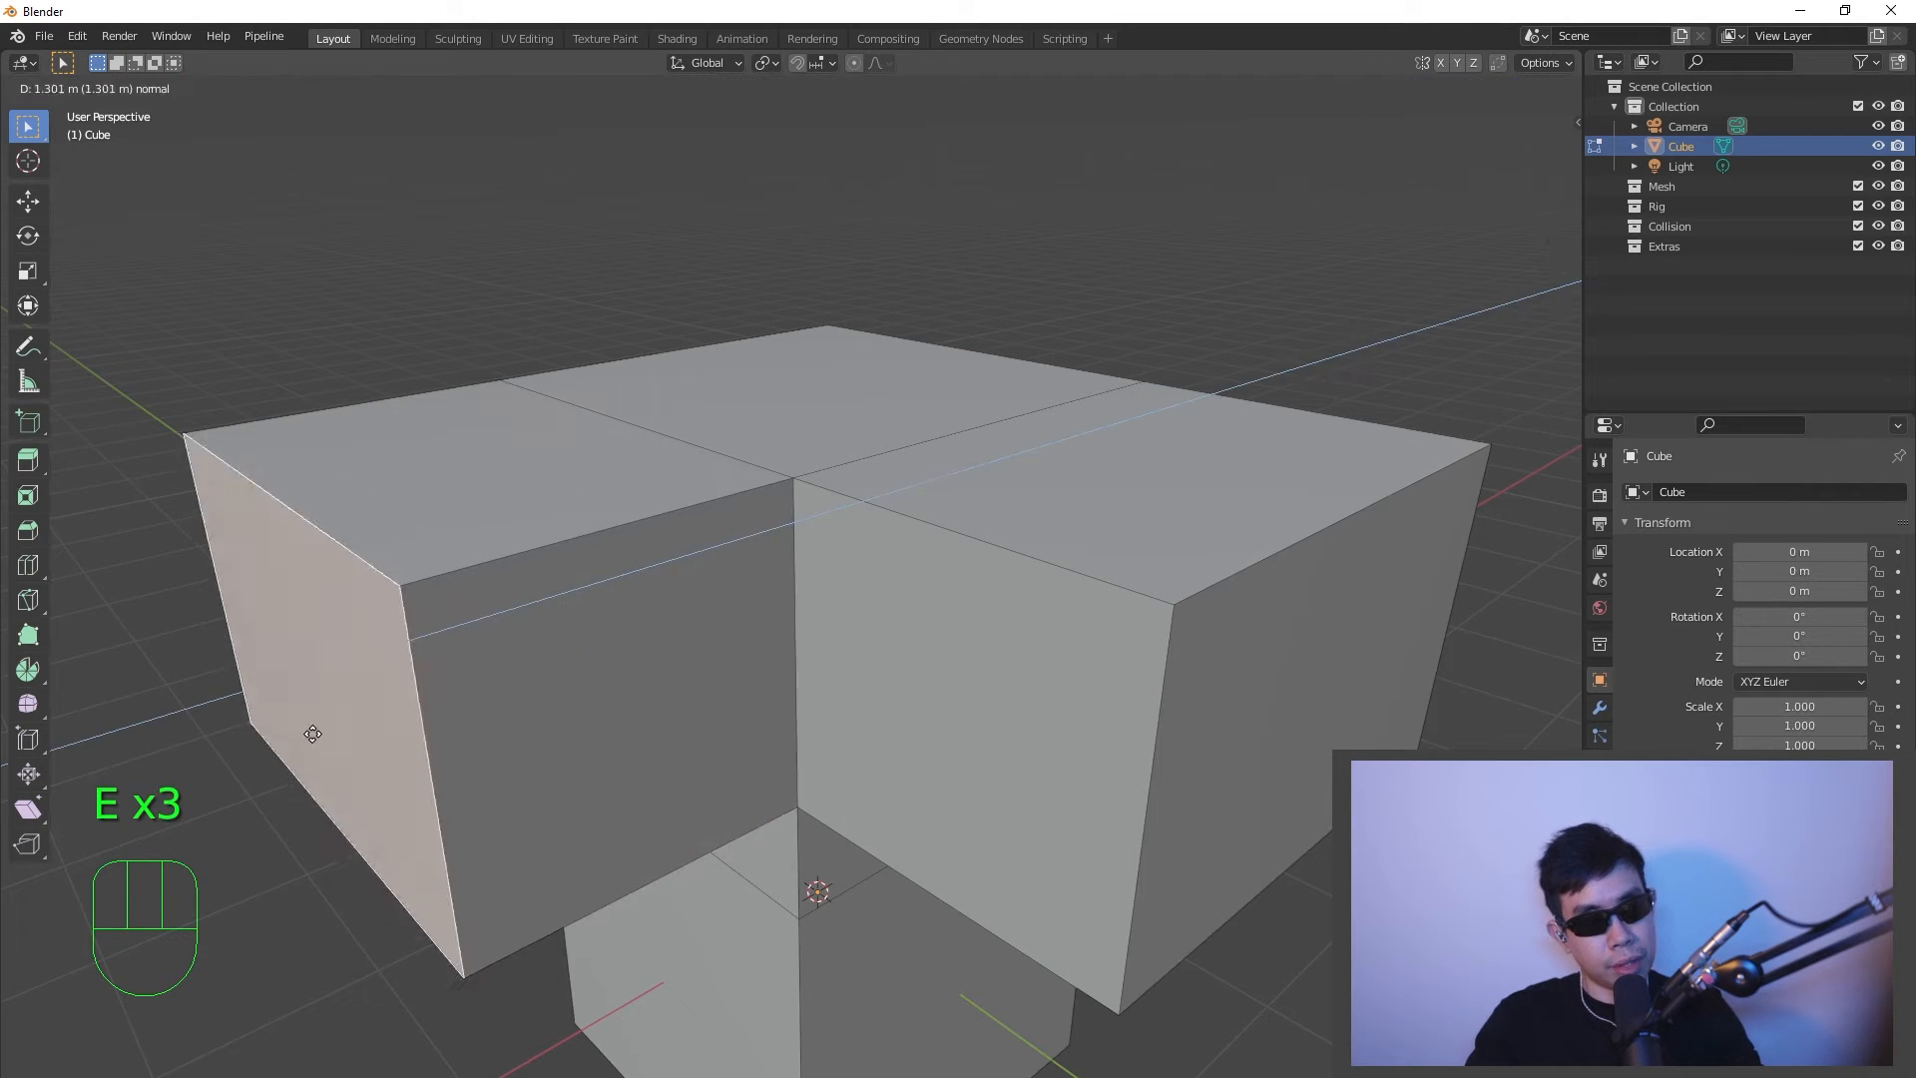
left_click(350, 766)
- Extend the arm by extruding its end face outward about 1.84 m and then a second time by a similar length
scroll(499, 749, "down", 4)
middle_click_drag(803, 707, 918, 643, "shift")
middle_click_drag(883, 640, 785, 721)
middle_click_drag(785, 720, 855, 707)
scroll(853, 708, "up", 2)
key("e")
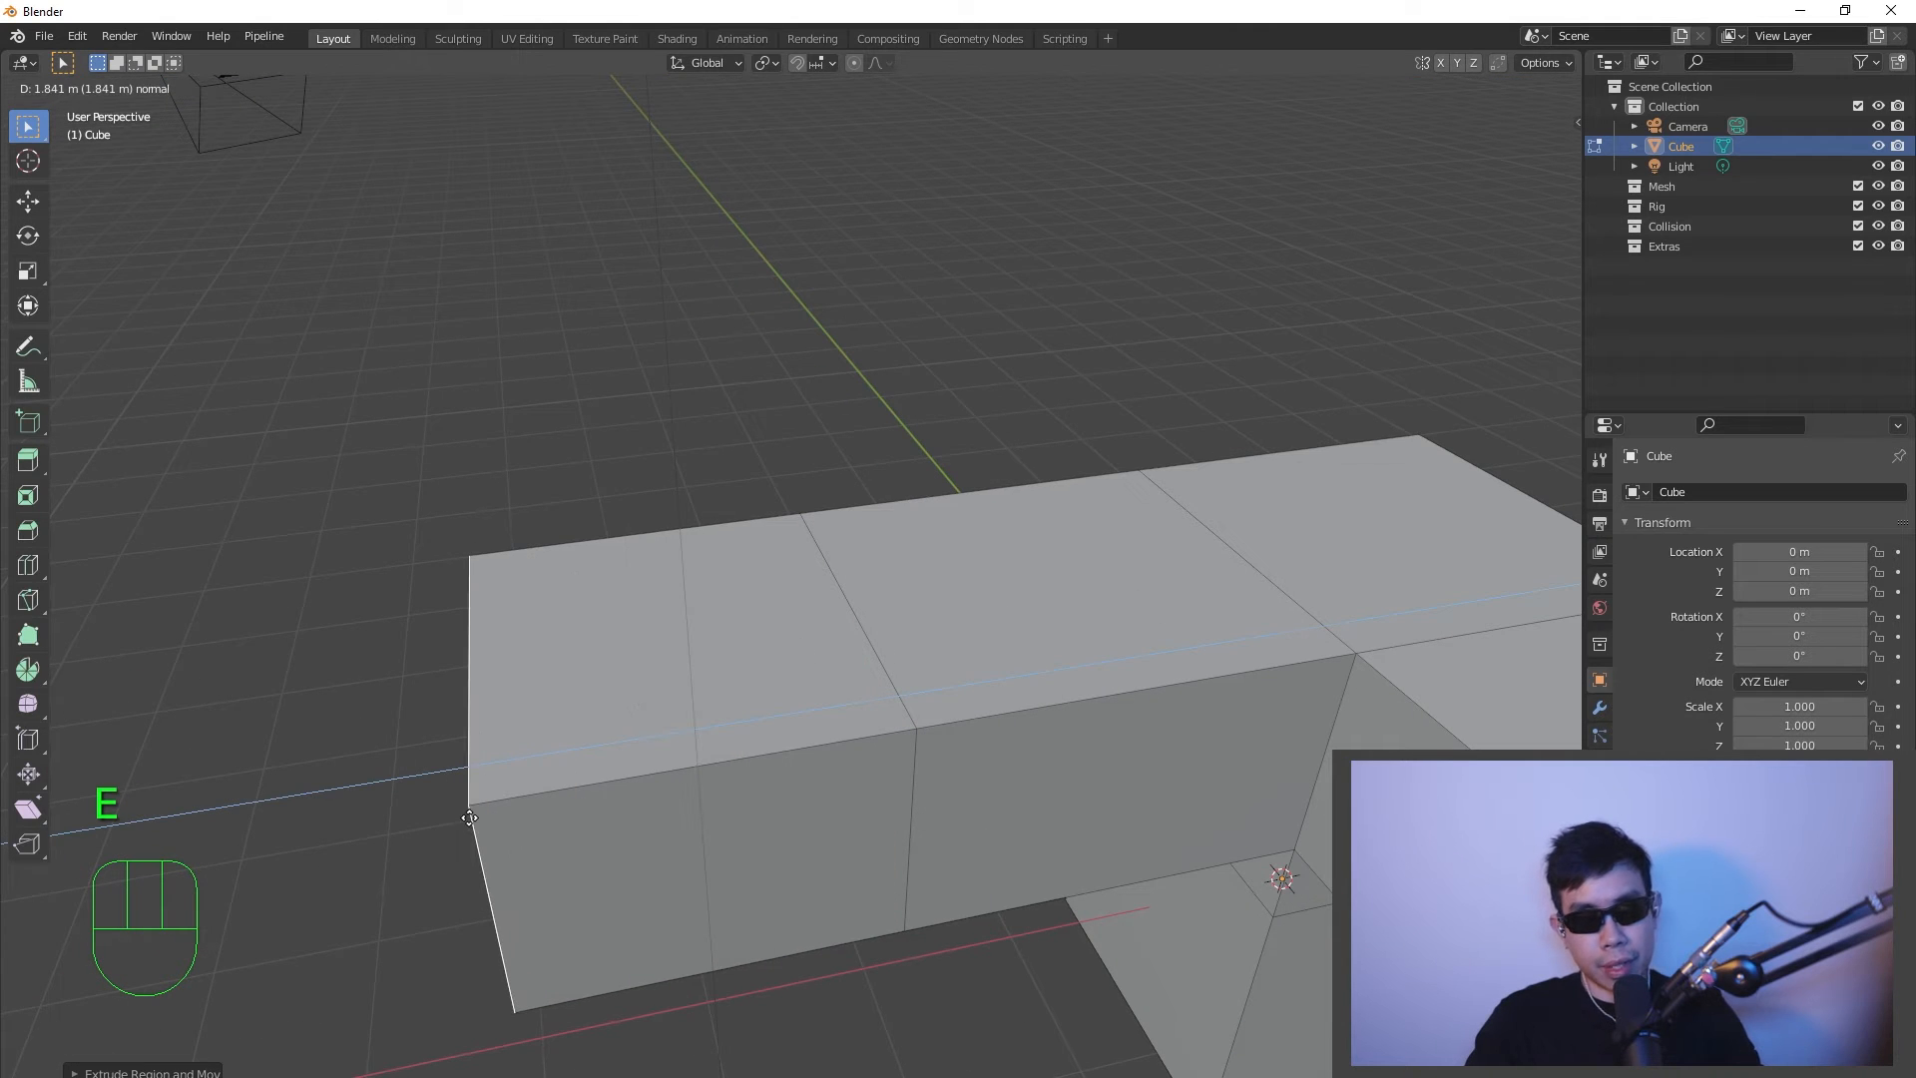
left_click(470, 818)
middle_click_drag(625, 776, 749, 603, "shift")
key("e")
left_click(434, 679)
scroll(638, 664, "down", 5)
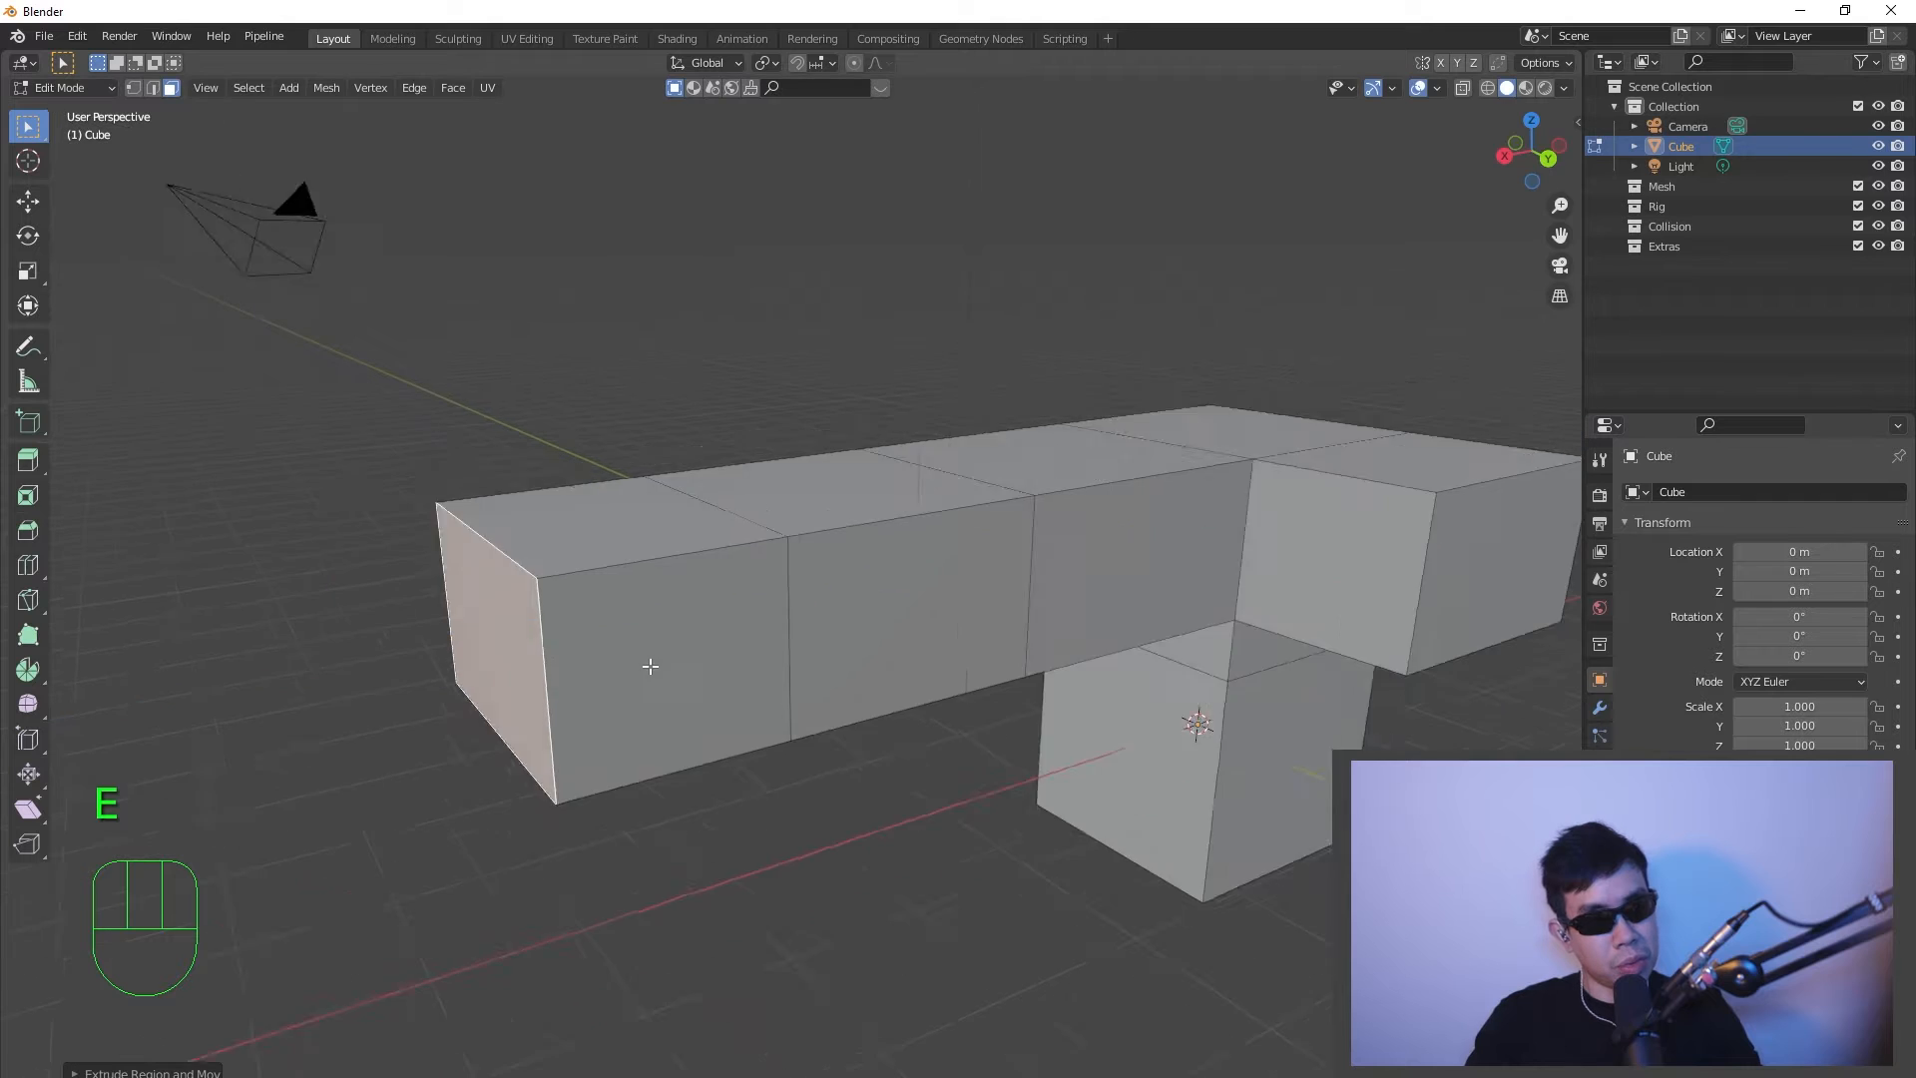
- Extrude the top face of the arm's middle section upward into a tower
middle_click_drag(734, 670, 811, 750)
left_click(840, 593)
key("e")
left_click(830, 348)
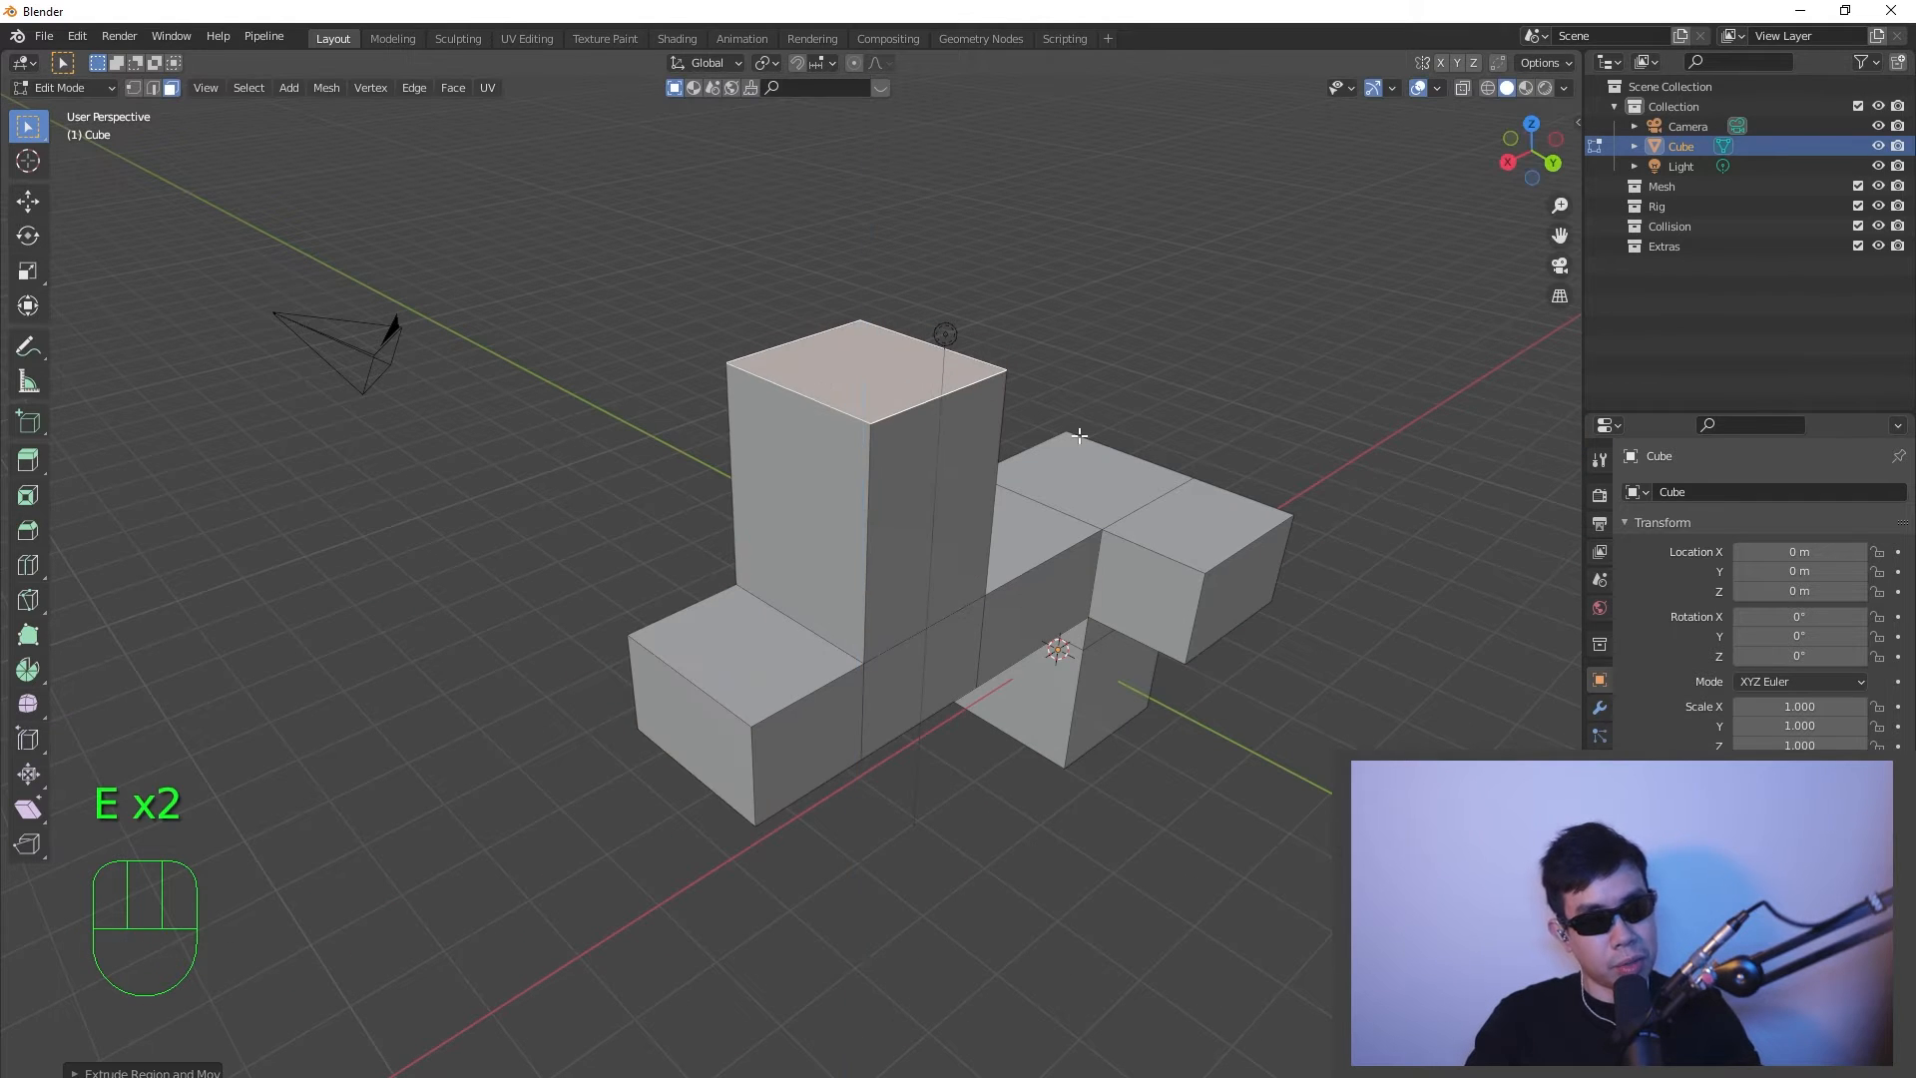
- Extrude the tower's top face up about 1 m and scale it down to roughly half size to form a taper
middle_click_drag(834, 354, 877, 543, "shift")
scroll(1019, 650, "up", 3)
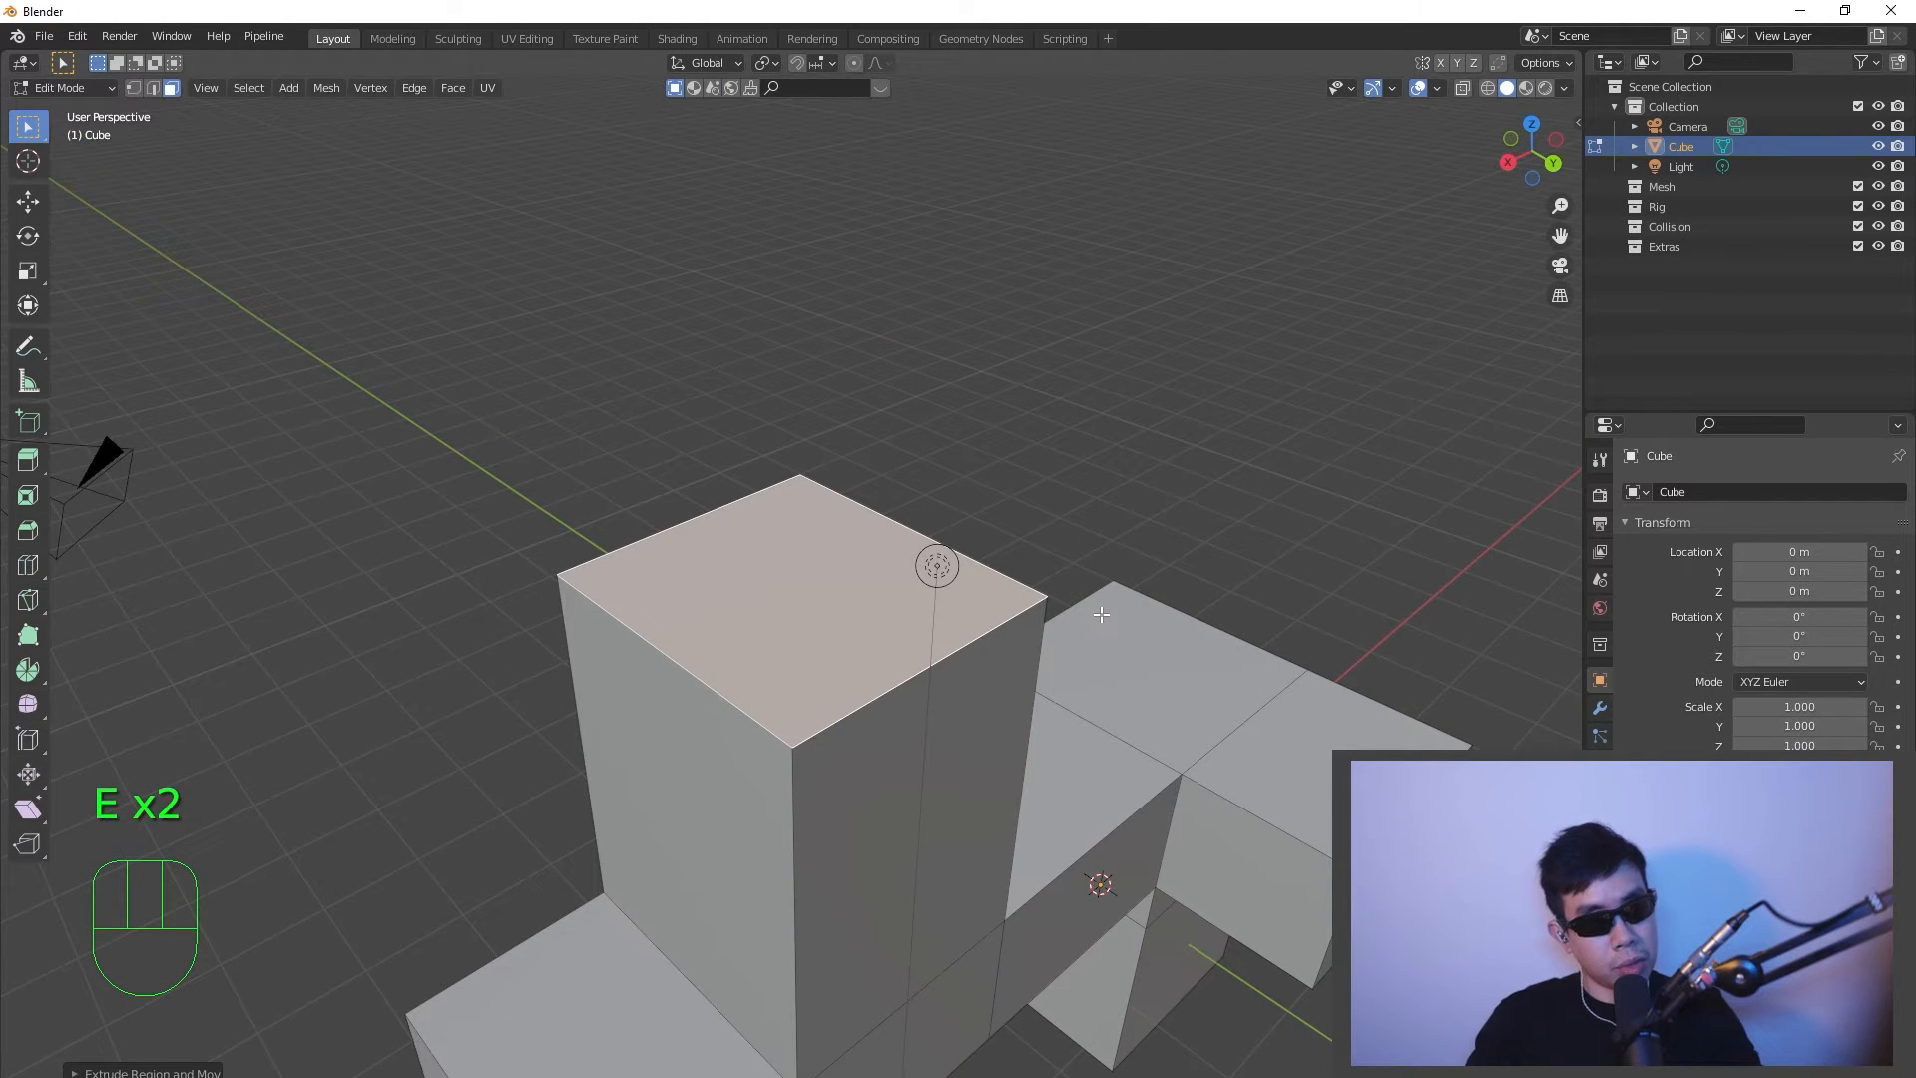
key("e")
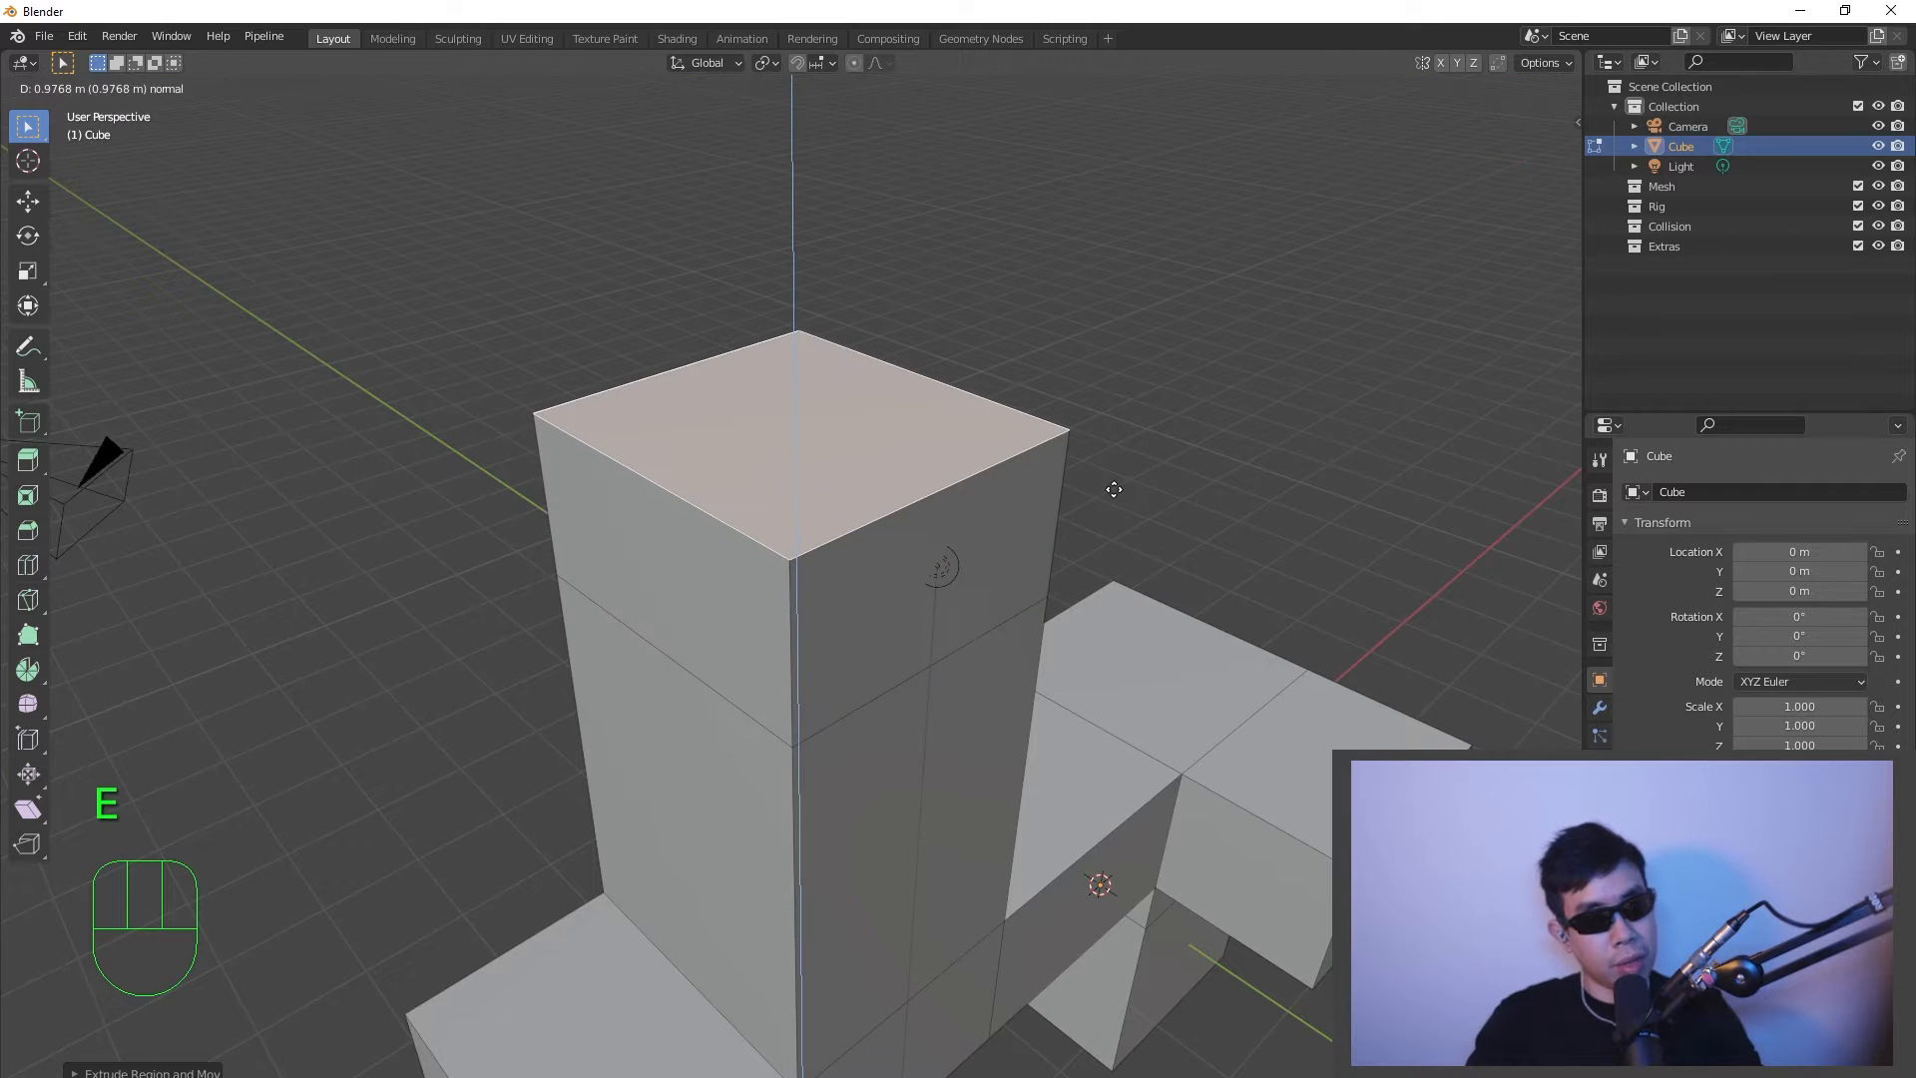
left_click(1112, 496)
key("s")
left_click(1068, 478)
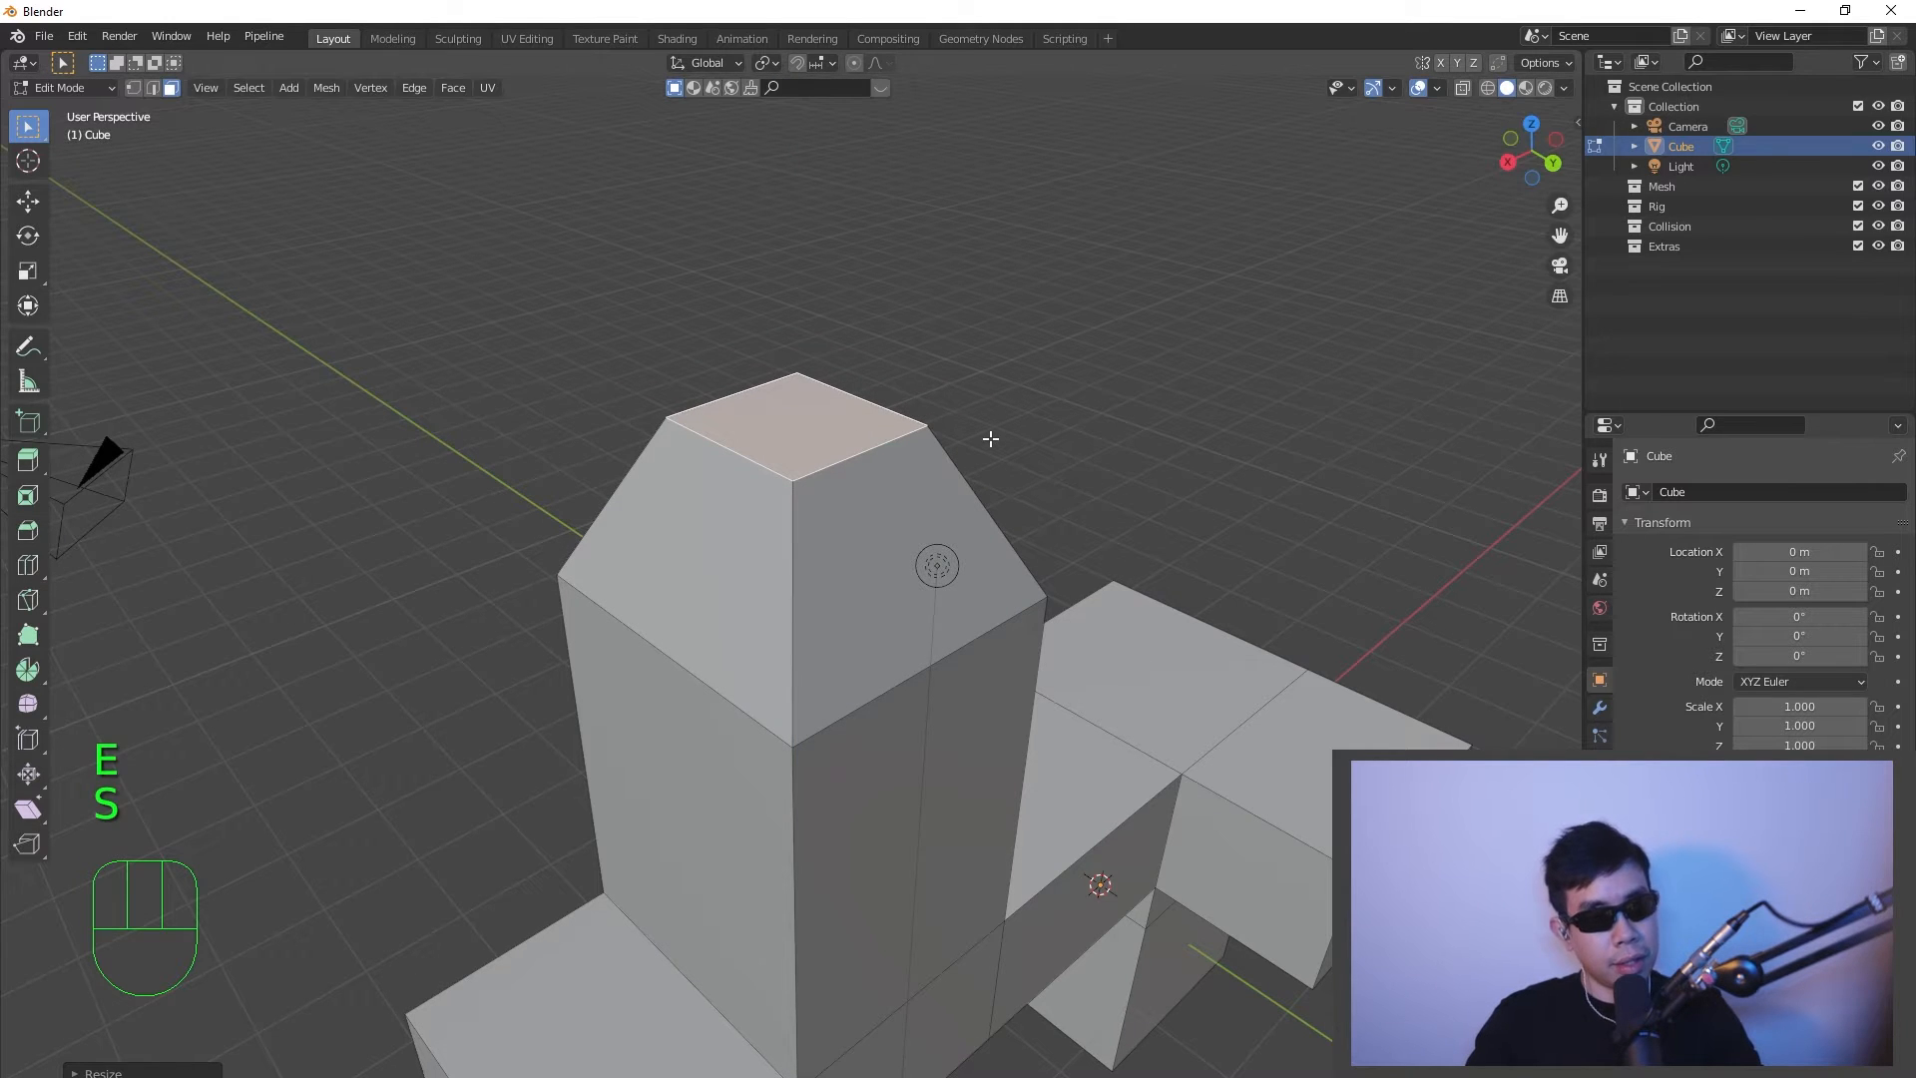
- Extrude the tapered tower's top face downward to hollow out its inside, and inspect the cavity from above
key("e")
left_click(1017, 537)
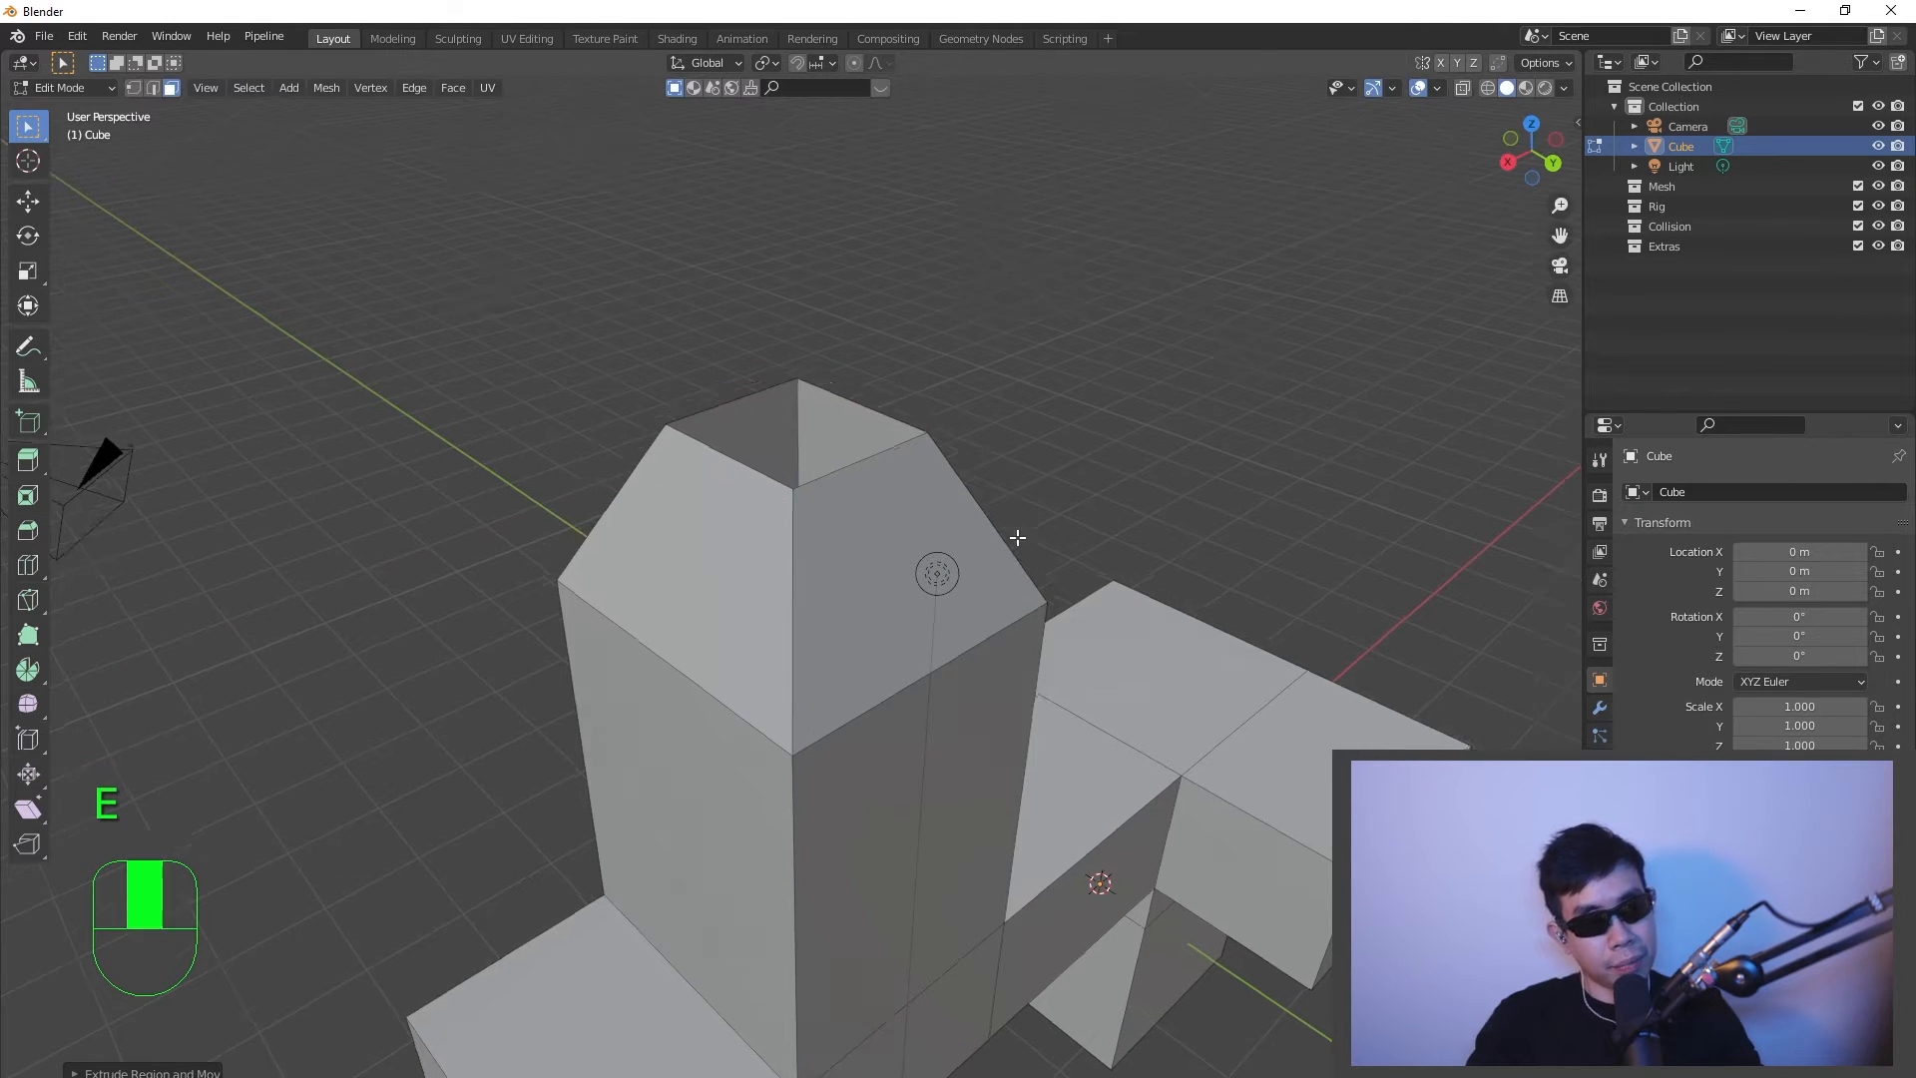
middle_click_drag(1017, 538, 1013, 379)
middle_click_drag(948, 649, 928, 604)
scroll(885, 634, "up", 2)
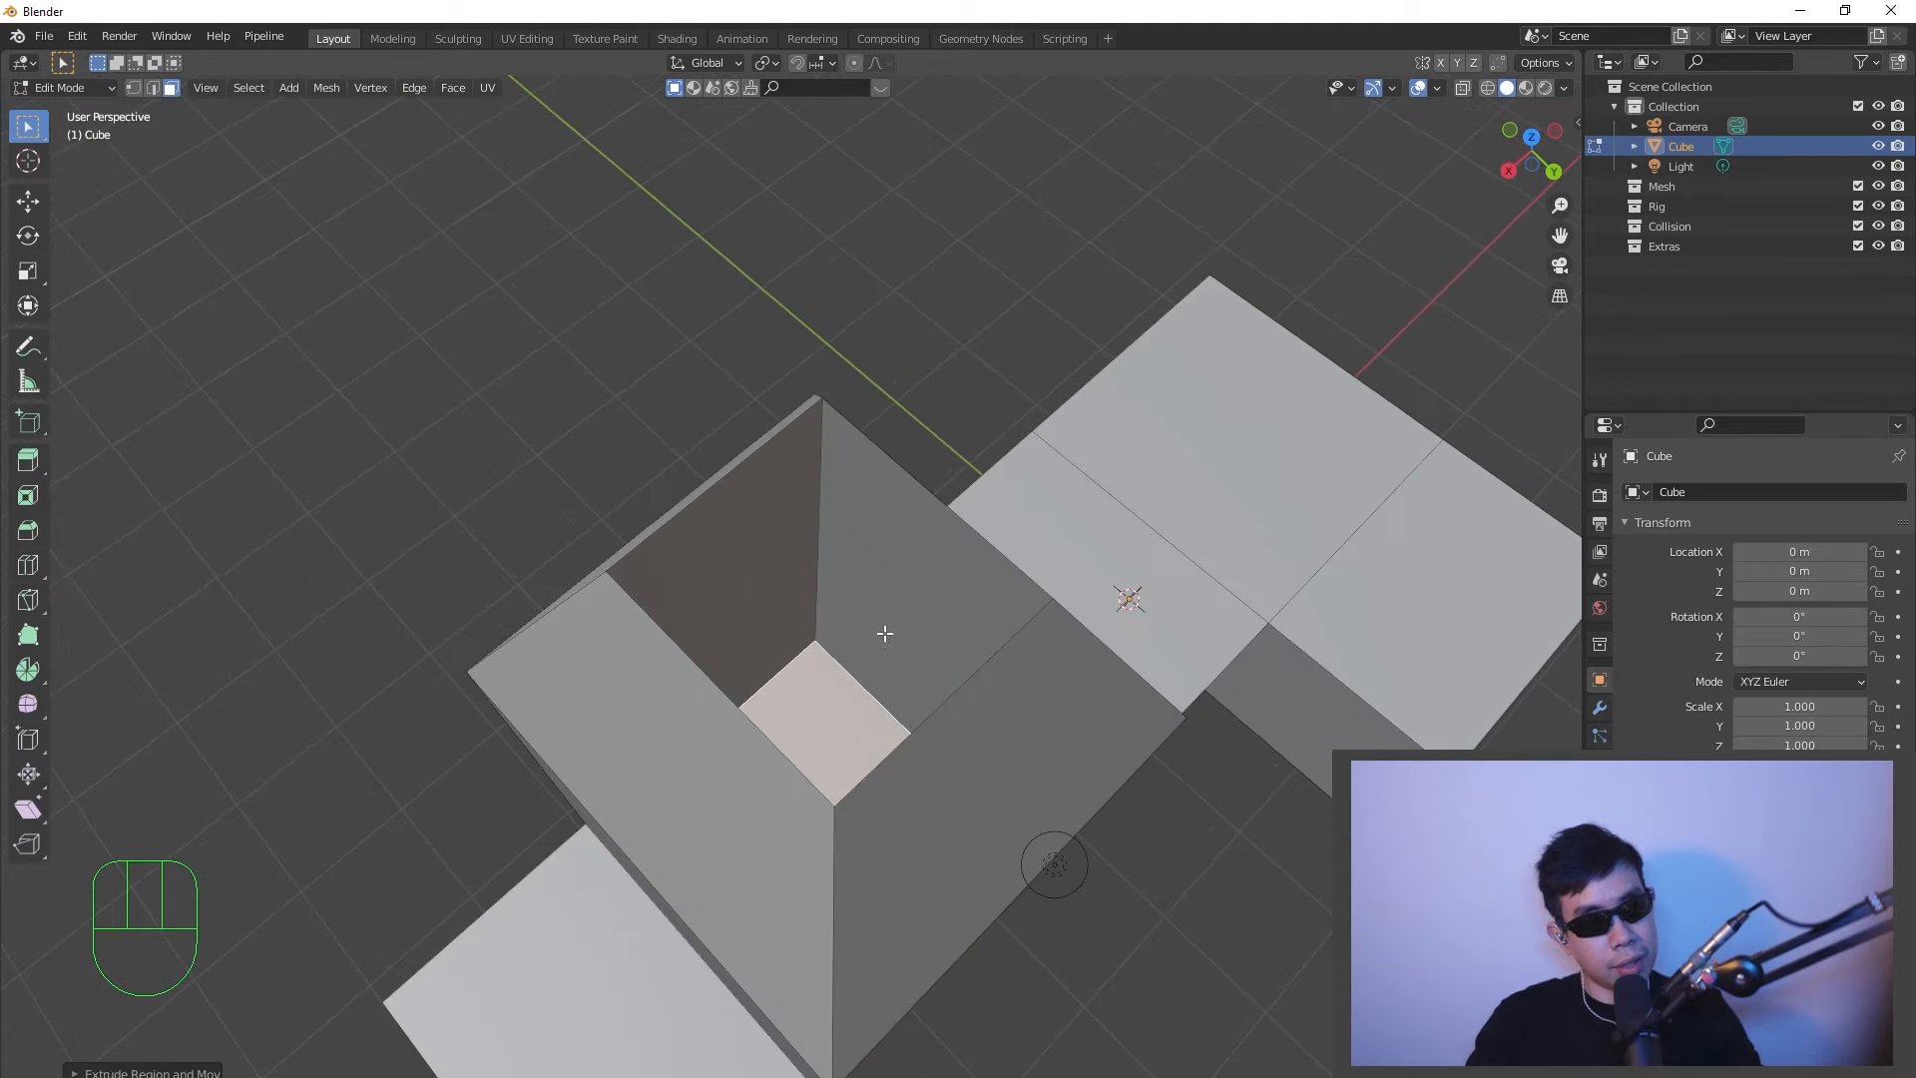
middle_click_drag(783, 709, 949, 530)
scroll(949, 530, "down", 2)
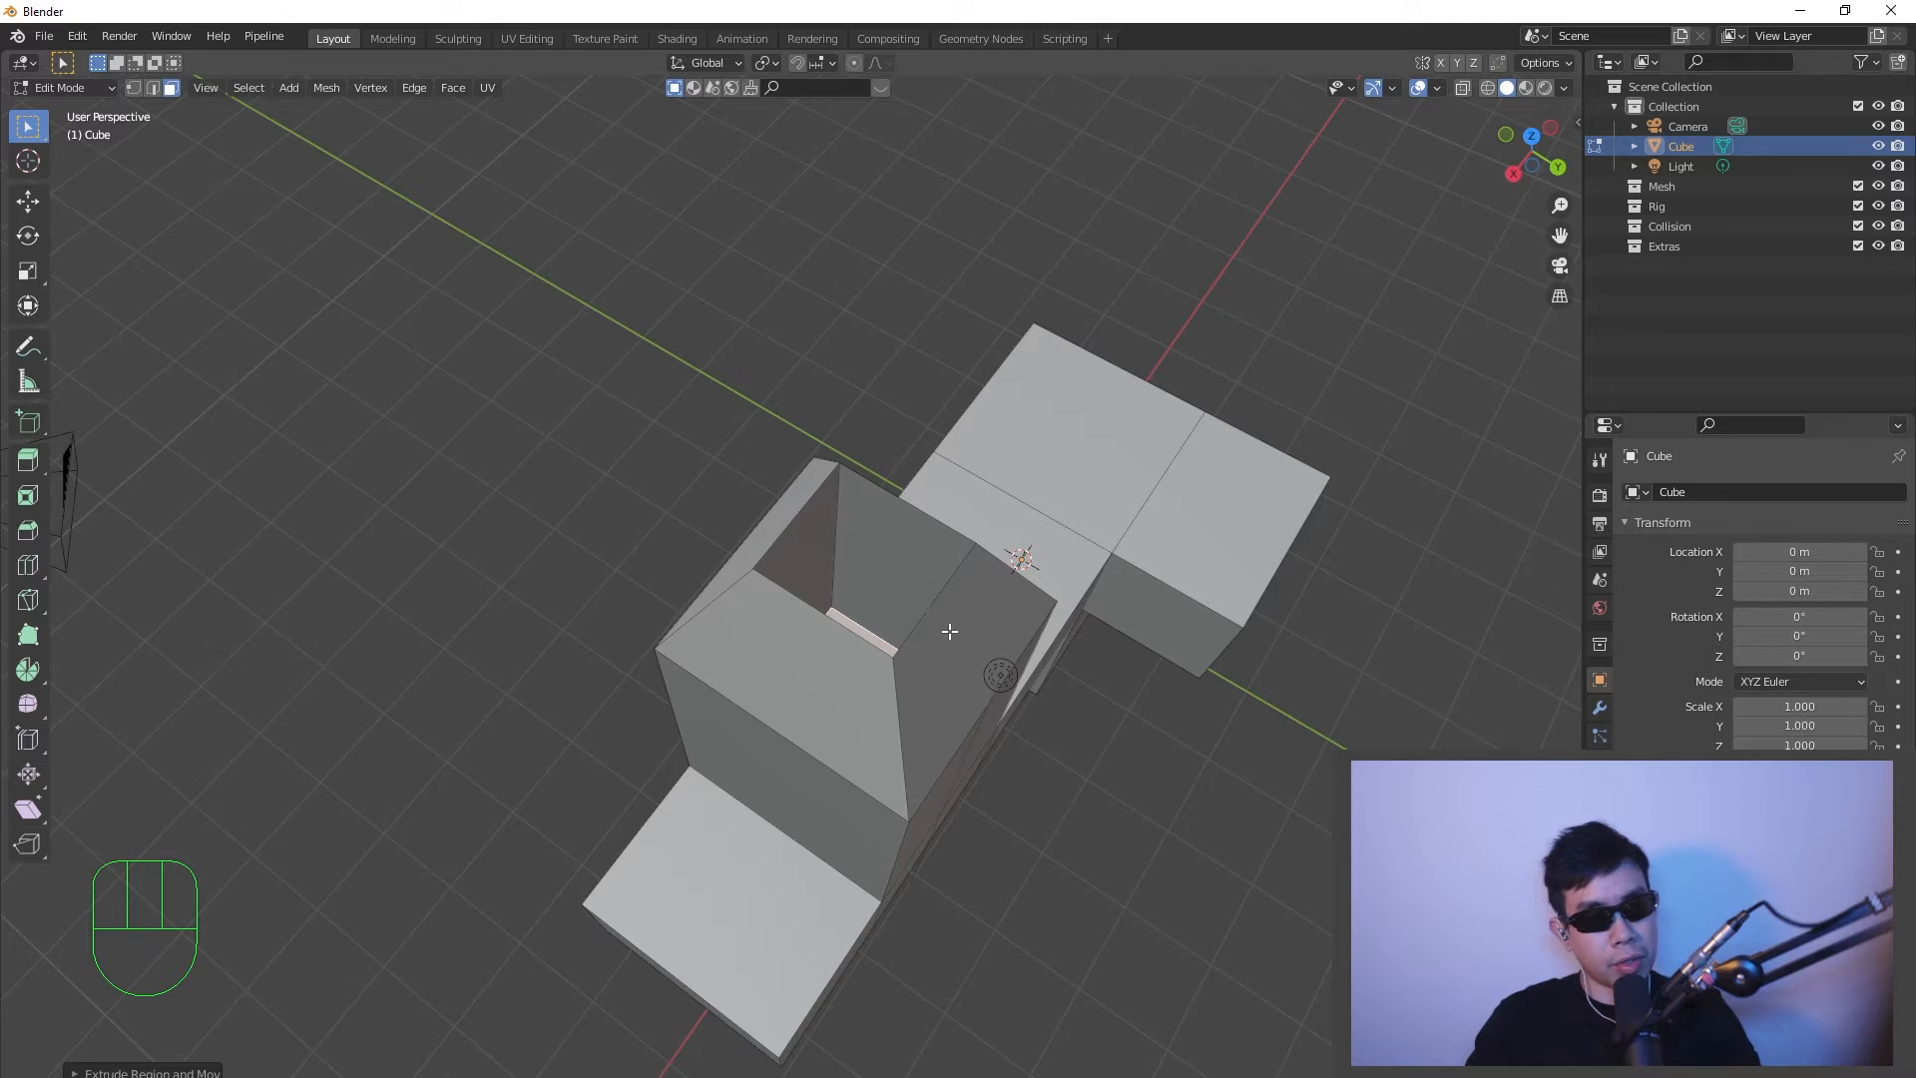
- Extrude the top face of the block where the two arms meet in place, and scale it down into a smaller inner face
middle_click_drag(949, 631, 878, 639)
middle_click_drag(1078, 649, 898, 668, "shift")
middle_click_drag(898, 669, 883, 617)
left_click(970, 602)
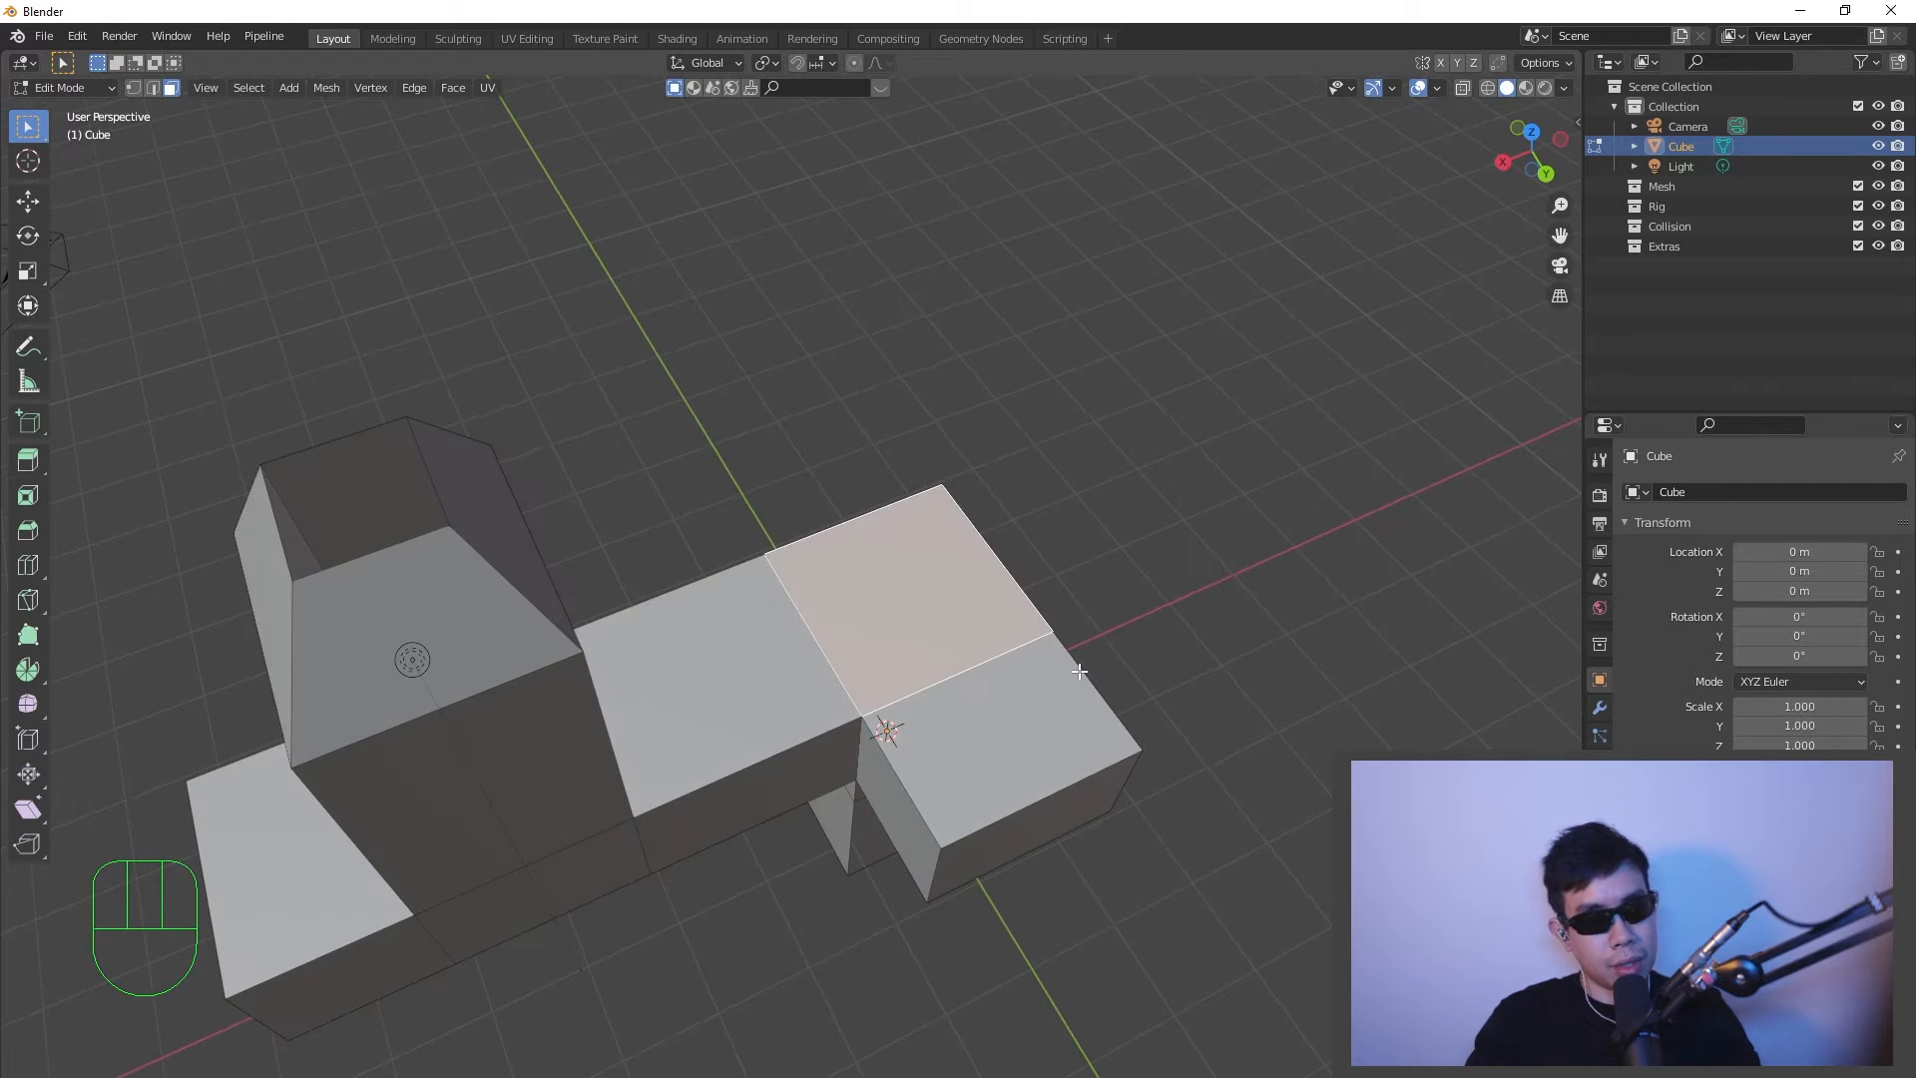
scroll(1080, 671, "up", 4)
middle_click_drag(1078, 658, 886, 654, "shift")
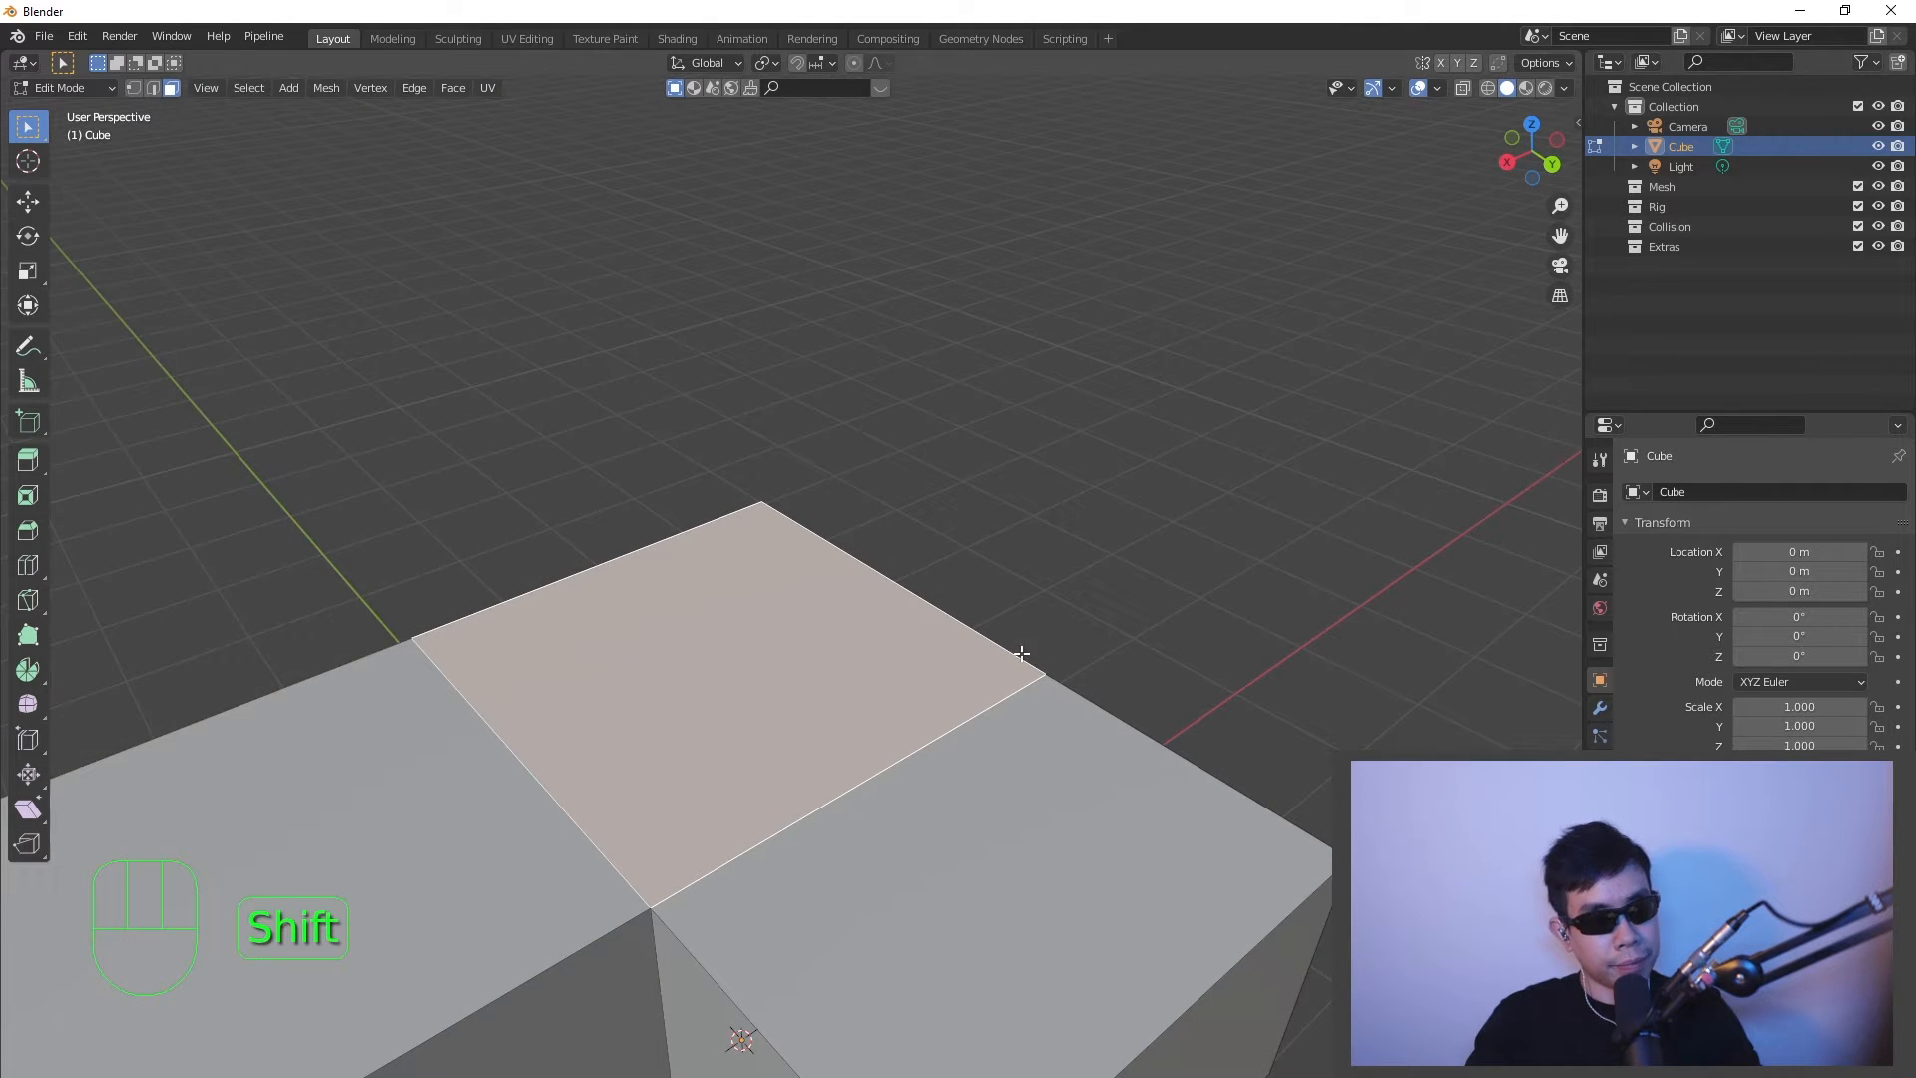
middle_click_drag(1022, 653, 1089, 668, "shift")
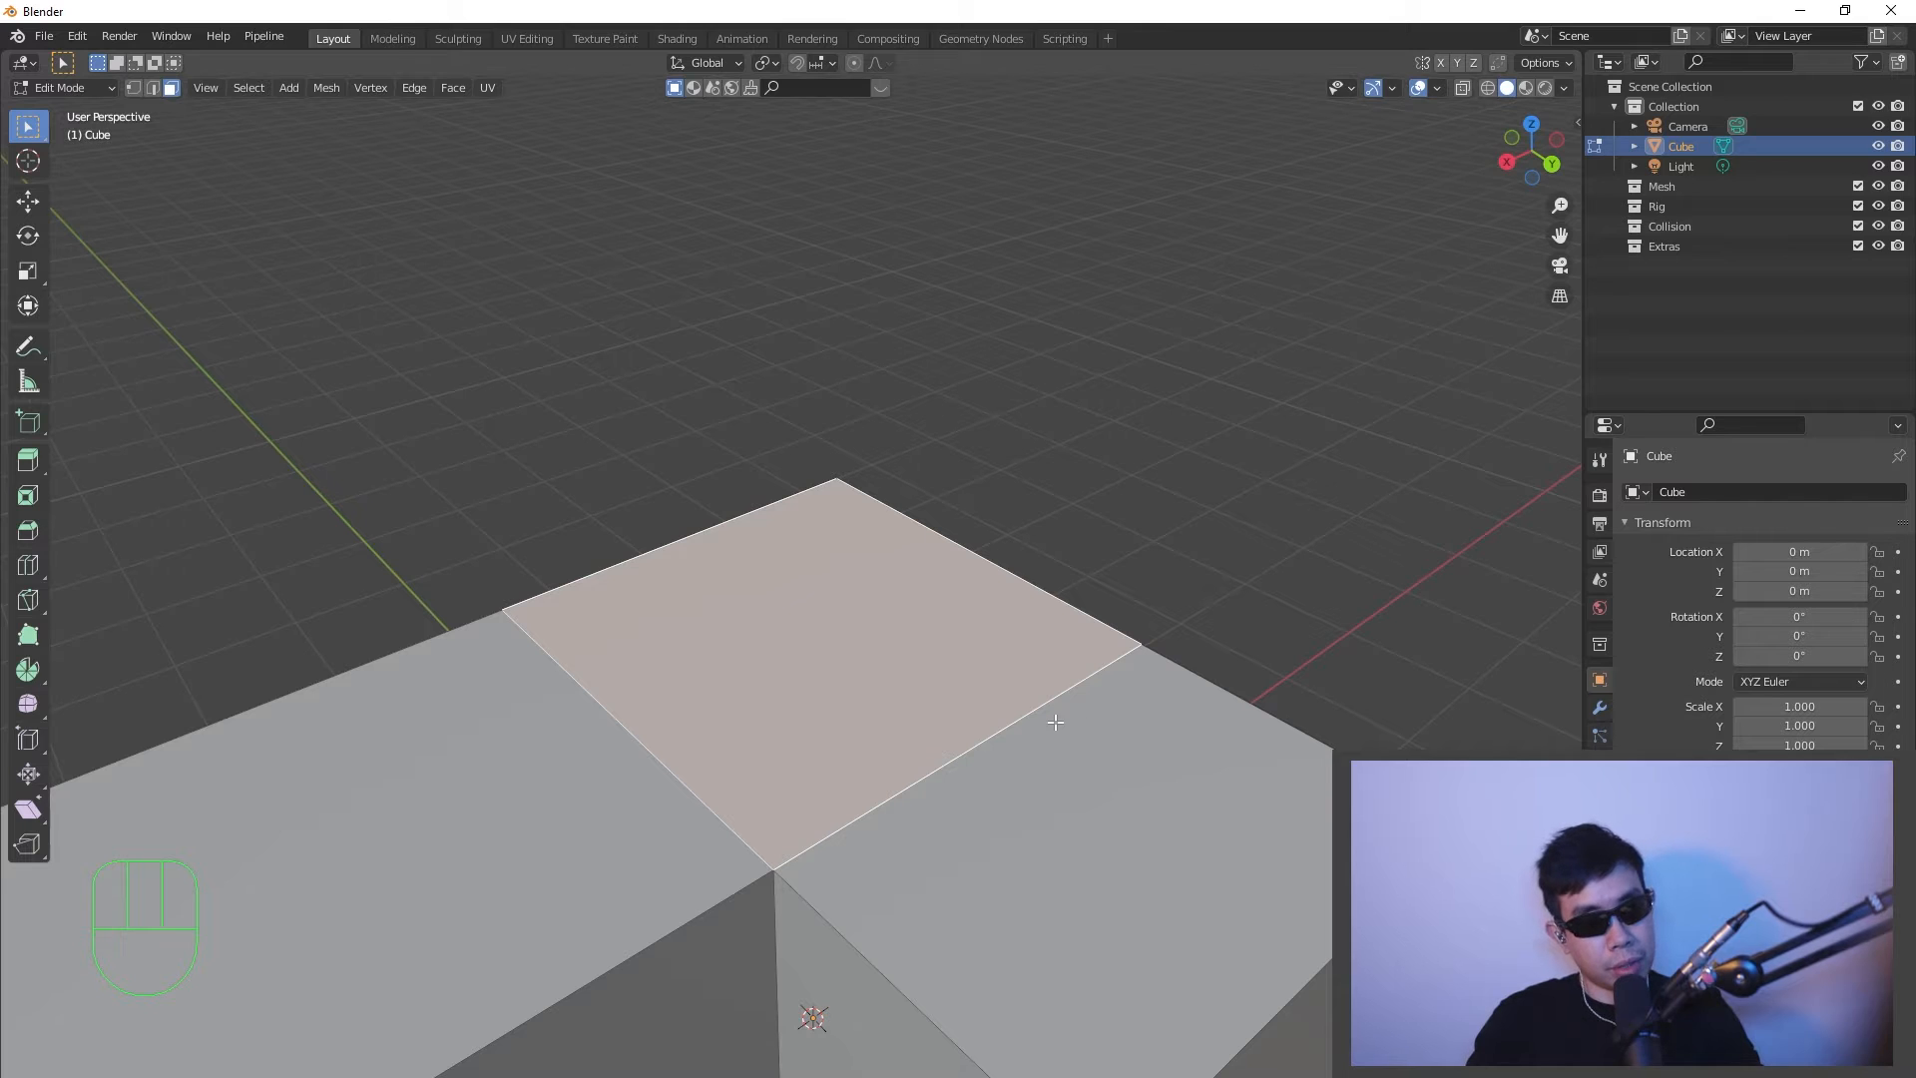
key("e")
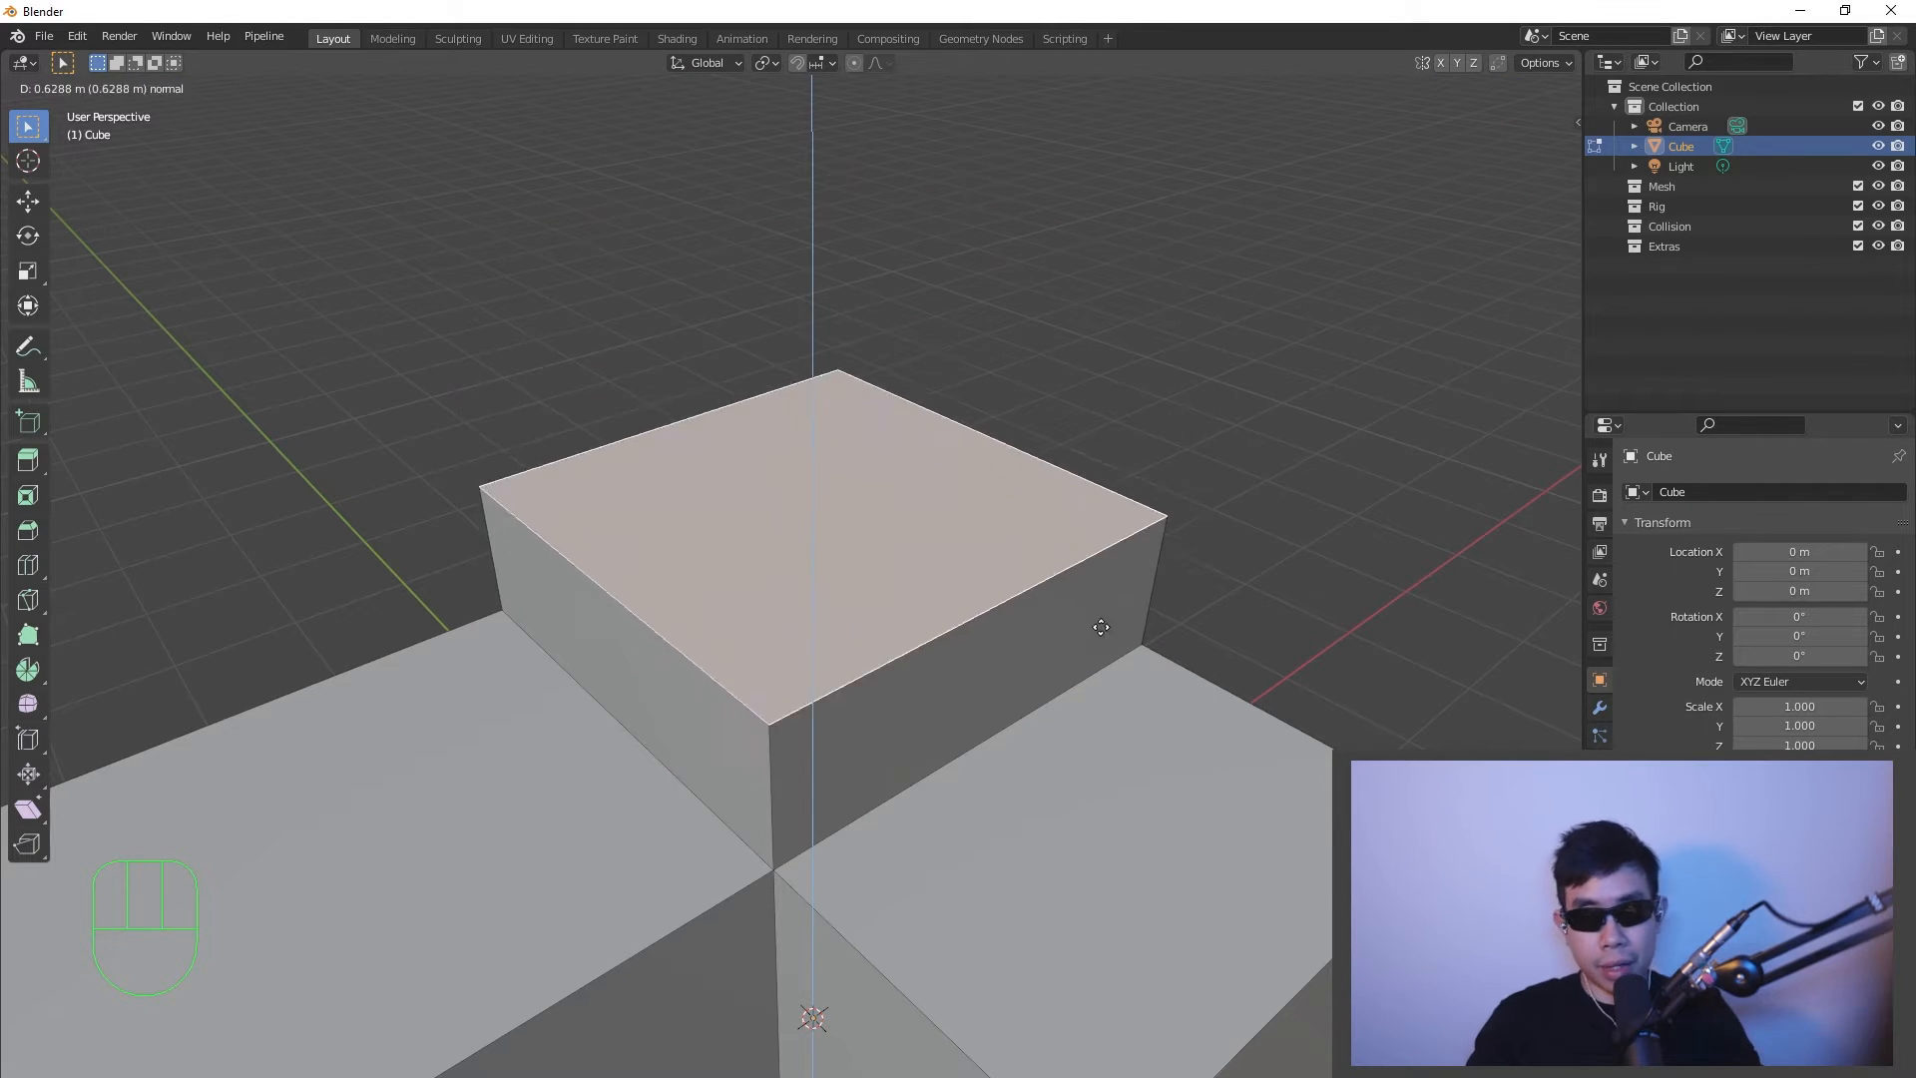
right_click(1247, 534)
key("s")
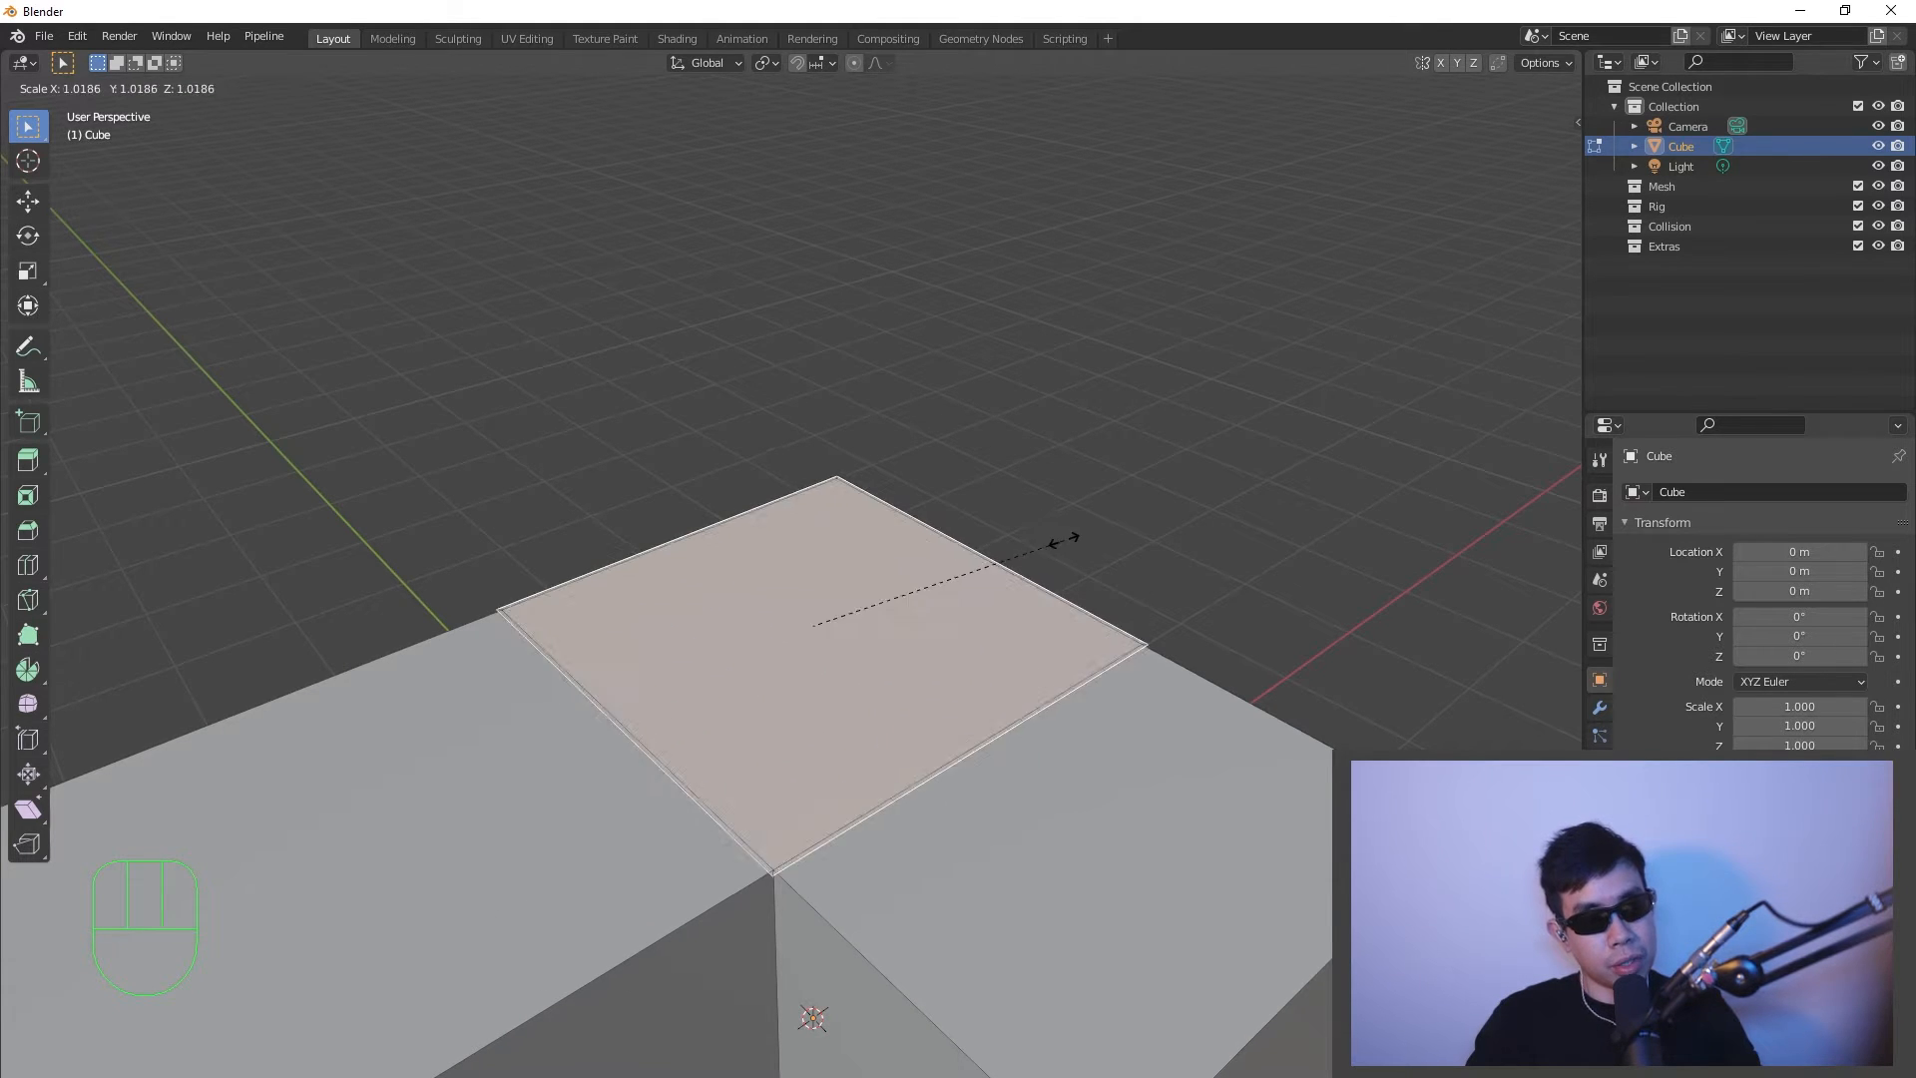
left_click(916, 574)
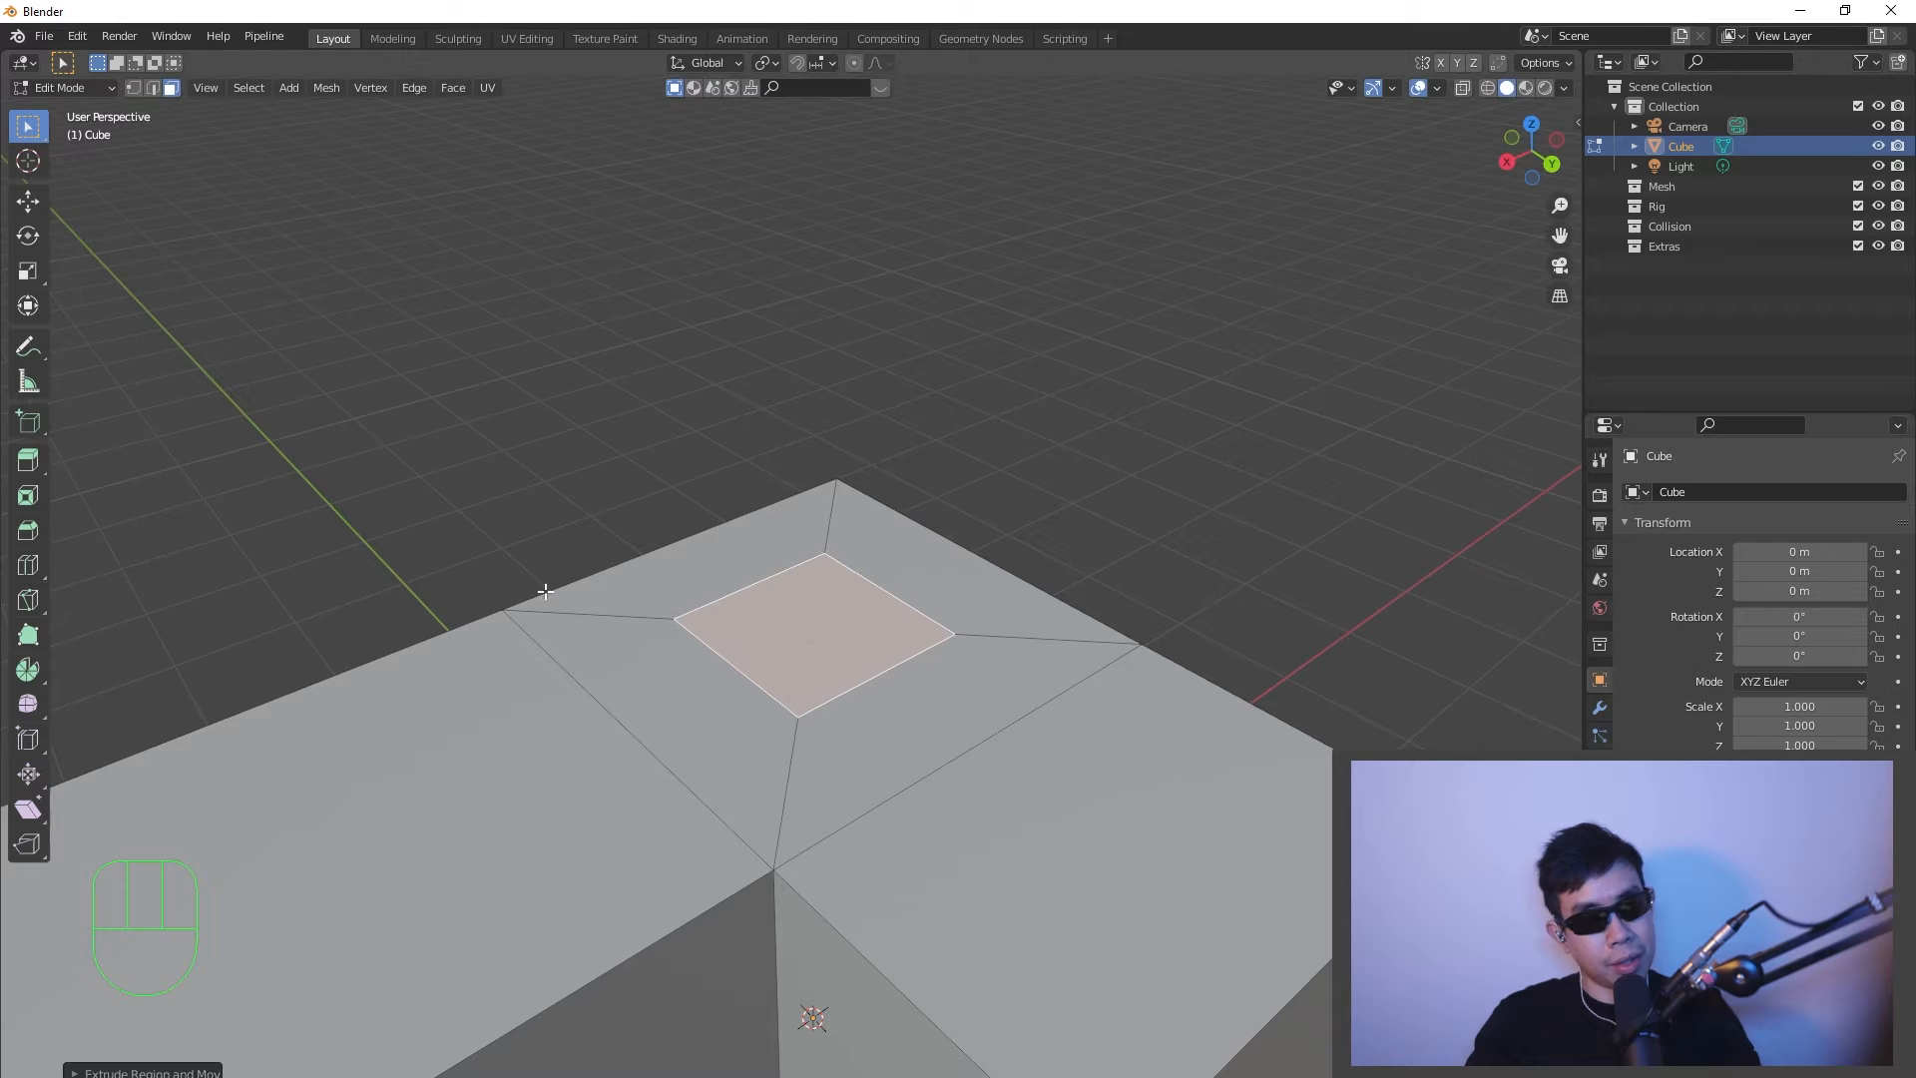
- Extrude the smaller inner face down into the block to make a square hole
middle_click_drag(1034, 613, 1085, 677)
middle_click_drag(808, 589, 1050, 652)
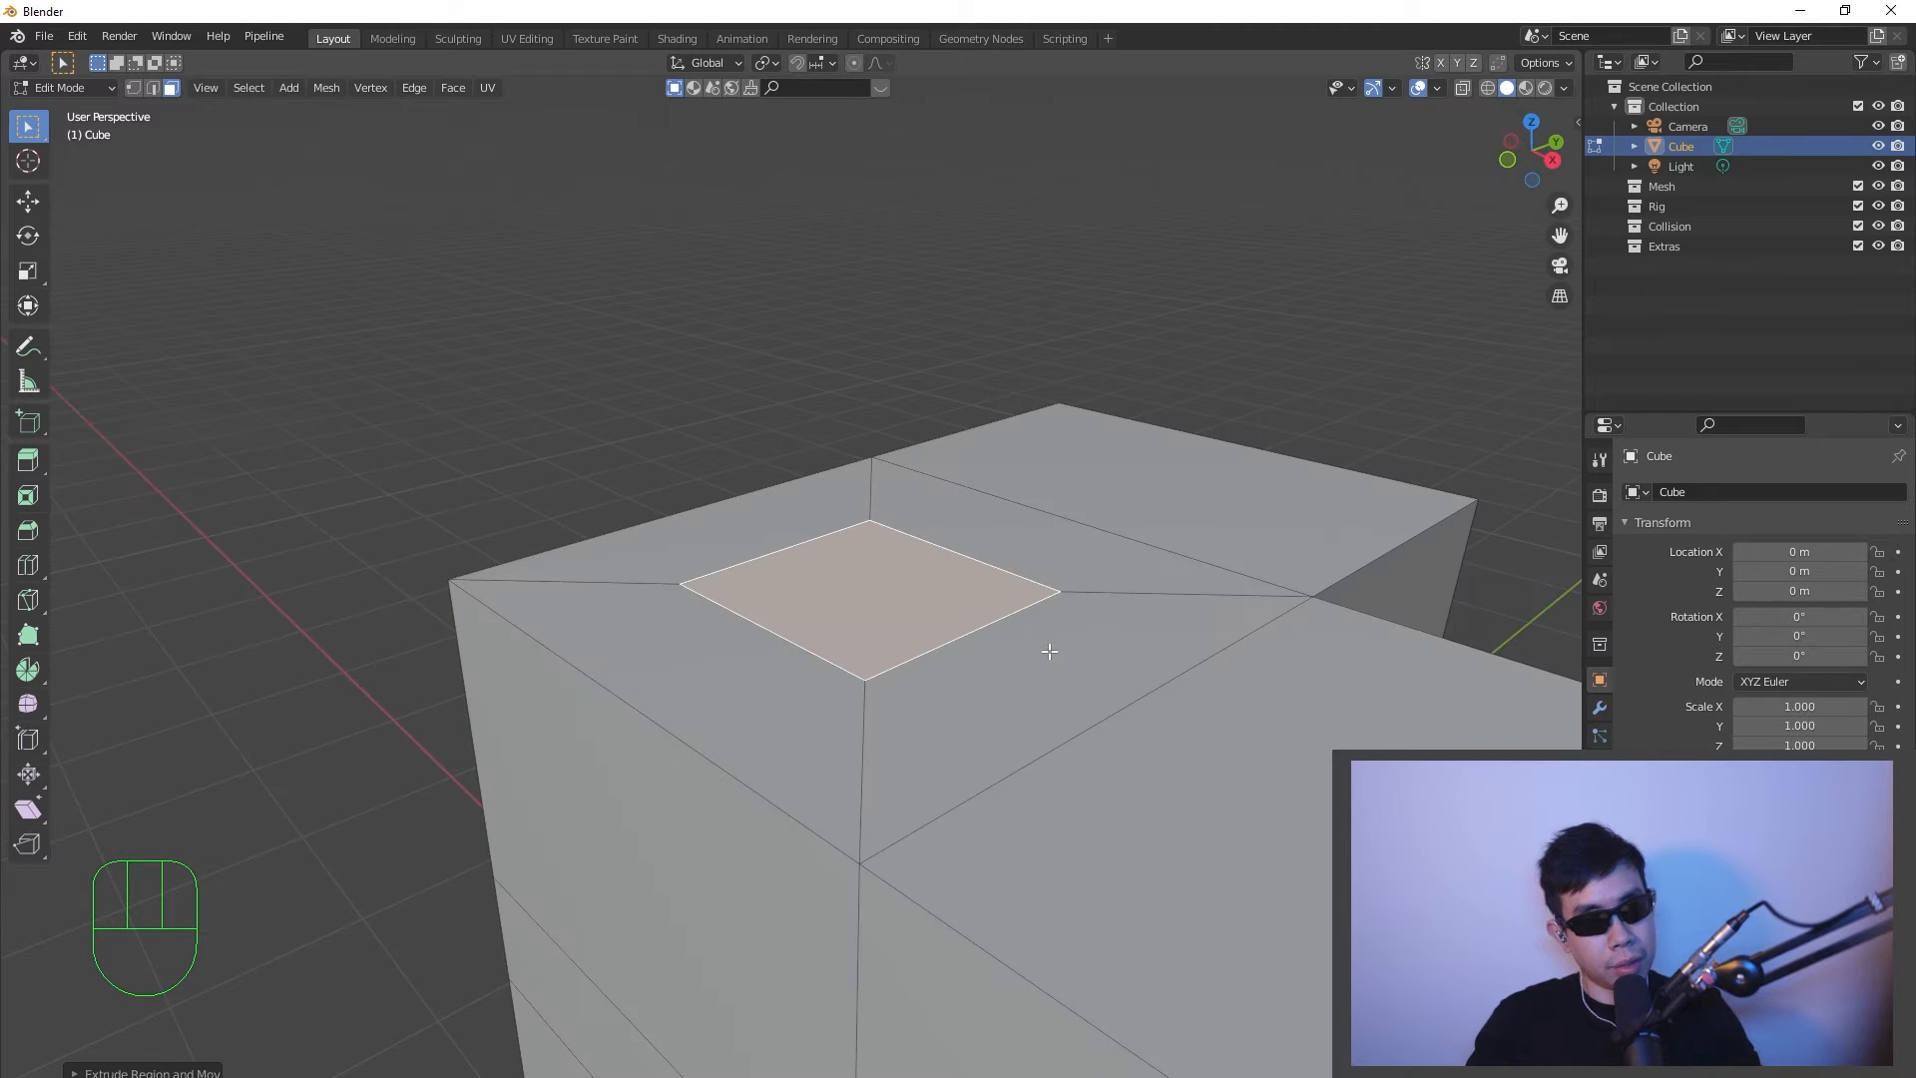
key("e")
left_click(1063, 849)
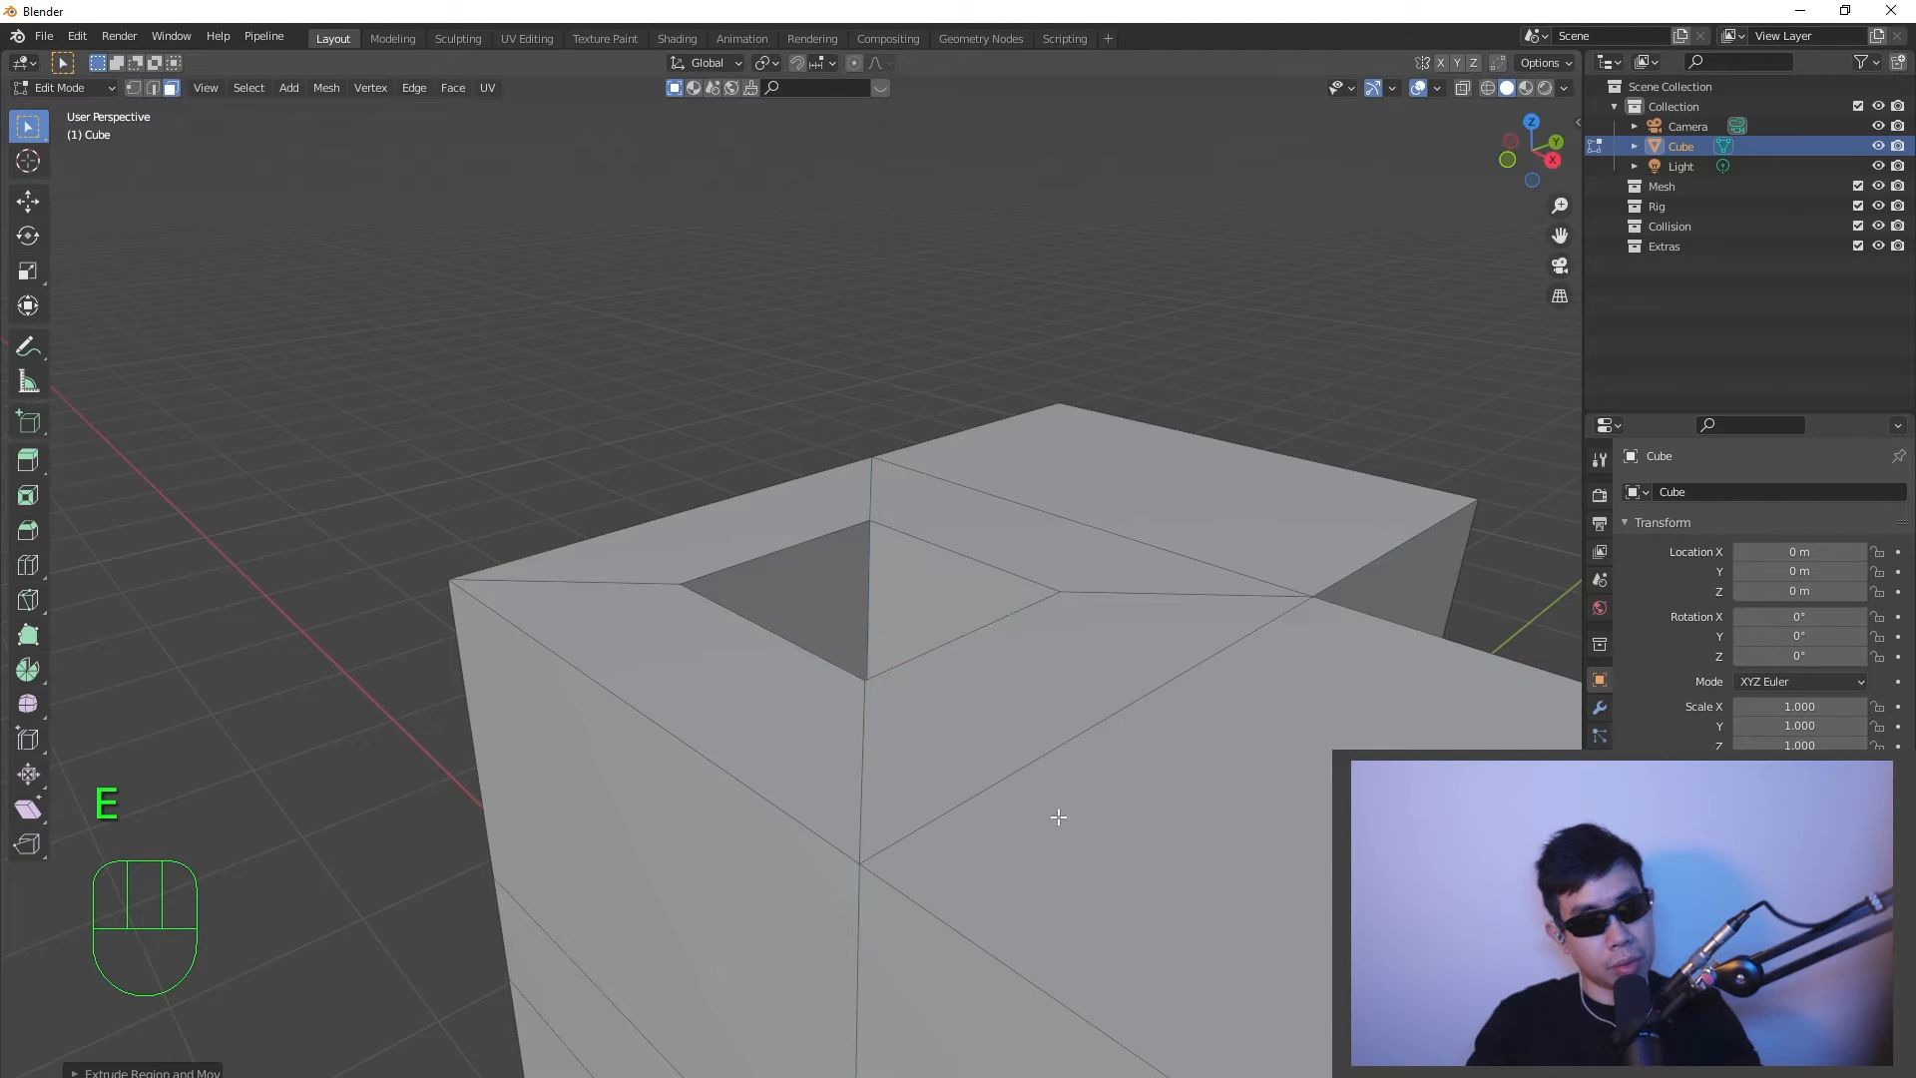
- Extrude the side face of the block with the square hole outward, on the side opposite the long arm
middle_click_drag(1057, 813, 915, 646)
scroll(1088, 819, "down", 8)
scroll(915, 646, "up", 3)
left_click(886, 522)
key("e")
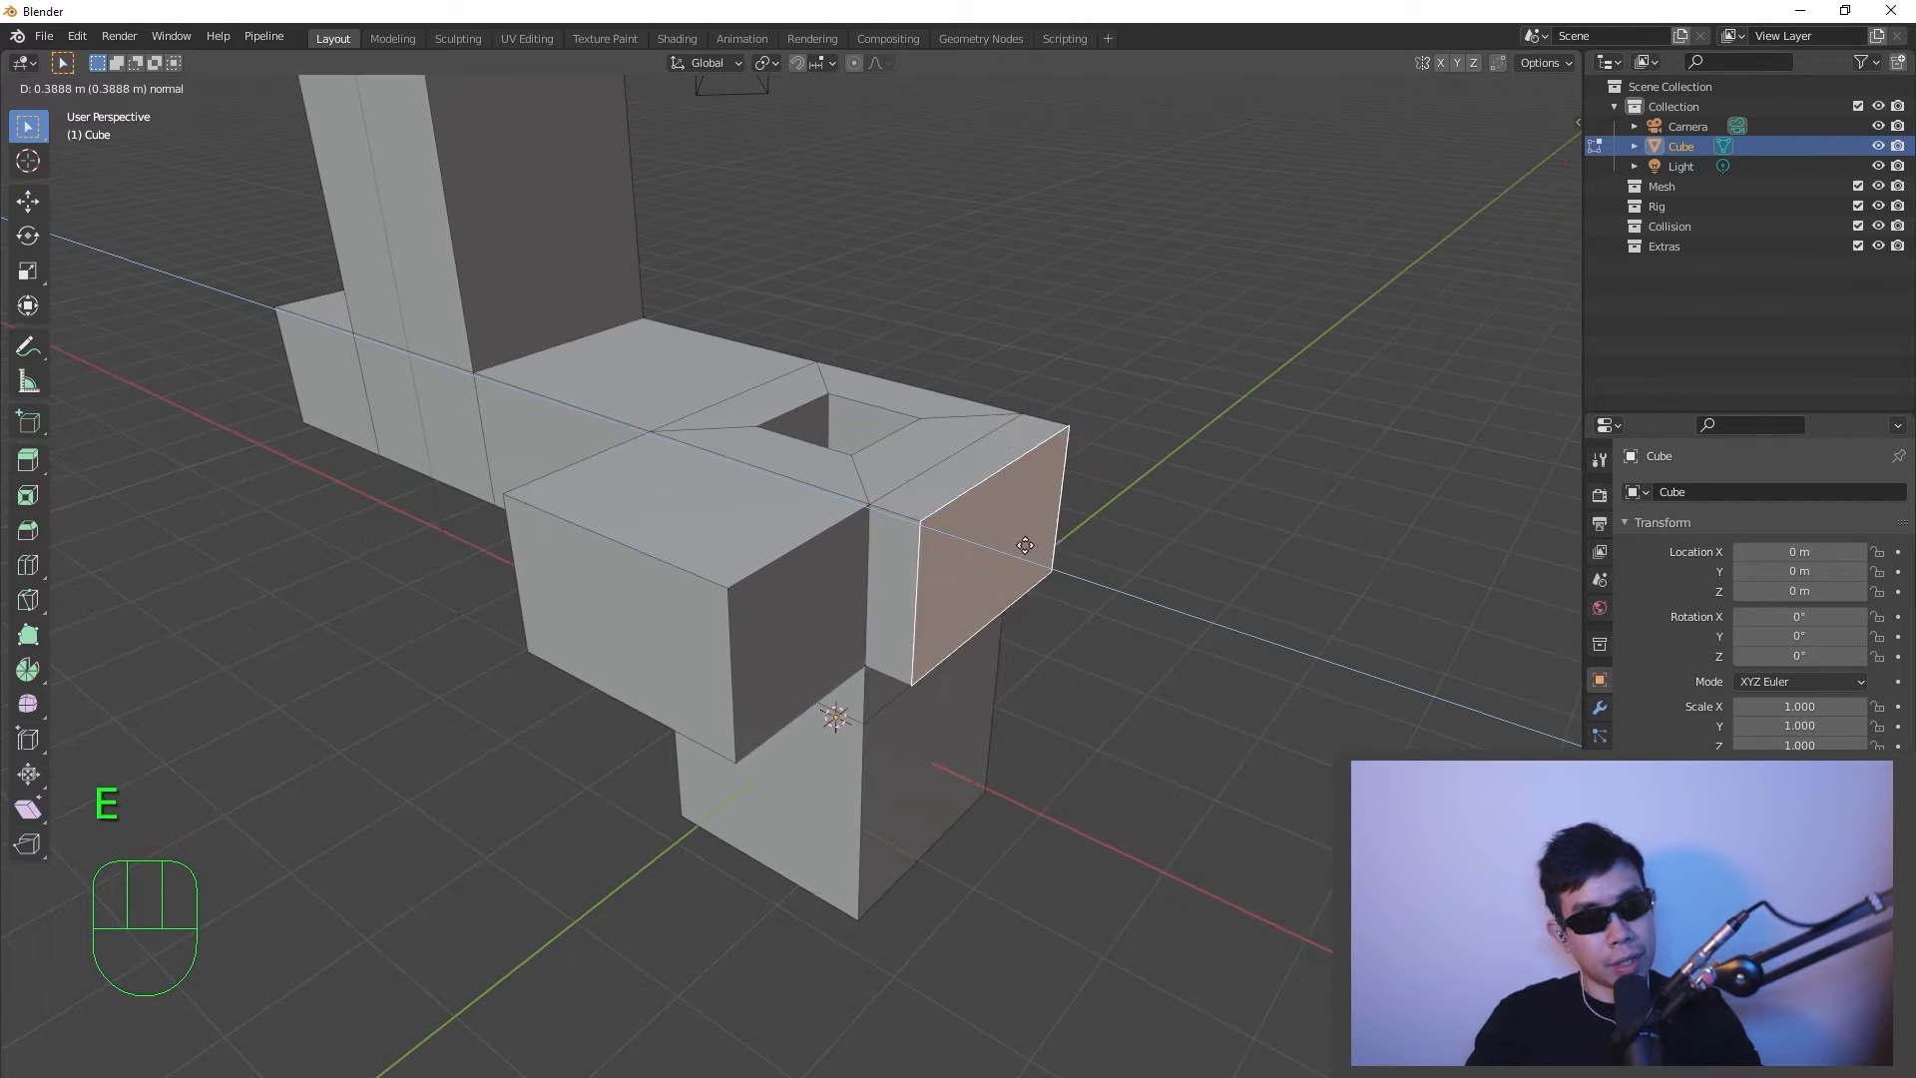
left_click(1100, 555)
- Extrude the new block's top face upward, then extrude the raised block's side face outward into a long arm
left_click(1091, 519)
key("e")
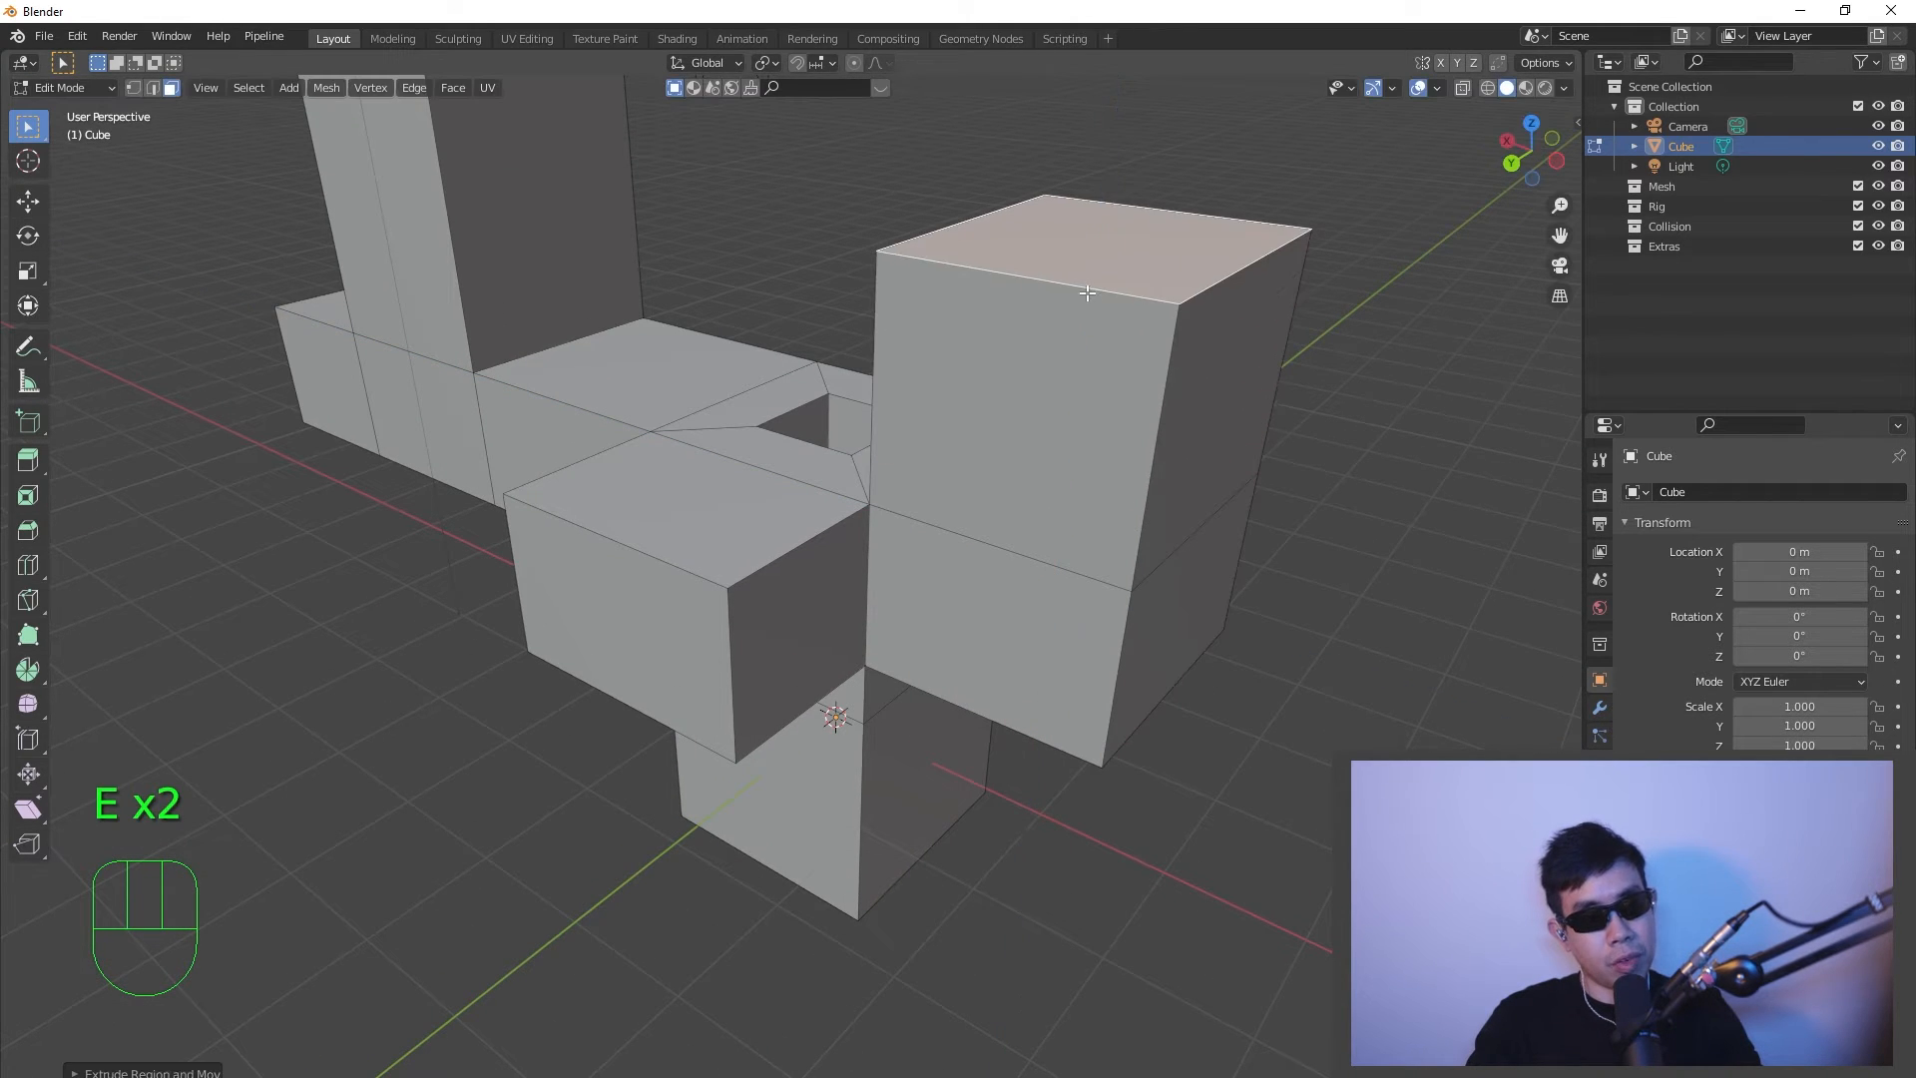
left_click(1061, 444)
left_click(1061, 444)
key("e")
left_click(620, 619)
- Extrude the top face of the raised block beside the new arm upward into a second tower
middle_click_drag(620, 620, 885, 629)
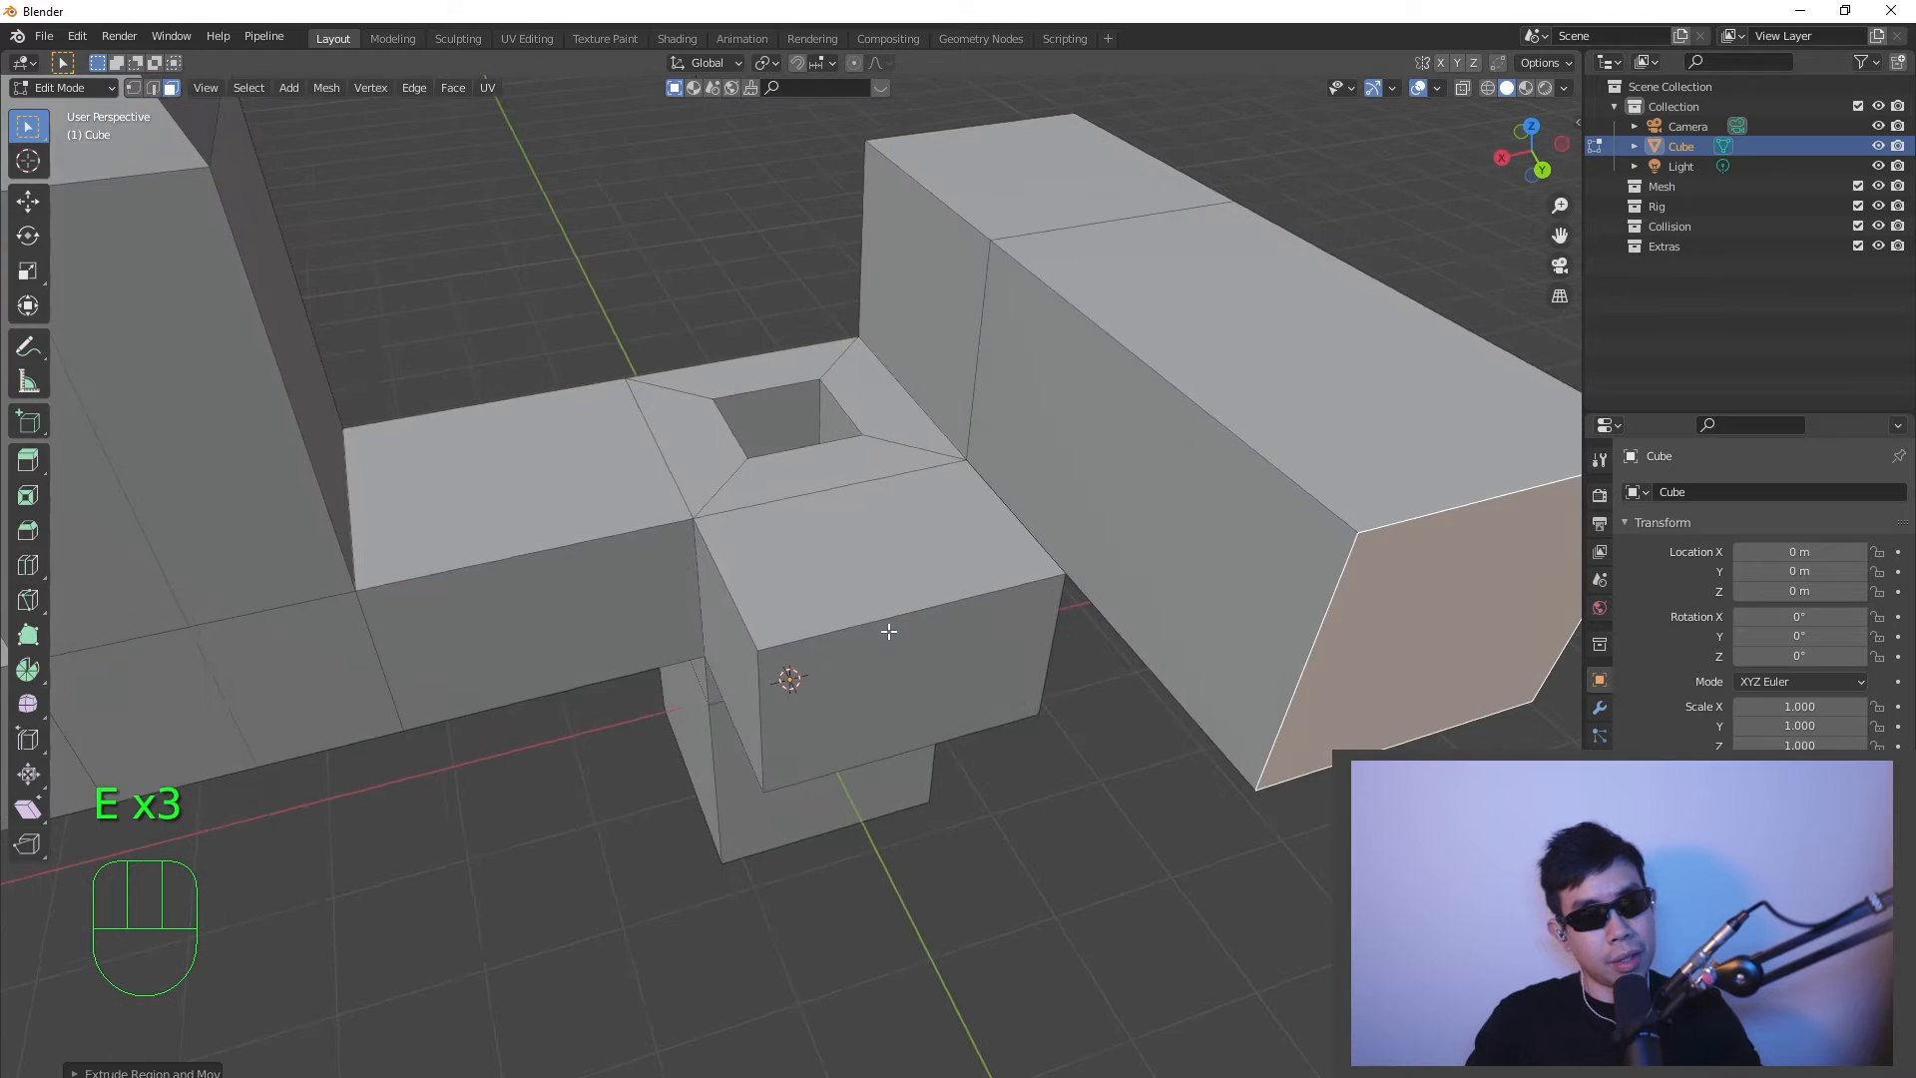
scroll(889, 632, "down", 2)
left_click(940, 389)
key("e")
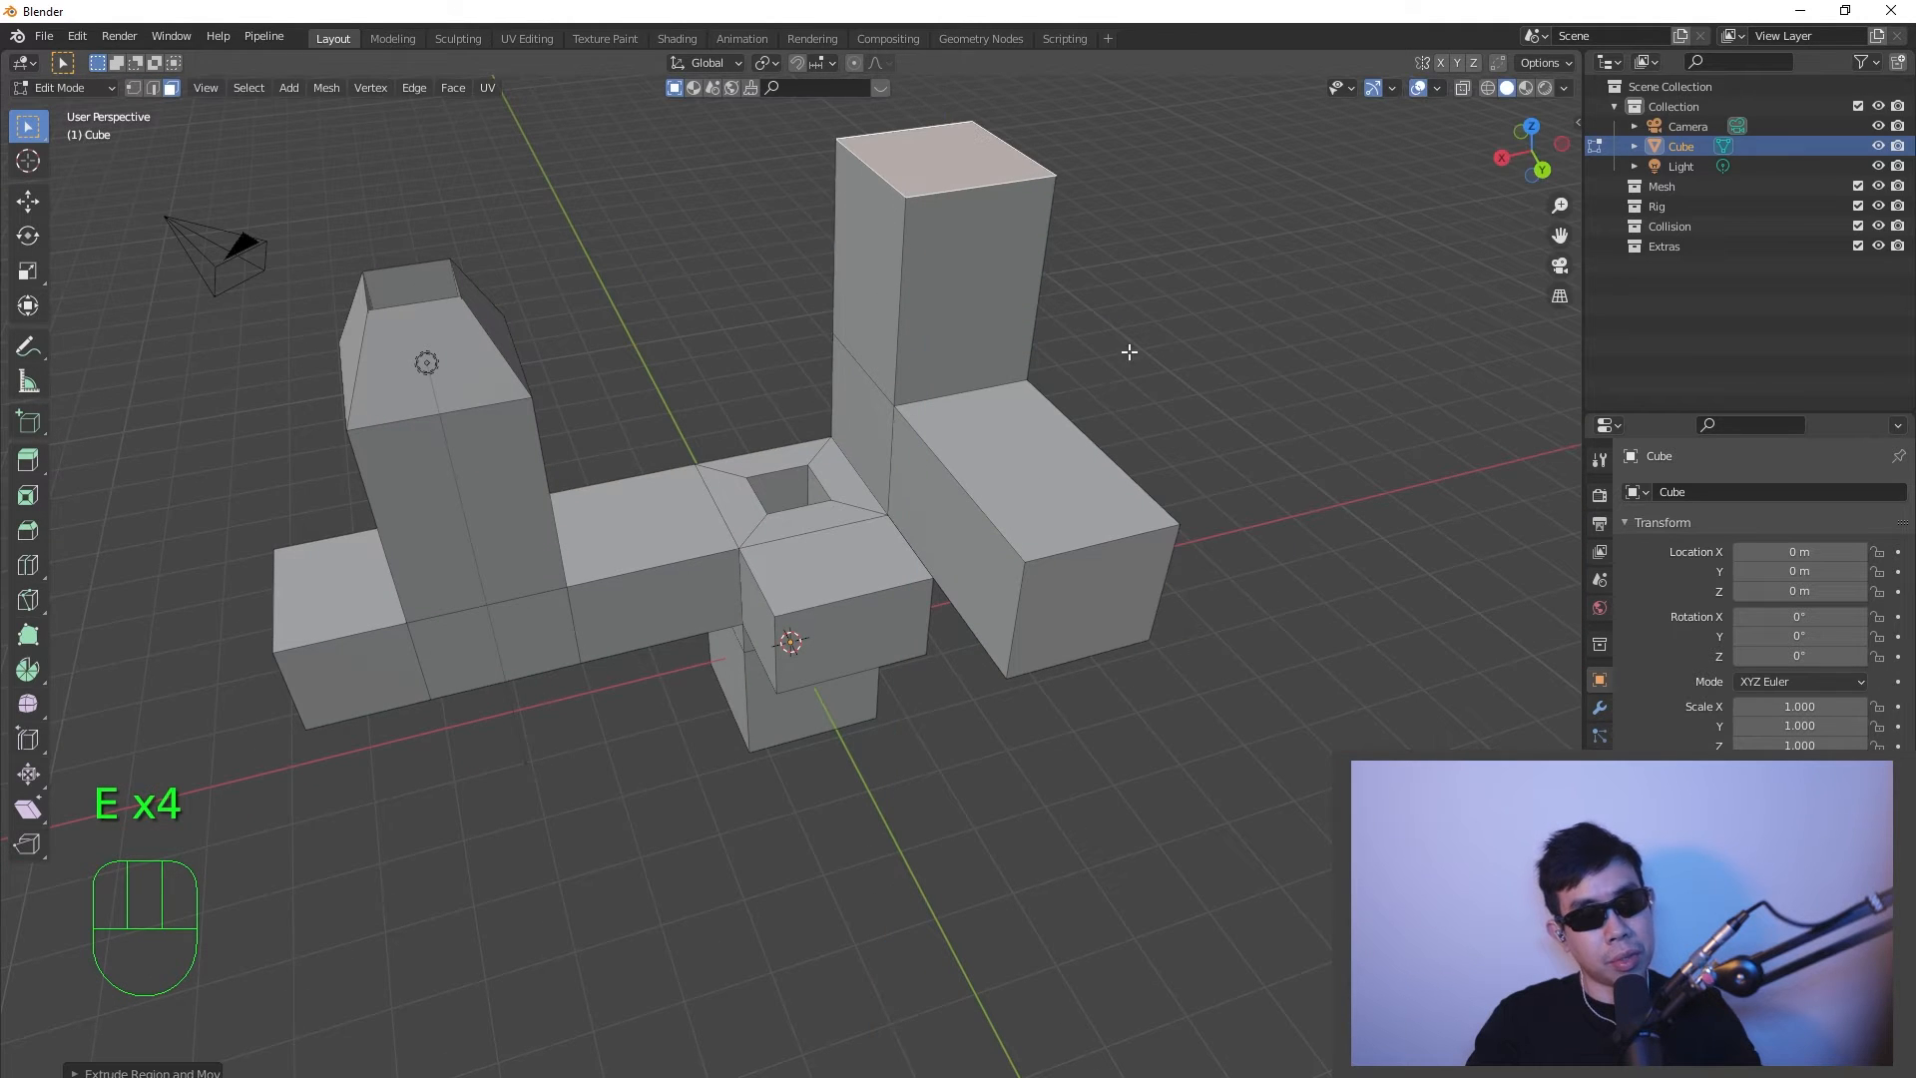
- Examine the extruded model from several sides and distances
middle_click_drag(1167, 375, 856, 838, "shift")
scroll(813, 664, "up", 5)
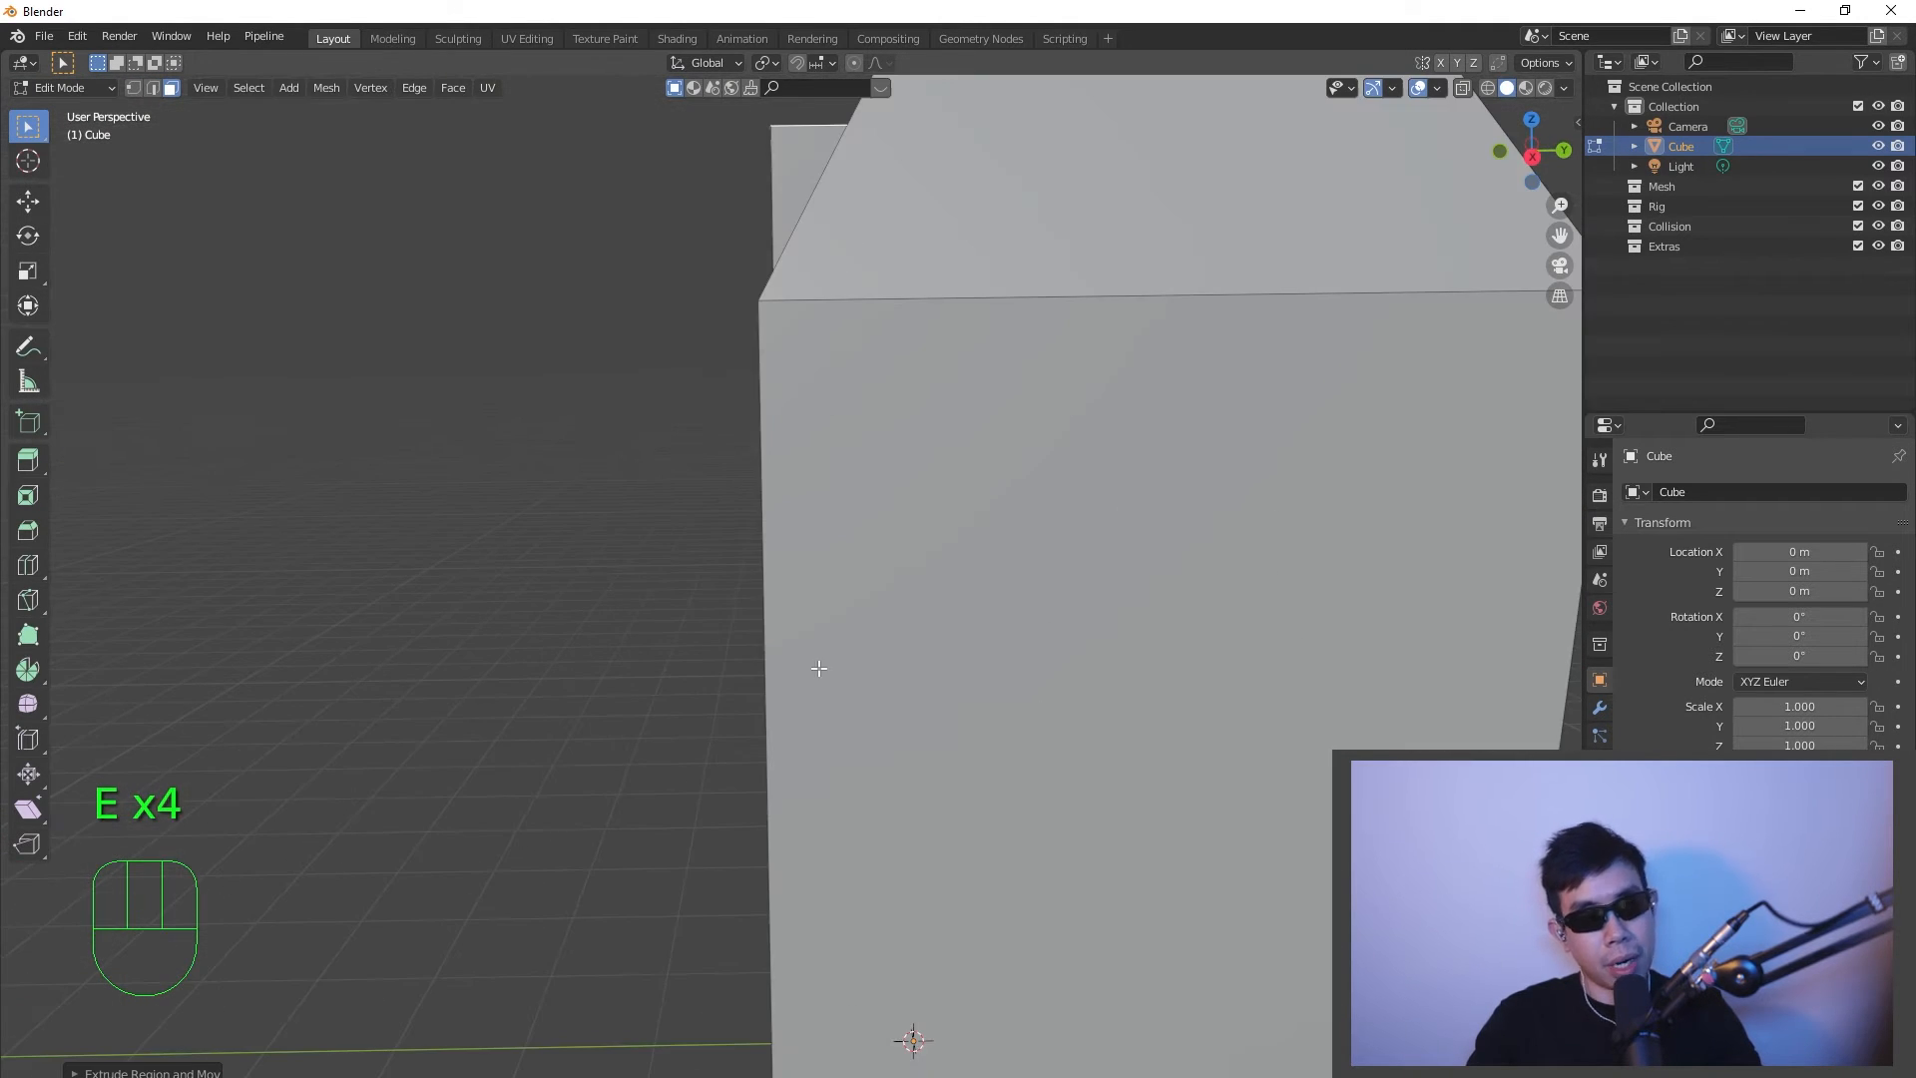
middle_click_drag(813, 664, 846, 780)
scroll(935, 675, "down", 4)
scroll(846, 779, "up", 3)
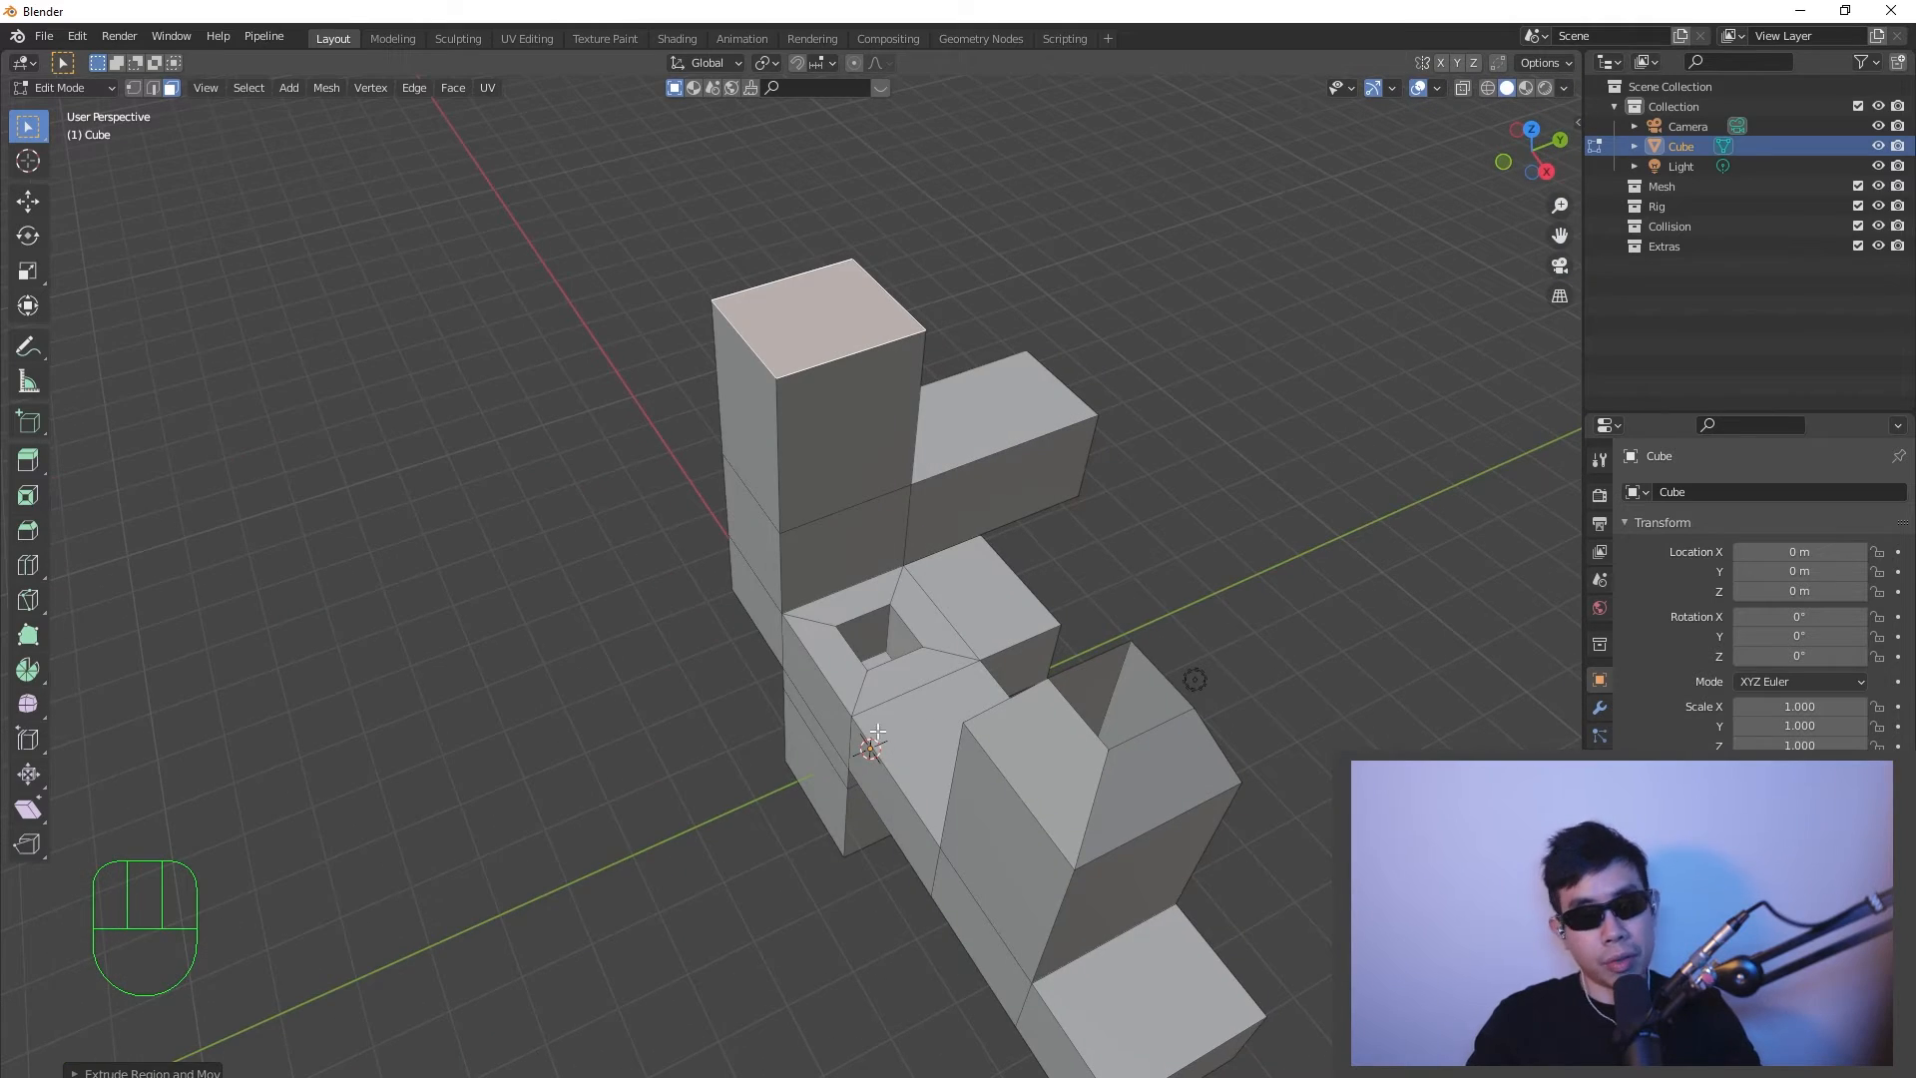
middle_click_drag(1477, 569, 1178, 608)
scroll(1331, 552, "up", 4)
scroll(1330, 551, "down", 3)
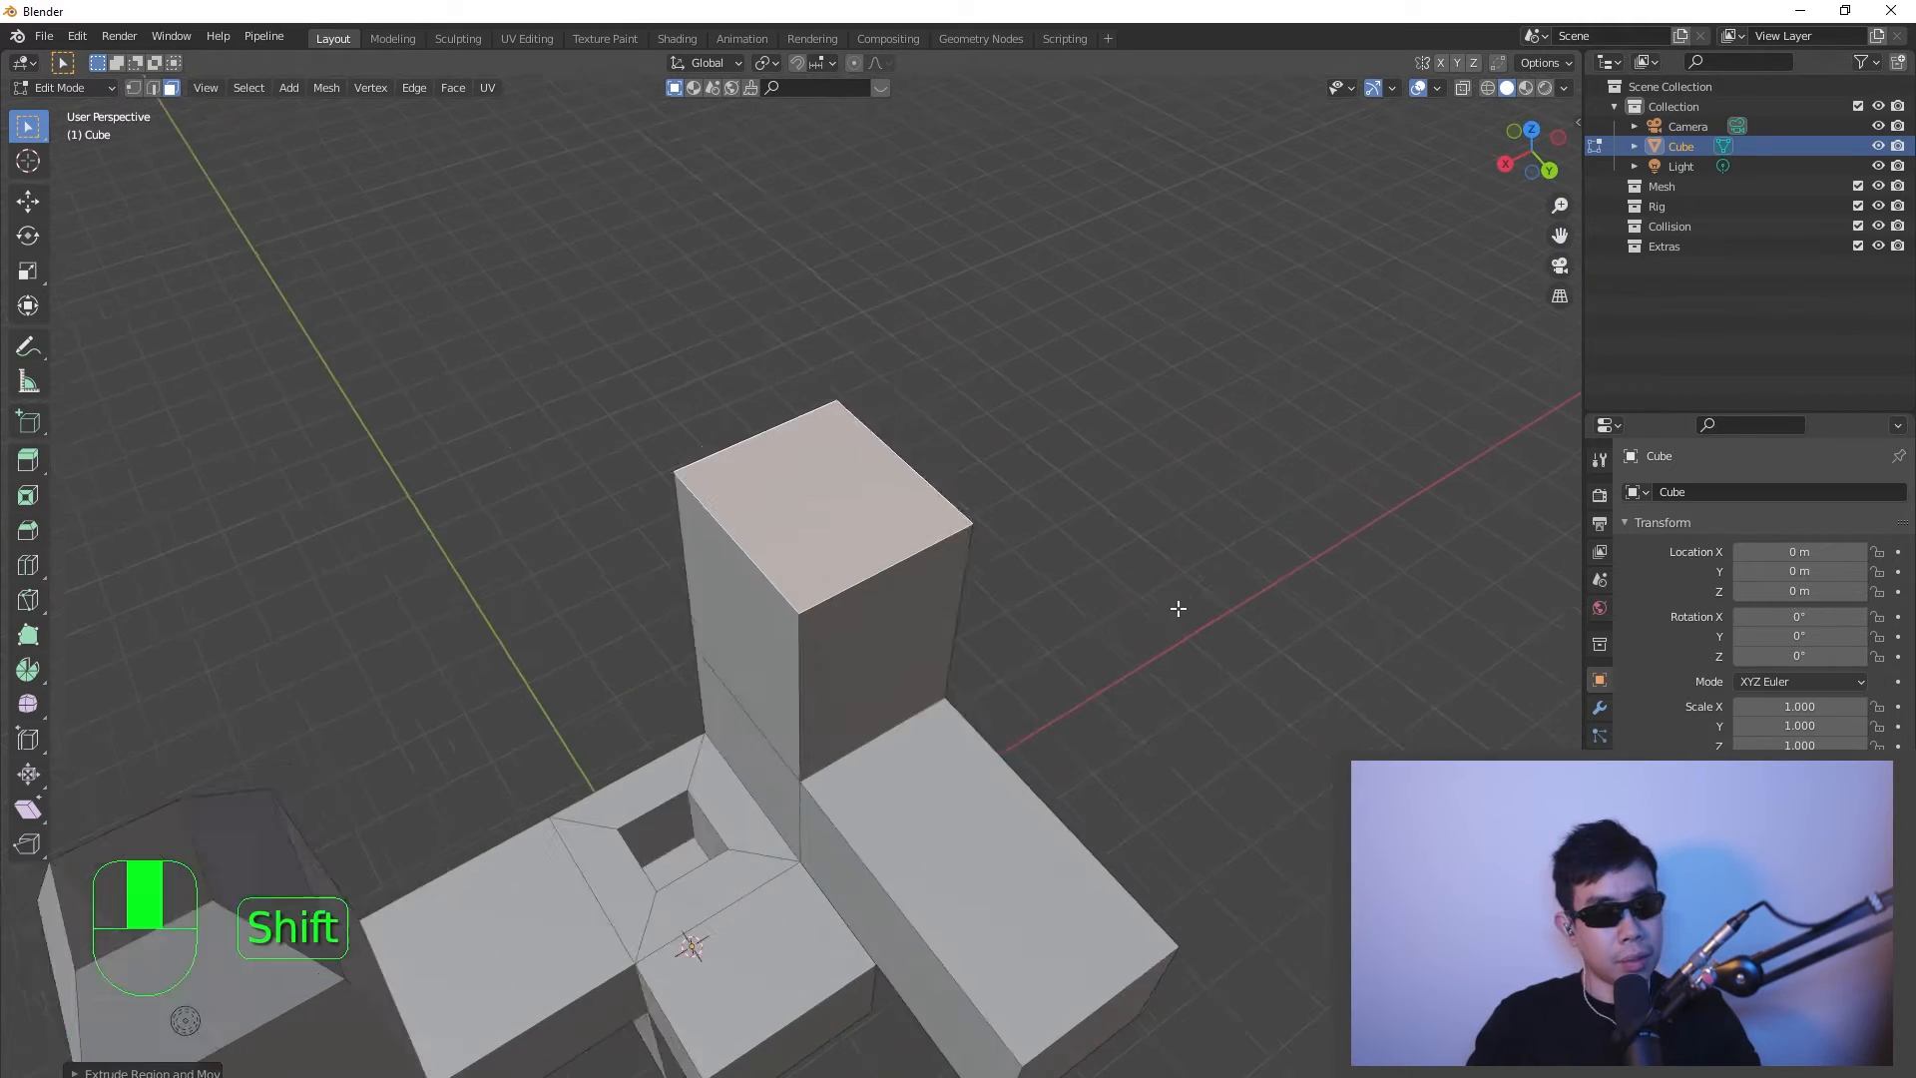
- Extrude the second tower's top face in place and scale it down to create a smaller inner face
scroll(1034, 650, "up", 5)
middle_click_drag(1043, 651, 1060, 656)
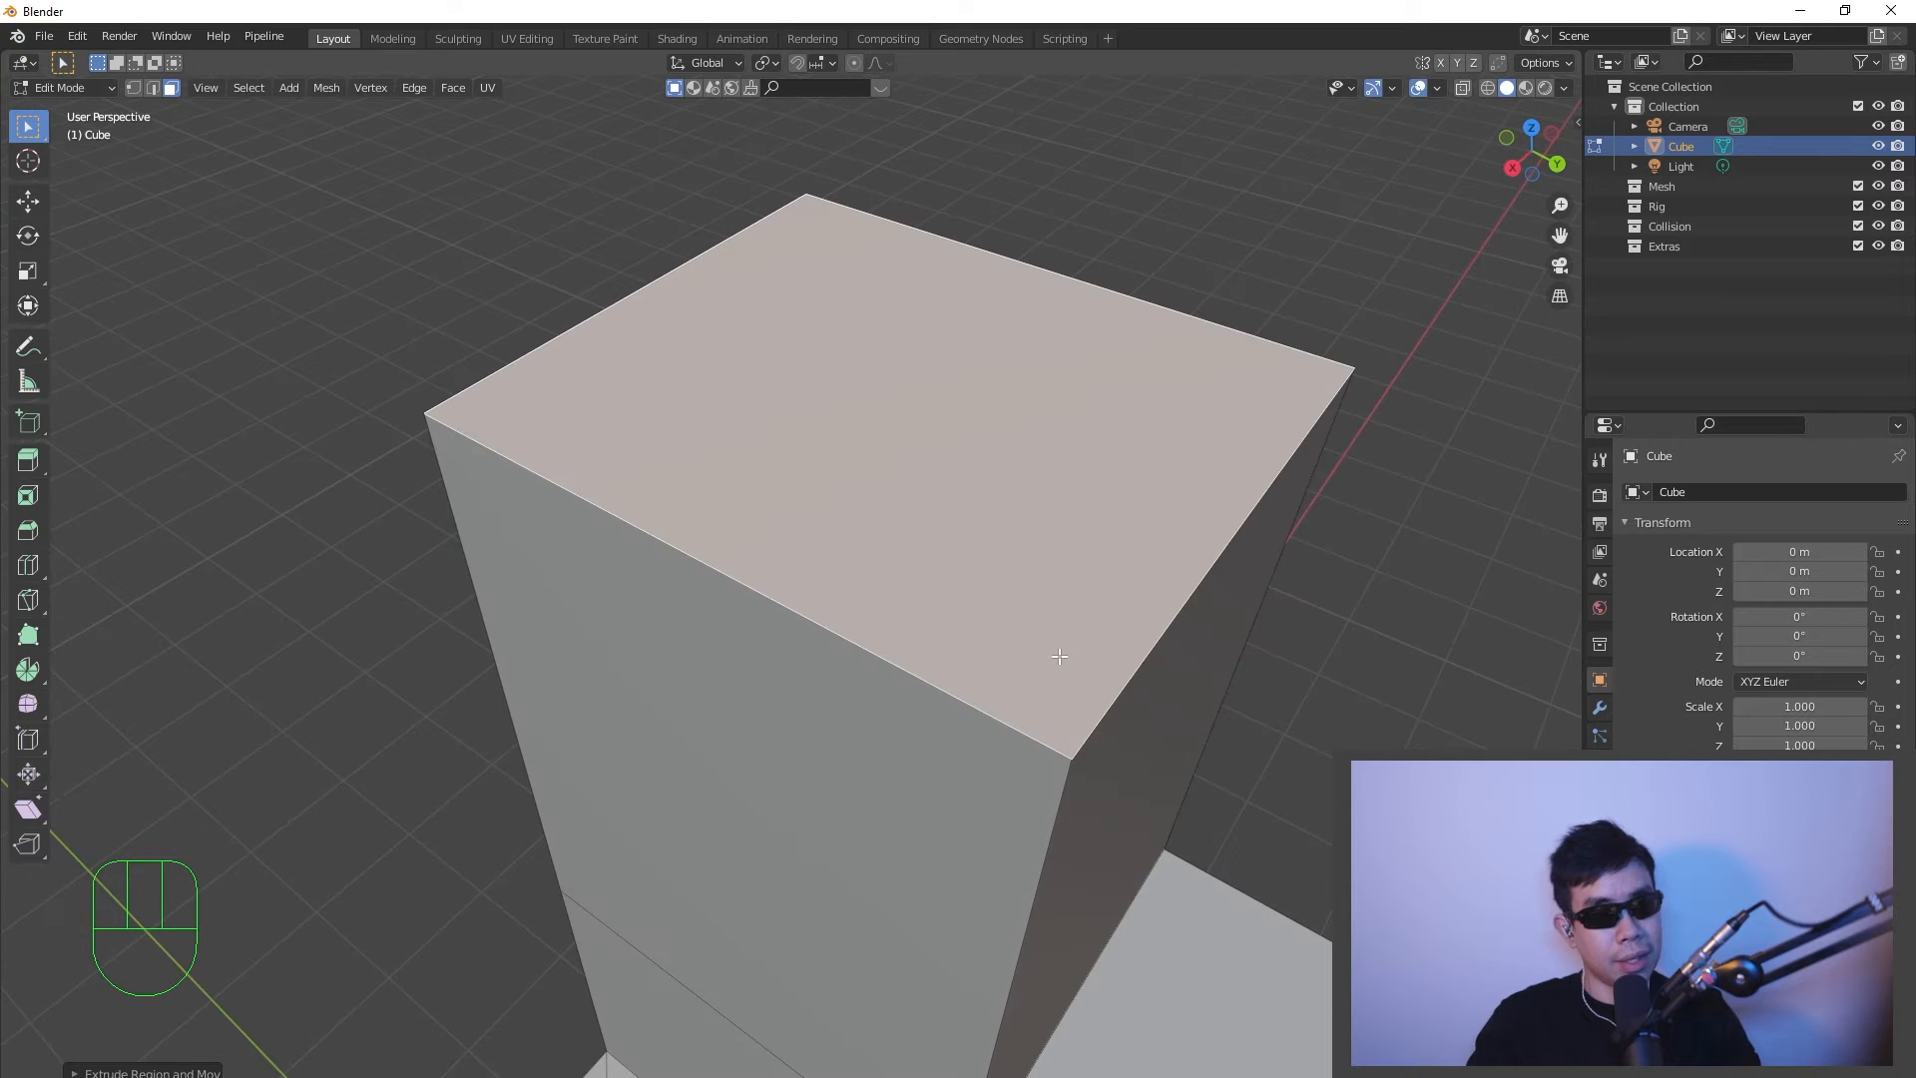
scroll(1079, 652, "down", 3)
middle_click_drag(1205, 556, 1142, 642, "shift")
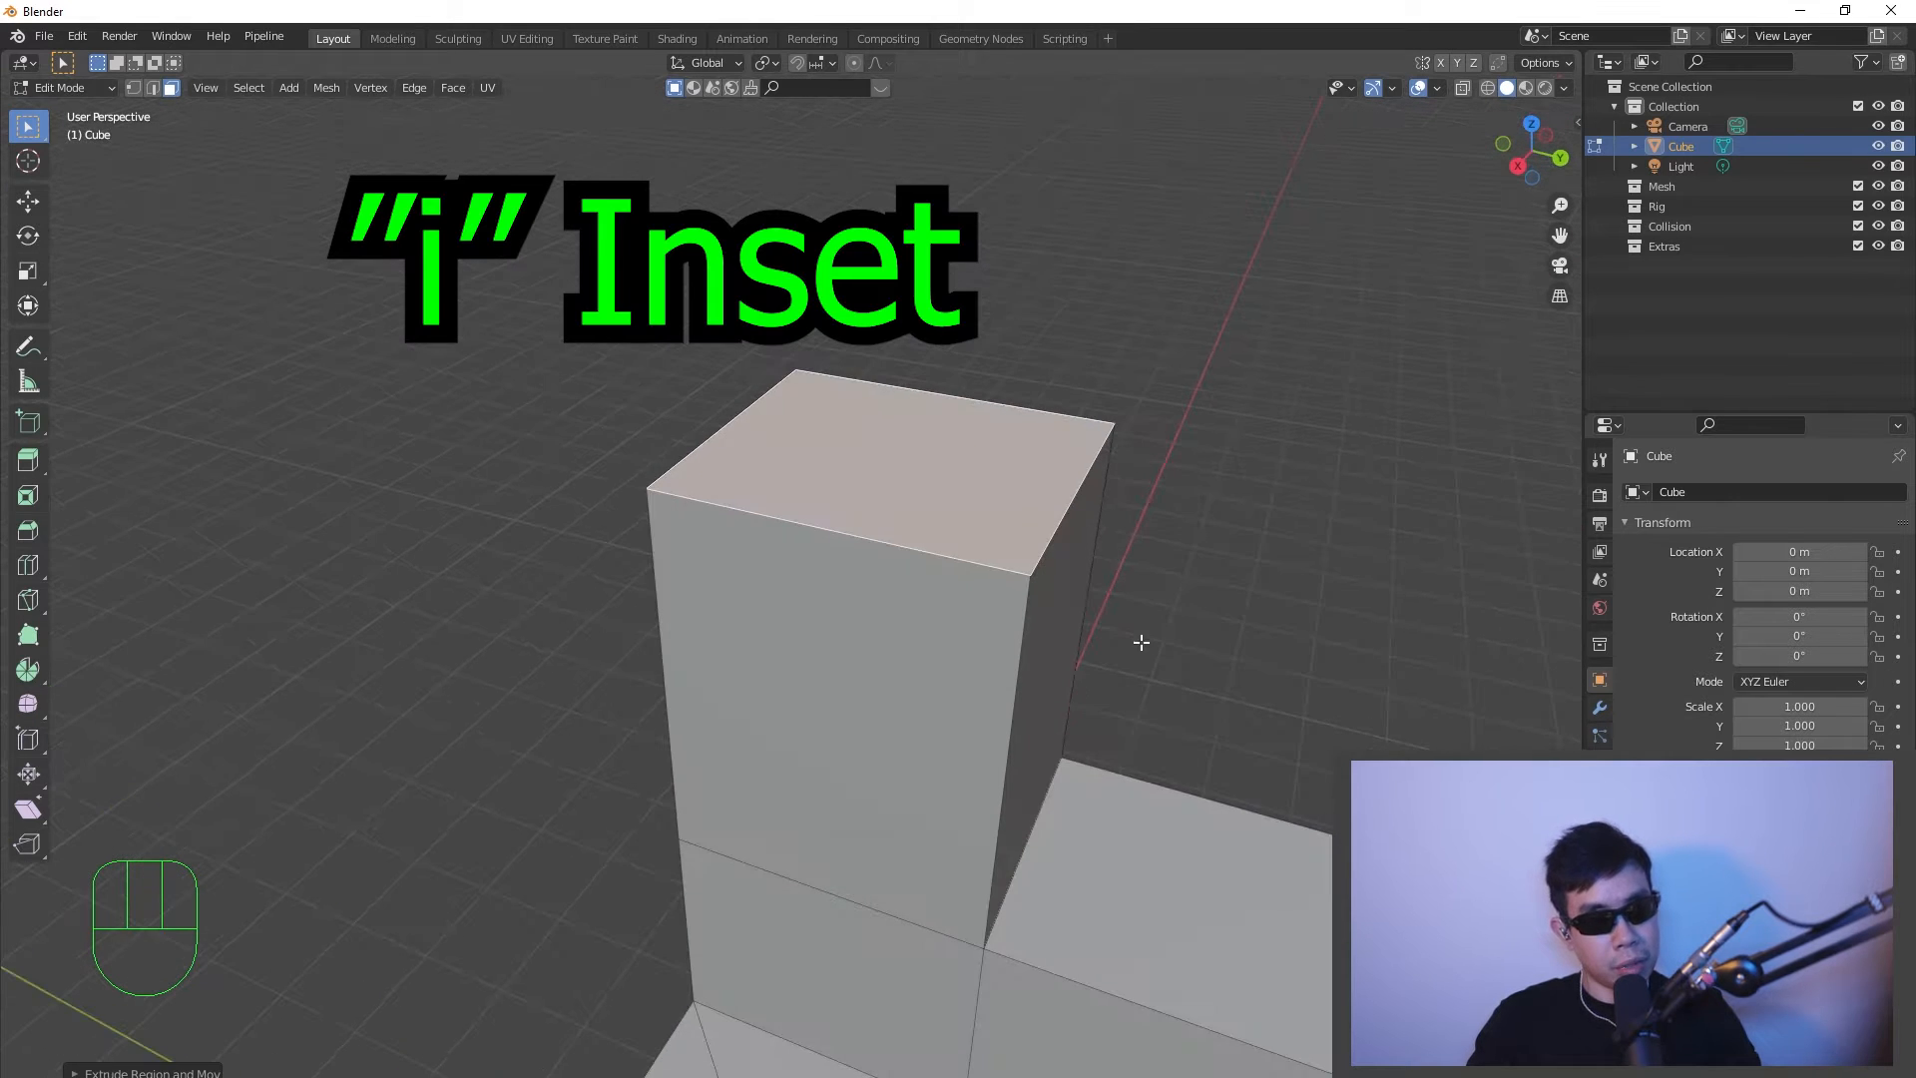
scroll(1114, 657, "up", 3)
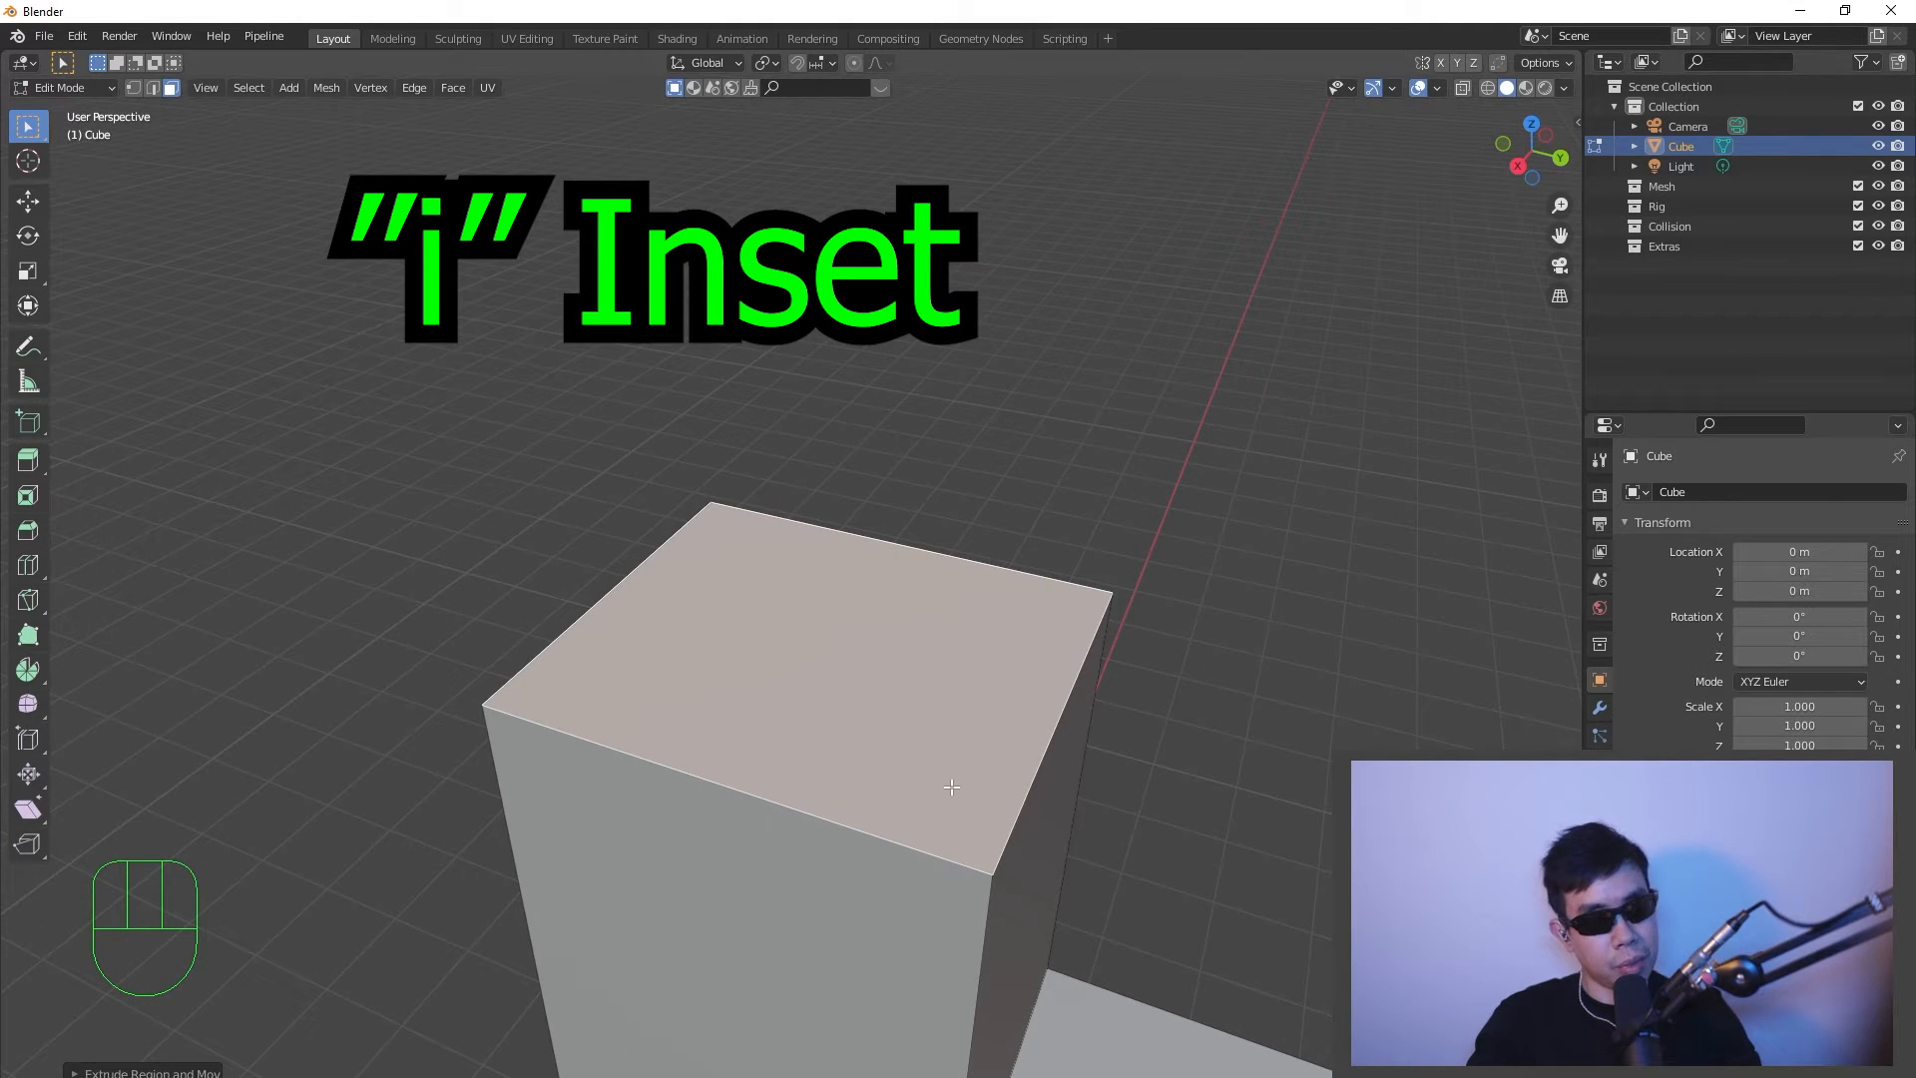
key("e")
key("s")
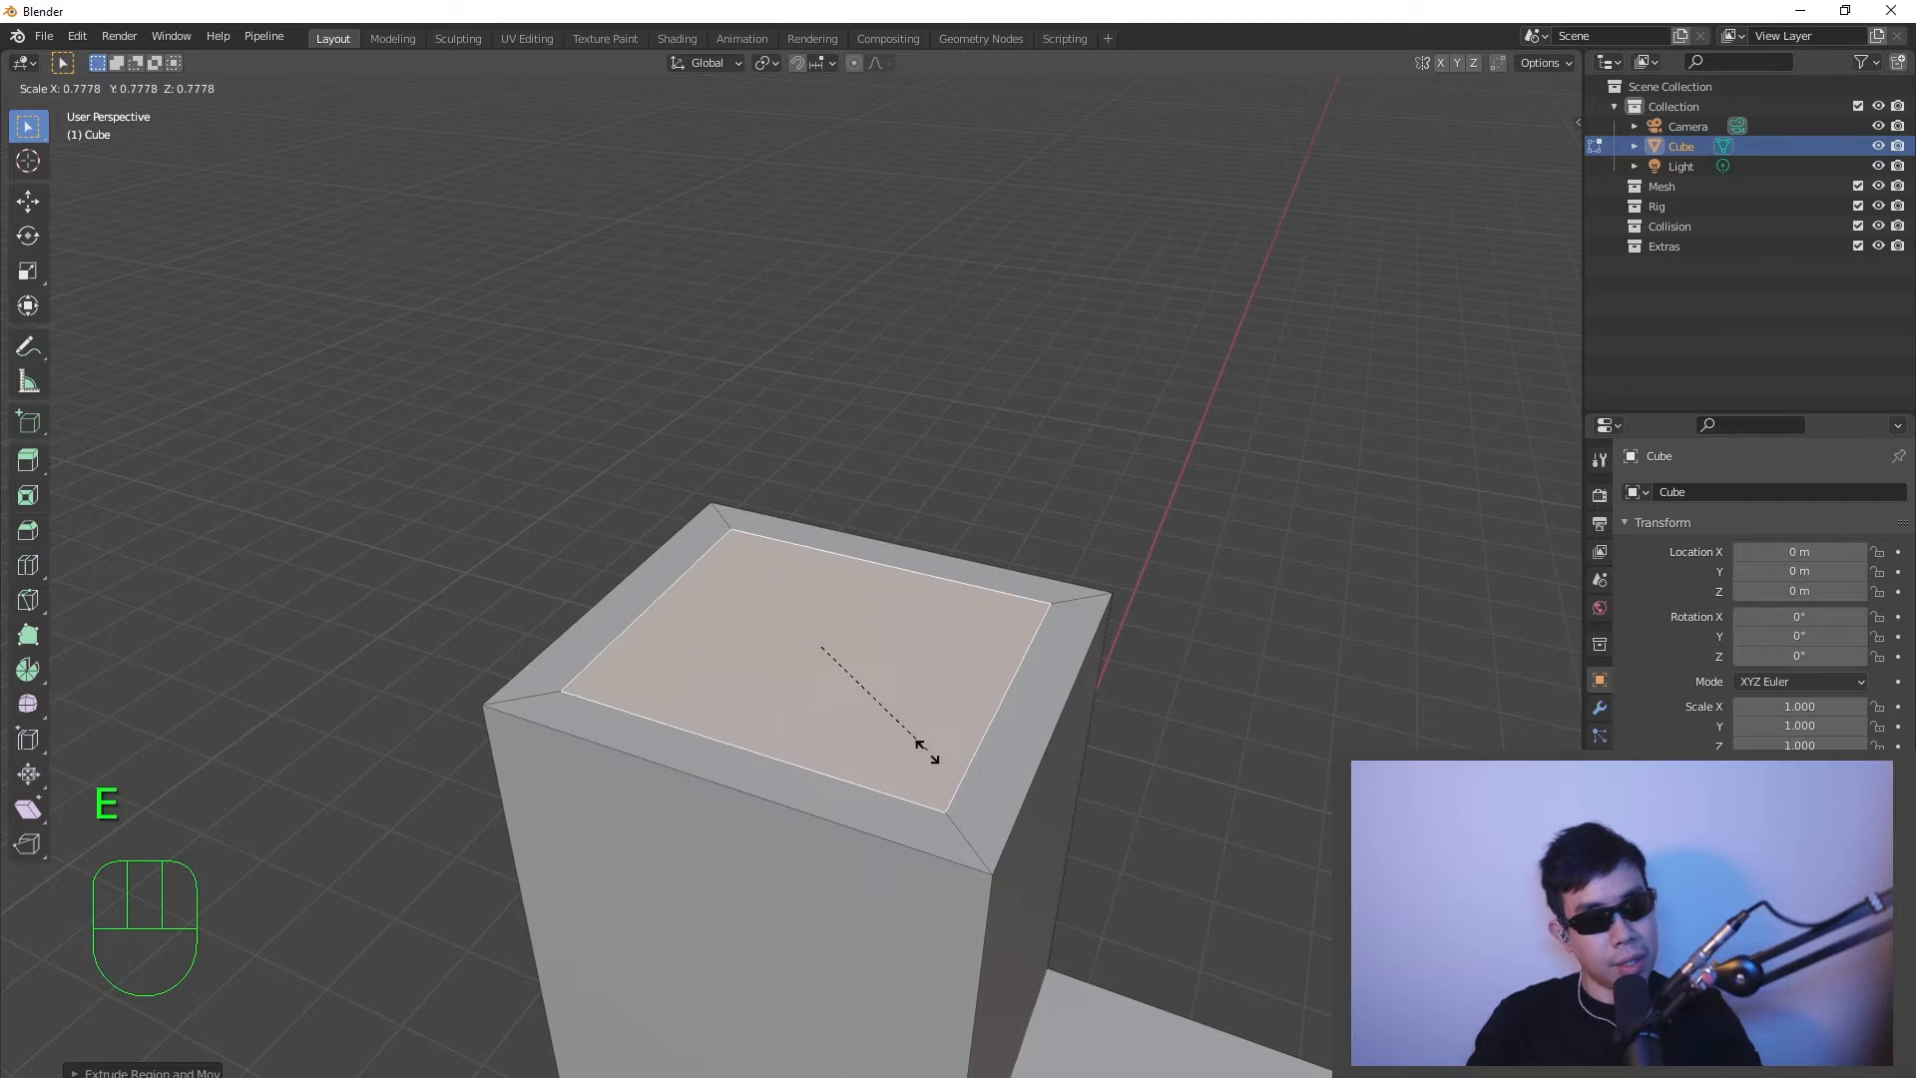
left_click(903, 732)
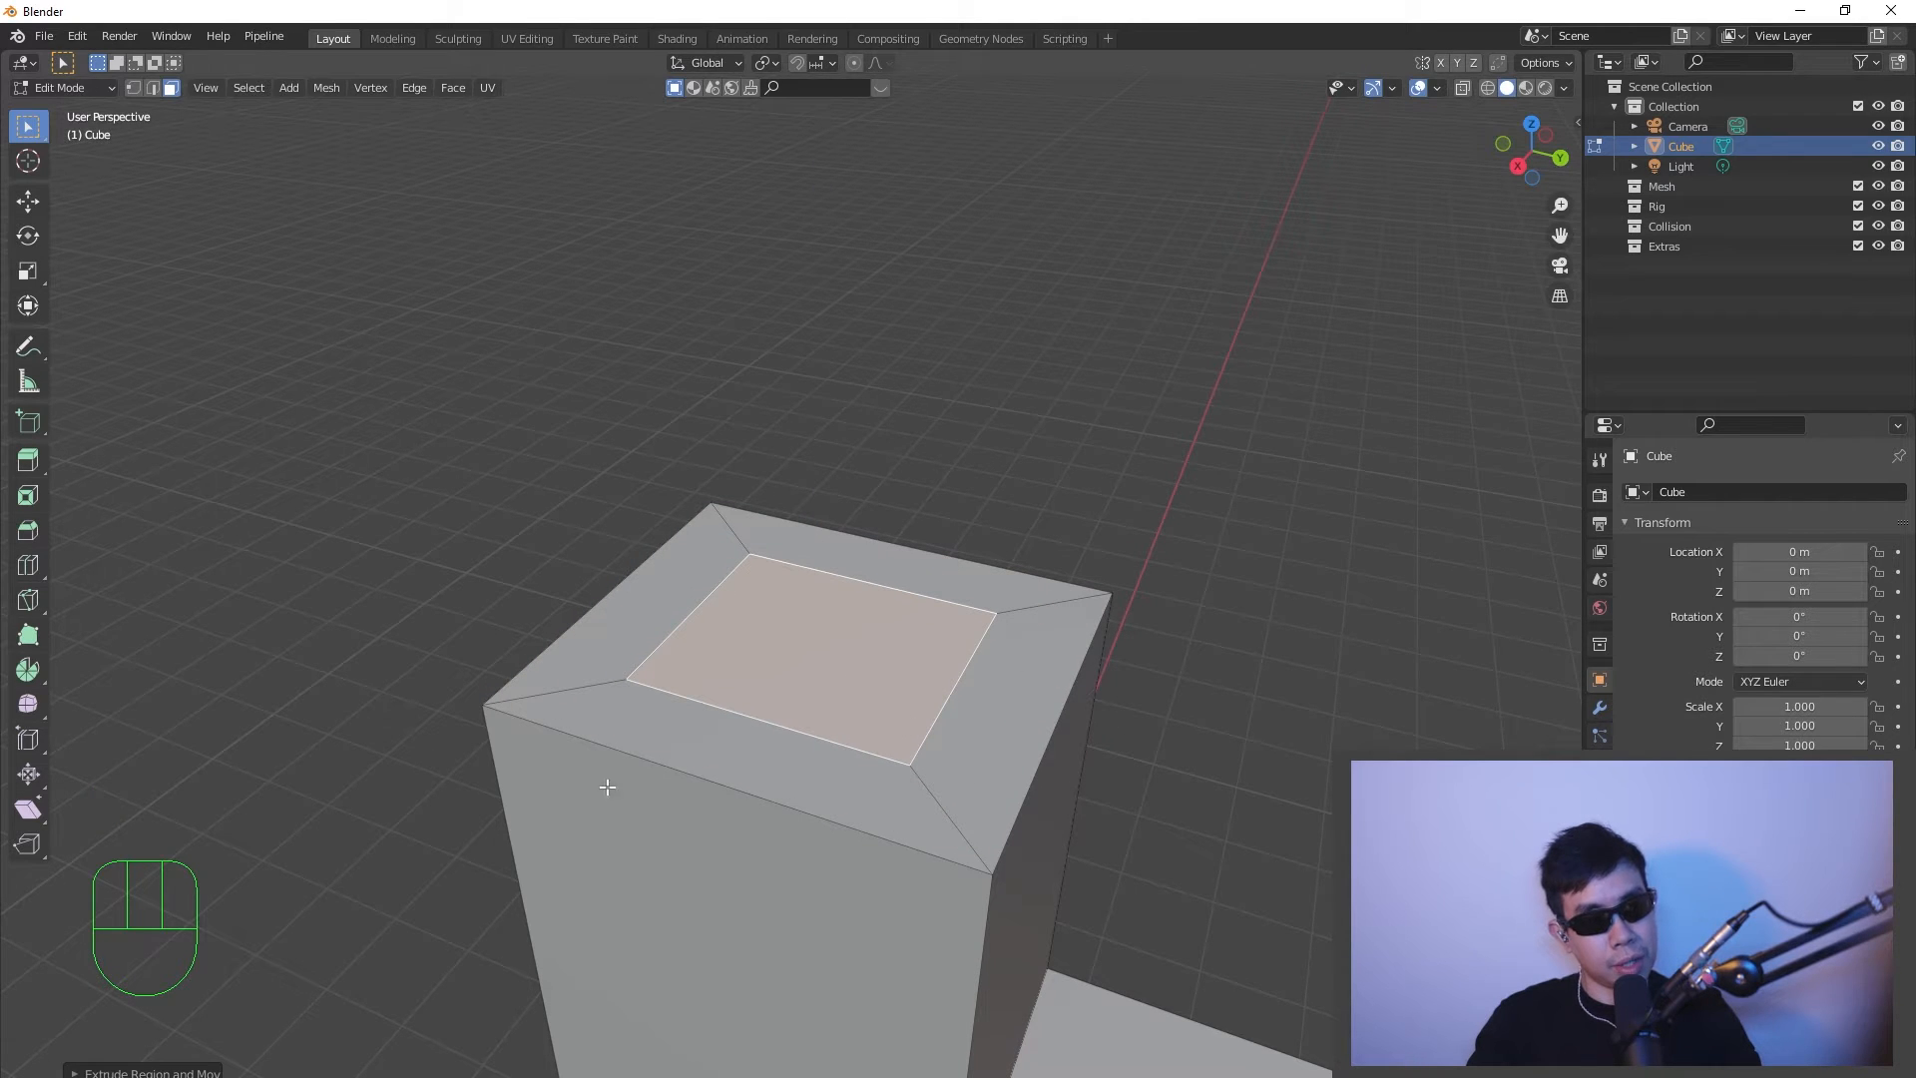
- Select the top face of the arm beside the second tower and inset it with an even border
middle_click_drag(911, 652, 956, 606, "shift")
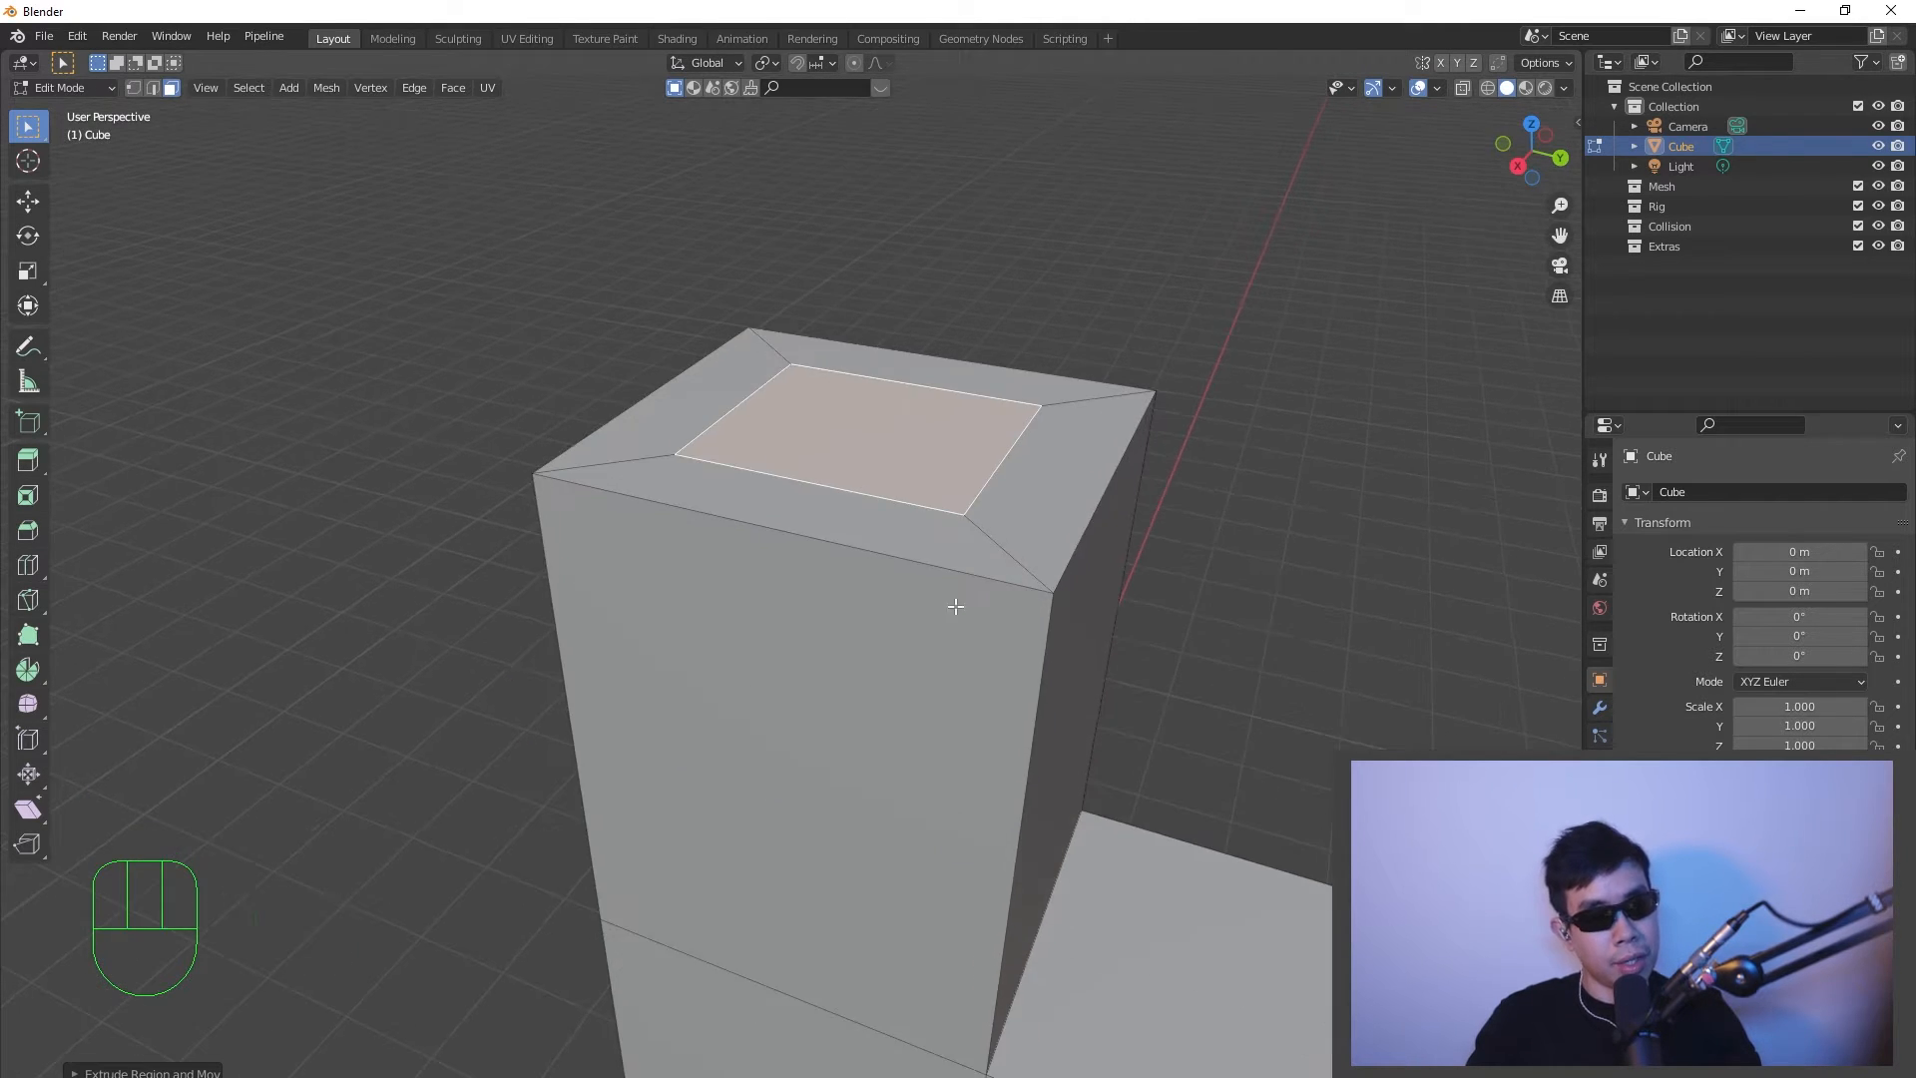
middle_click_drag(1407, 689, 1138, 551, "shift")
middle_click_drag(1185, 684, 1393, 756)
middle_click_drag(1393, 756, 1090, 758, "shift")
left_click(1163, 839)
middle_click_drag(869, 750, 1146, 744, "shift")
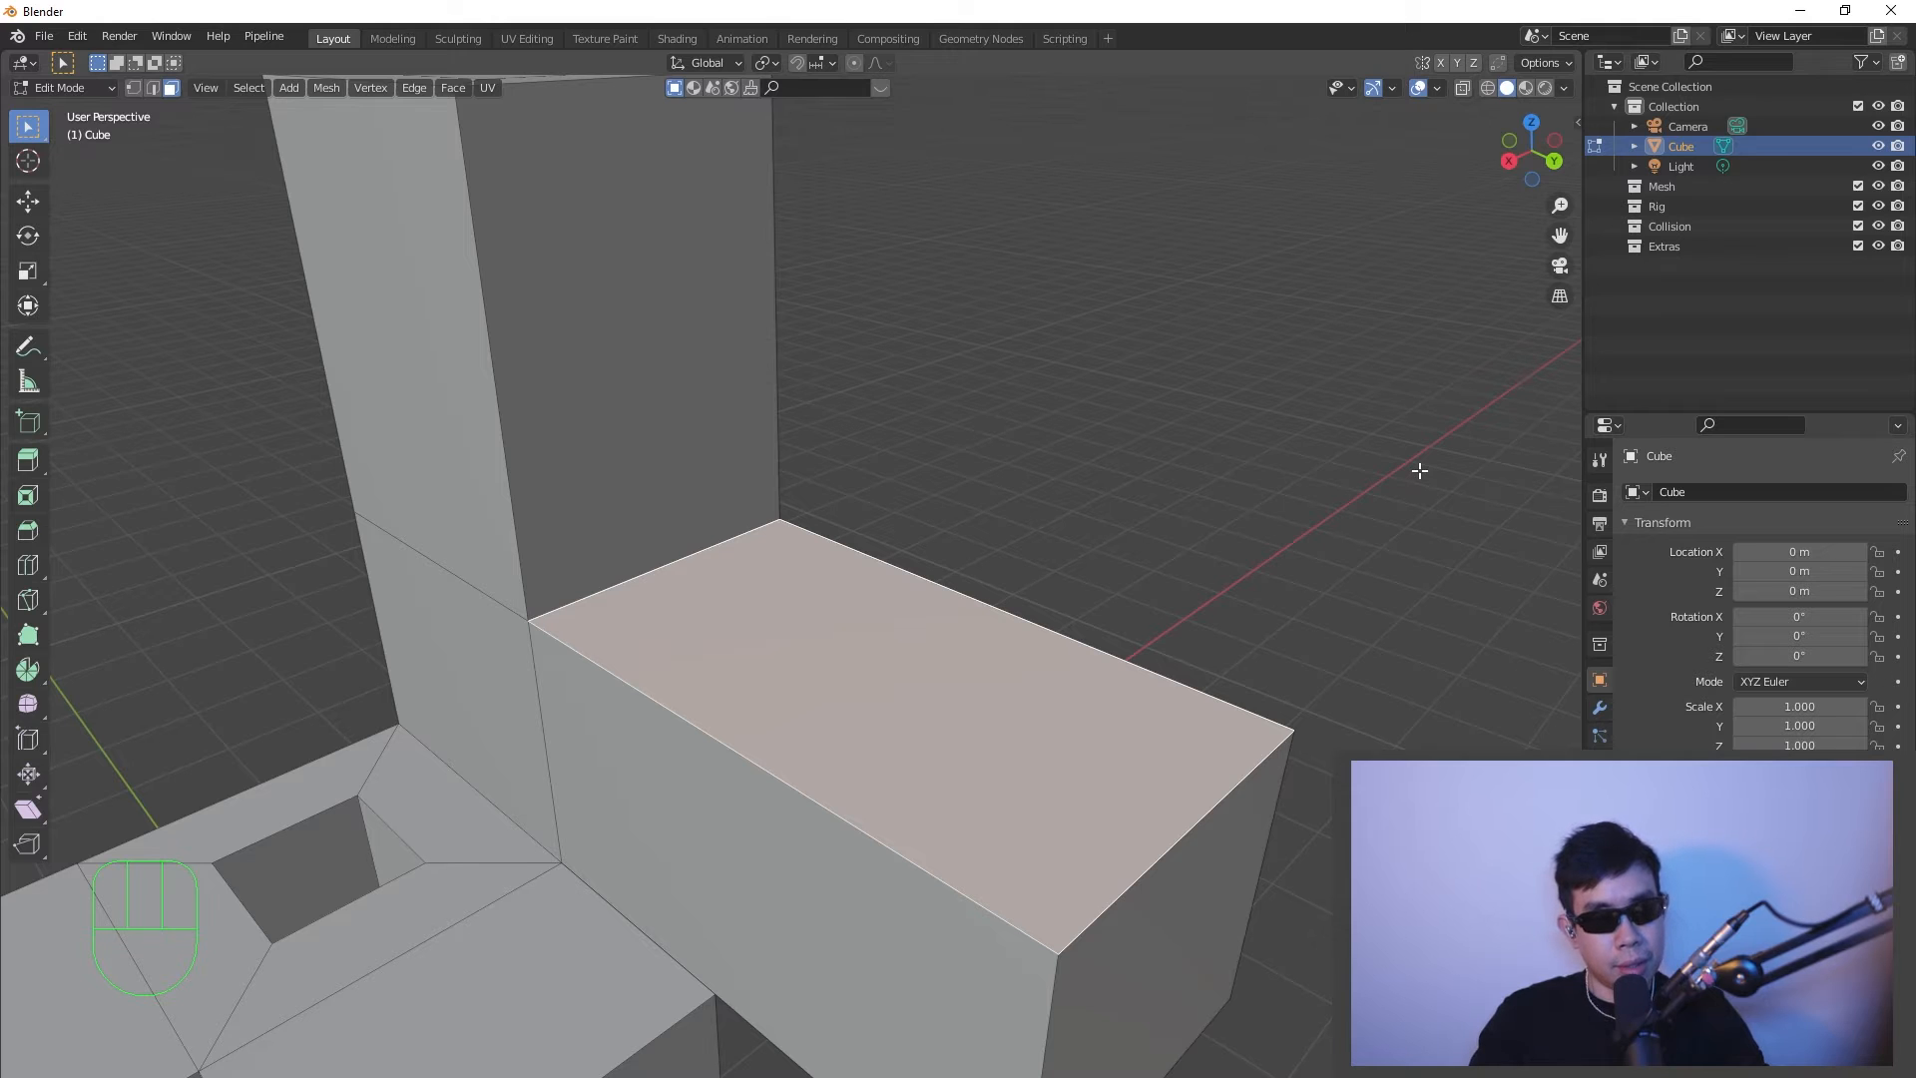
key("i")
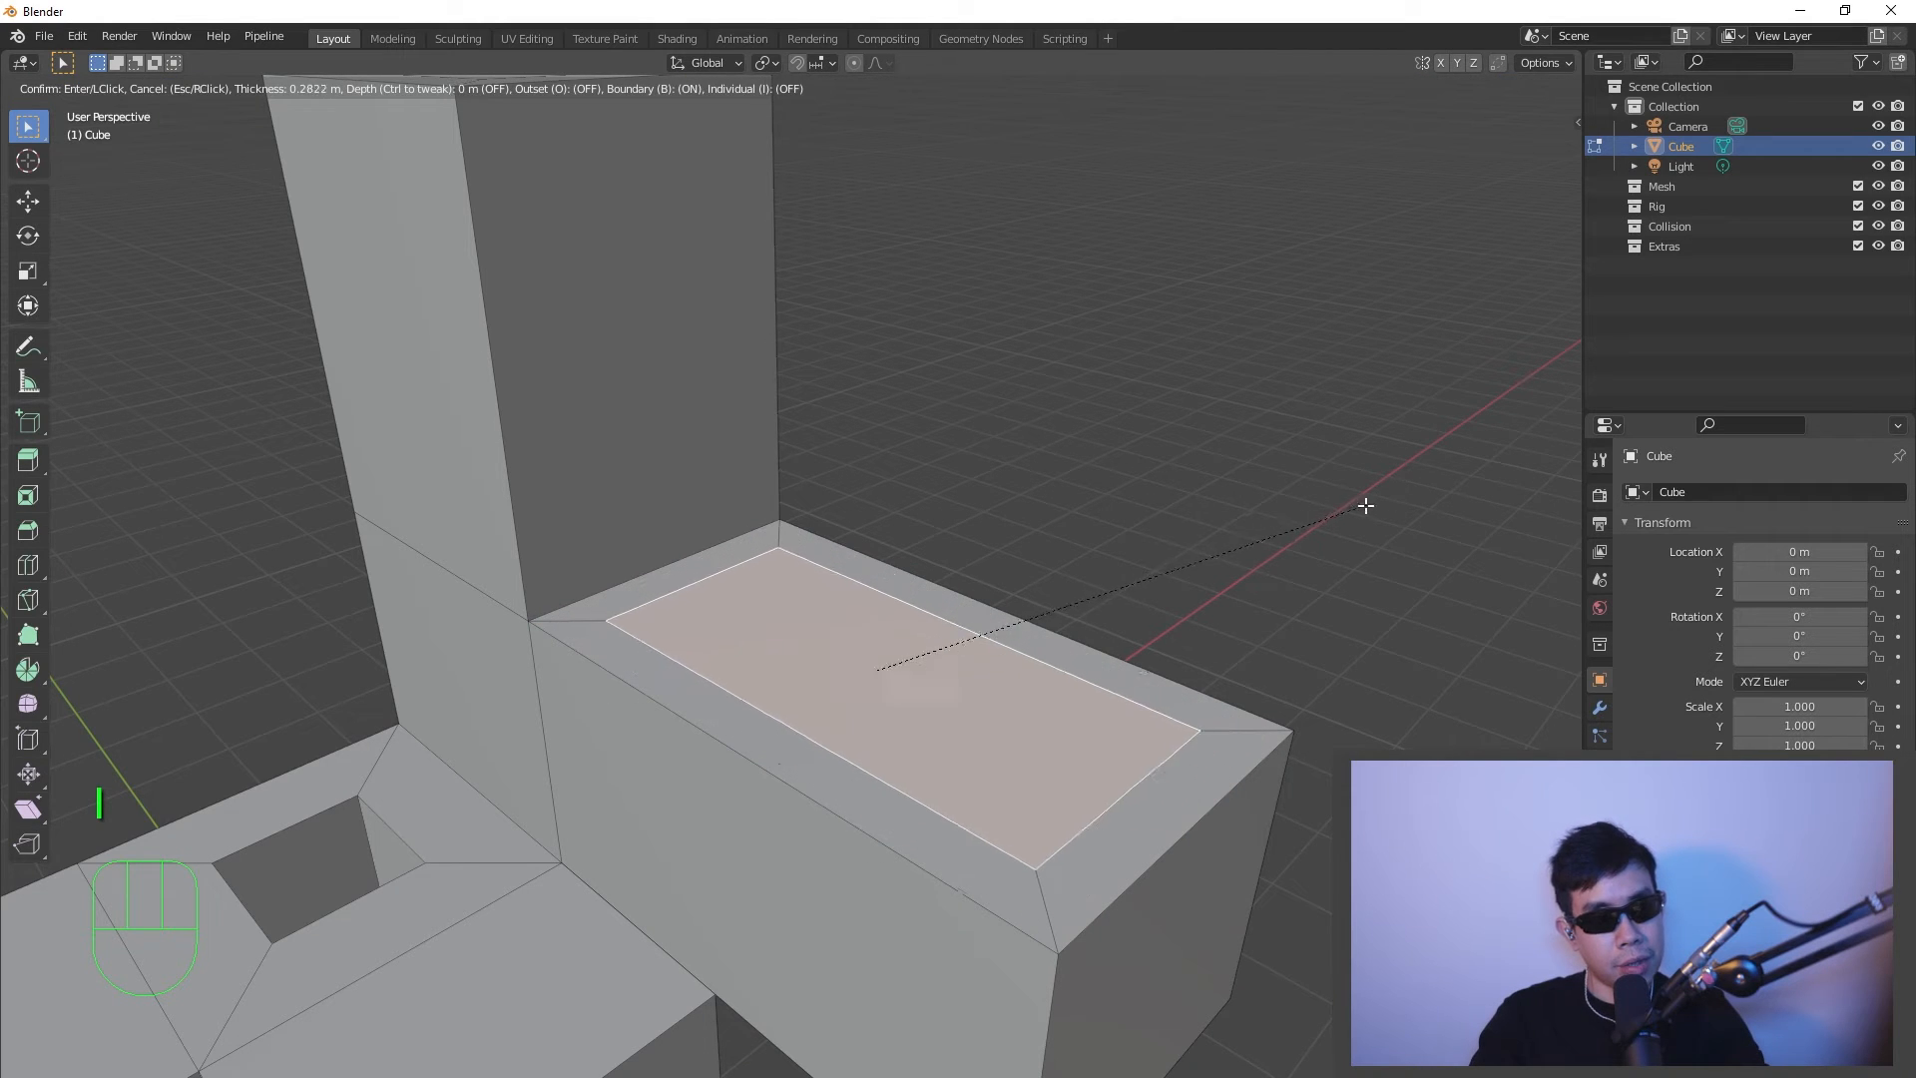
left_click(1335, 516)
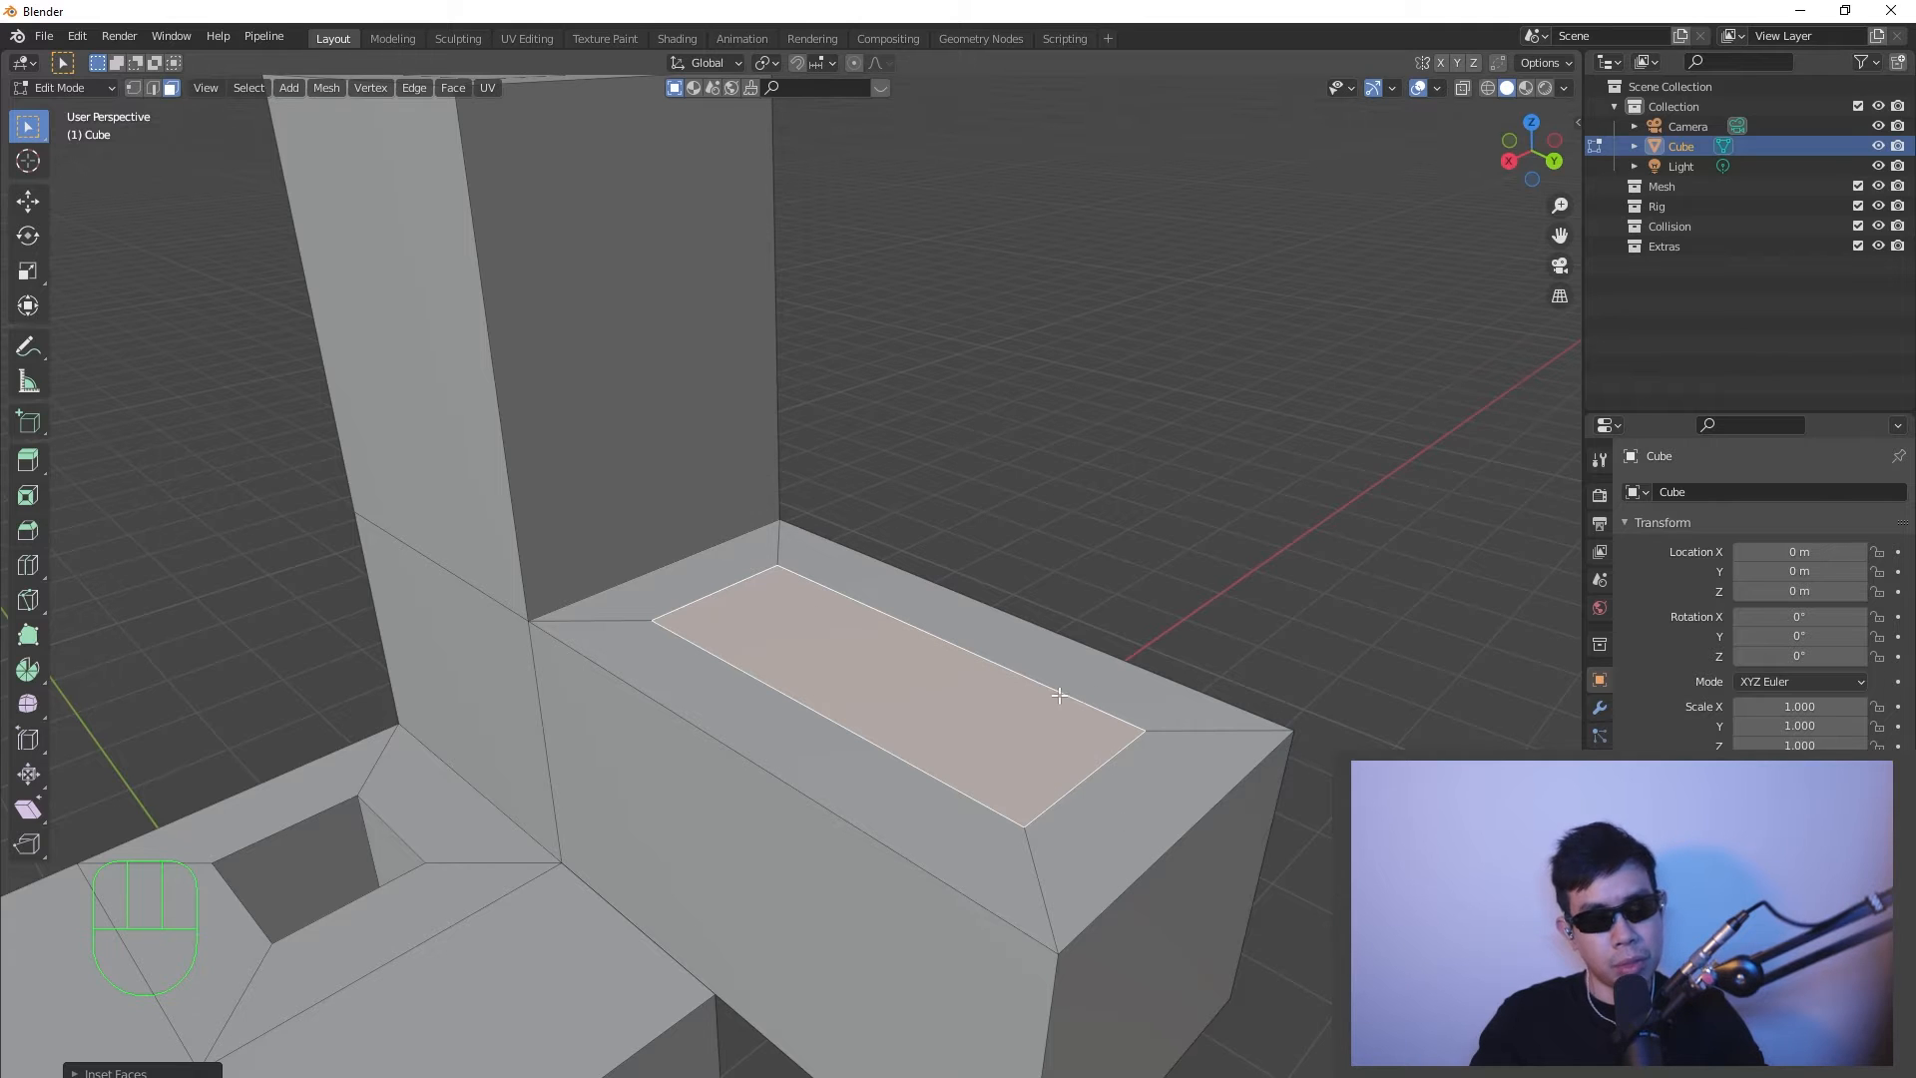
- Inset the end face of the arm beside the second tower and extrude the inner face inward to form a deep square hole
middle_click_drag(1059, 696, 1083, 755)
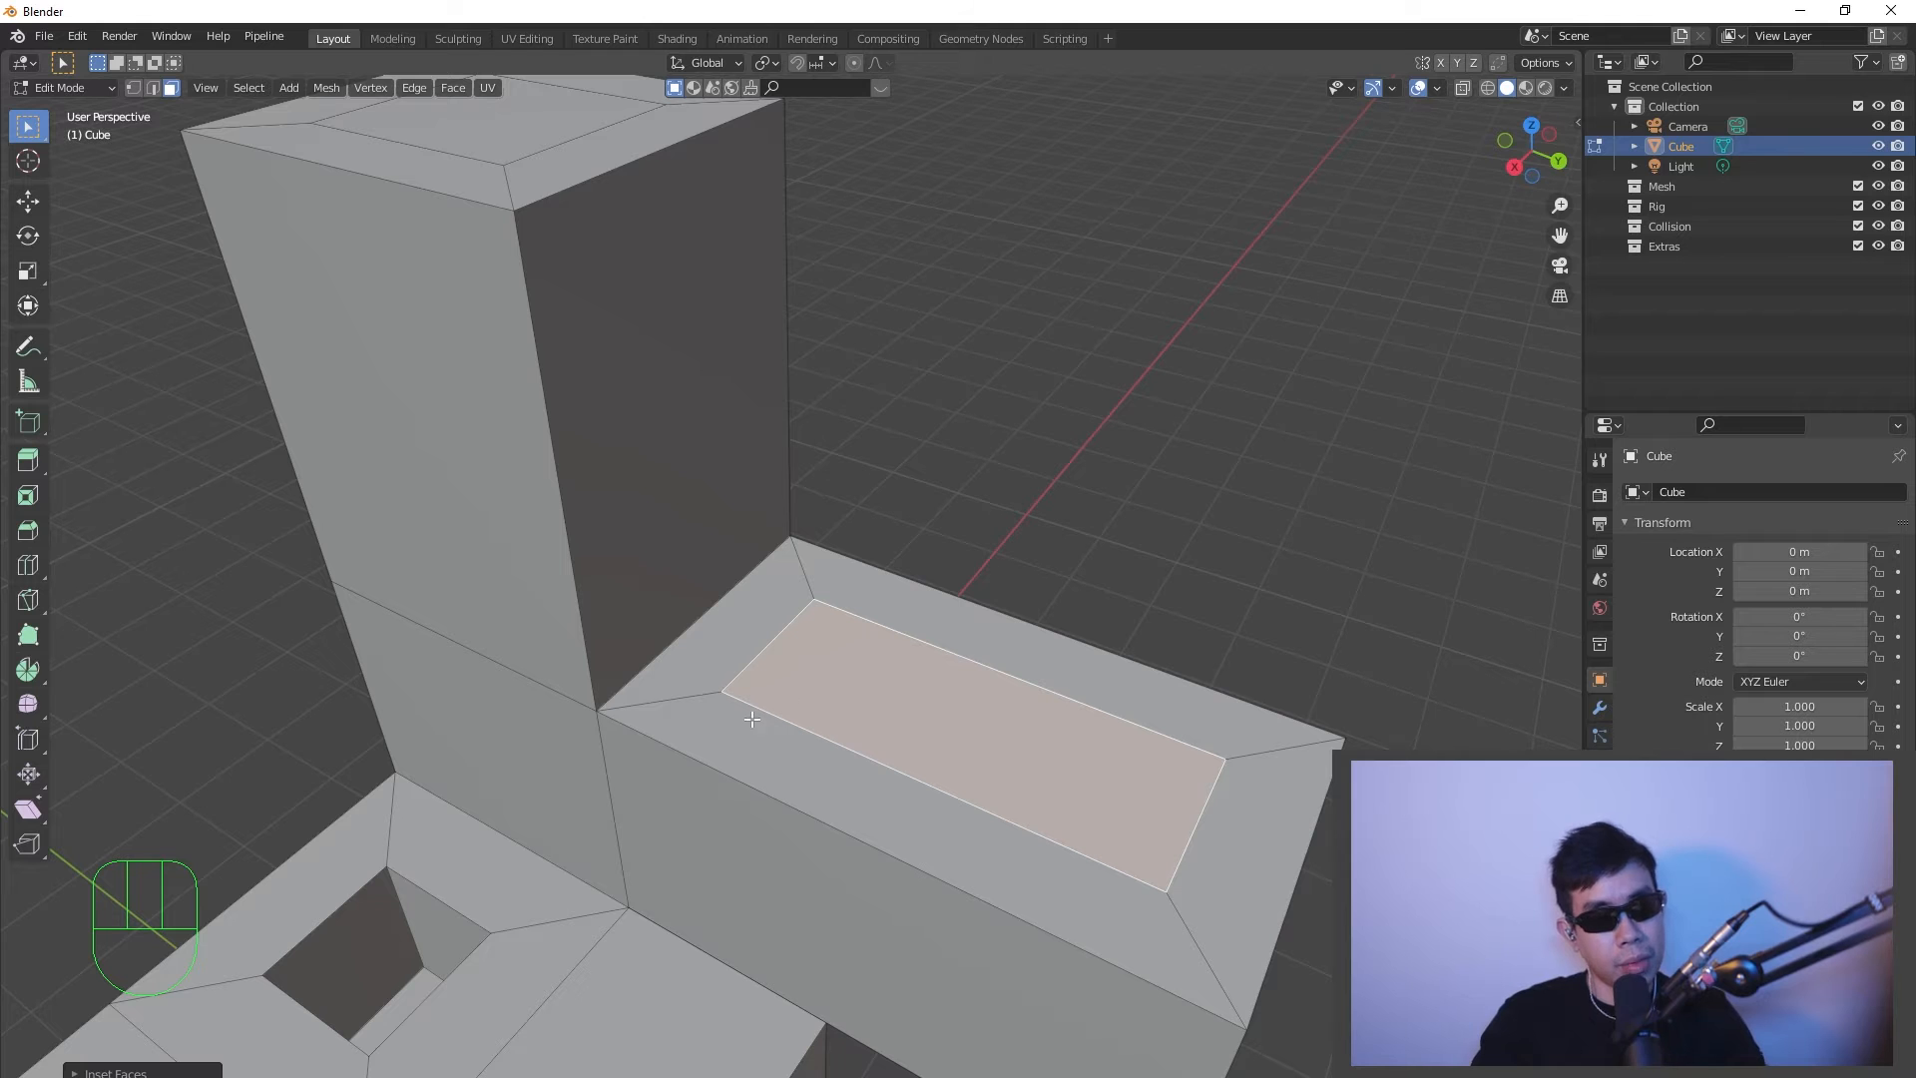
middle_click_drag(849, 802, 644, 321)
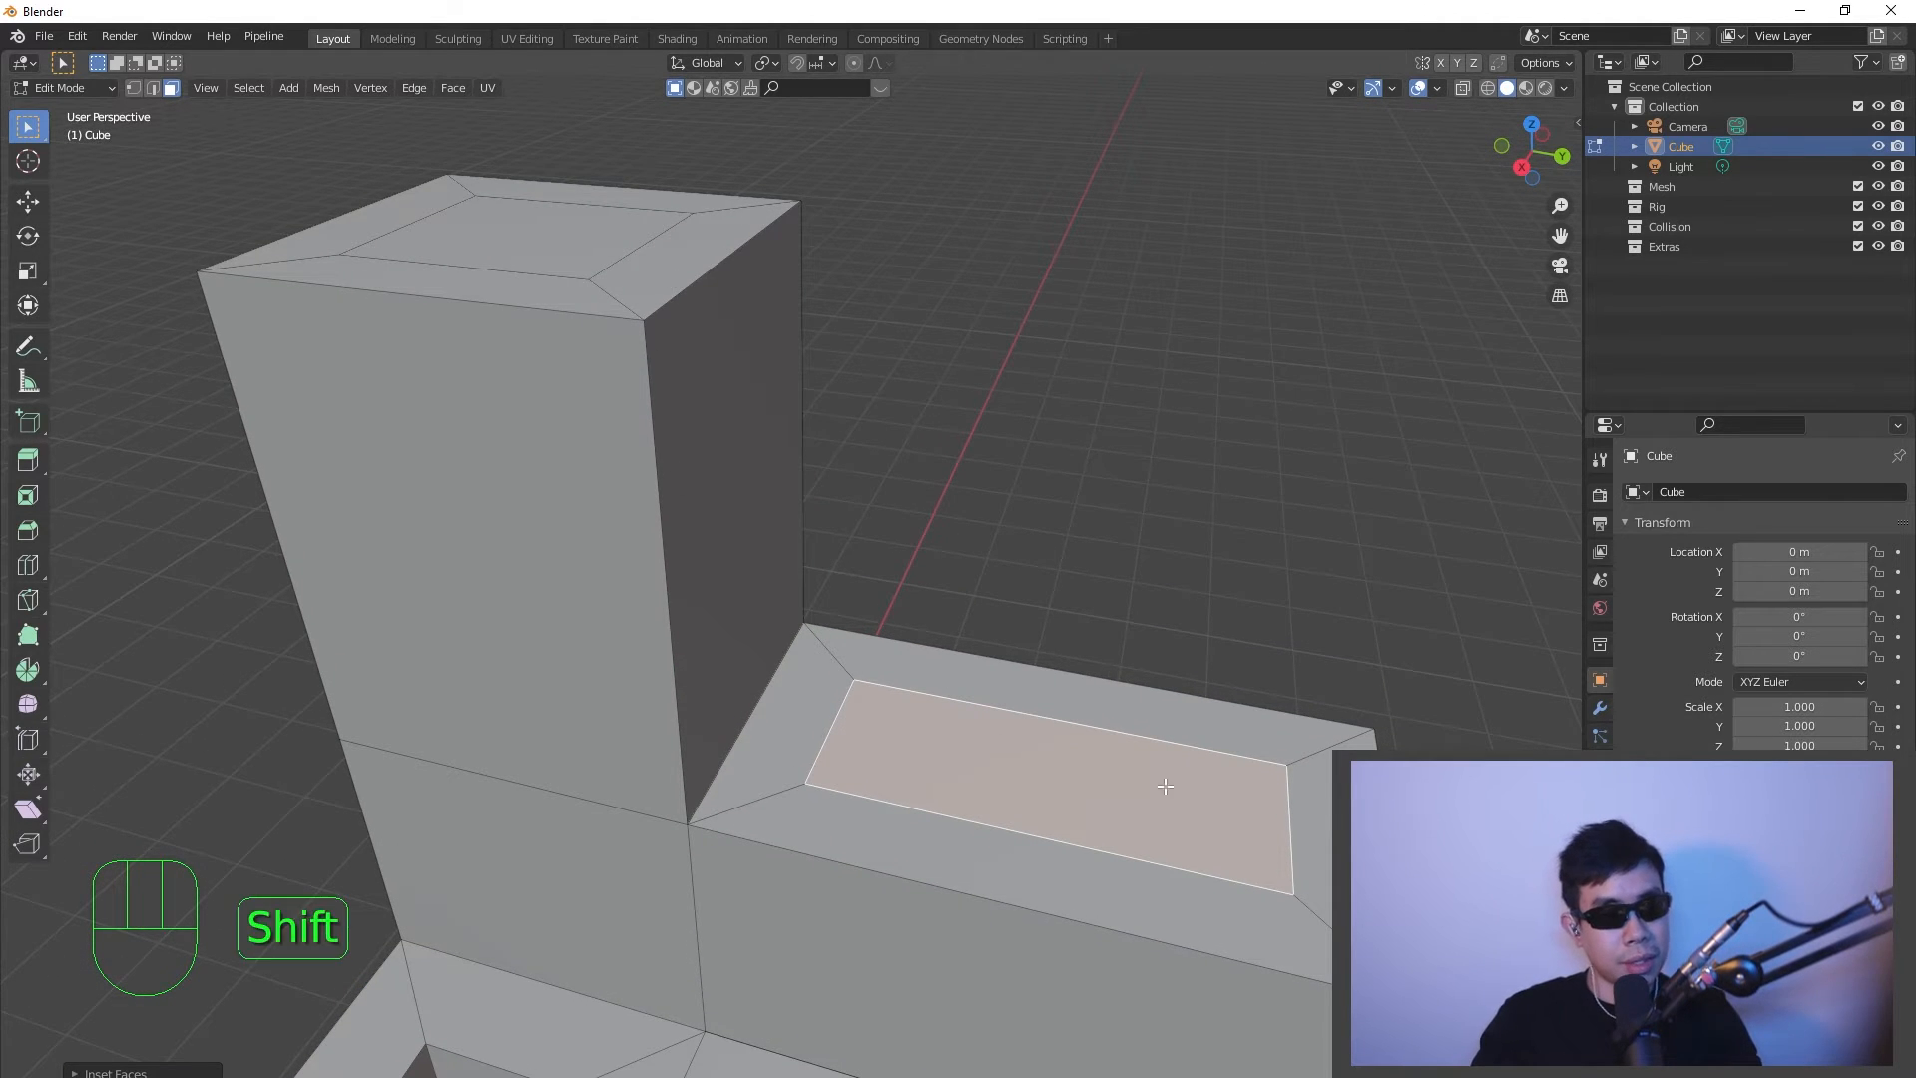
middle_click_drag(988, 737, 1024, 668)
left_click(963, 777)
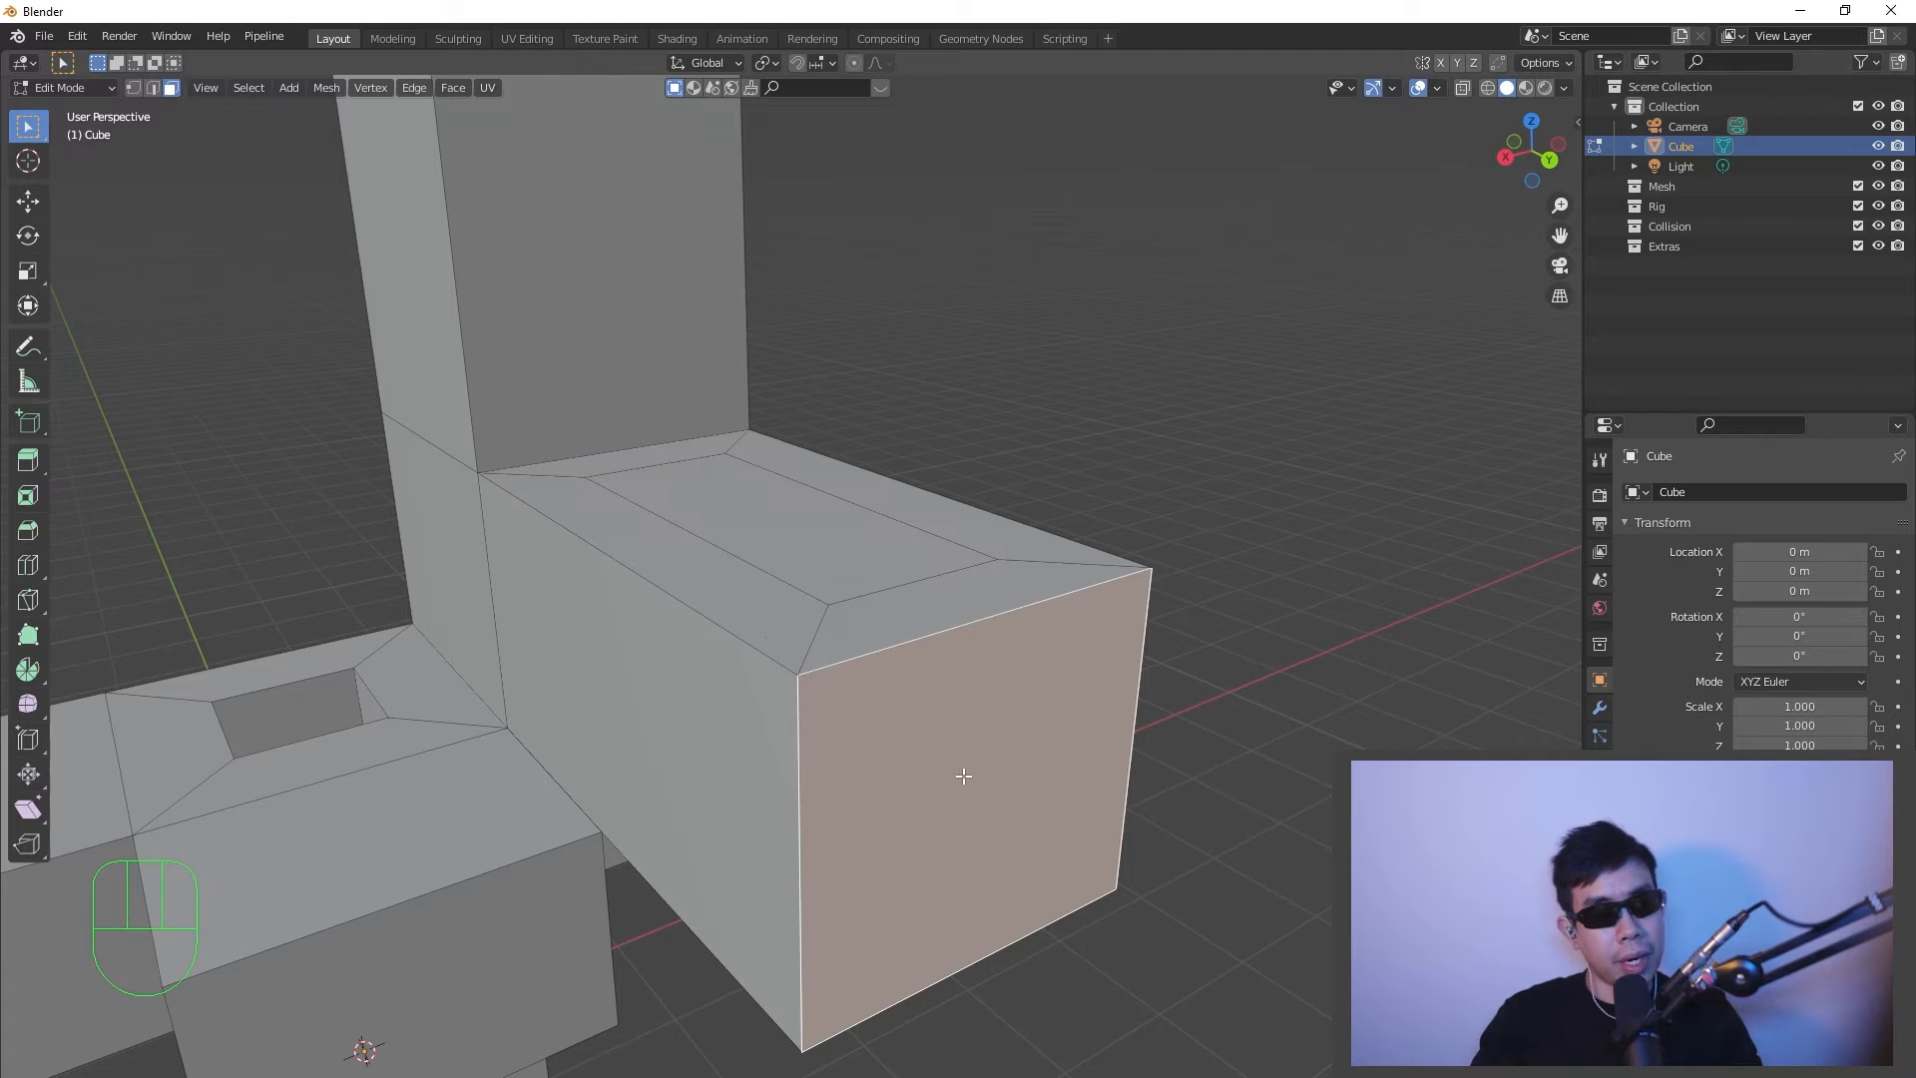
key("i")
left_click(1338, 695)
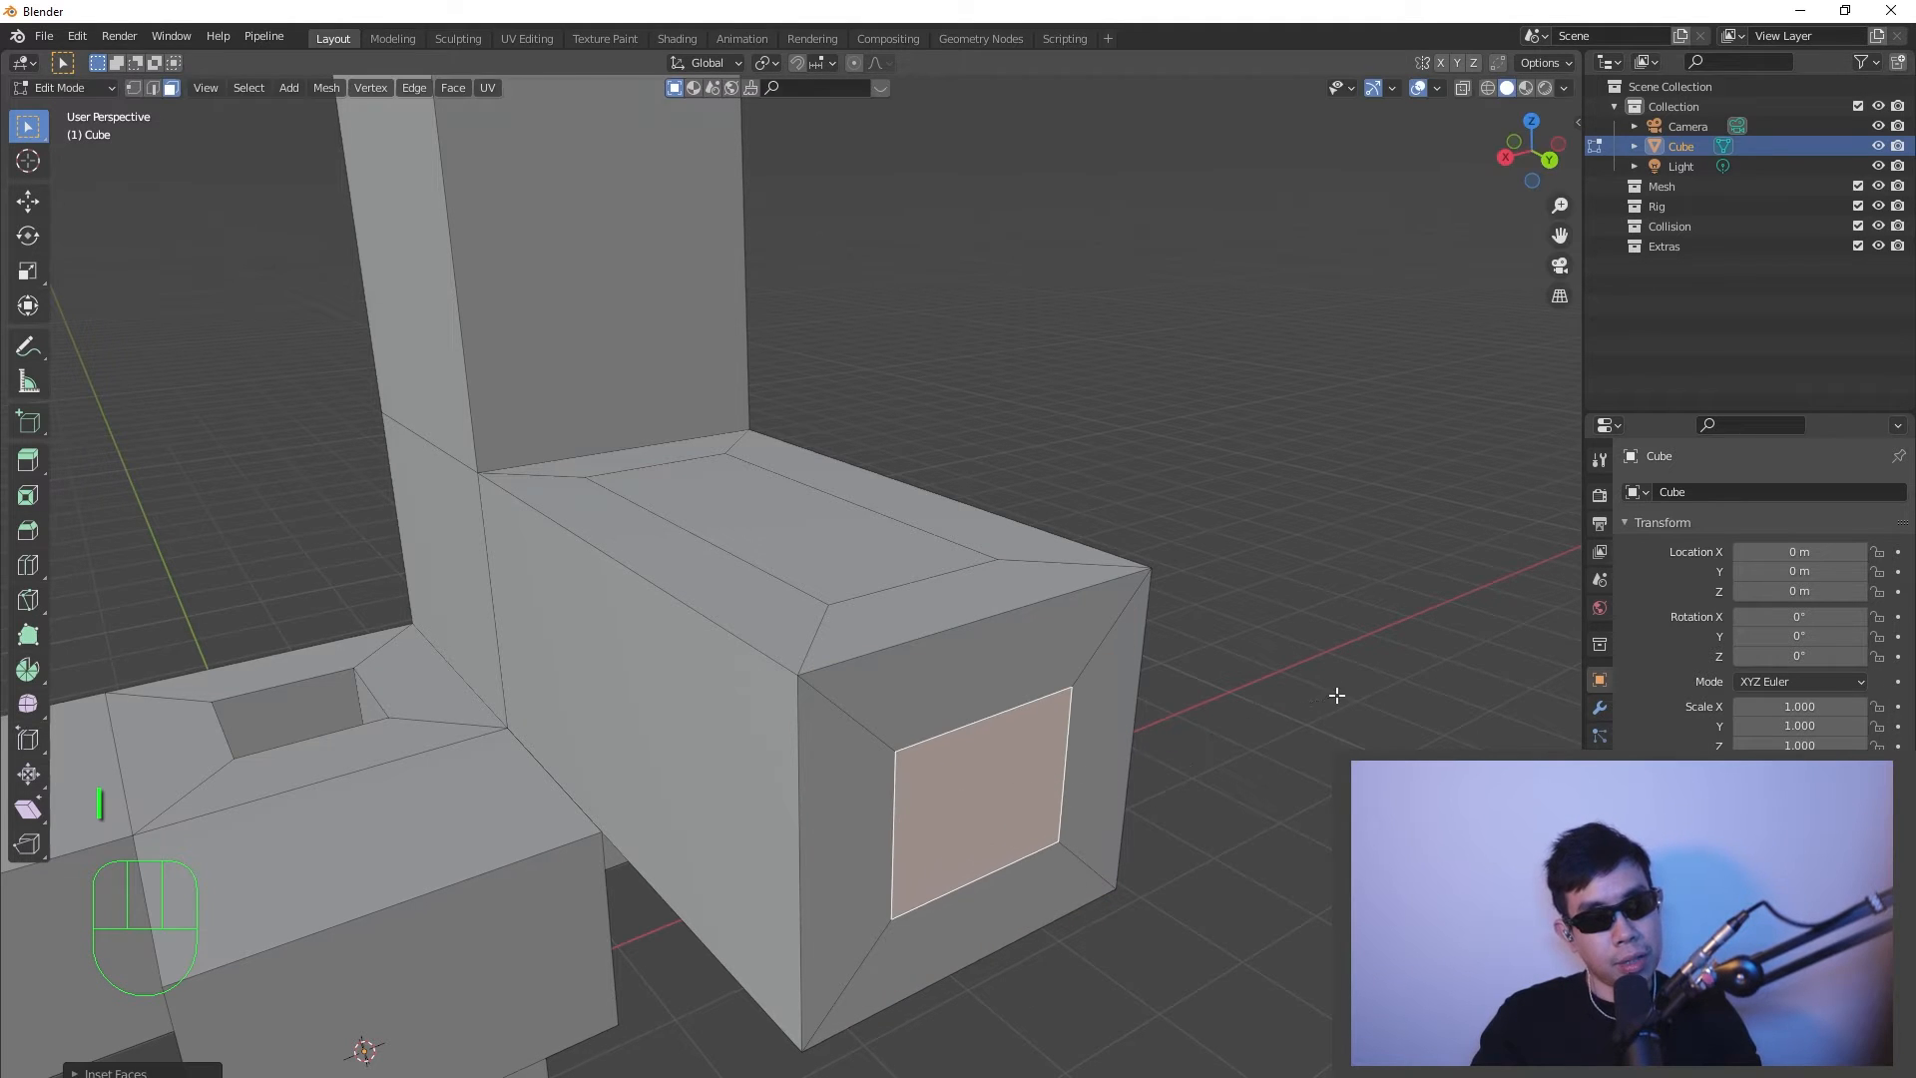
key("e")
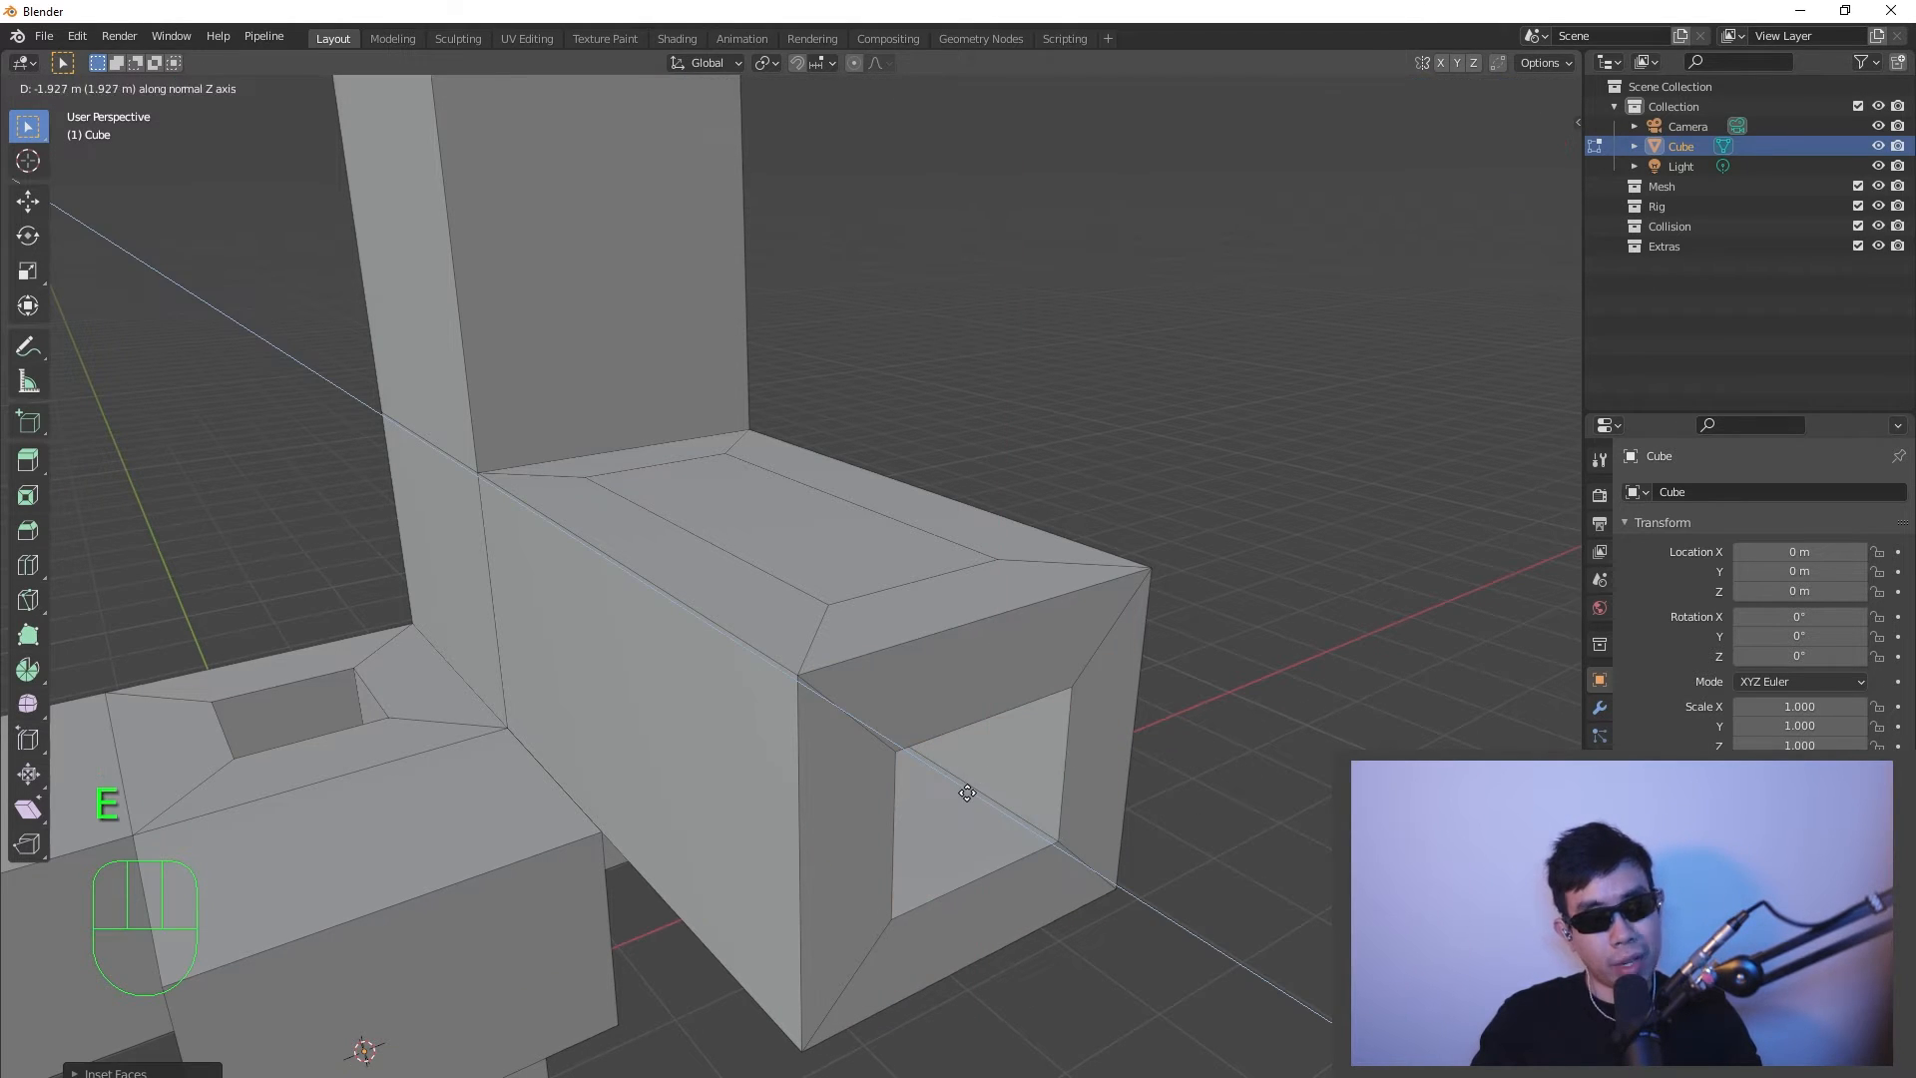
left_click(1262, 834)
- Examine the hollowed arm and the rest of the model from several sides and distances
middle_click_drag(1262, 834, 1191, 794)
scroll(1009, 790, "down", 3)
middle_click_drag(1009, 787, 888, 818)
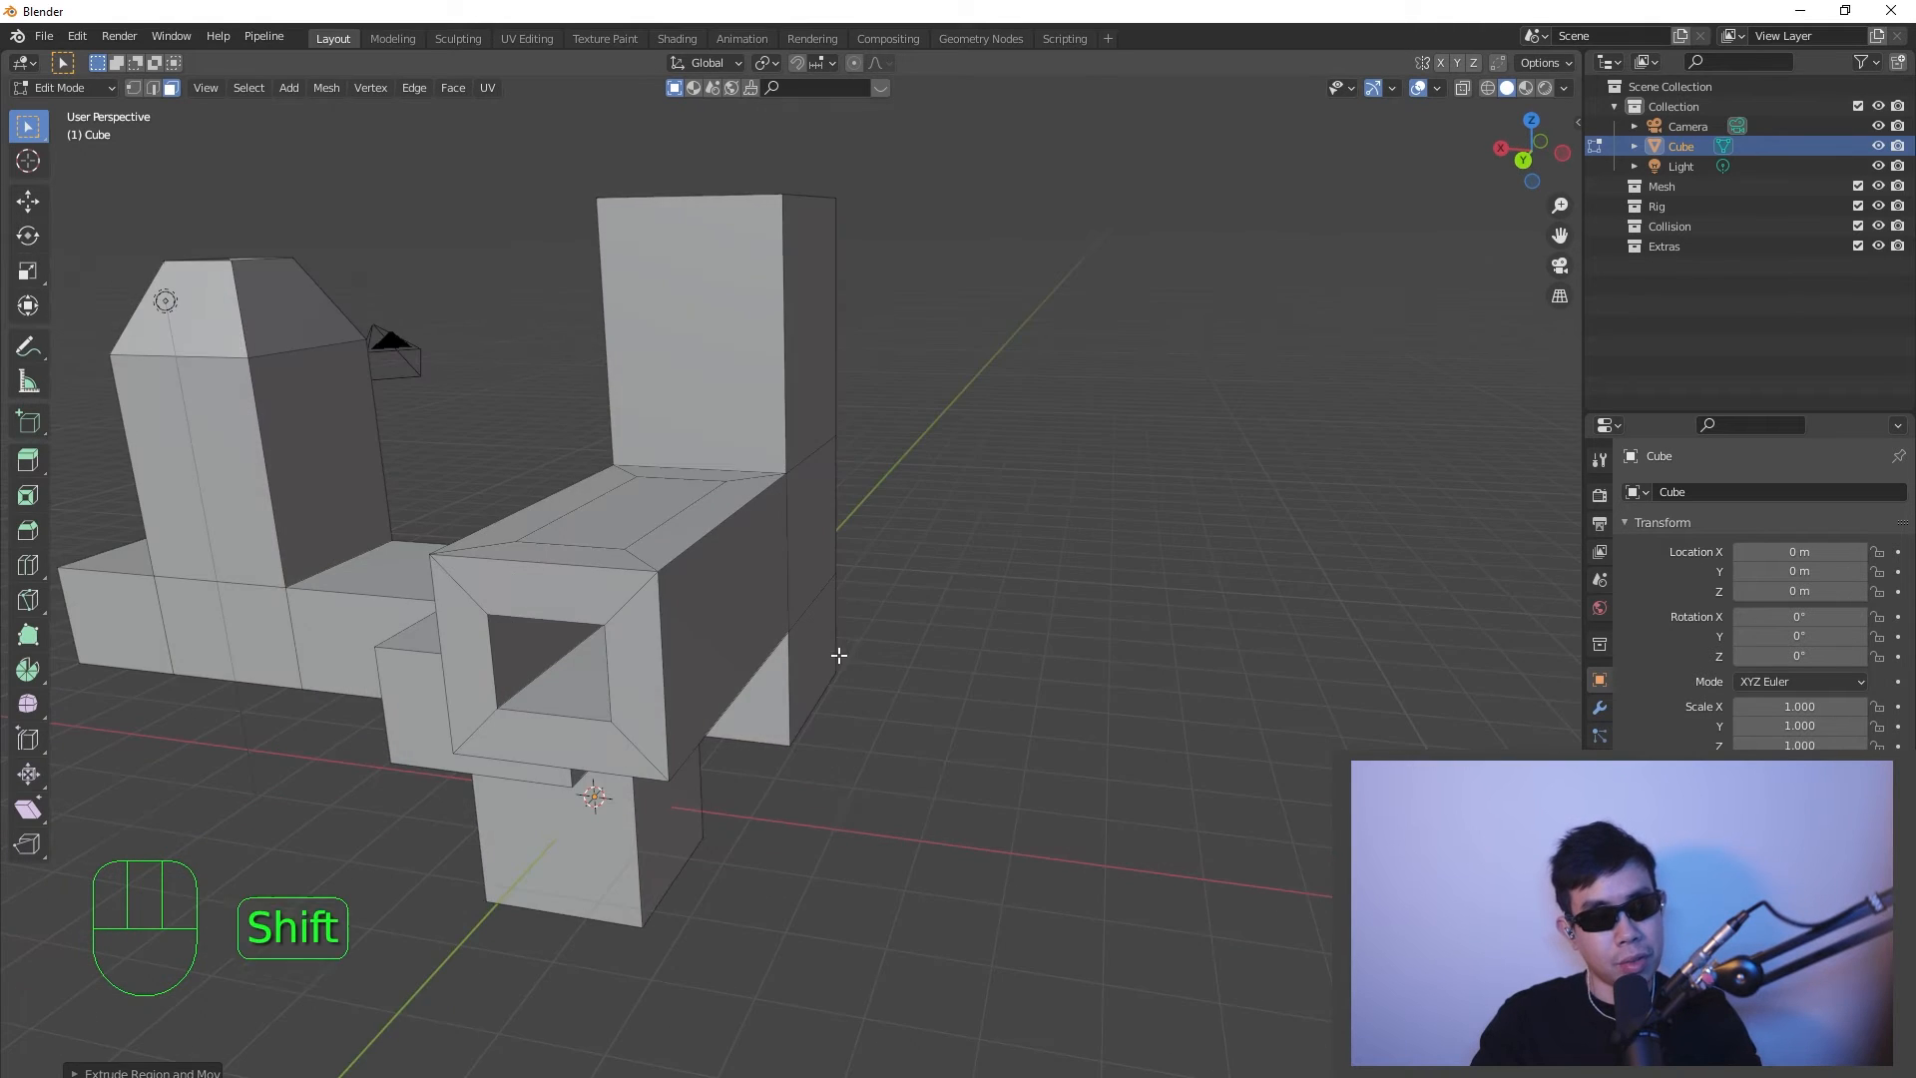
scroll(956, 668, "up", 1)
middle_click_drag(838, 654, 905, 703, "shift")
scroll(905, 703, "down", 2)
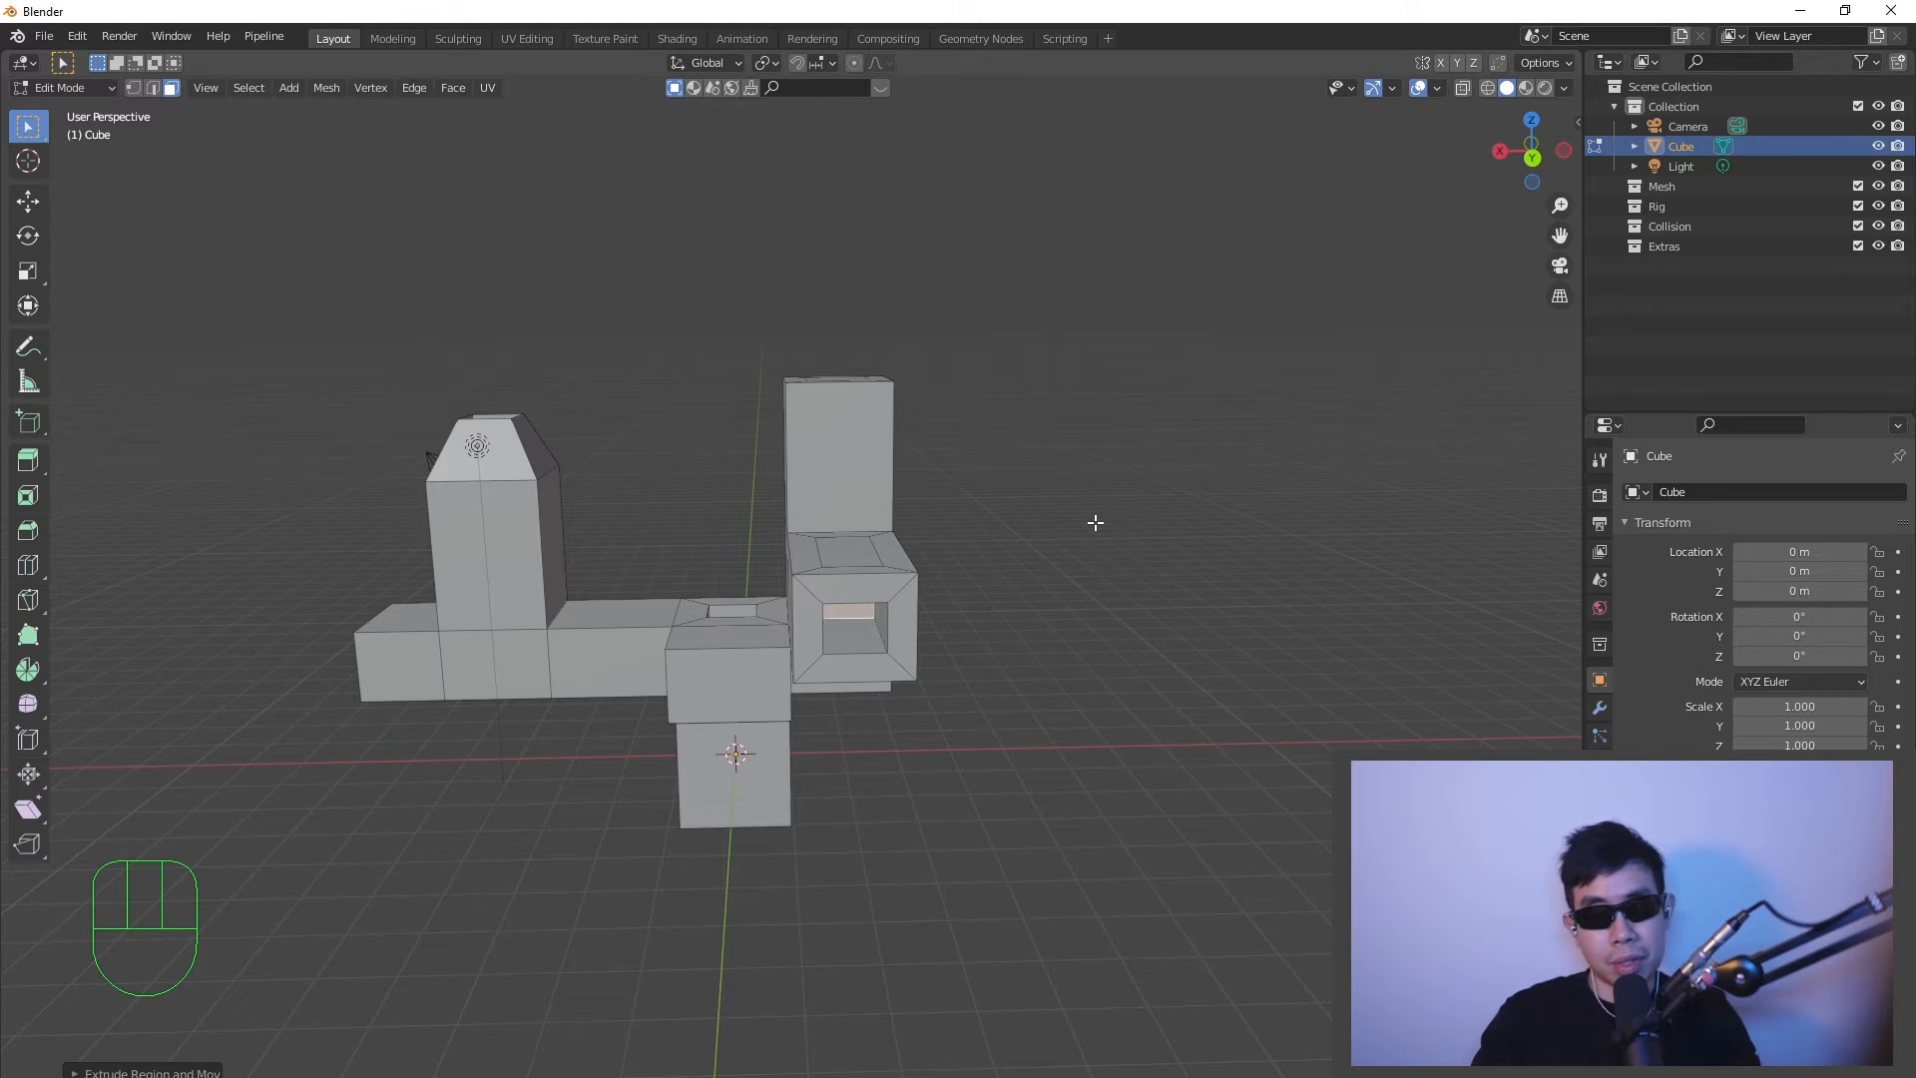
middle_click_drag(940, 614, 973, 630)
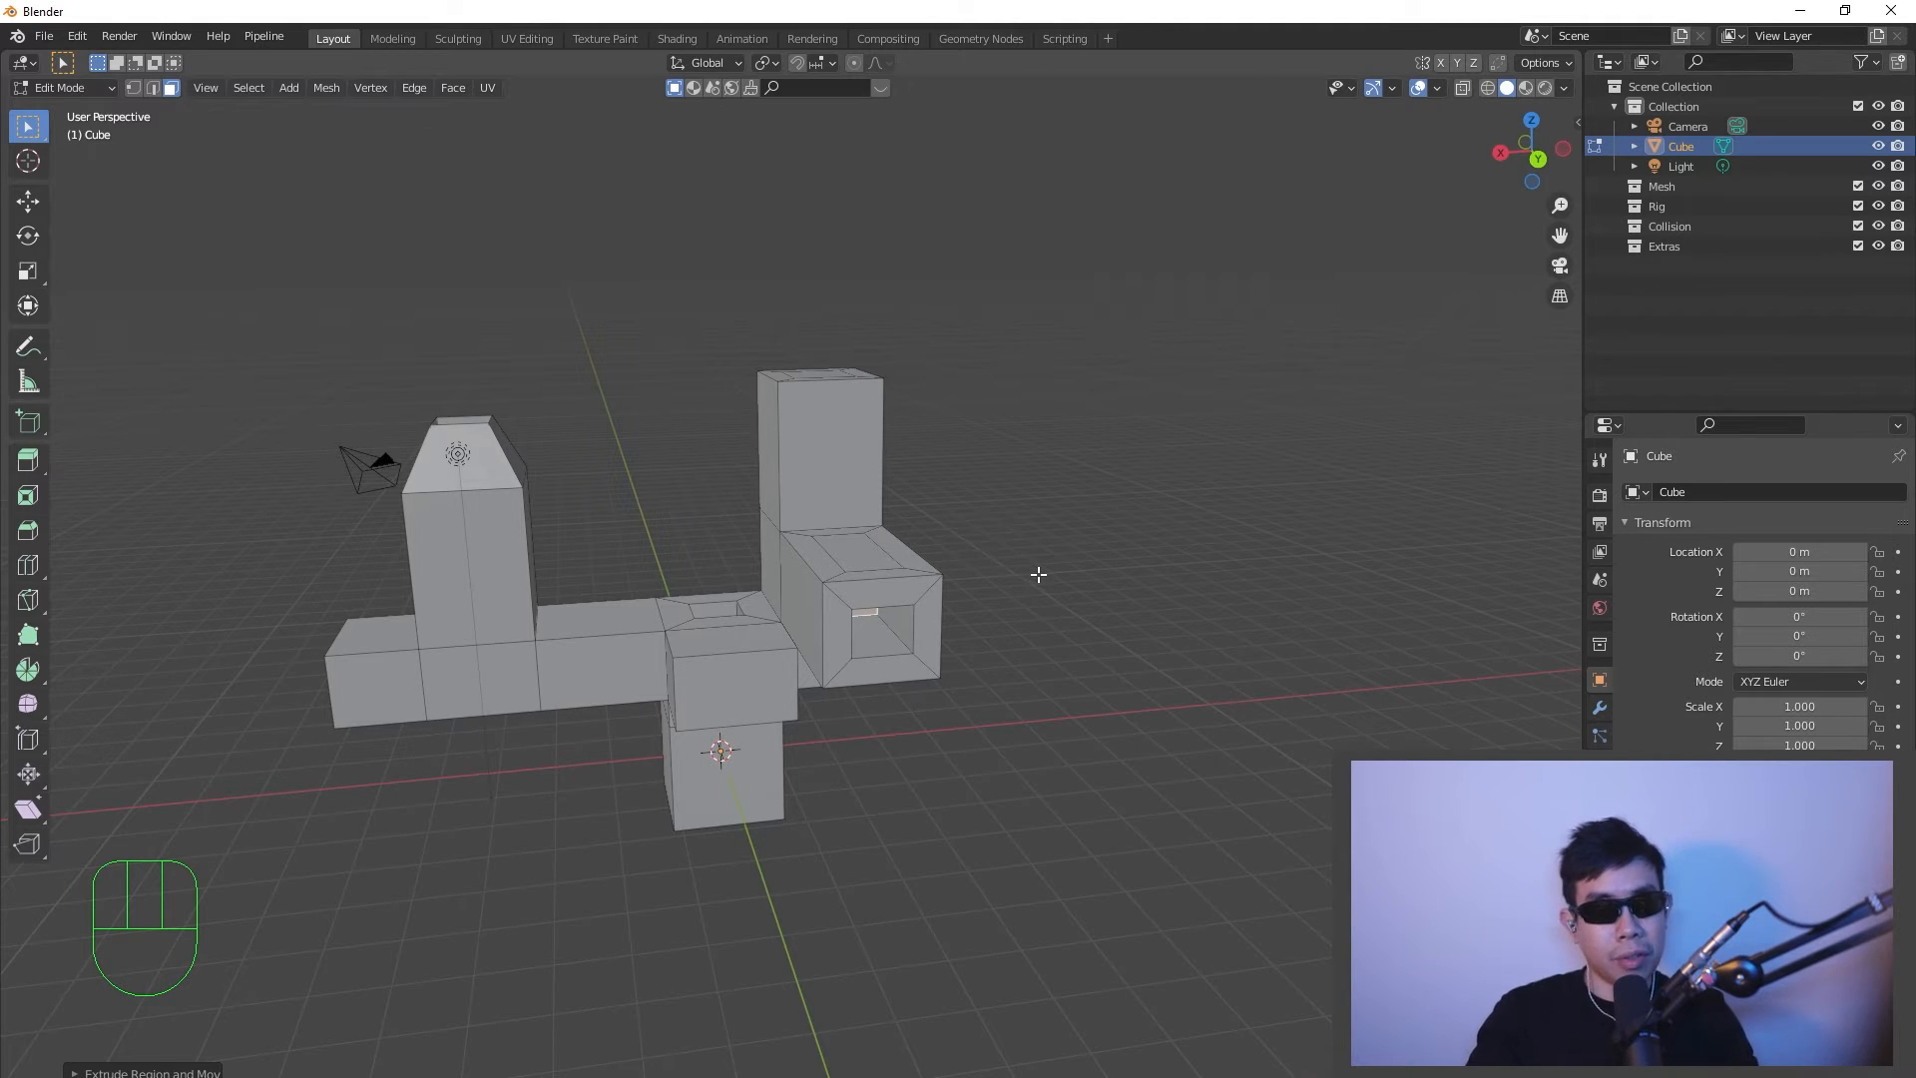
scroll(958, 688, "down", 1)
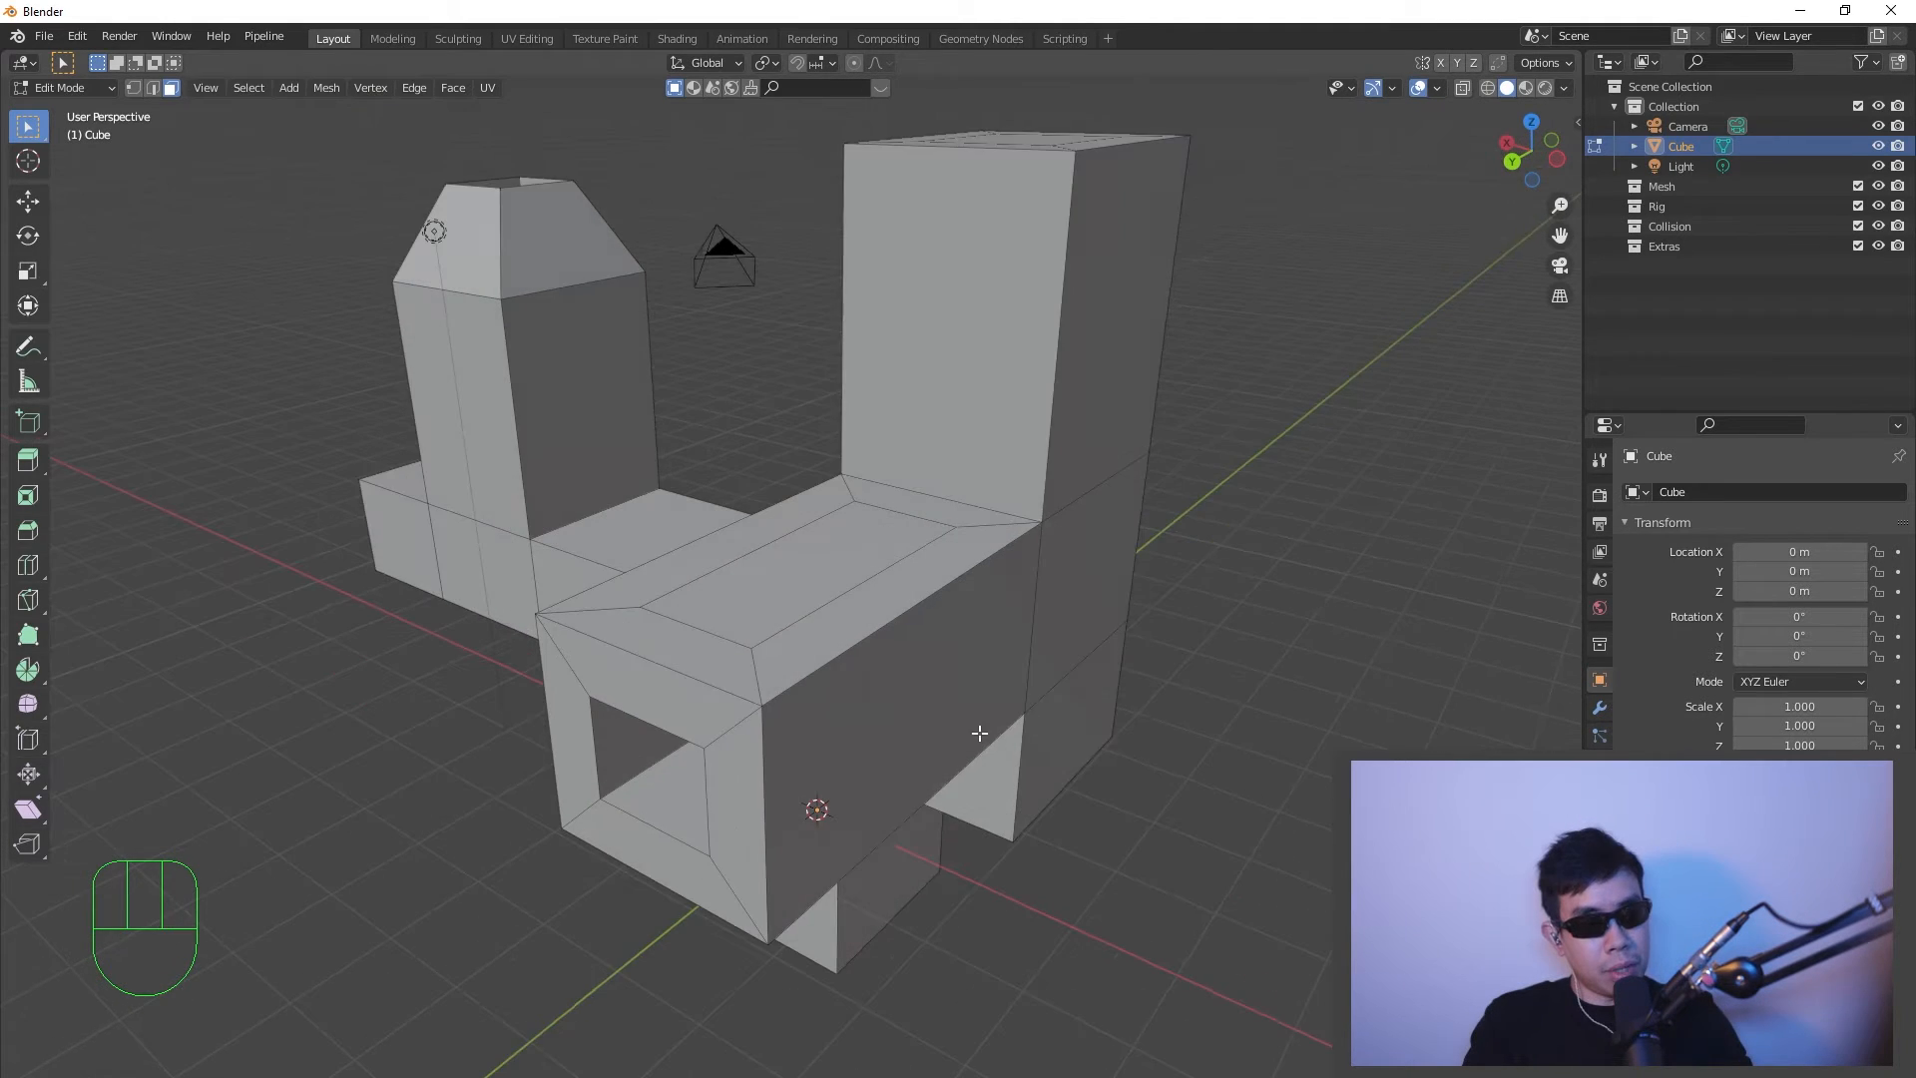
- Extrude the long outer side face of the hollowed arm outward into a wide block and inset the resulting face
middle_click_drag(979, 734, 997, 725)
left_click(997, 725)
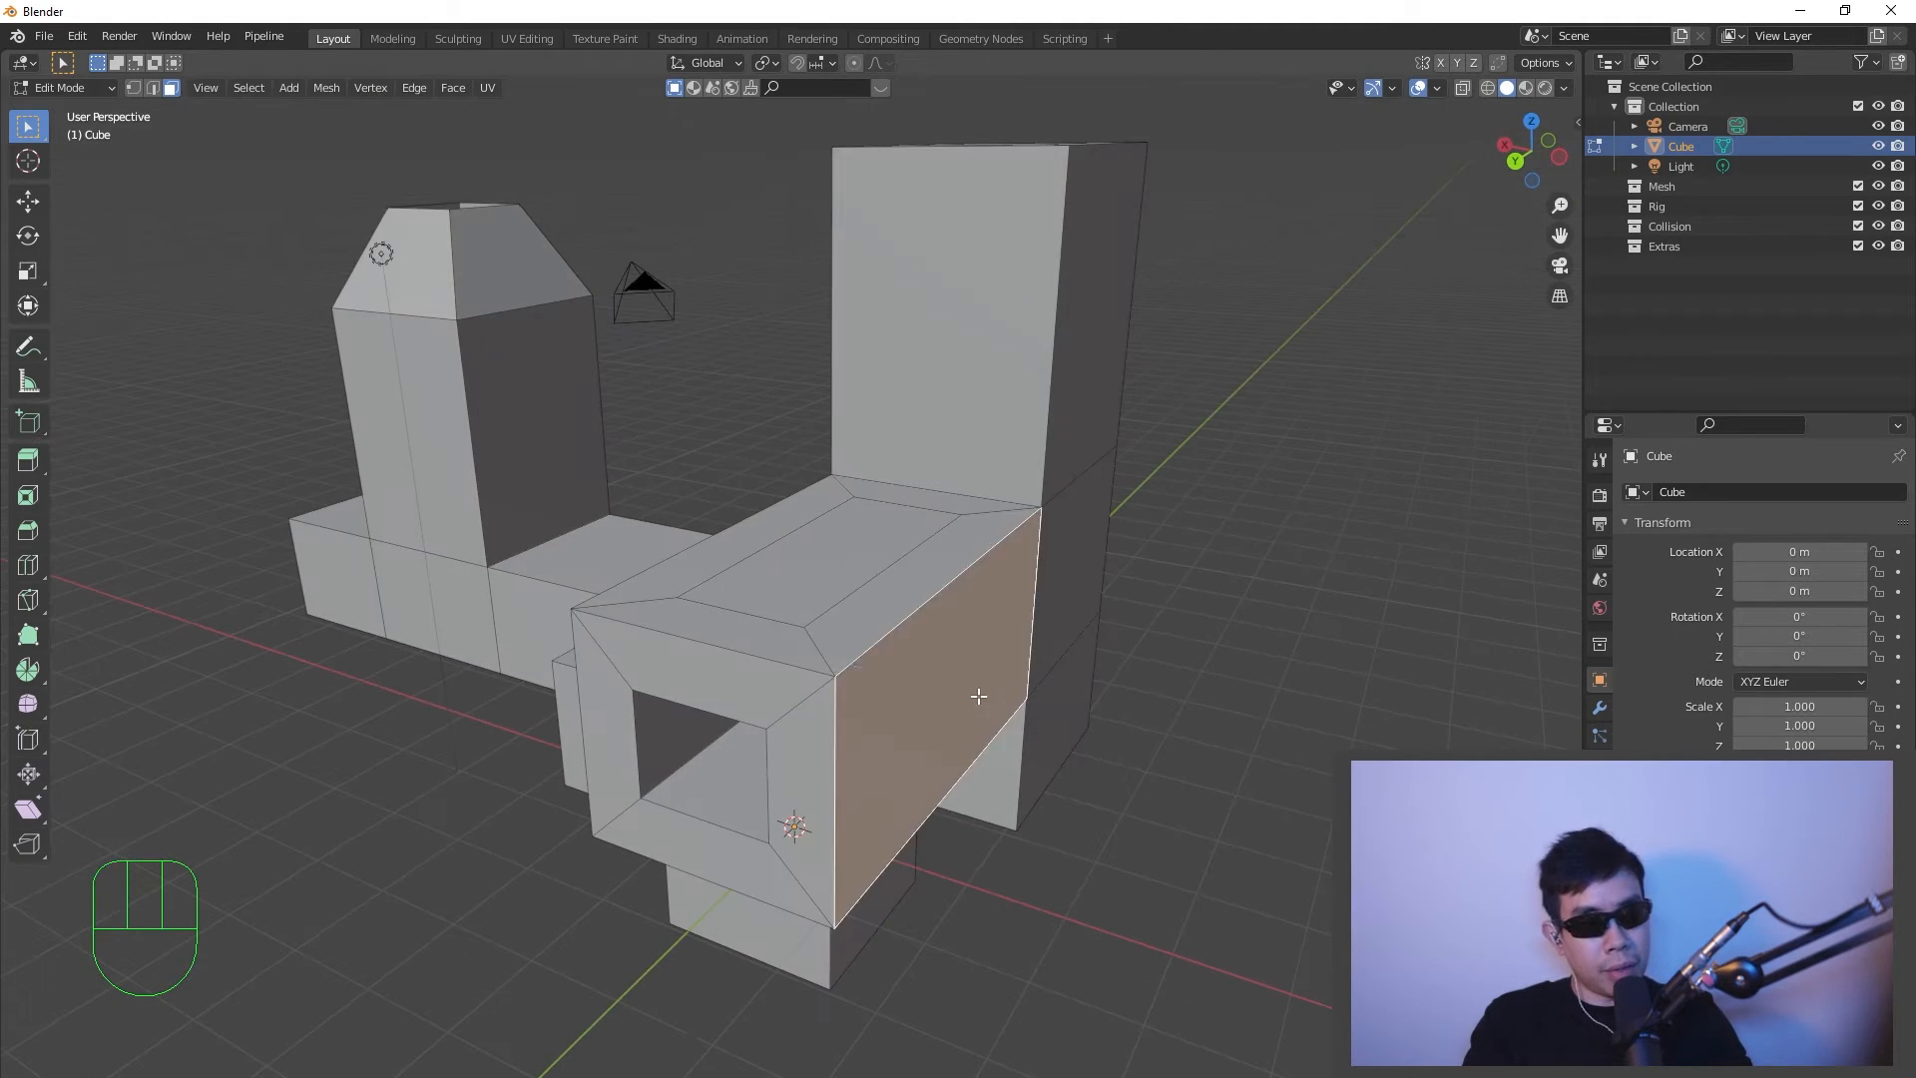
key("e")
left_click(1164, 778)
middle_click_drag(1165, 777, 1211, 726)
key("i")
left_click(1198, 725)
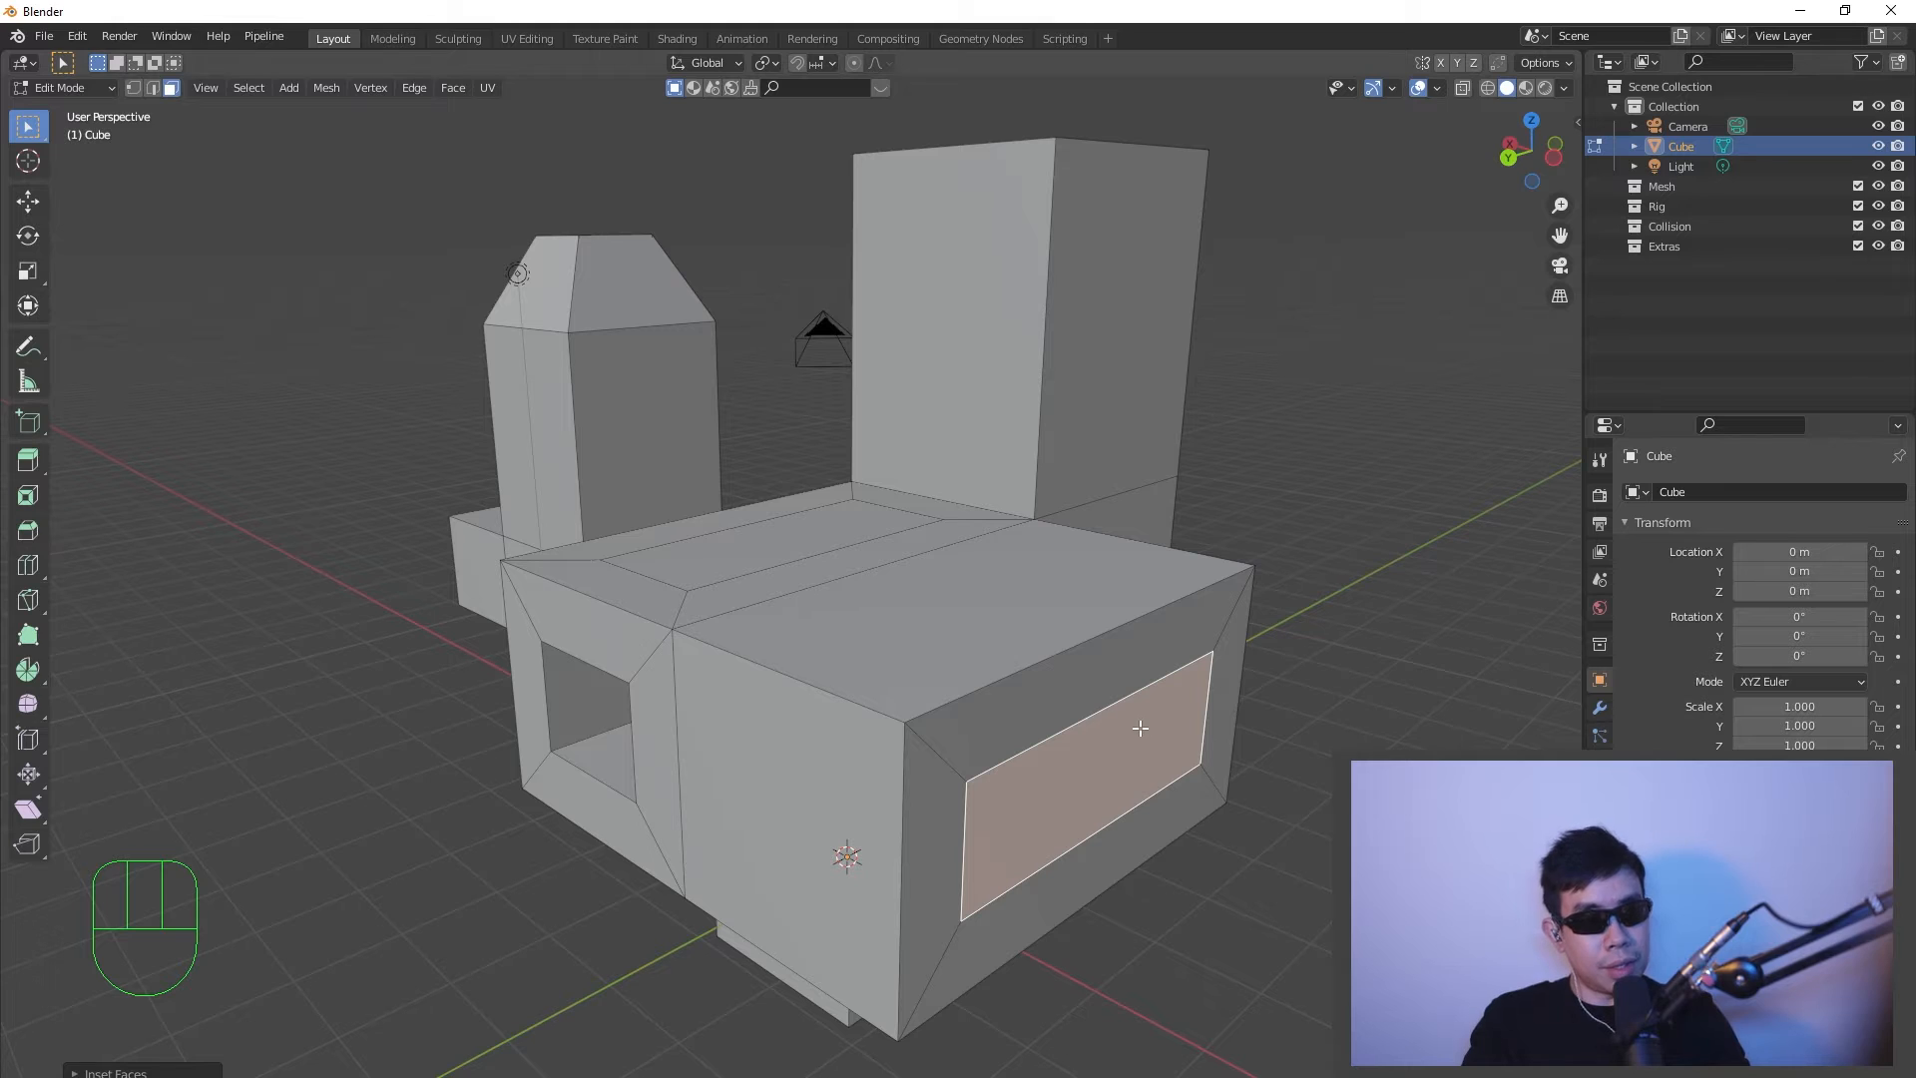
- Bevel the upper outer edge of the new side block into a single flat chamfer
key("2")
left_click(969, 688)
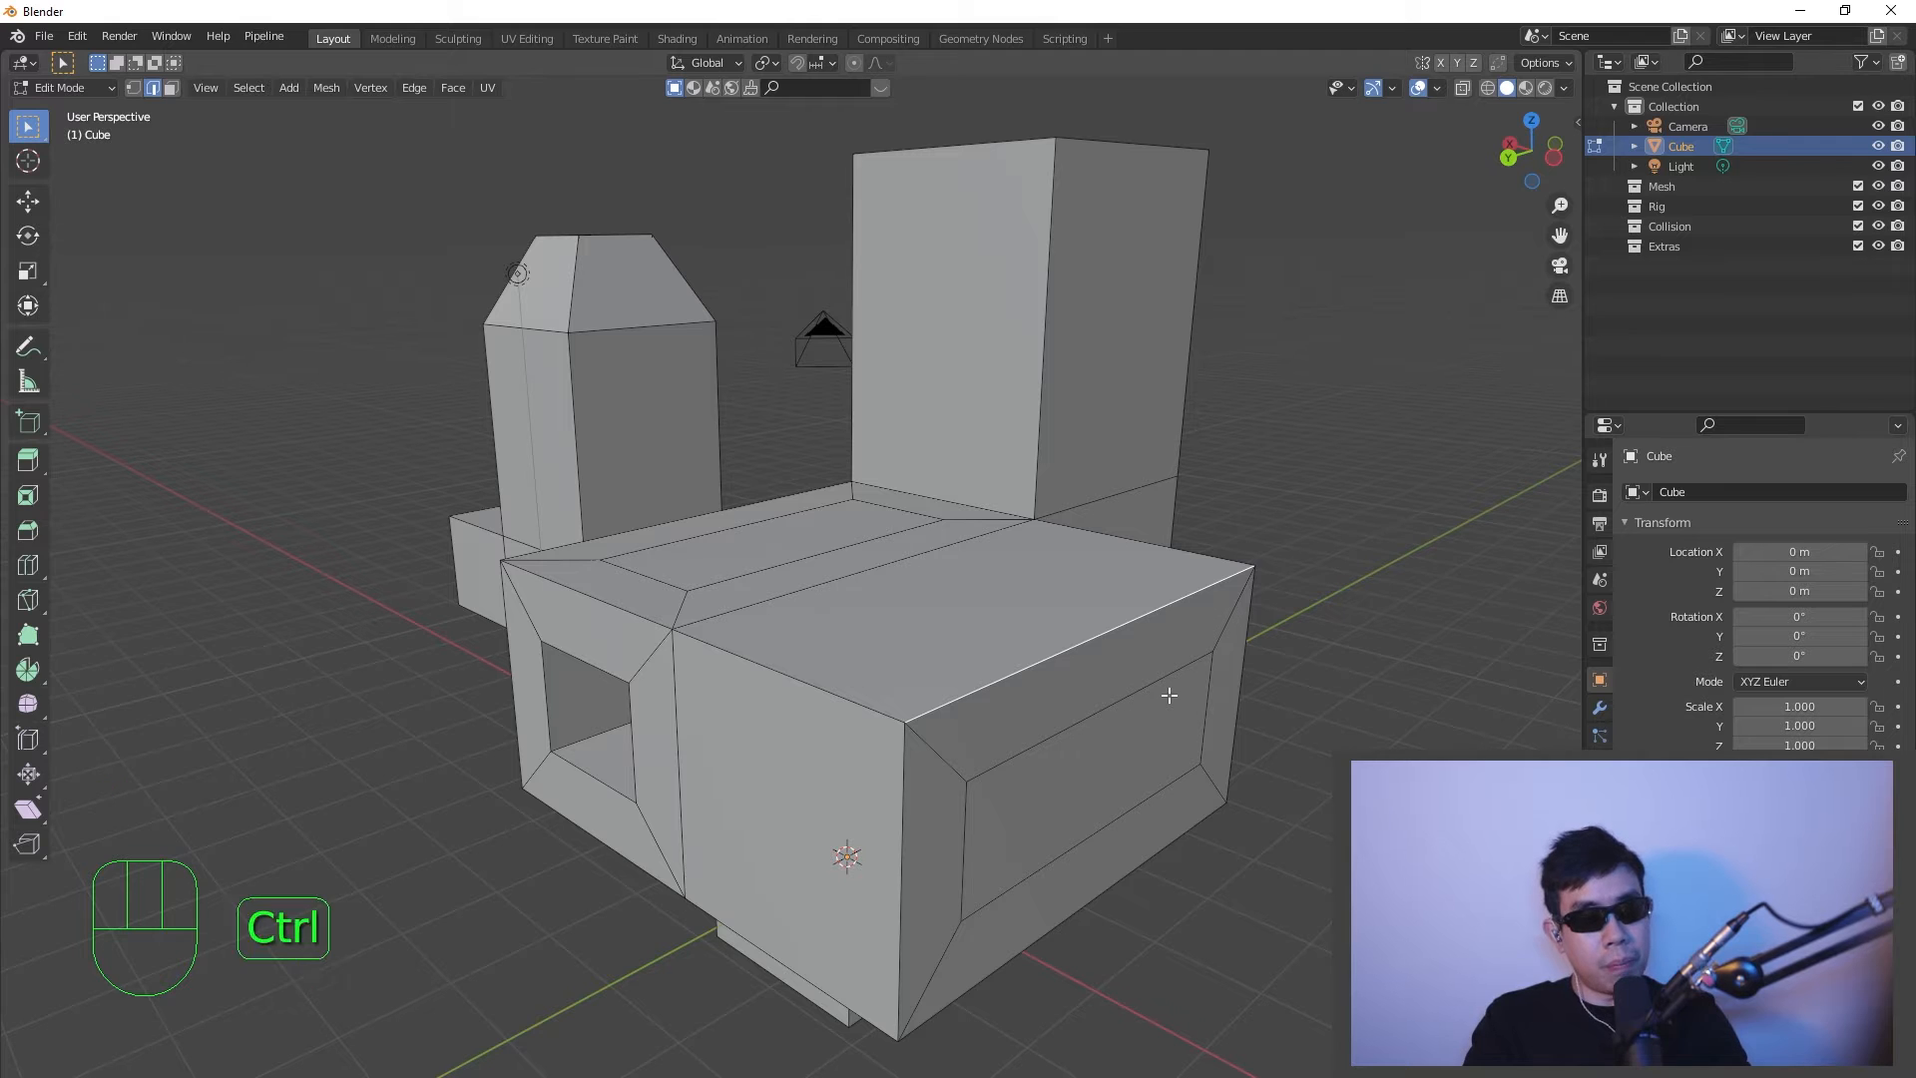
key("ctrl+b")
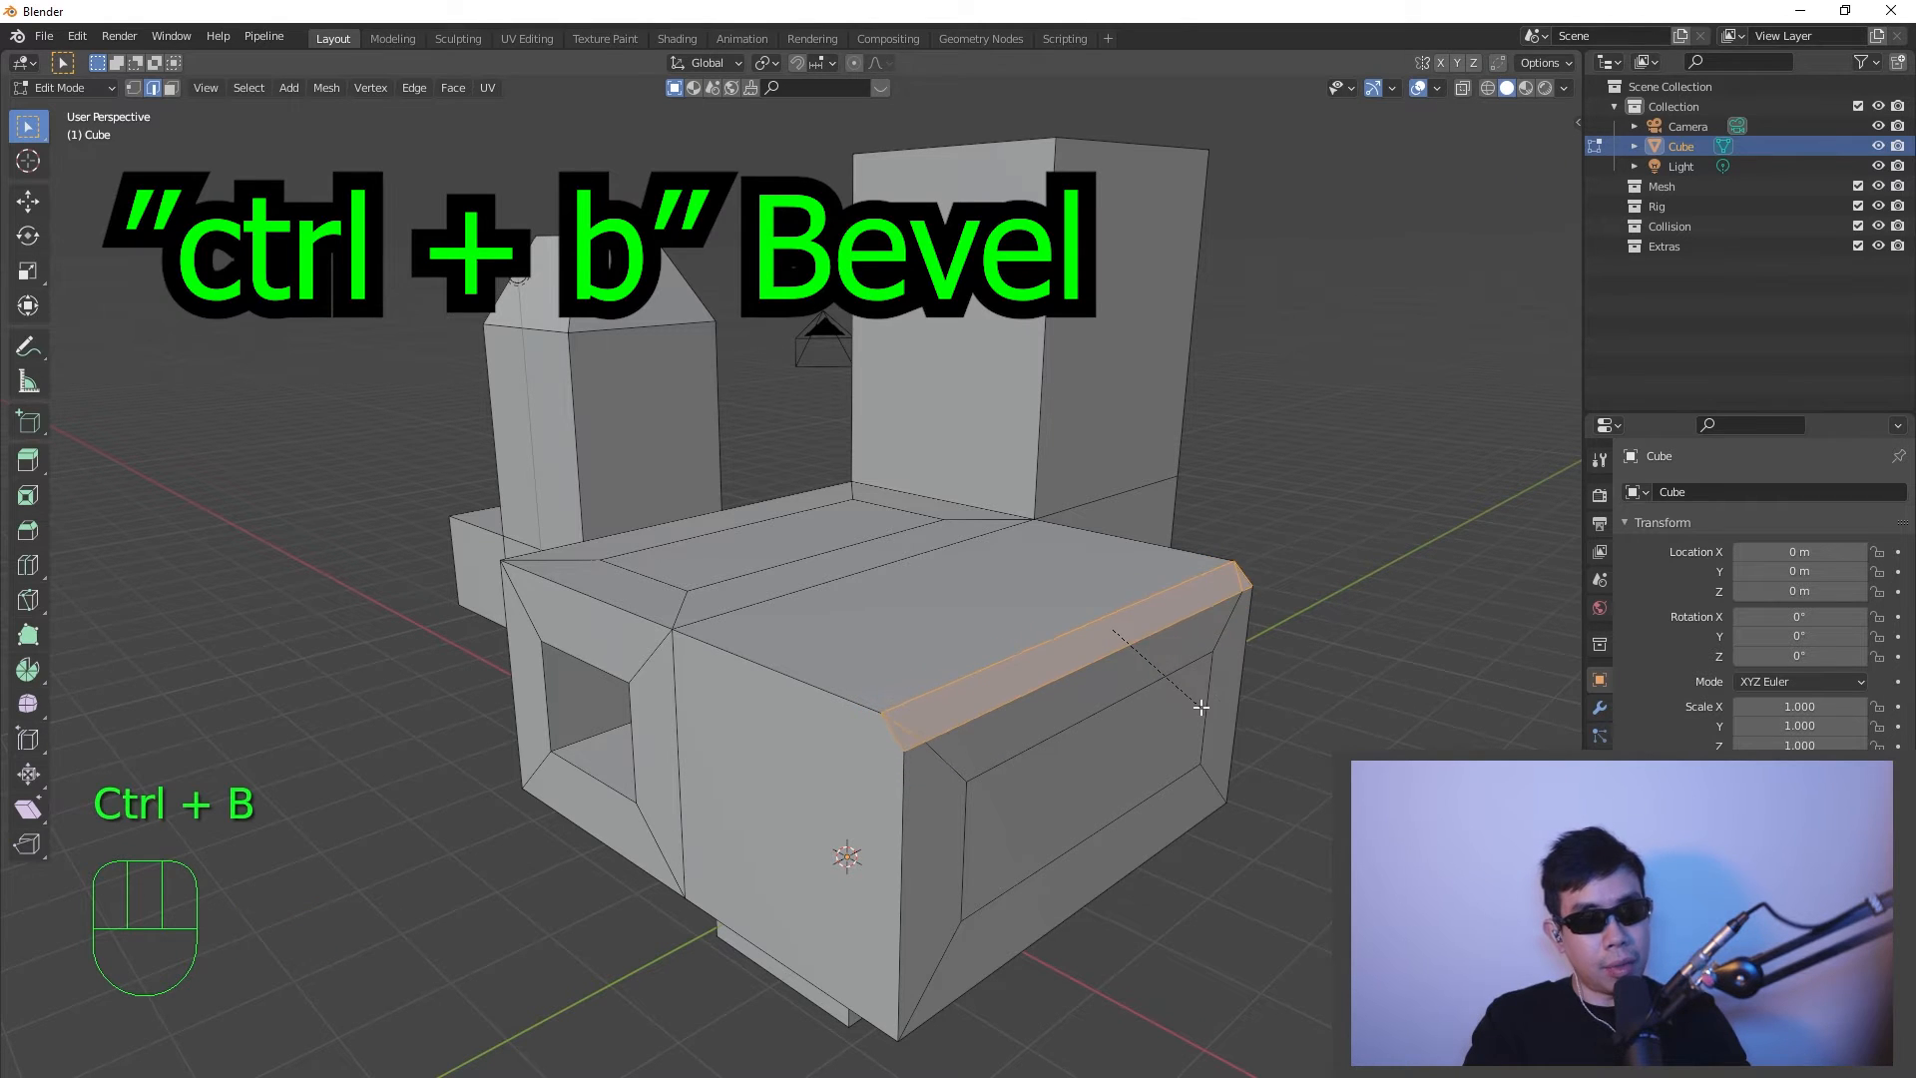
left_click(1212, 737)
middle_click_drag(1211, 737, 1139, 780)
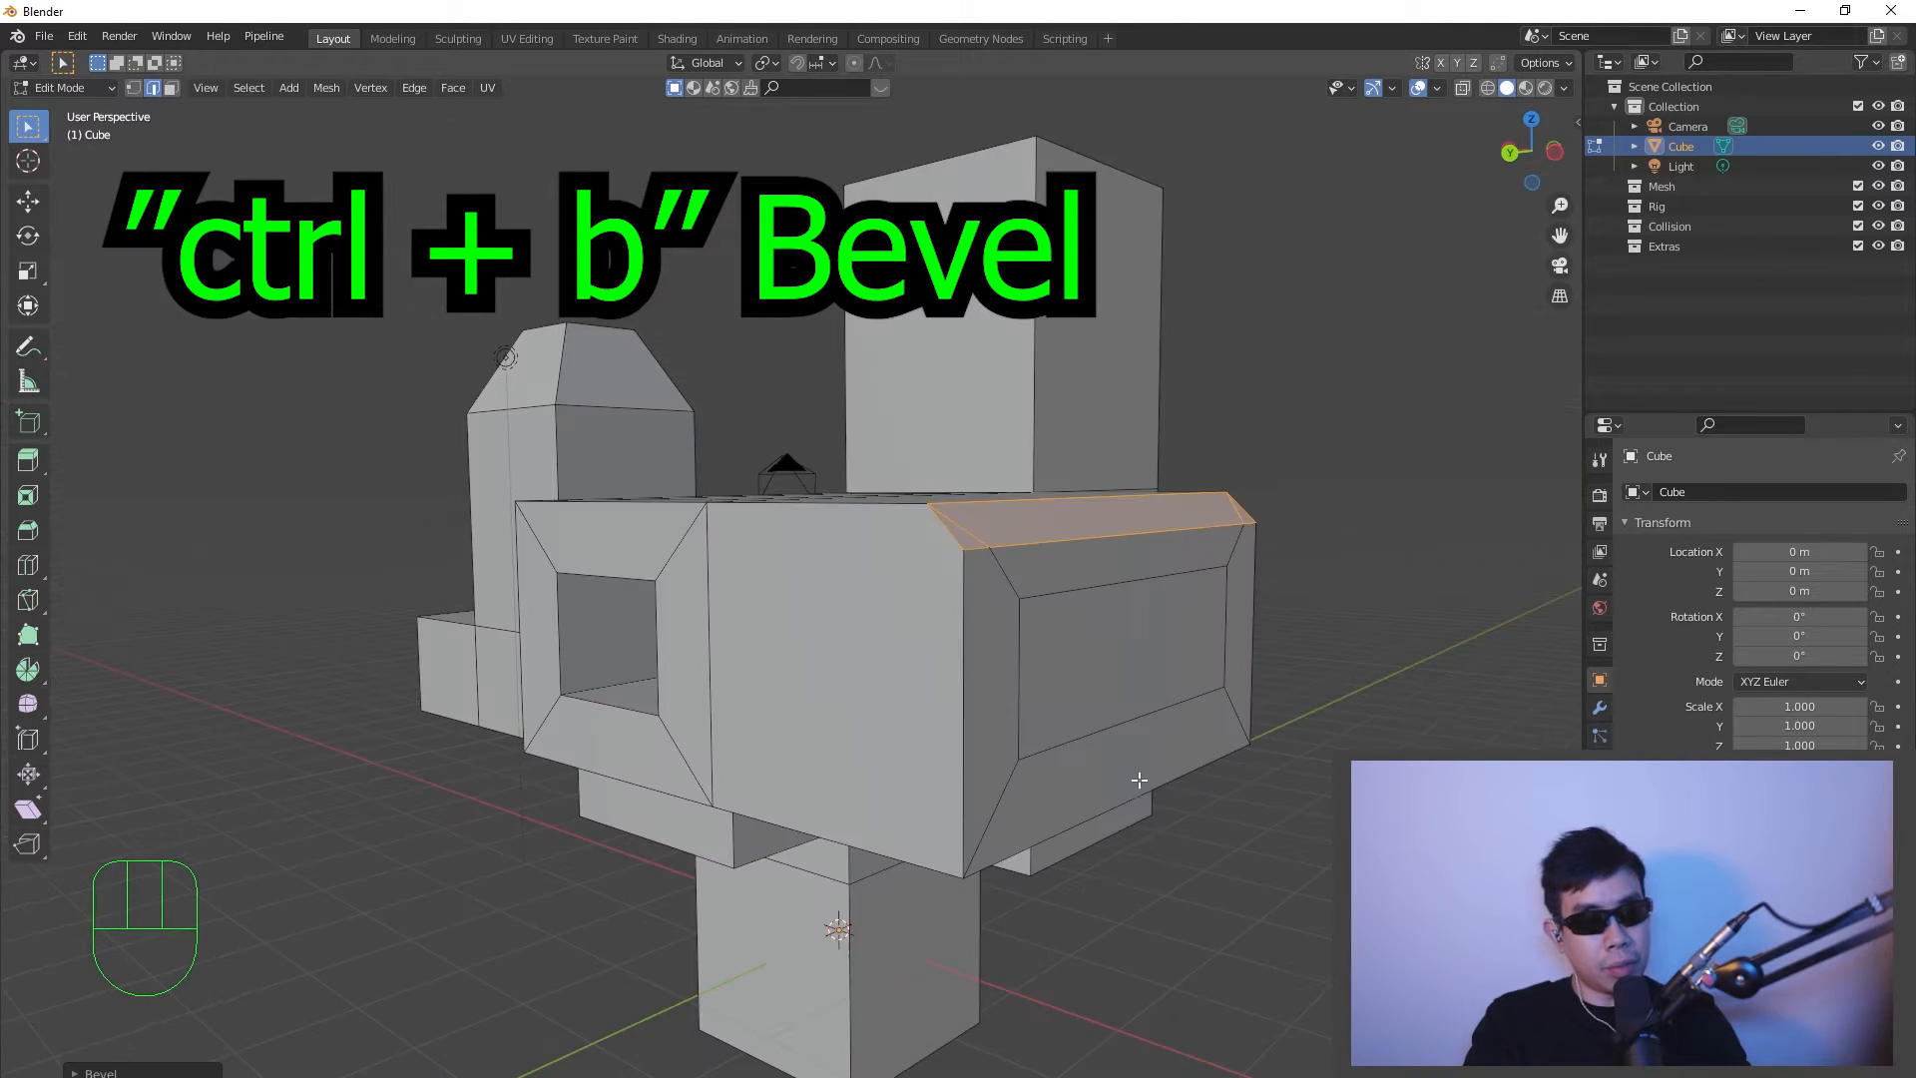
middle_click_drag(1061, 716, 1106, 777)
- Select the whole outer edge loop around the second tower's top and bevel it
middle_click_drag(1057, 530, 979, 698, "shift")
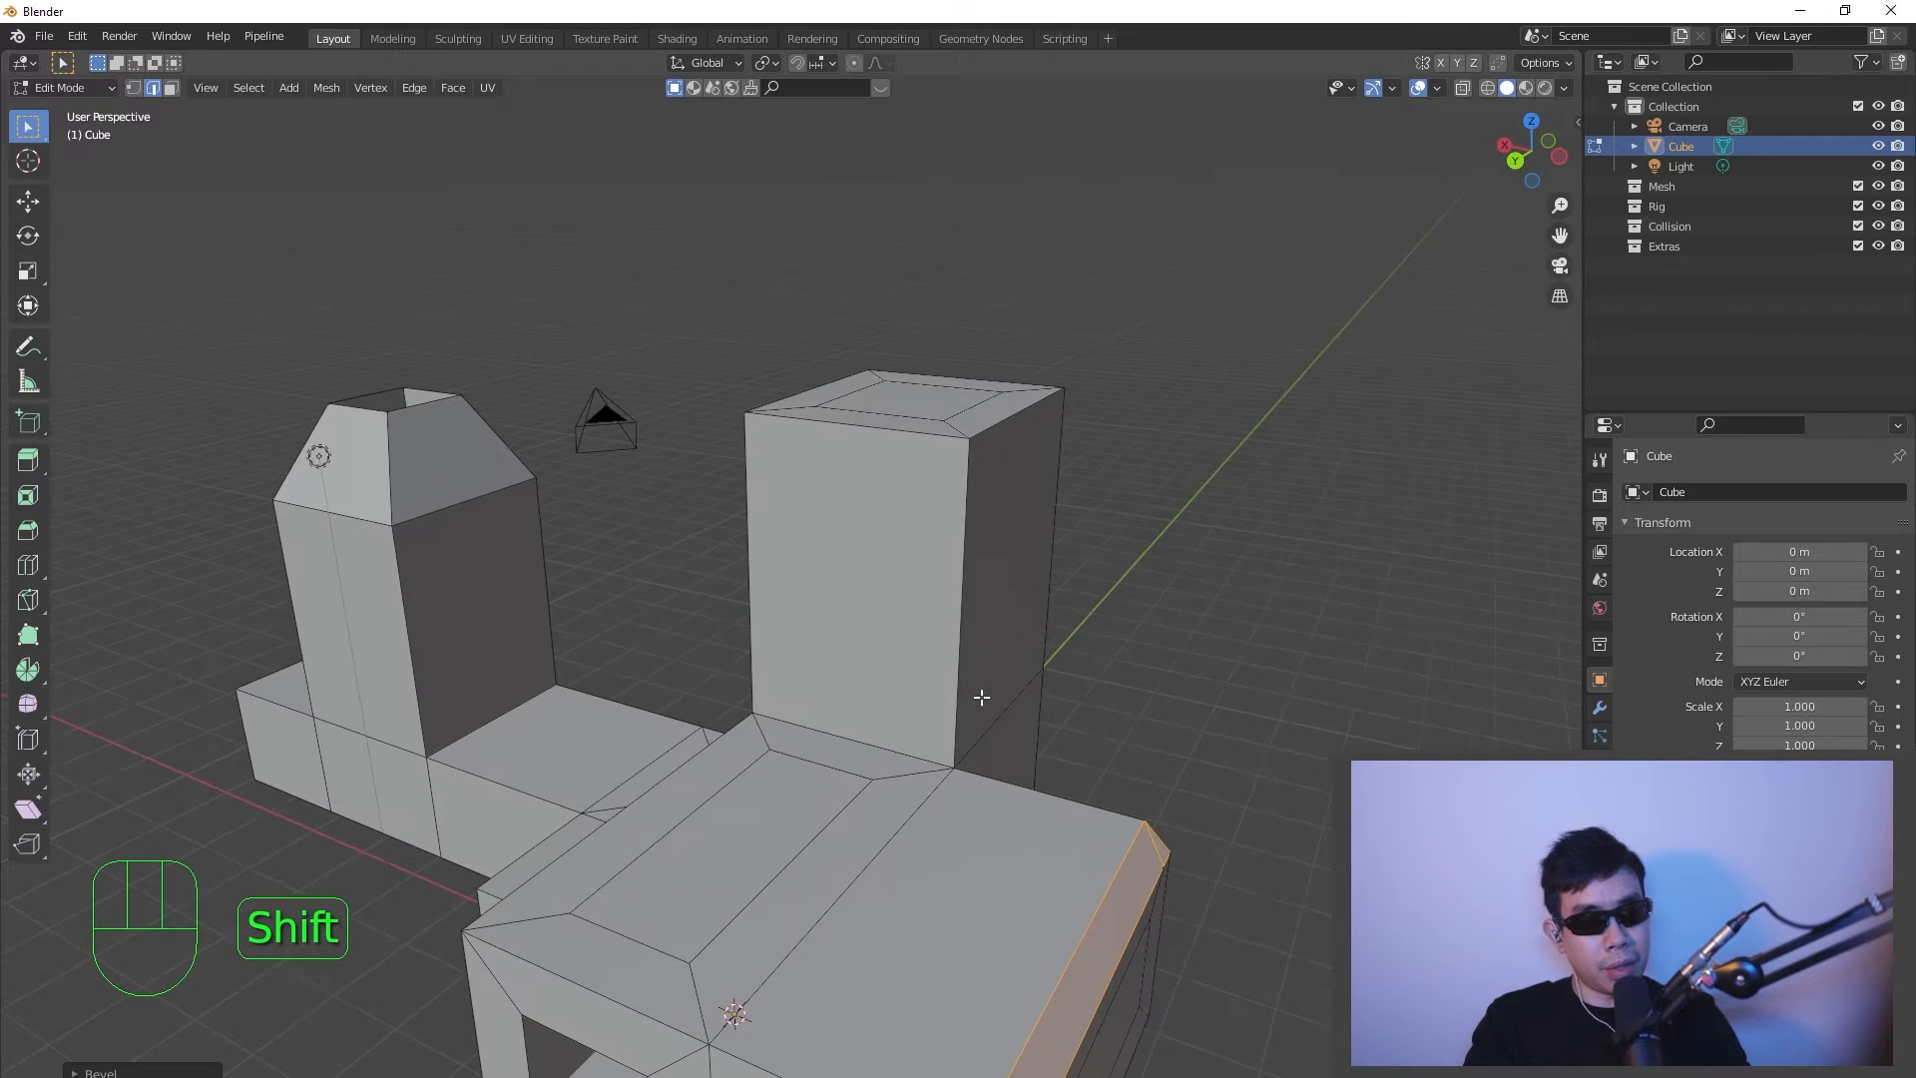
middle_click_drag(1093, 504, 1006, 571)
scroll(1006, 572, "up", 2)
middle_click_drag(1099, 432, 854, 584, "shift")
middle_click_drag(853, 584, 917, 556)
scroll(798, 588, "up", 1)
left_click(796, 587)
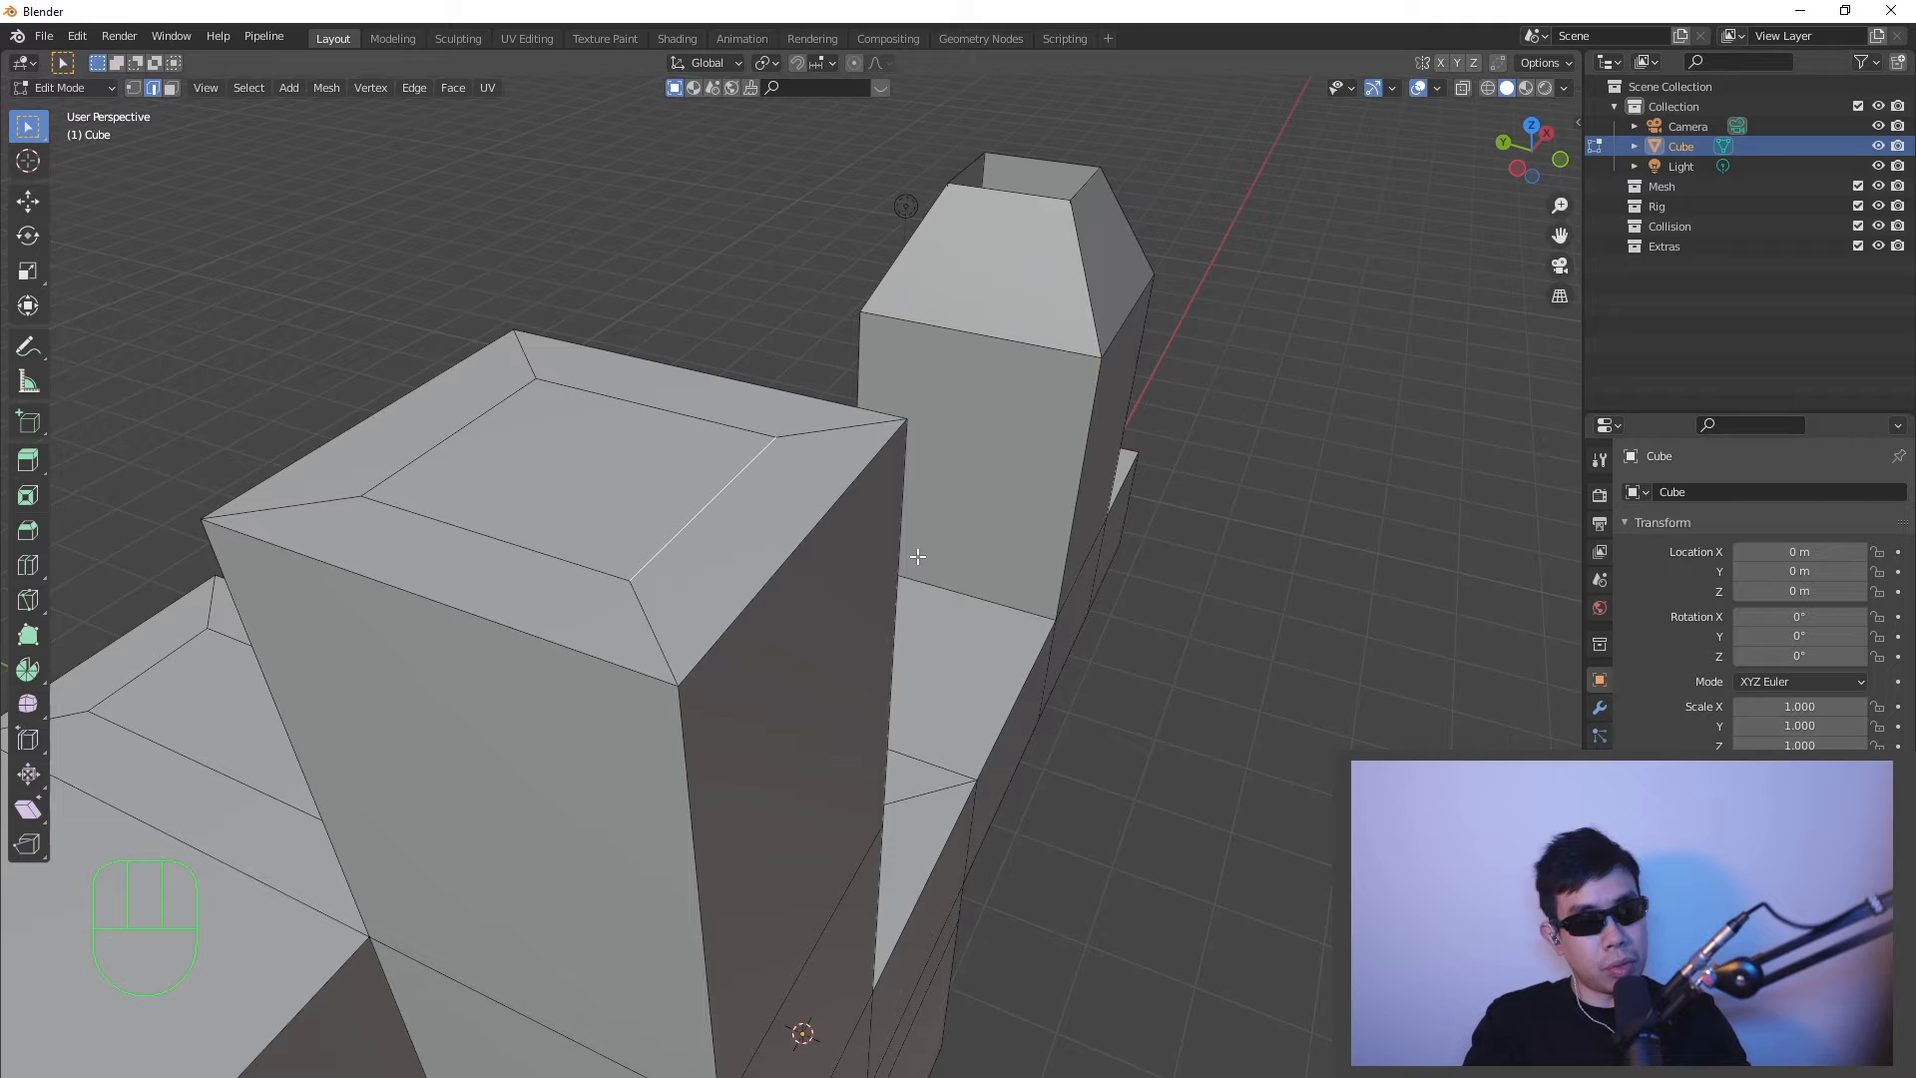
left_click(823, 518)
middle_click_drag(824, 518, 1035, 694, "shift")
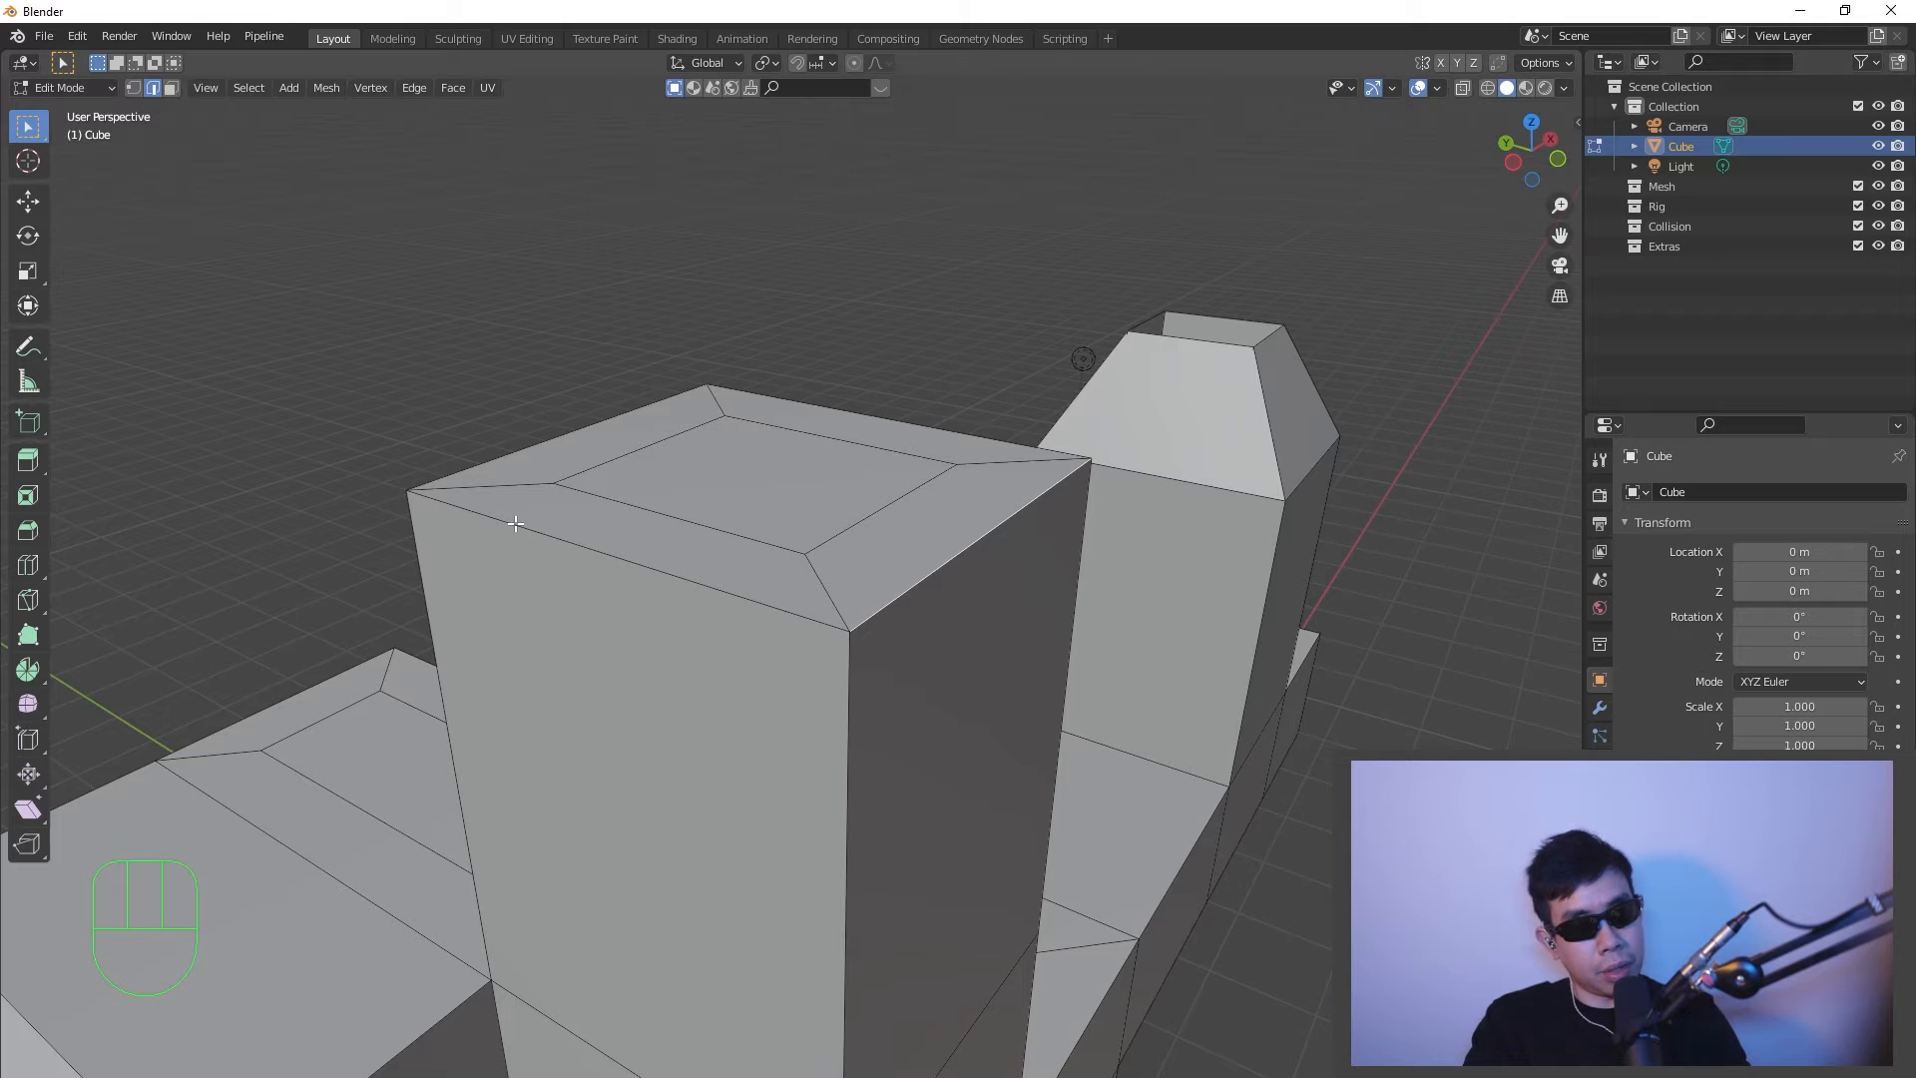
key("alt")
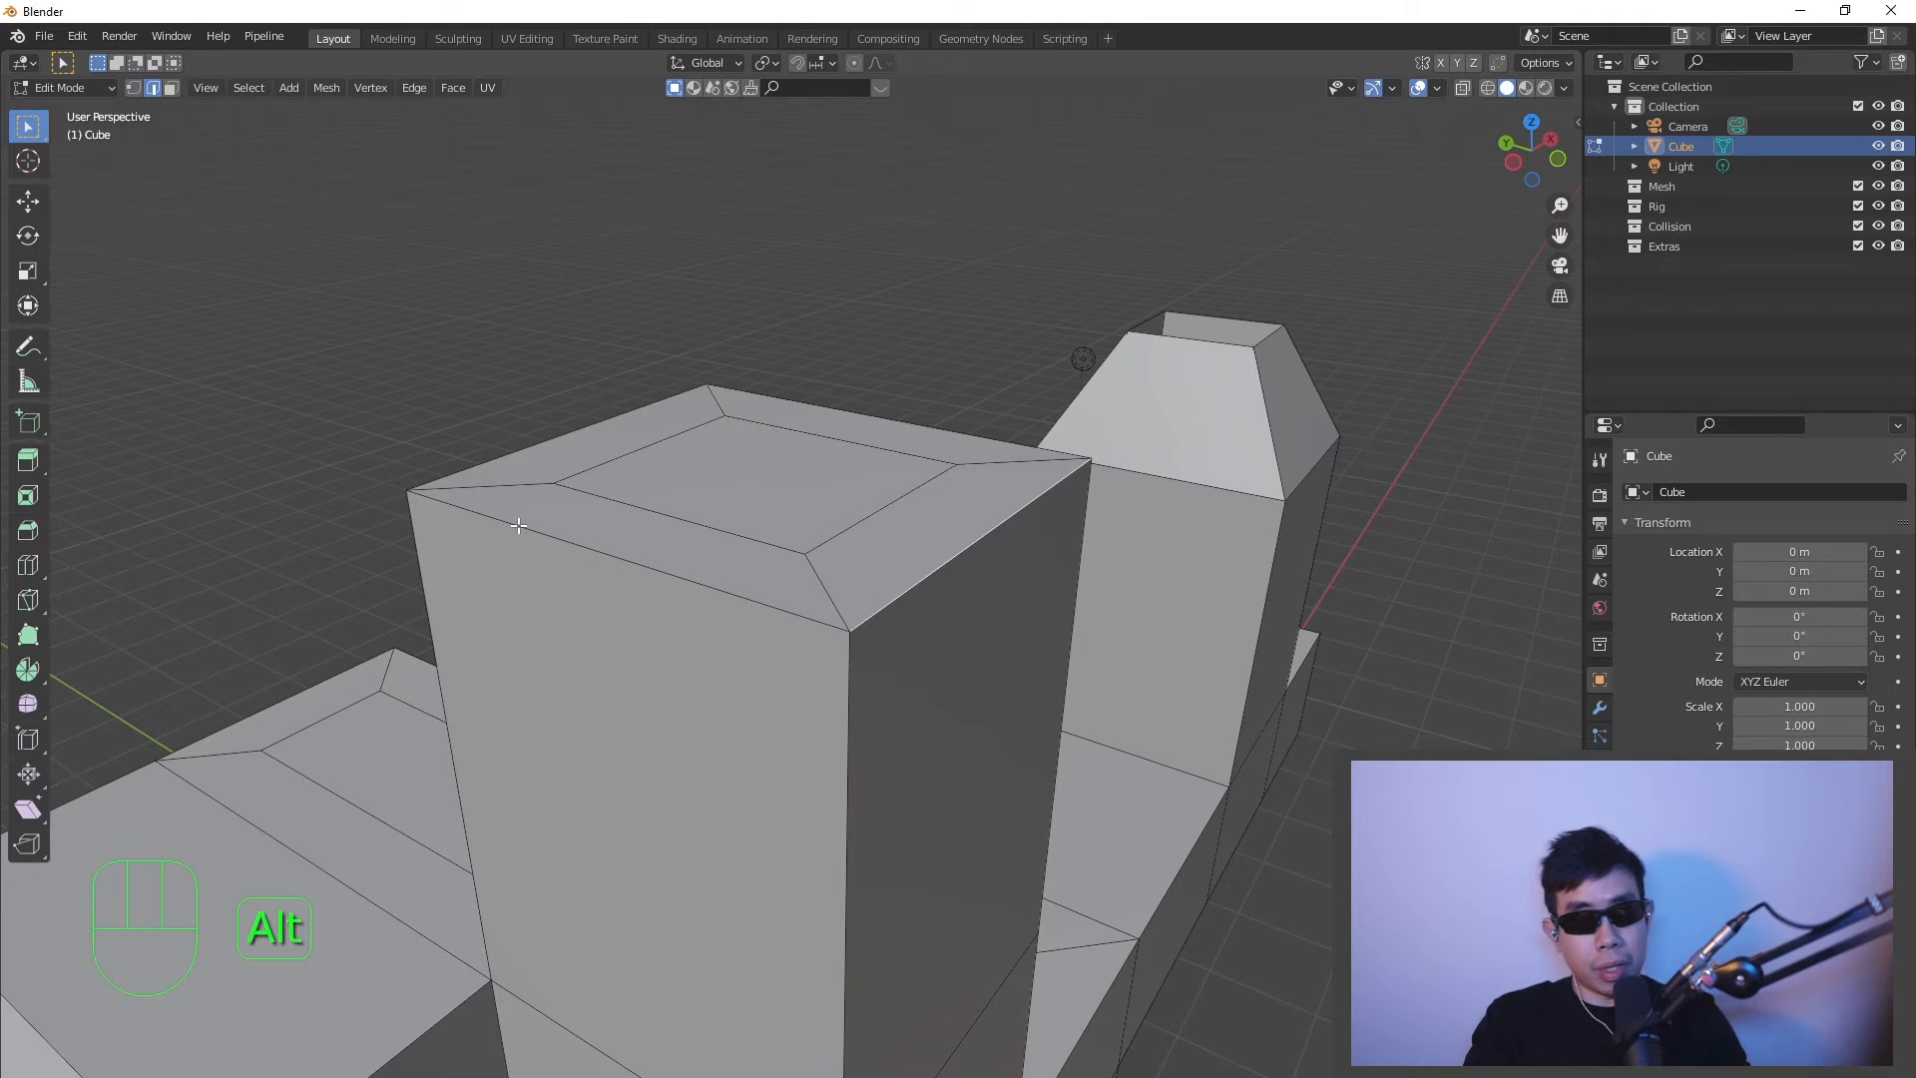
left_click(518, 526, "alt")
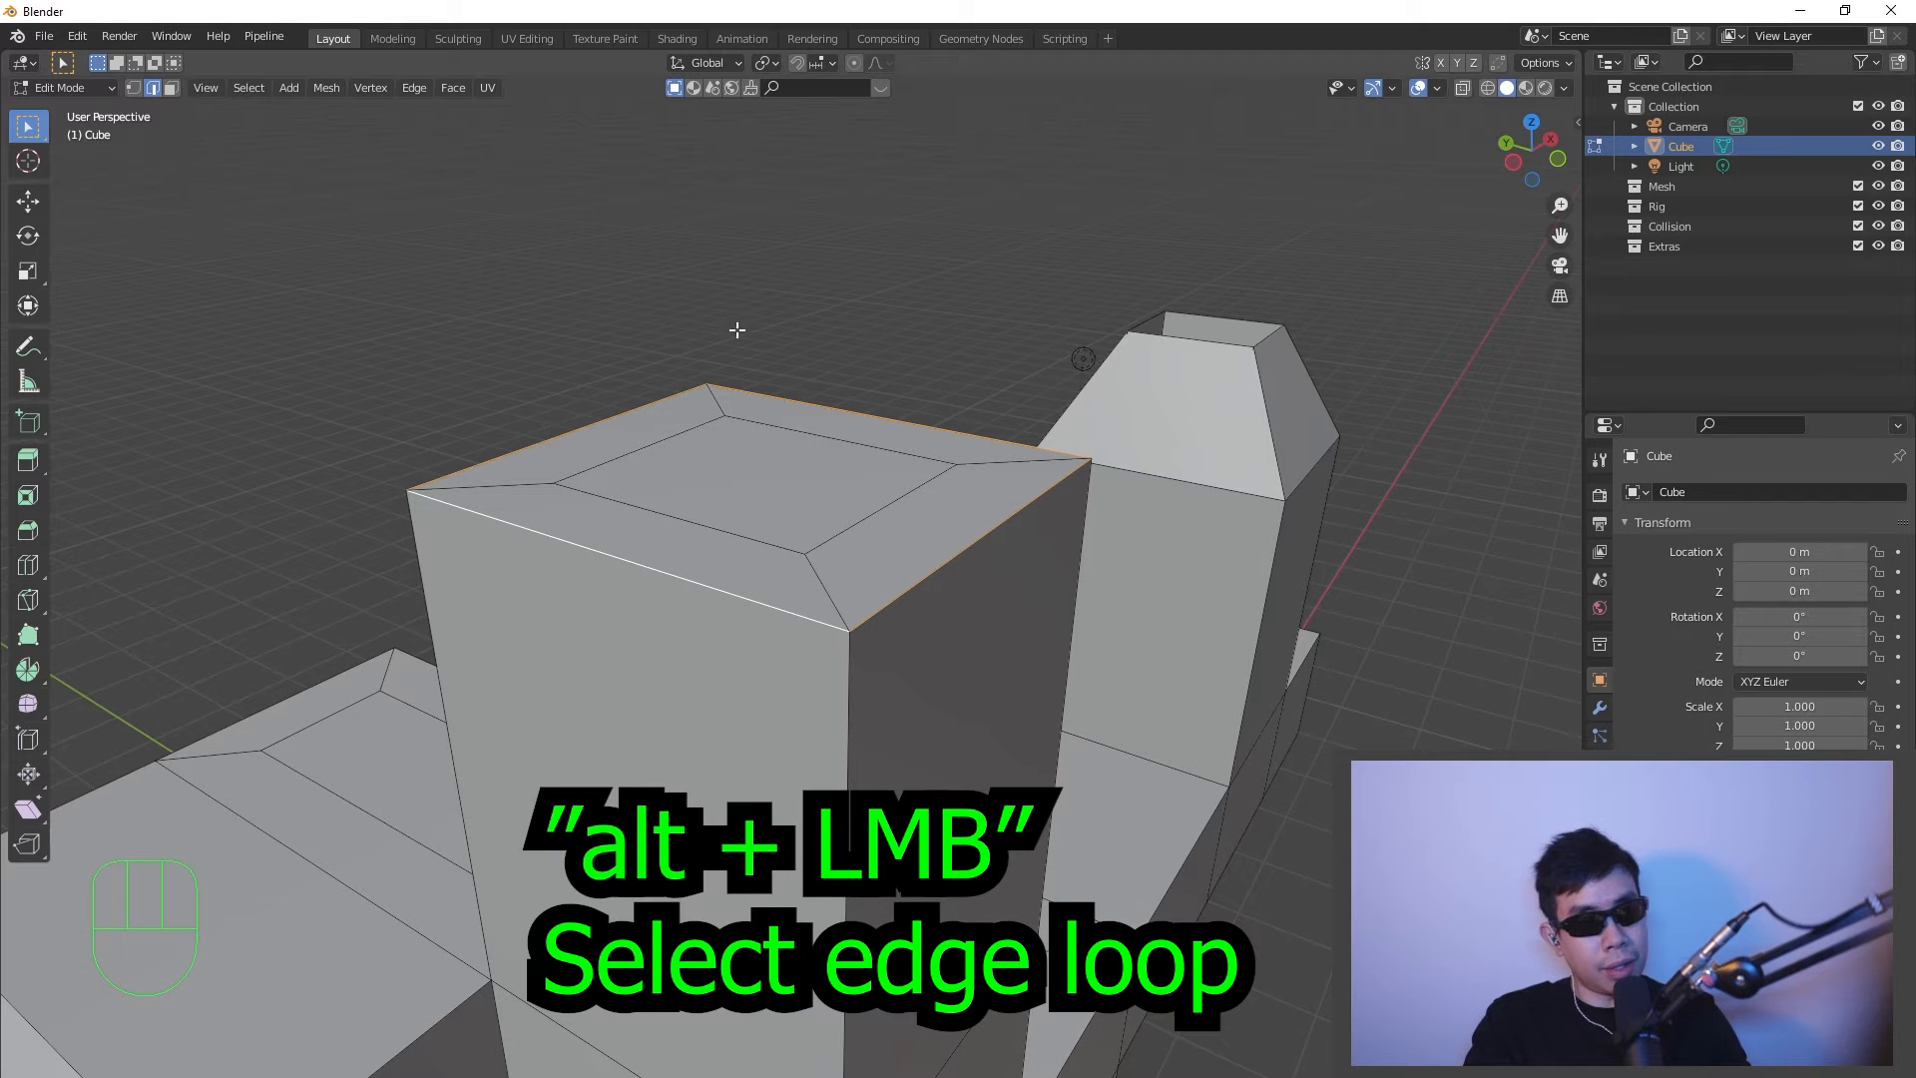
middle_click_drag(763, 642, 829, 673)
scroll(829, 673, "up", 2)
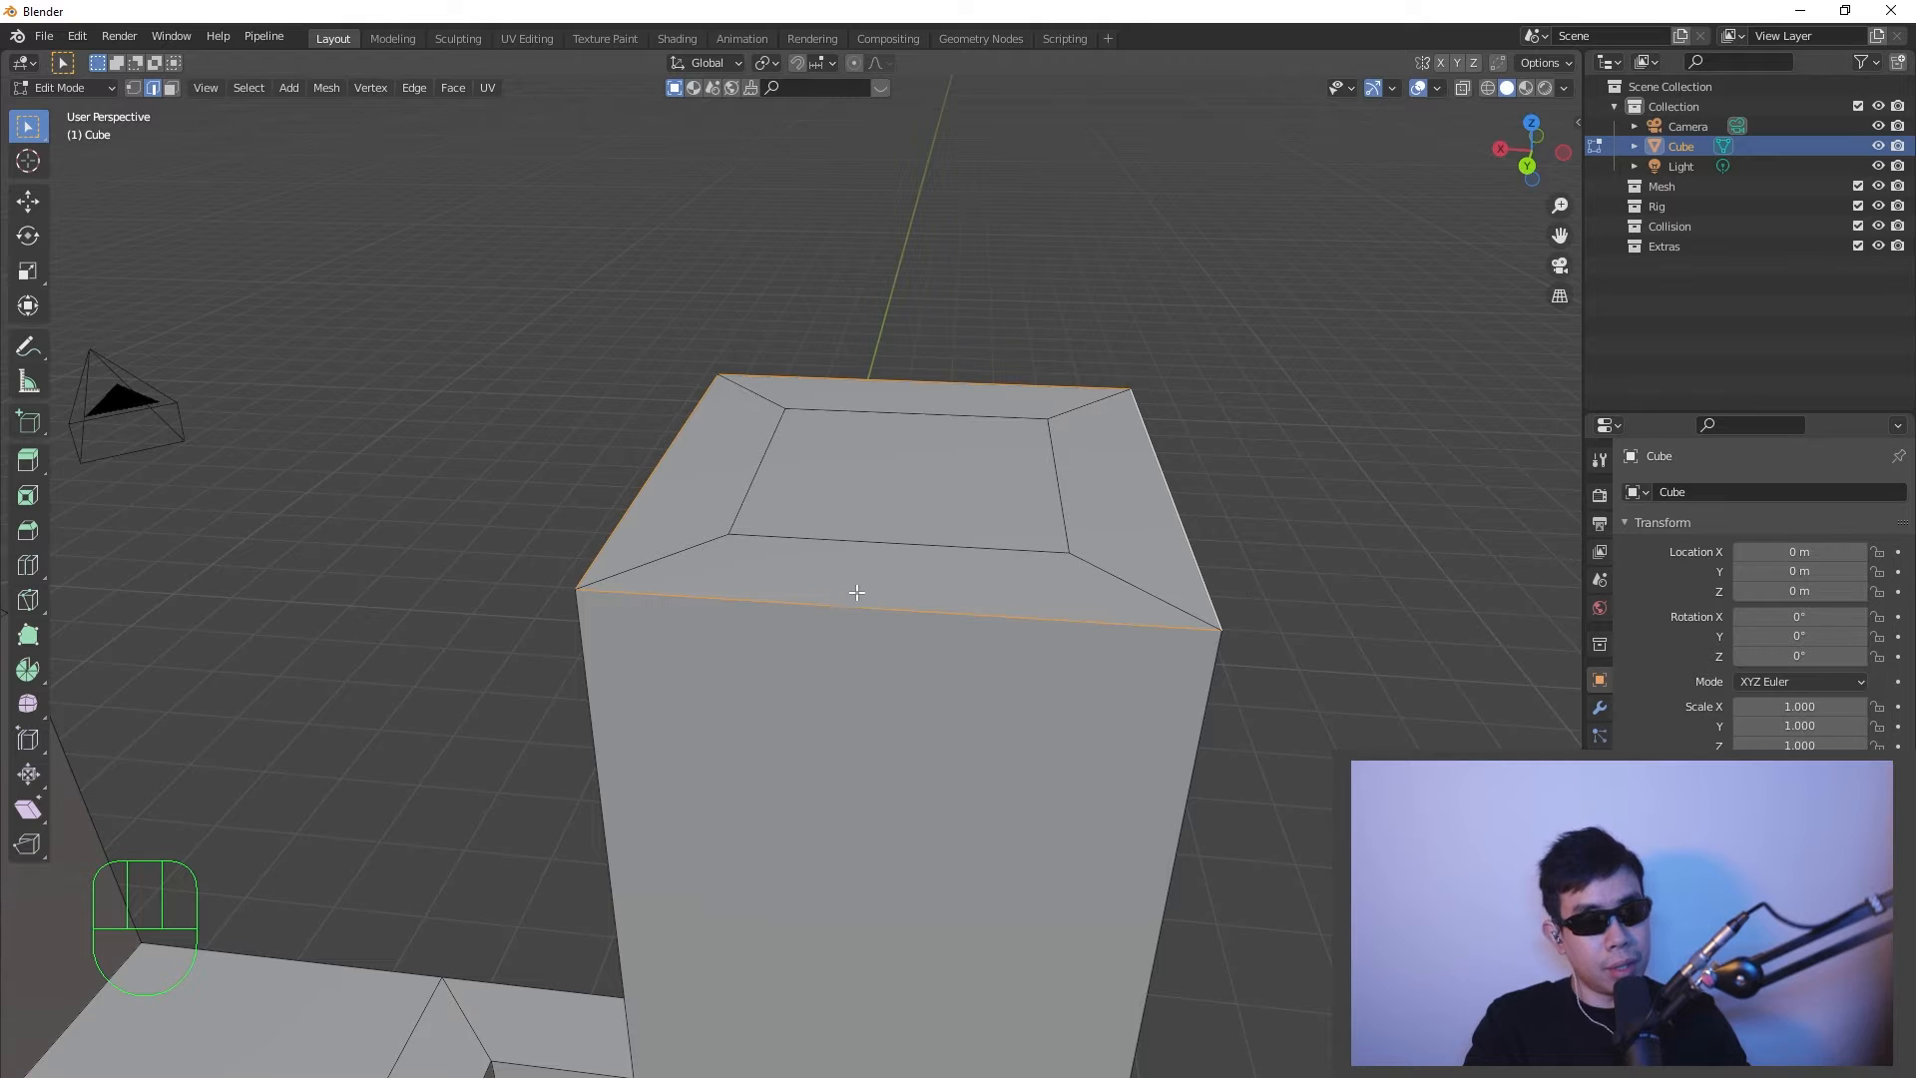
middle_click_drag(856, 592, 888, 572)
key("ctrl+b")
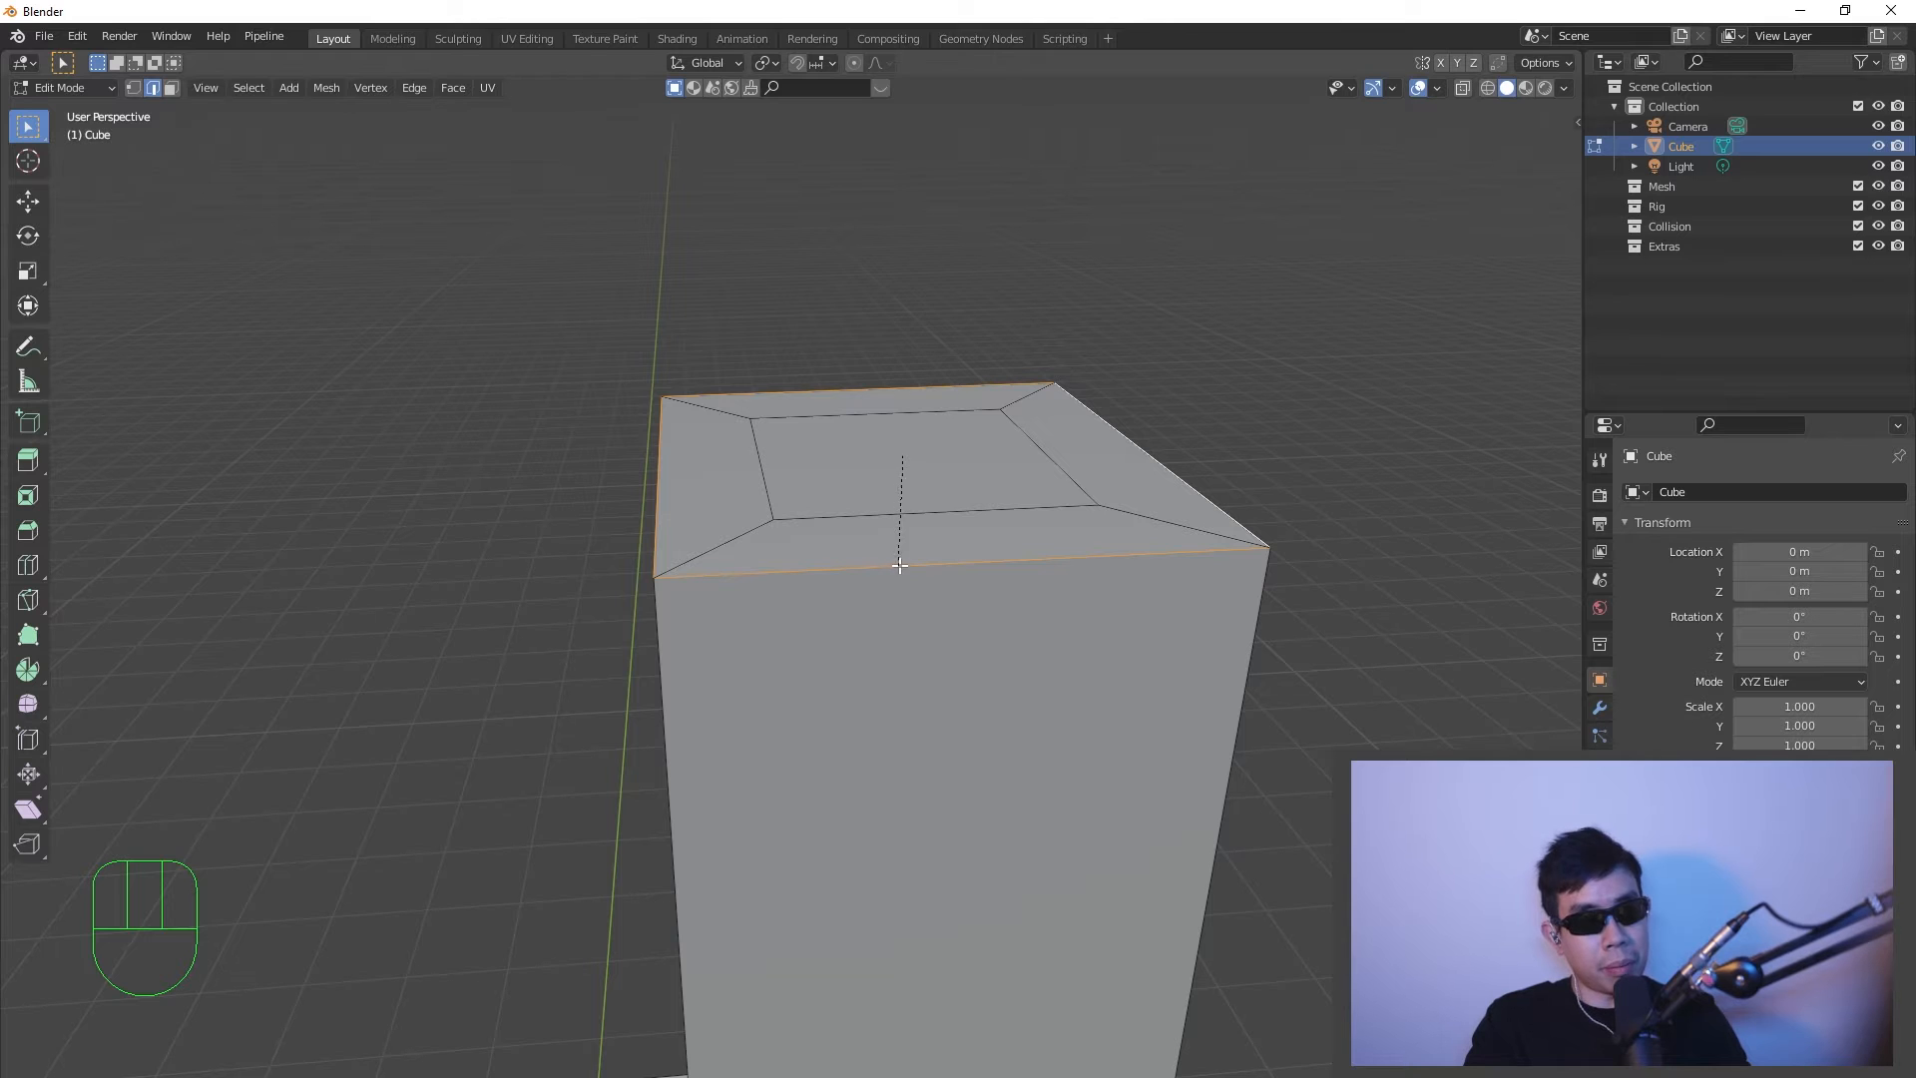
left_click(1047, 453)
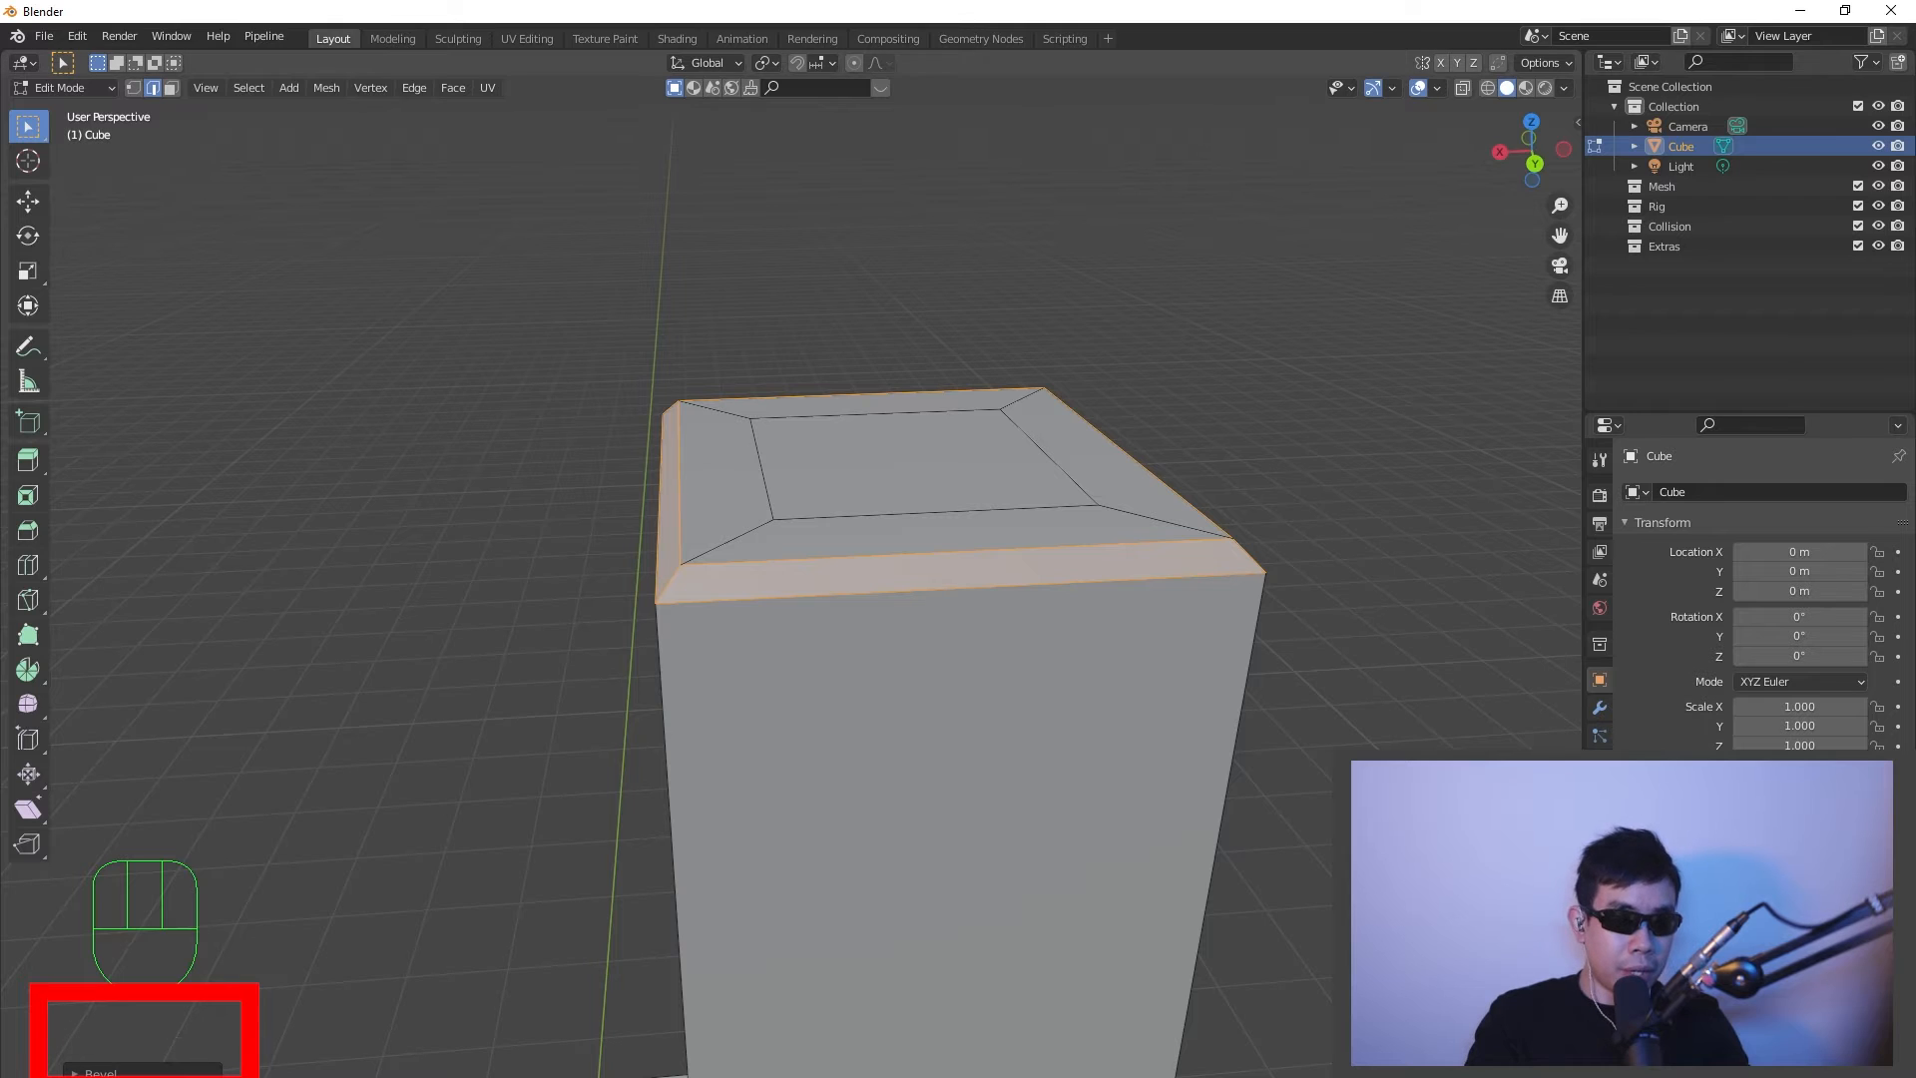
- Set the tower-top bevel to a width of 0.128 m with 11 segments for a rounded rim
left_click(100, 1073)
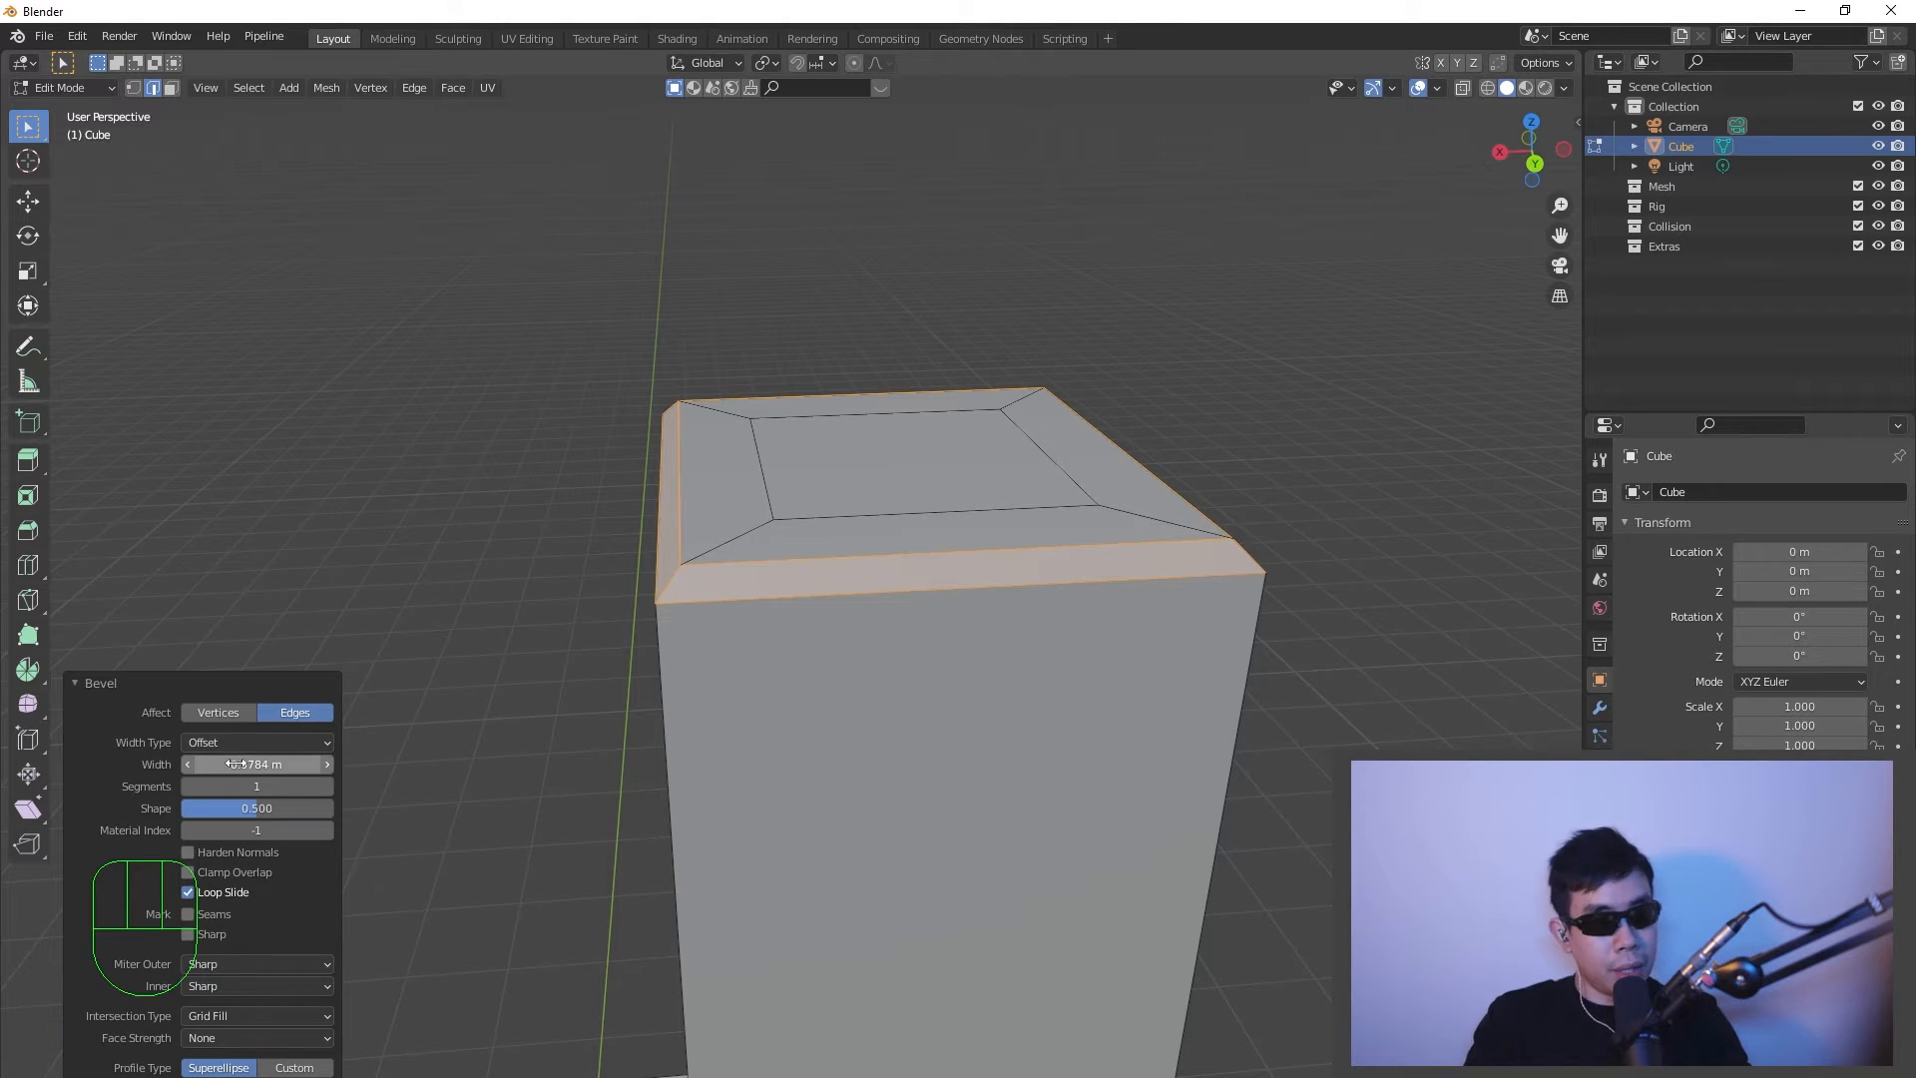
left_click_drag(250, 769, 334, 787)
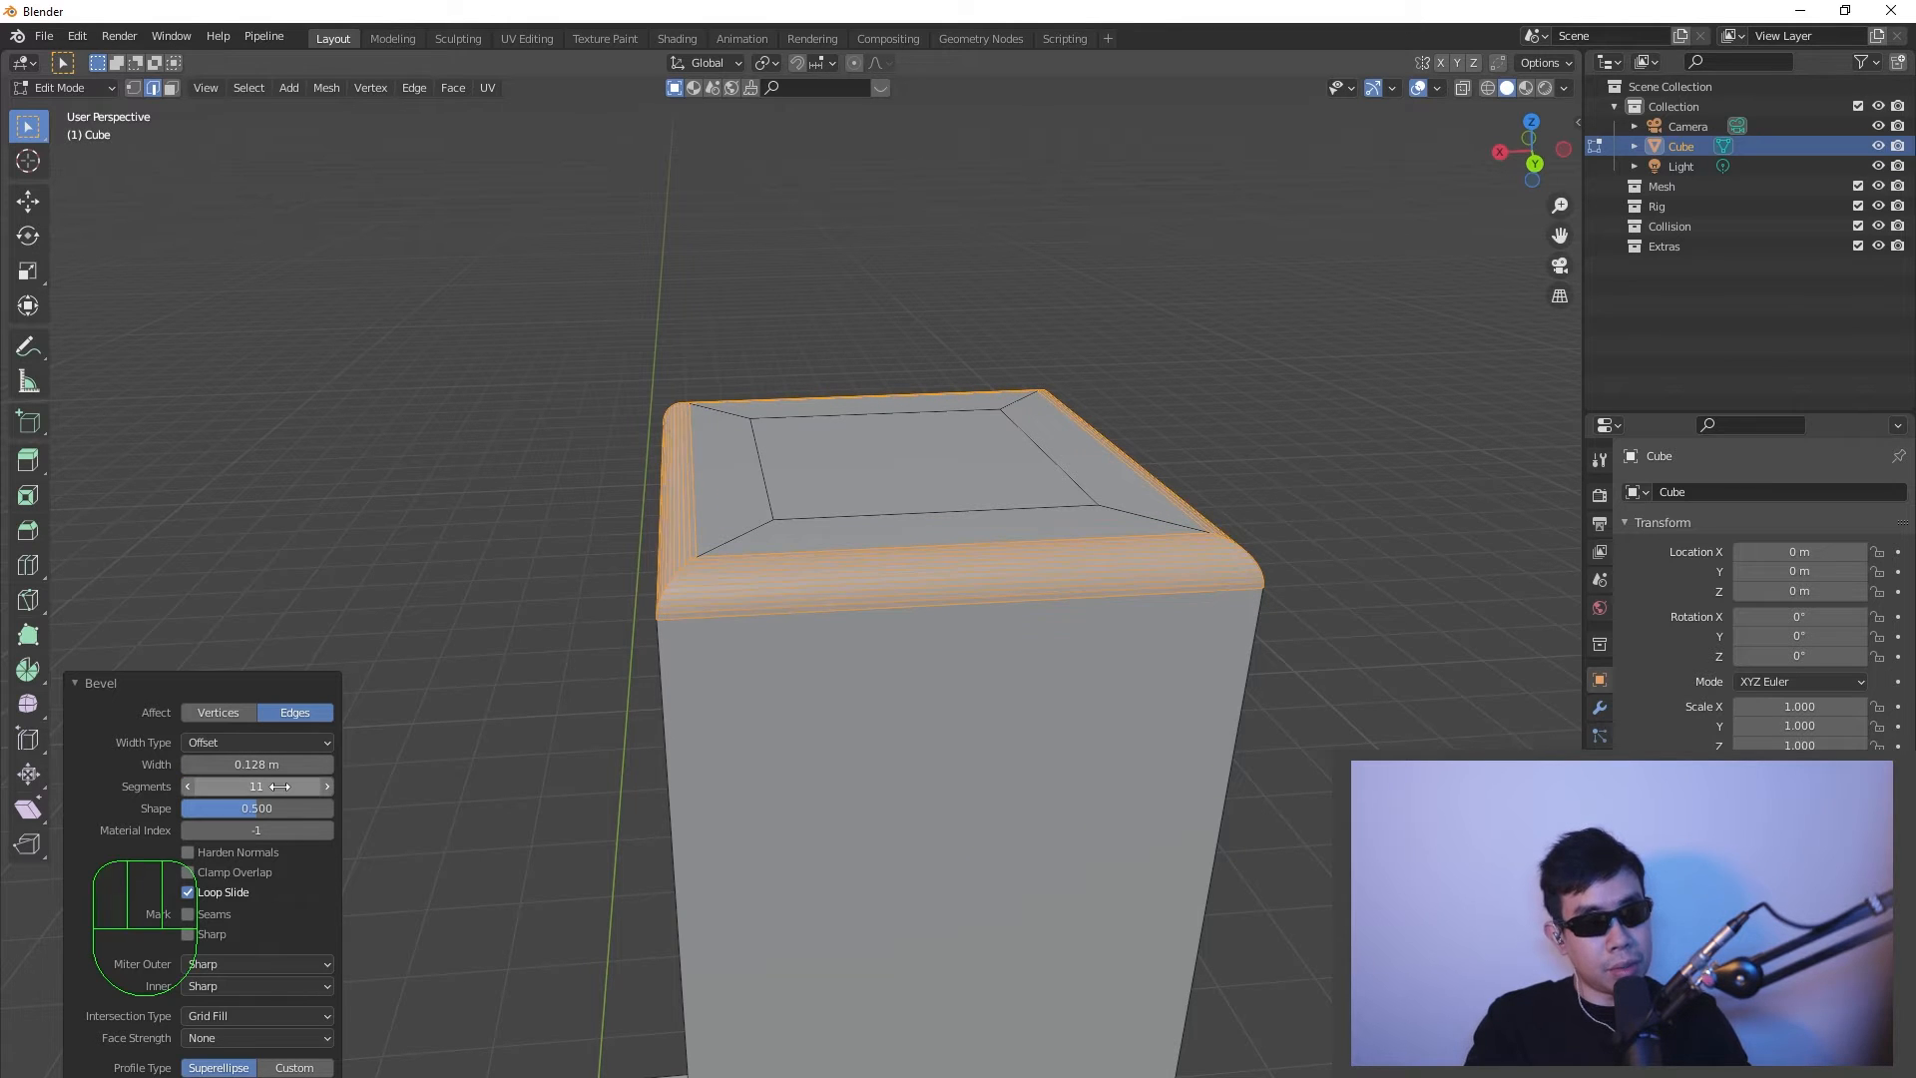
middle_click_drag(845, 715, 1147, 569)
left_click(1097, 502)
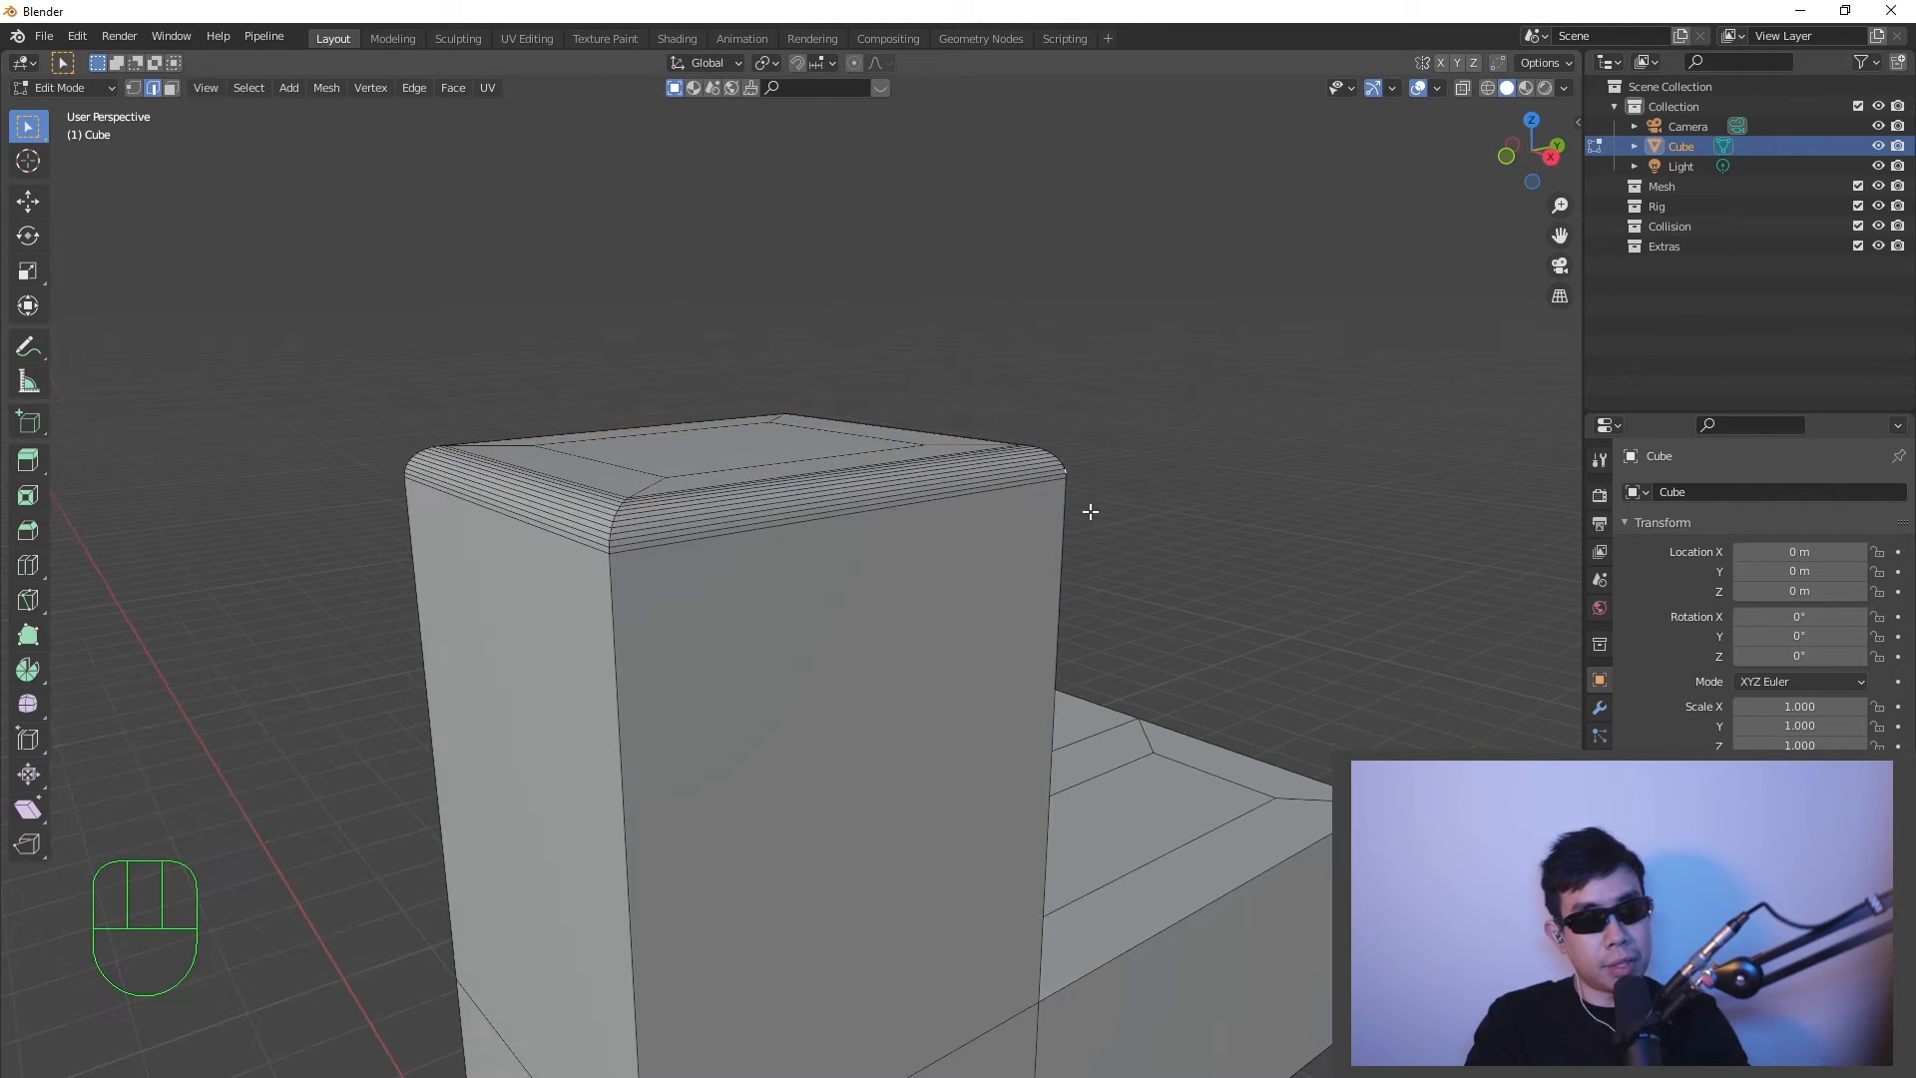
- Examine the rounded rim of the second tower from several sides and distances
middle_click_drag(1320, 602, 710, 684)
scroll(1305, 620, "down", 2)
scroll(1027, 626, "down", 2)
scroll(798, 693, "up", 3)
middle_click_drag(889, 702, 1046, 609, "shift")
middle_click_drag(1167, 627, 1103, 641)
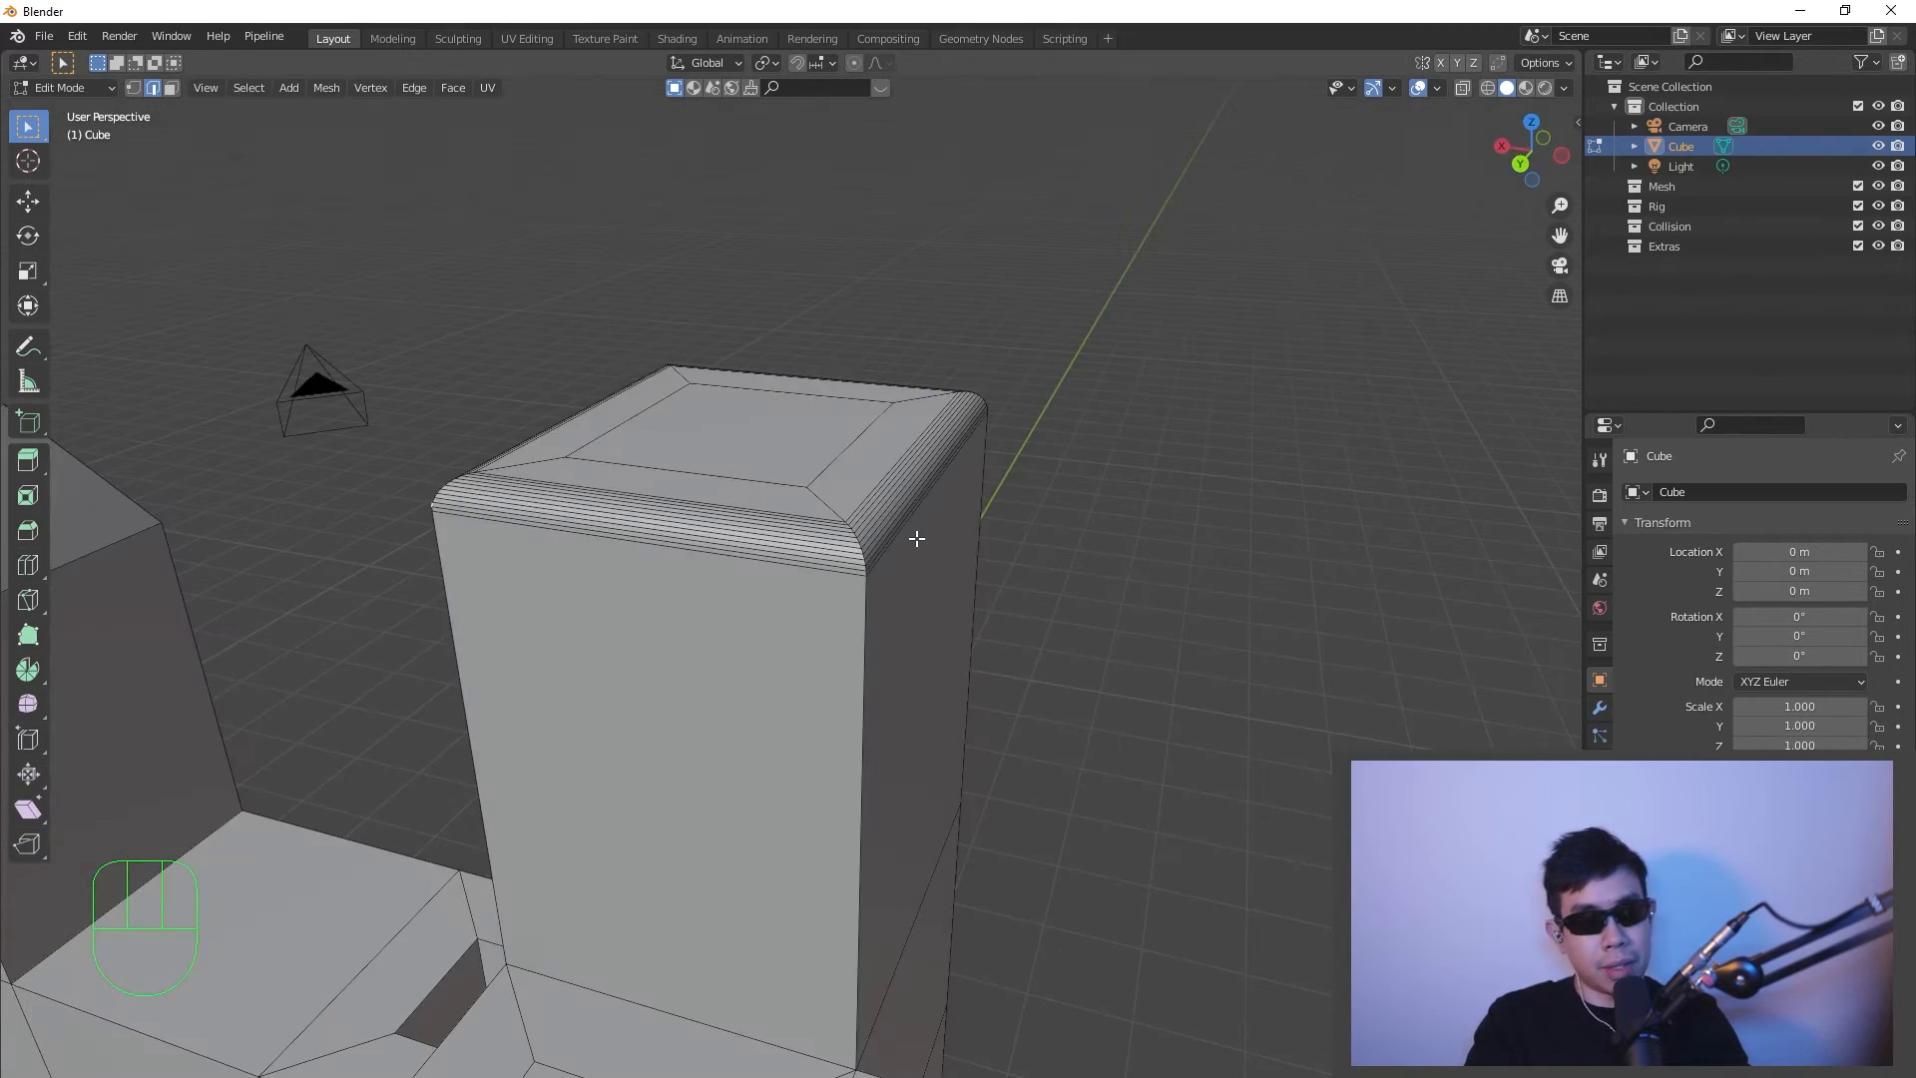
scroll(928, 532, "up", 2)
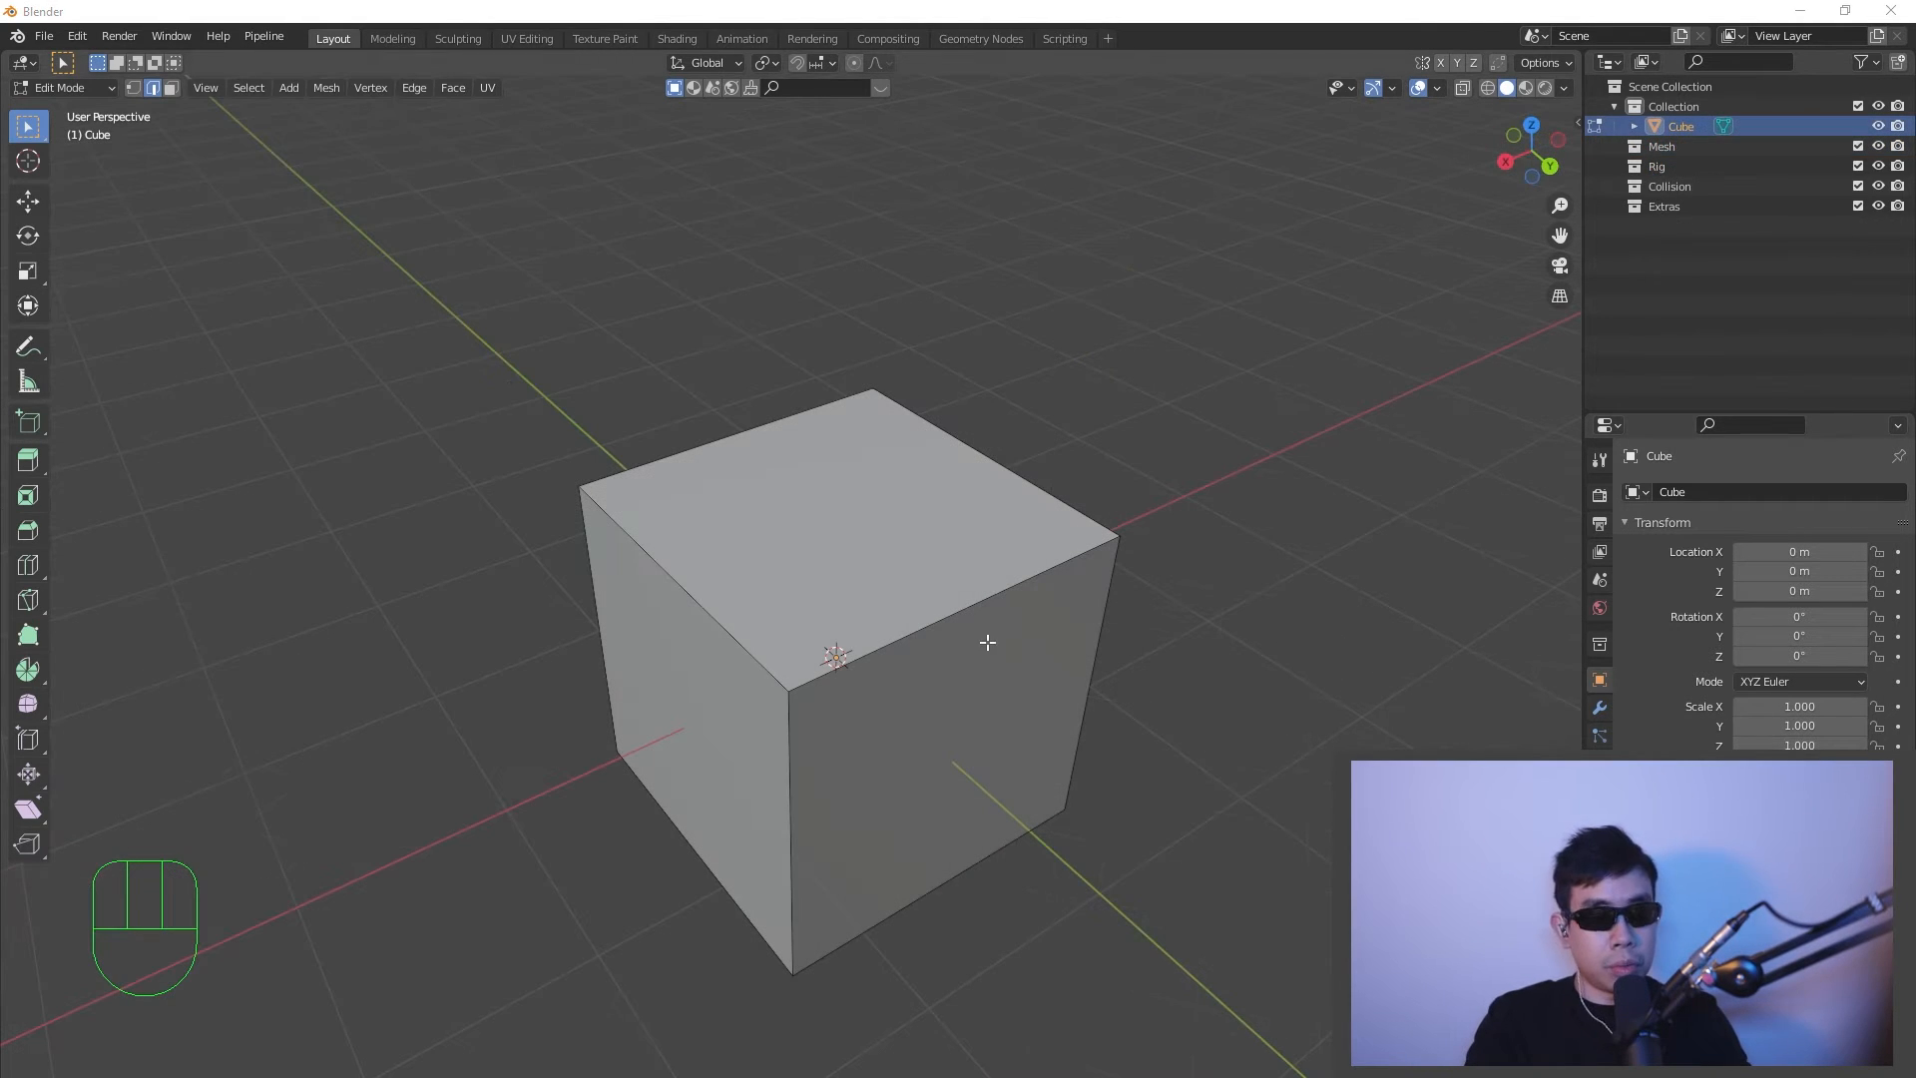
- Select the top face of the plain cube and view it from several sides
middle_click_drag(1006, 622, 1018, 603)
scroll(835, 578, "up", 2)
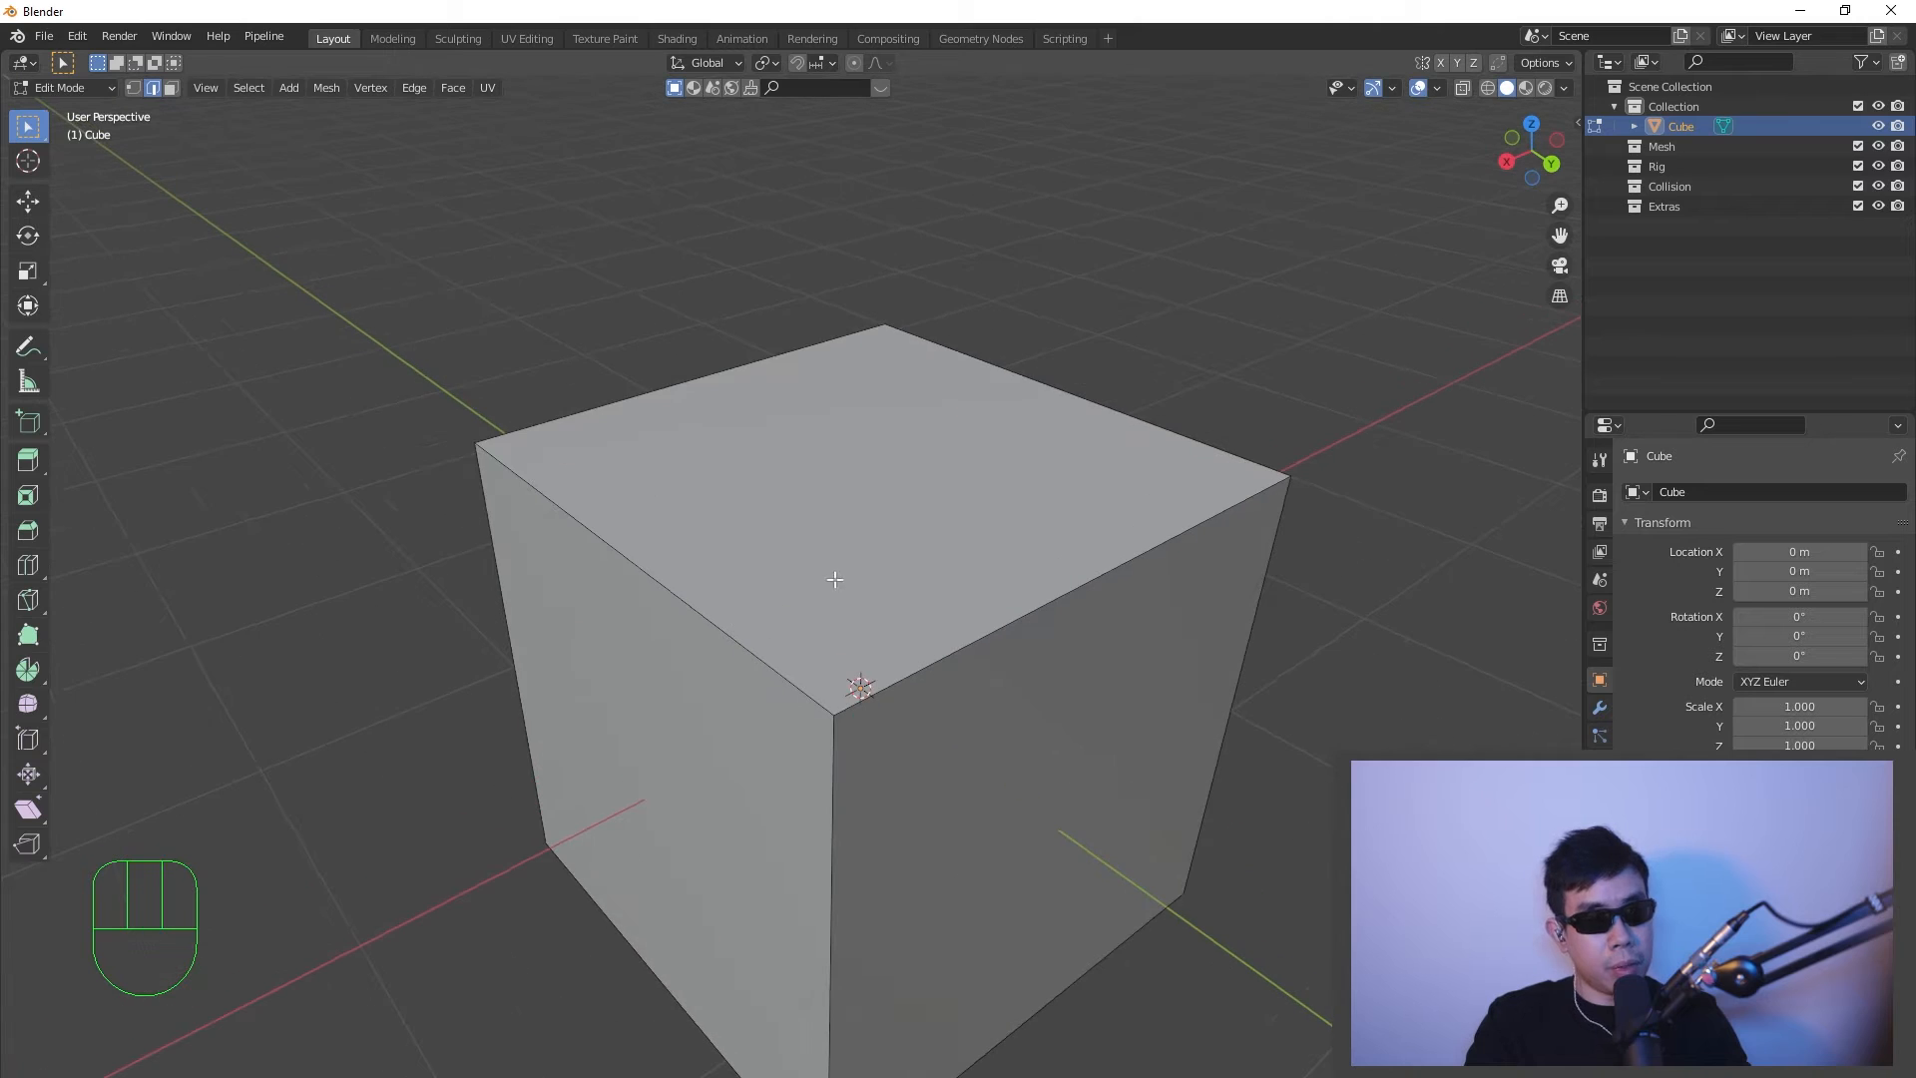
scroll(936, 566, "down", 1)
key("e")
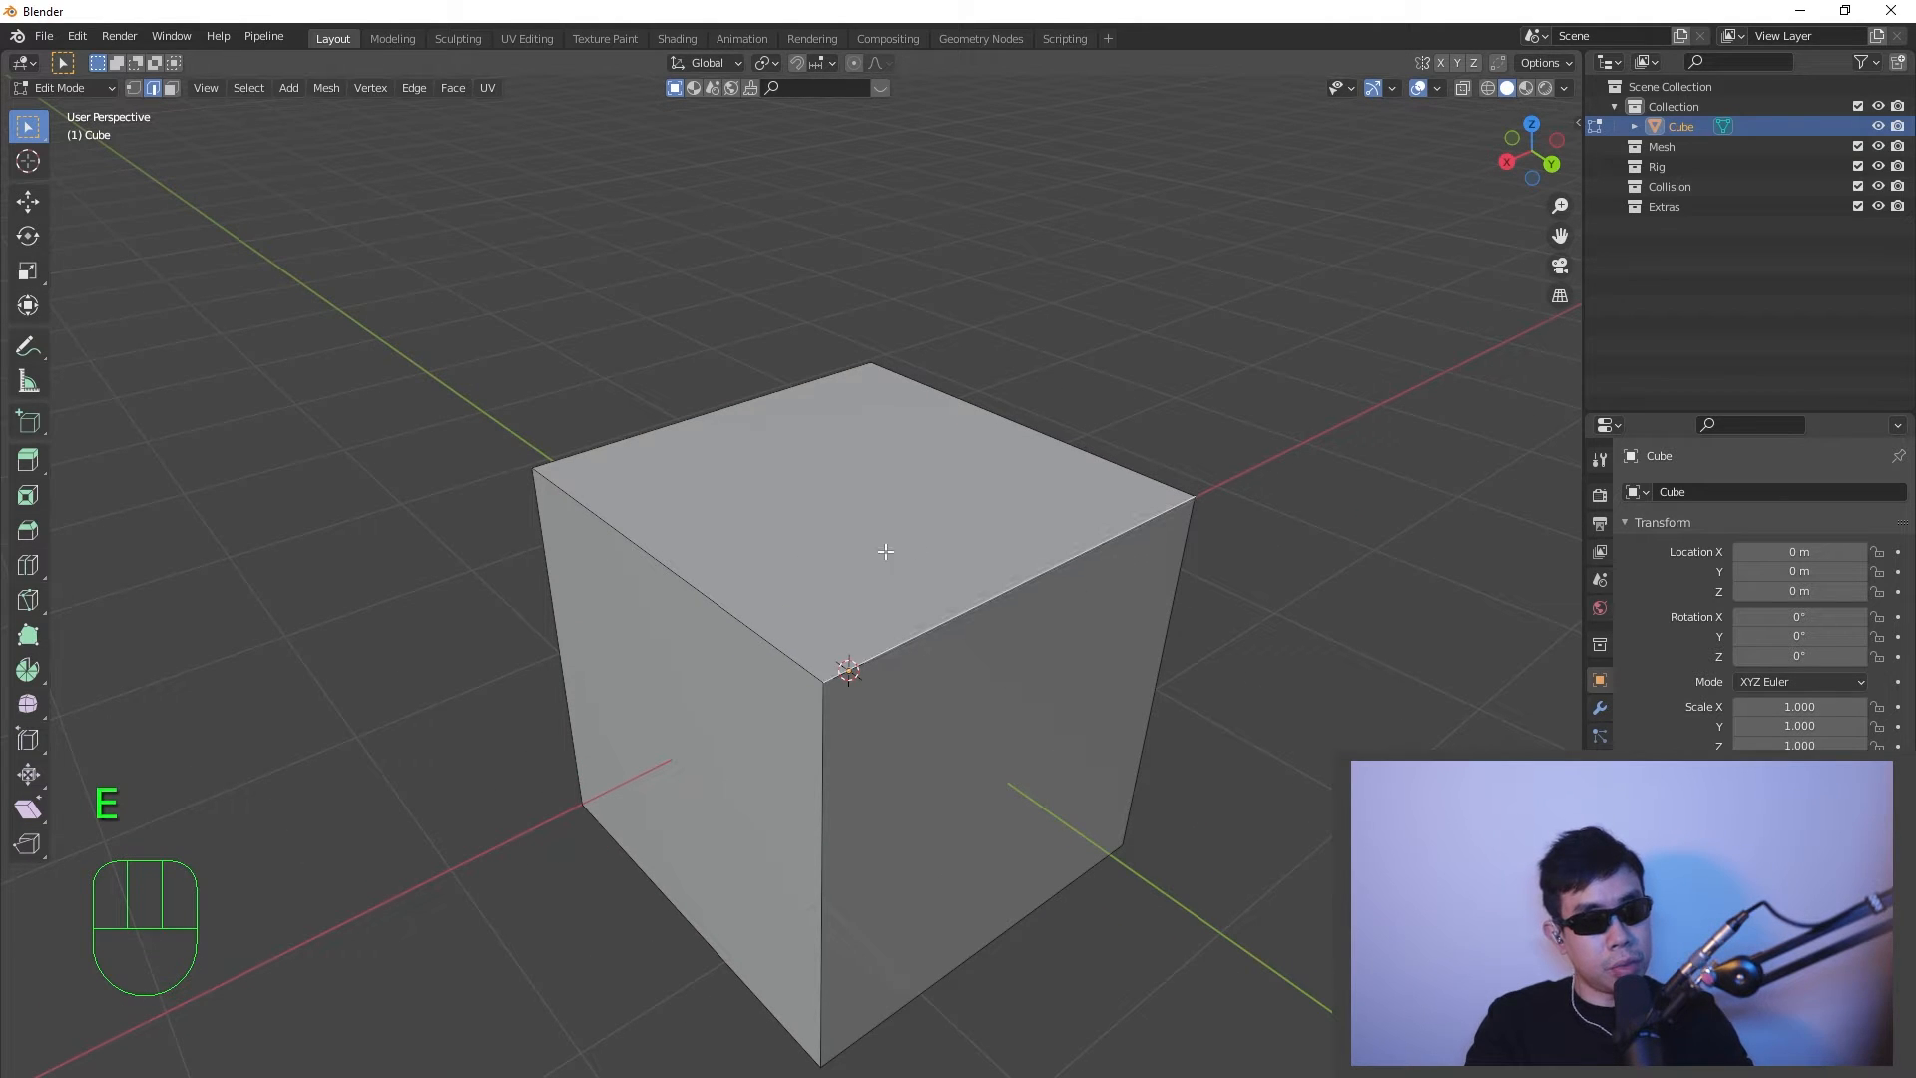
key("3")
left_click(773, 507)
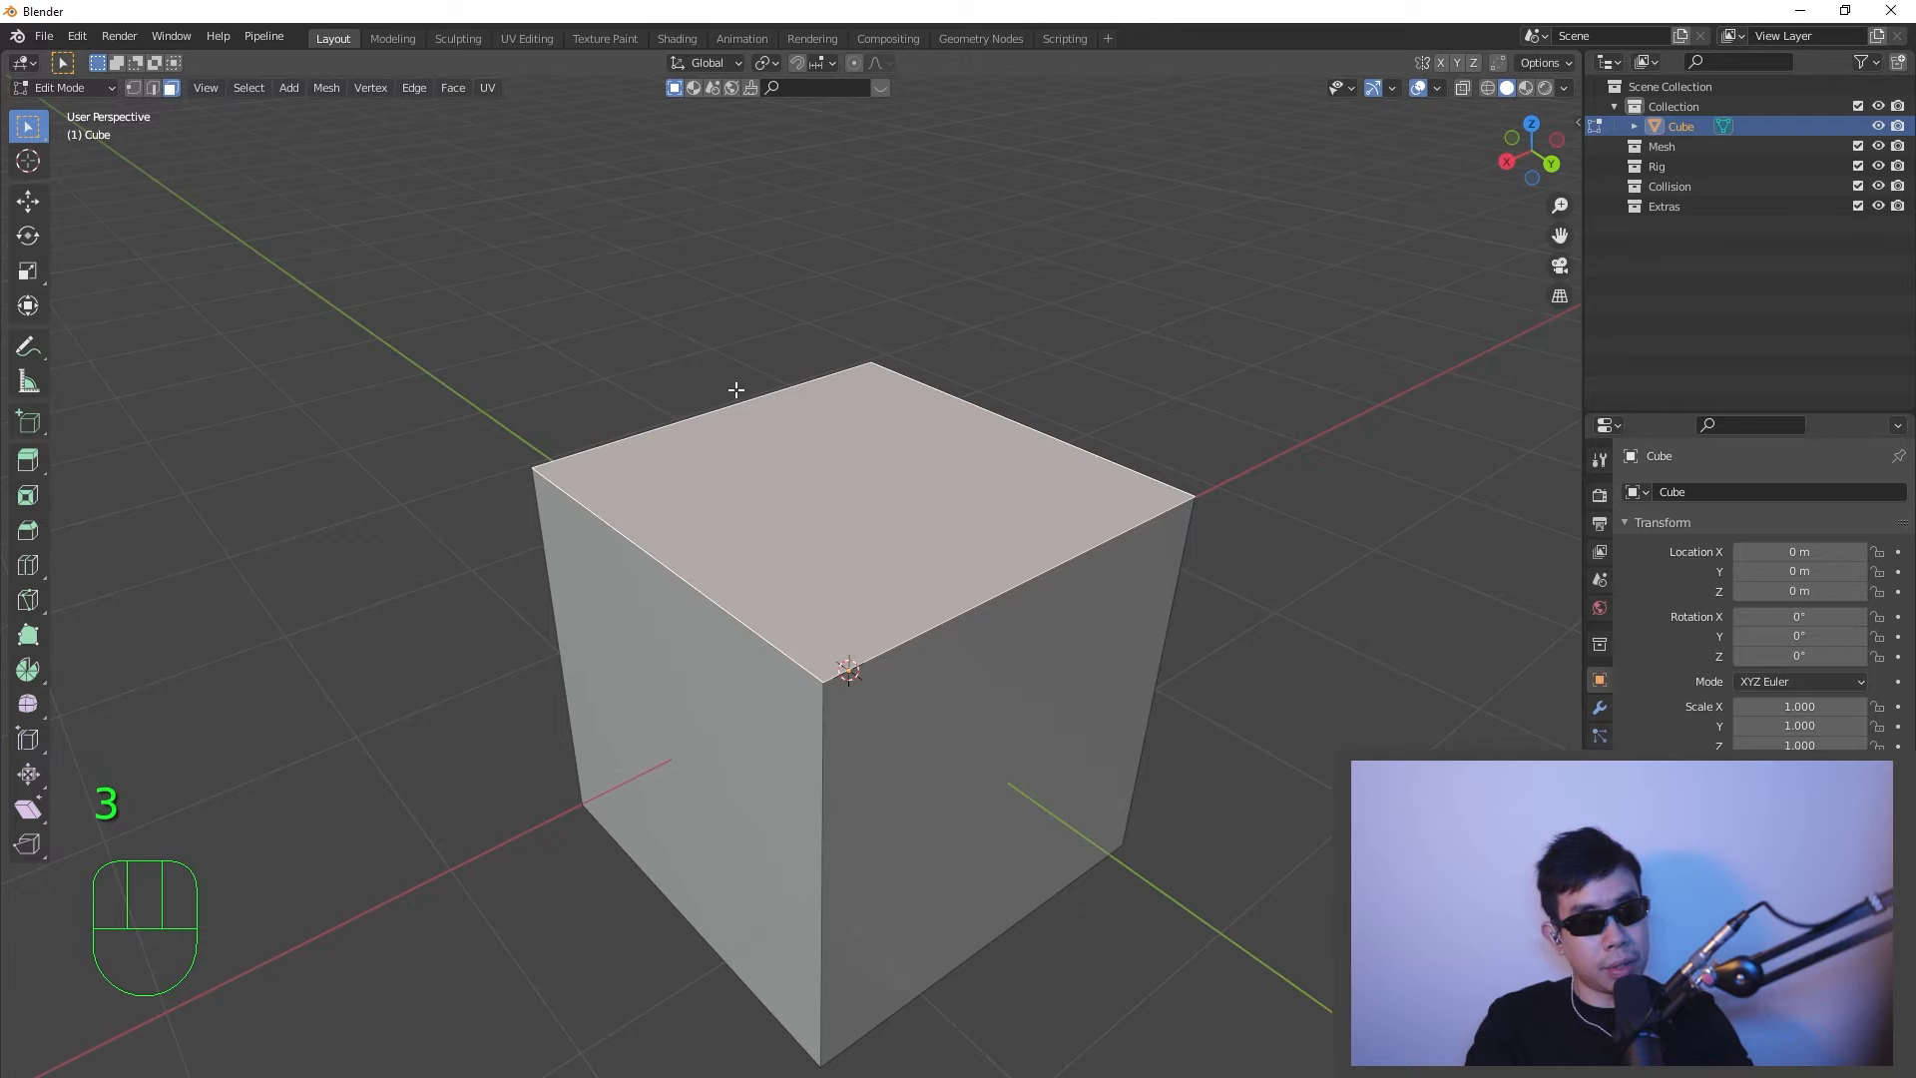
middle_click_drag(935, 578, 964, 611)
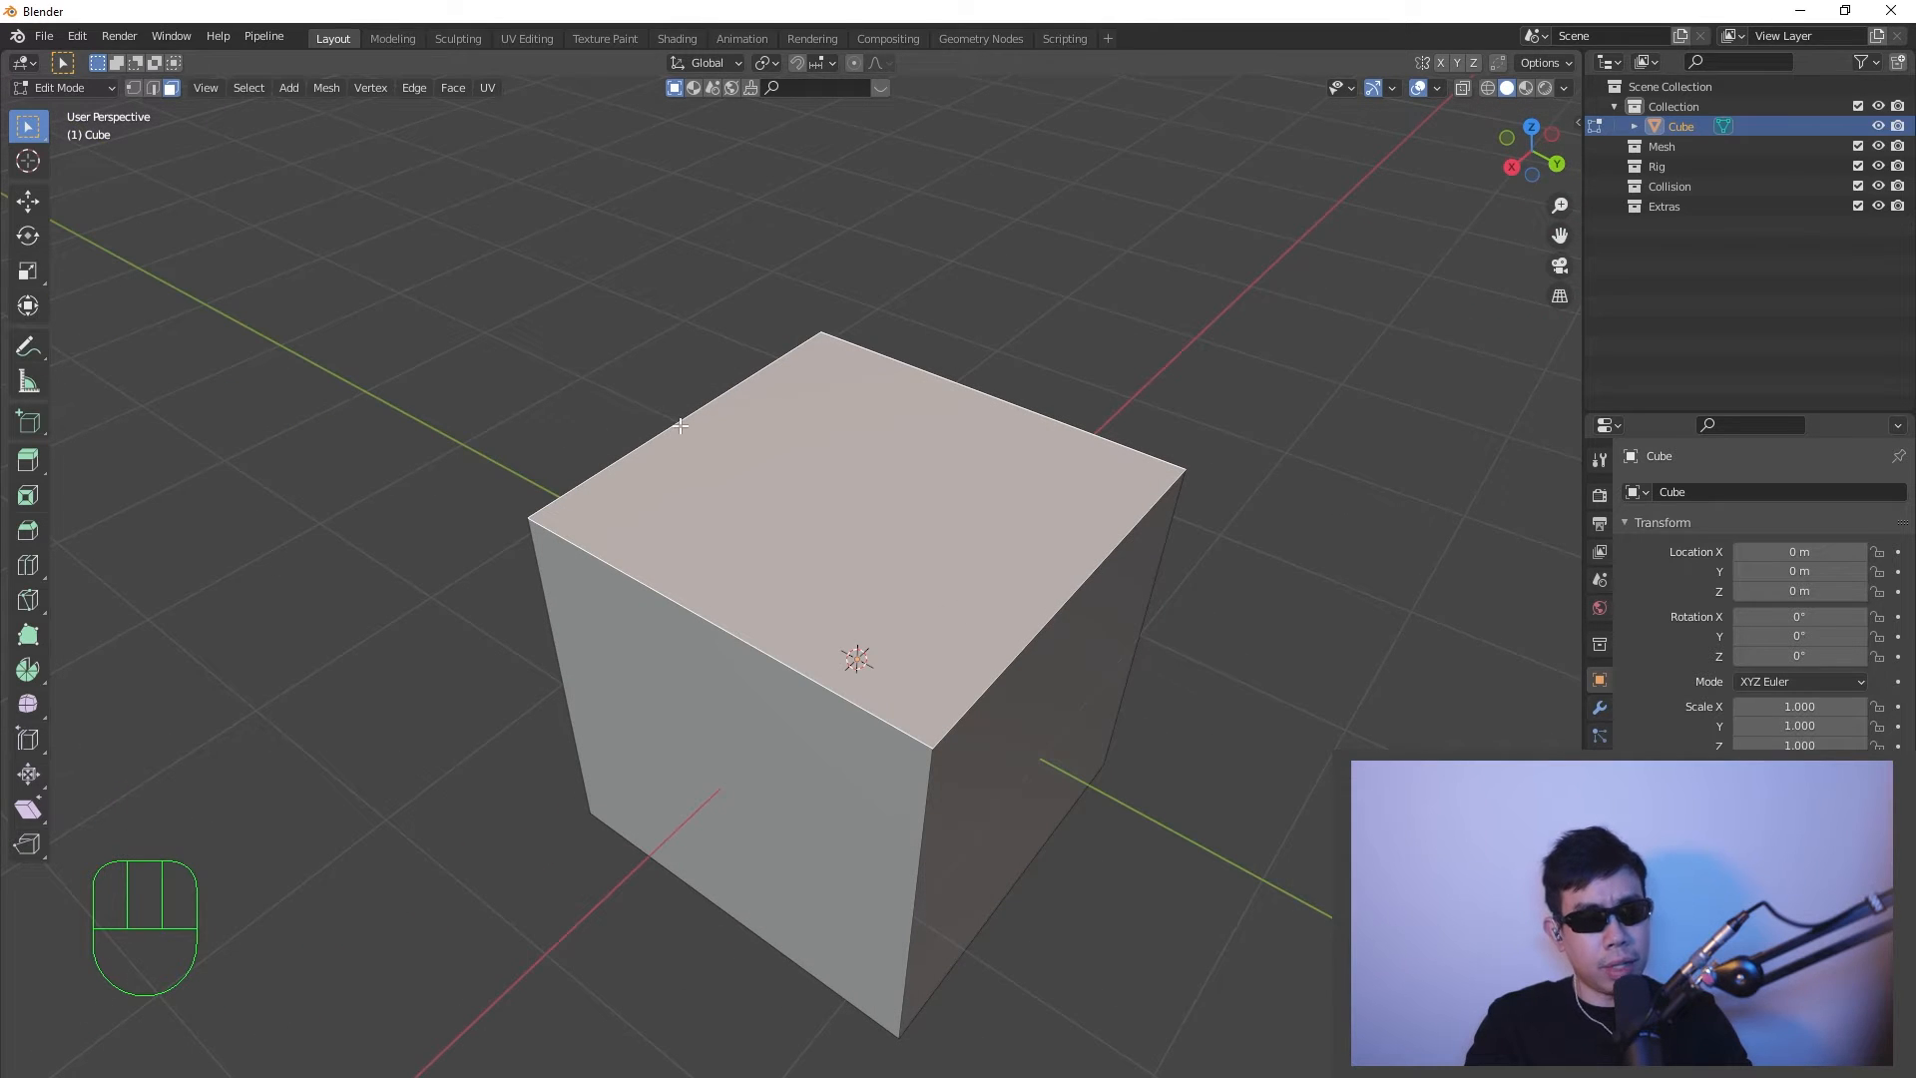
middle_click_drag(1107, 609, 1144, 592)
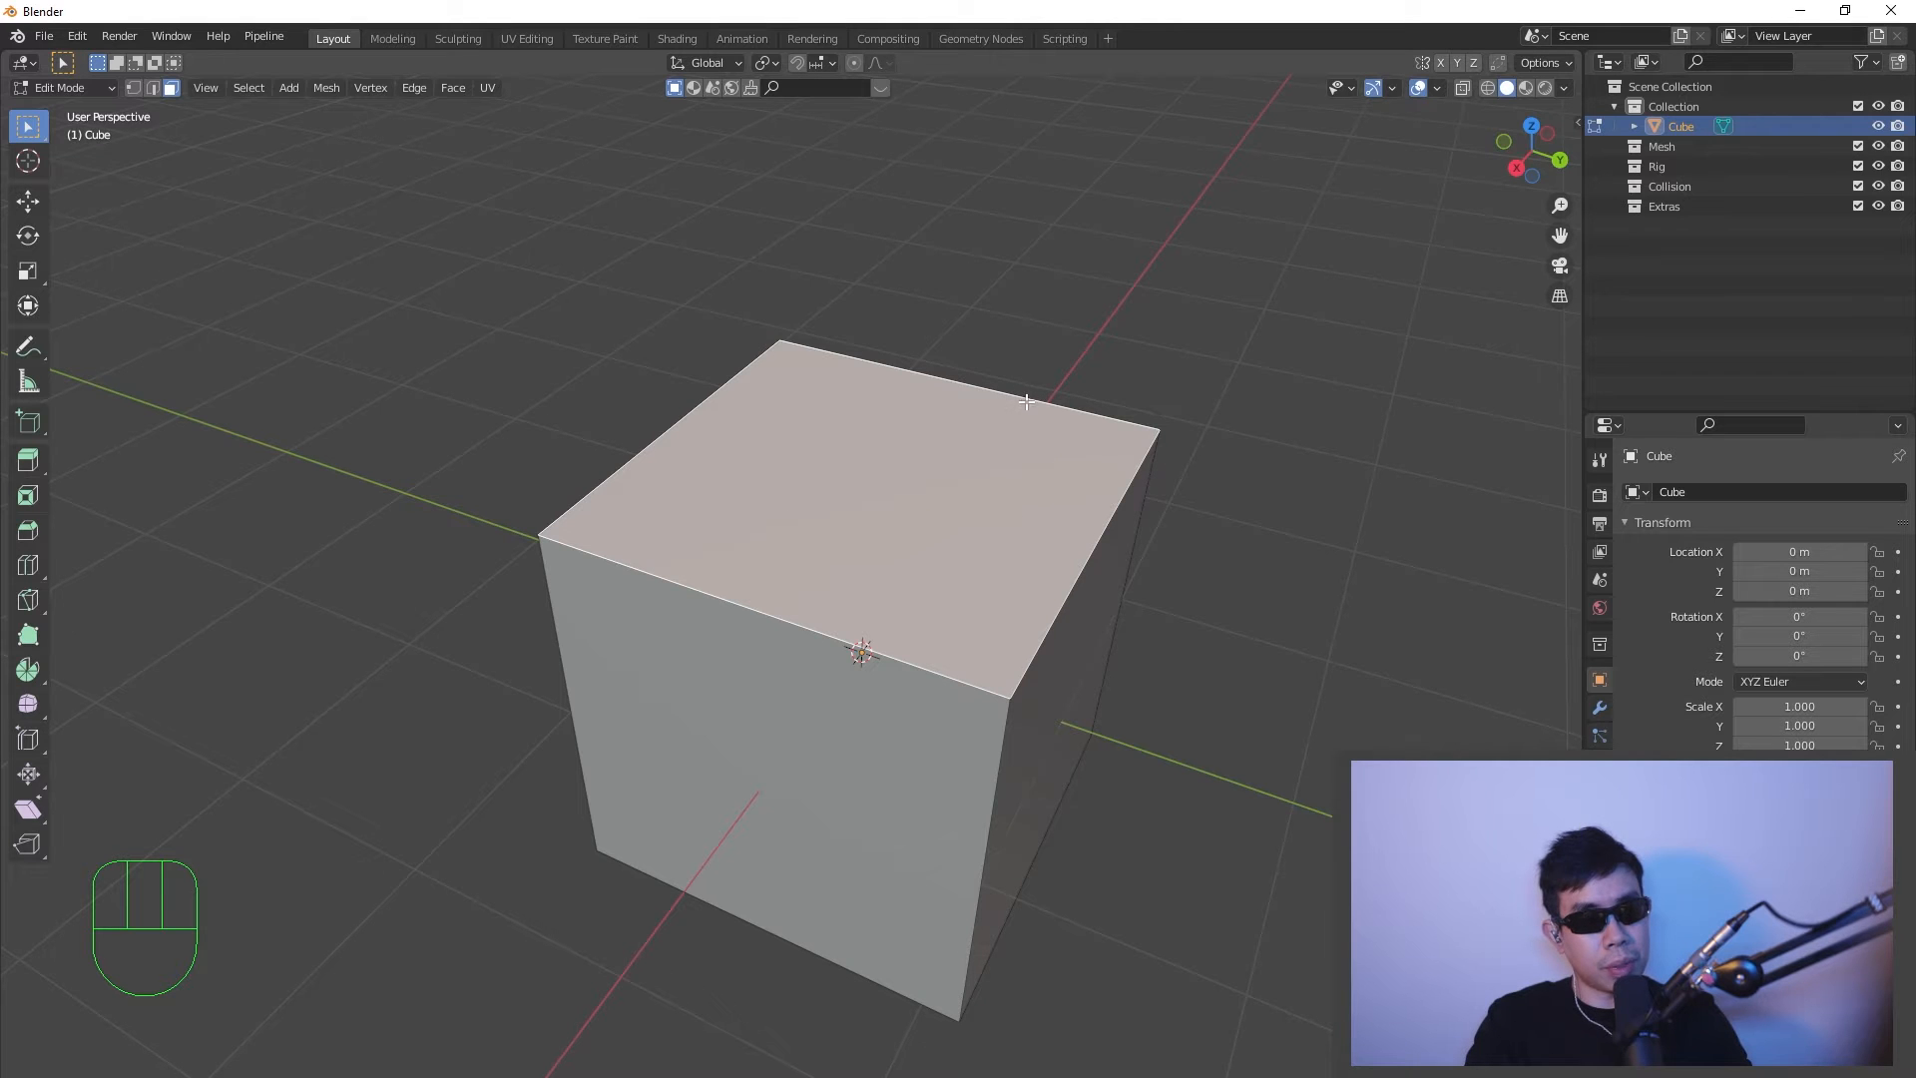
middle_click_drag(1113, 455, 1128, 522)
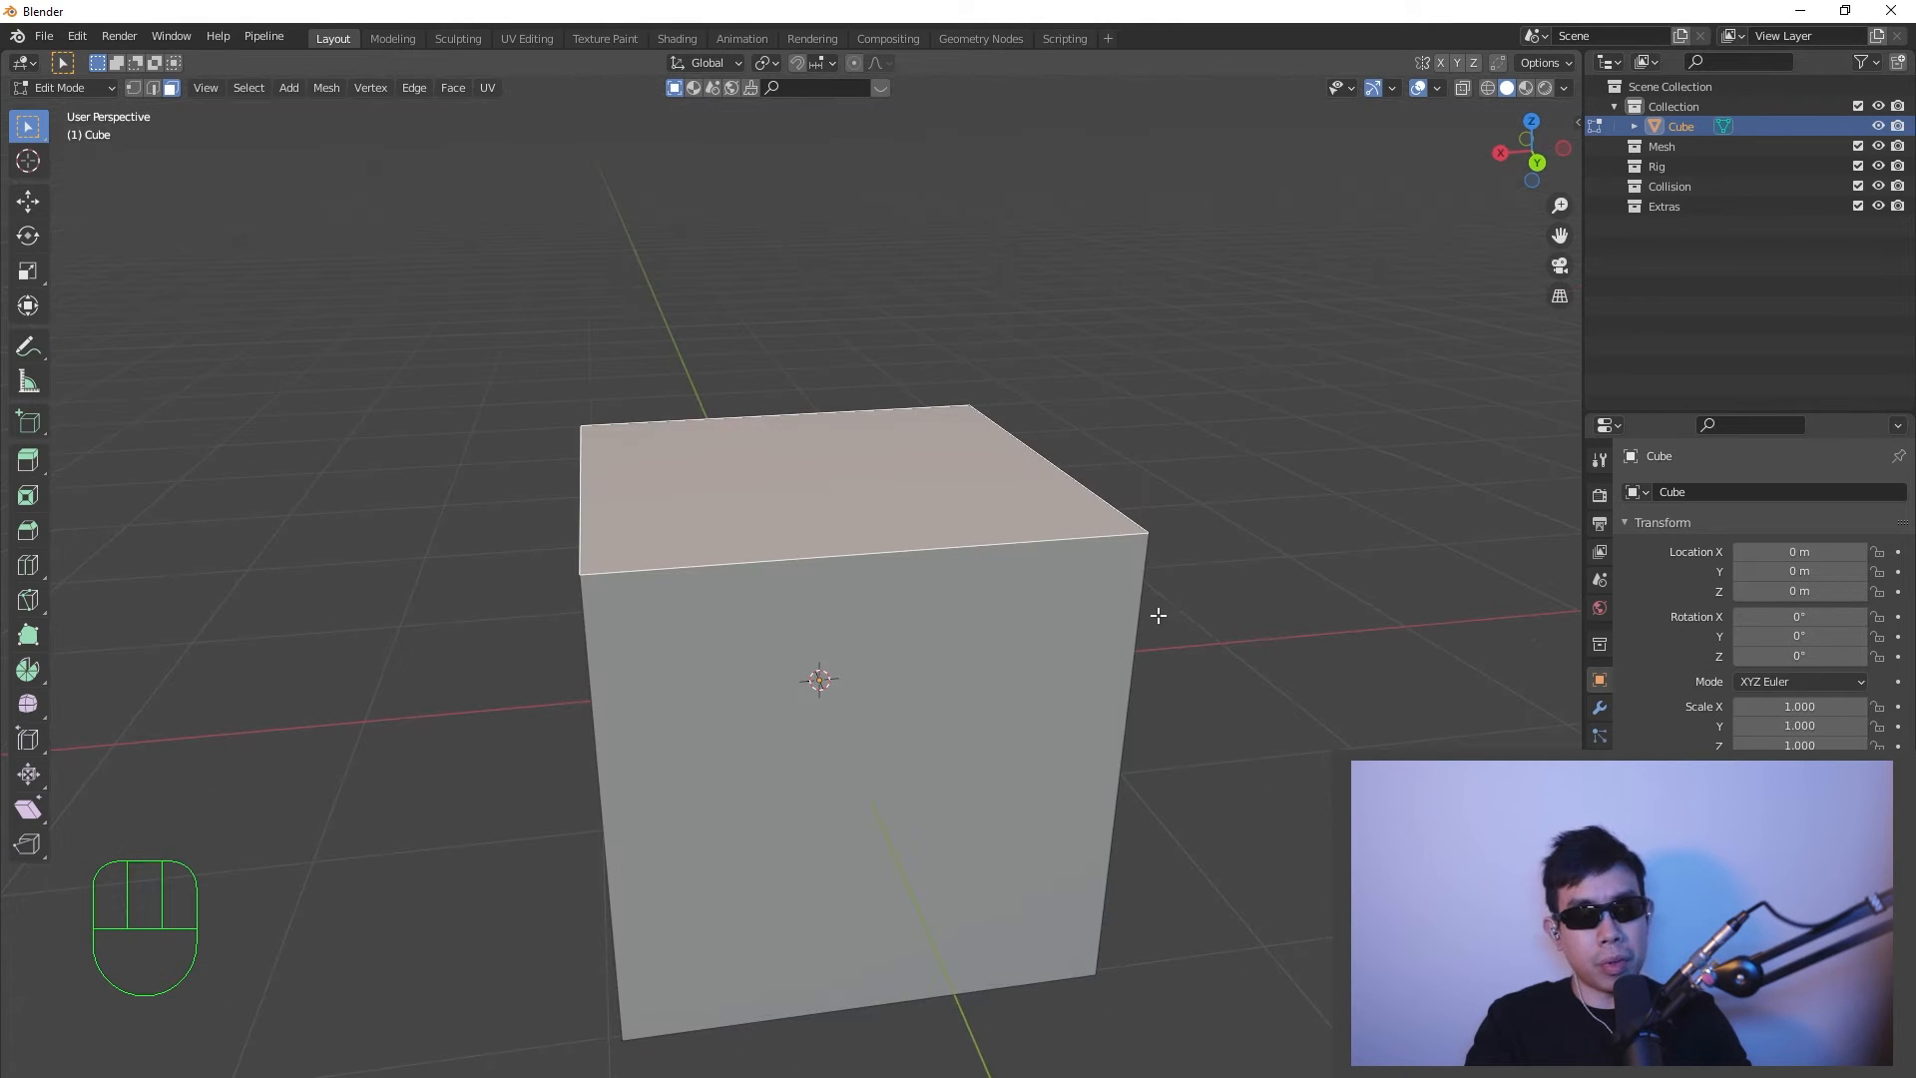
middle_click_drag(1194, 598, 1005, 578, "shift")
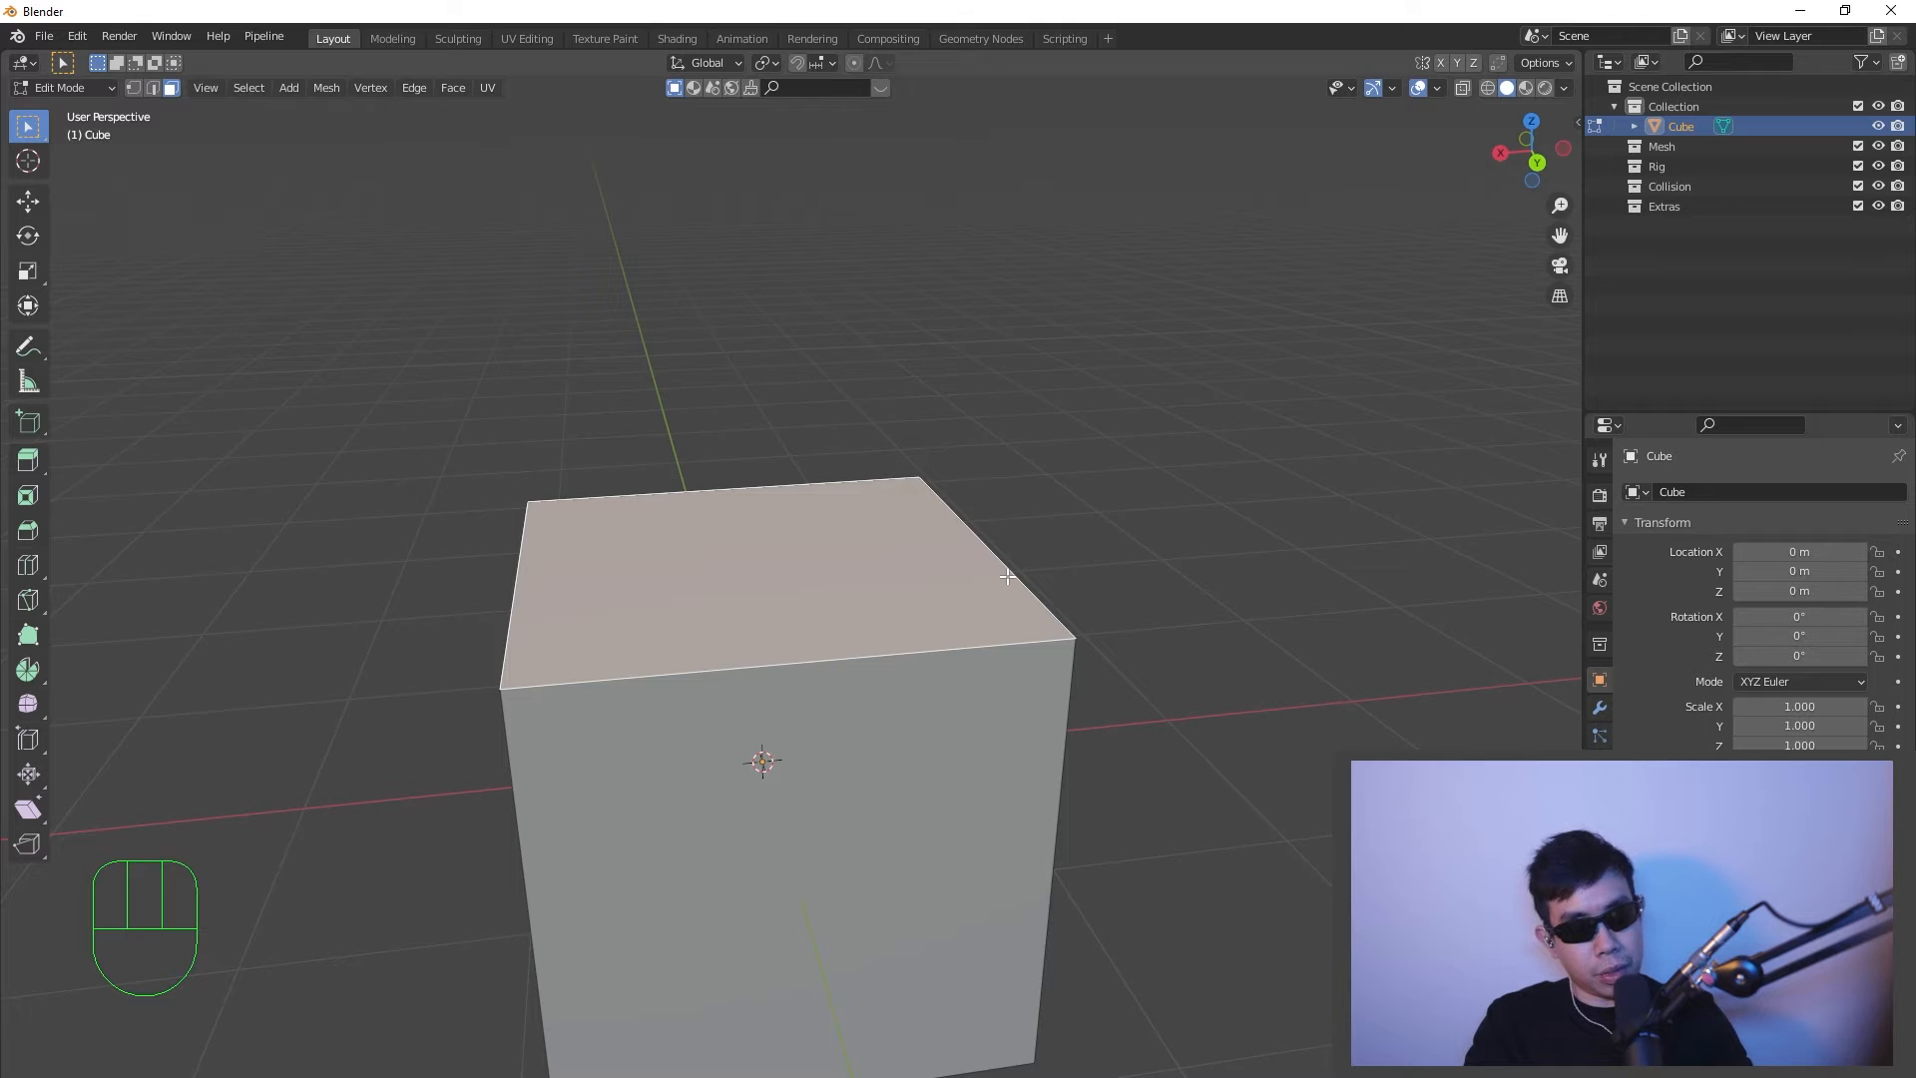
- Extrude one side edge of the cube's top face outward and upward into a sloped flap, moving it about -1.06, -0.13, 0.73 m
key("2")
left_click(1055, 607)
key("e")
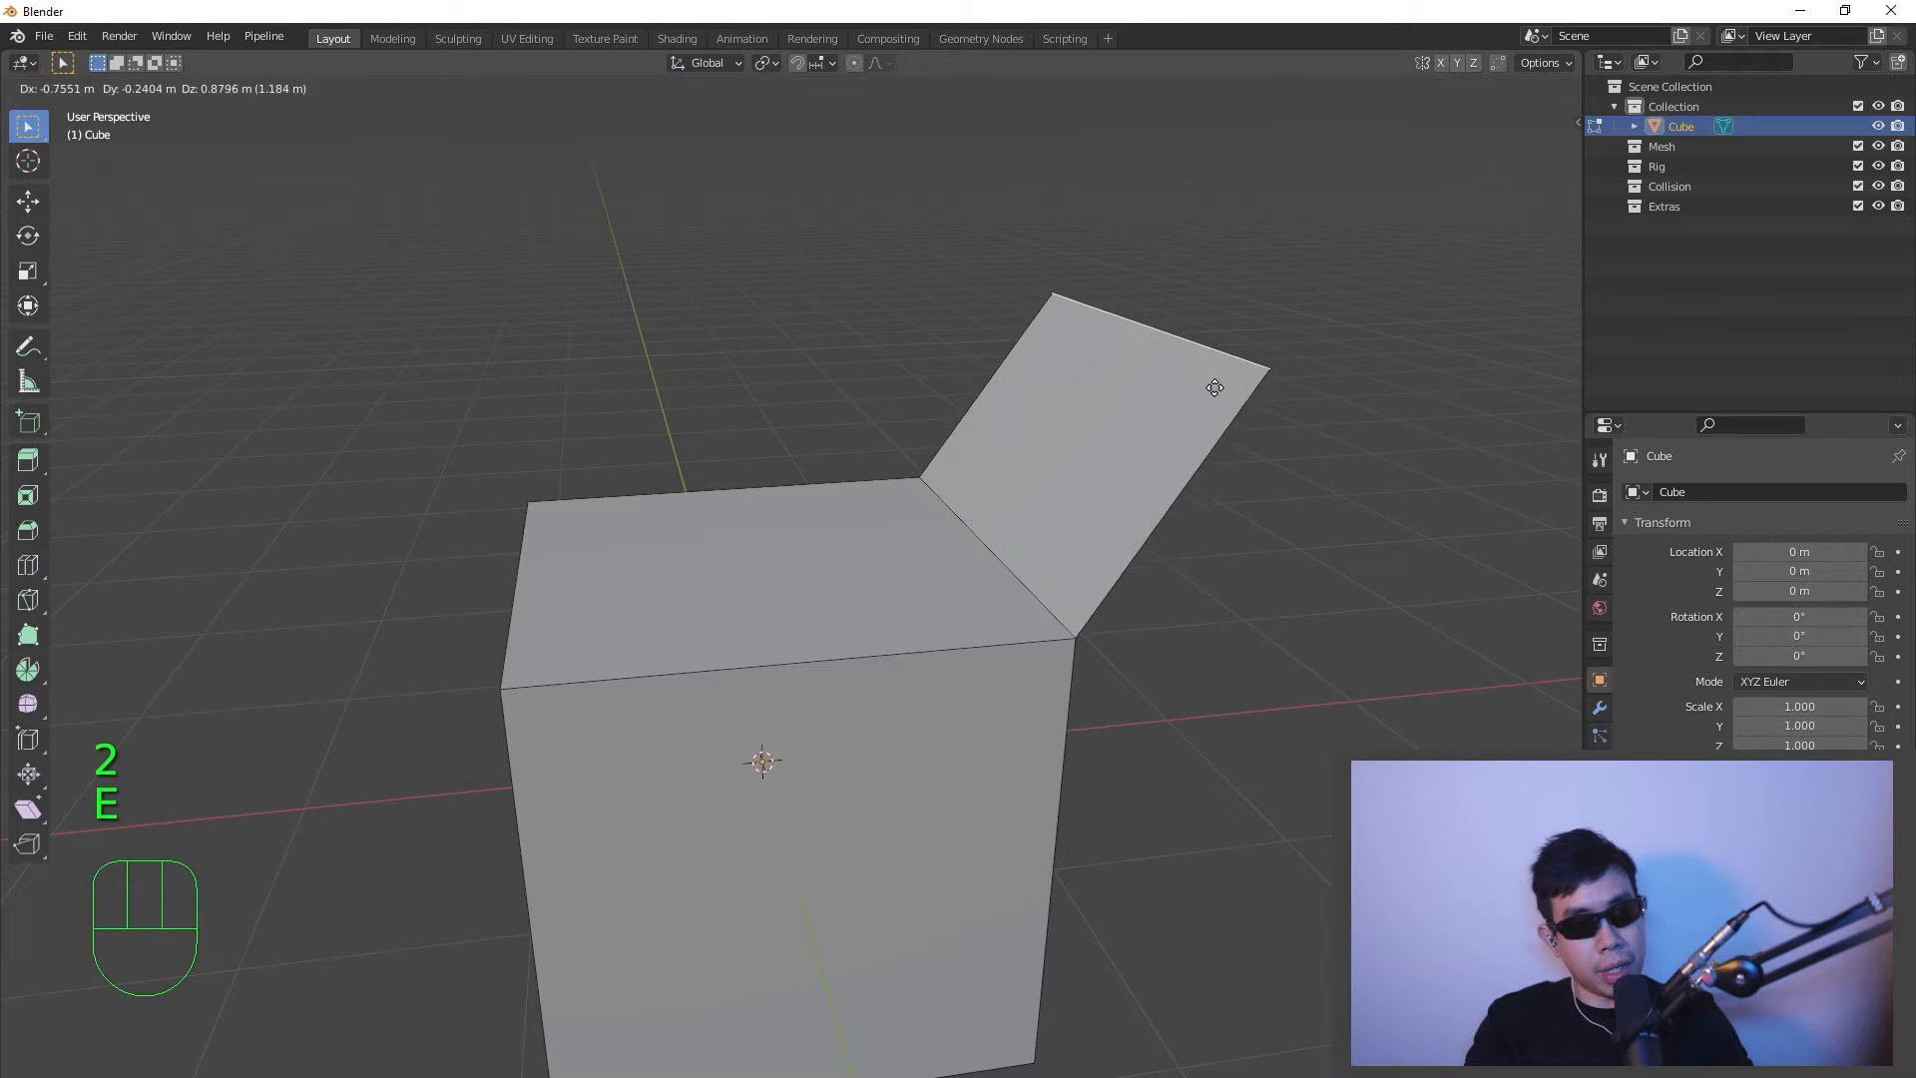
left_click(1286, 424)
middle_click_drag(1287, 424, 895, 470)
middle_click_drag(1008, 439, 931, 620)
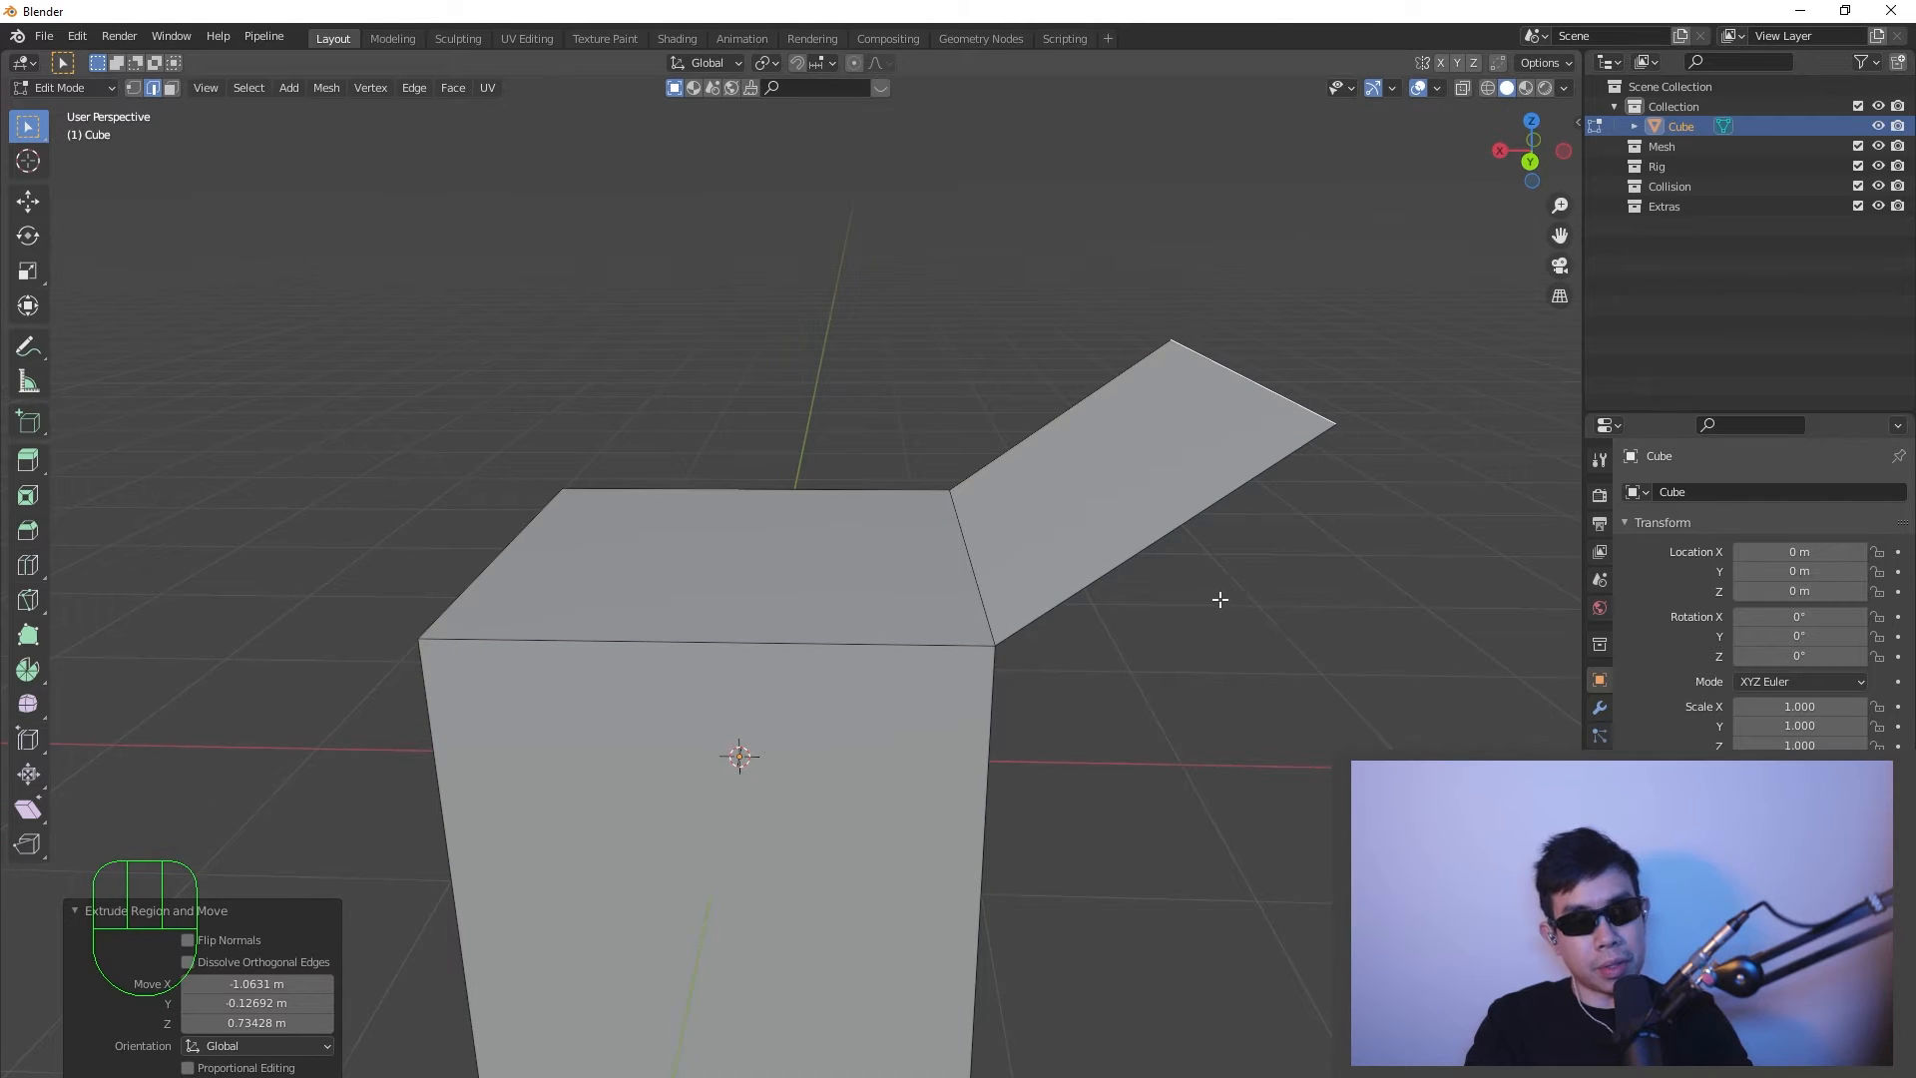
middle_click_drag(1220, 599, 933, 669)
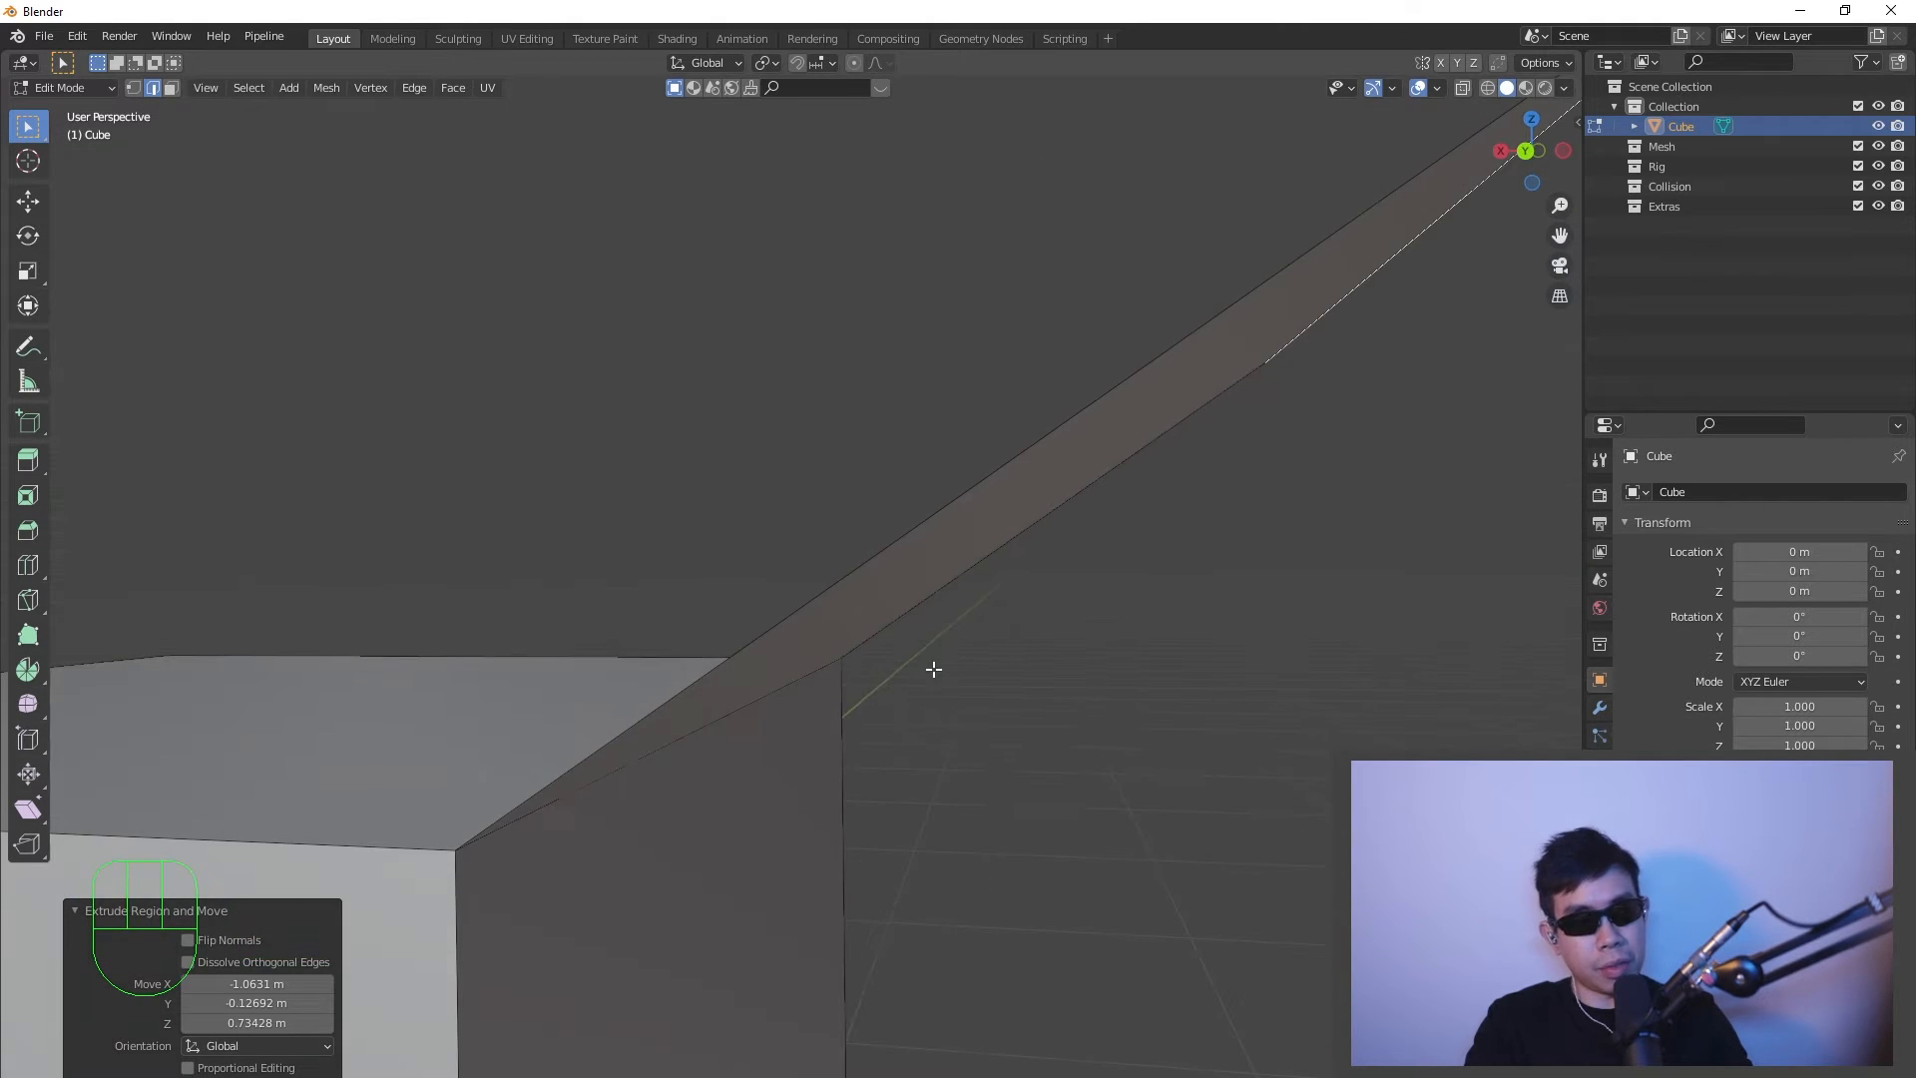
scroll(917, 597, "down", 5)
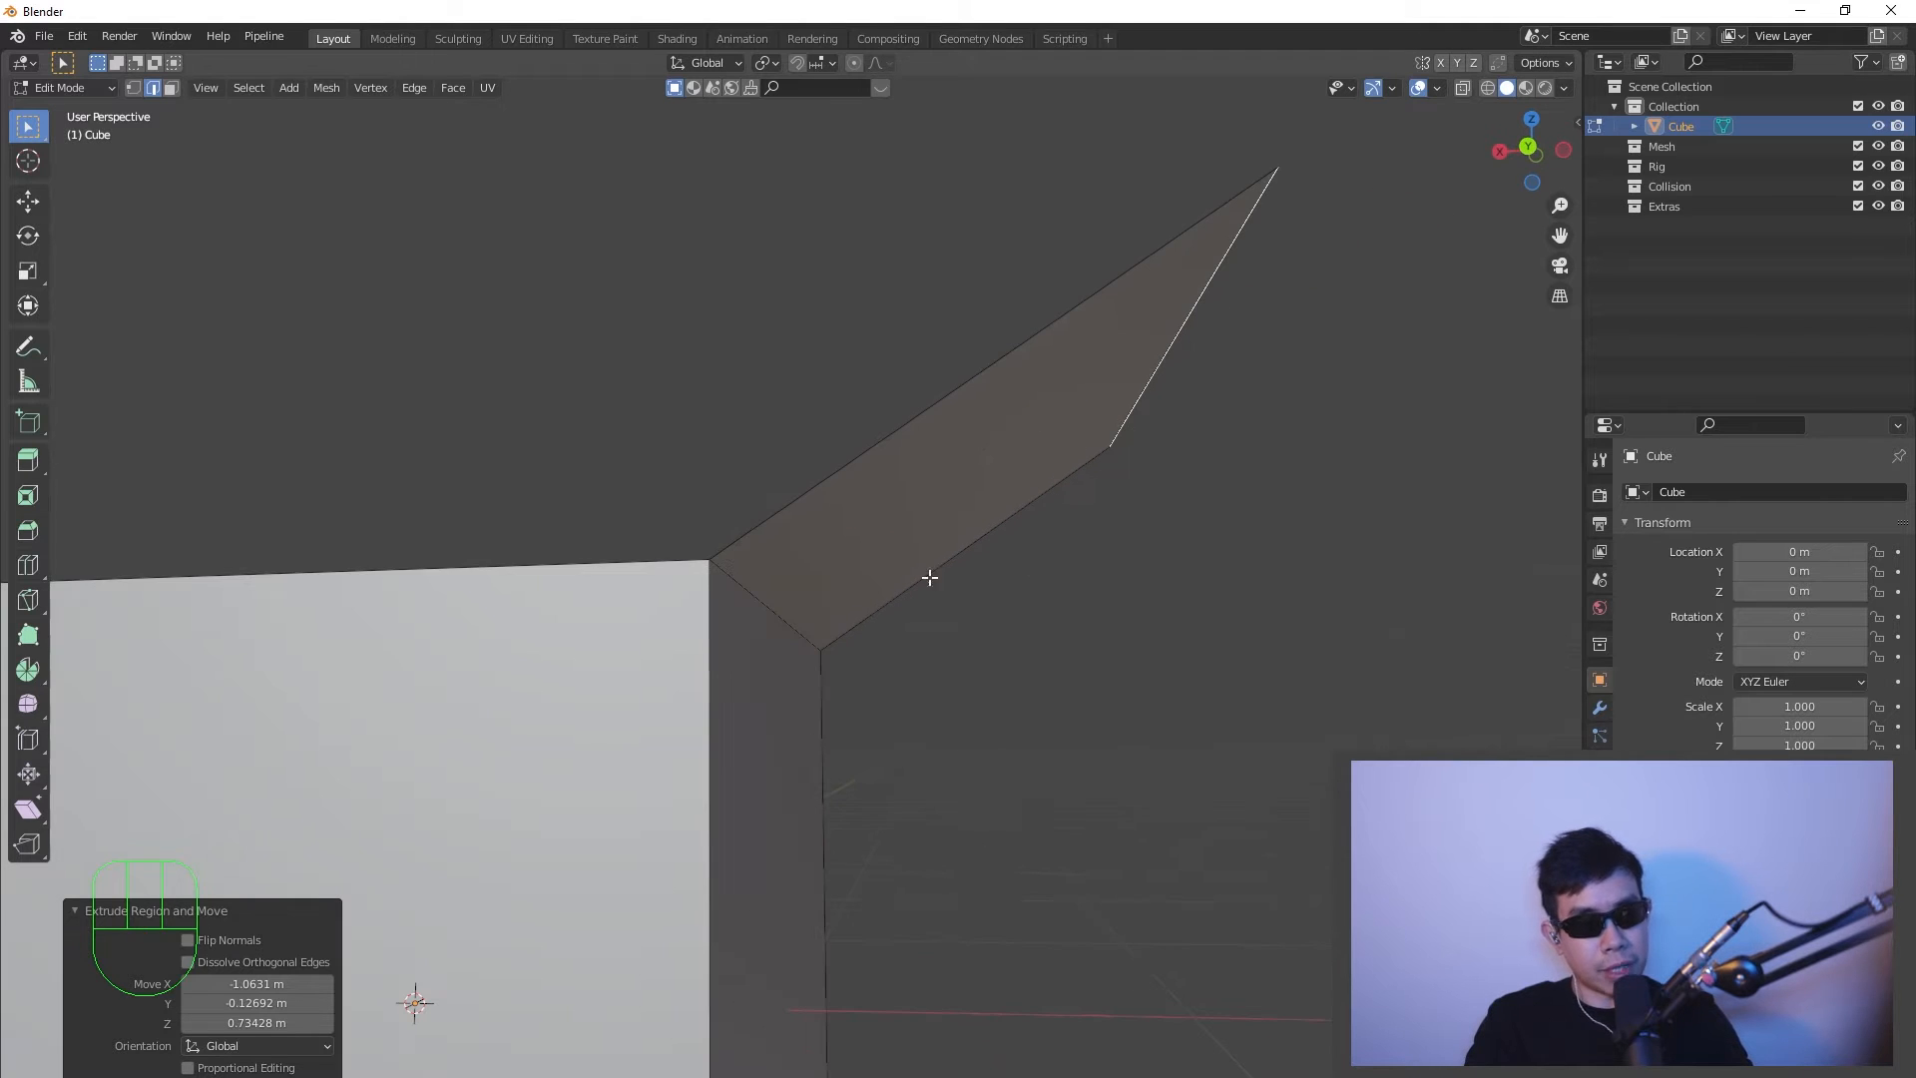
- Extrude the sloped flap's face about 0.07 m along its normal to give the flap thickness
left_click(939, 464)
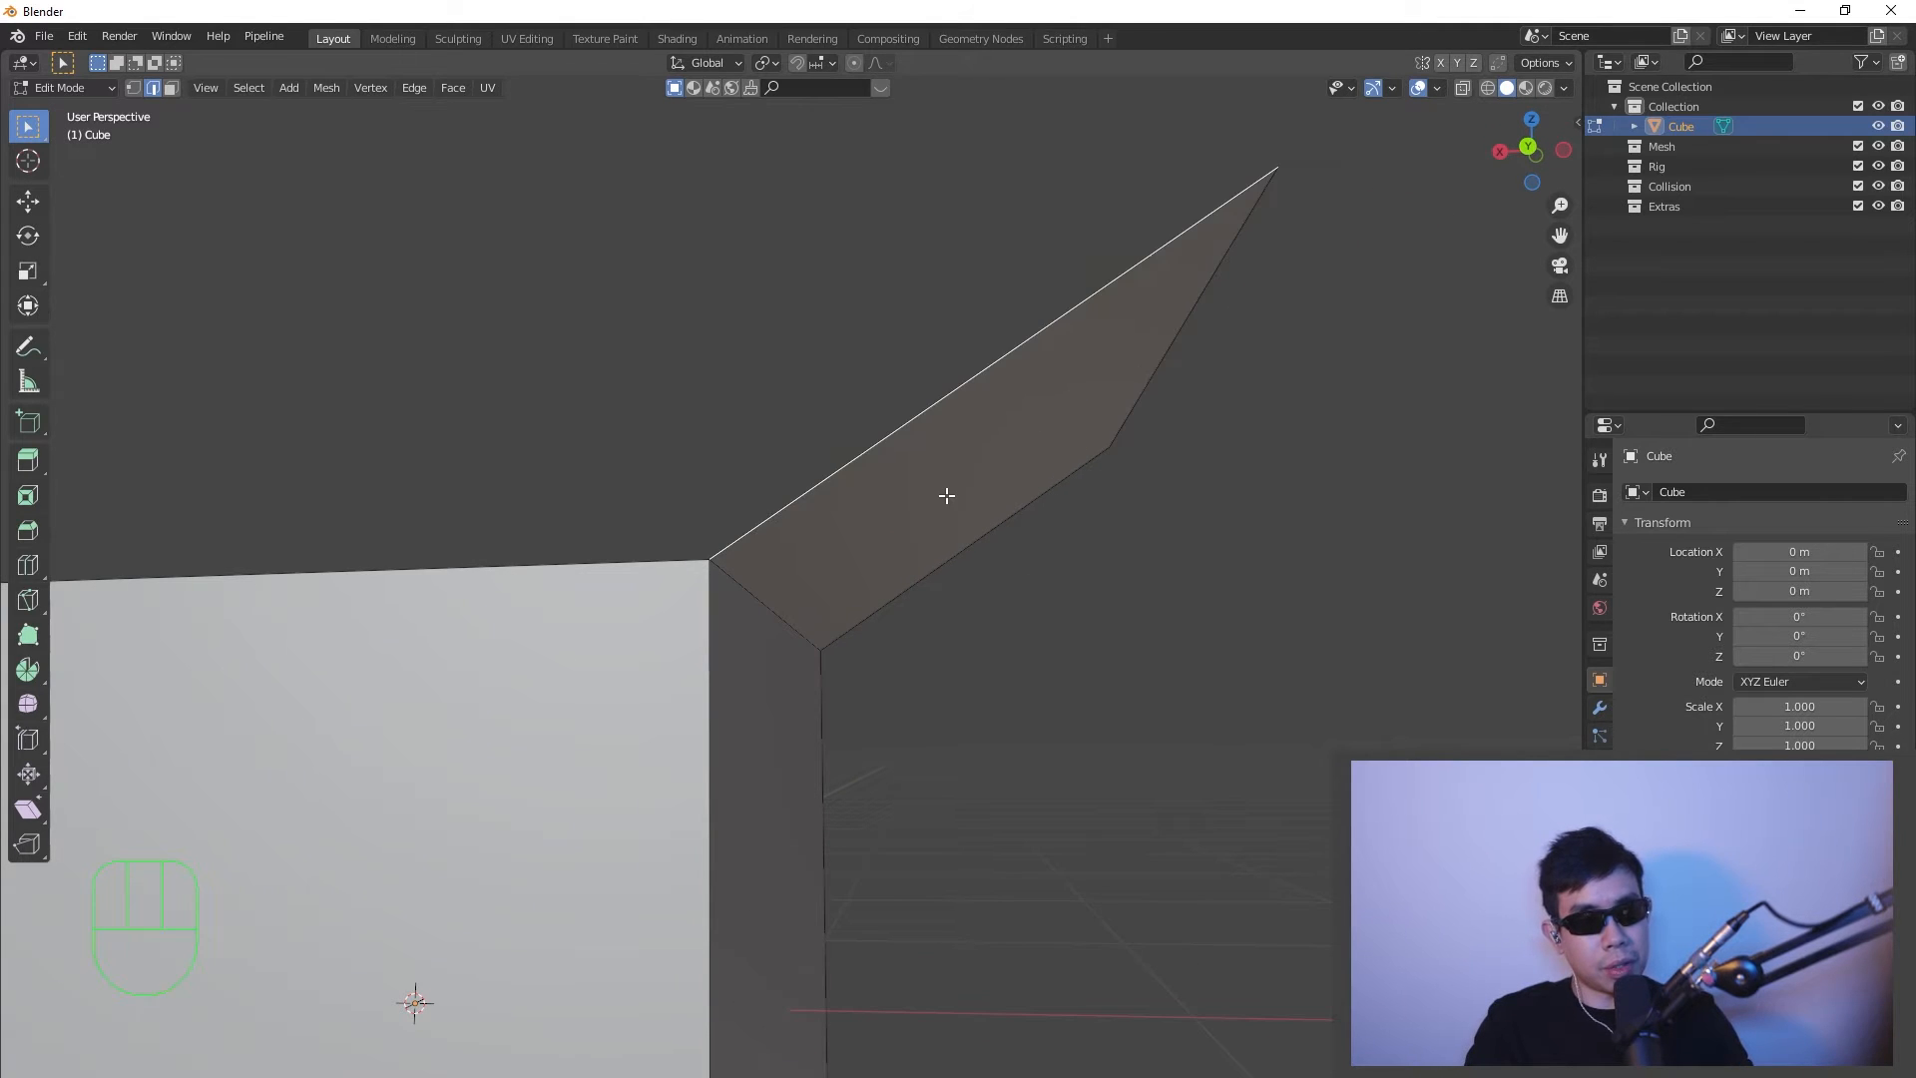
key("3")
left_click(949, 499)
key("e")
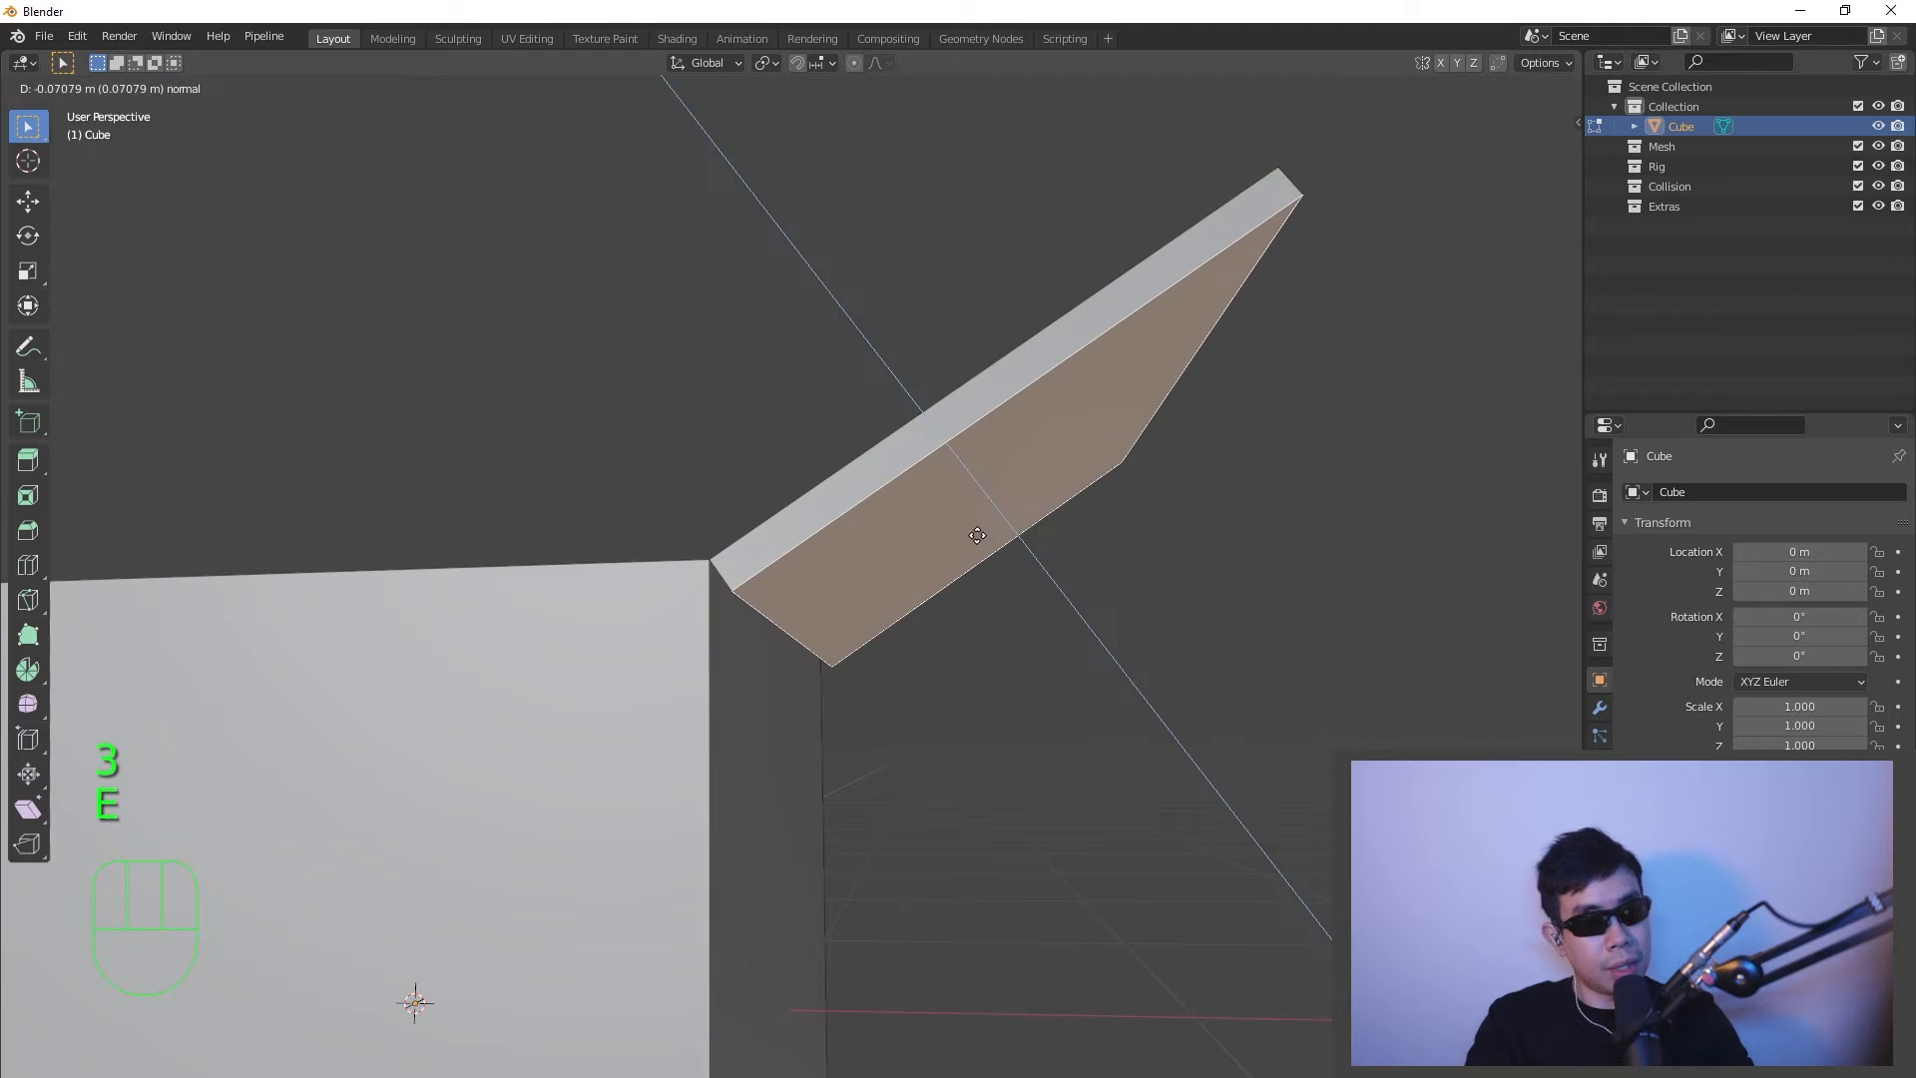
left_click(894, 642)
- Examine the thickened flap and its joint with the cube from several sides, first in Edit Mode and finally in Object Mode
scroll(911, 672, "up", 3)
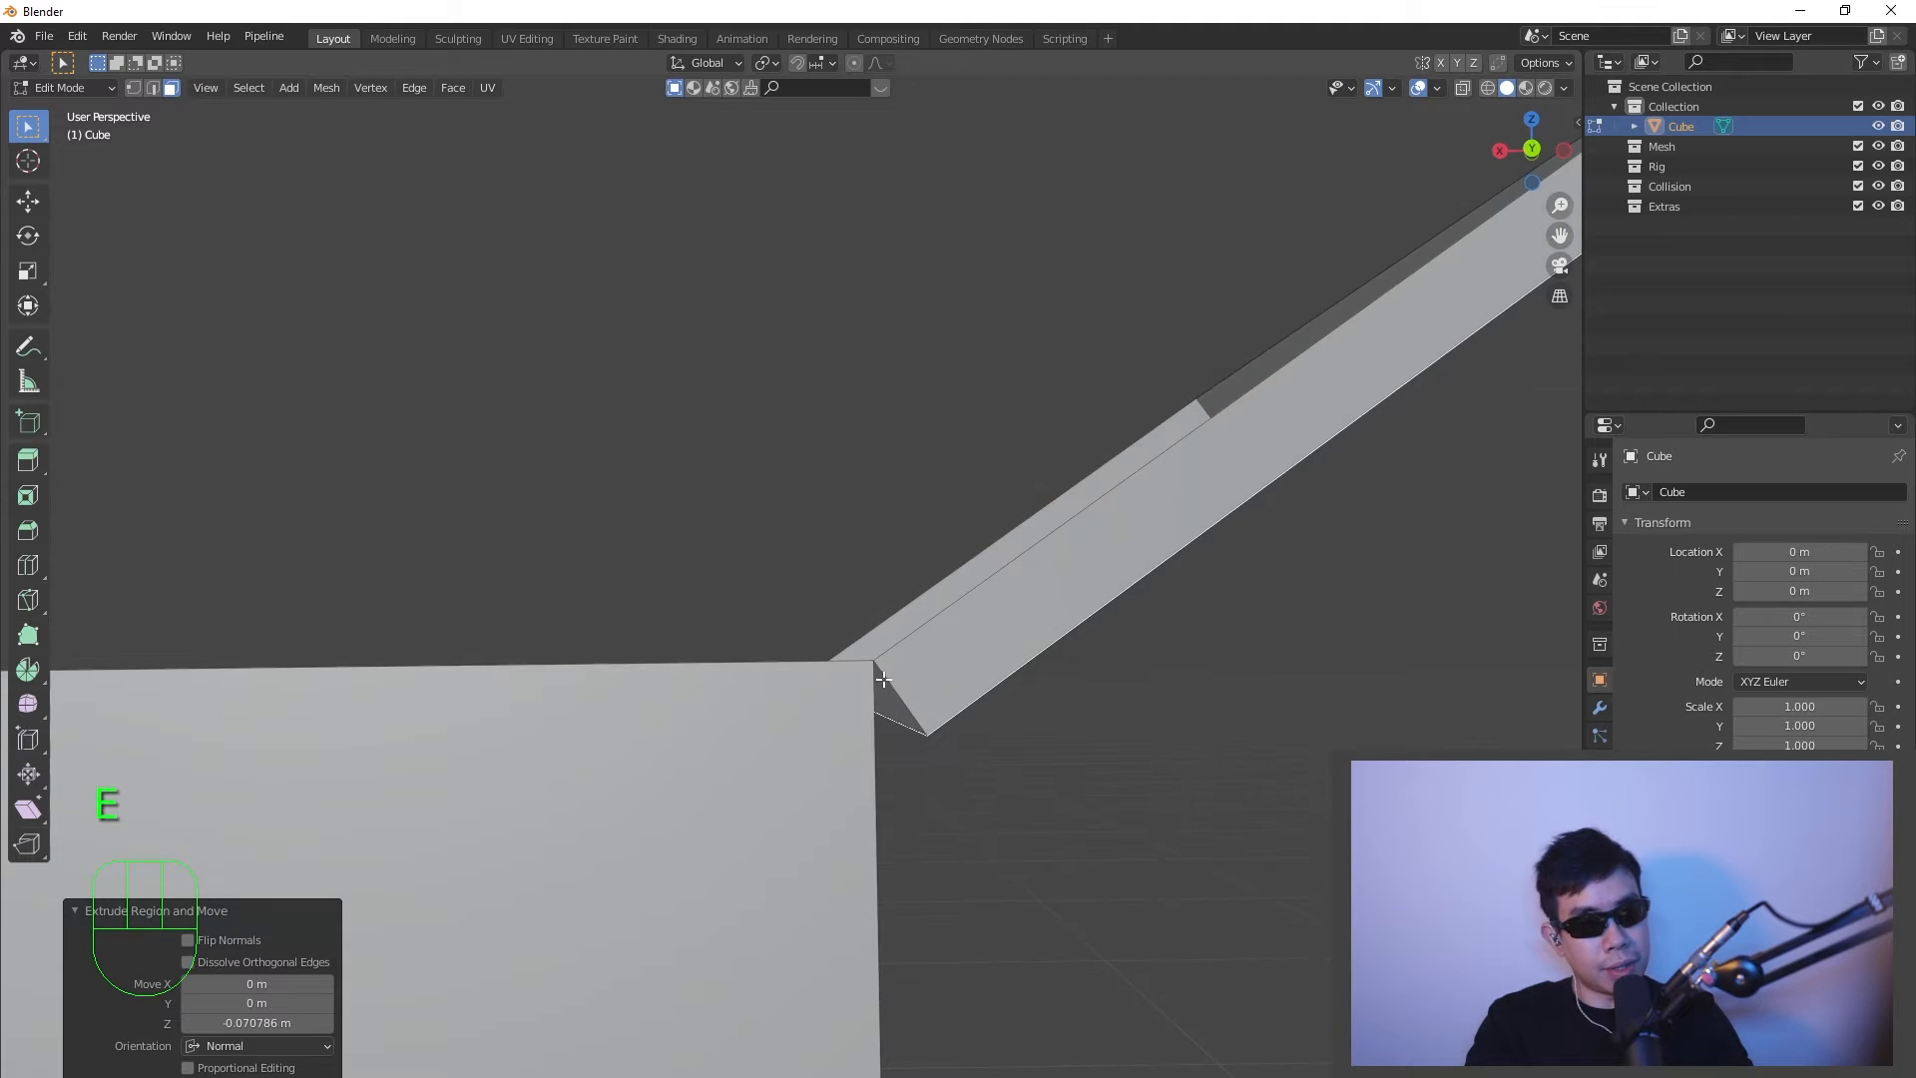
middle_click_drag(884, 679, 914, 751)
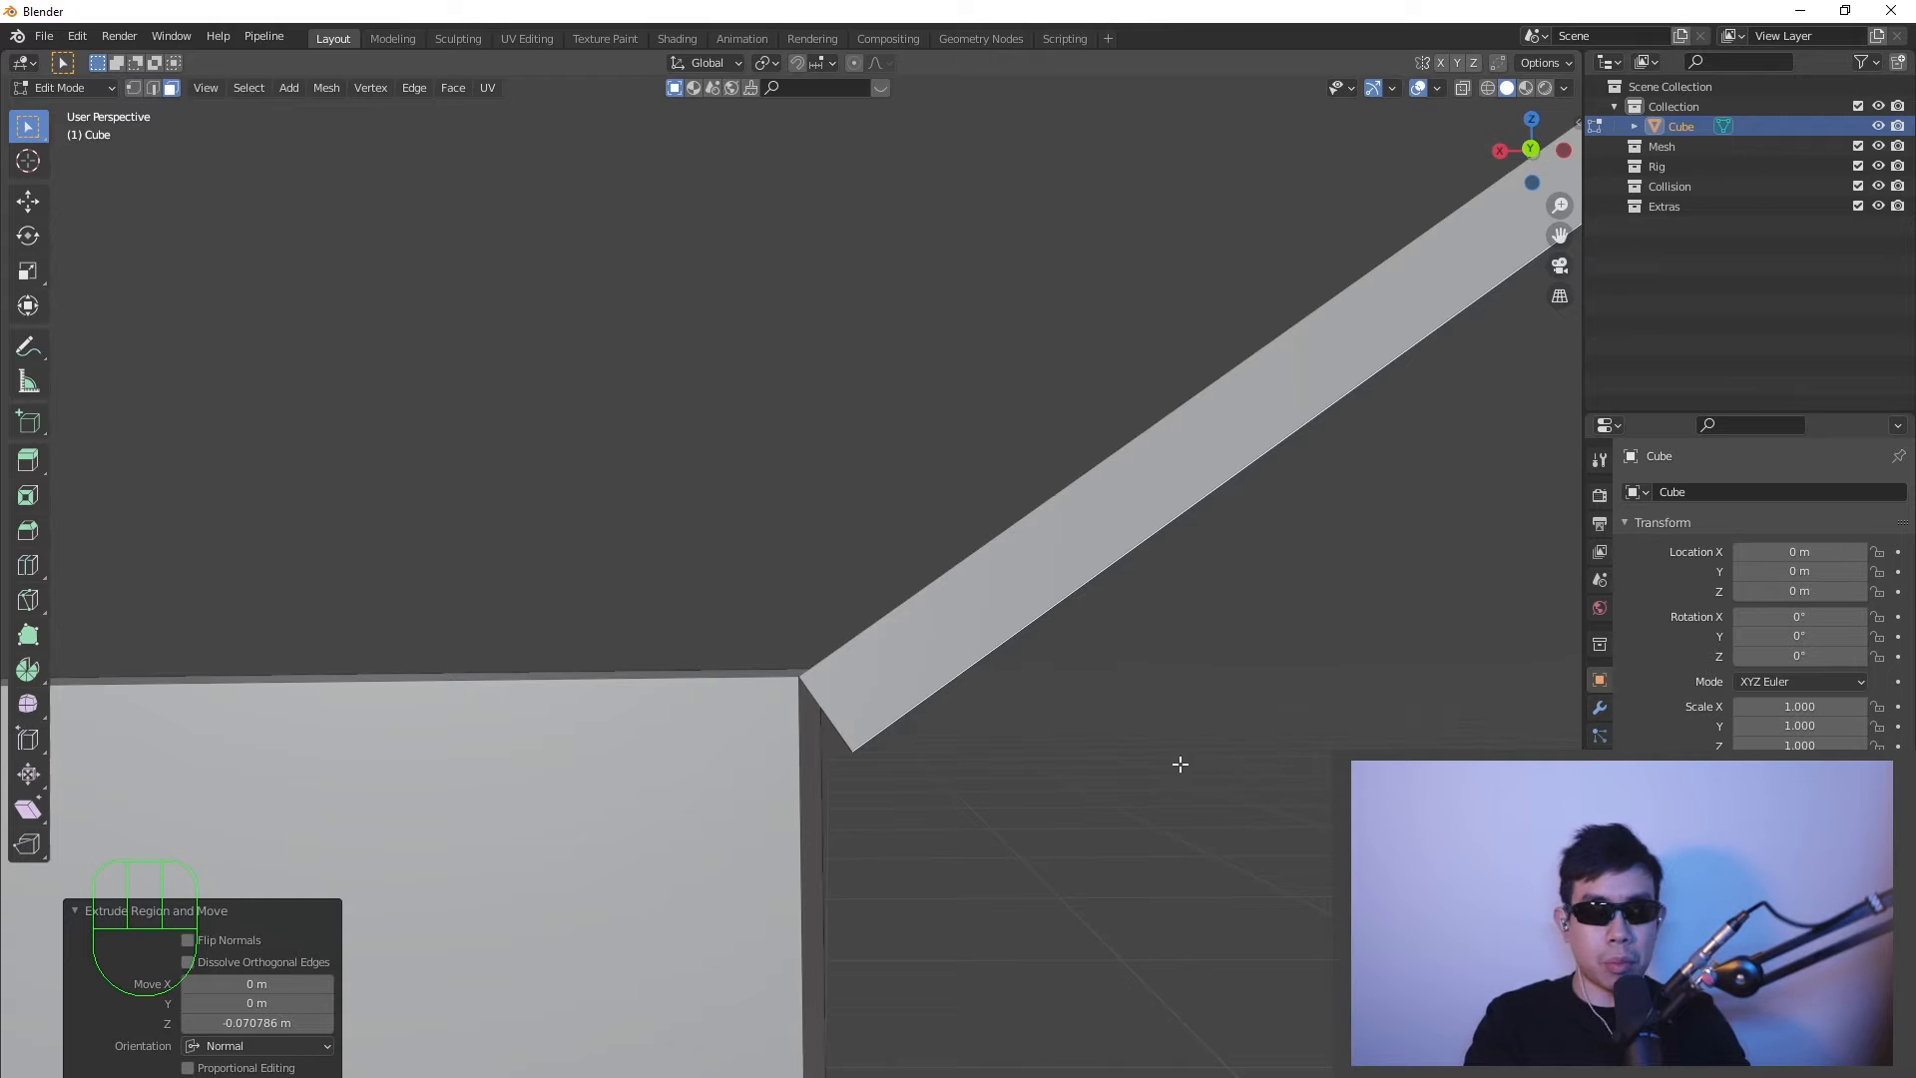
scroll(1170, 761, "down", 4)
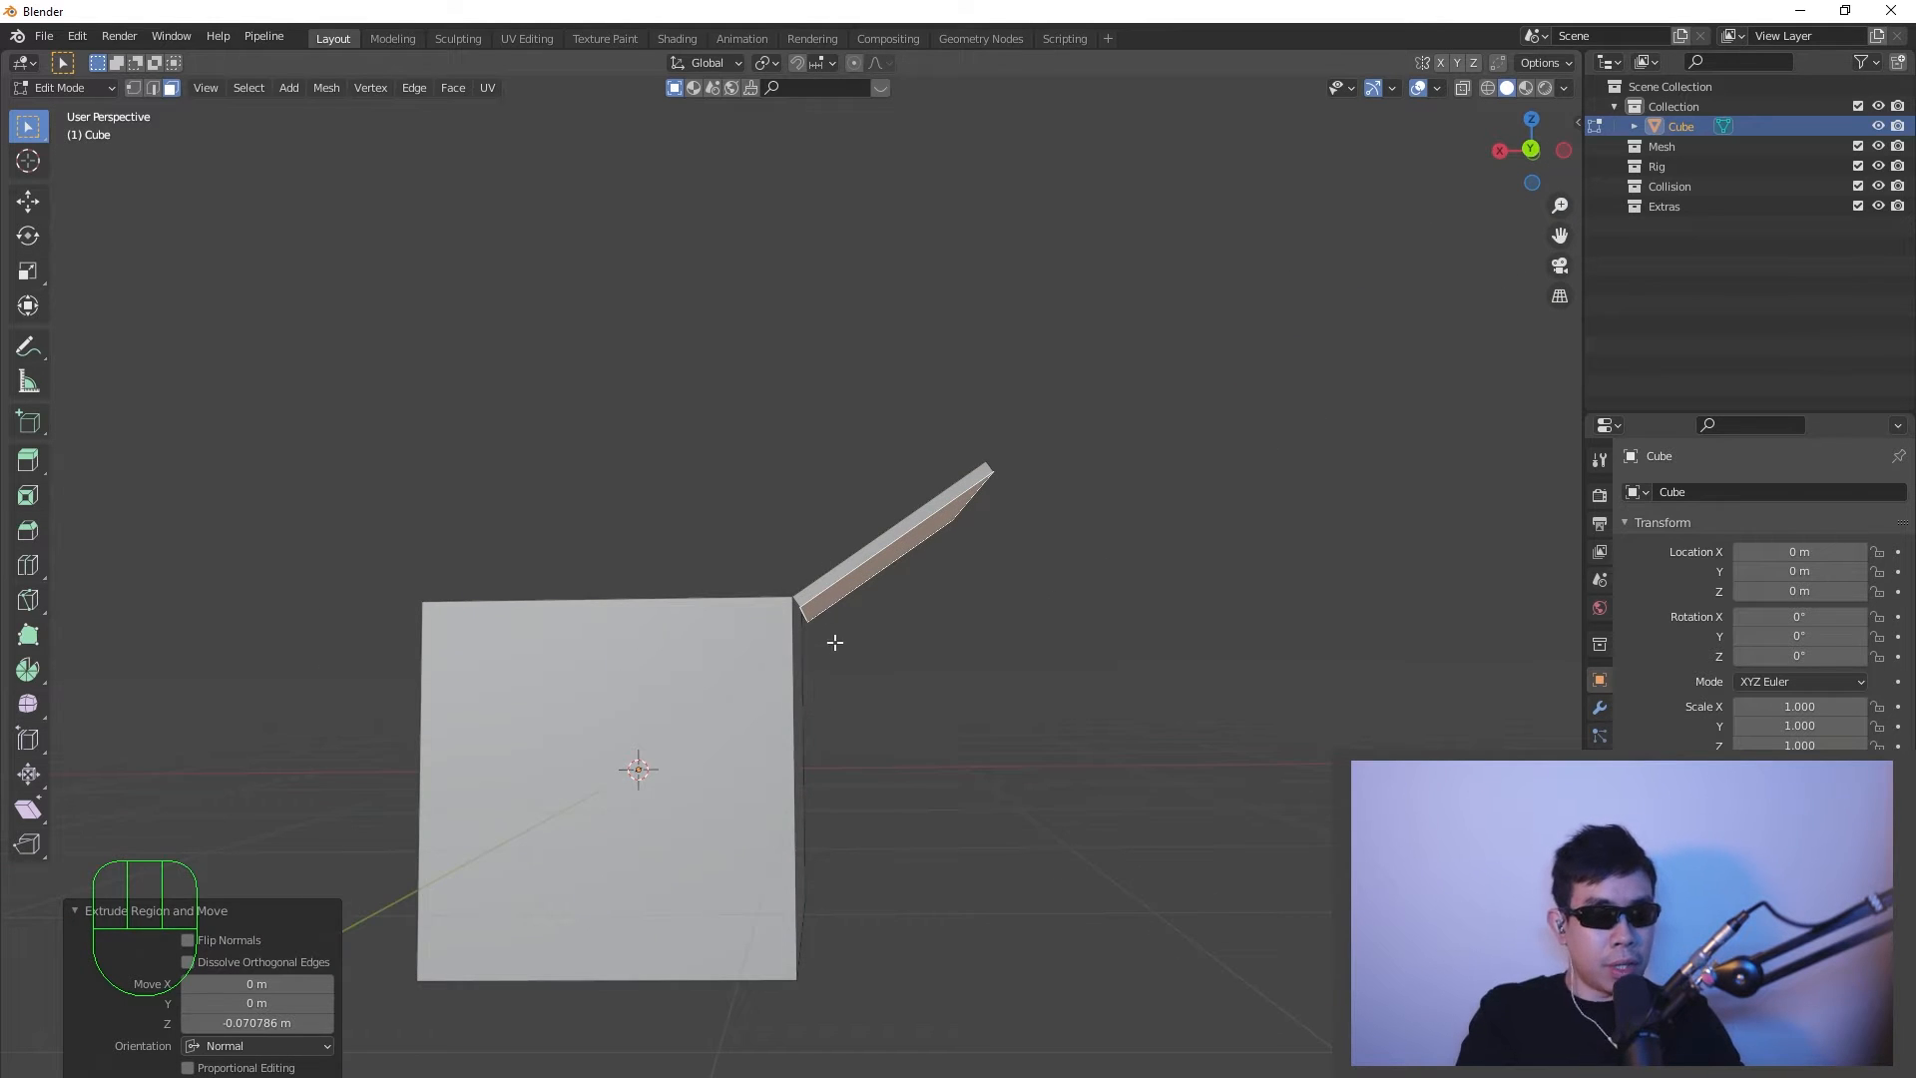
scroll(855, 650, "up", 3)
middle_click_drag(855, 649, 758, 623)
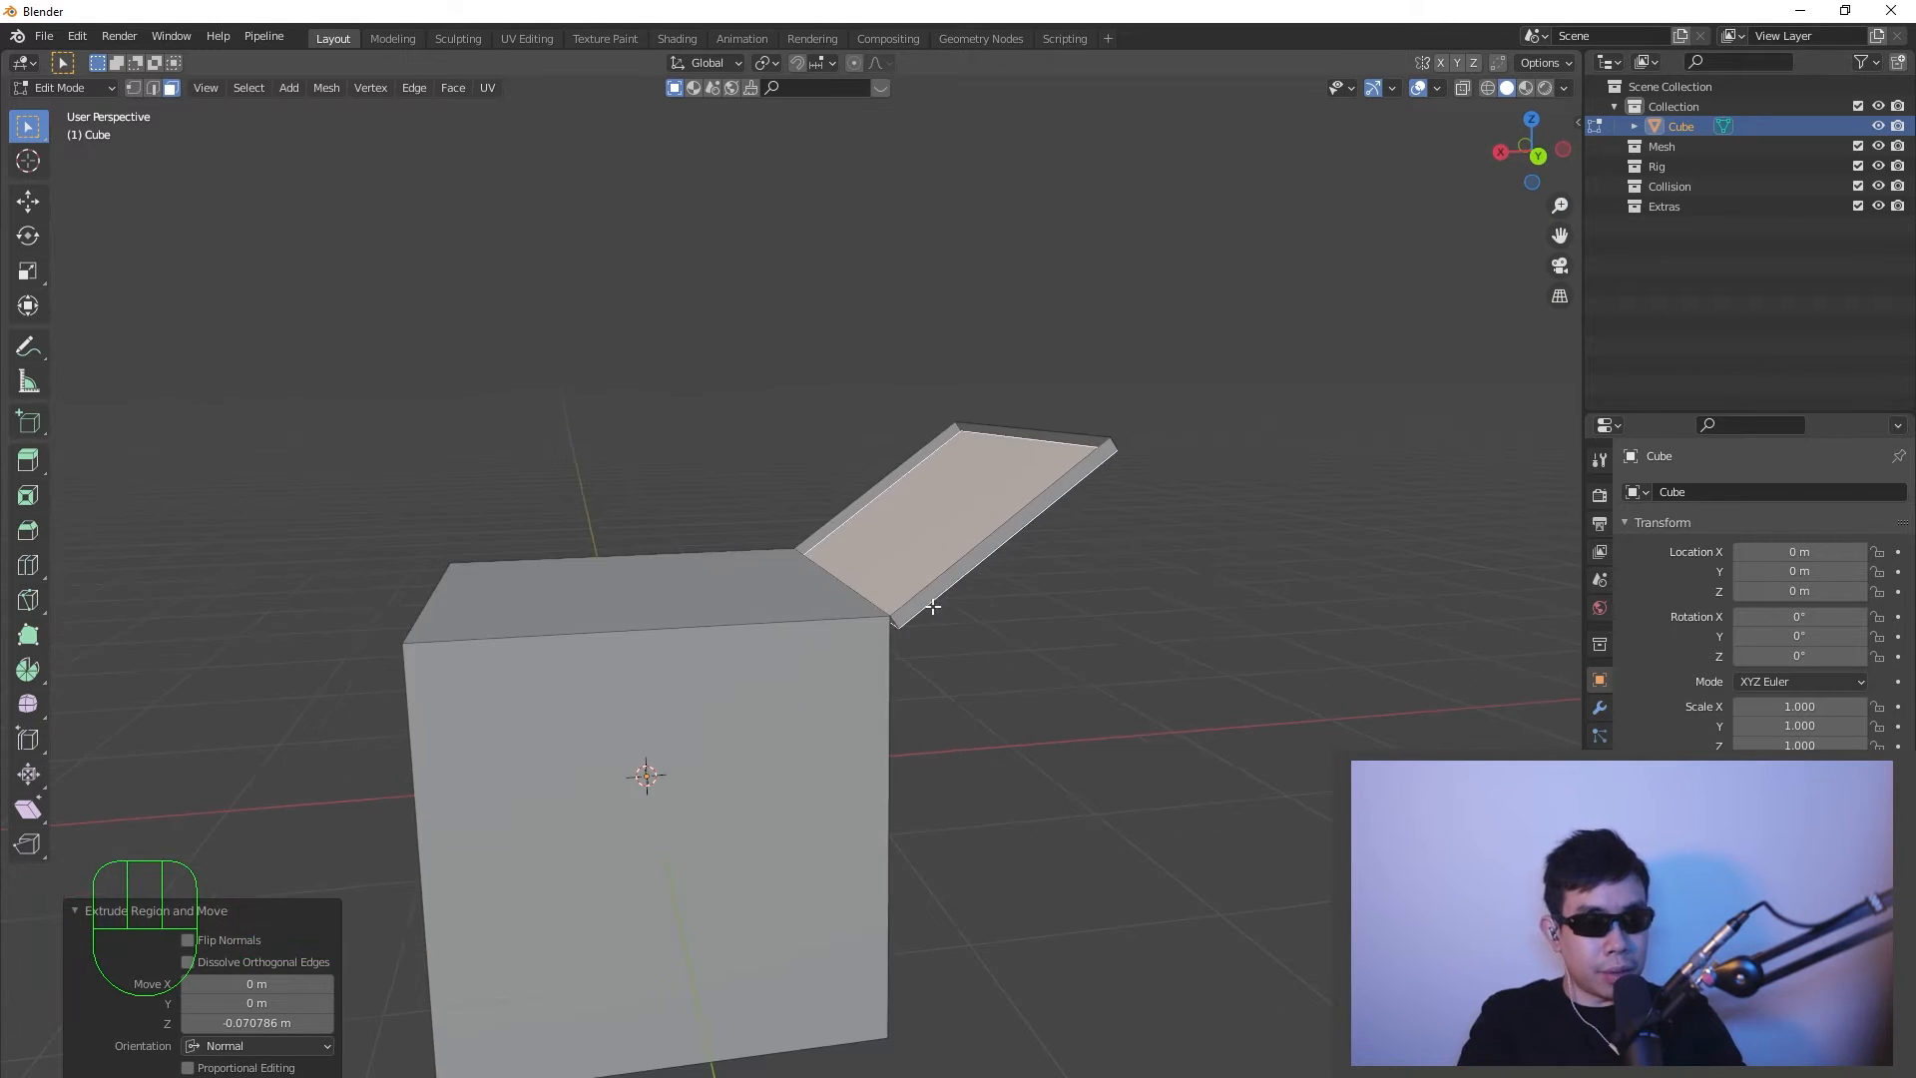
key("Tab")
middle_click_drag(960, 758, 1039, 612)
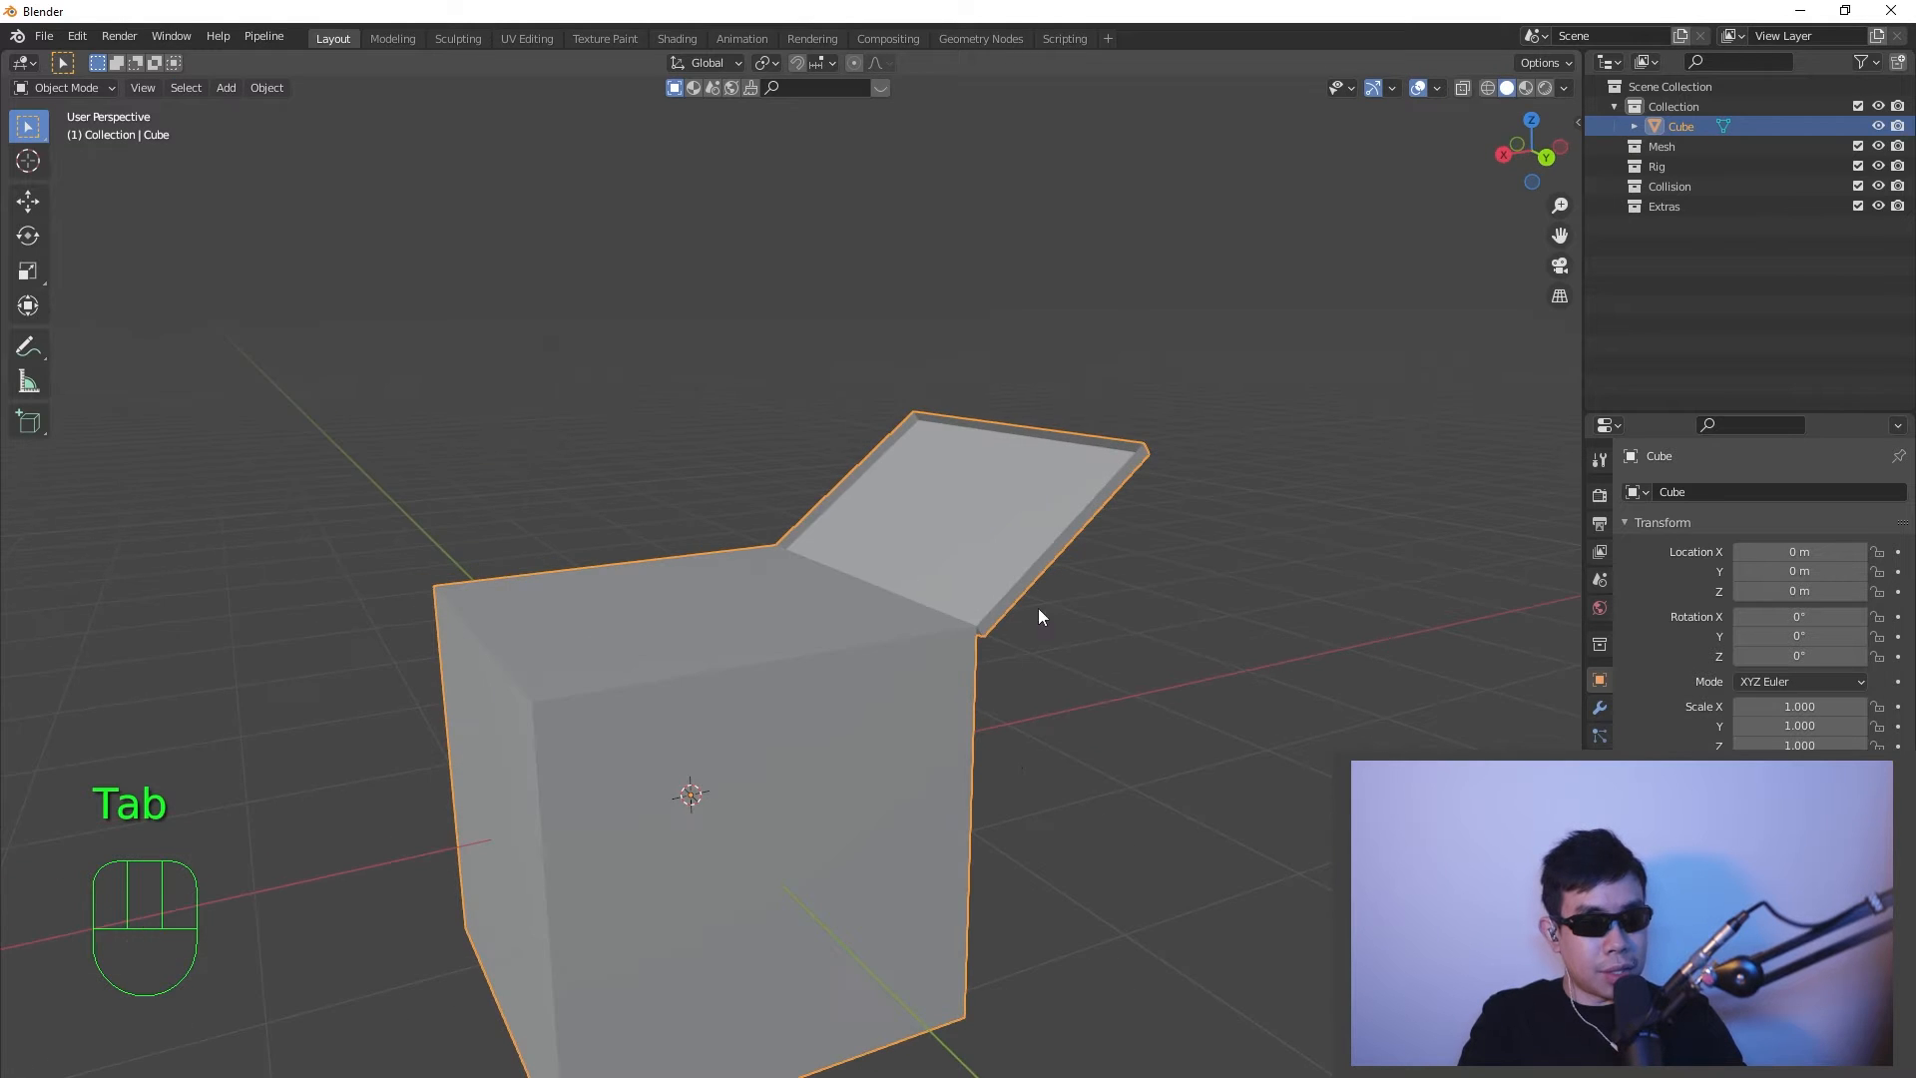
scroll(1210, 612, "up", 2)
middle_click_drag(1210, 611, 1048, 649)
scroll(883, 716, "down", 4)
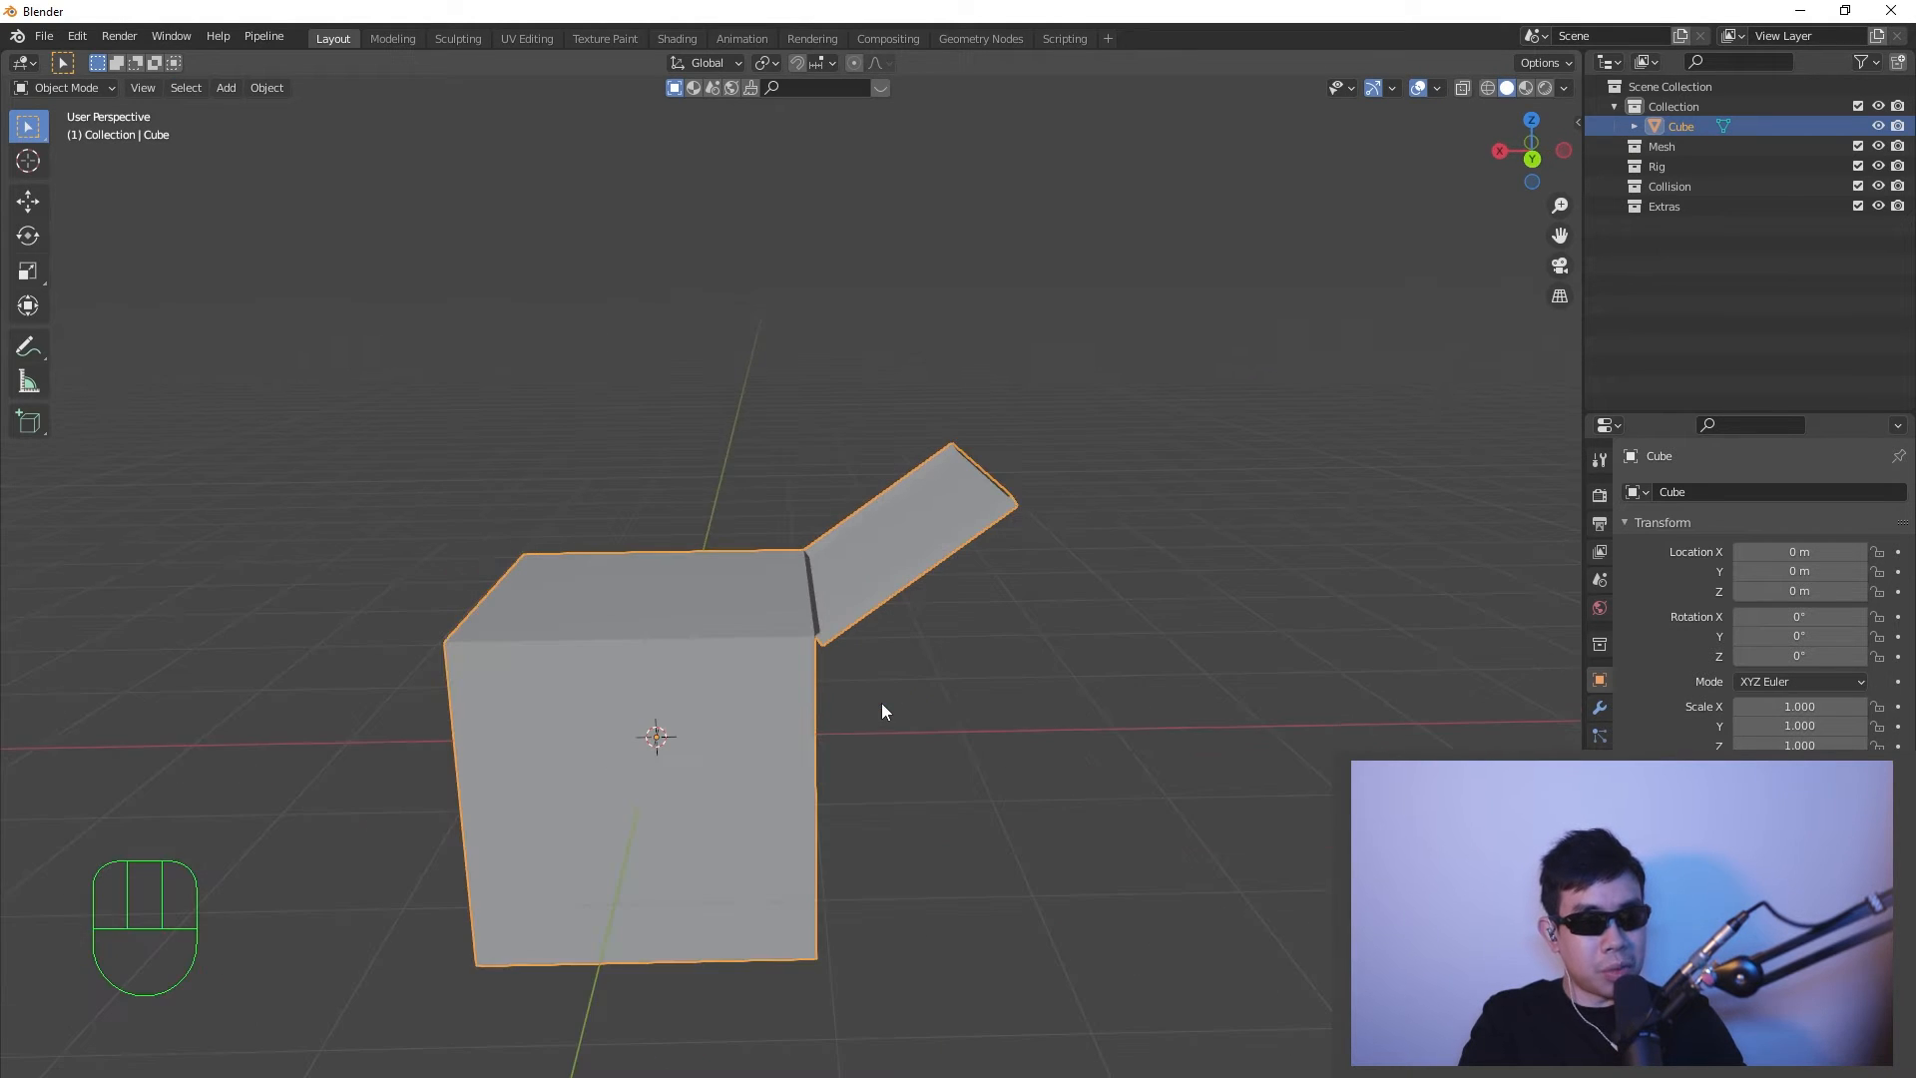
middle_click_drag(882, 702, 982, 685)
- Delete the cube with the flap and add a new default cube mesh
key("x")
left_click(995, 647)
key("shift+a")
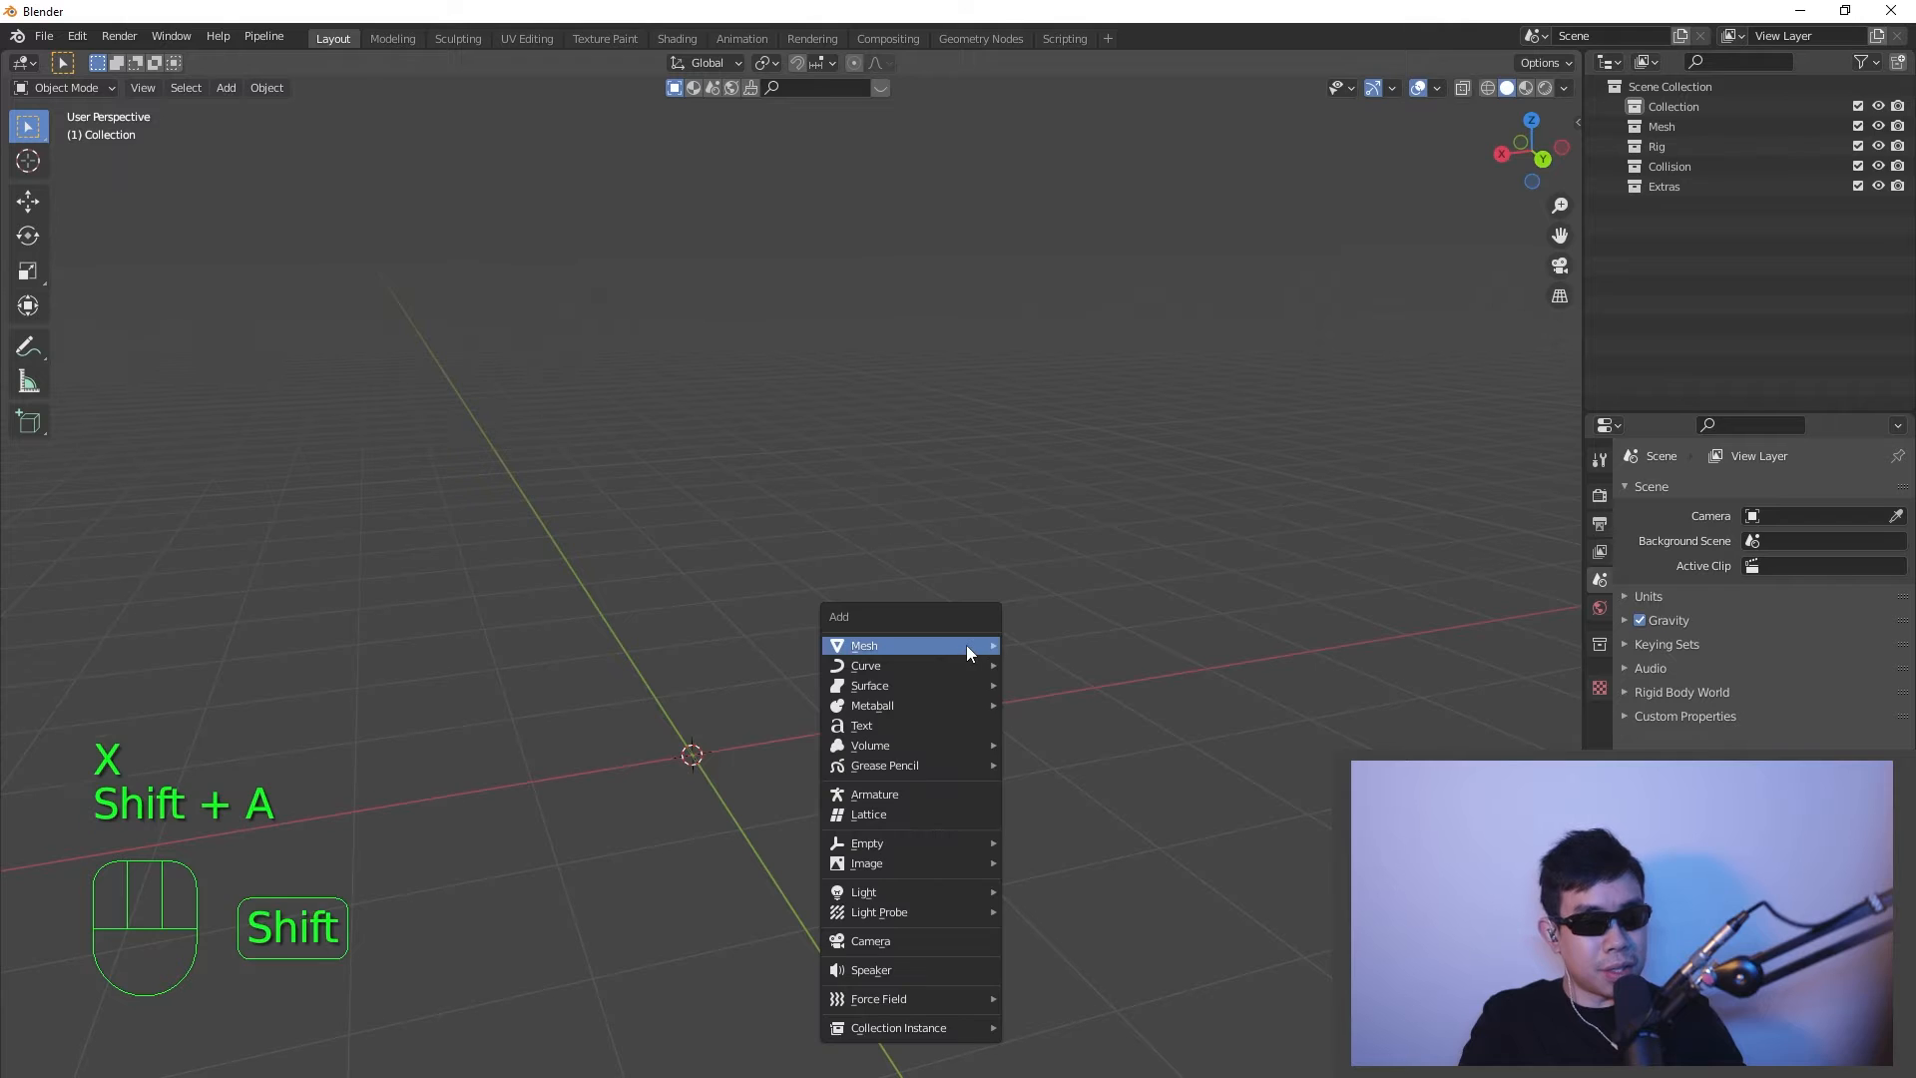
mouse_move(970, 648)
left_click(1076, 648)
scroll(937, 698, "up", 2)
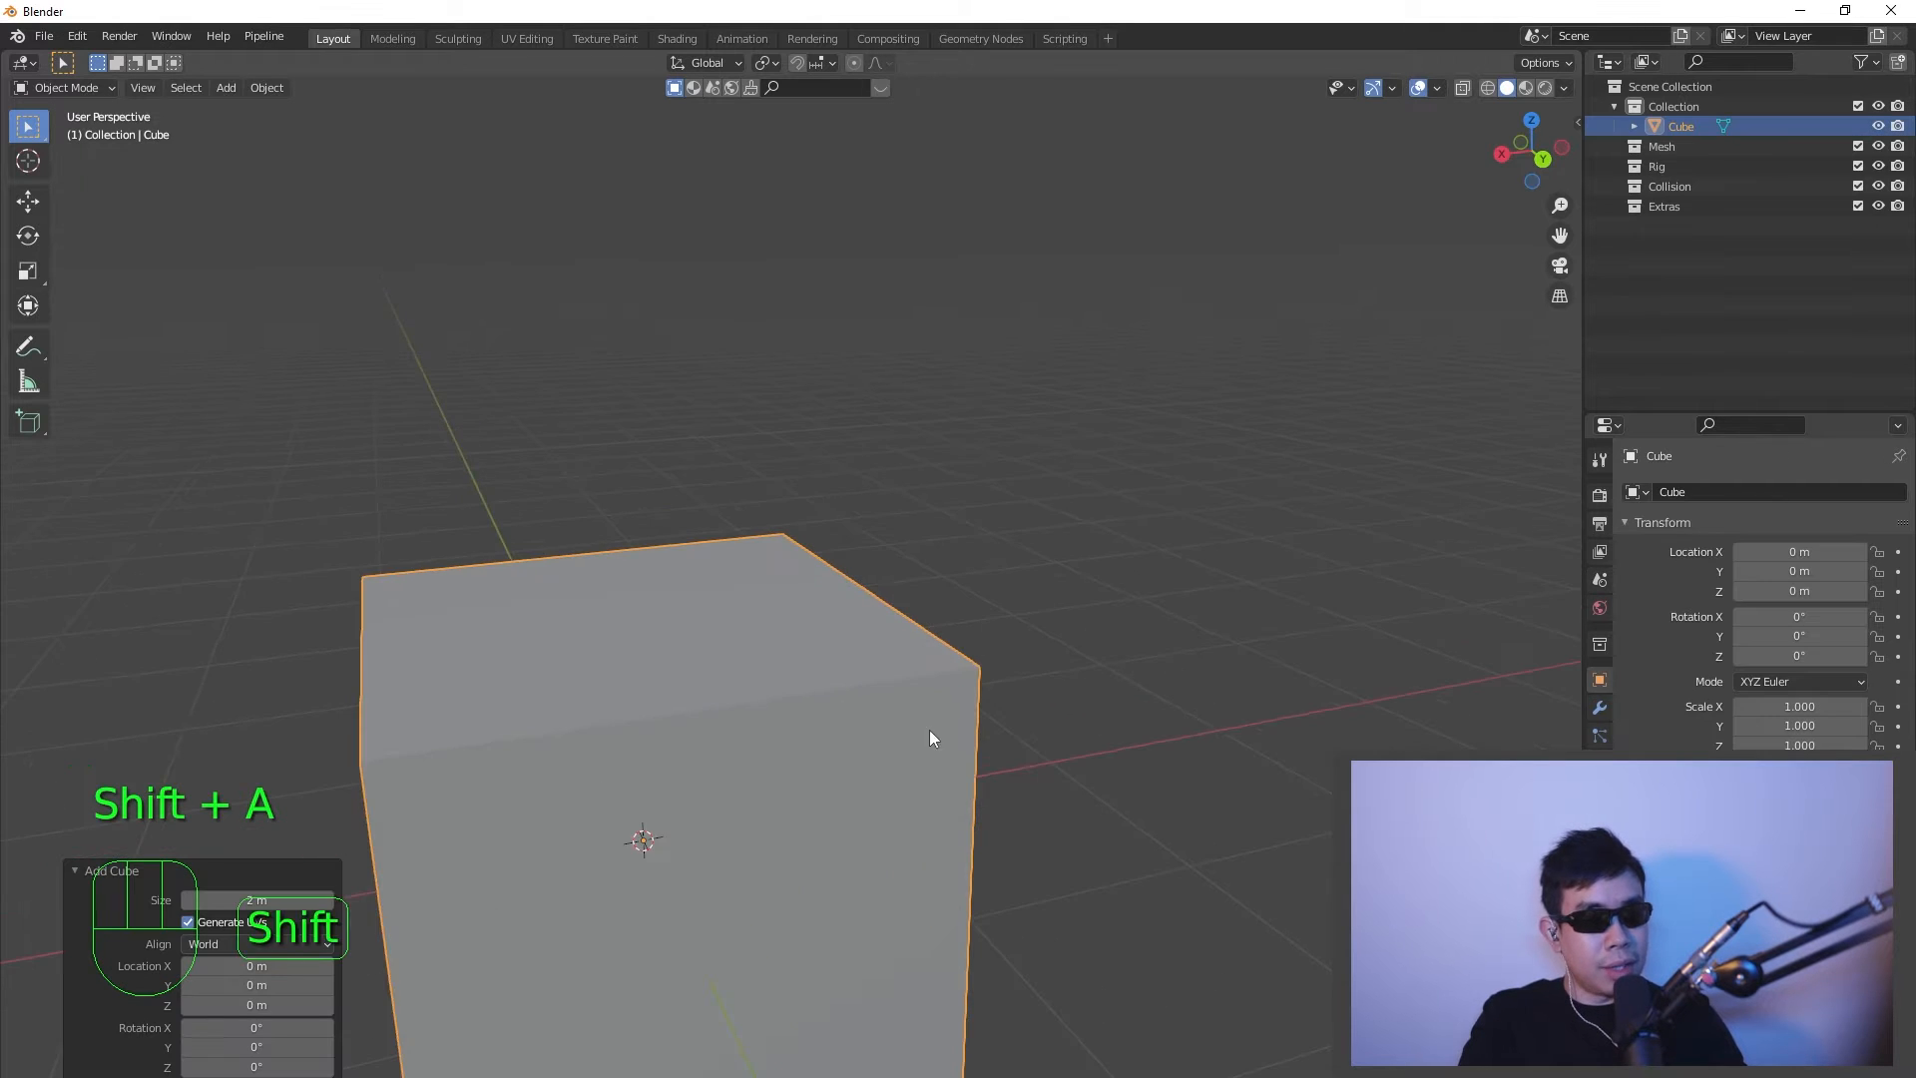
- Extrude the new cube's top face upward by about 0.80 m in Edit Mode
middle_click_drag(930, 728, 1125, 560)
key("Tab")
left_click(856, 590)
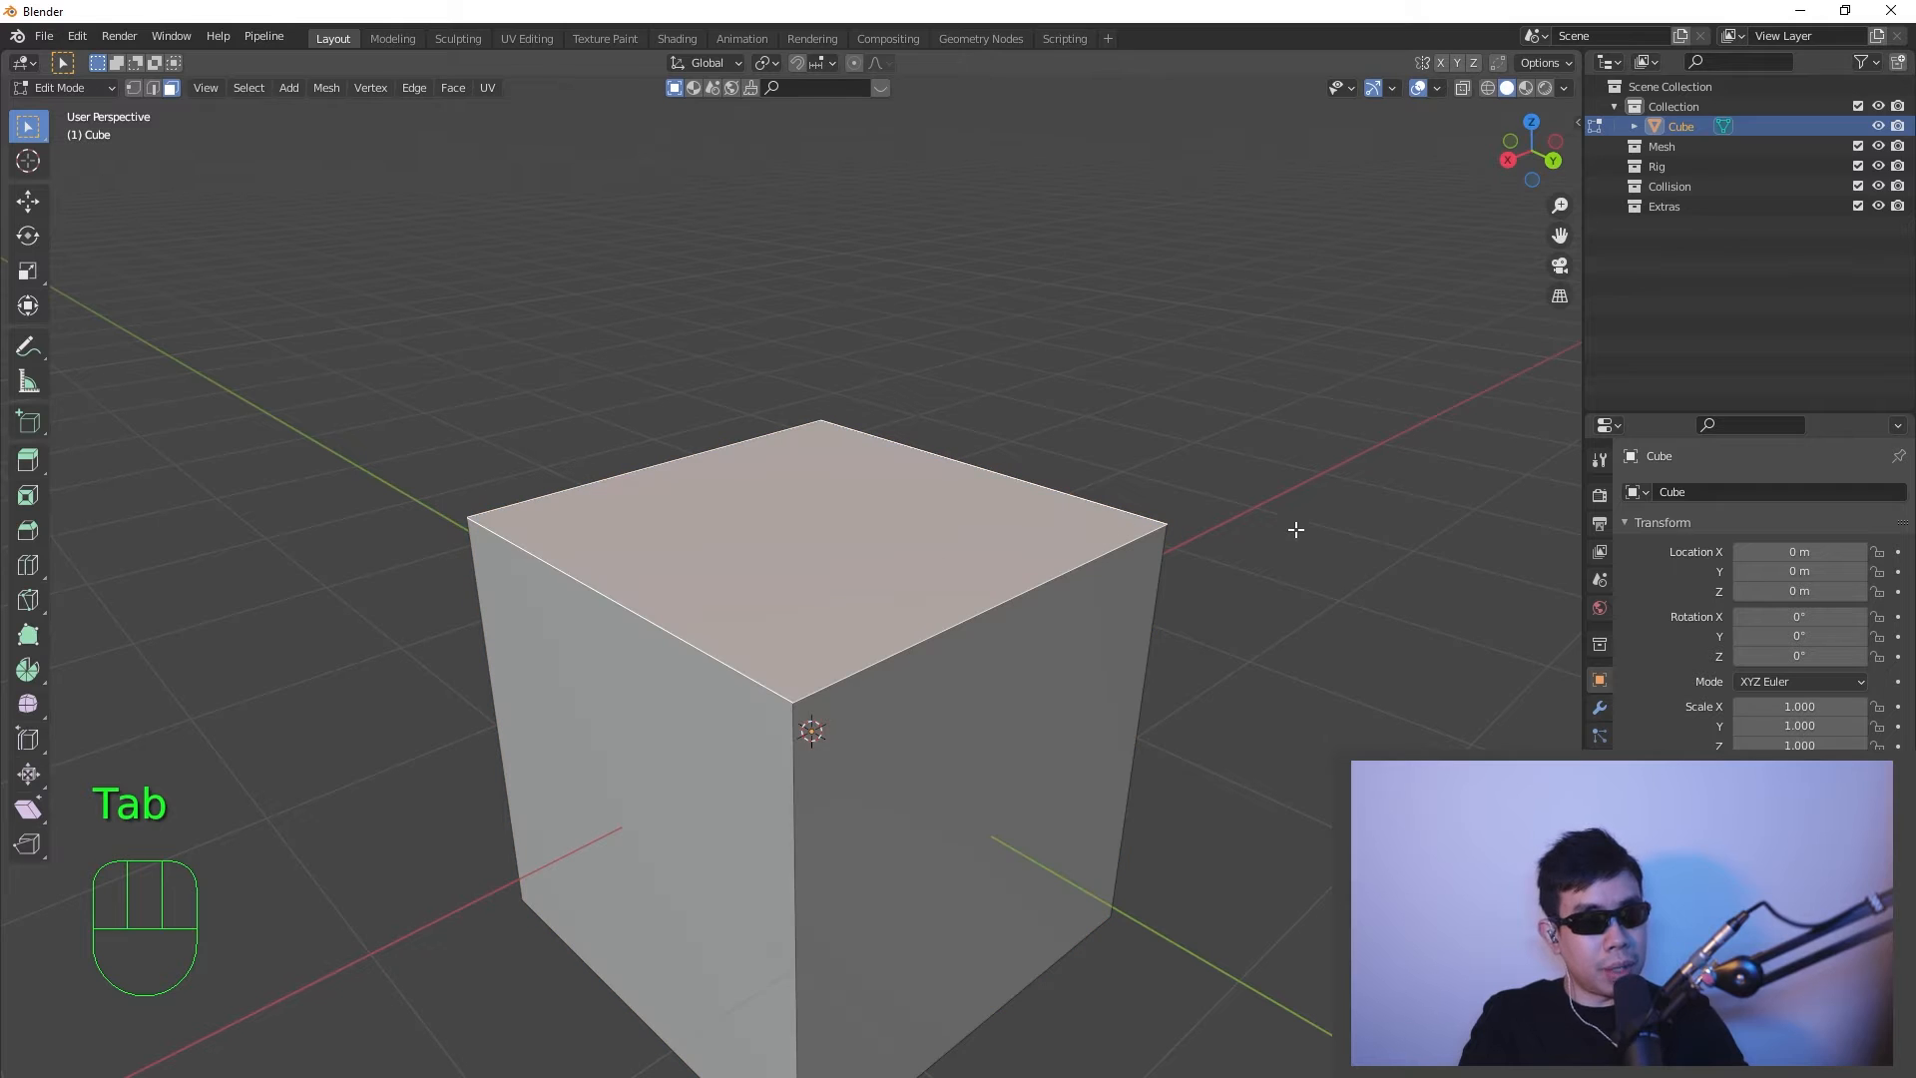
key("e")
left_click(1309, 363)
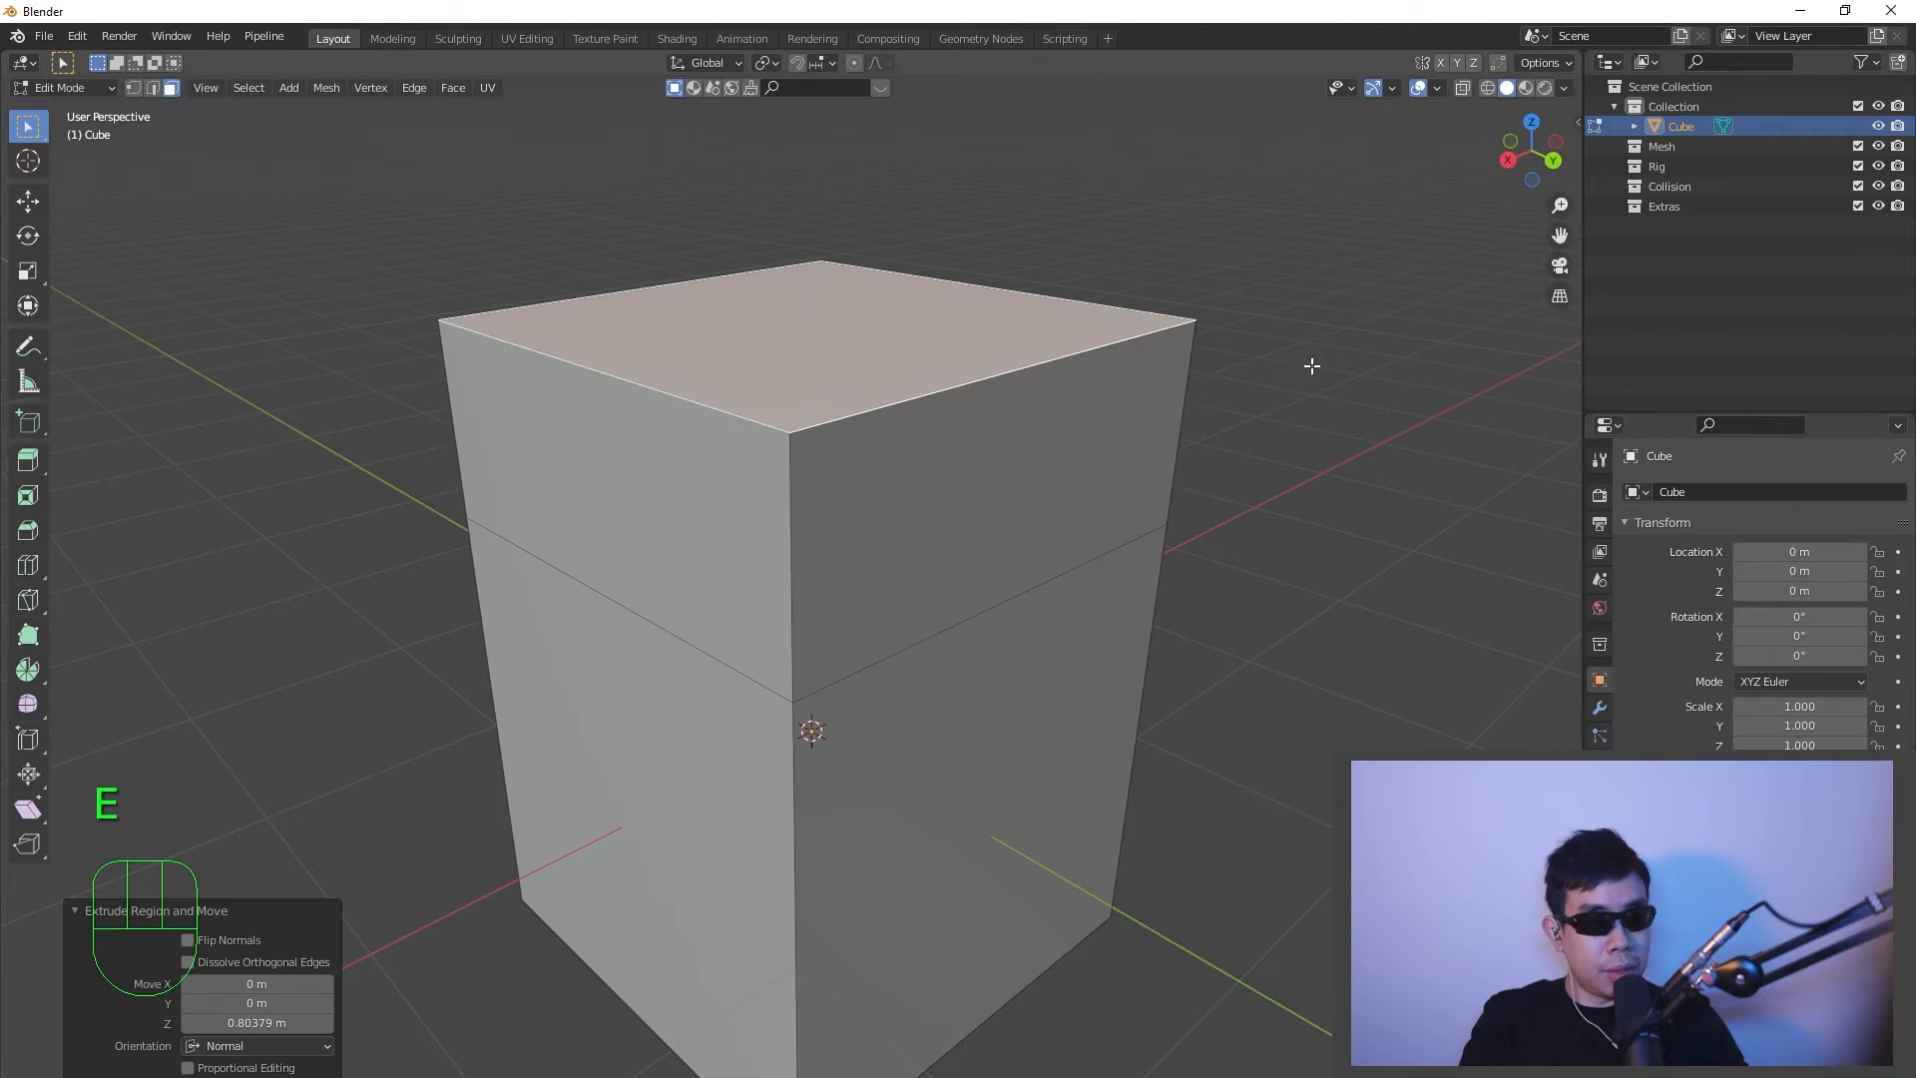
- Inset the raised top face by about 0.59 m and extrude the inner face about 0.85 m down into the block
key("i")
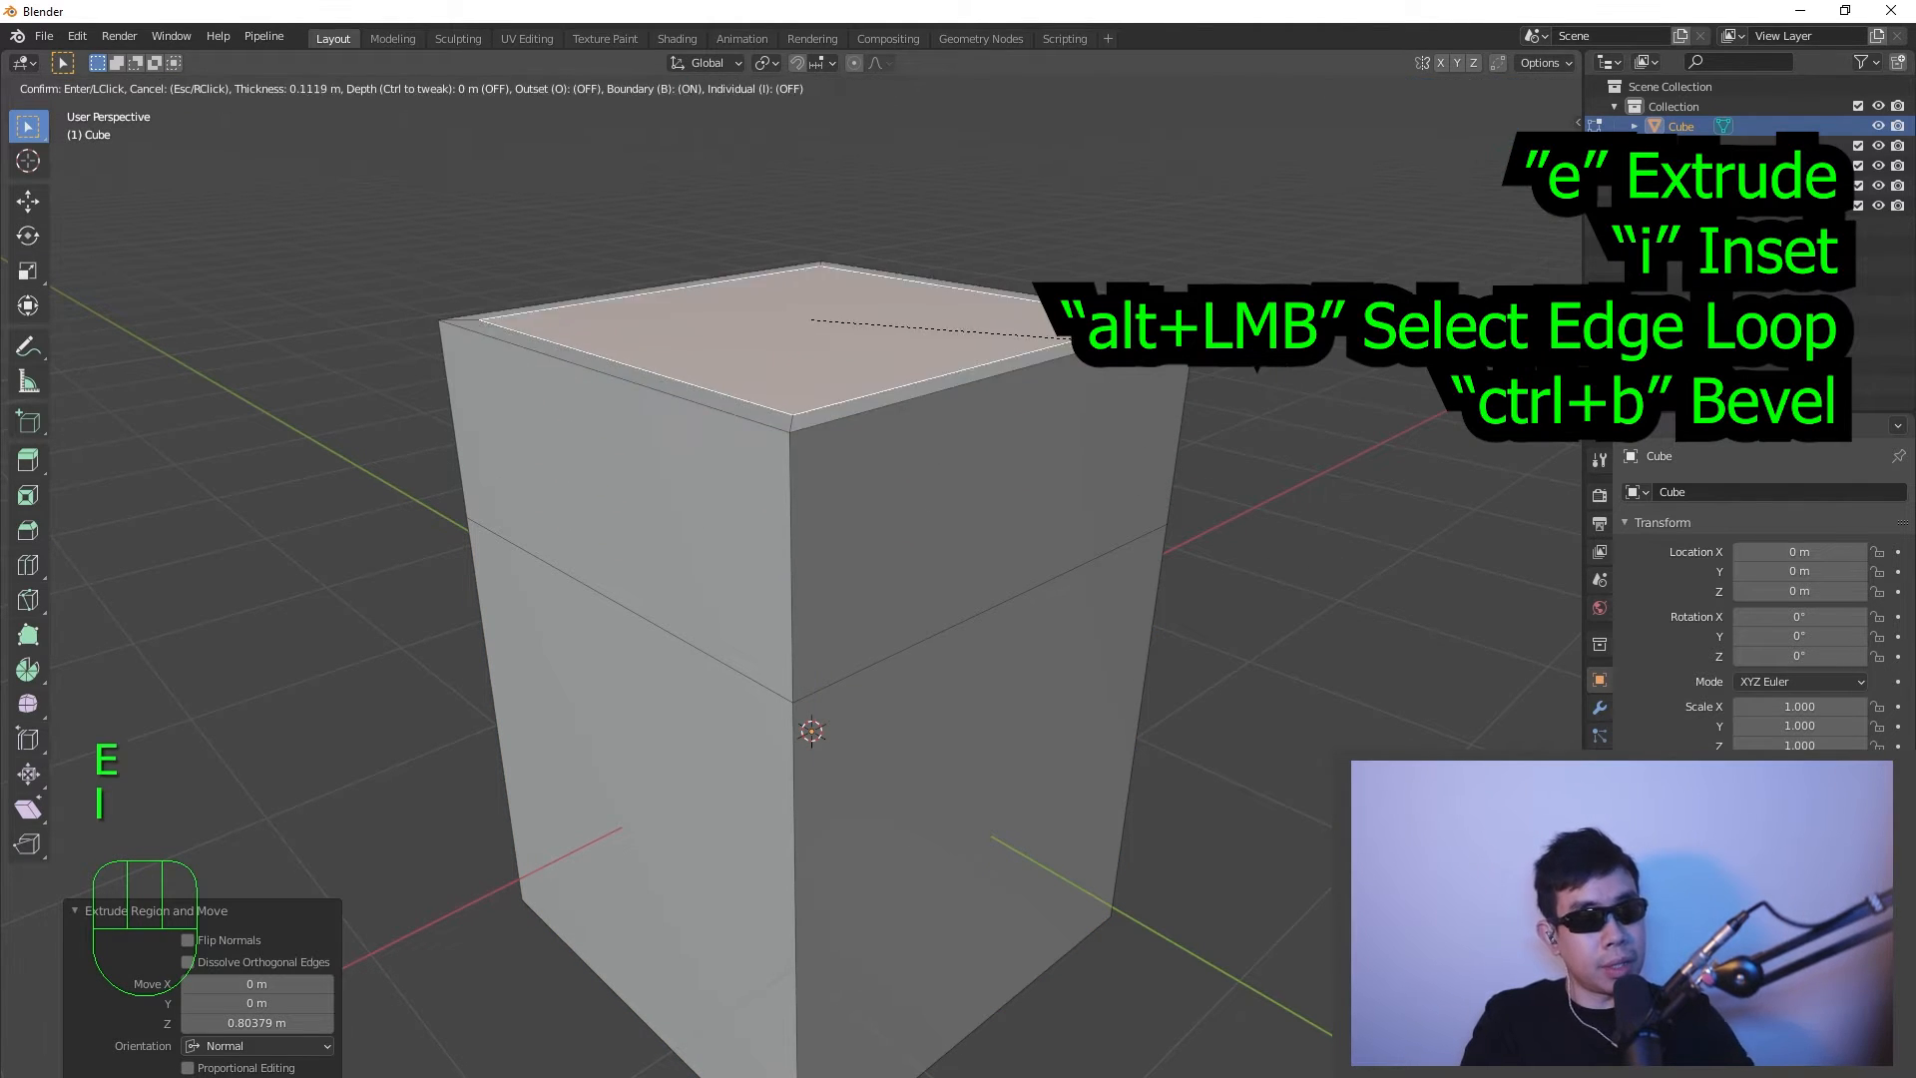
left_click(1158, 367)
key("e")
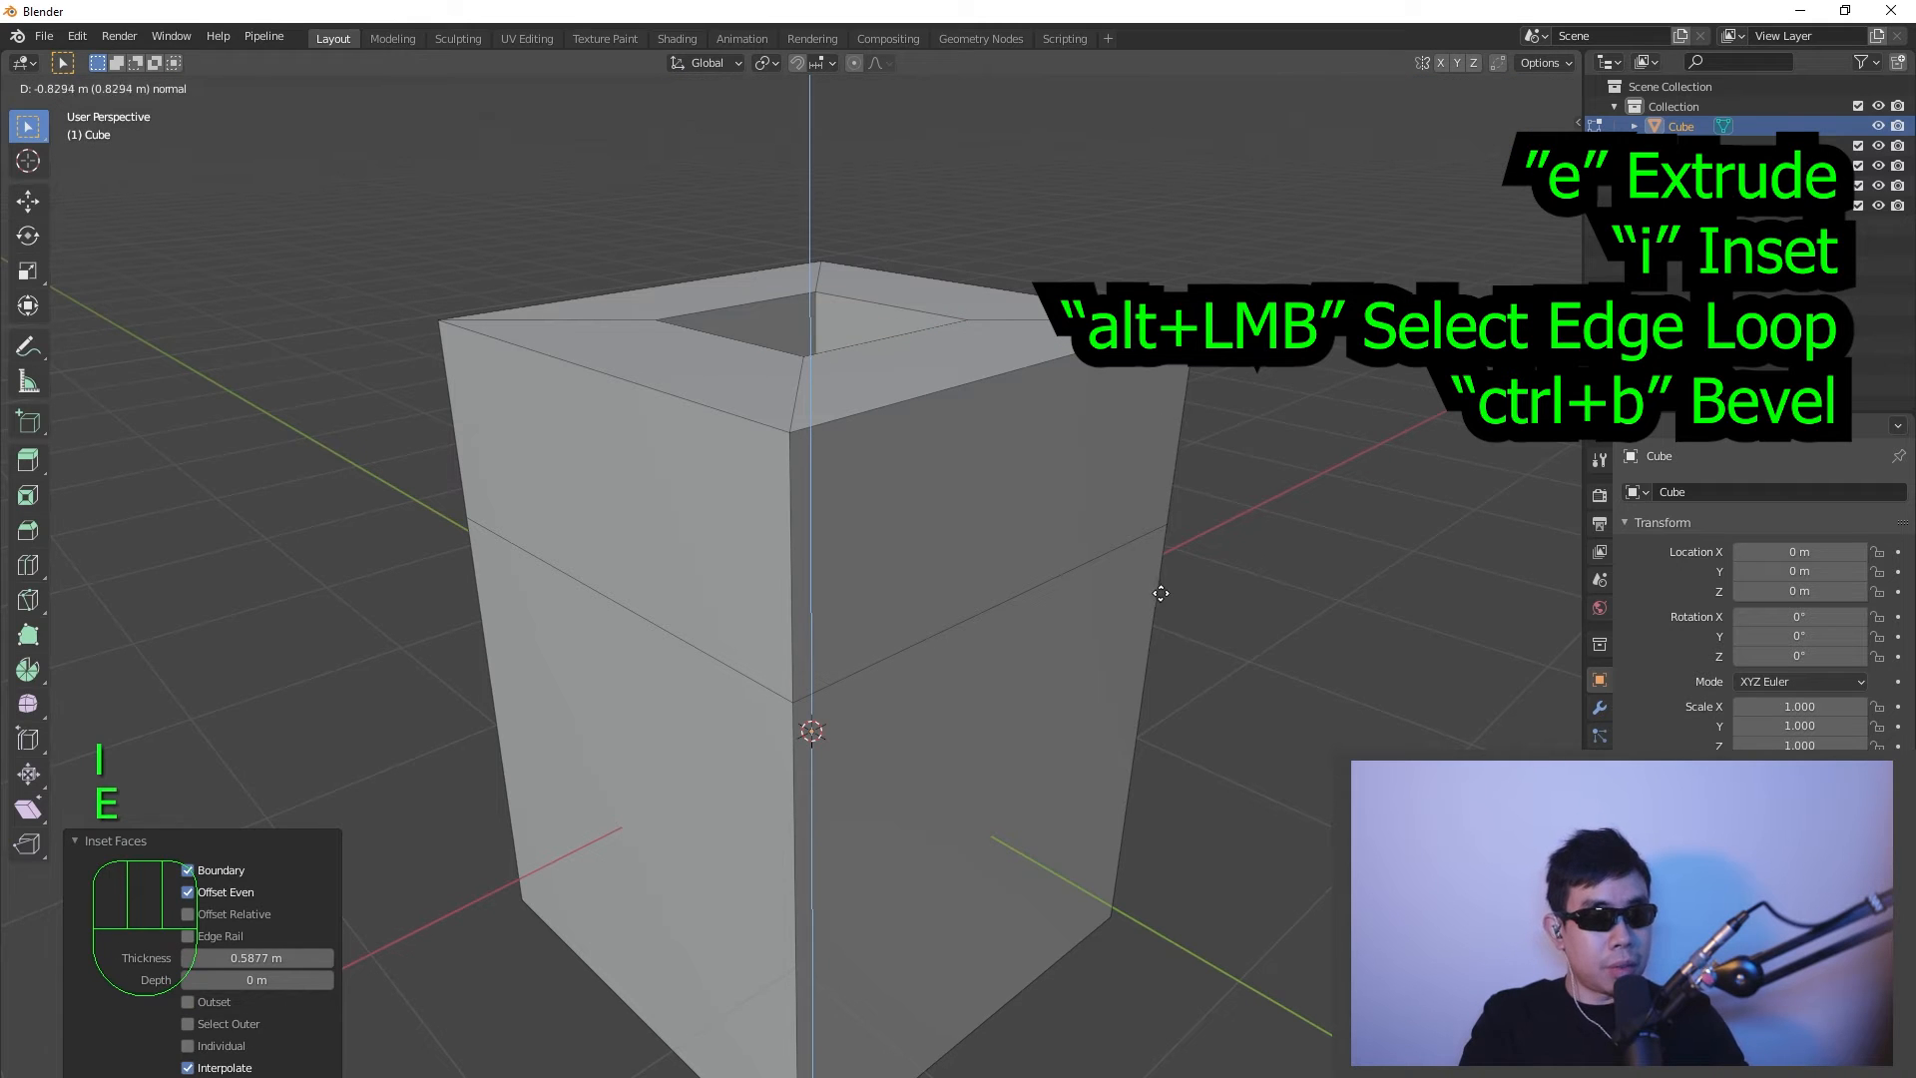
left_click(1160, 594)
middle_click_drag(1160, 594, 1286, 668, "shift")
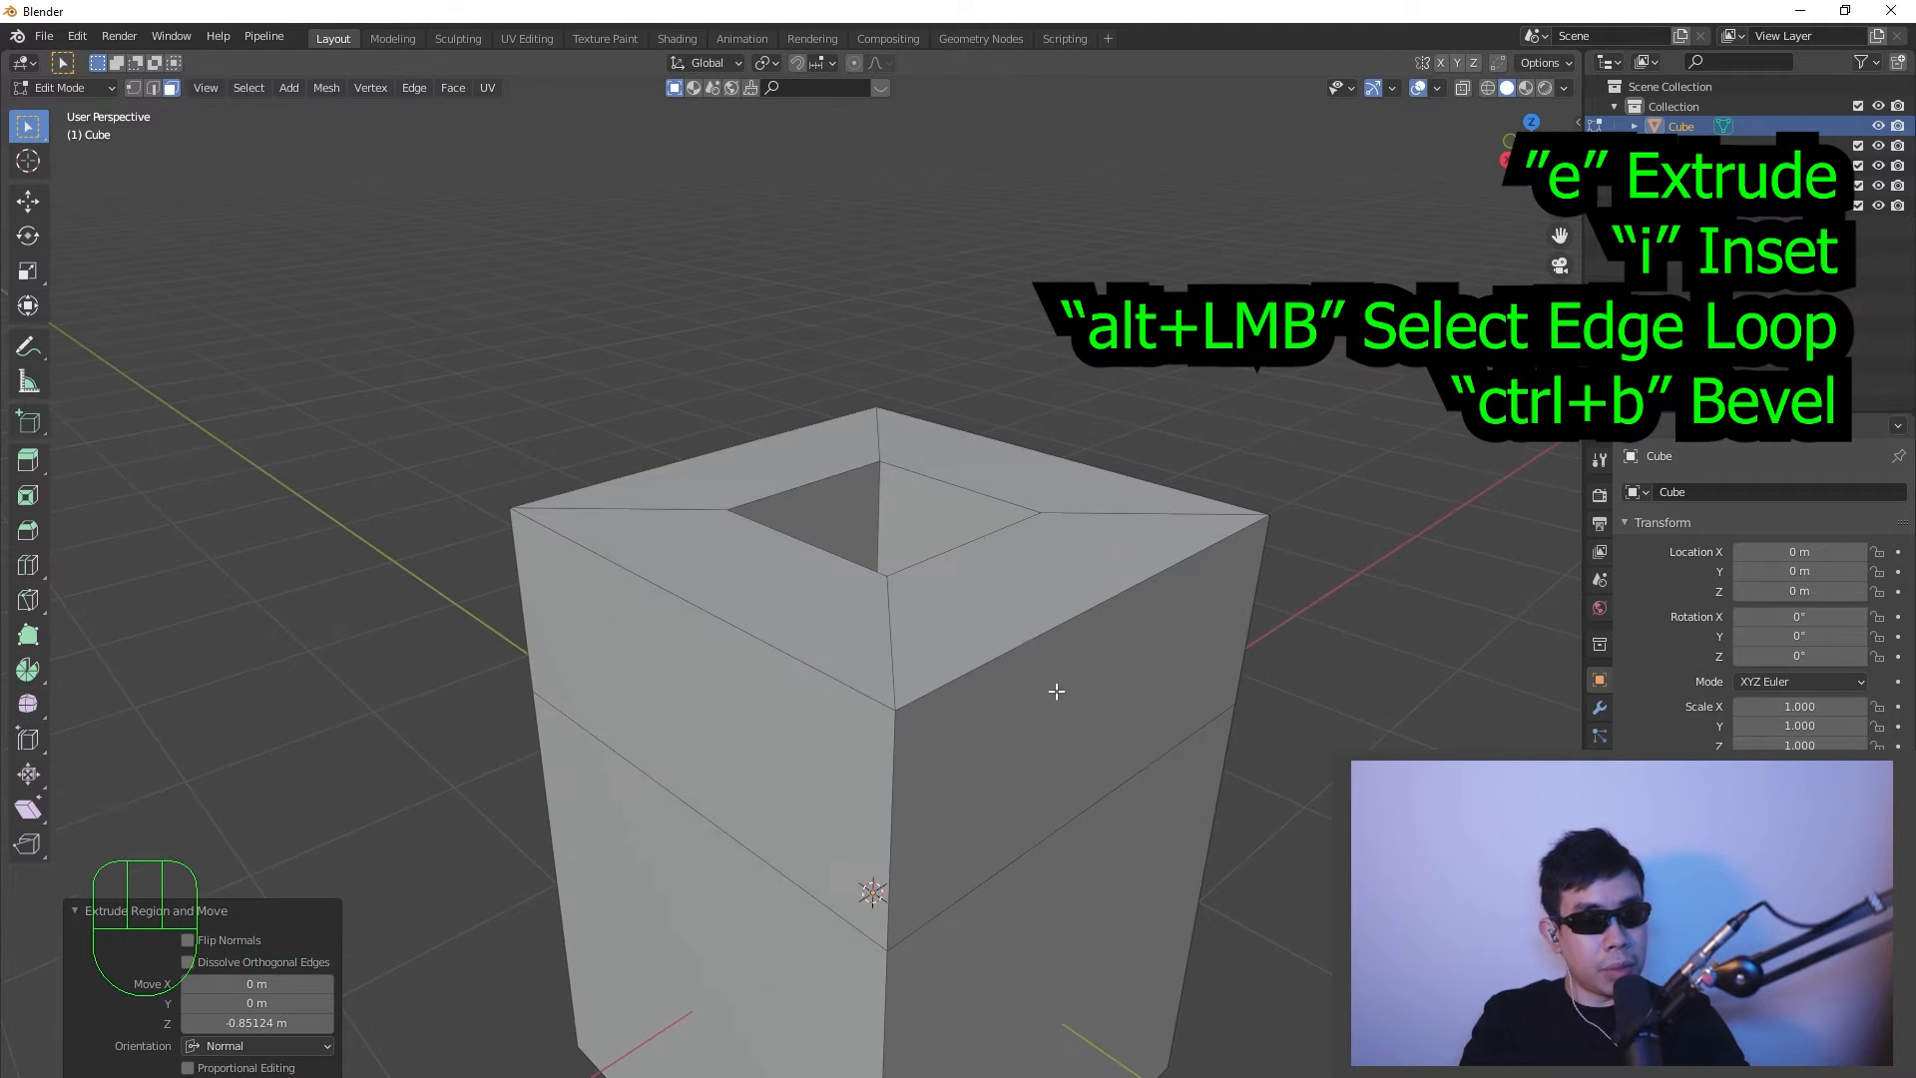
- Select the outer edge loop around the block's top and bevel it about 0.113 m wide with 11 segments
key("2")
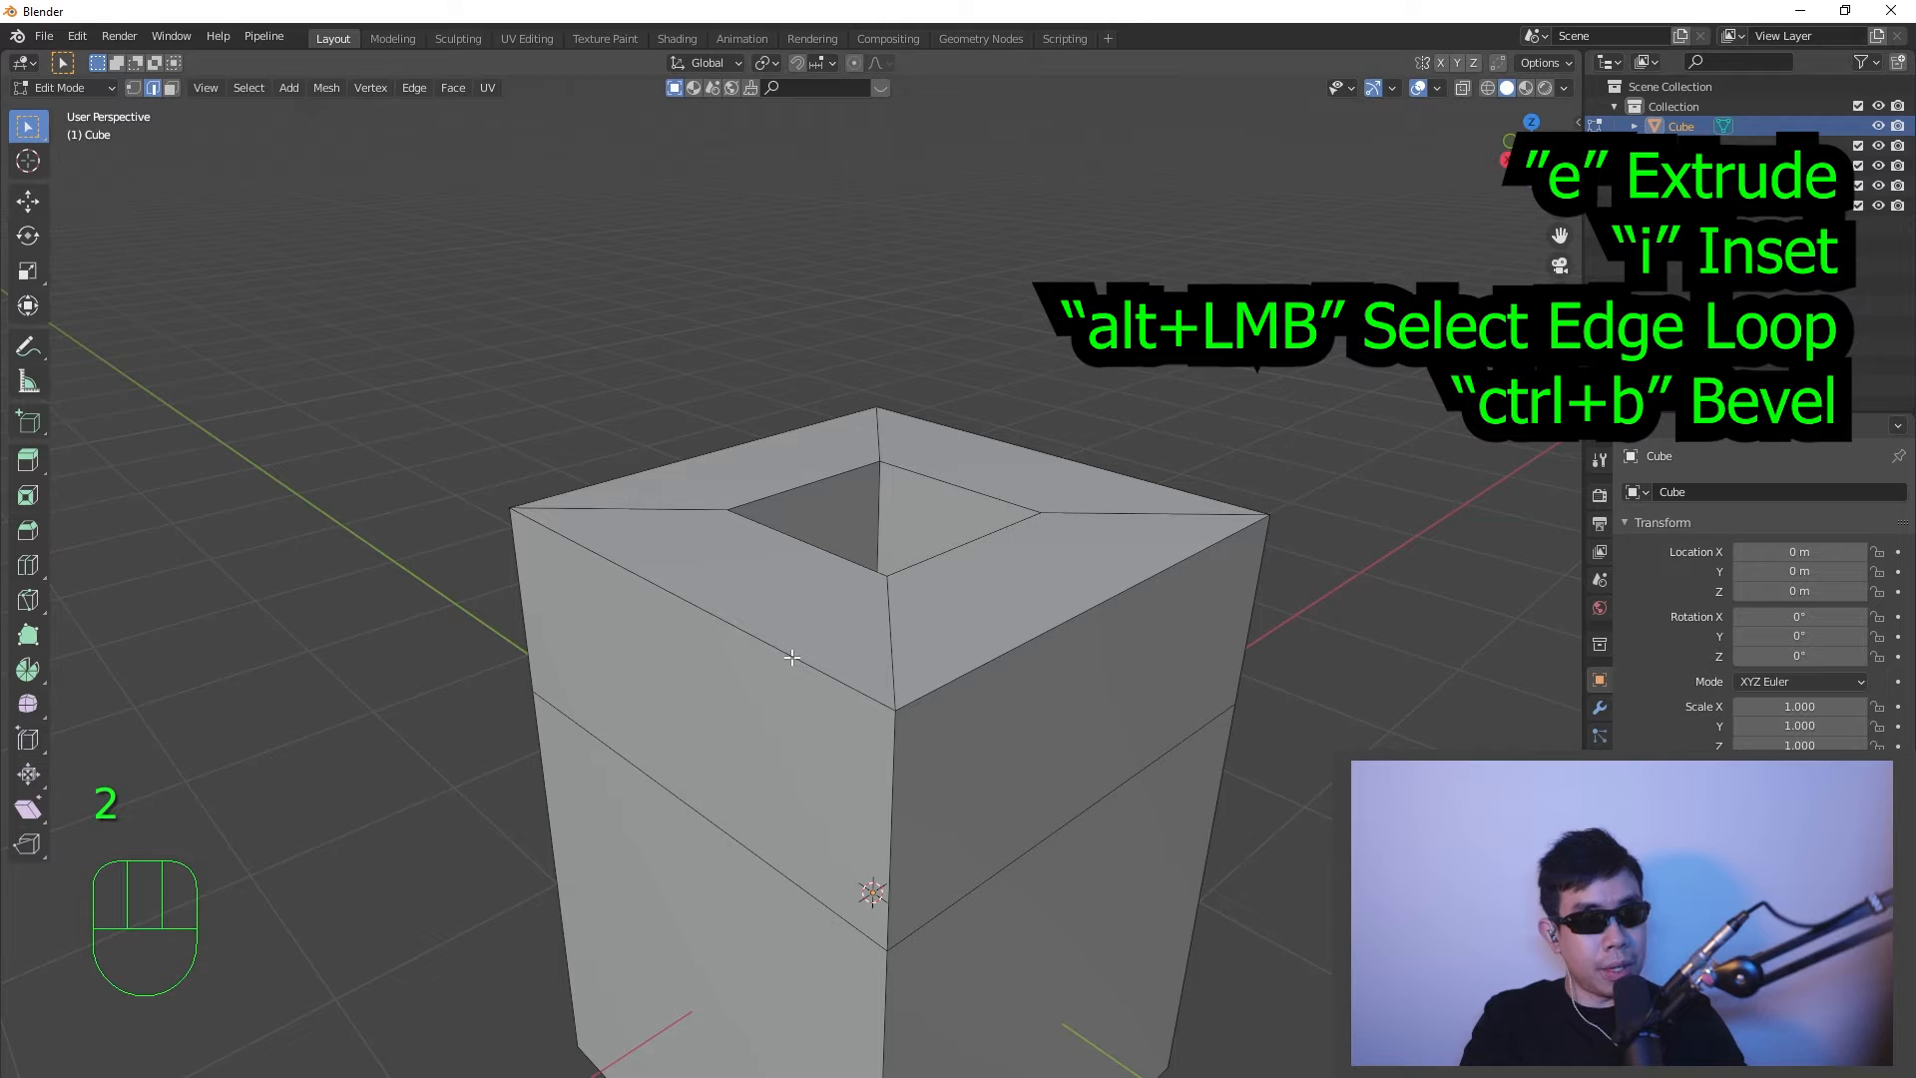
key("alt")
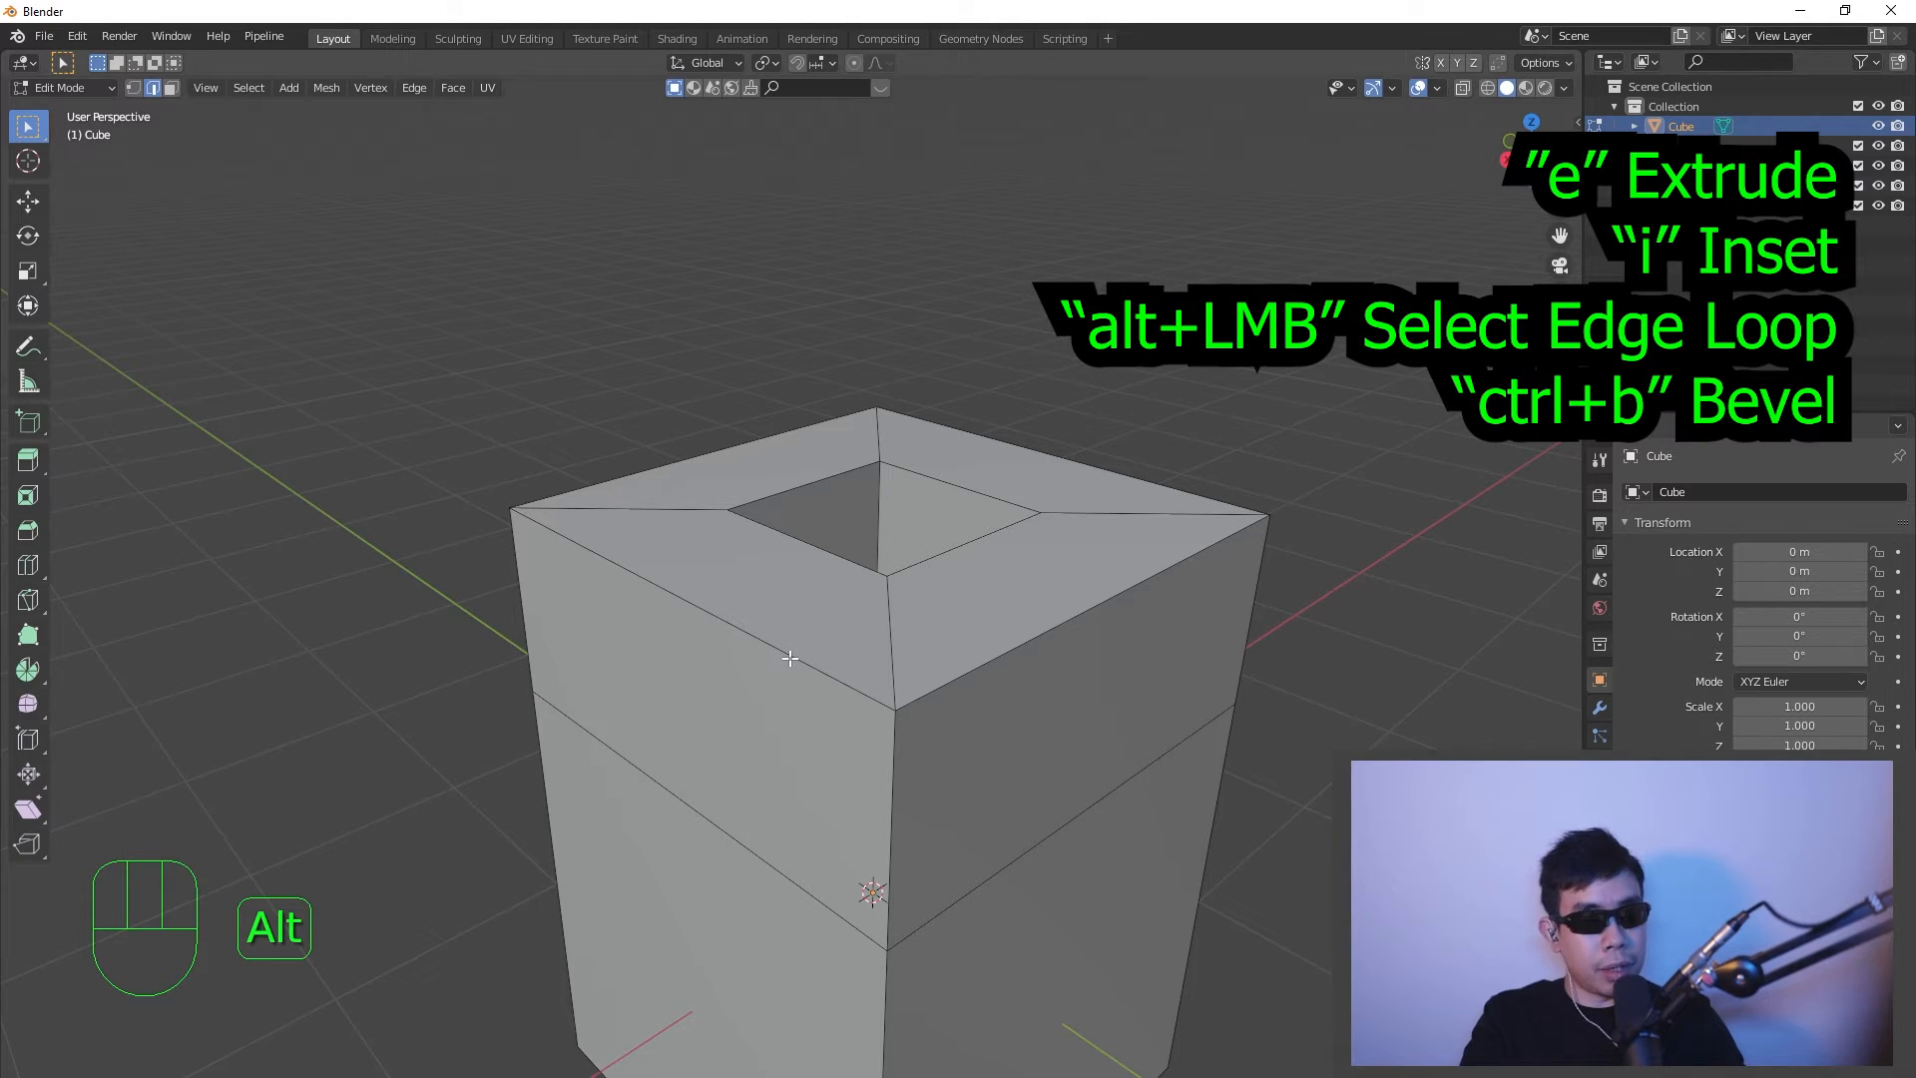
left_click(789, 658, "alt")
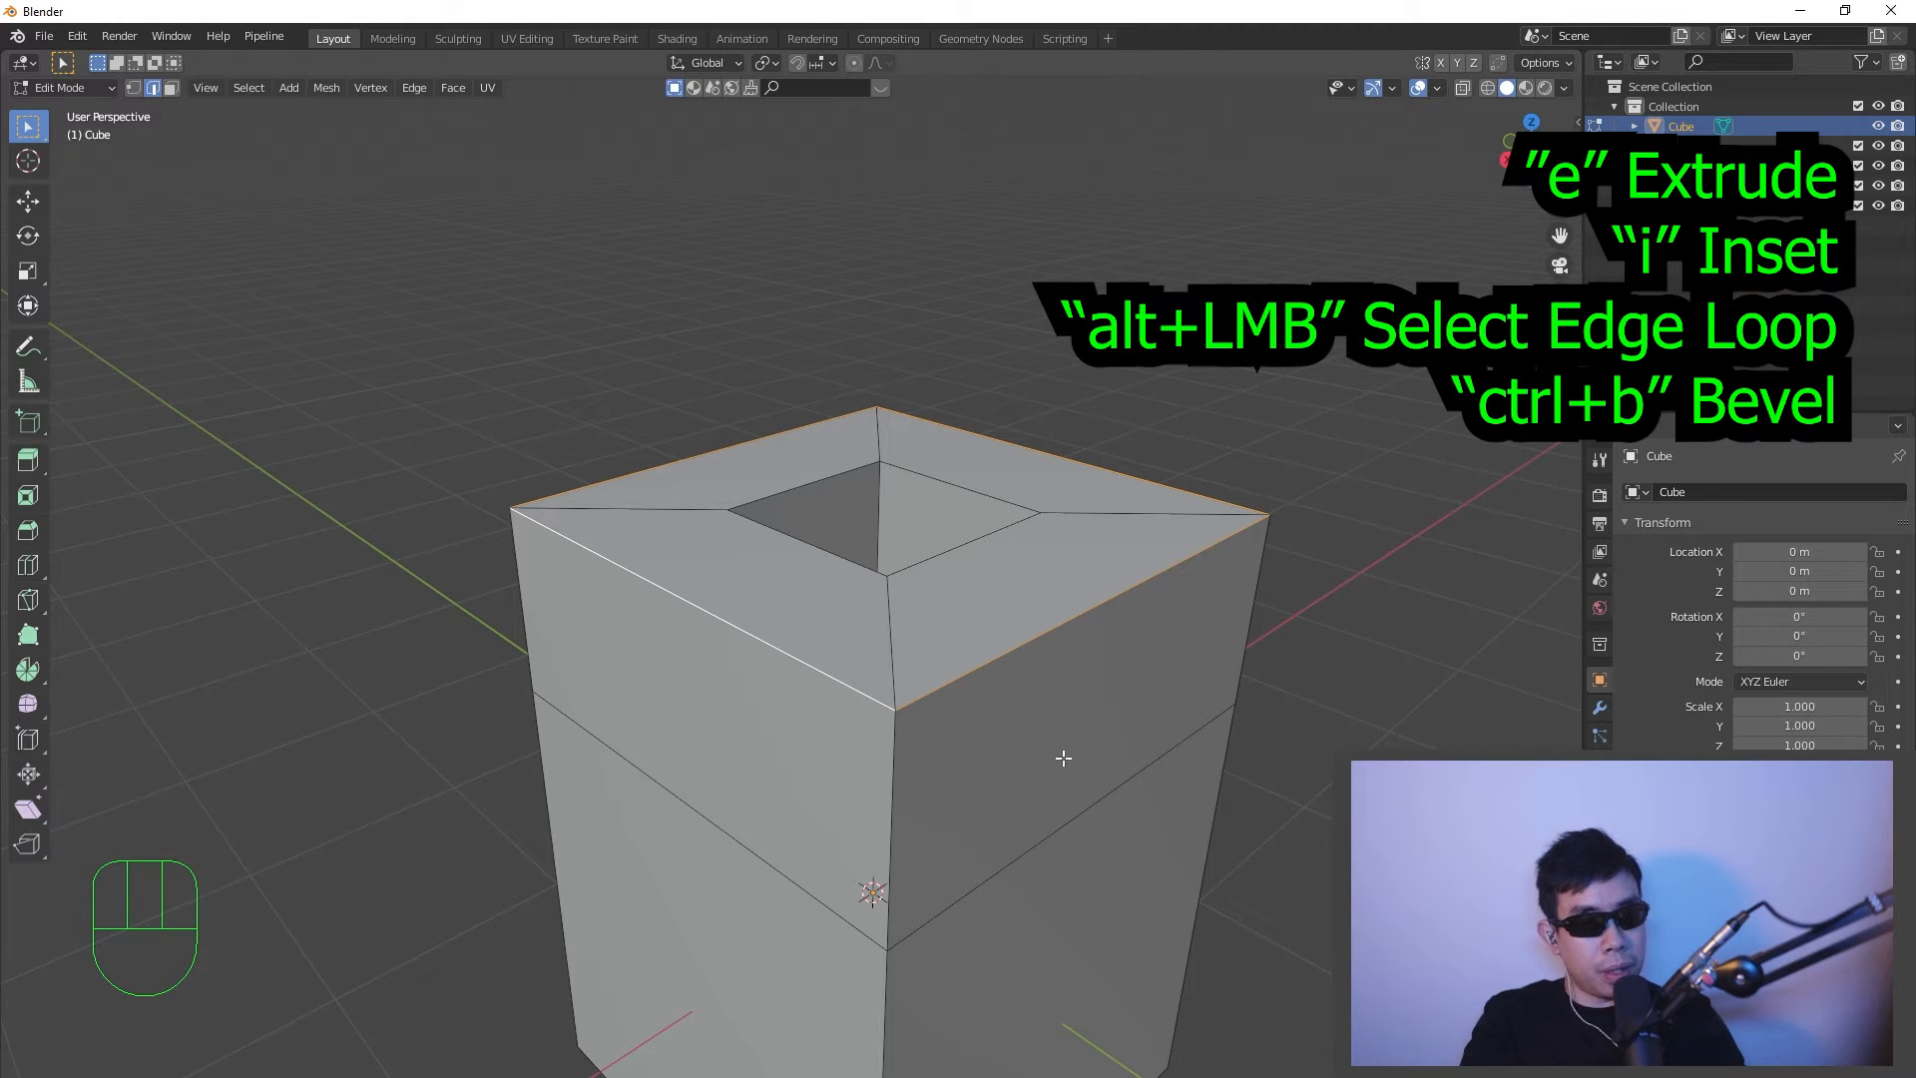
key("ctrl+b")
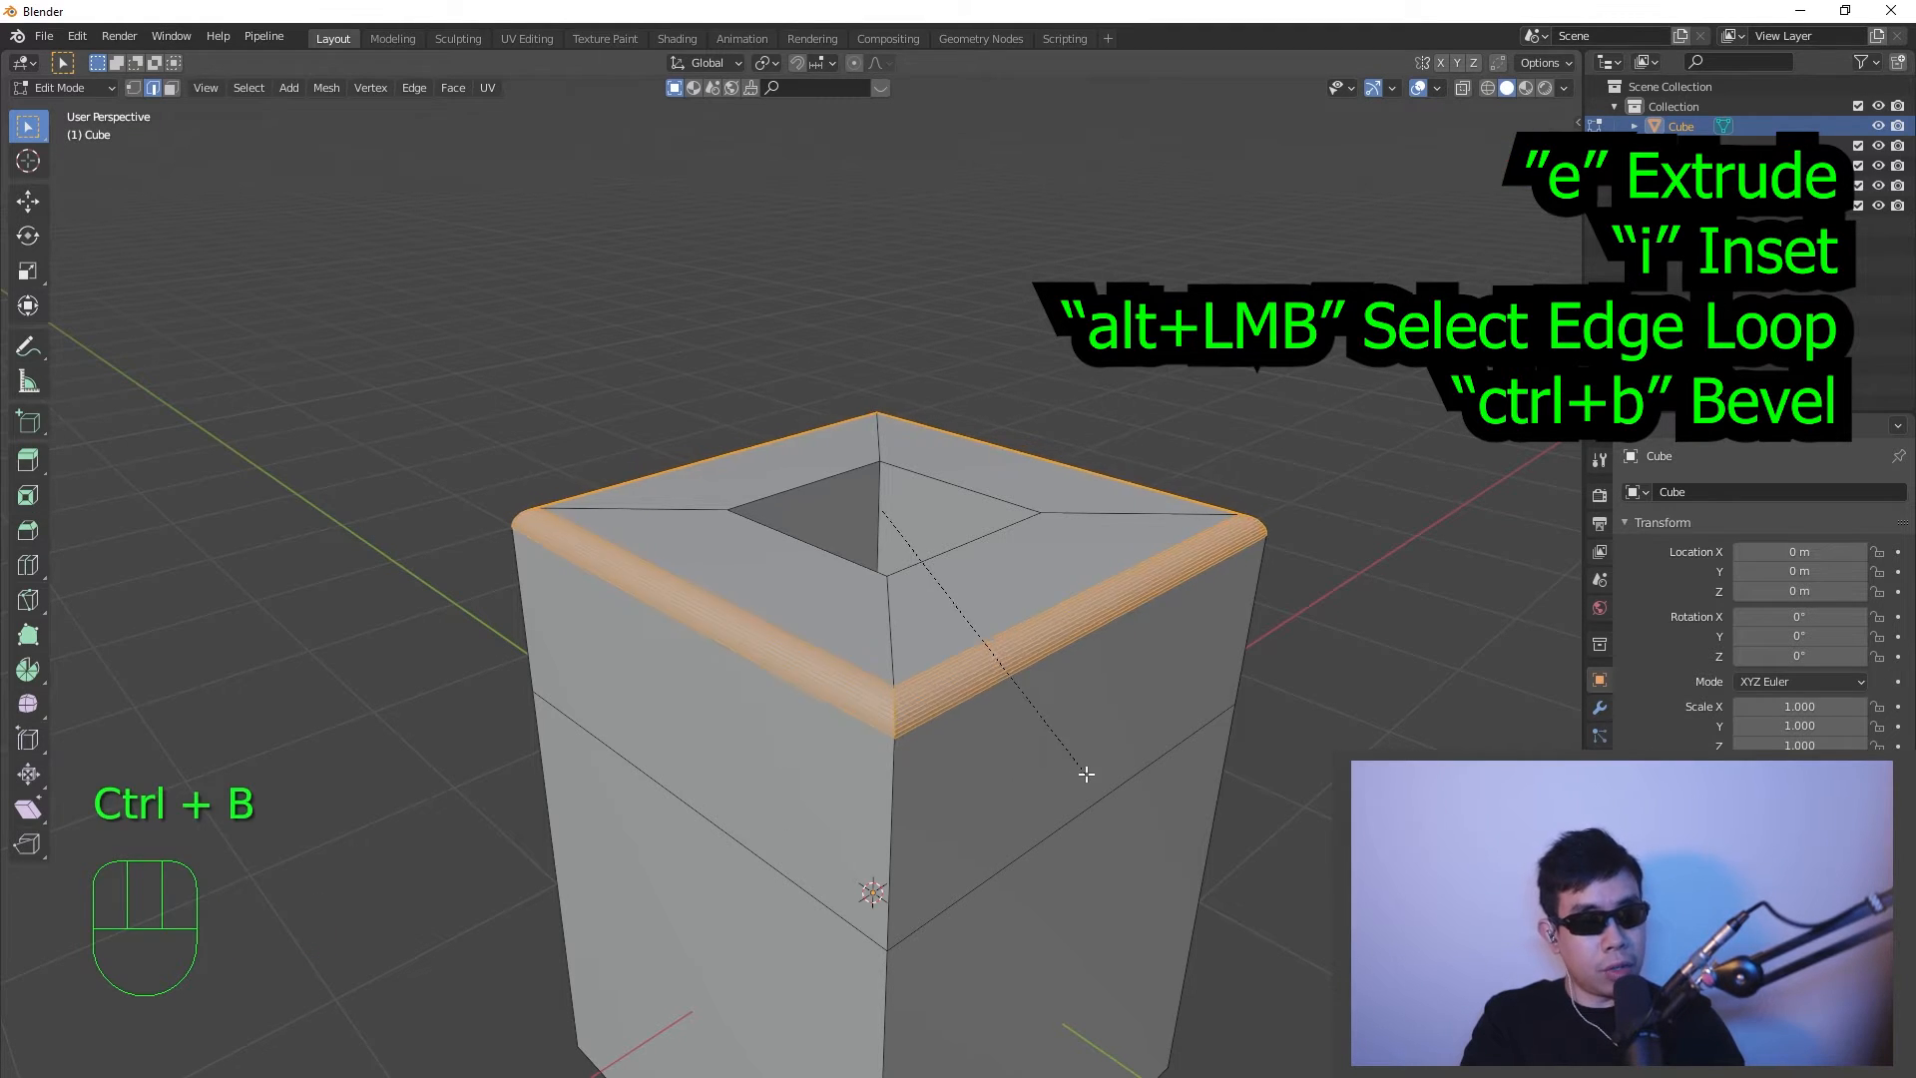
left_click(1092, 779)
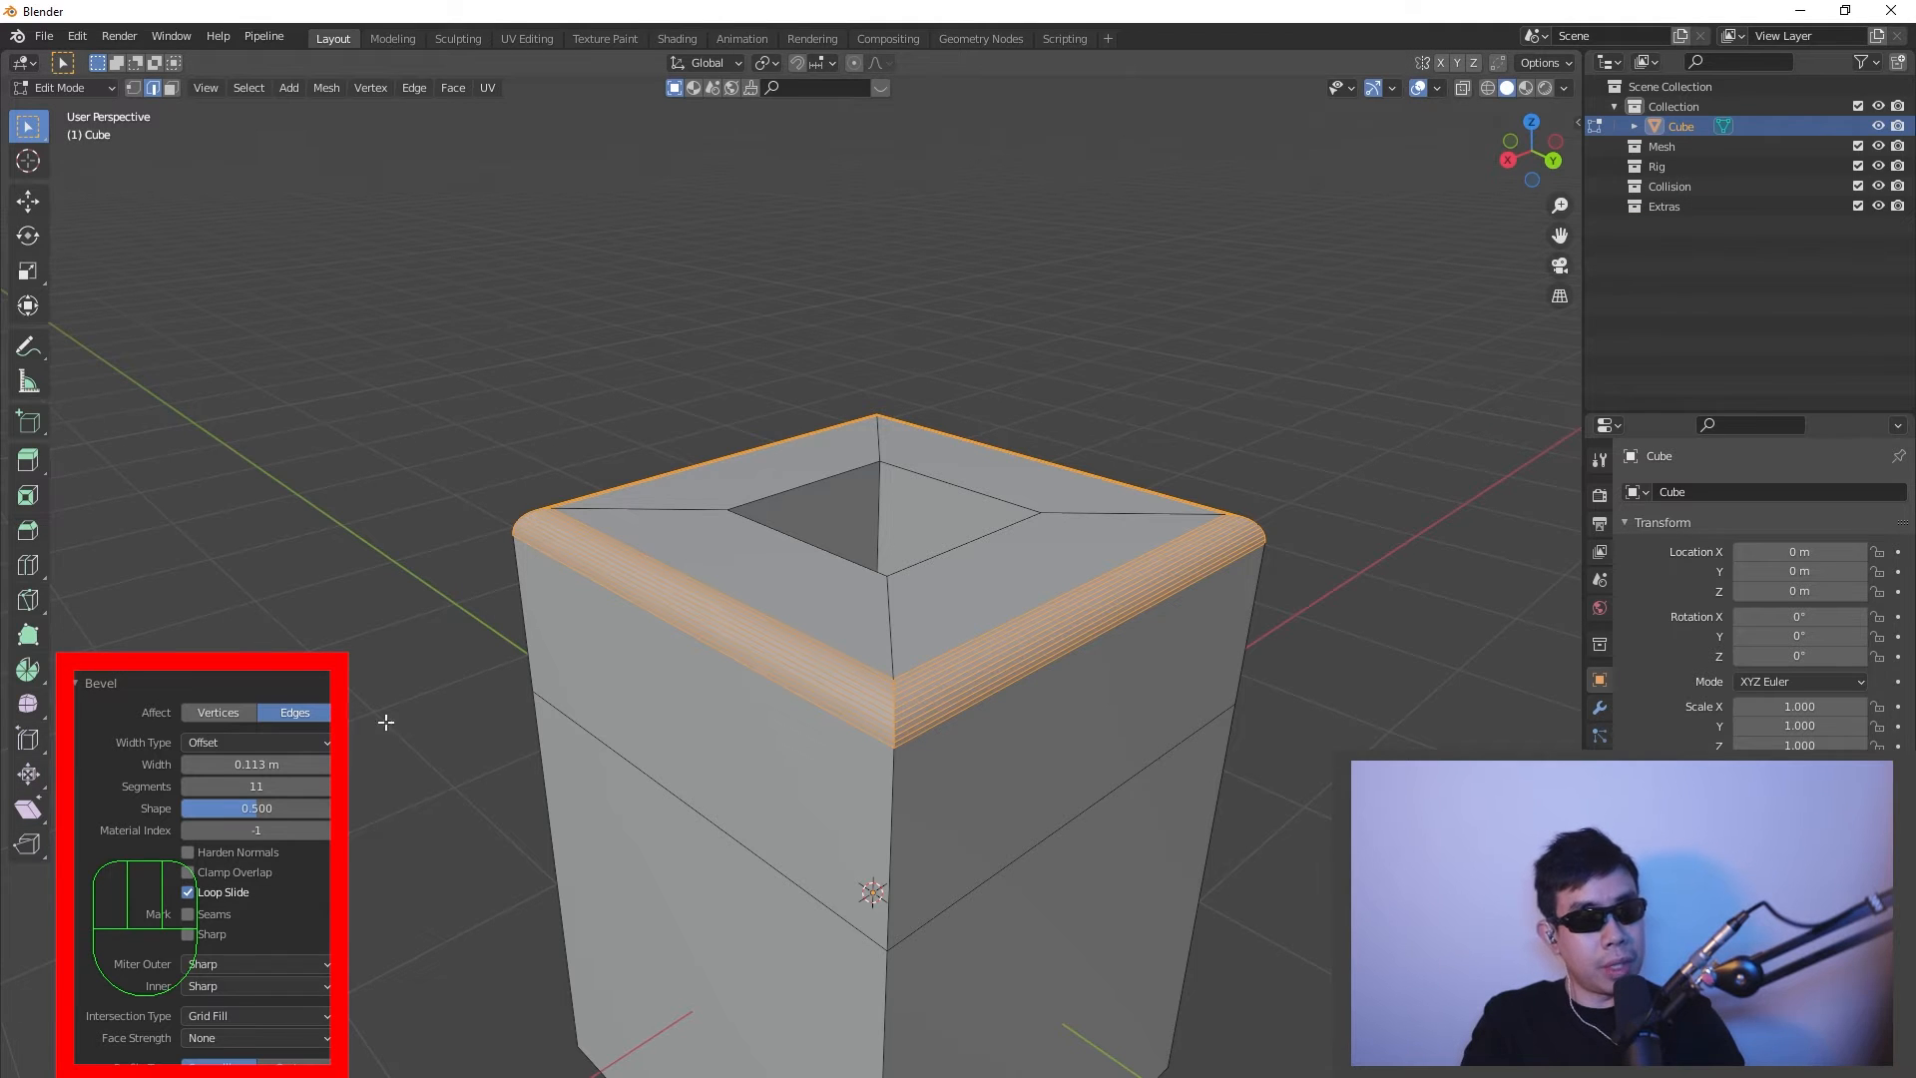
mouse_move(259, 784)
left_mouse_down()
mouse_move(200, 784)
mouse_move(320, 785)
mouse_move(252, 784)
left_mouse_up()
middle_click_drag(858, 711, 958, 711)
scroll(928, 722, "up", 3)
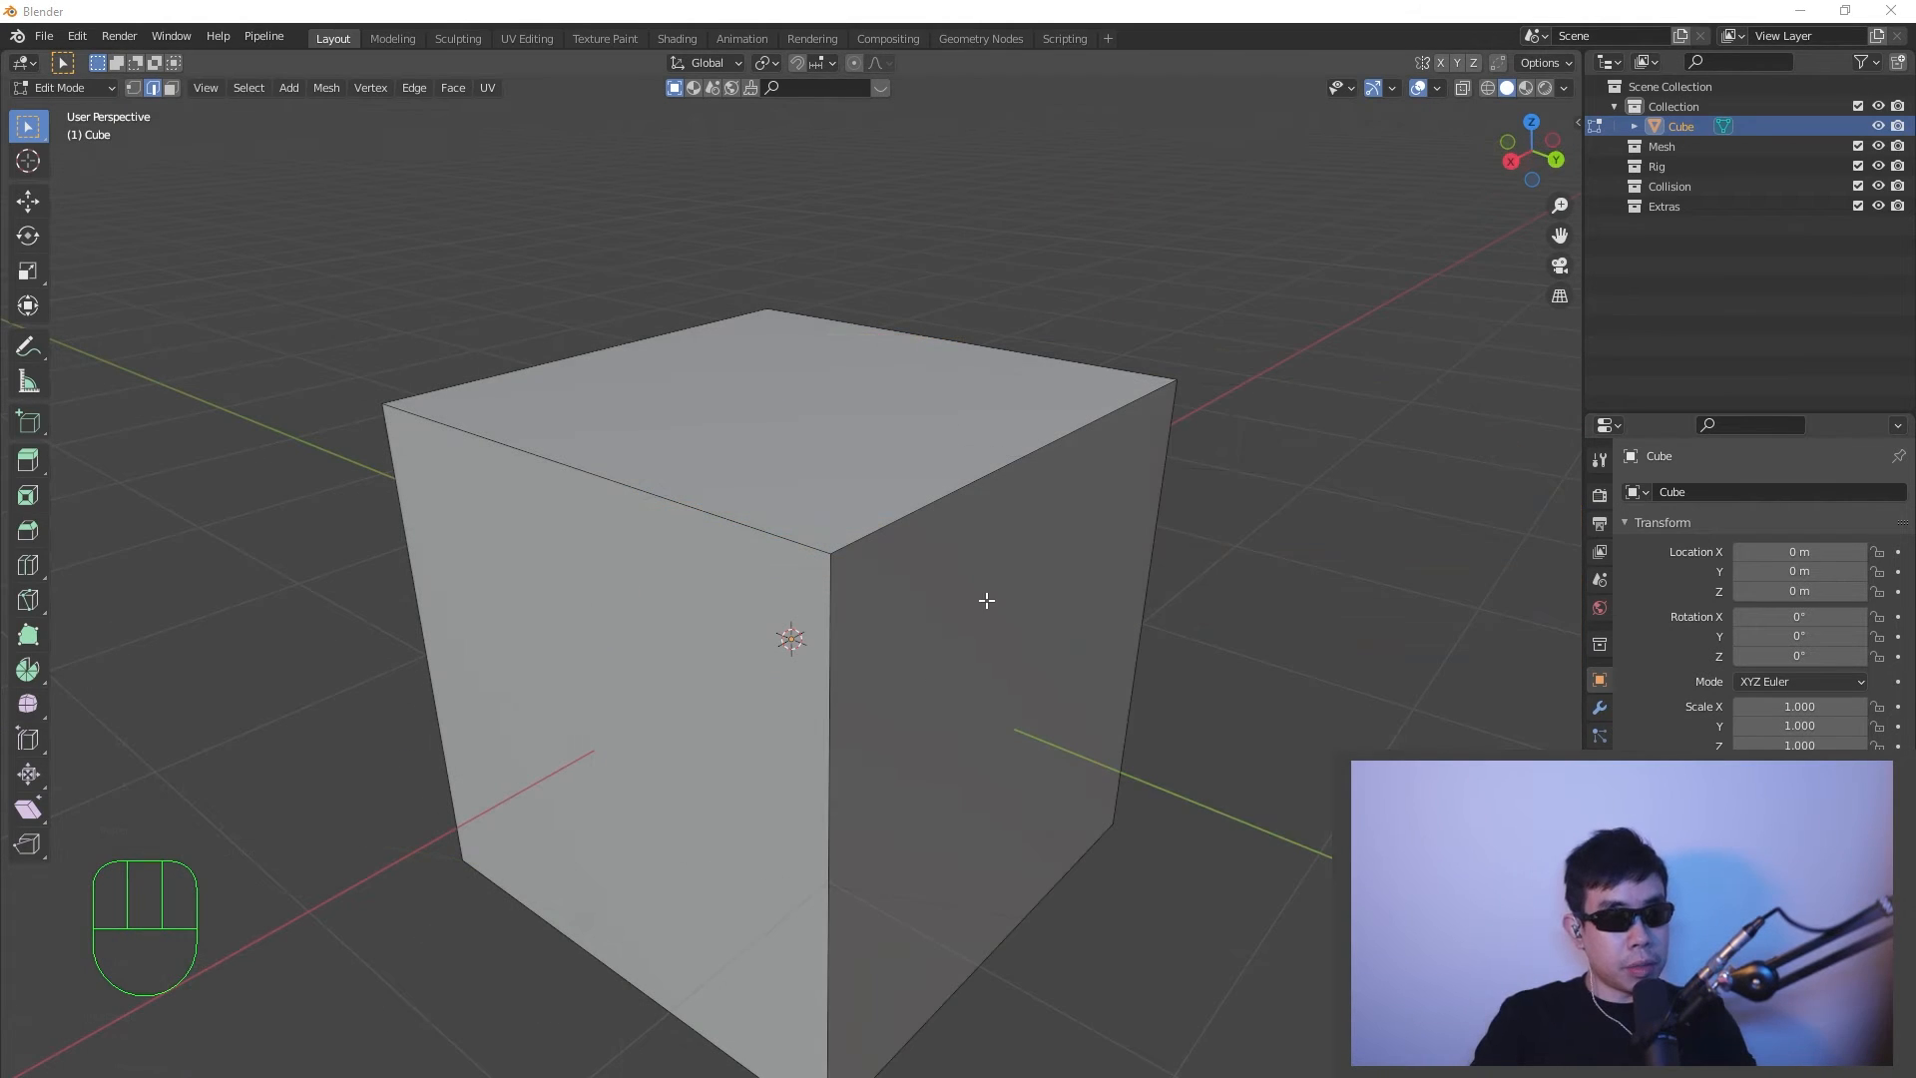
- Select all edges of the plain cube and bevel them about 0.54 m wide with 10 segments
scroll(987, 600, "down", 4)
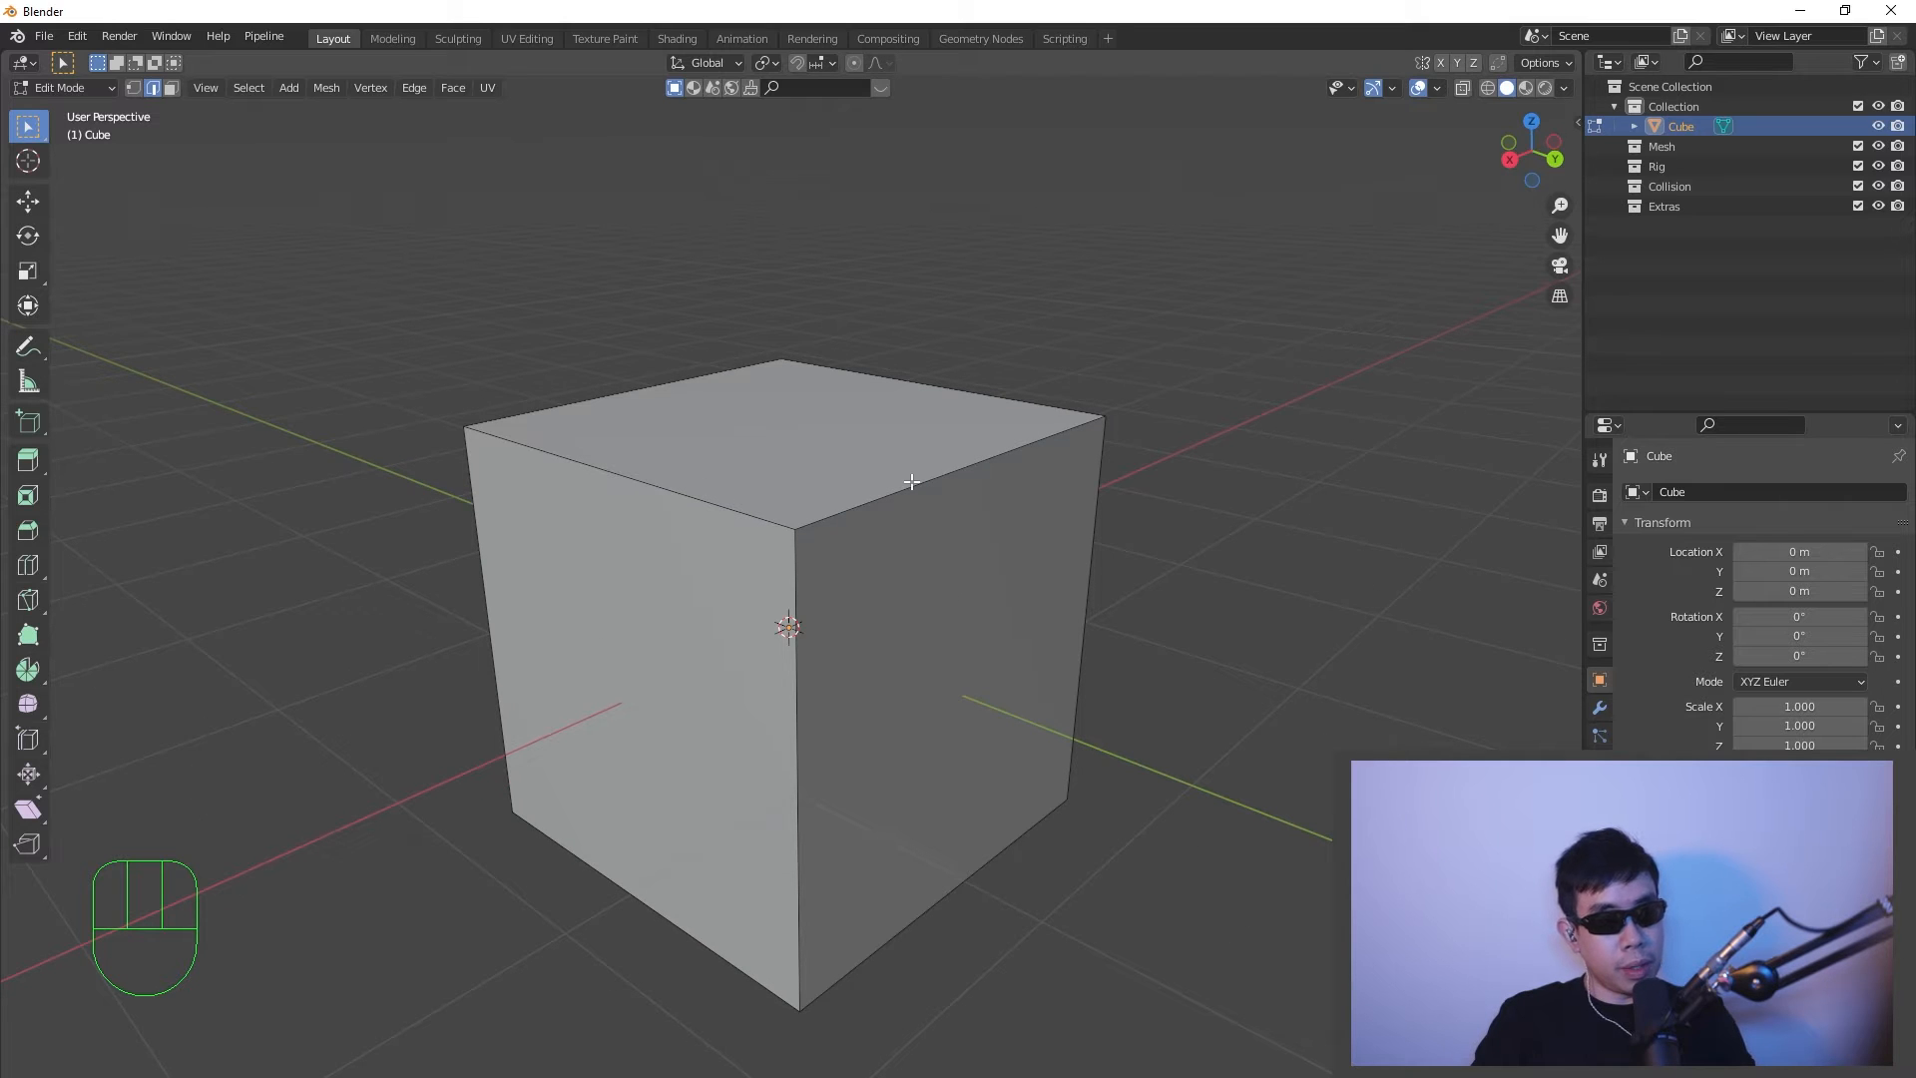
middle_click_drag(767, 506, 761, 547)
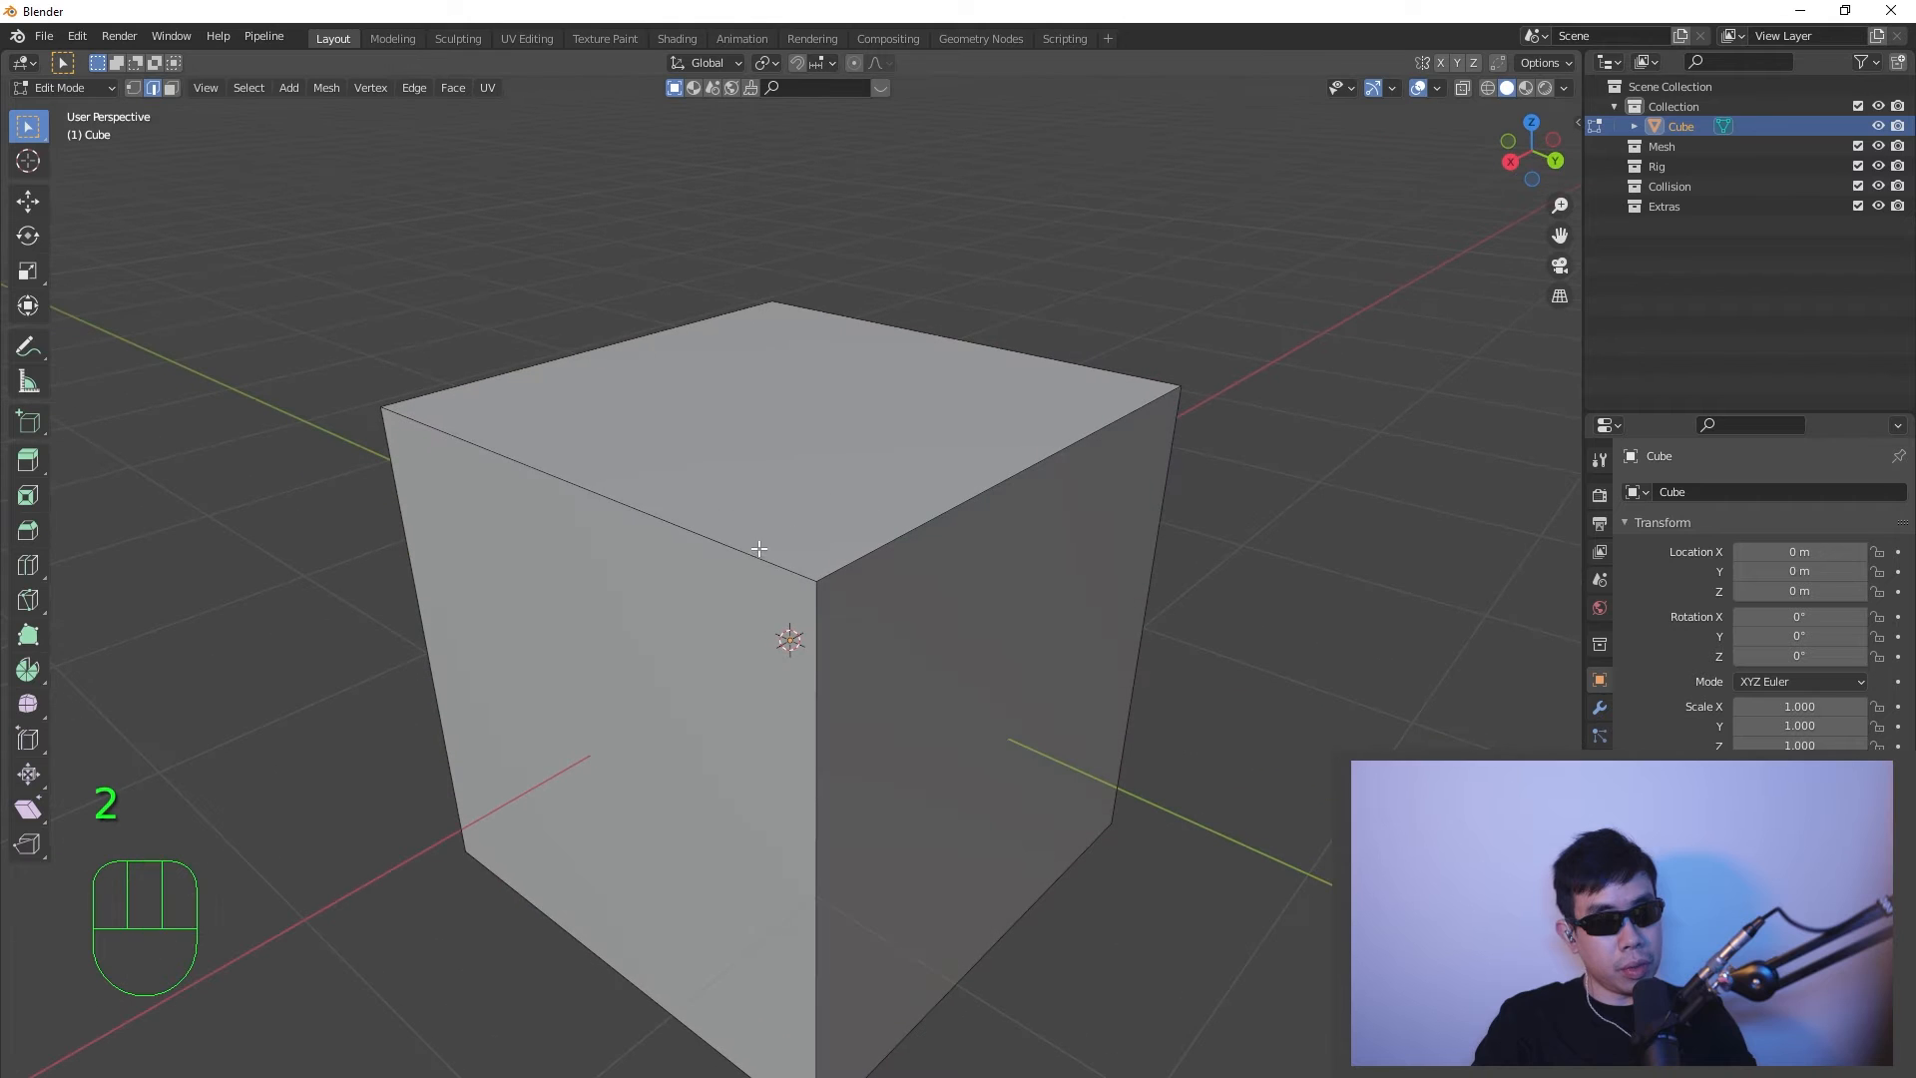
key("a")
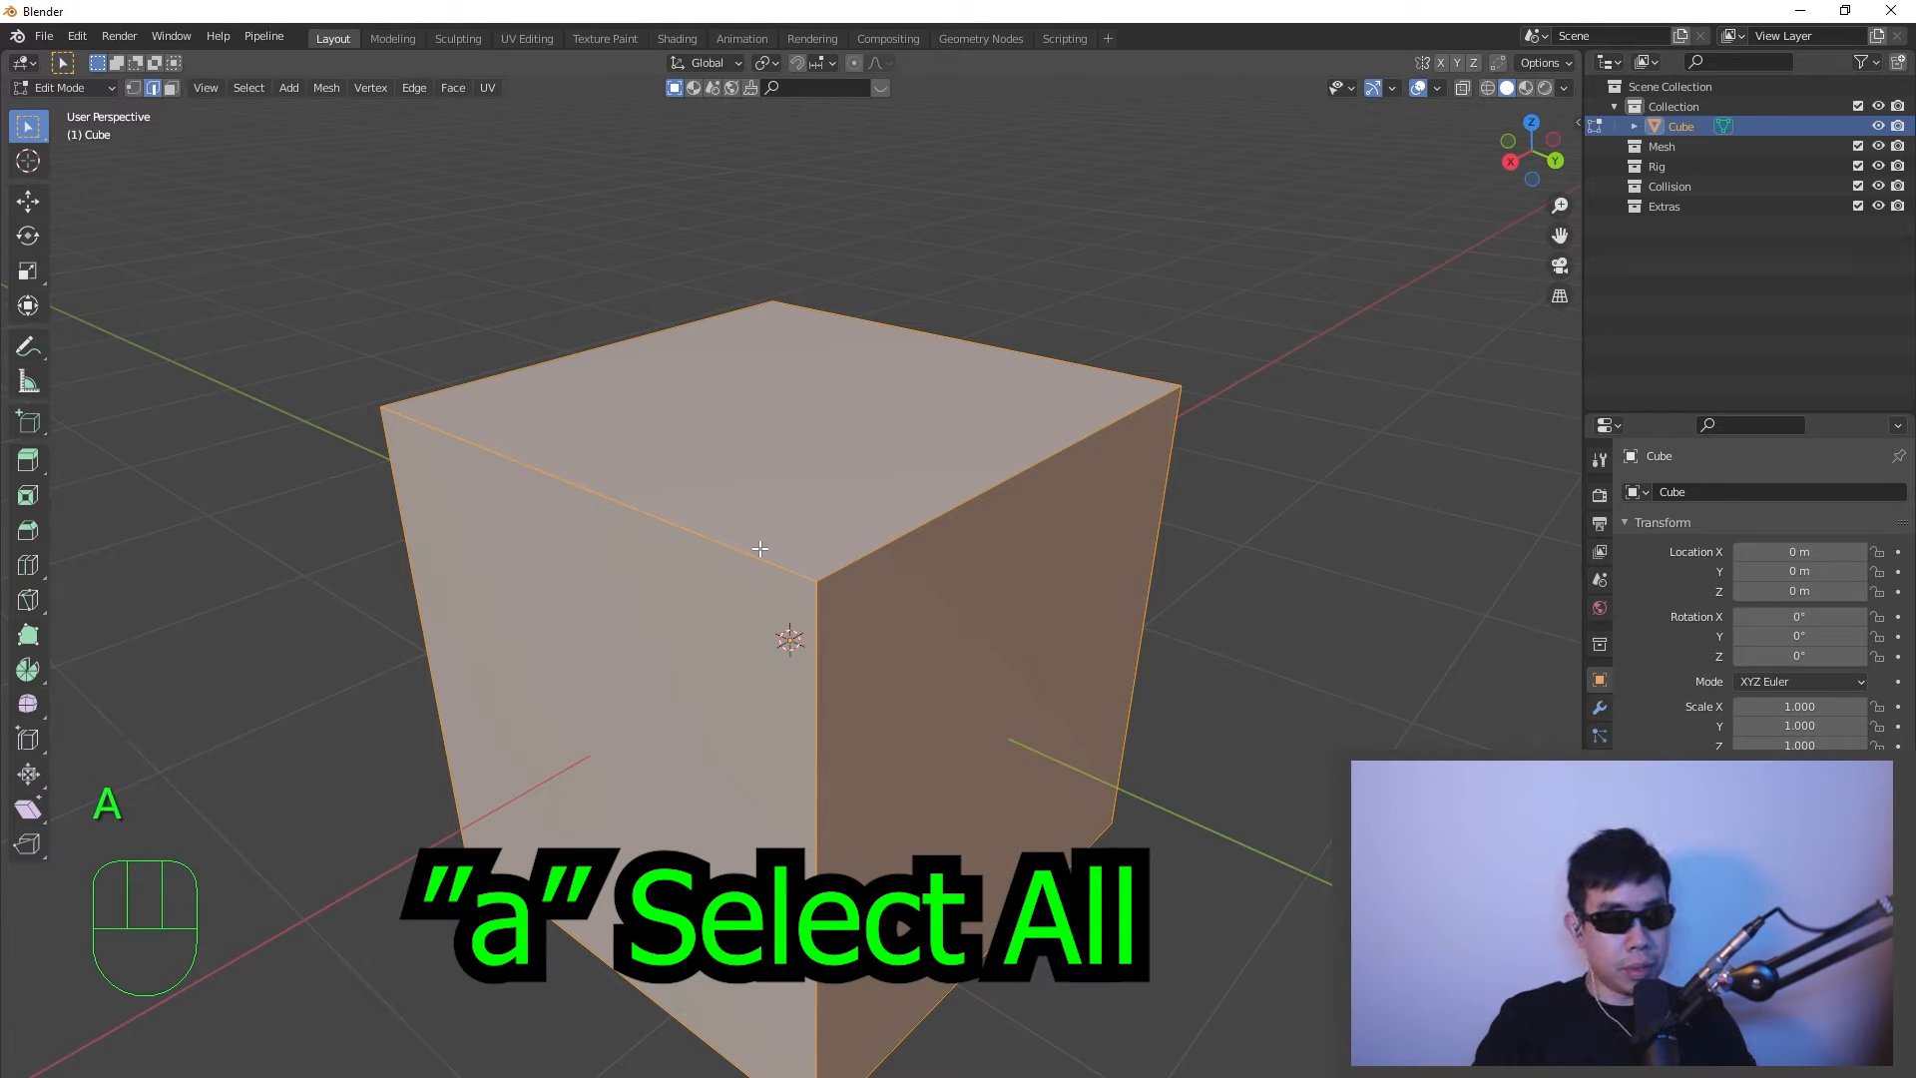
middle_click_drag(1135, 560, 1133, 543)
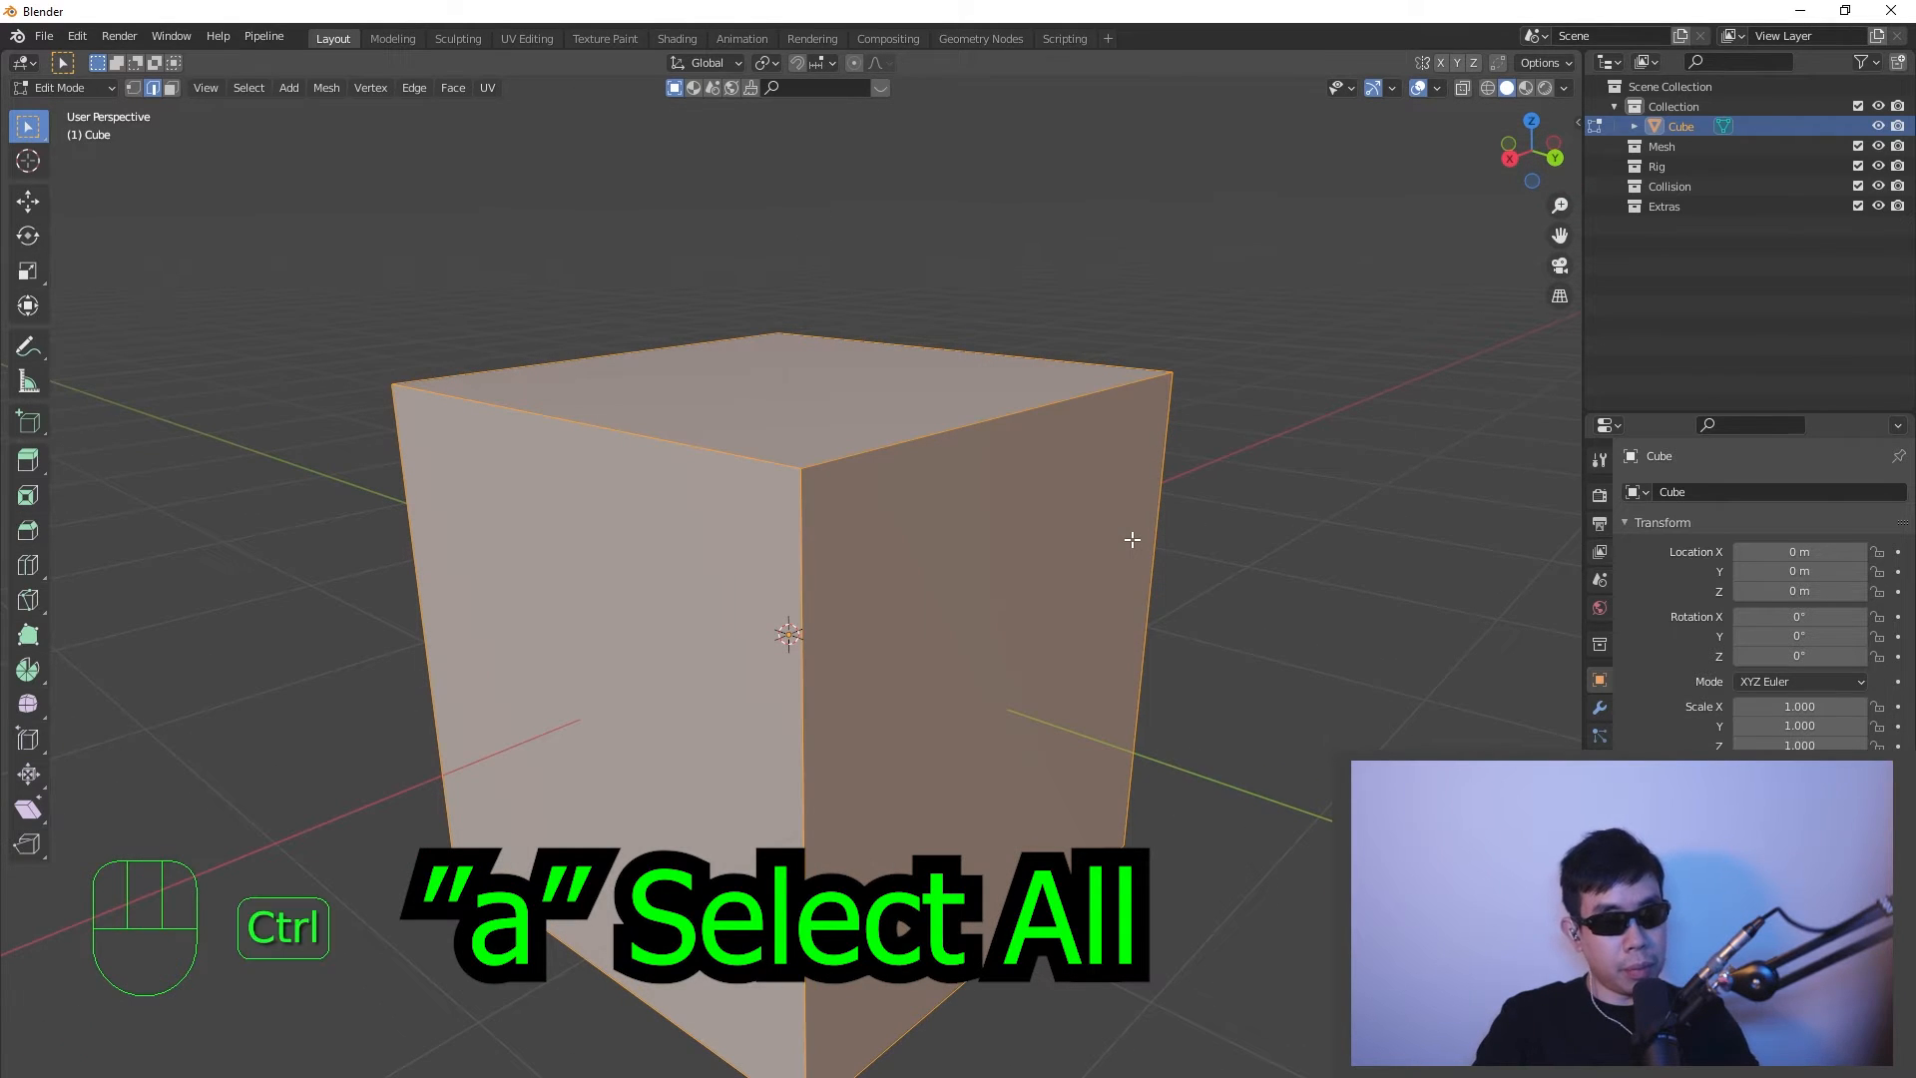
key("ctrl+b")
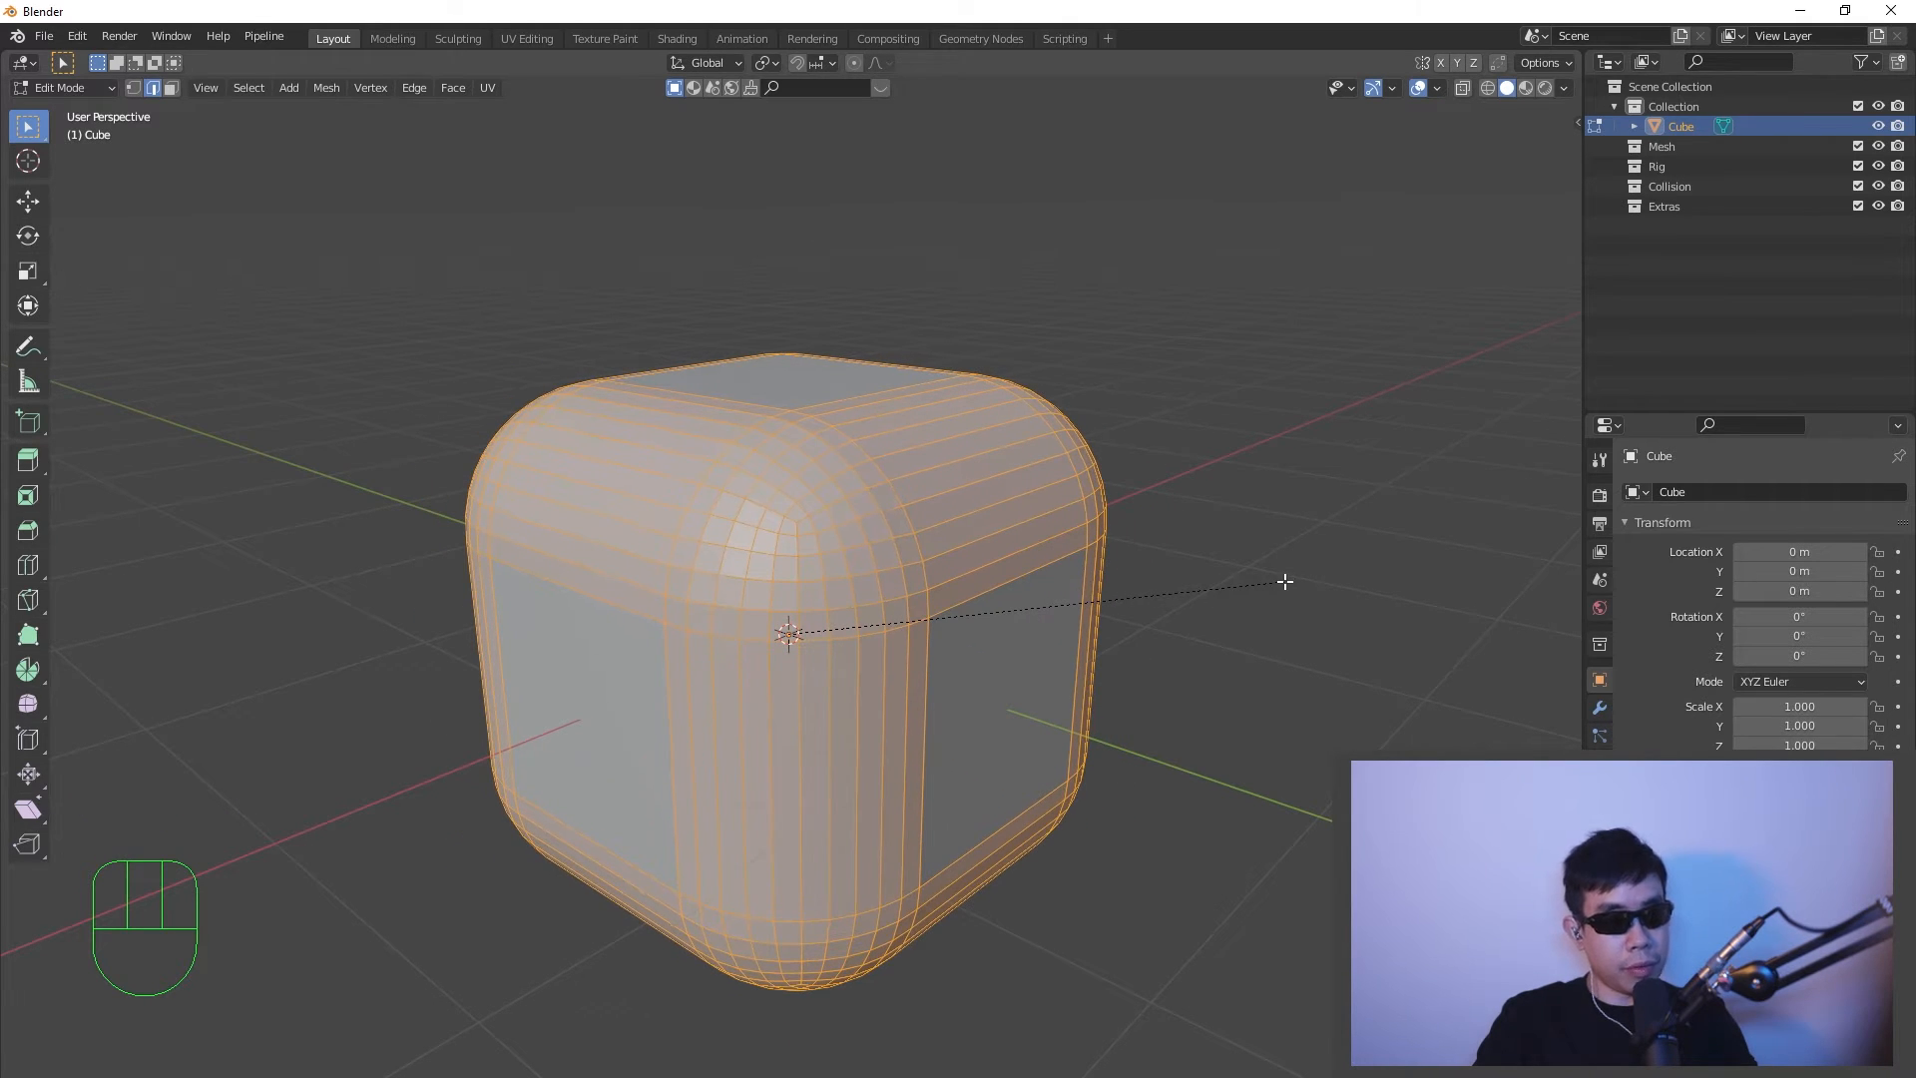
left_click(1285, 581)
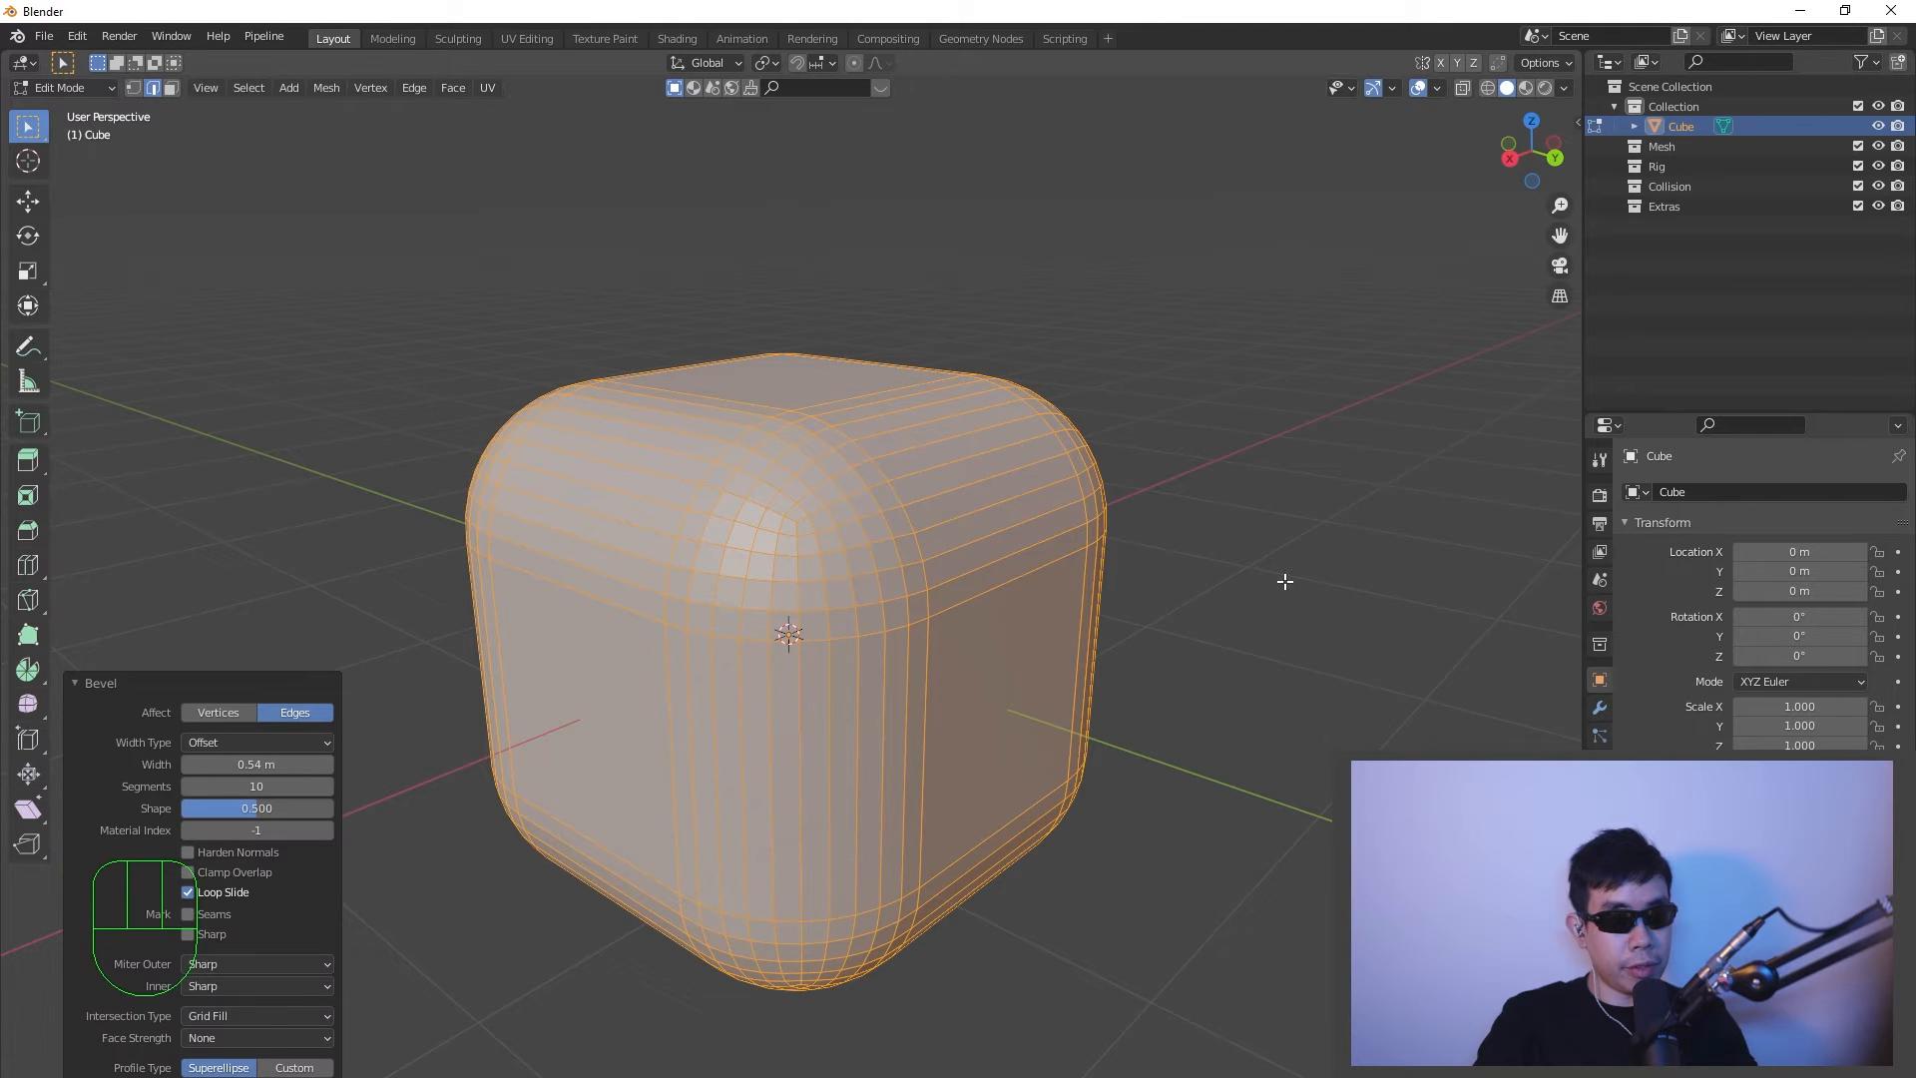
left_click(1281, 637)
- Examine the rounded cube's beveled edges and corners from several sides, switching to Object Mode for a clean view
scroll(1018, 644, "up", 3)
mouse_move(1018, 651)
middle_mouse_down()
mouse_move(1079, 639)
mouse_move(1042, 655)
middle_mouse_up()
middle_click_drag(1158, 420, 1150, 465)
middle_click_drag(1039, 631, 1069, 543)
key("Tab")
scroll(1088, 612, "down", 2)
scroll(893, 453, "up", 2)
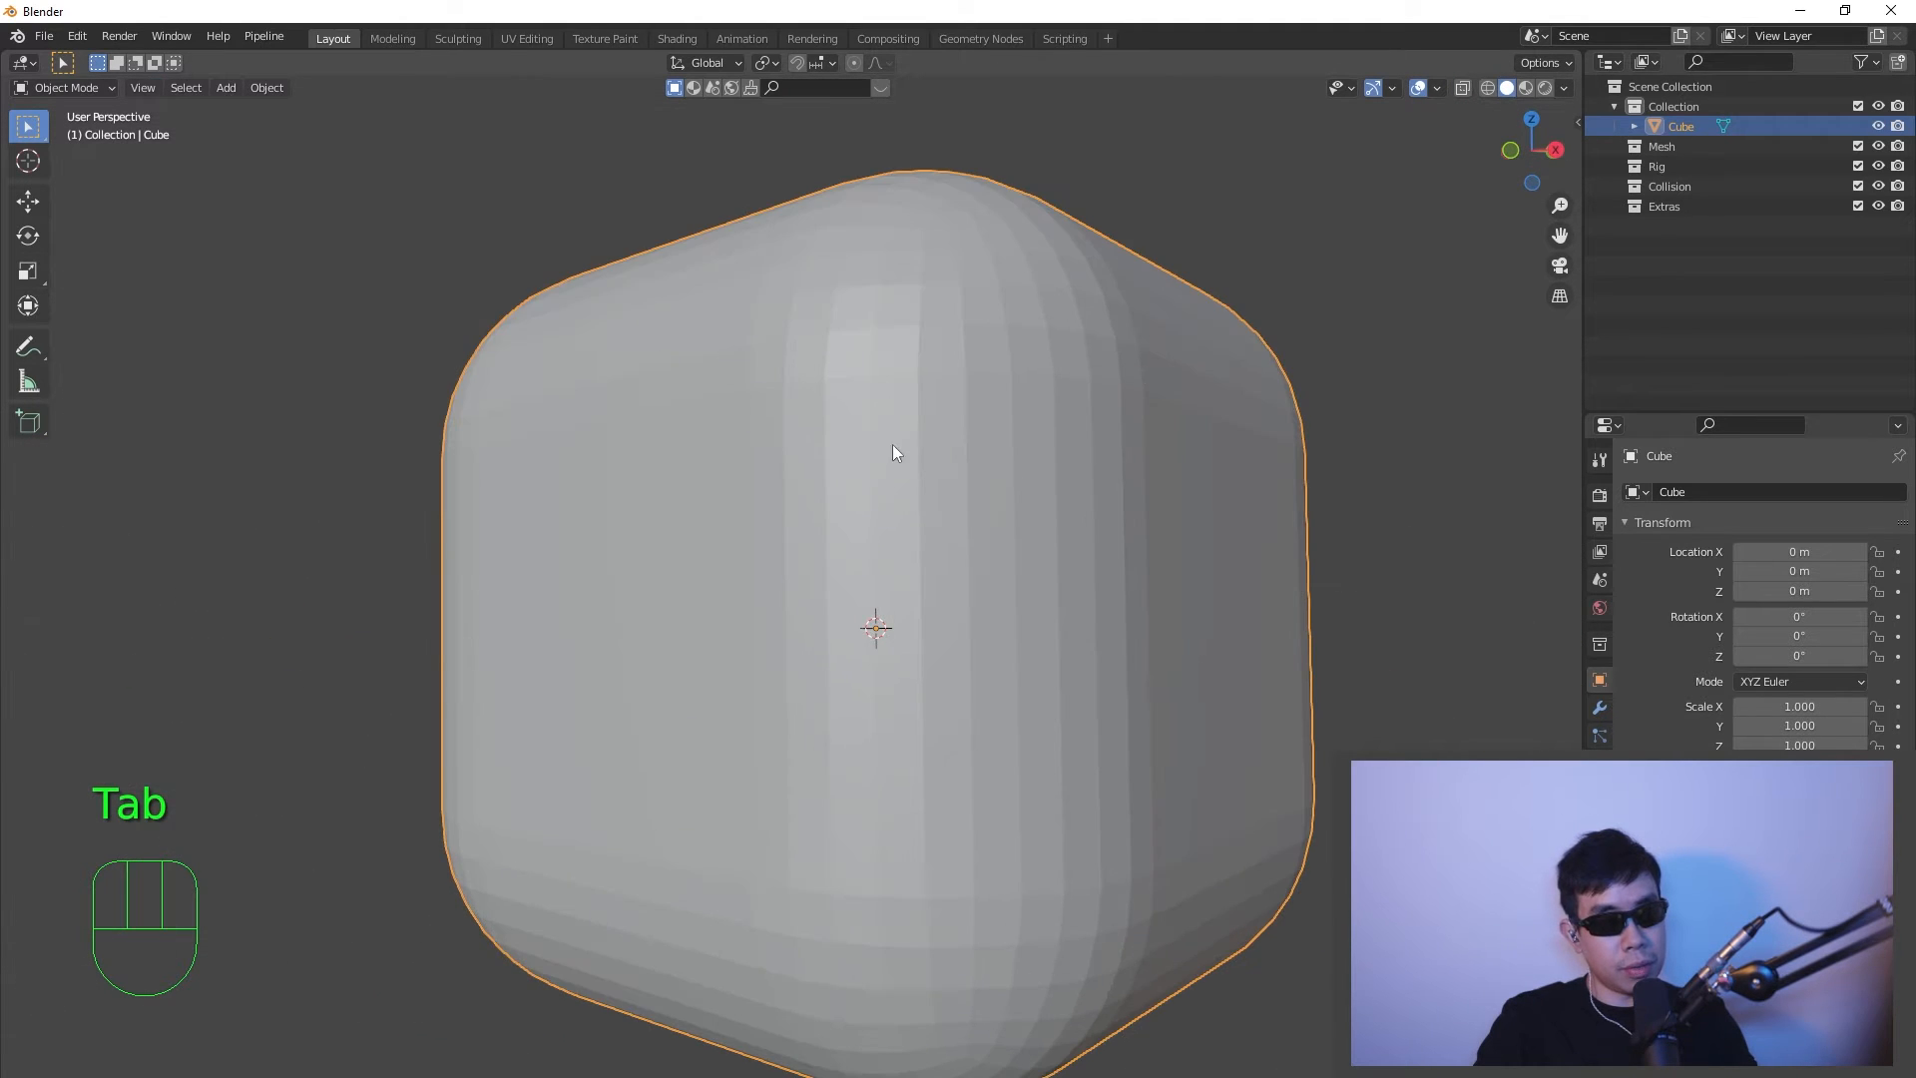
middle_click_drag(893, 453, 946, 511)
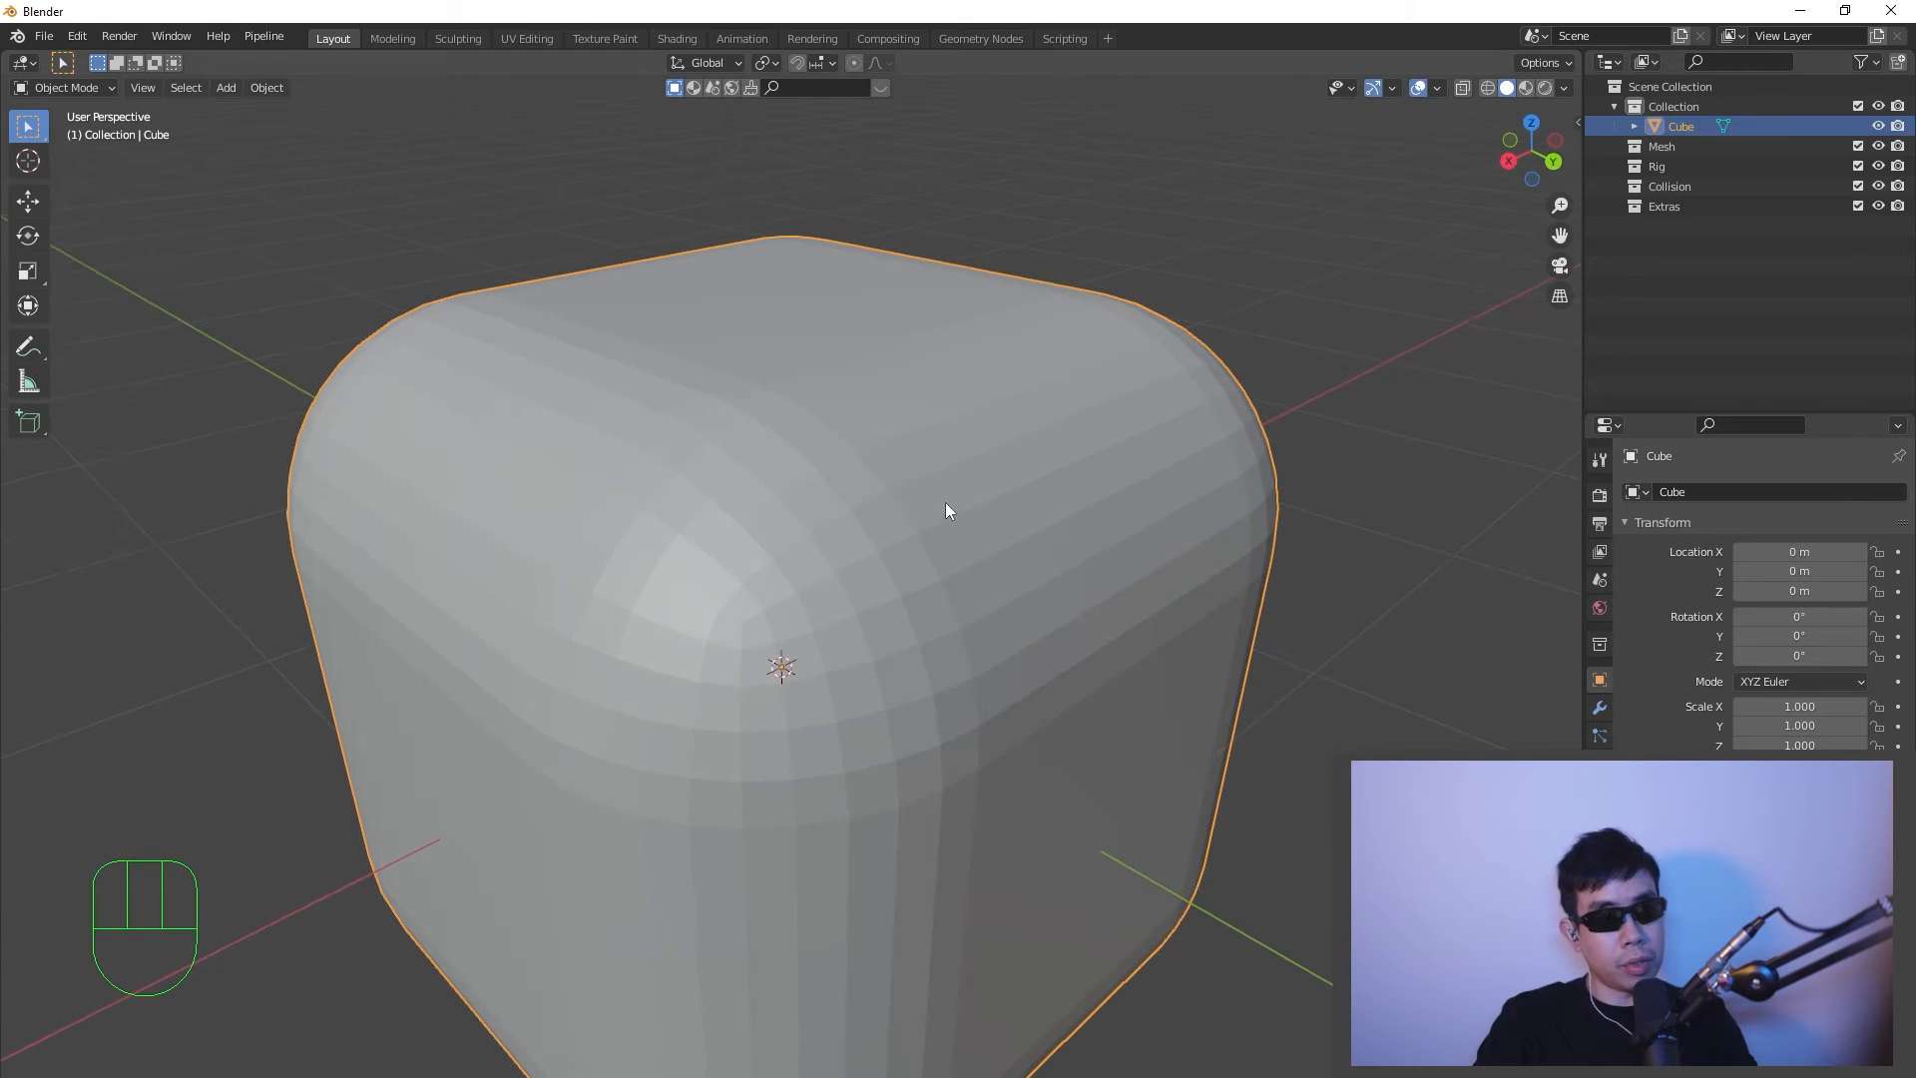
middle_click_drag(715, 651, 878, 539)
middle_click_drag(1147, 507, 1105, 536, "shift")
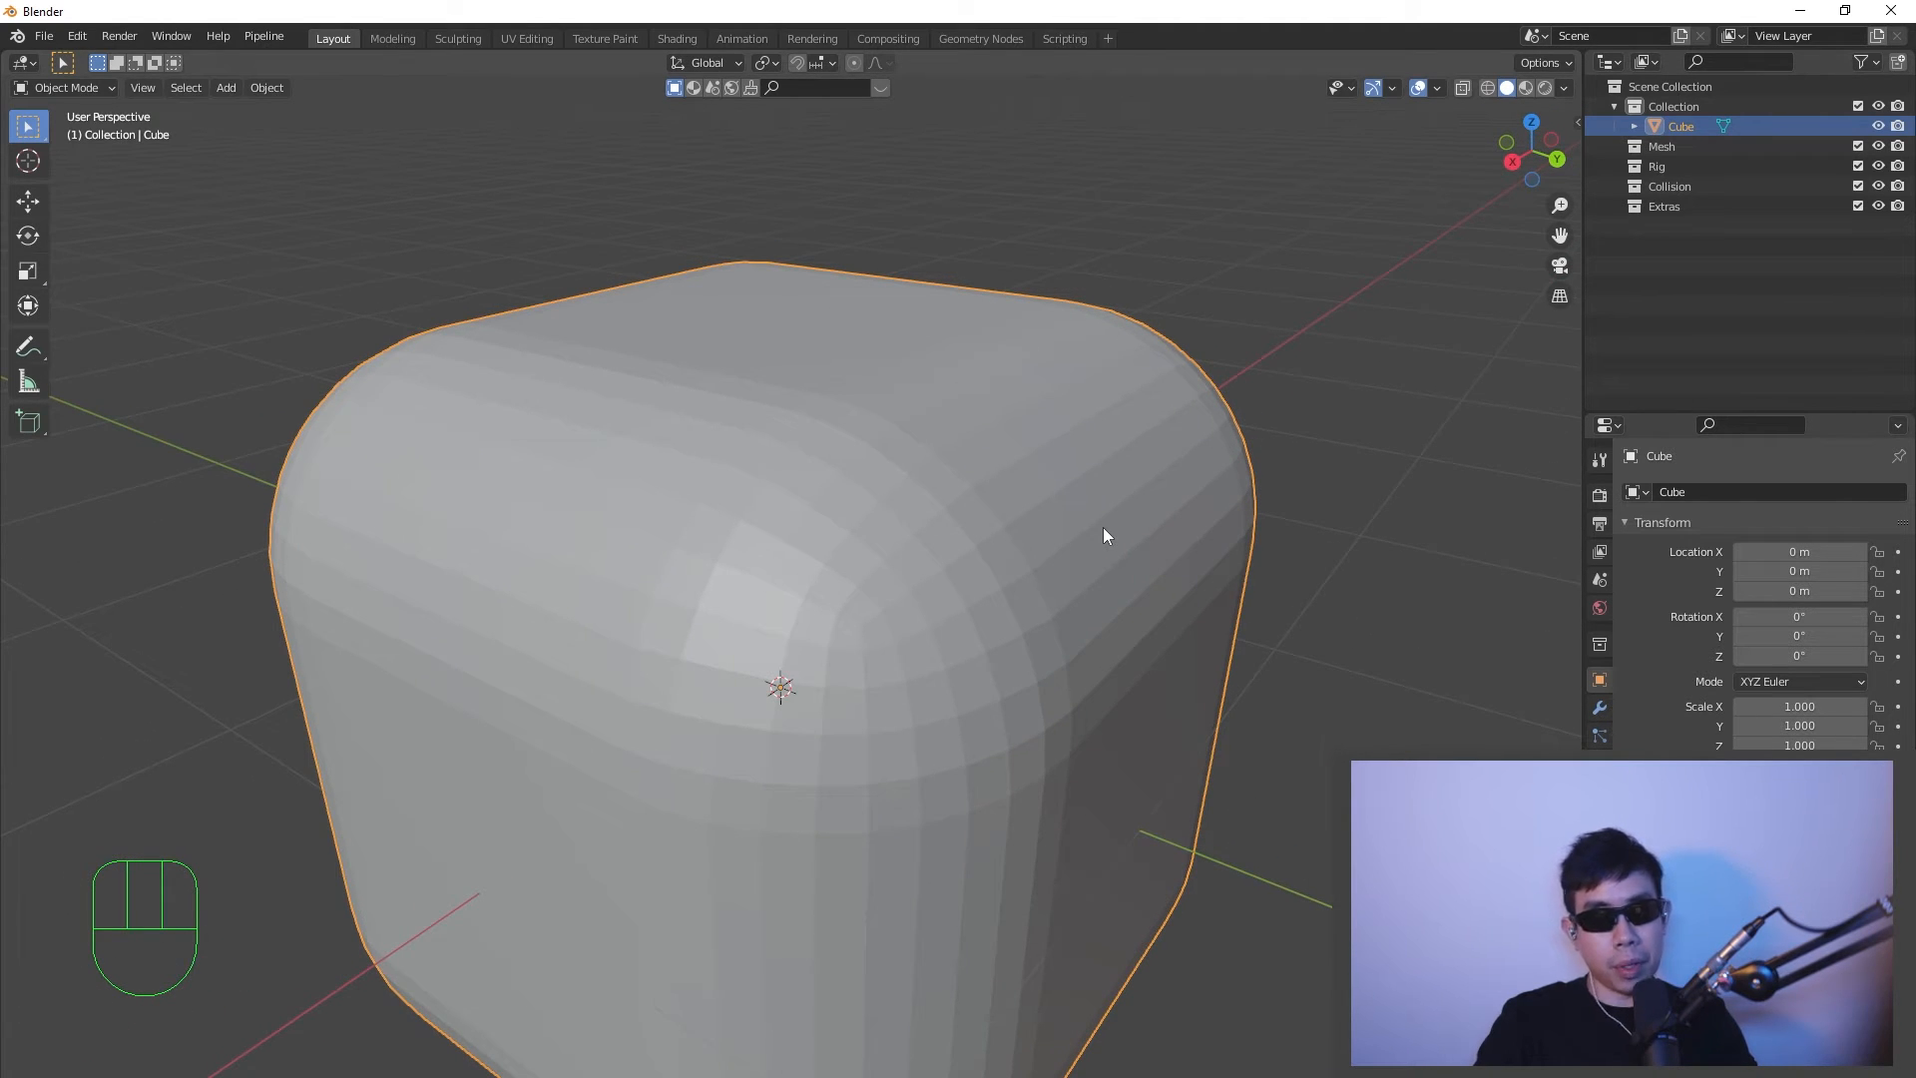
middle_click_drag(884, 578, 891, 560)
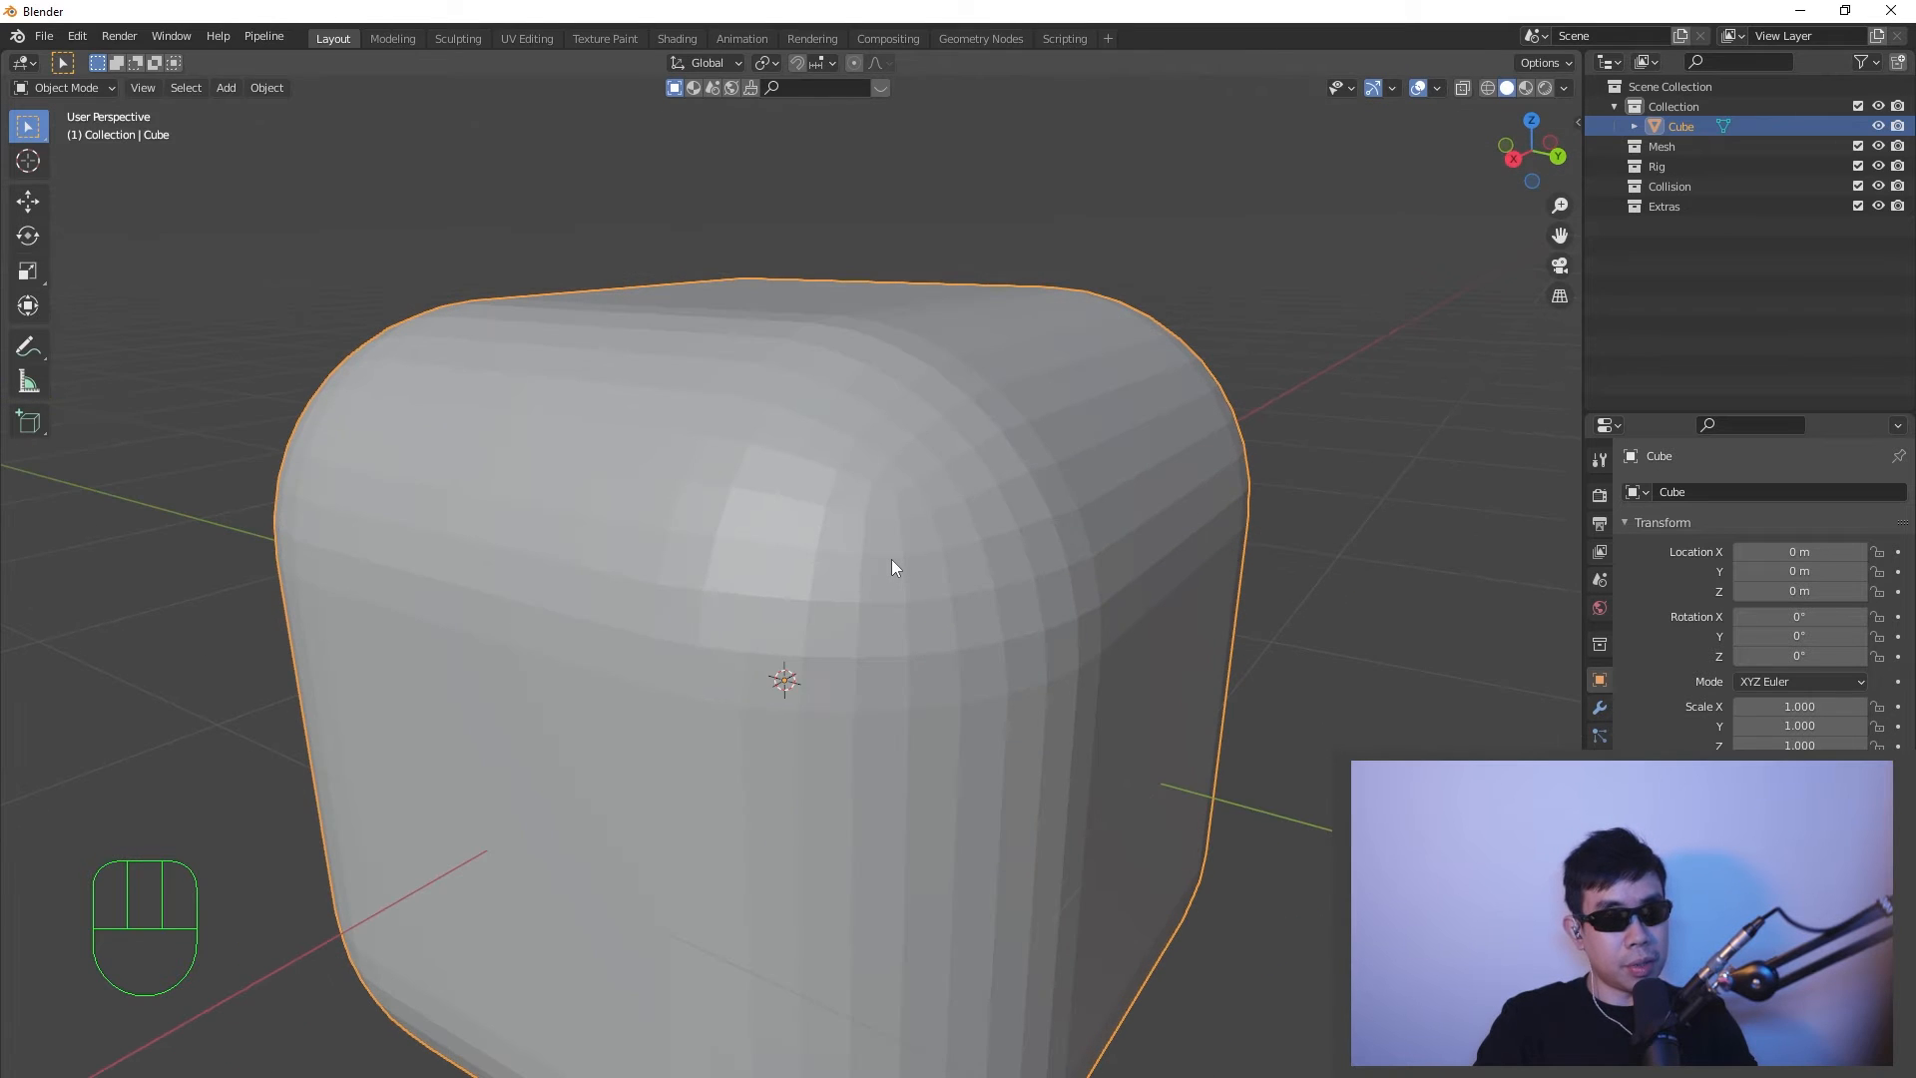
- Apply smooth shading to the rounded cube and view the softened corners and edges
right_click(830, 460)
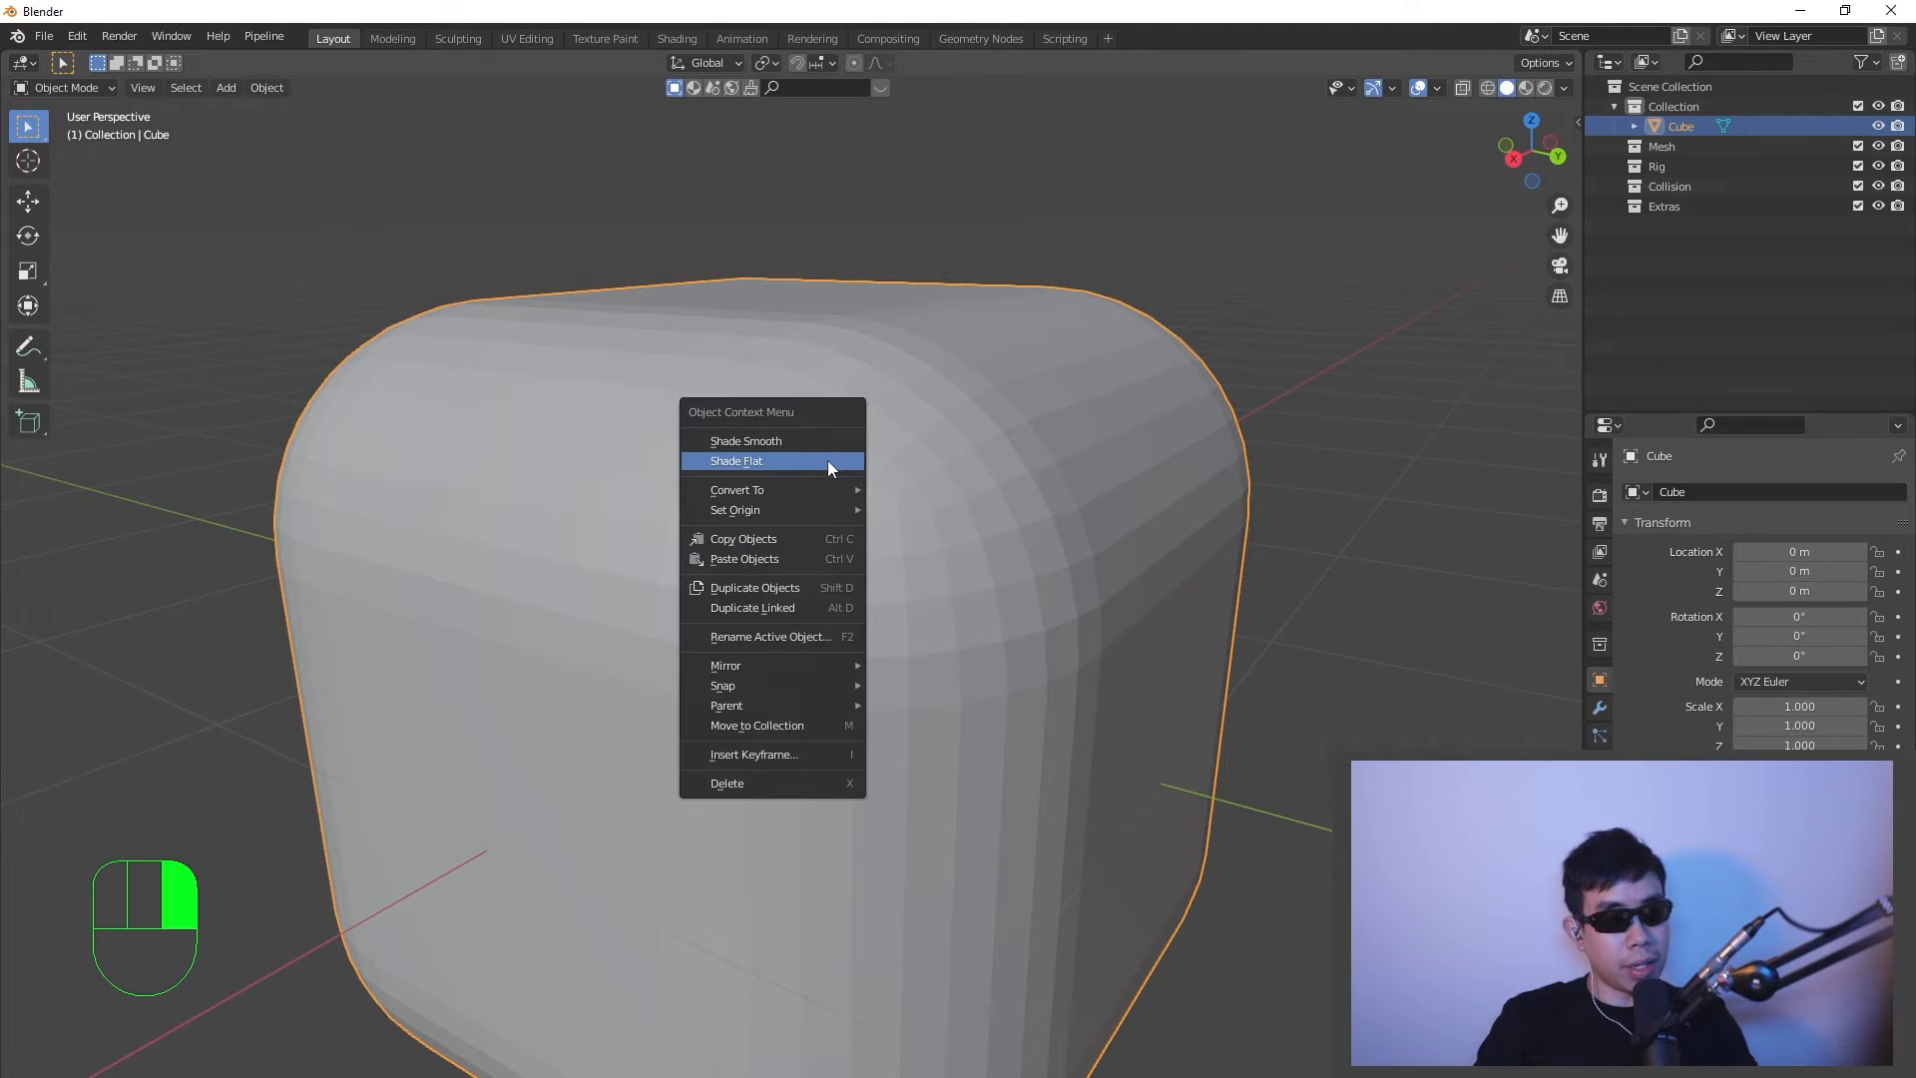
left_click(822, 445)
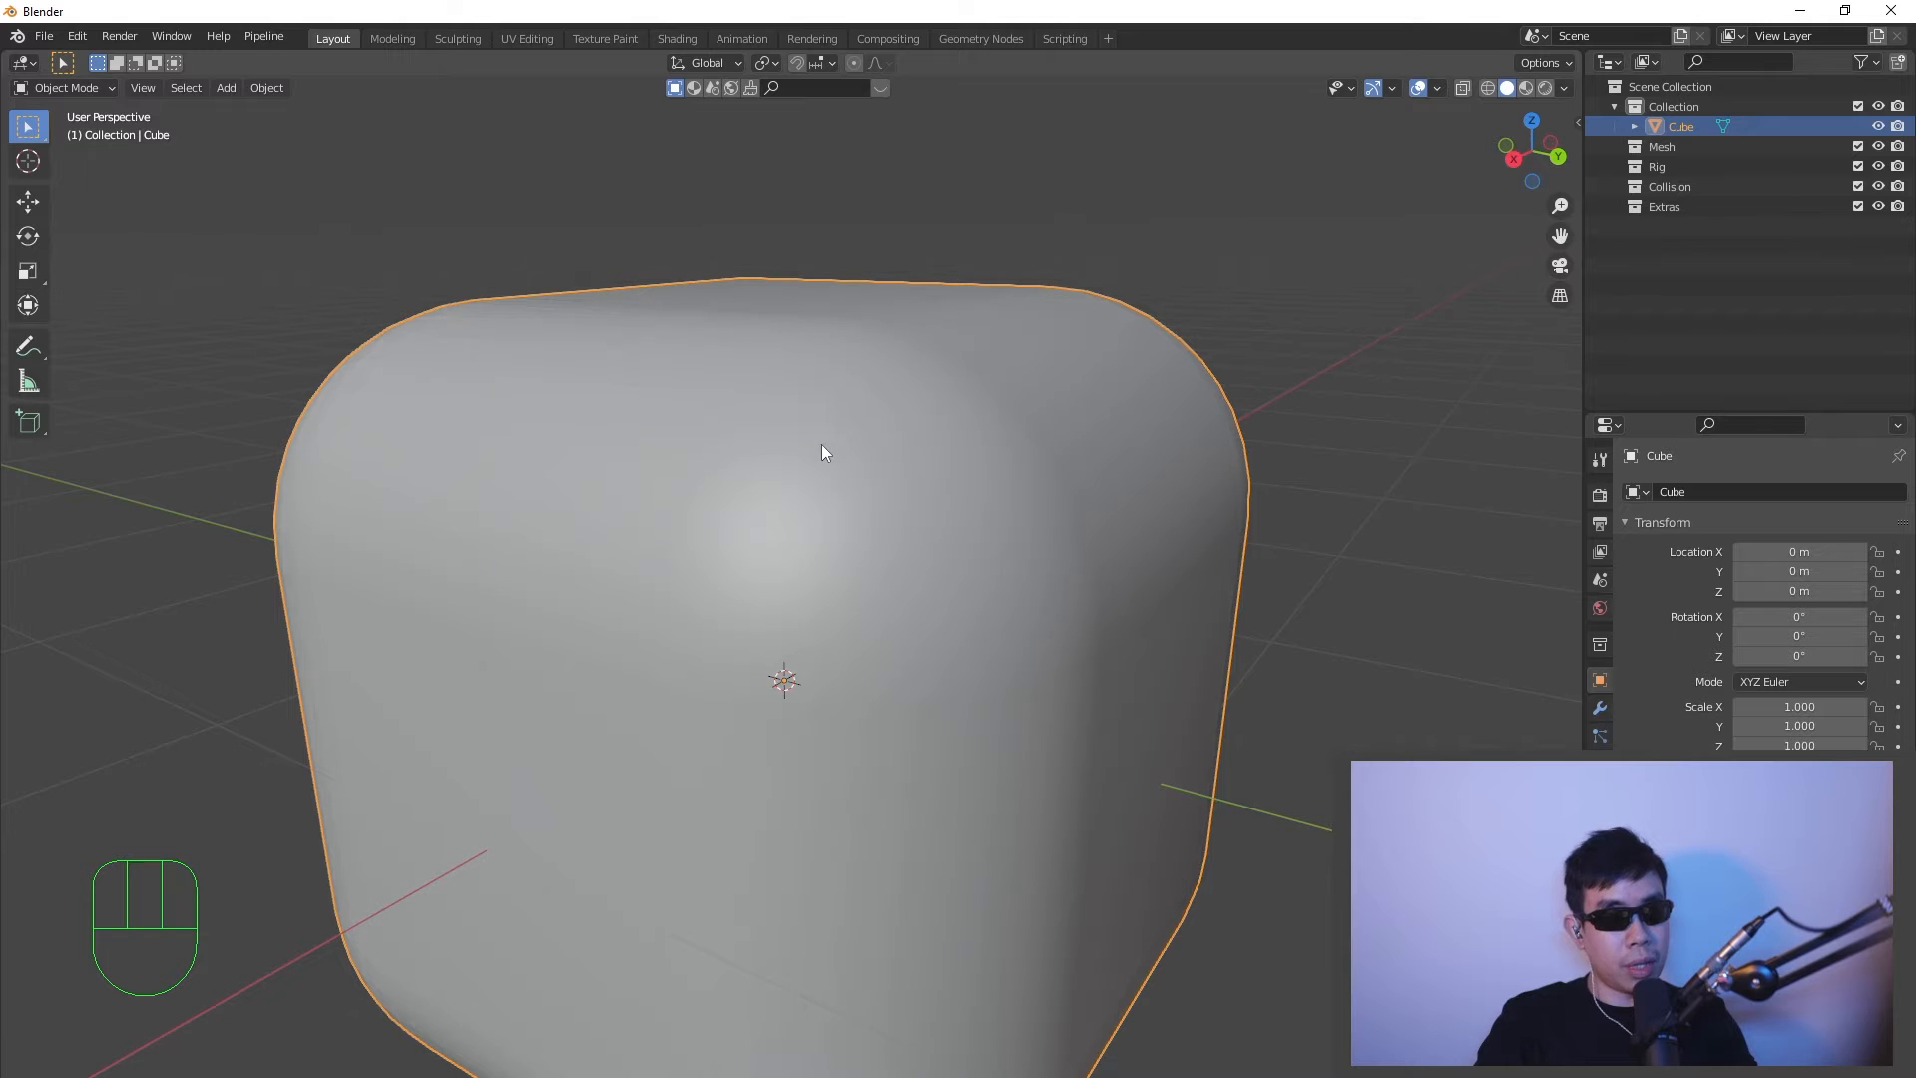
scroll(937, 656, "down", 5)
middle_click_drag(936, 650, 932, 593)
scroll(926, 578, "up", 3)
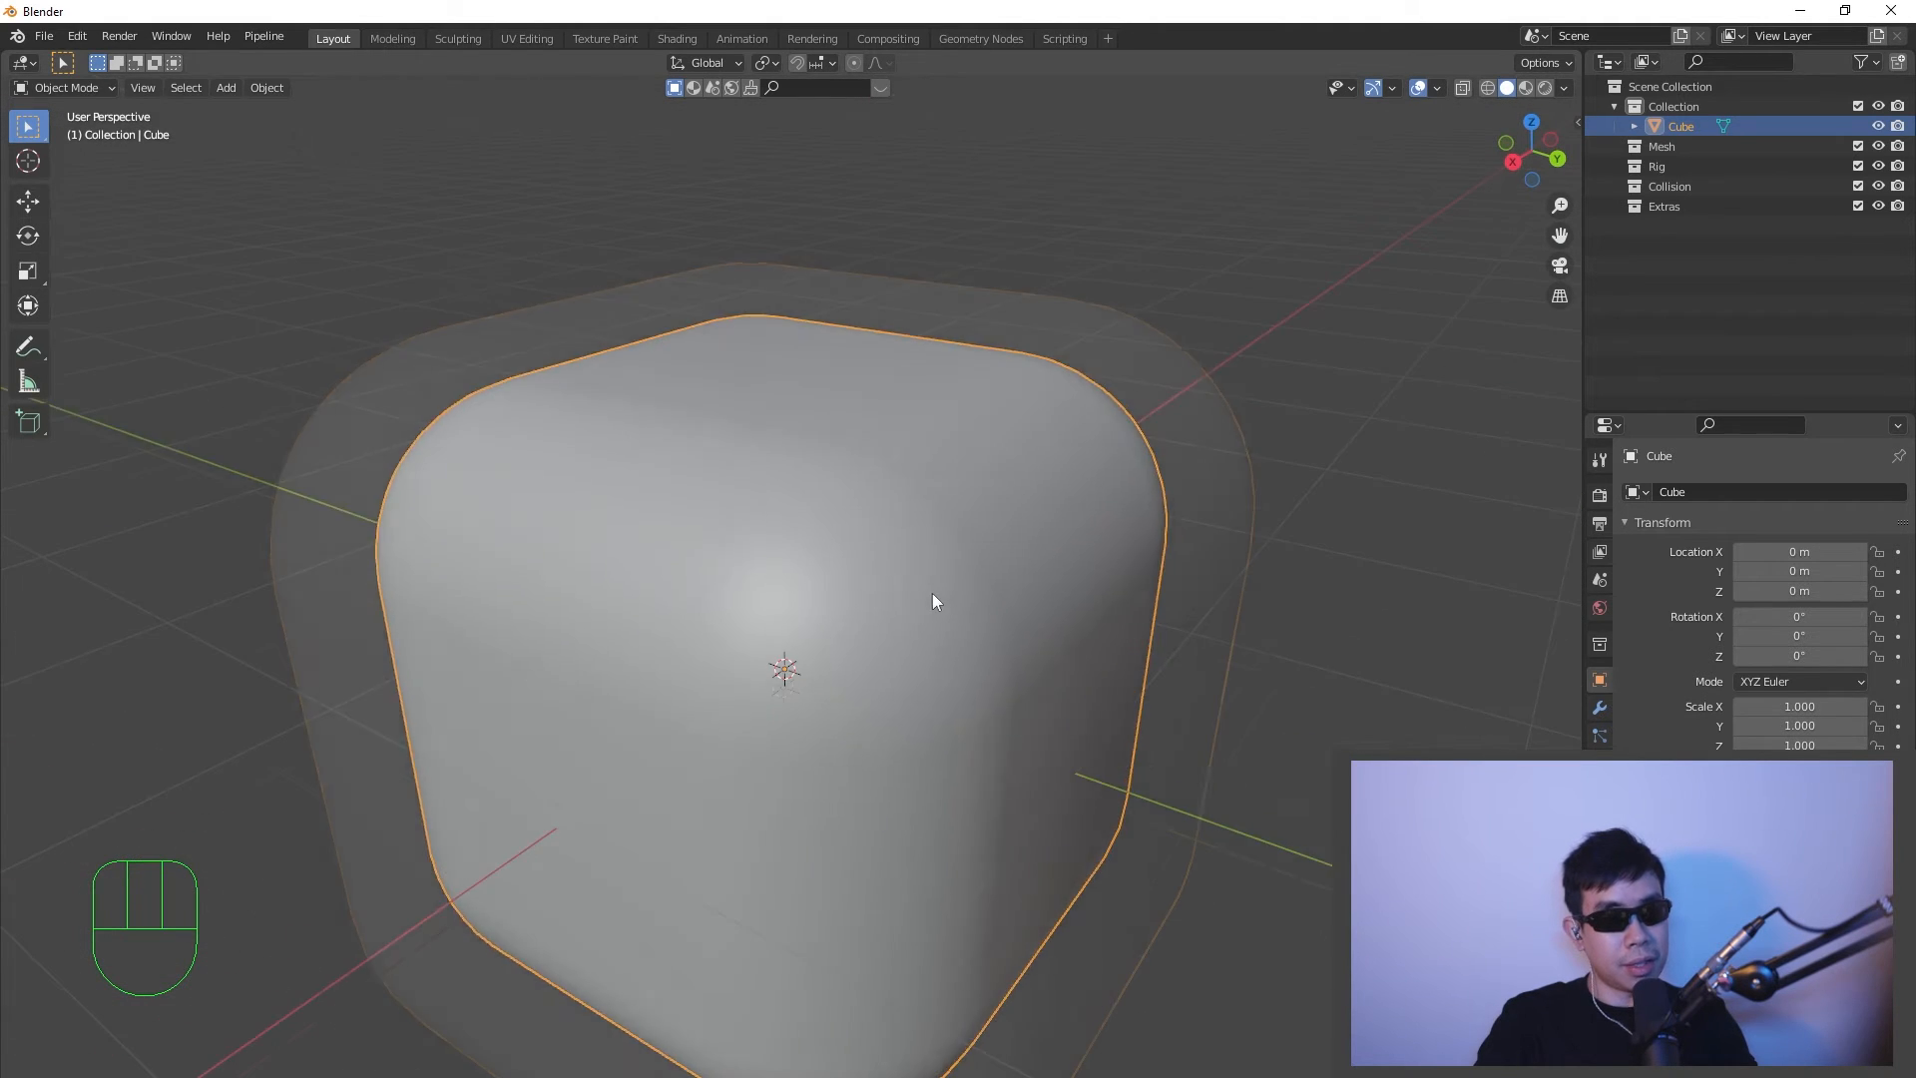
scroll(932, 595, "up", 3)
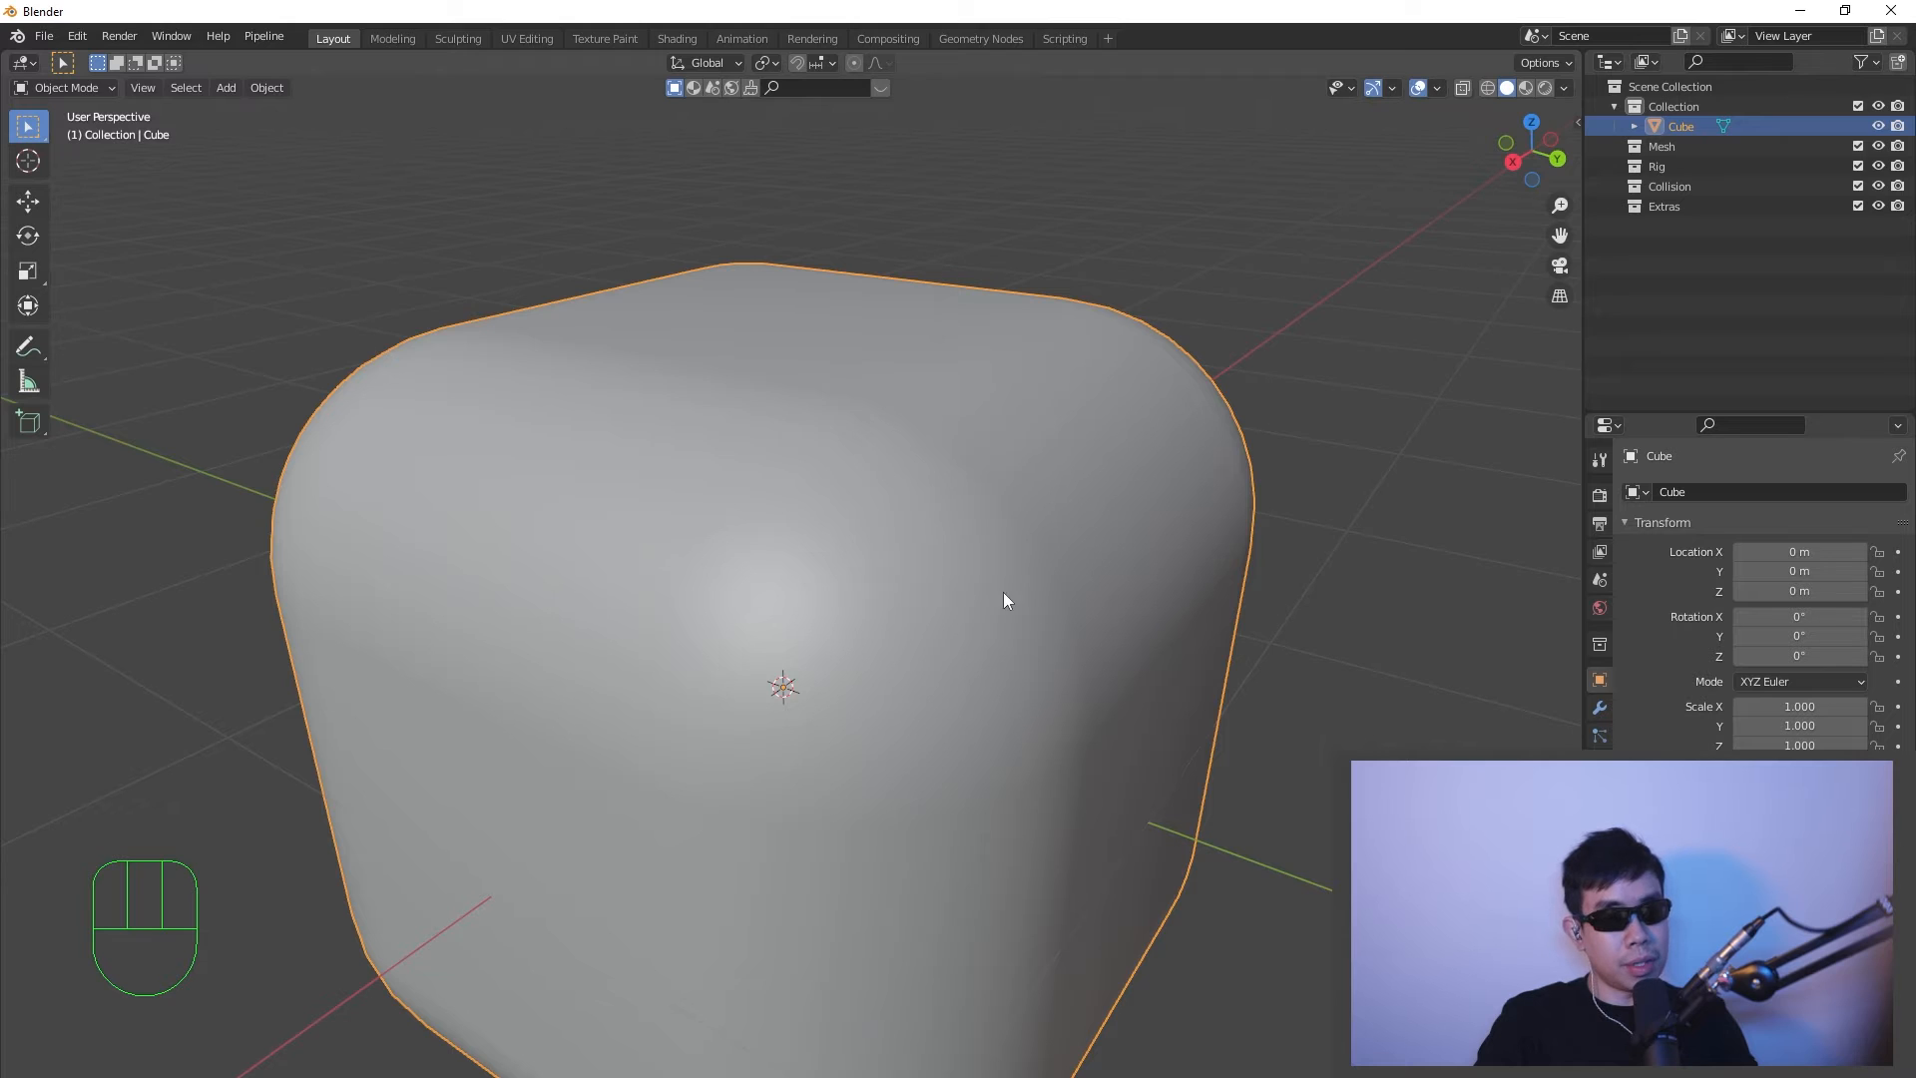
right_click(936, 377)
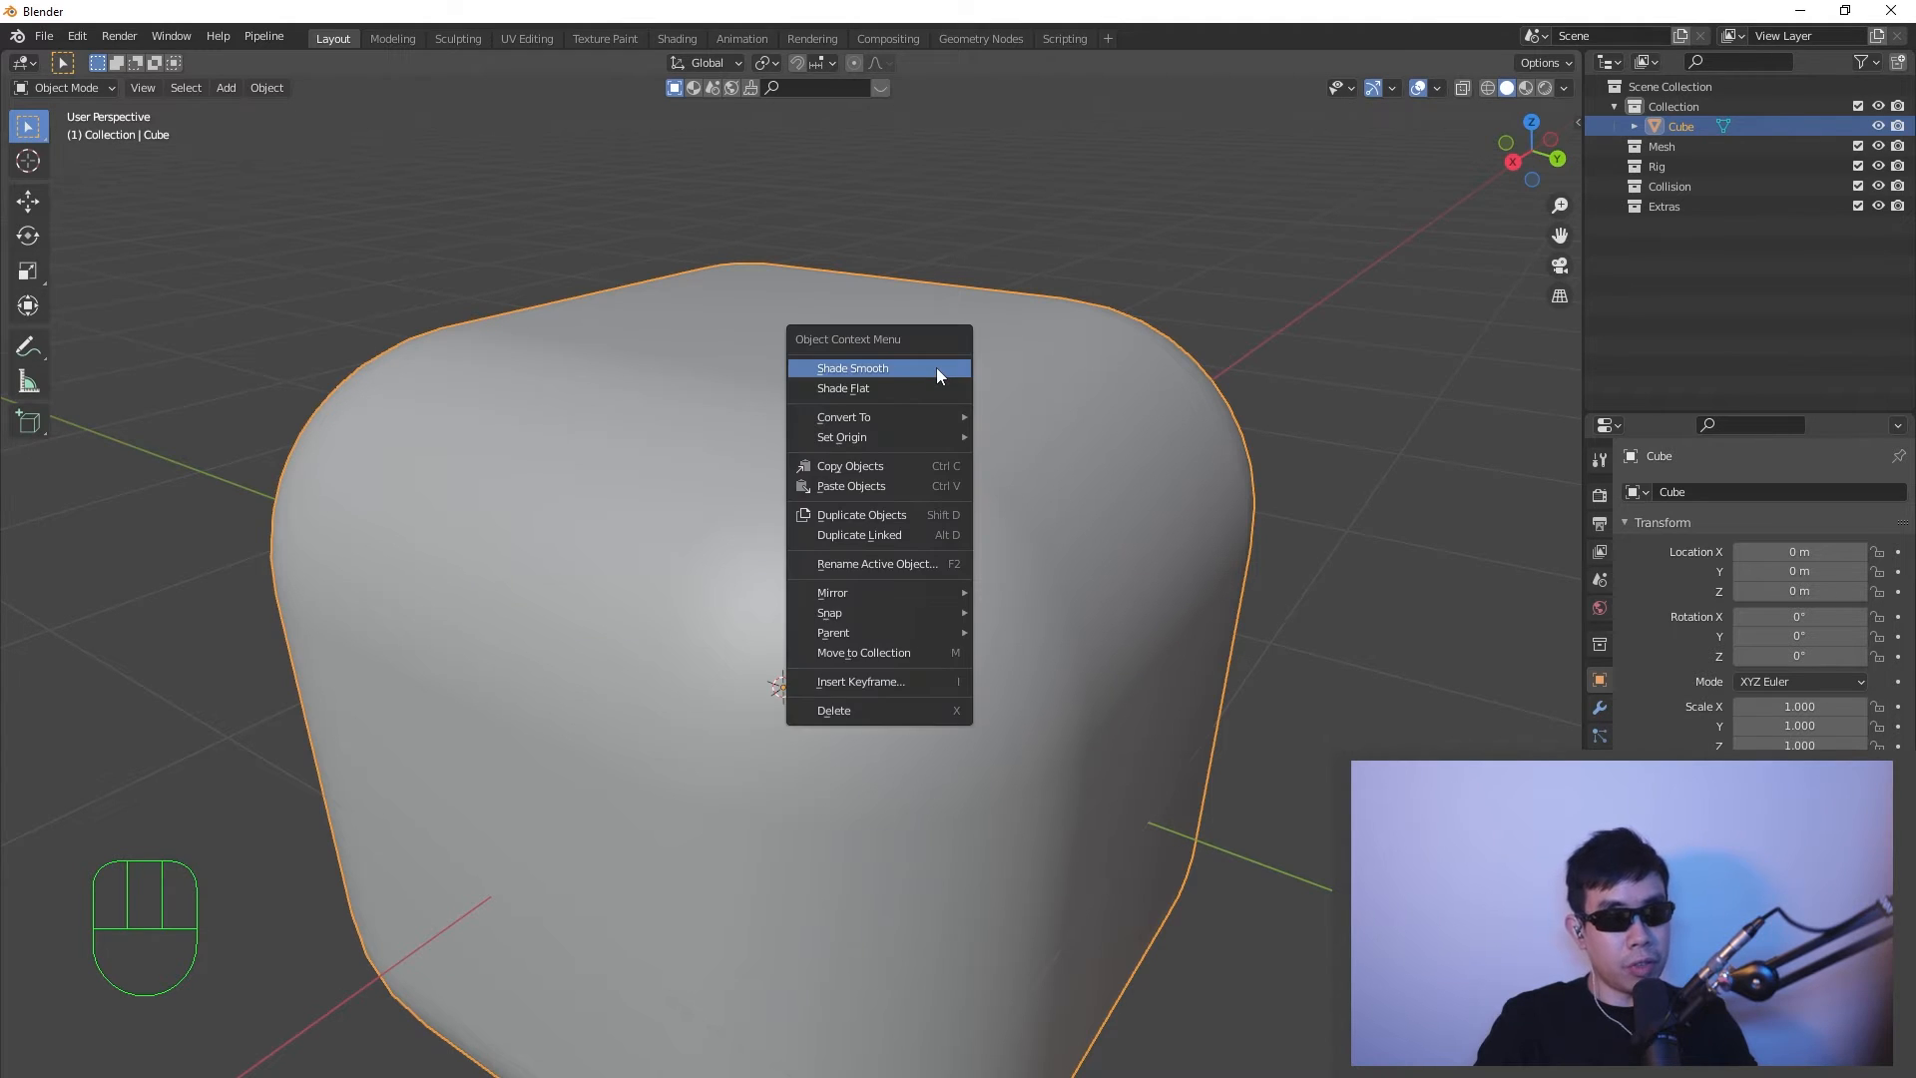
right_click_drag(936, 375, 889, 391)
scroll(898, 565, "down", 2)
middle_click_drag(898, 565, 984, 539)
scroll(920, 576, "up", 3)
scroll(946, 539, "down", 2)
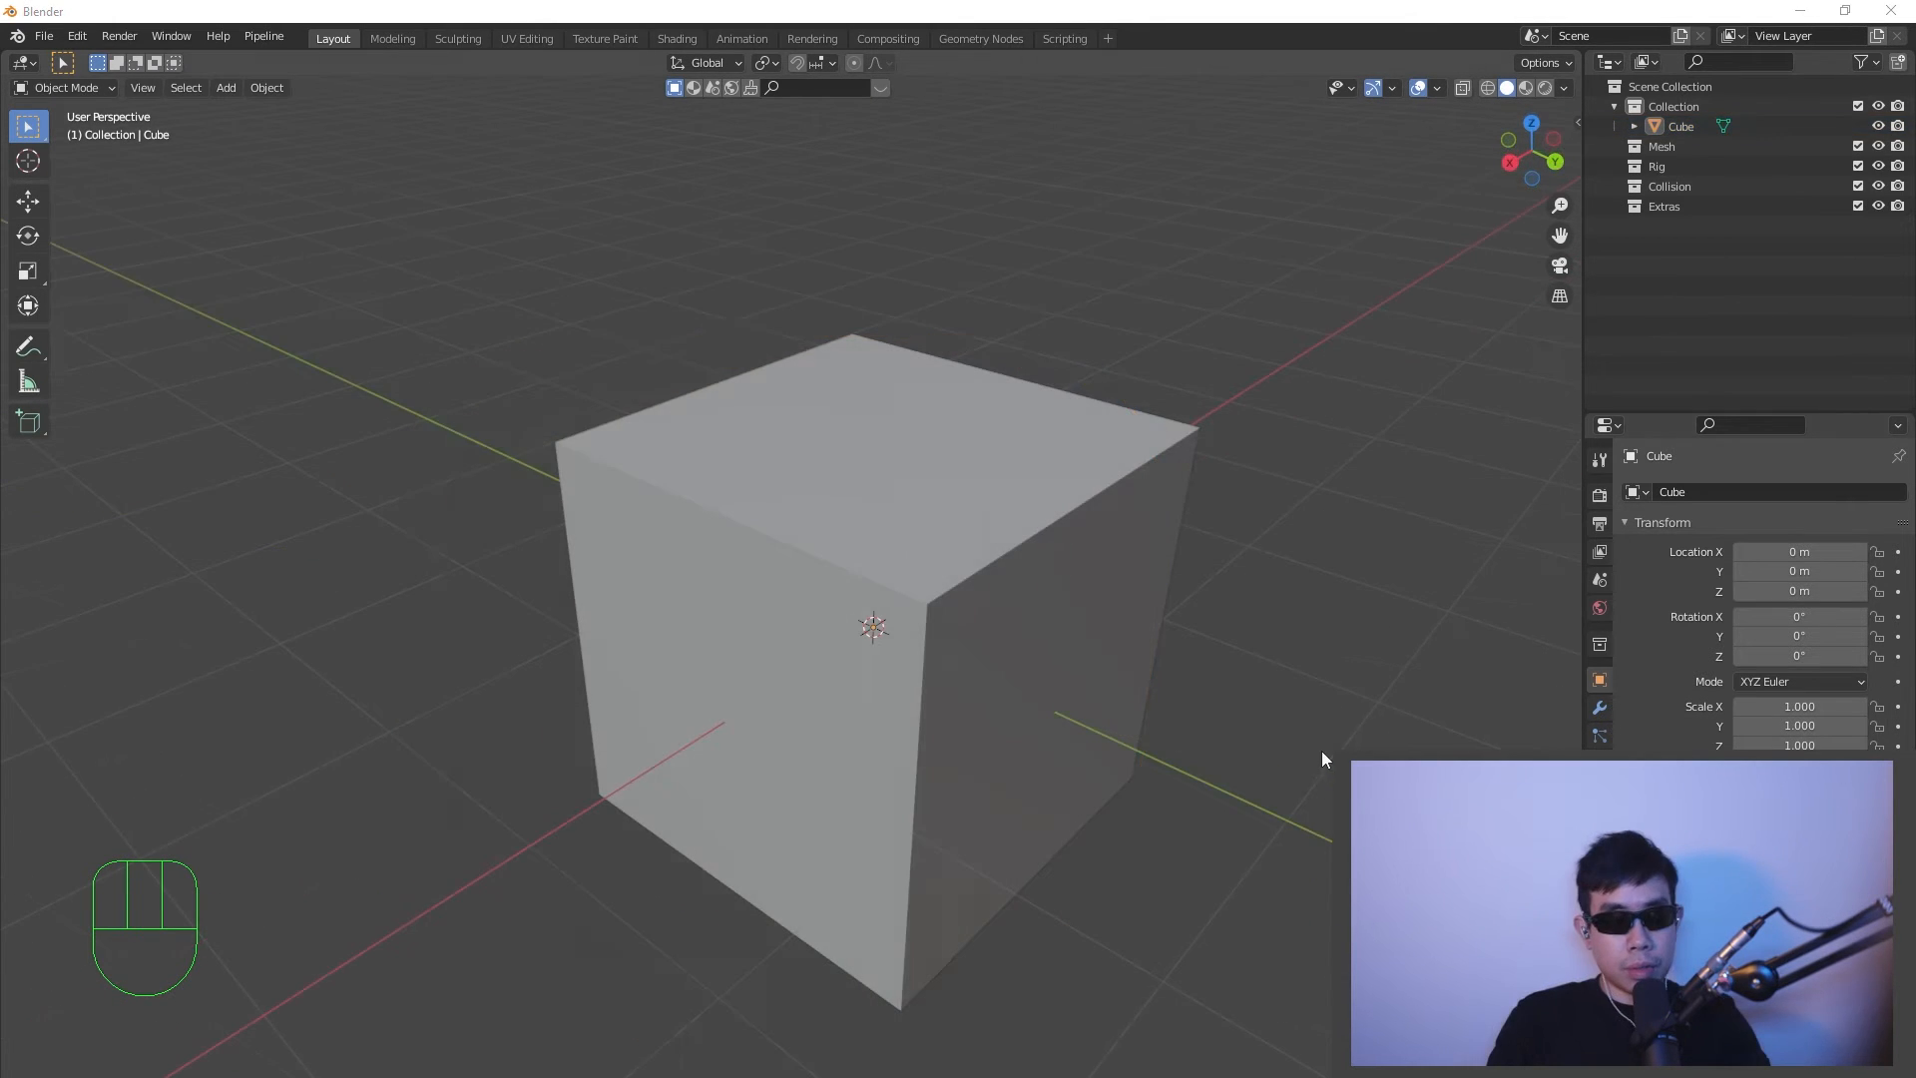
- Enter Edit Mode on the plain cube and add one vertical loop cut slid to a factor of about -0.932, beside the +X face
middle_click_drag(1322, 752, 1281, 742)
scroll(1324, 722, "up", 1)
left_click(990, 708)
key("Tab")
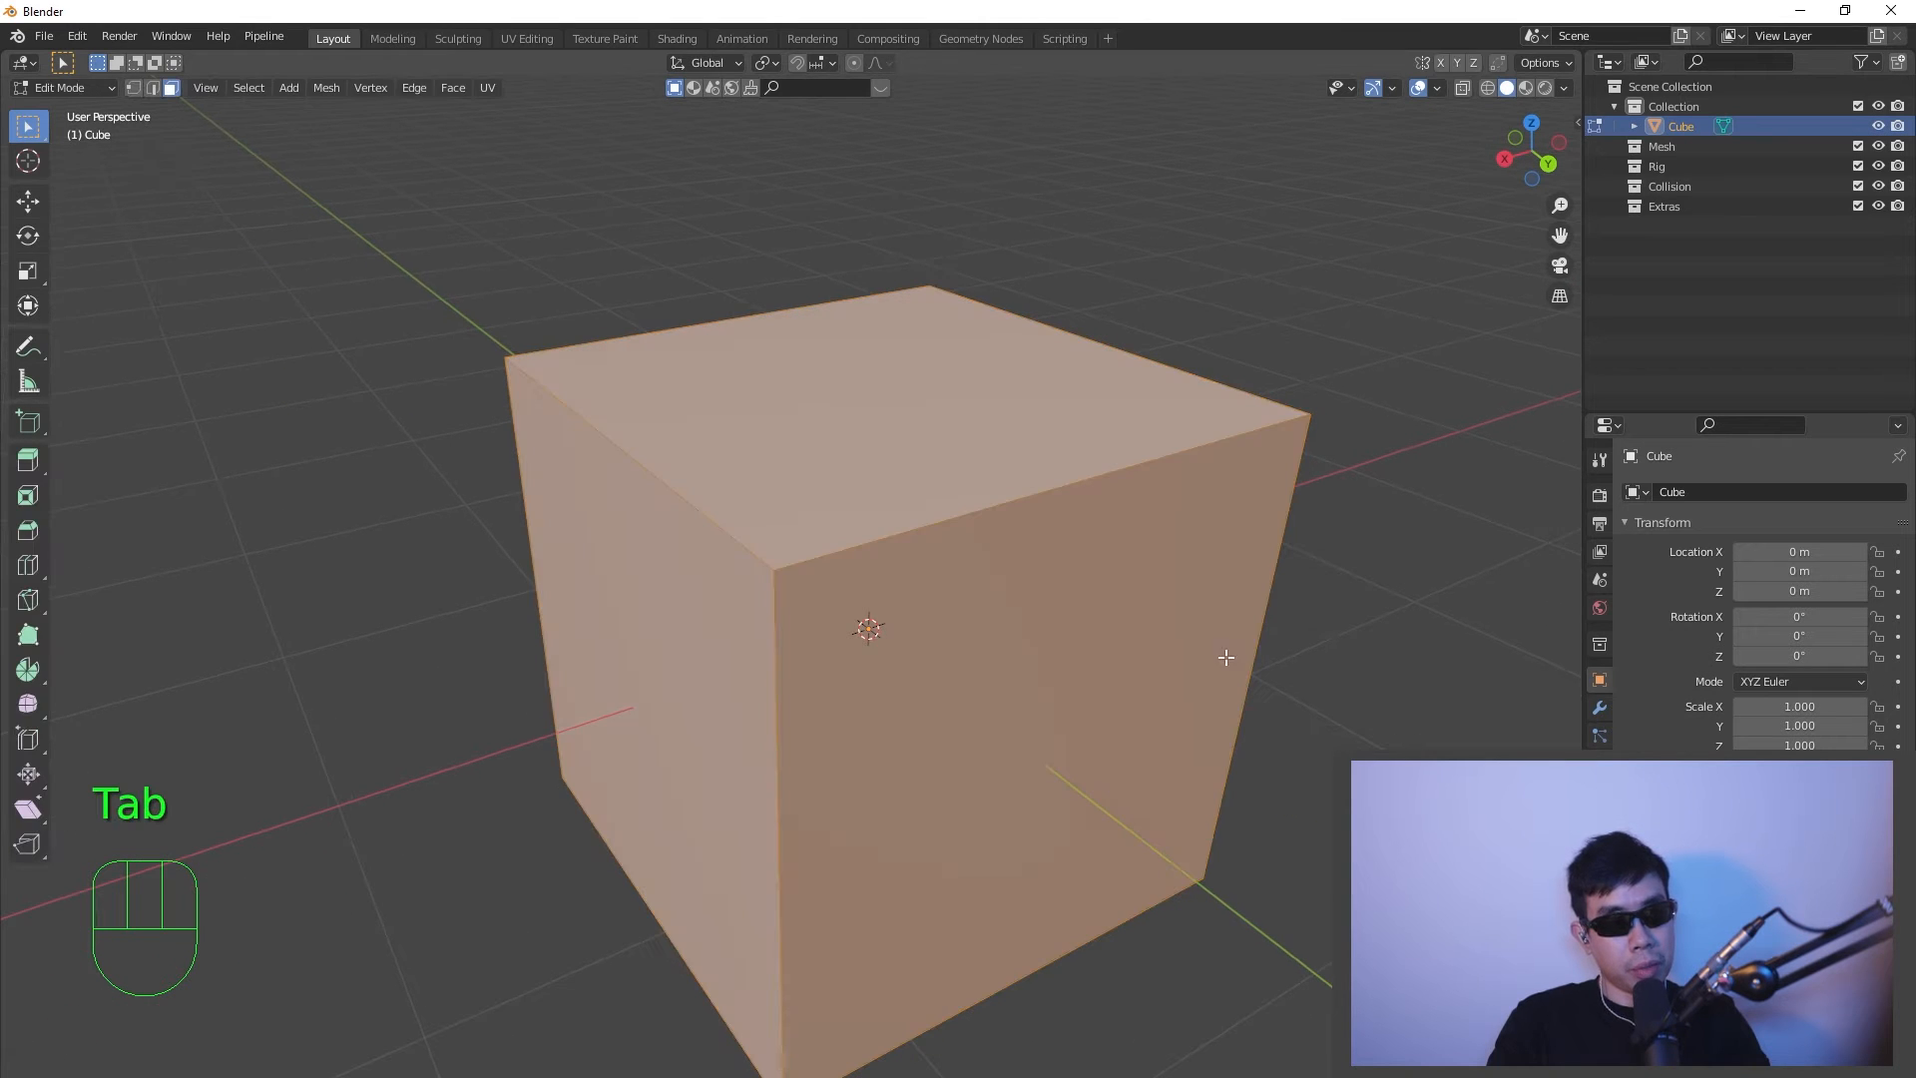
middle_click_drag(1223, 650, 1237, 603)
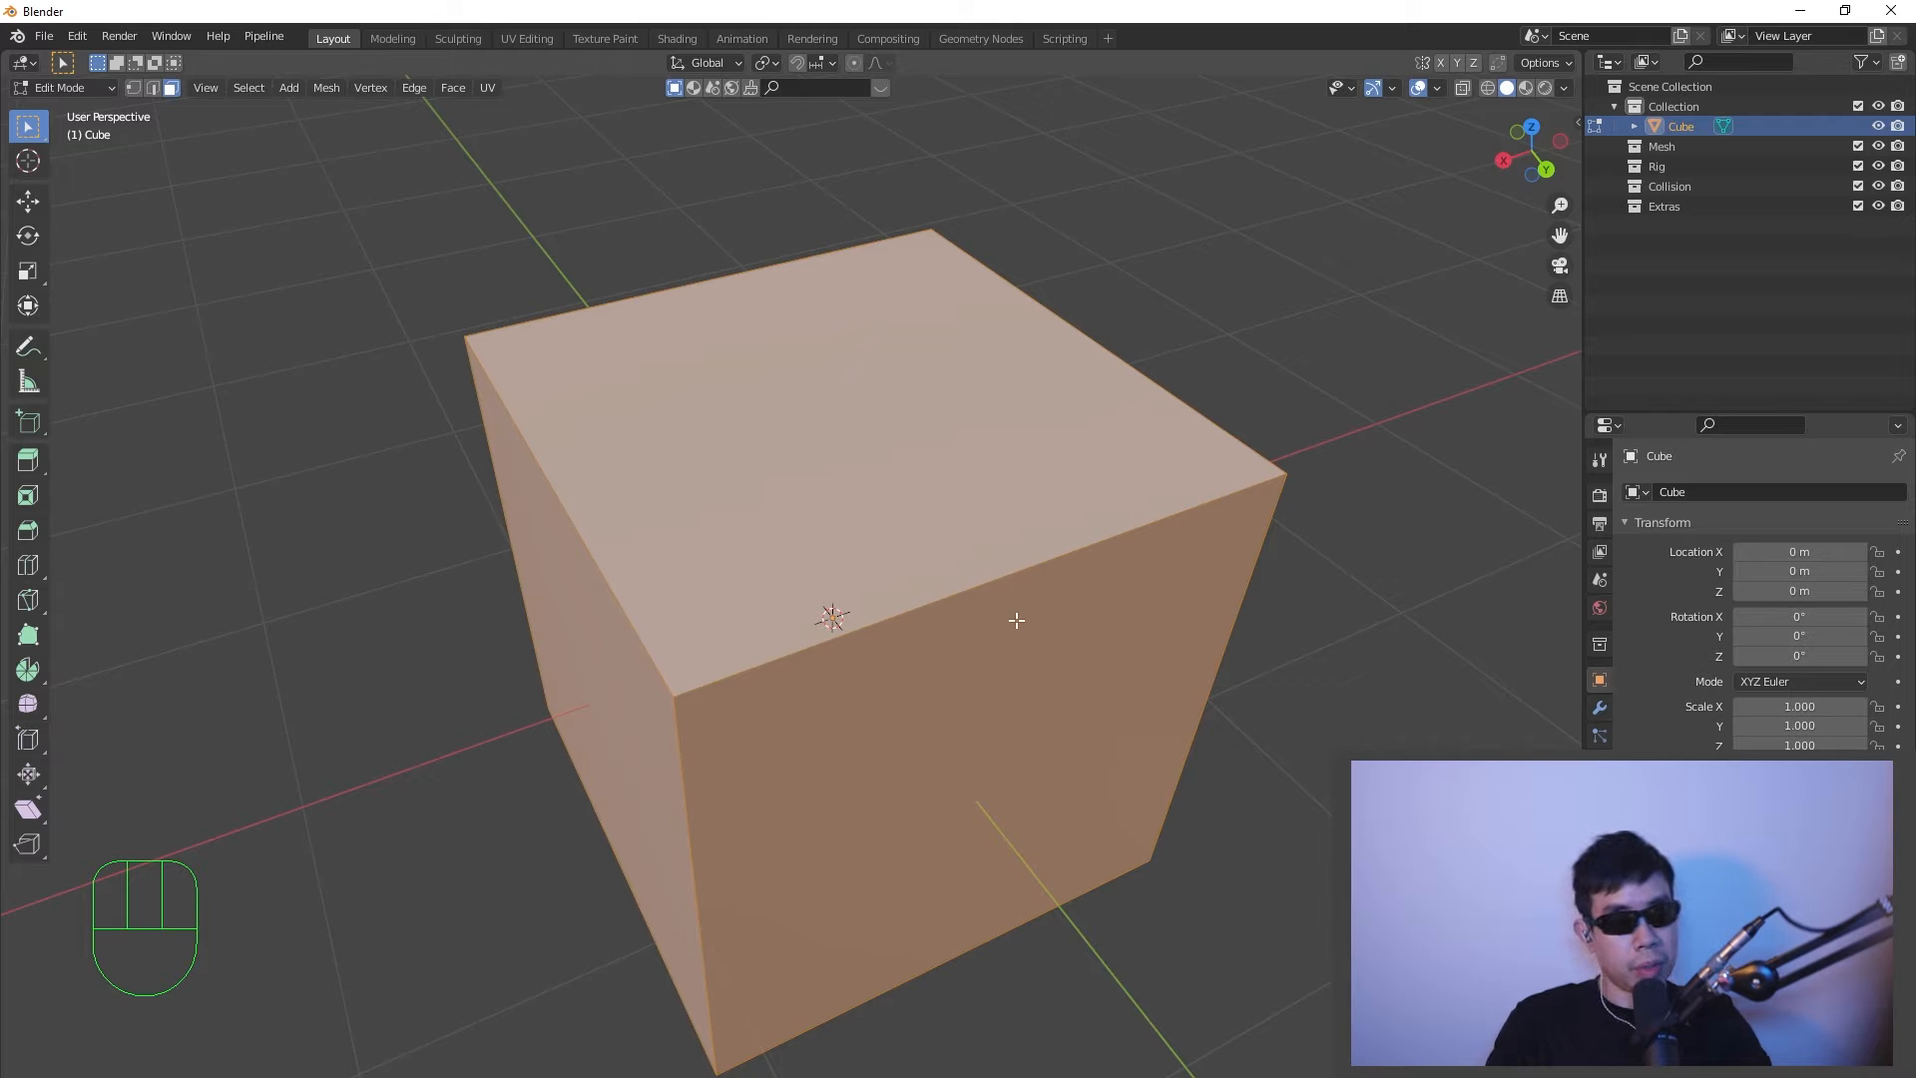
key("ctrl+r")
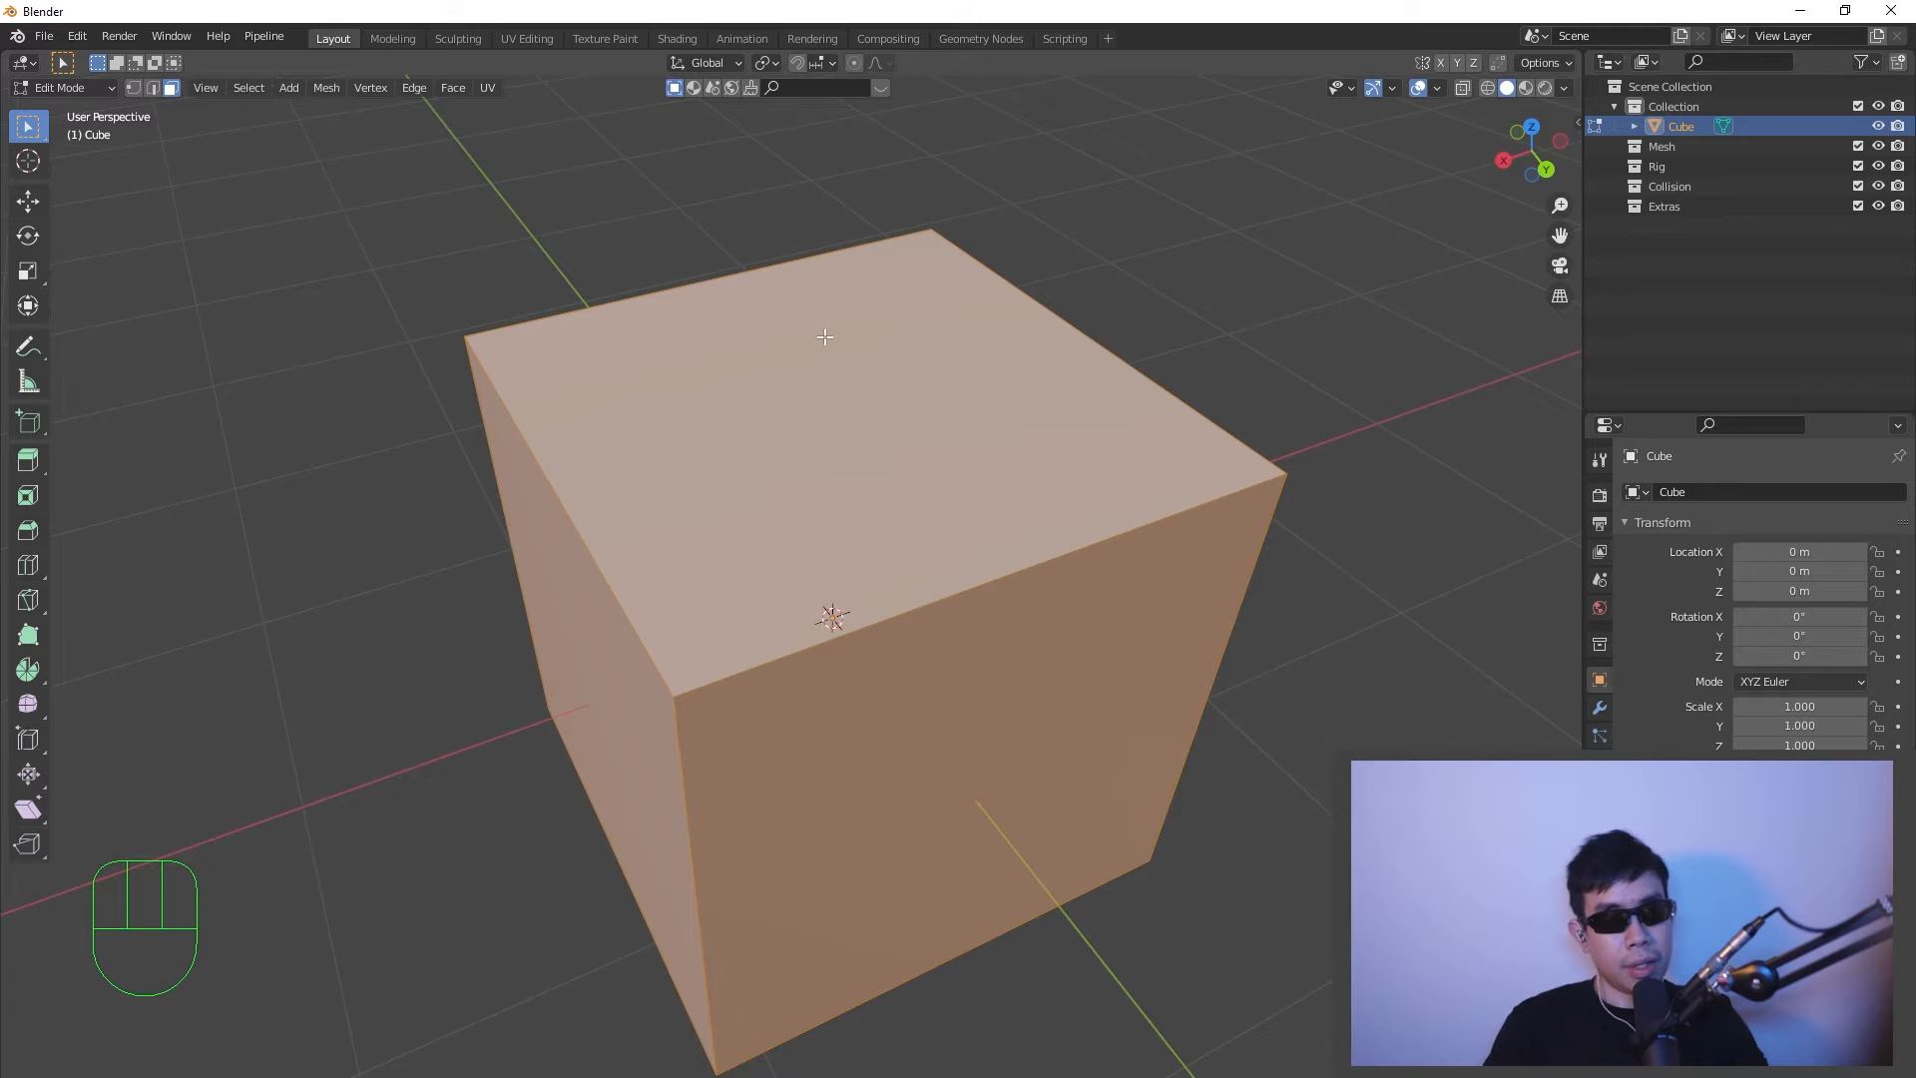
key("ctrl+r")
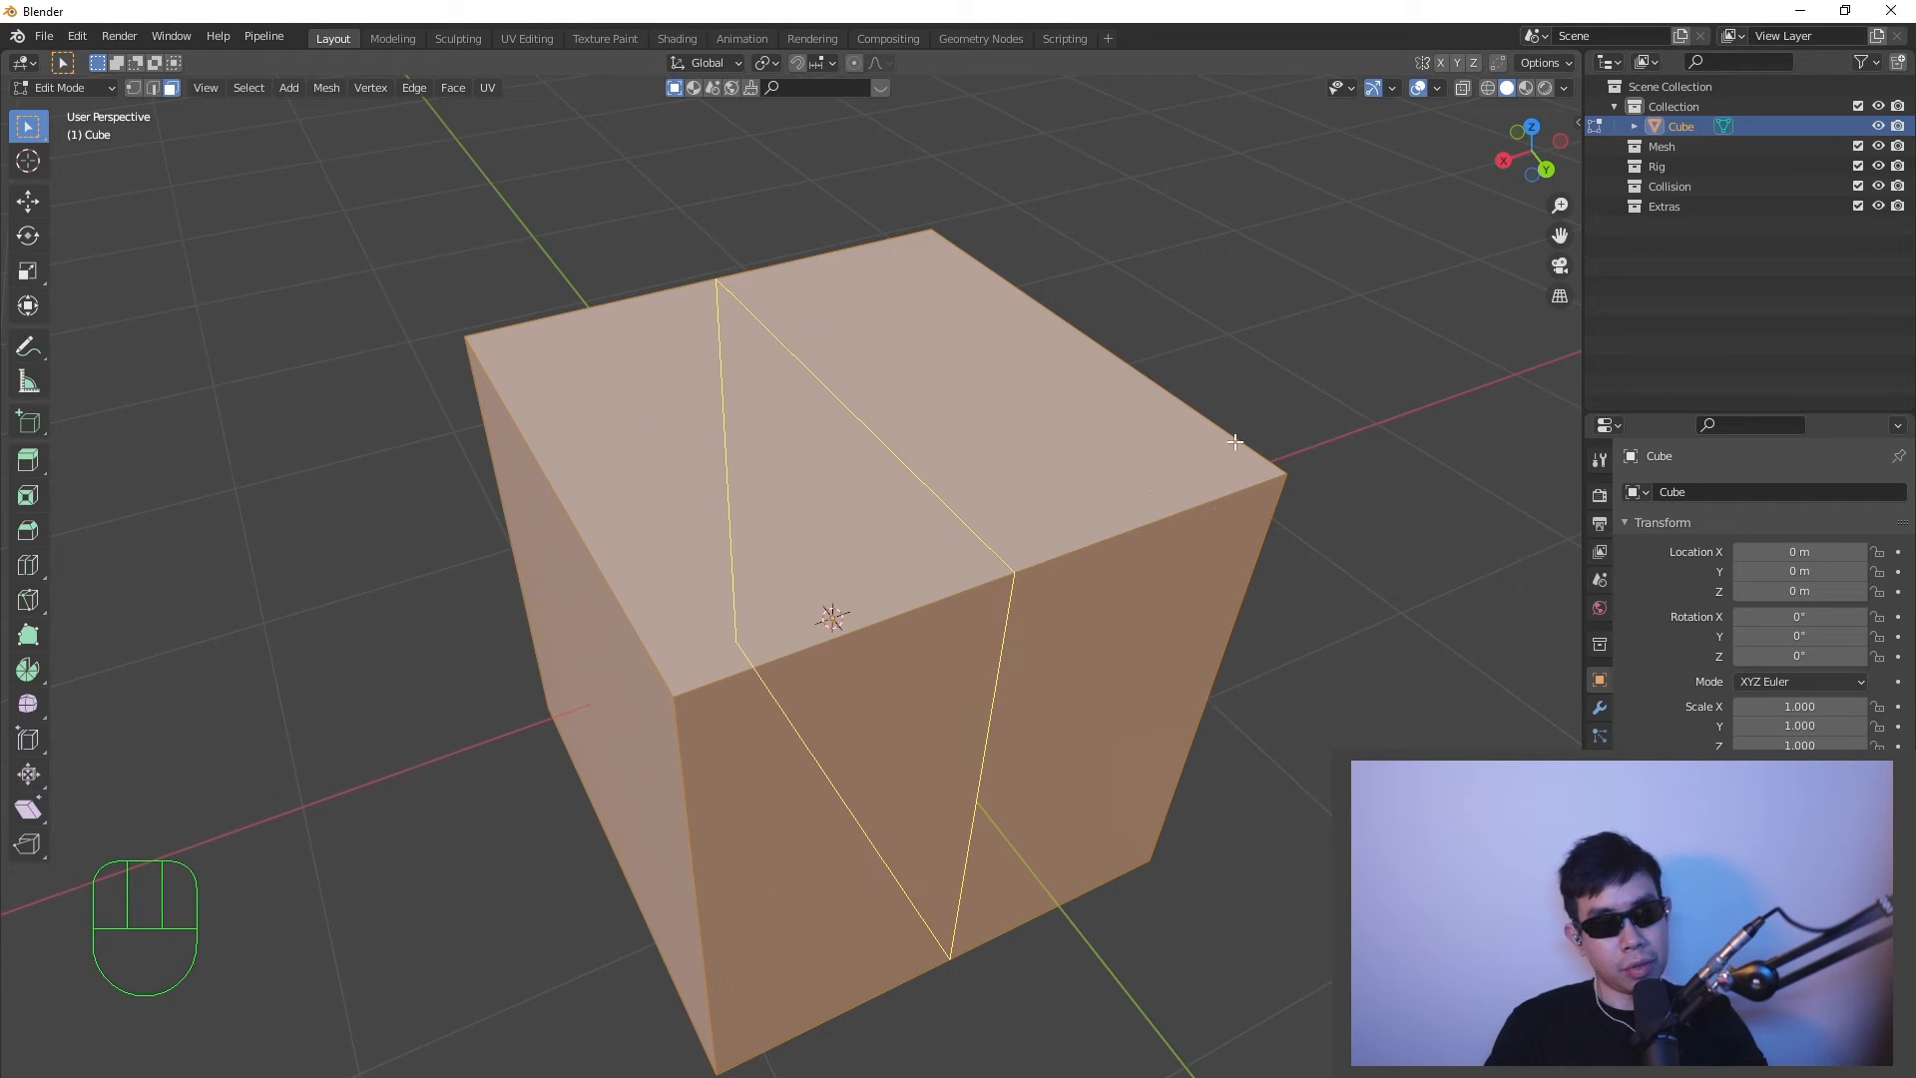
left_click(1018, 577)
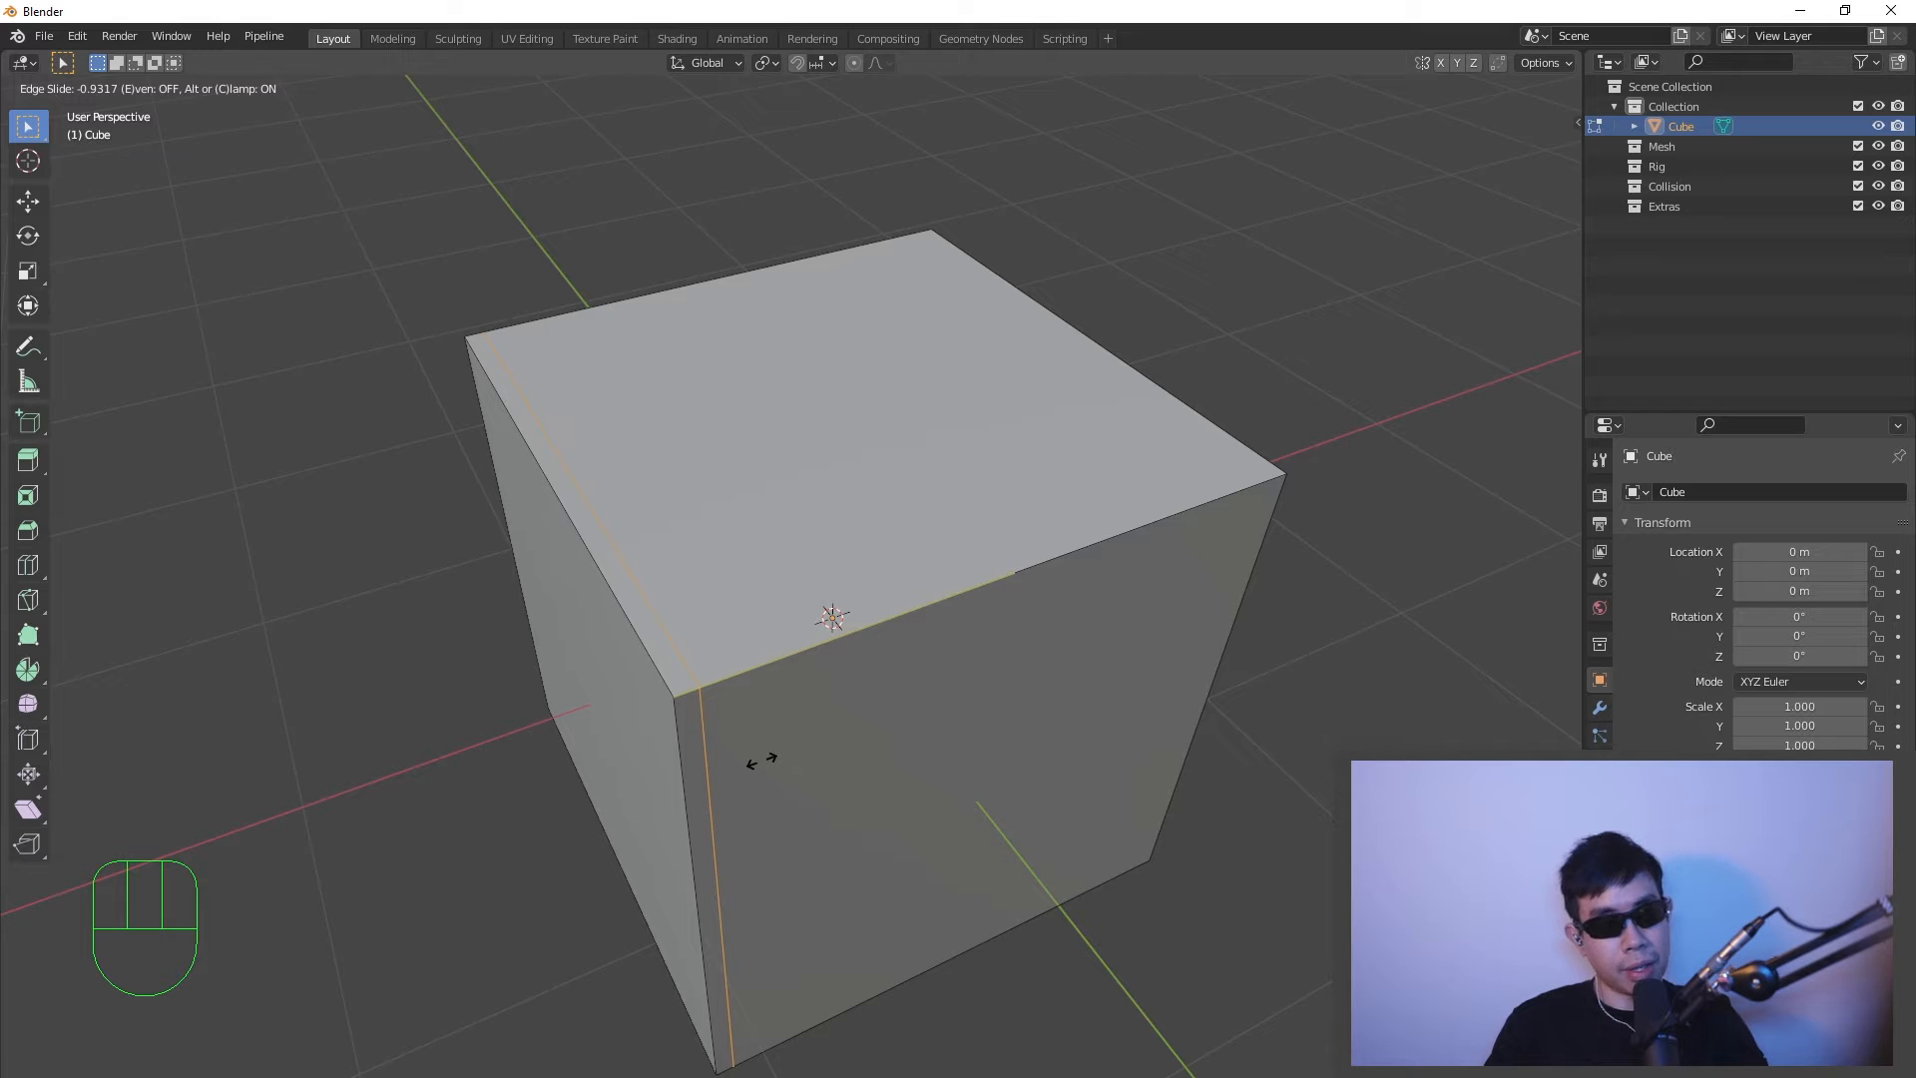
left_click(762, 761)
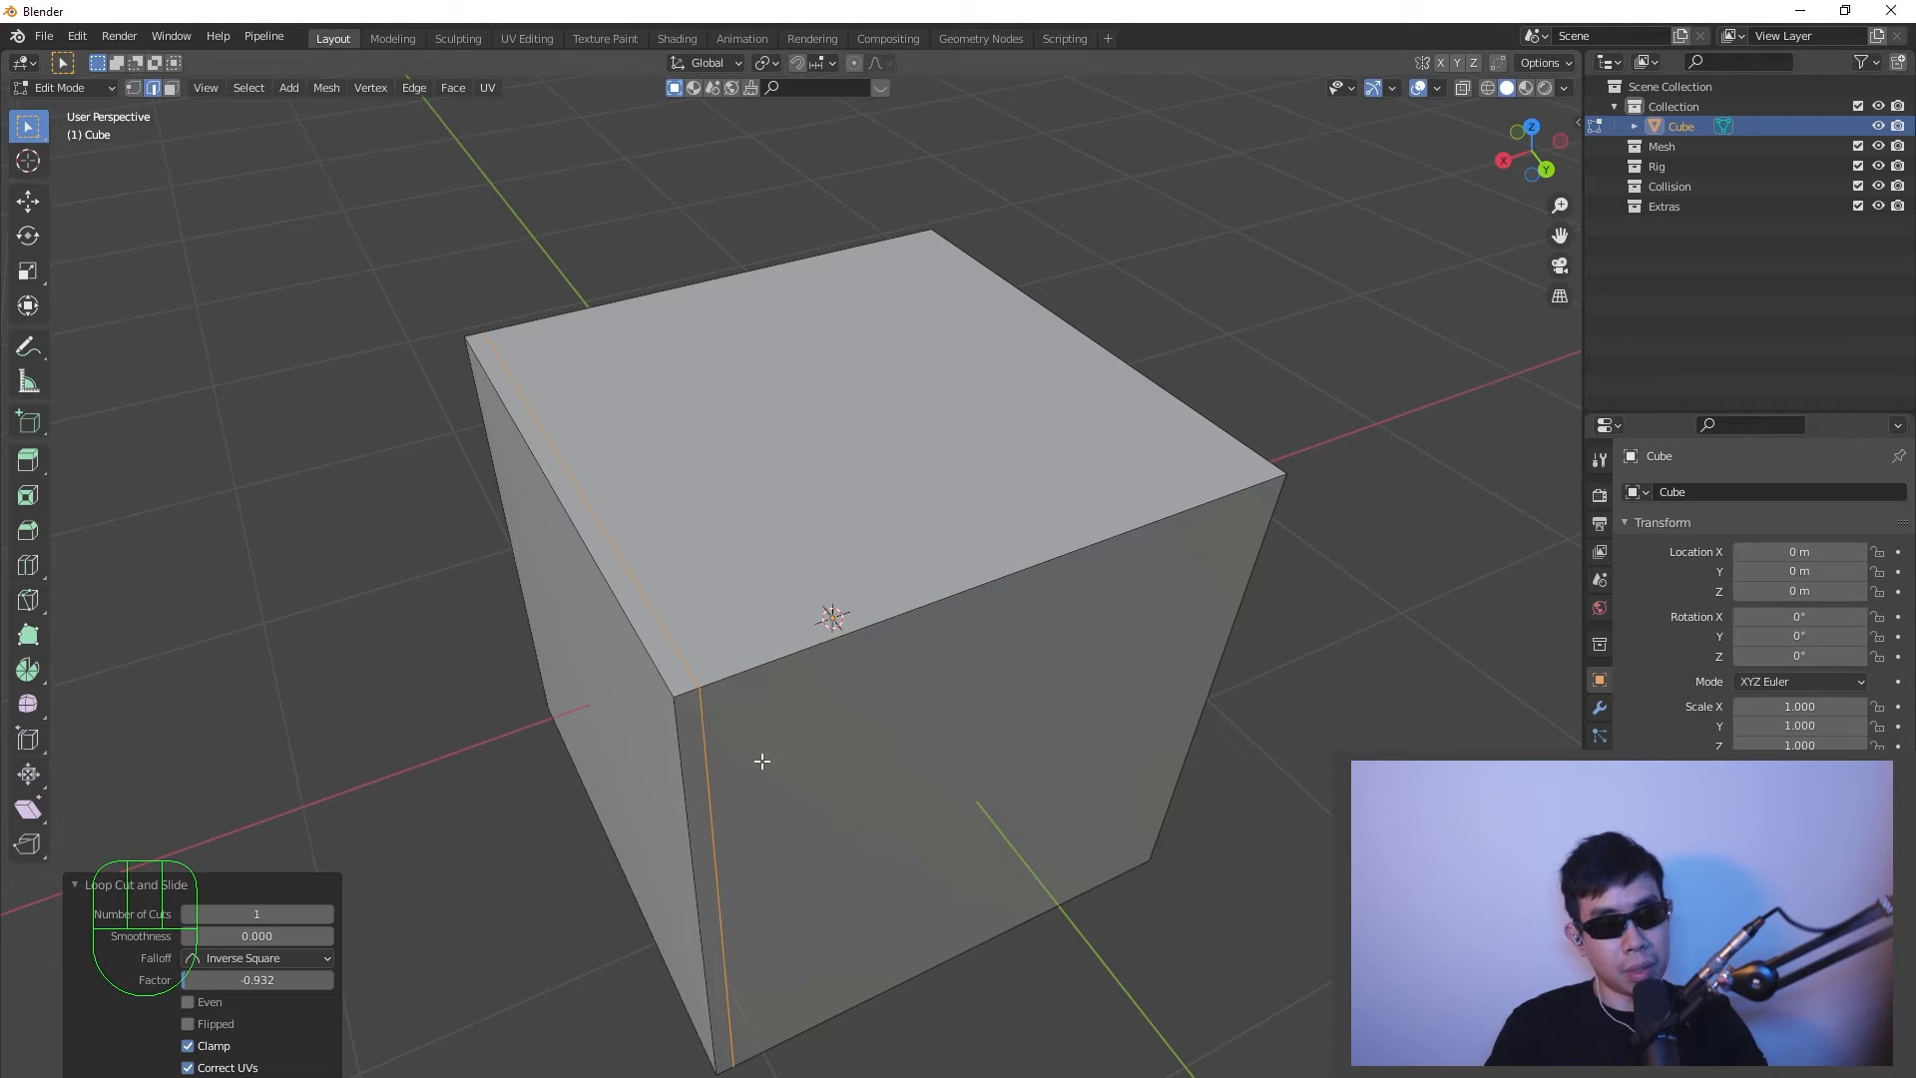
middle_click_drag(762, 818, 1141, 650)
left_click(1142, 753)
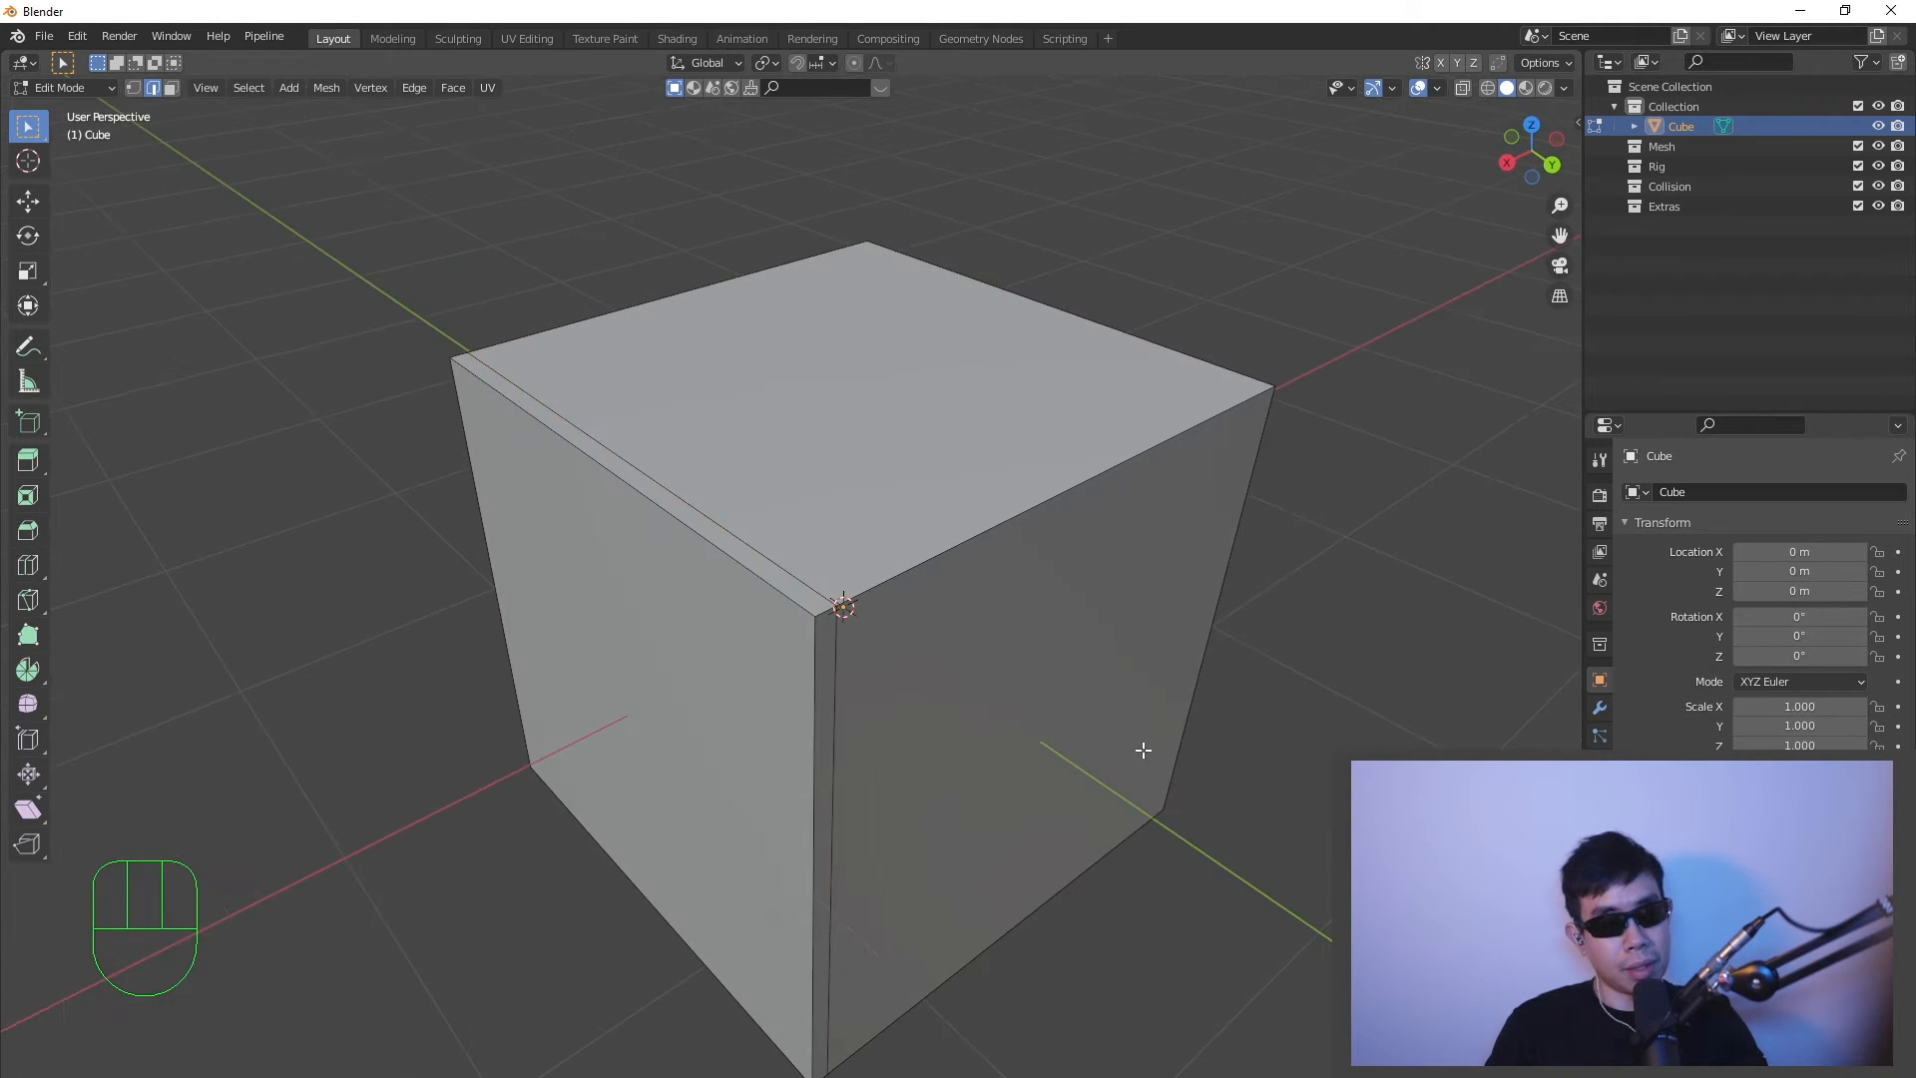
- Add a horizontal loop cut around the cube at exactly half its height, cancelling the slide
middle_click_drag(1142, 753, 1102, 727)
middle_click_drag(1040, 514, 1036, 449)
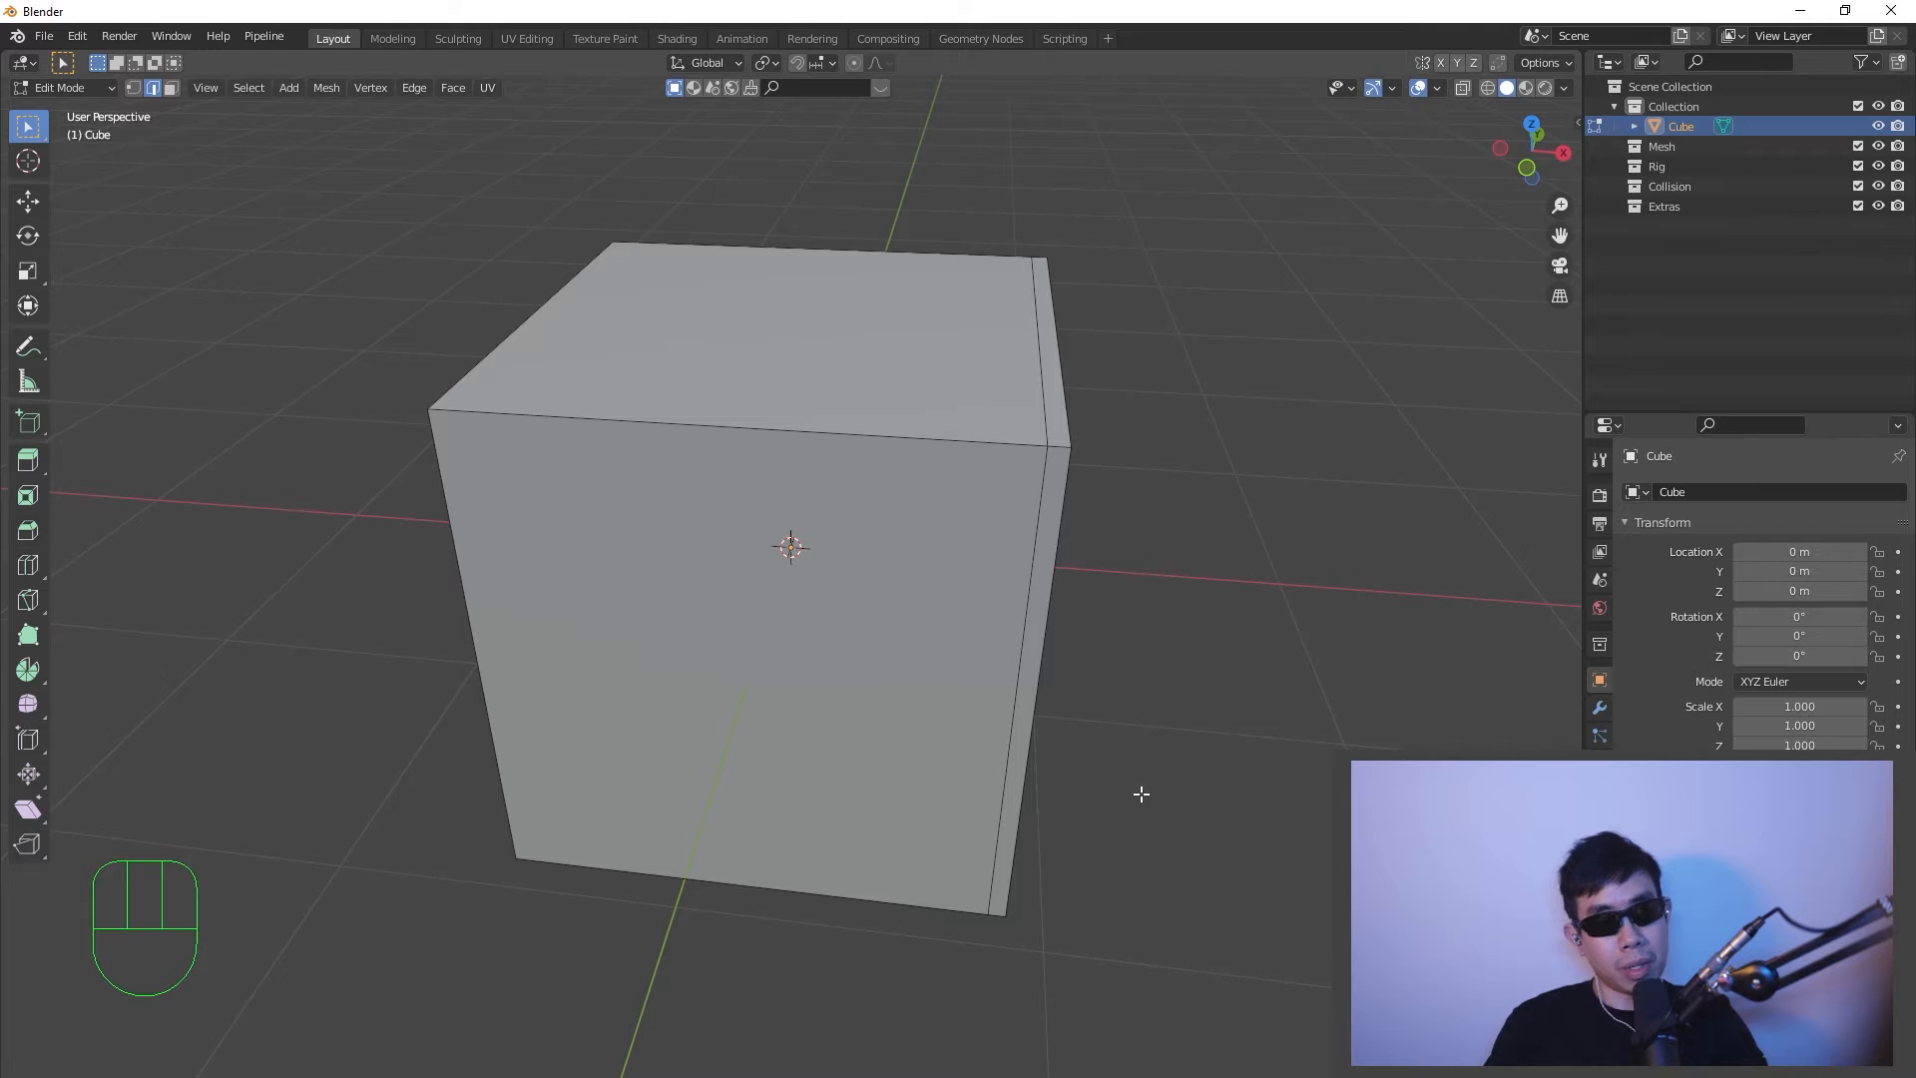
middle_click_drag(1140, 792, 818, 752)
middle_click_drag(912, 799, 976, 684, "shift")
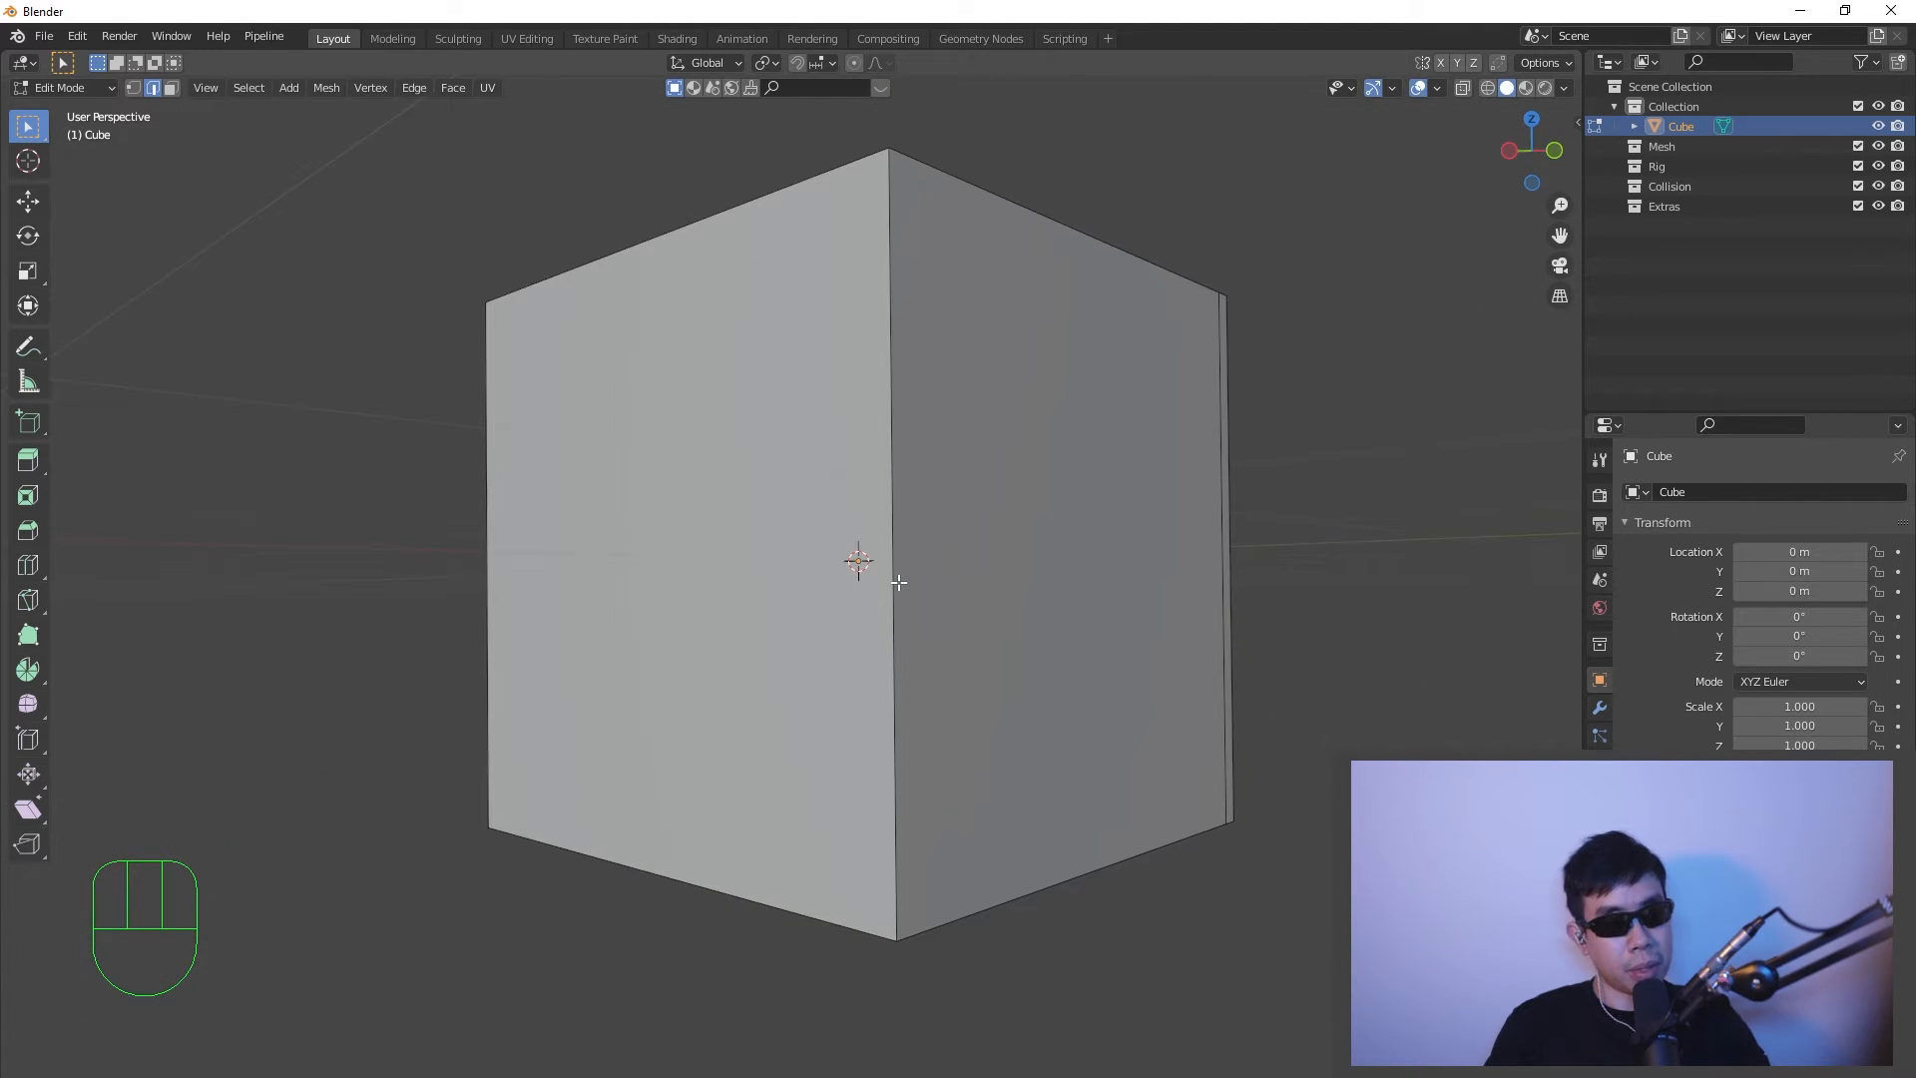
key("ctrl+r")
left_click(894, 627)
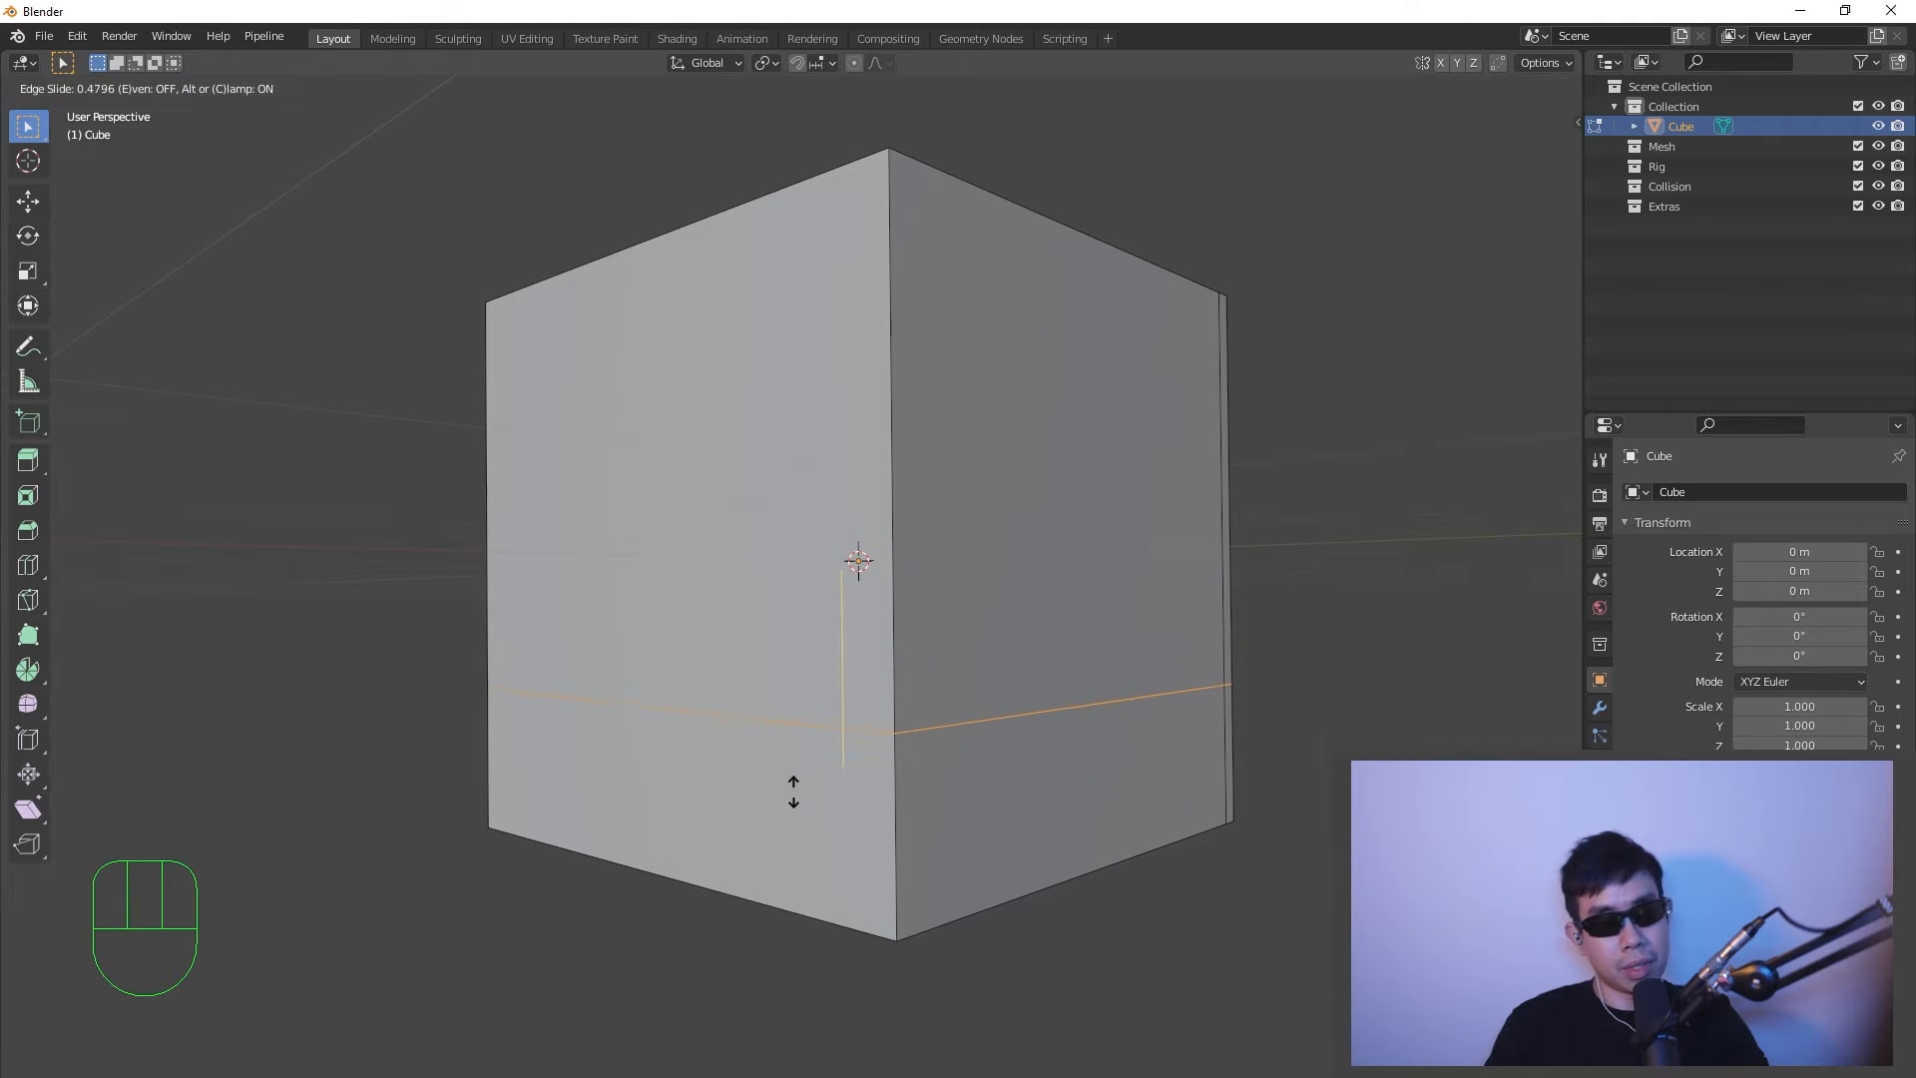
right_click(1122, 325)
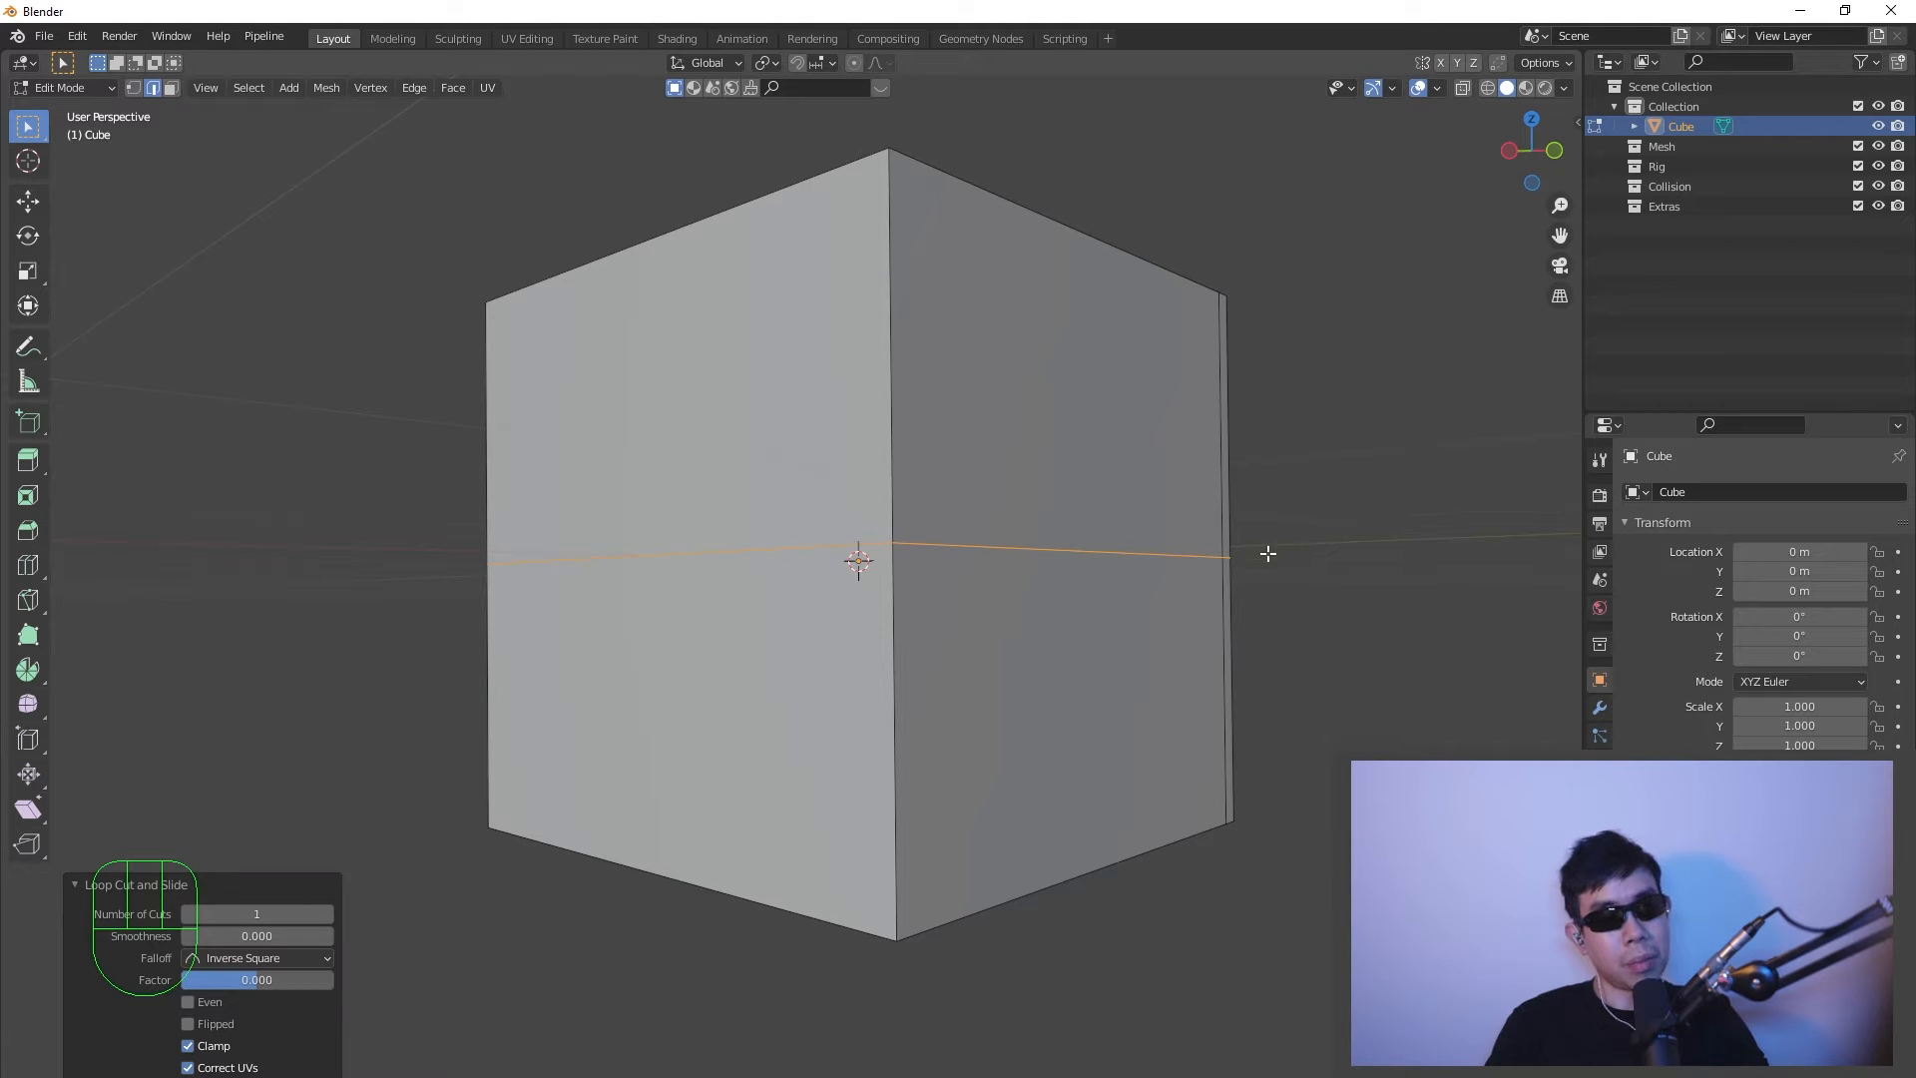
- Add a vertical loop cut centred between the cube's two Y sides, running over the top and the +X face
middle_click_drag(1379, 597, 878, 626)
left_click(1267, 625)
key("ctrl+r")
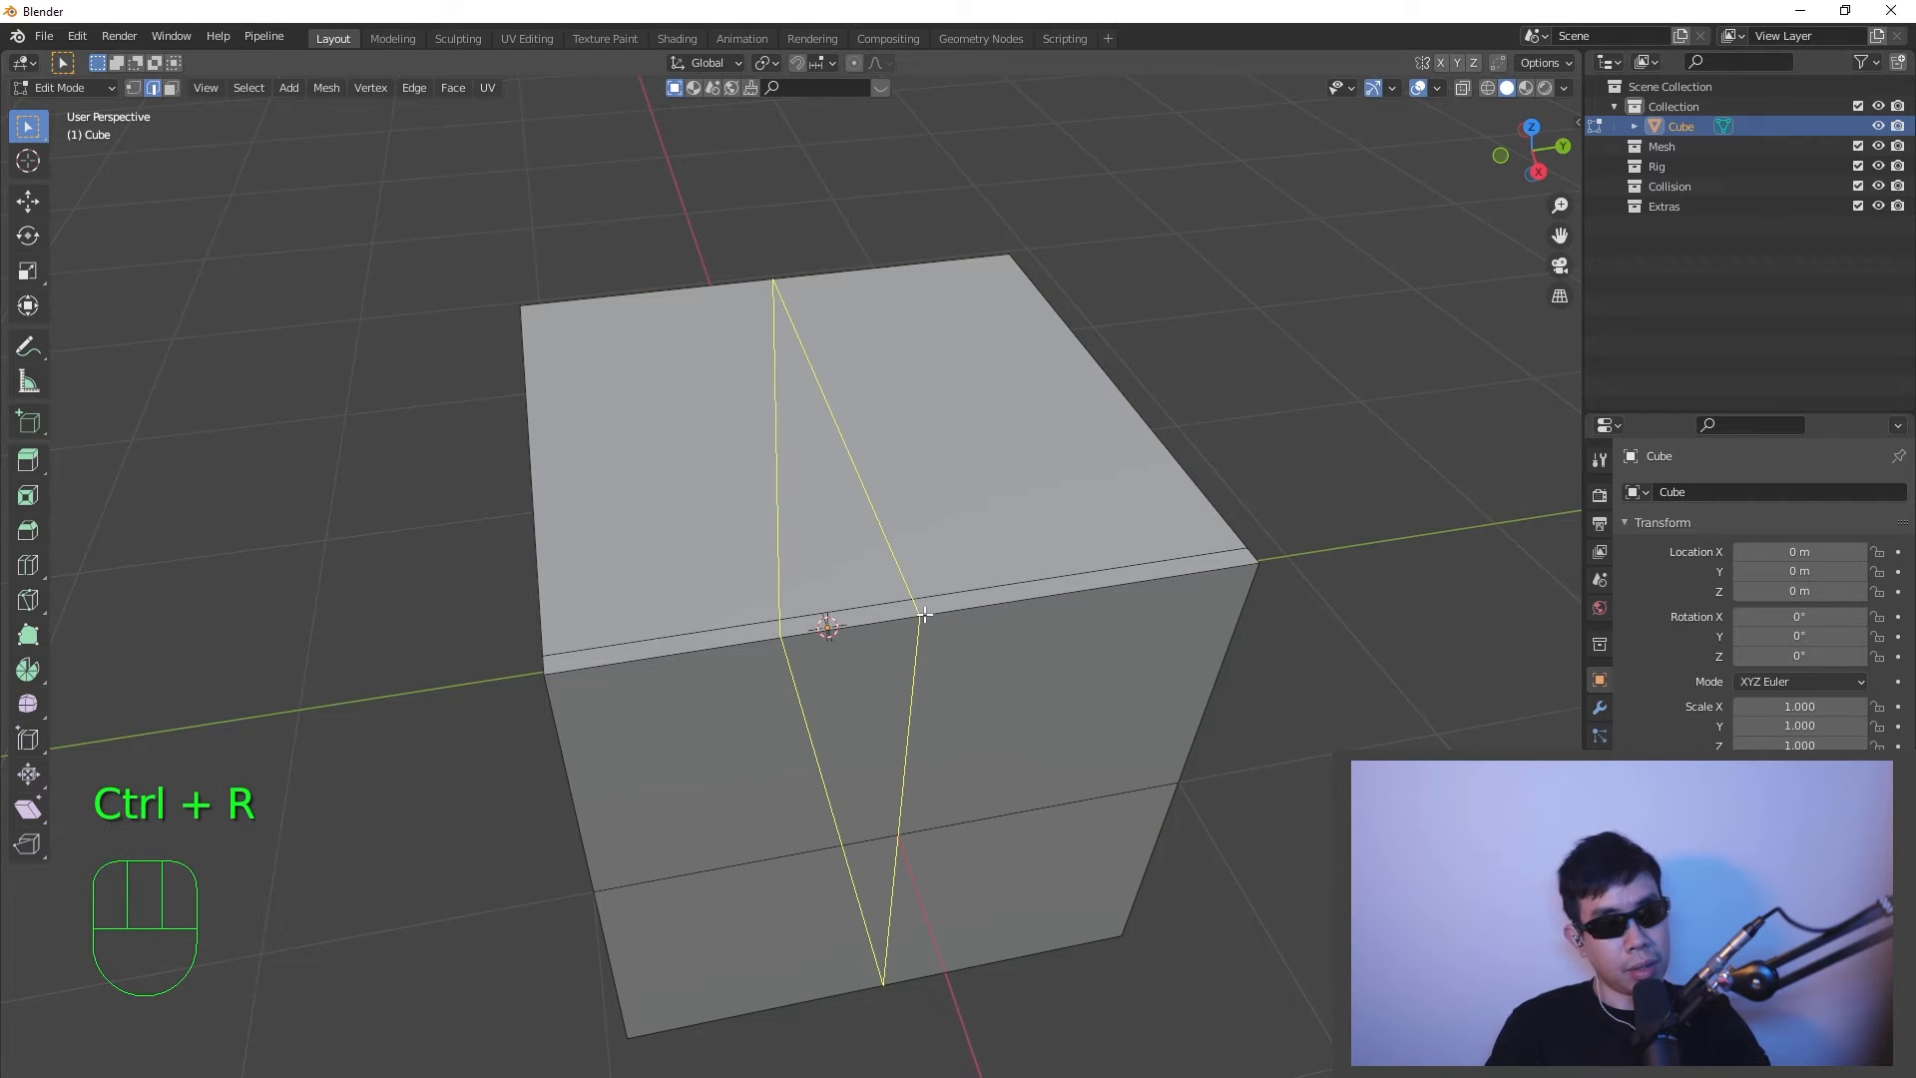
left_click(926, 634)
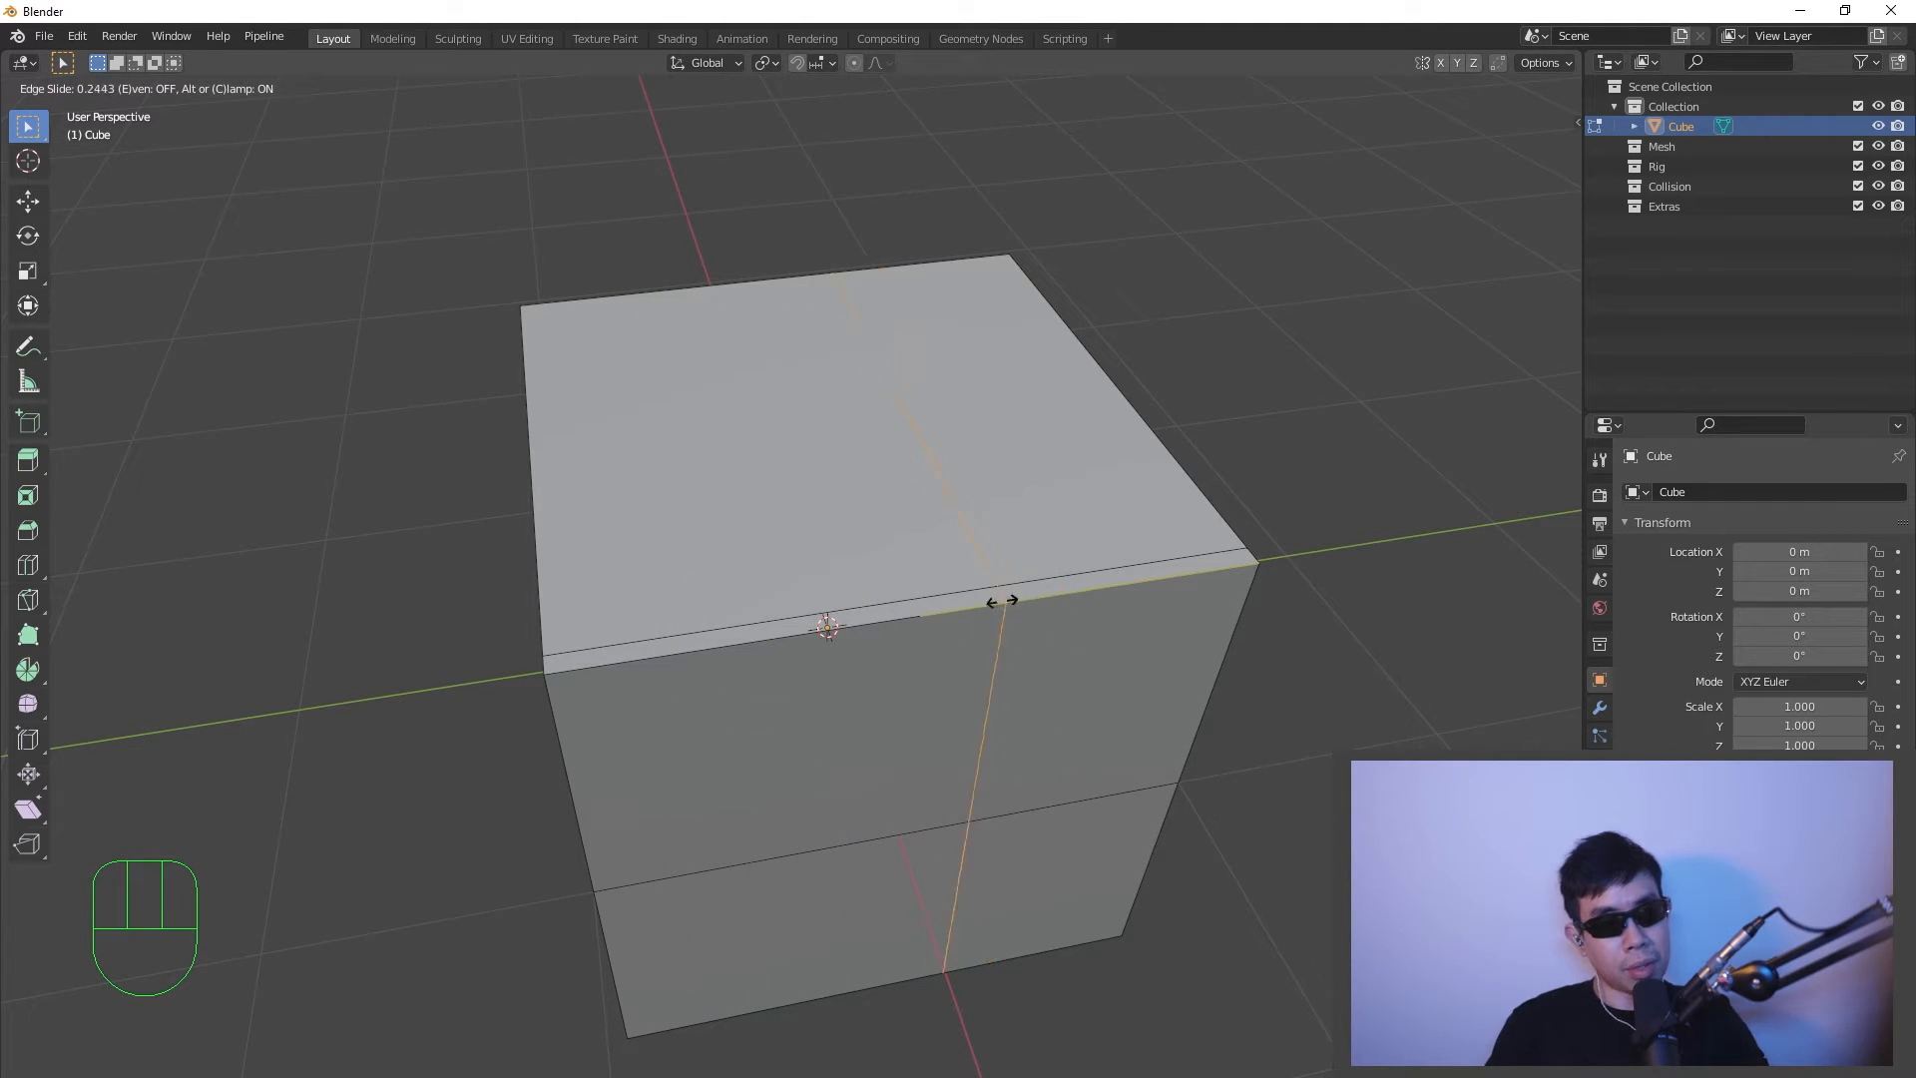
right_click(1178, 693)
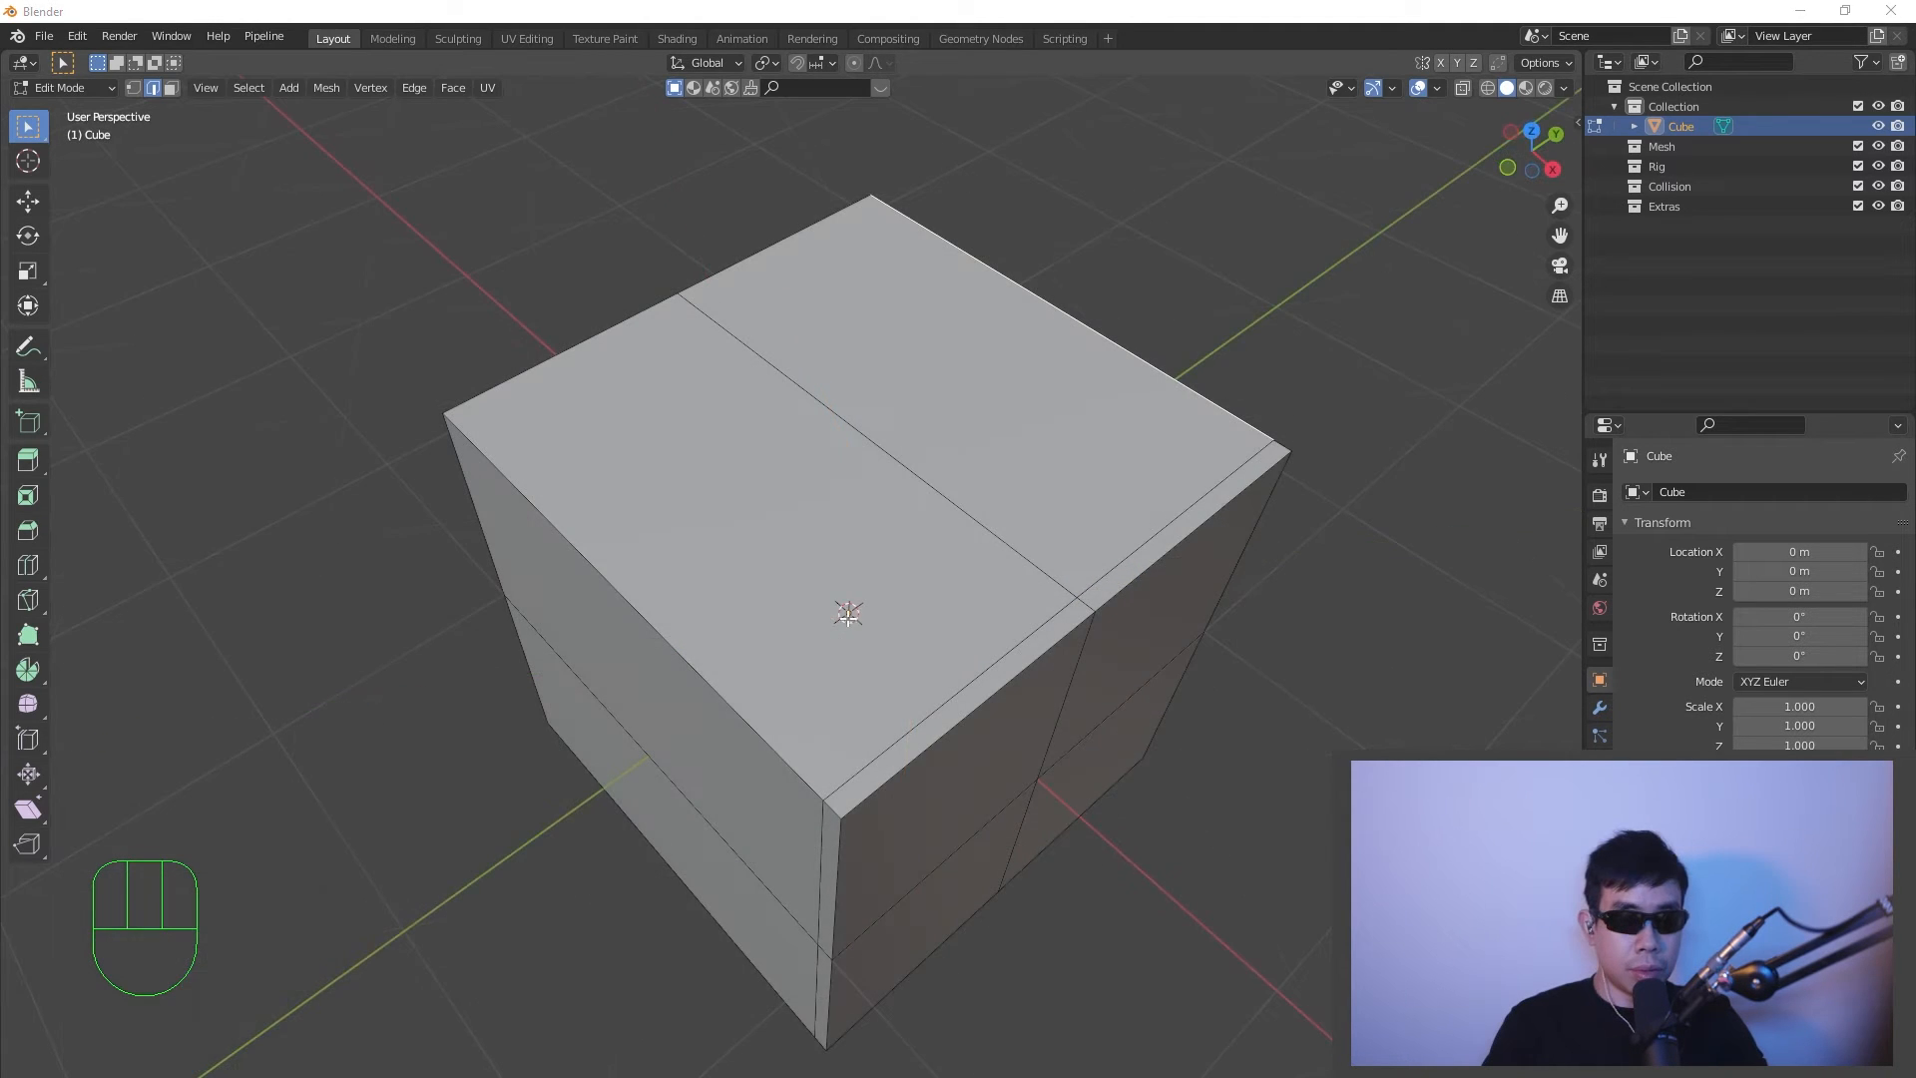
- In edge selection mode, select the vertical edge loop beside the +X face and remove it with Dissolve Edges
middle_click_drag(848, 608, 803, 581)
middle_click_drag(1211, 520, 869, 543)
middle_click_drag(1181, 556, 856, 629, "shift")
scroll(858, 631, "up", 2)
middle_click_drag(1004, 602, 1078, 579, "shift")
key("2")
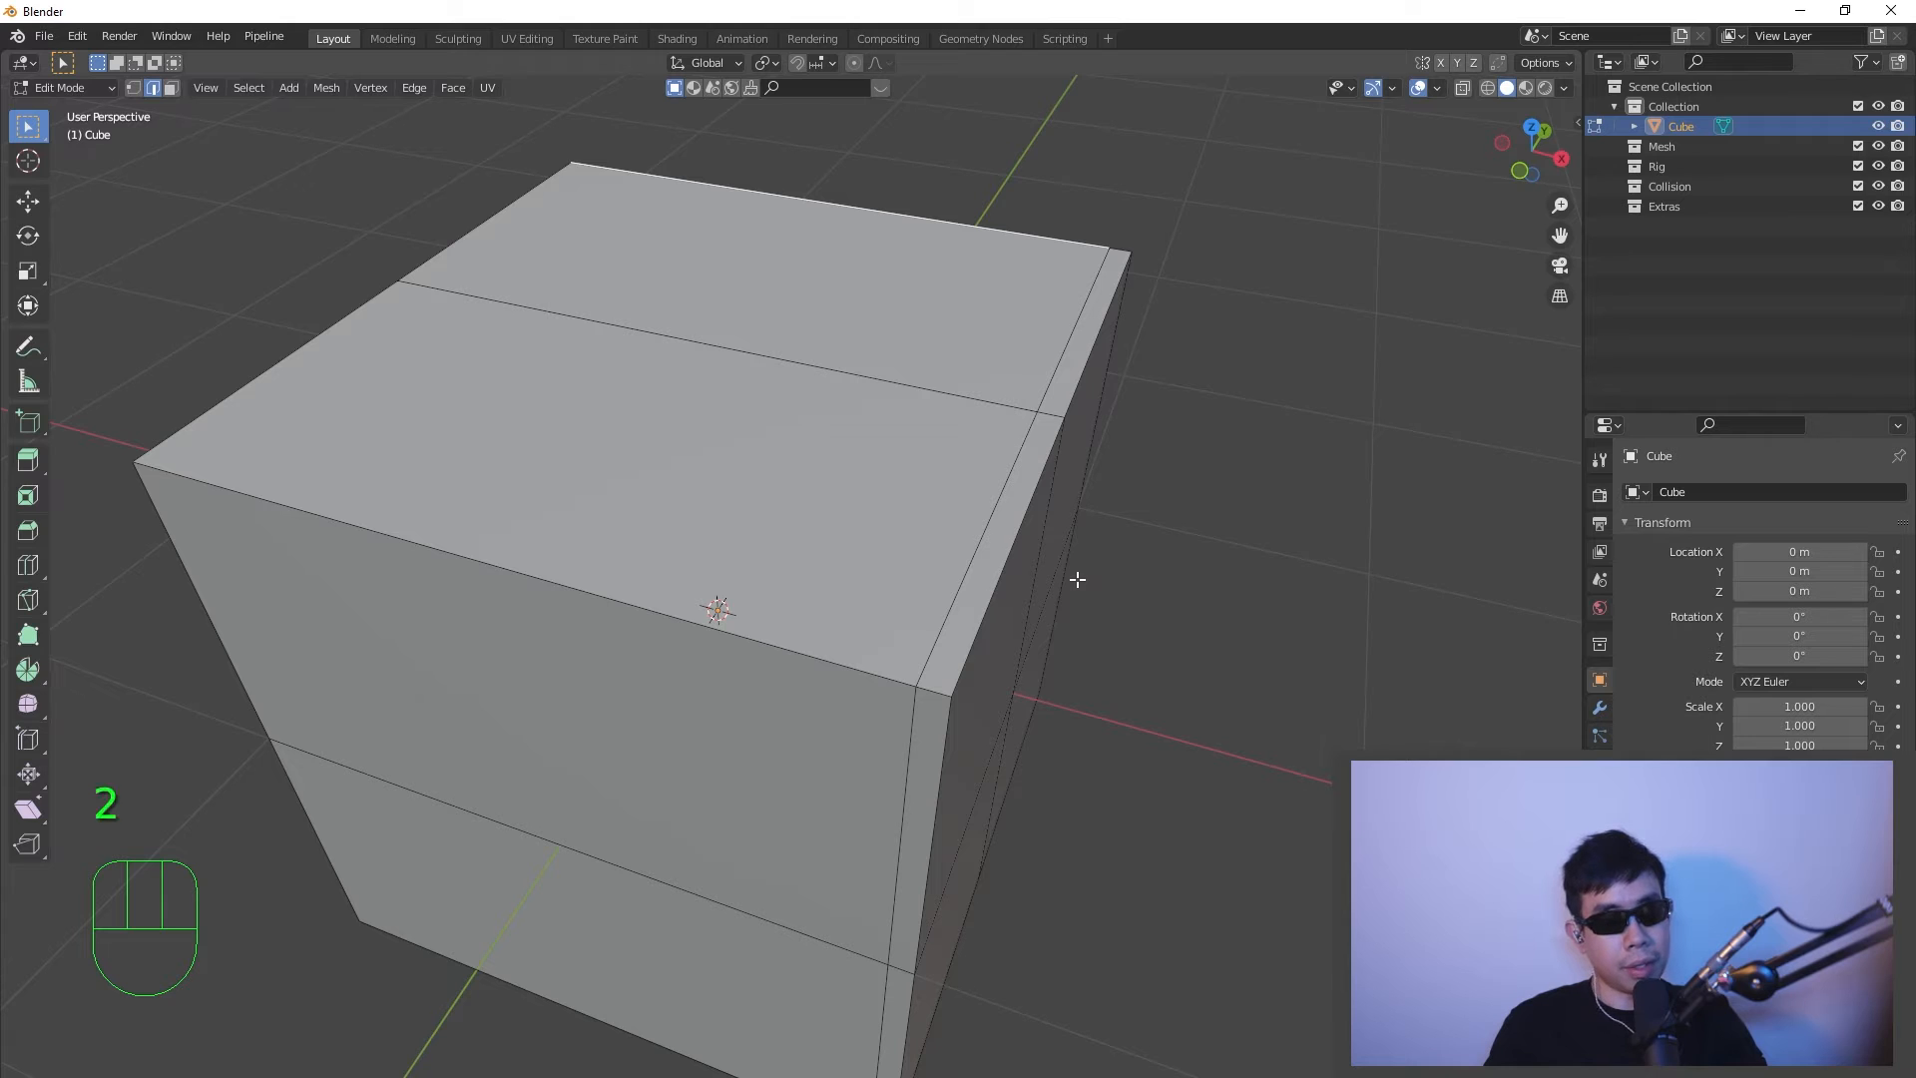
middle_click_drag(982, 529, 1091, 522)
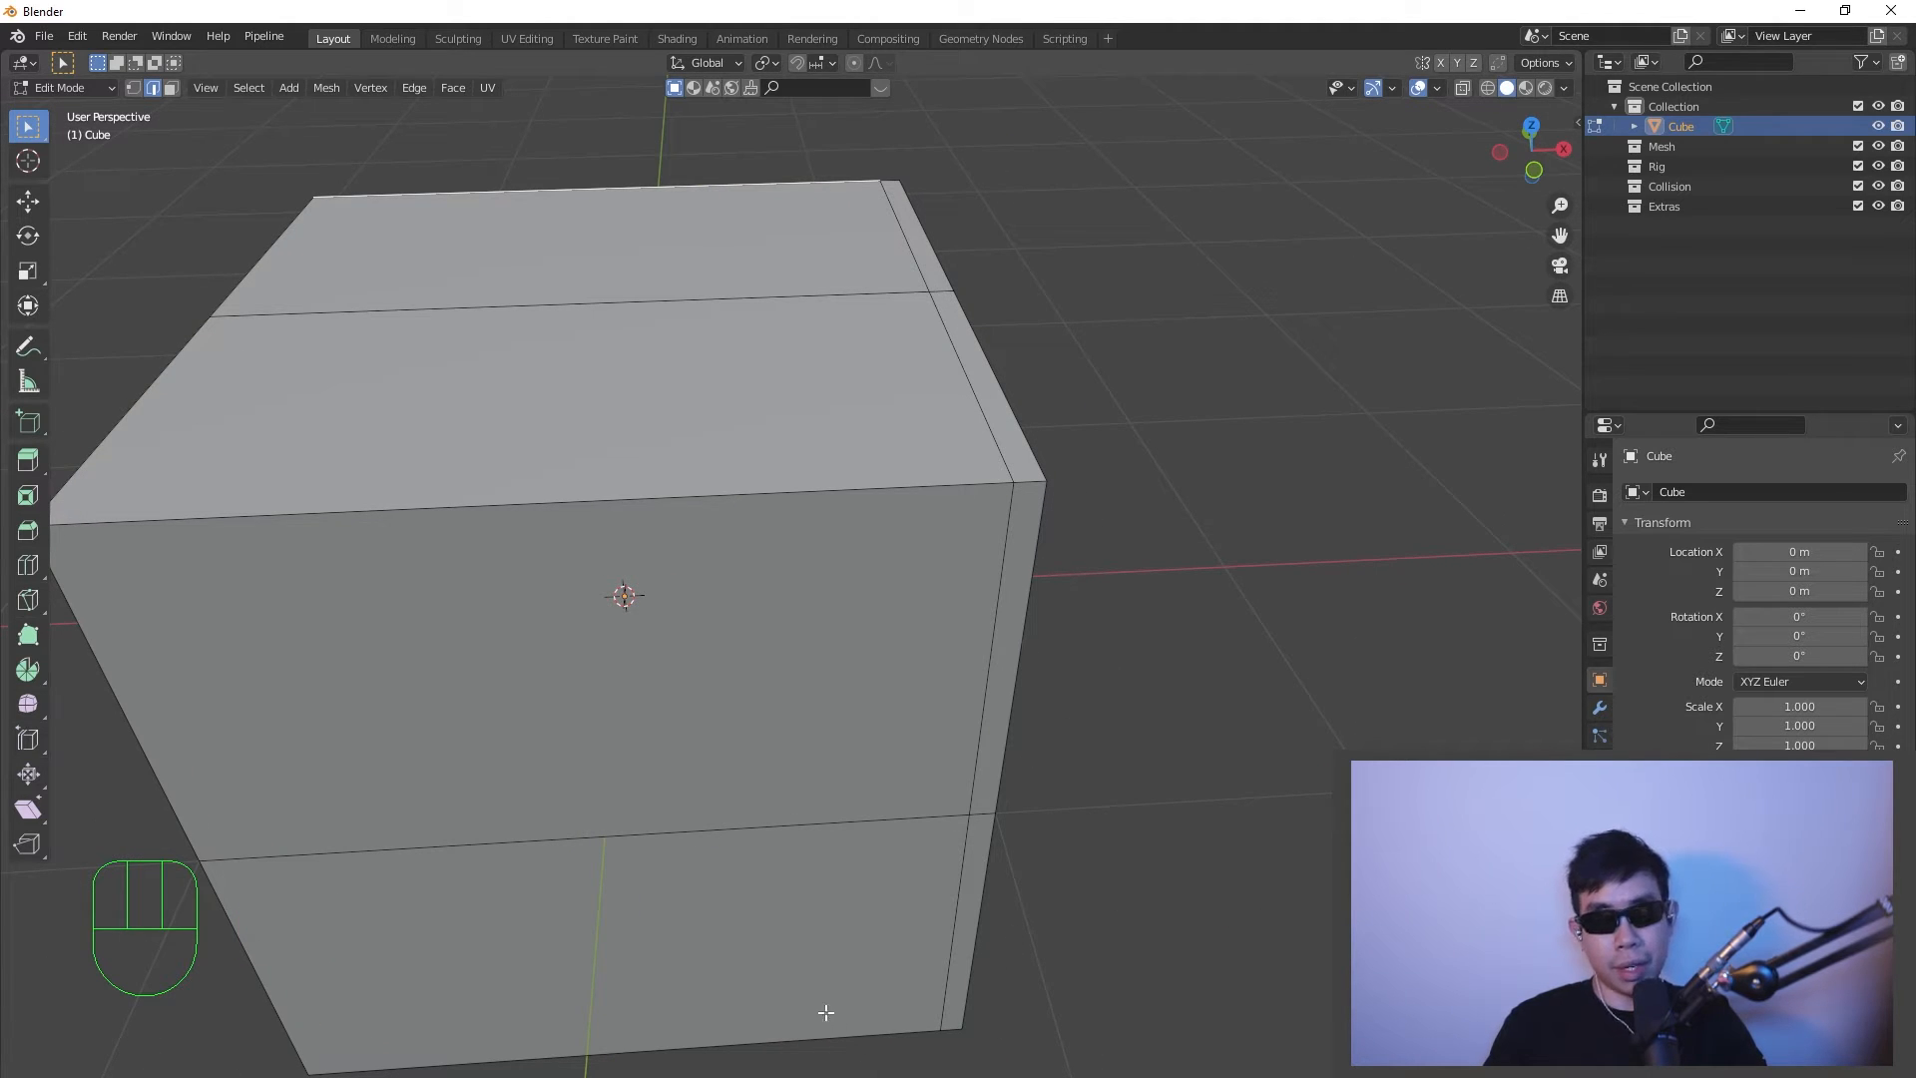
left_click(988, 423, "alt")
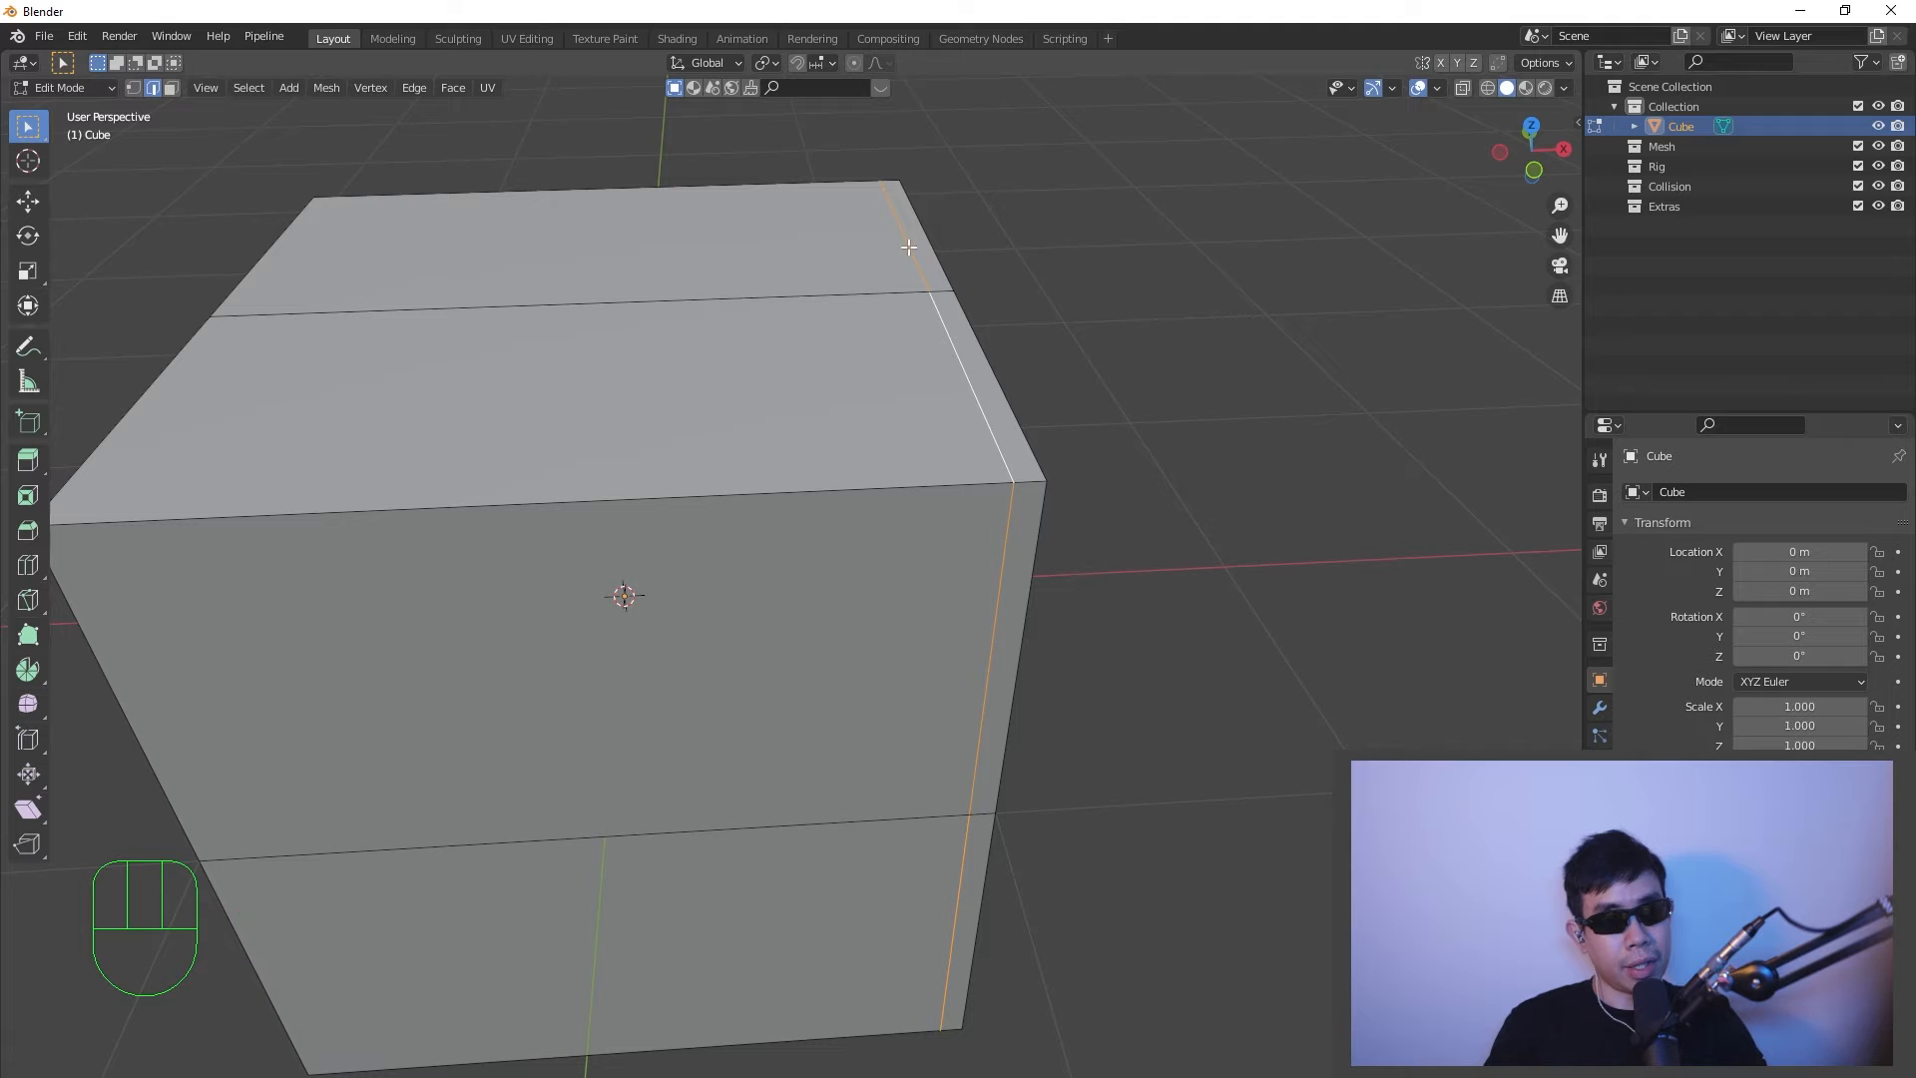
middle_click_drag(1137, 956, 733, 874)
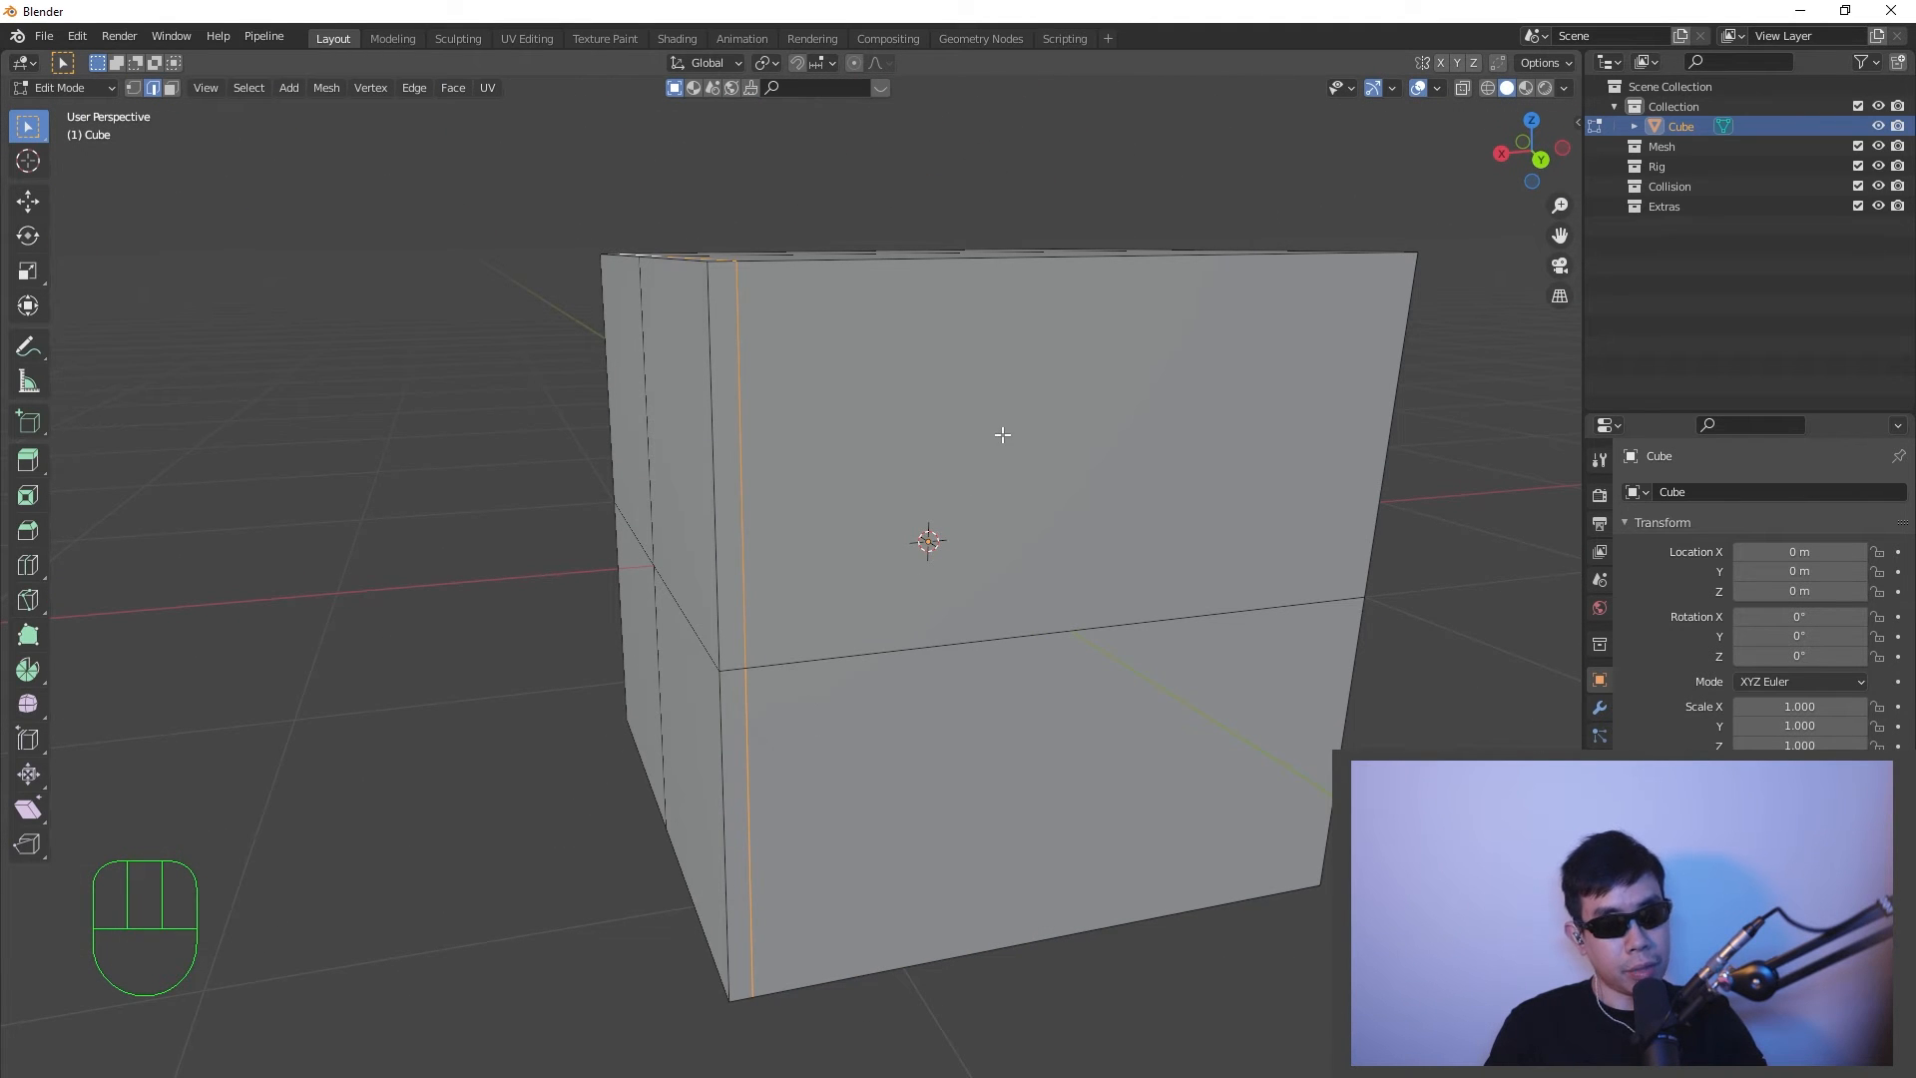
key("x")
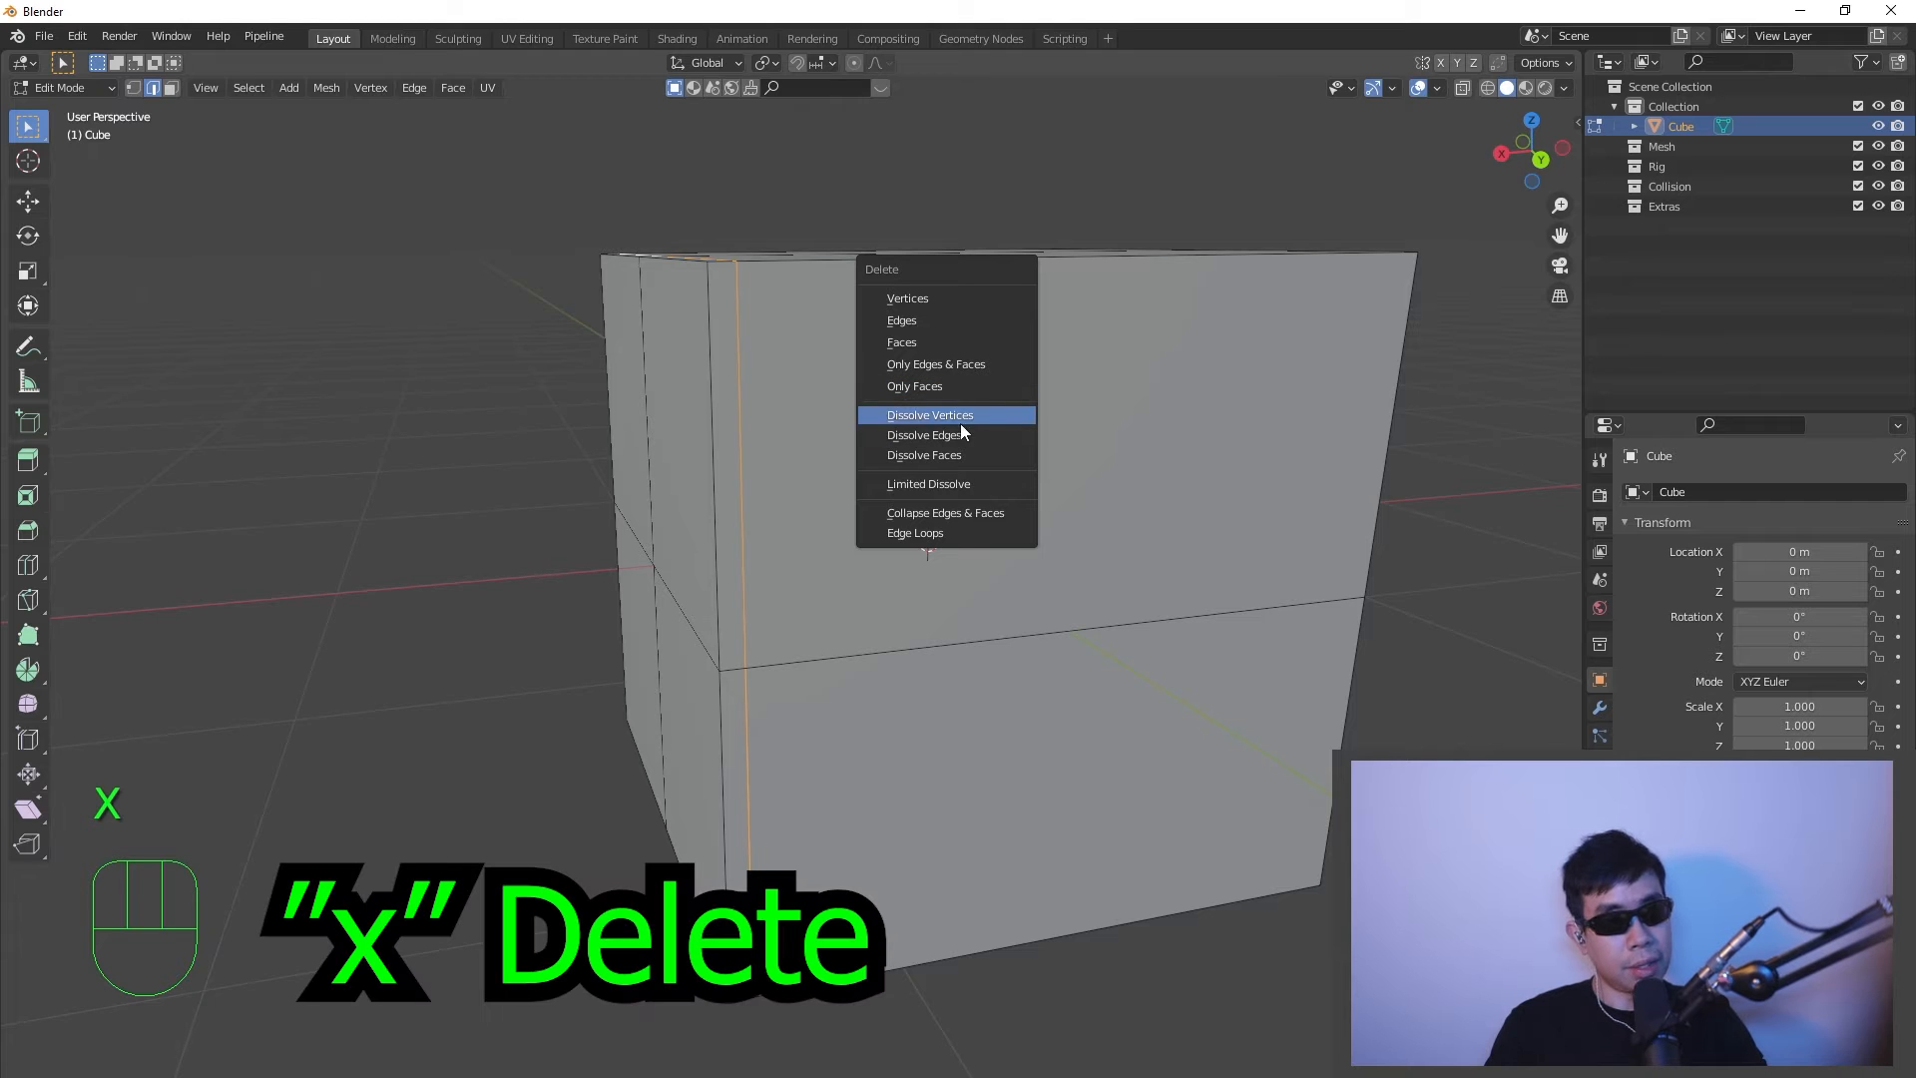
left_click(962, 433)
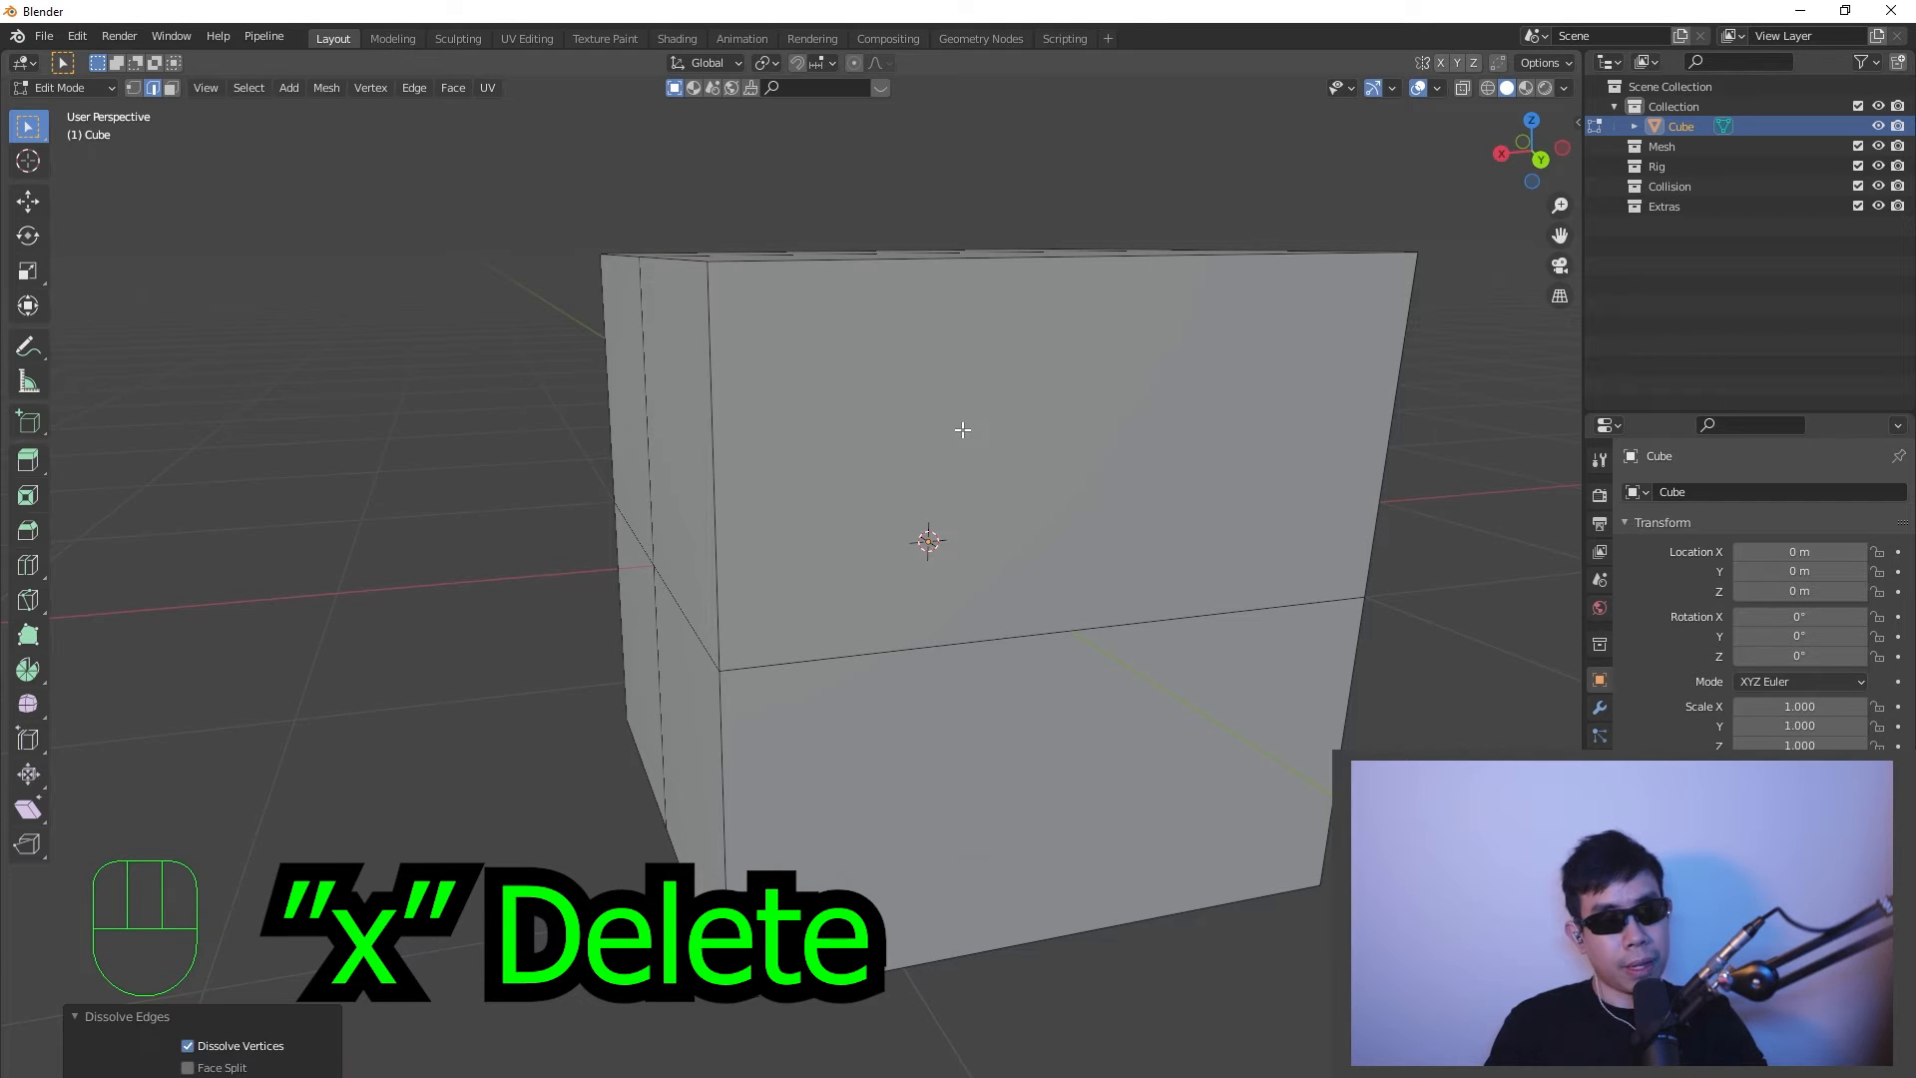
middle_click_drag(962, 429, 980, 509)
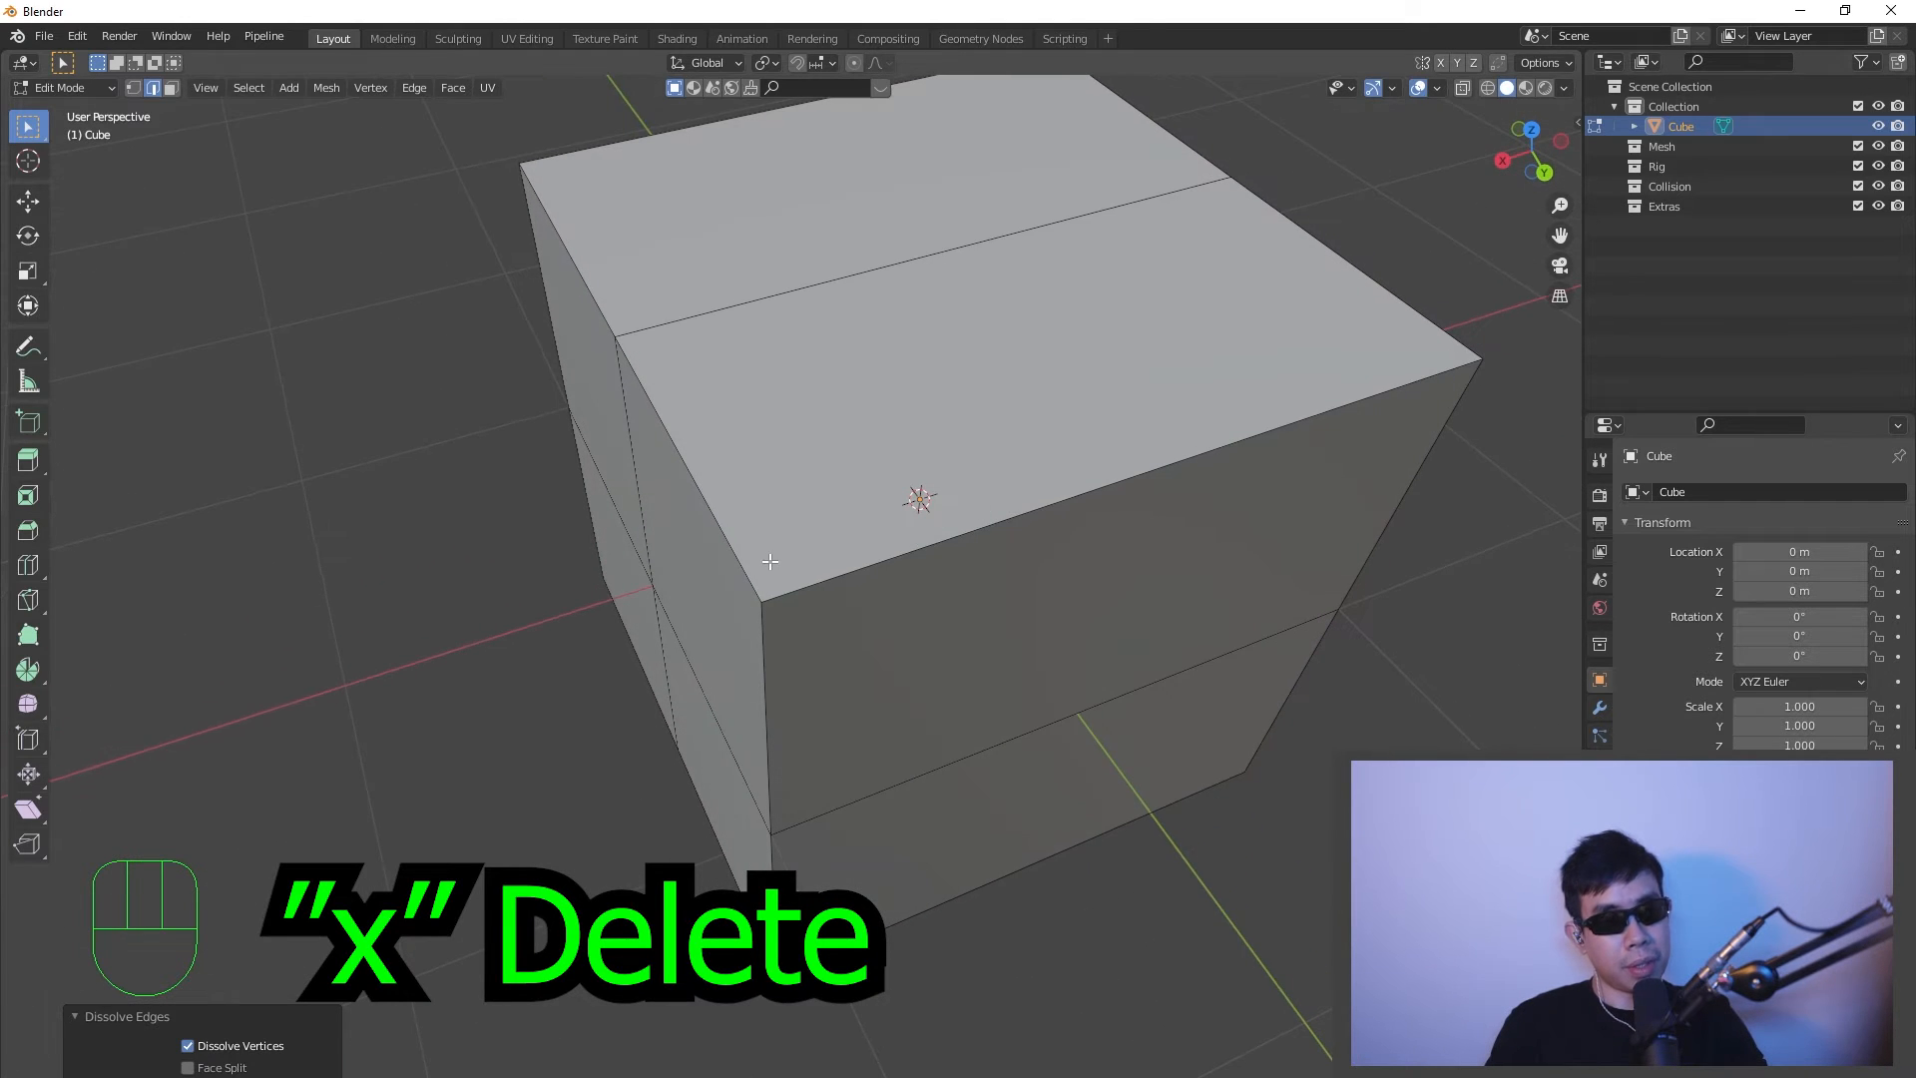
- Select the horizontal edge loop at the cube's mid-height and remove it with Dissolve Edges
middle_click_drag(769, 563, 902, 522)
middle_click_drag(761, 368, 724, 643)
left_click(743, 600, "alt")
key("x")
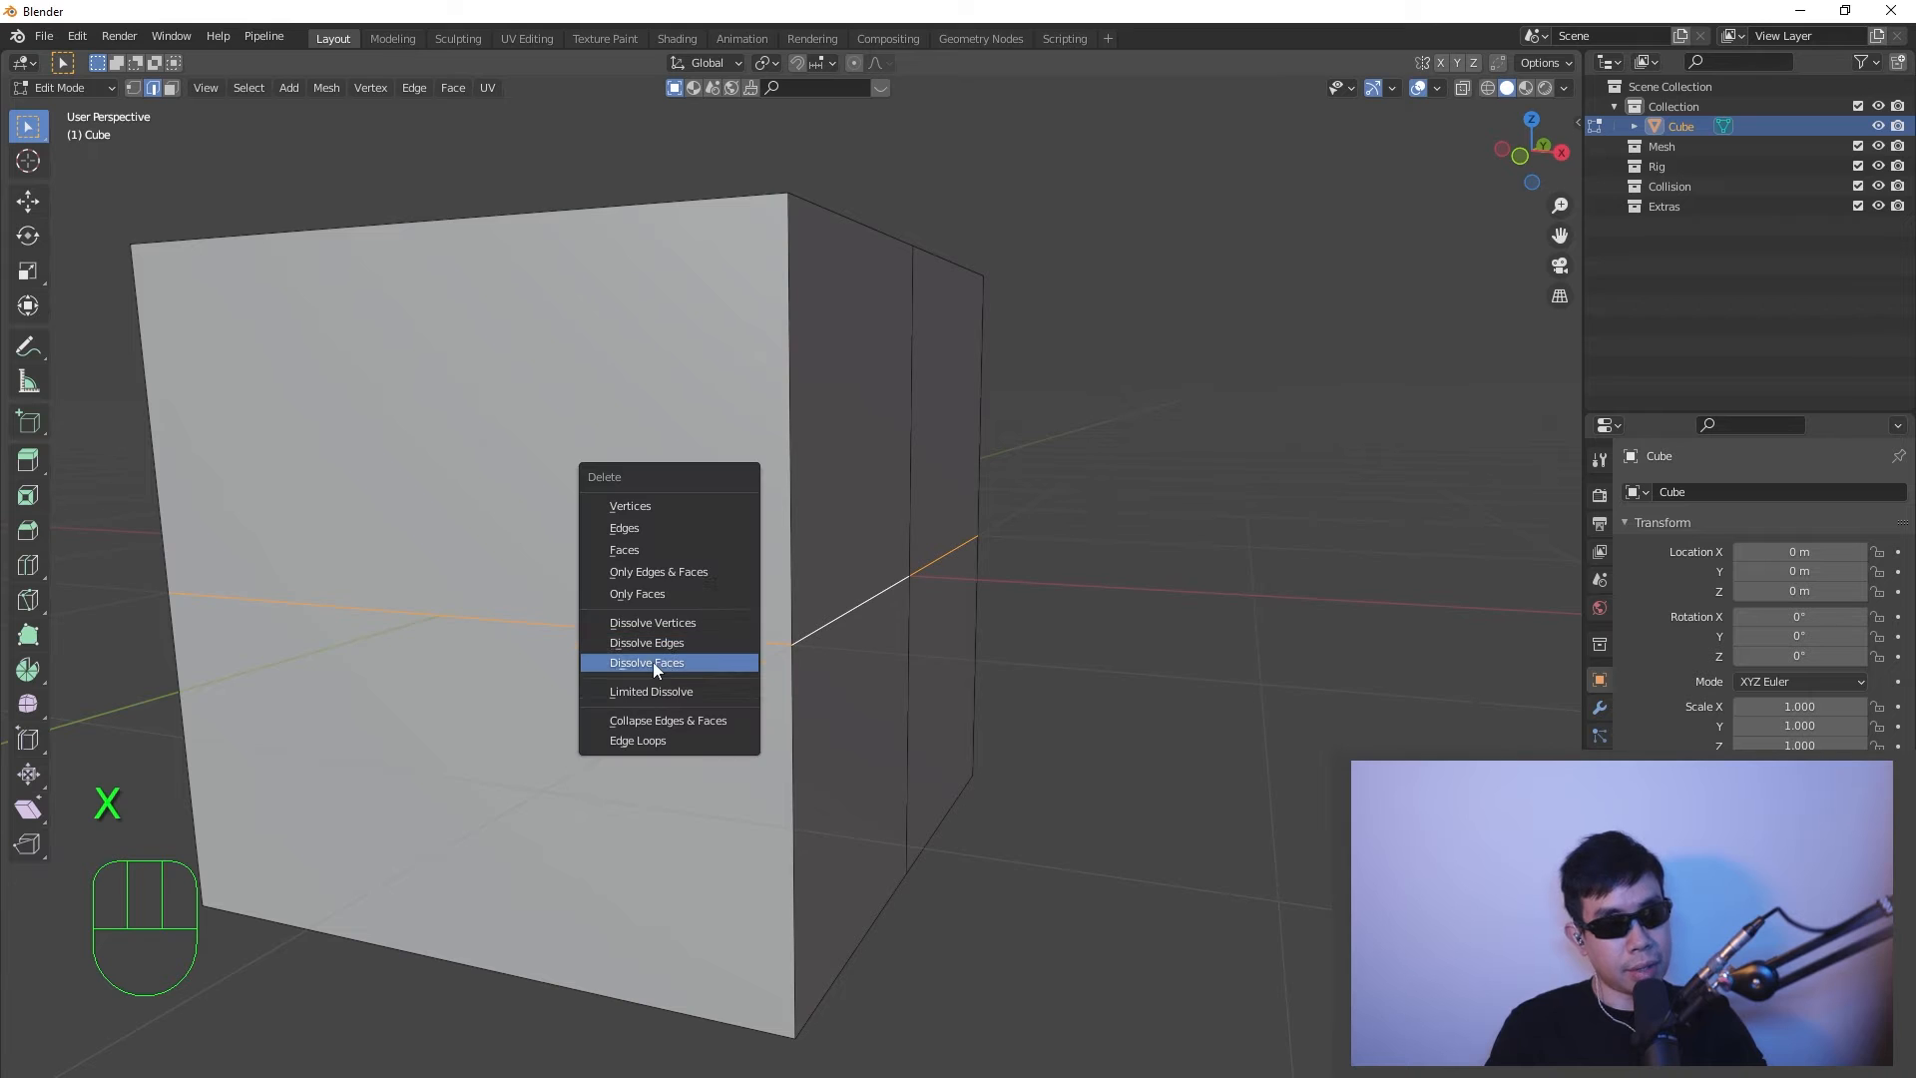
left_click(685, 643)
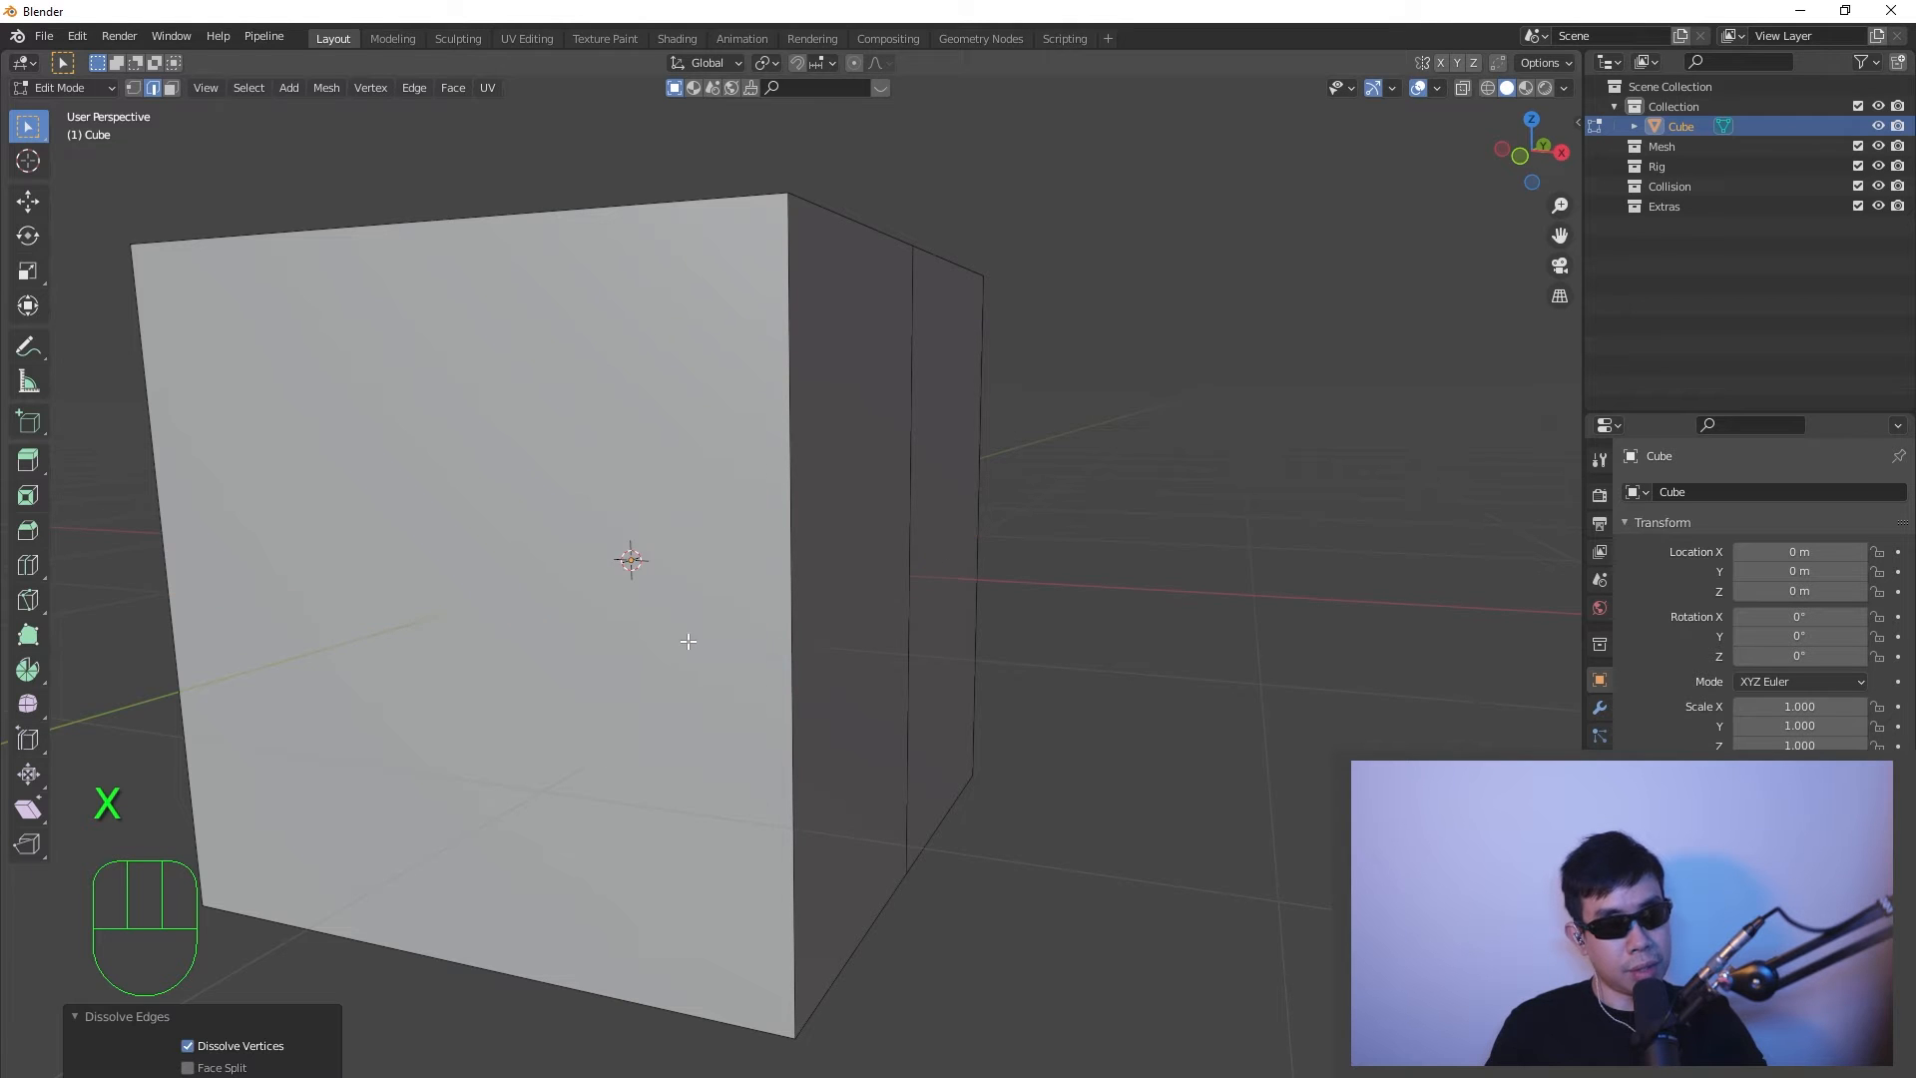
mouse_move(1064, 633)
middle_mouse_down()
mouse_move(1052, 663)
mouse_move(912, 654)
mouse_move(1058, 646)
middle_mouse_up()
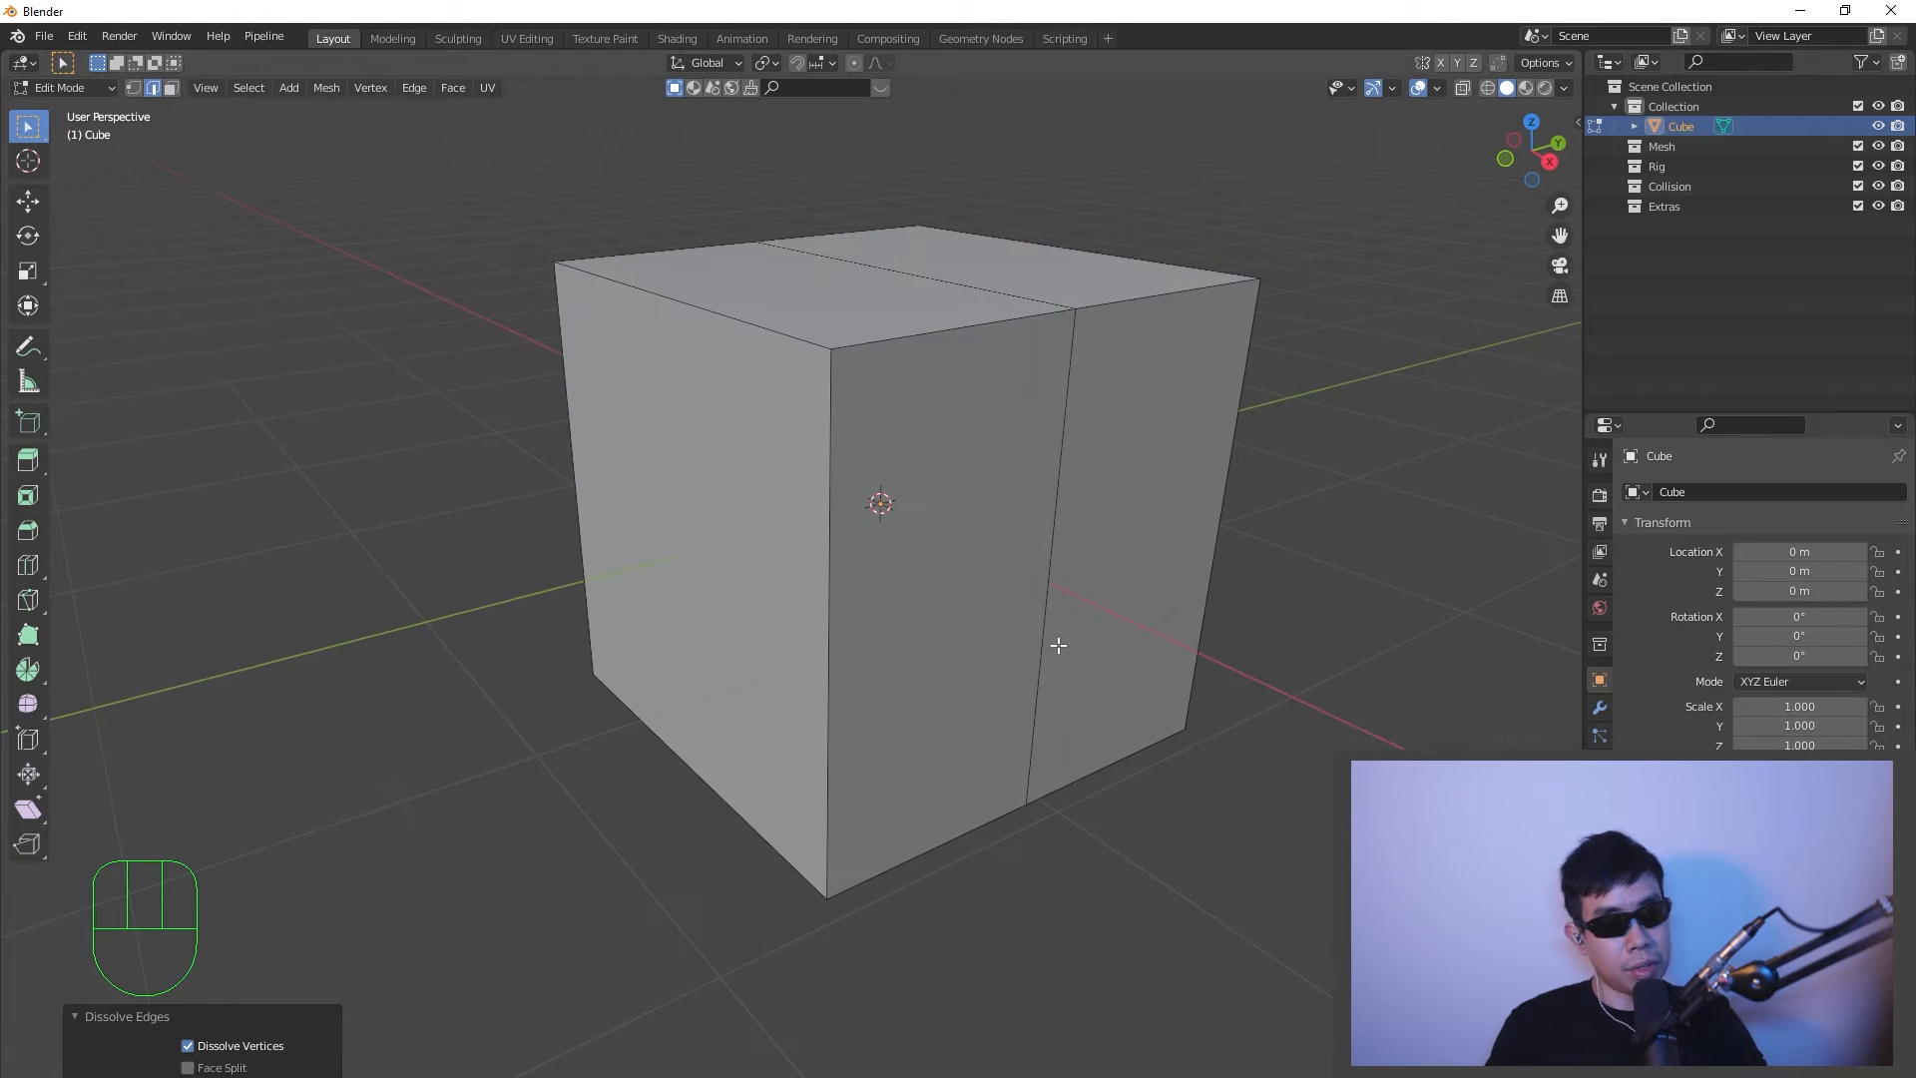
- Switch the cube to vertex selection mode while staying in Edit Mode
middle_click_drag(911, 660, 710, 649)
scroll(711, 648, "up", 3)
key("Tab")
key("Tab")
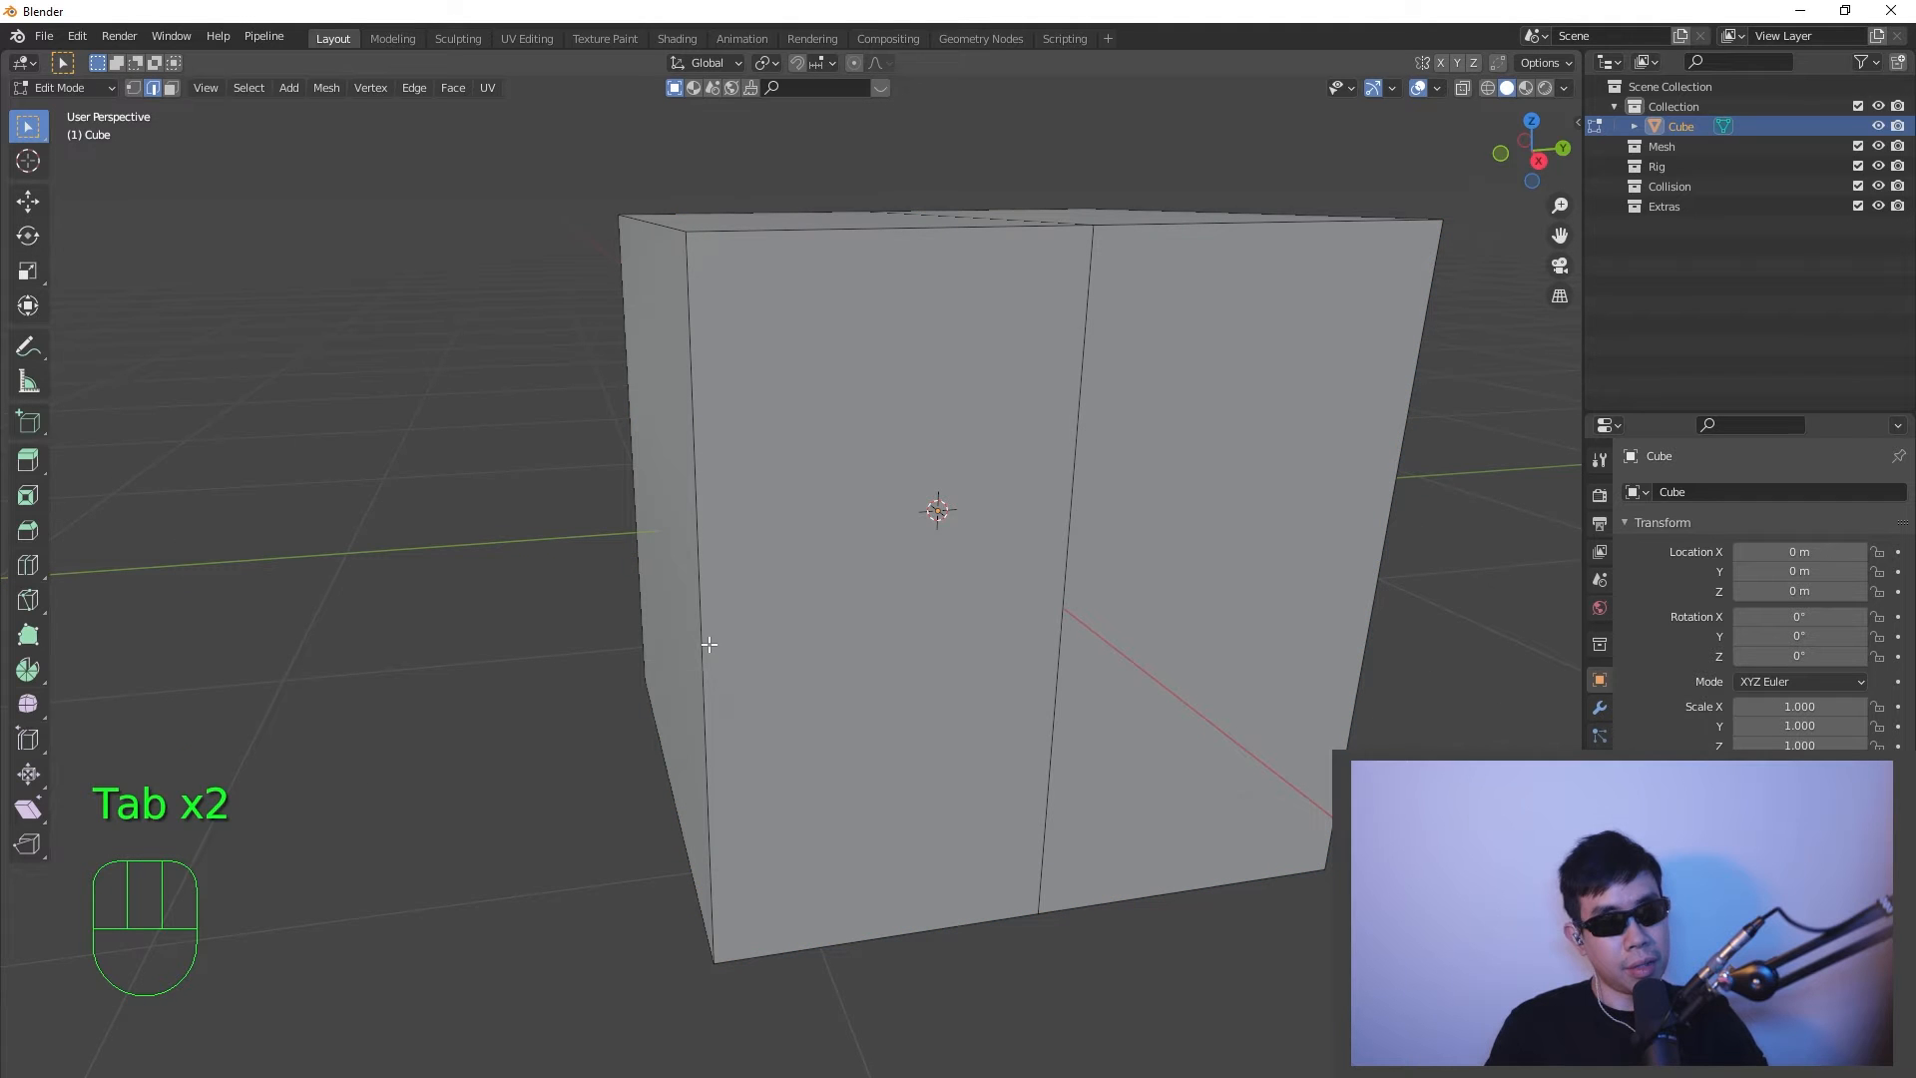
key("1")
middle_click_drag(878, 643, 671, 650)
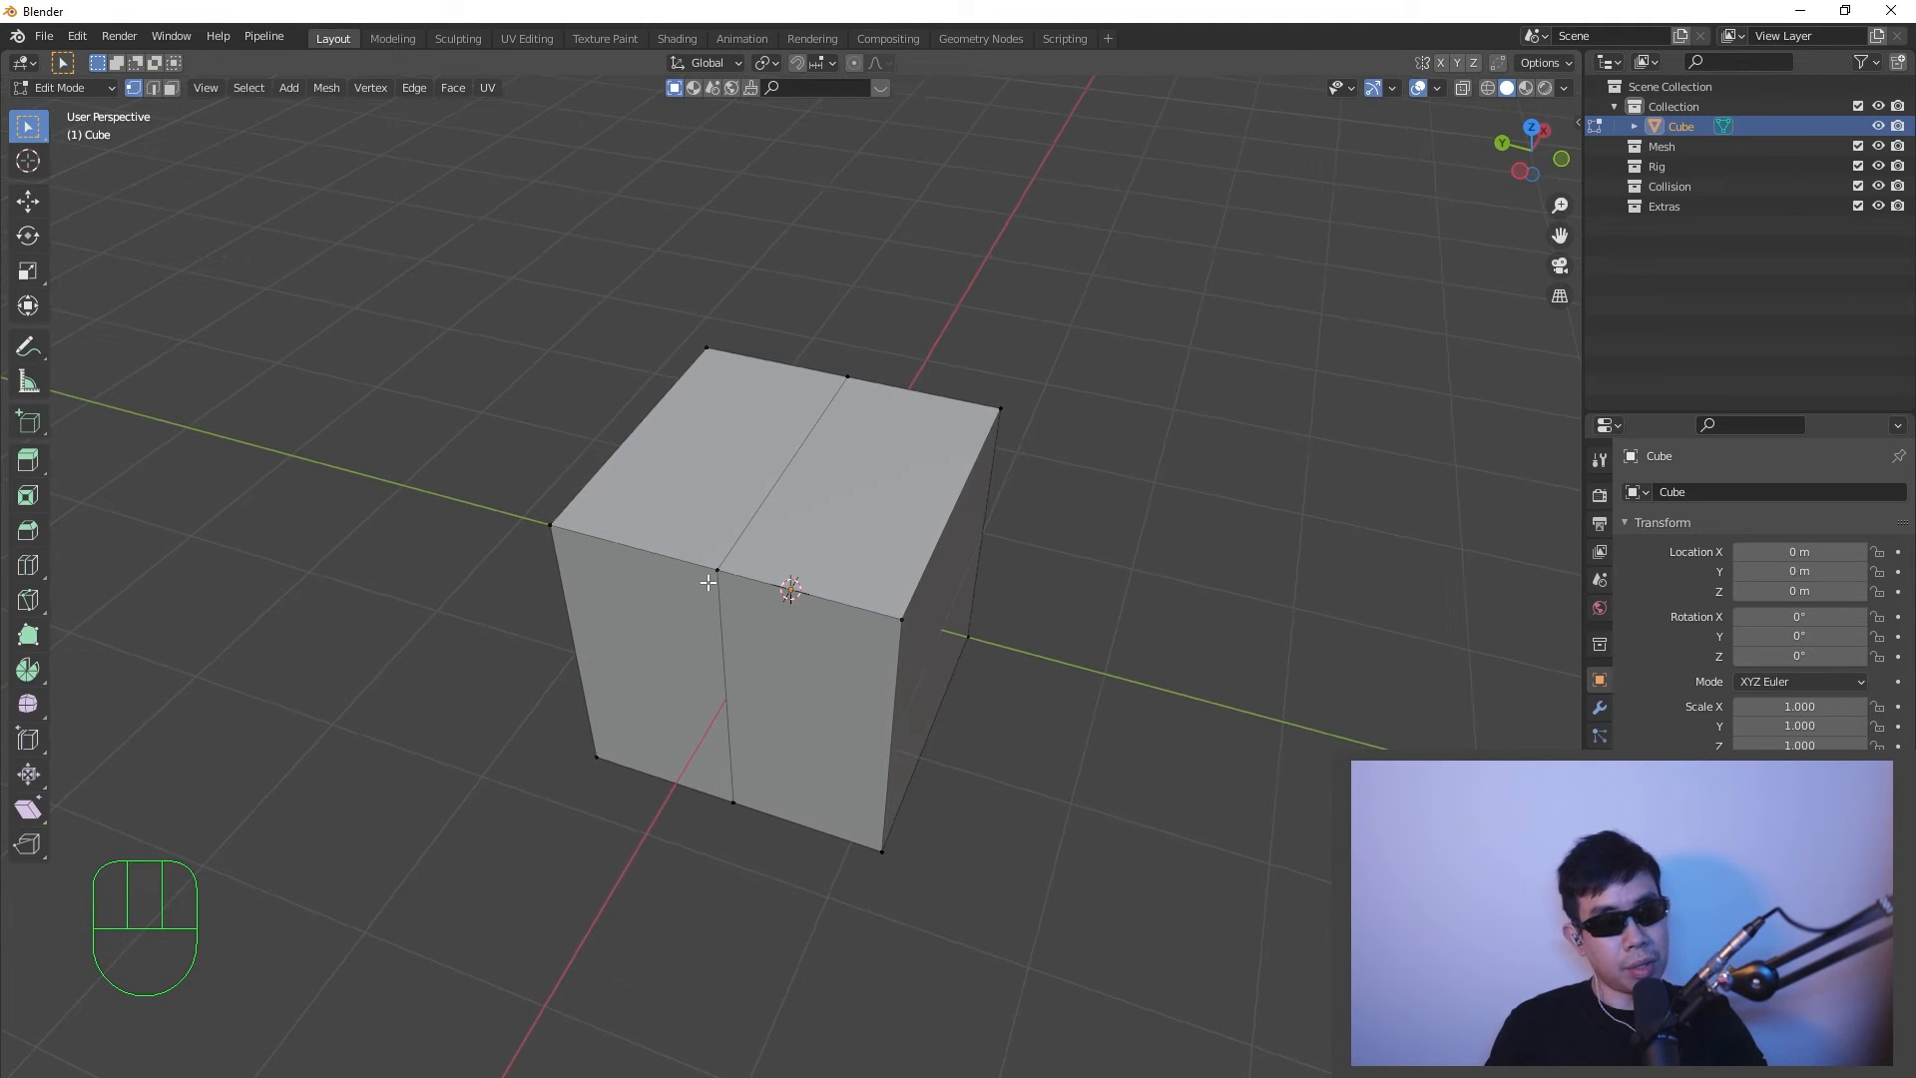
scroll(709, 582, "up", 1)
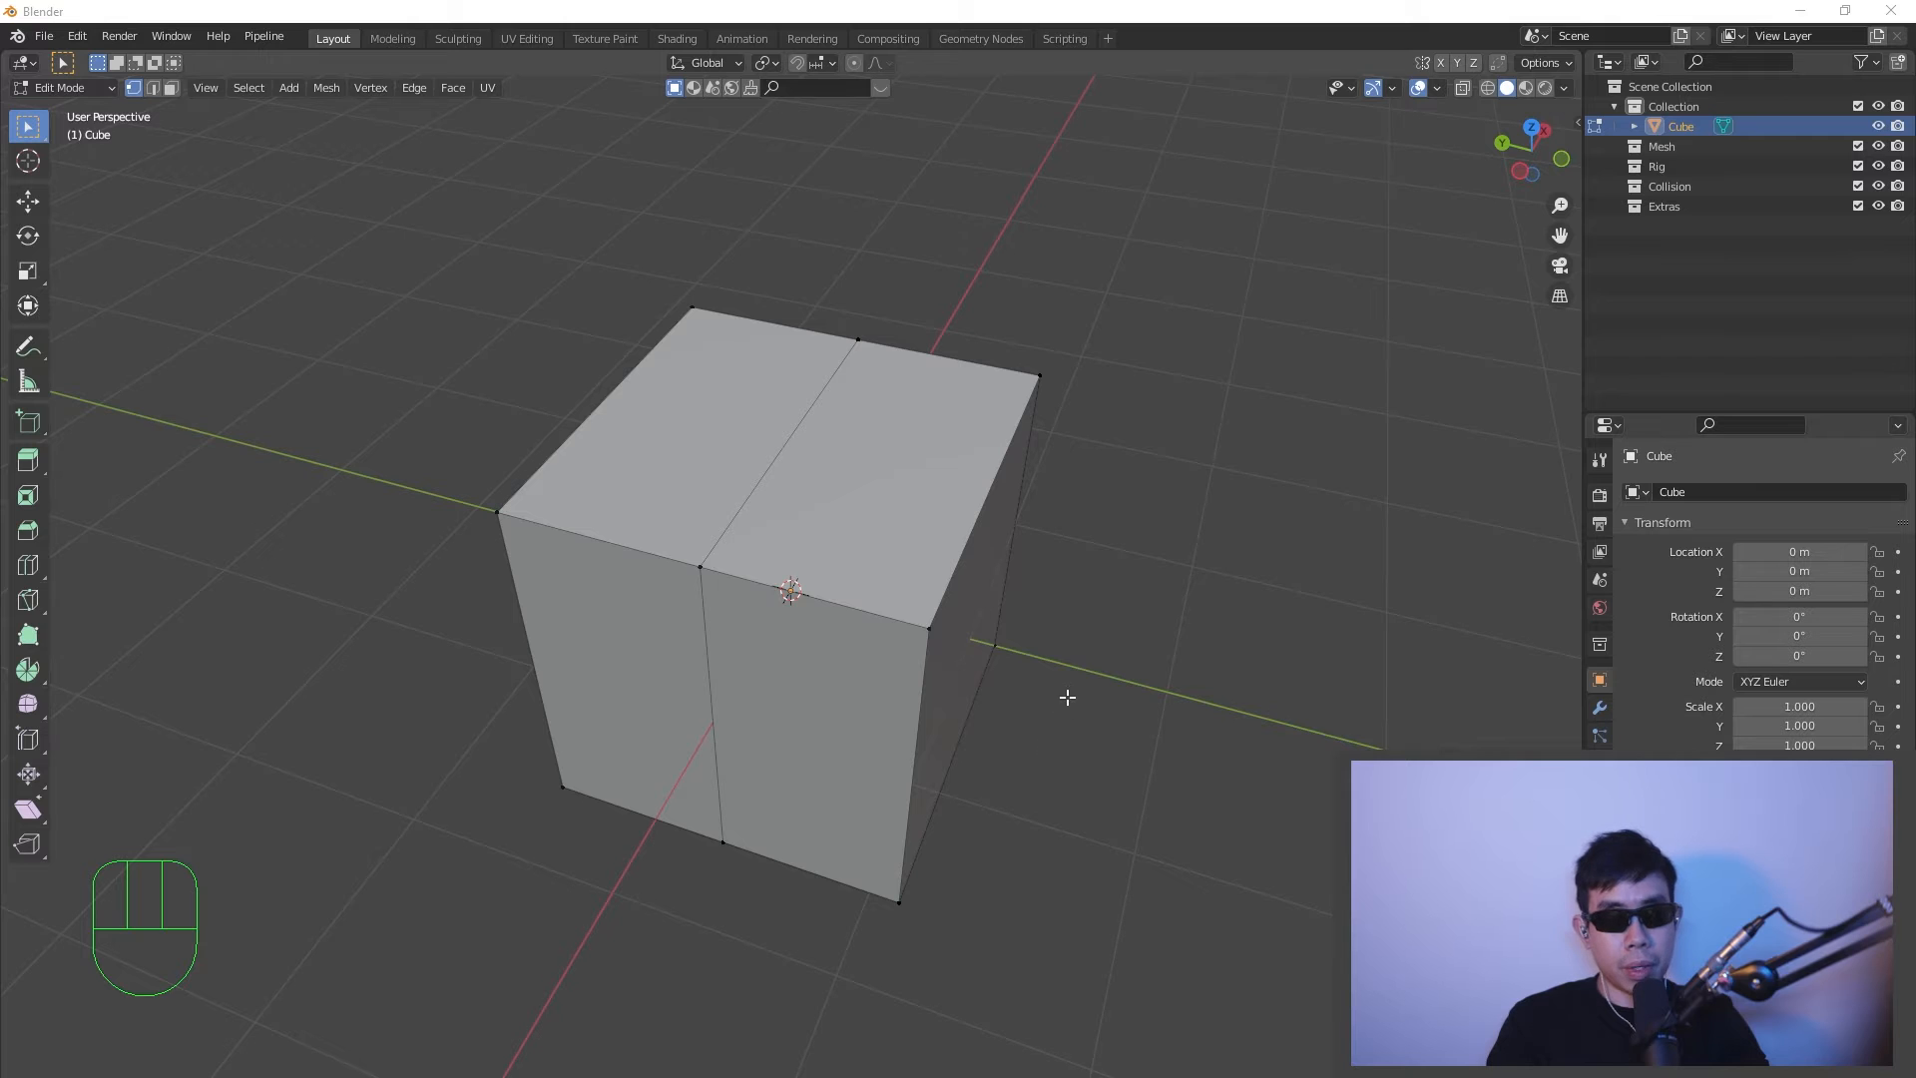
- Examine the cube's vertices and its remaining centre loop from several sides
middle_click_drag(1067, 686, 1053, 636)
scroll(704, 579, "up", 2)
middle_click_drag(848, 599, 853, 680)
middle_click_drag(1043, 665, 998, 546)
scroll(919, 513, "down", 2)
middle_click_drag(782, 534, 766, 642, "shift")
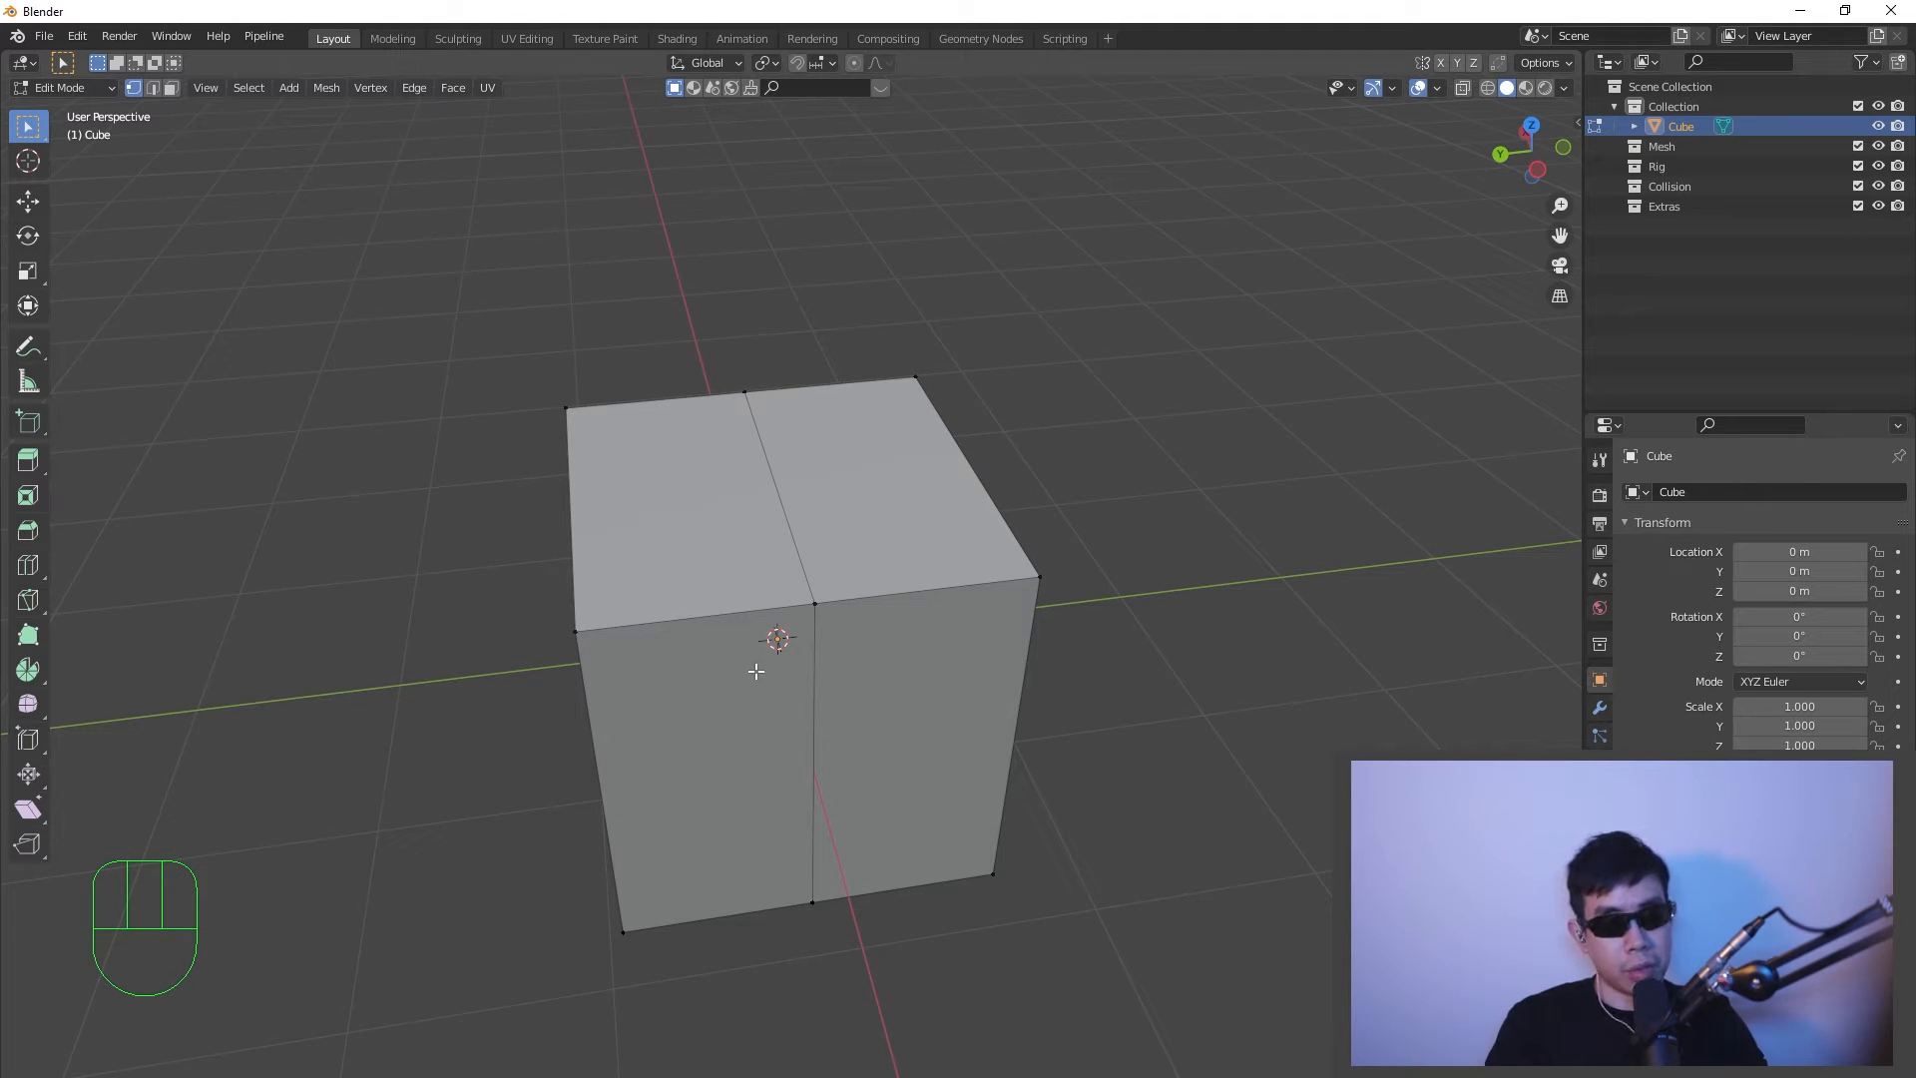
middle_click_drag(740, 732, 1156, 666)
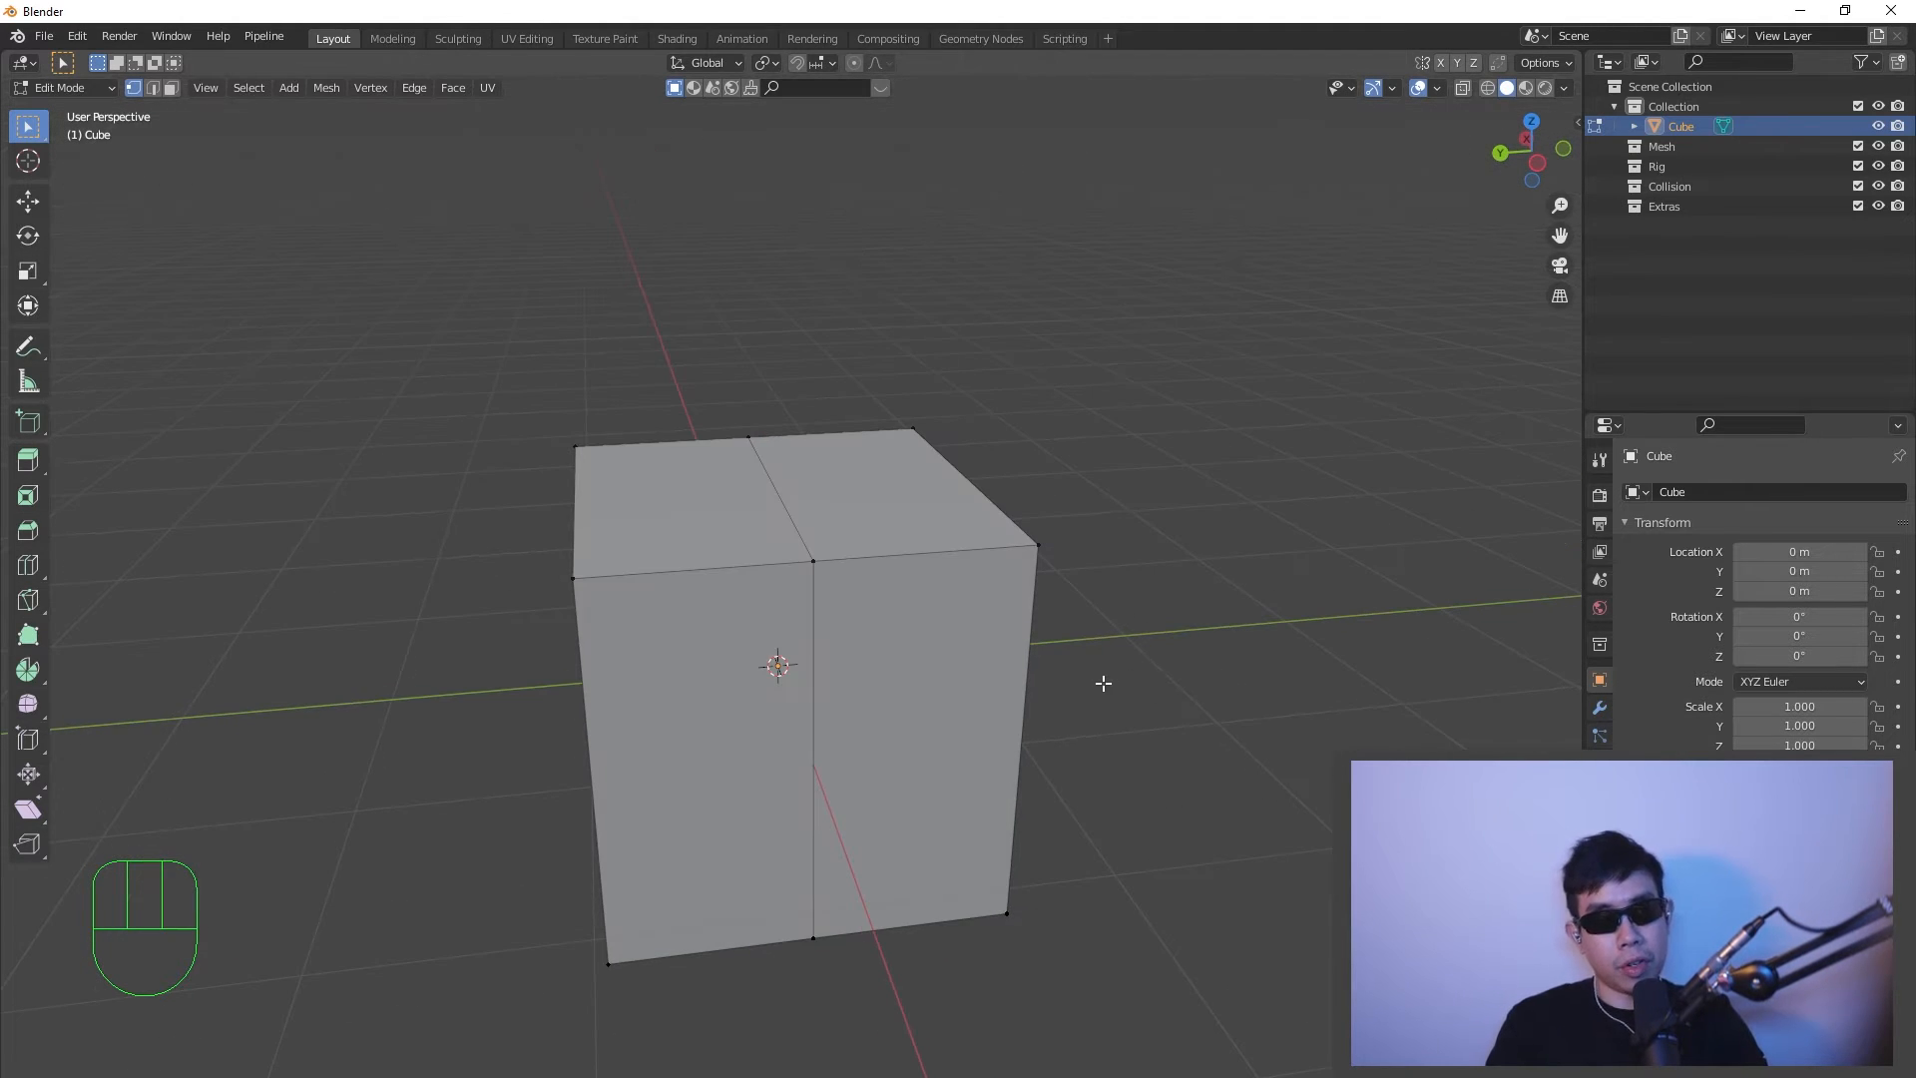
mouse_move(855, 625)
middle_mouse_down()
mouse_move(782, 706)
mouse_move(865, 616)
middle_mouse_up()
scroll(860, 623, "up", 3)
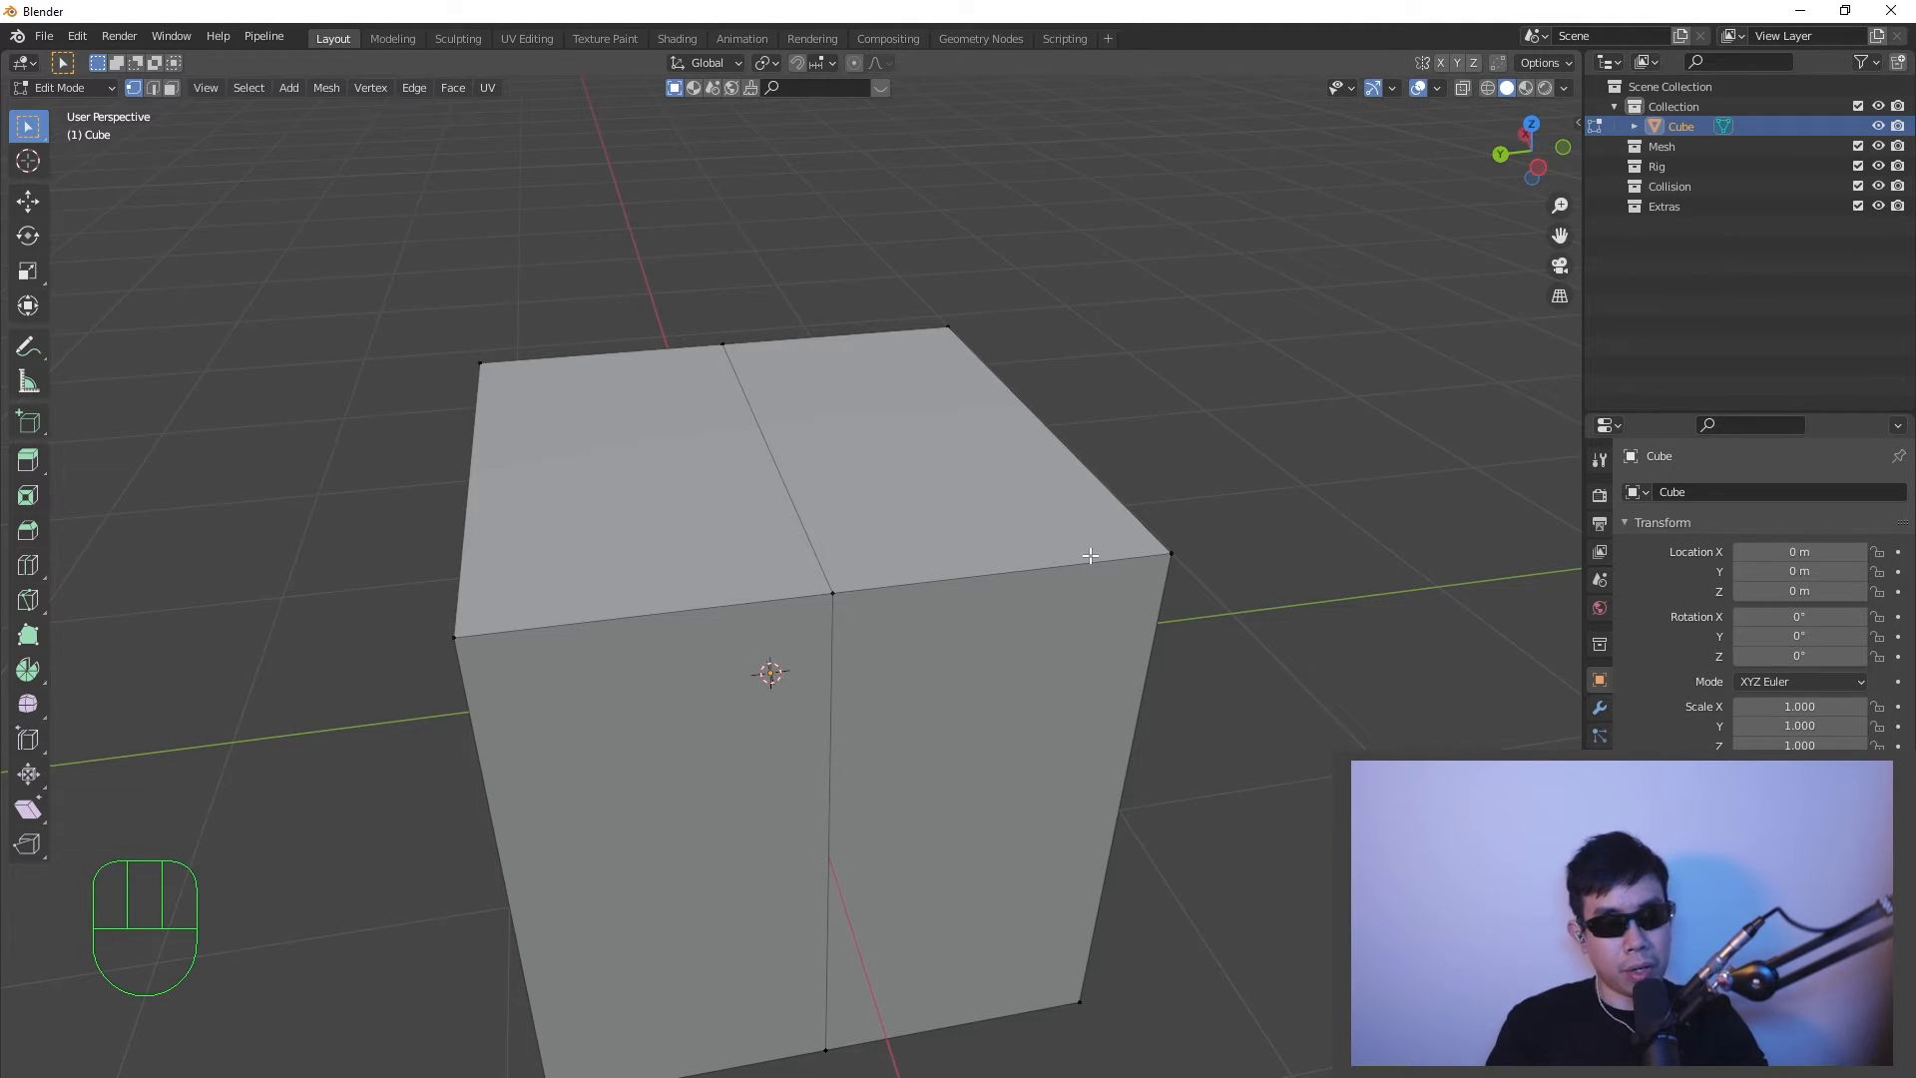
middle_click_drag(1089, 556, 752, 281)
middle_click_drag(780, 706, 711, 348)
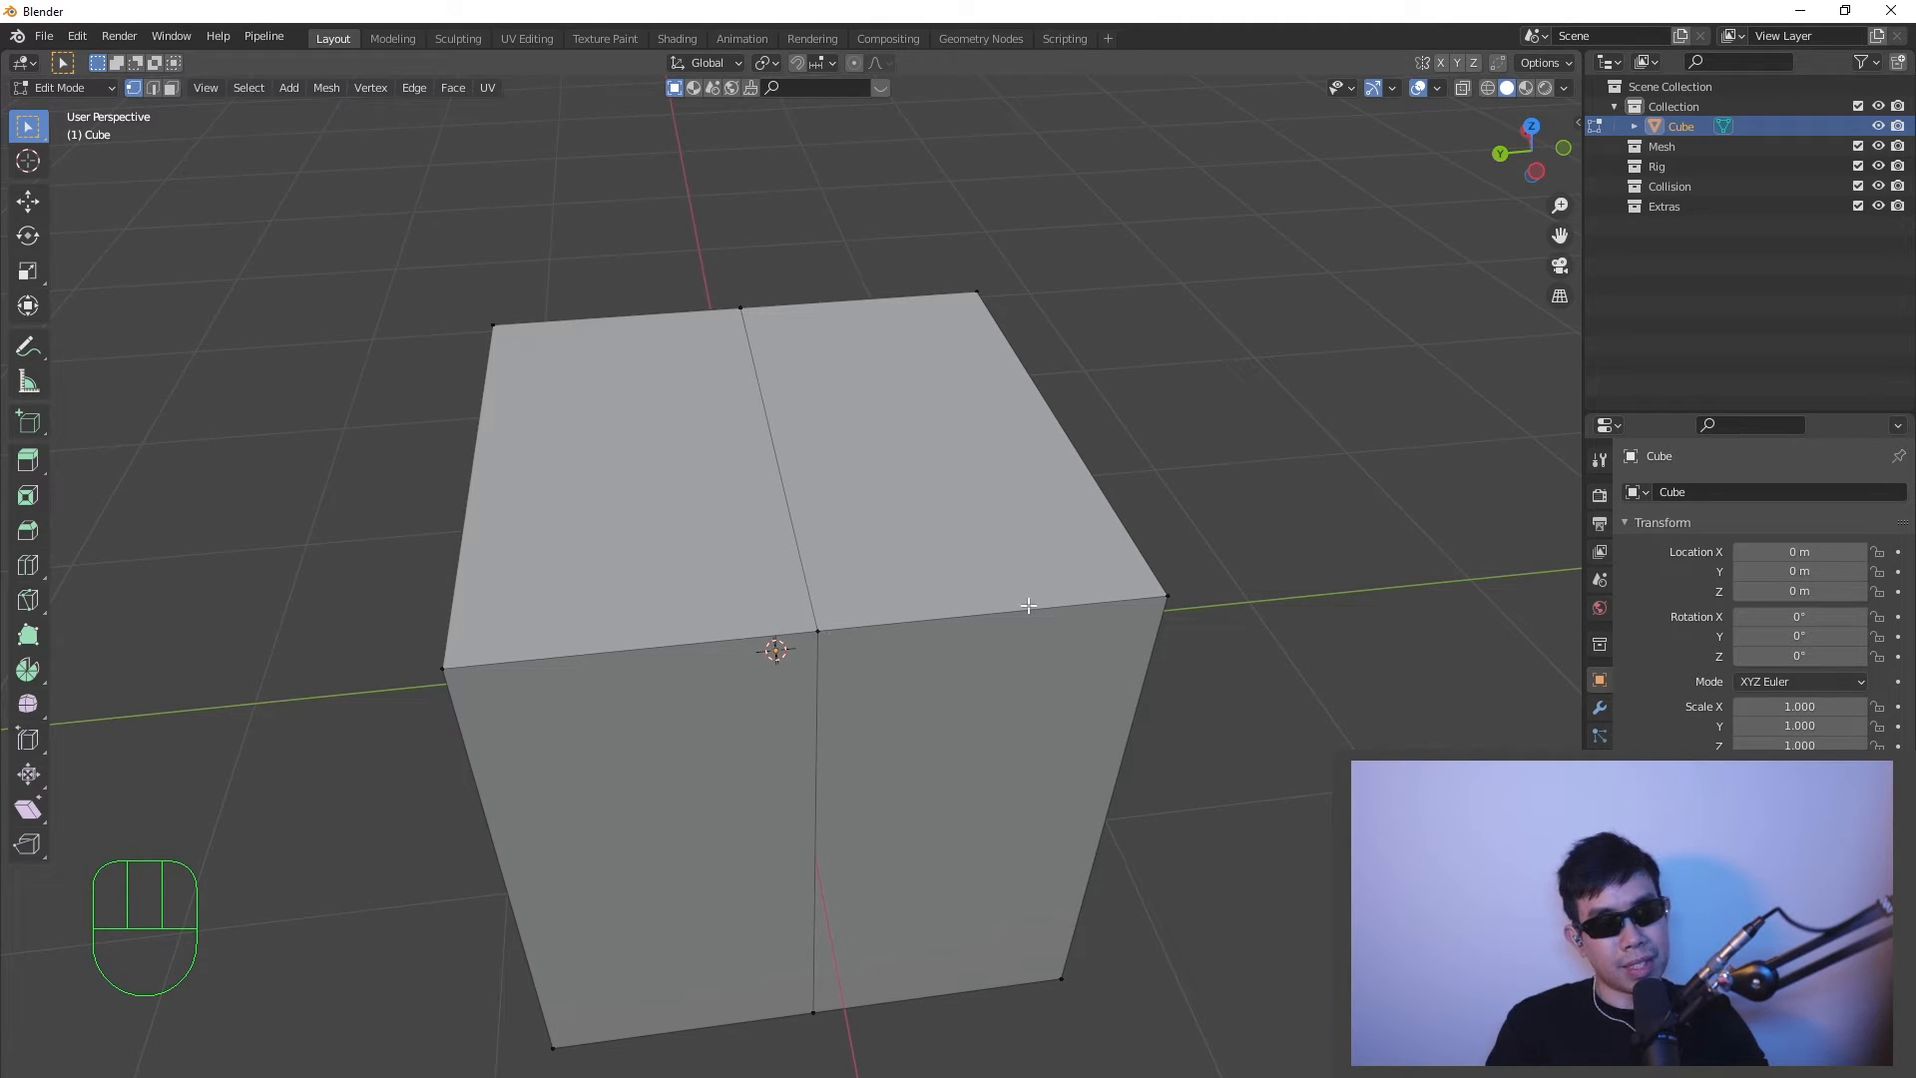
scroll(848, 661, "down", 3)
middle_click_drag(847, 662, 847, 635)
scroll(848, 634, "up", 2)
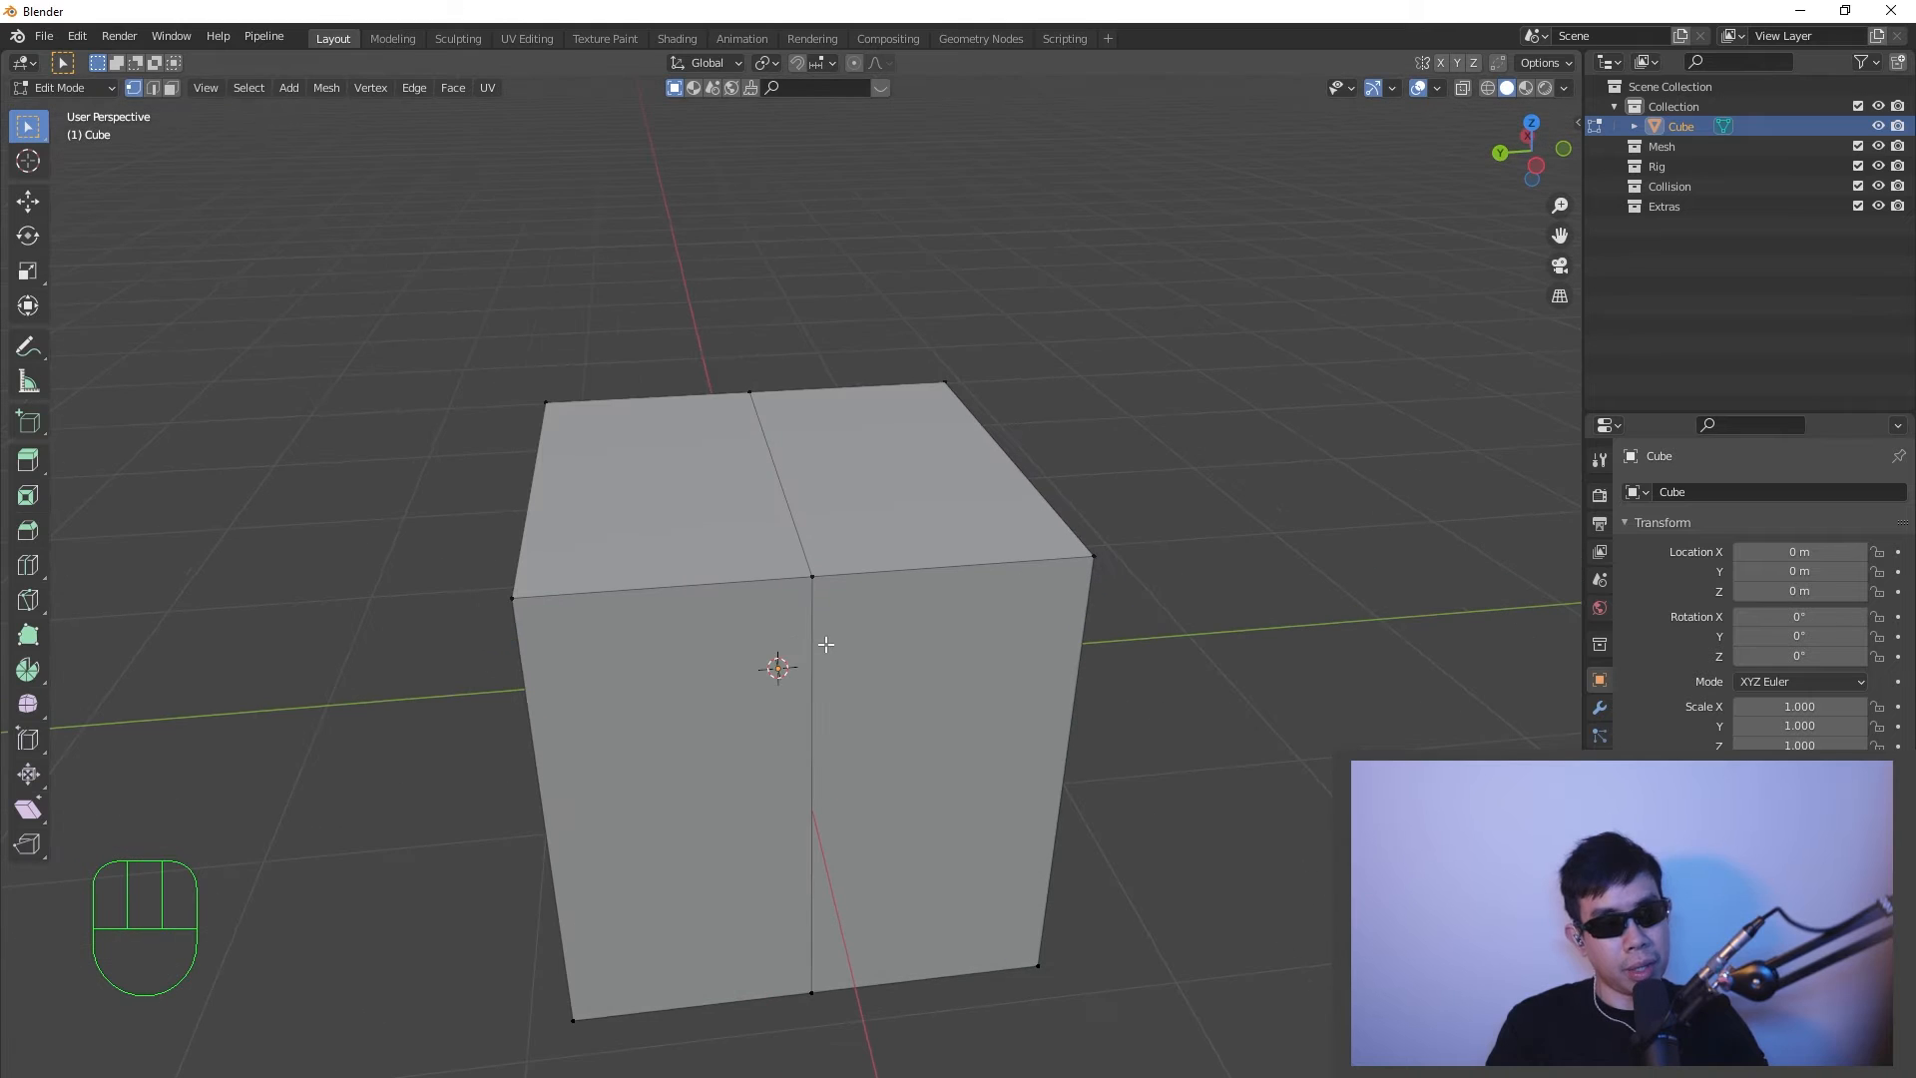
- Select the cube's centre edge loop and add a parallel loop on each side with Offset Edge Slide, factor about 0.843
key("alt")
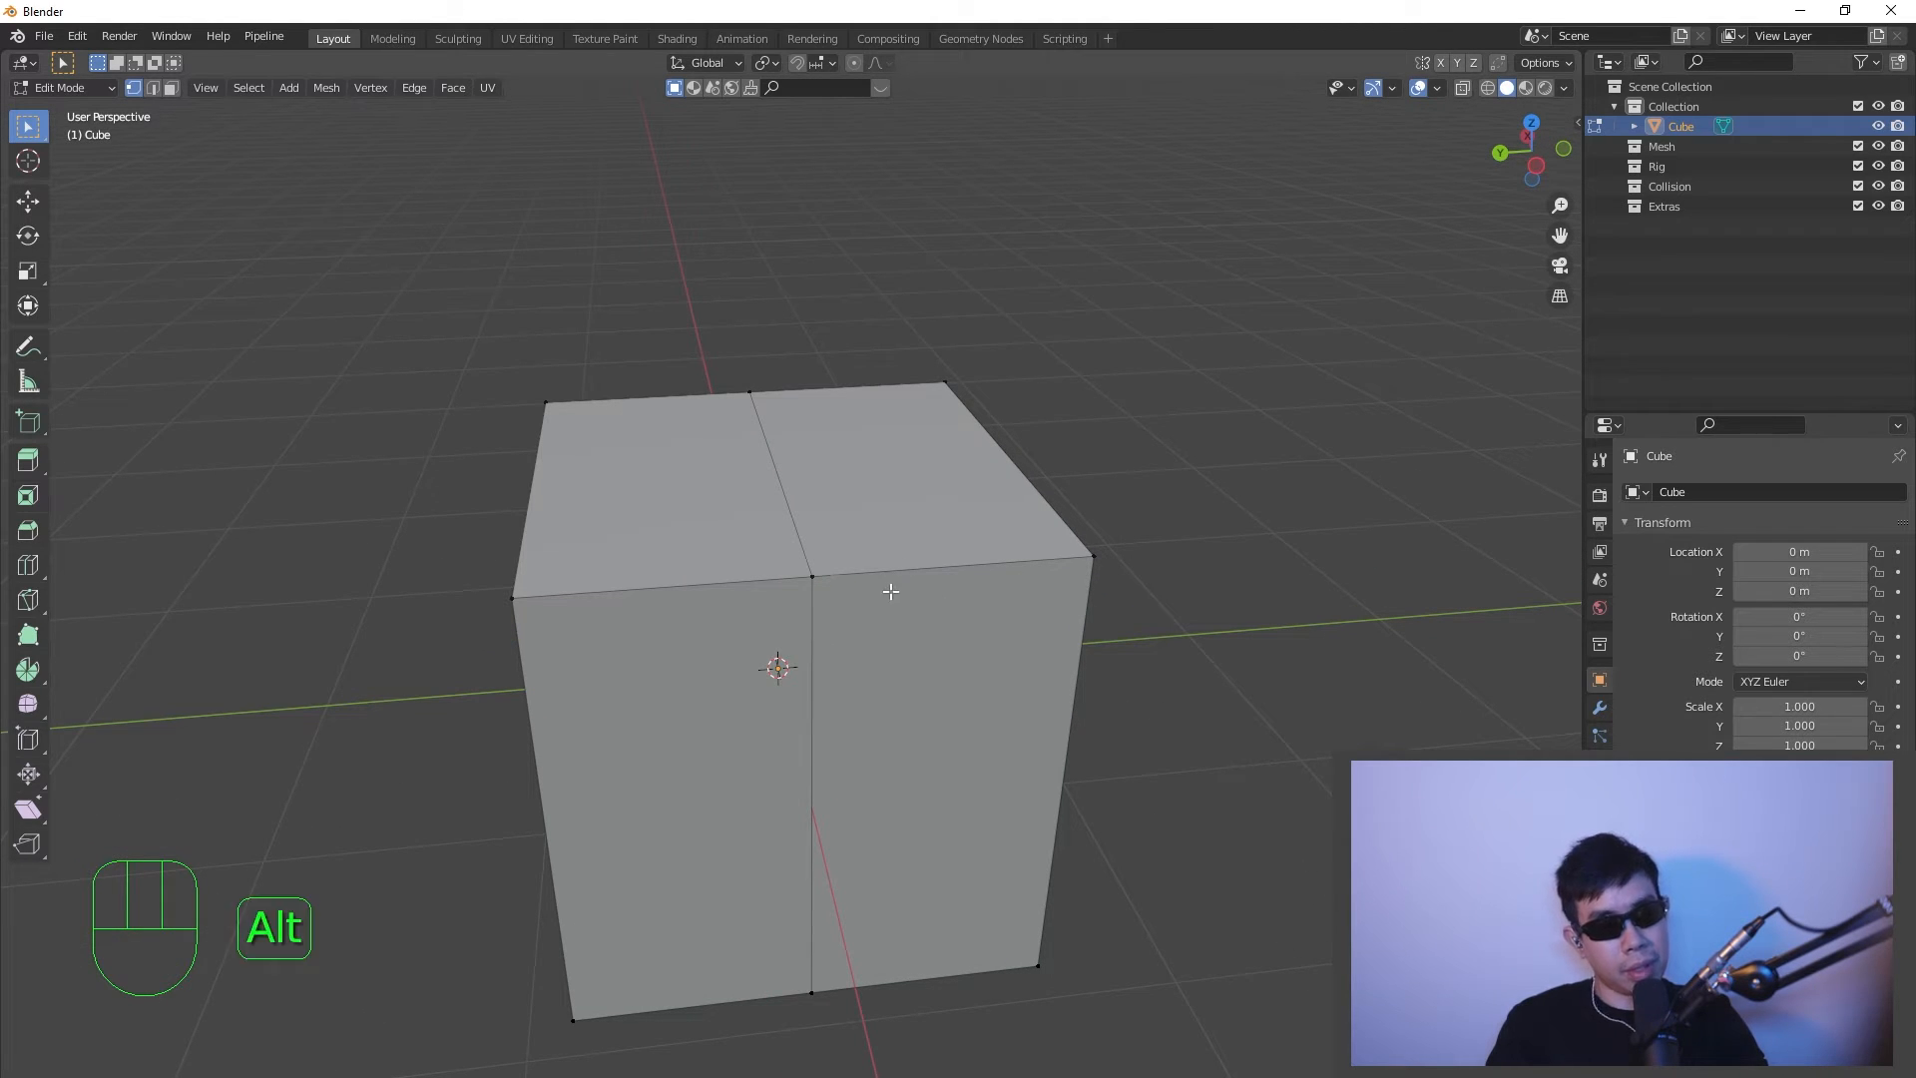
left_click(813, 575, "alt")
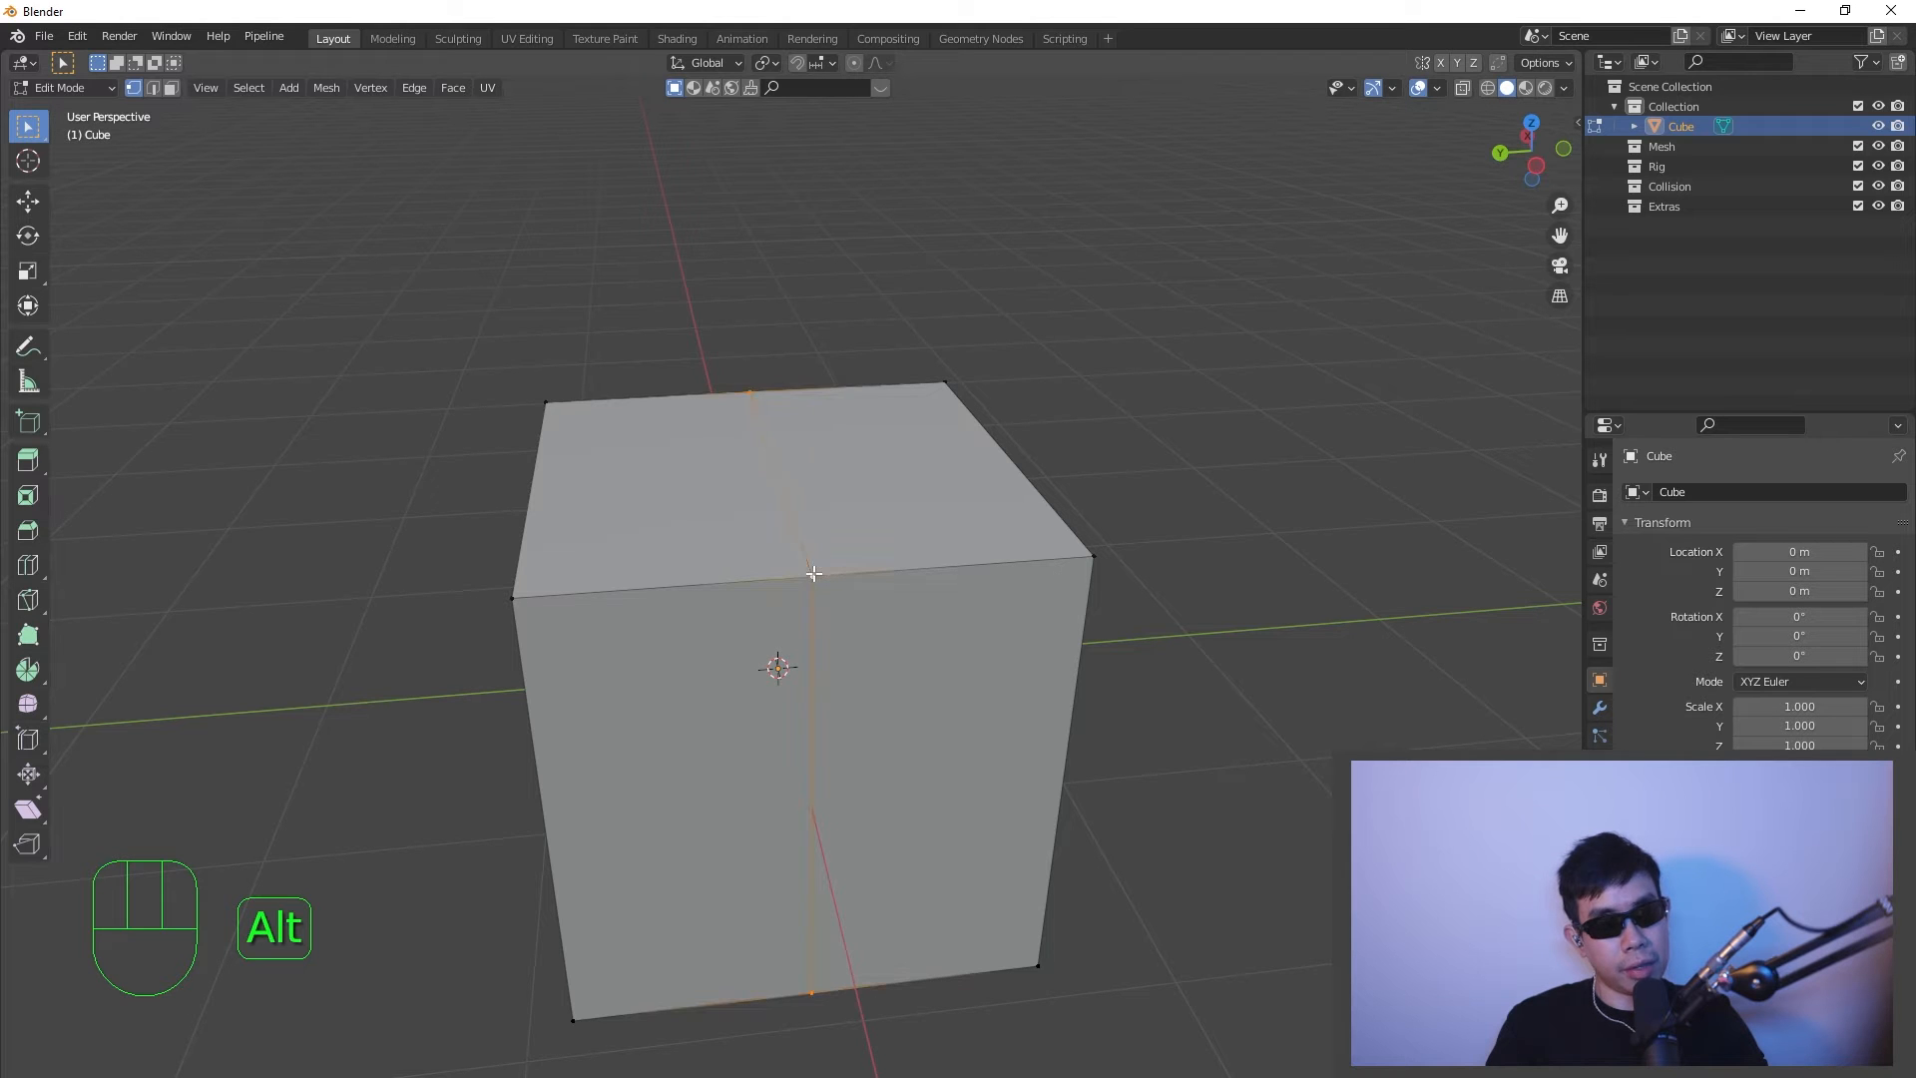
middle_click_drag(835, 677, 830, 229)
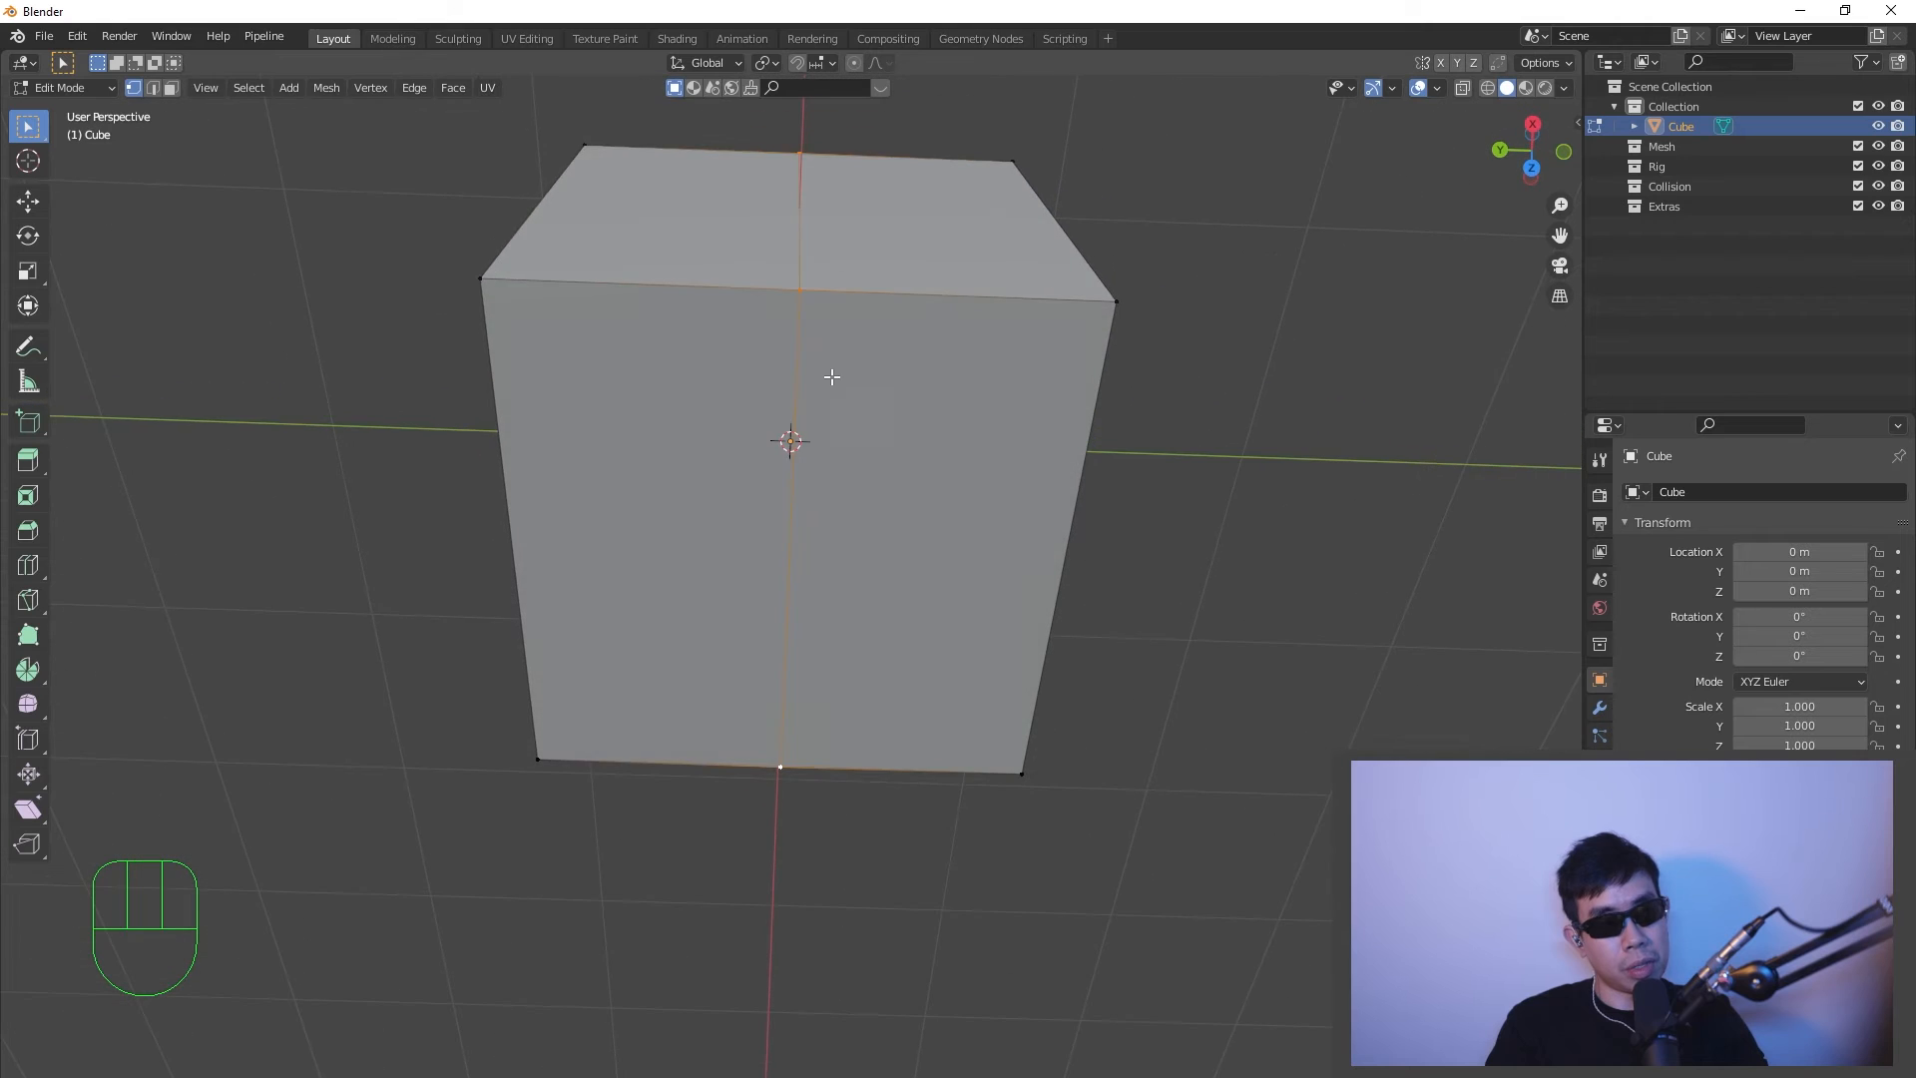
middle_click_drag(841, 461, 835, 285)
middle_click_drag(904, 848, 930, 661)
scroll(830, 684, "up", 2)
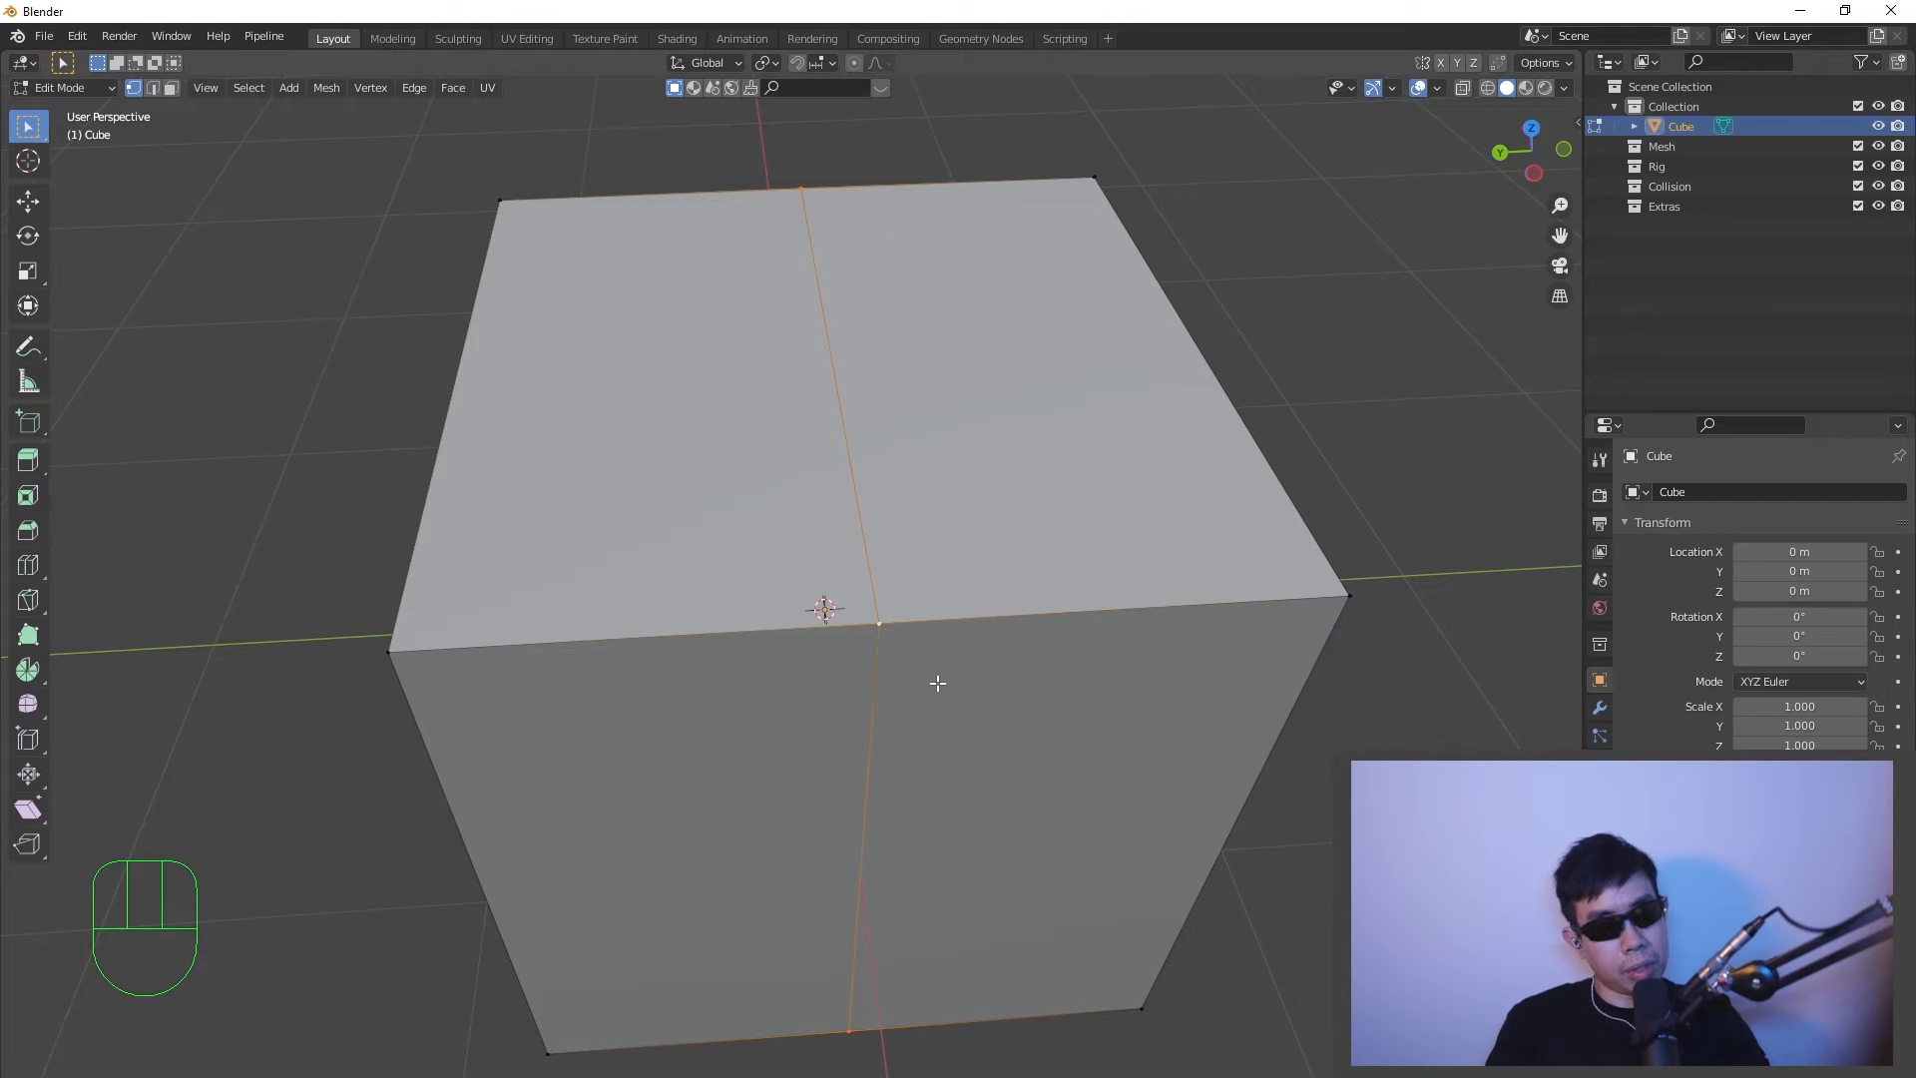
key("ctrl+shift")
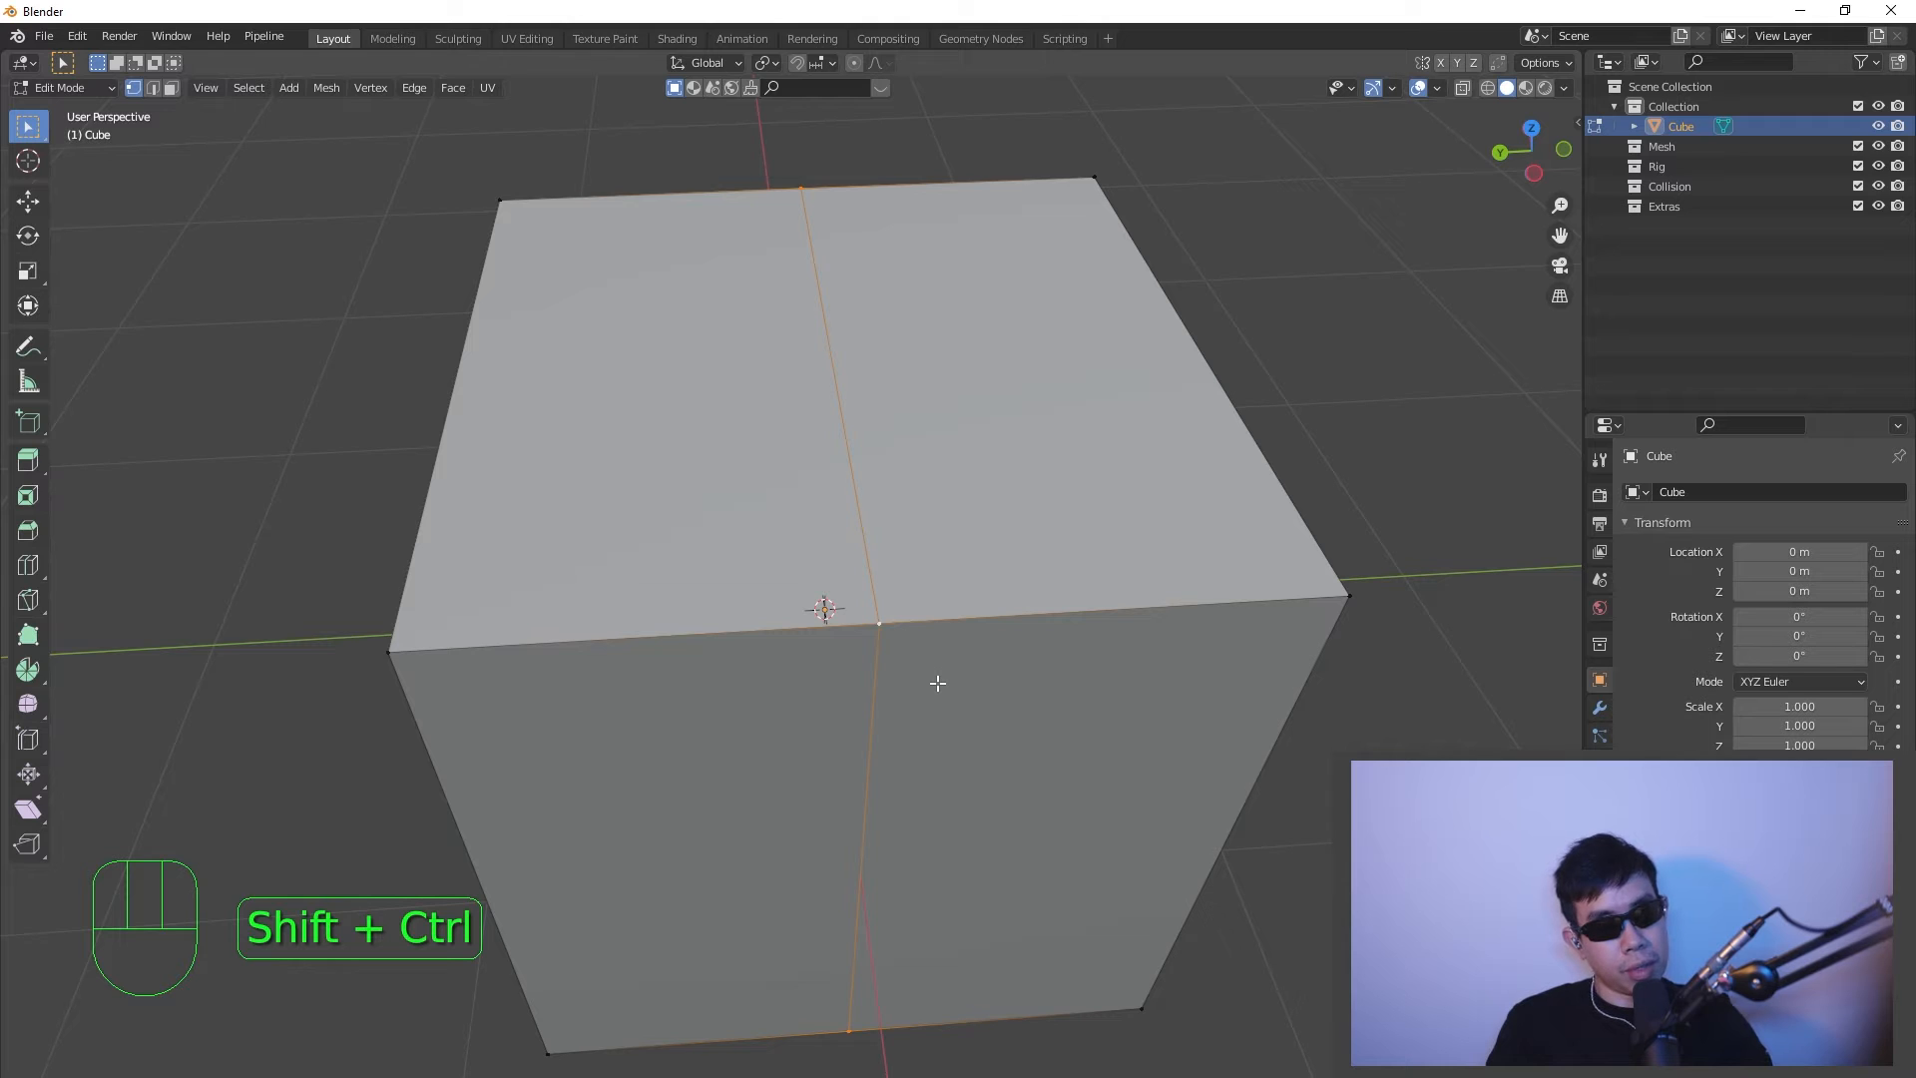
key("ctrl+shift+r")
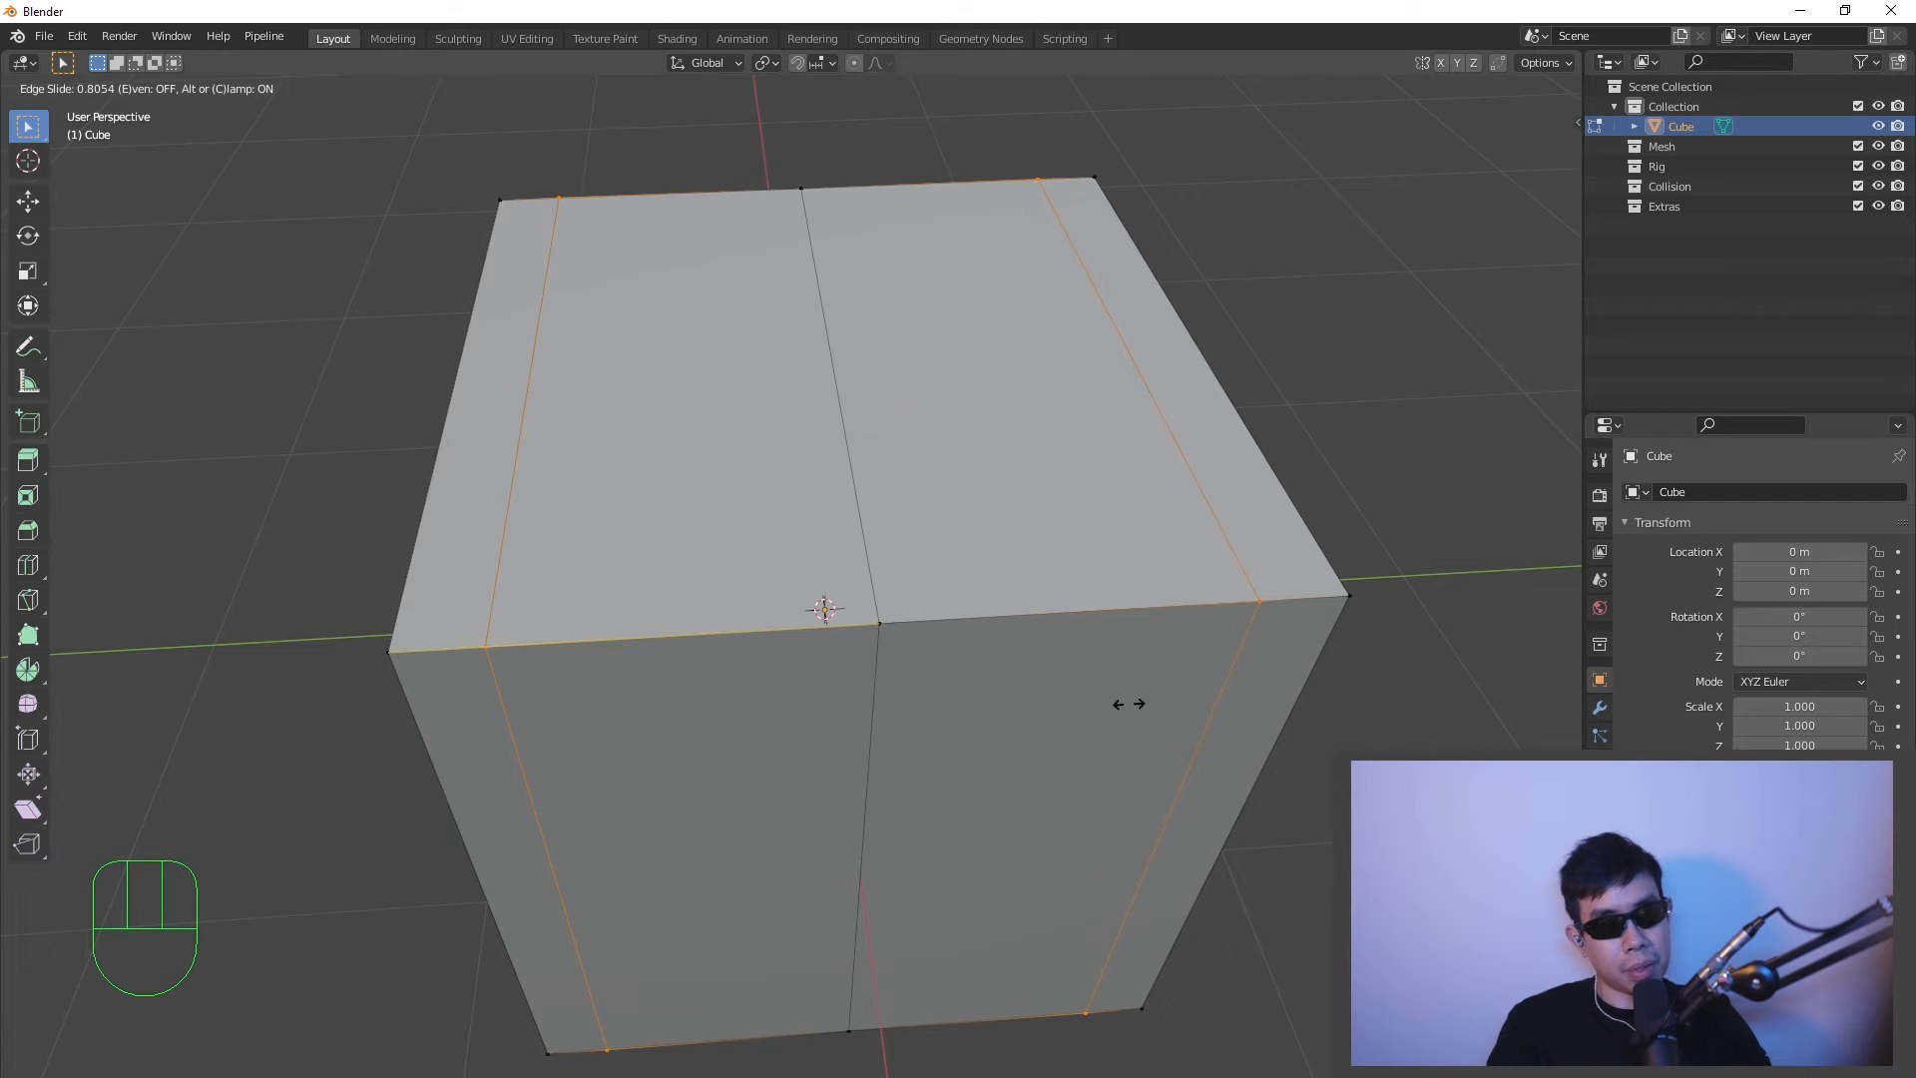
left_click(1133, 704)
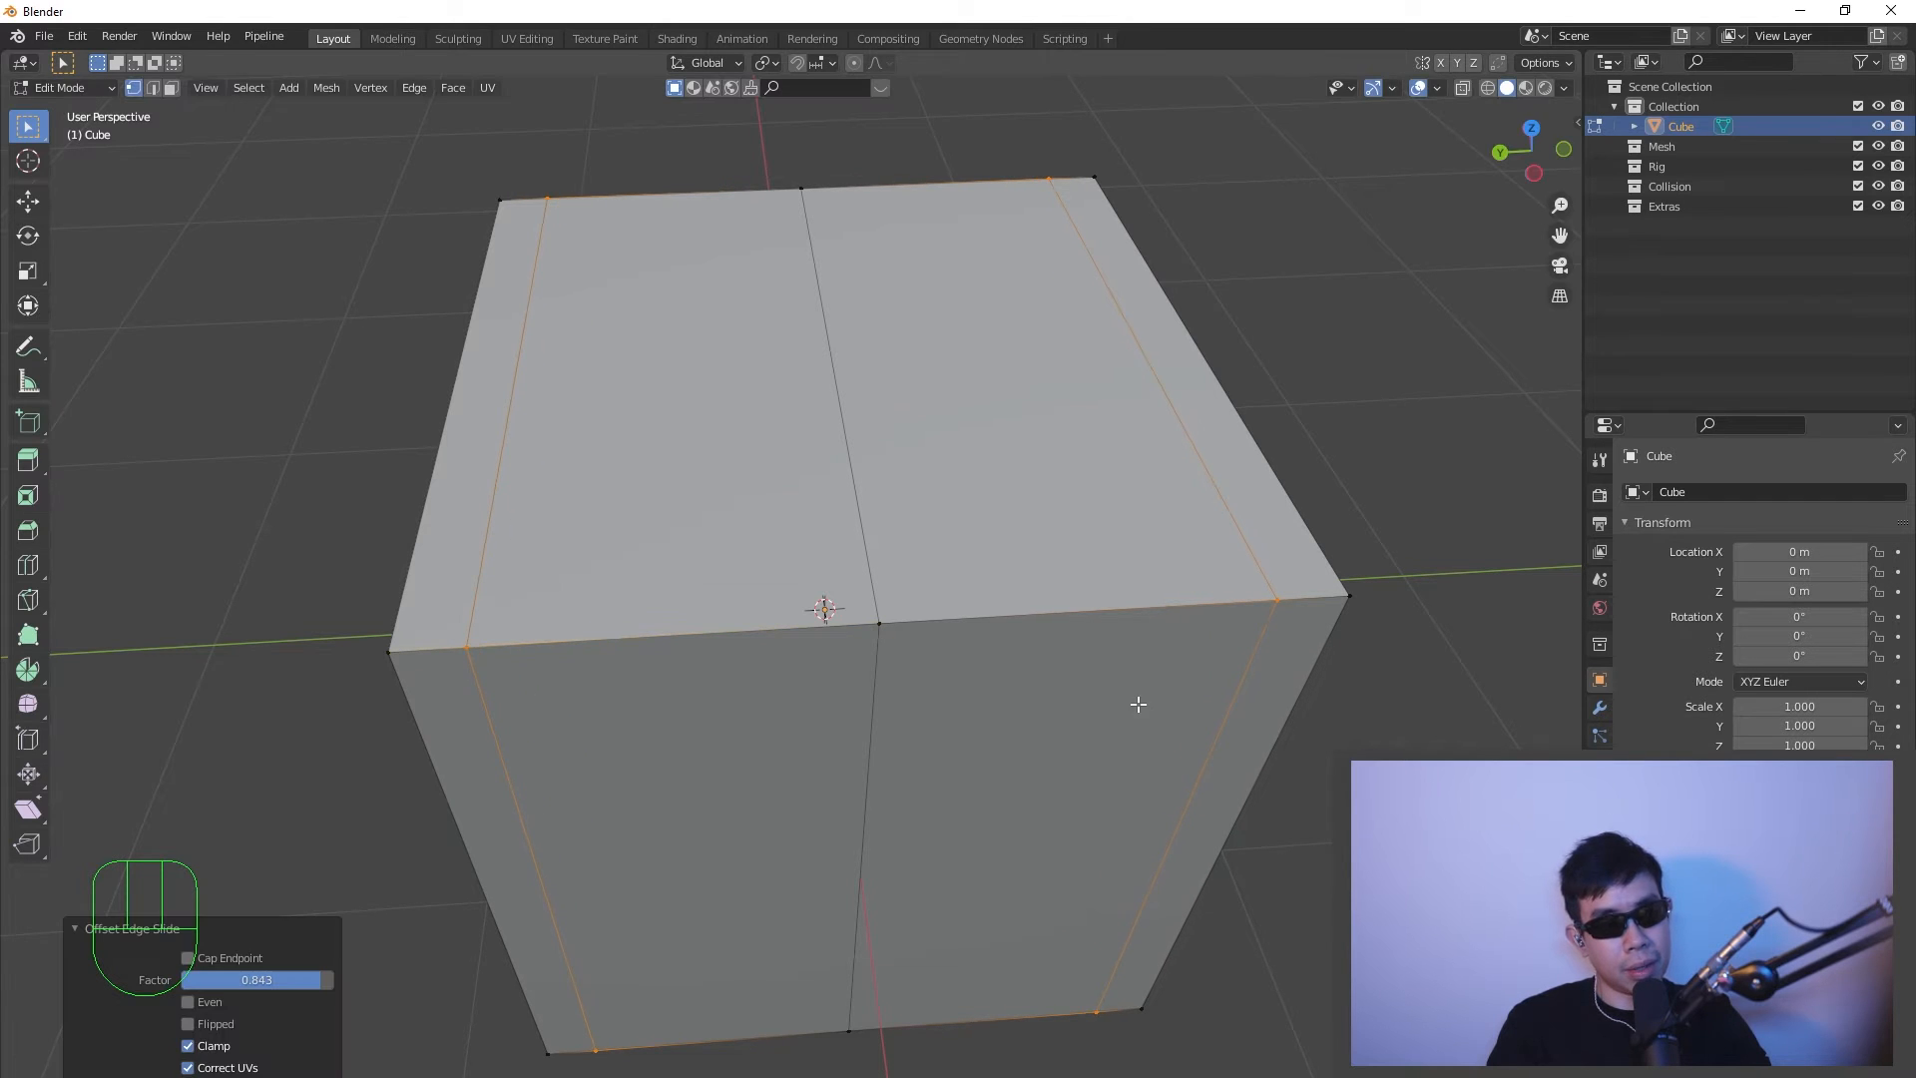
- Add one centred loop cut across the top face, perpendicular to the existing three loops
mouse_move(1138, 698)
middle_mouse_down()
mouse_move(1343, 693)
mouse_move(1175, 691)
middle_mouse_up()
middle_click_drag(1108, 691, 997, 663)
key("ctrl+r")
left_click(971, 642)
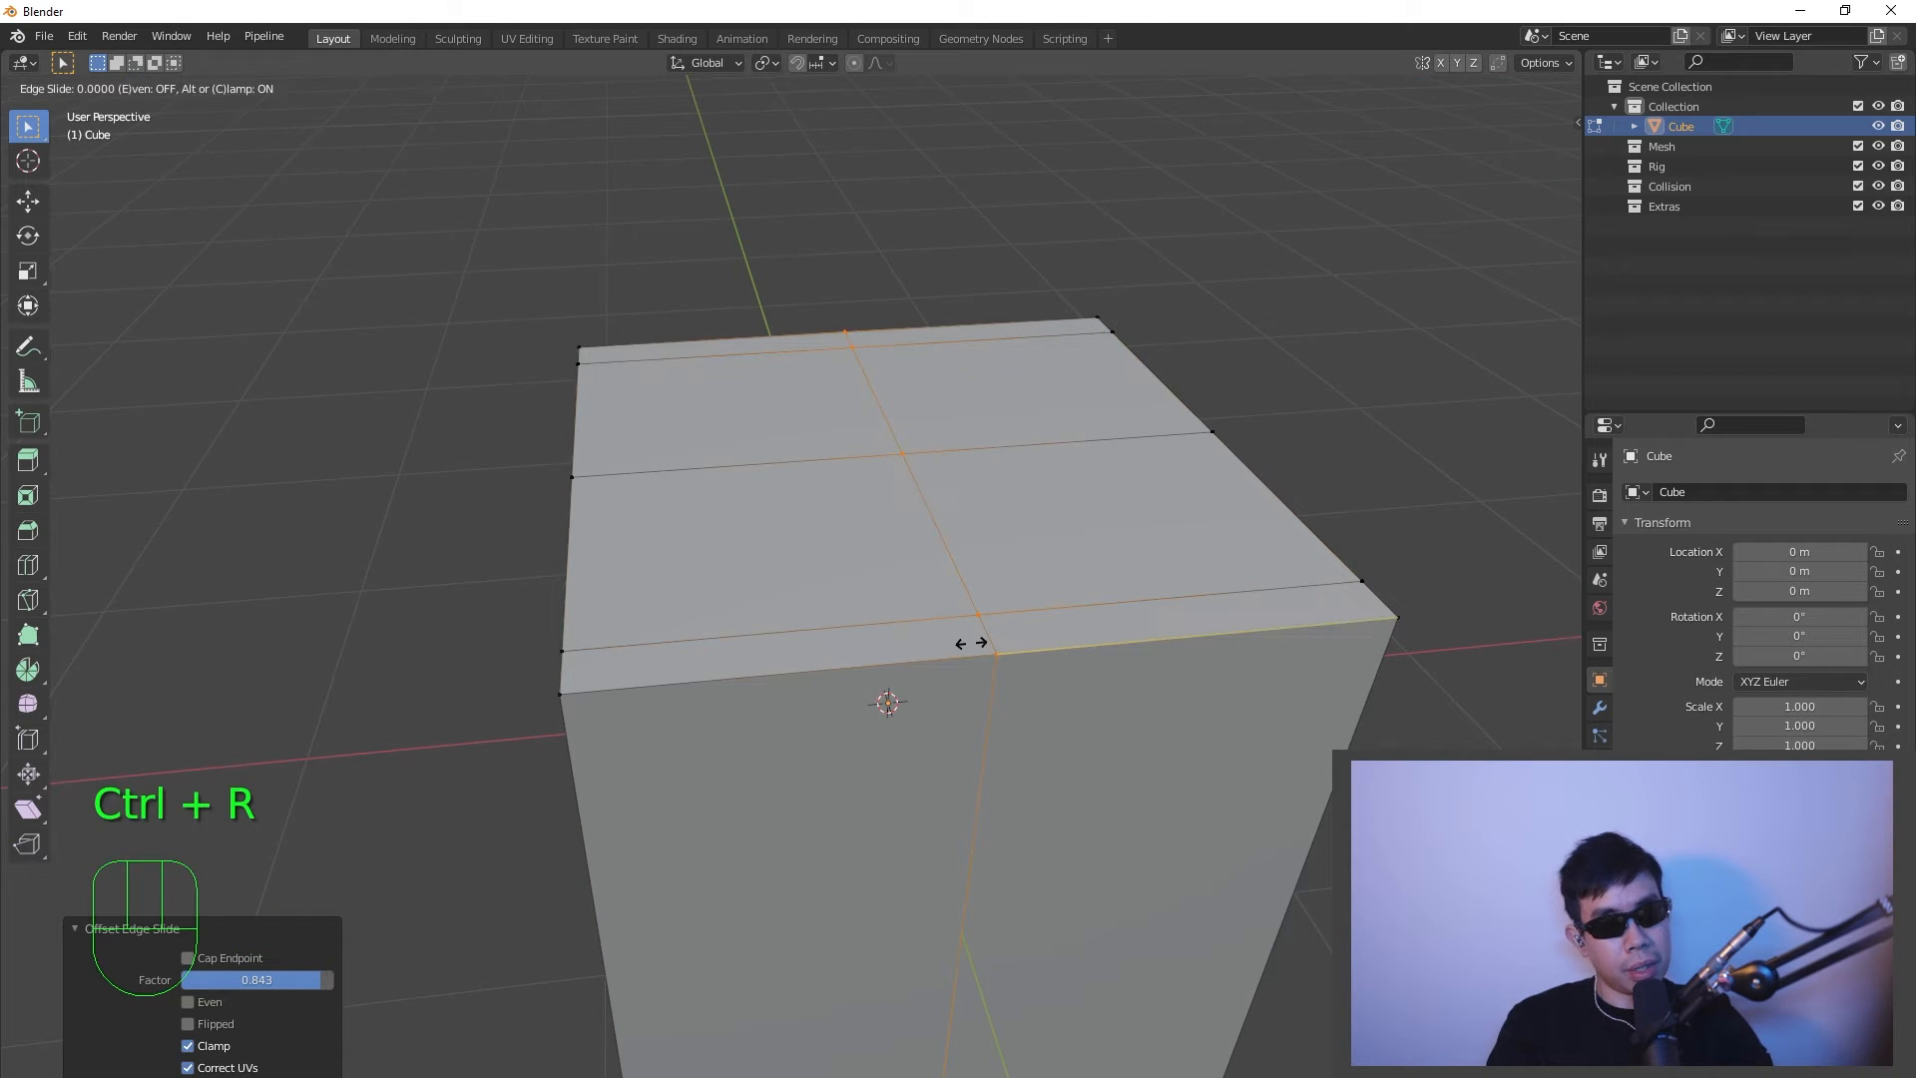
right_click(903, 669)
- Add loops on both sides of the perpendicular centre loop with Offset Edge Slide, factor about 0.823
middle_click_drag(1154, 756, 1023, 740)
key("ctrl+shift+r")
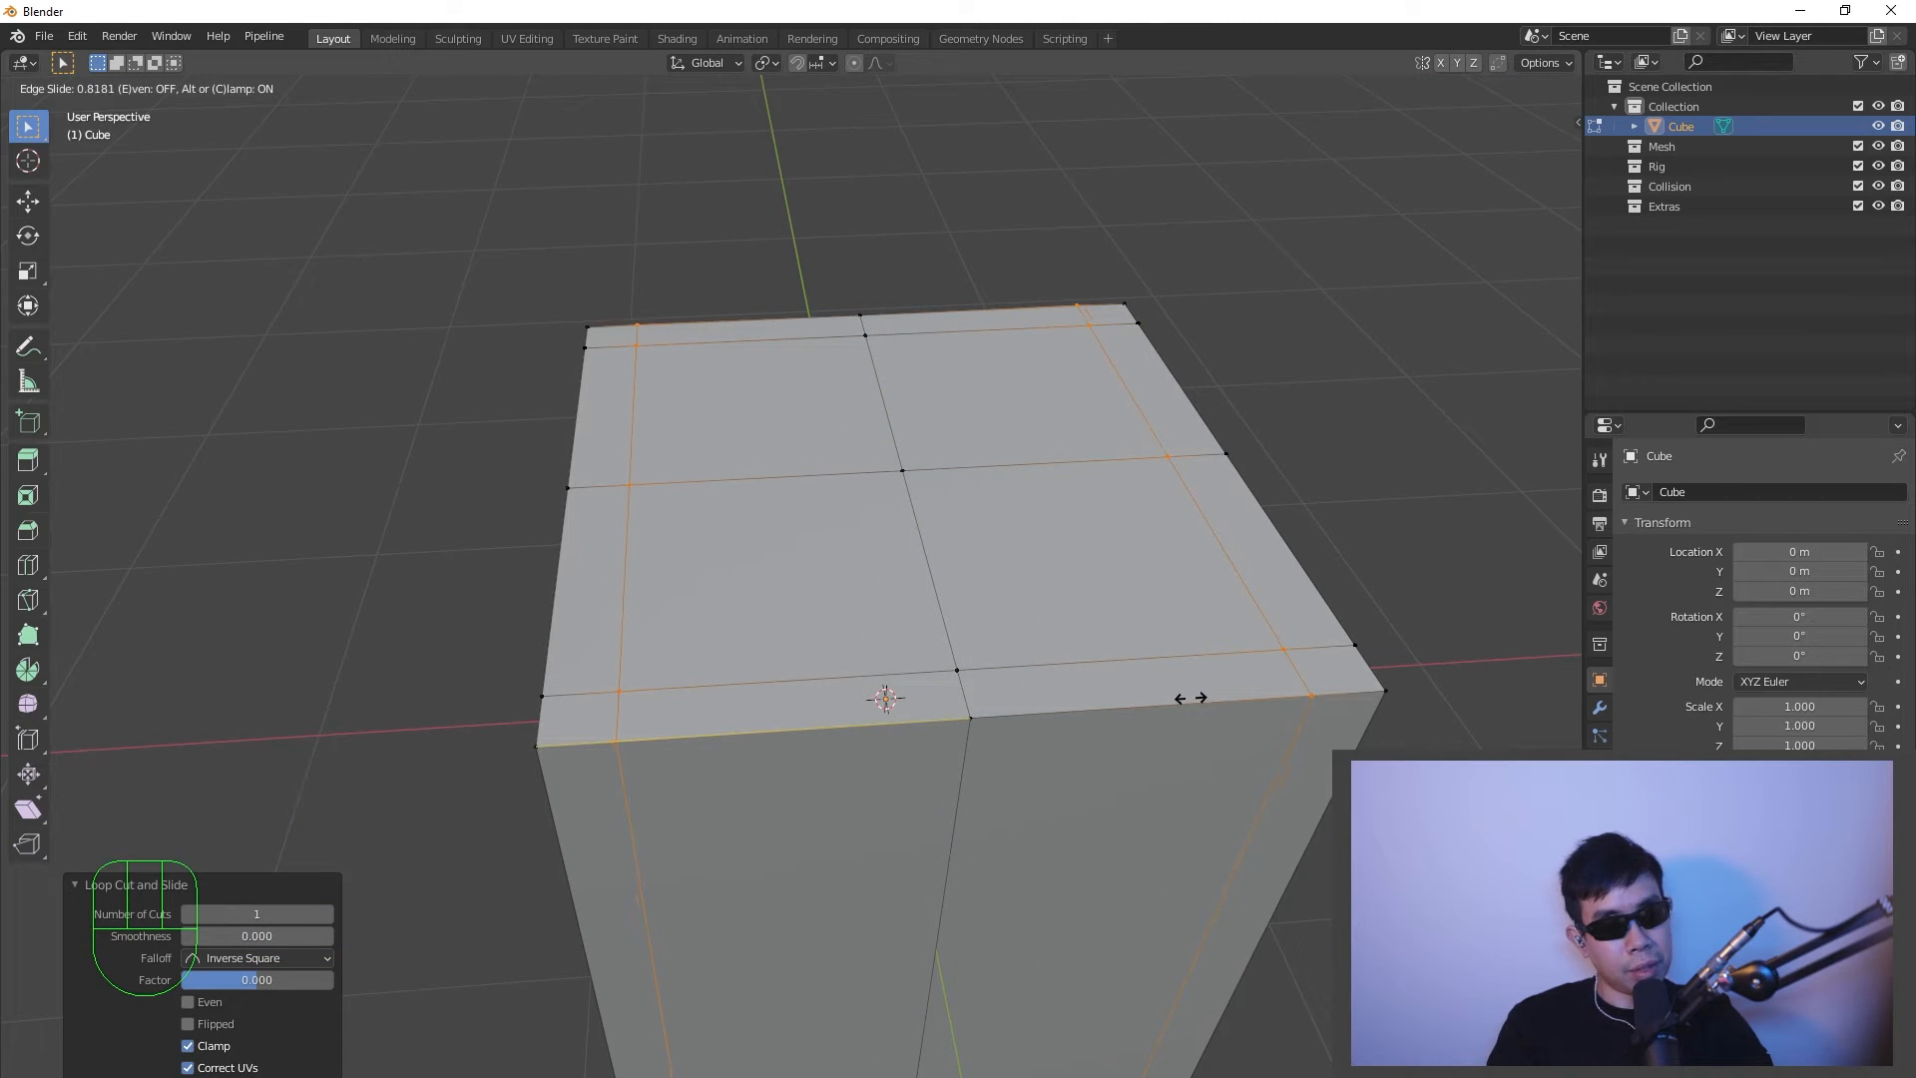
left_click(1193, 698)
middle_click_drag(1193, 699, 637, 431)
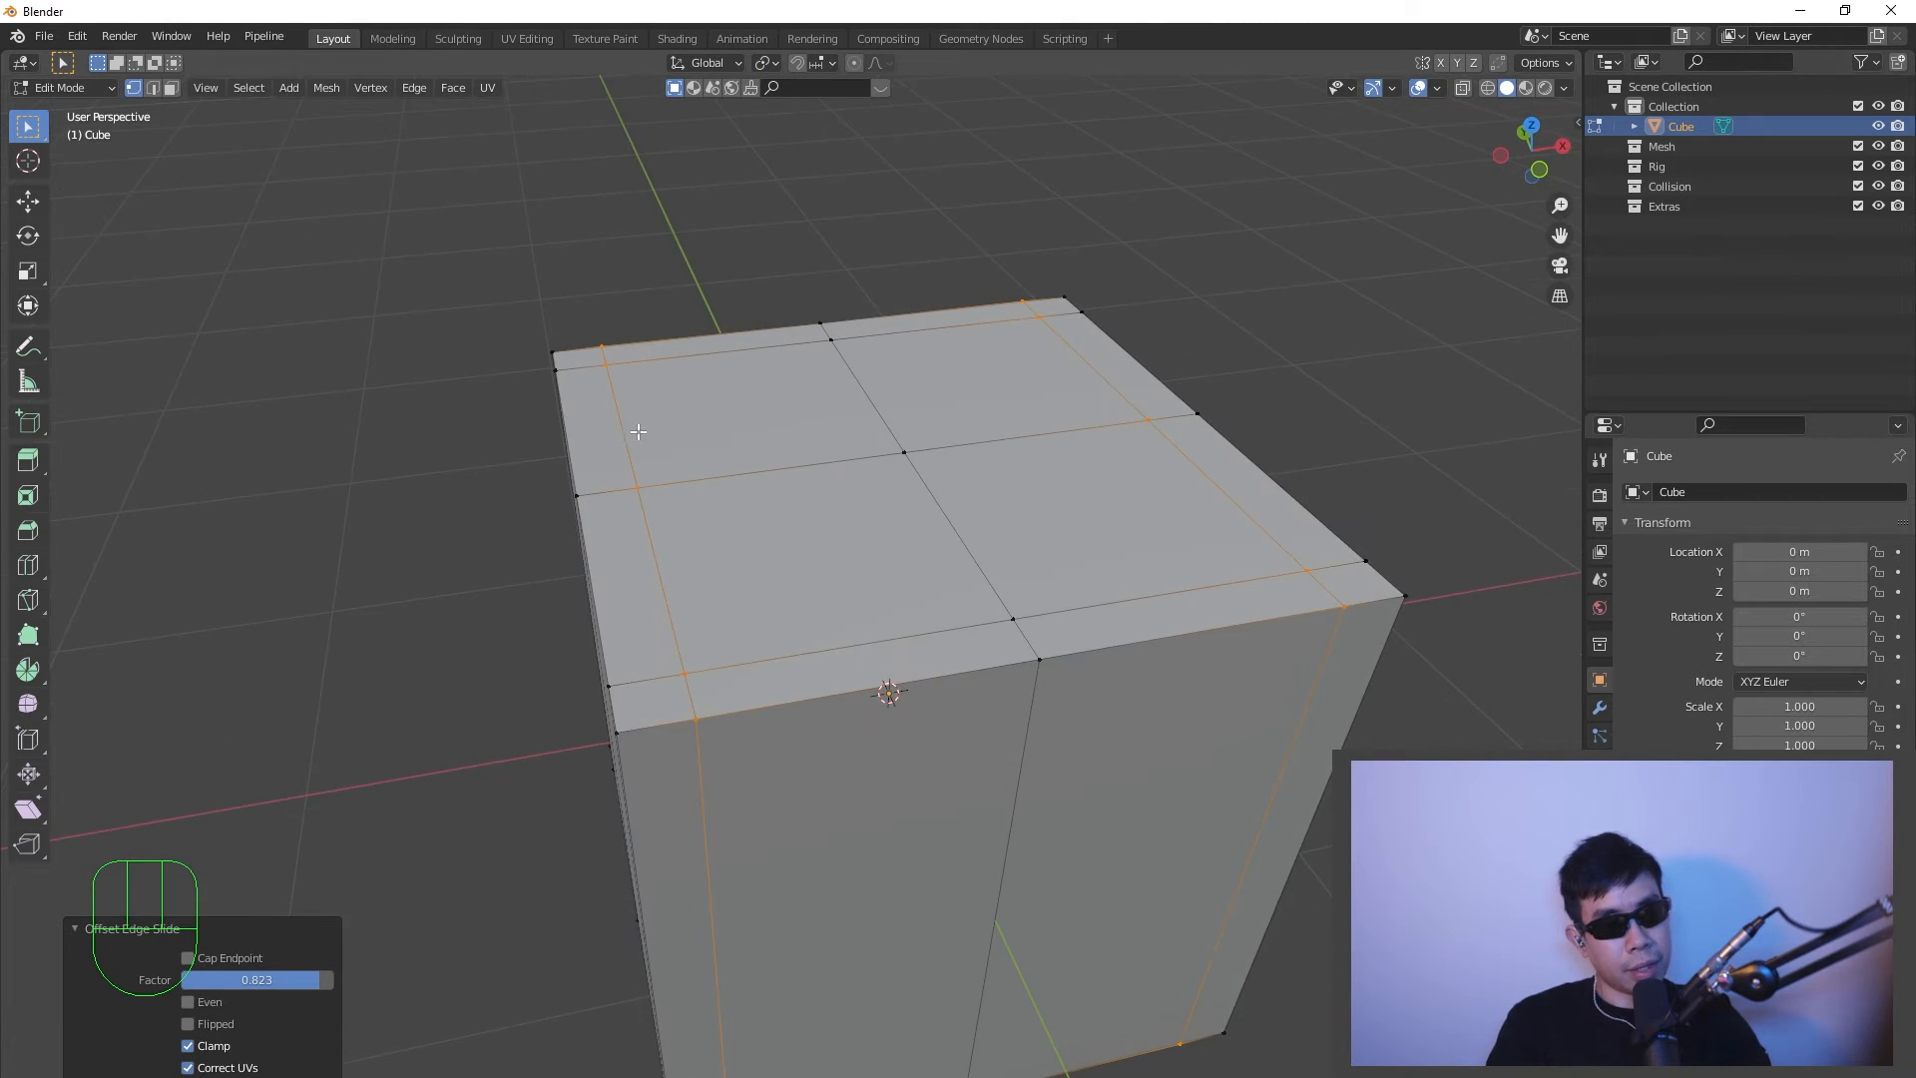
- In face selection mode, select the four small corner faces on the cube's top and extrude them upward into long legs
key("3")
left_click(582, 359)
left_click(1047, 305, "shift")
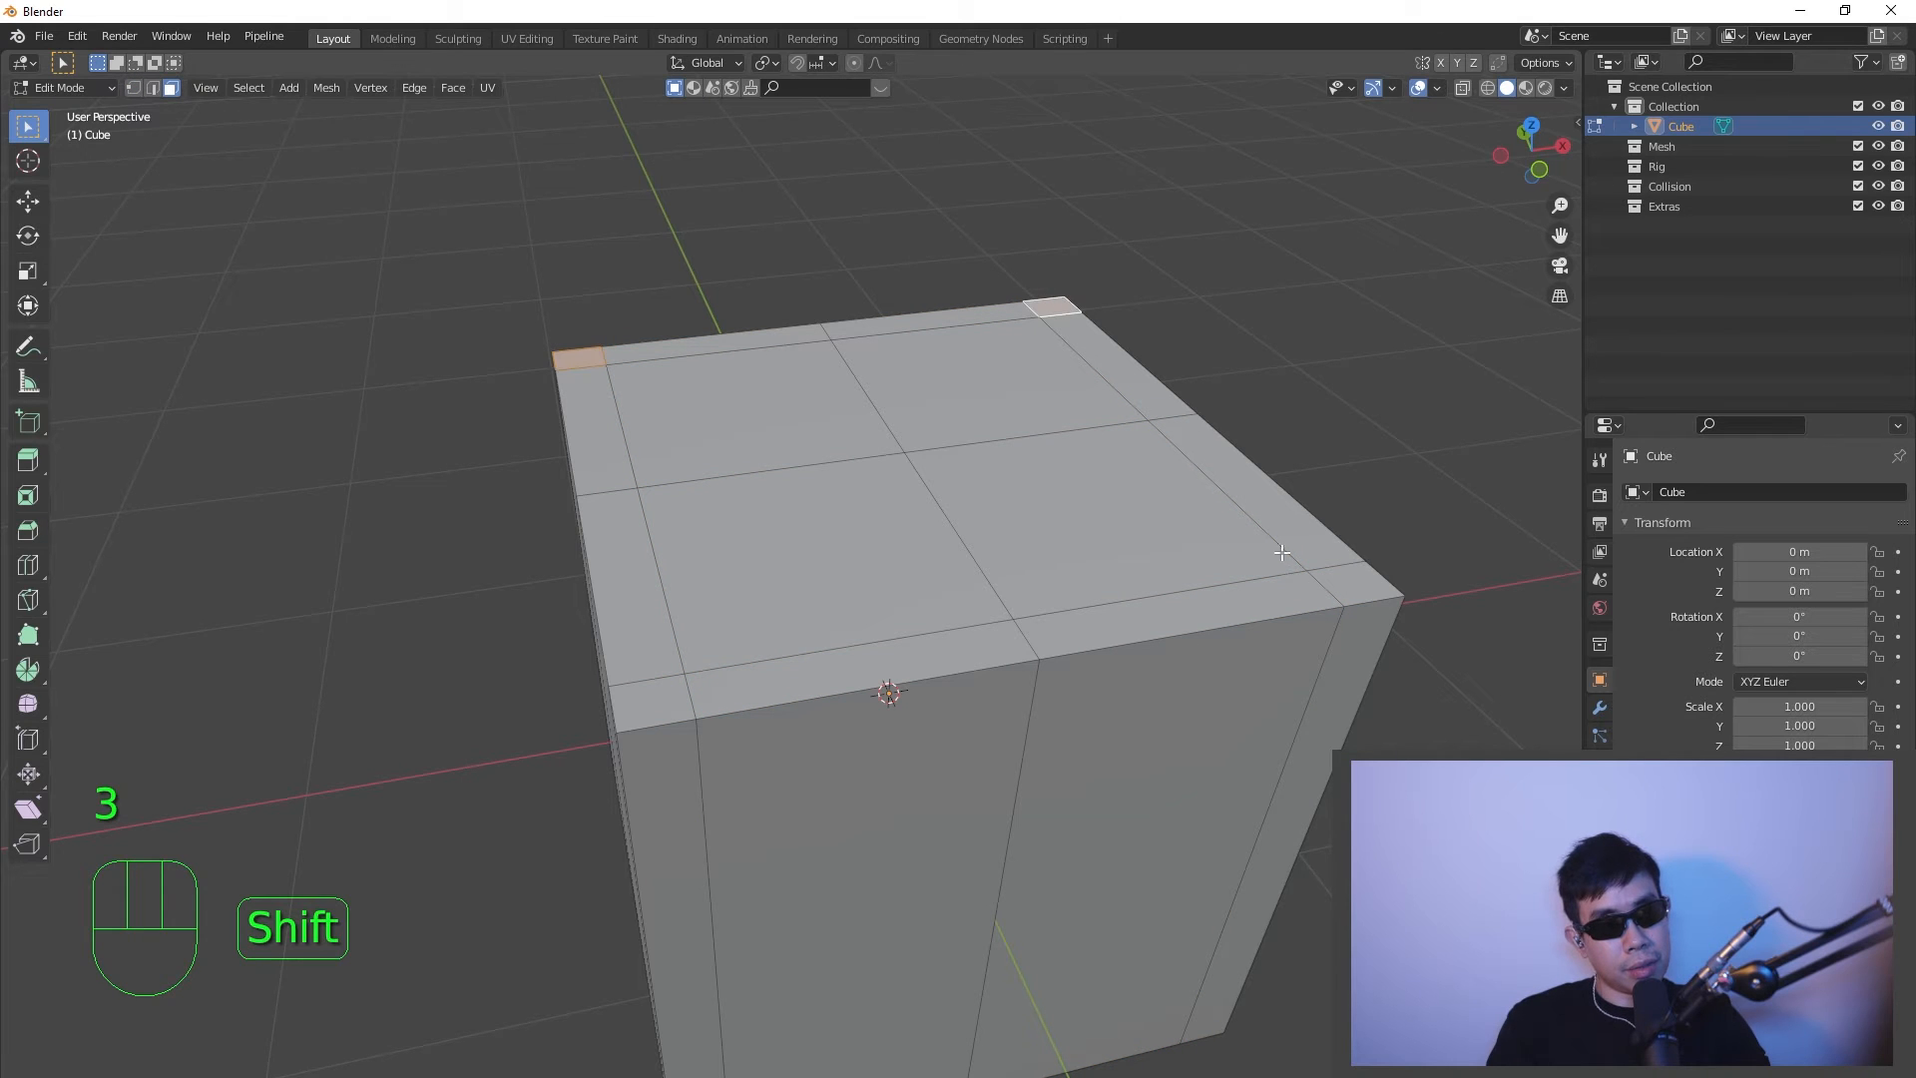
left_click(1322, 570, "shift")
left_click(689, 700, "shift")
middle_click_drag(689, 701, 1076, 621)
key("e")
left_click(1078, 308)
- Examine the four extruded legs from several sides, upside down and close up, toggling out of Edit Mode and back
scroll(975, 608, "down", 3)
scroll(894, 650, "down", 2)
middle_click_drag(894, 649, 965, 851)
scroll(966, 850, "down", 3)
middle_click_drag(968, 727, 1044, 710)
key("Tab")
key("Tab")
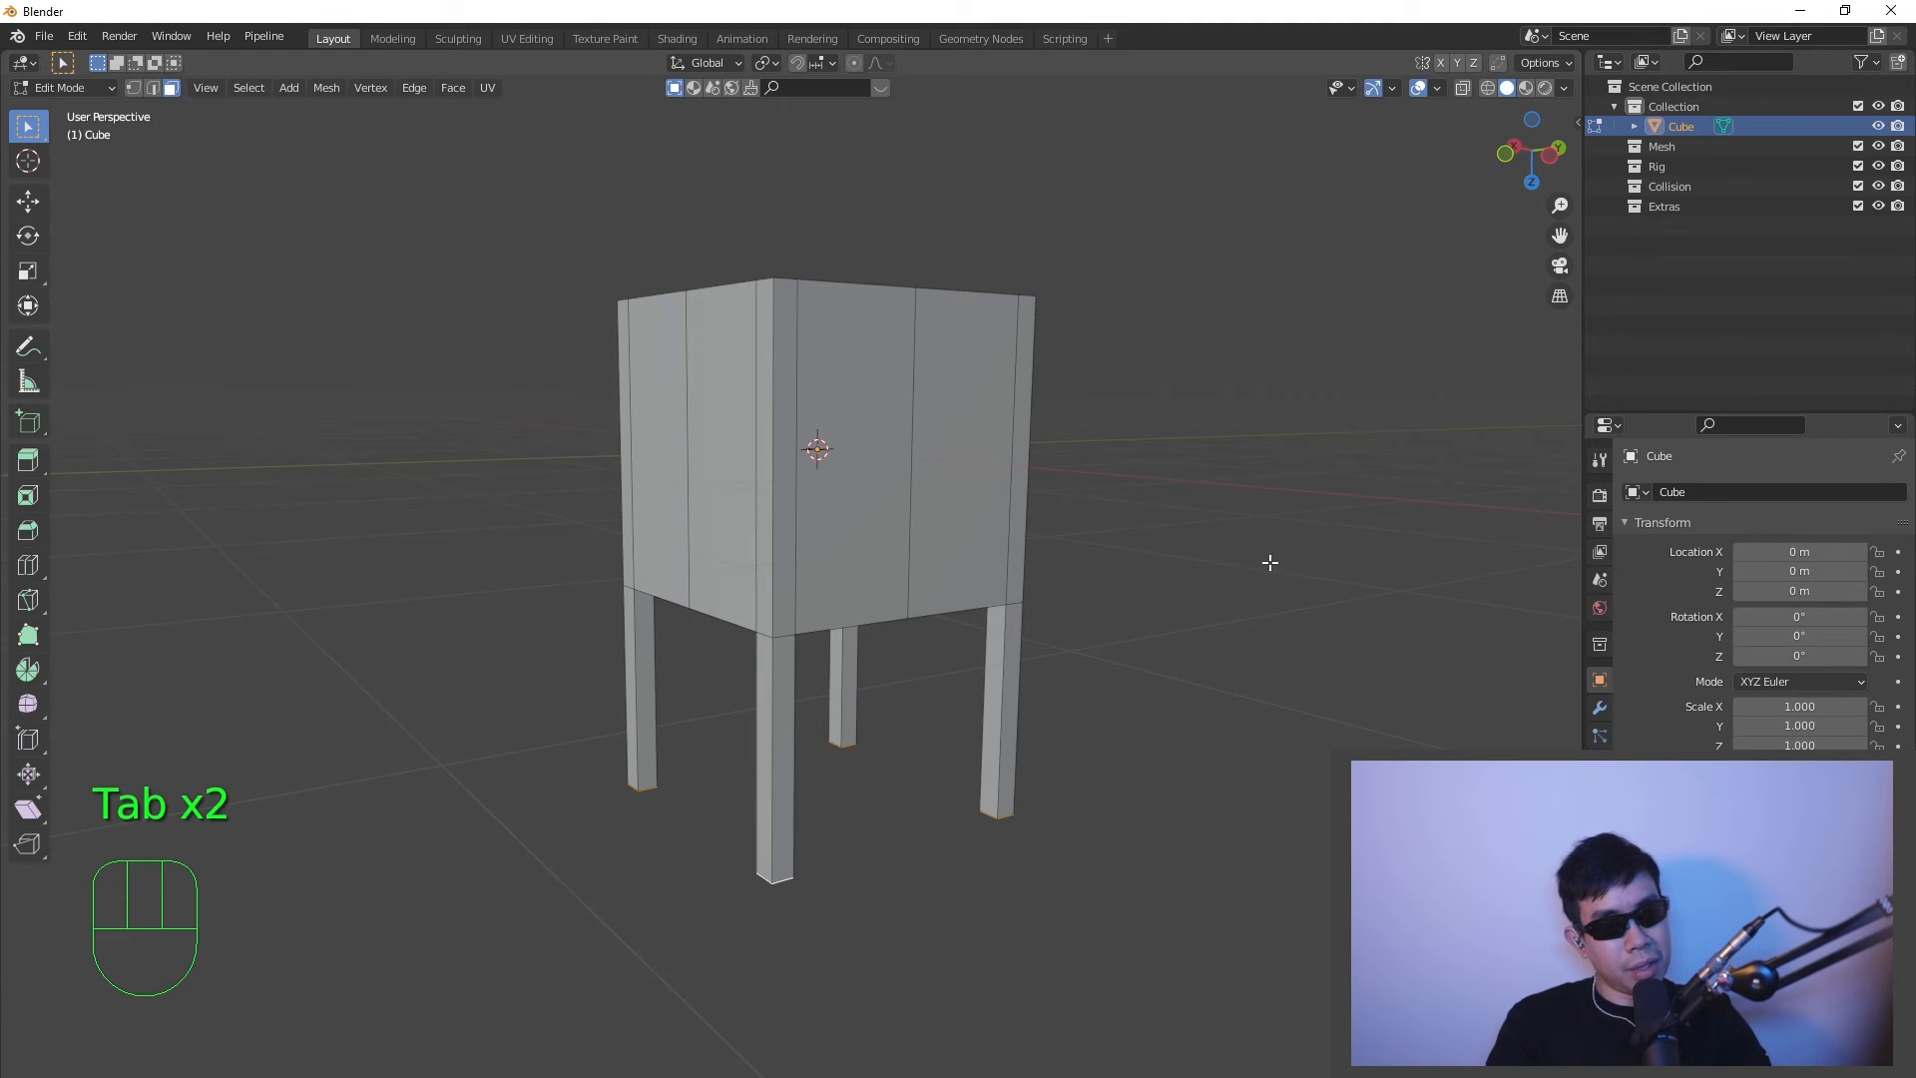
middle_click_drag(1269, 563, 1009, 698)
scroll(1009, 698, "up", 3)
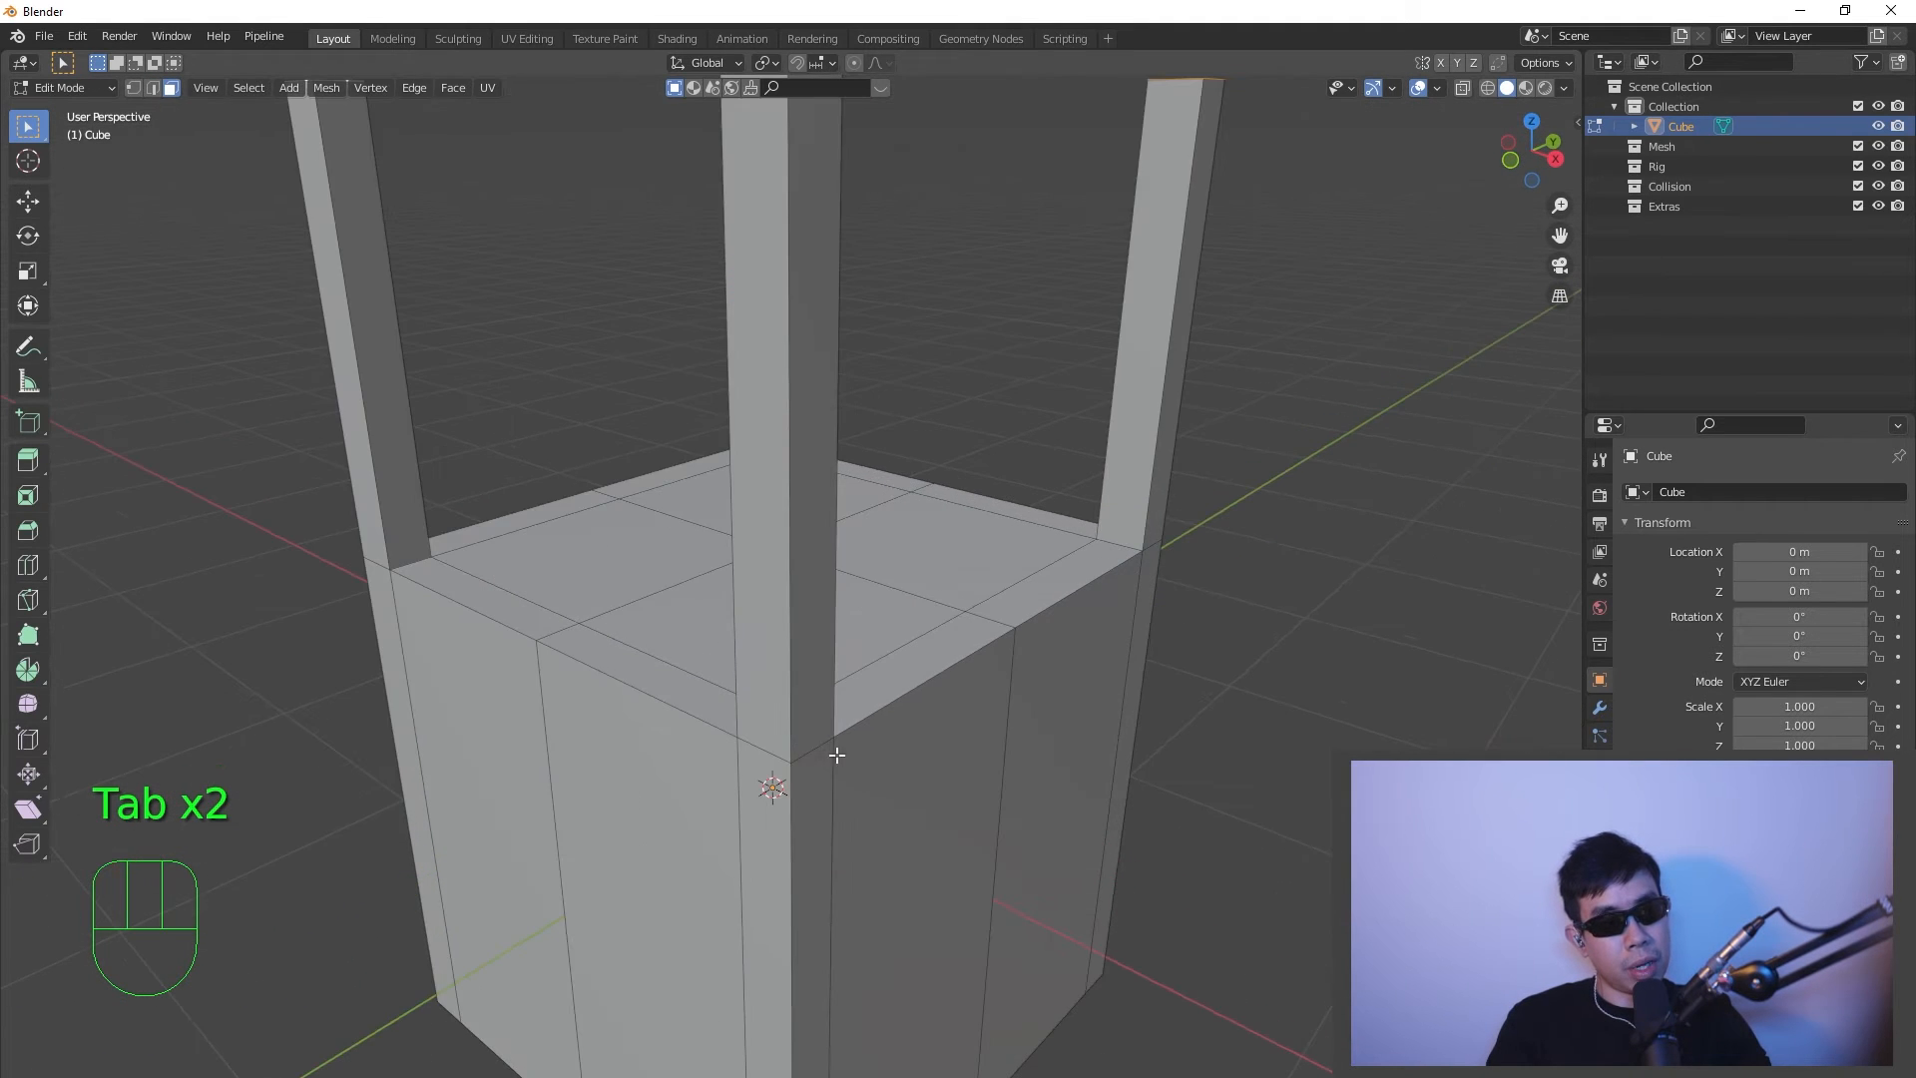
middle_click_drag(834, 752, 1014, 795)
scroll(1003, 739, "down", 4)
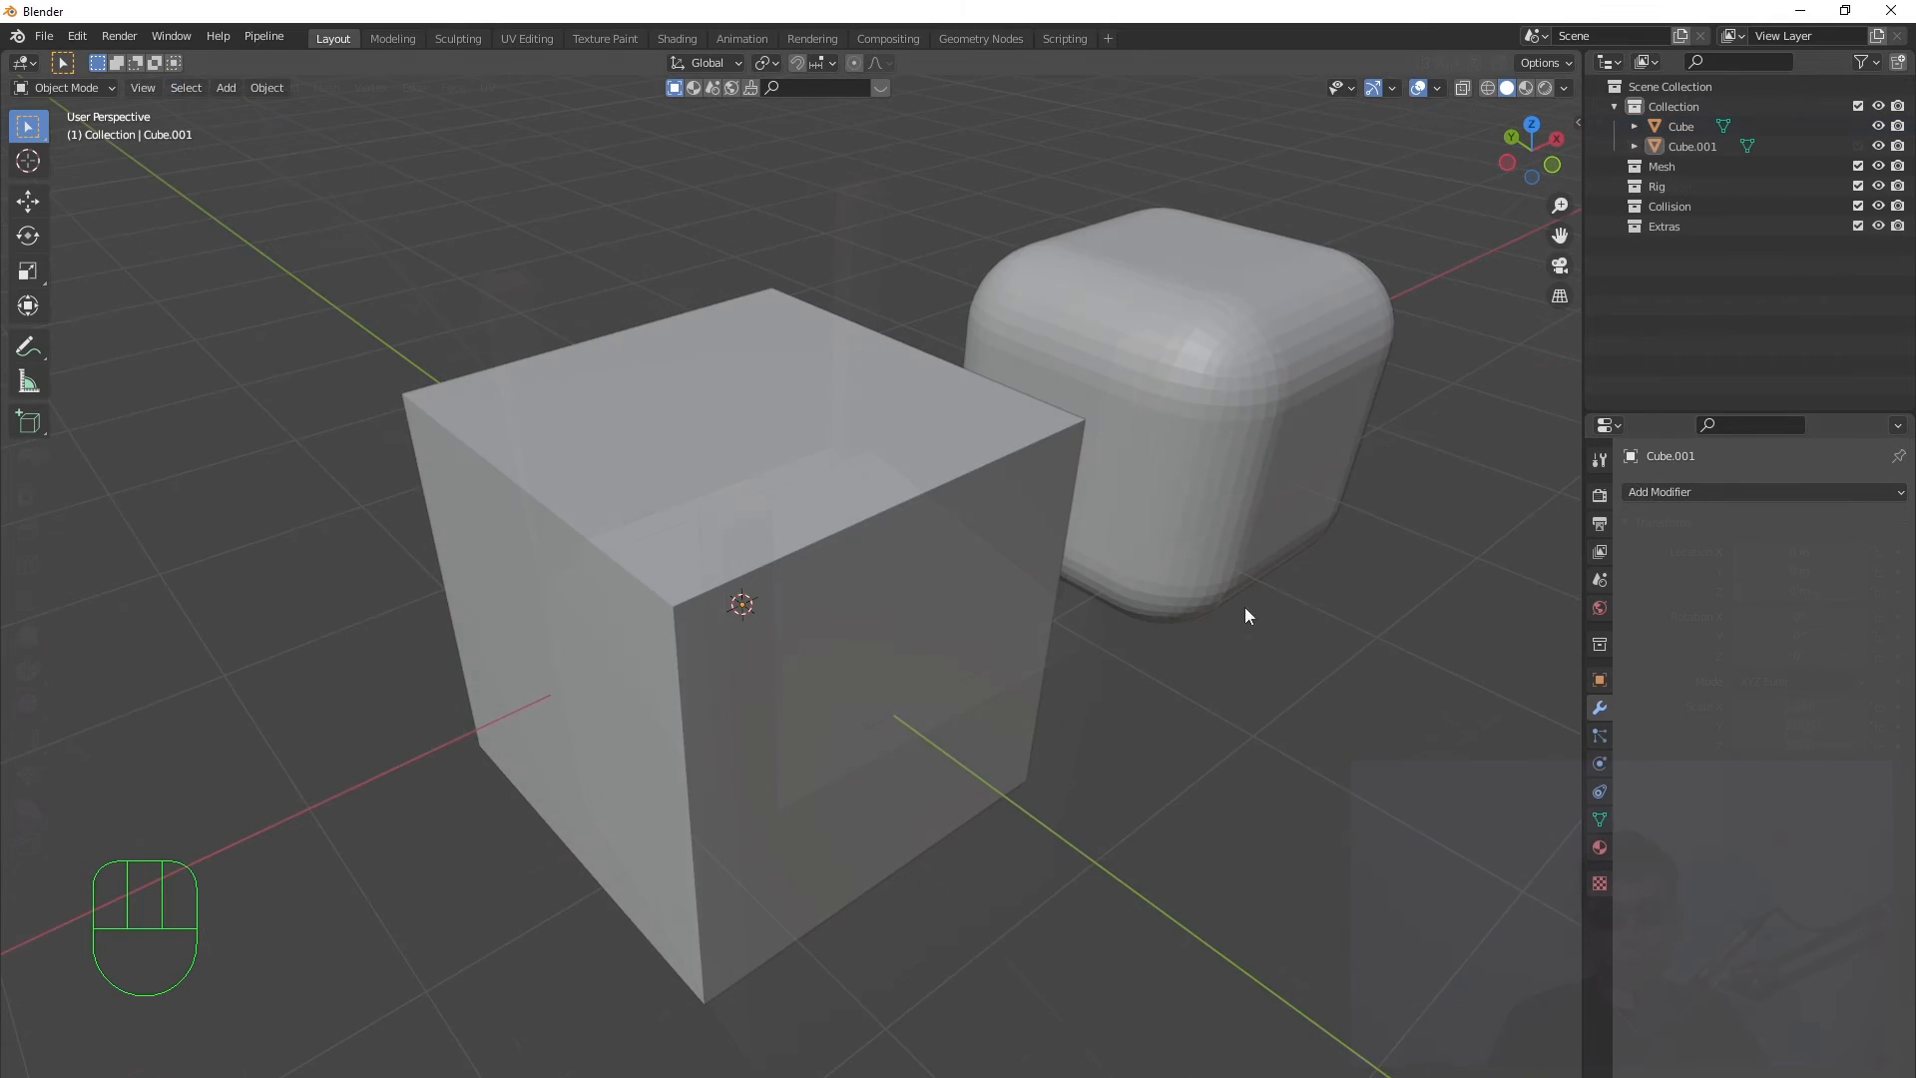
- Select the rounded, bevelled cube in Object Mode and inspect its edges up close
middle_click_drag(1243, 607, 1112, 662, "shift")
scroll(806, 838, "up", 2)
scroll(806, 835, "up", 1)
left_click(898, 632)
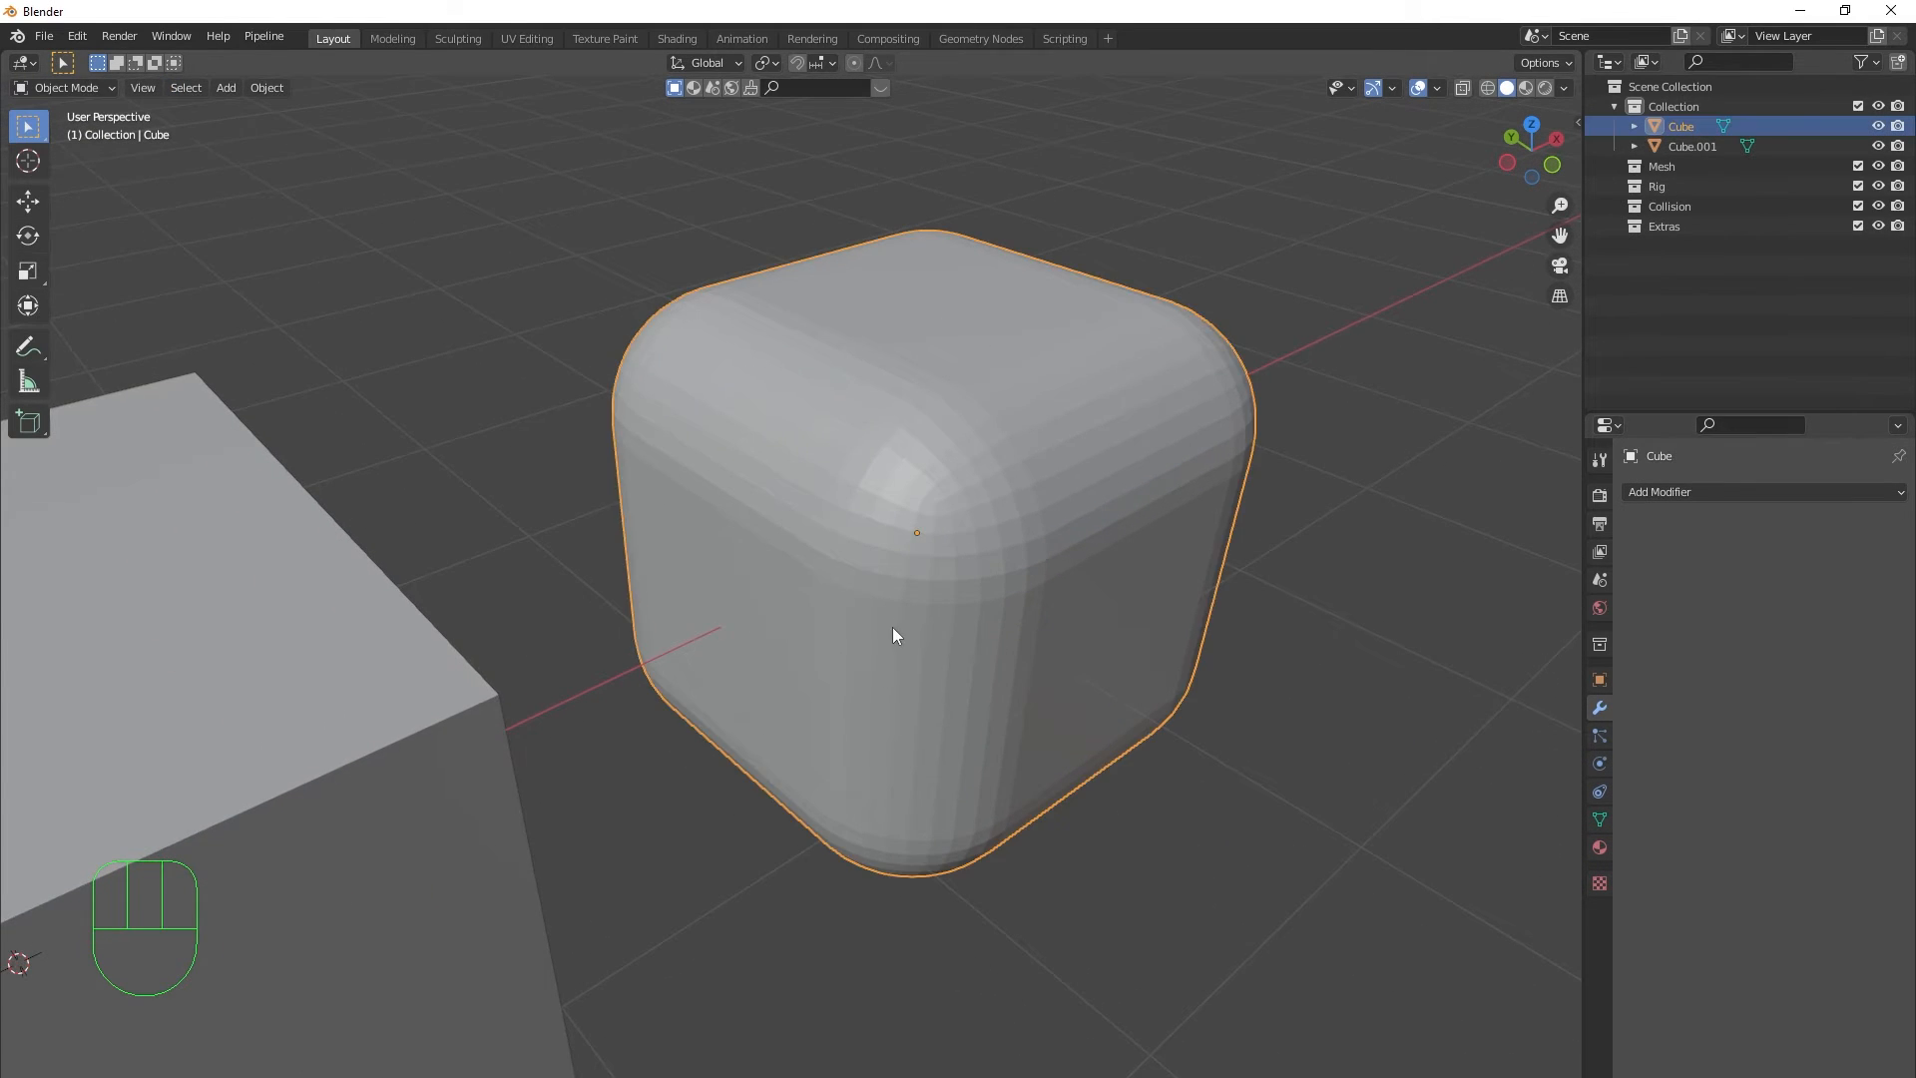
- Select the sharp-edged cube in front of the rounded one
scroll(724, 802, "down", 3)
middle_click_drag(724, 802, 791, 735, "shift")
scroll(749, 762, "up", 3)
left_click(931, 732)
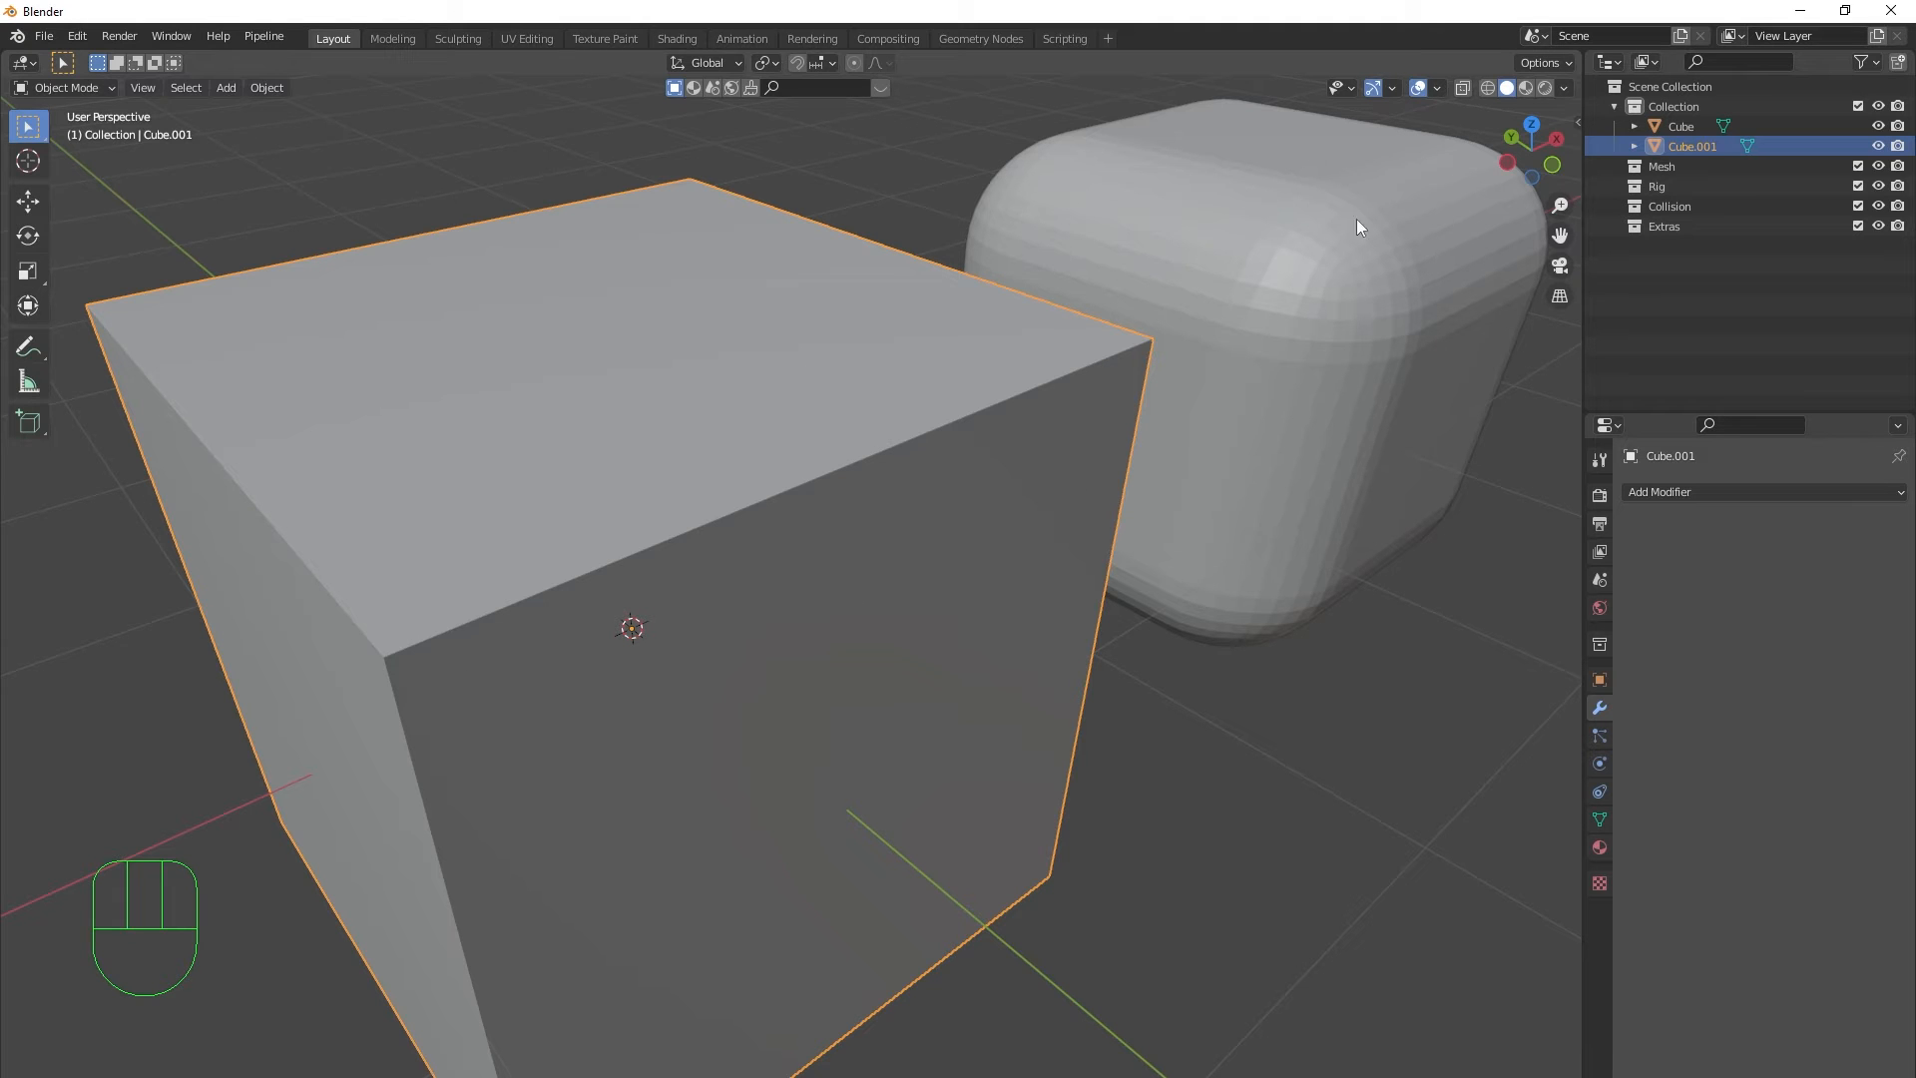
scroll(937, 491, "down", 4)
middle_click_drag(937, 491, 984, 539)
scroll(883, 629, "up", 3)
scroll(984, 540, "down", 1)
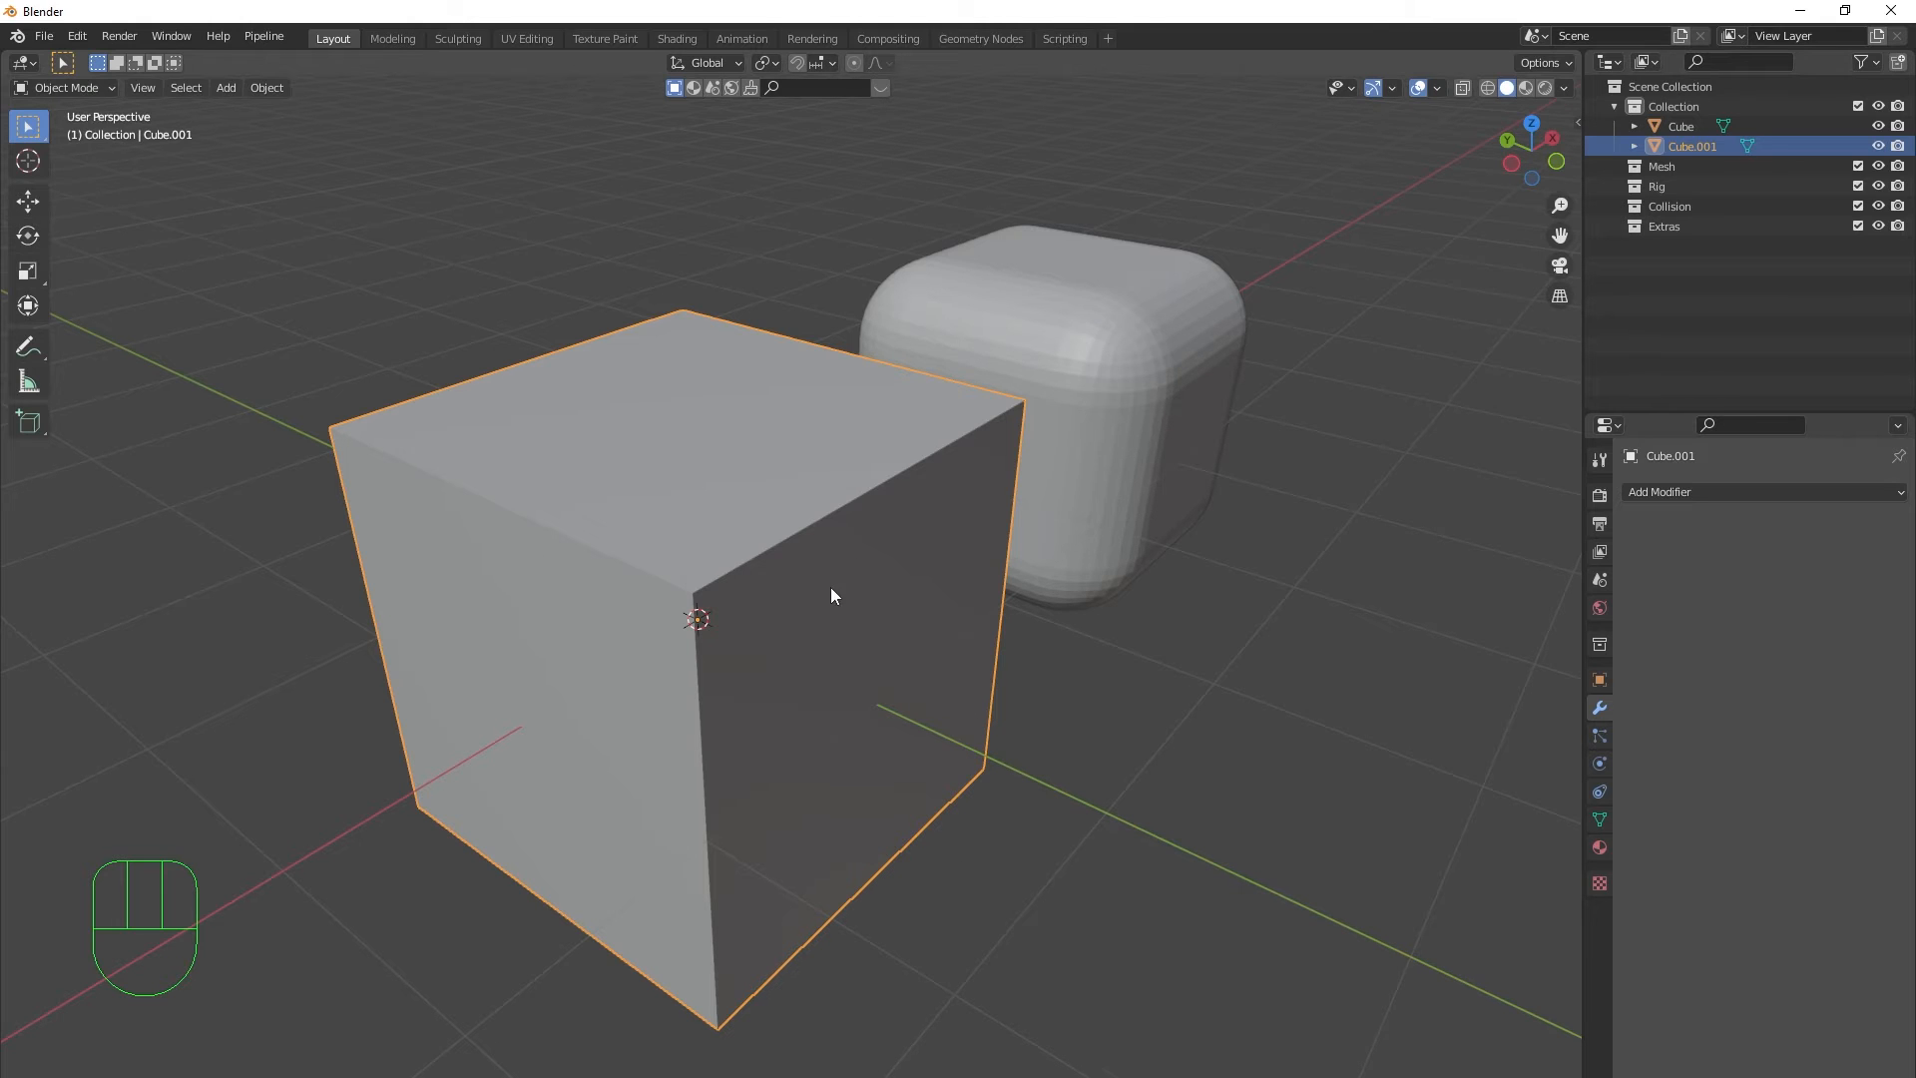
middle_click_drag(831, 589, 1275, 691)
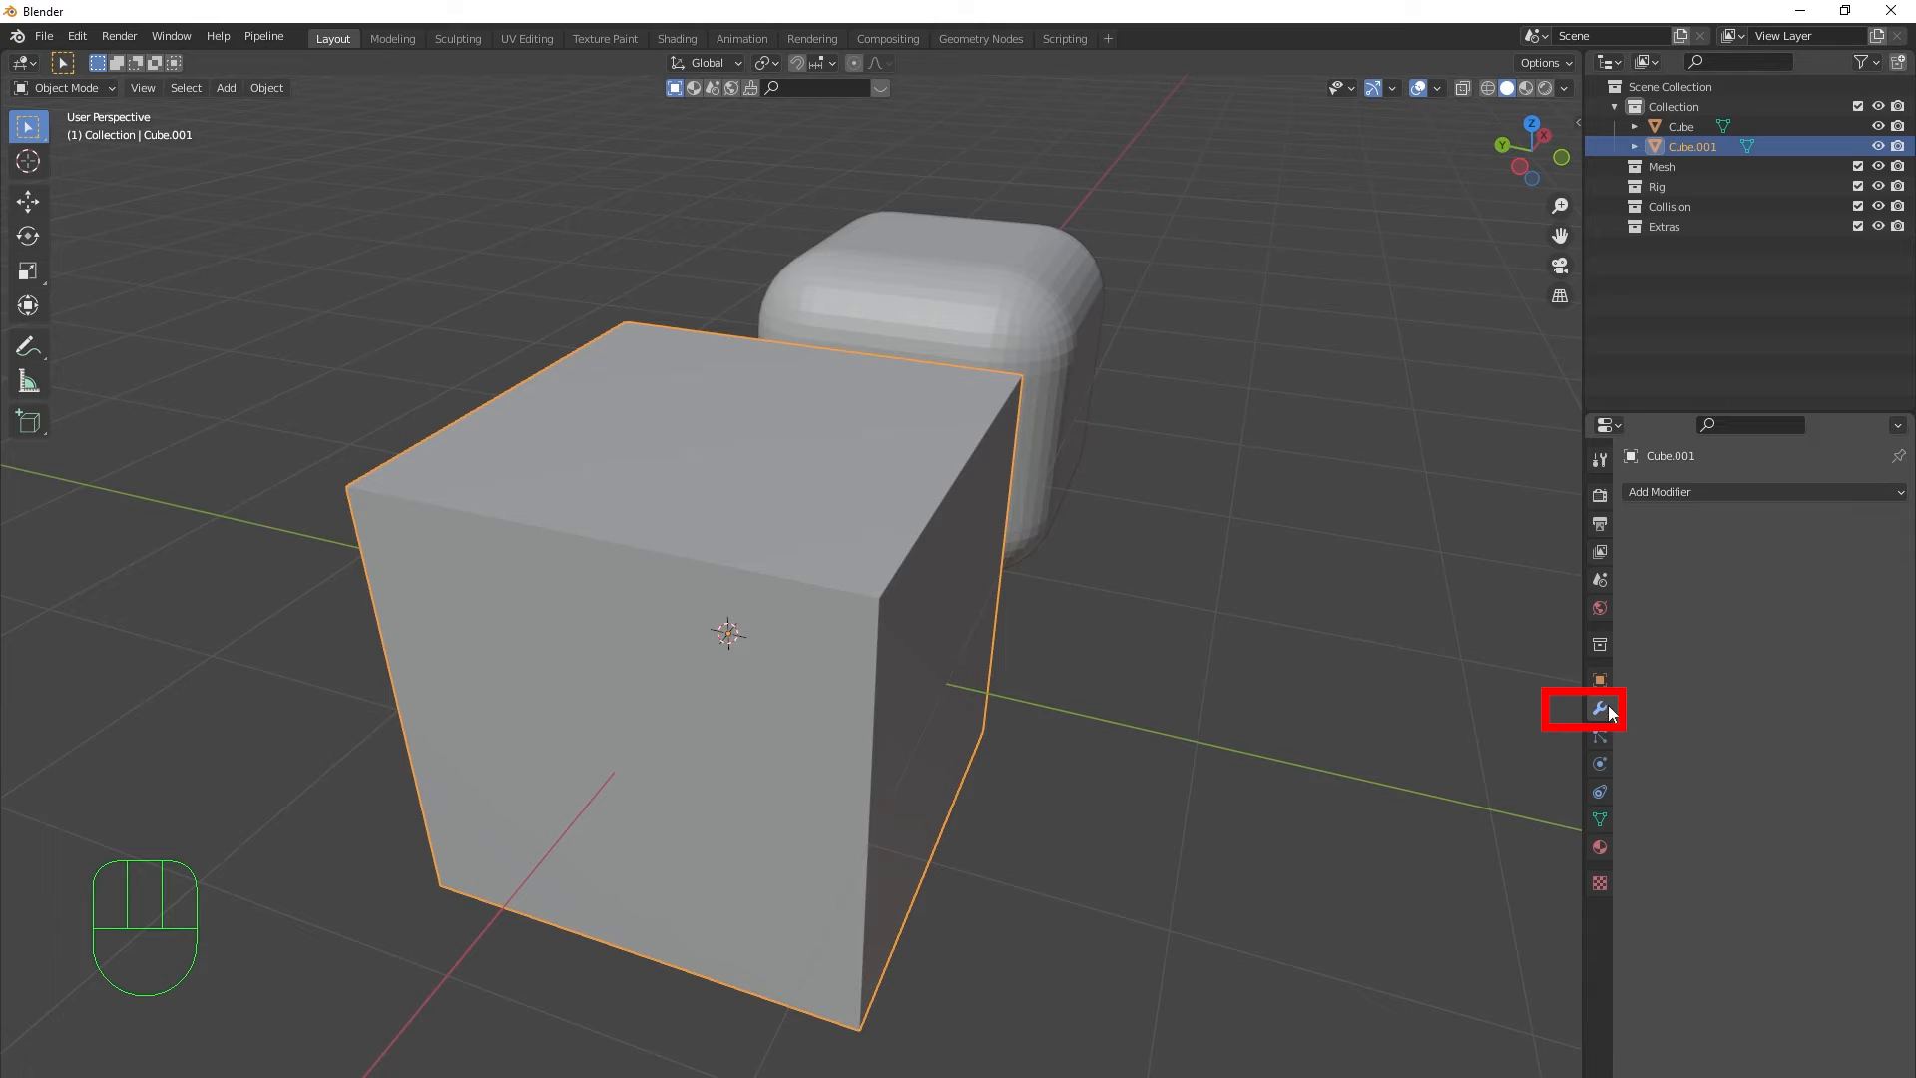
- Add a Subdivision Surface modifier to the sharp-edged cube
left_click_drag(1680, 489, 835, 595)
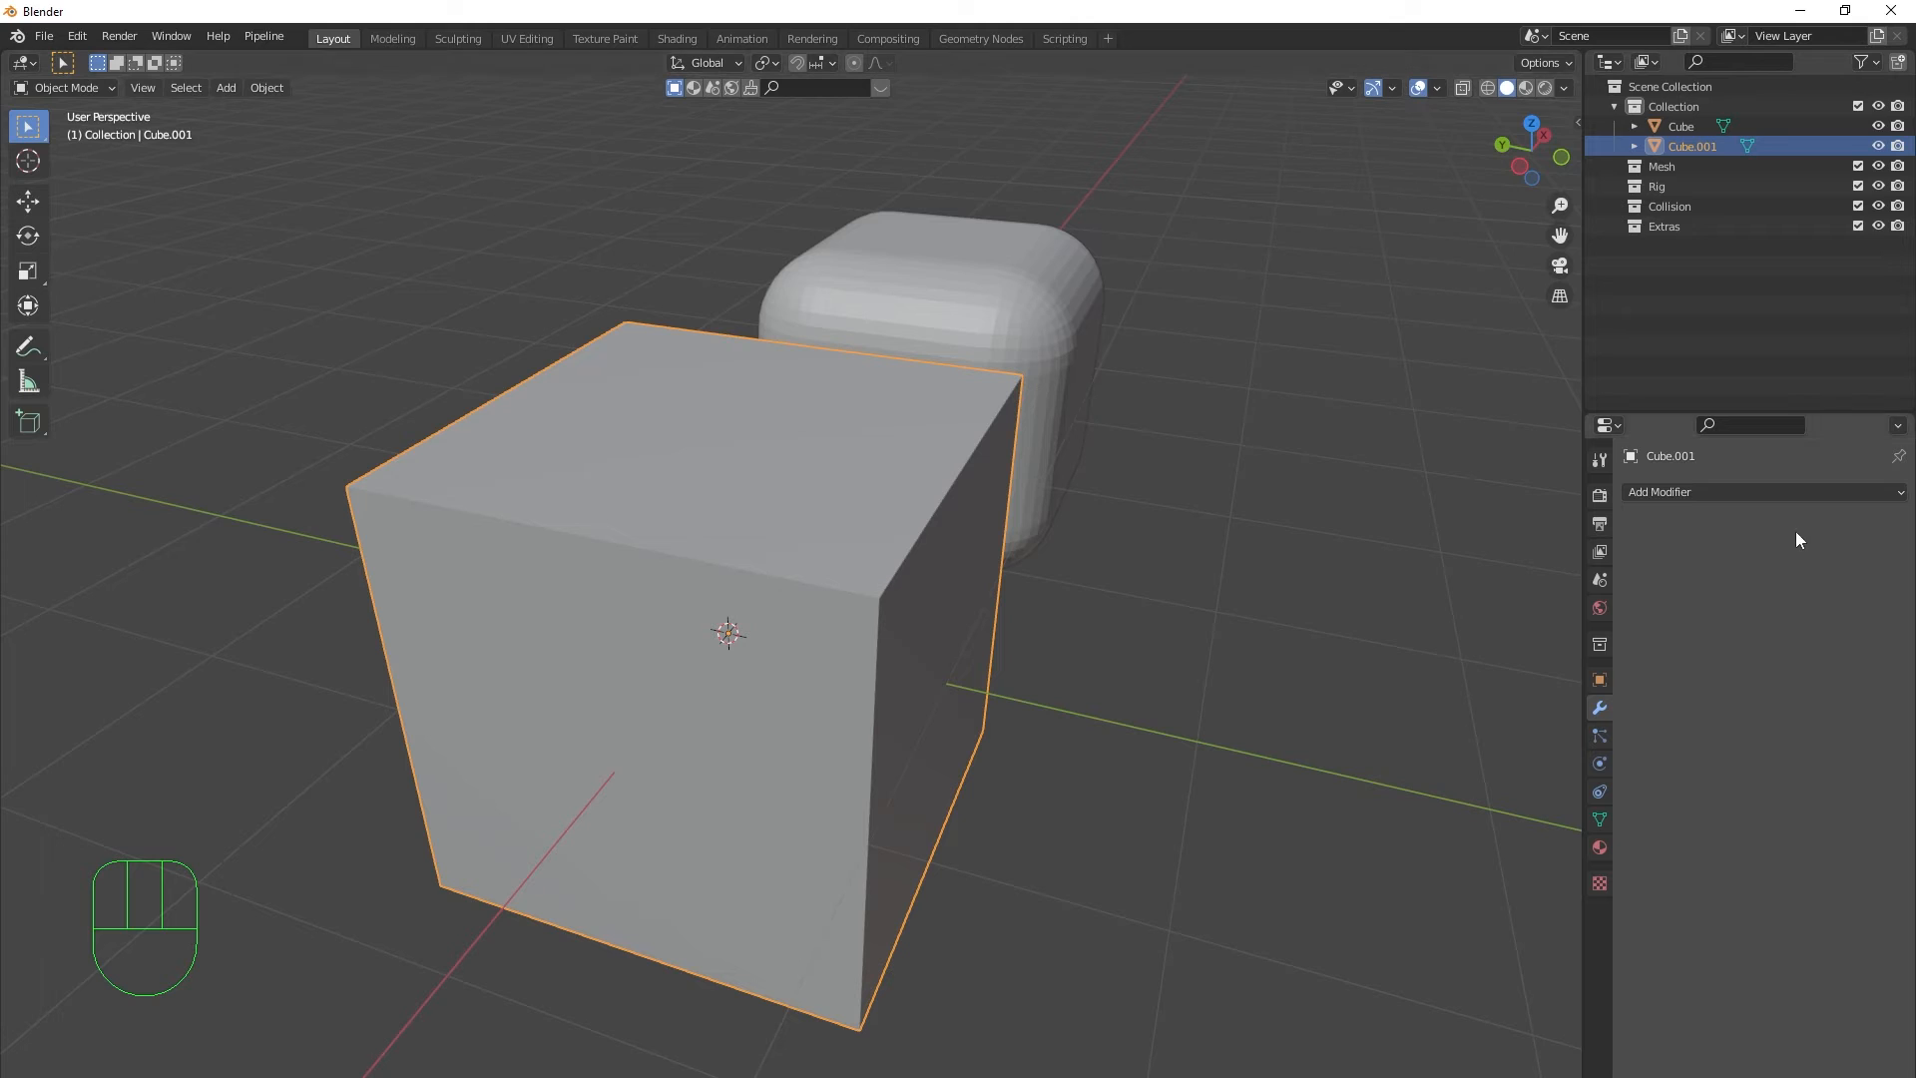
left_click(1736, 494)
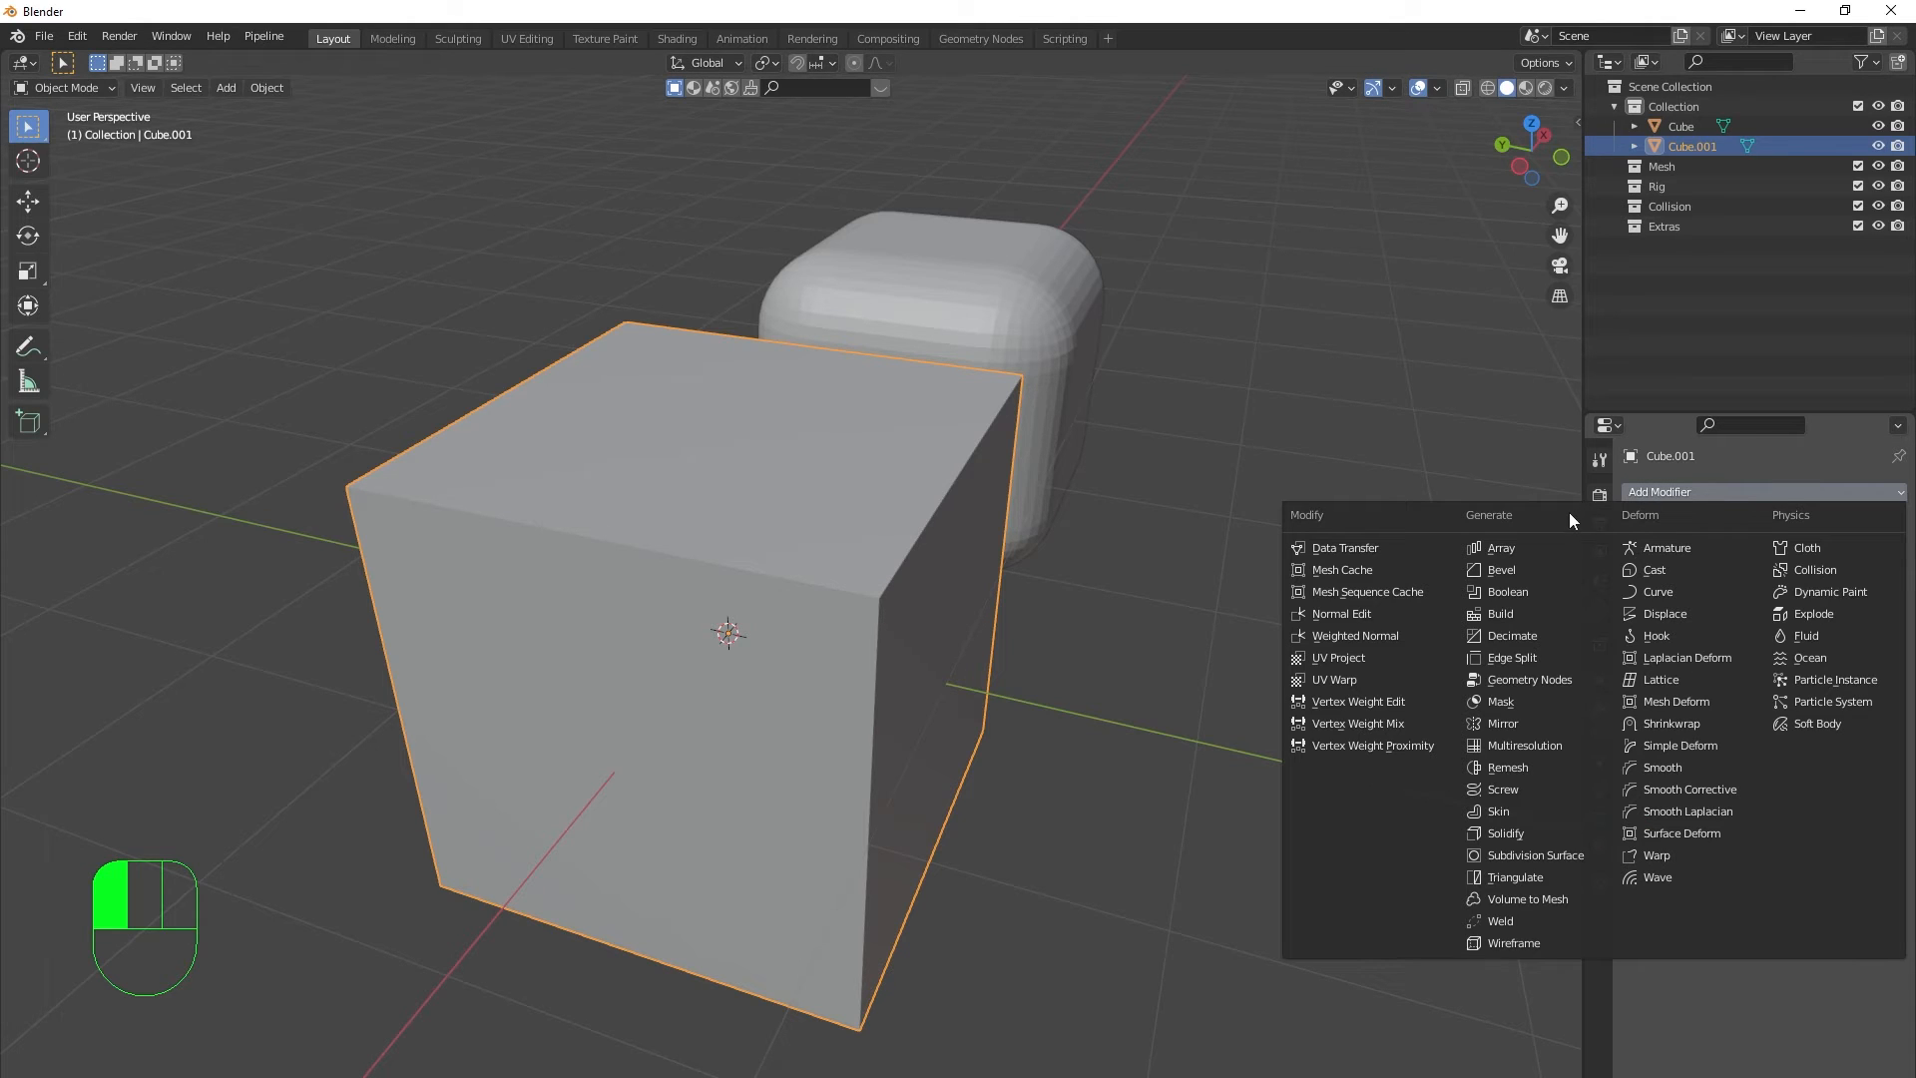
left_click_drag(1569, 512, 1561, 856)
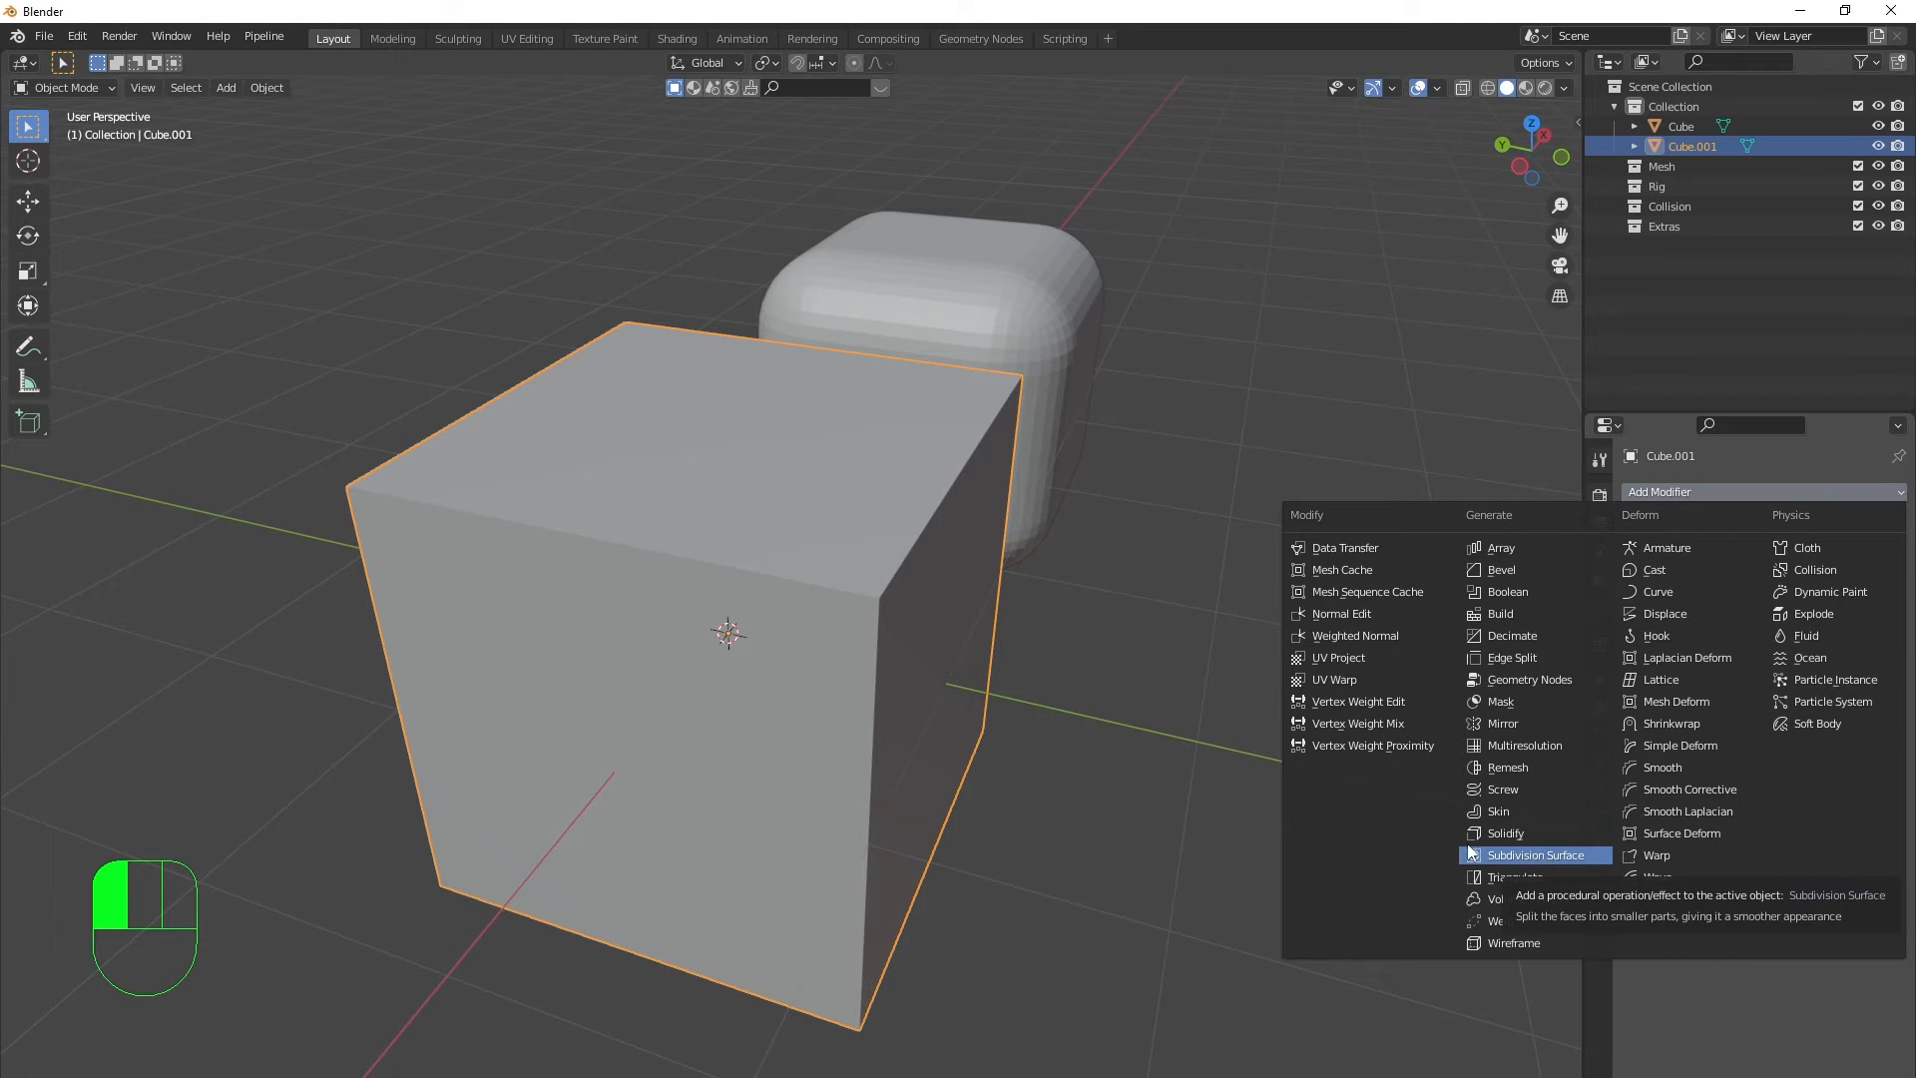
left_click(1685, 501)
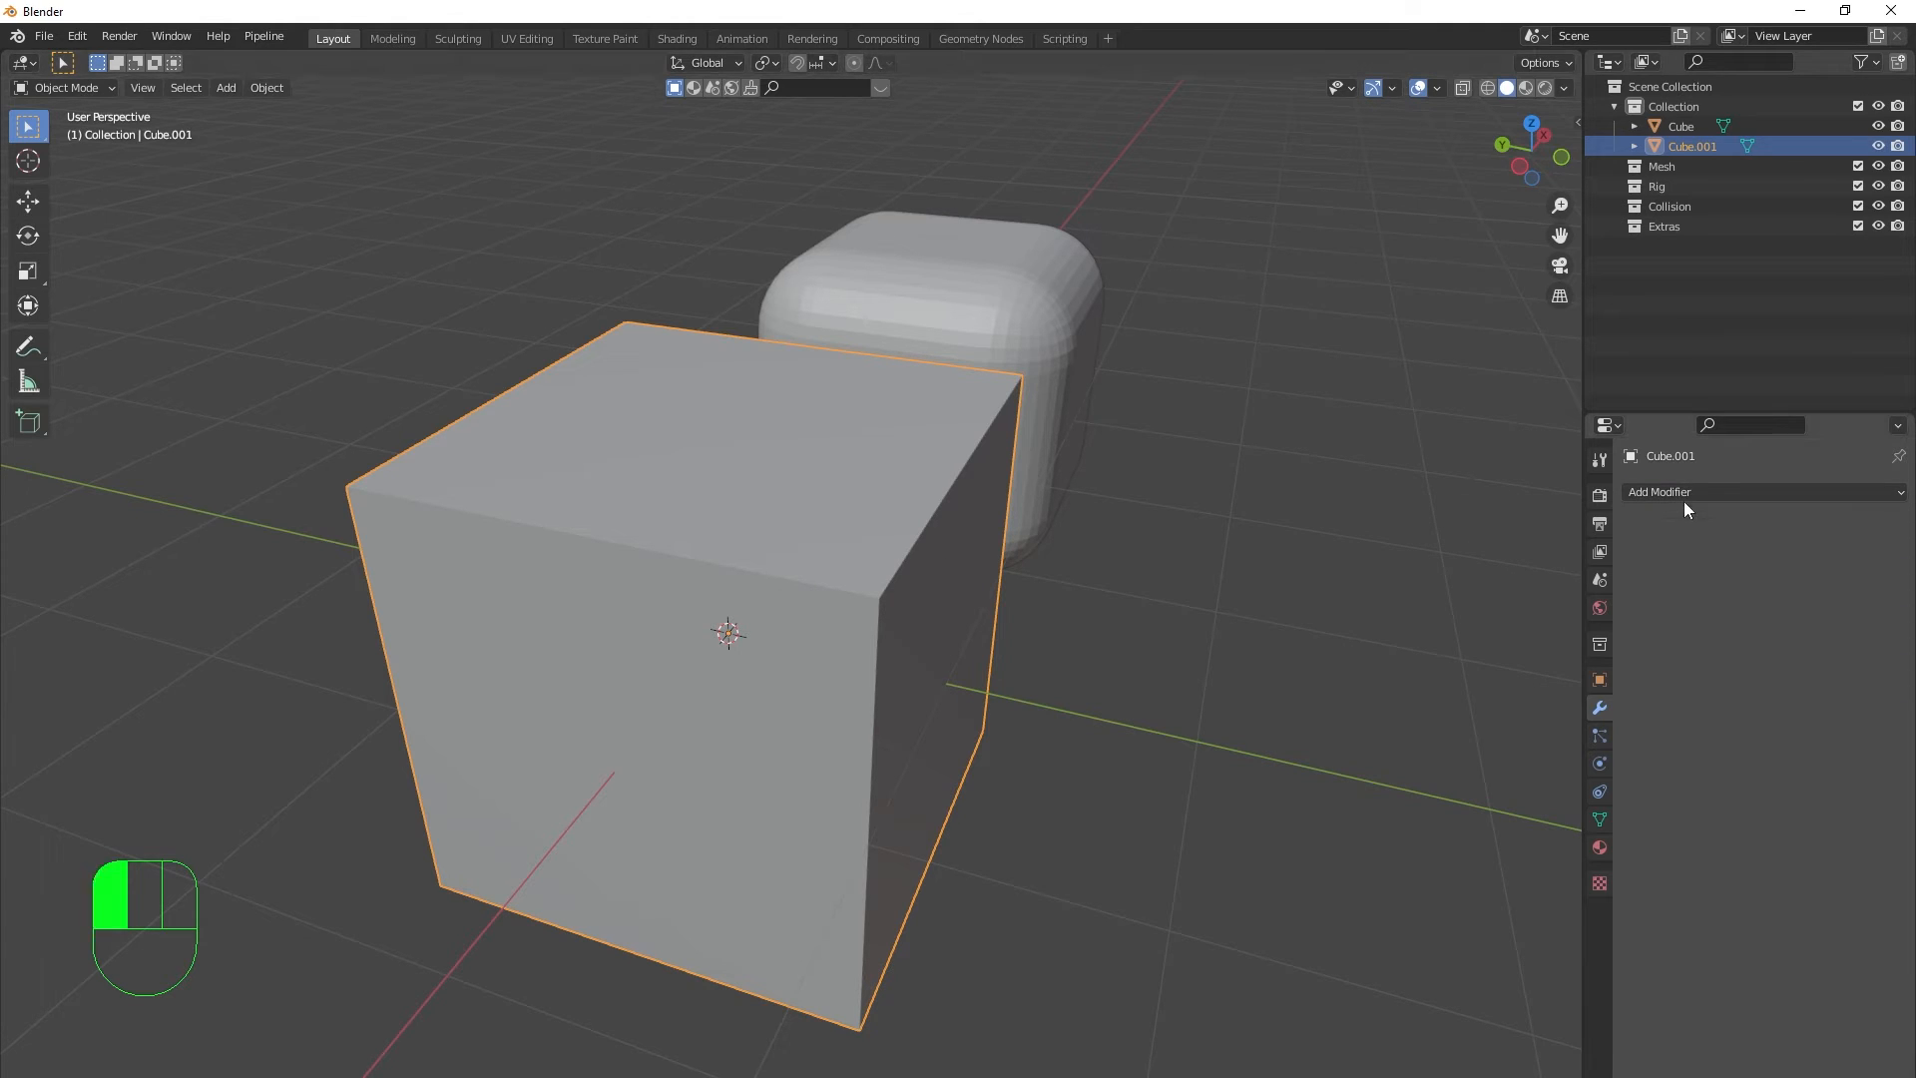
left_click(1673, 488)
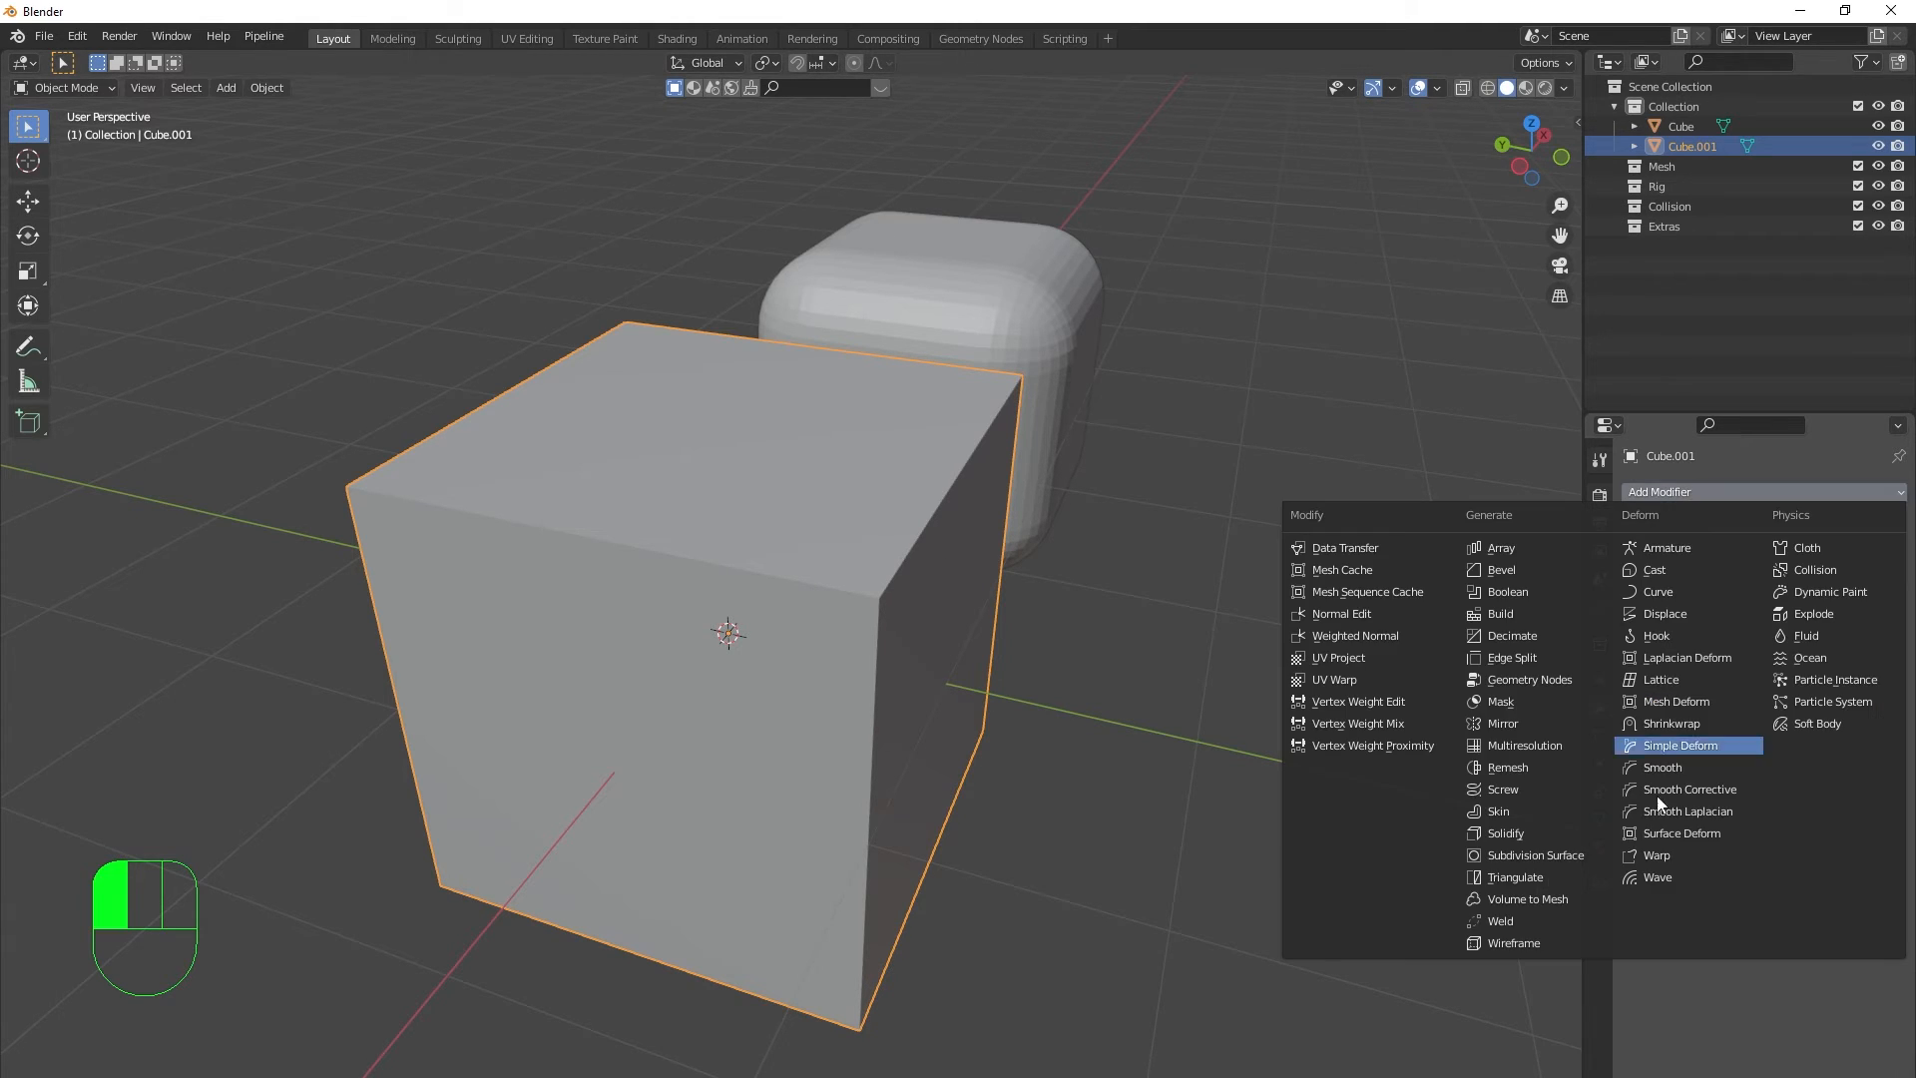
left_click(1539, 854)
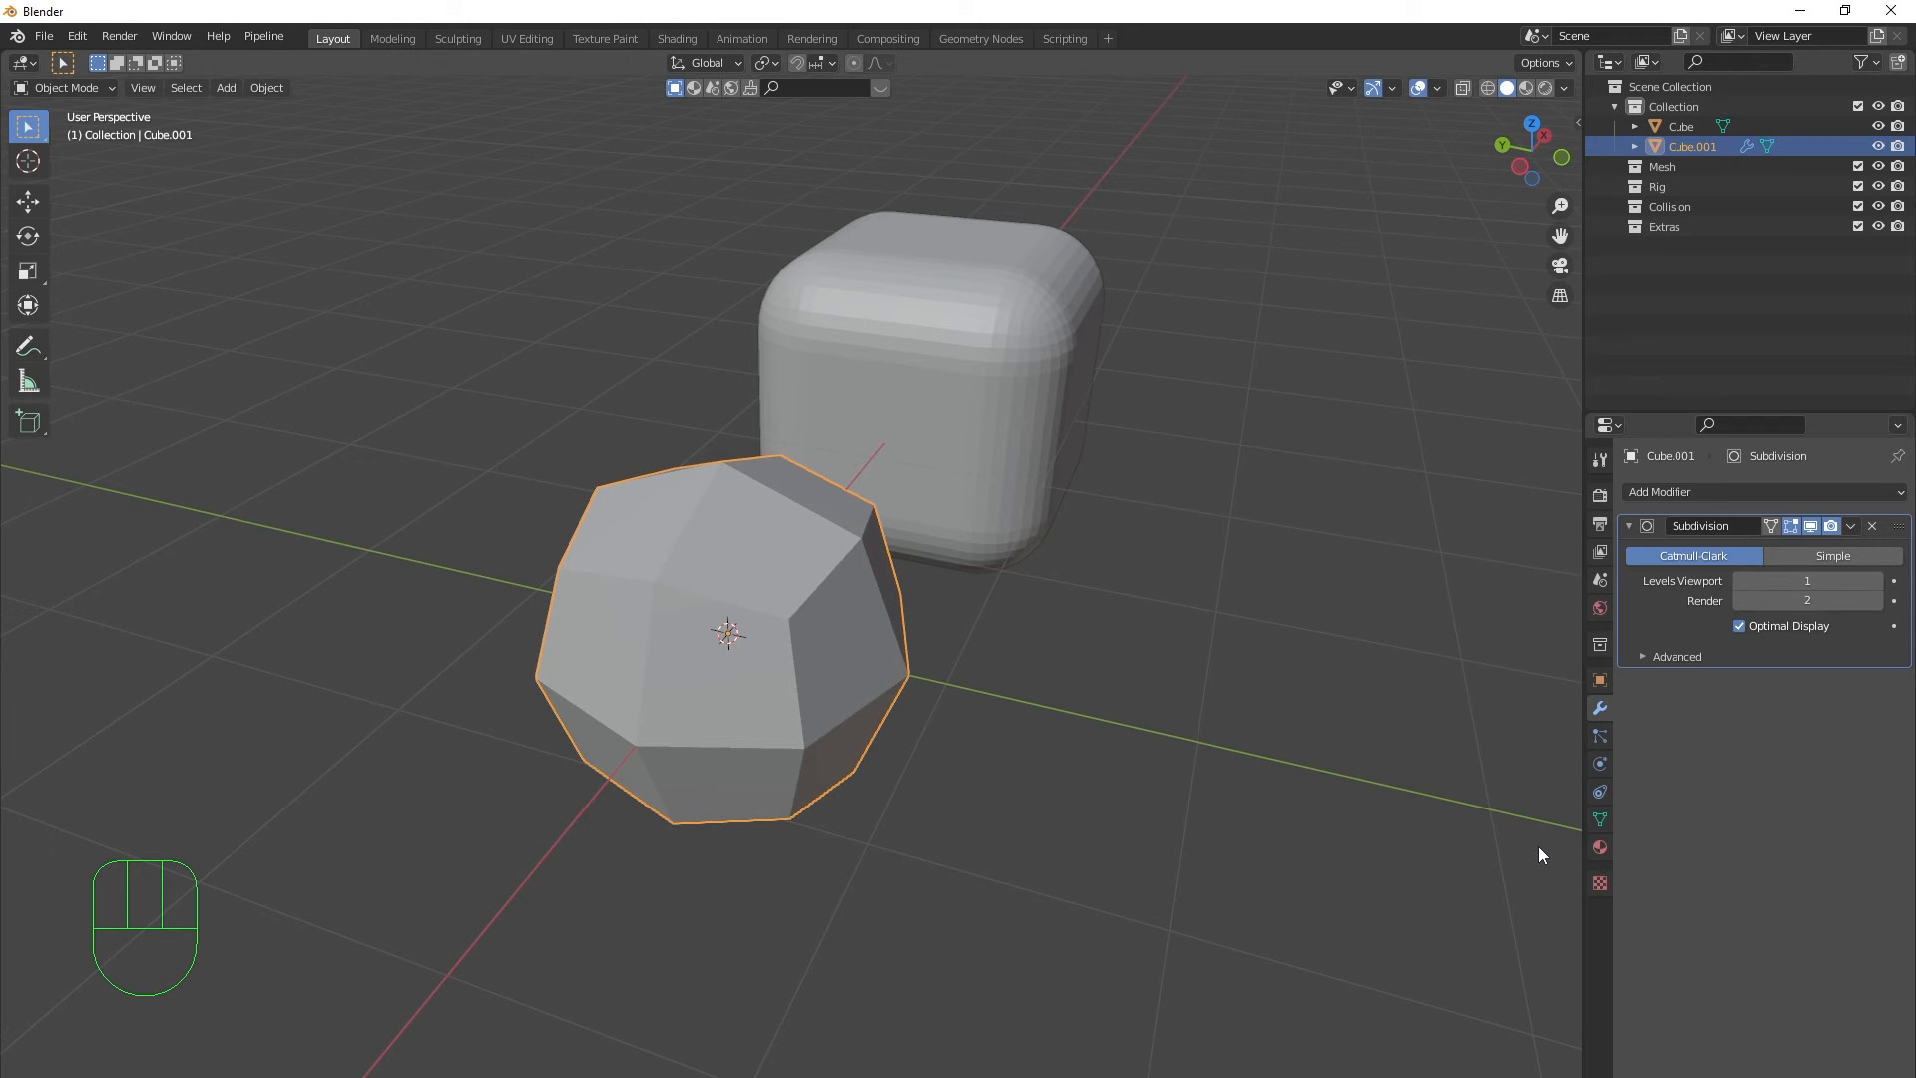
middle_click_drag(1406, 830, 1322, 852)
middle_click_drag(1010, 721, 1177, 733, "shift")
scroll(1057, 747, "up", 3)
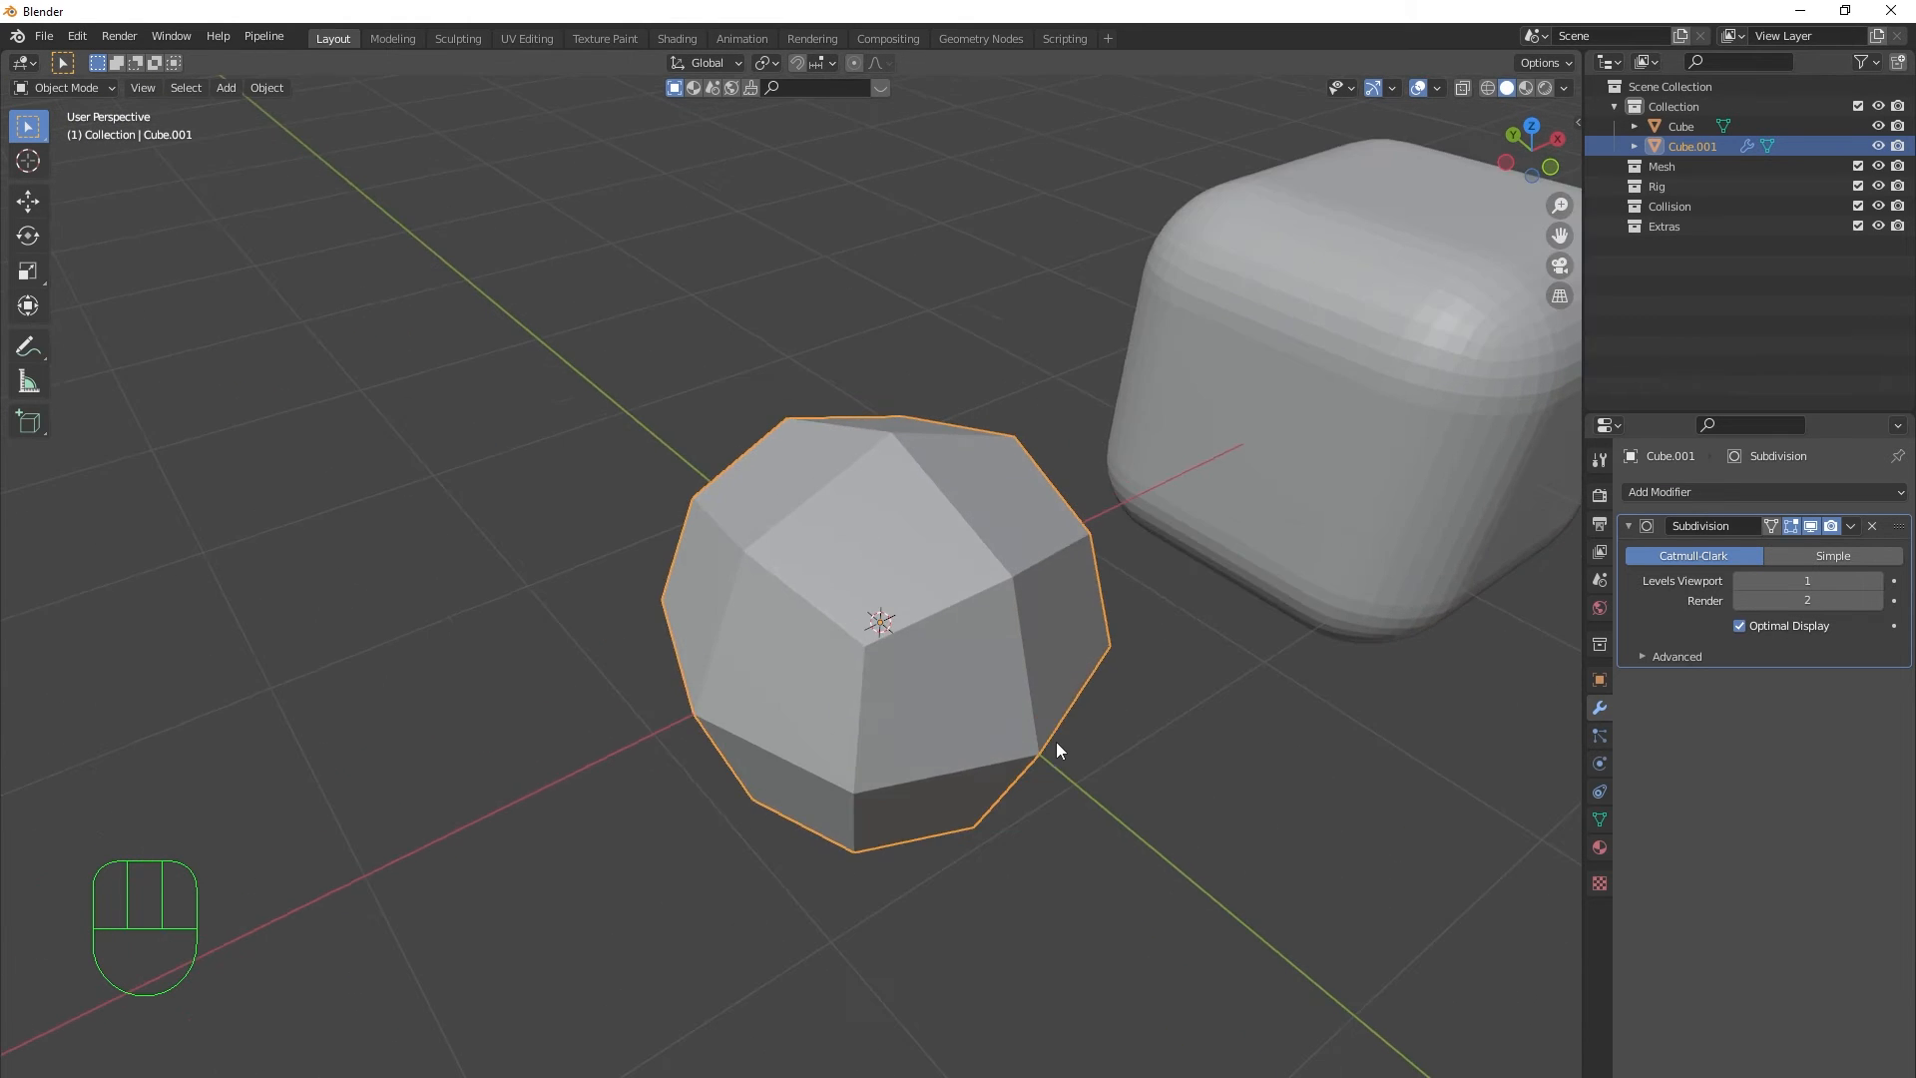
- Turn off the viewport display of the Subdivision modifier on the selected cube
middle_click_drag(1056, 752, 1123, 760)
scroll(1123, 761, "down", 3)
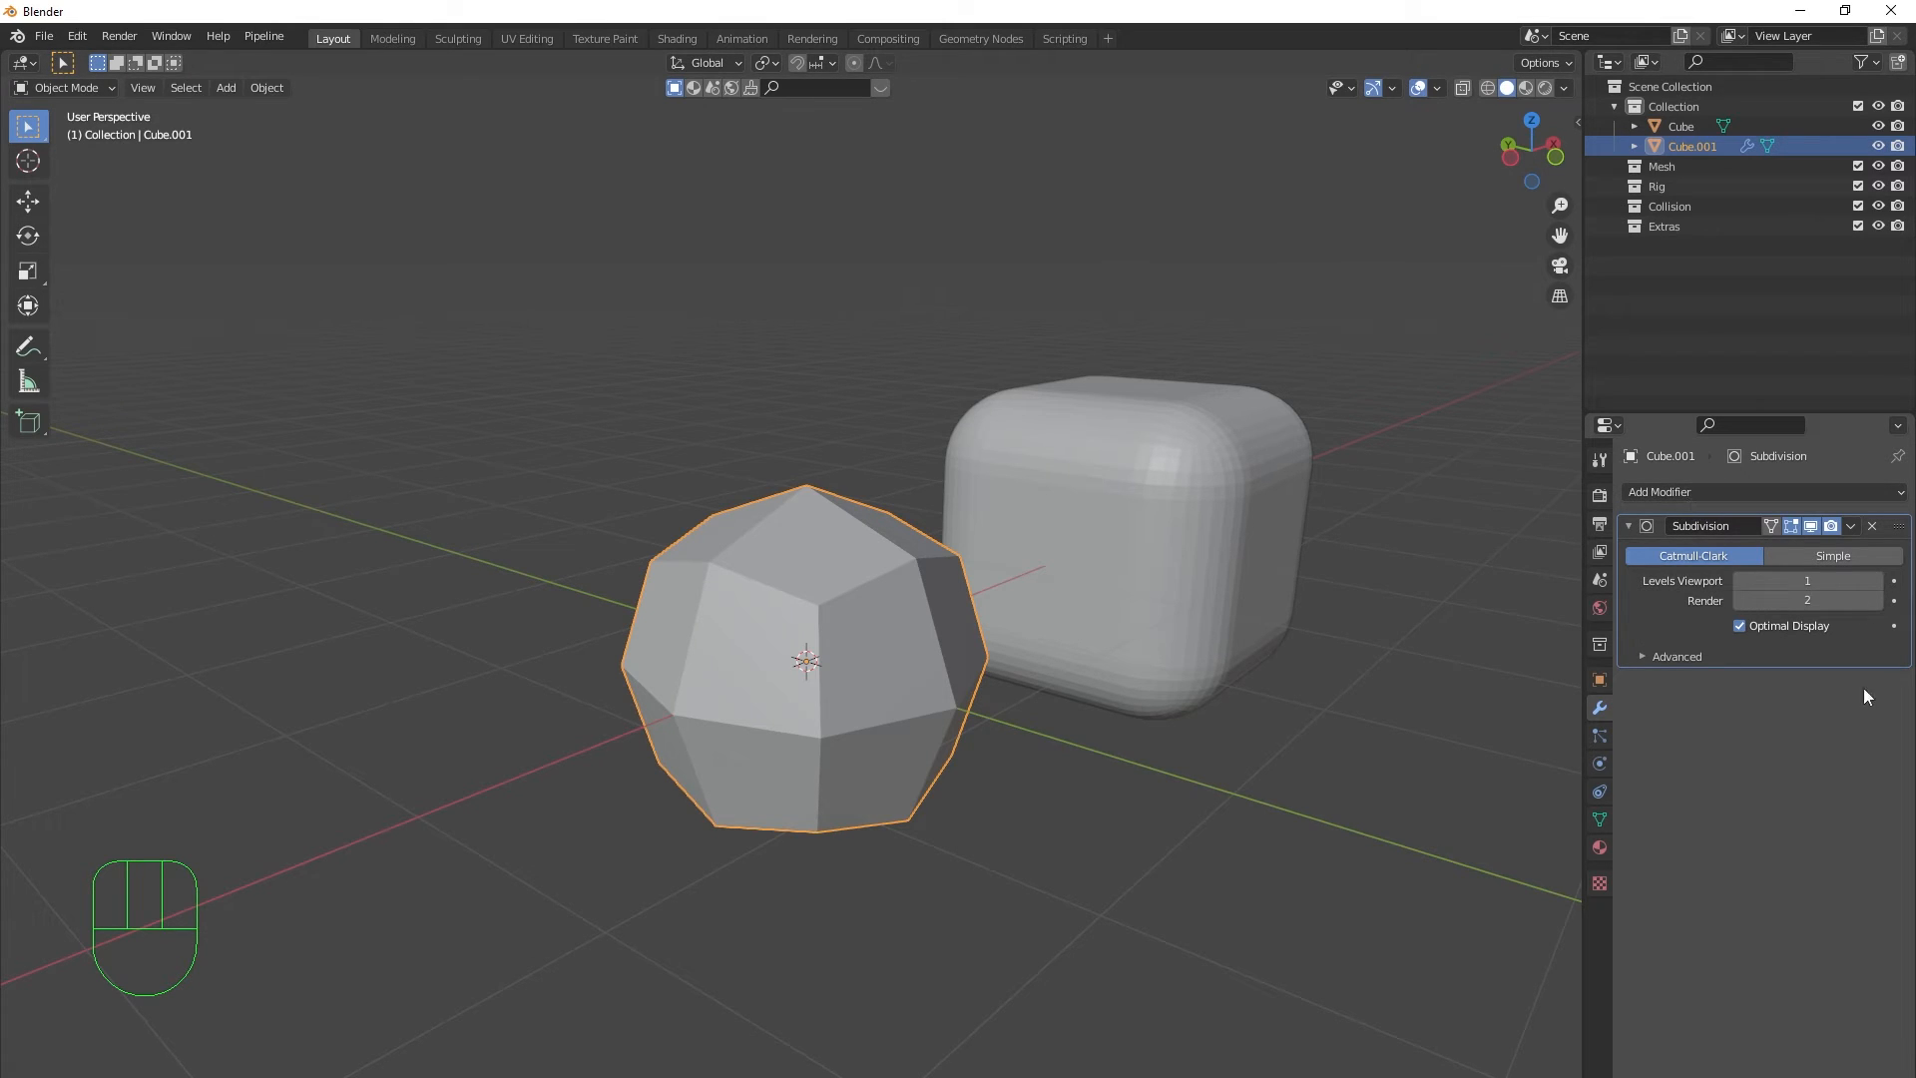
left_click(1810, 527)
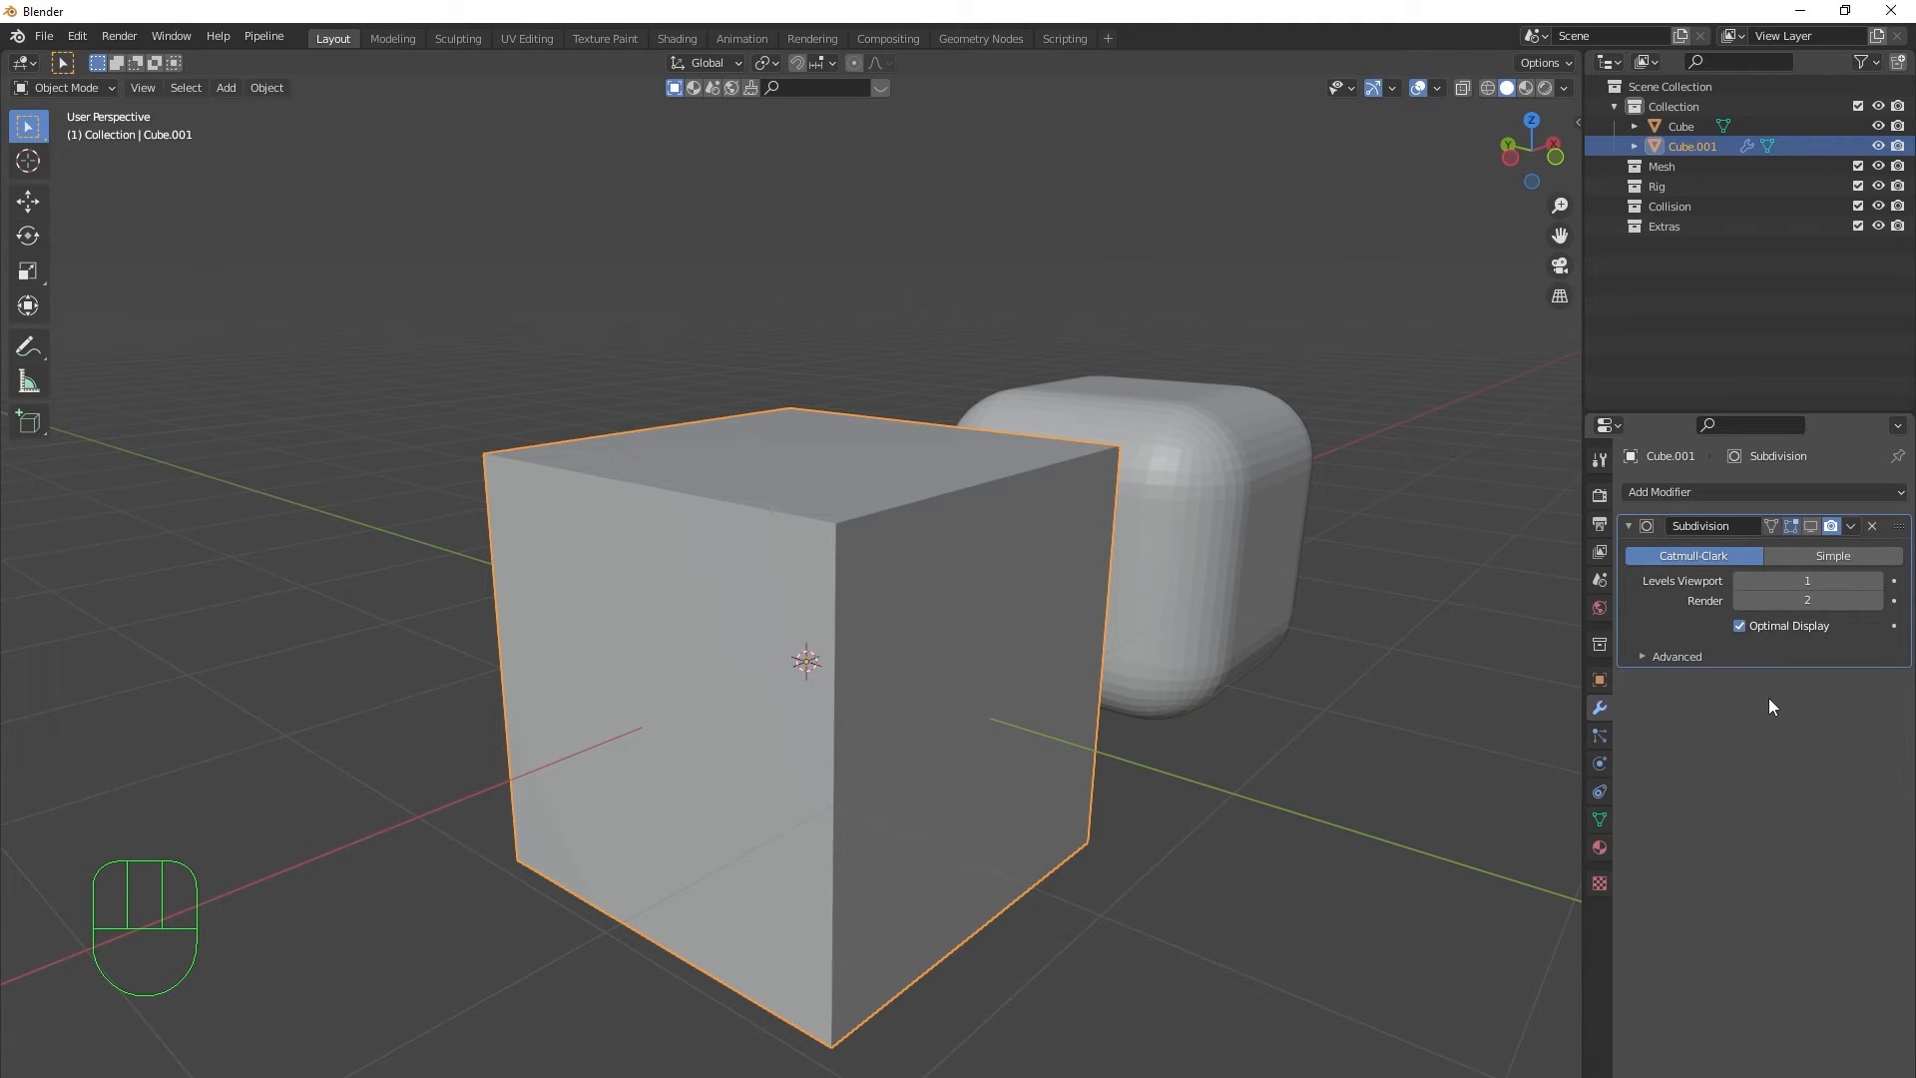
- Examine the plain, unsmoothed cube against the rounded cube behind it from several angles
middle_click_drag(1305, 637, 1331, 655)
scroll(1200, 667, "up", 1)
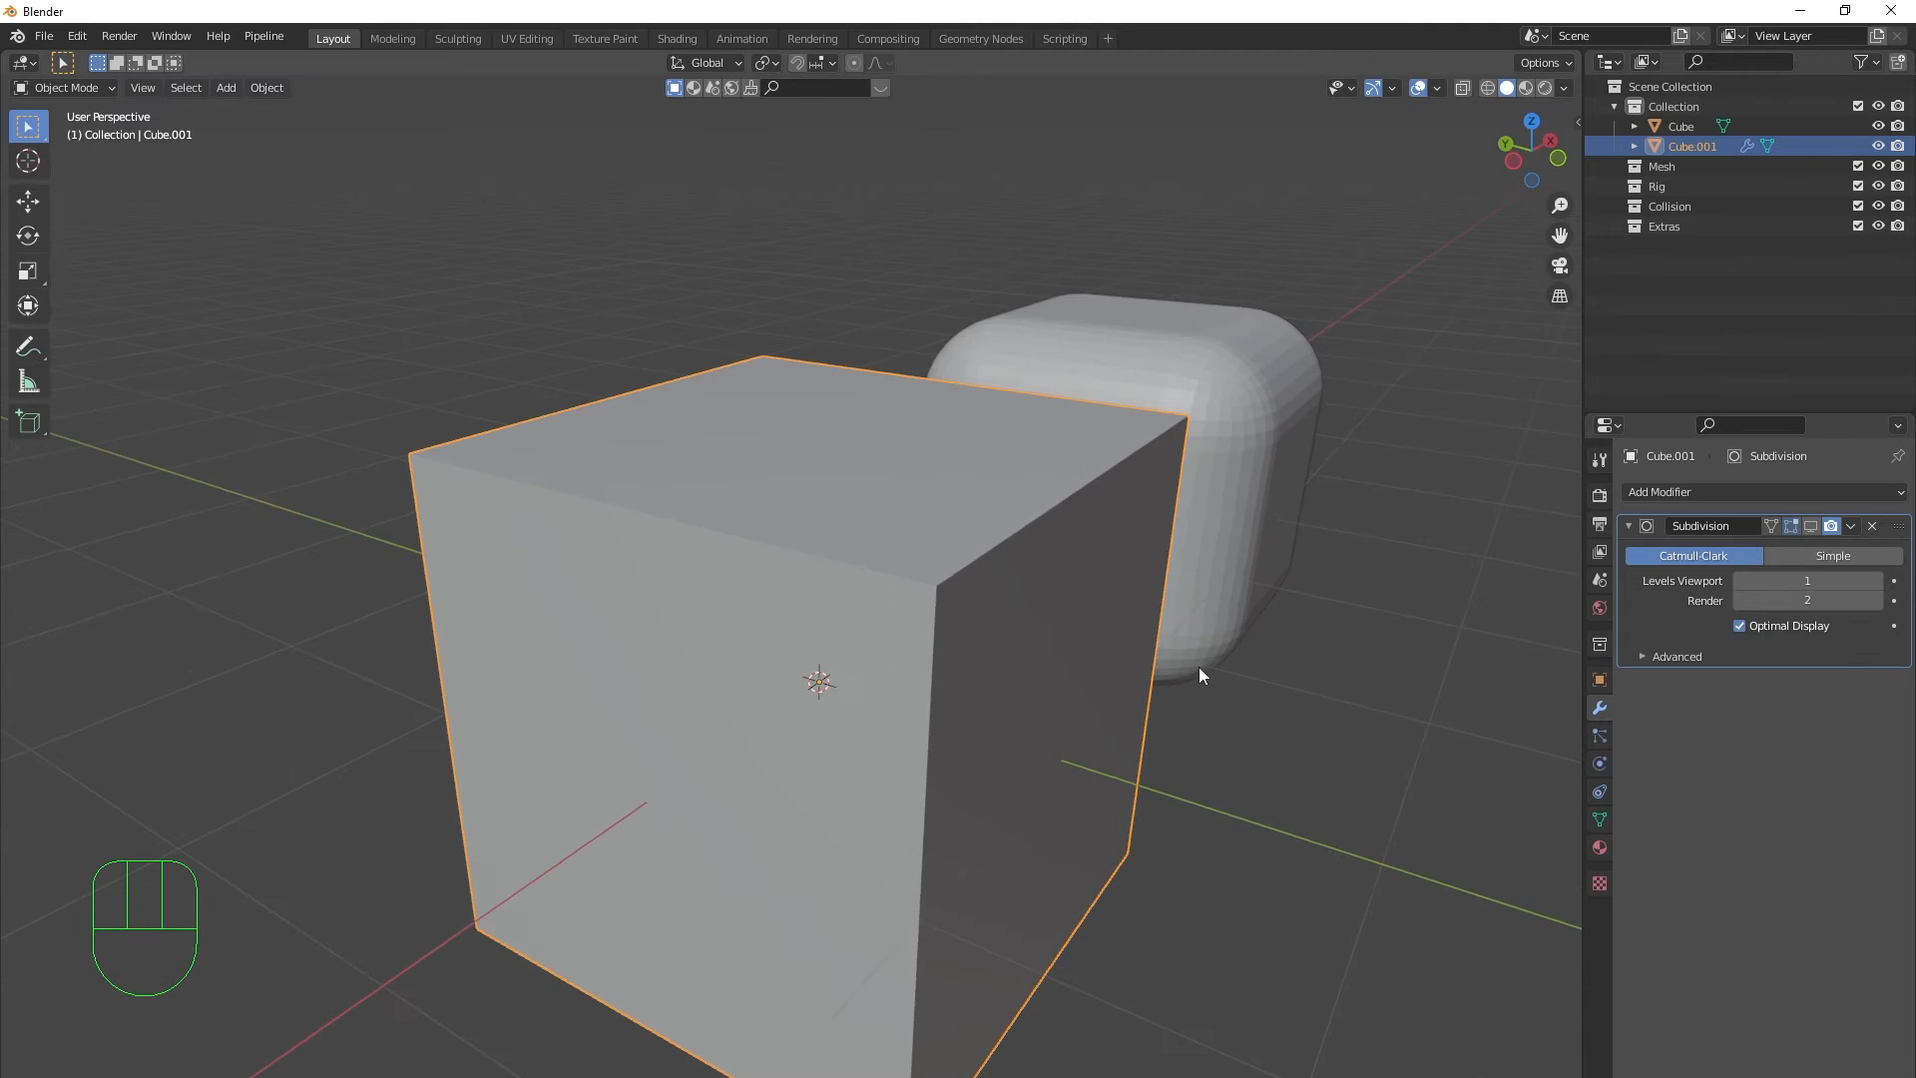
middle_click_drag(1199, 666, 1285, 489)
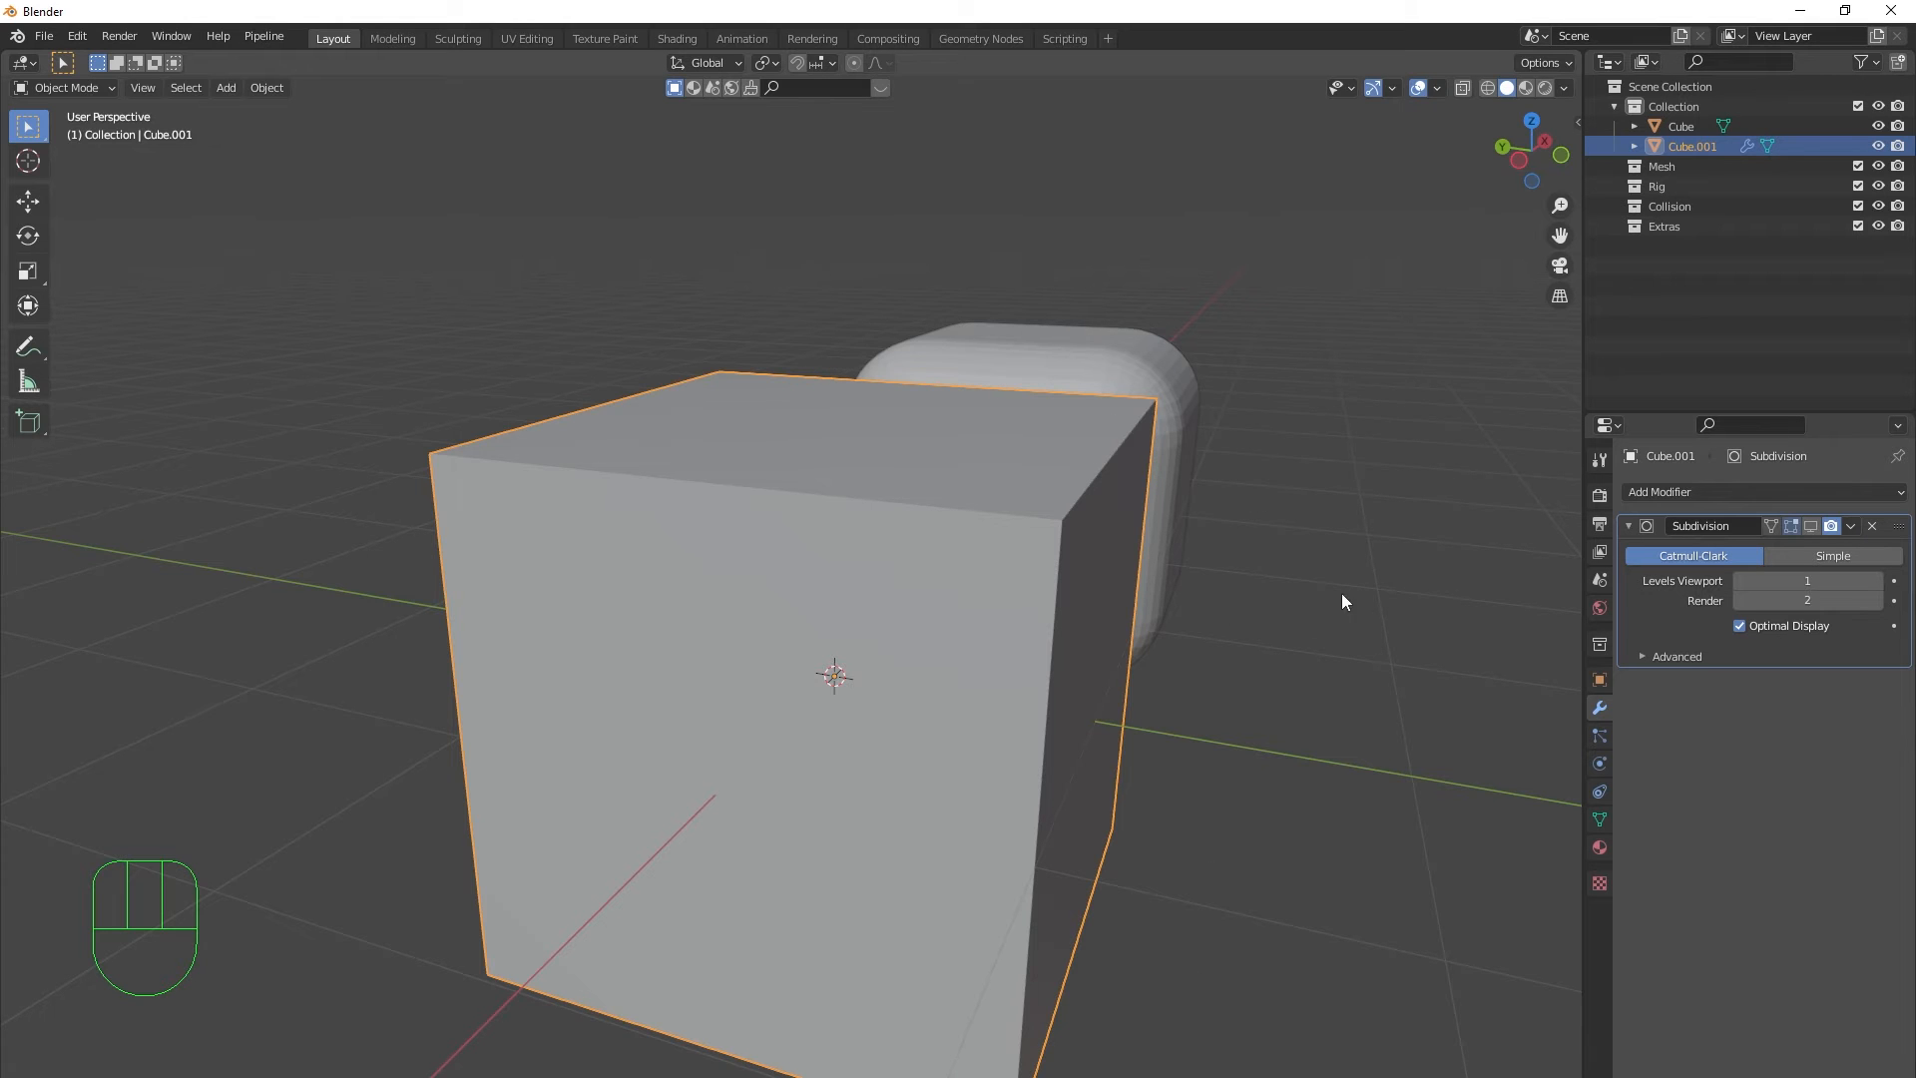
middle_click_drag(1343, 595, 1244, 609)
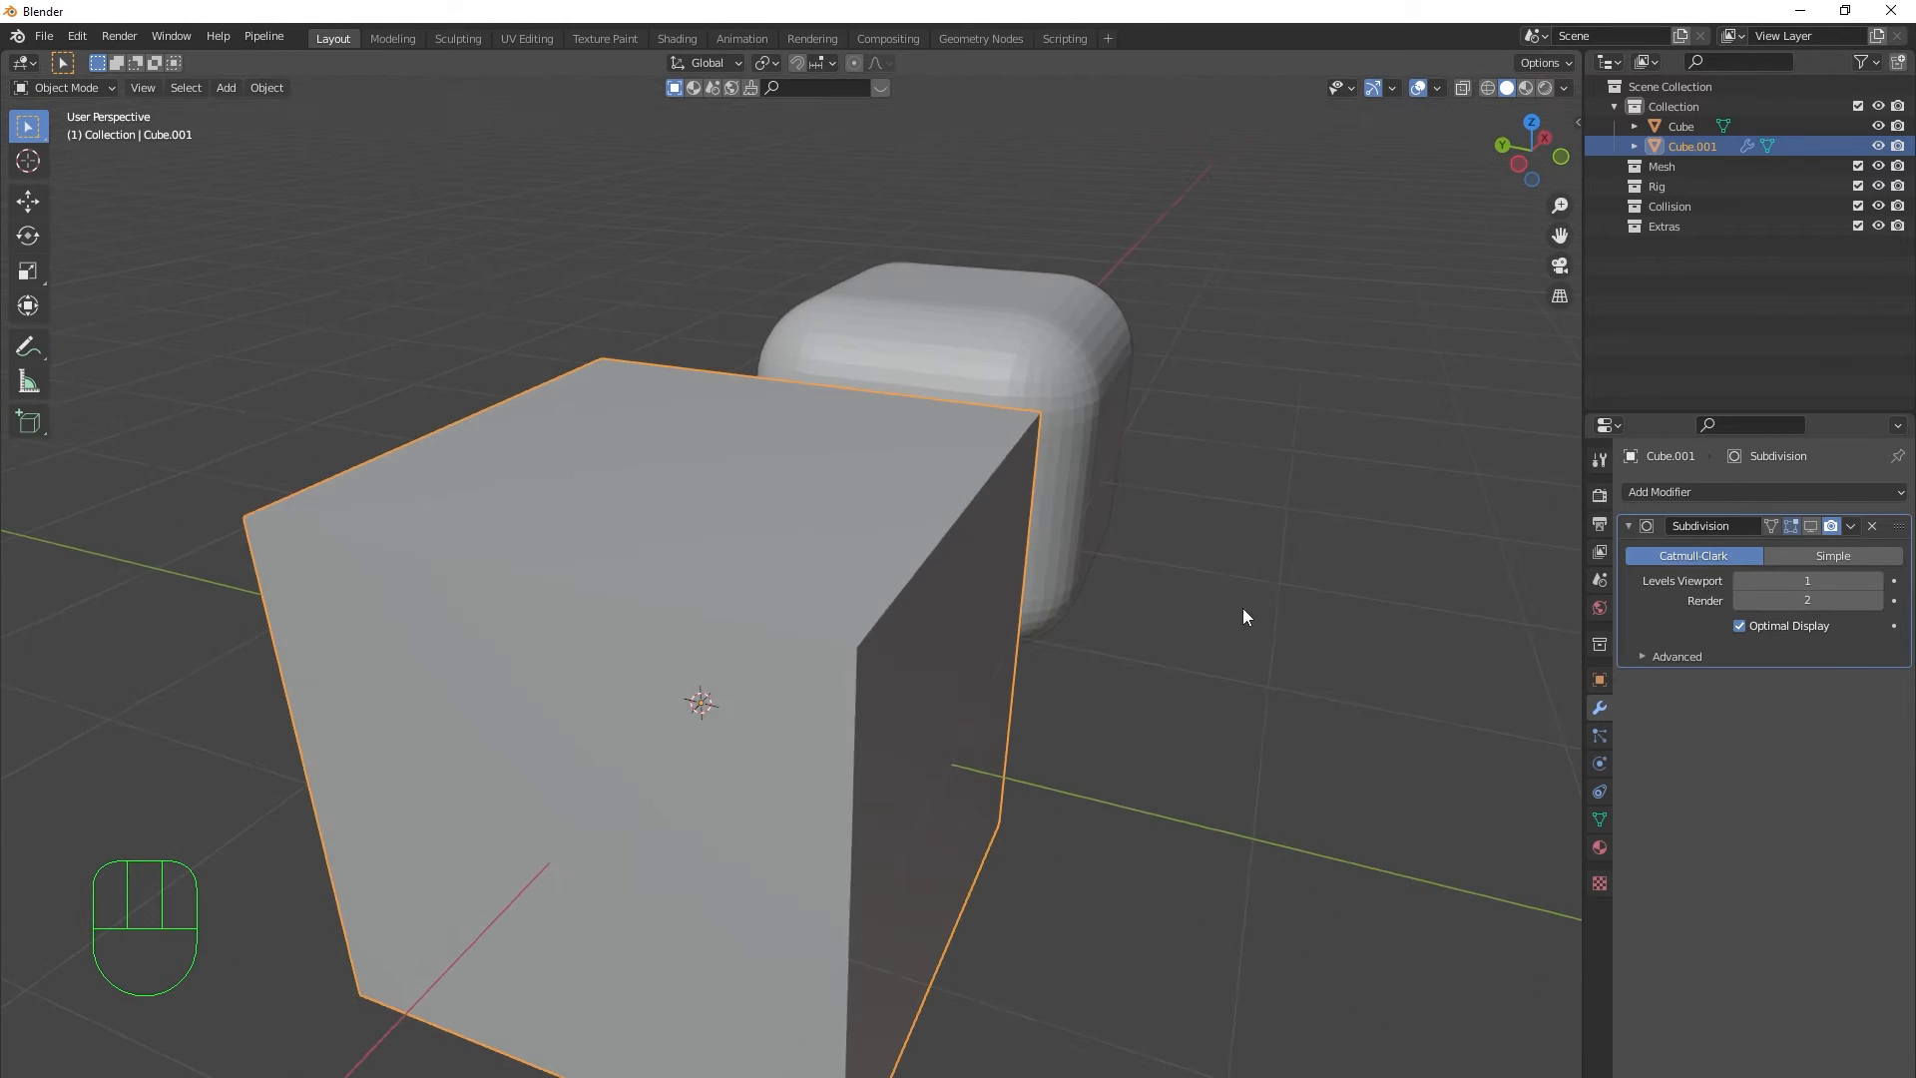
scroll(1038, 620, "down", 2)
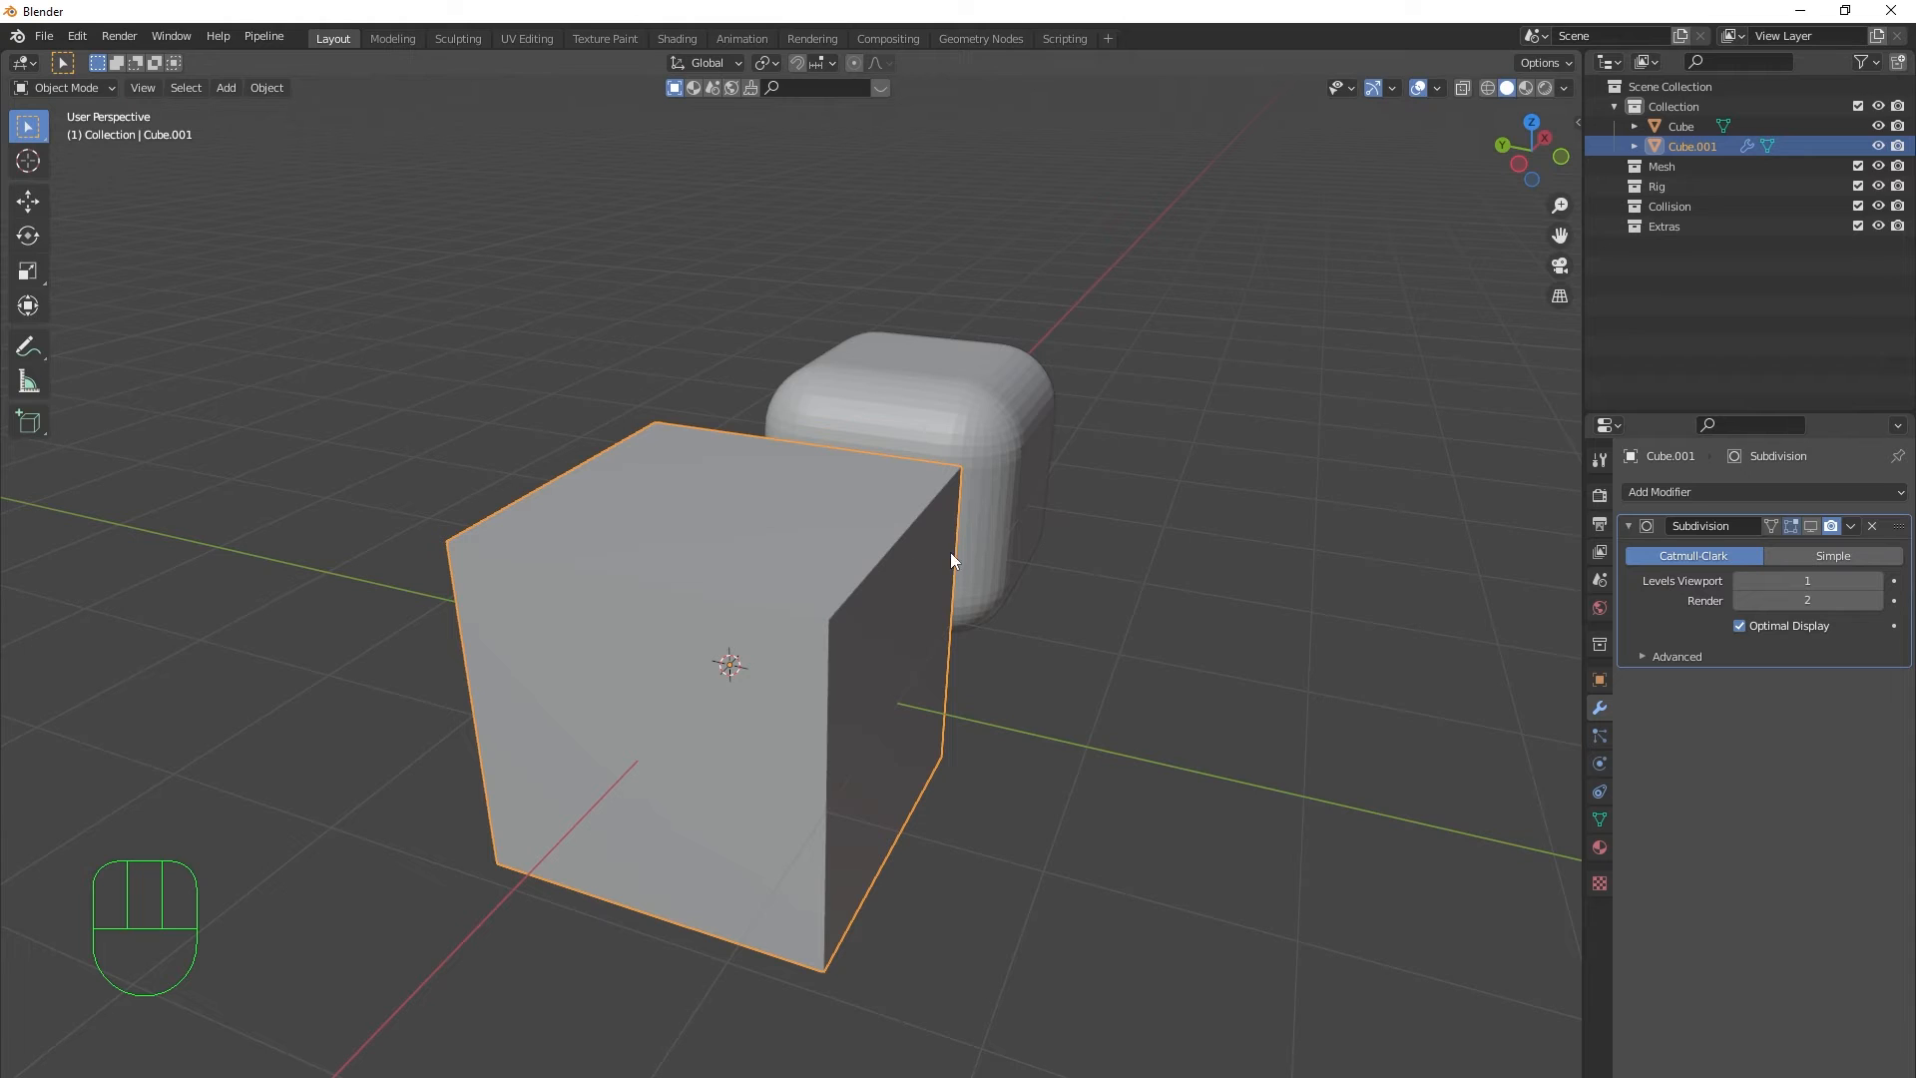
middle_click_drag(793, 502, 898, 472)
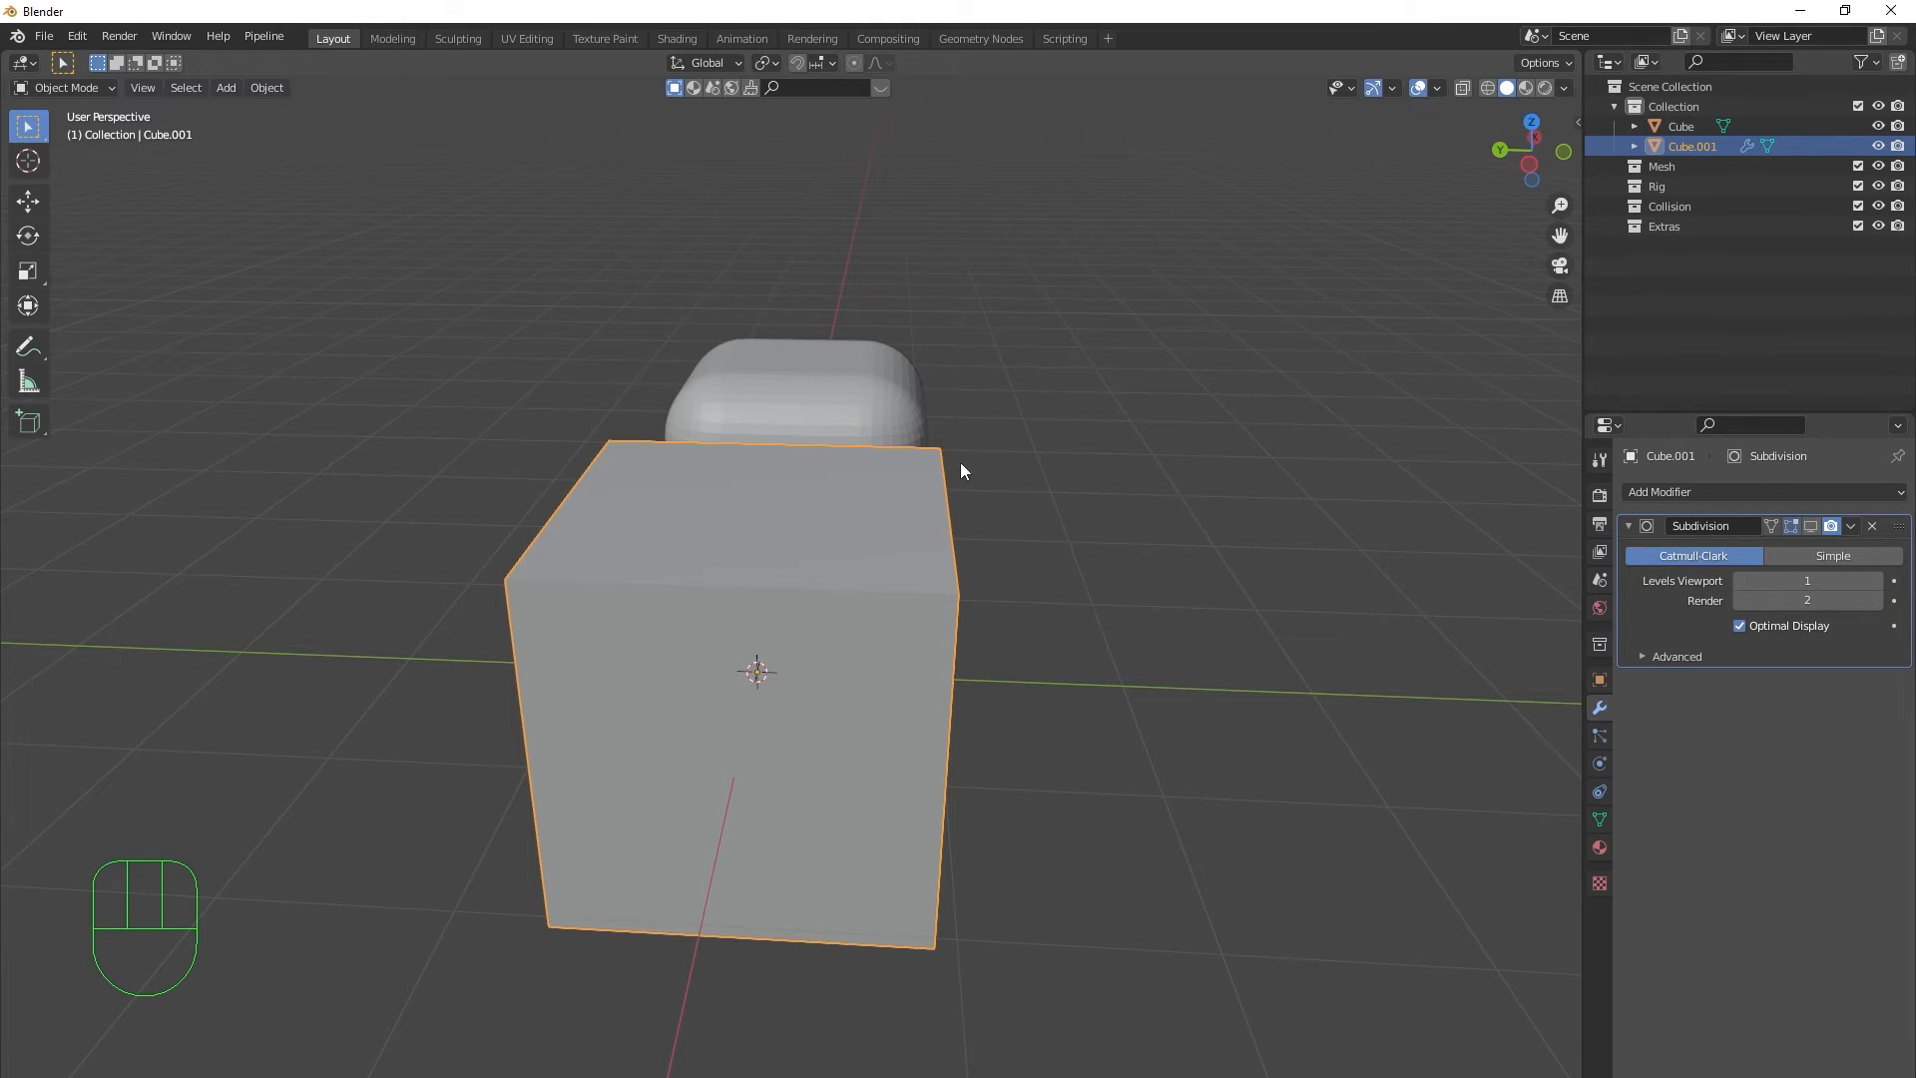
middle_click_drag(1001, 589, 870, 511)
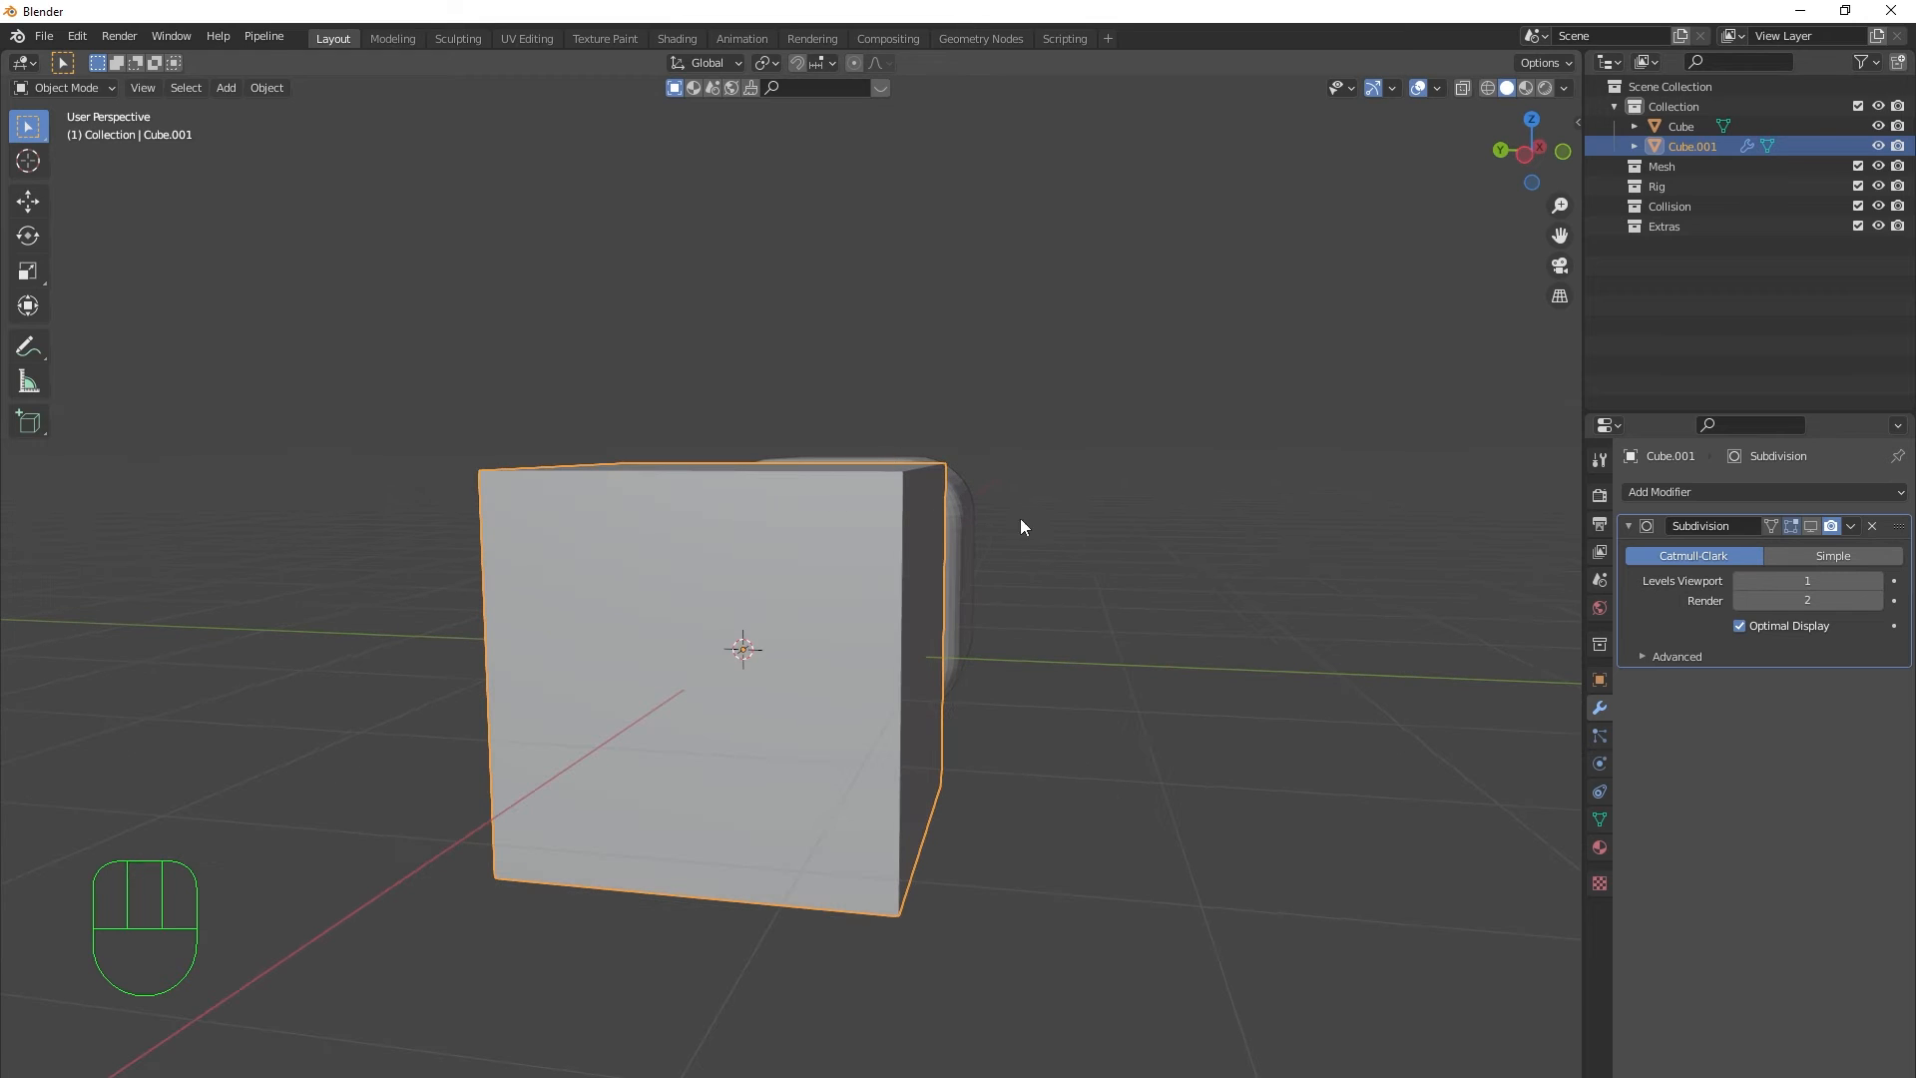
middle_click_drag(390, 306, 895, 644)
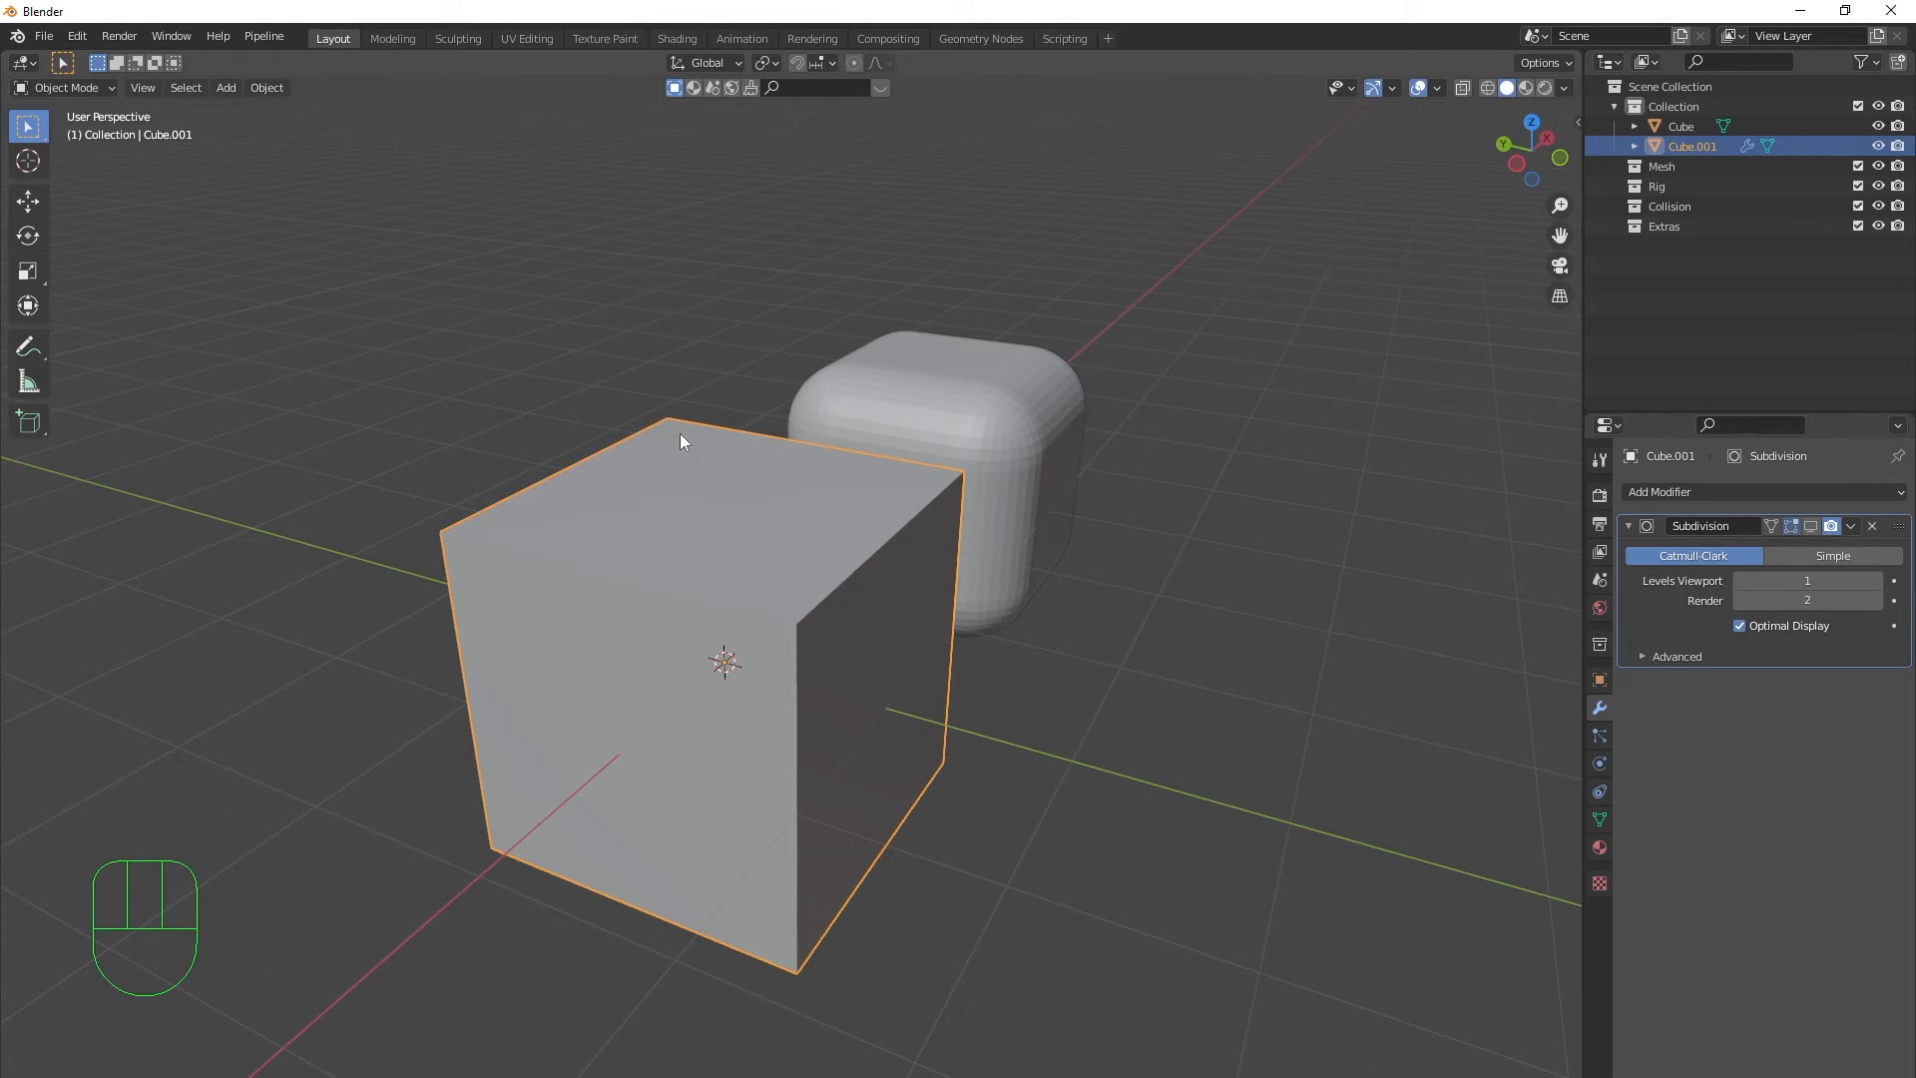
middle_click_drag(1068, 624, 1116, 583, "shift")
scroll(1136, 605, "up", 2)
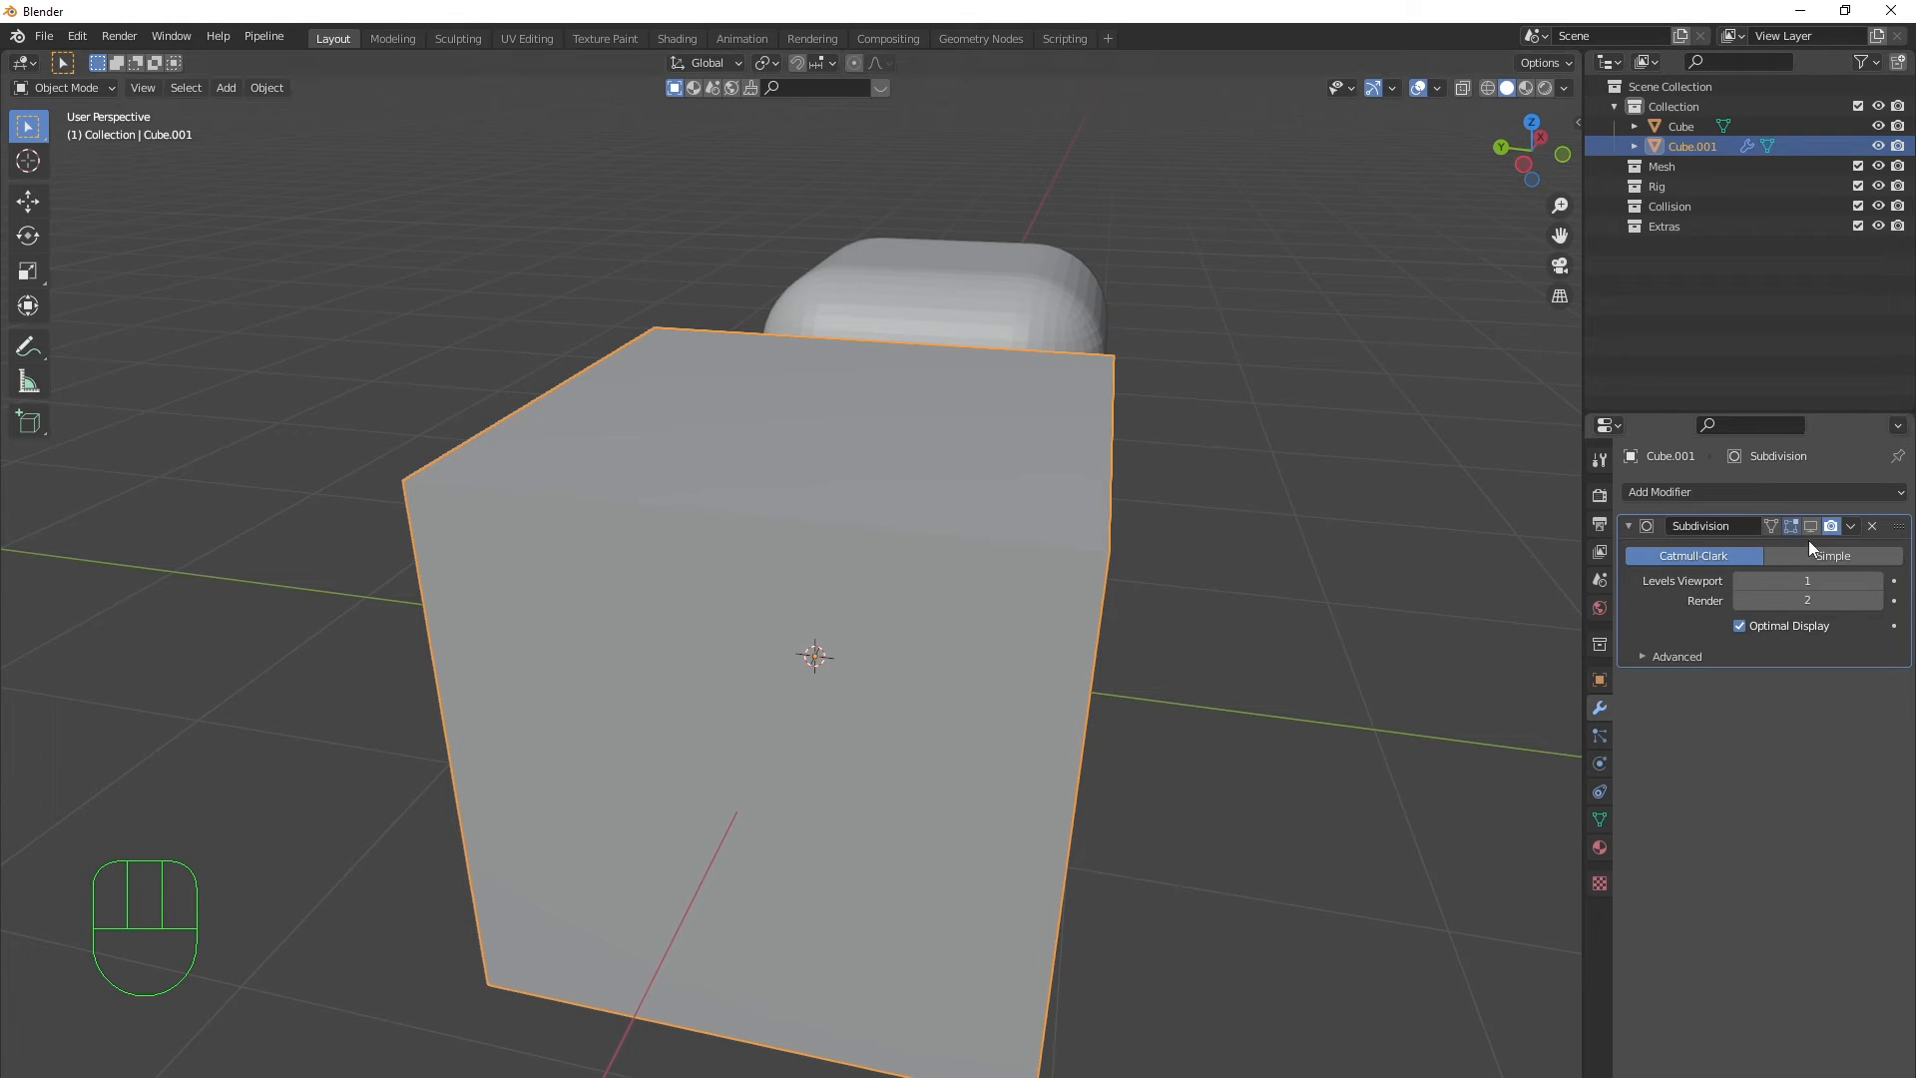
- Enter Edit Mode with edge selection and add one centred vertical loop cut through the cube's front and top faces
mouse_move(1219, 628)
middle_mouse_down()
mouse_move(1138, 645)
mouse_move(1116, 601)
mouse_move(1104, 619)
mouse_move(1234, 600)
middle_mouse_up()
key("Tab")
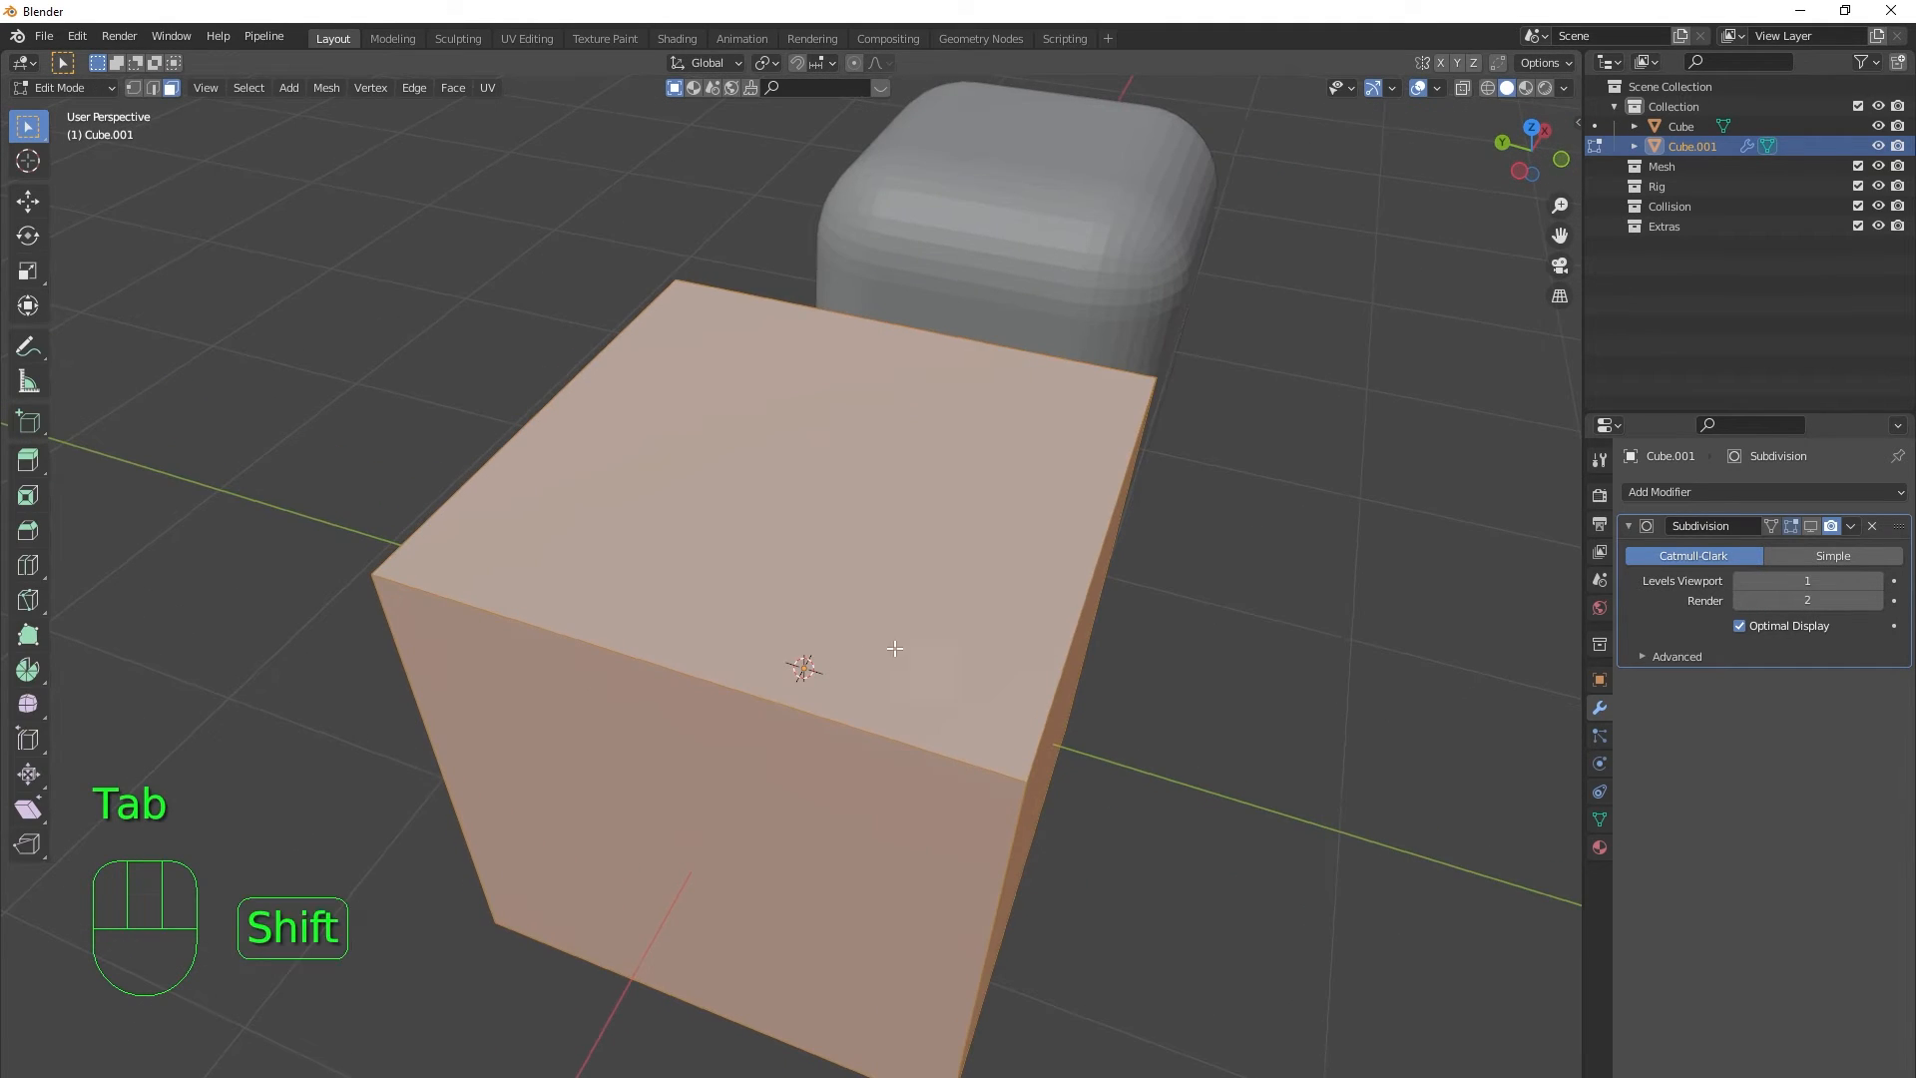
middle_click_drag(898, 647, 960, 644, "shift")
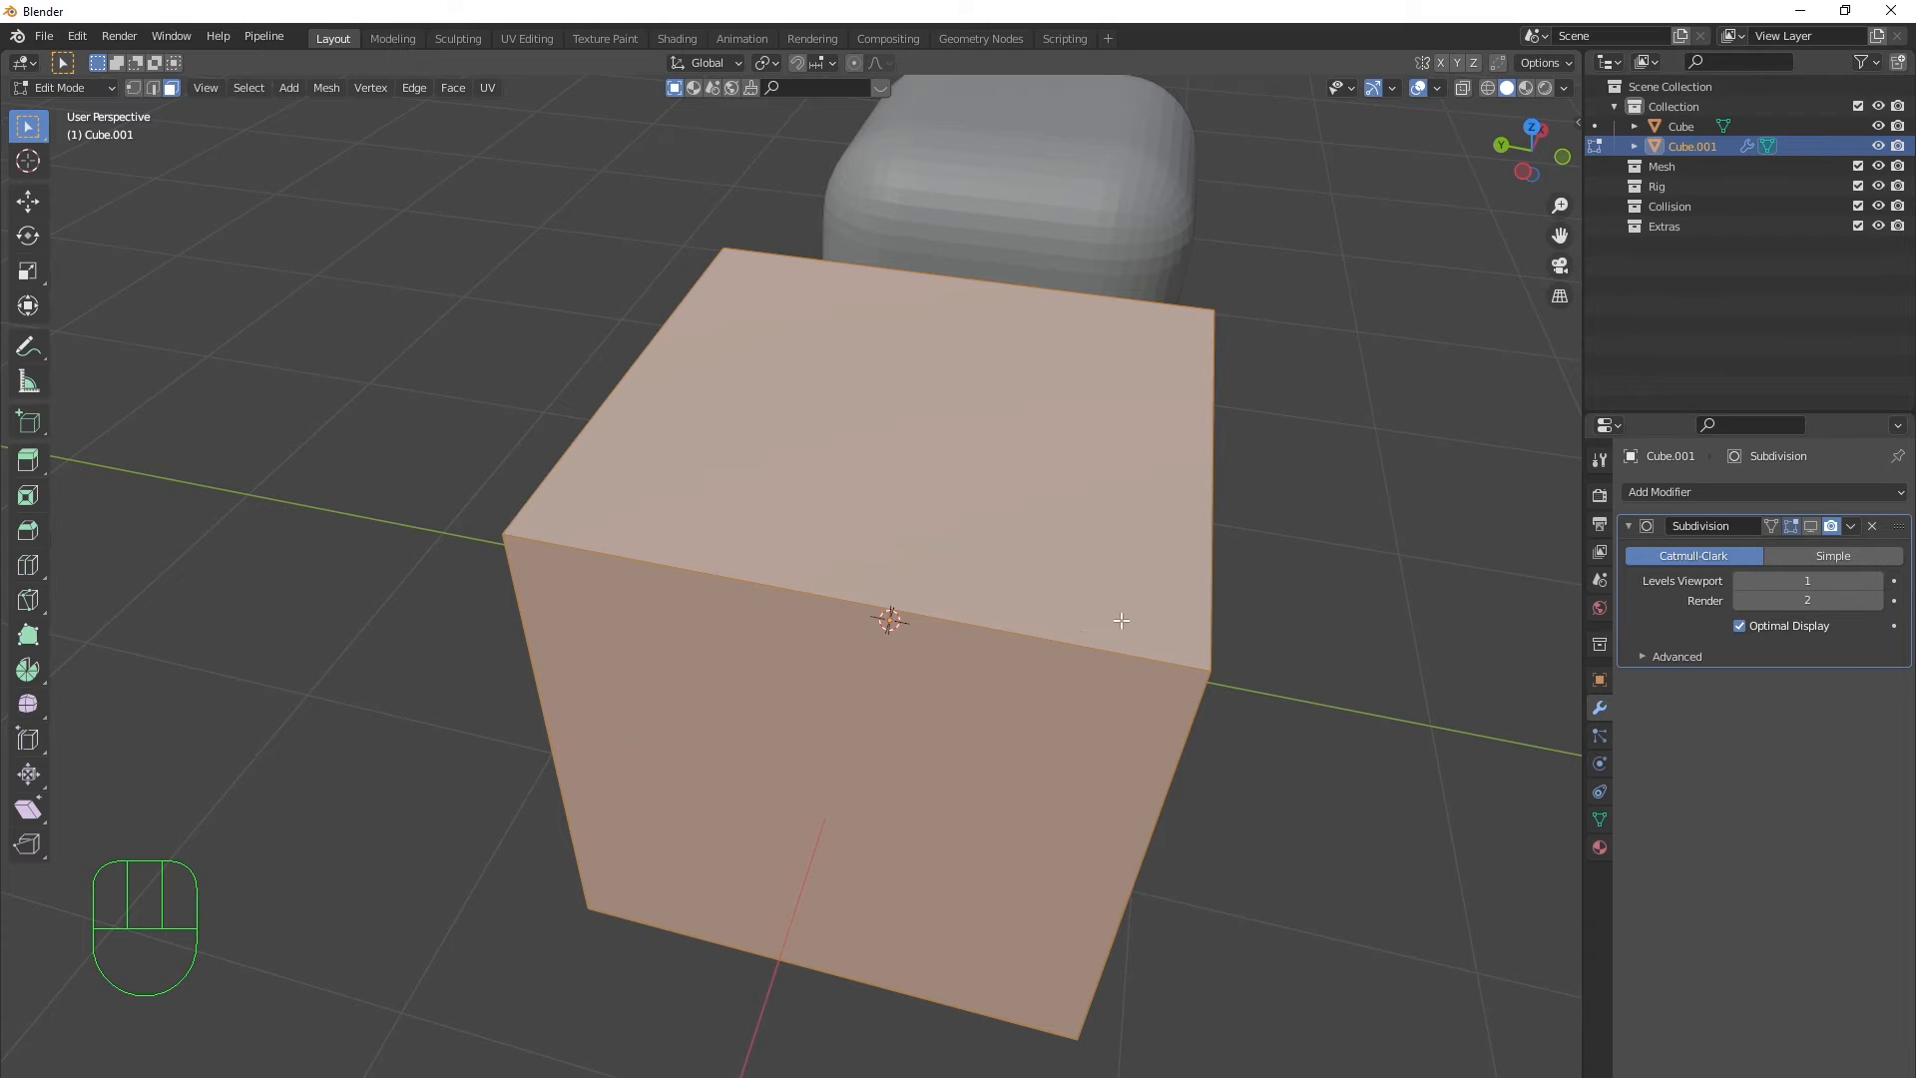
middle_click_drag(1121, 629, 1119, 619)
key("2")
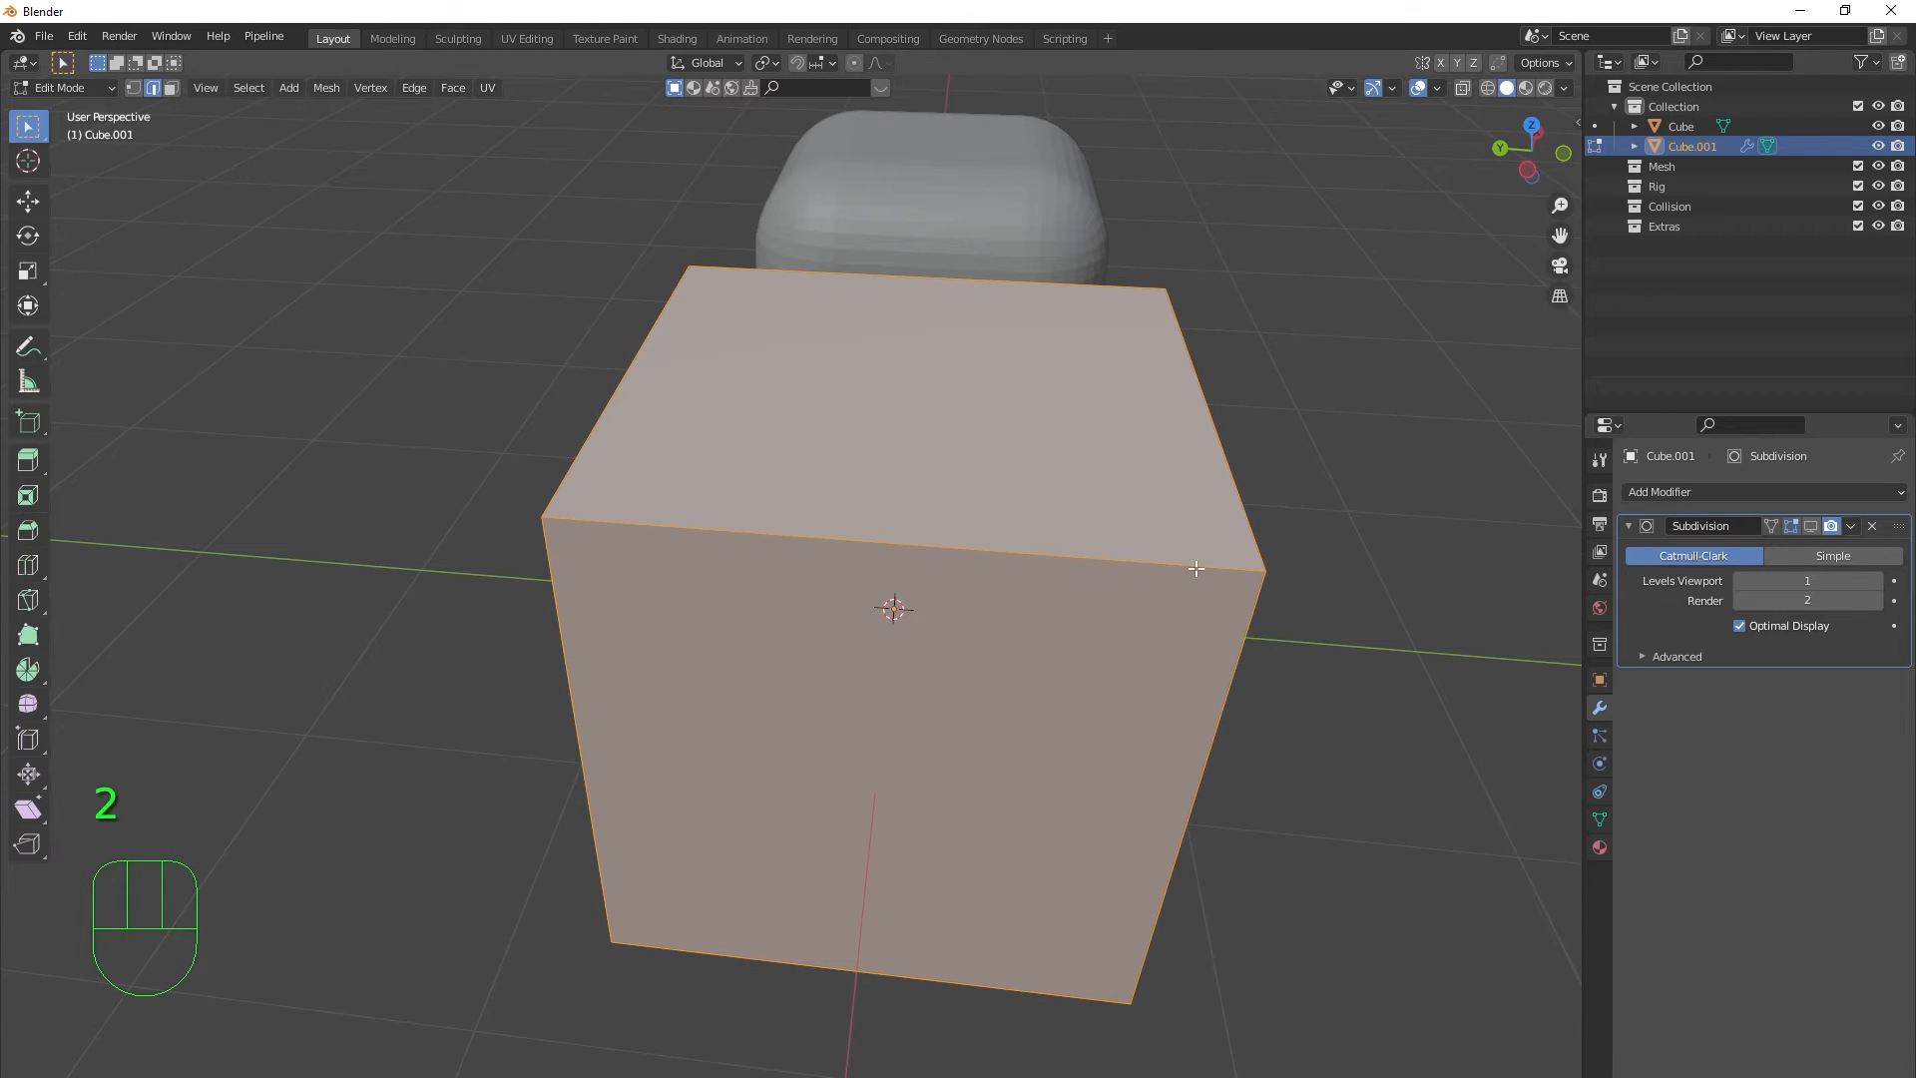
key("ctrl+r")
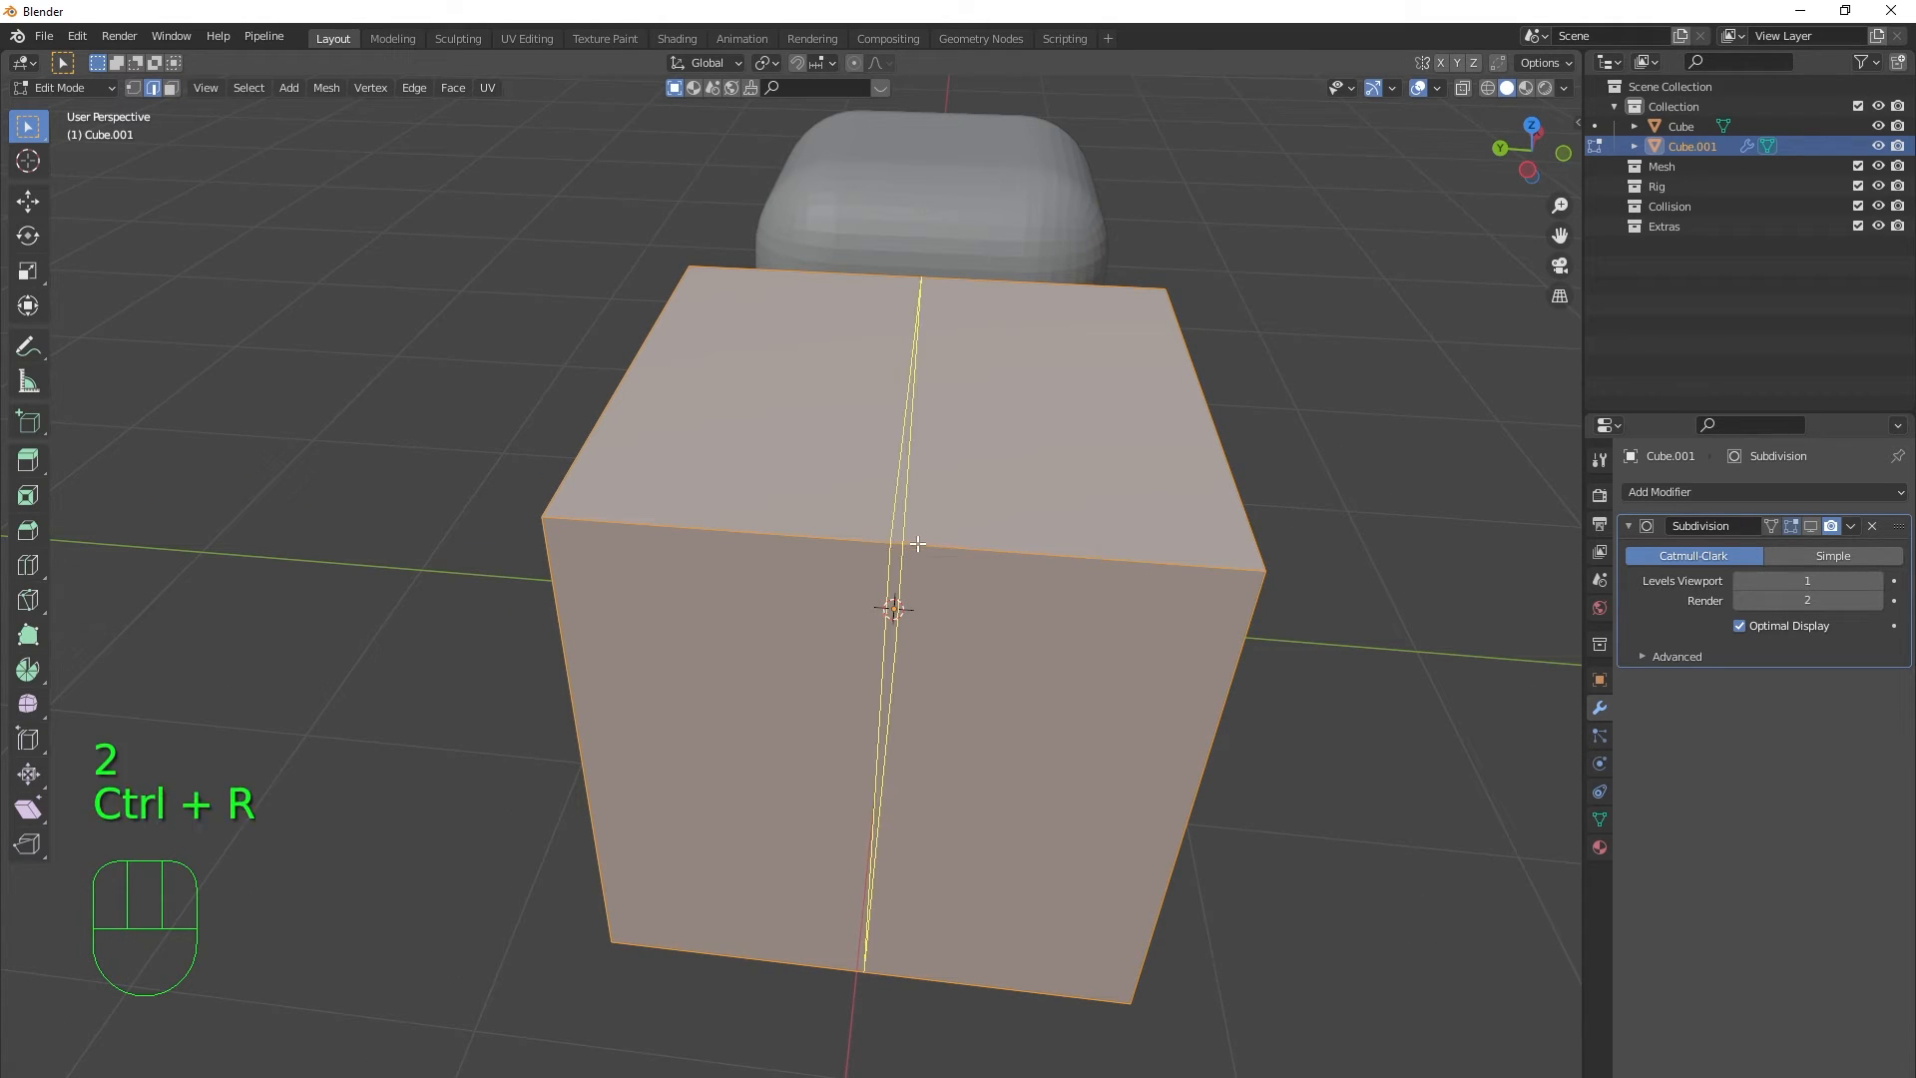
left_click(898, 589)
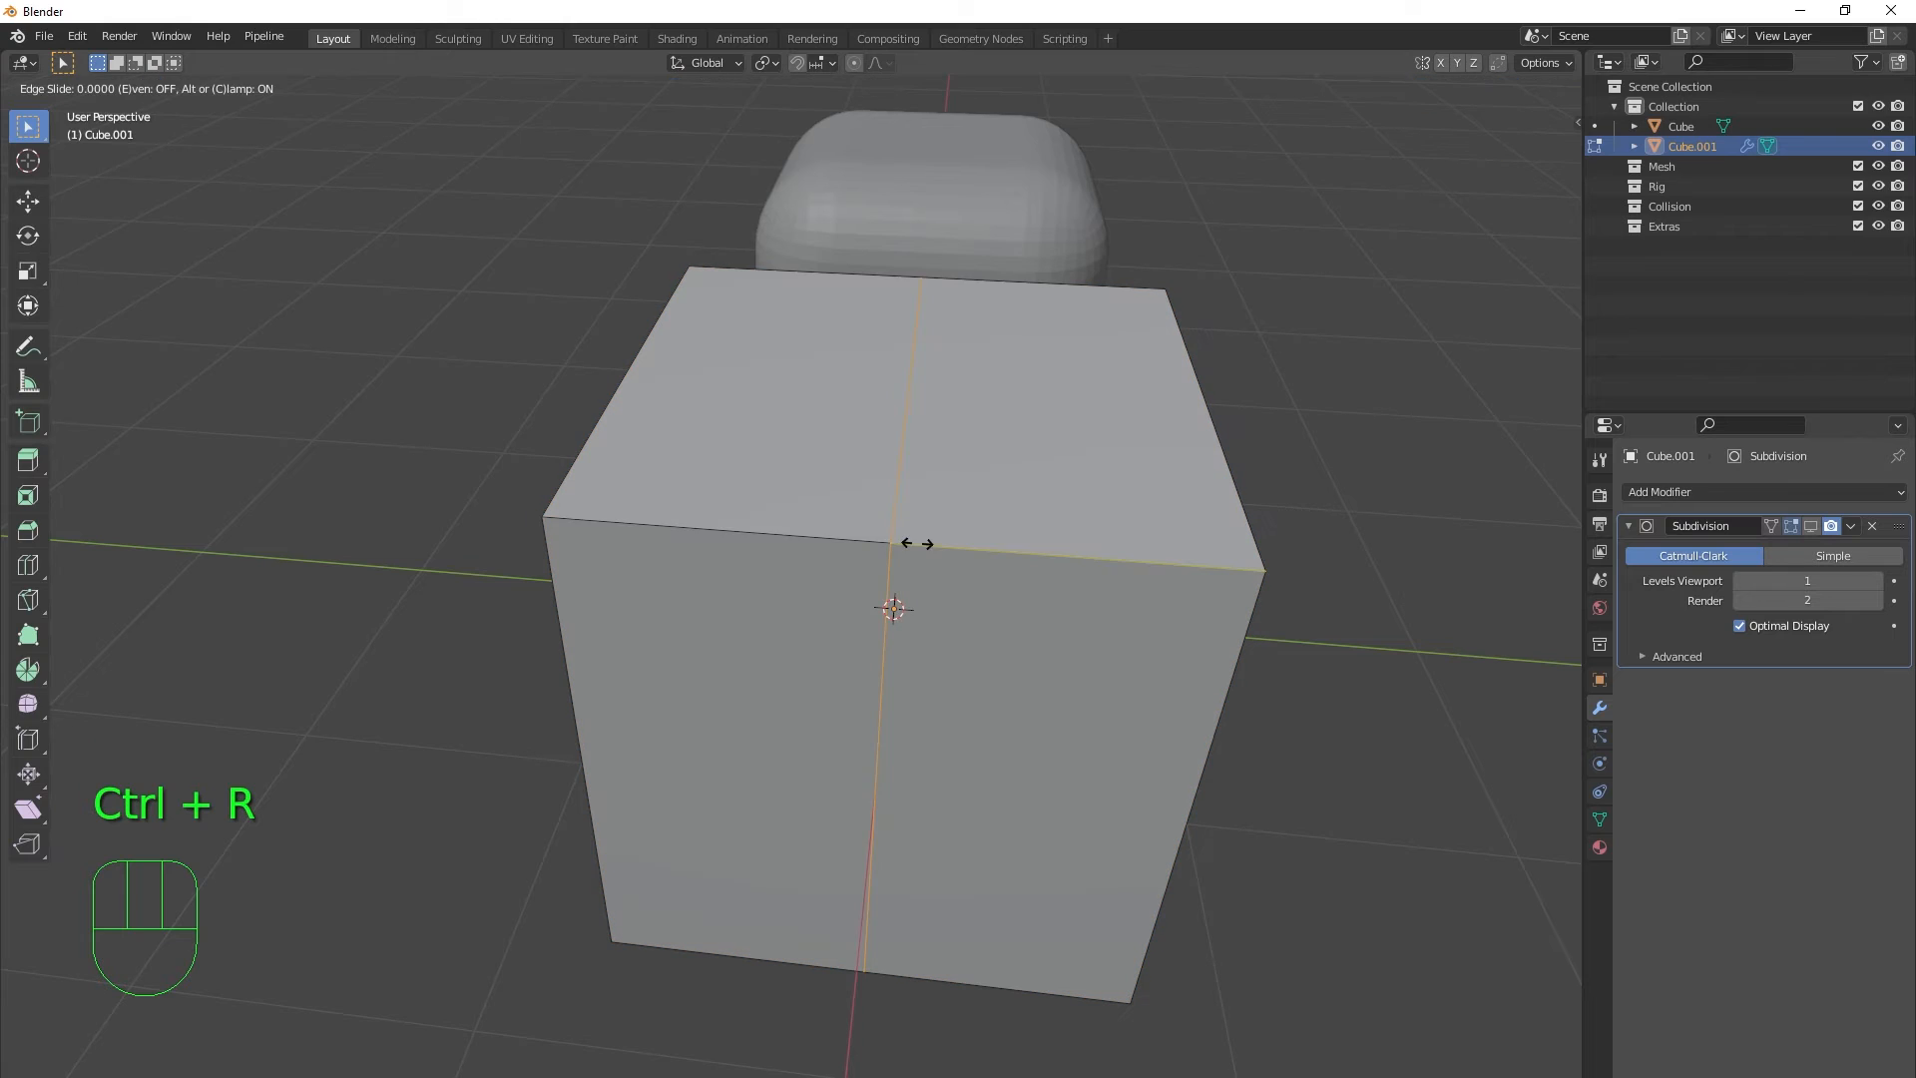
right_click(963, 661)
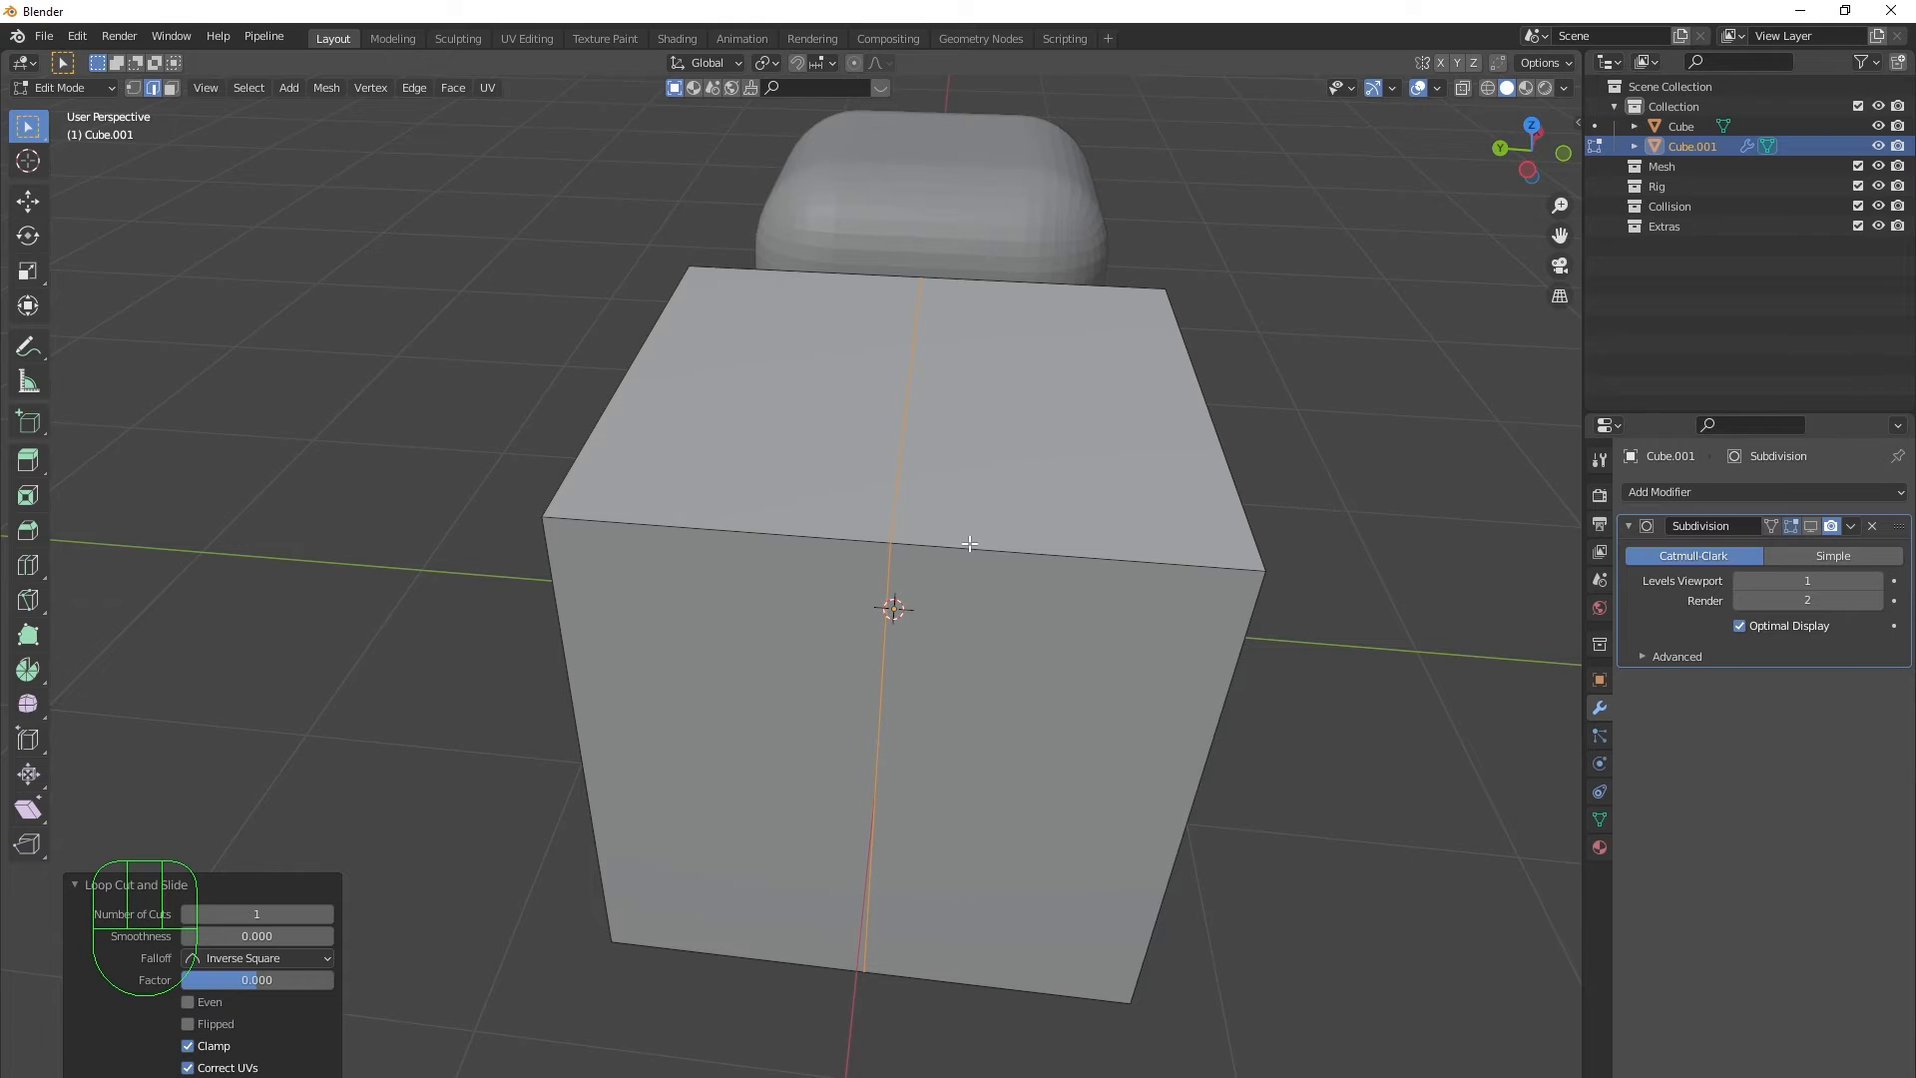
- Add one centred horizontal loop cut around the cube's sides
middle_click_drag(1035, 736, 808, 697)
key("ctrl+r")
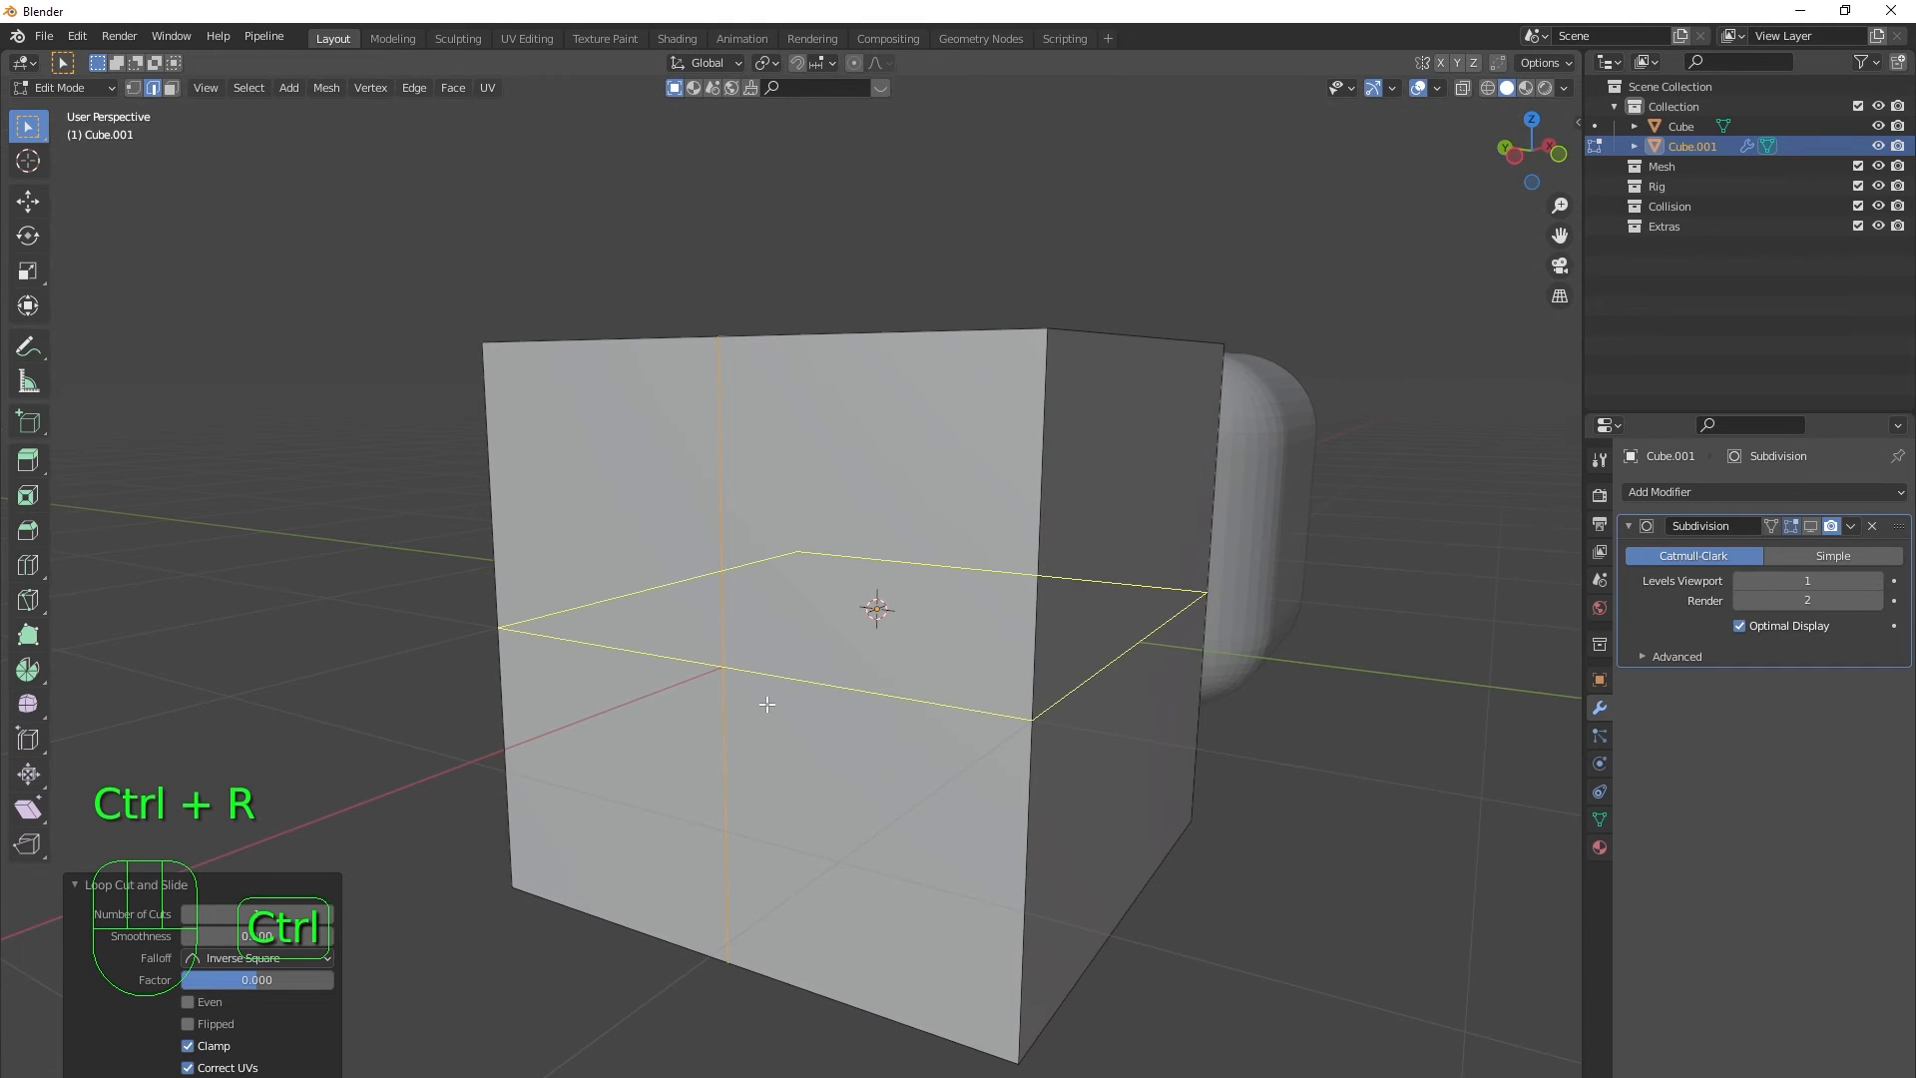
left_click(766, 703)
right_click(771, 788)
- Offset the horizontal loop with Offset Edge Slide to add loops above and below it at a factor of about 0.617
middle_click_drag(766, 783, 752, 703)
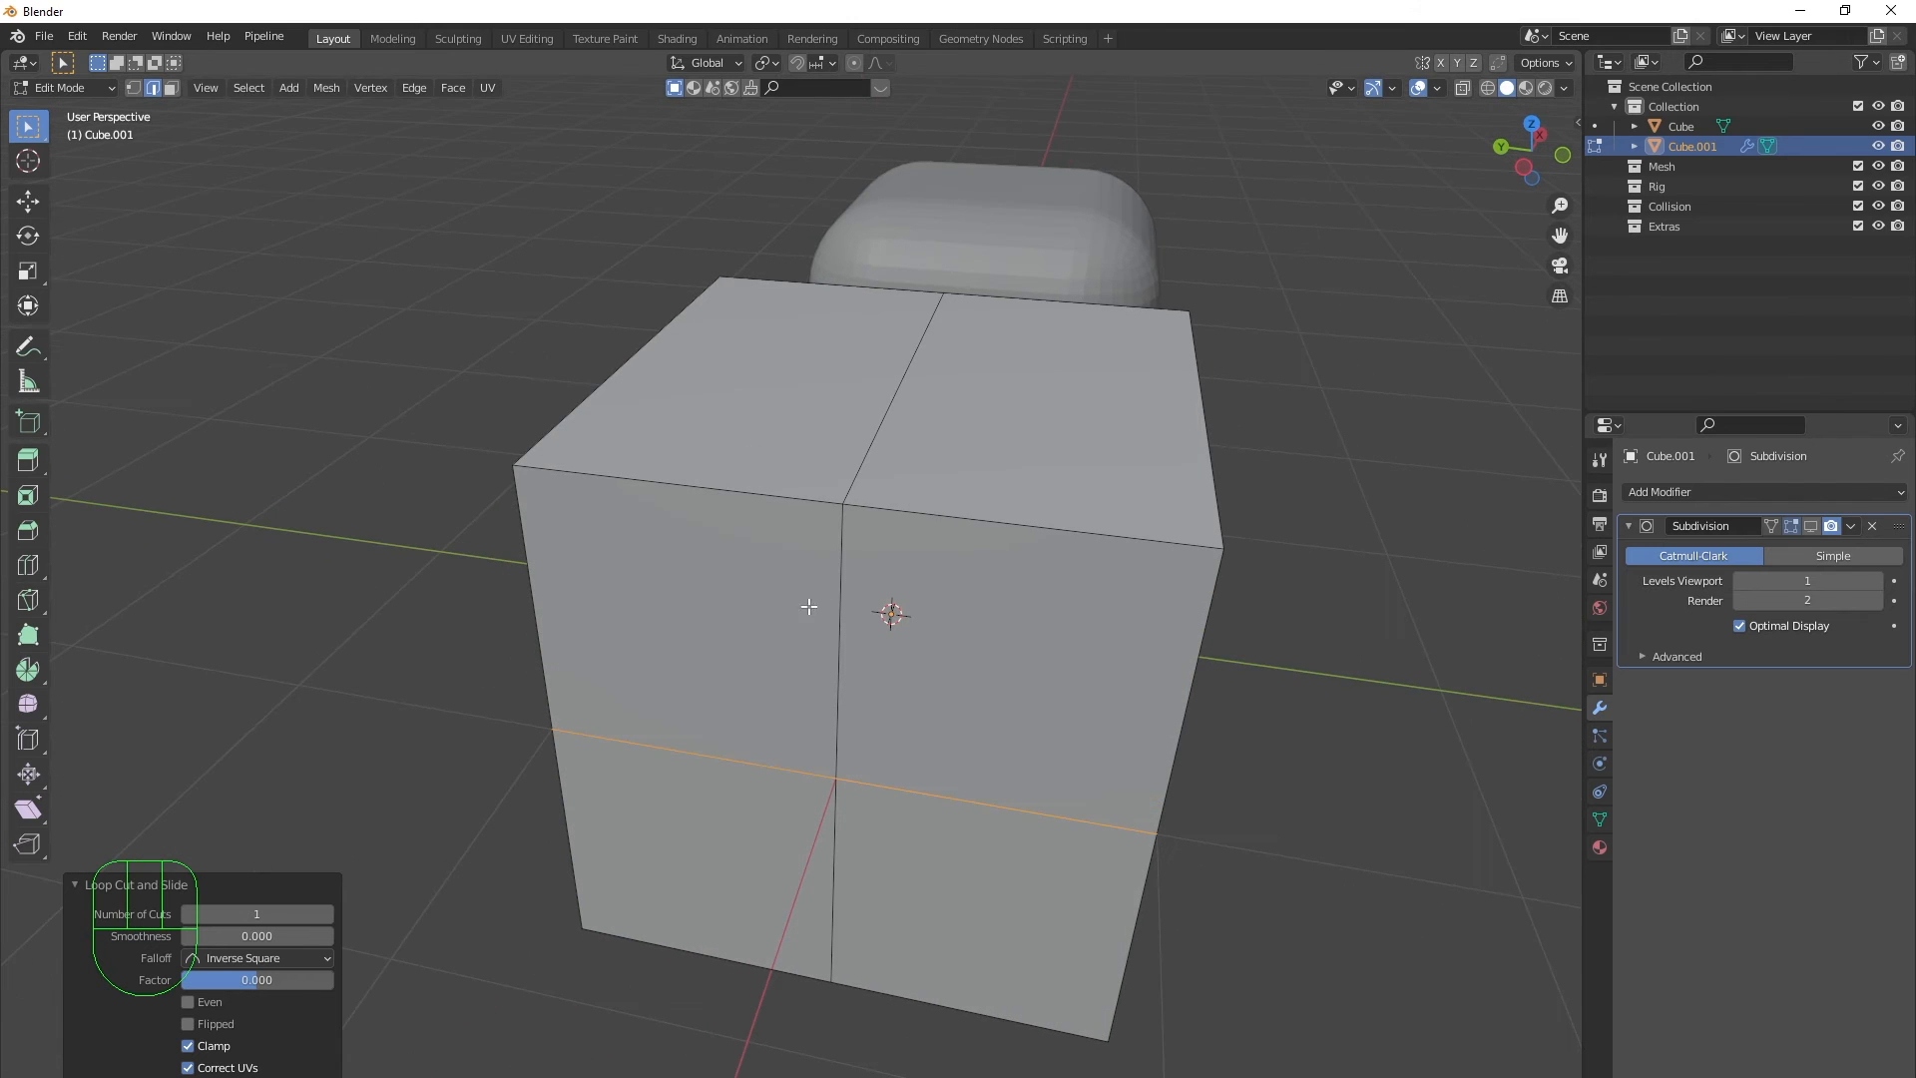
middle_click_drag(870, 695, 809, 676)
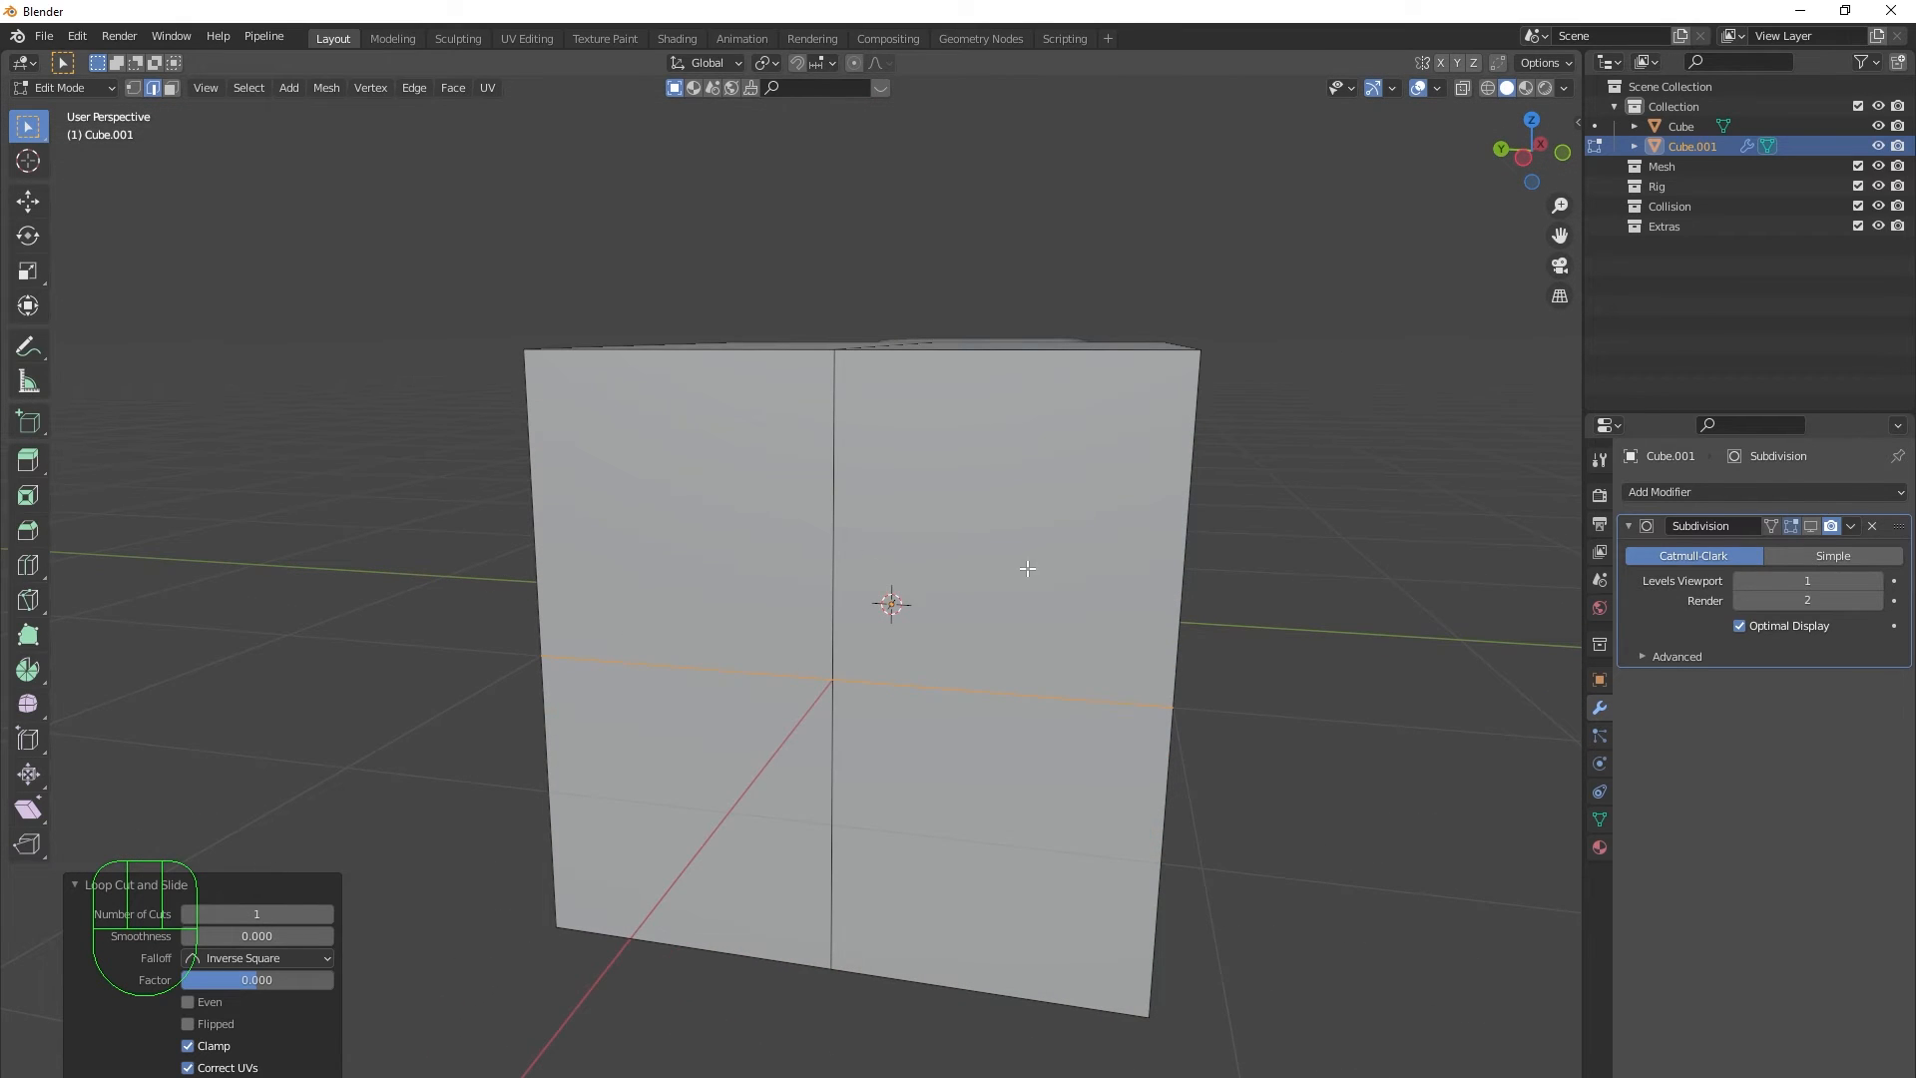
middle_click_drag(955, 627, 913, 548)
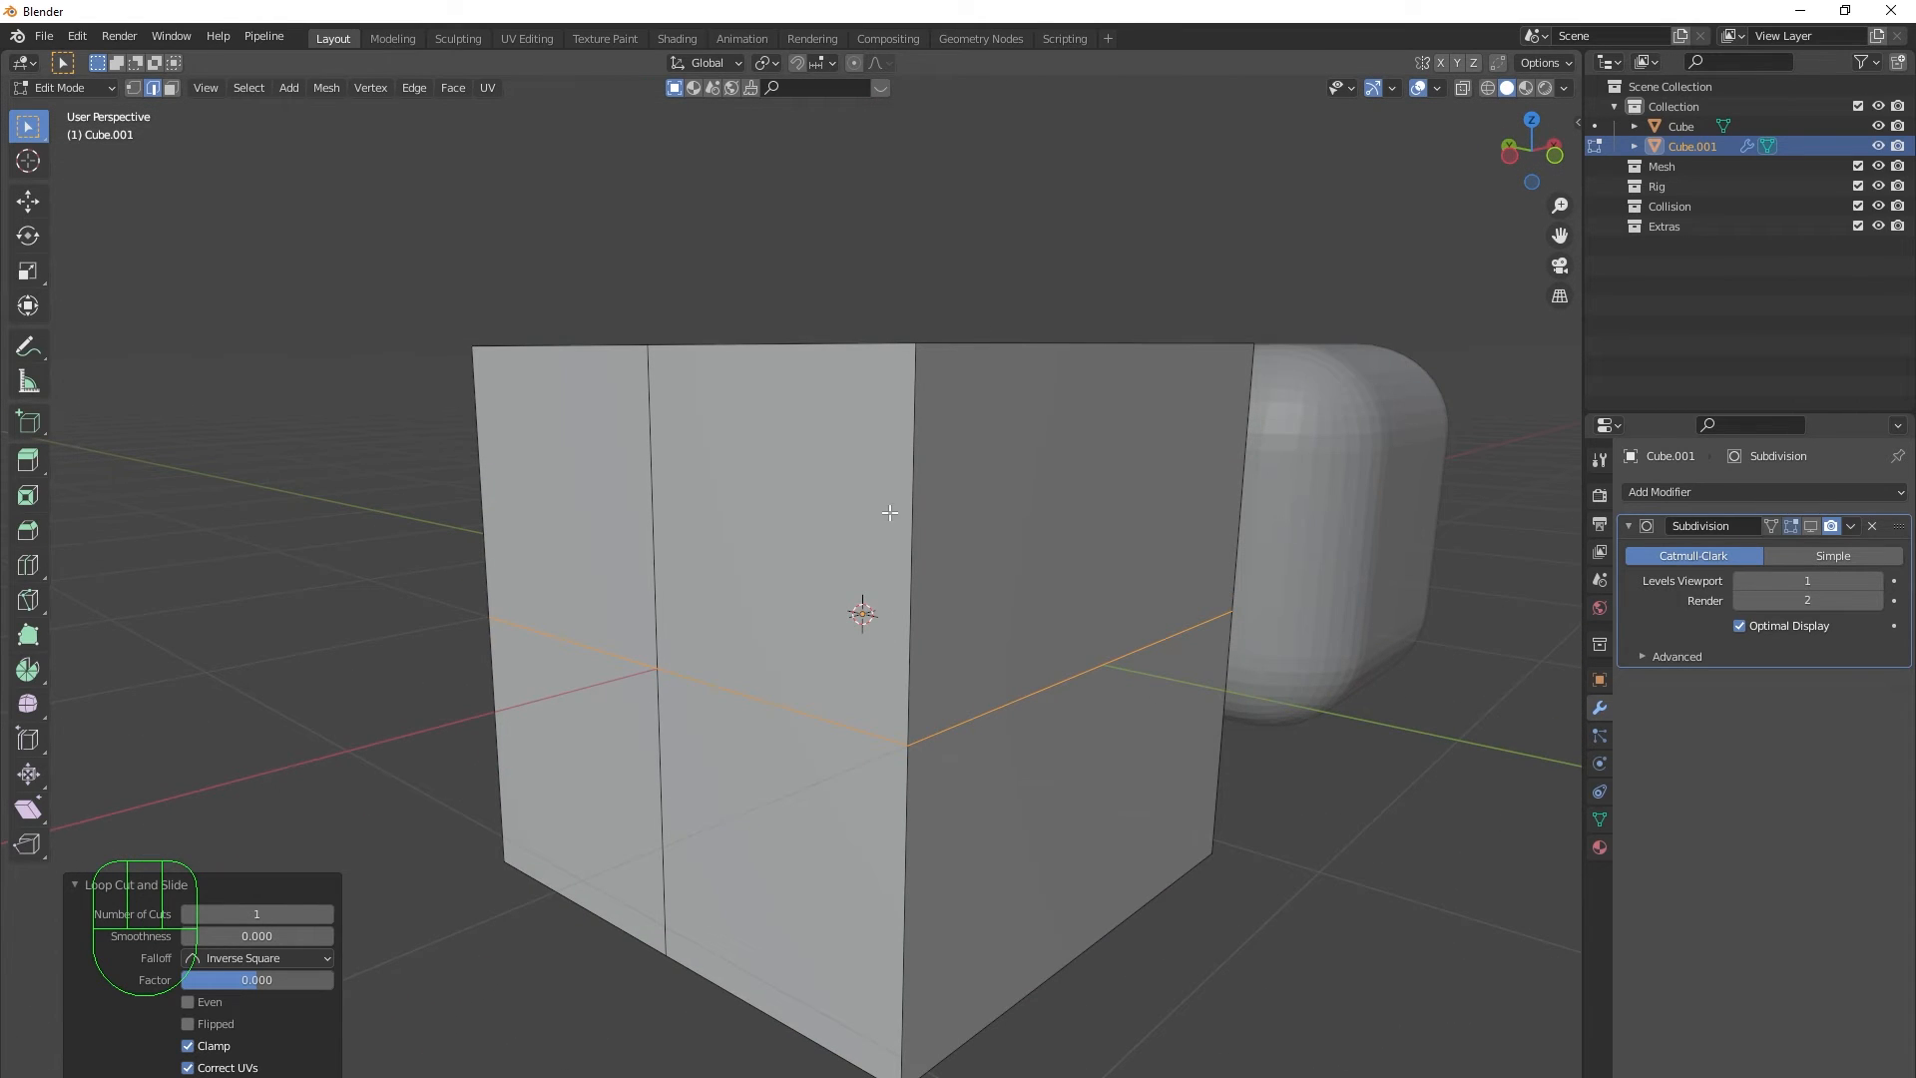
middle_click_drag(941, 672, 975, 633)
key("shift+ctrl+r")
left_click(1014, 610)
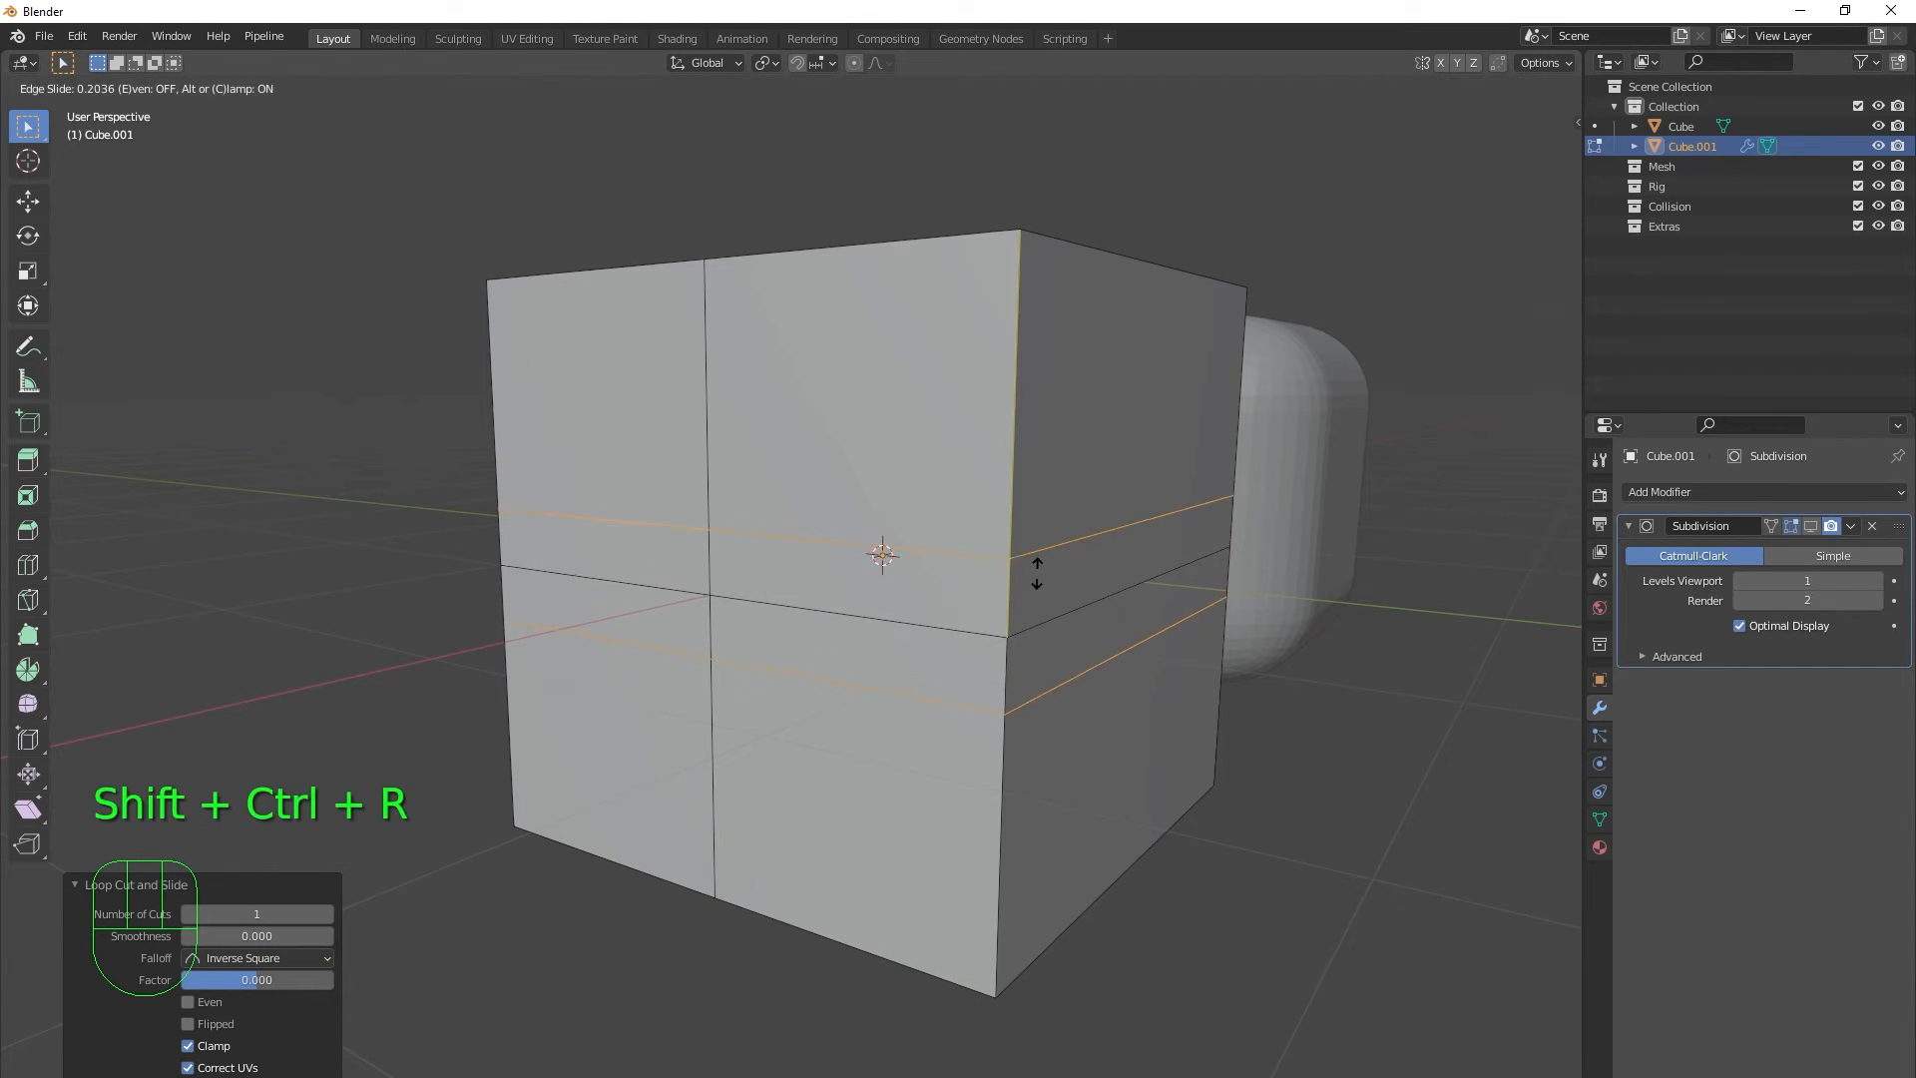
left_click(1031, 485)
middle_click_drag(1140, 458, 1152, 459)
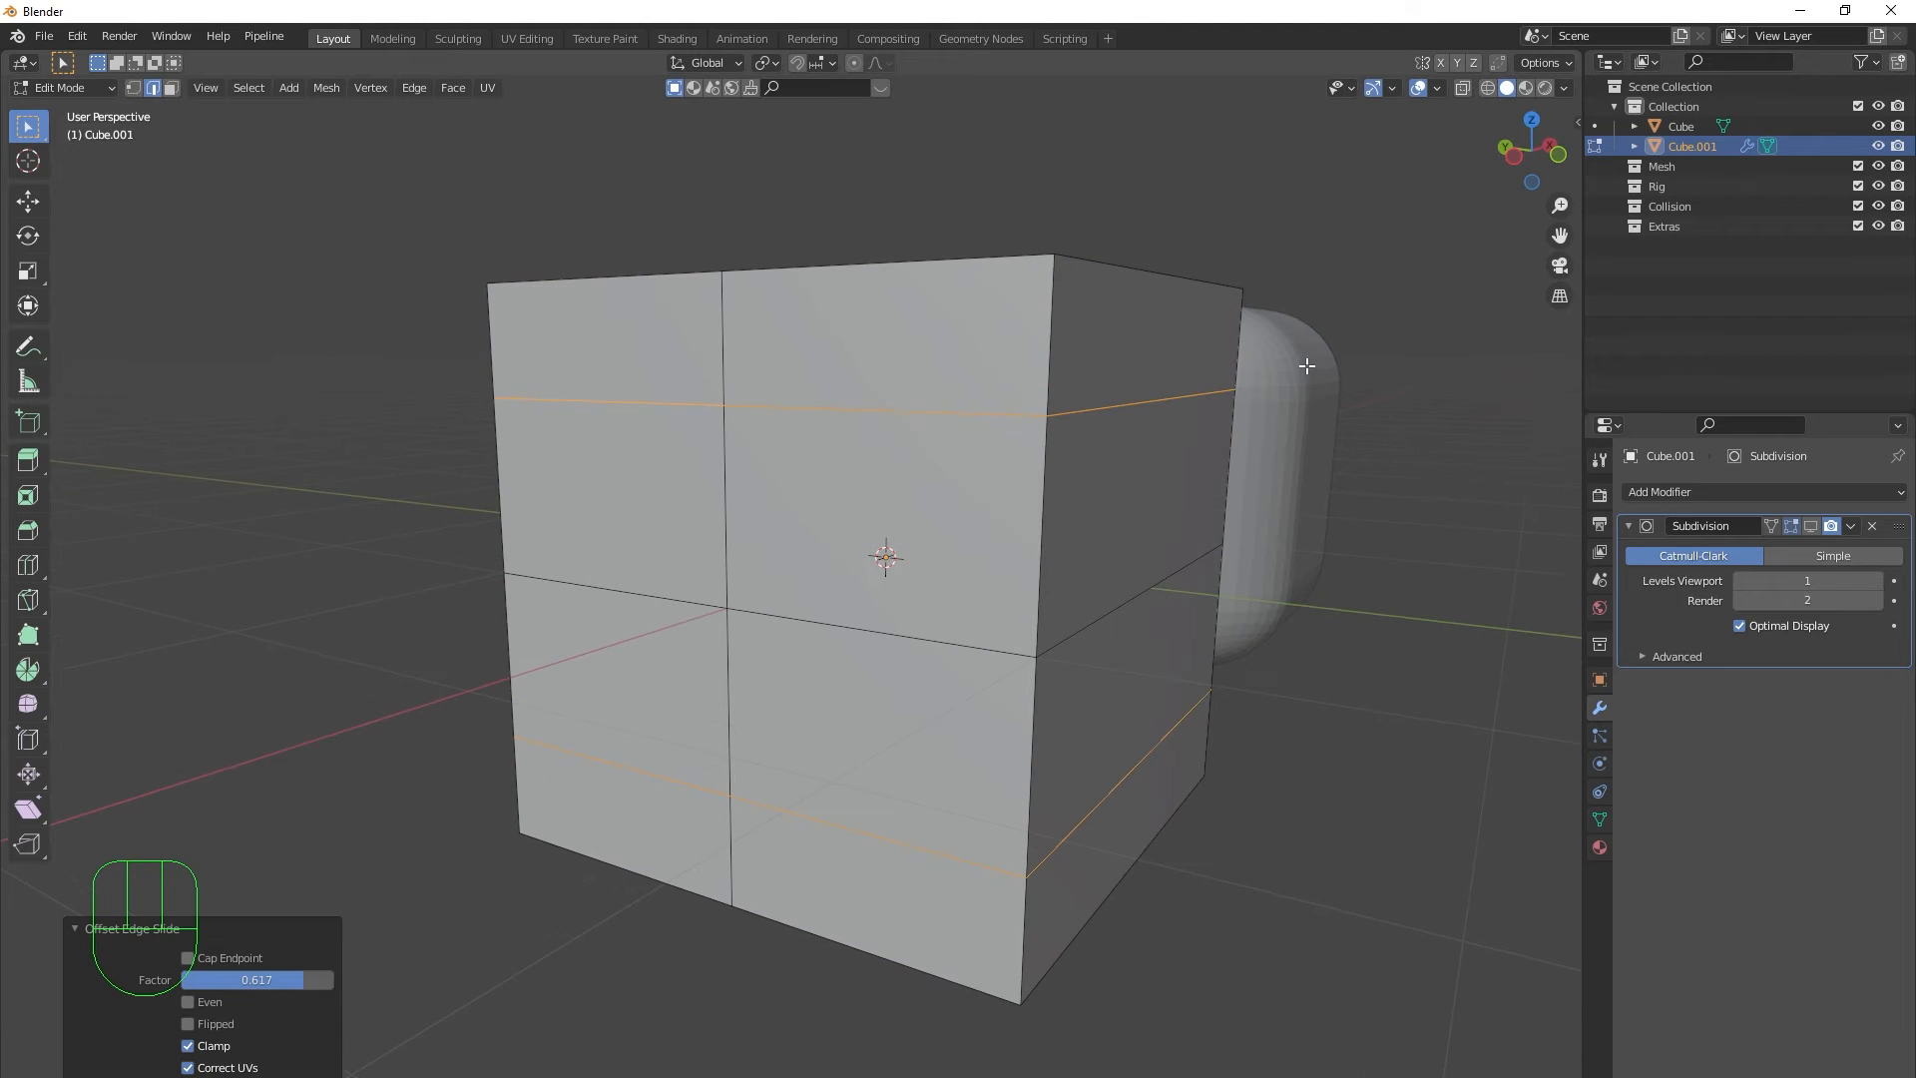
- Select the vertical centre loop and add a loop on each side of it with Offset Edge Slide at a factor of about 0.596
middle_click_drag(1311, 379, 895, 389)
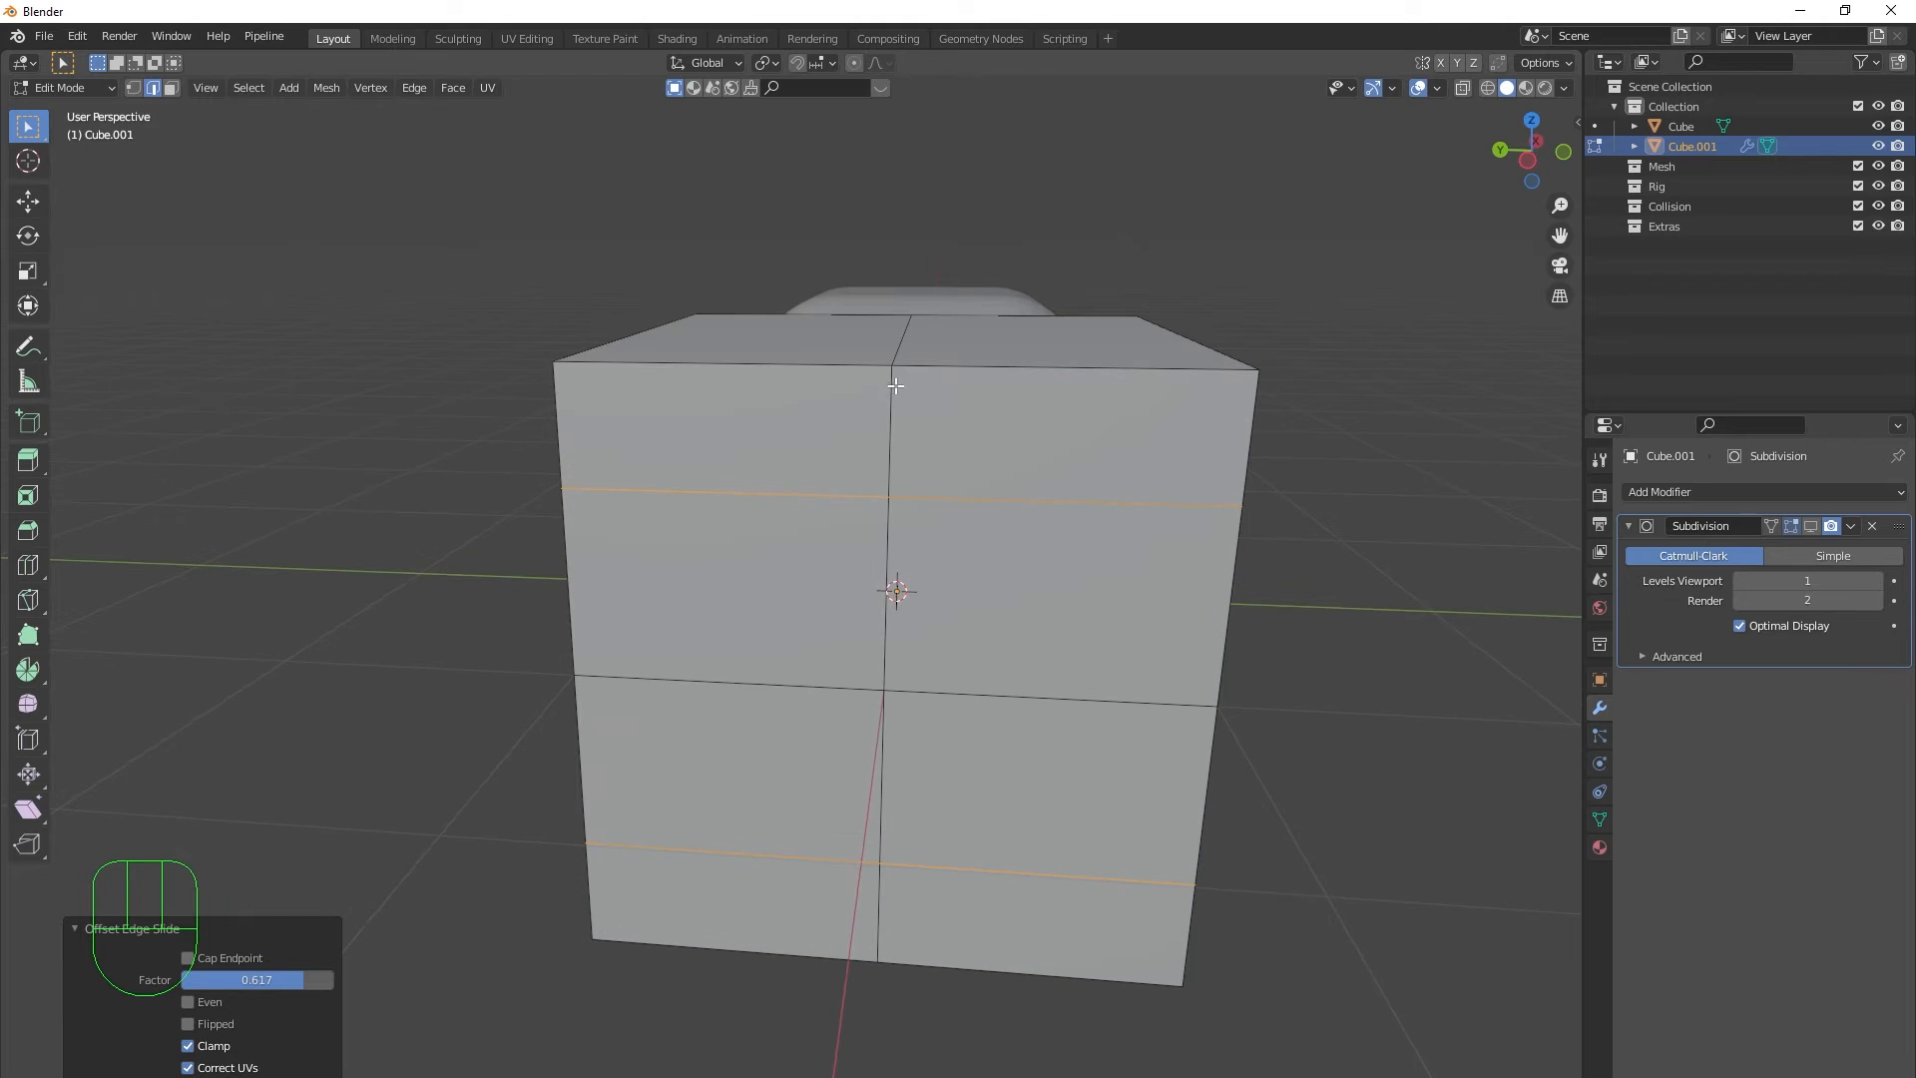
left_click(896, 385, "alt")
middle_click_drag(1096, 515, 1089, 524)
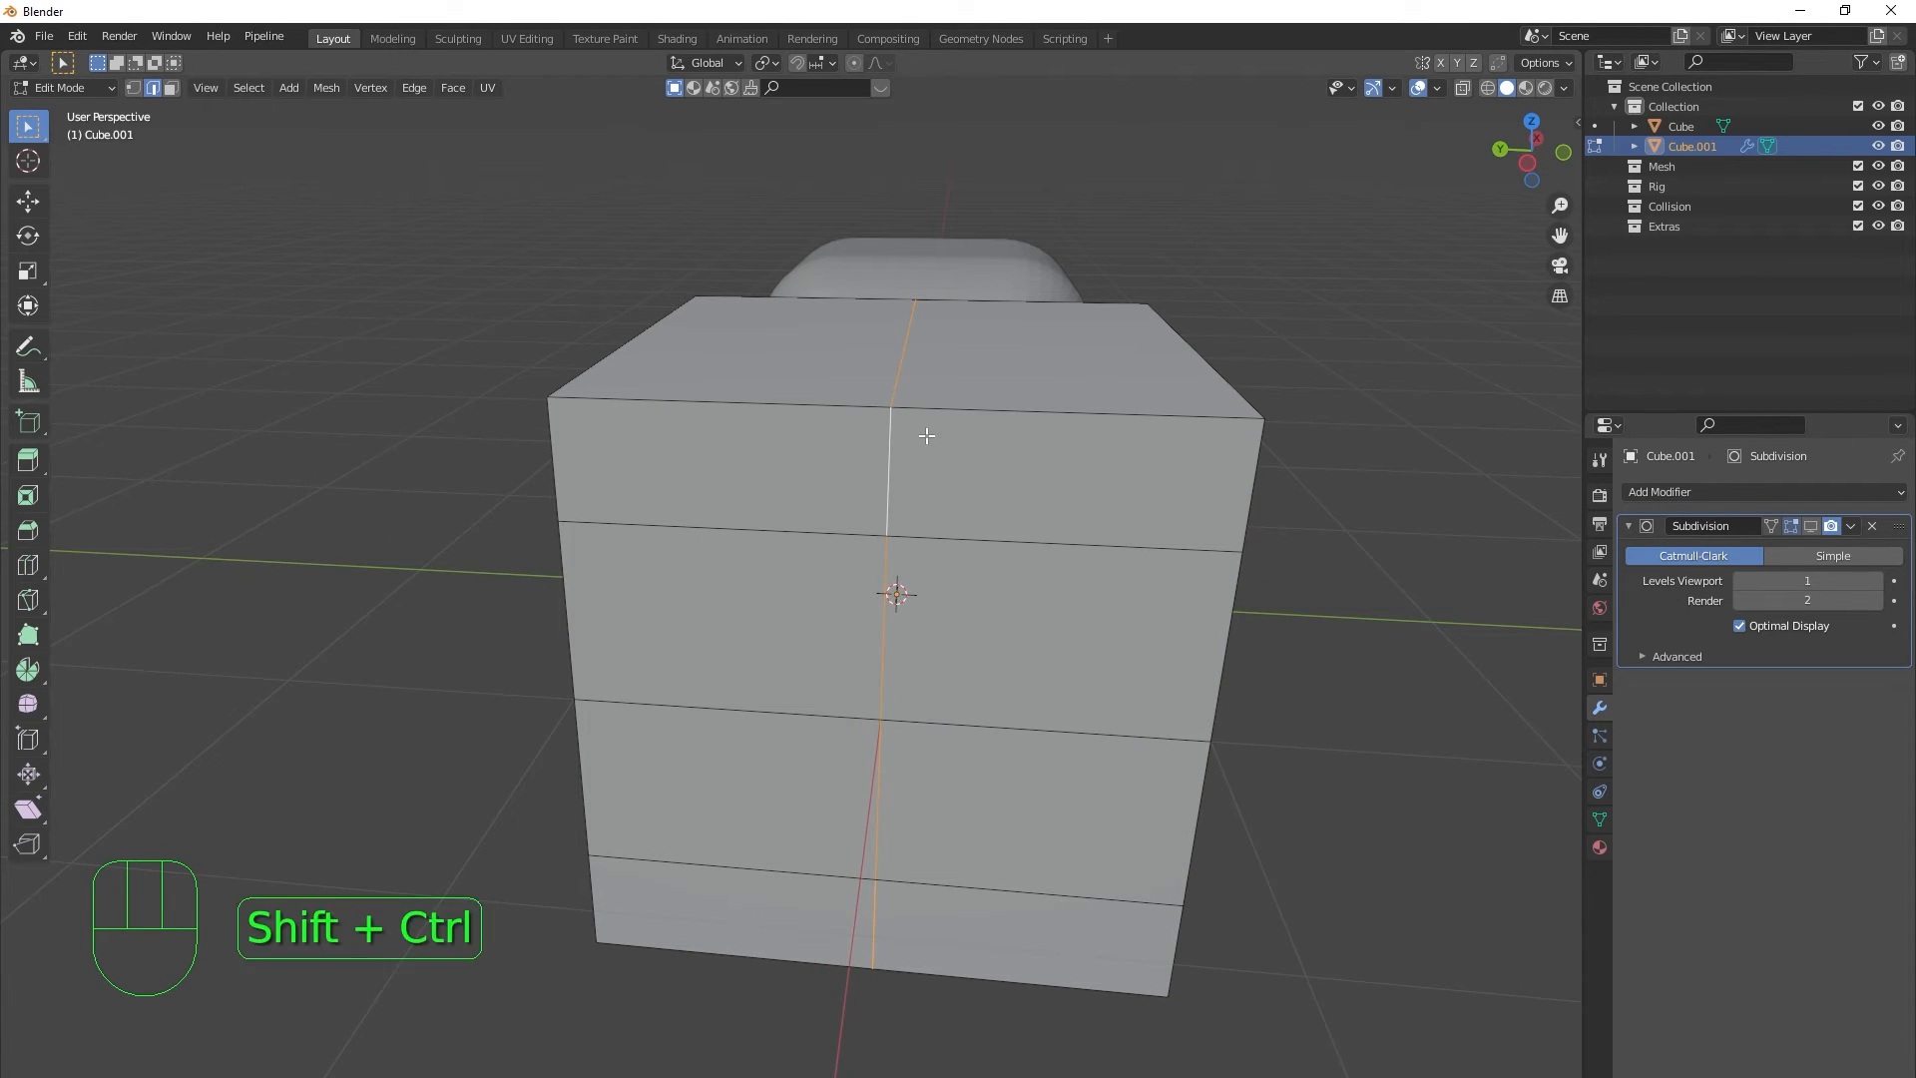
key("ctrl+shift+r")
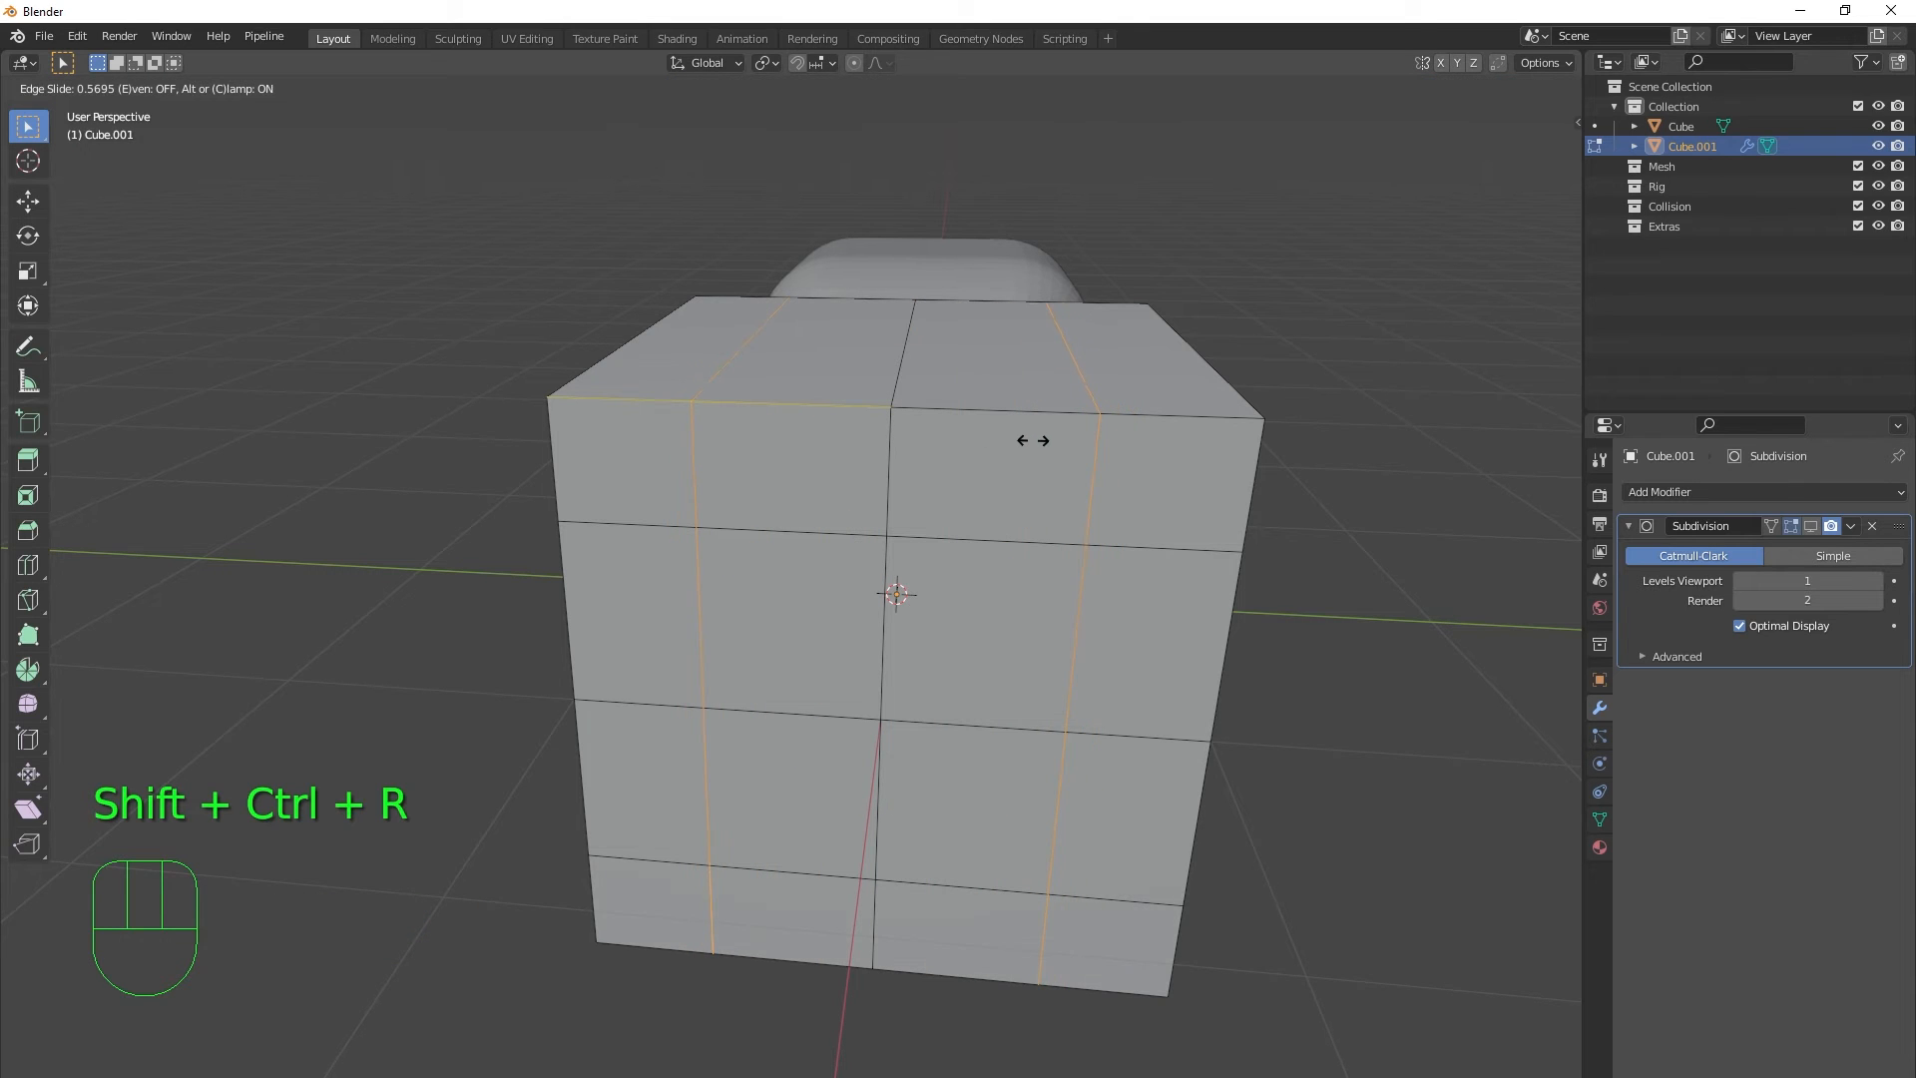
left_click(1038, 437)
- Turn the Subdivision modifier's viewport display back on for the cube with its new edge loops
middle_click_drag(1153, 471, 1096, 404)
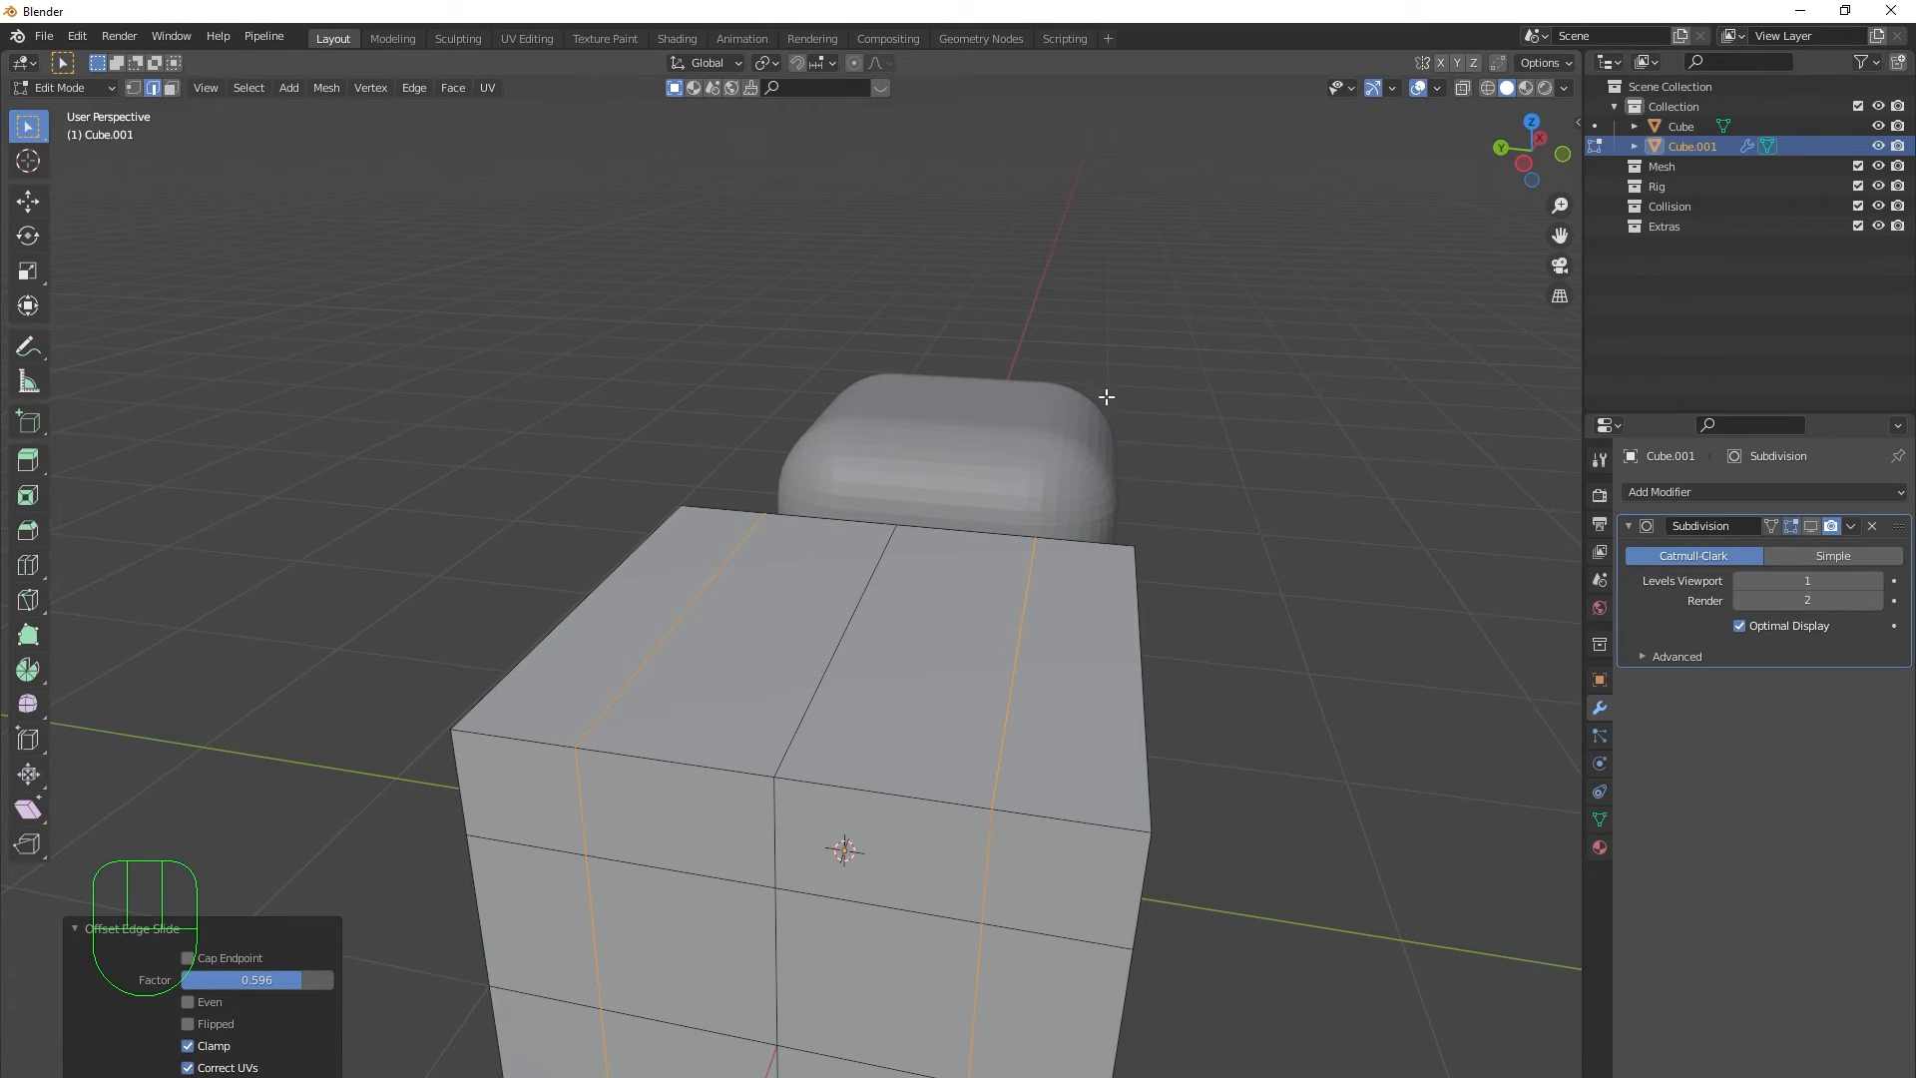
middle_click_drag(1136, 693, 1131, 571)
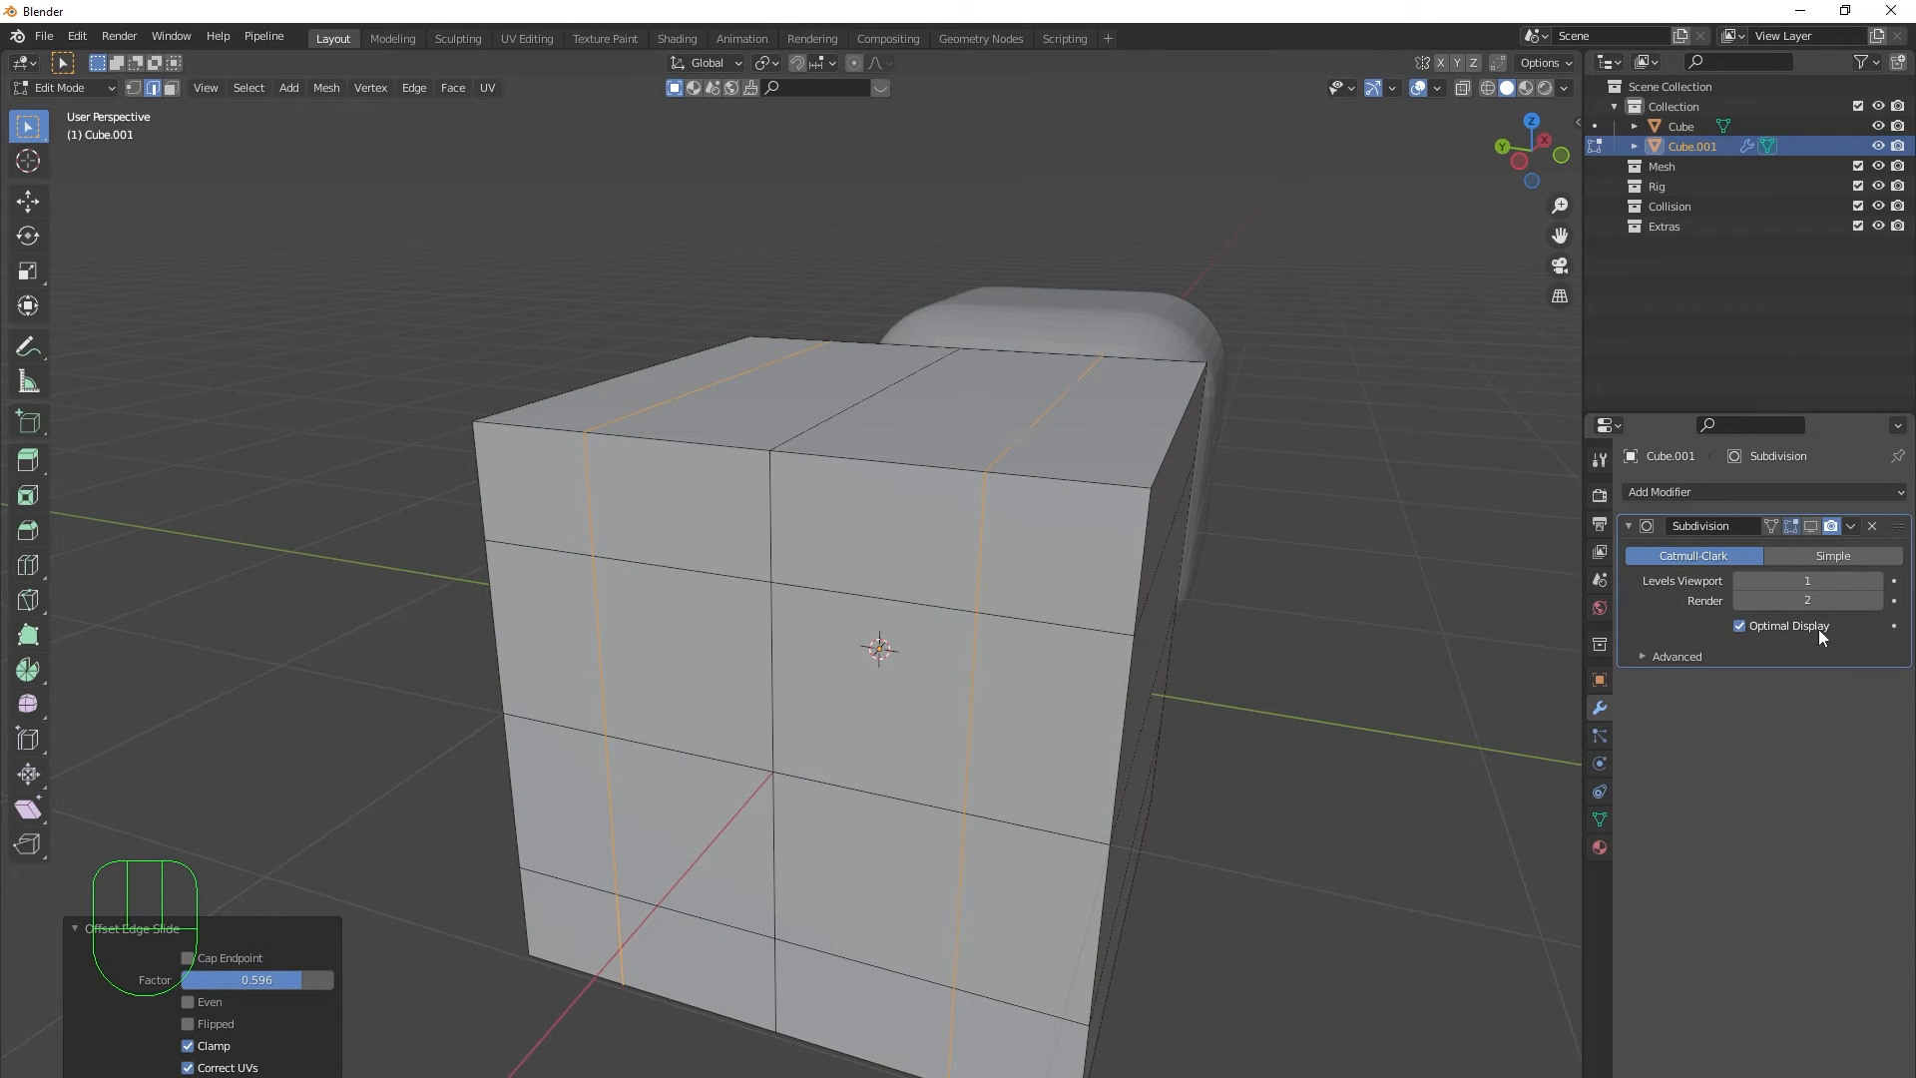
left_click(1811, 525)
- Inspect how the added loops shape the subdivided cube's corners and sides, comparing it with the rounded cube
middle_click_drag(1382, 598, 1359, 557)
middle_click_drag(1218, 557, 1271, 472)
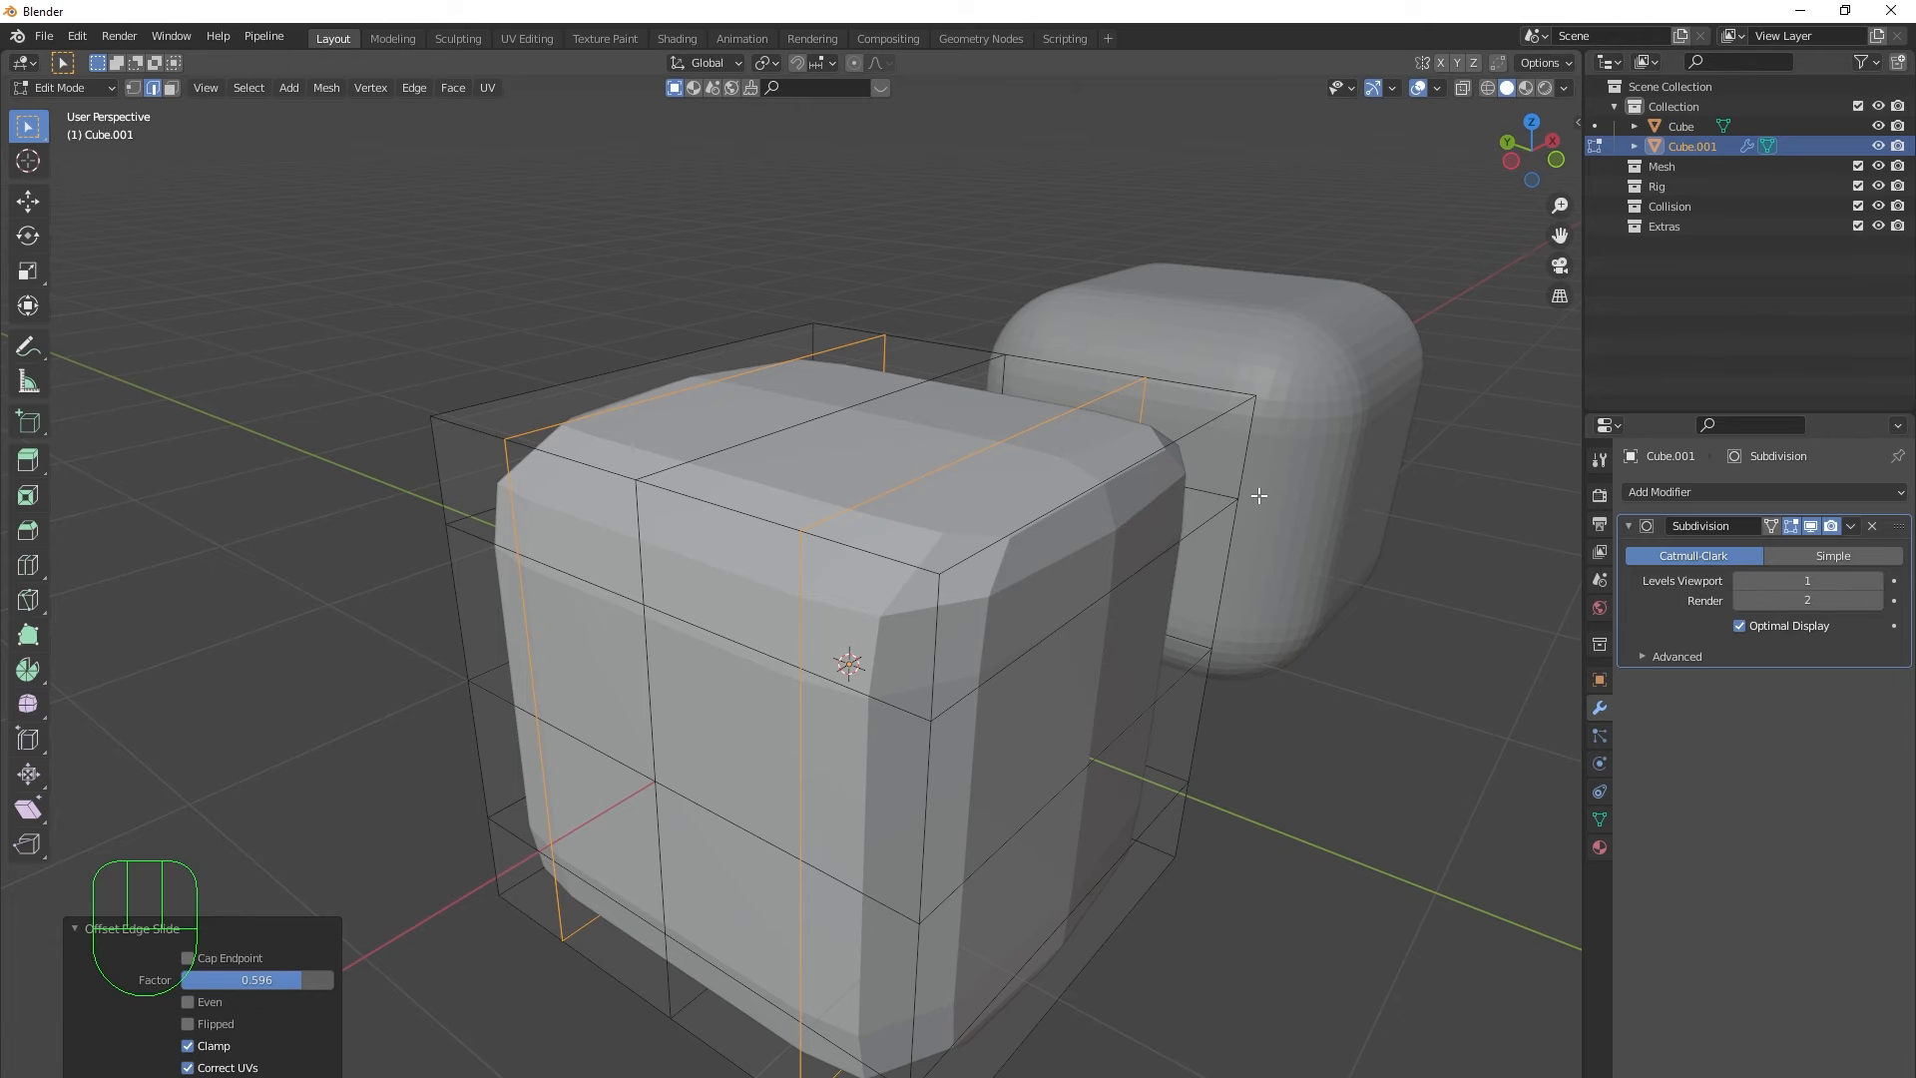
middle_click_drag(1284, 595, 1214, 662, "shift")
middle_click_drag(1214, 662, 1110, 668)
scroll(1198, 685, "up", 1)
scroll(953, 706, "down", 2)
middle_click_drag(913, 686, 968, 691)
mouse_move(947, 608)
middle_mouse_down()
mouse_move(1102, 628)
mouse_move(1051, 724)
mouse_move(944, 634)
middle_mouse_up()
scroll(1090, 662, "up", 3)
middle_click_drag(1129, 757, 890, 623)
middle_click_drag(981, 665, 1018, 620, "shift")
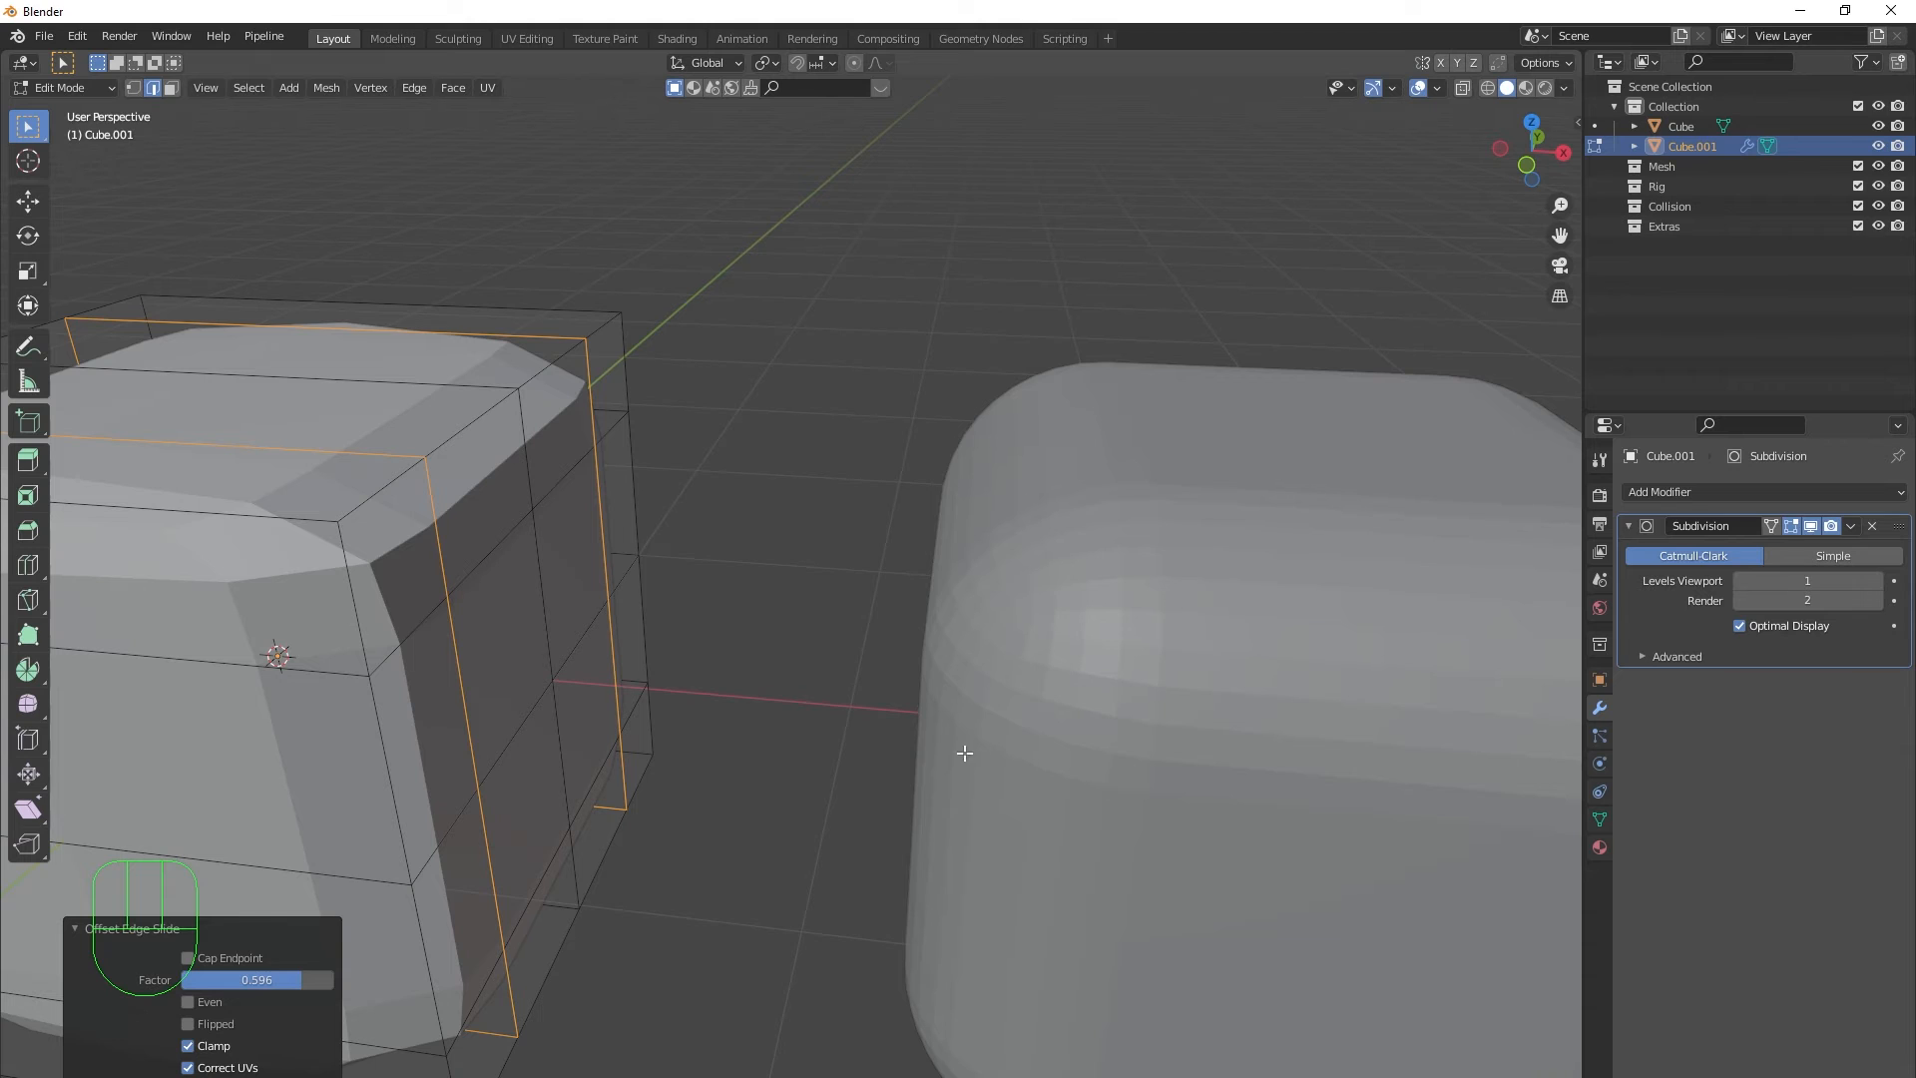
- Add a centred loop cut in the cube's remaining uncut direction and offset it to both sides at a factor of about 0.577
middle_click_drag(964, 752, 1137, 527, "shift")
middle_click_drag(1224, 620, 852, 559, "shift")
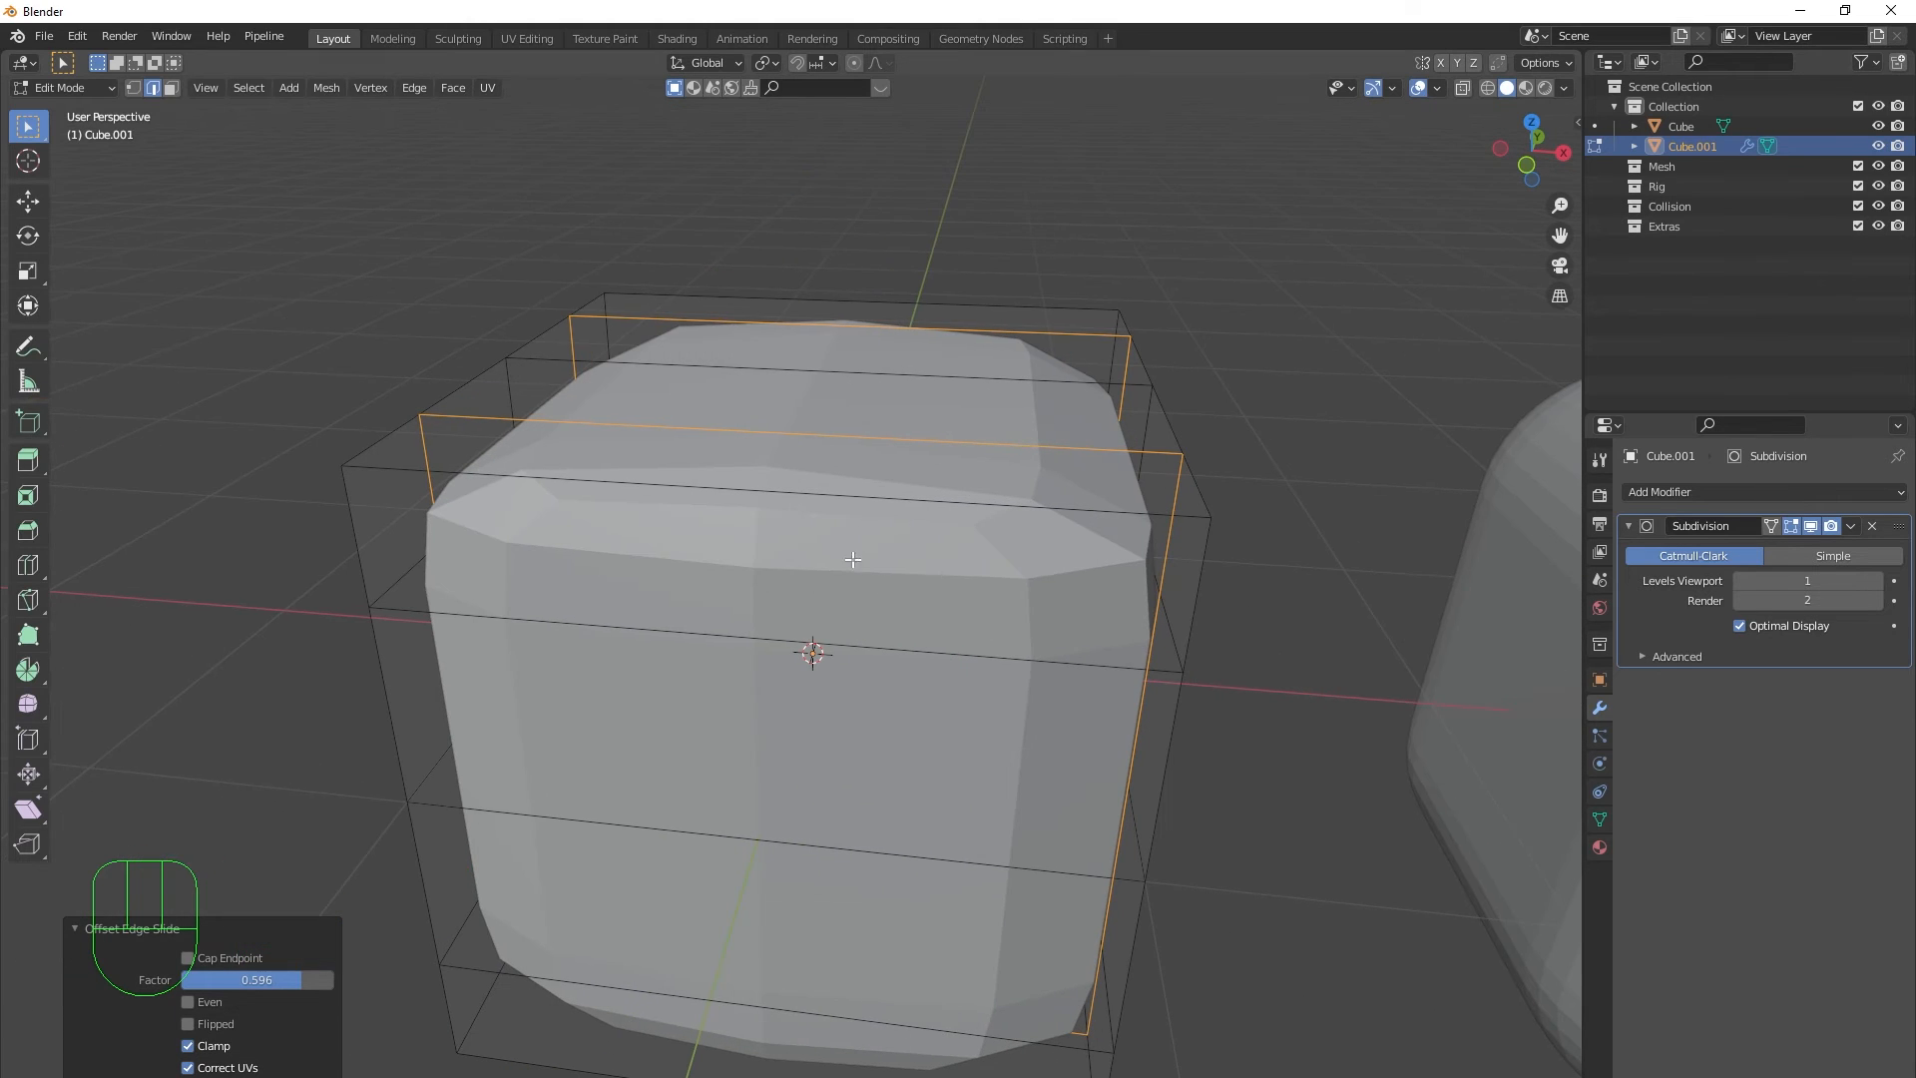
key("ctrl+r")
left_click(756, 499)
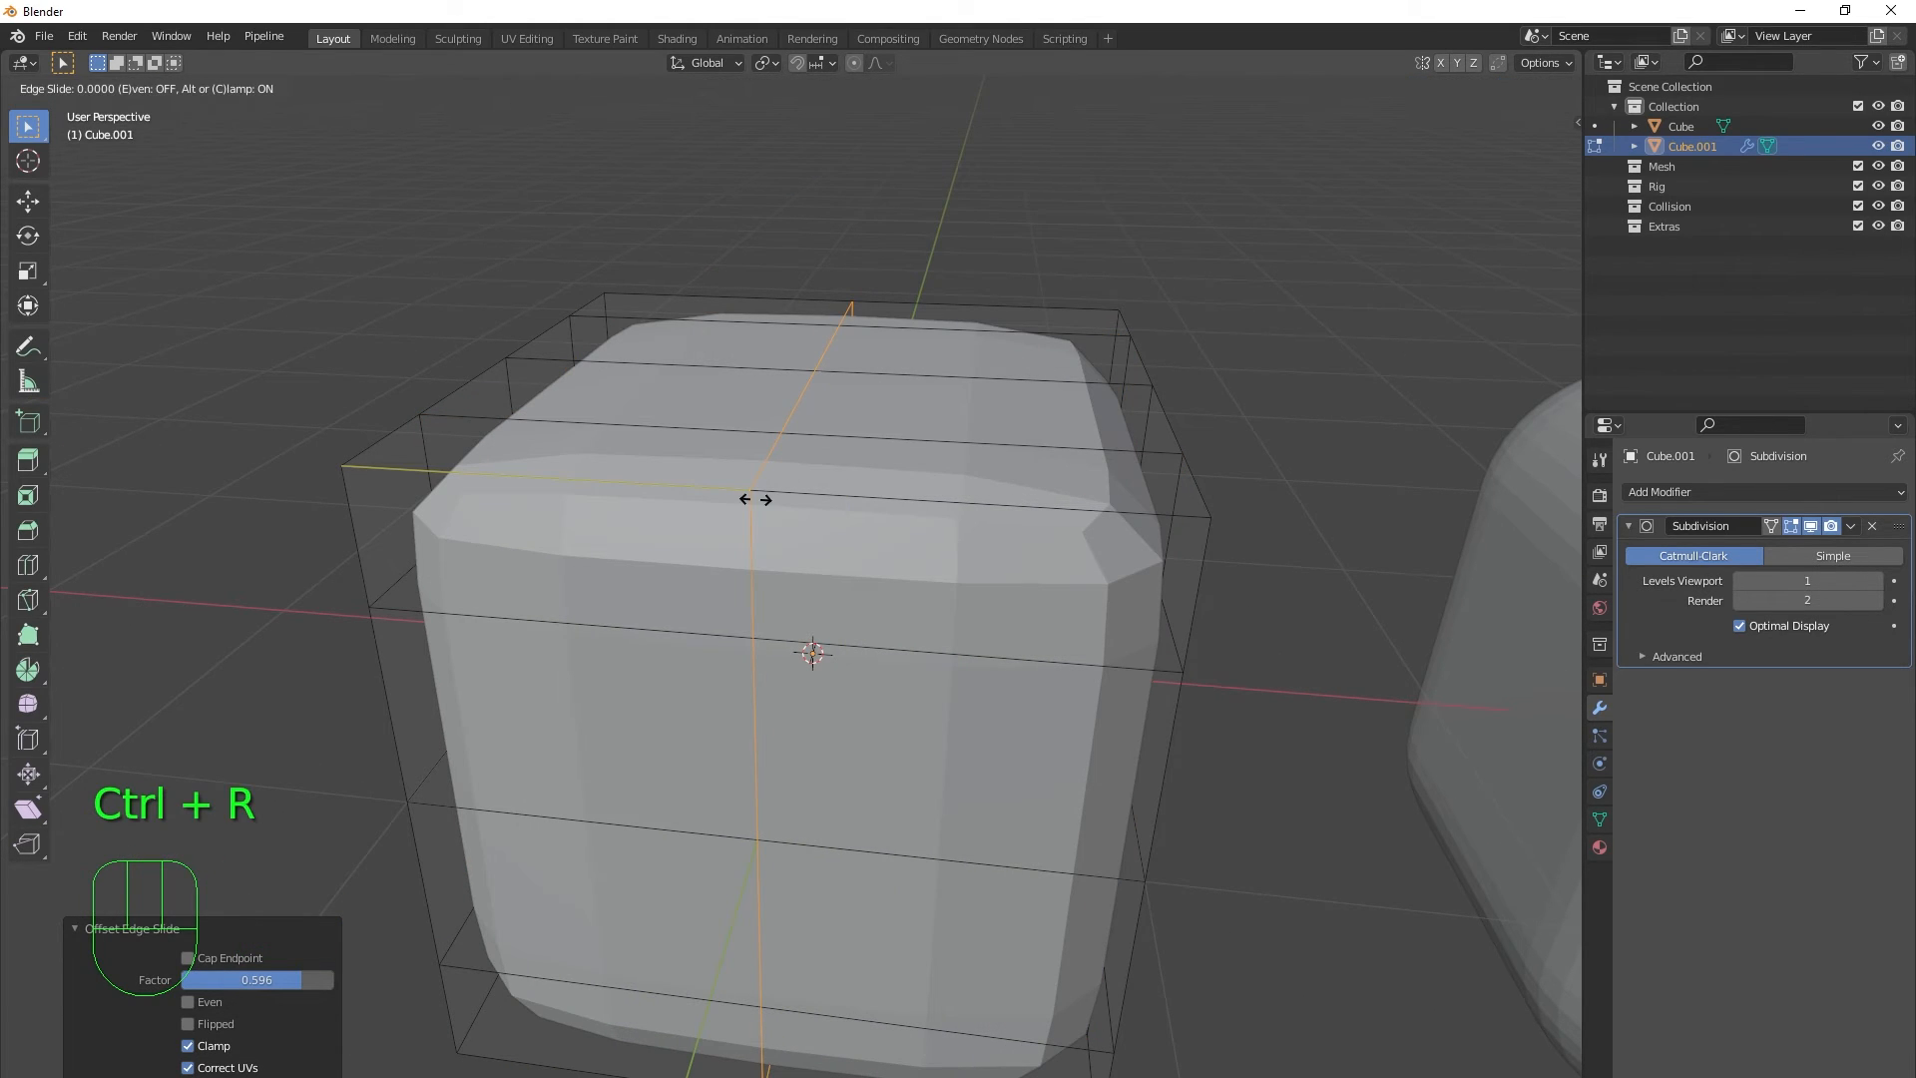
right_click(755, 499)
key("ctrl+shift+r")
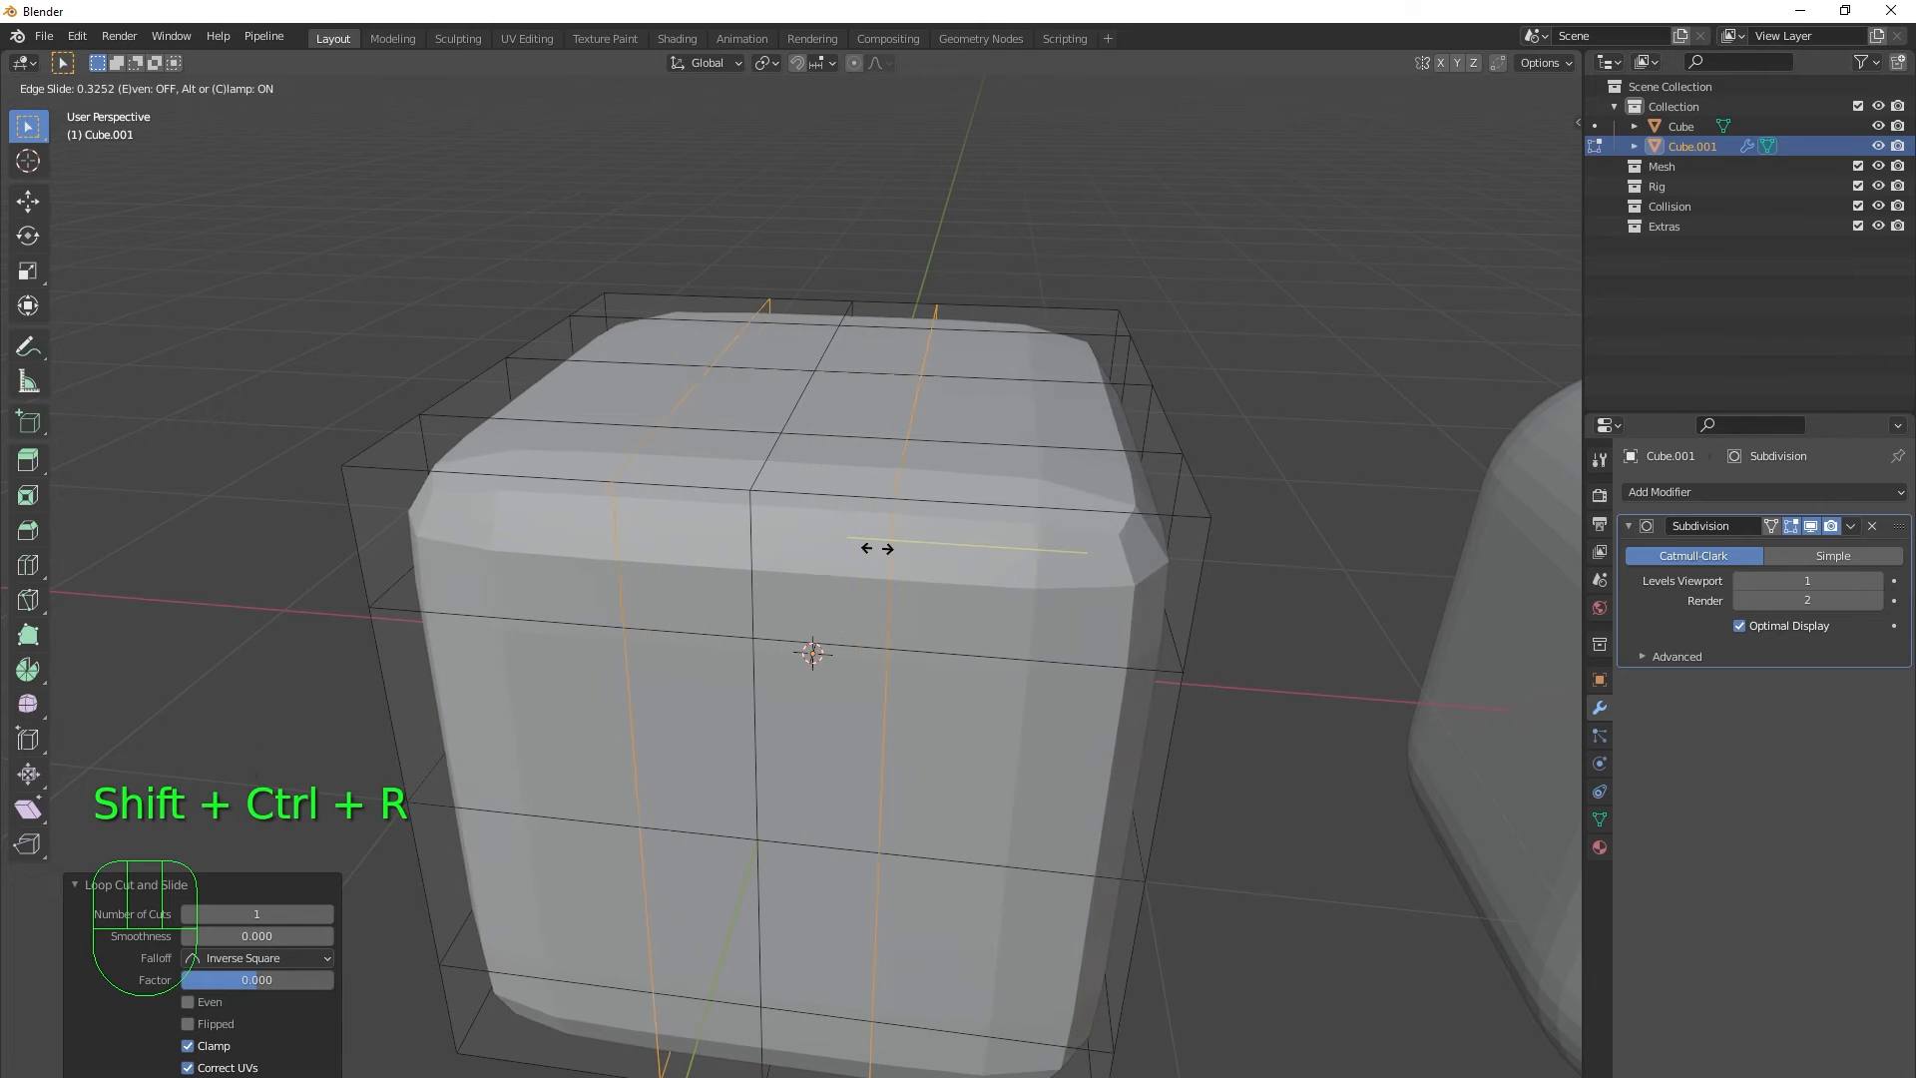
left_click(930, 553)
- Set the Subdivision modifier's viewport levels to 3
middle_click_drag(1103, 633, 1072, 640)
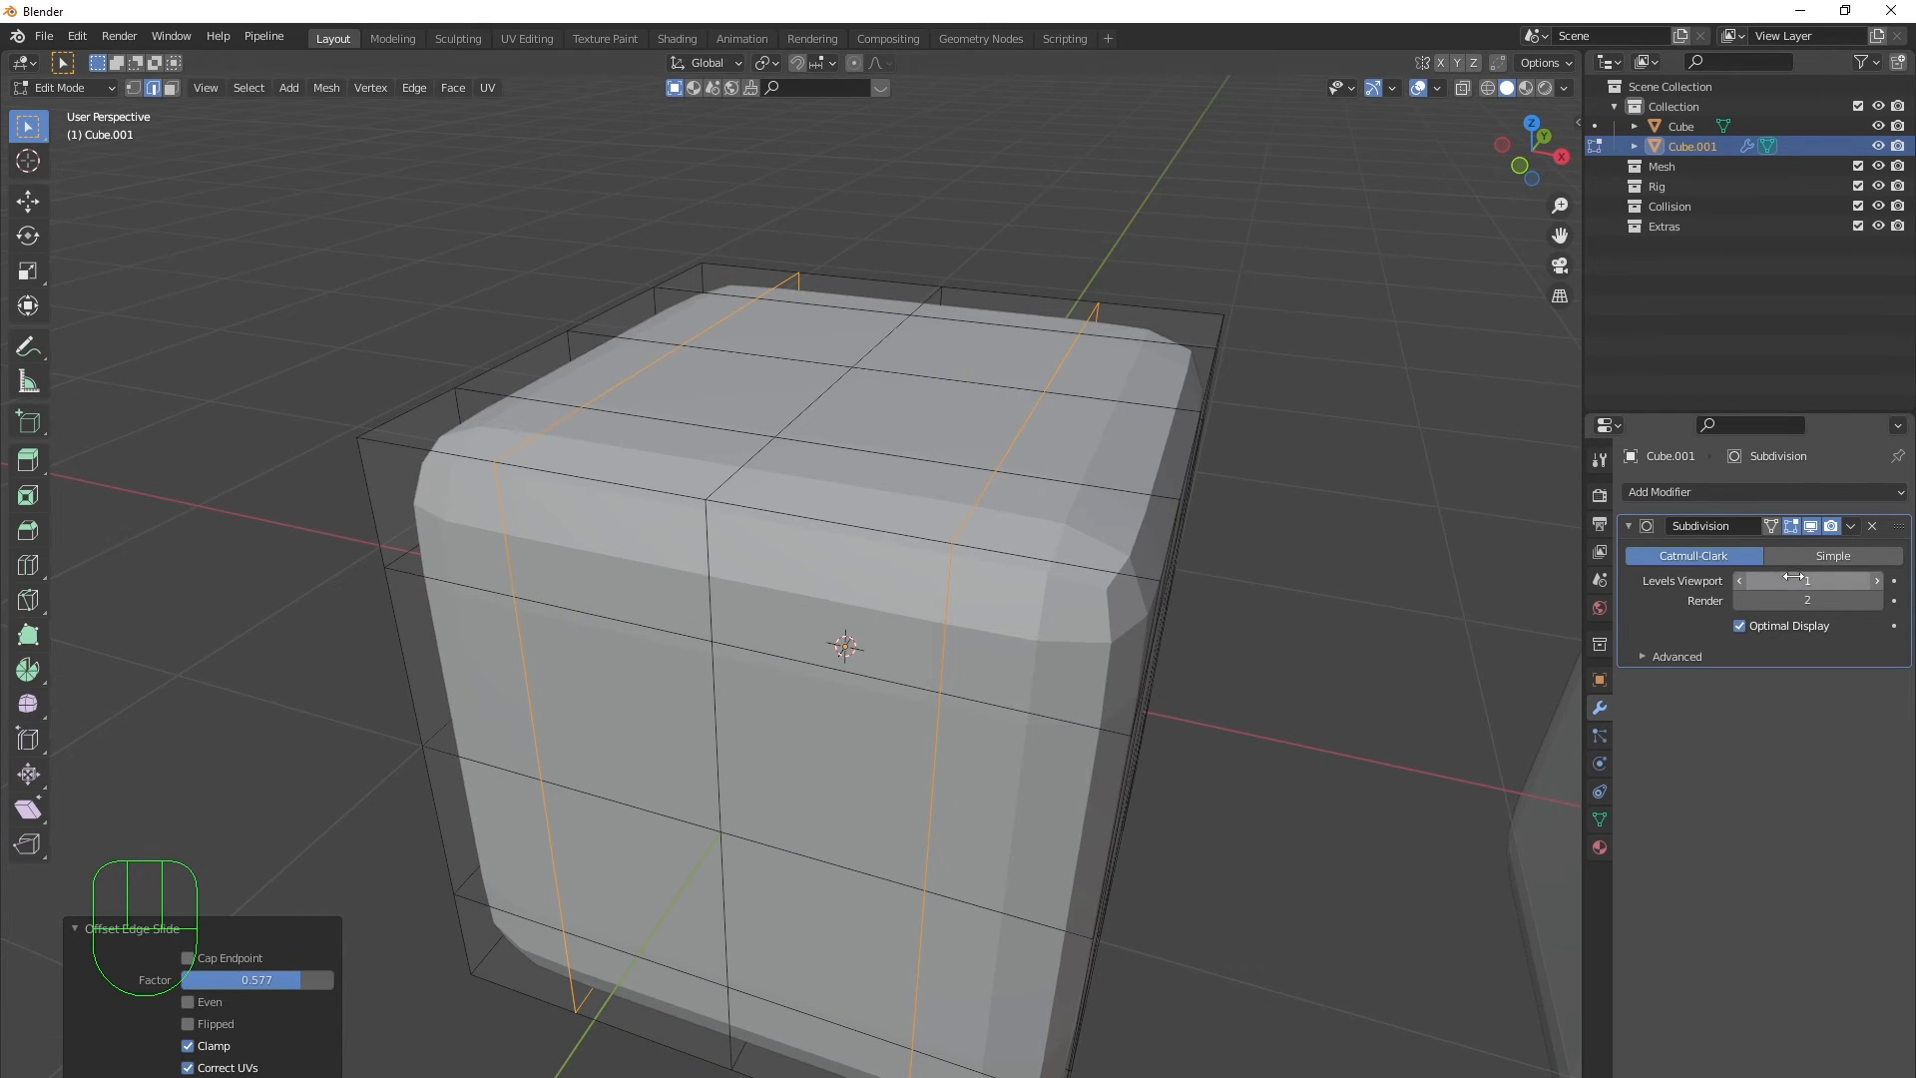
left_click(1876, 581)
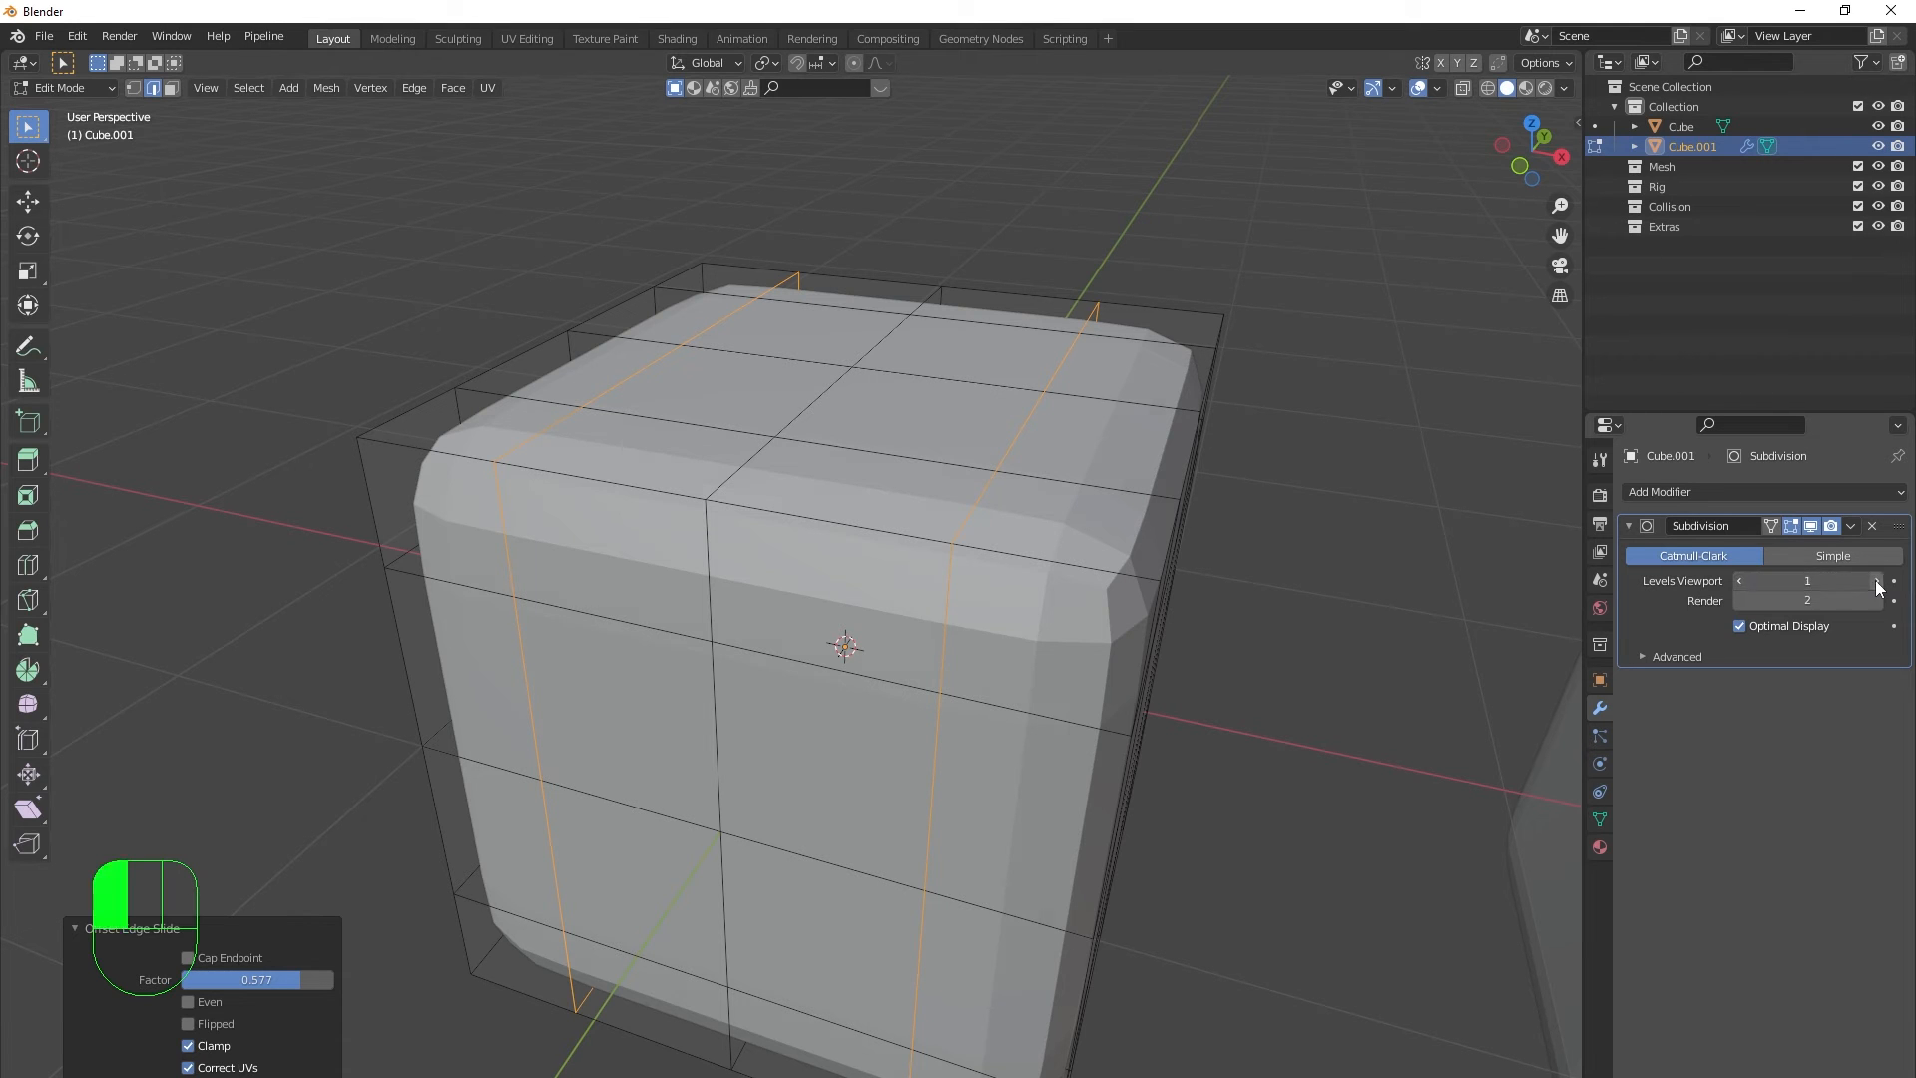
left_click(1876, 581)
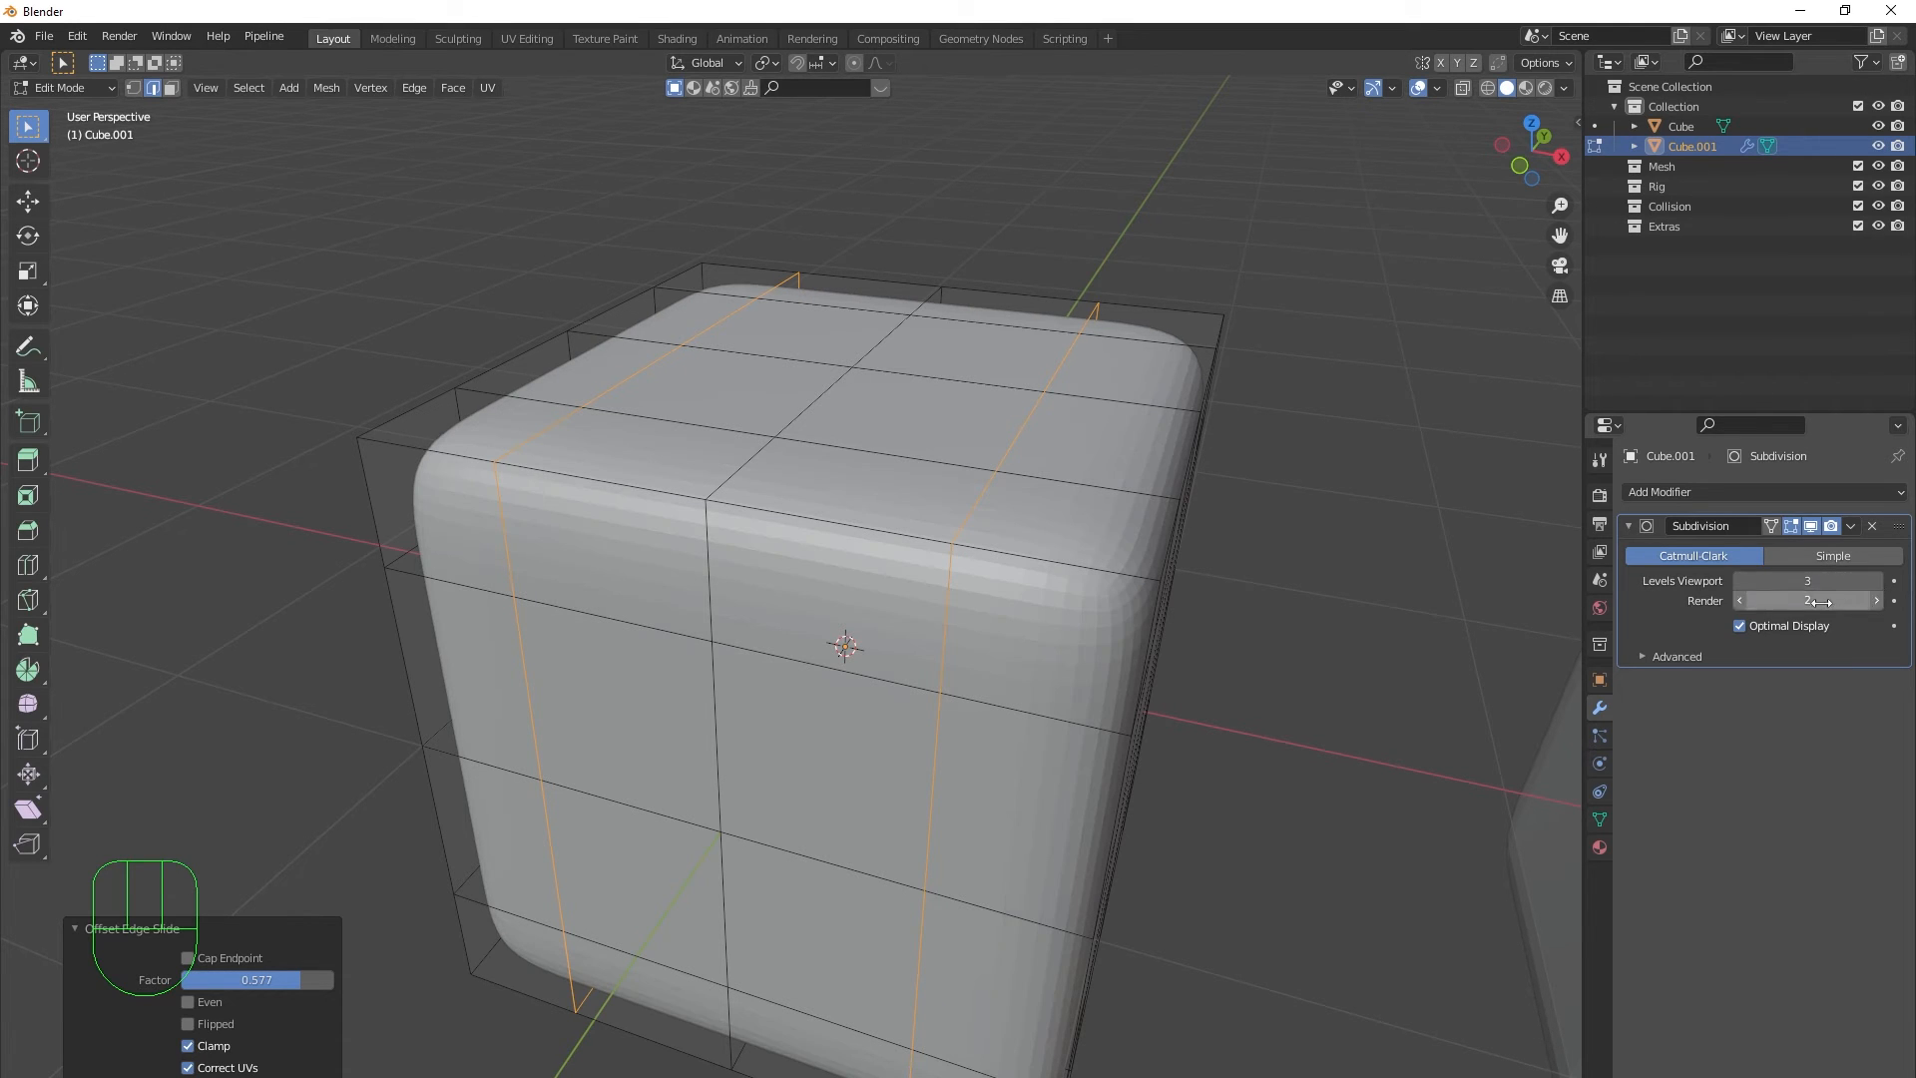
- Try shifting the selected pair of vertical edge loops about -0.065 m along X, and undo the move
scroll(1233, 671, "down", 3)
middle_click_drag(1226, 632, 824, 628, "shift")
key("Tab")
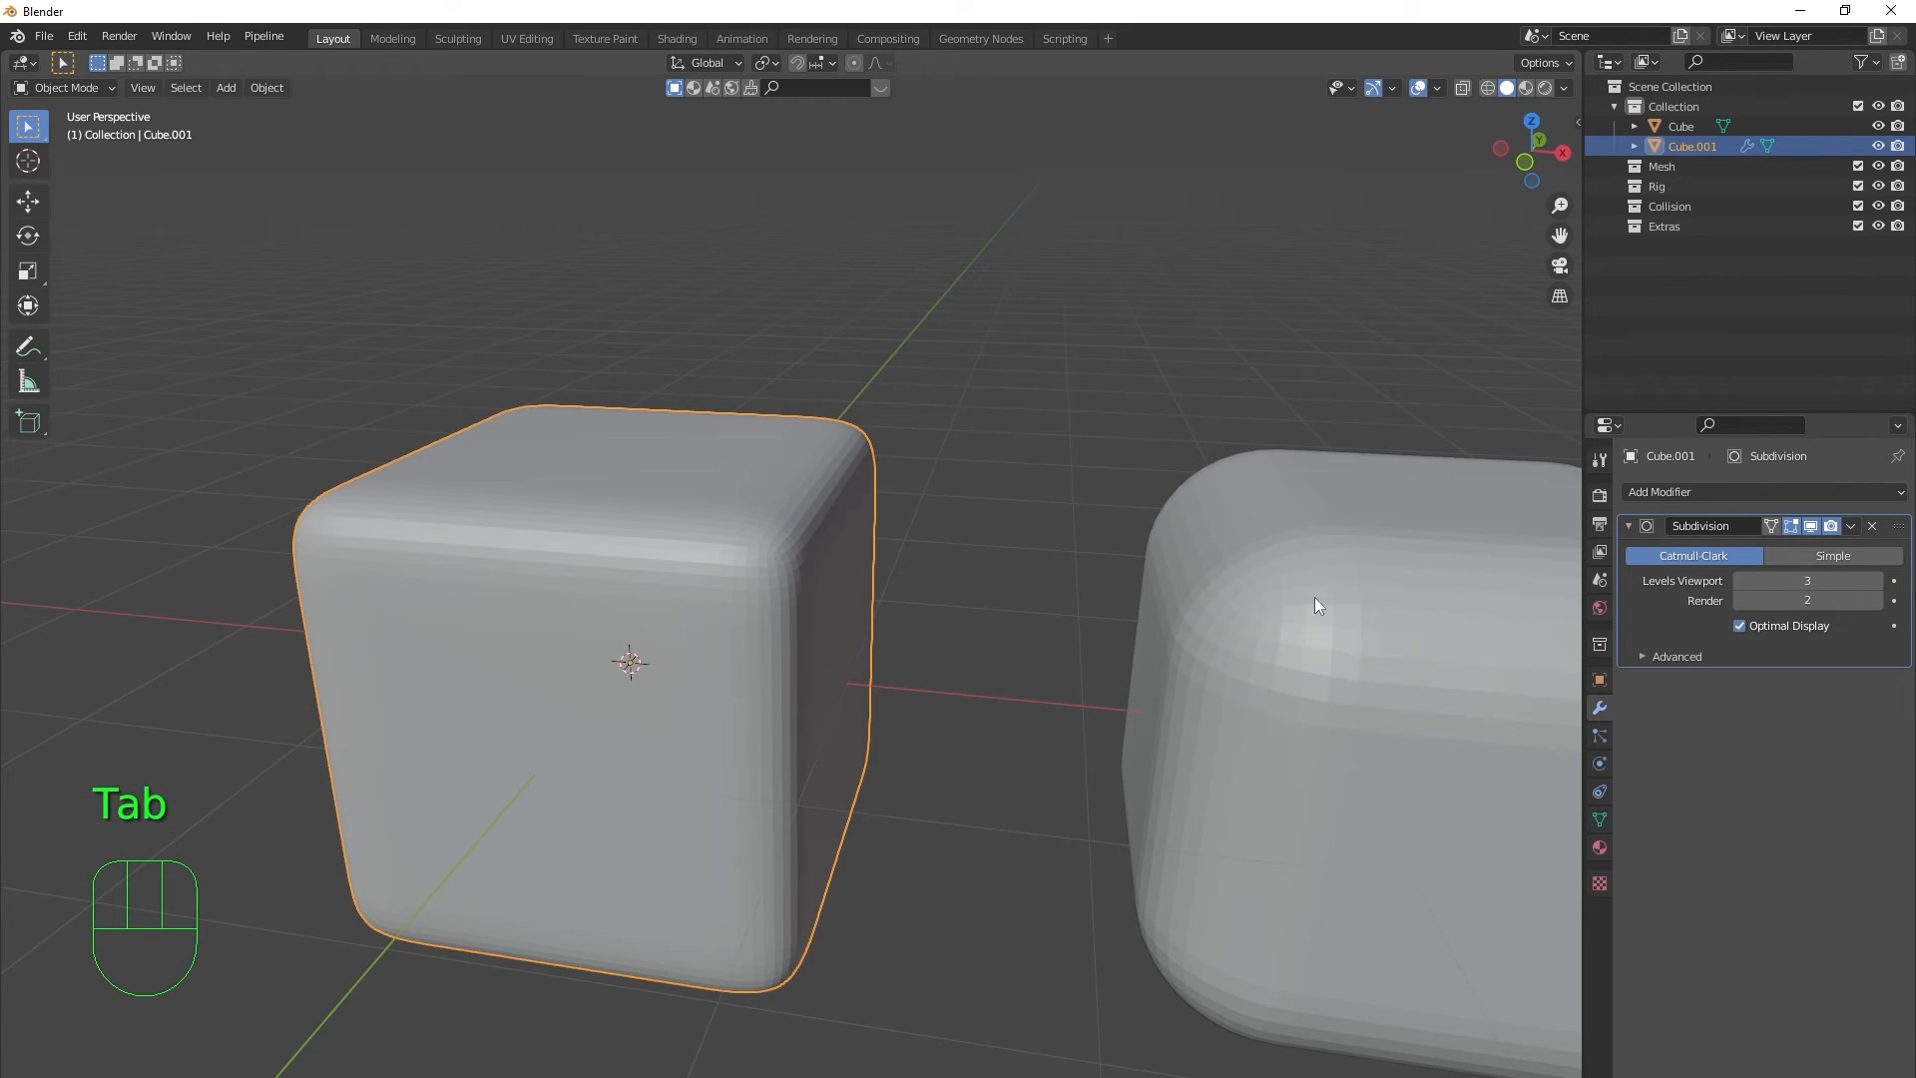
key("Tab")
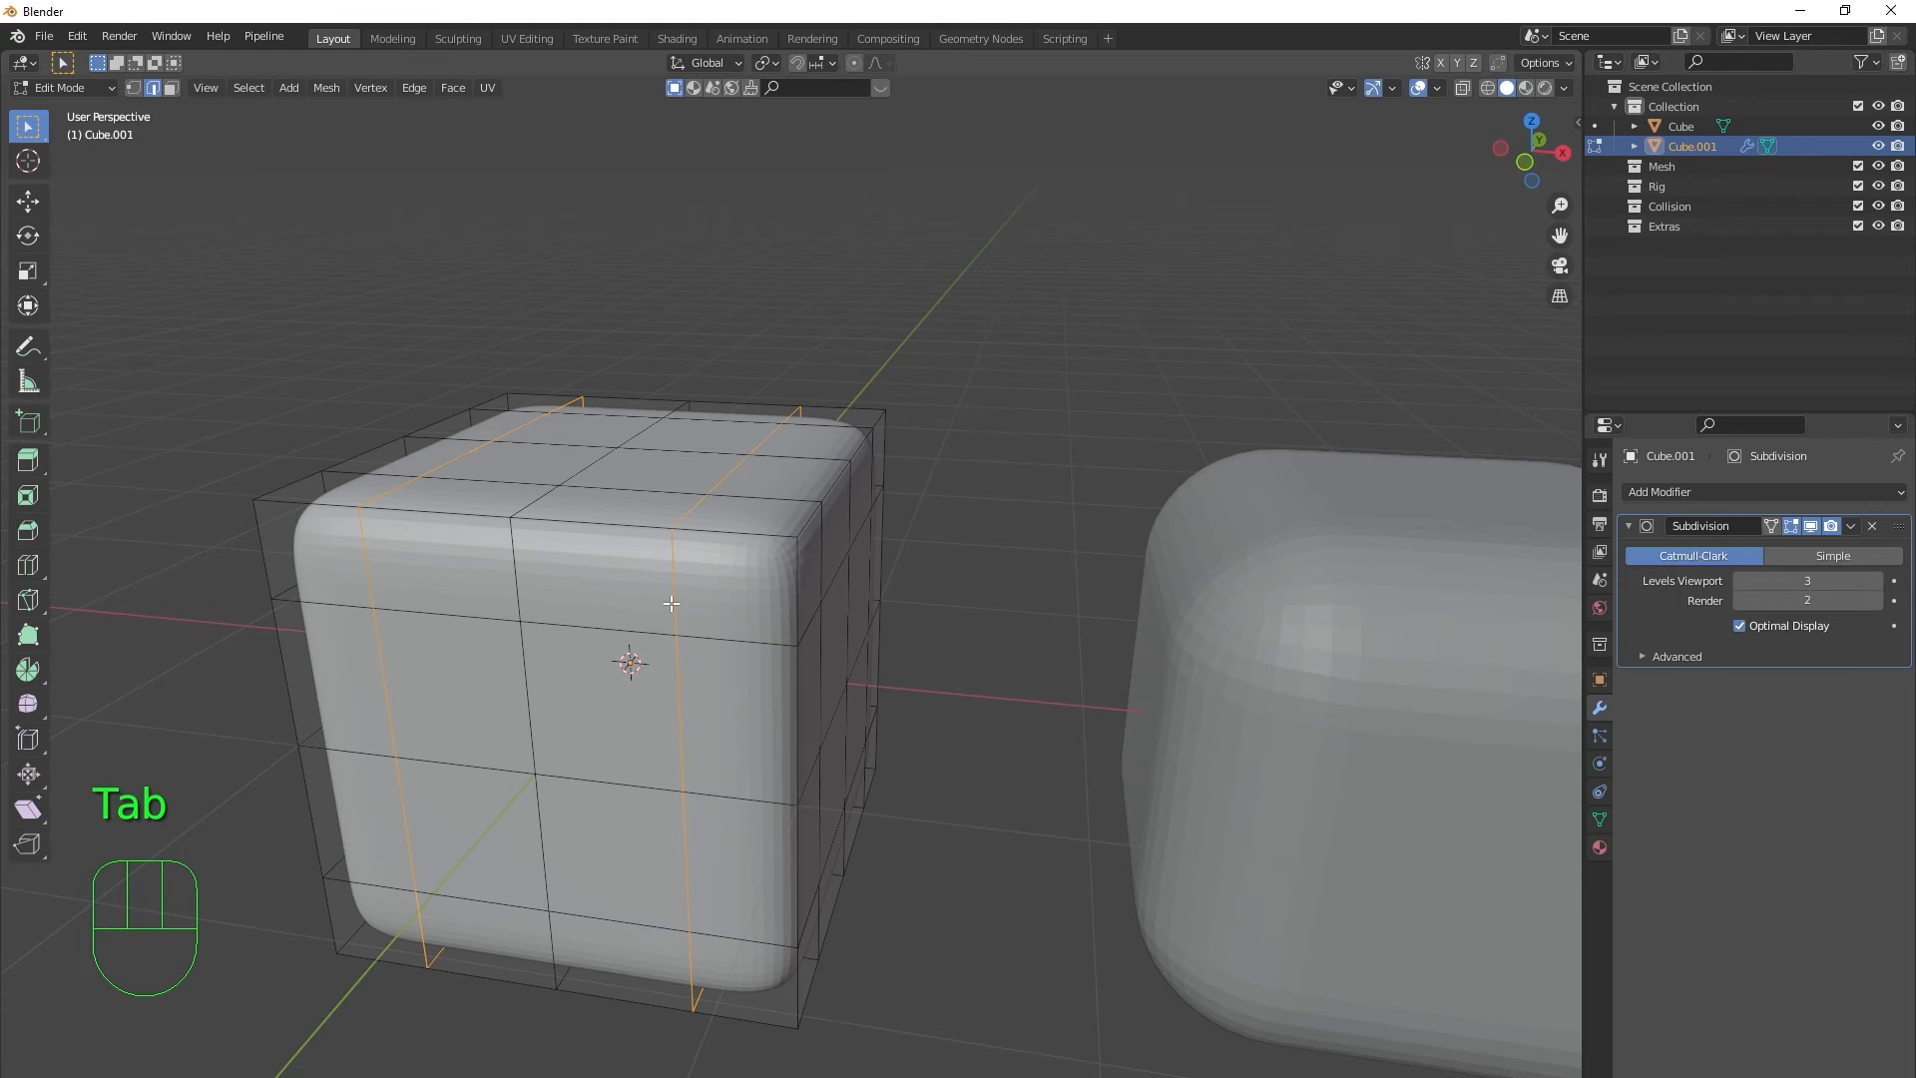
key("g")
left_click(864, 632)
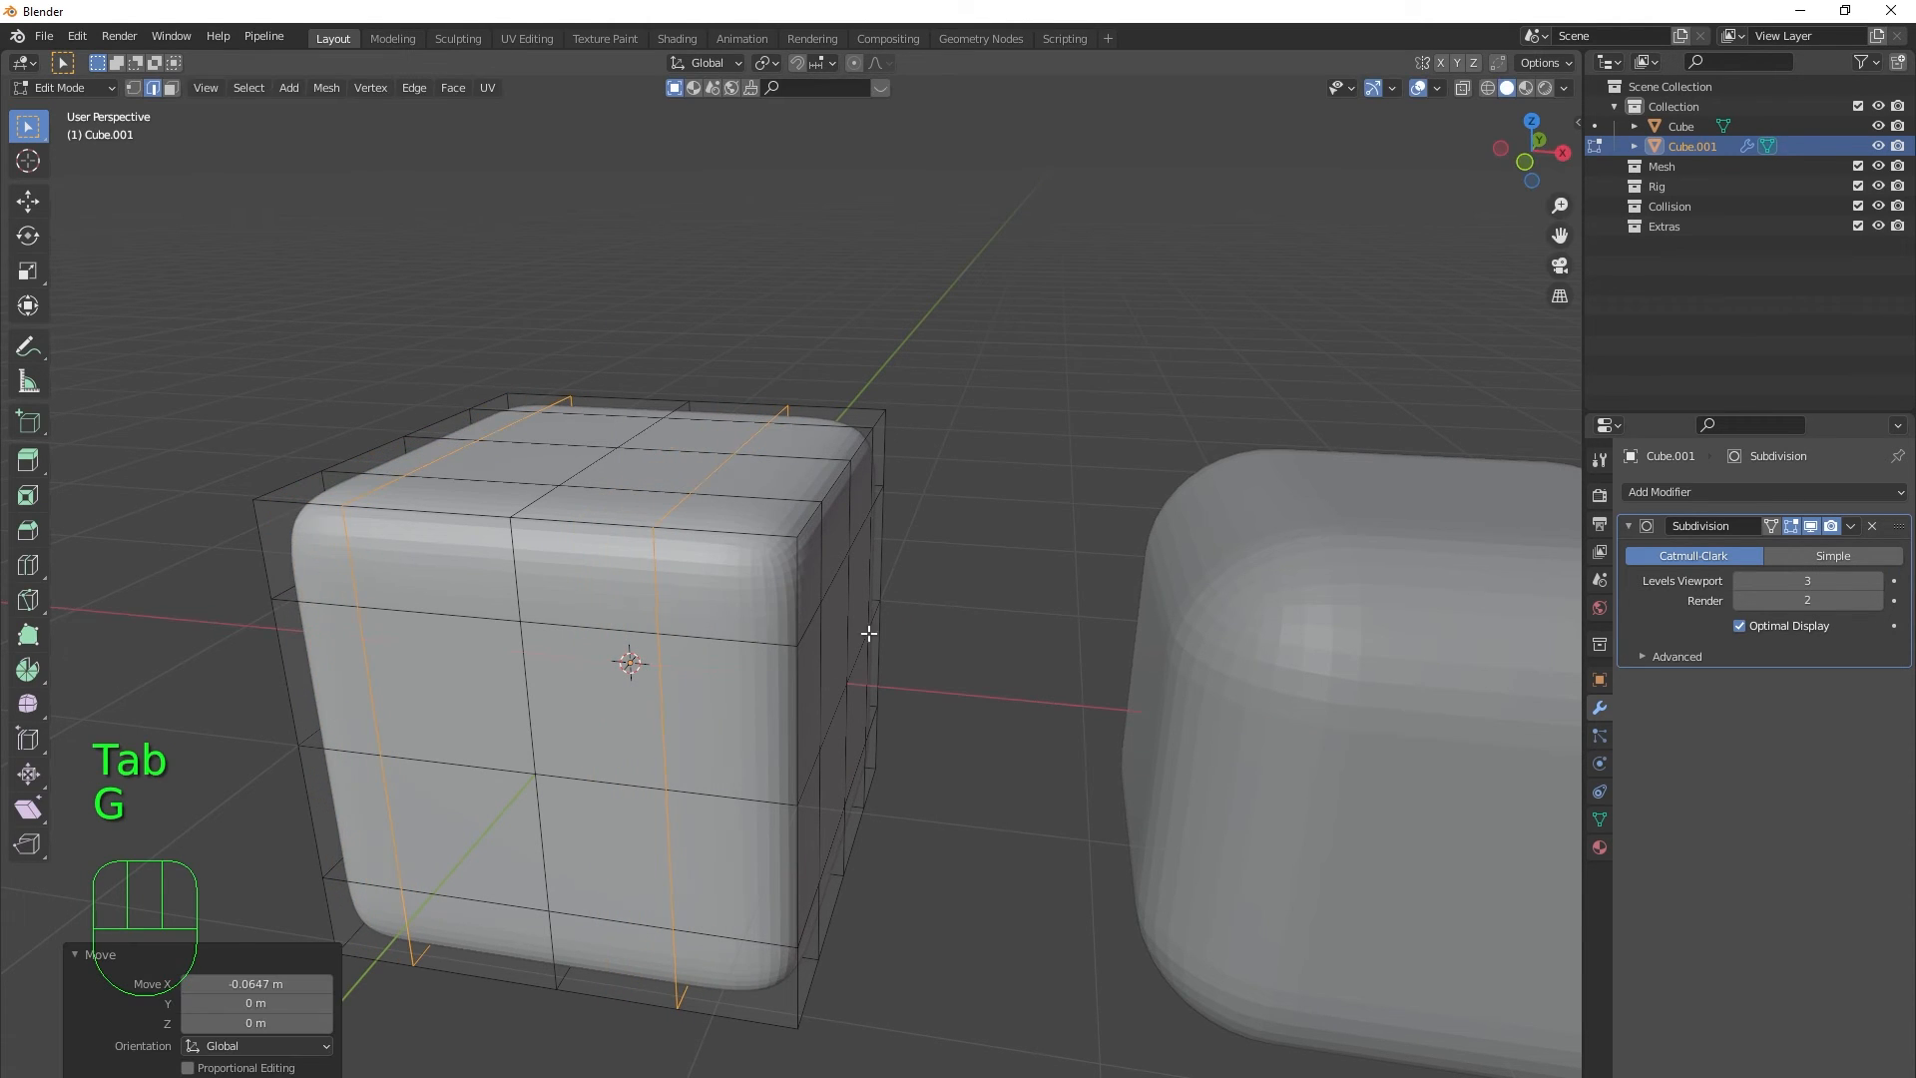
key("ctrl+z")
- Select the cube's upper horizontal edge loop and try lowering it along Z, cancelling the move
left_click(767, 643, "alt")
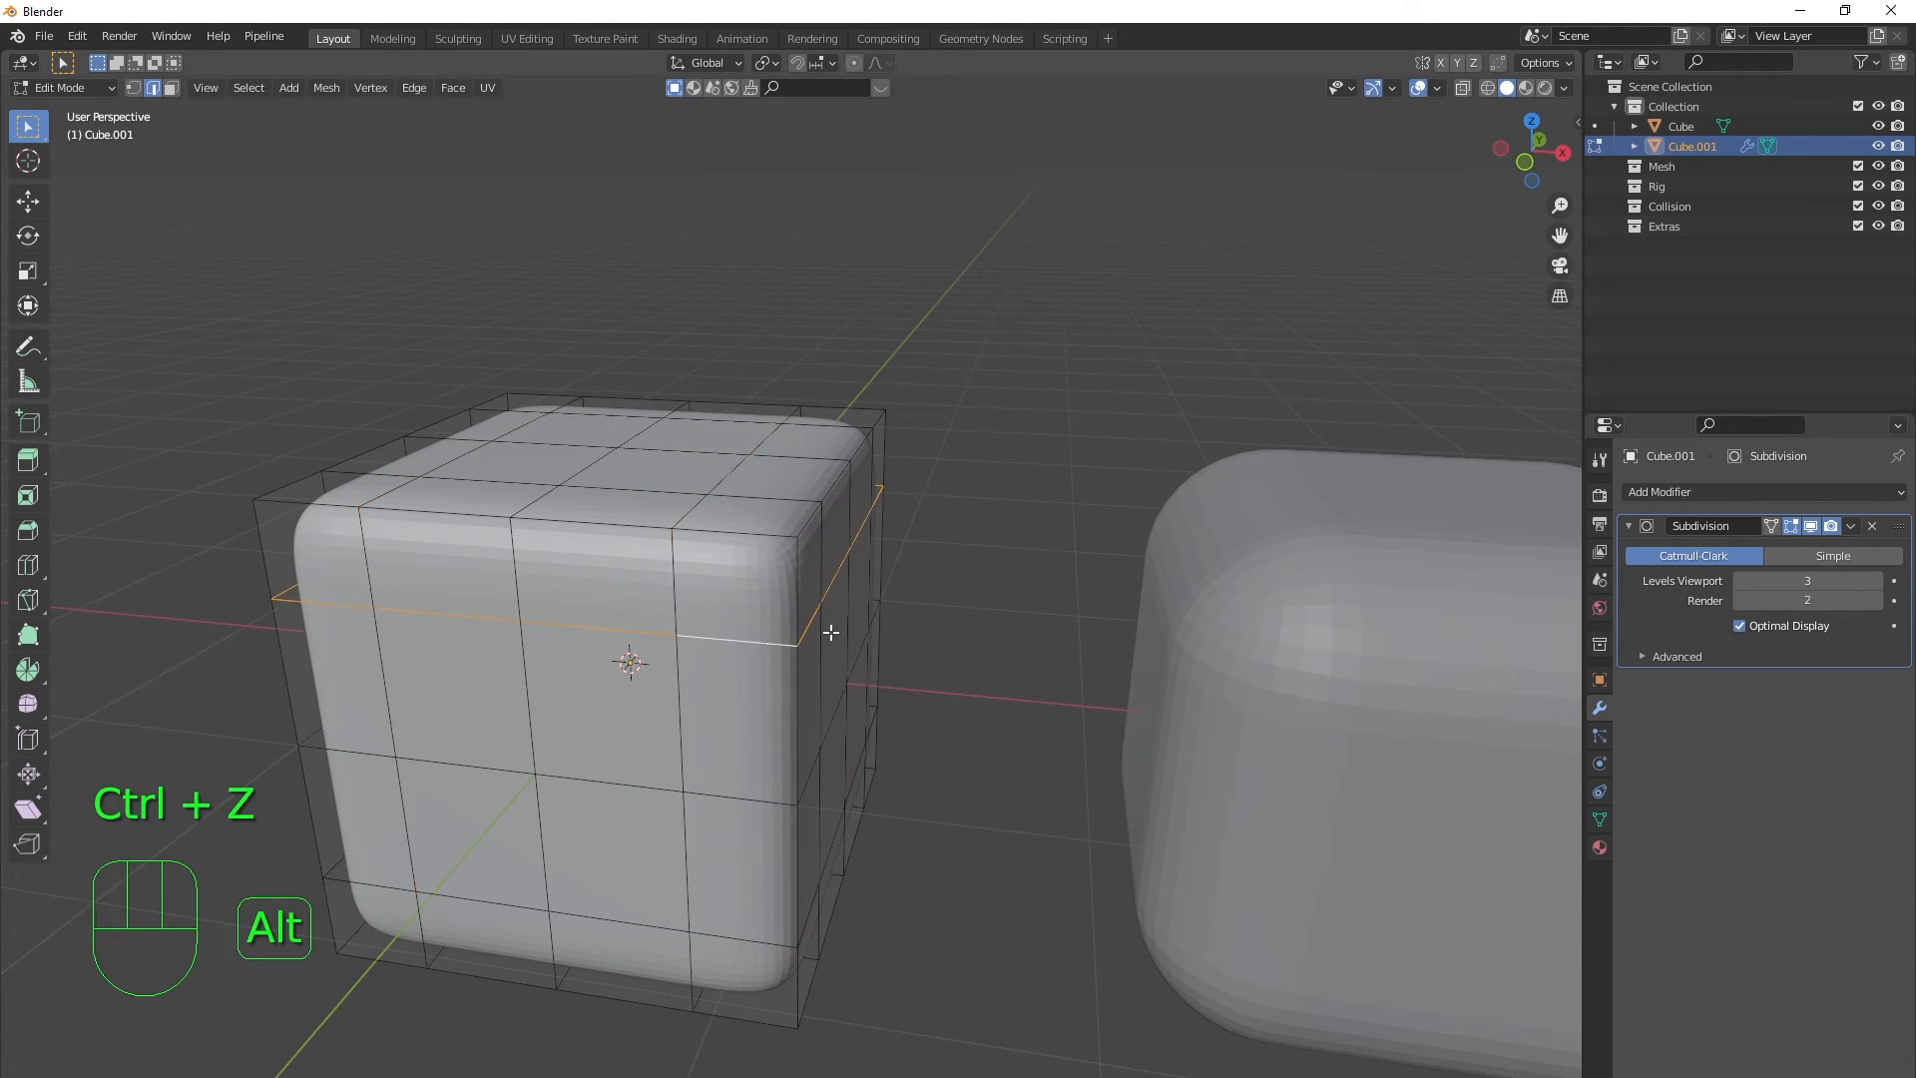
key("g")
key("z")
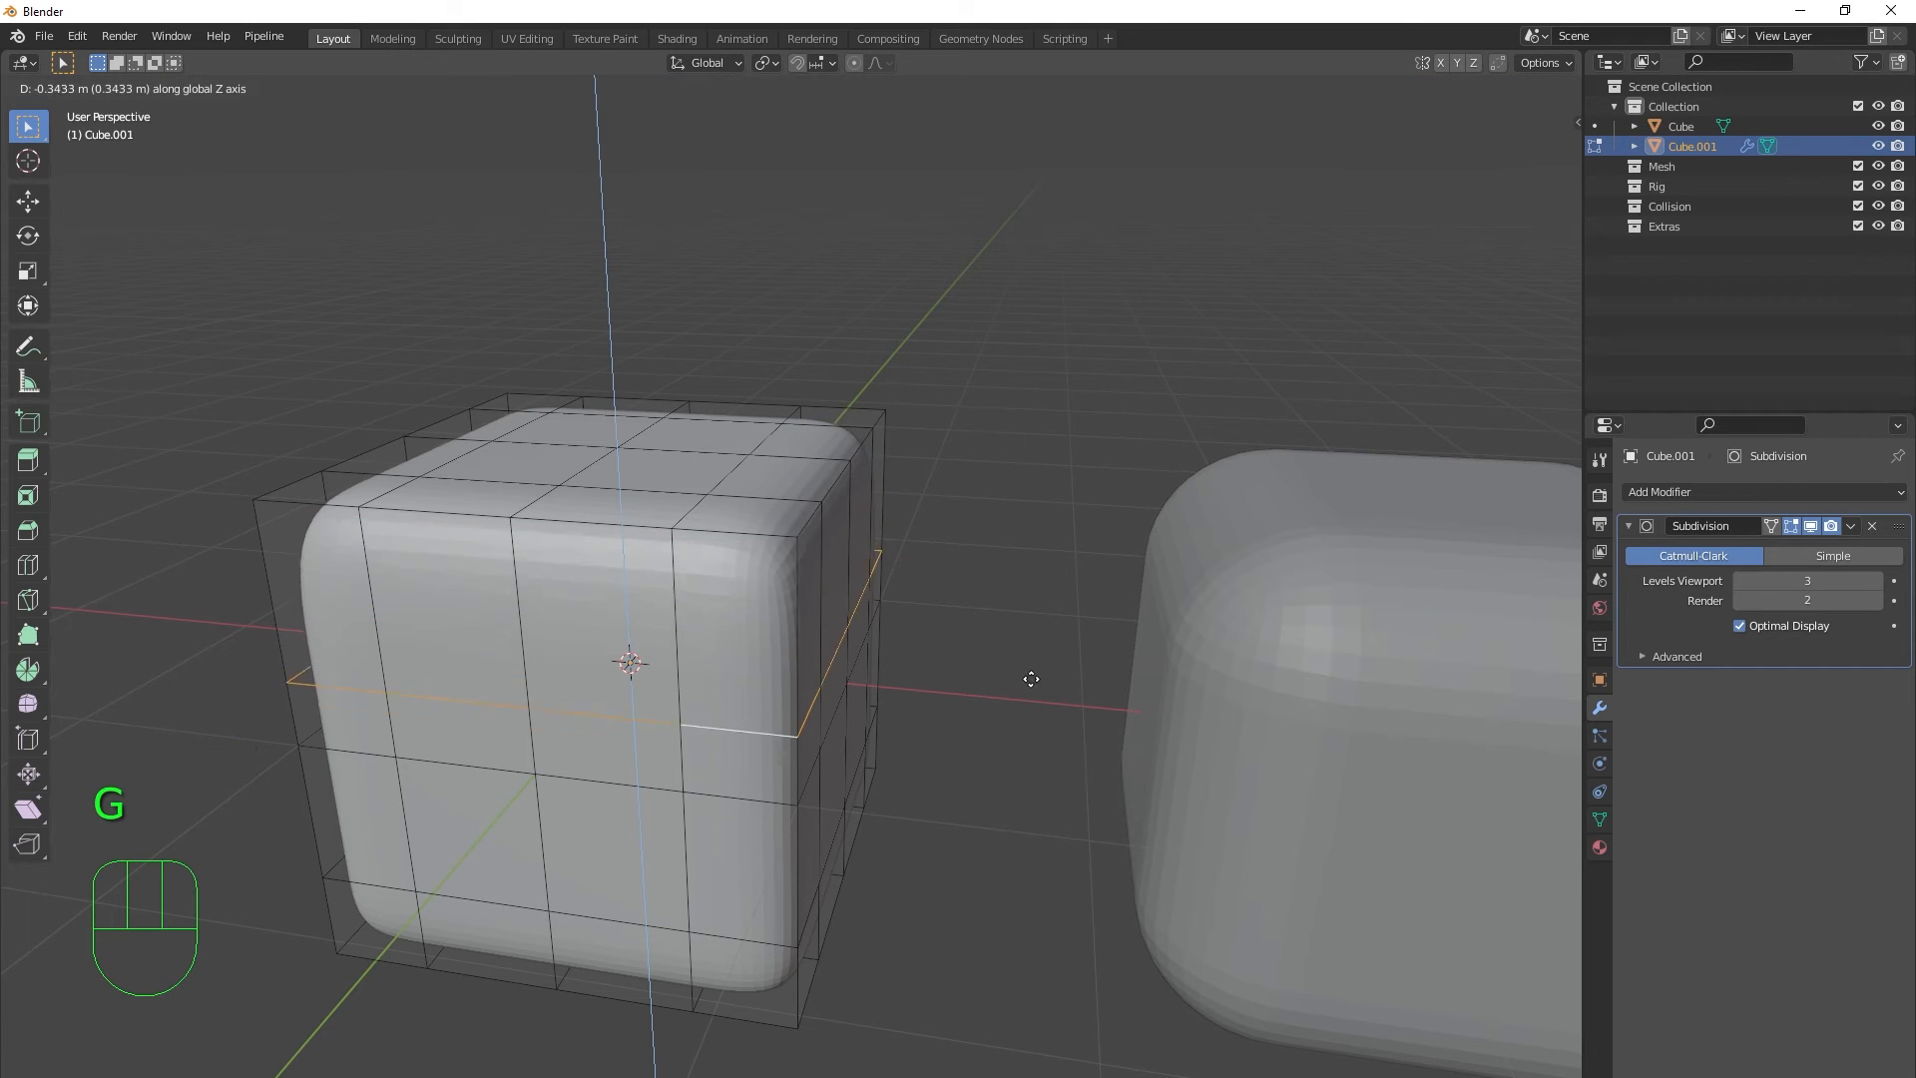
right_click(1042, 634)
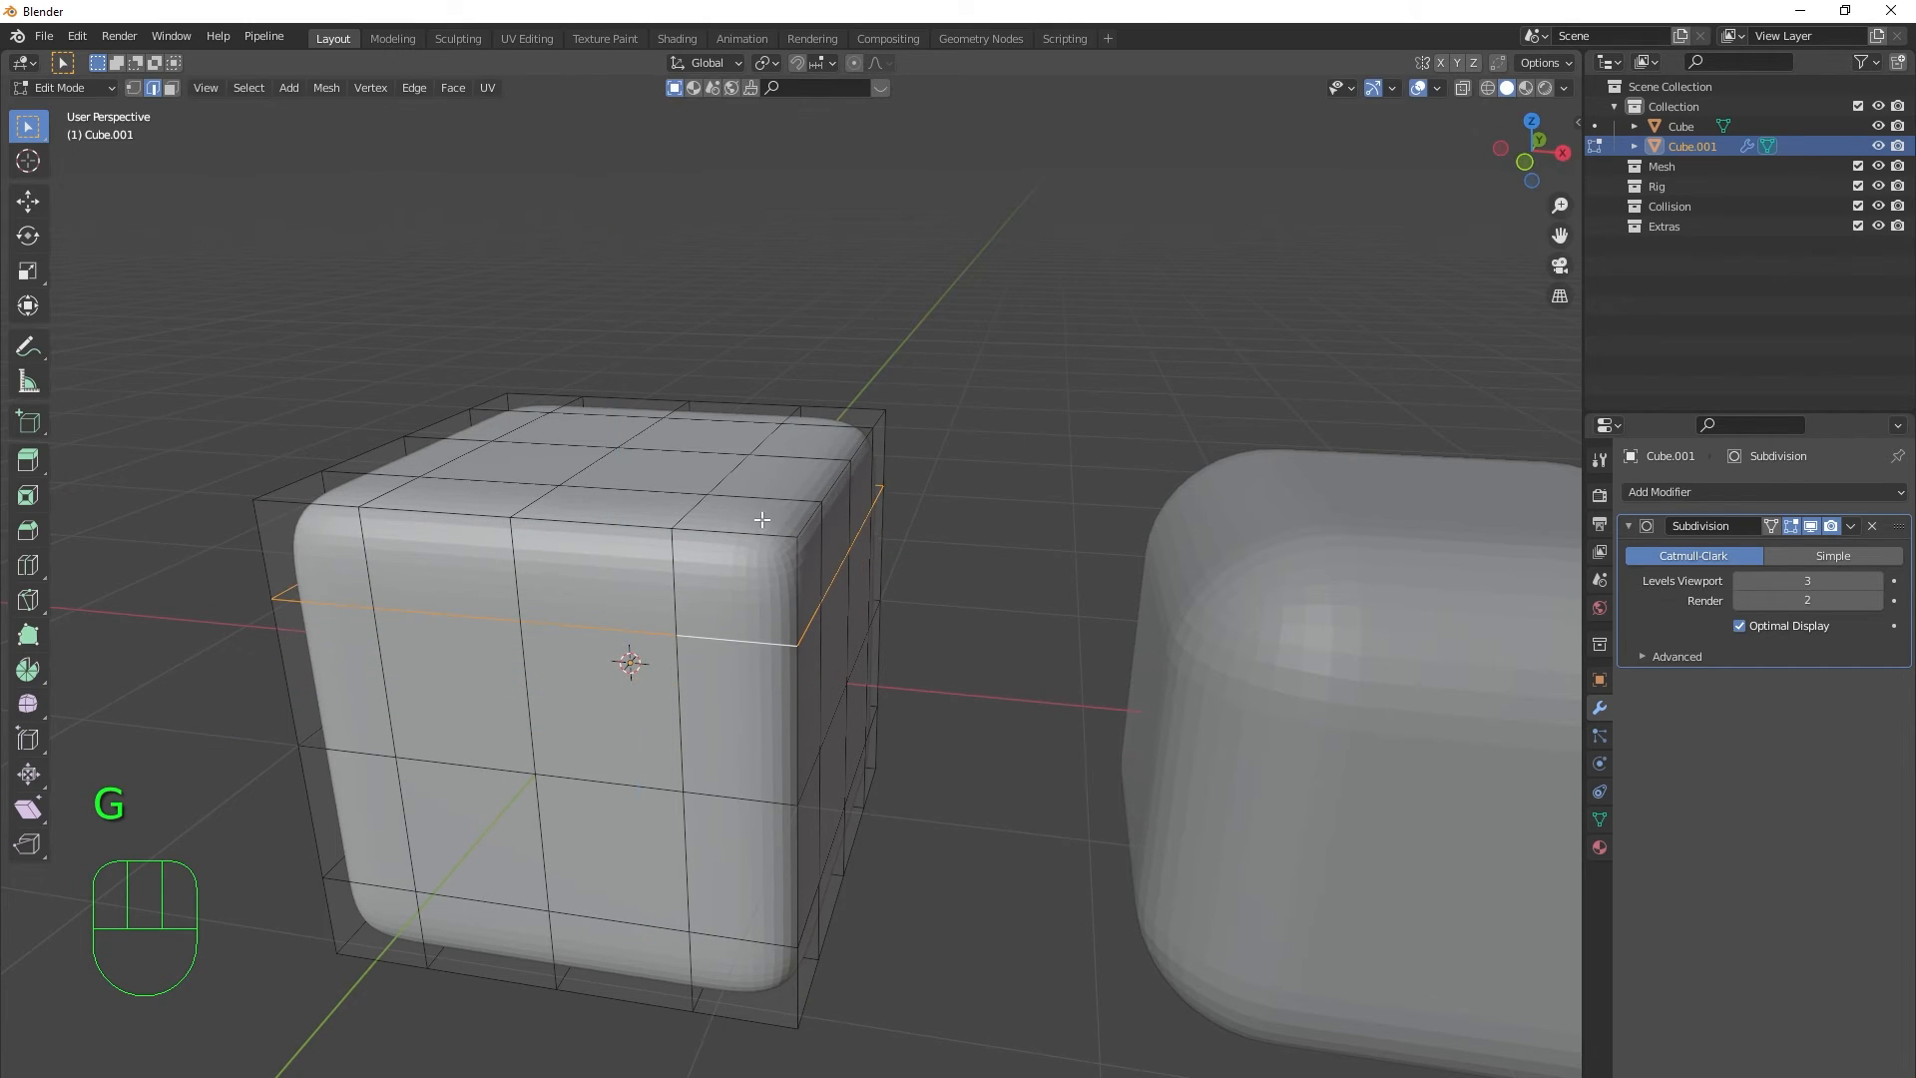
- Raise the selected upper horizontal edge loop about 0.238 m along Z toward the cube's top edge
middle_click_drag(1137, 707, 961, 789)
scroll(924, 698, "up", 3)
middle_click_drag(841, 796, 901, 771)
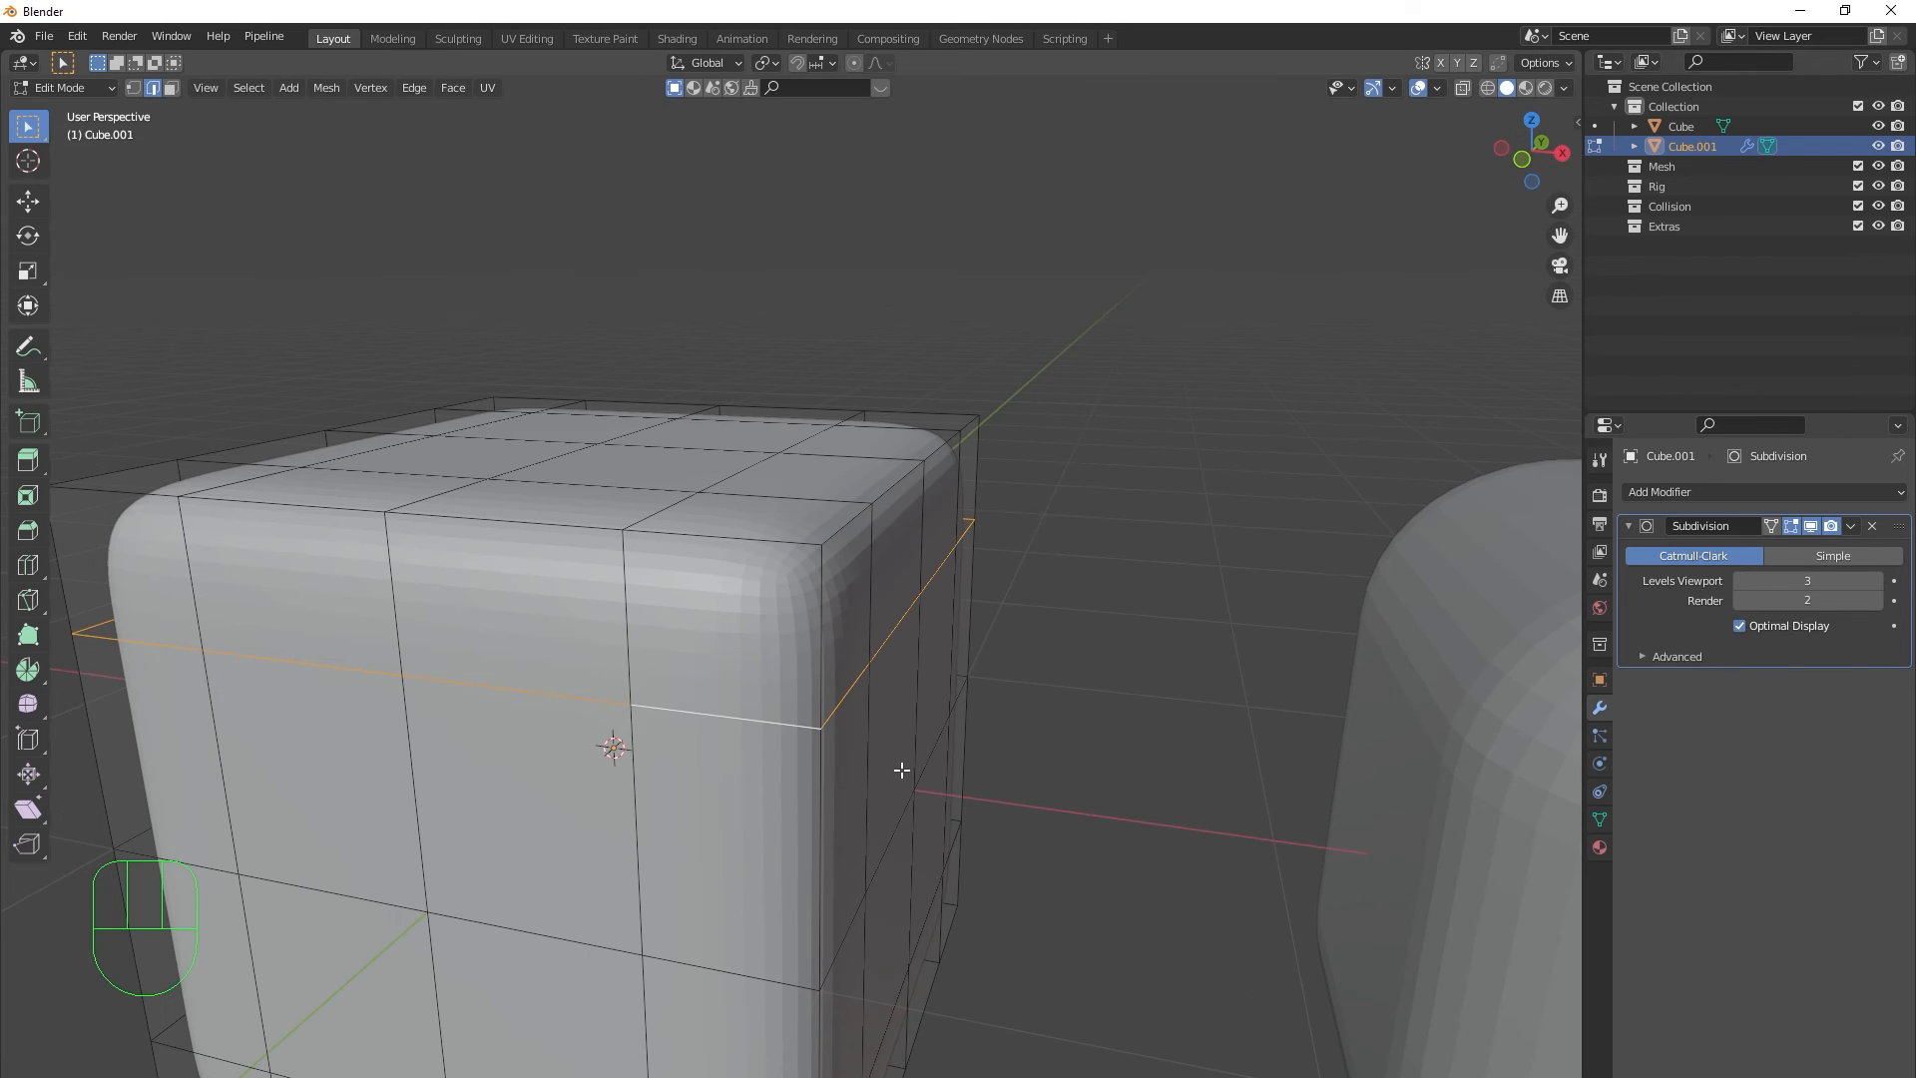
middle_click_drag(834, 501, 859, 593)
scroll(932, 595, "up", 3)
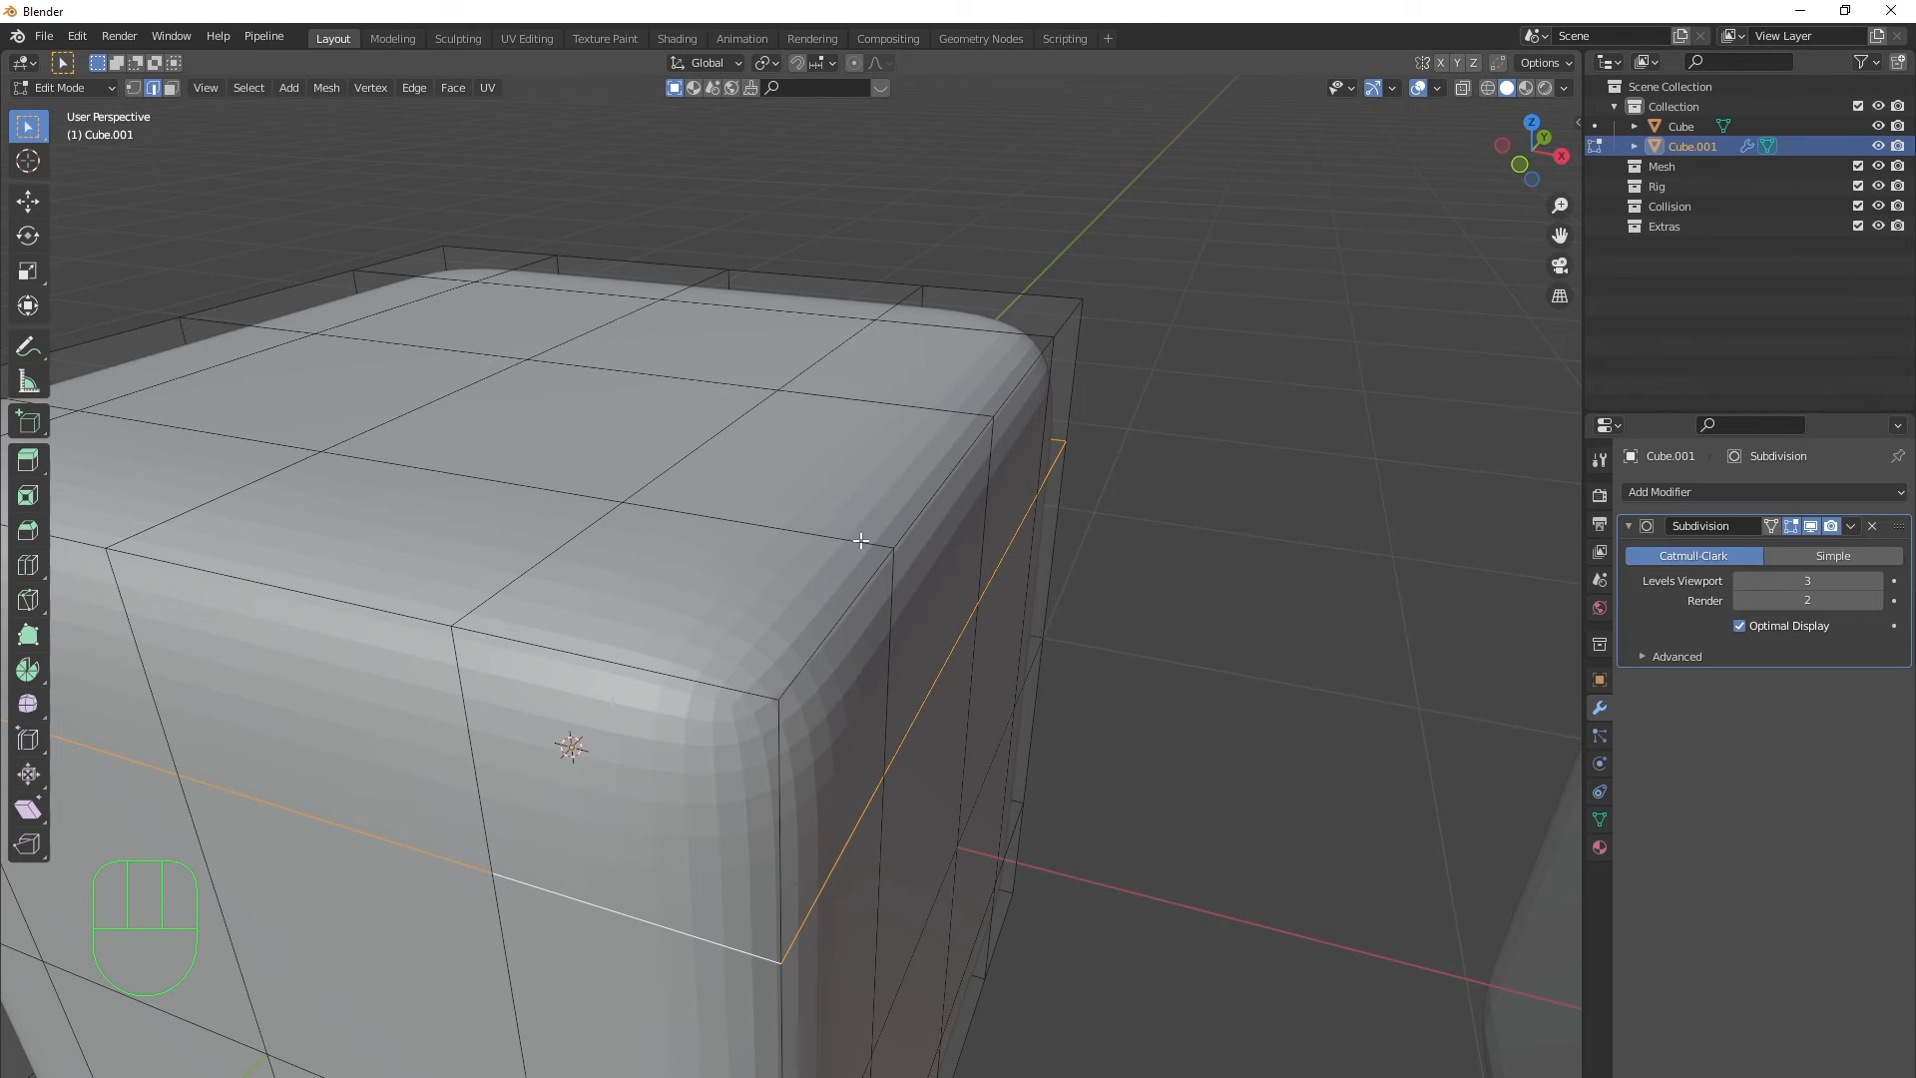
middle_click_drag(886, 608, 838, 563)
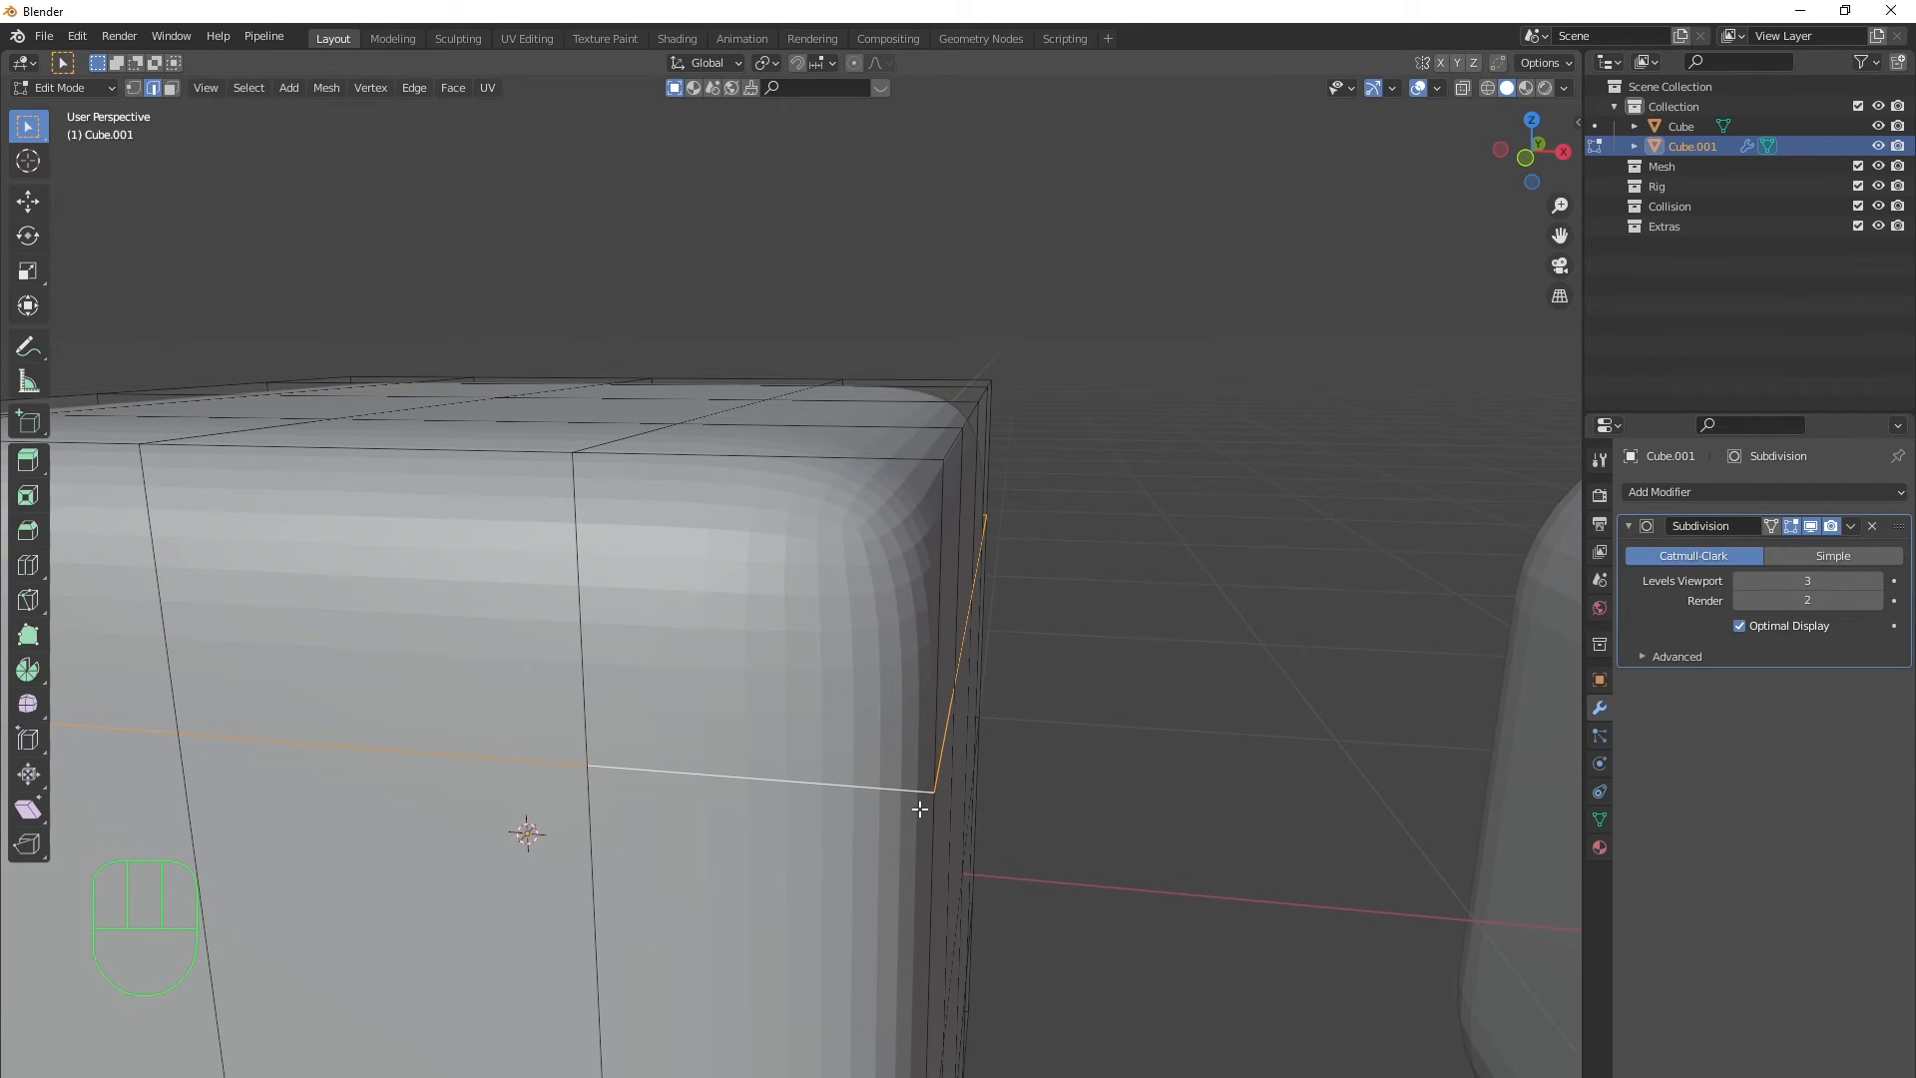
key("g")
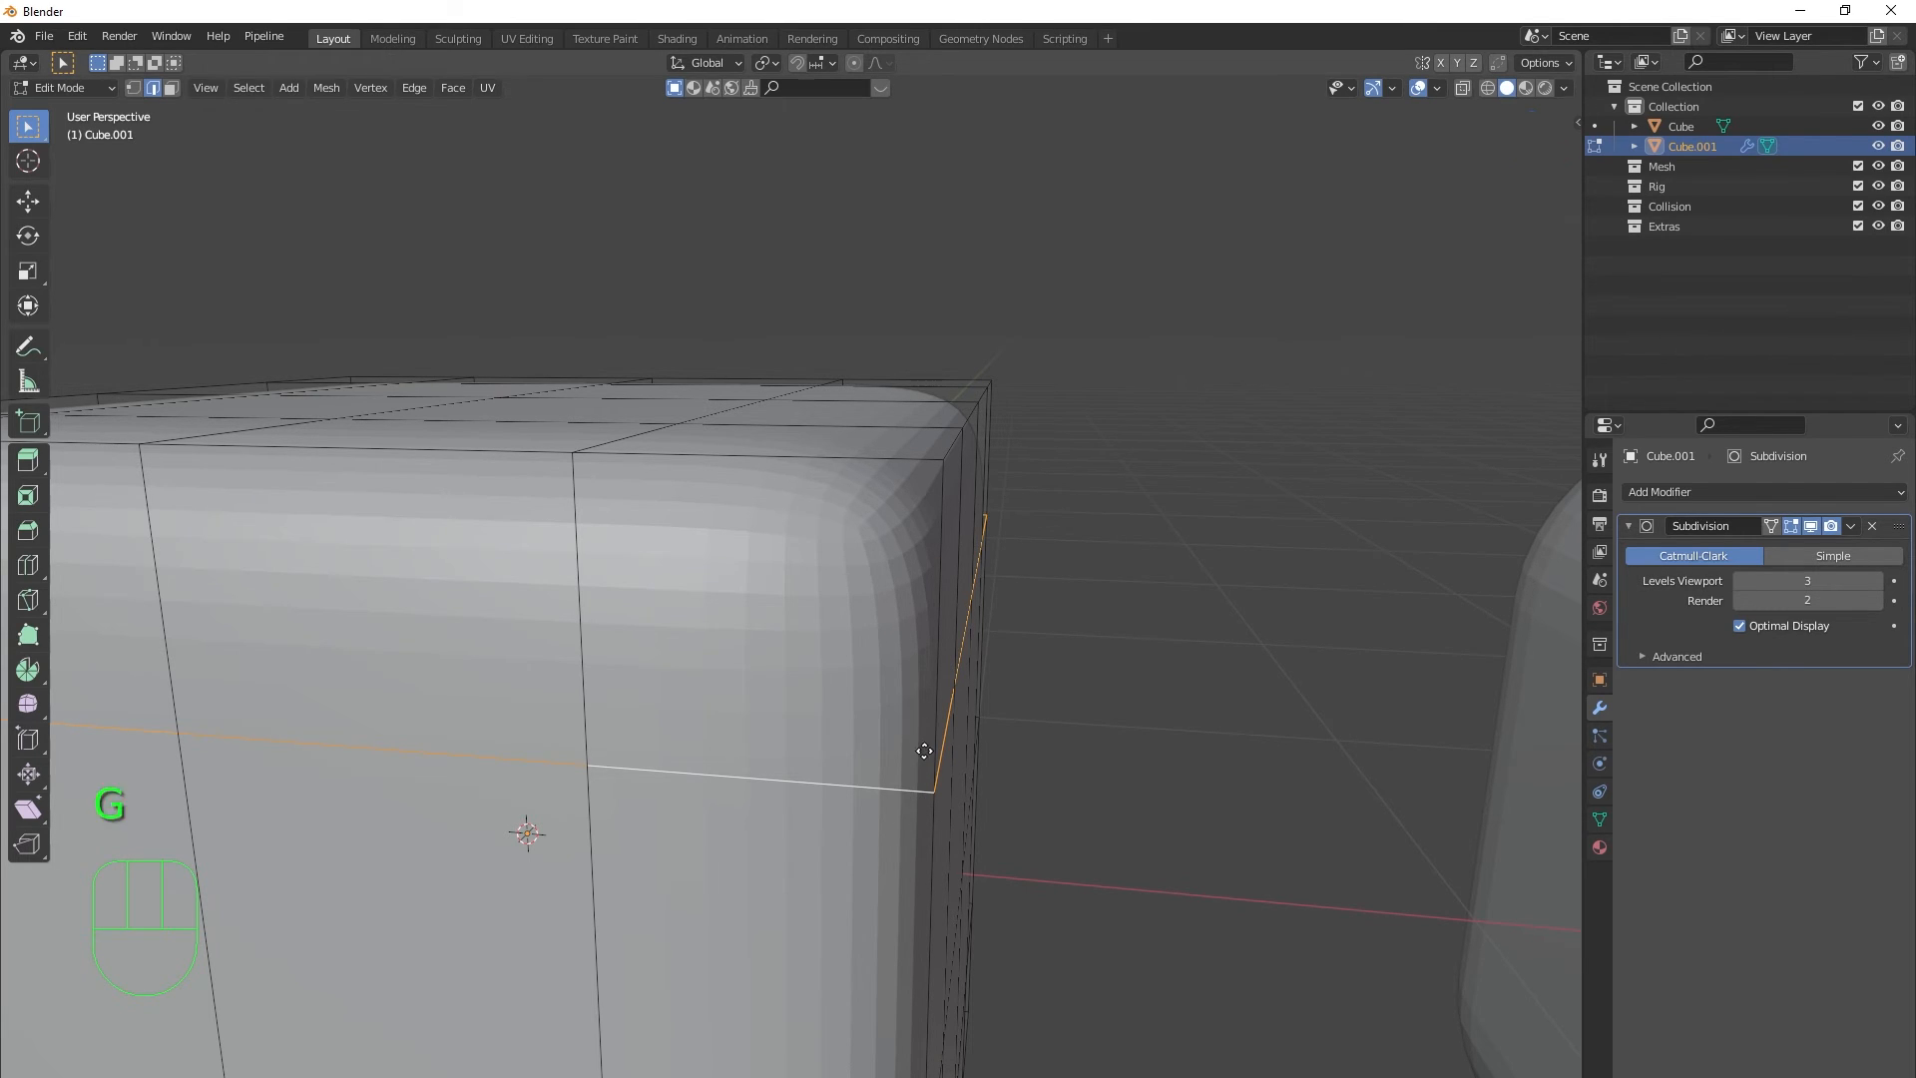
key("z")
left_click(935, 642)
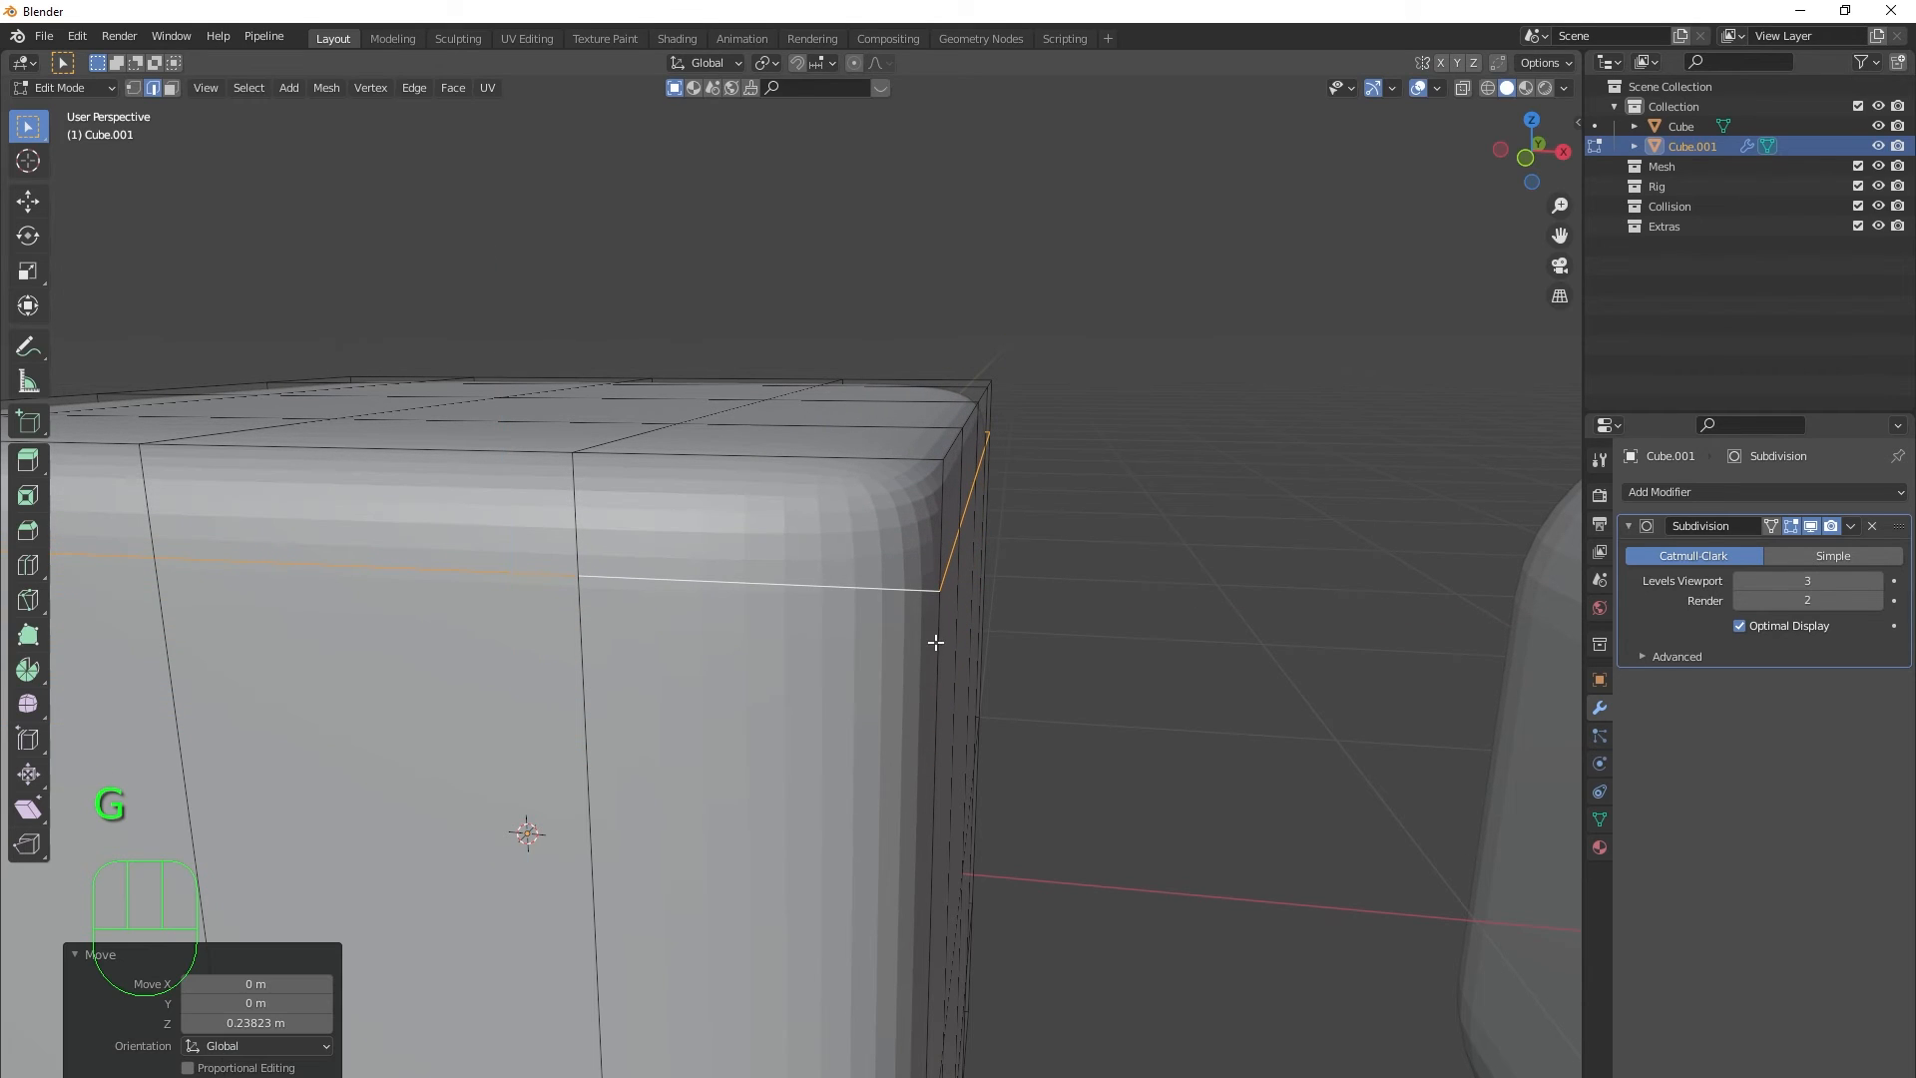
- Move the vertical edge loop nearest the cube's positive X side about 0.332 m along X toward the corner
left_click(578, 533, "alt")
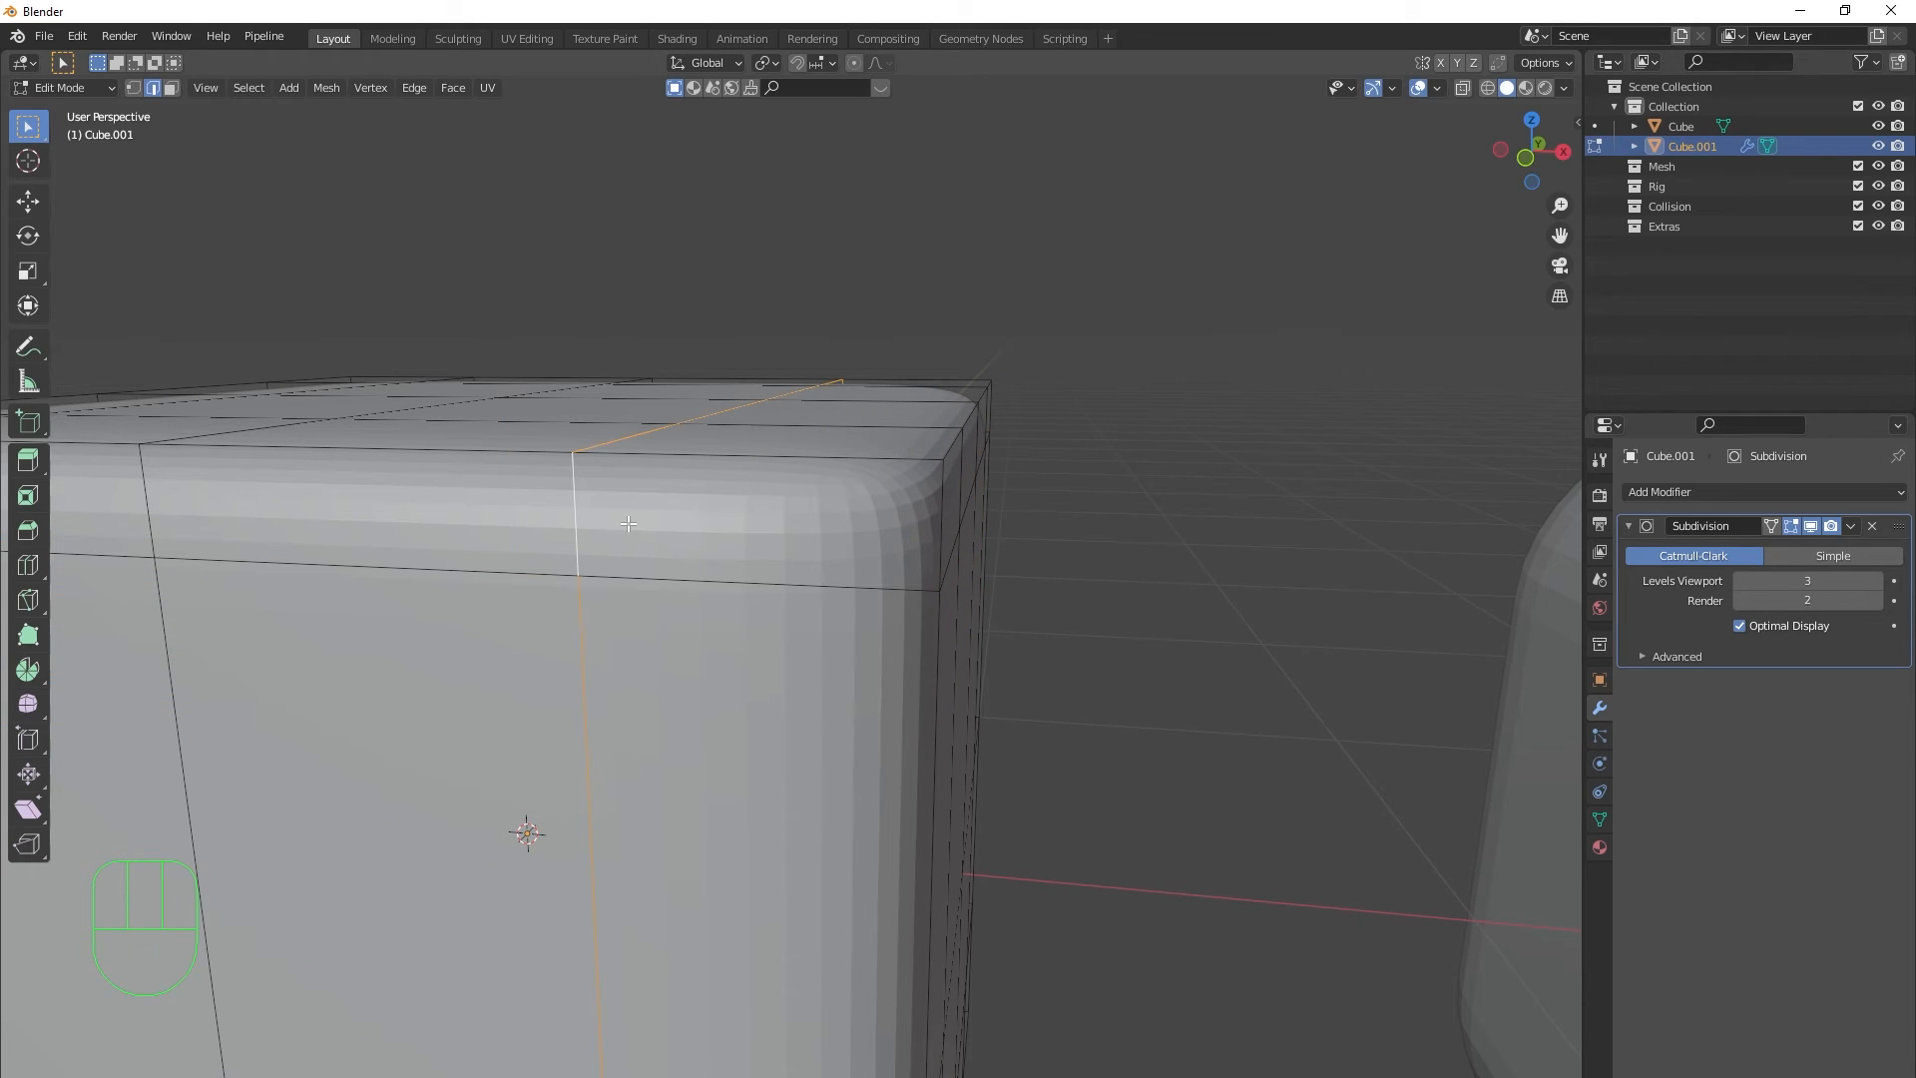
key("g")
key("x")
left_click(779, 529)
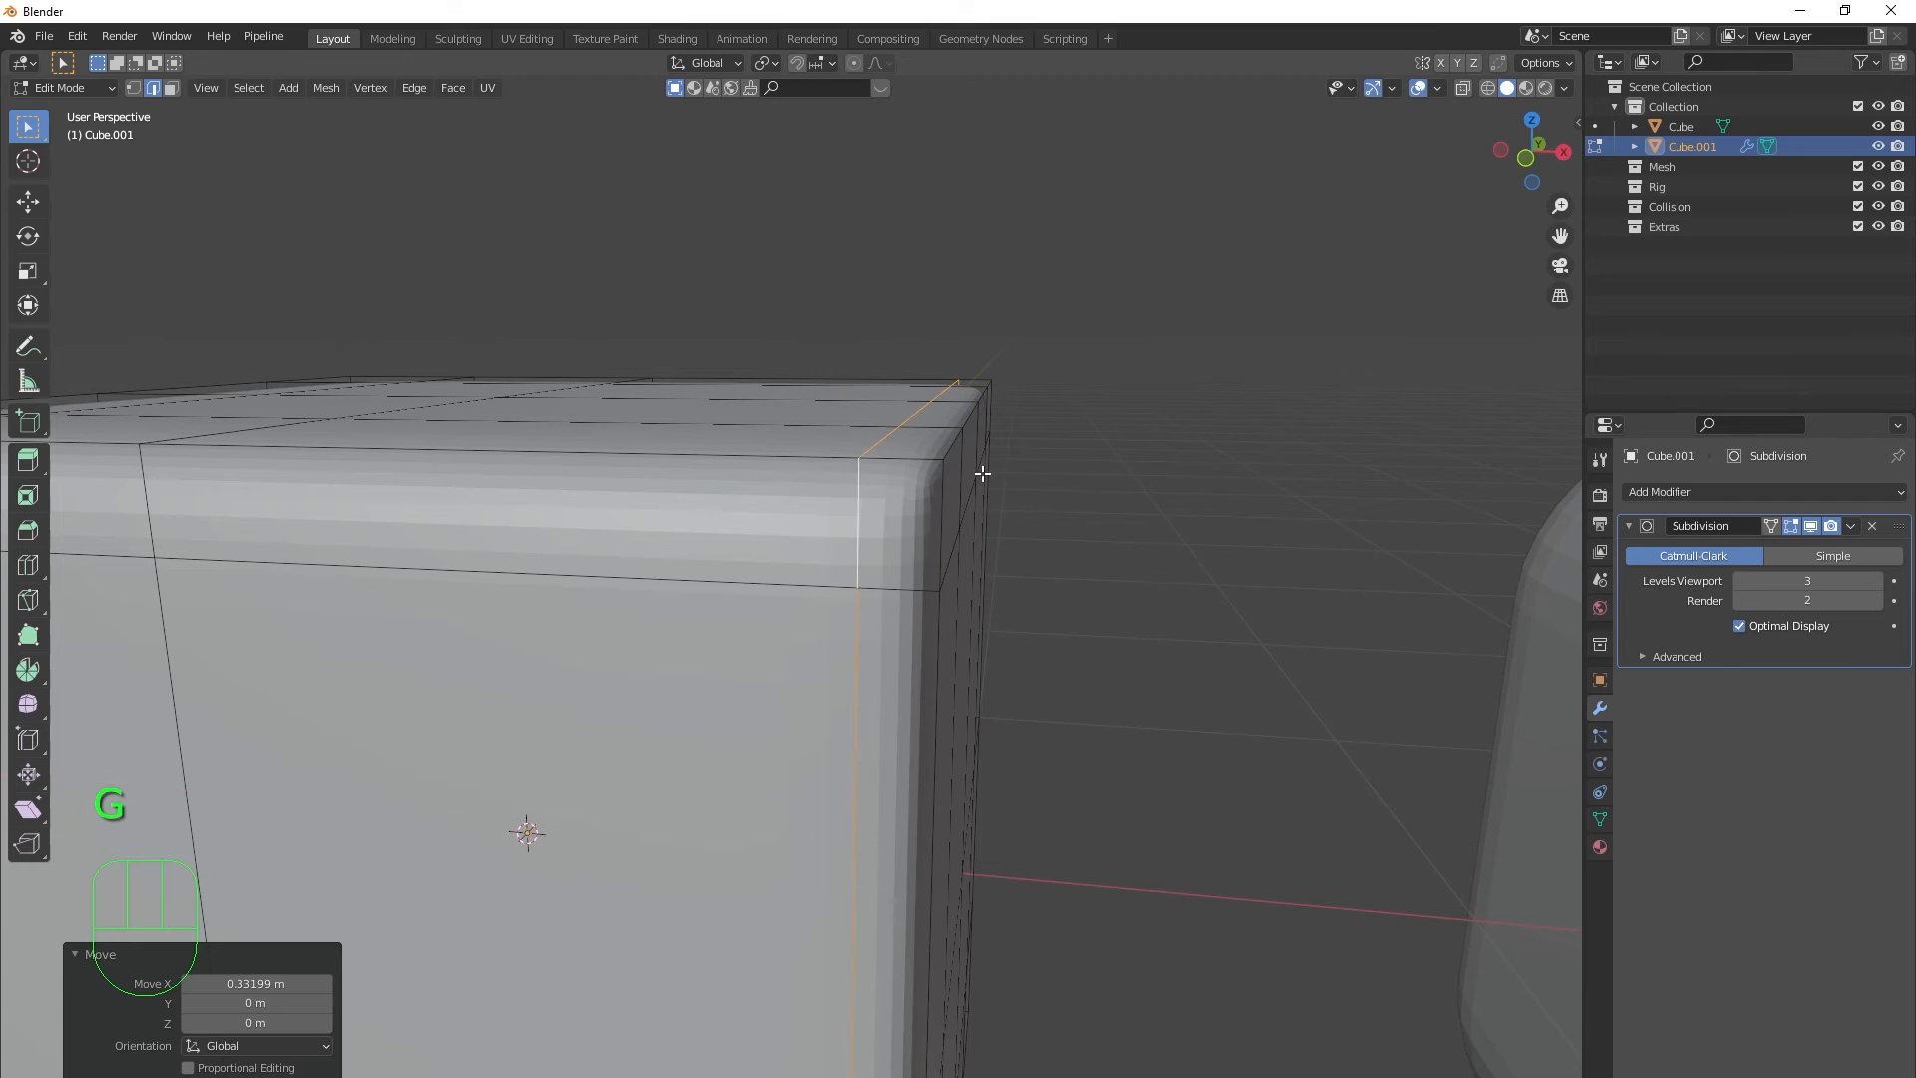
- Raise the upper horizontal edge loop about 0.114 m further along Z, close to the top edge
scroll(995, 490, "up", 1)
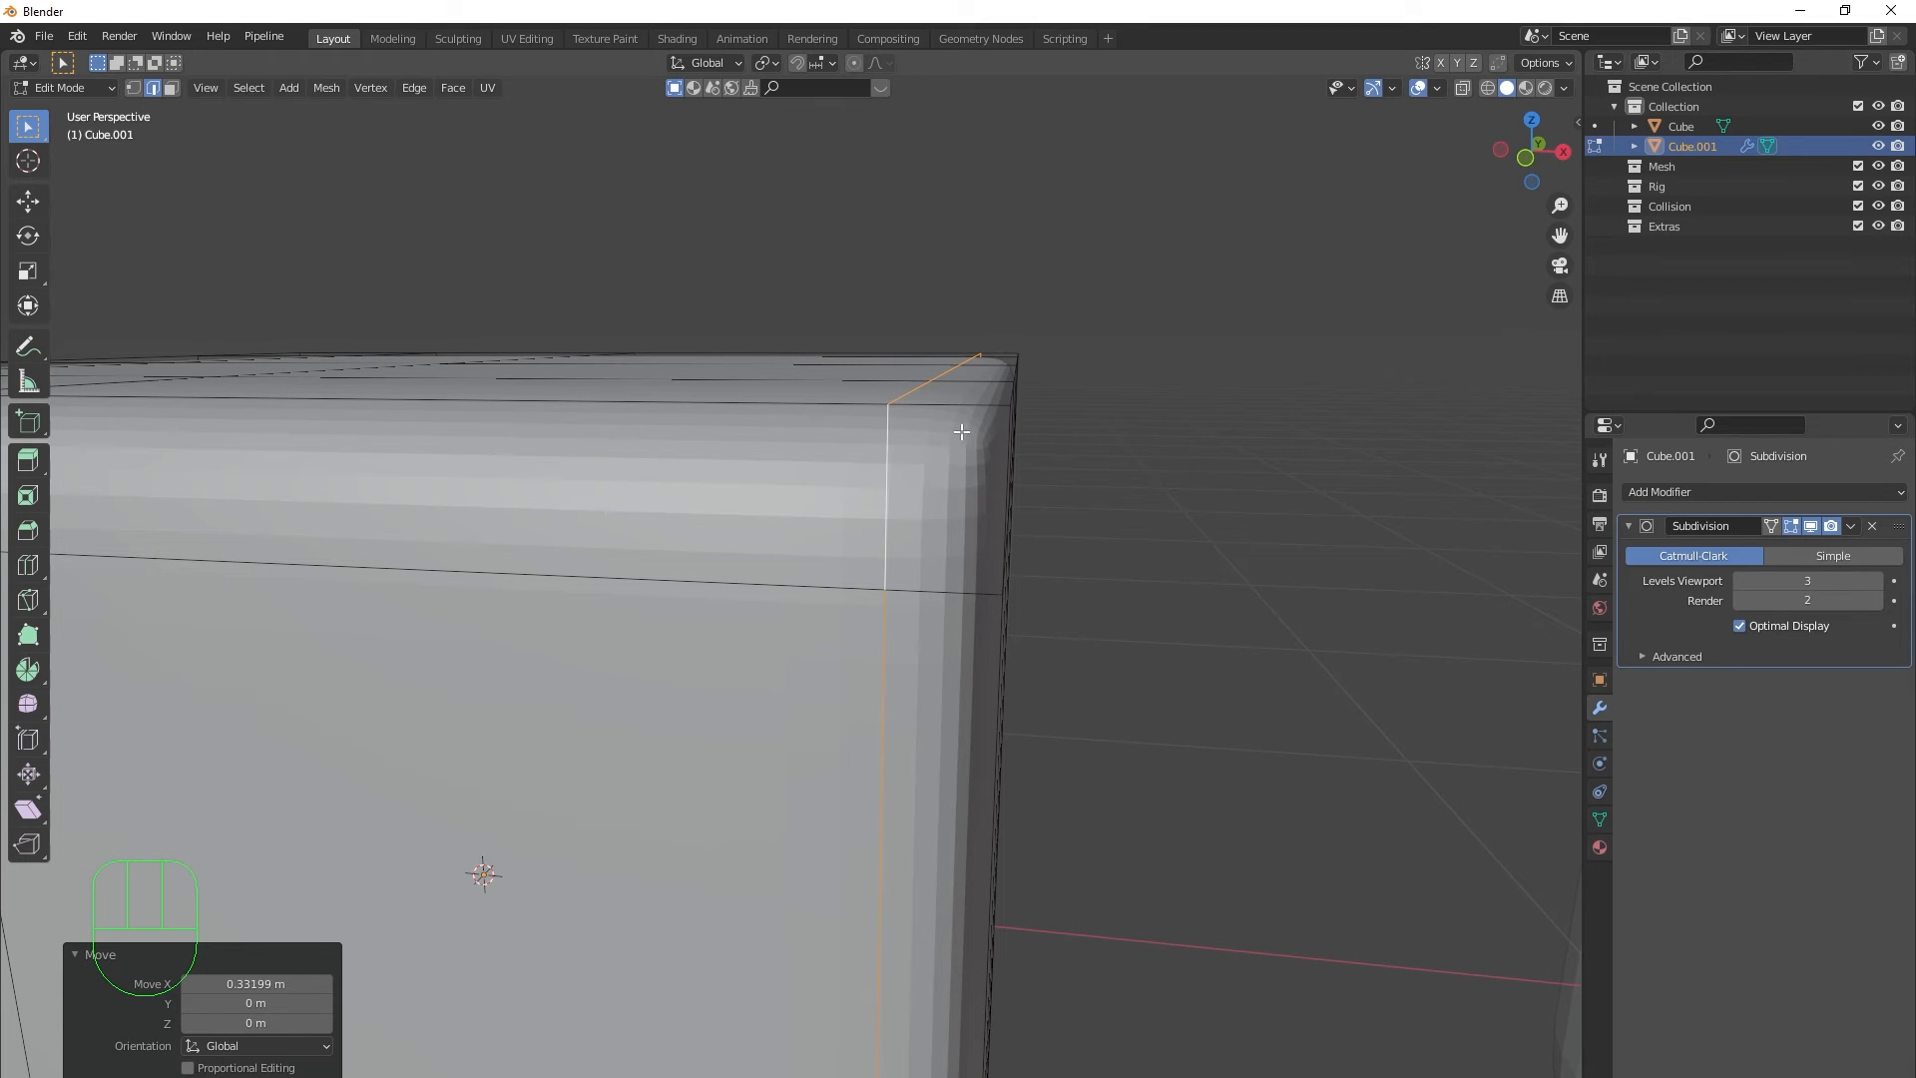
left_click(966, 591, "alt")
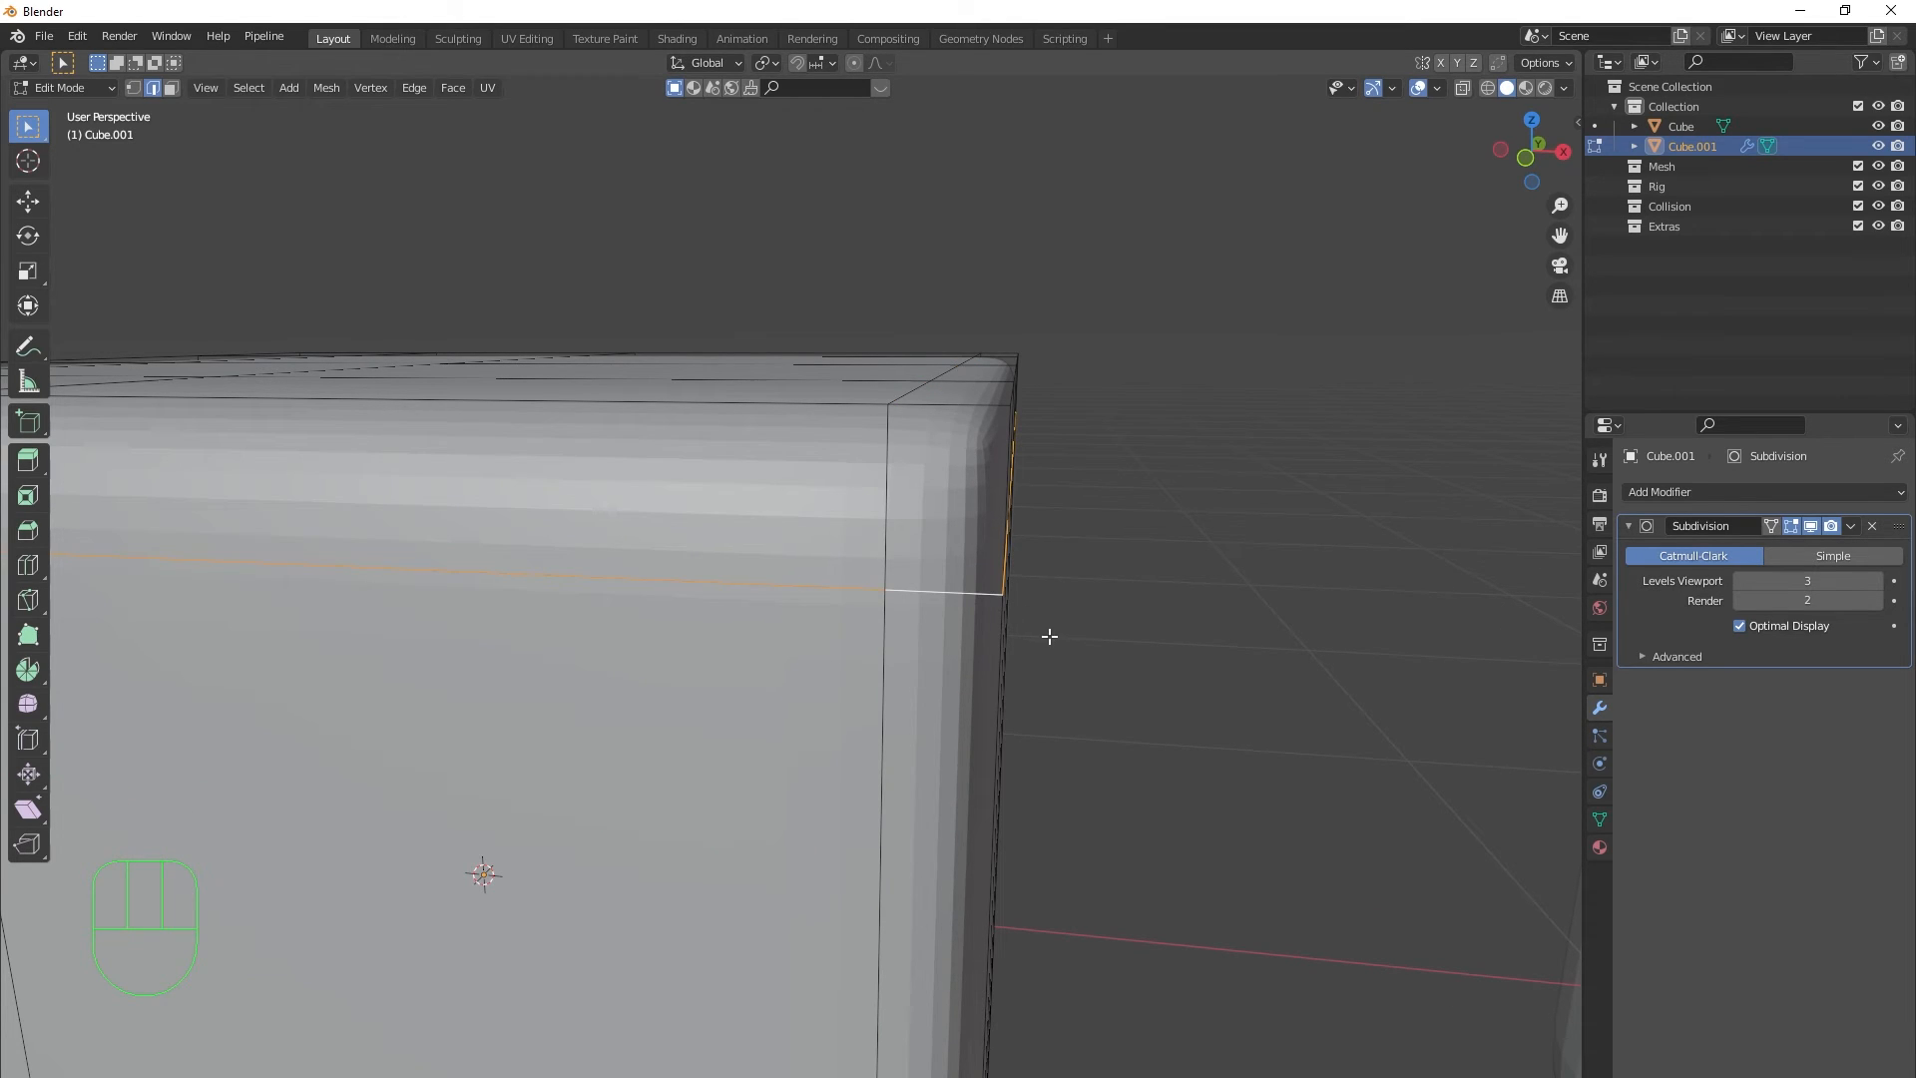
key("g")
key("z")
left_click(917, 485)
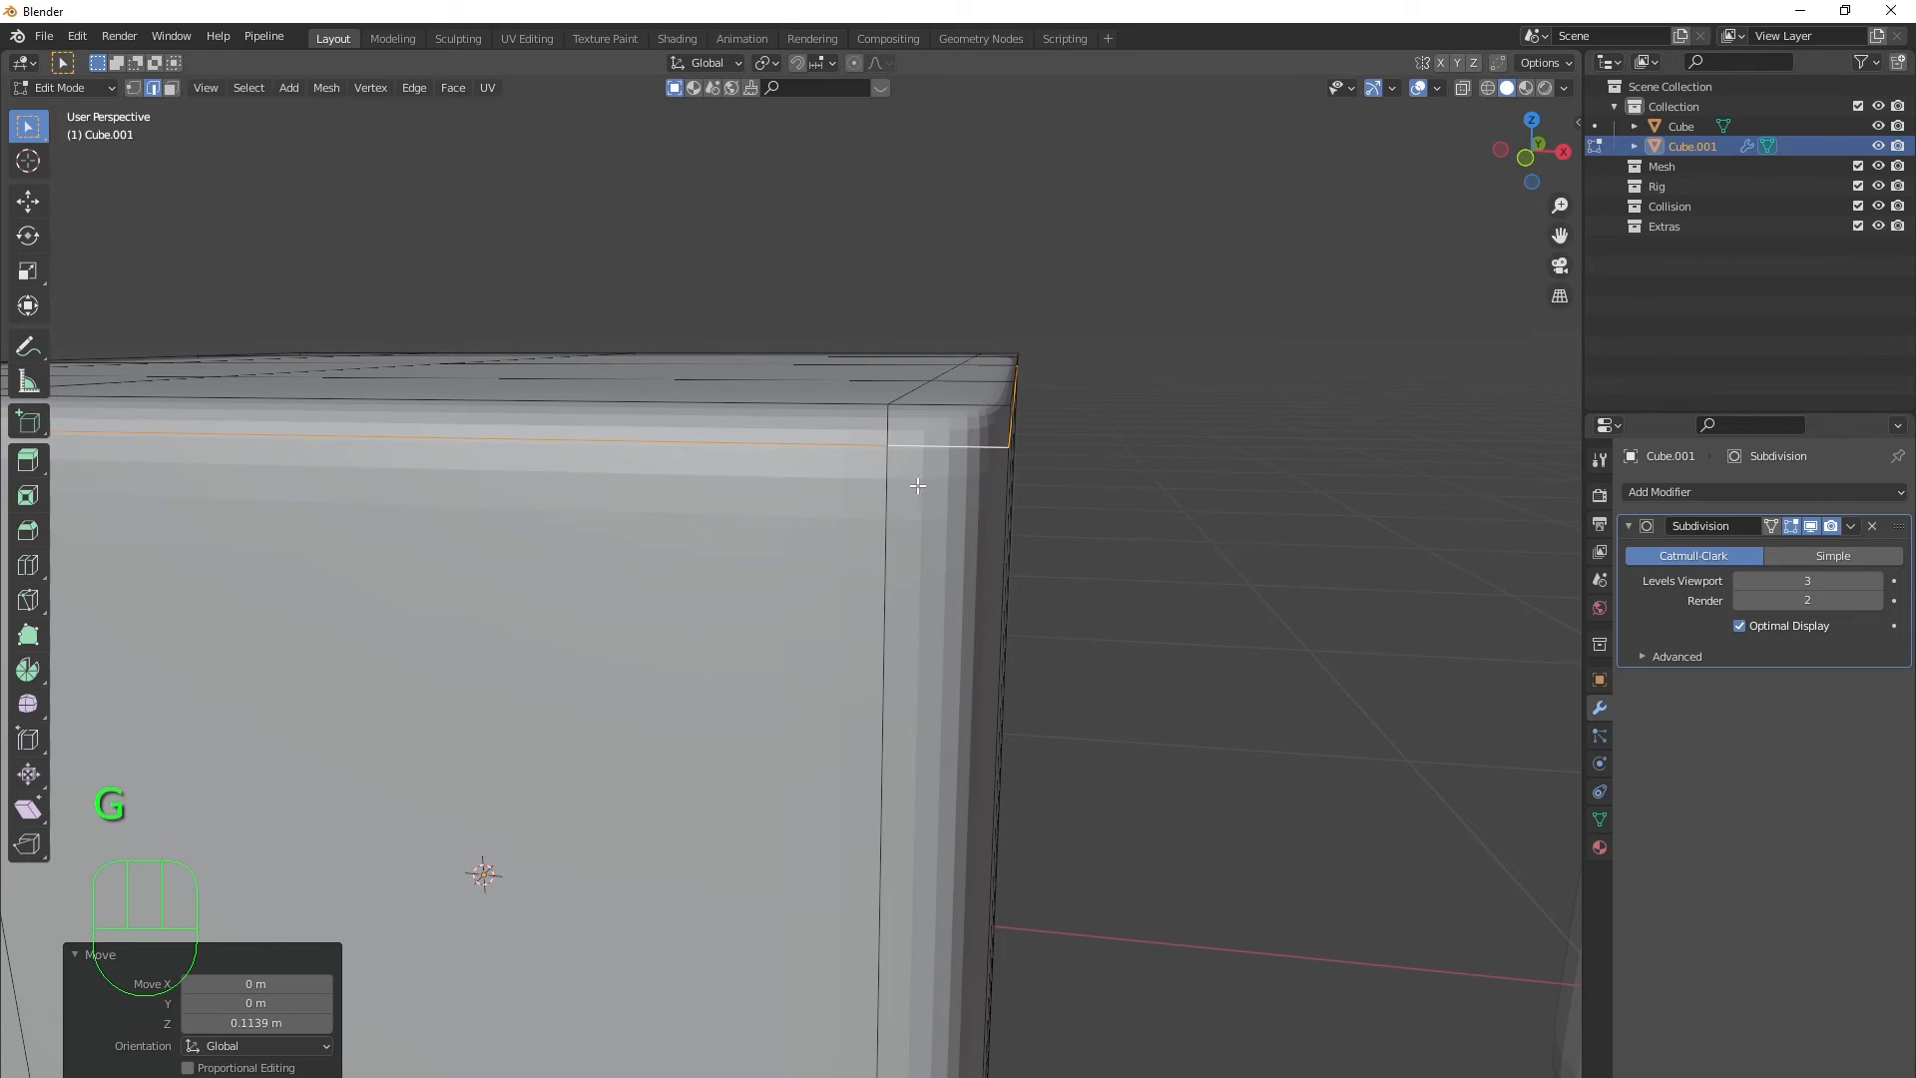
- Move the vertical edge loop beside the corner about 0.071 m further along X, close to the side edge
left_click(885, 428, "alt")
key("g")
key("x")
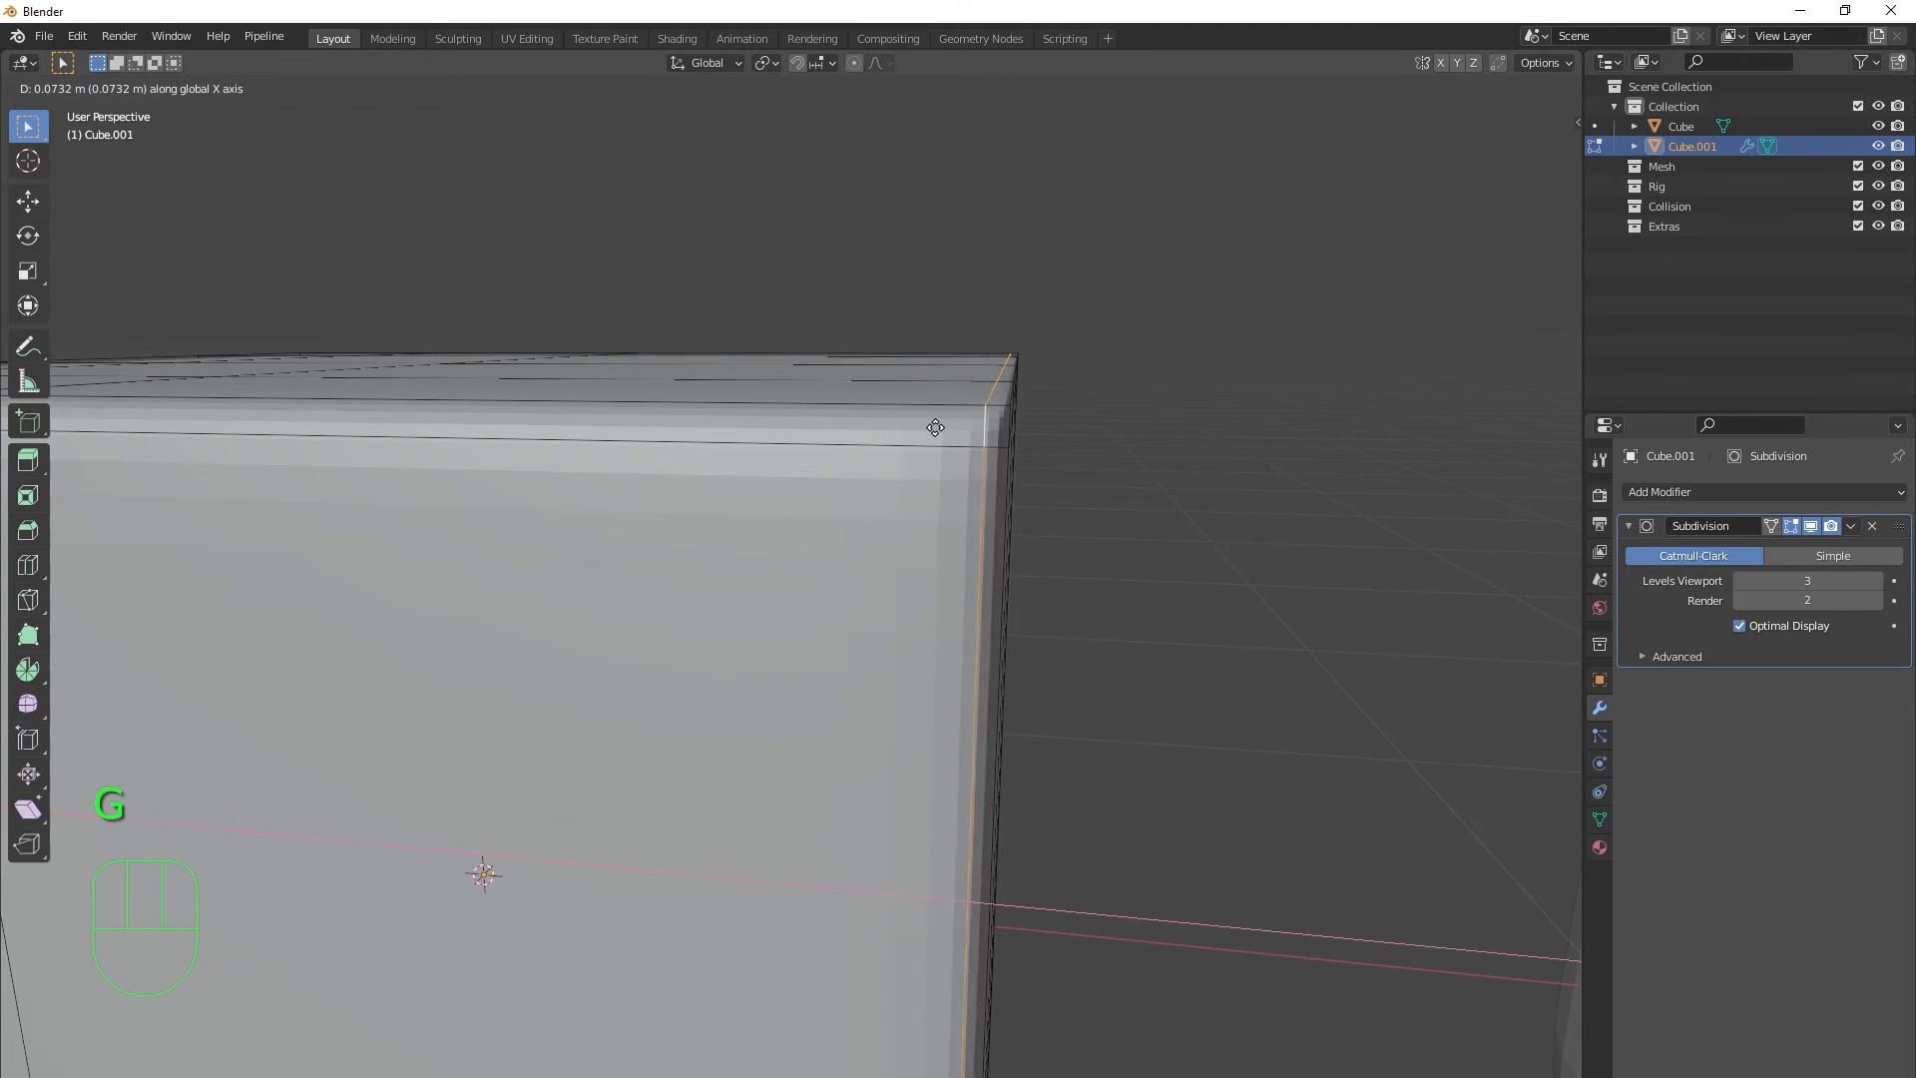
left_click(935, 427)
- Lower the upper horizontal edge loop about 0.015 m along Z
middle_click_drag(935, 427, 1003, 452)
middle_click_drag(877, 548, 916, 510)
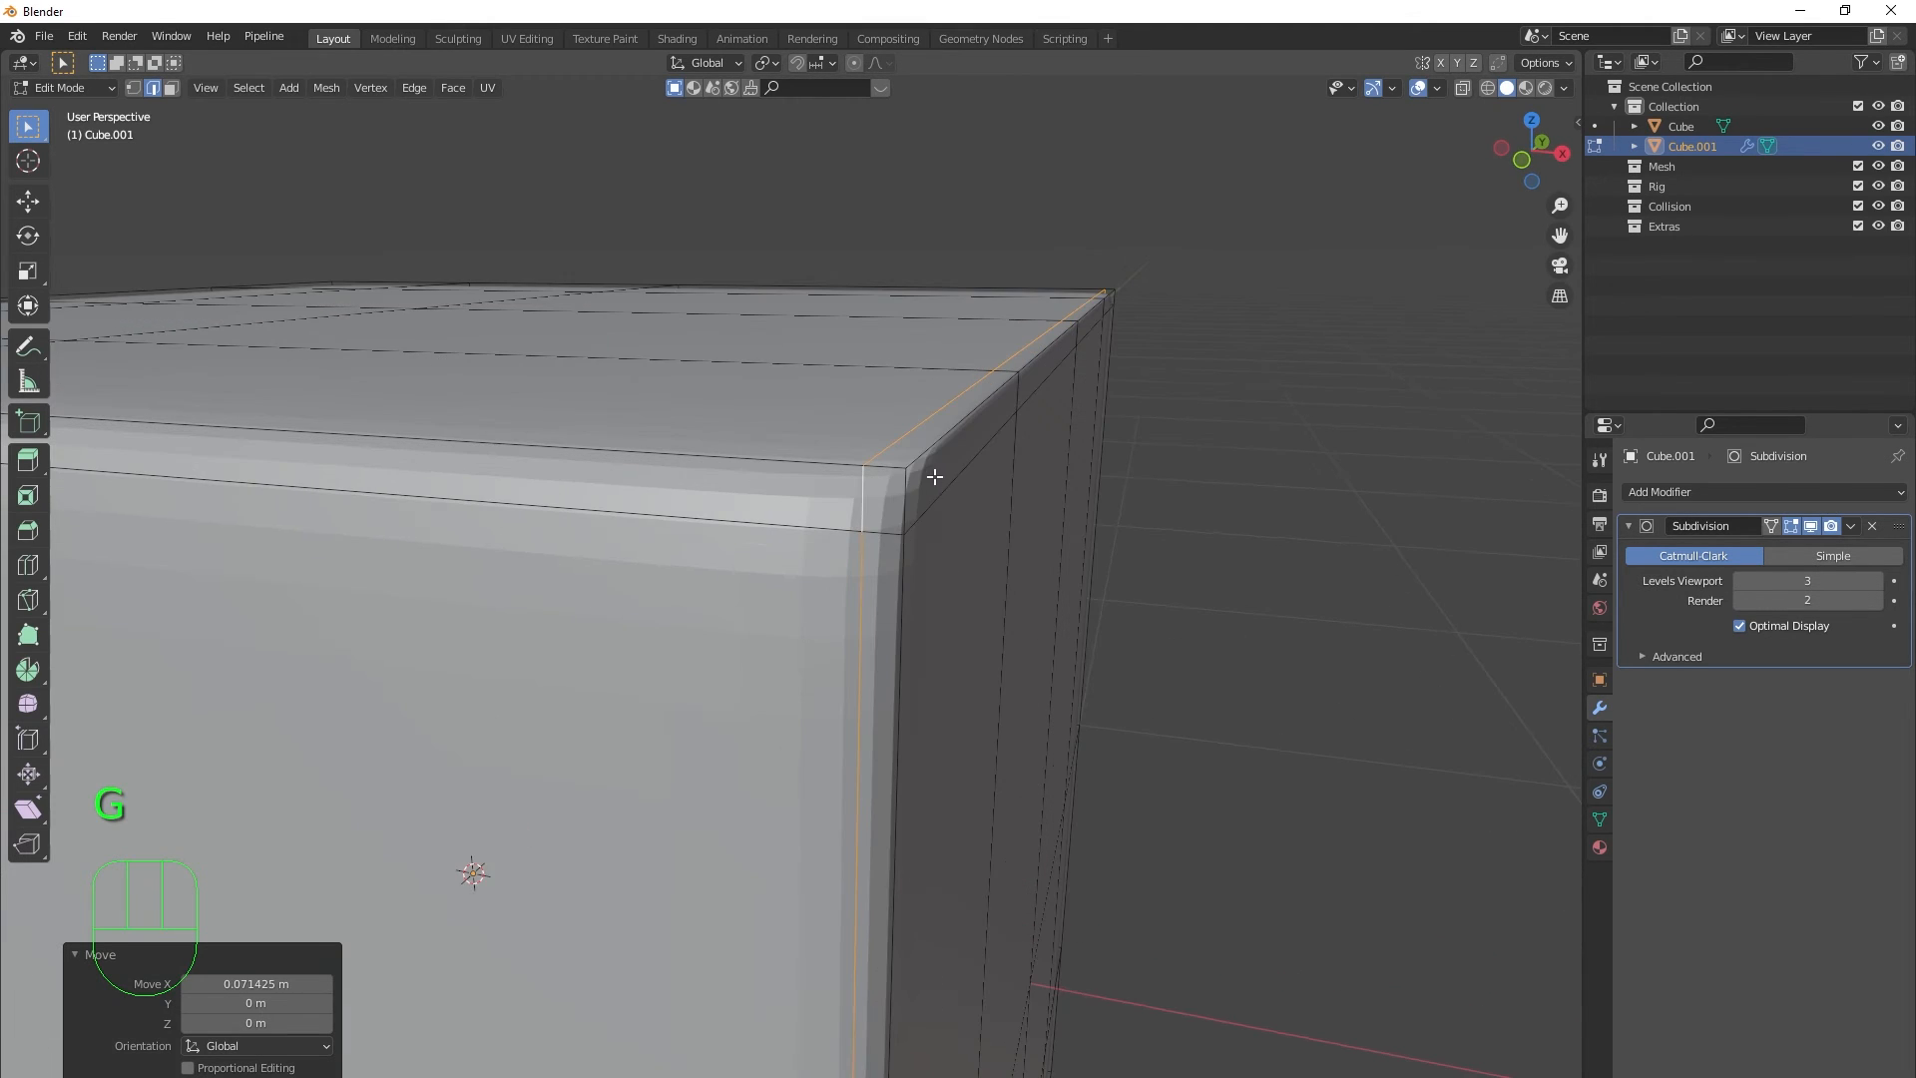
left_click(931, 509, "alt")
key("g")
key("x")
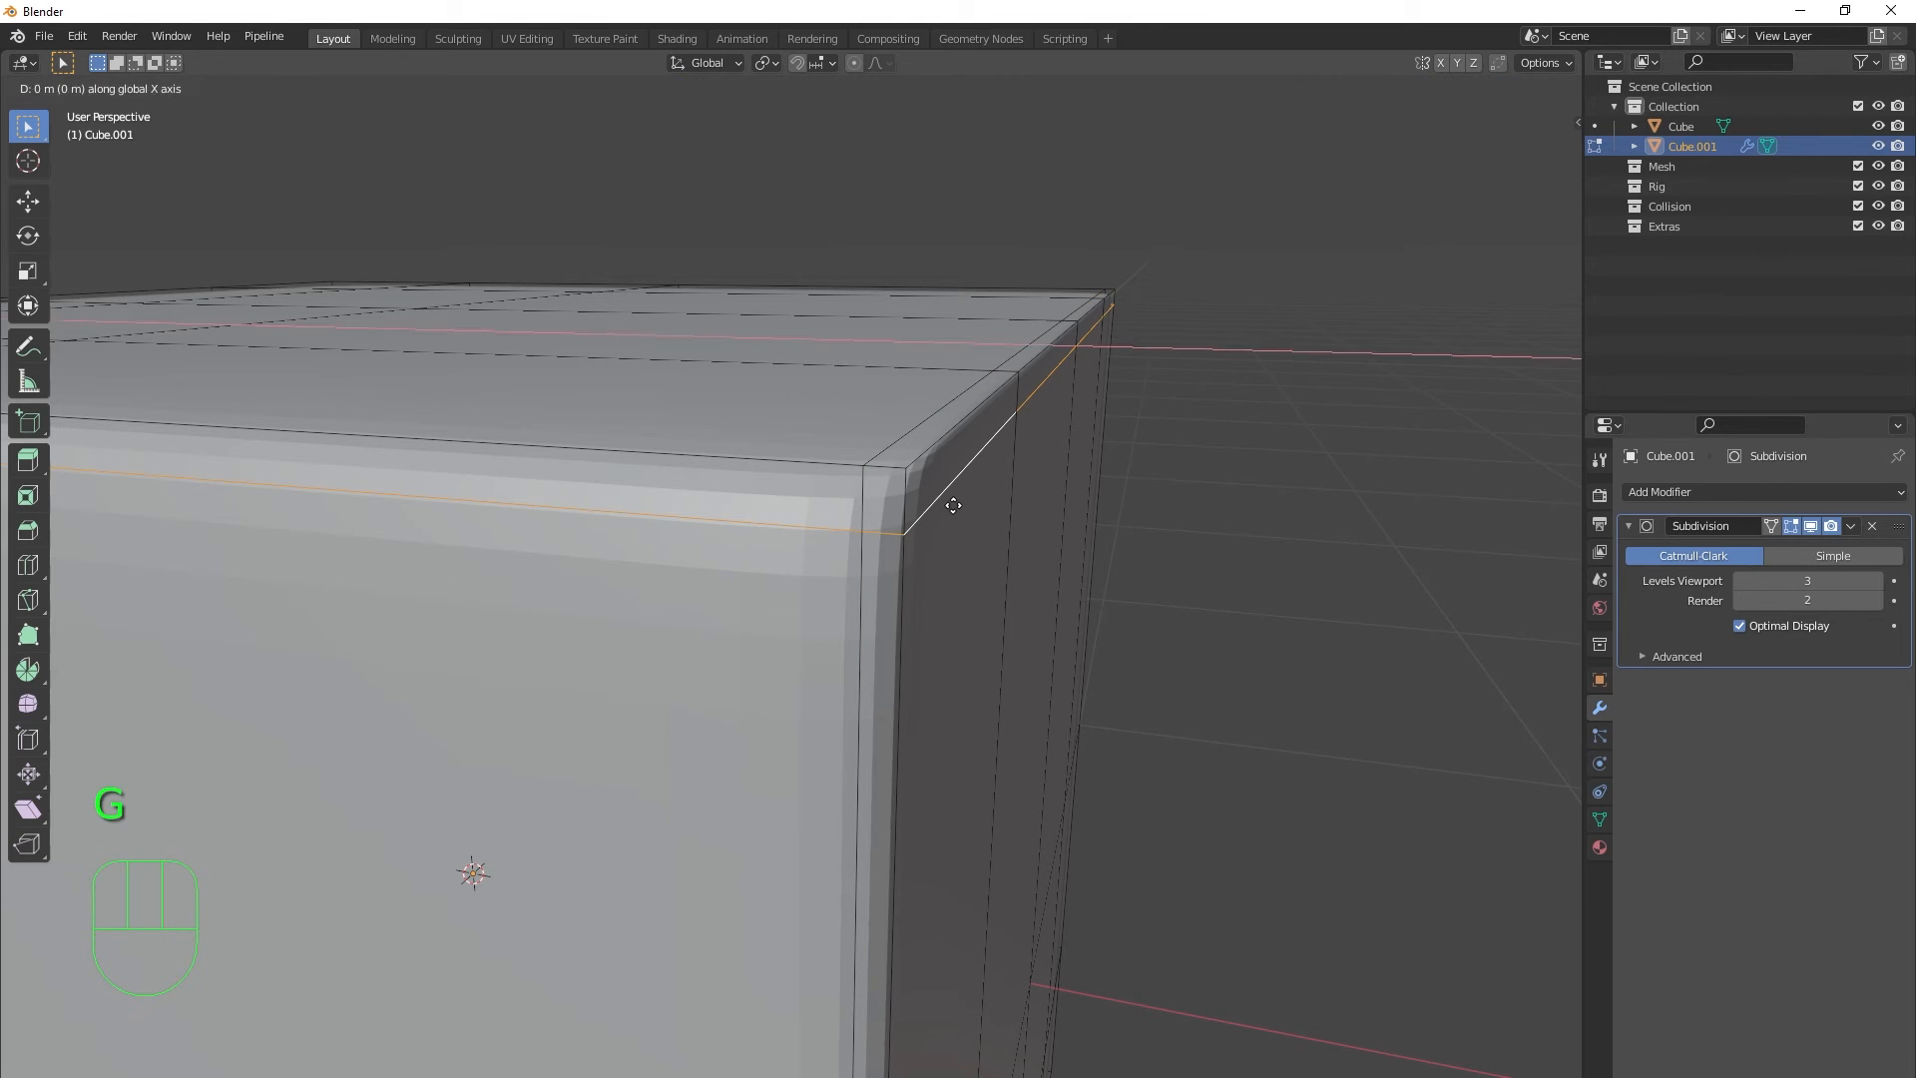
key("z")
left_click(956, 509)
- Add a single loop cut around the cube beside its front vertical edge, slid toward the corner at a factor of about 0.859
middle_click_drag(958, 509, 761, 556)
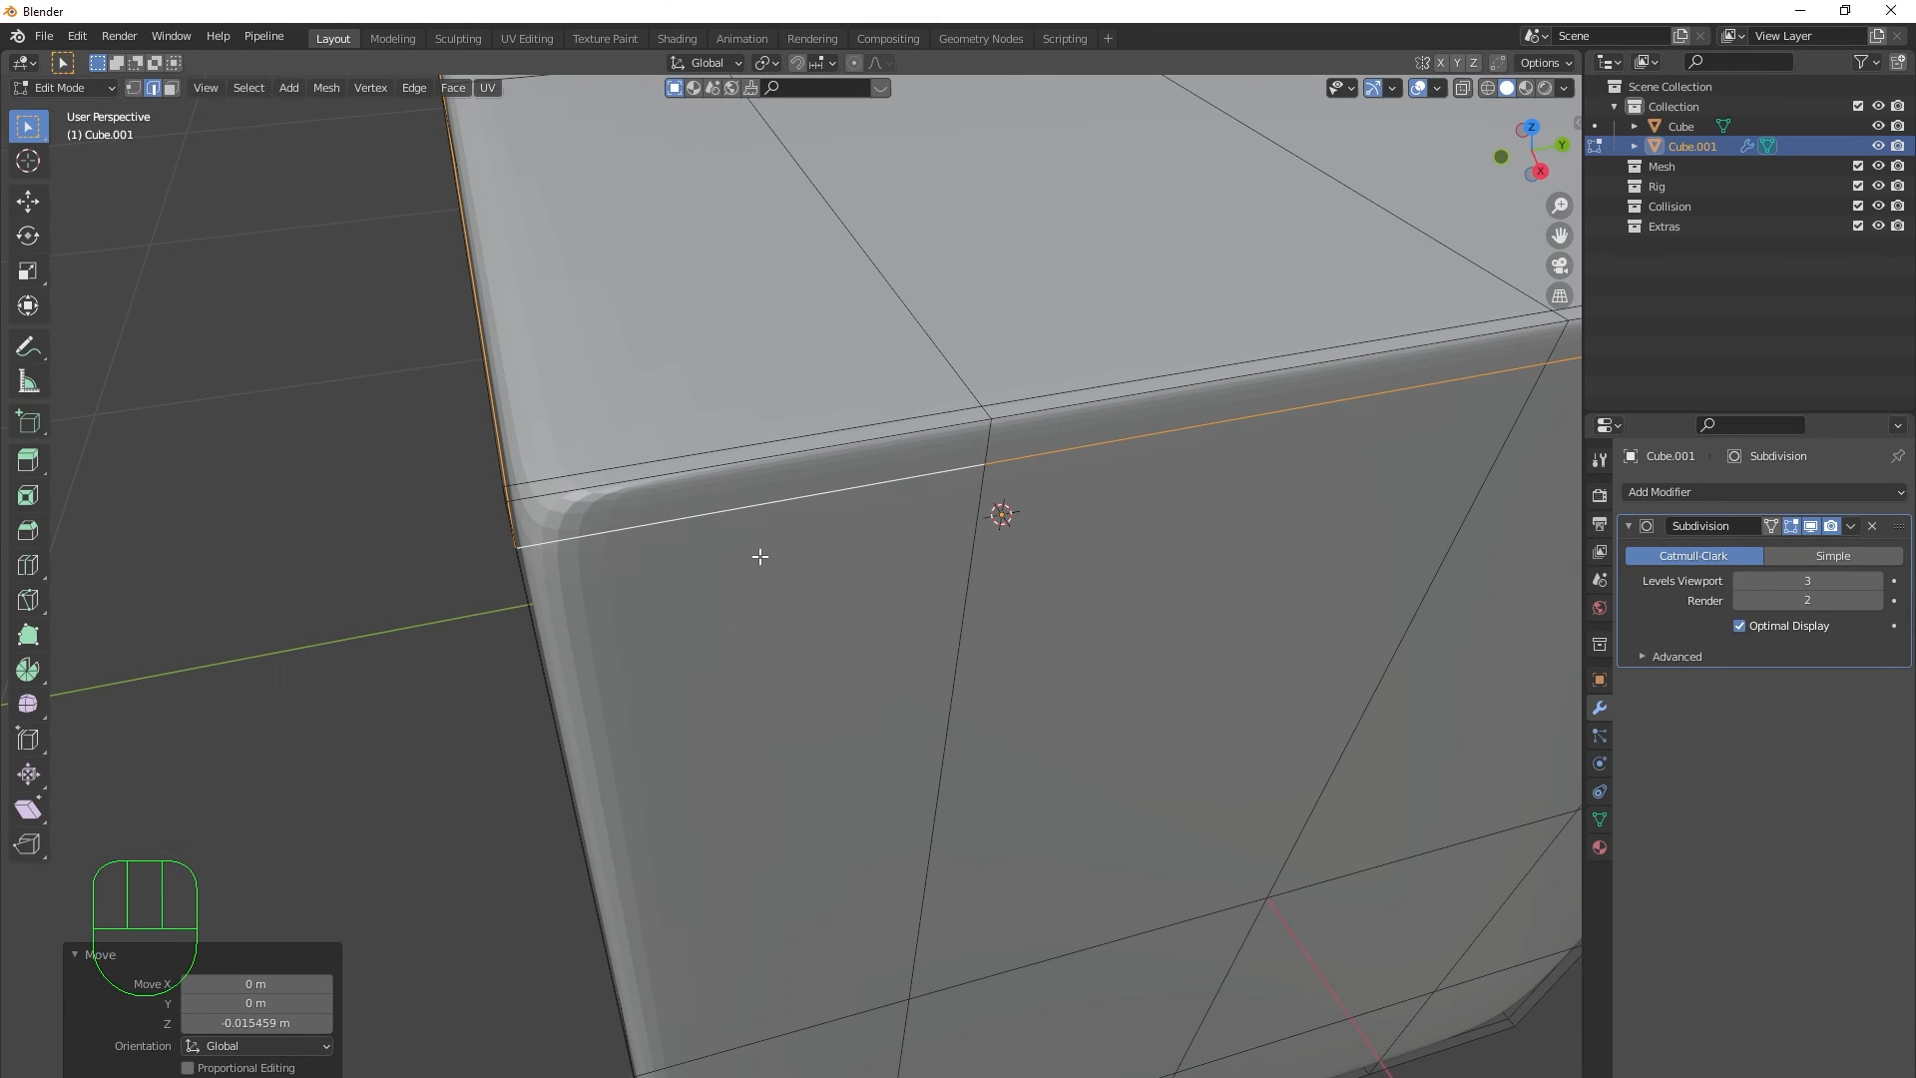
key("ctrl+r")
left_click(725, 463)
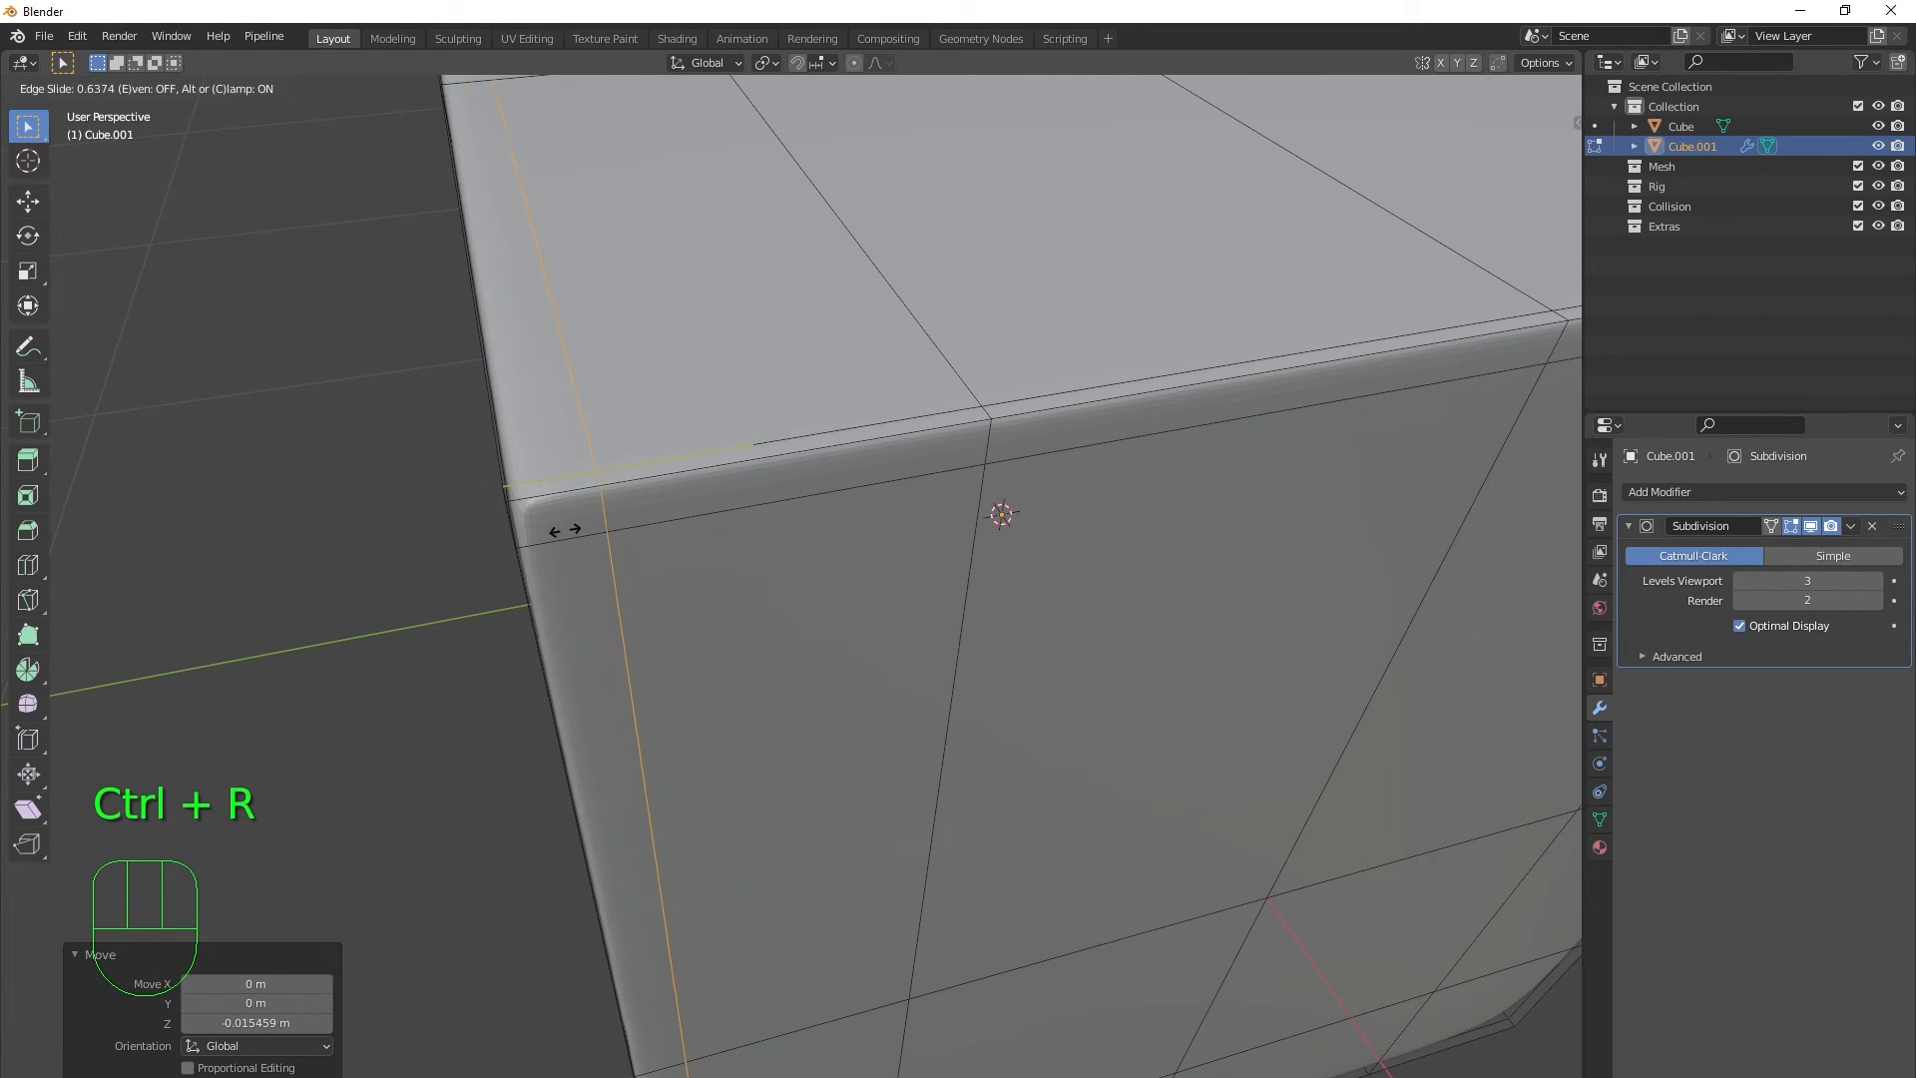
left_click(512, 549)
middle_click_drag(514, 547, 853, 529)
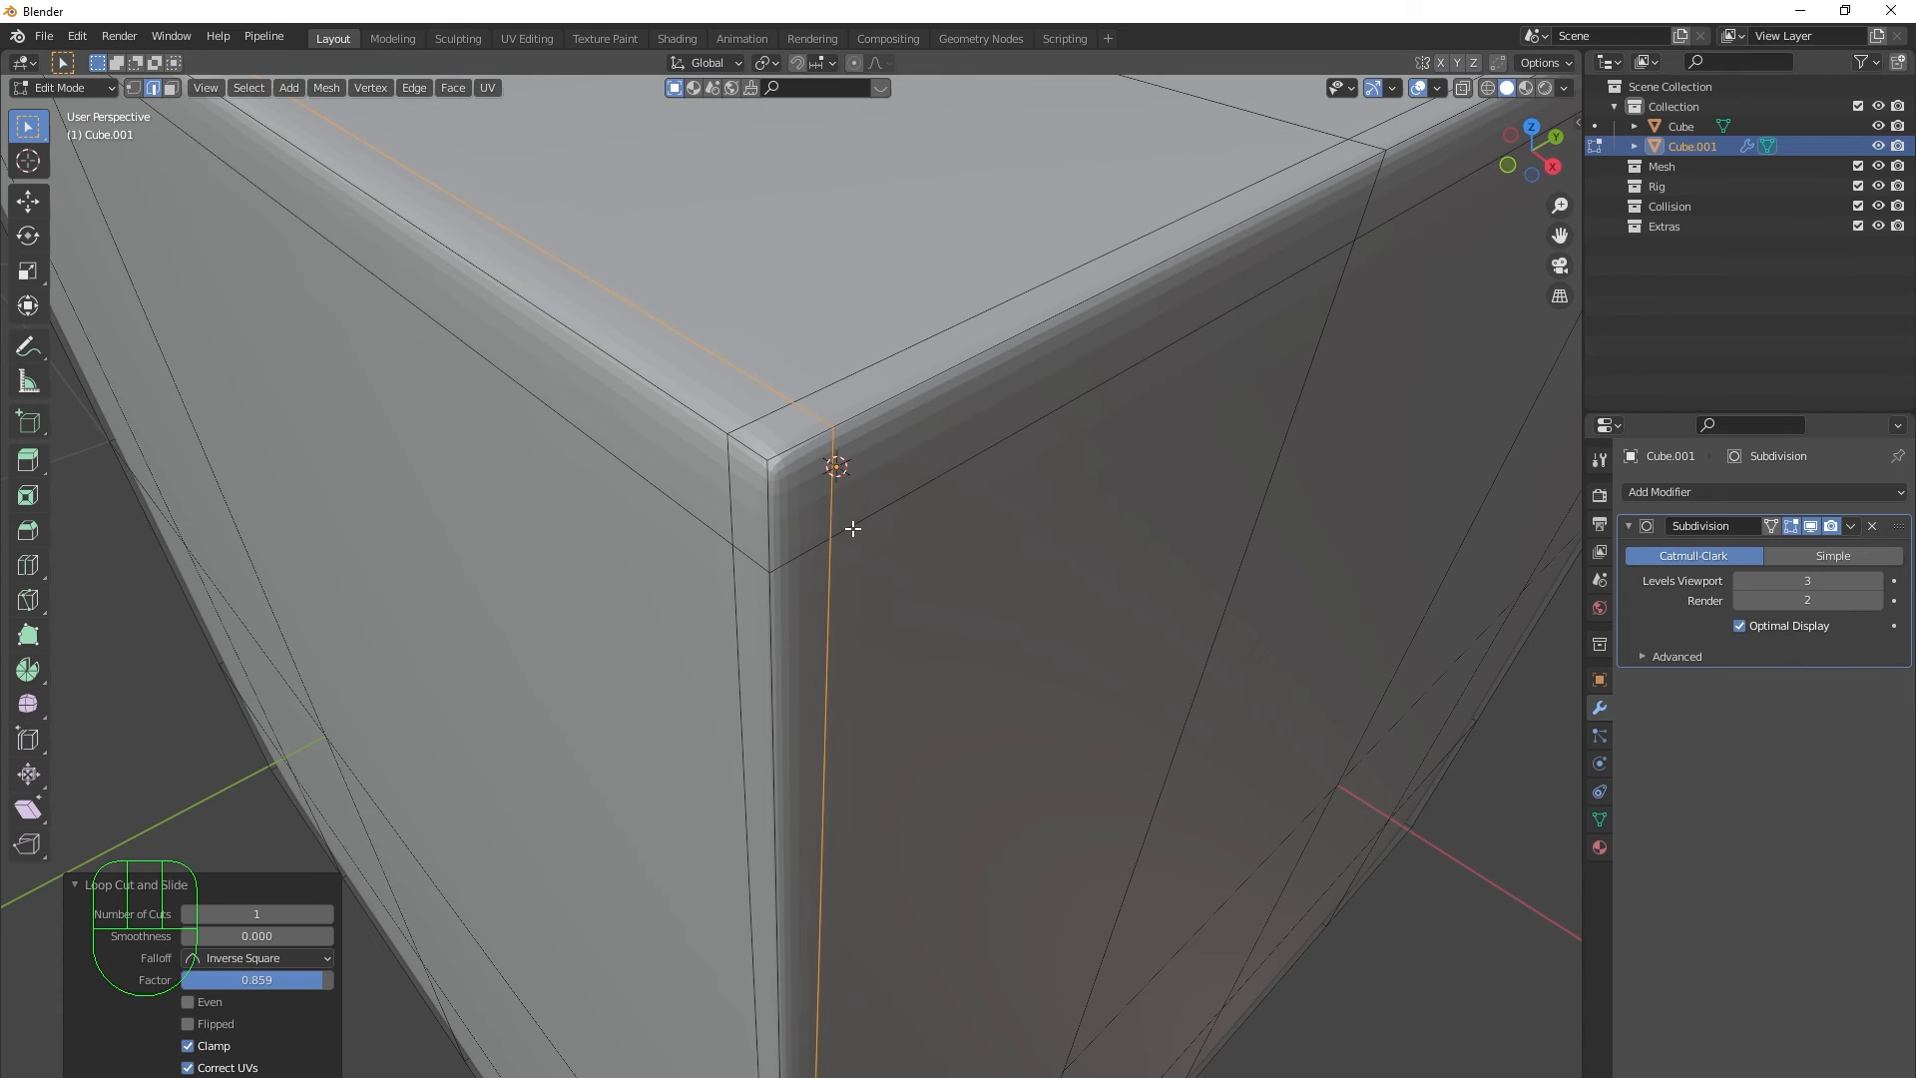
- Leave Edit Mode and compare the tightened corner of the subdivided cube with the rounded cube
key("Tab")
scroll(954, 535, "down", 5)
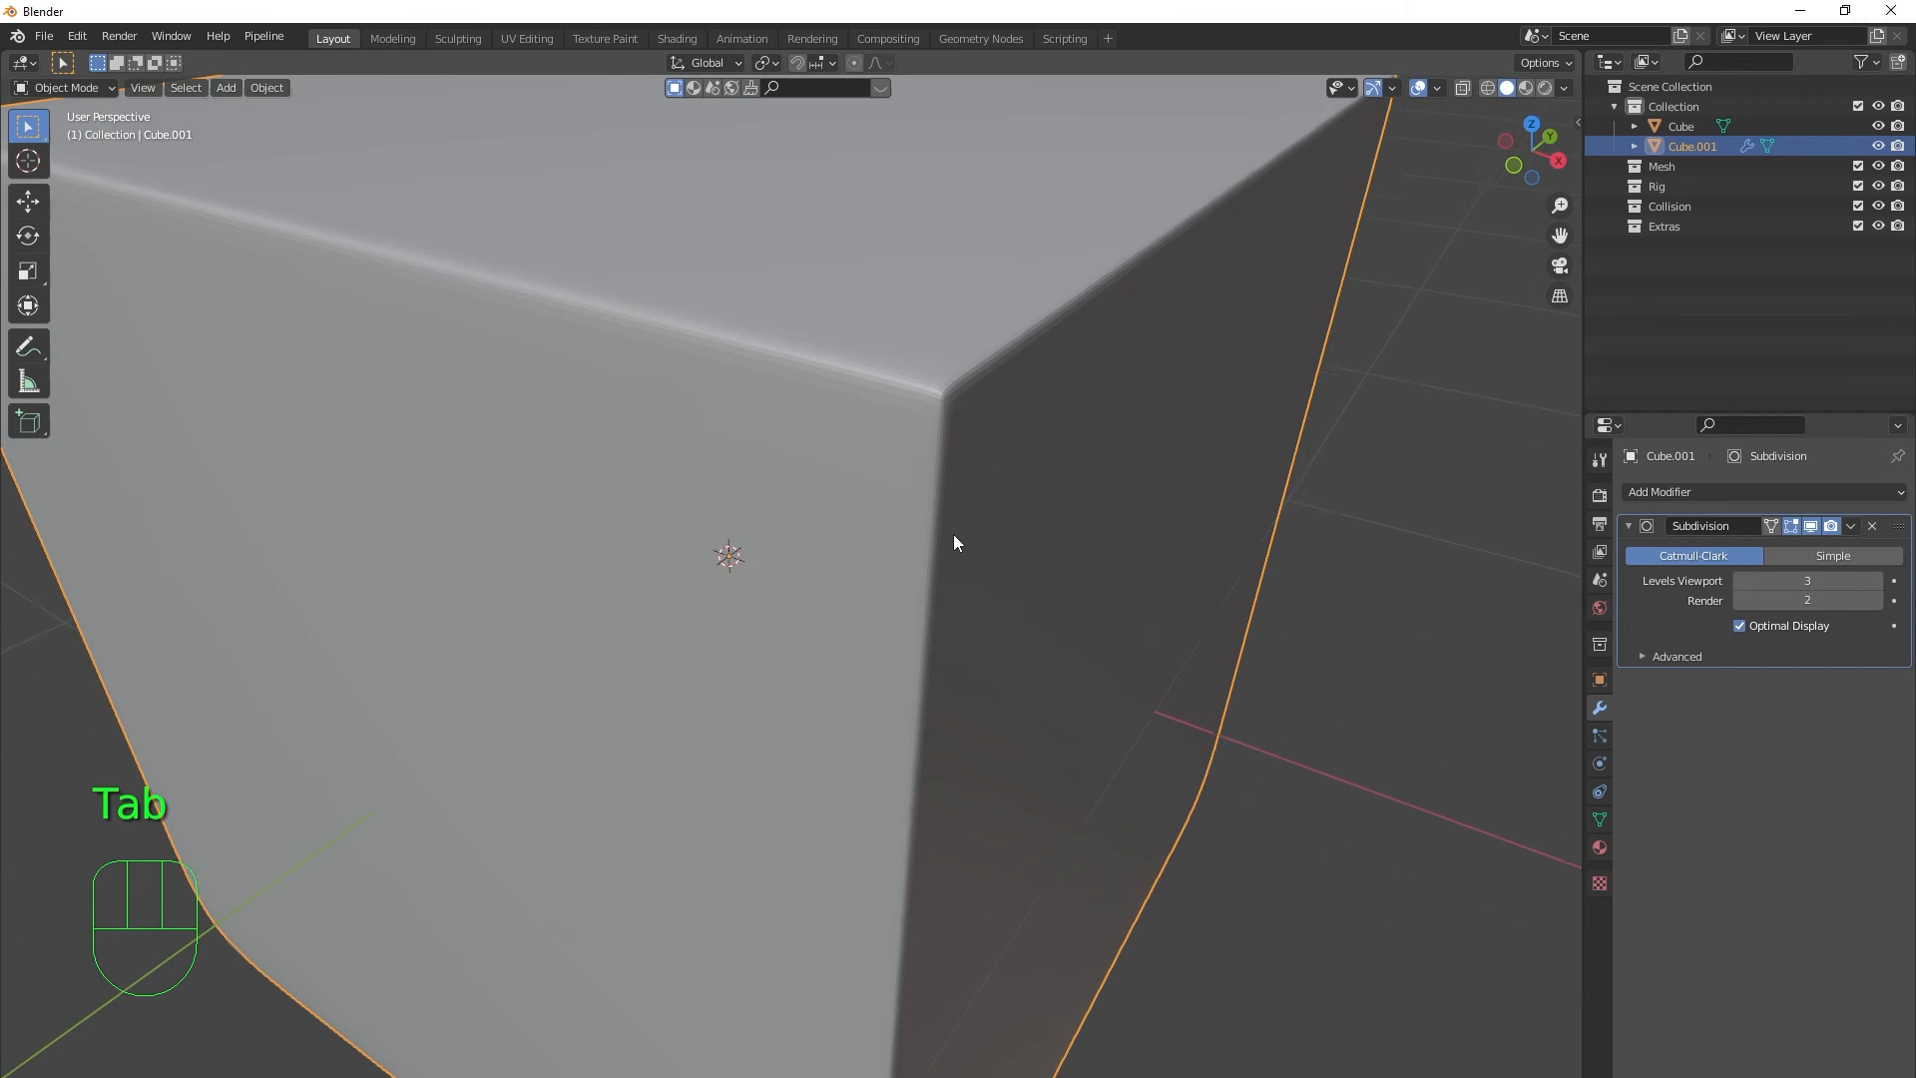
scroll(908, 399, "down", 4)
middle_click_drag(906, 416, 912, 609)
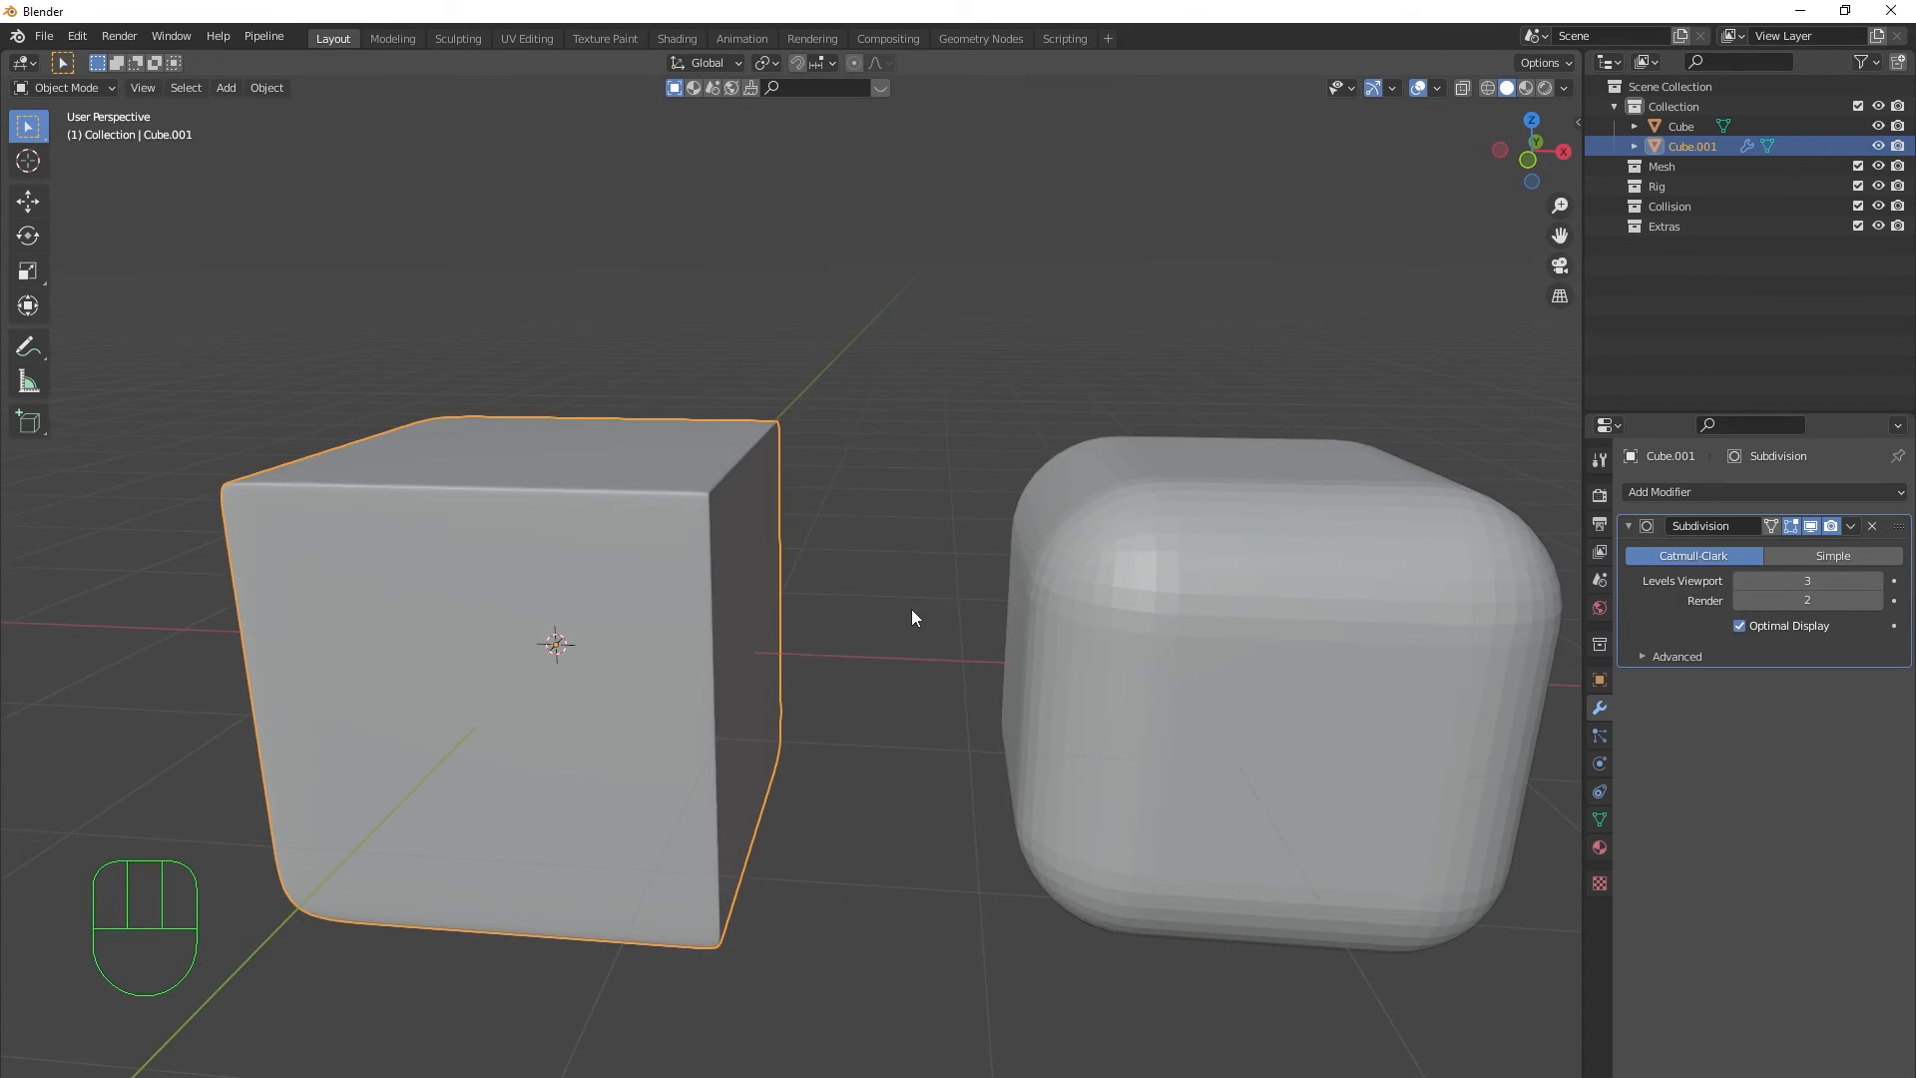
- Inspect the rounded cube's bevelled mesh edges in Edit Mode, and return to Object Mode
left_click(1233, 512)
middle_click_drag(1233, 617, 998, 623, "shift")
scroll(997, 610, "up", 1)
key("Tab")
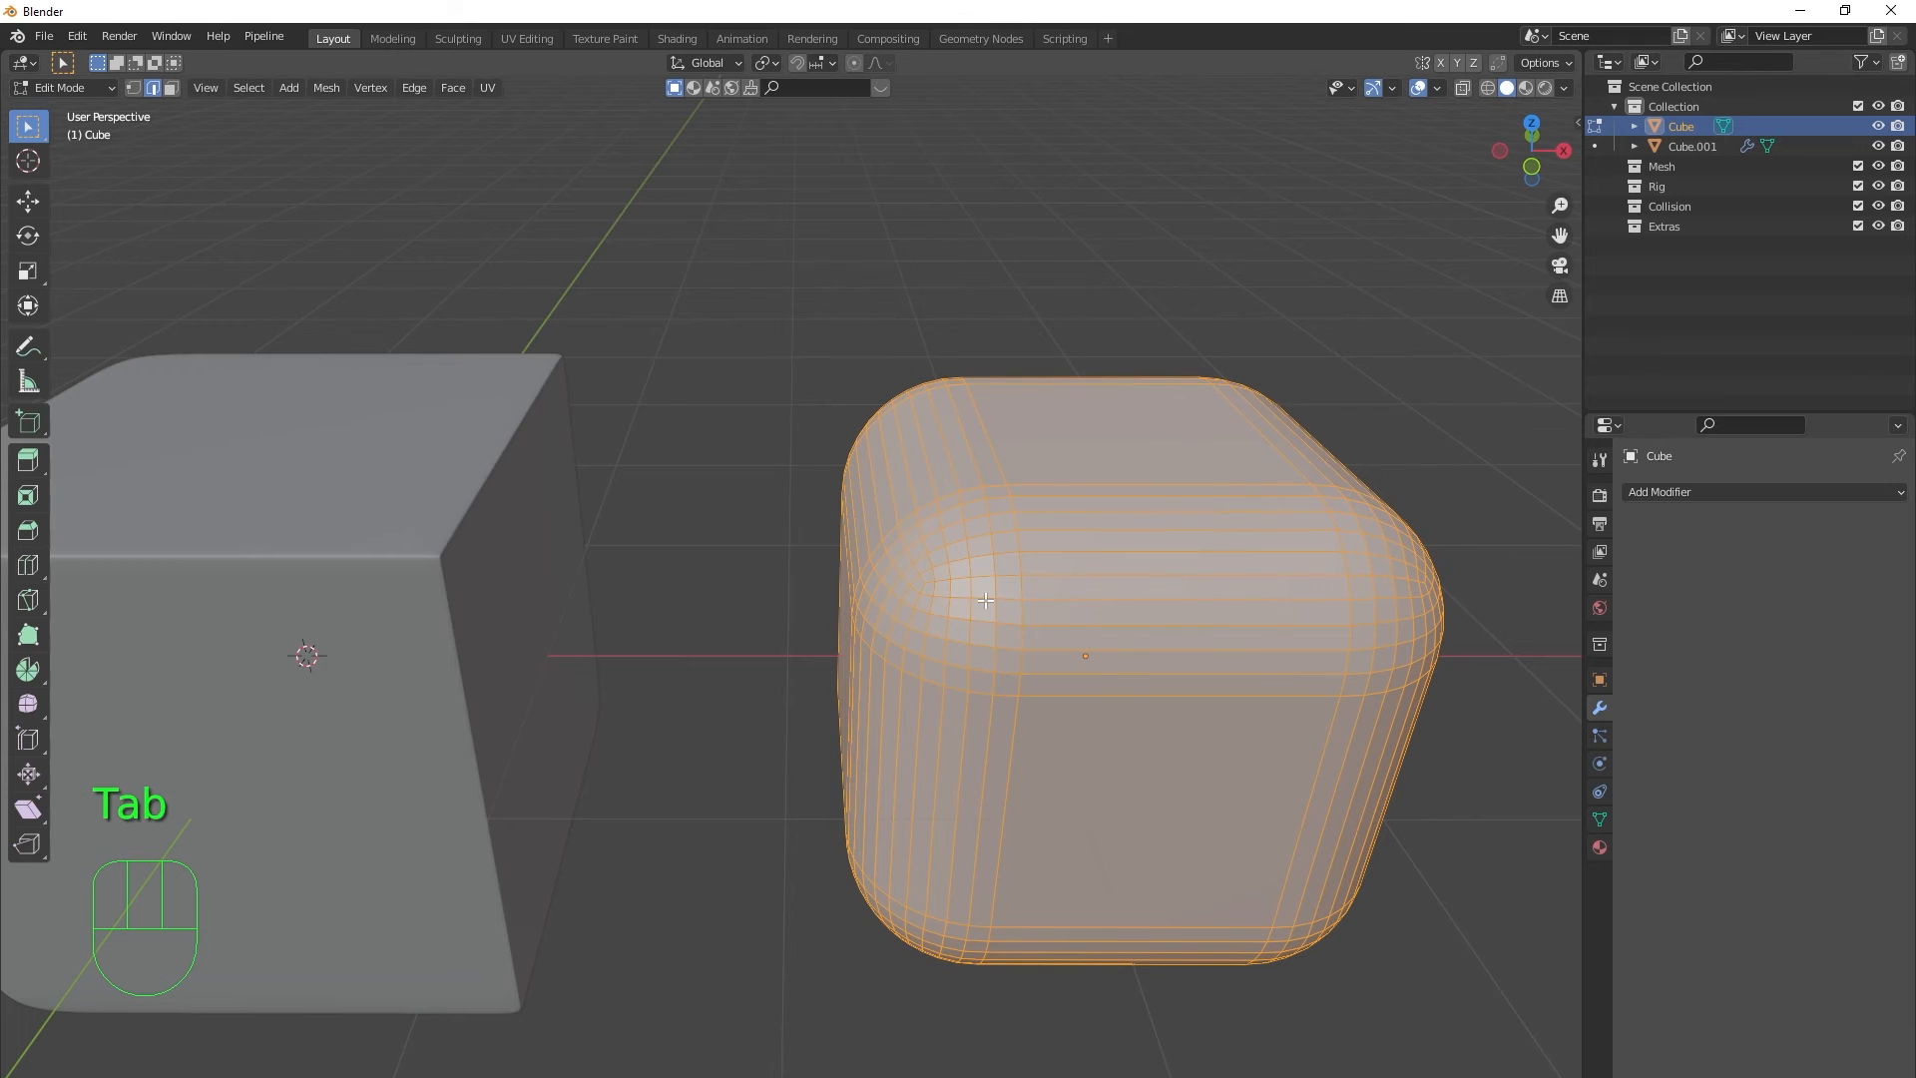
middle_click_drag(986, 600, 1100, 520)
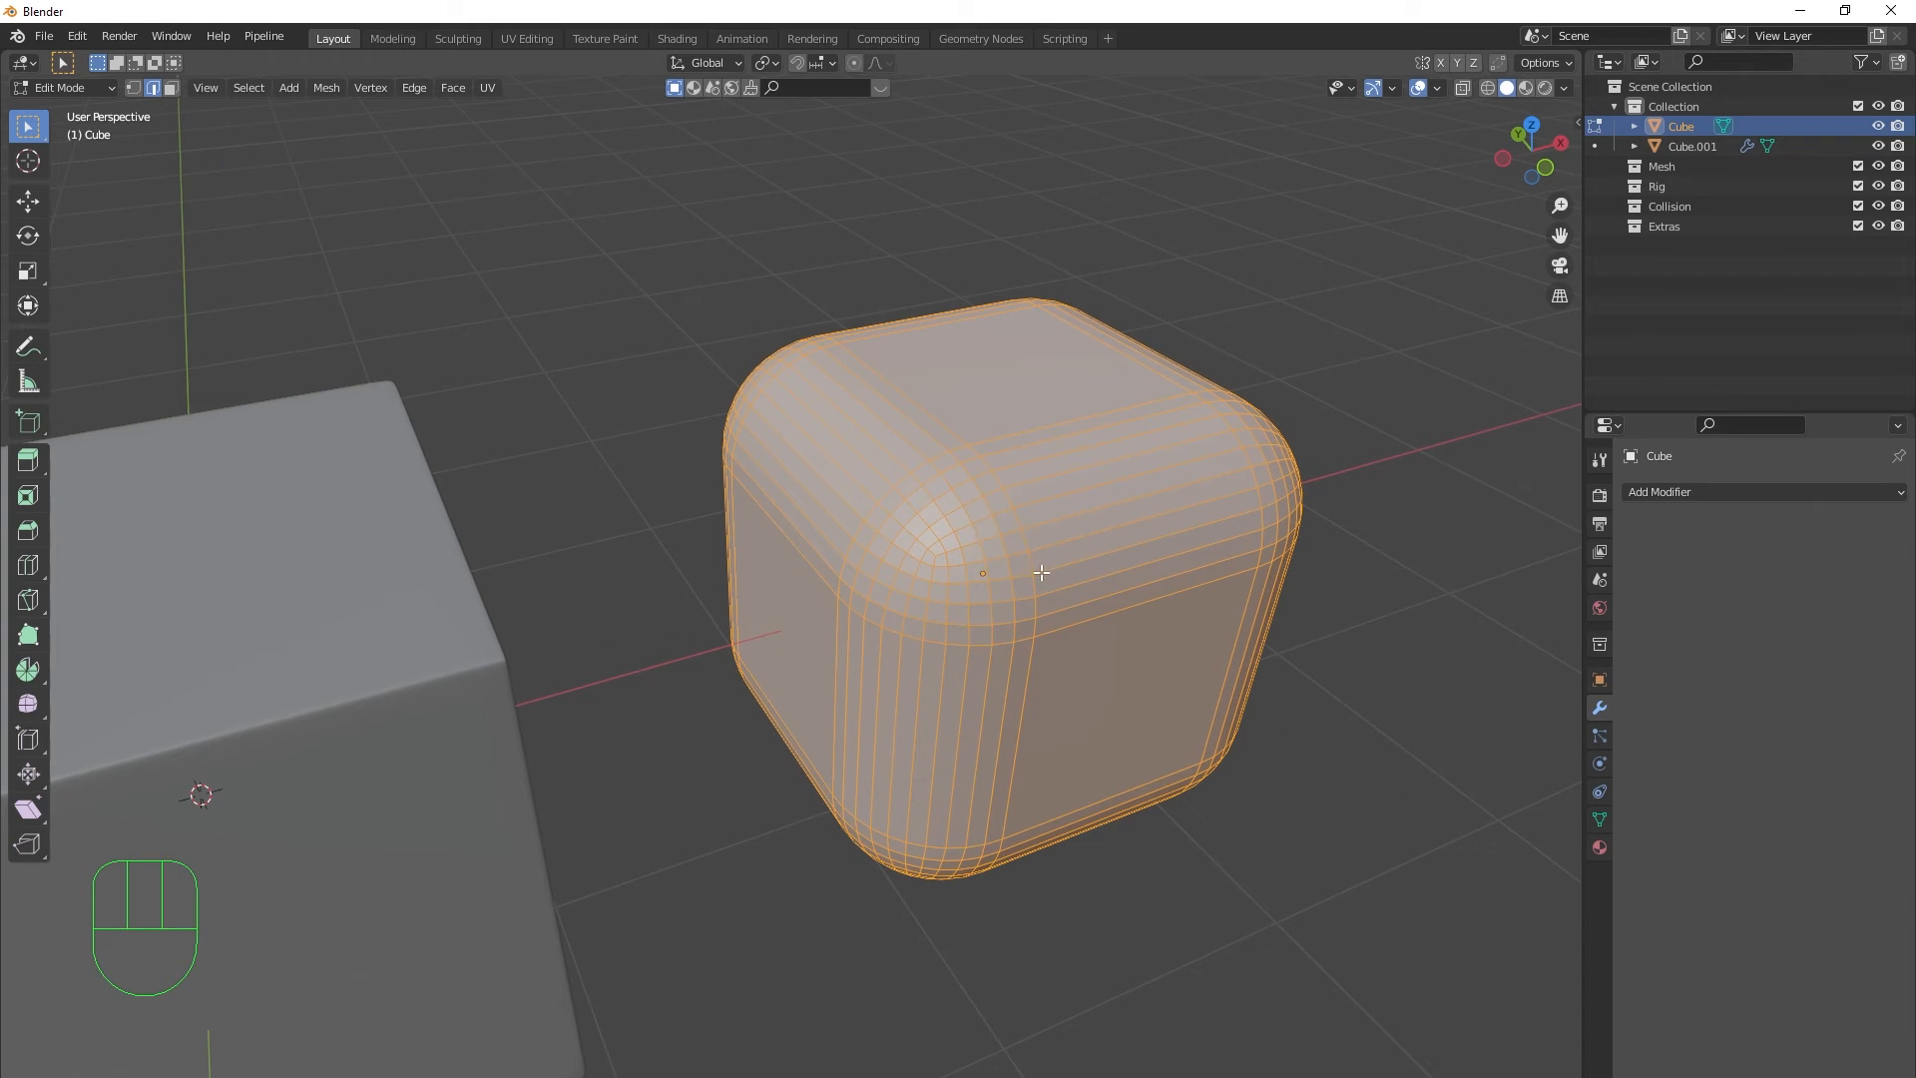
middle_click_drag(812, 706, 970, 647, "shift")
left_click(796, 656)
key("Tab")
- Select the subdivided cube and switch its Subdivision viewport display off and back on to compare the shapes
left_click(794, 666)
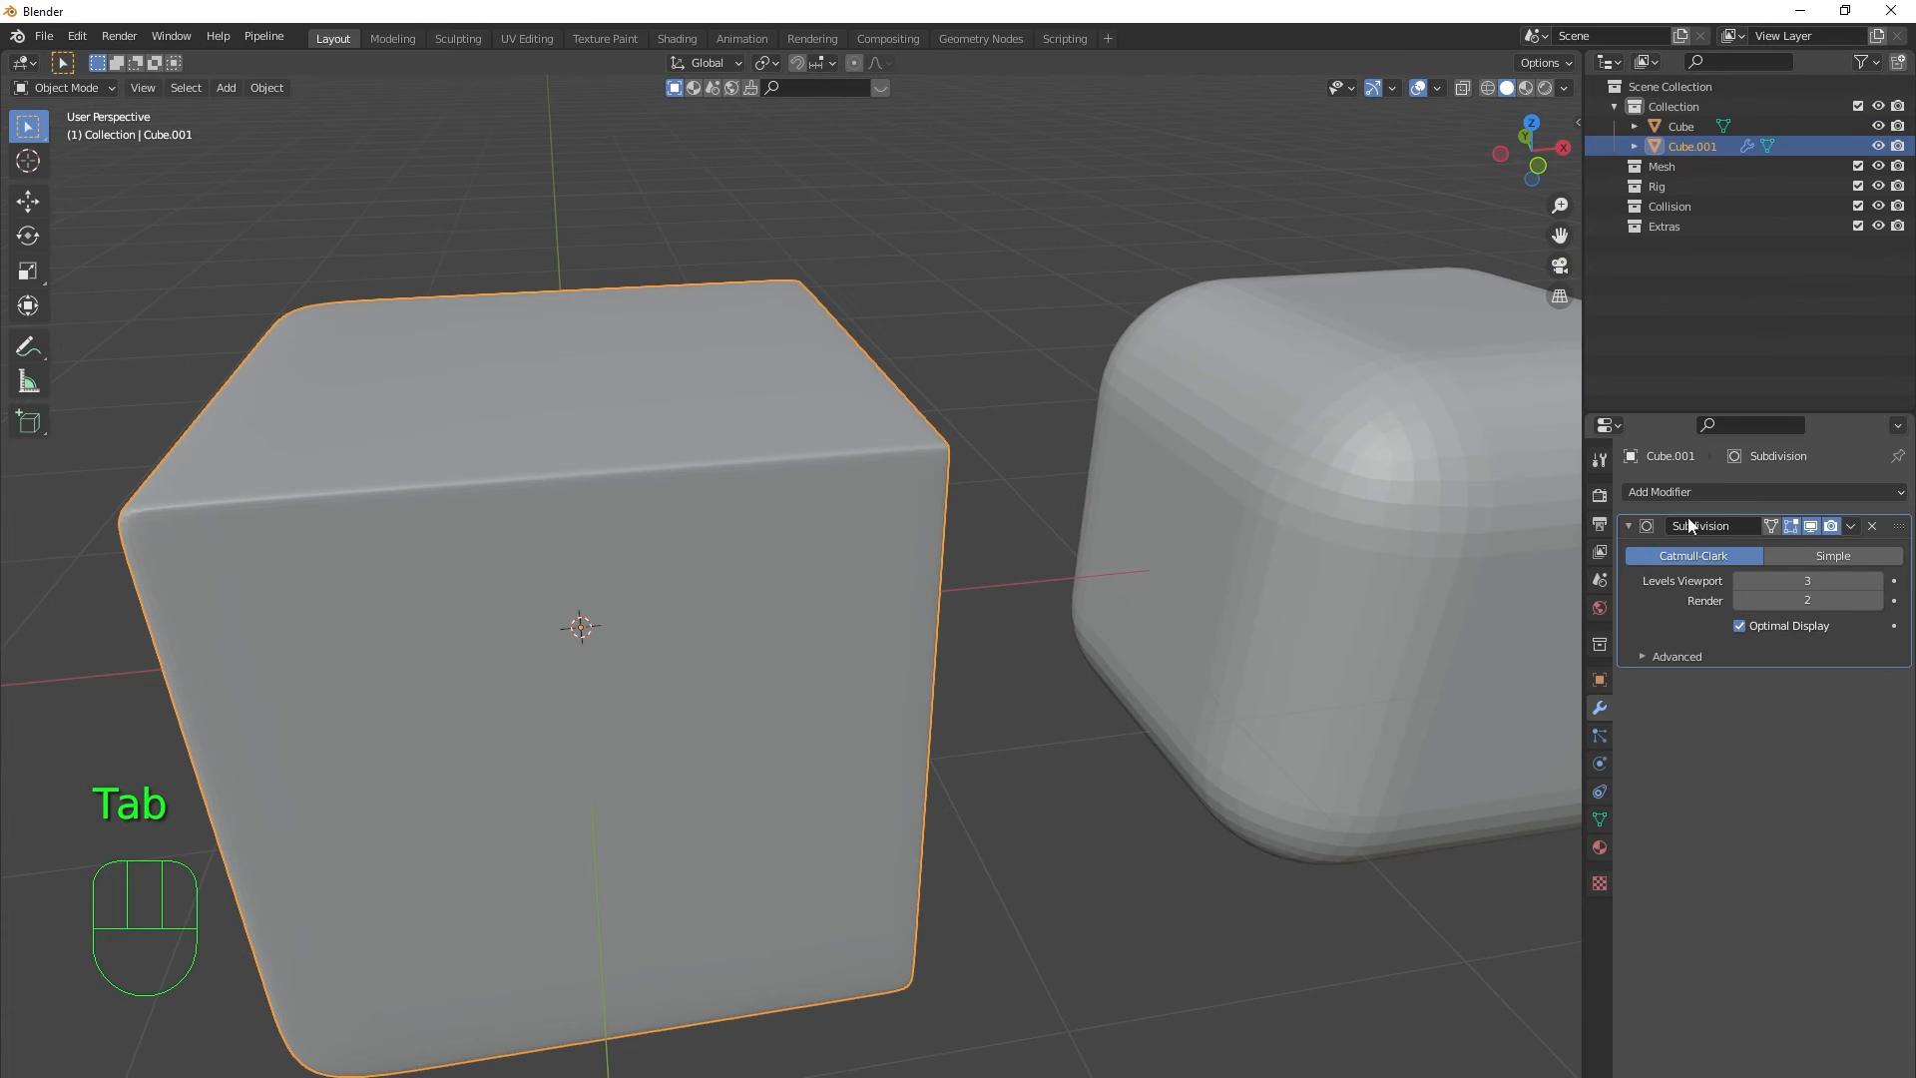
left_click(1812, 526)
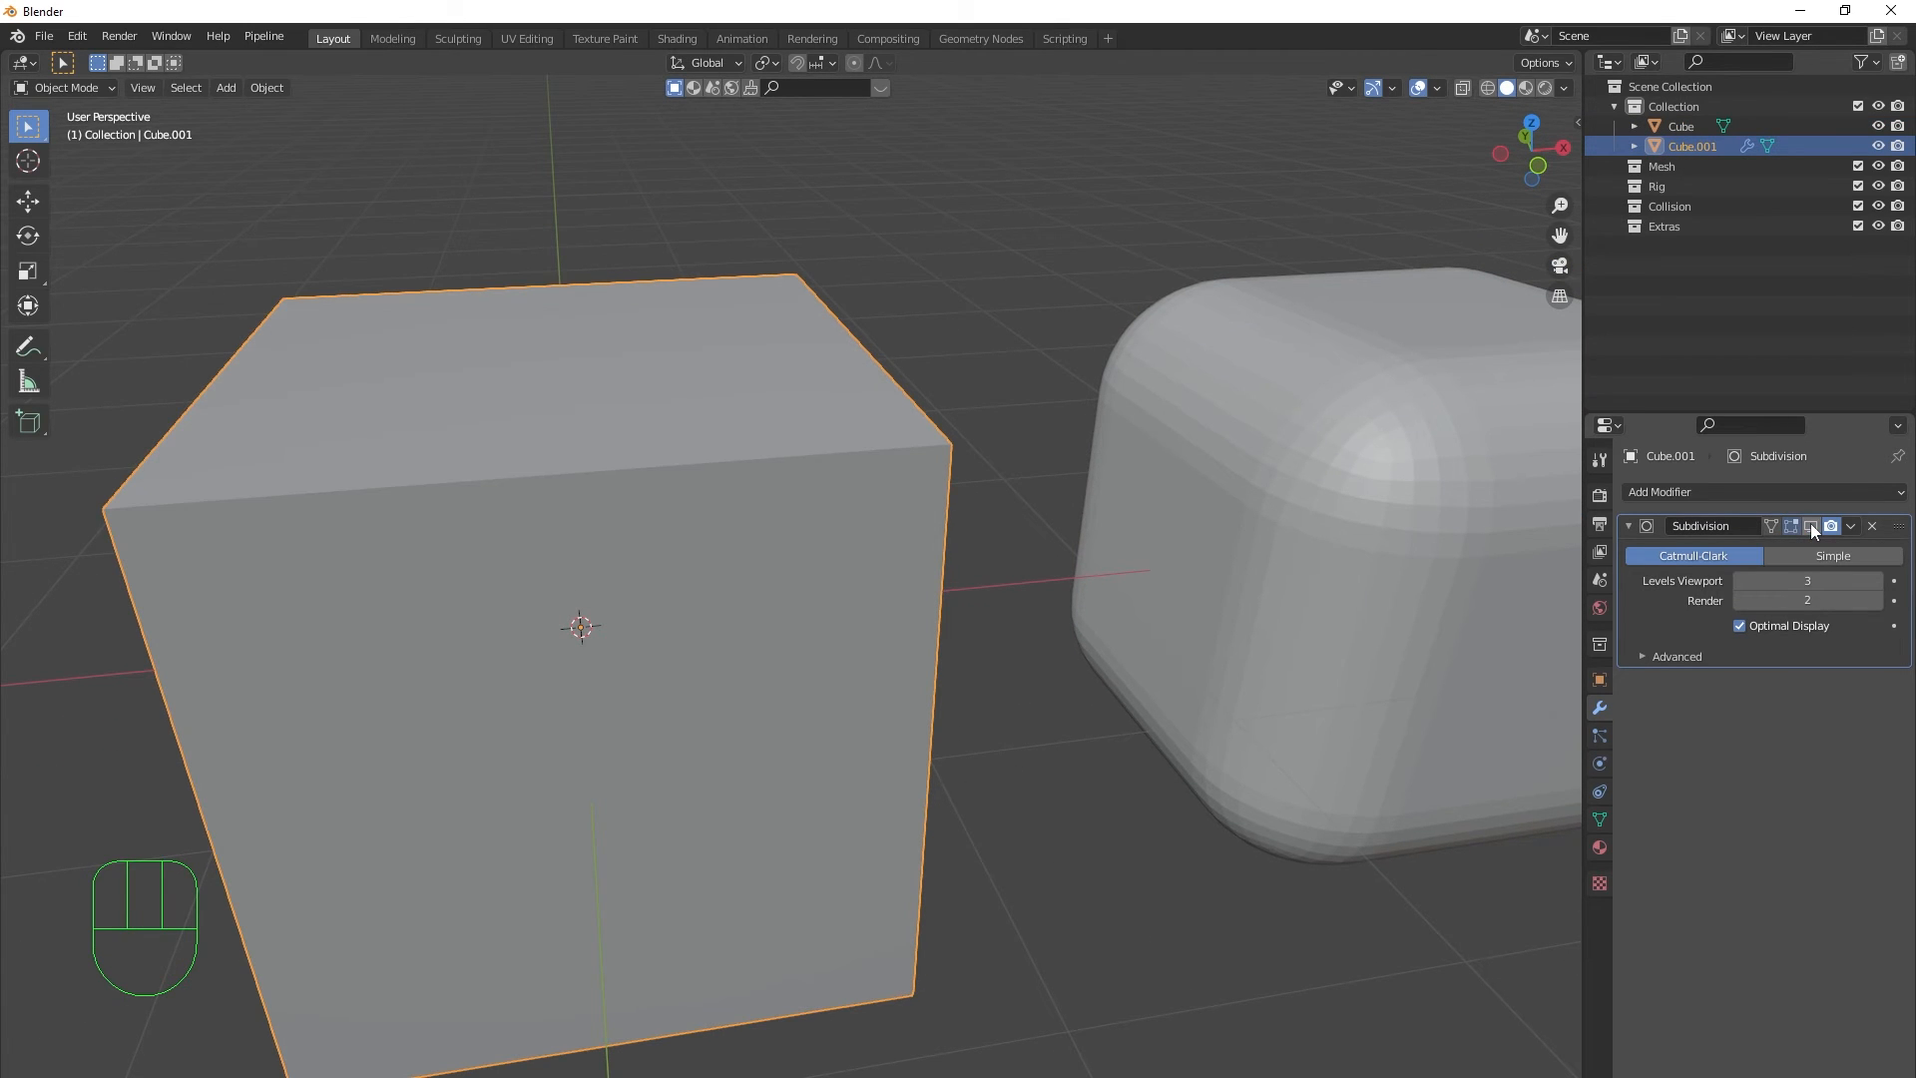
middle_click_drag(1088, 649, 1157, 609)
left_click(1810, 526)
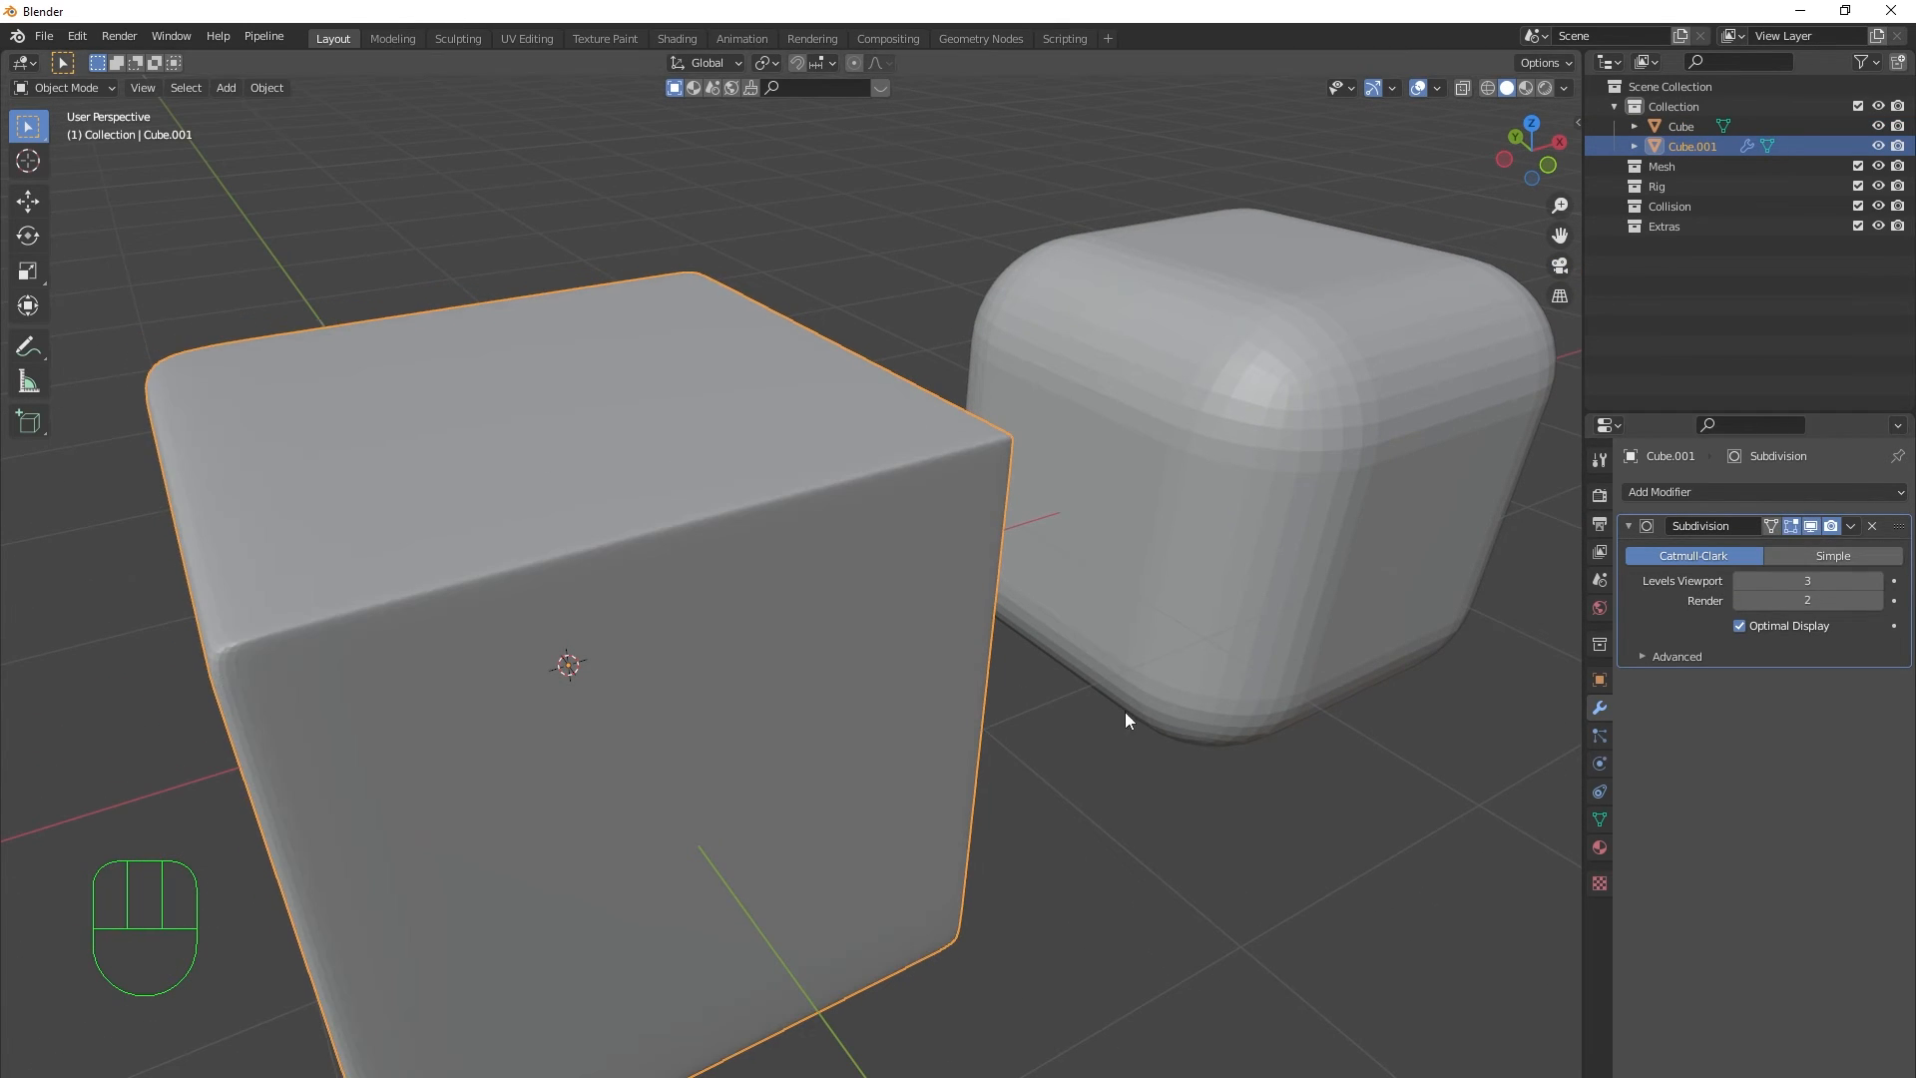
middle_click_drag(1124, 710, 879, 731)
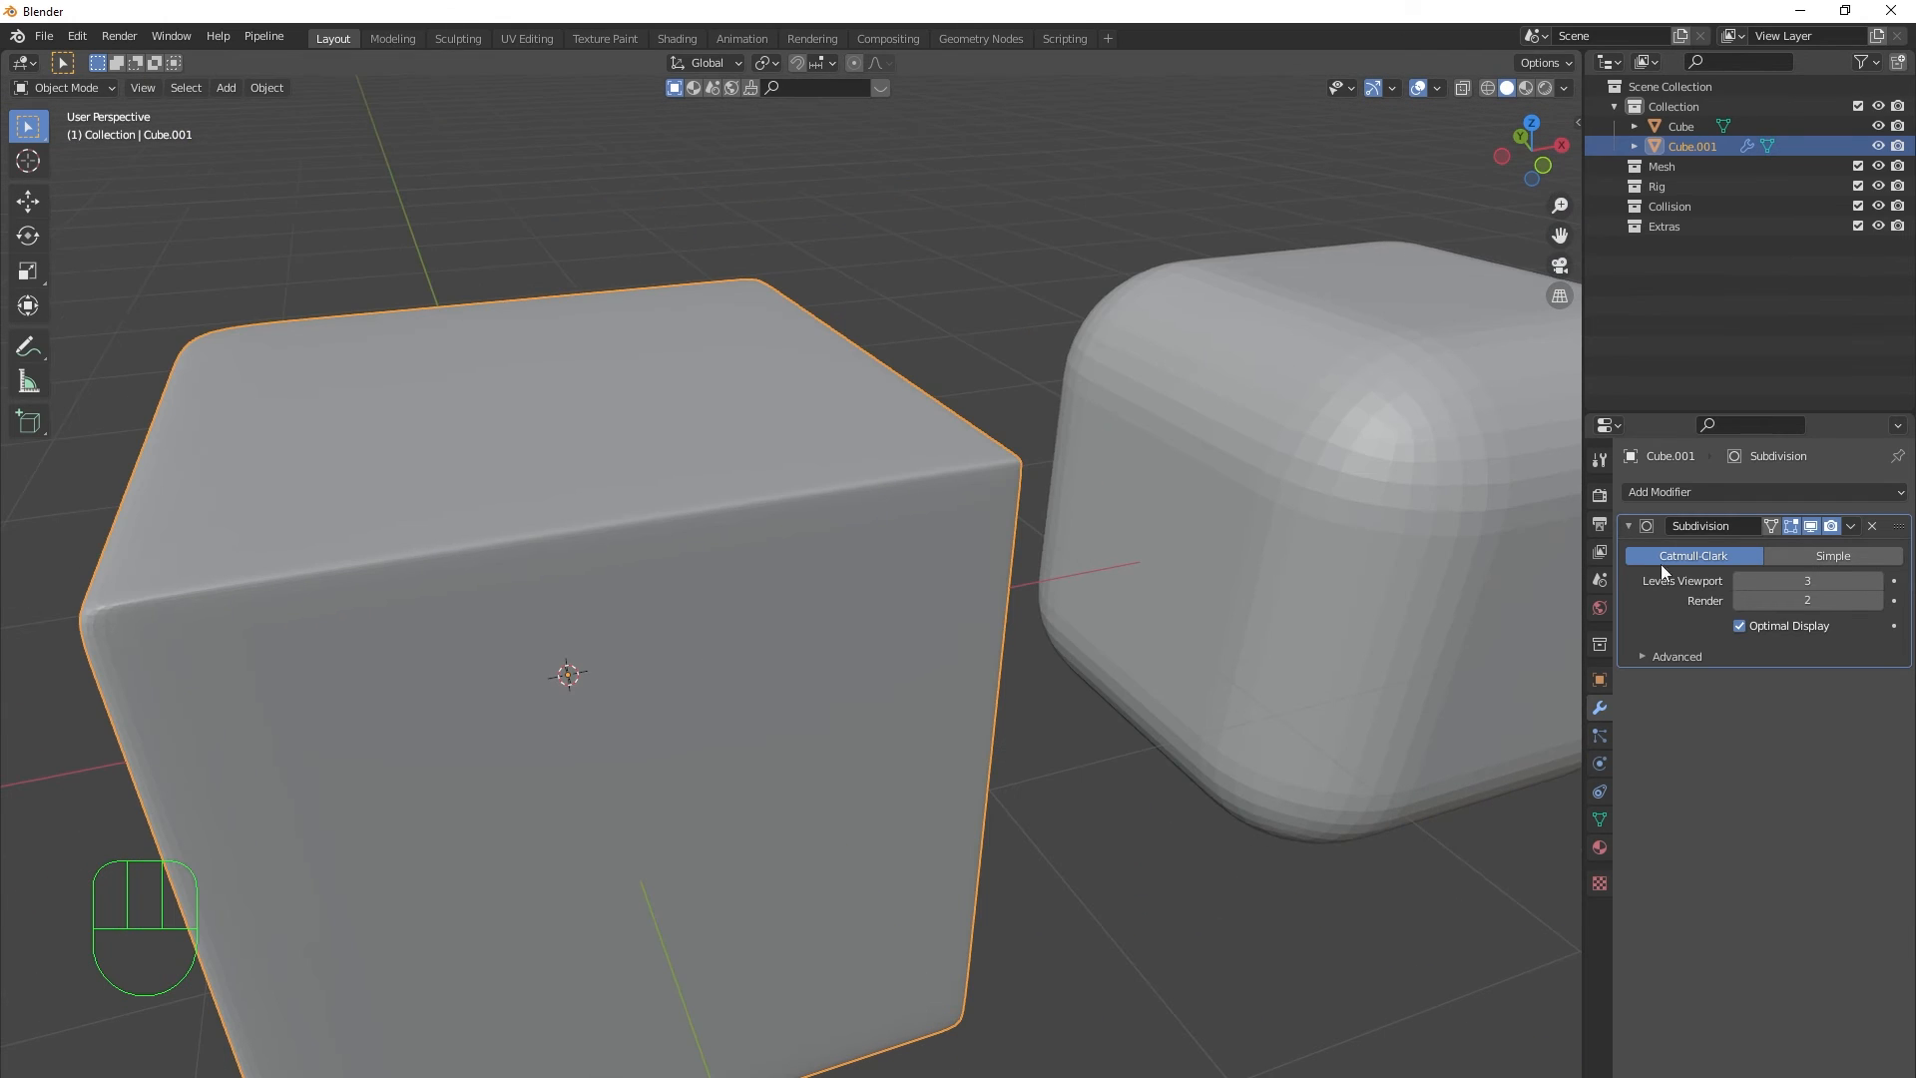
- Add a new cube mesh to the scene
key("shift")
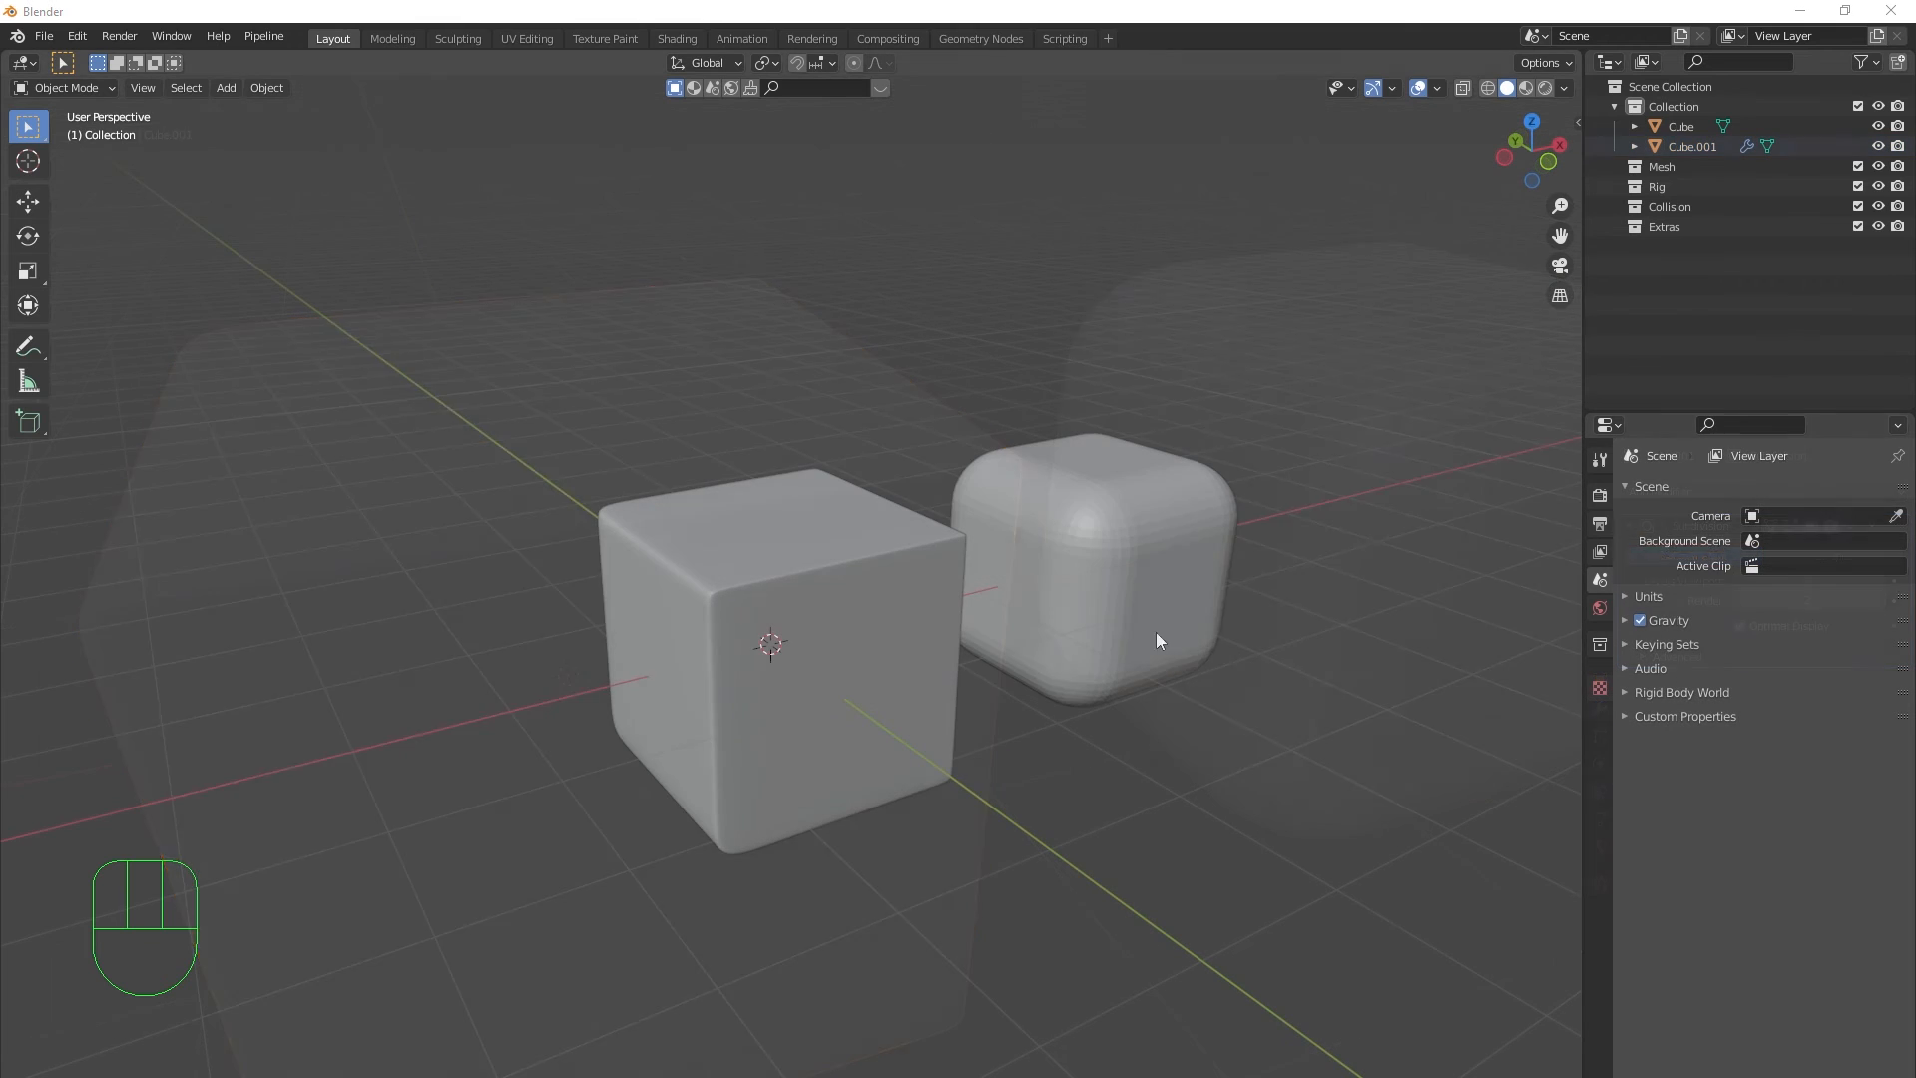
scroll(1188, 617, "up", 3)
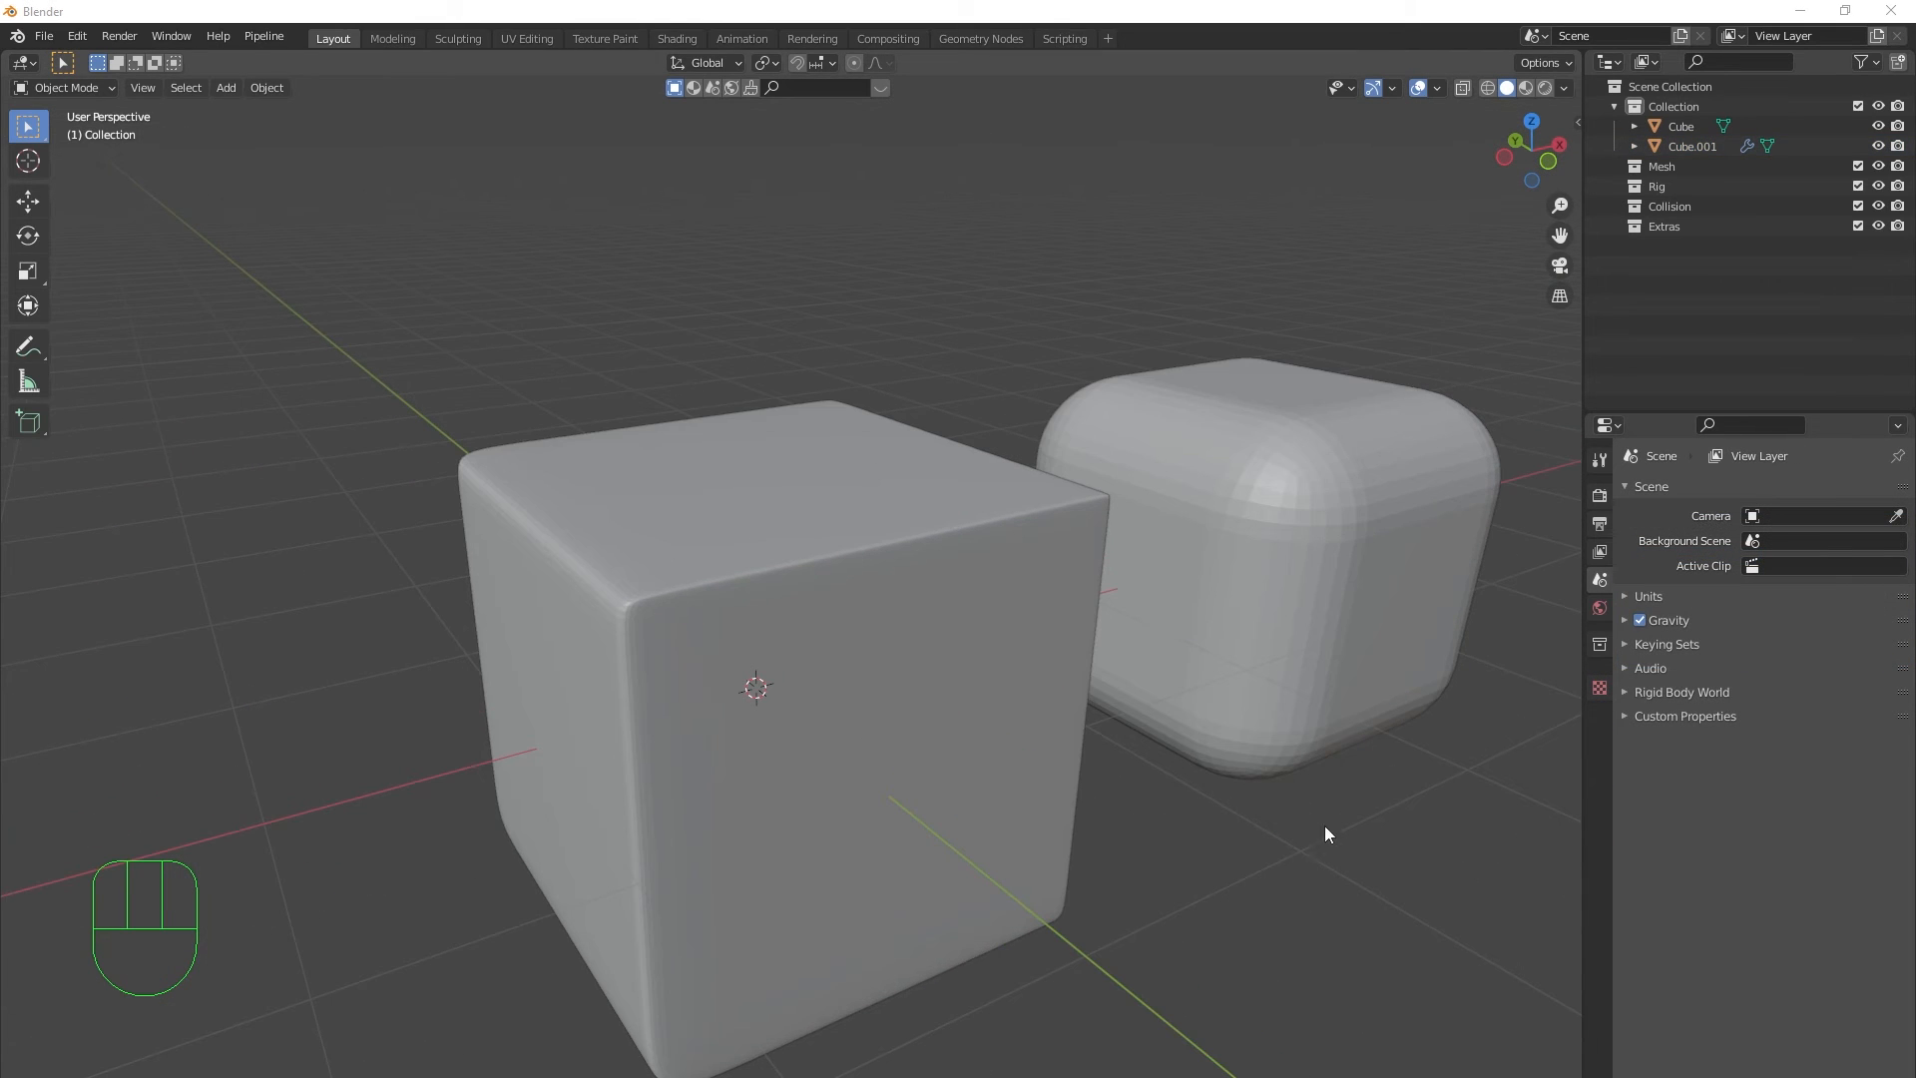
scroll(1237, 890, "down", 3)
key("shift+a")
mouse_move(1206, 795)
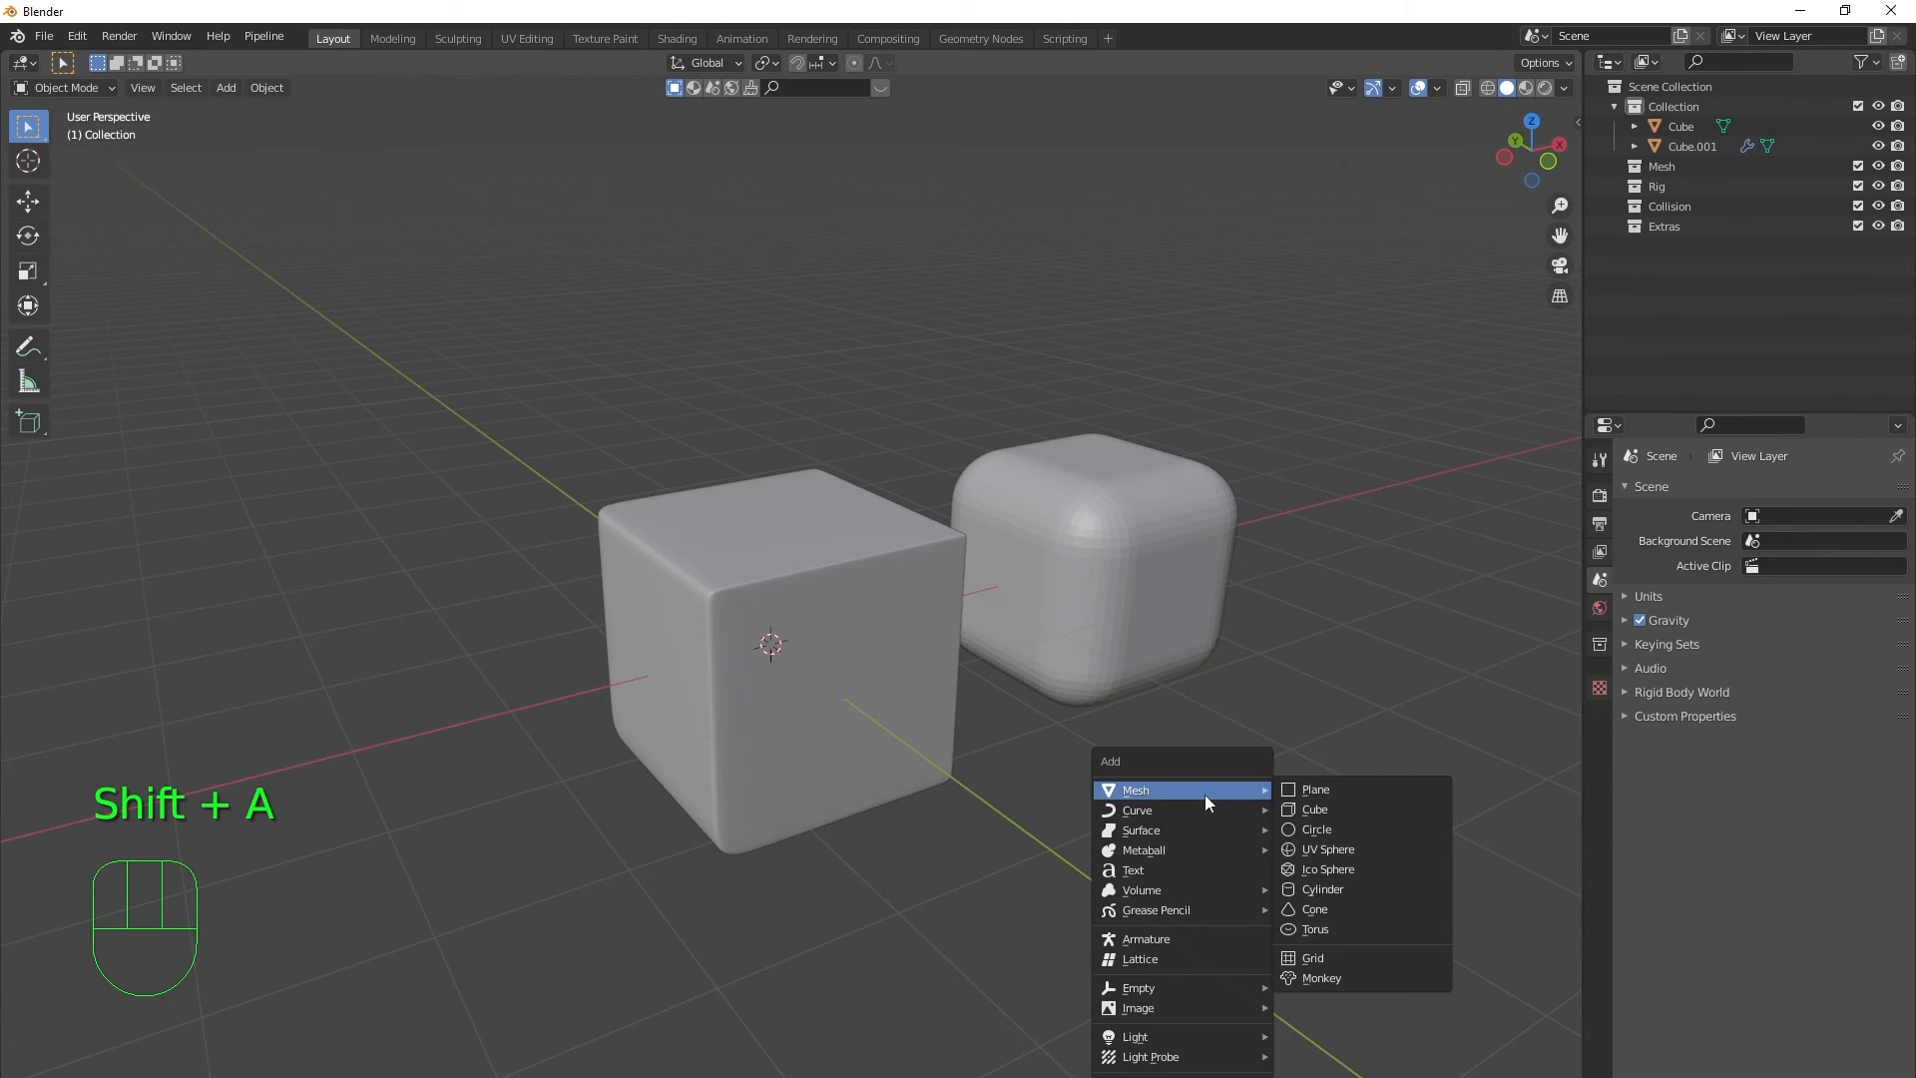
left_click(1344, 806)
- Move the new cube about 6.449 m along X, placing it beyond the rounded cube
middle_click_drag(1303, 811, 786, 818)
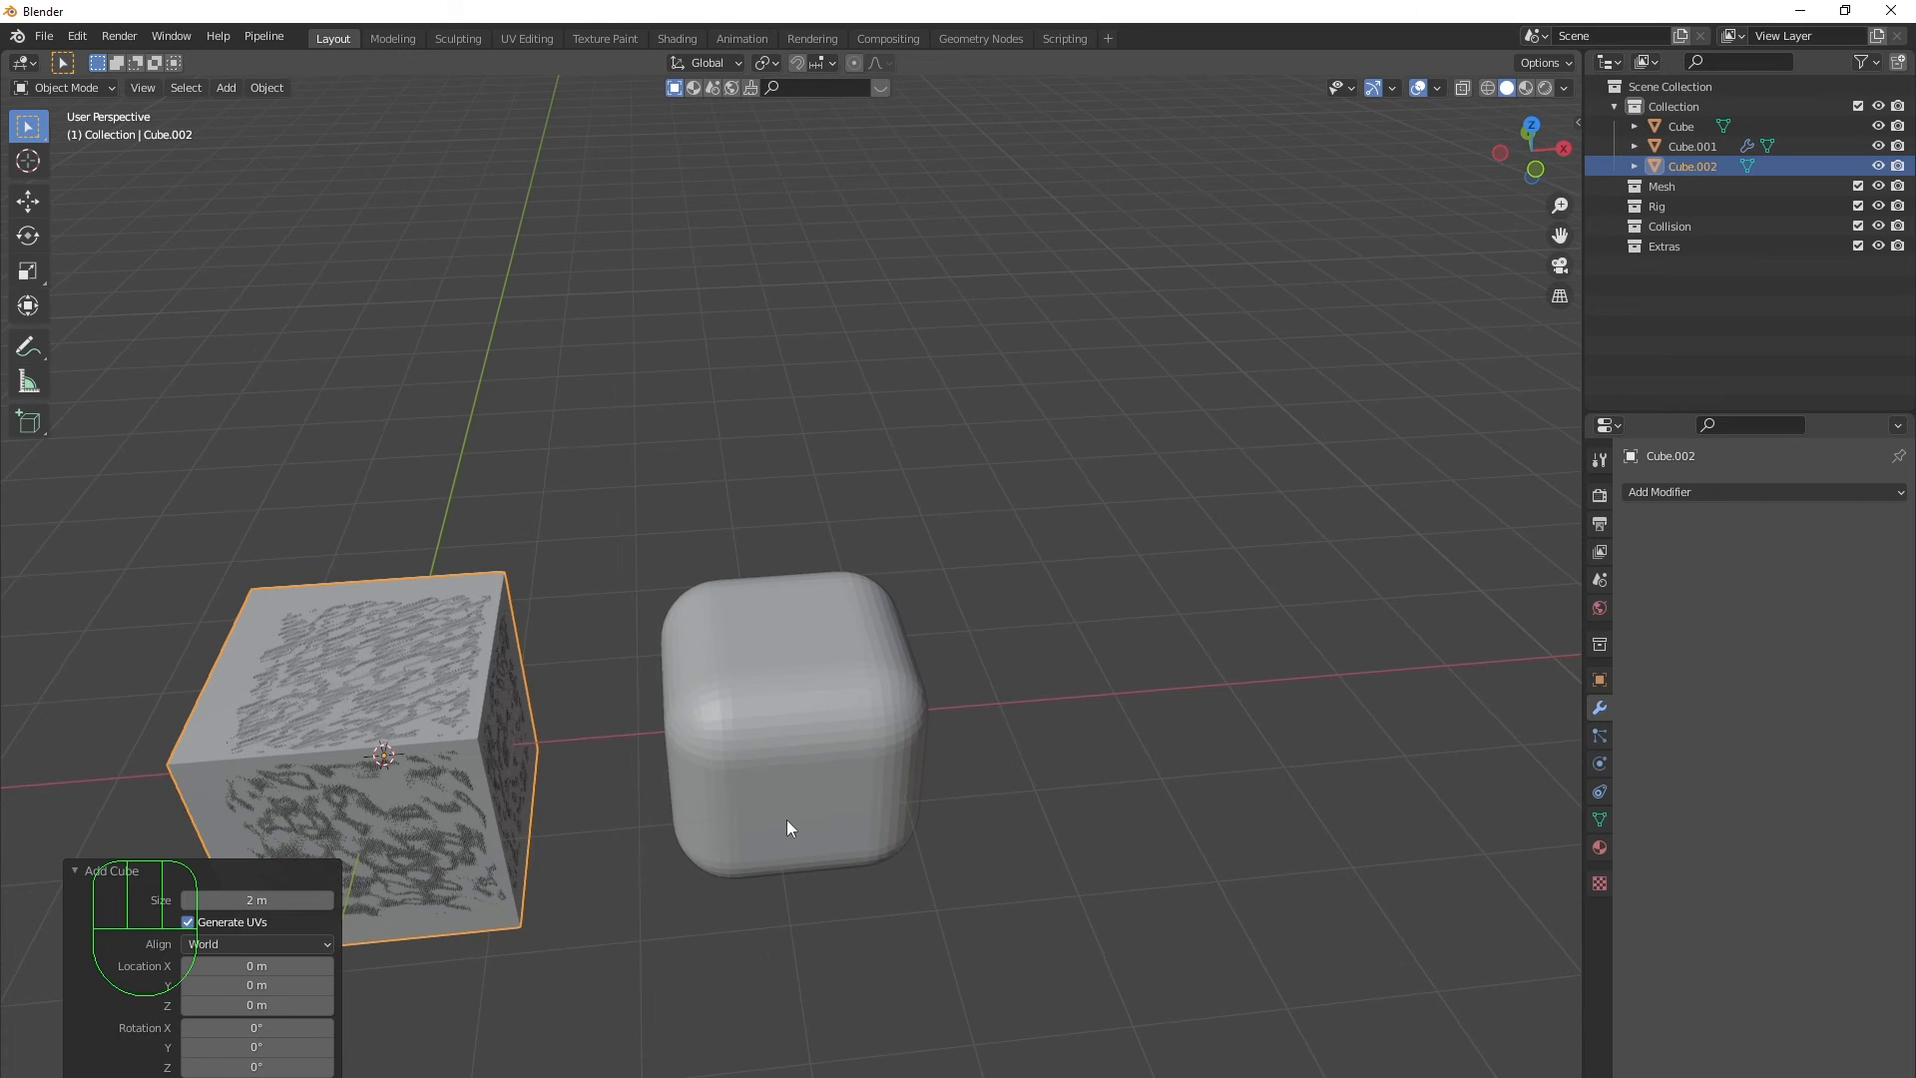
key("g")
left_click(1230, 758)
middle_click_drag(1230, 758, 988, 801, "shift")
middle_click_drag(988, 801, 1066, 783)
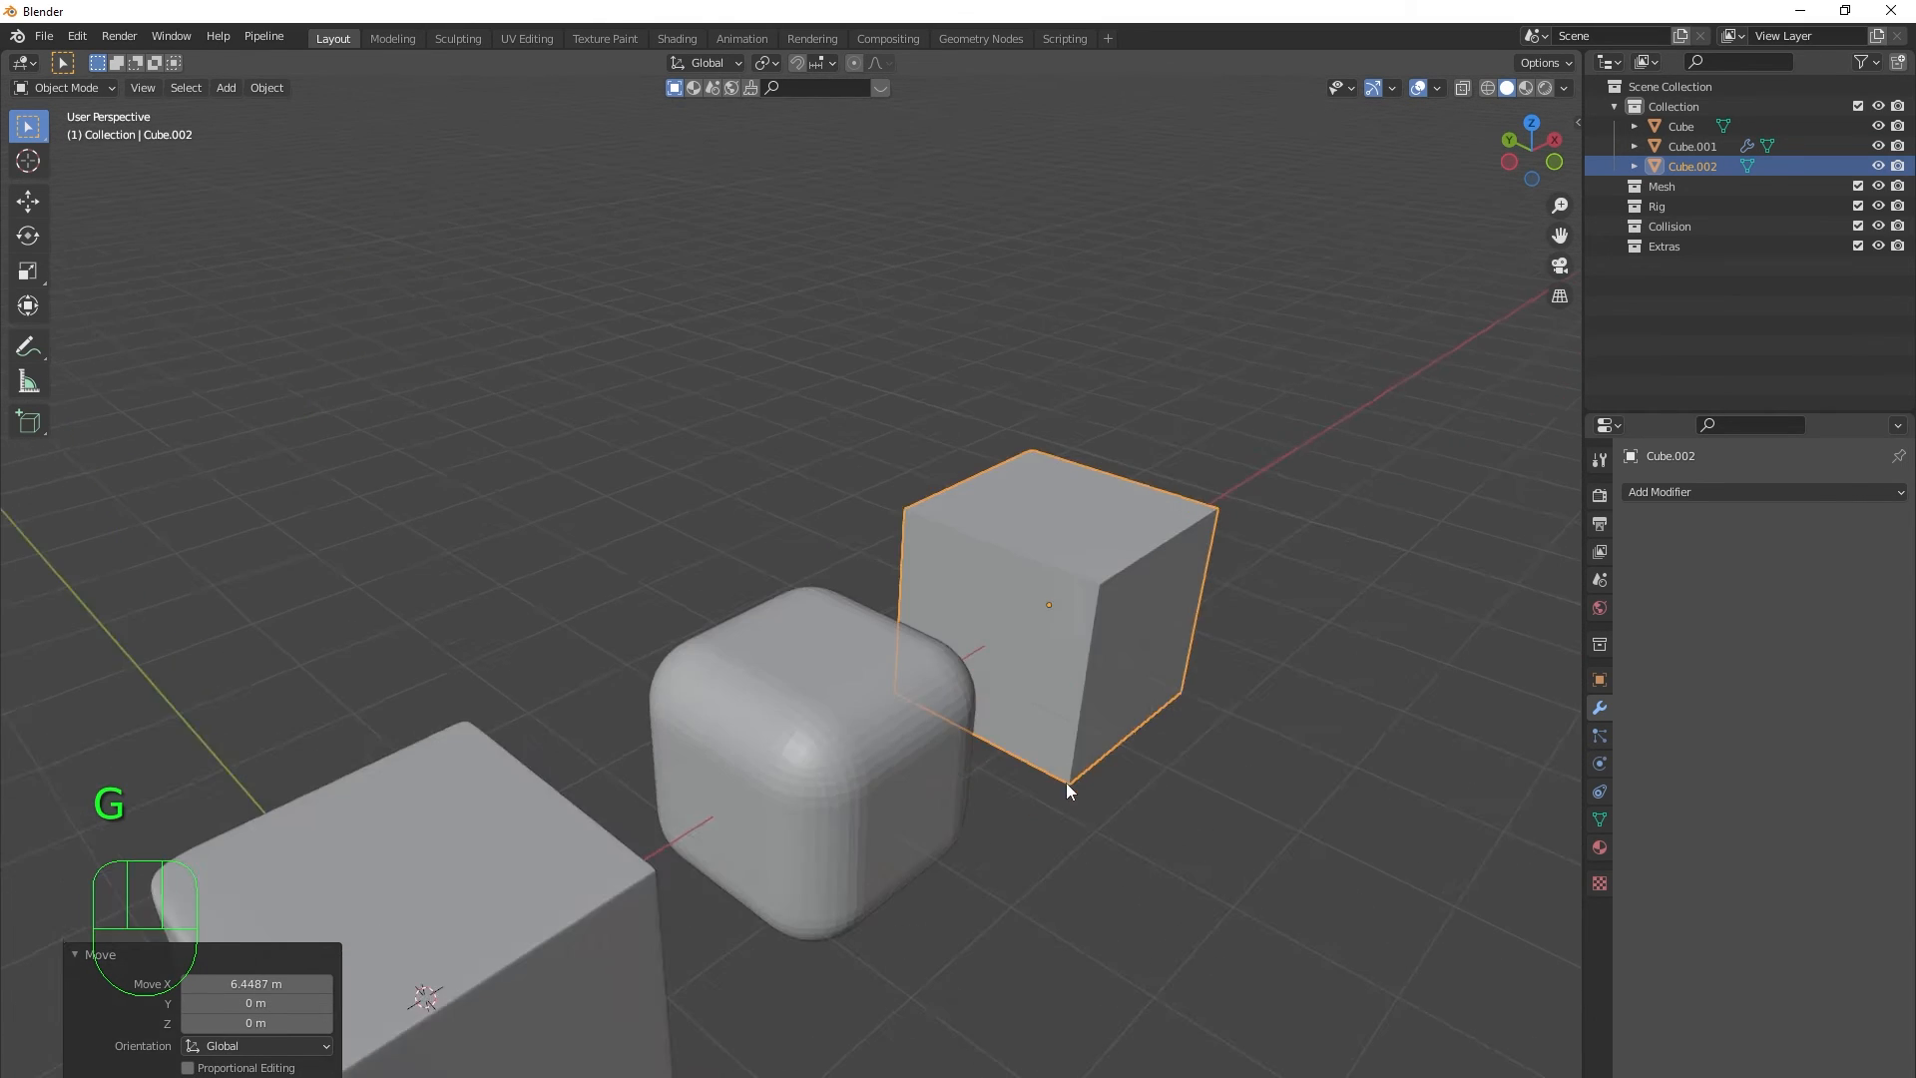
- Select the newly added plain cube and give it a Bevel modifier
scroll(1148, 755, "up", 2)
middle_click_drag(1231, 727, 1288, 623, "shift")
left_click(637, 592)
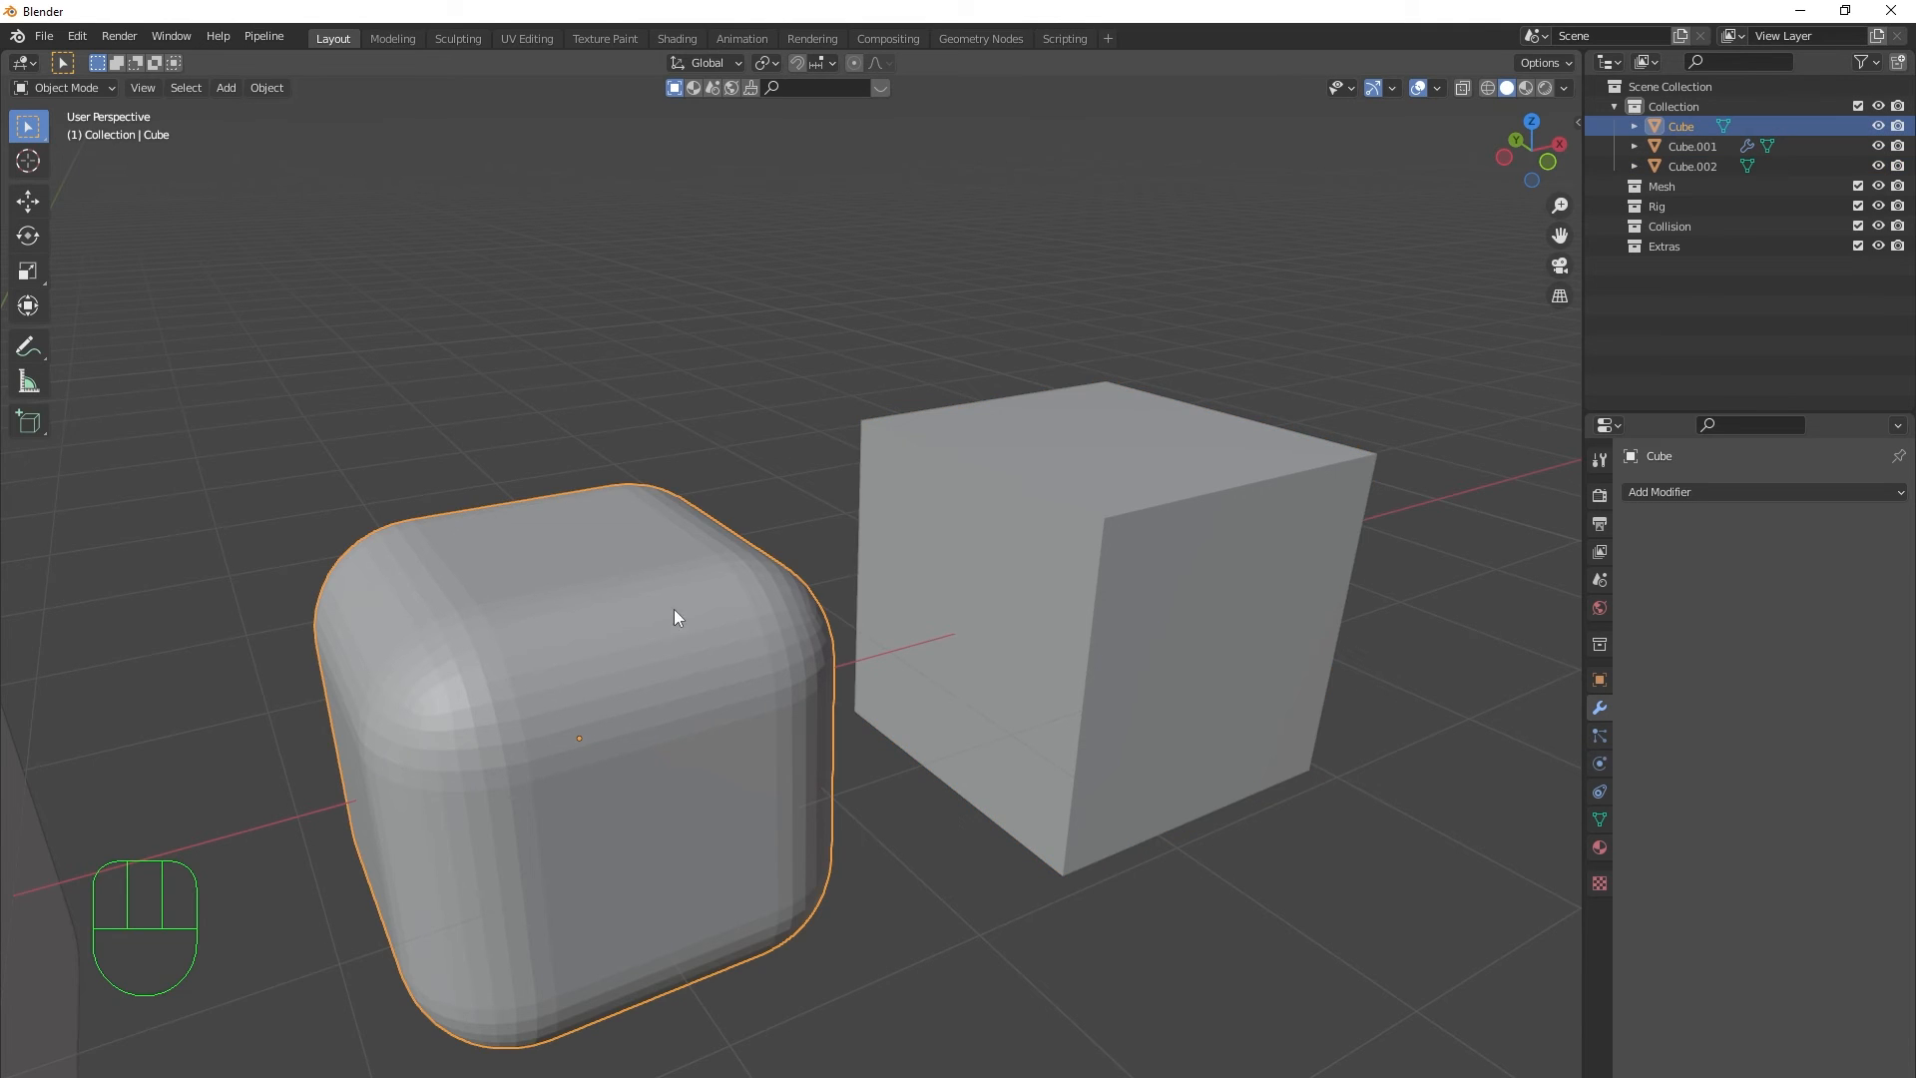
middle_click_drag(673, 609, 776, 579, "shift")
left_click(624, 482)
middle_click_drag(625, 481, 1190, 641, "shift")
left_click(1192, 644)
middle_click_drag(1340, 663, 1291, 657, "shift")
left_click(1642, 492)
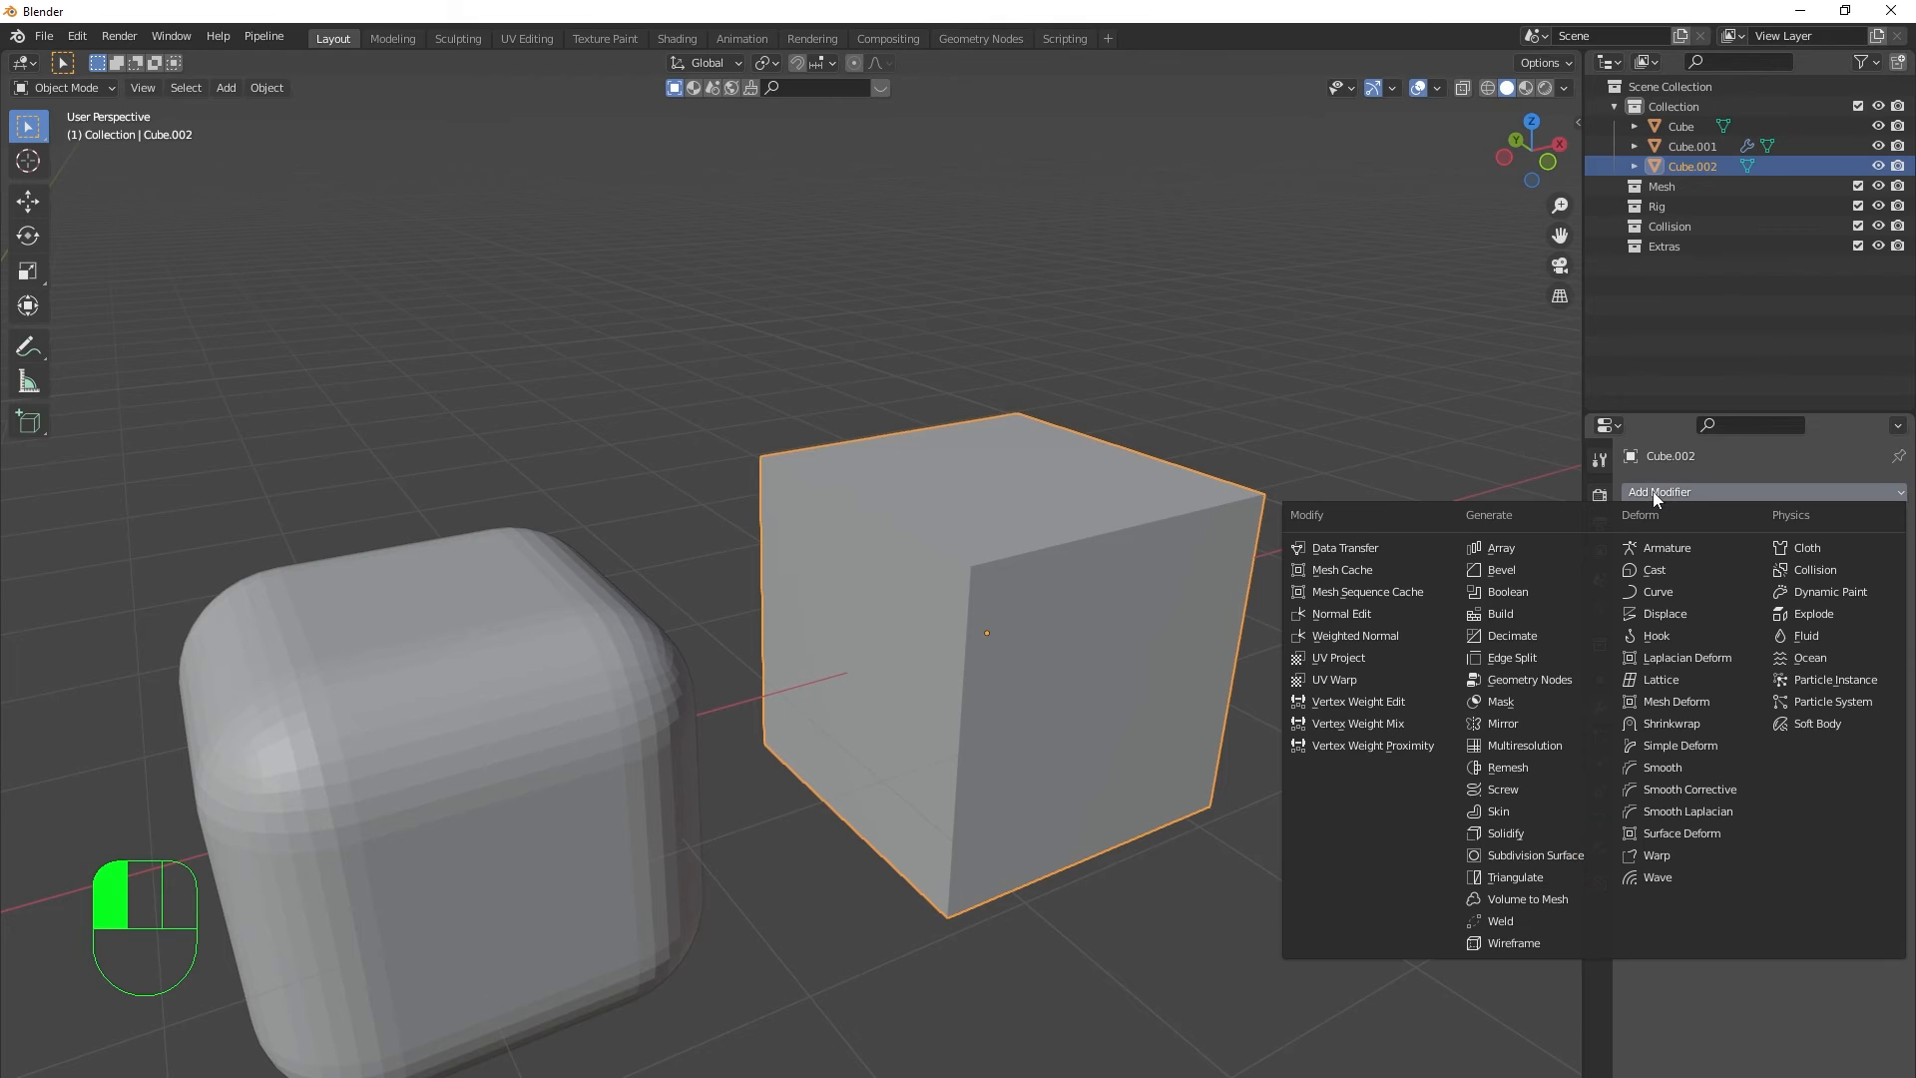
left_click(1535, 569)
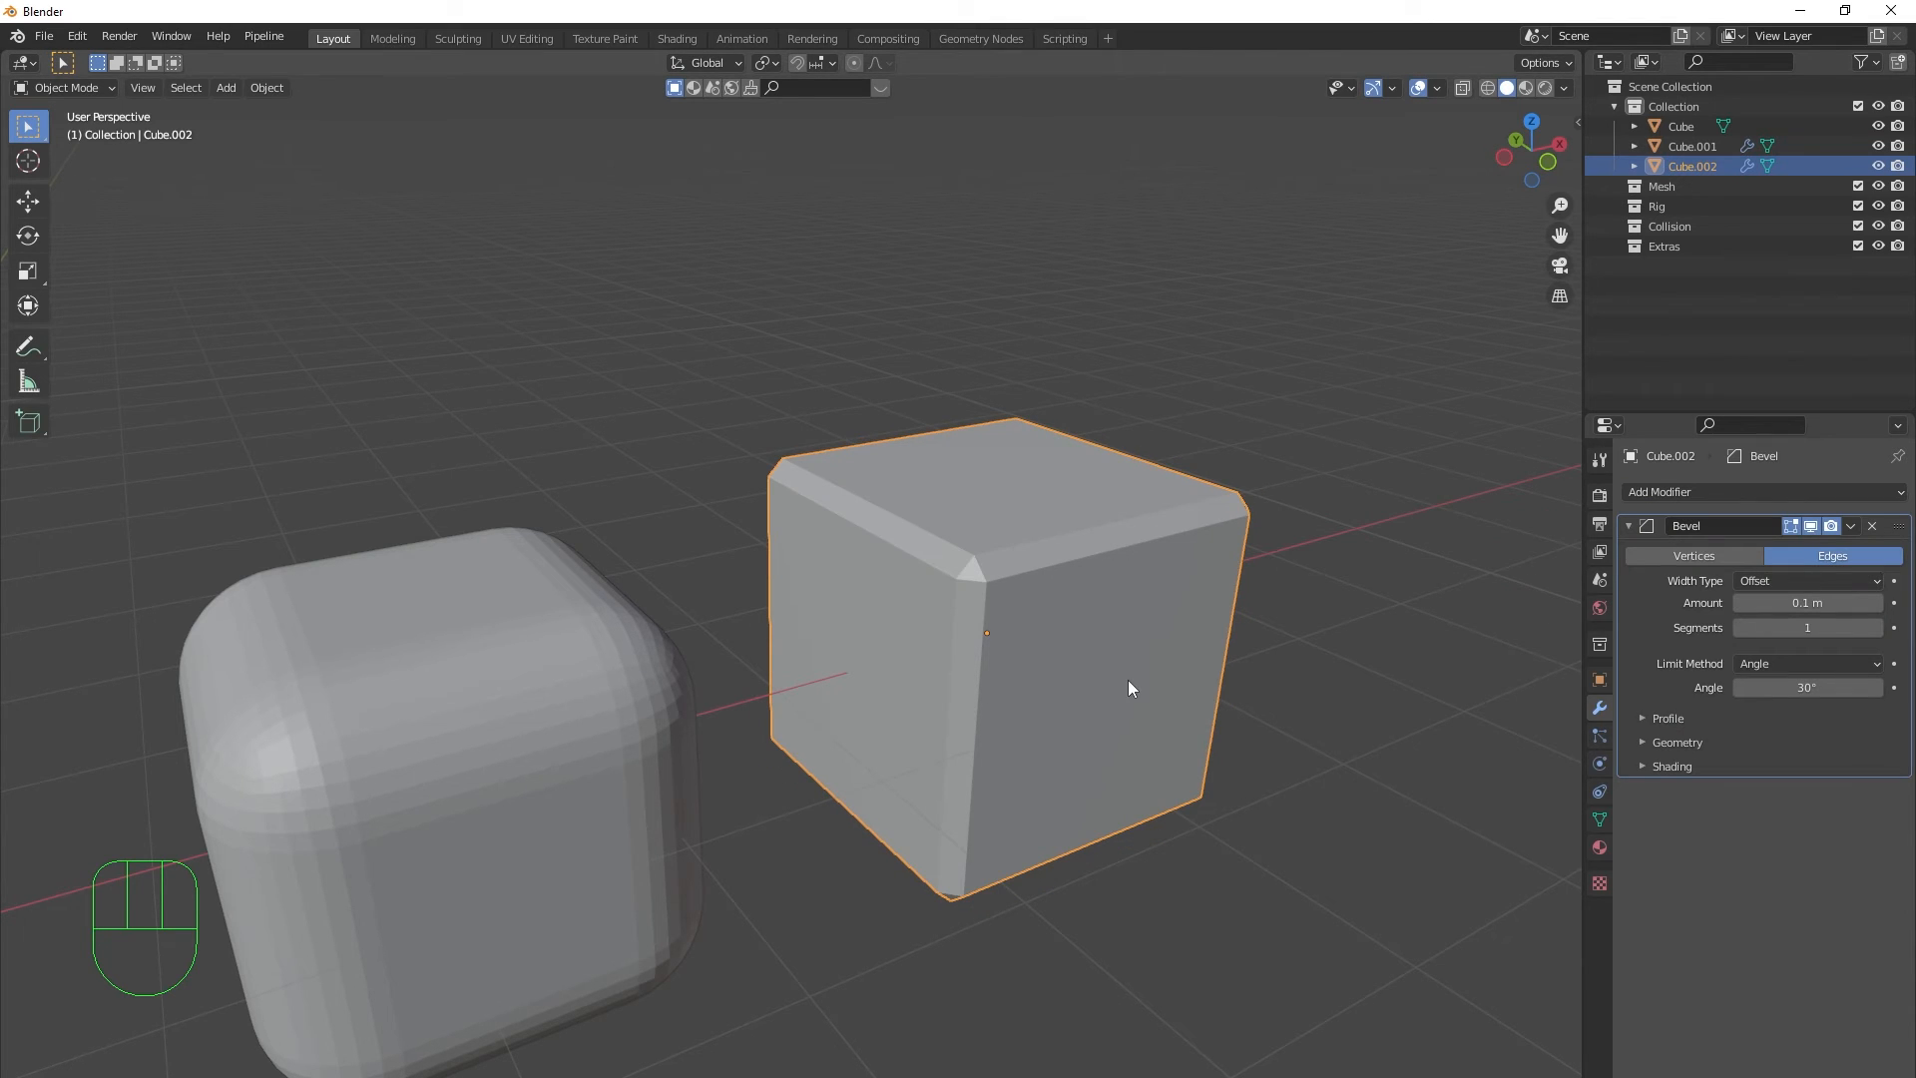
- Compare the modifier-bevelled cube's edges with the rounded and subdivided cubes, and reselect the bevelled cube
scroll(938, 749, "down", 3)
middle_click_drag(812, 765, 864, 714, "shift")
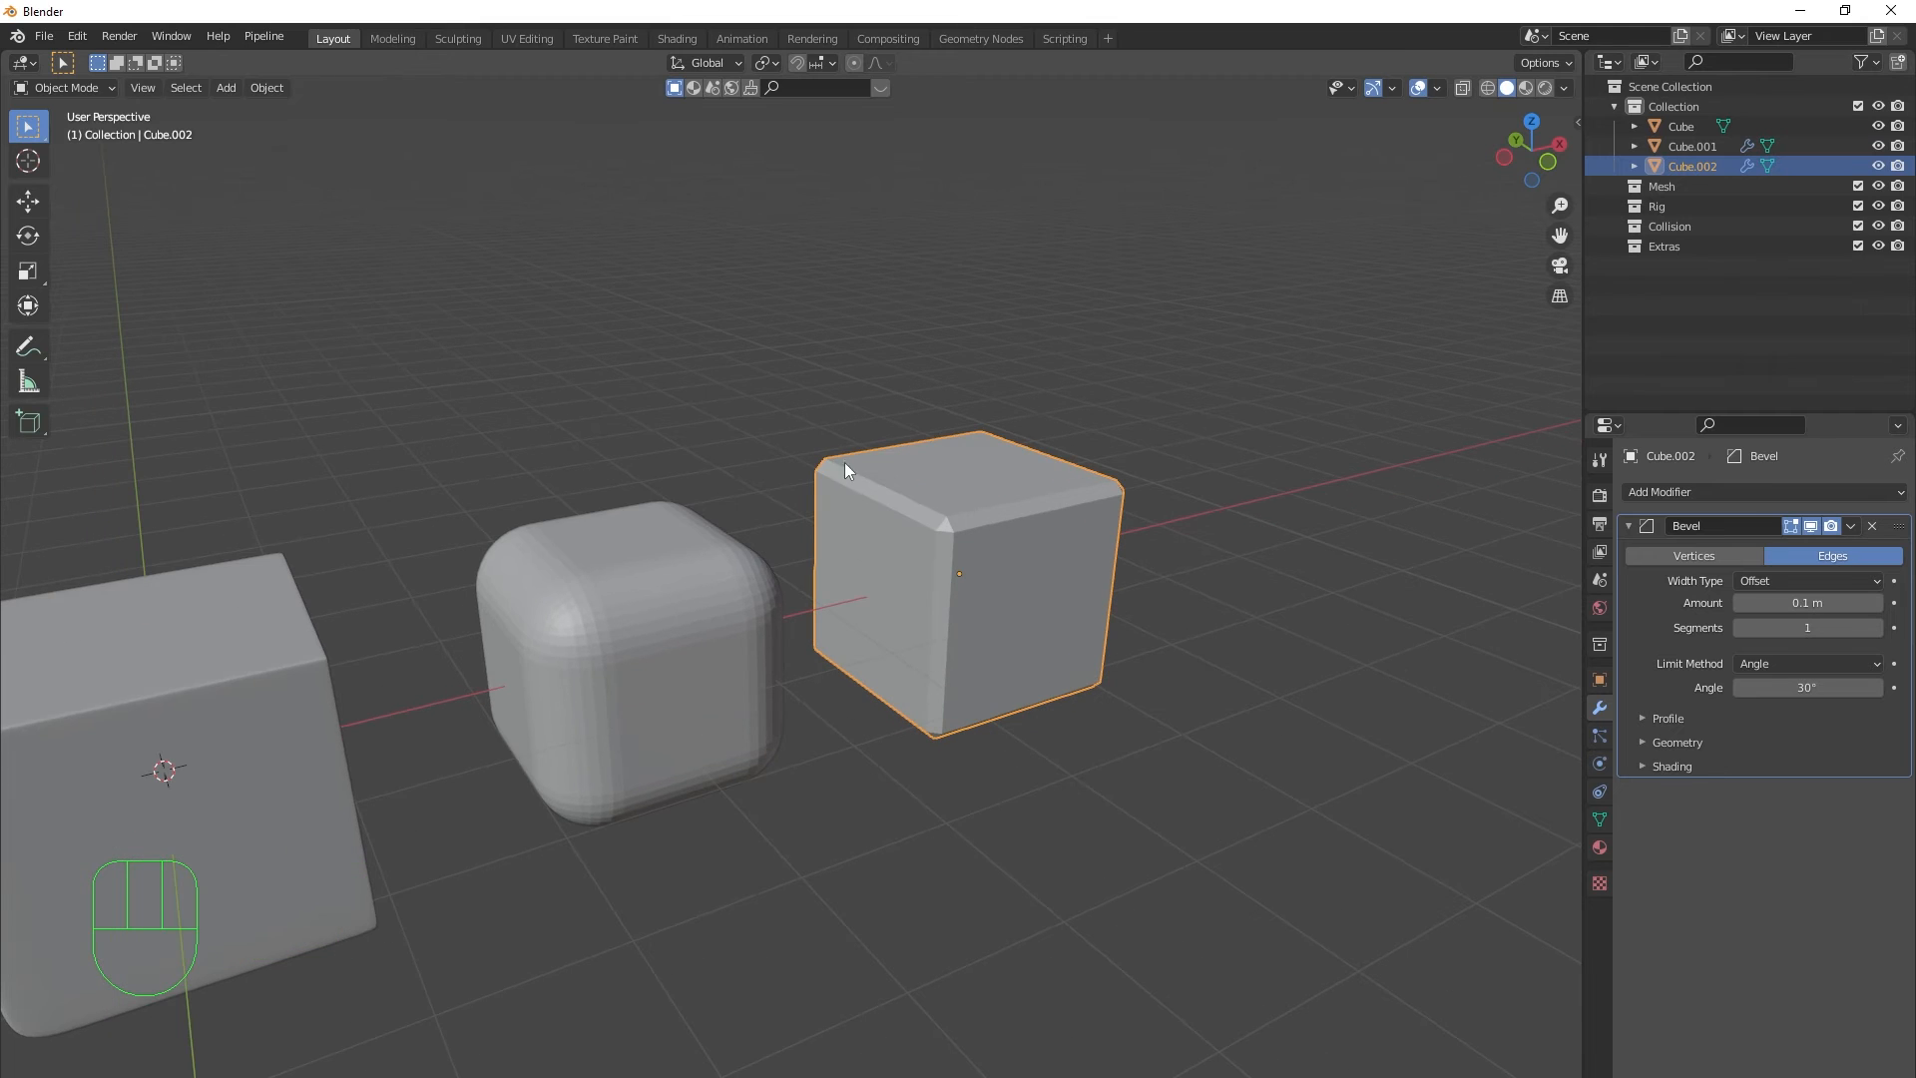
middle_click_drag(952, 560, 1012, 545, "shift")
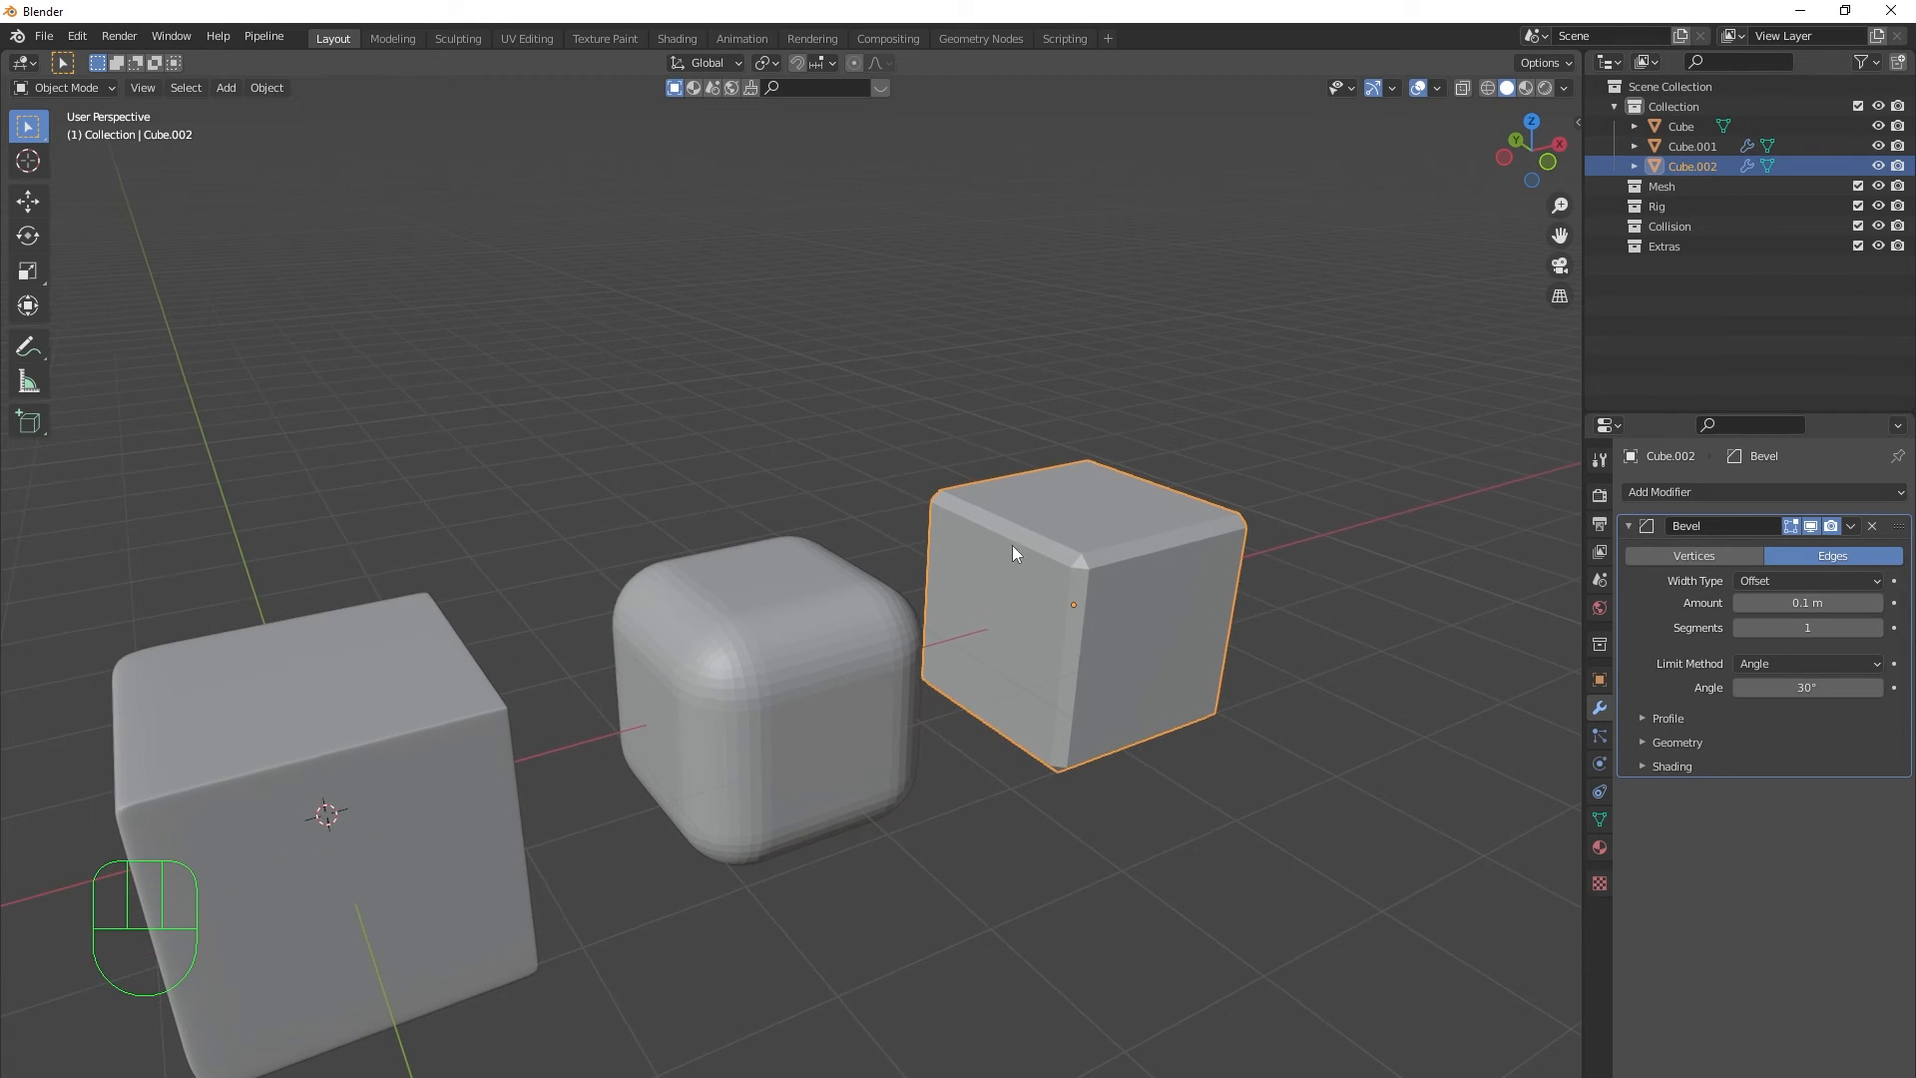
scroll(920, 684, "up", 5)
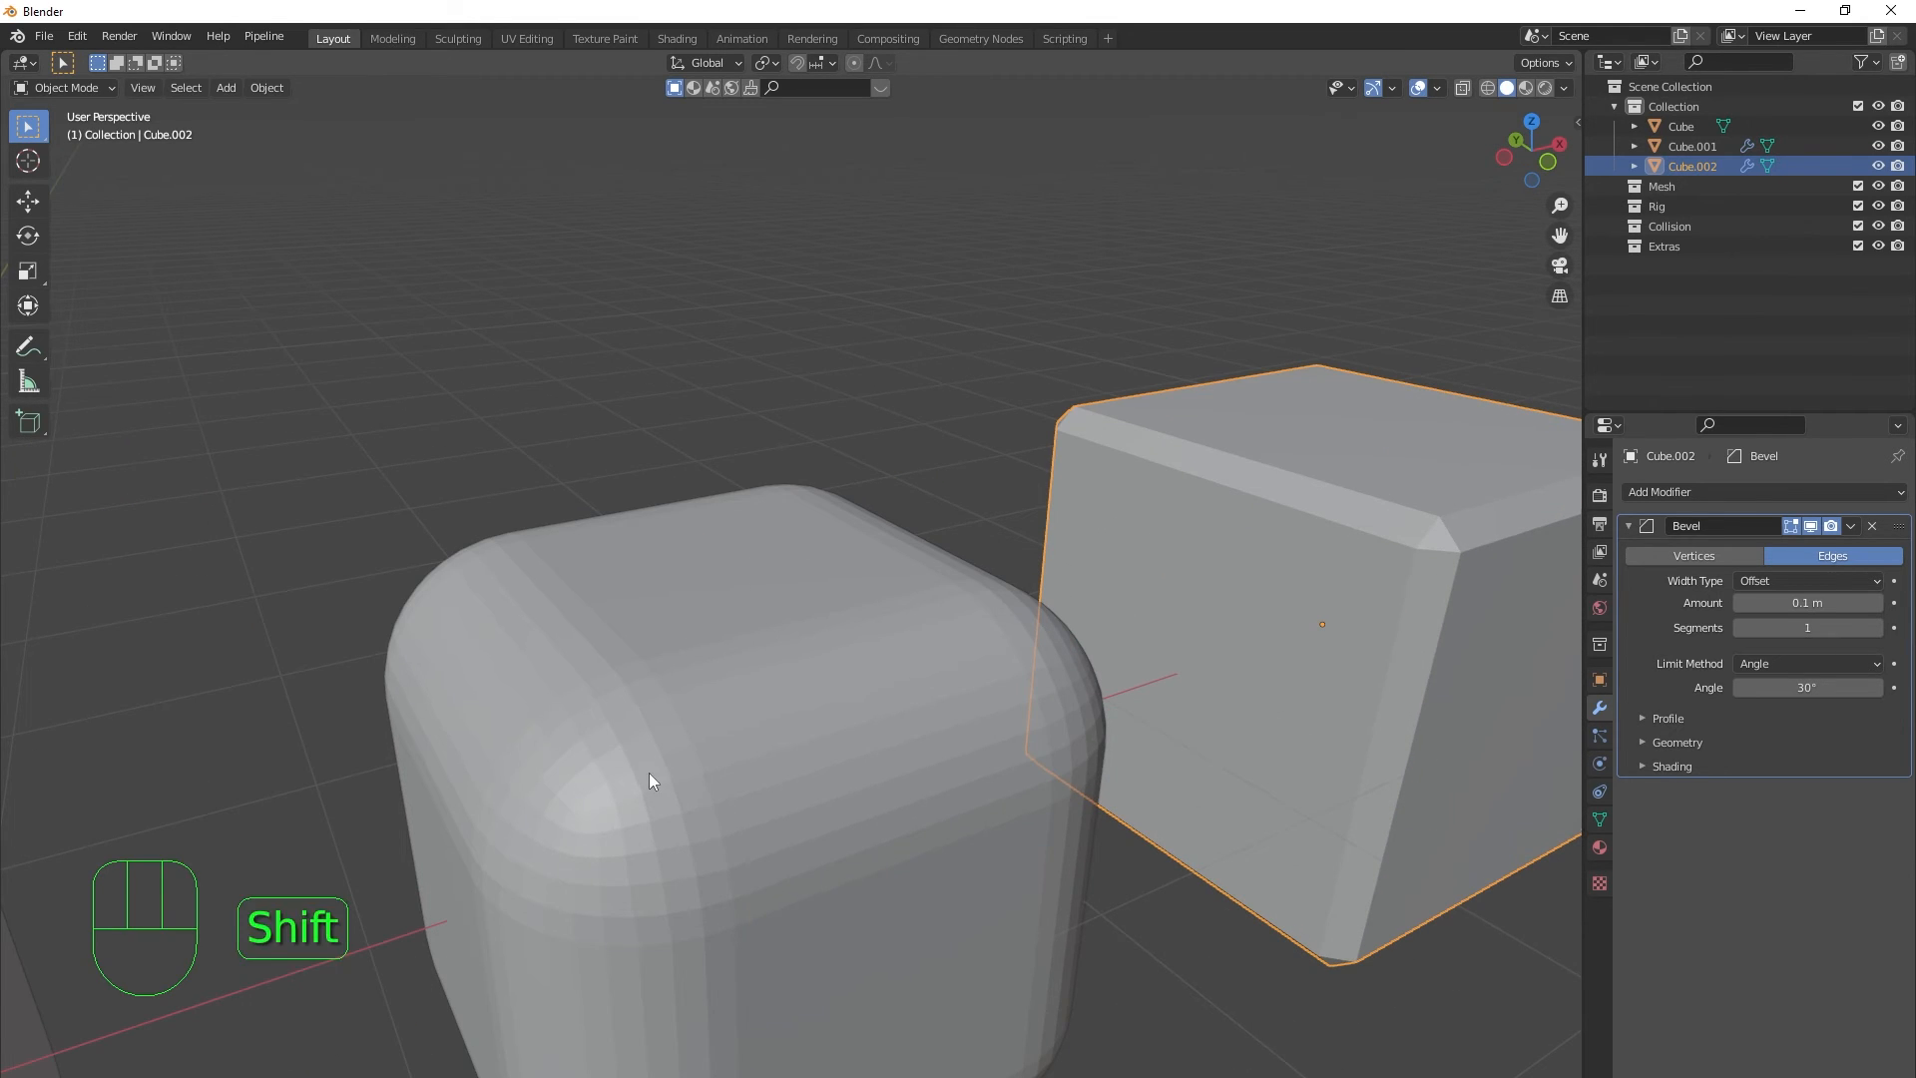
middle_click_drag(649, 773, 1024, 619, "shift")
scroll(1008, 621, "down", 3)
left_click(776, 661)
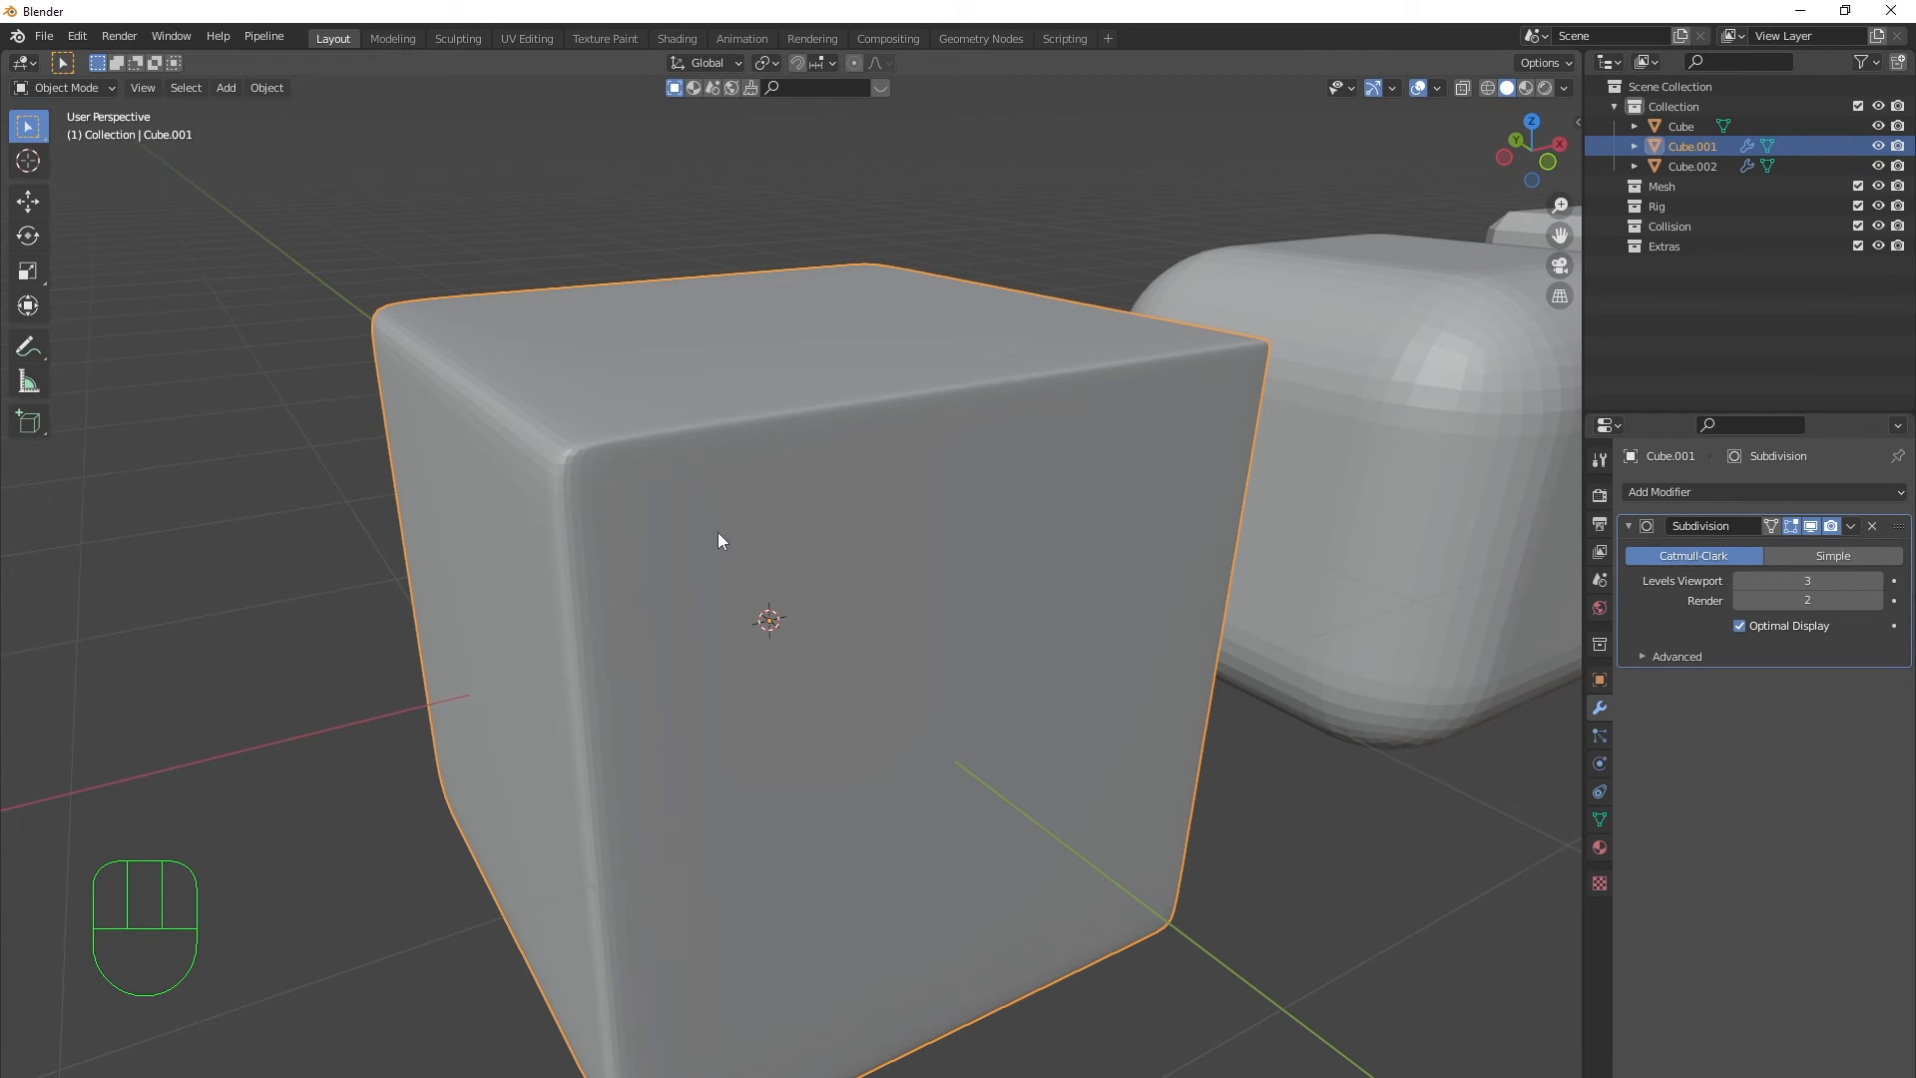
middle_click_drag(1192, 544, 1026, 591, "shift")
scroll(1026, 590, "up", 3)
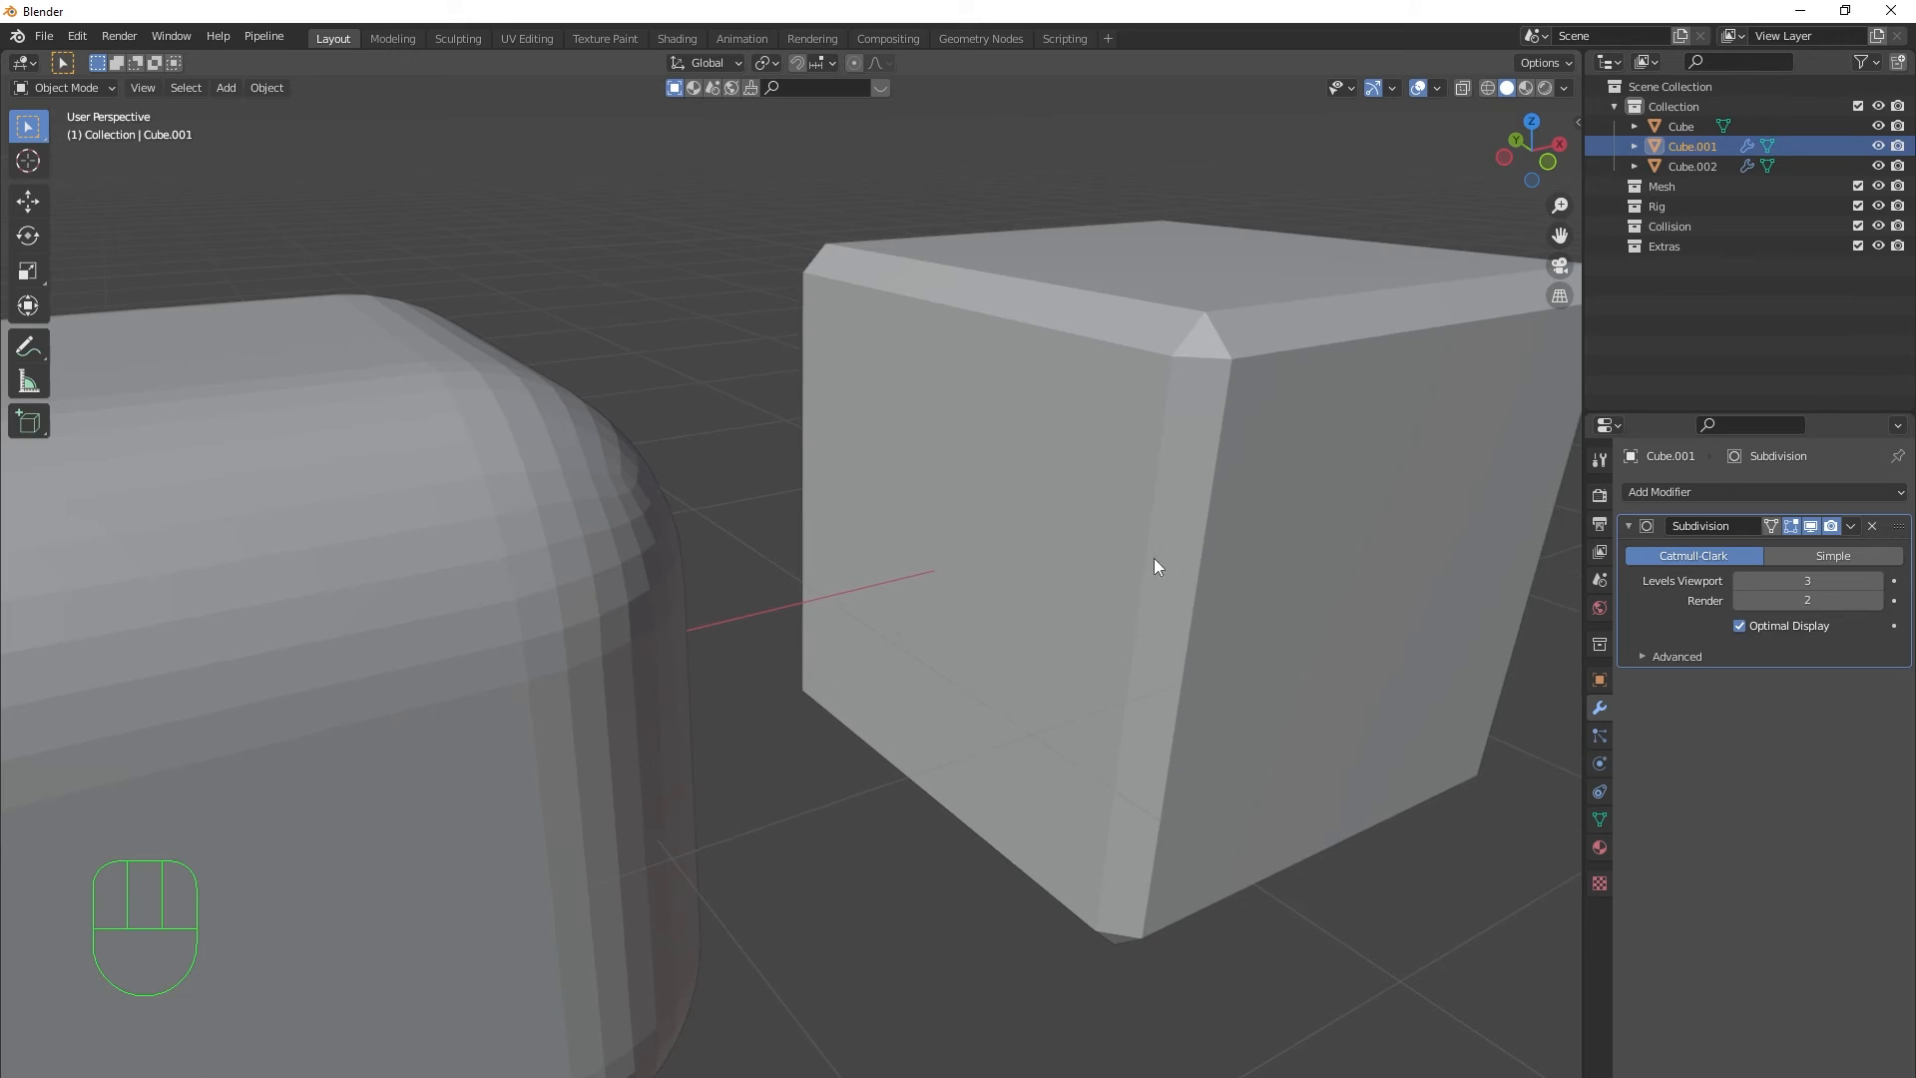
left_click(1155, 563)
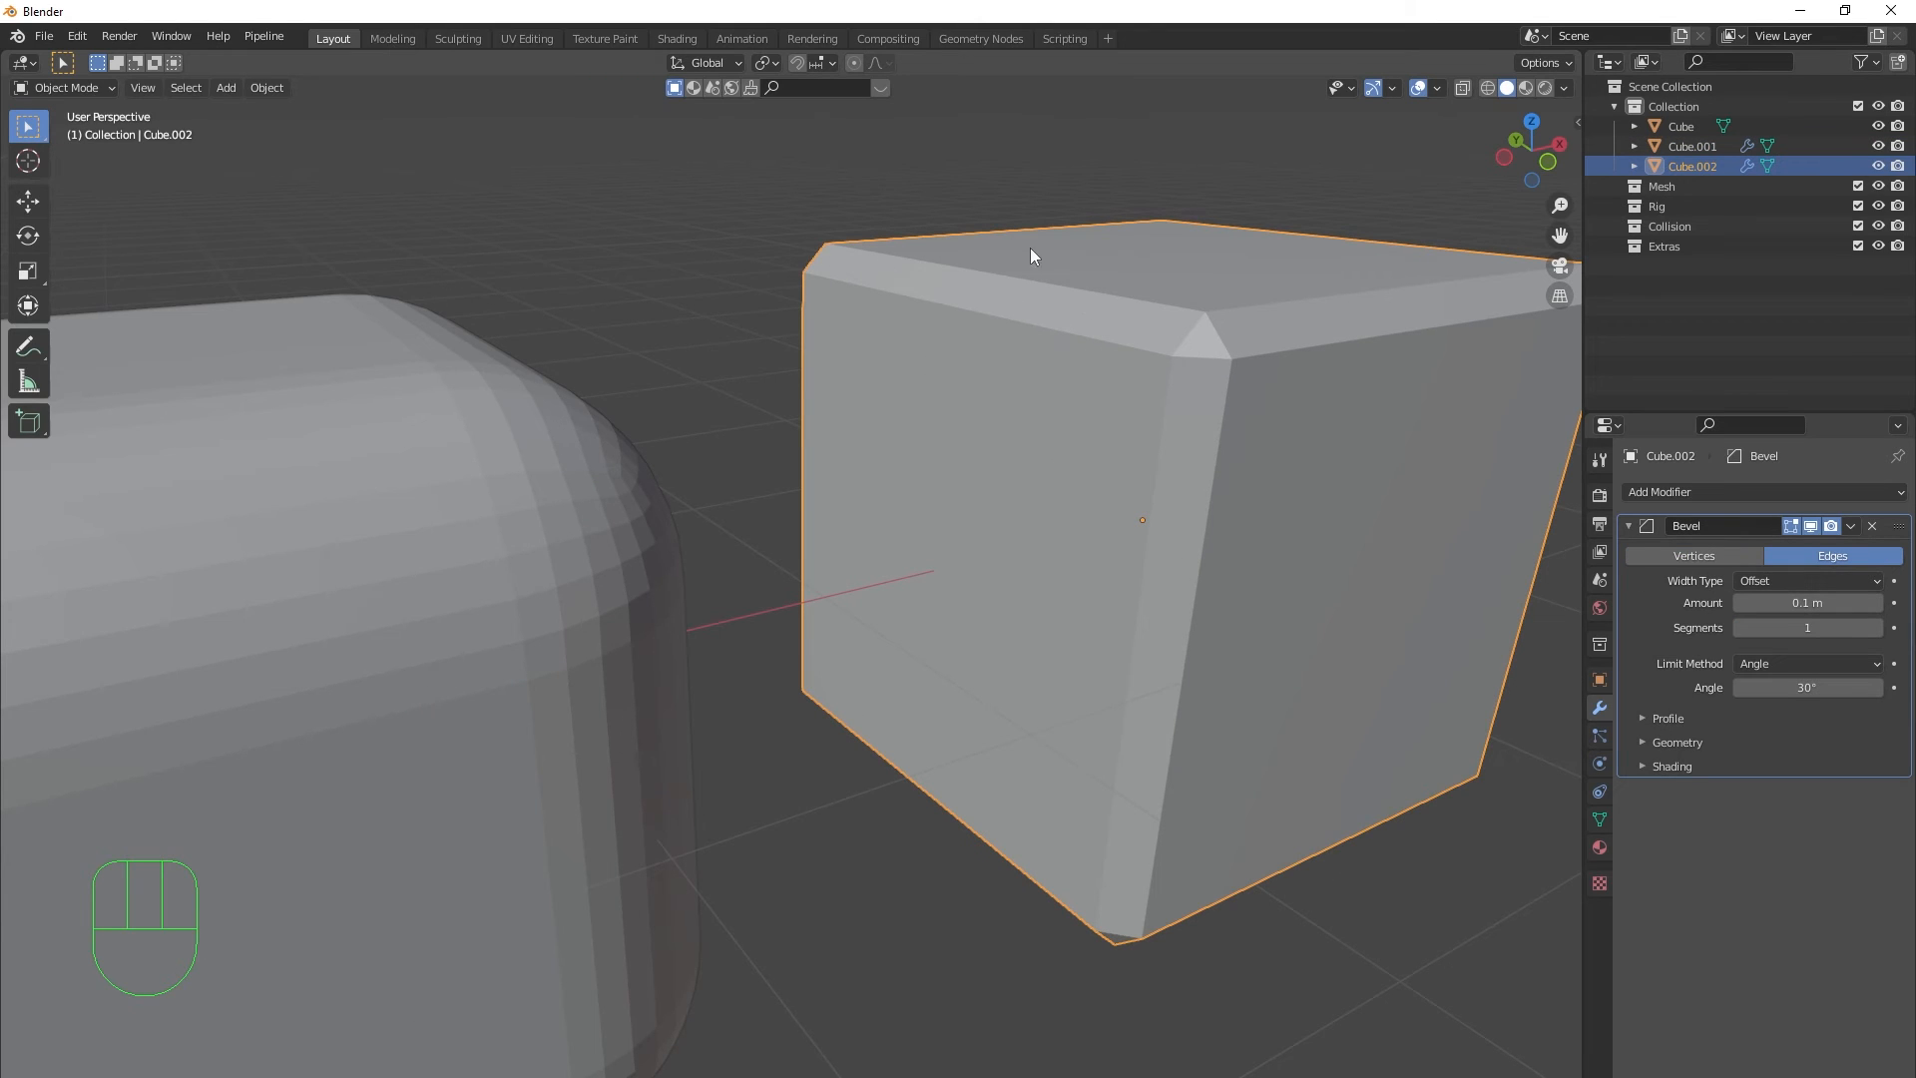
- Set the Bevel modifier's amount to about 0.441 m and its segments to 9 to match the rounded cube
left_click_drag(1805, 603, 1878, 602)
scroll(932, 654, "down", 4)
middle_click_drag(933, 655, 819, 572)
middle_click_drag(820, 572, 938, 648, "shift")
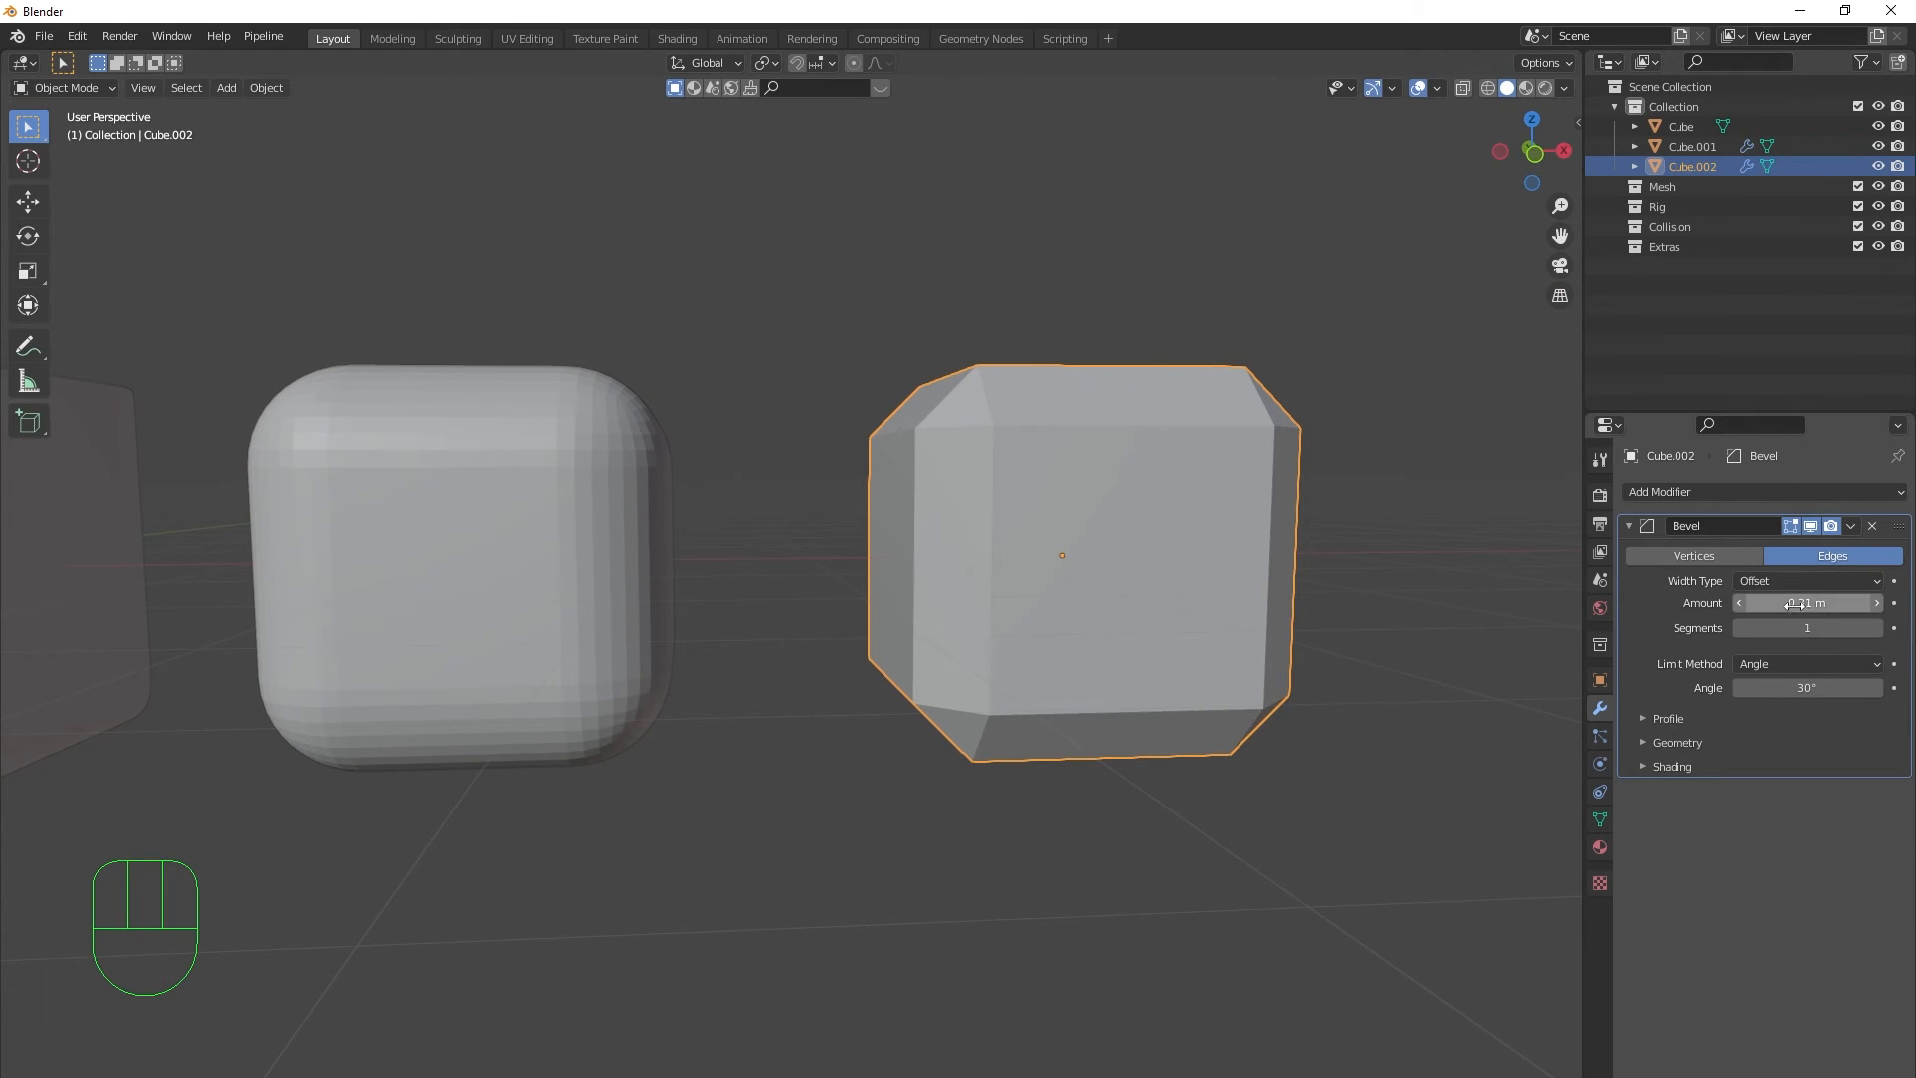
mouse_move(1801, 603)
left_mouse_down("shift")
mouse_move(1853, 603)
mouse_move(1786, 628)
mouse_move(1847, 628)
mouse_move(1801, 628)
left_mouse_up("shift")
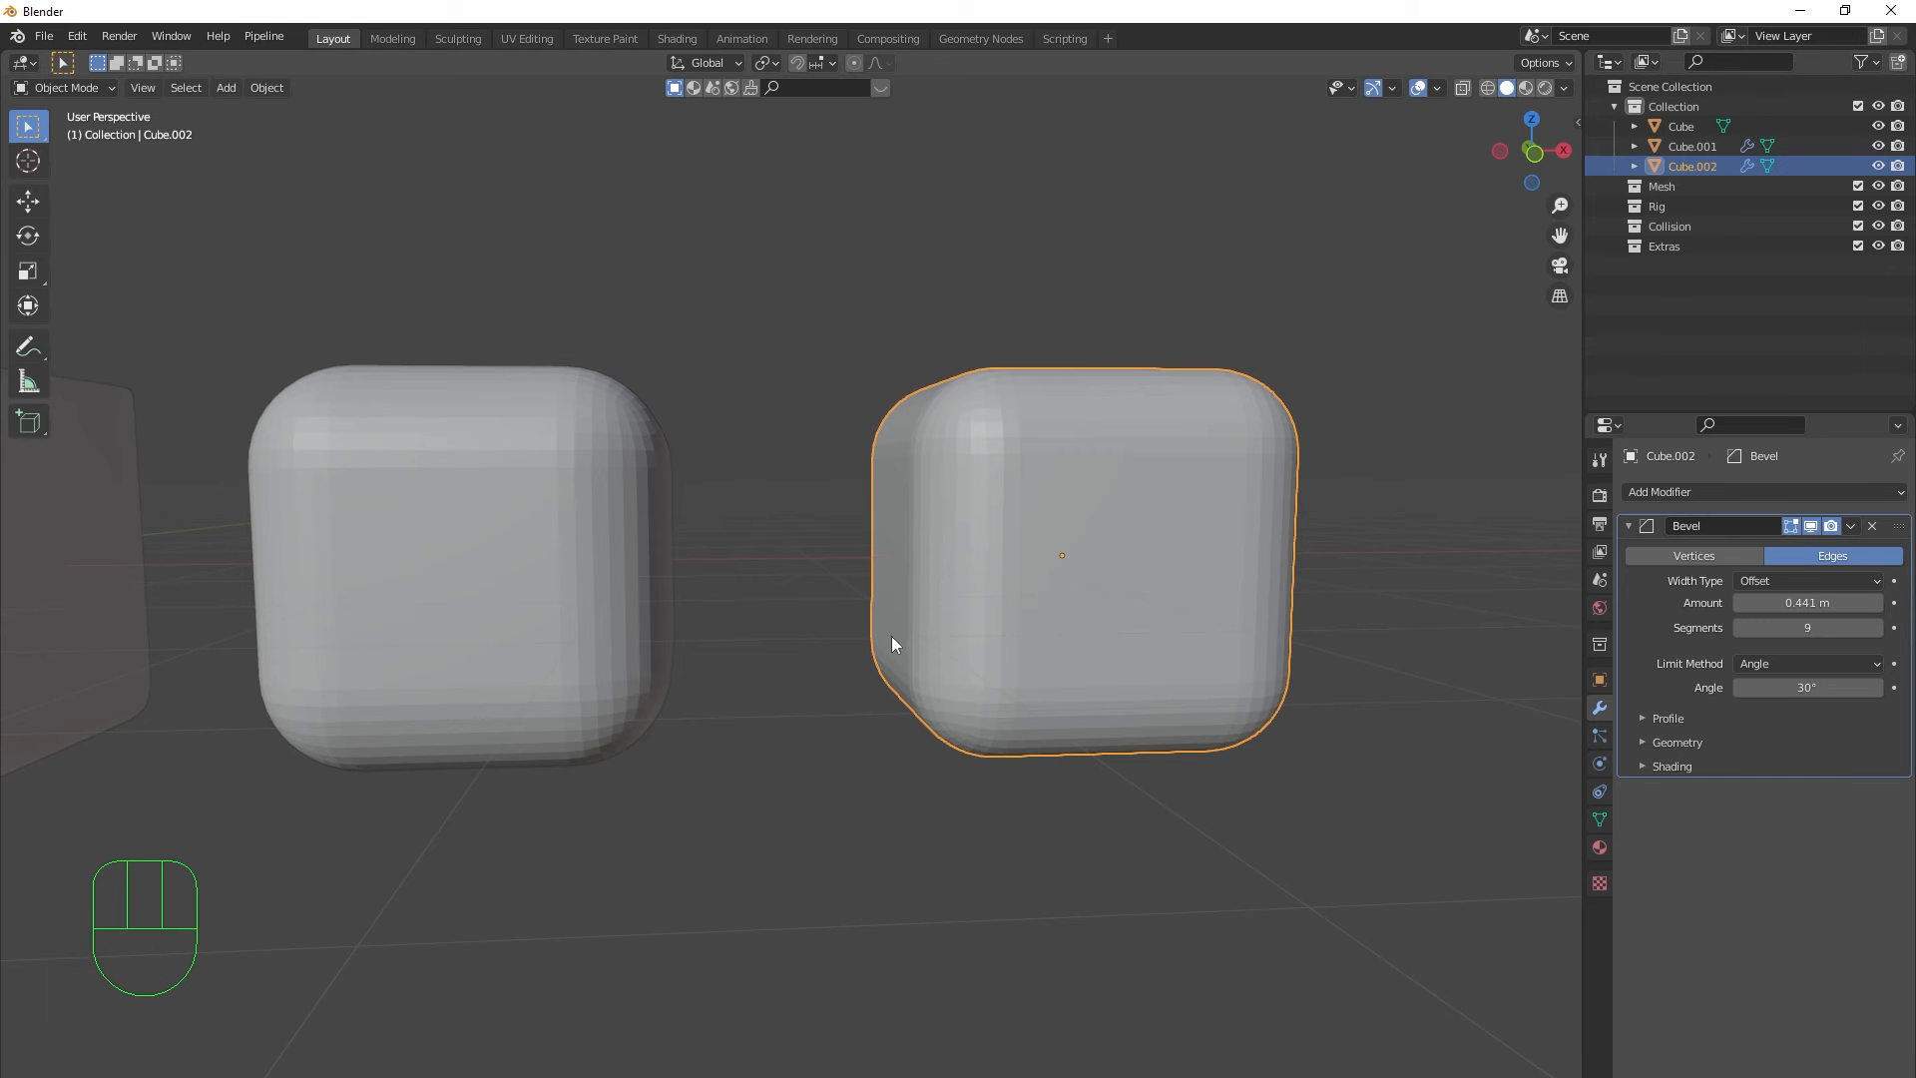
- Compare the three cubes' shapes by selecting the subdivided cube and the modifier-bevelled cube in turn
middle_click_drag(891, 637, 1034, 623)
left_click(1165, 882)
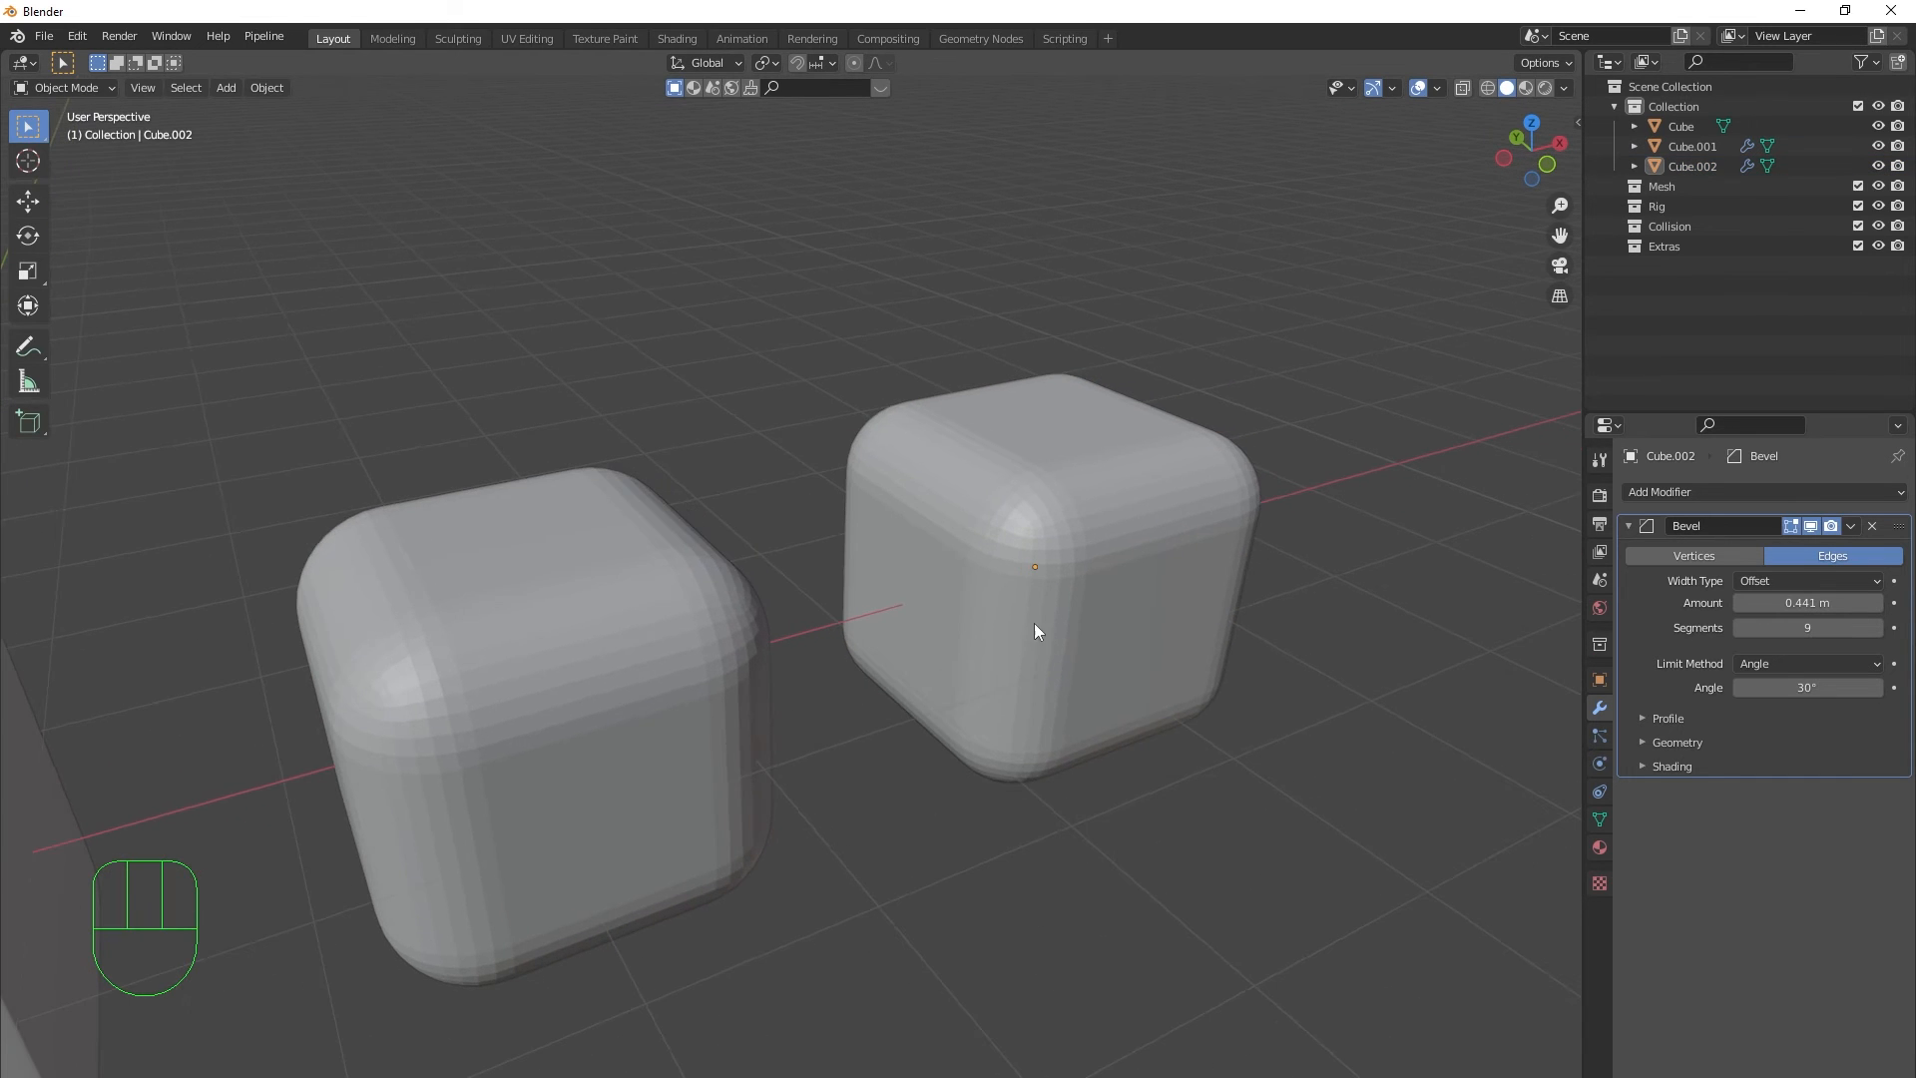
scroll(998, 668, "down", 5)
middle_click_drag(743, 690, 1008, 649, "shift")
left_click(643, 708)
scroll(824, 735, "up", 2)
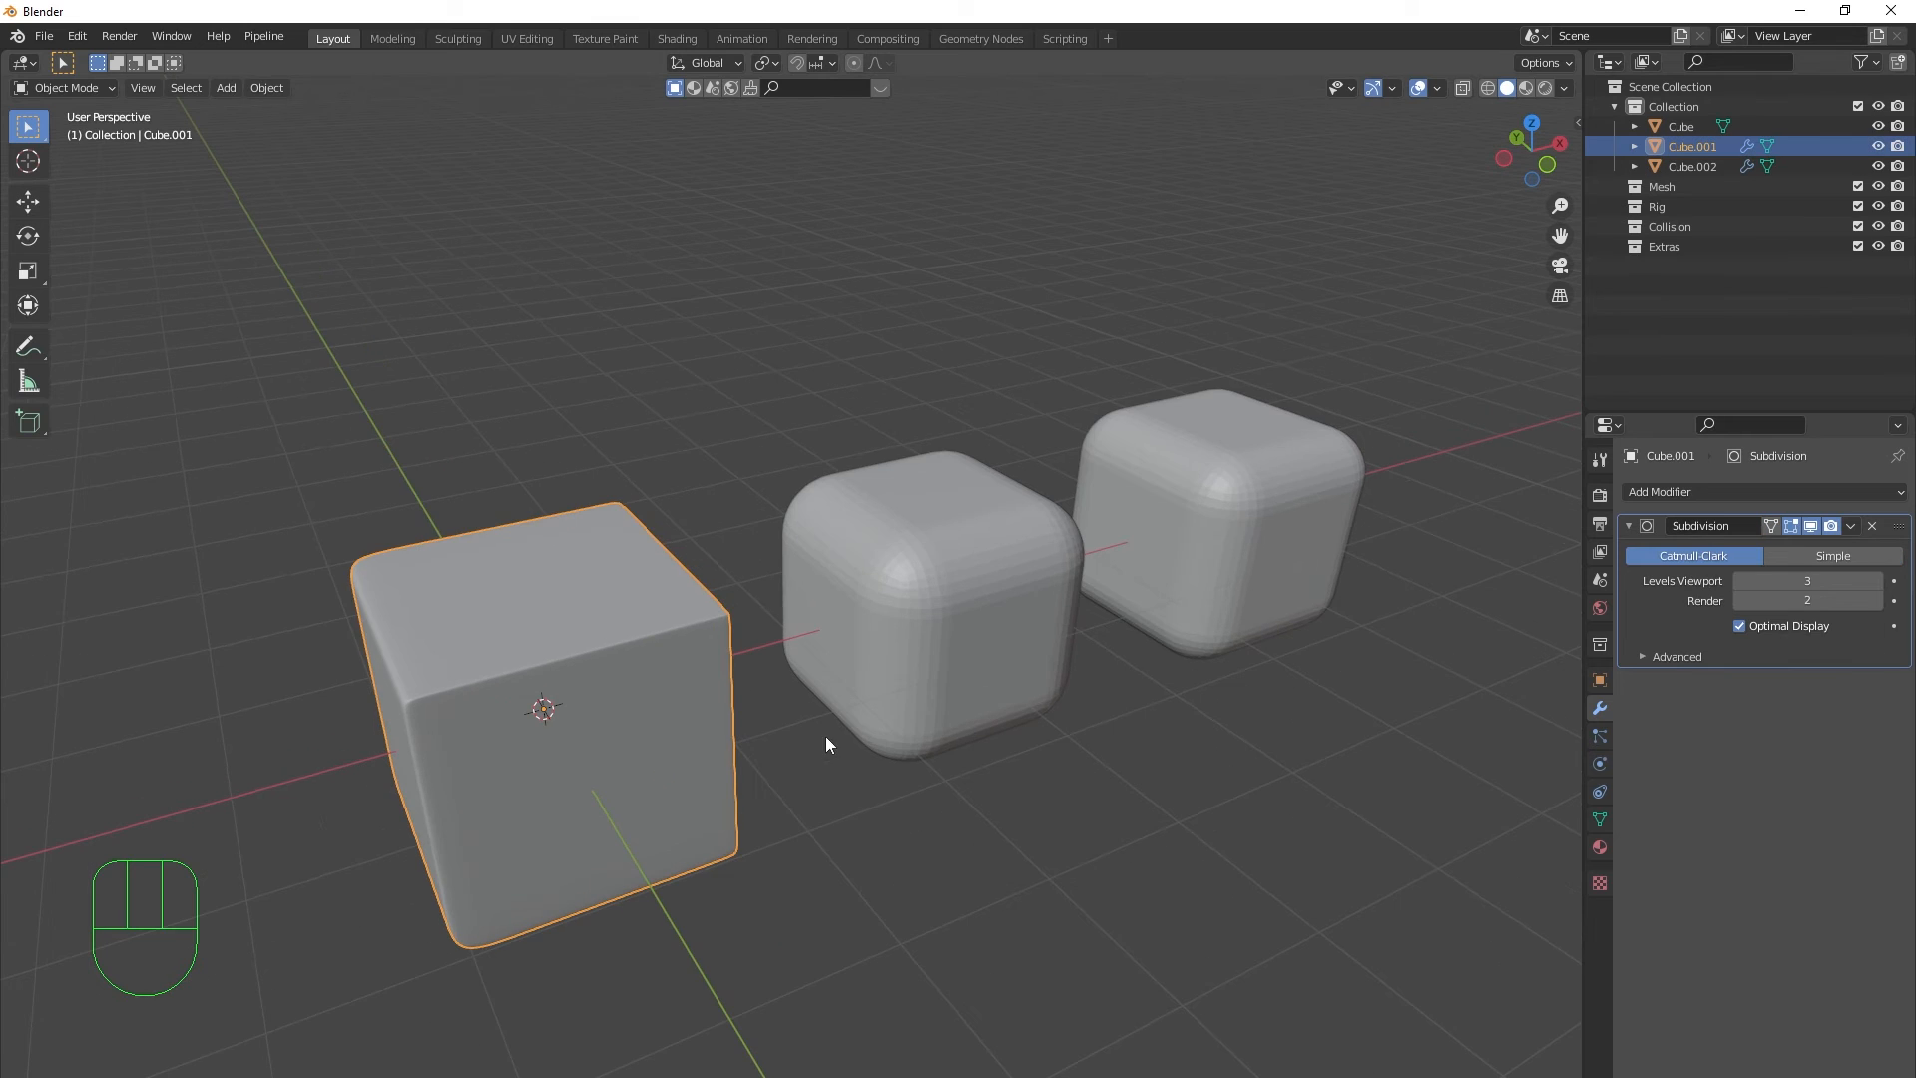
middle_click_drag(1094, 496, 902, 669, "shift")
scroll(1123, 593, "up", 5)
left_click(1123, 593)
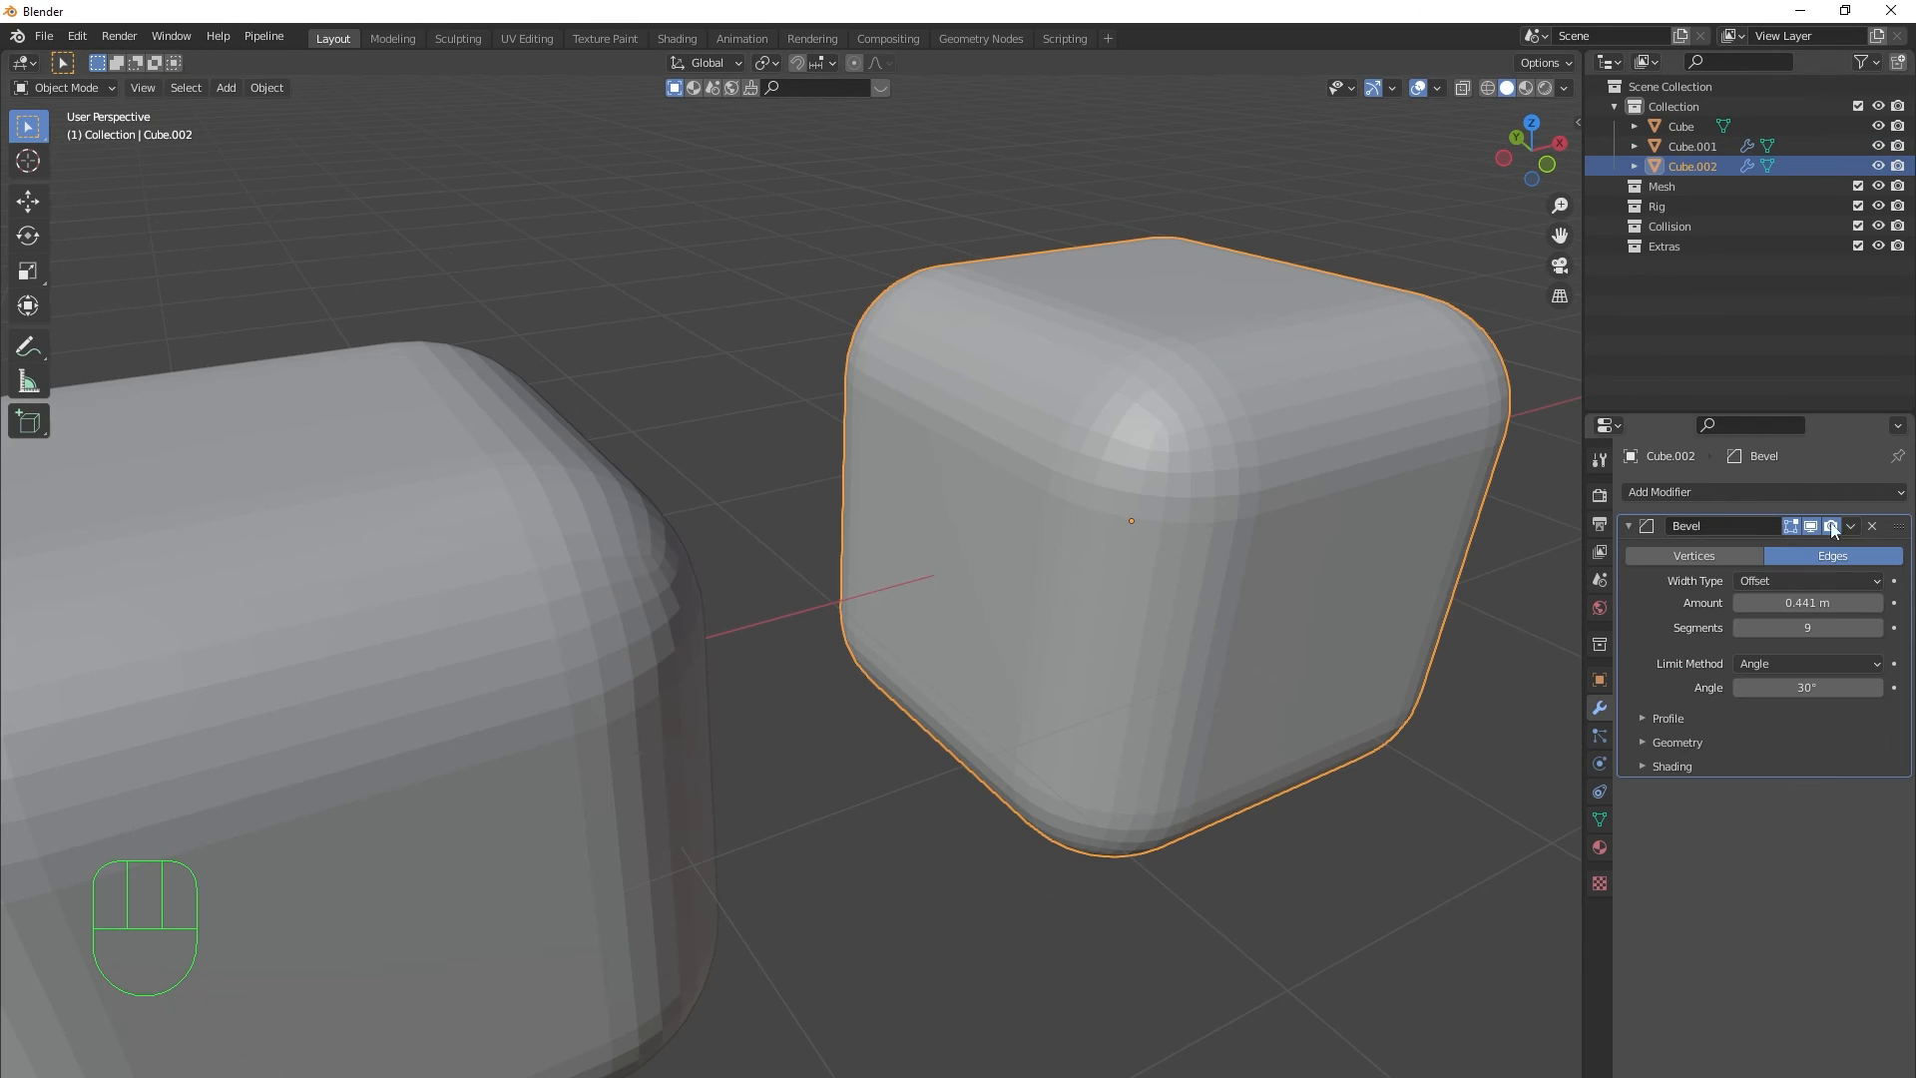
scroll(1080, 591, "down", 3)
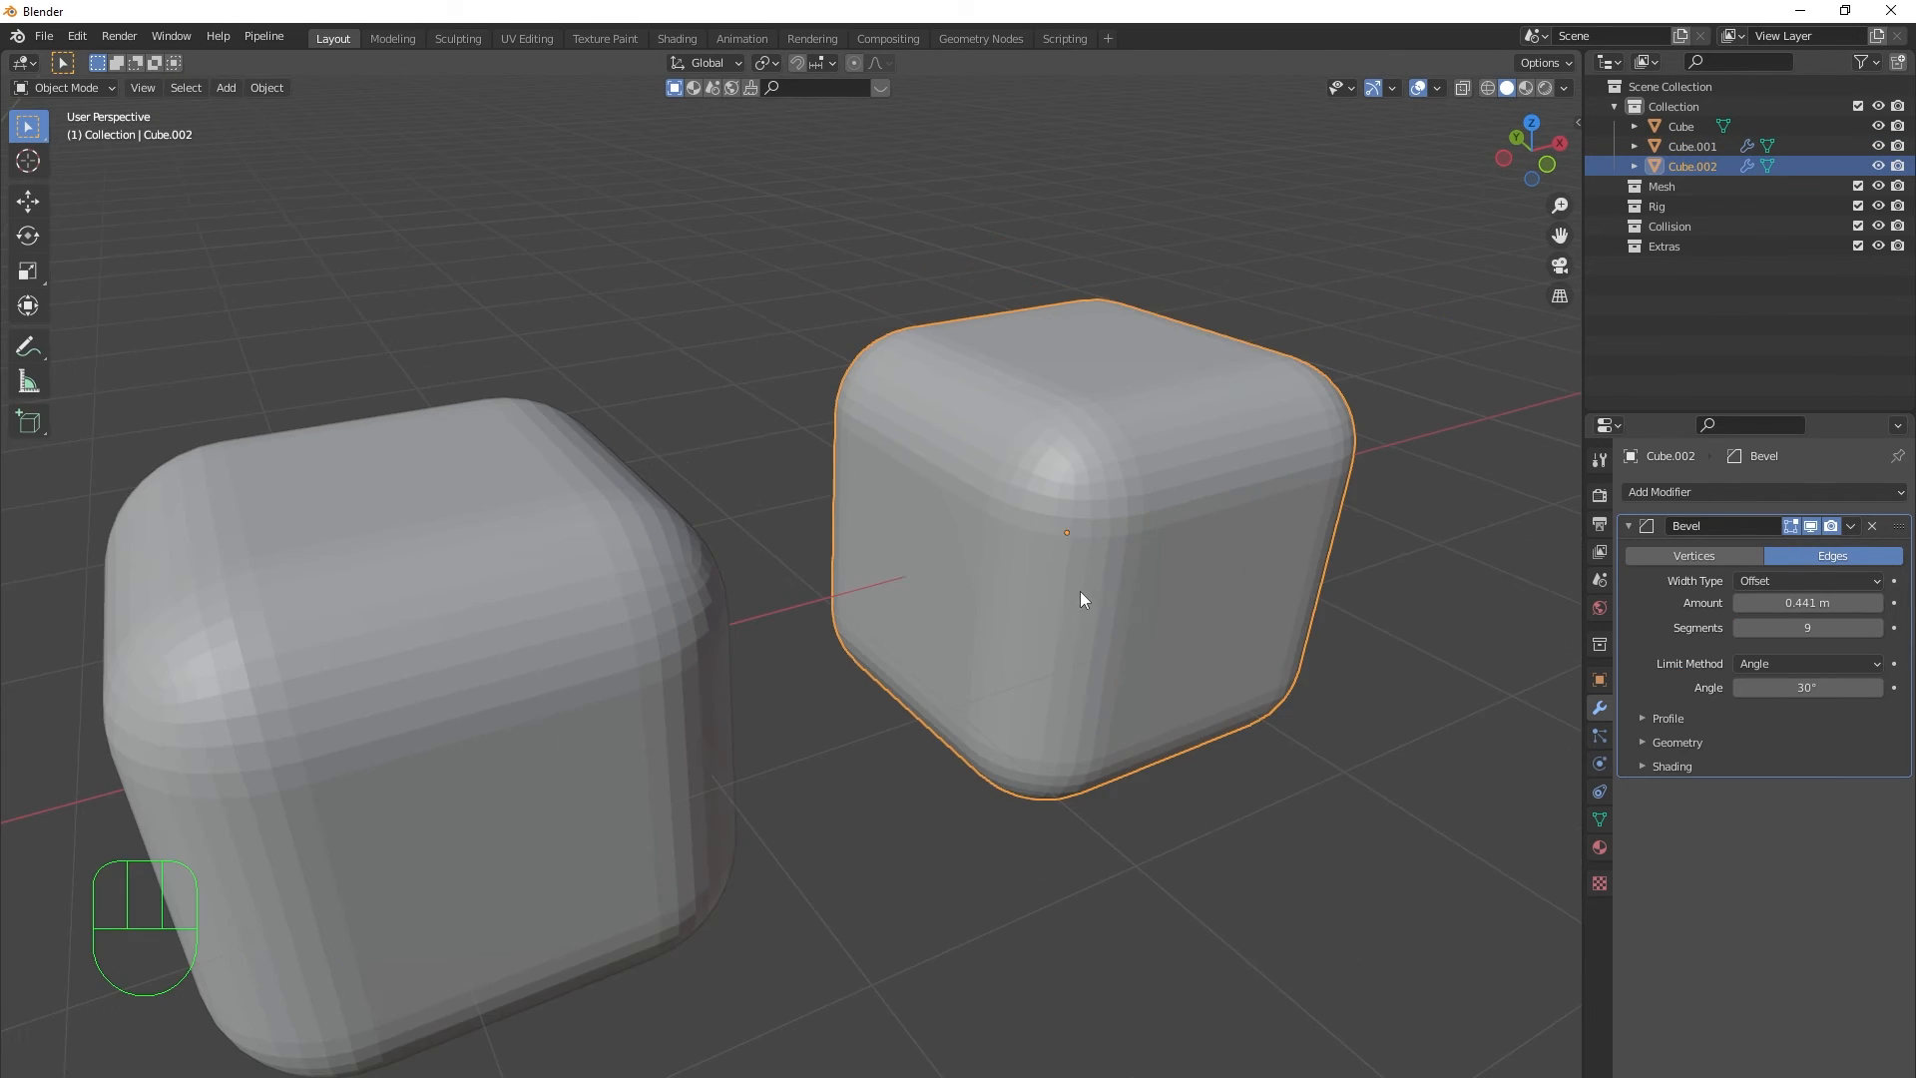
middle_click_drag(1080, 591, 1059, 607, "shift")
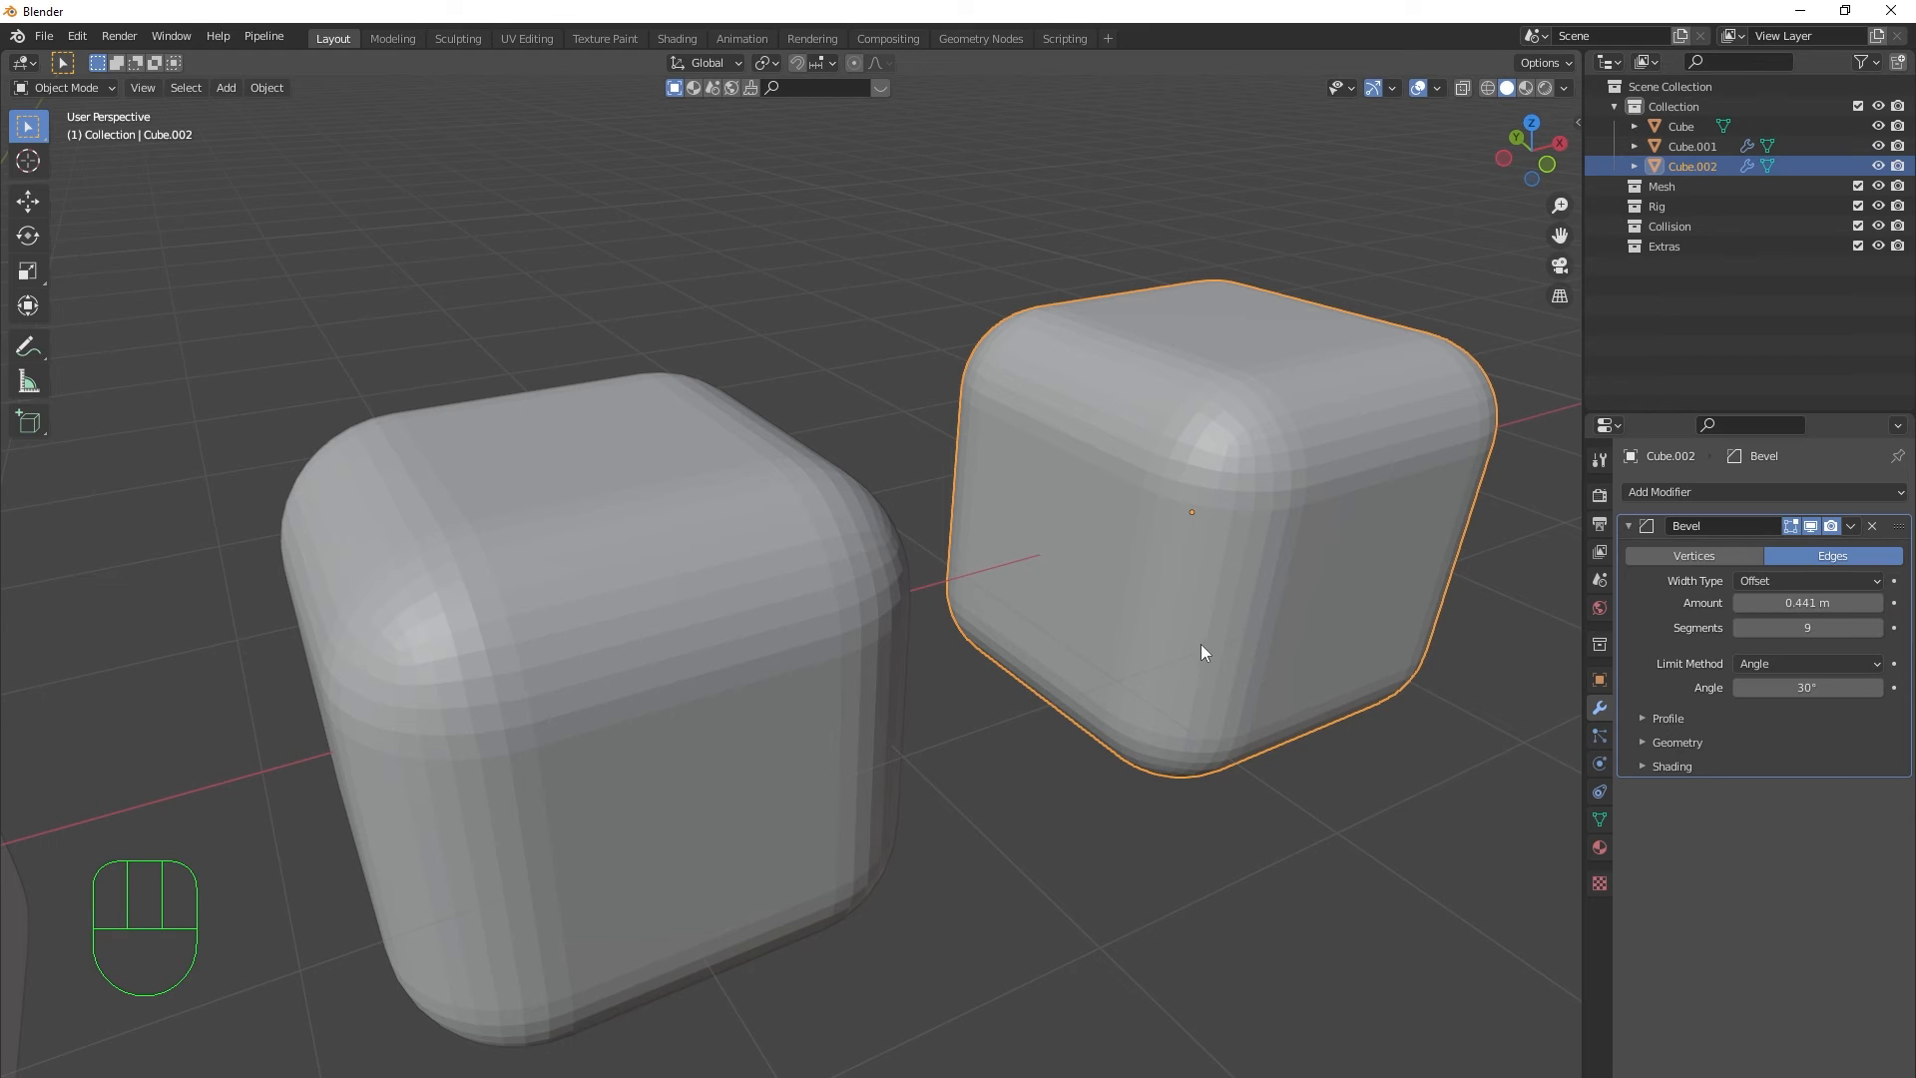
- Toggle the Bevel modifier's viewport display repeatedly to compare the shapes, leaving it switched off
left_click(1813, 526)
double_click(1813, 525)
left_click(1813, 526)
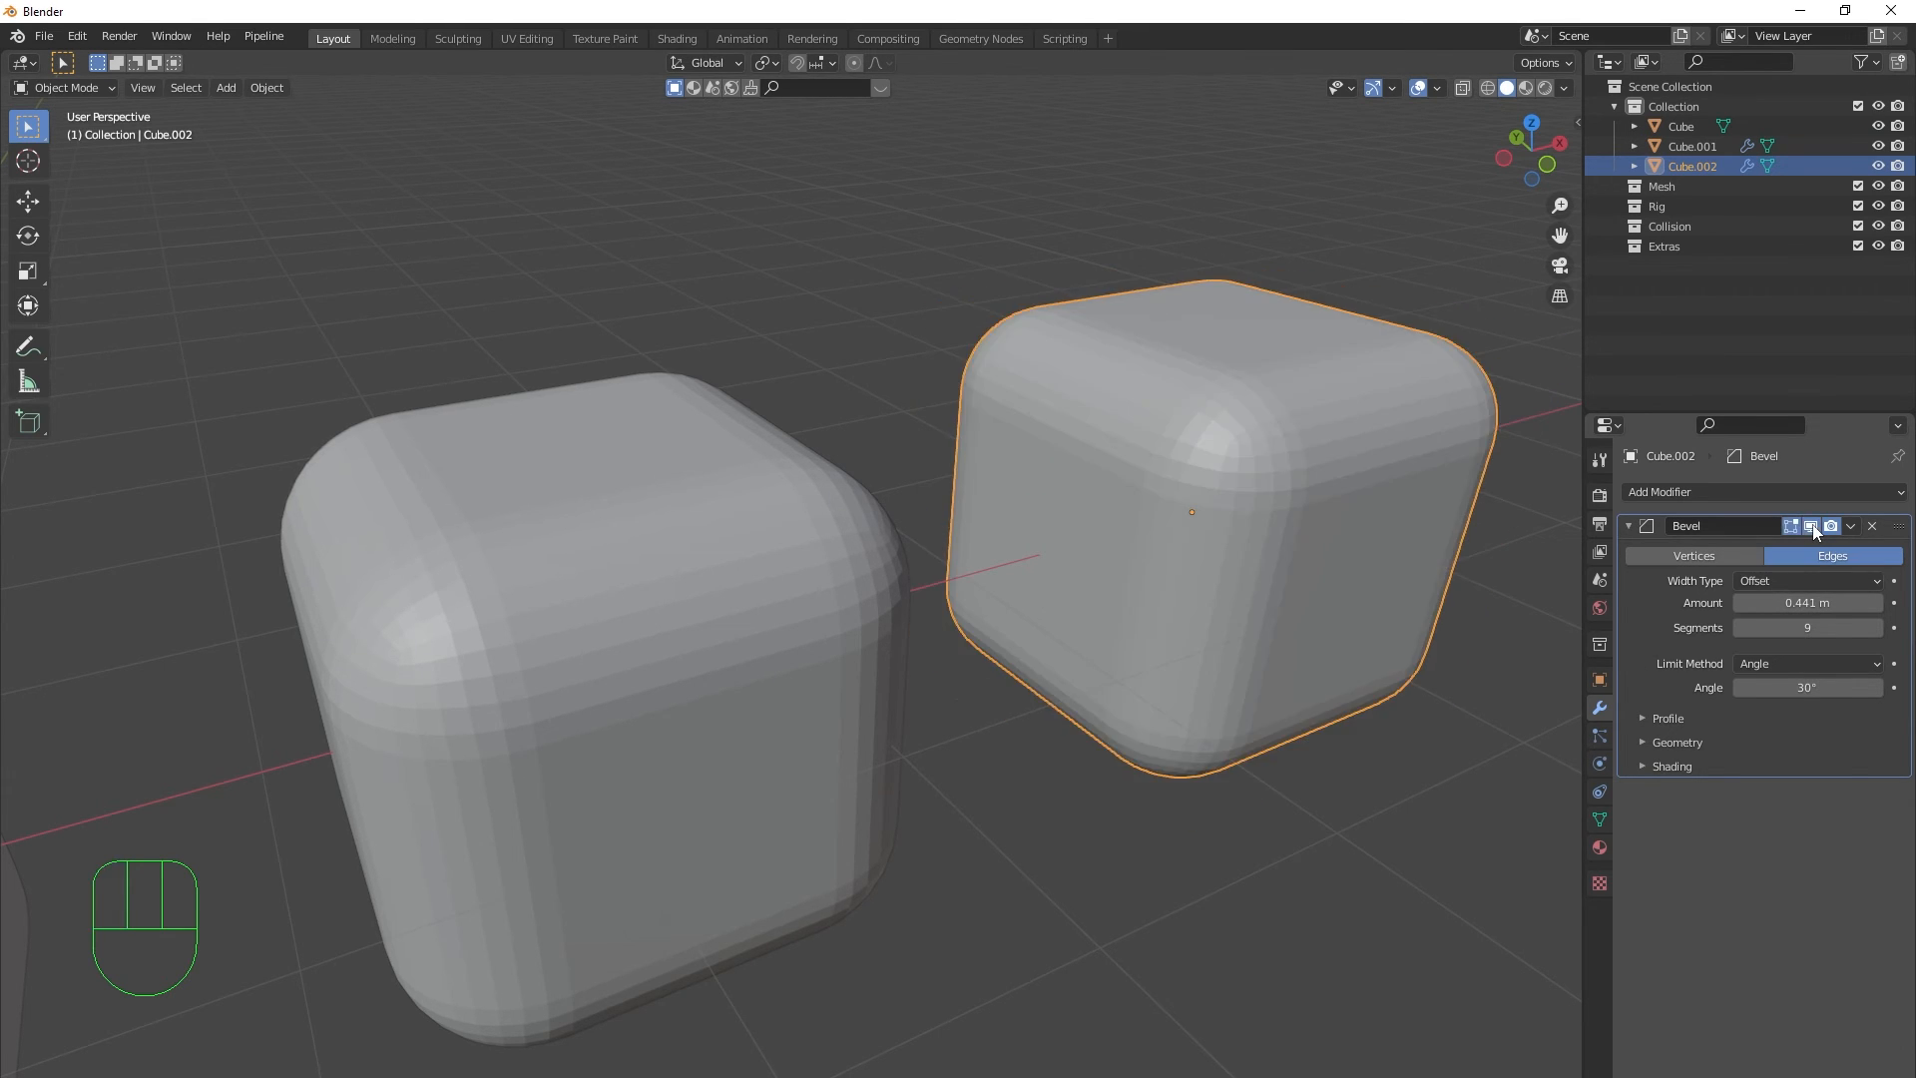
left_click(1813, 526)
- Select the rounded middle cube and examine its bevelled mesh in Edit Mode, picking one edge on the rounded border
left_click(934, 711)
left_click(720, 737)
middle_click_drag(1032, 705, 948, 687, "shift")
scroll(948, 691, "up", 3)
middle_click_drag(1288, 627, 806, 704, "shift")
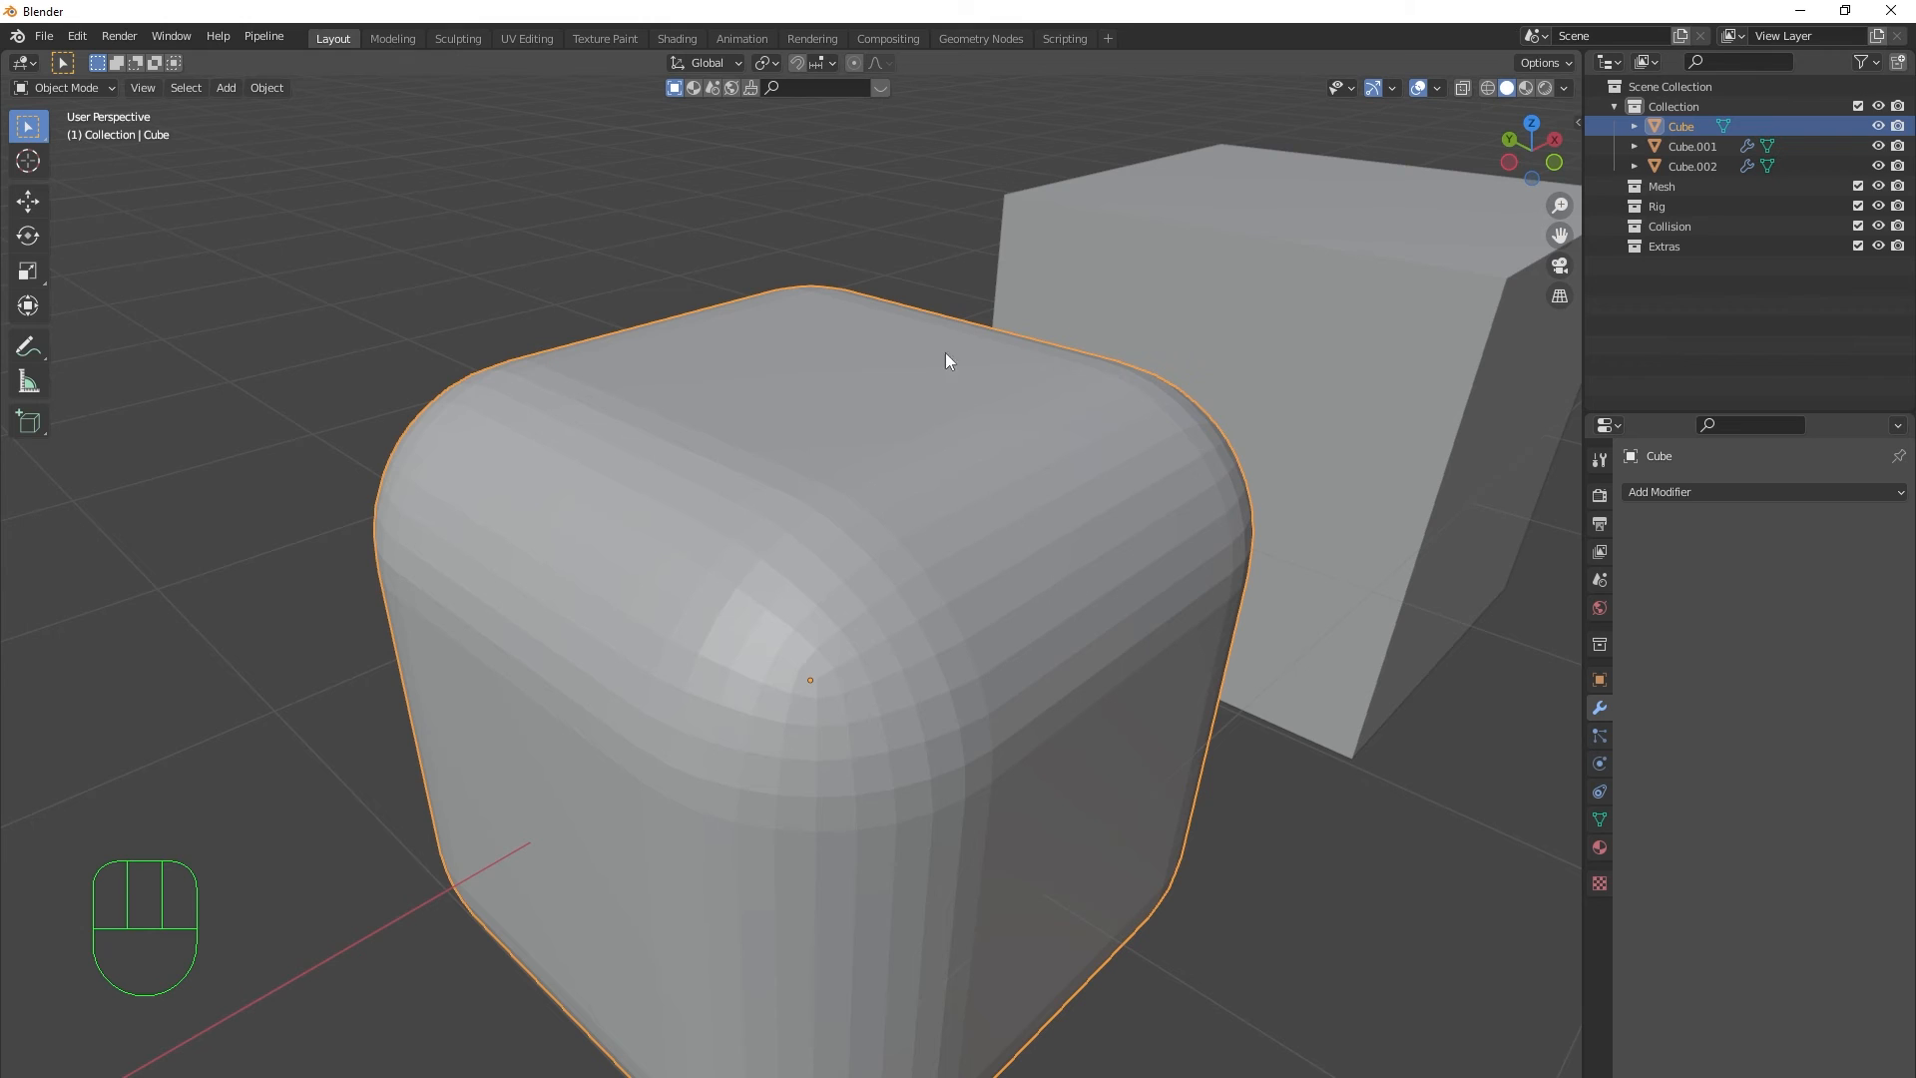
scroll(956, 623, "down", 3)
middle_click_drag(955, 623, 983, 630)
scroll(982, 630, "up", 3)
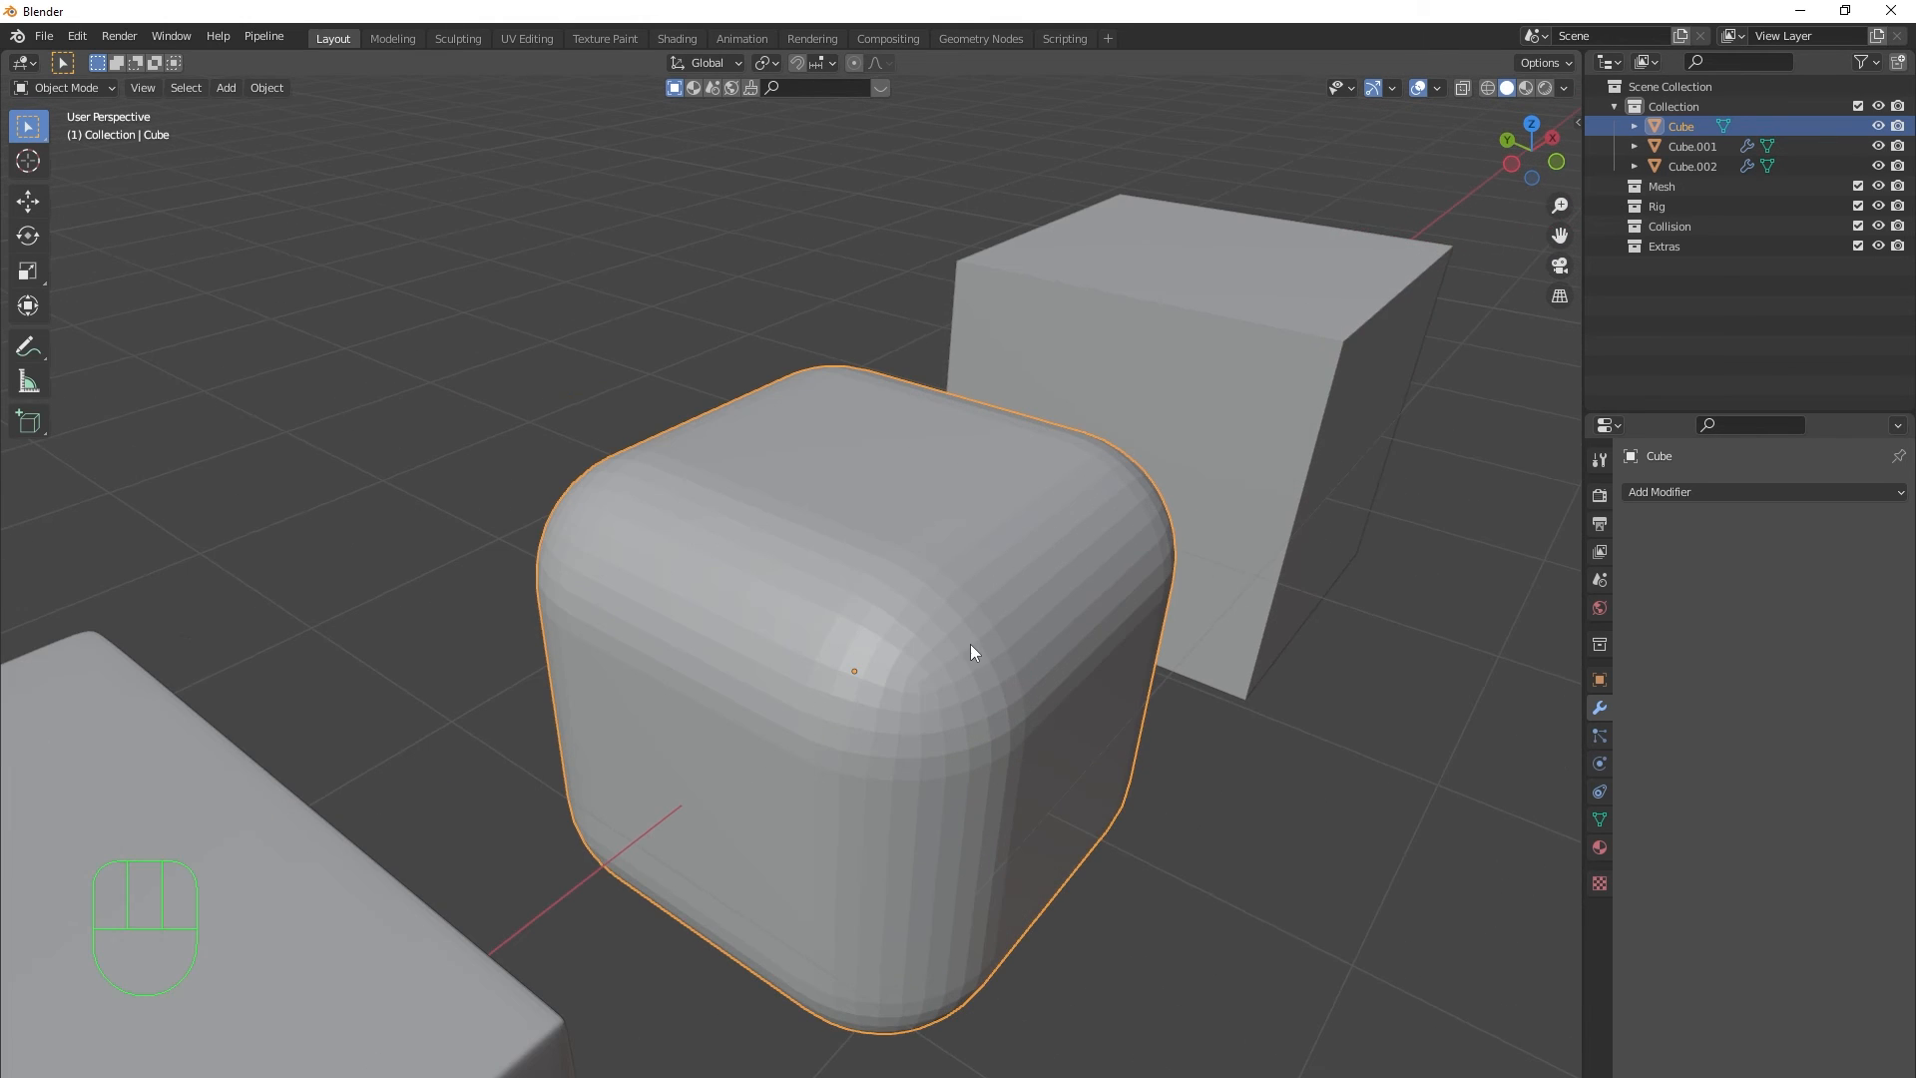
key("Tab")
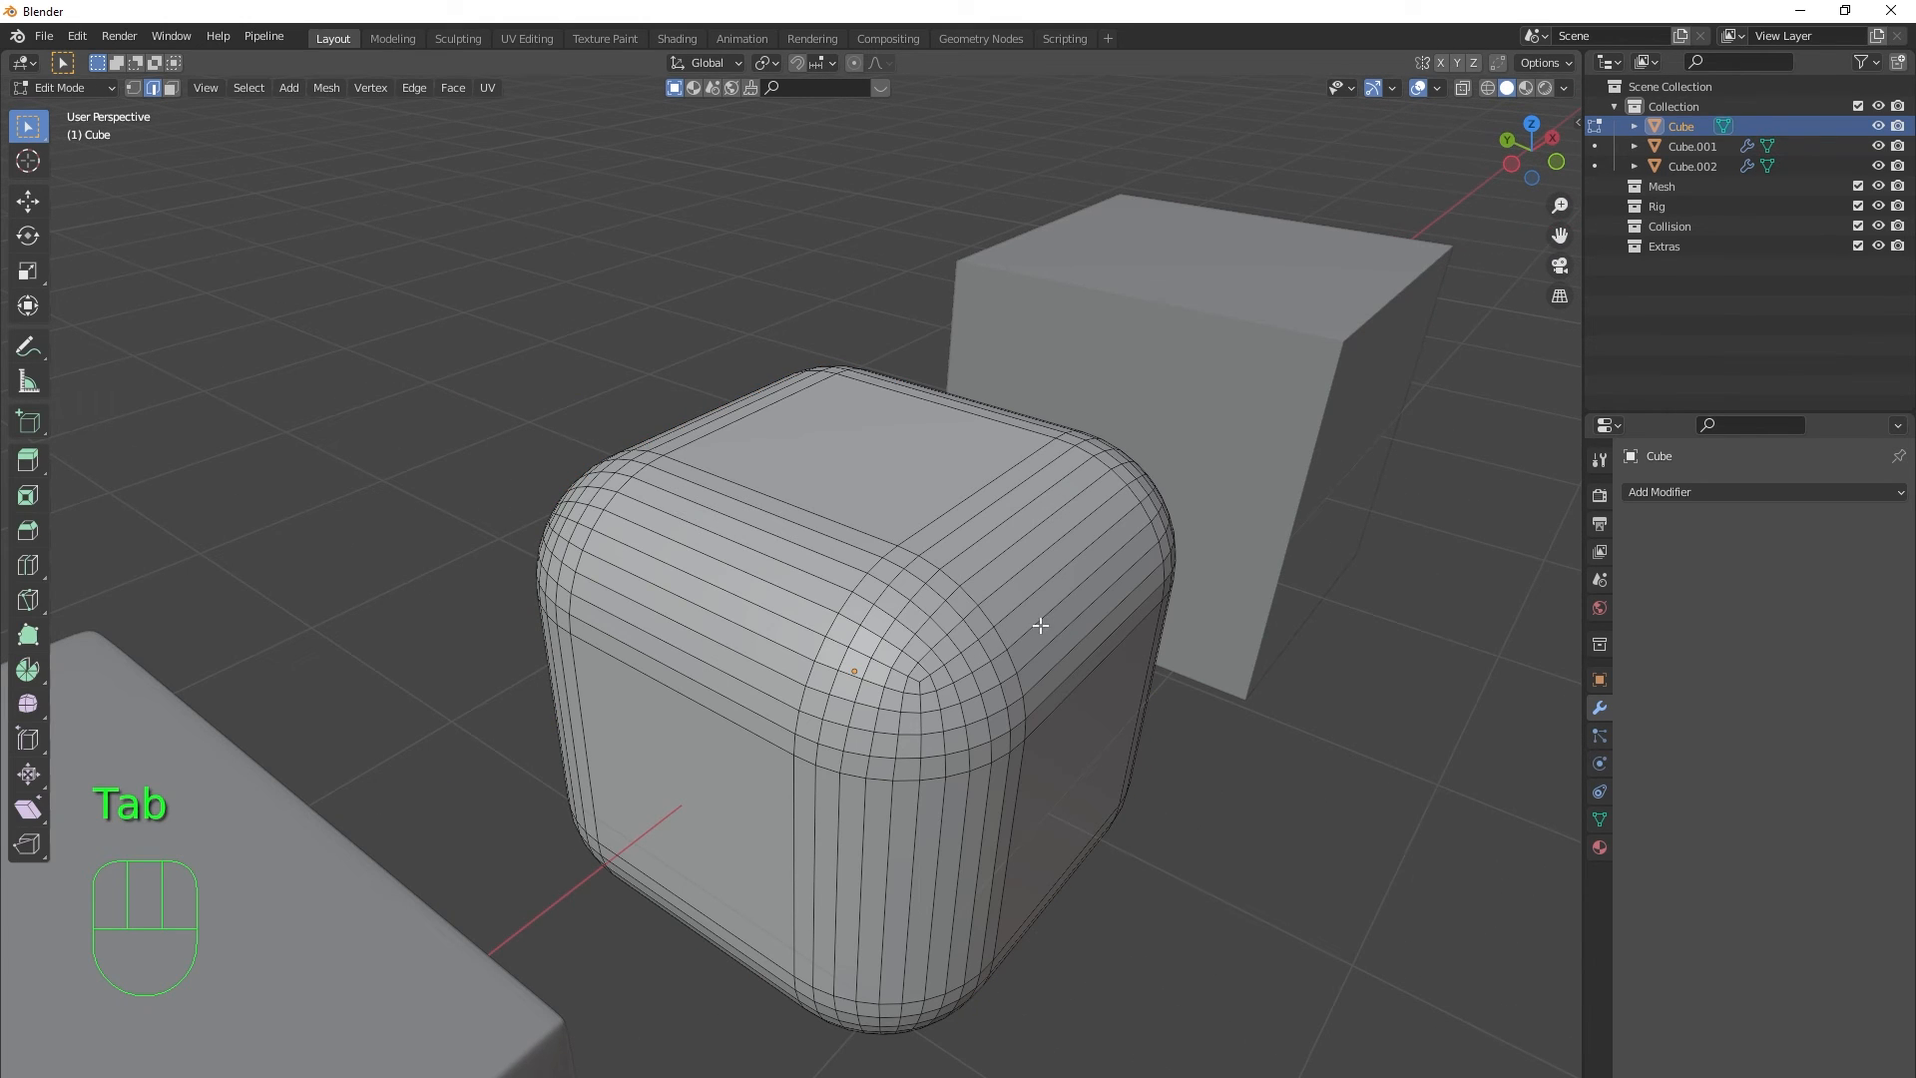
key("alt")
left_click(968, 519)
middle_click_drag(1033, 641, 1072, 546)
middle_click_drag(1219, 476, 1035, 573, "shift")
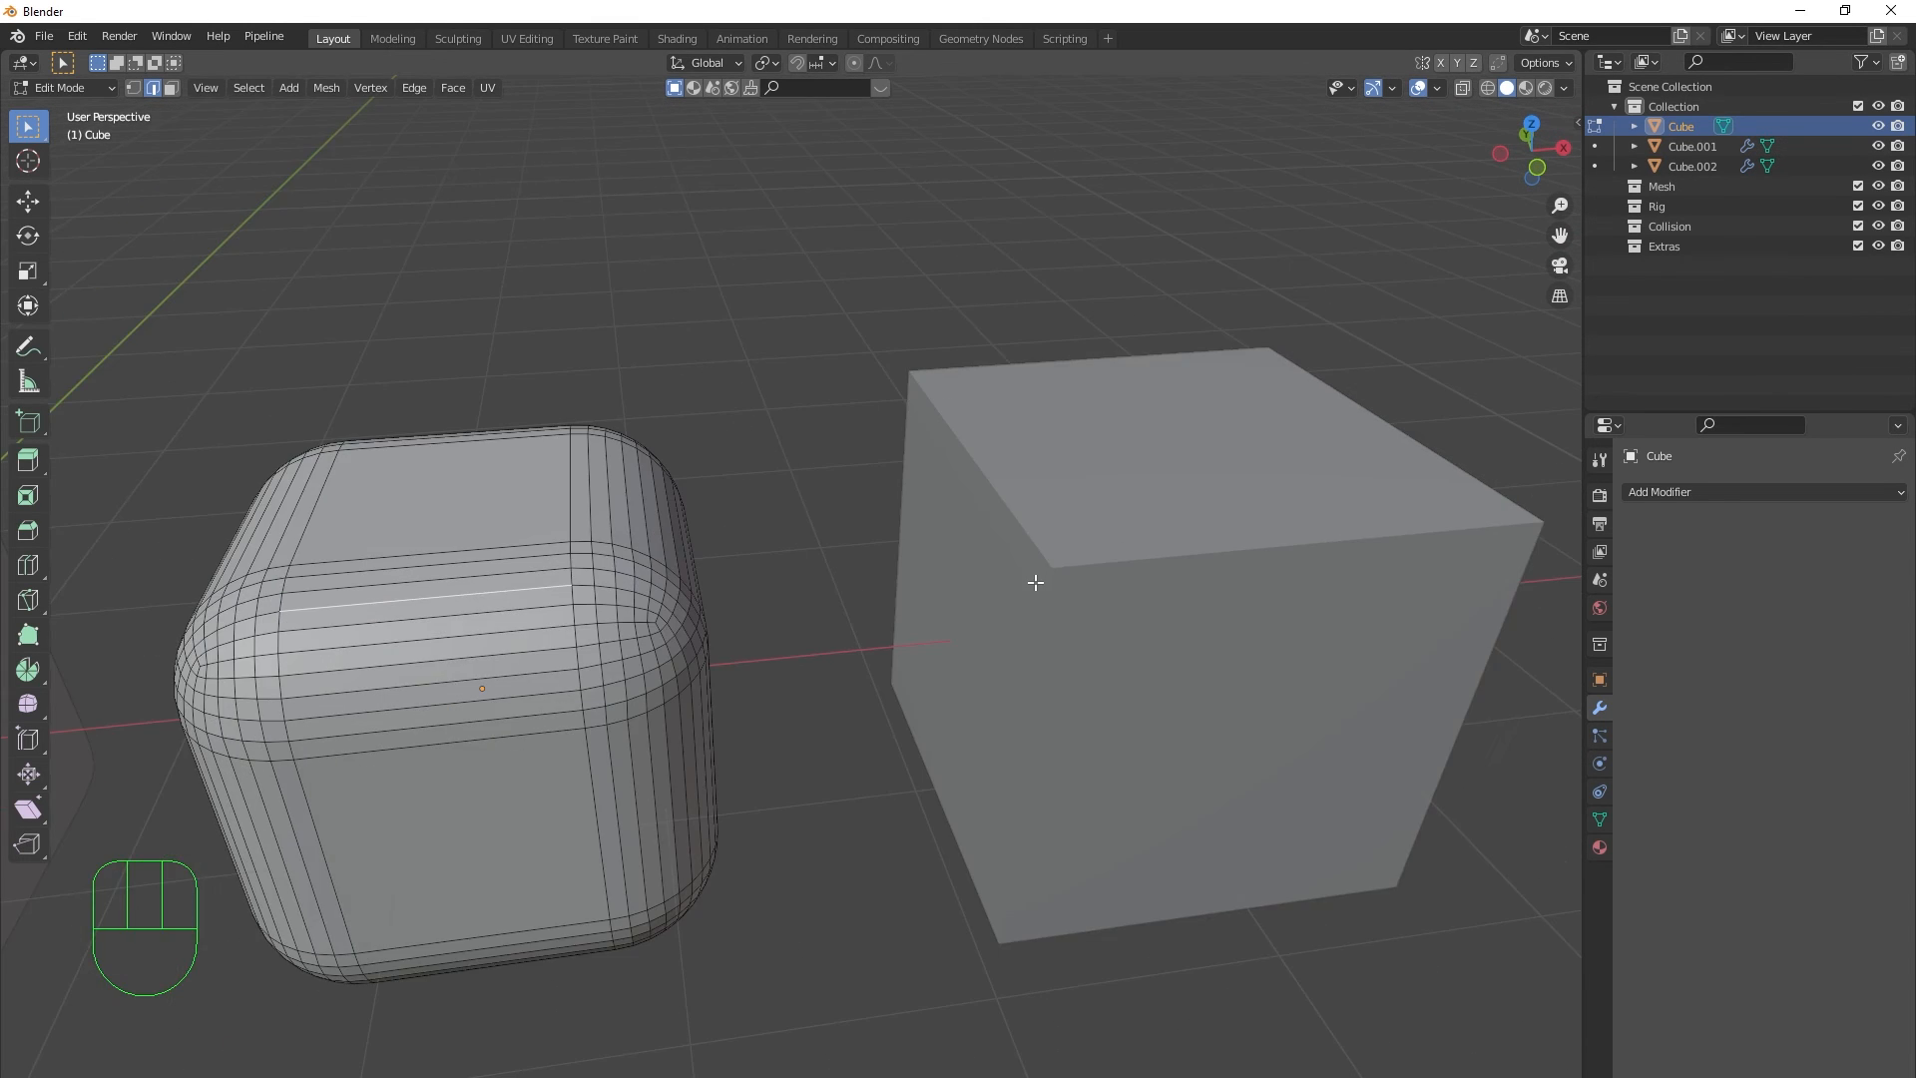
- Switch the third cube's Bevel viewport display back on and set its amount to 0.381 m
scroll(988, 633, "up", 3)
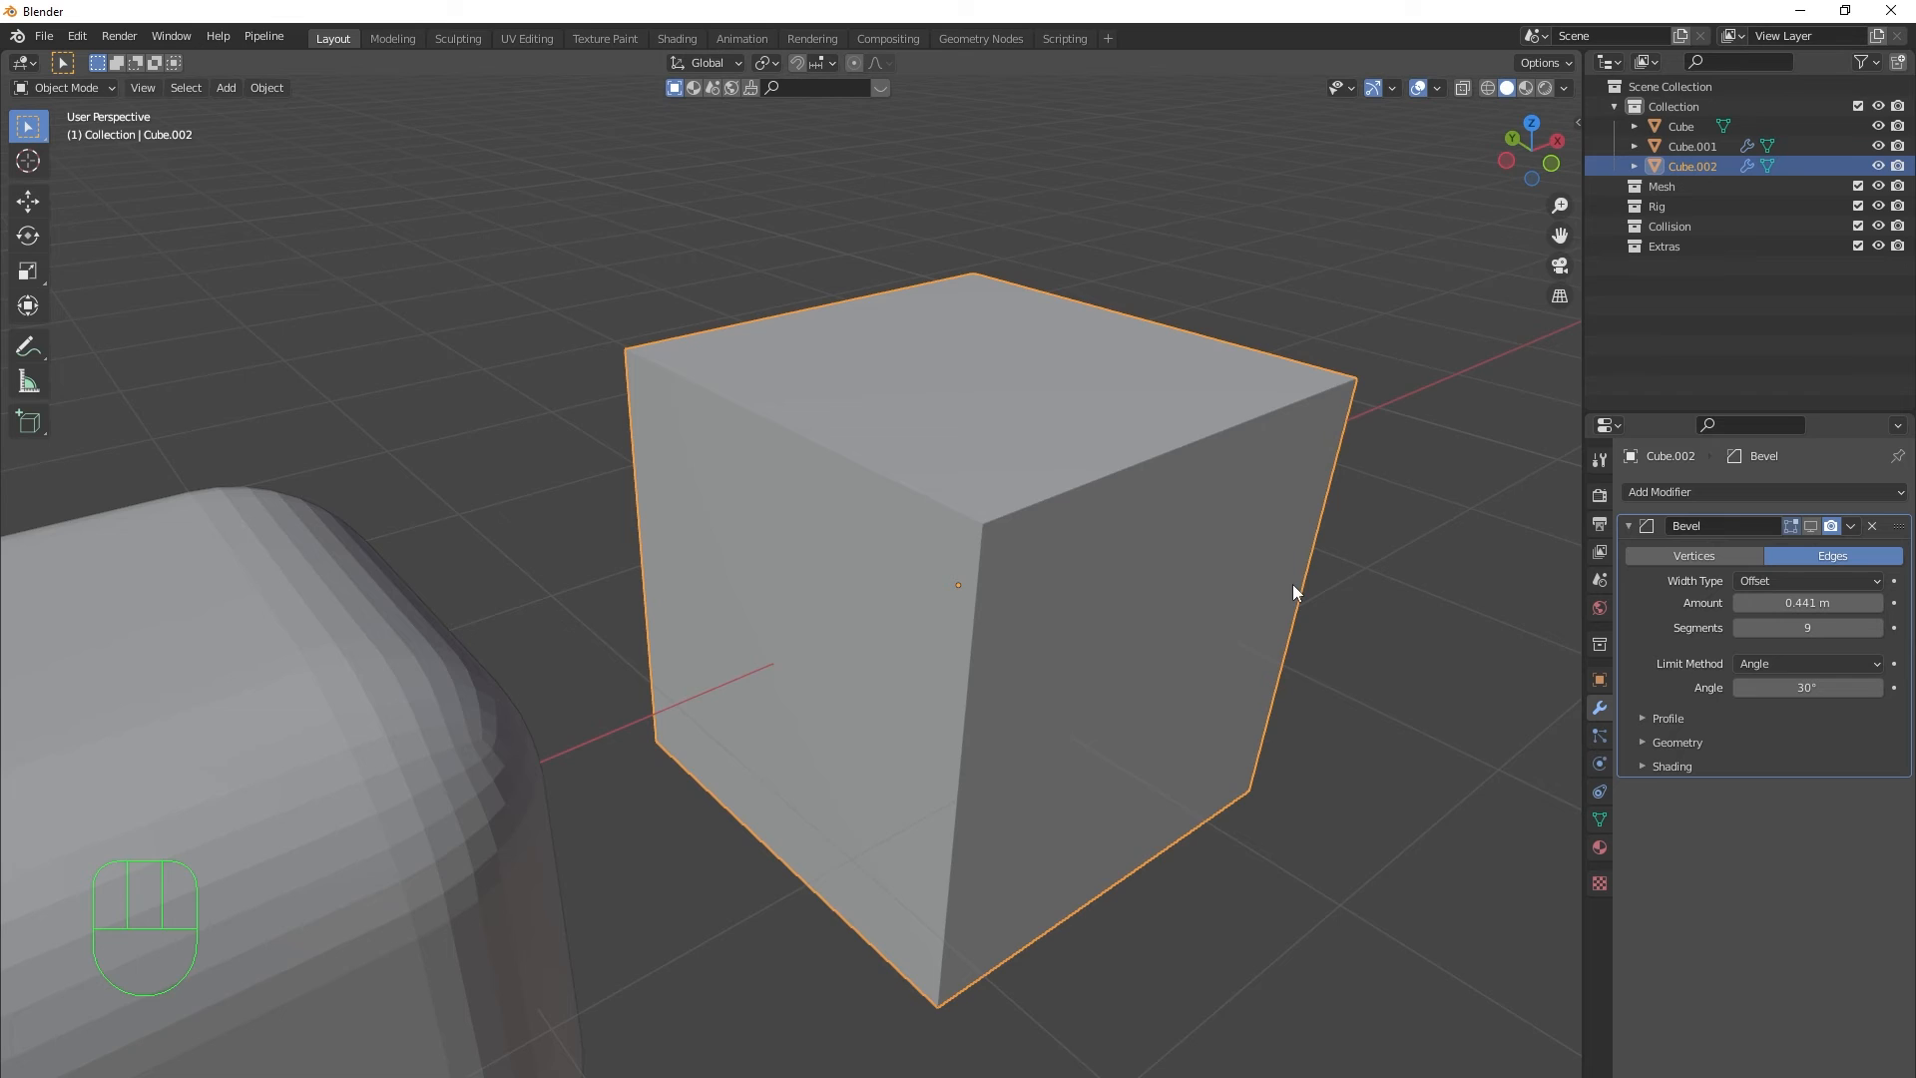
middle_click_drag(1291, 584, 1194, 594, "shift")
left_click(1810, 526)
middle_click_drag(1142, 653, 1141, 667)
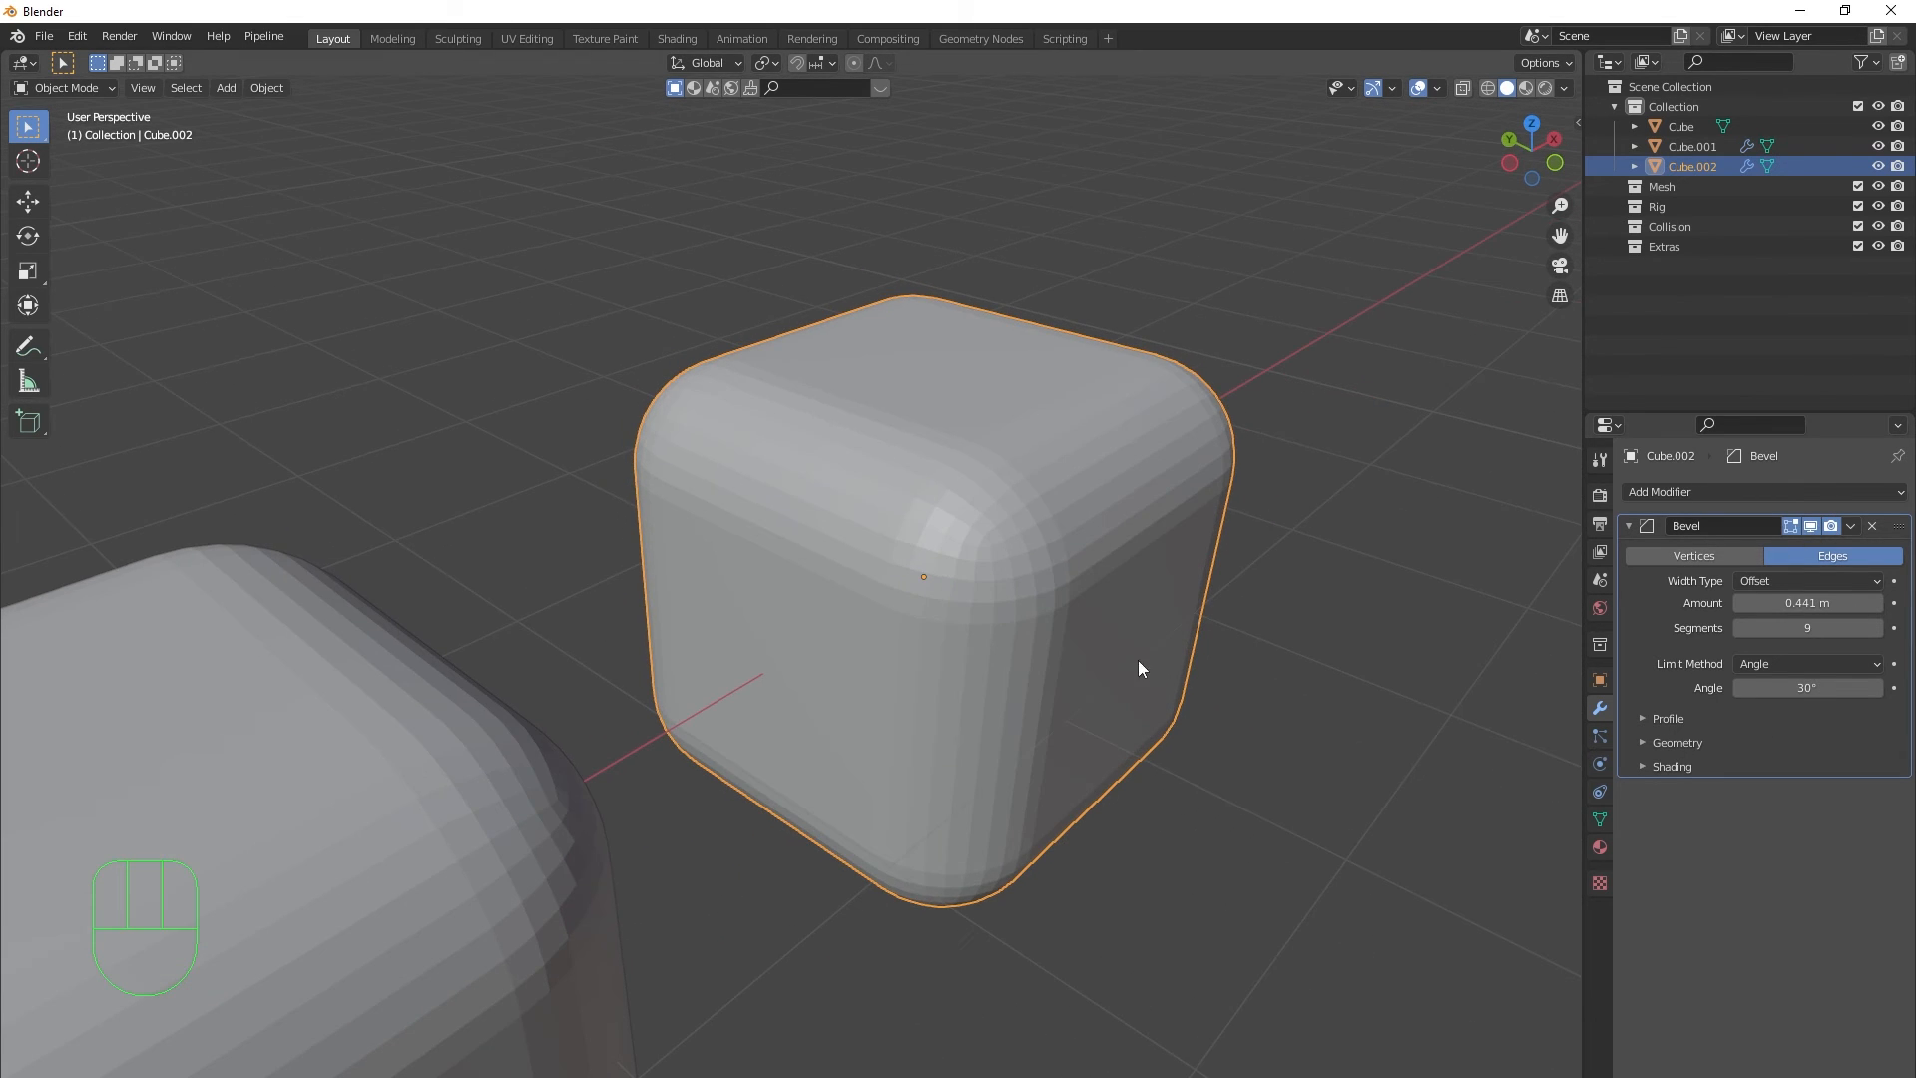
left_click_drag(1801, 603, 1756, 603)
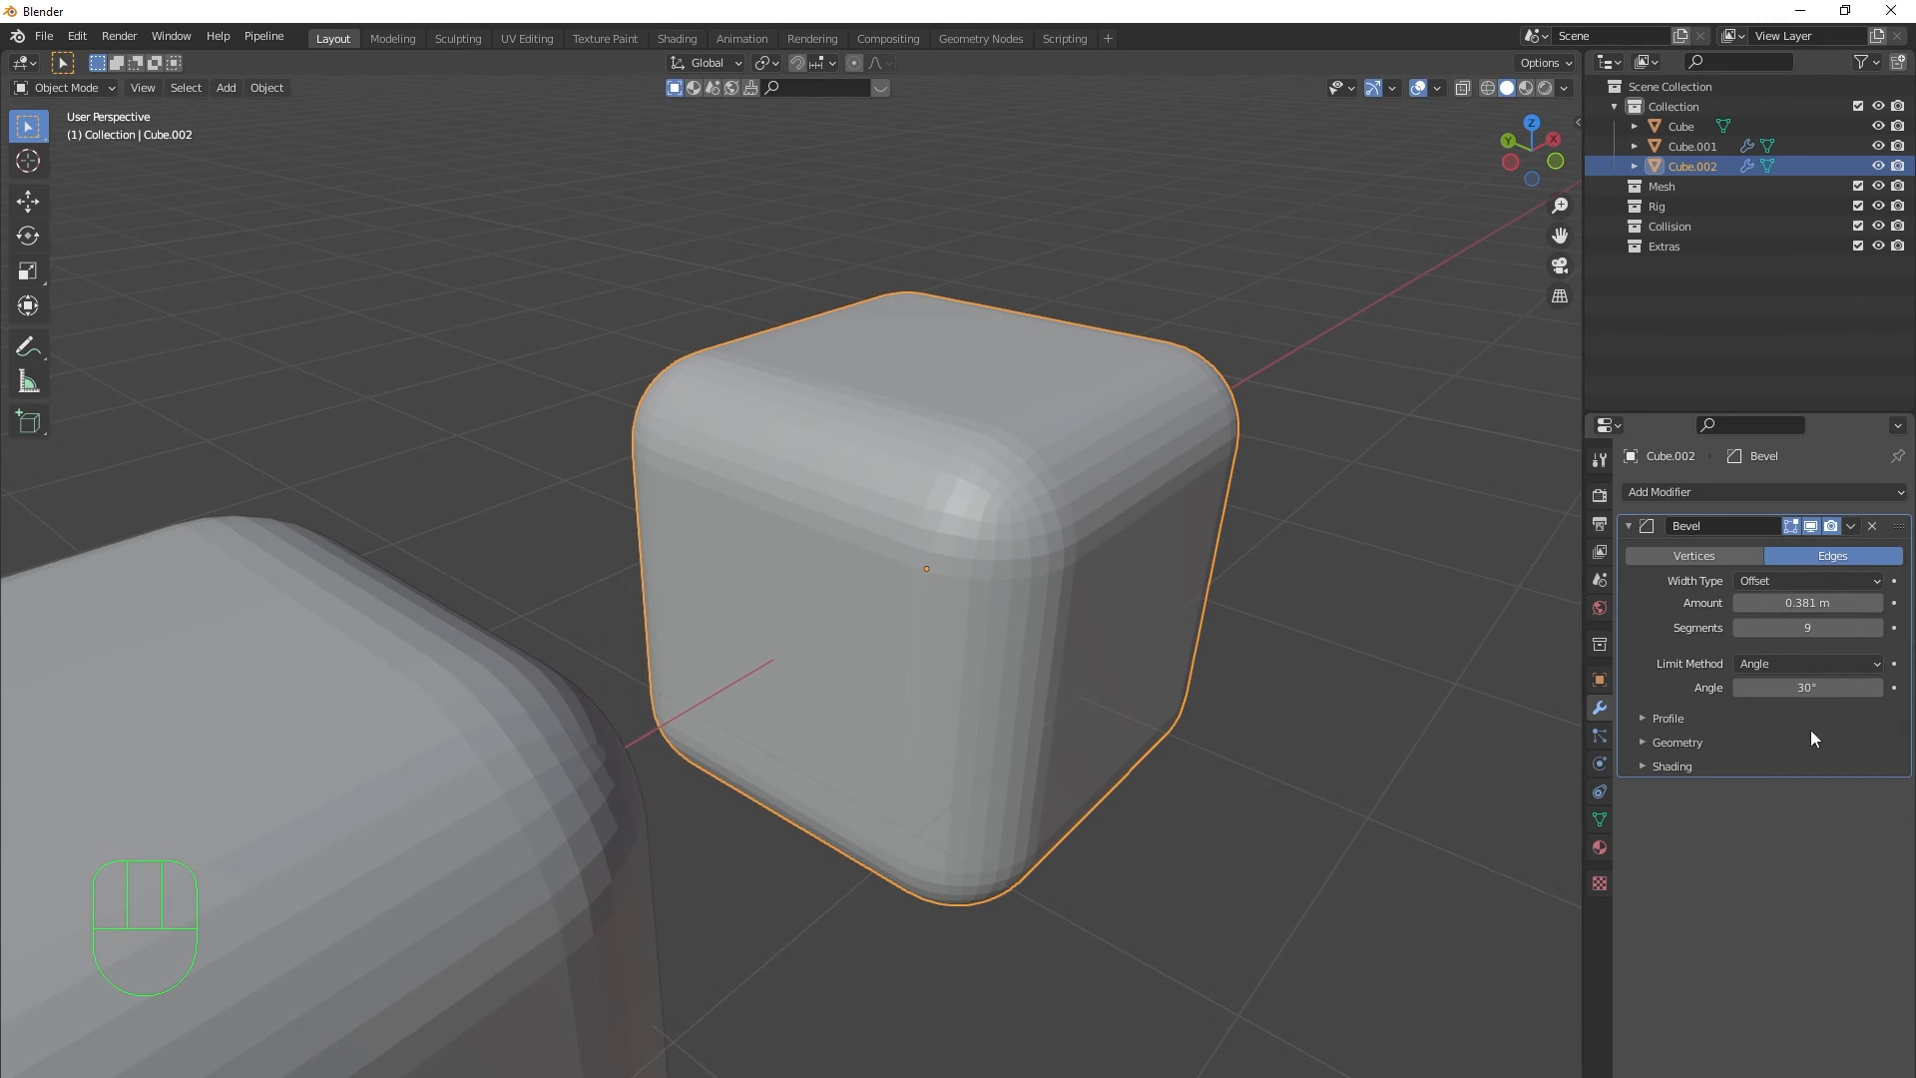
left_click(1074, 810)
scroll(770, 779, "down", 3)
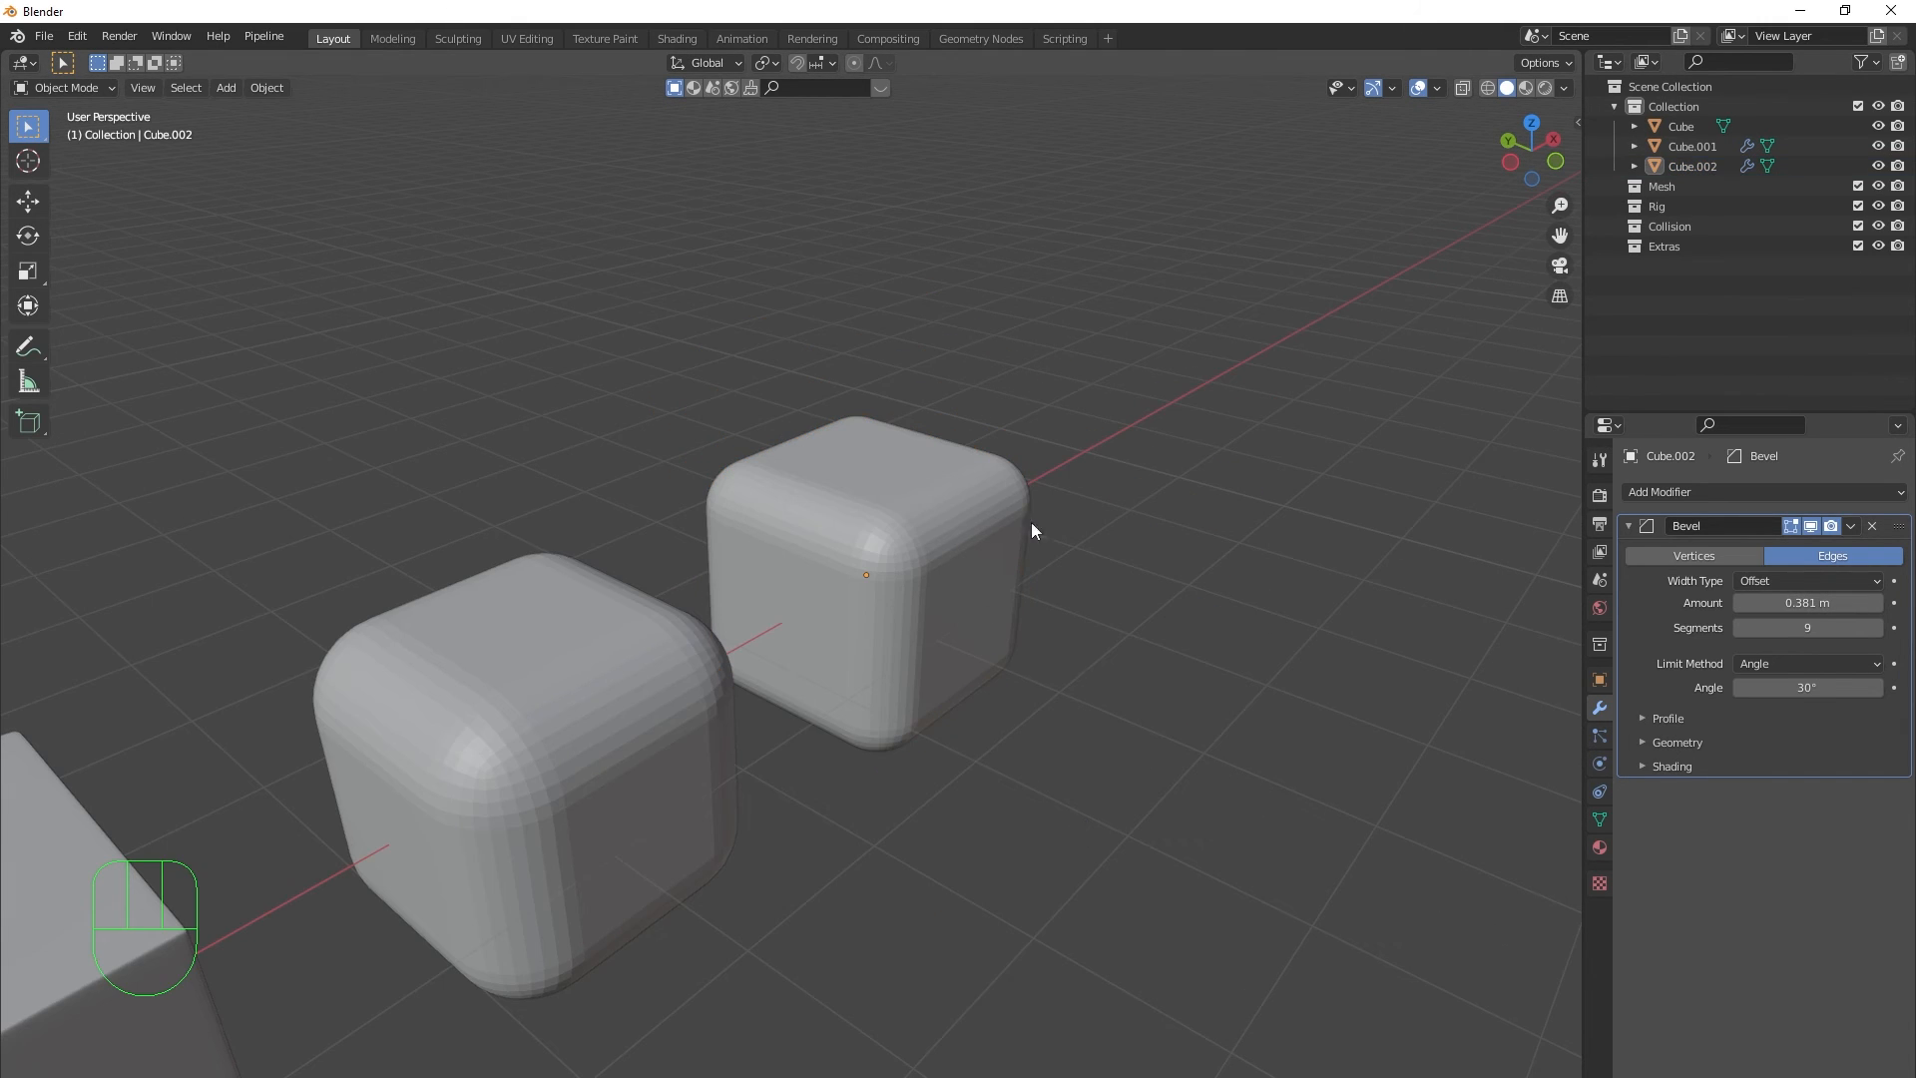
- Apply the Bevel modifier to the third cube and check the resulting mesh edges in Edit Mode
scroll(942, 601, "up", 8)
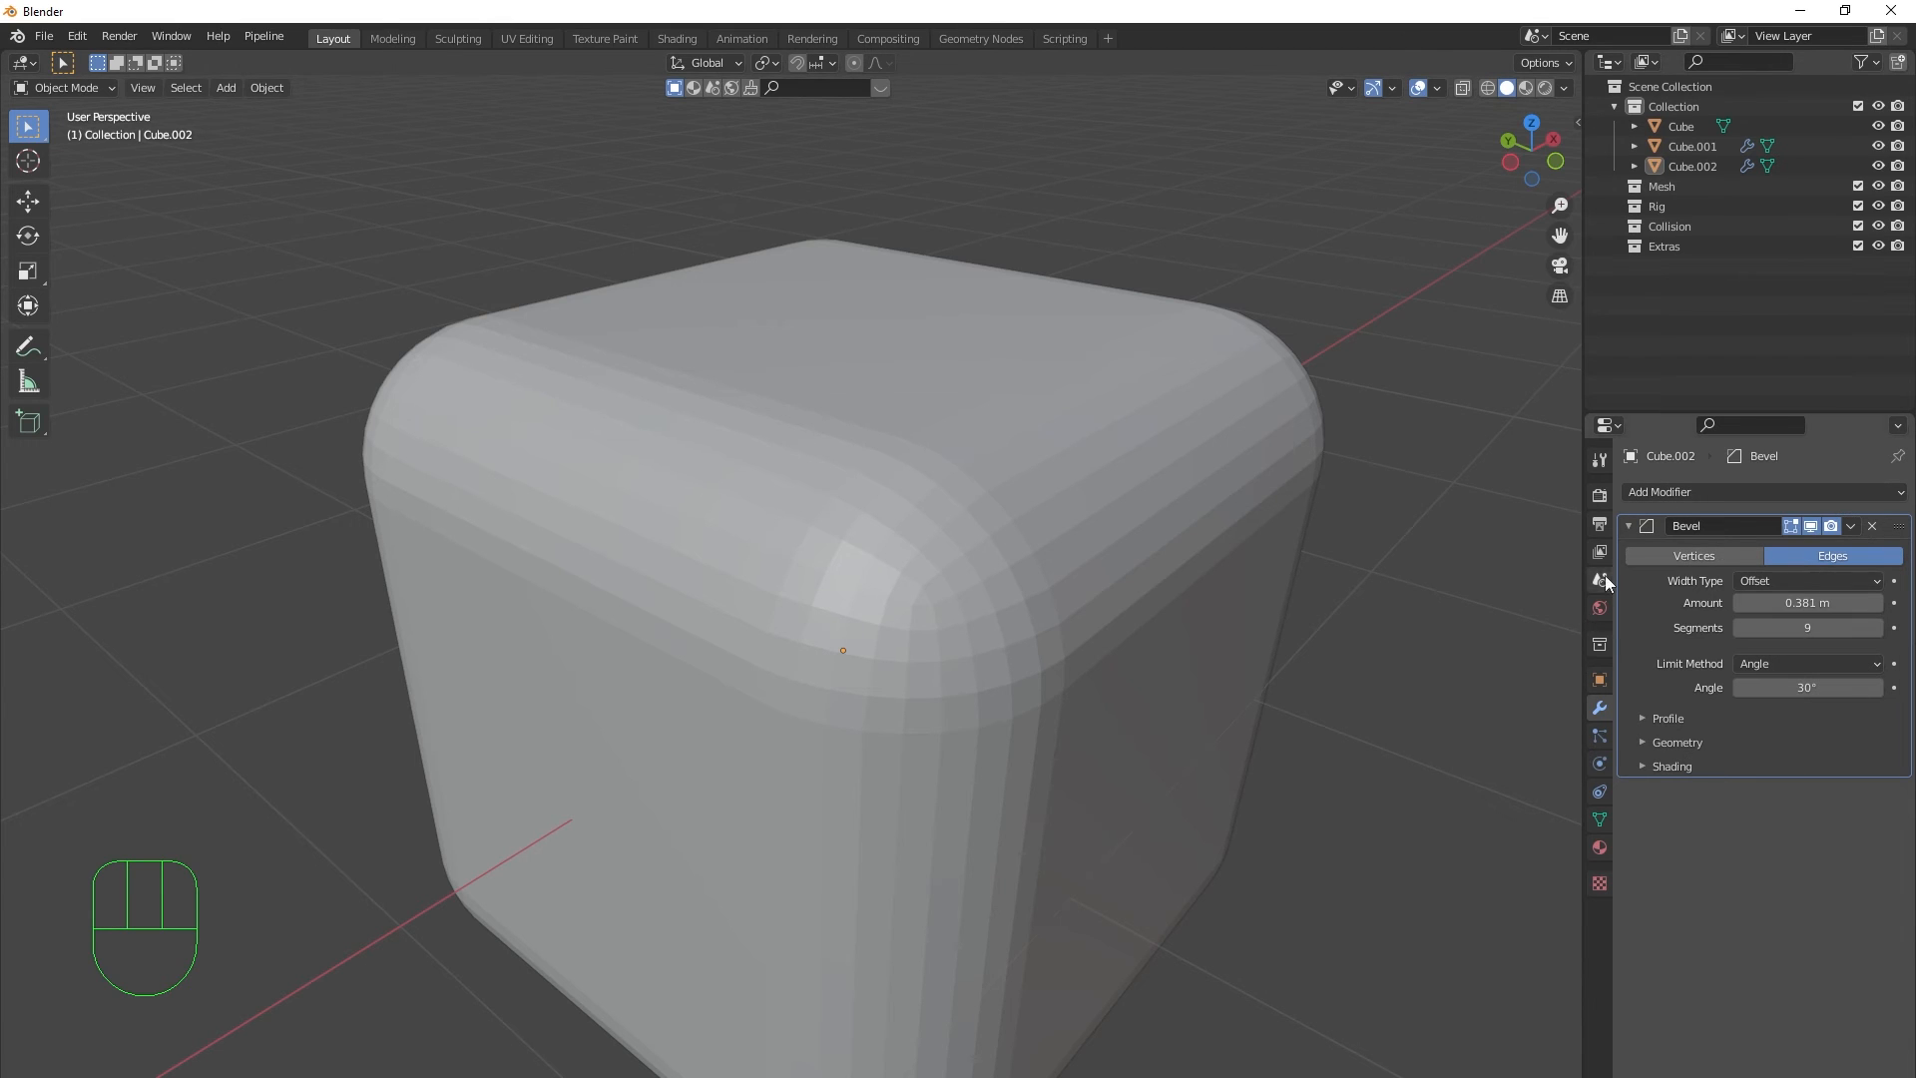
key("ctrl+a")
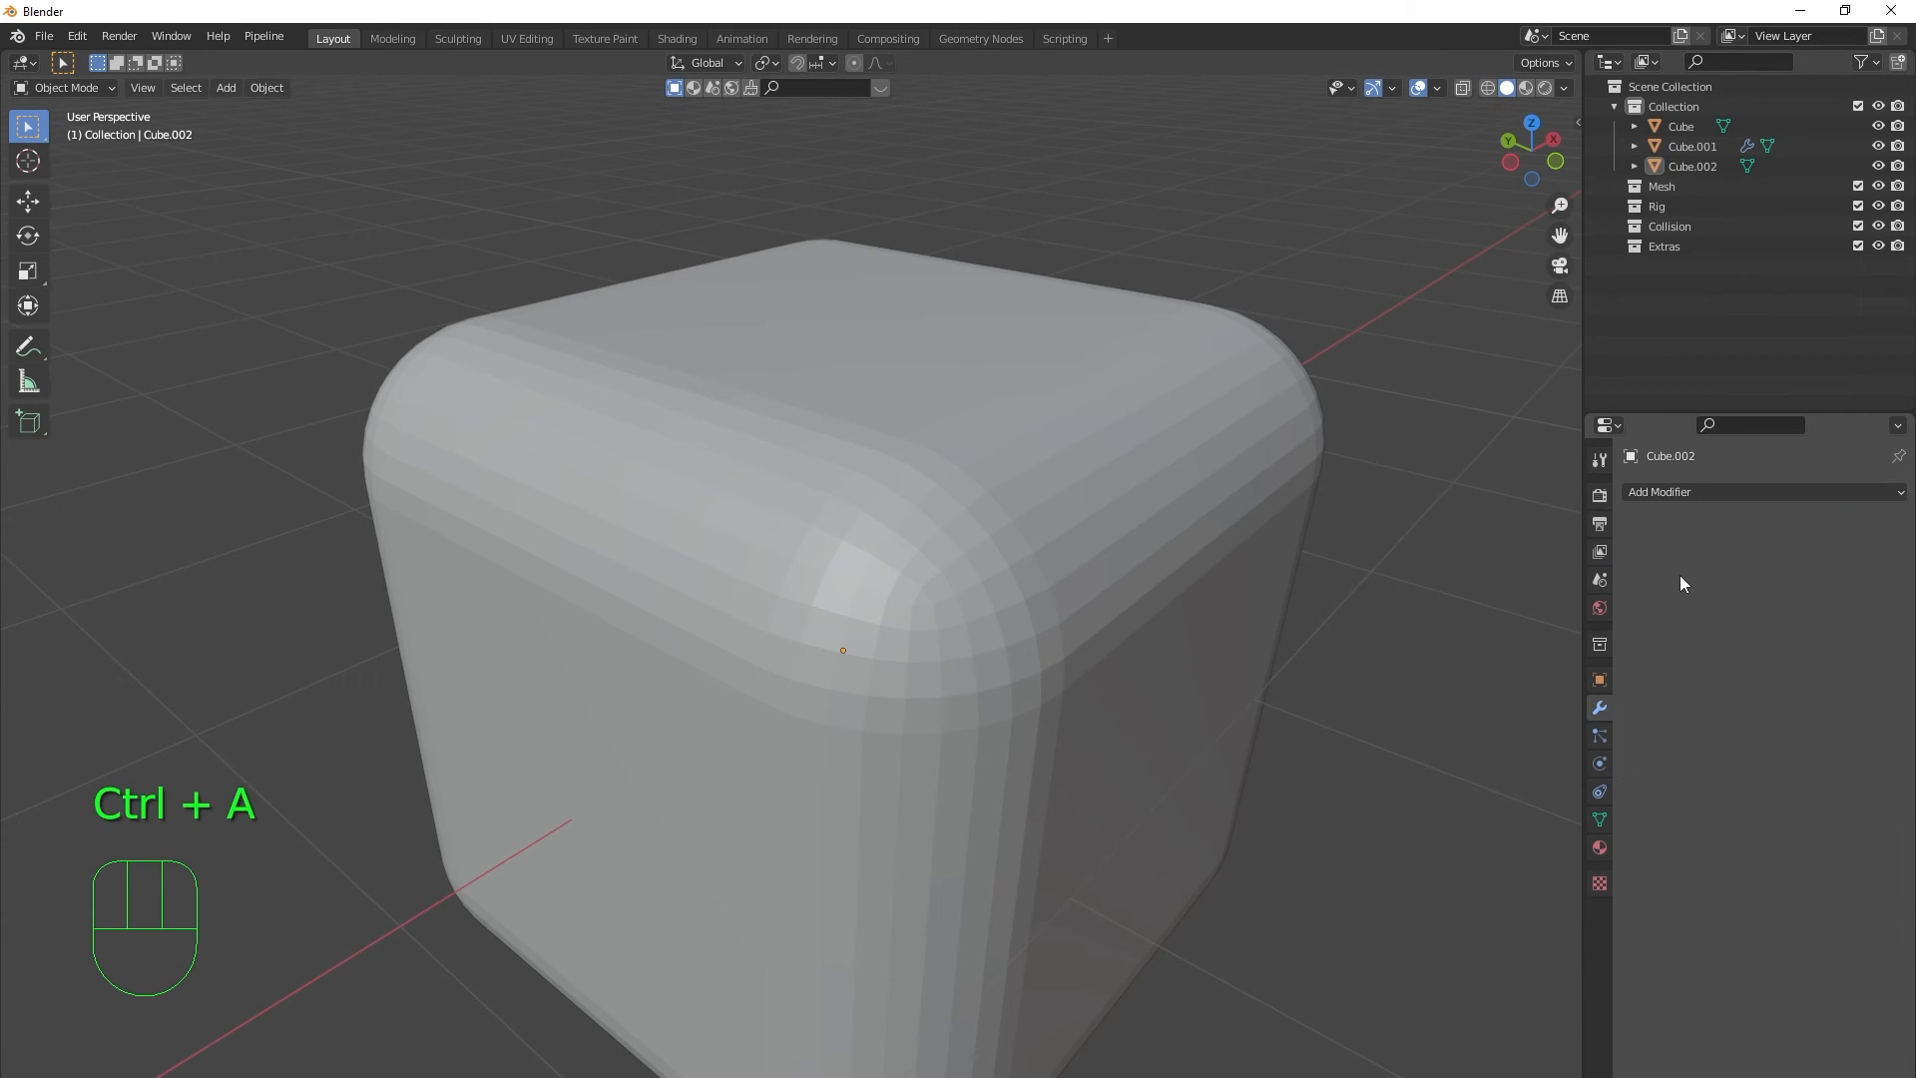
left_click(1226, 509)
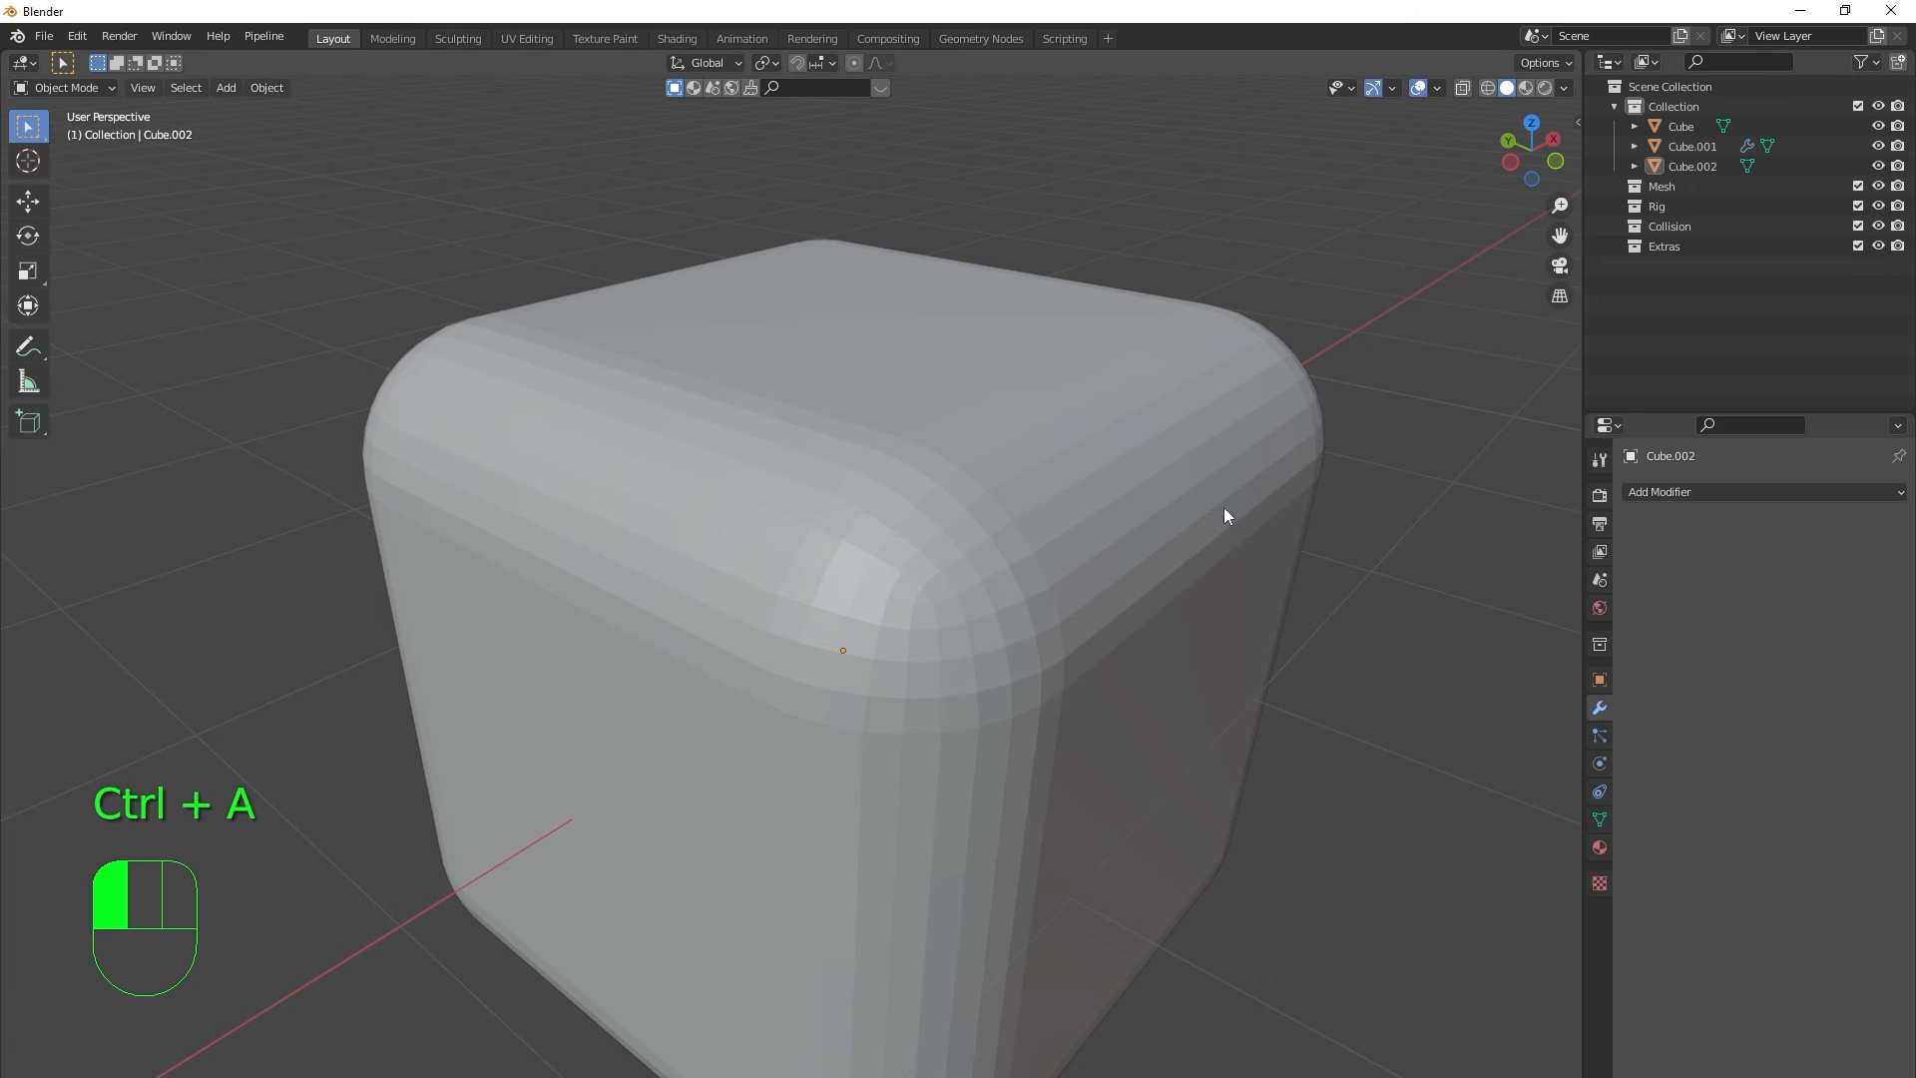
scroll(1176, 658, "down", 3)
scroll(980, 608, "up", 3)
key("Tab")
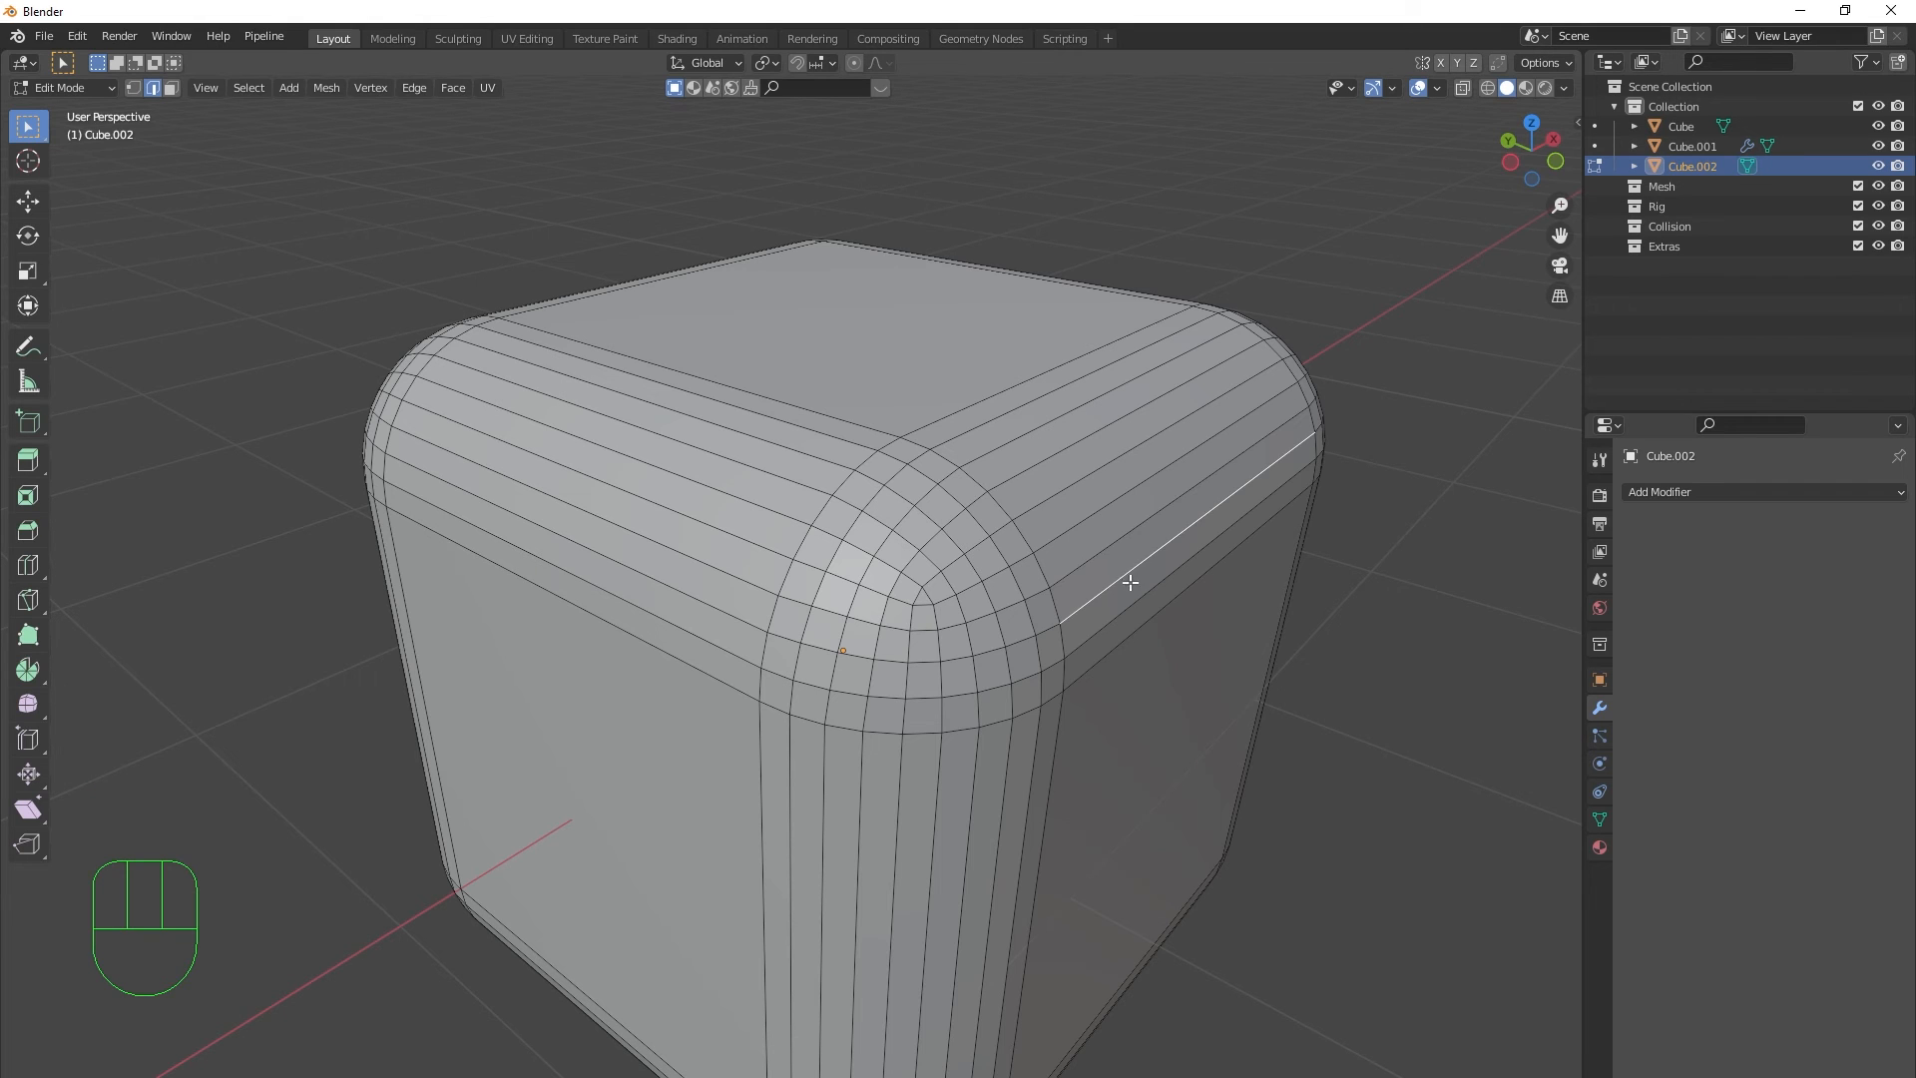
left_click(1086, 447)
- Undo back to before the Bevel modifier was applied on the third cube
key("ctrl+z")
key("ctrl+z")
key("ctrl+z")
key("ctrl+z")
key("ctrl+z")
key("ctrl+z")
key("ctrl+z")
key("ctrl+z")
key("ctrl+z")
key("ctrl+z")
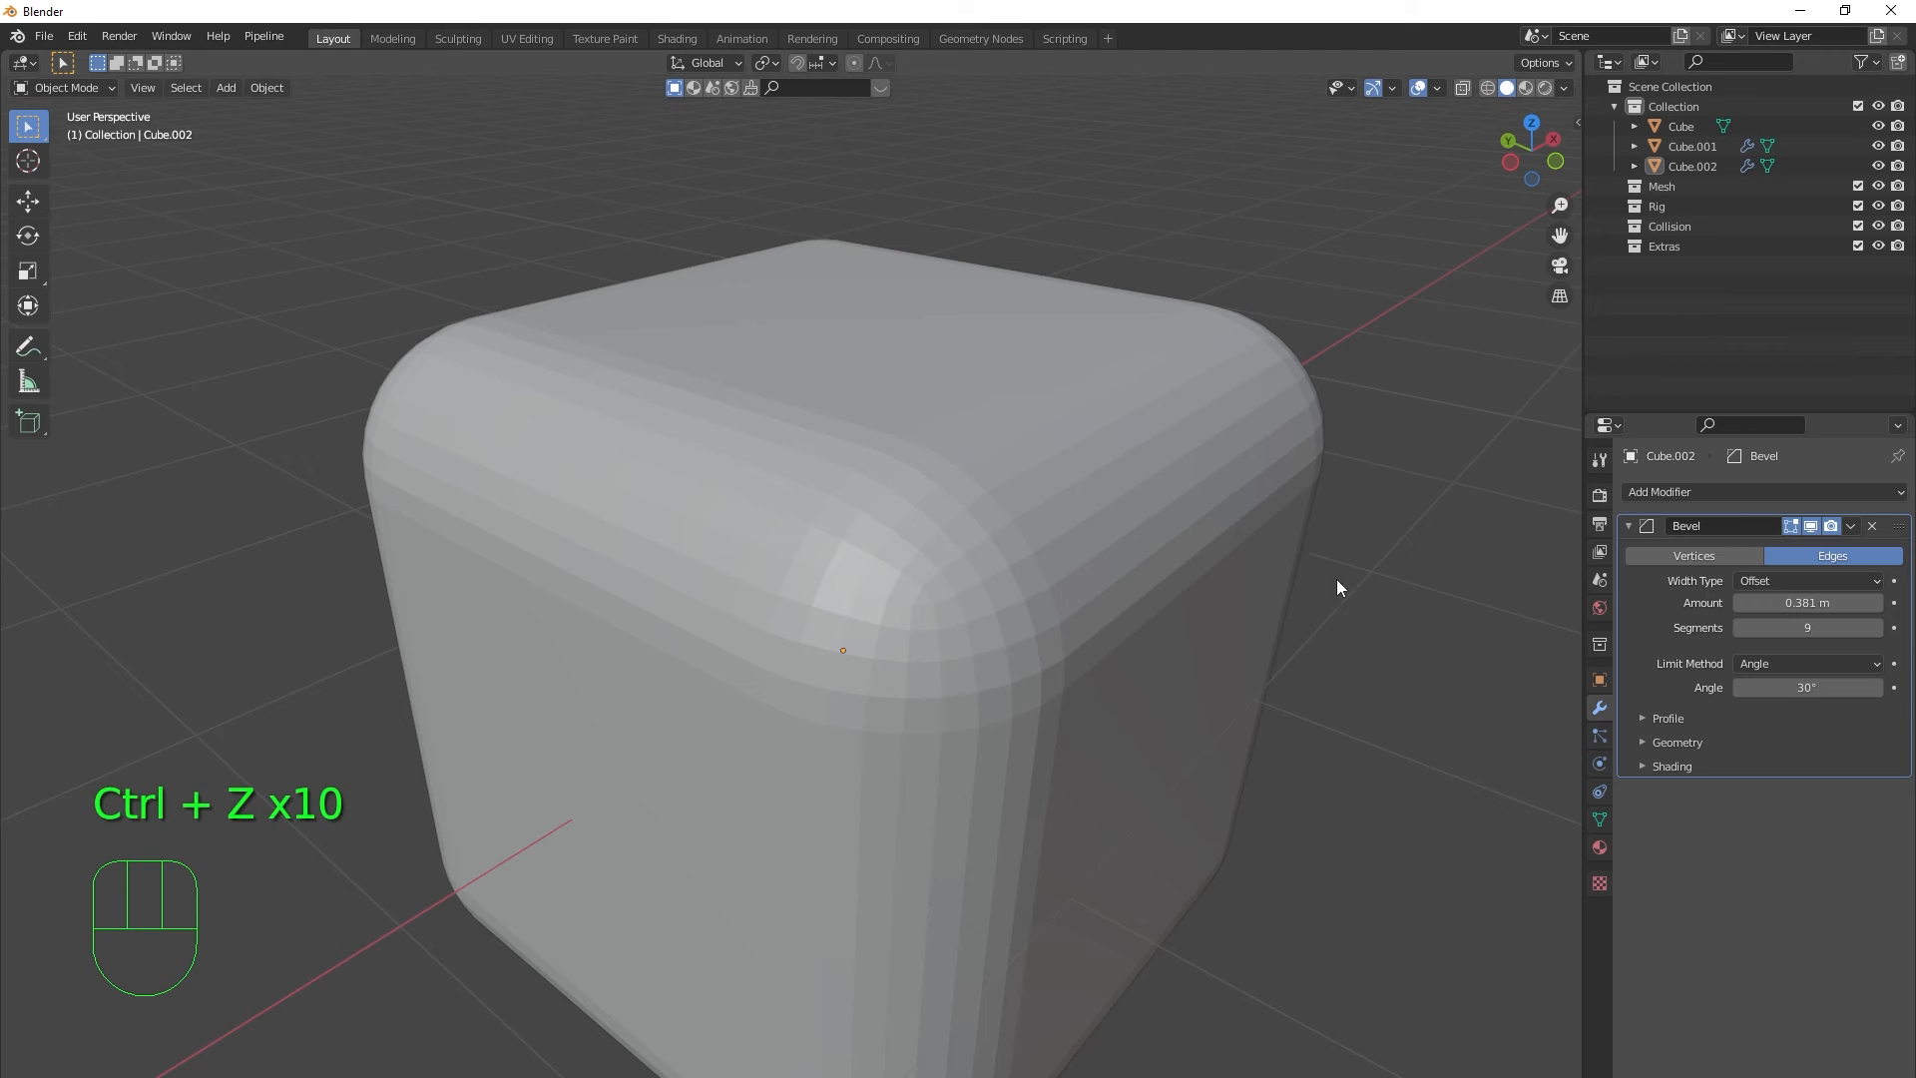
- Enter Edit Mode on the third cube and examine its original cube cage around the unapplied bevel
left_click(1202, 455)
key("Tab")
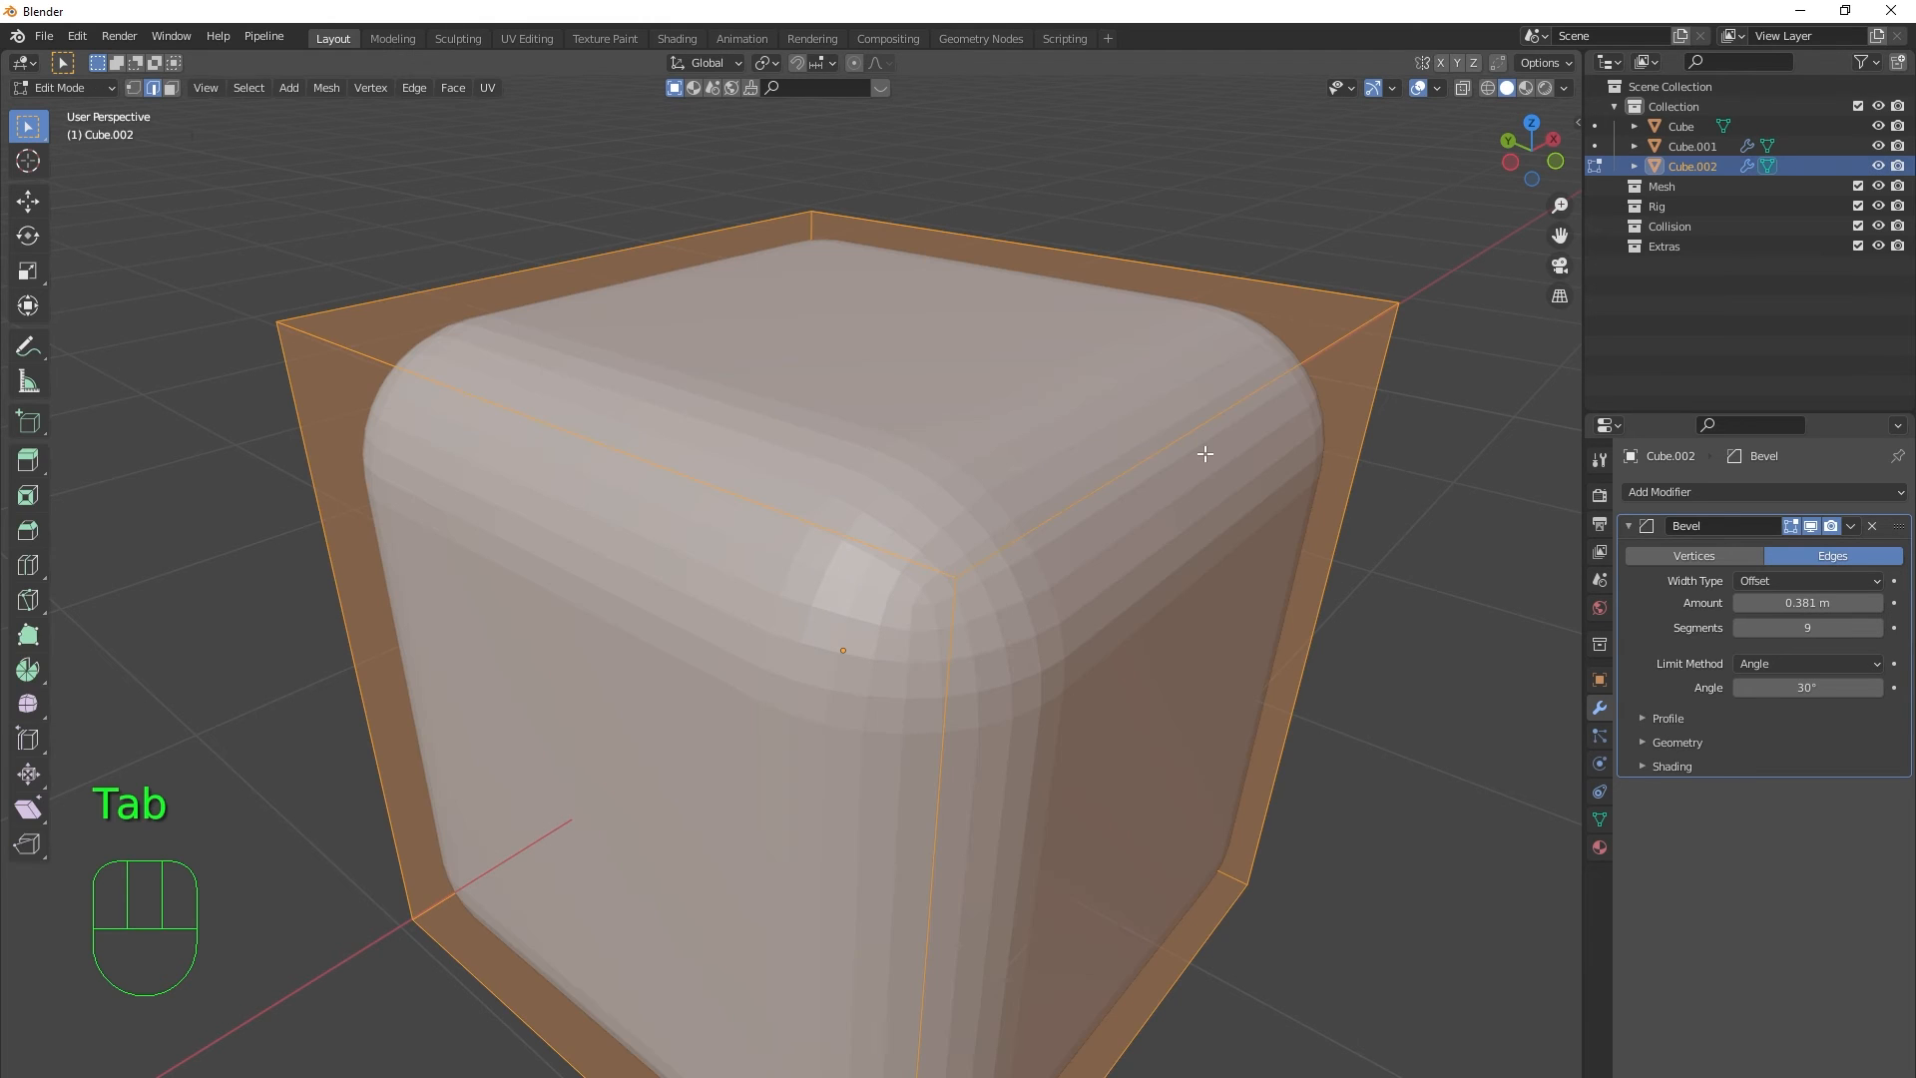
middle_click_drag(1266, 611, 1260, 498)
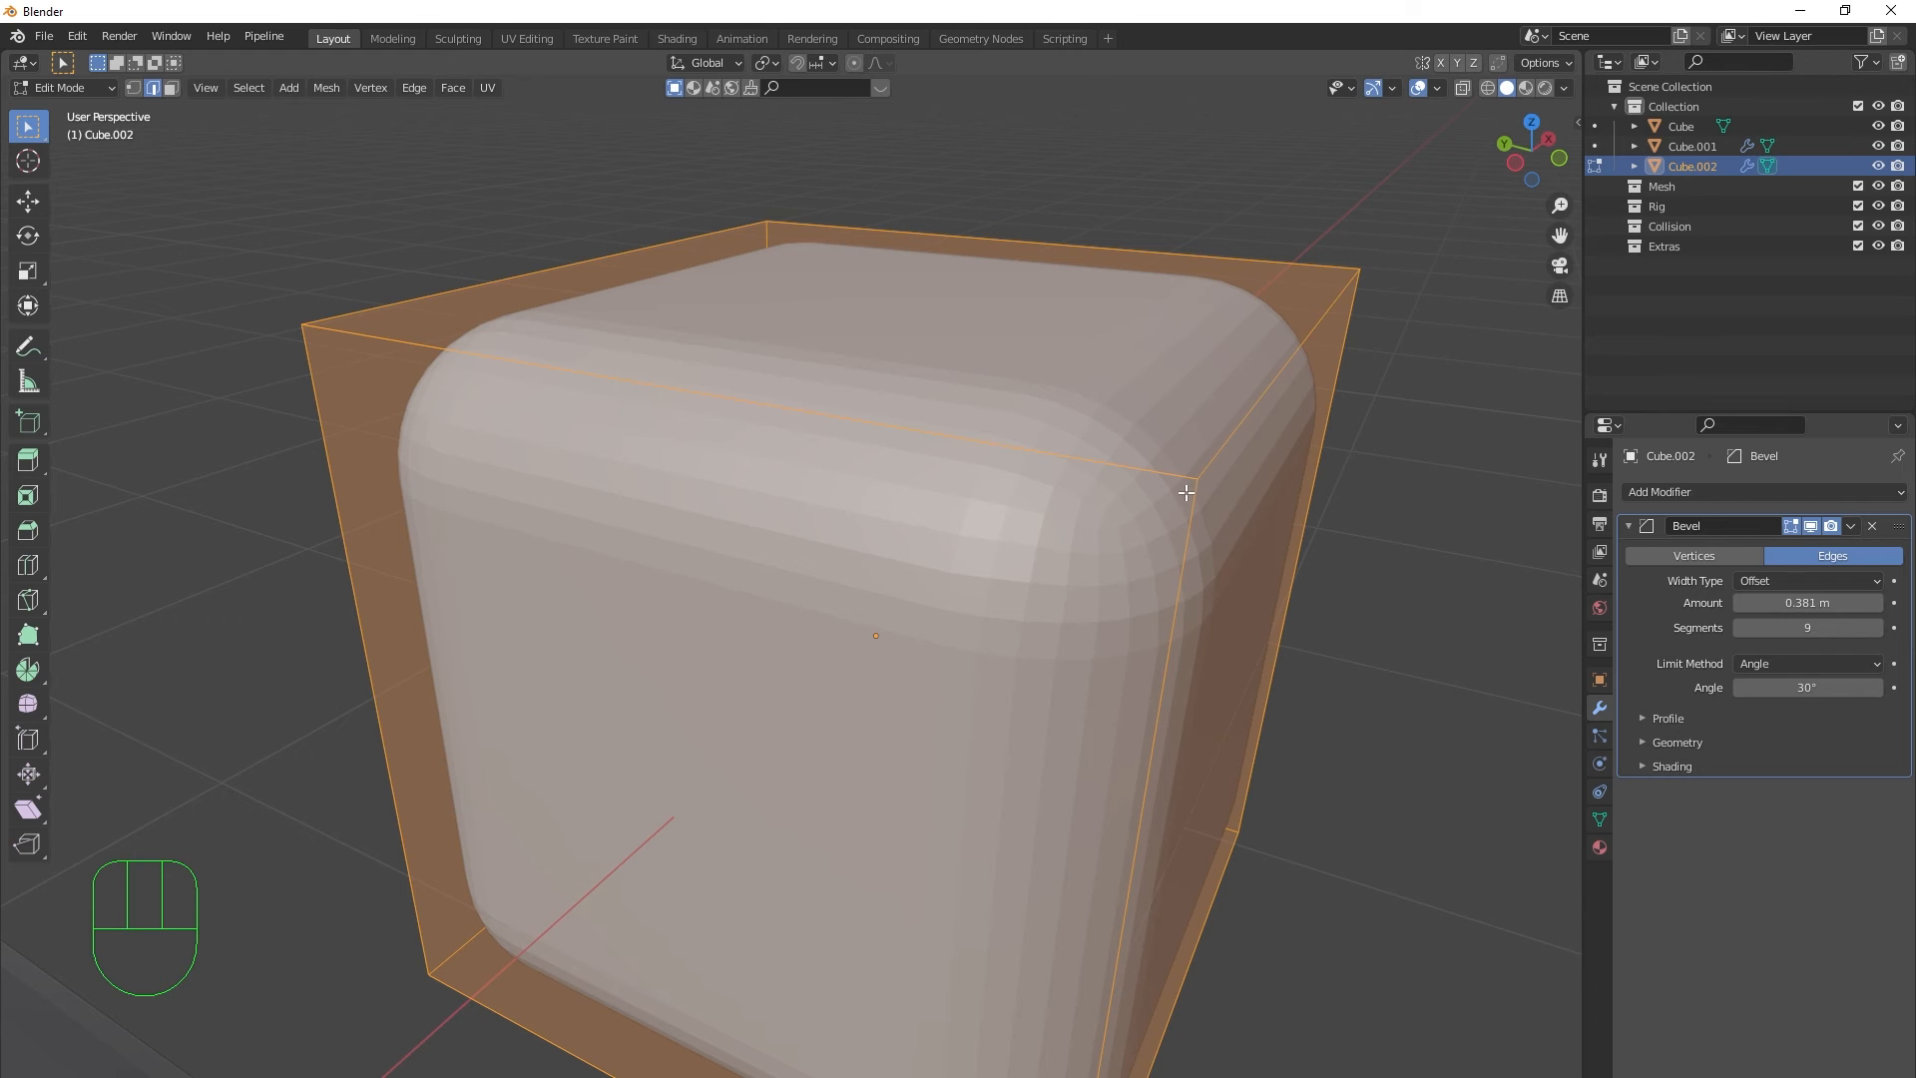
middle_click_drag(1242, 520, 1067, 519)
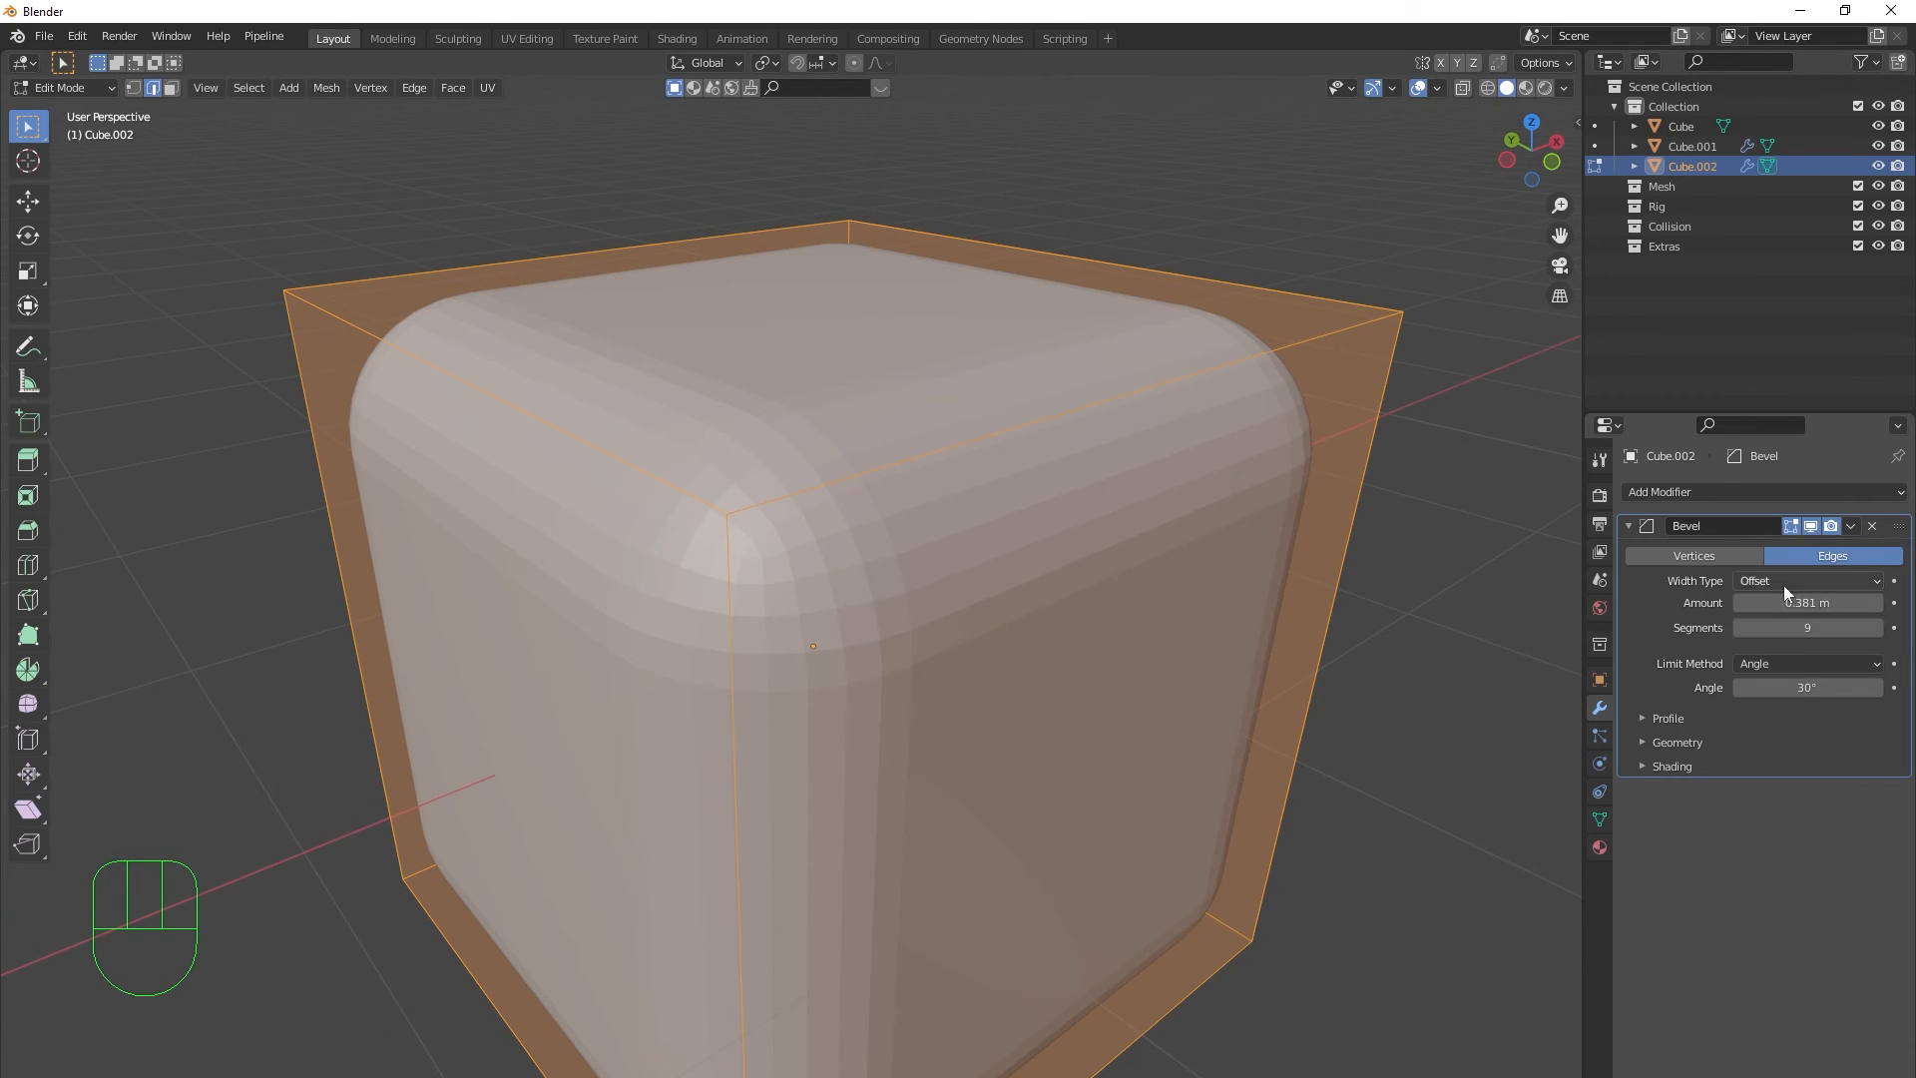
middle_click_drag(1164, 556, 1234, 349)
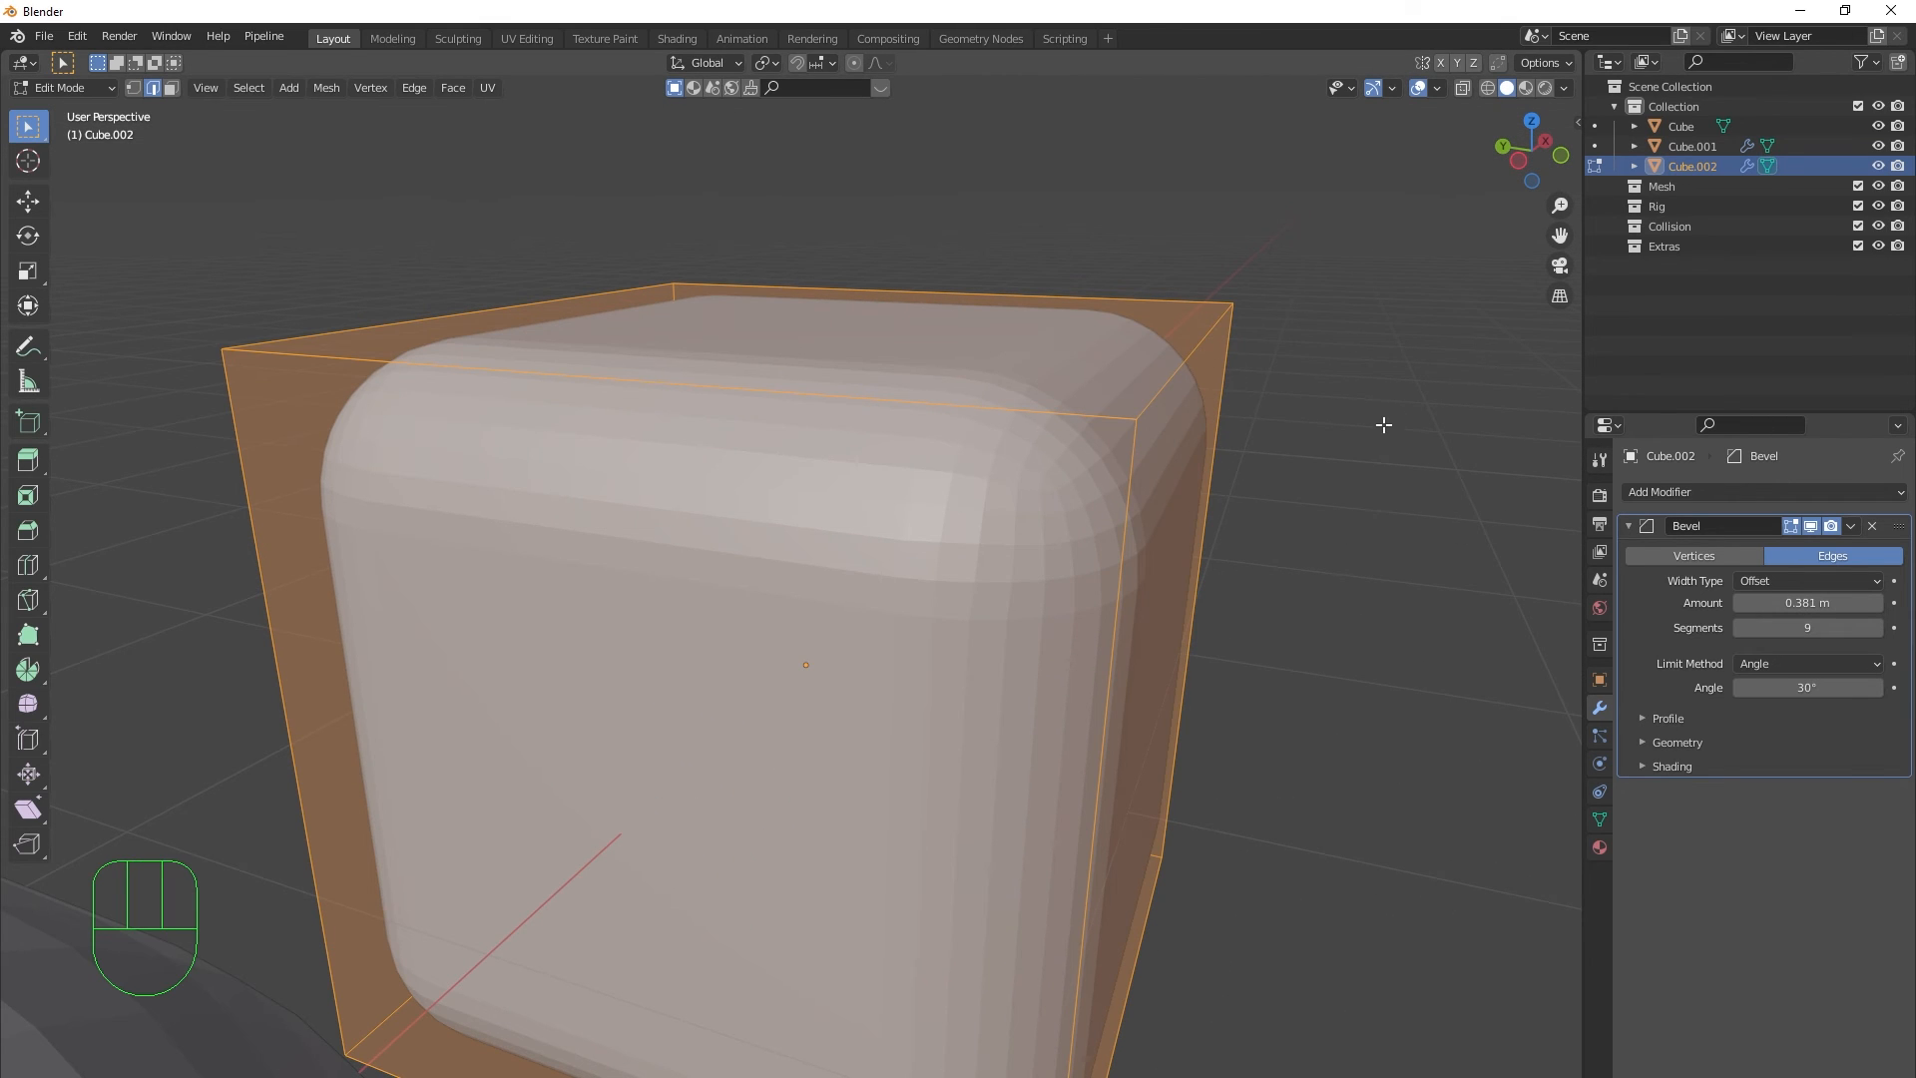
middle_click_drag(1383, 424, 1266, 454)
middle_click_drag(1330, 560, 1023, 611)
key("Tab")
key("Tab")
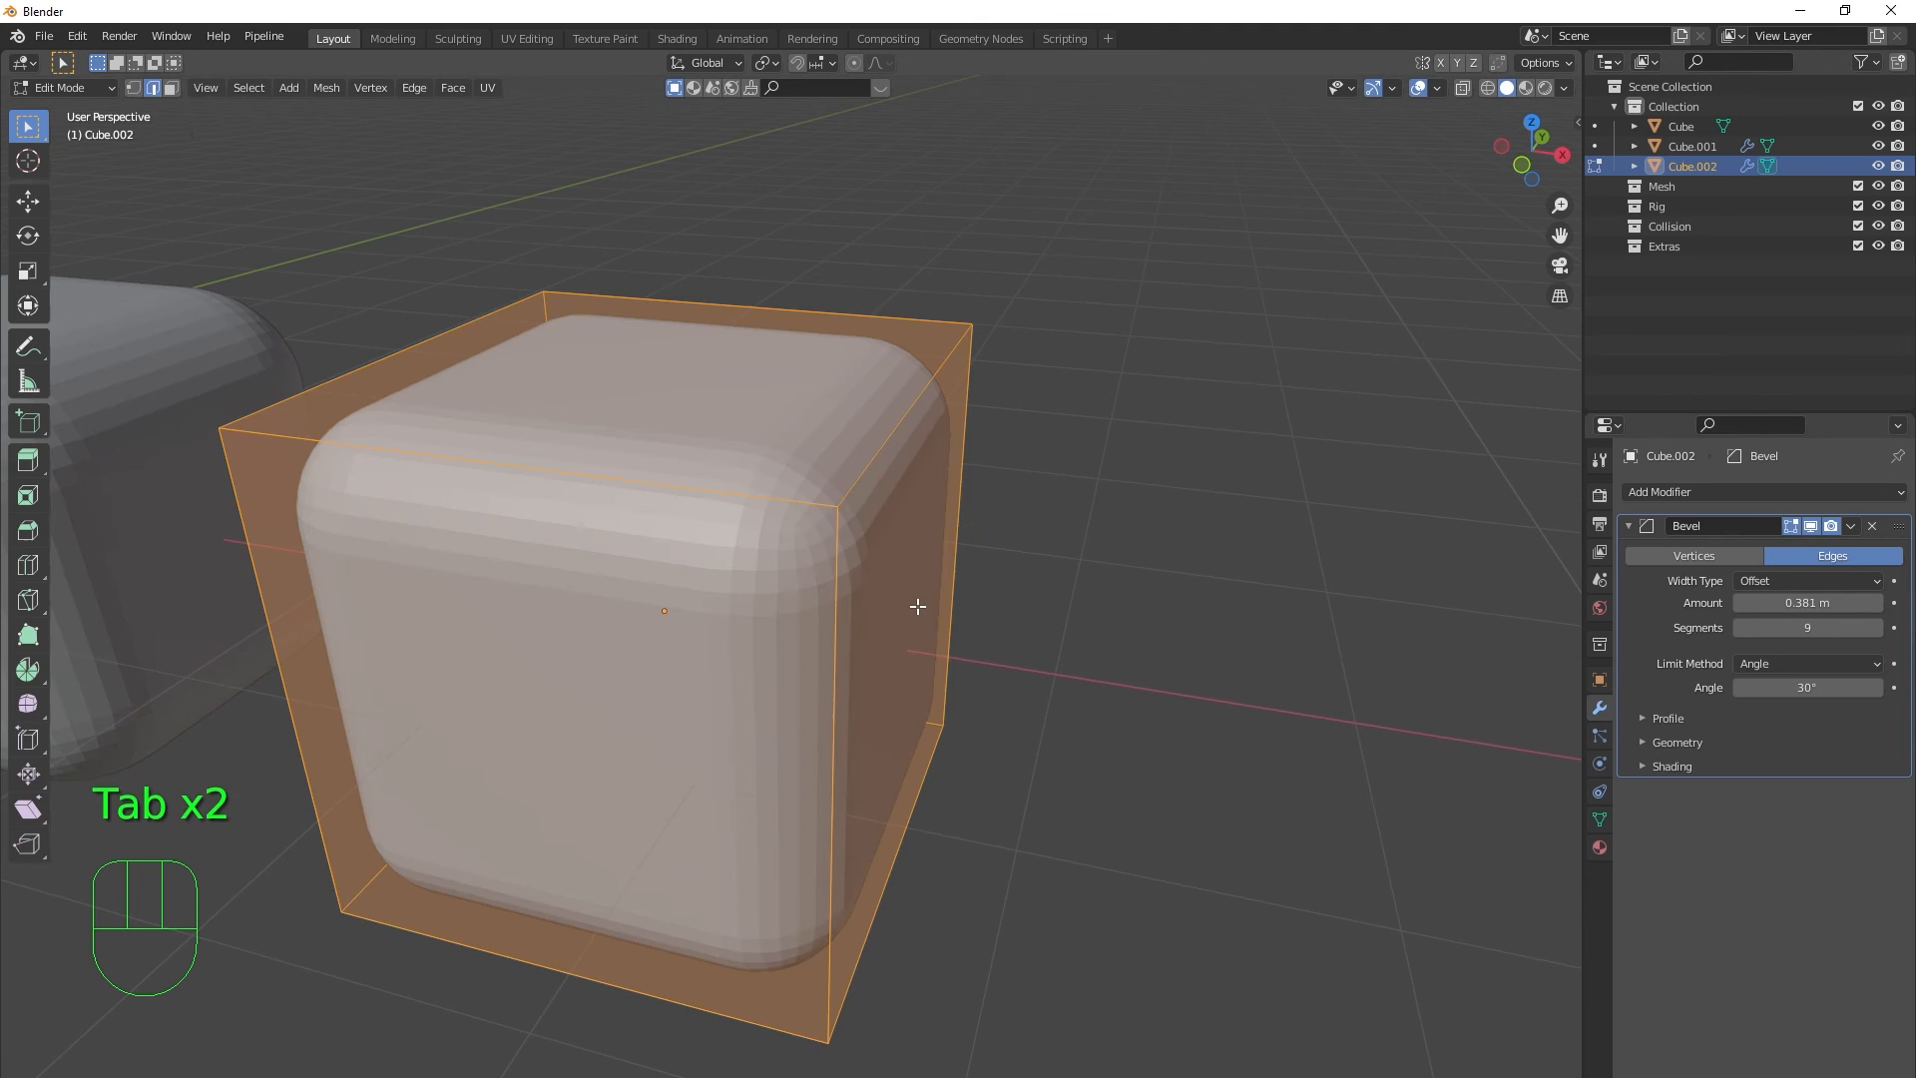
- Extrude one side face of the third cube outward along the red X axis by about 1.65 m
key("3")
left_click(910, 628)
middle_click_drag(1134, 663, 1099, 582, "shift")
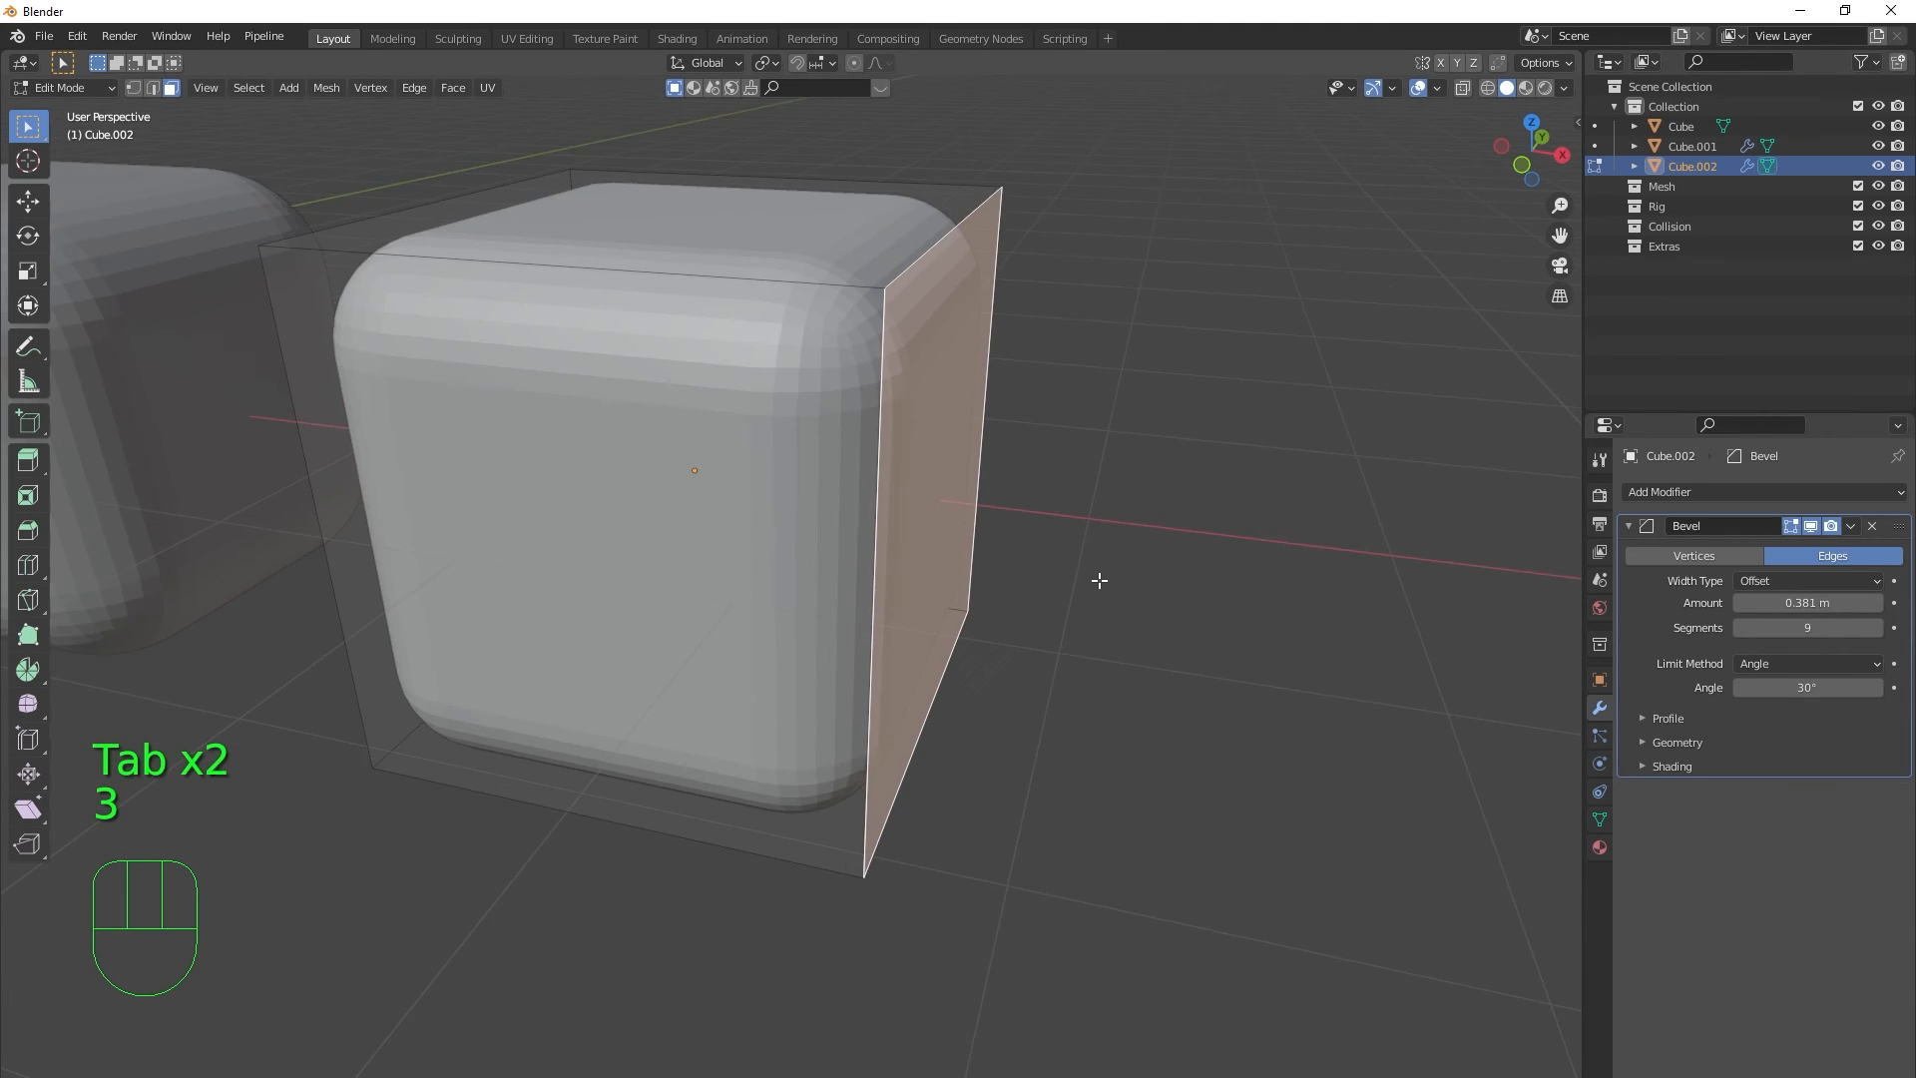
scroll(1098, 582, "down", 1)
key("e")
left_click(1521, 595)
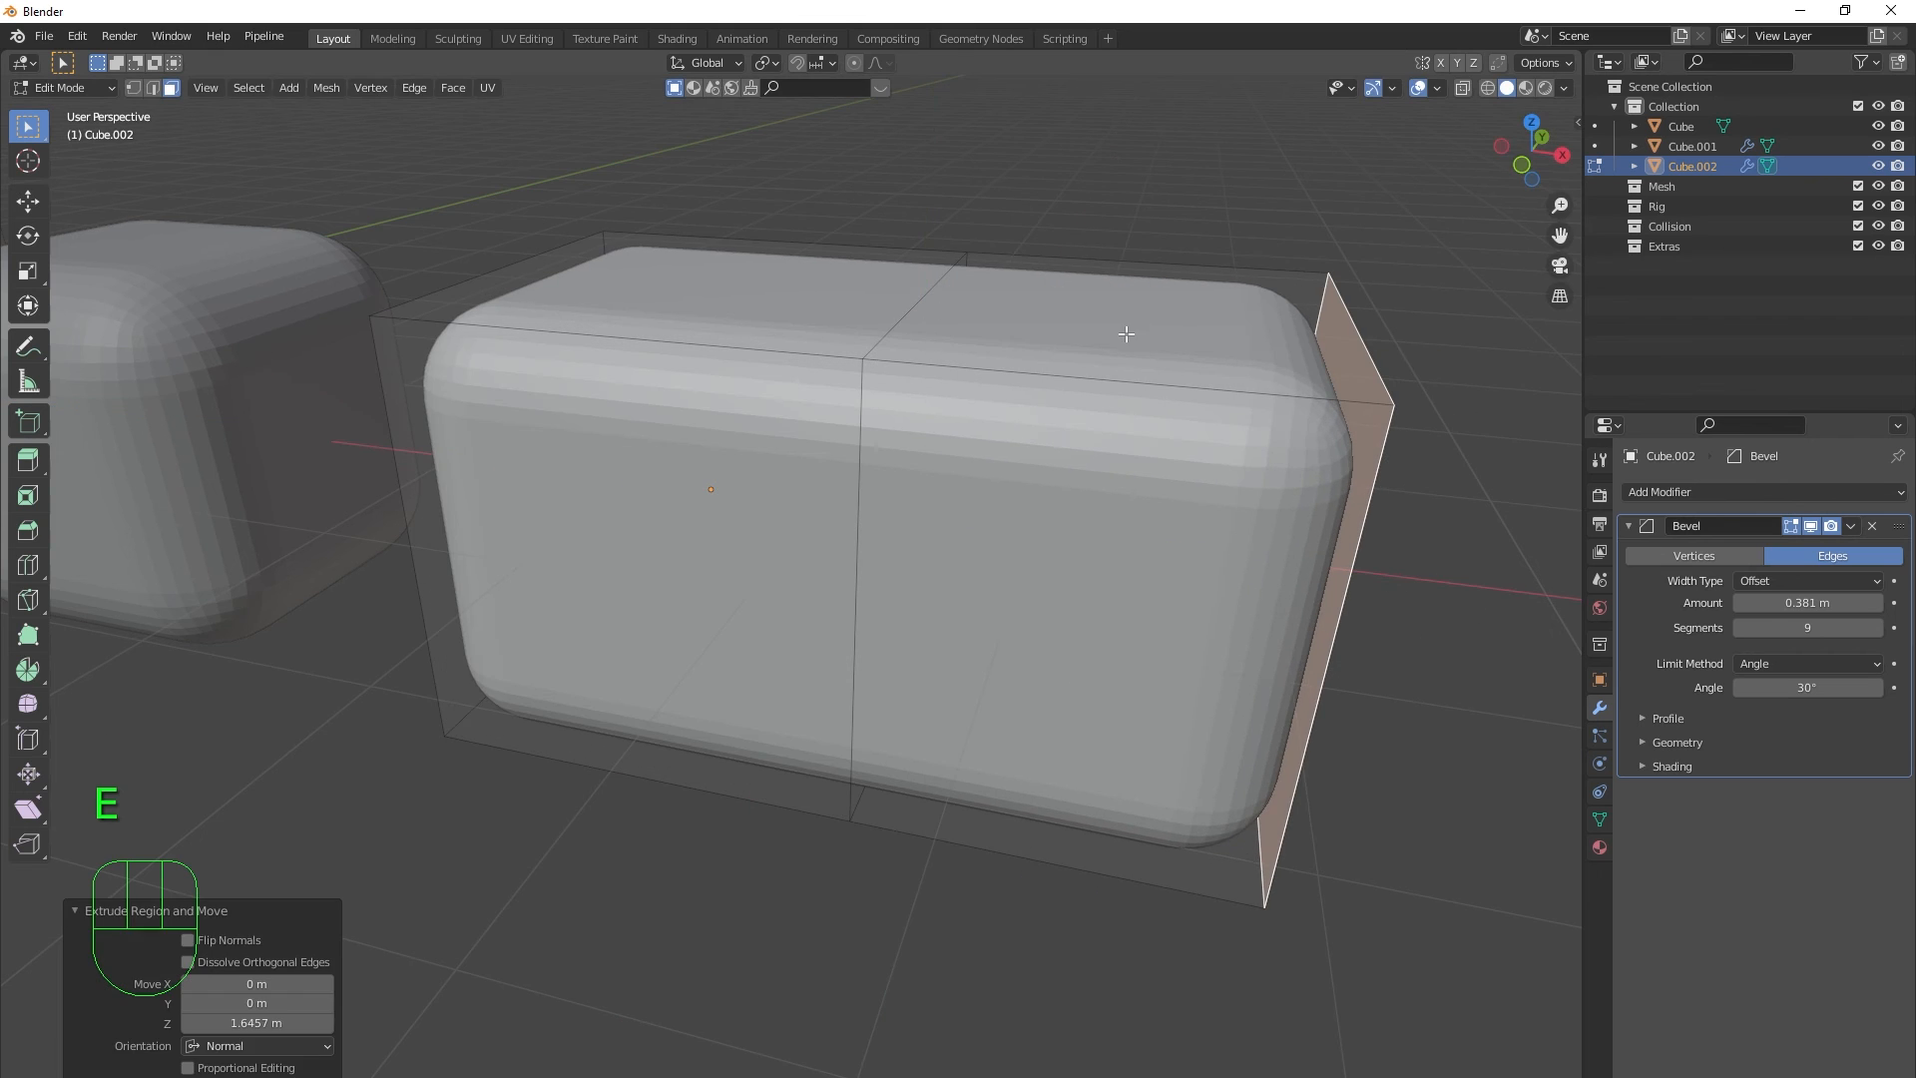
- Extrude the top face of the third cube's new section upward by about 0.82 m
left_click(1124, 330)
key("e")
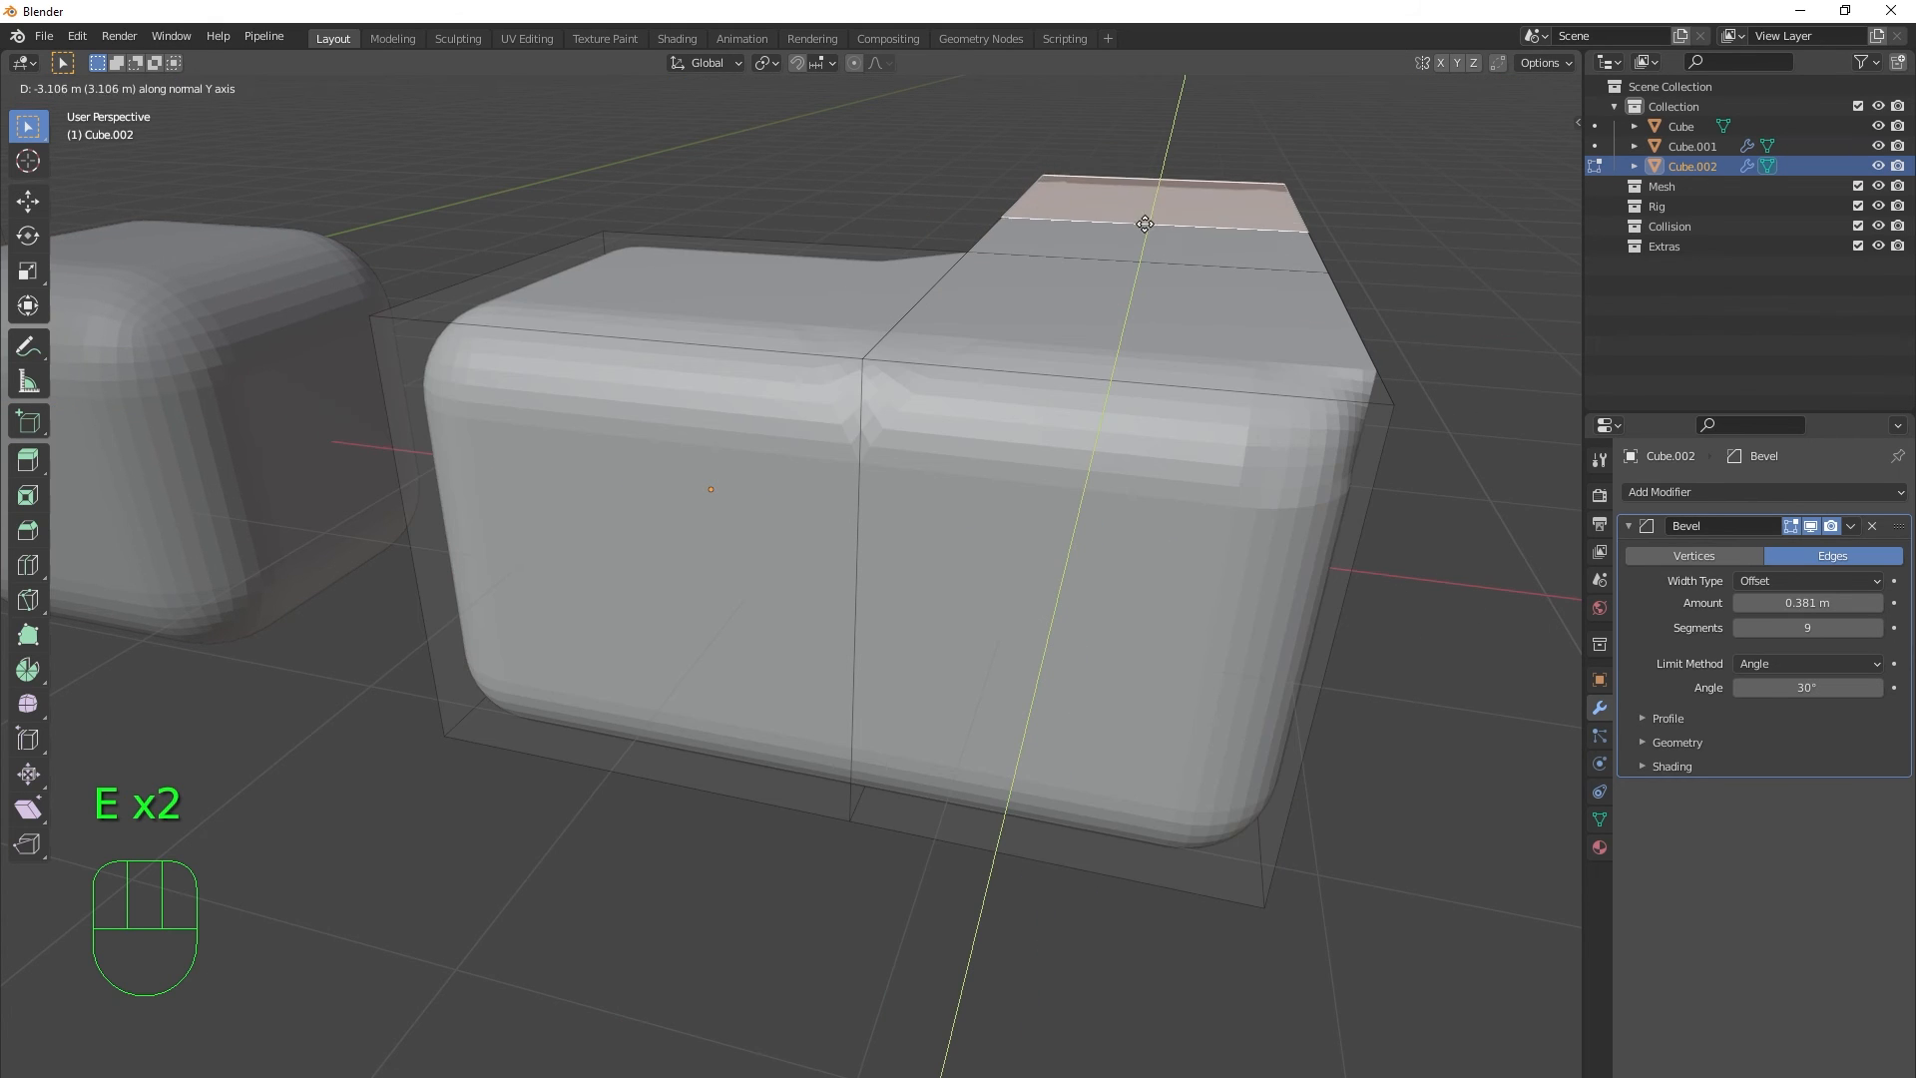
left_click(1143, 188)
middle_click_drag(1143, 189, 1211, 522)
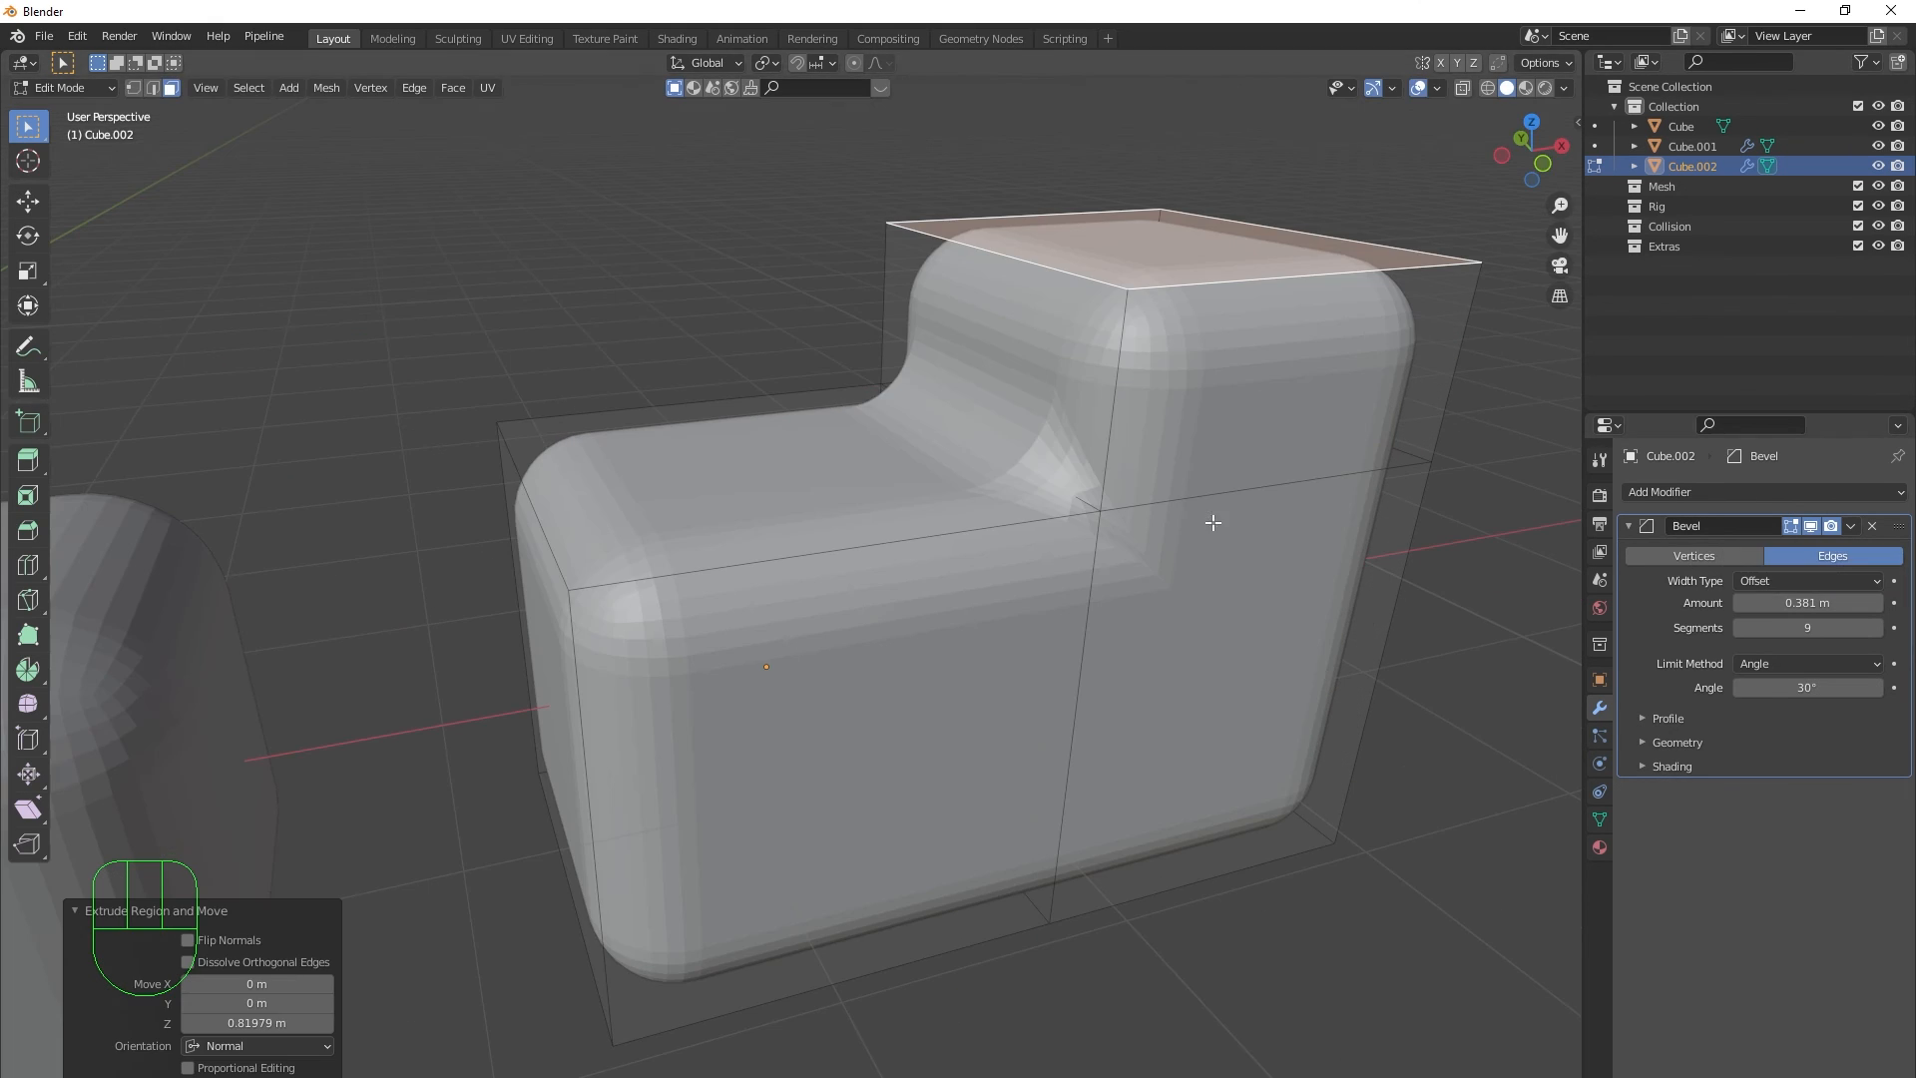
- Turn the Bevel modifier's viewport display off and on again, and examine the rounded inner corner of the extruded shape
left_click(1815, 528)
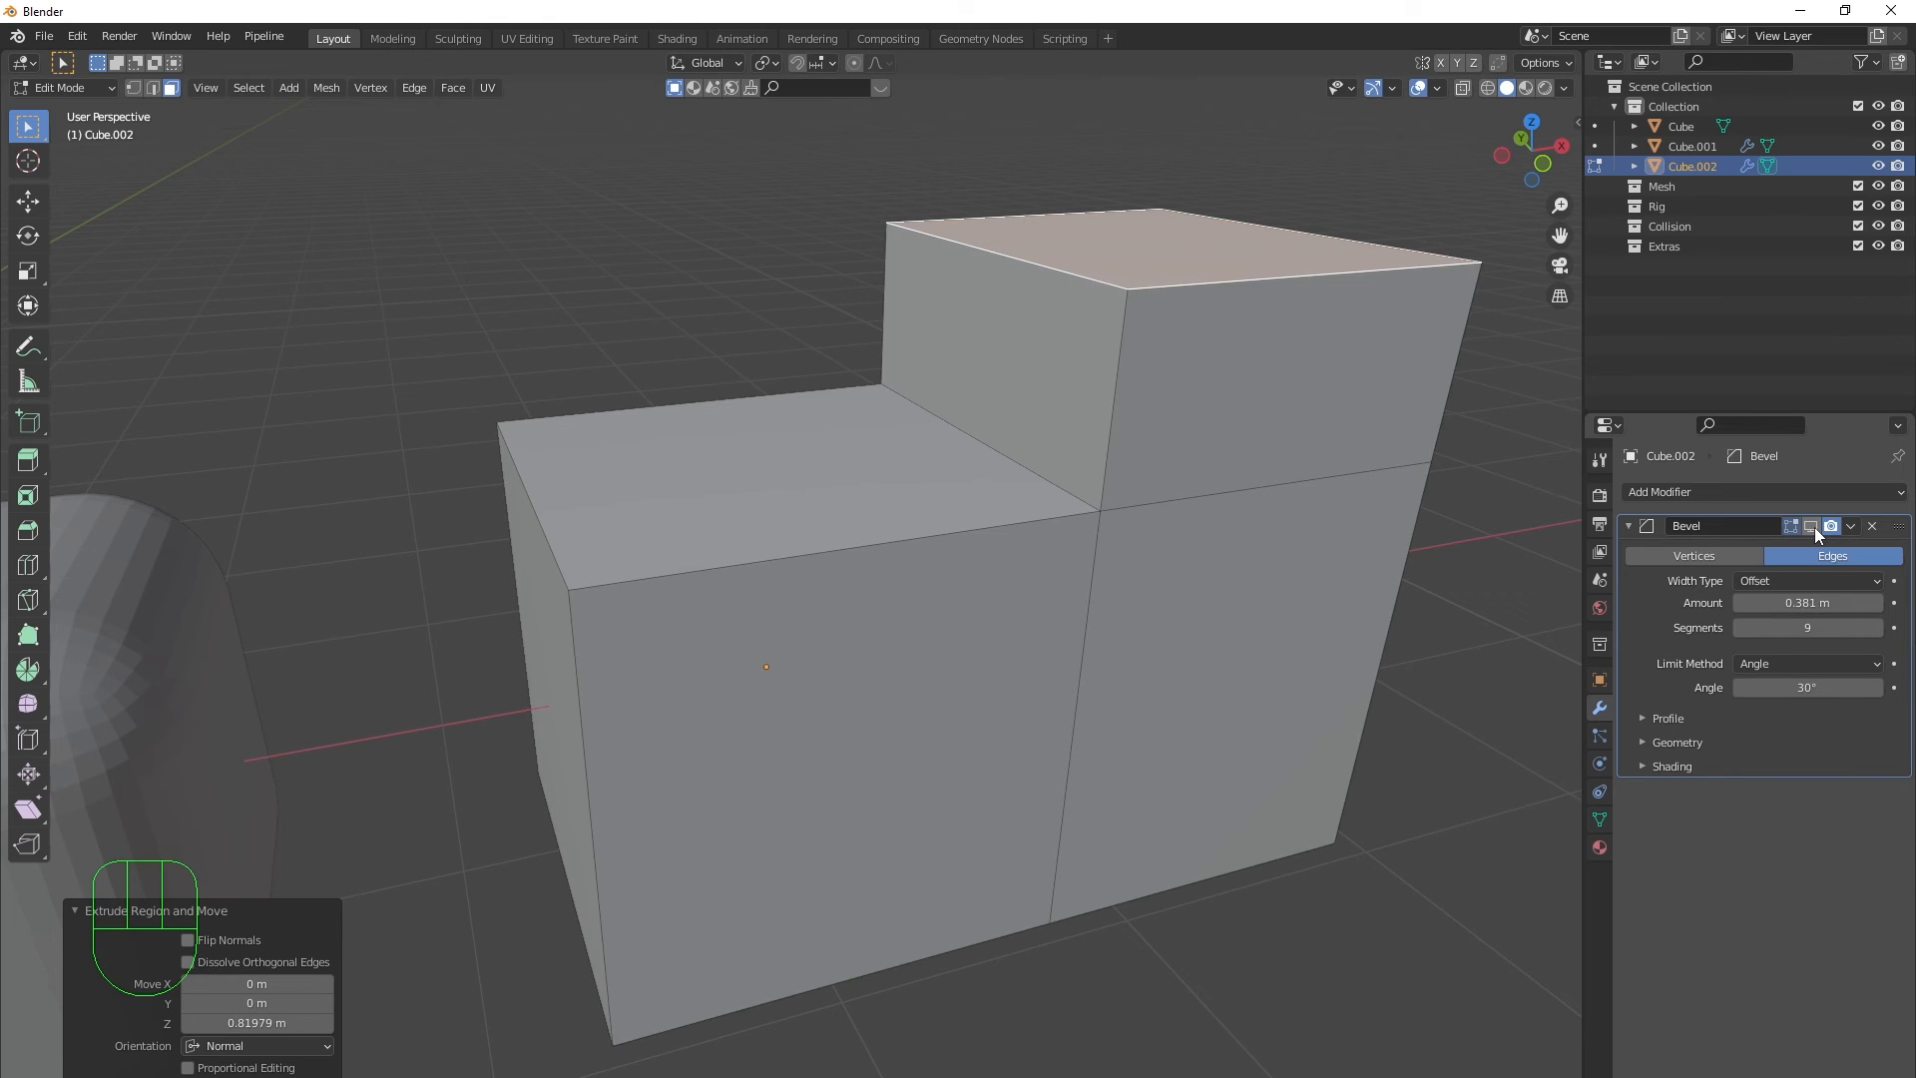
left_click(1810, 526)
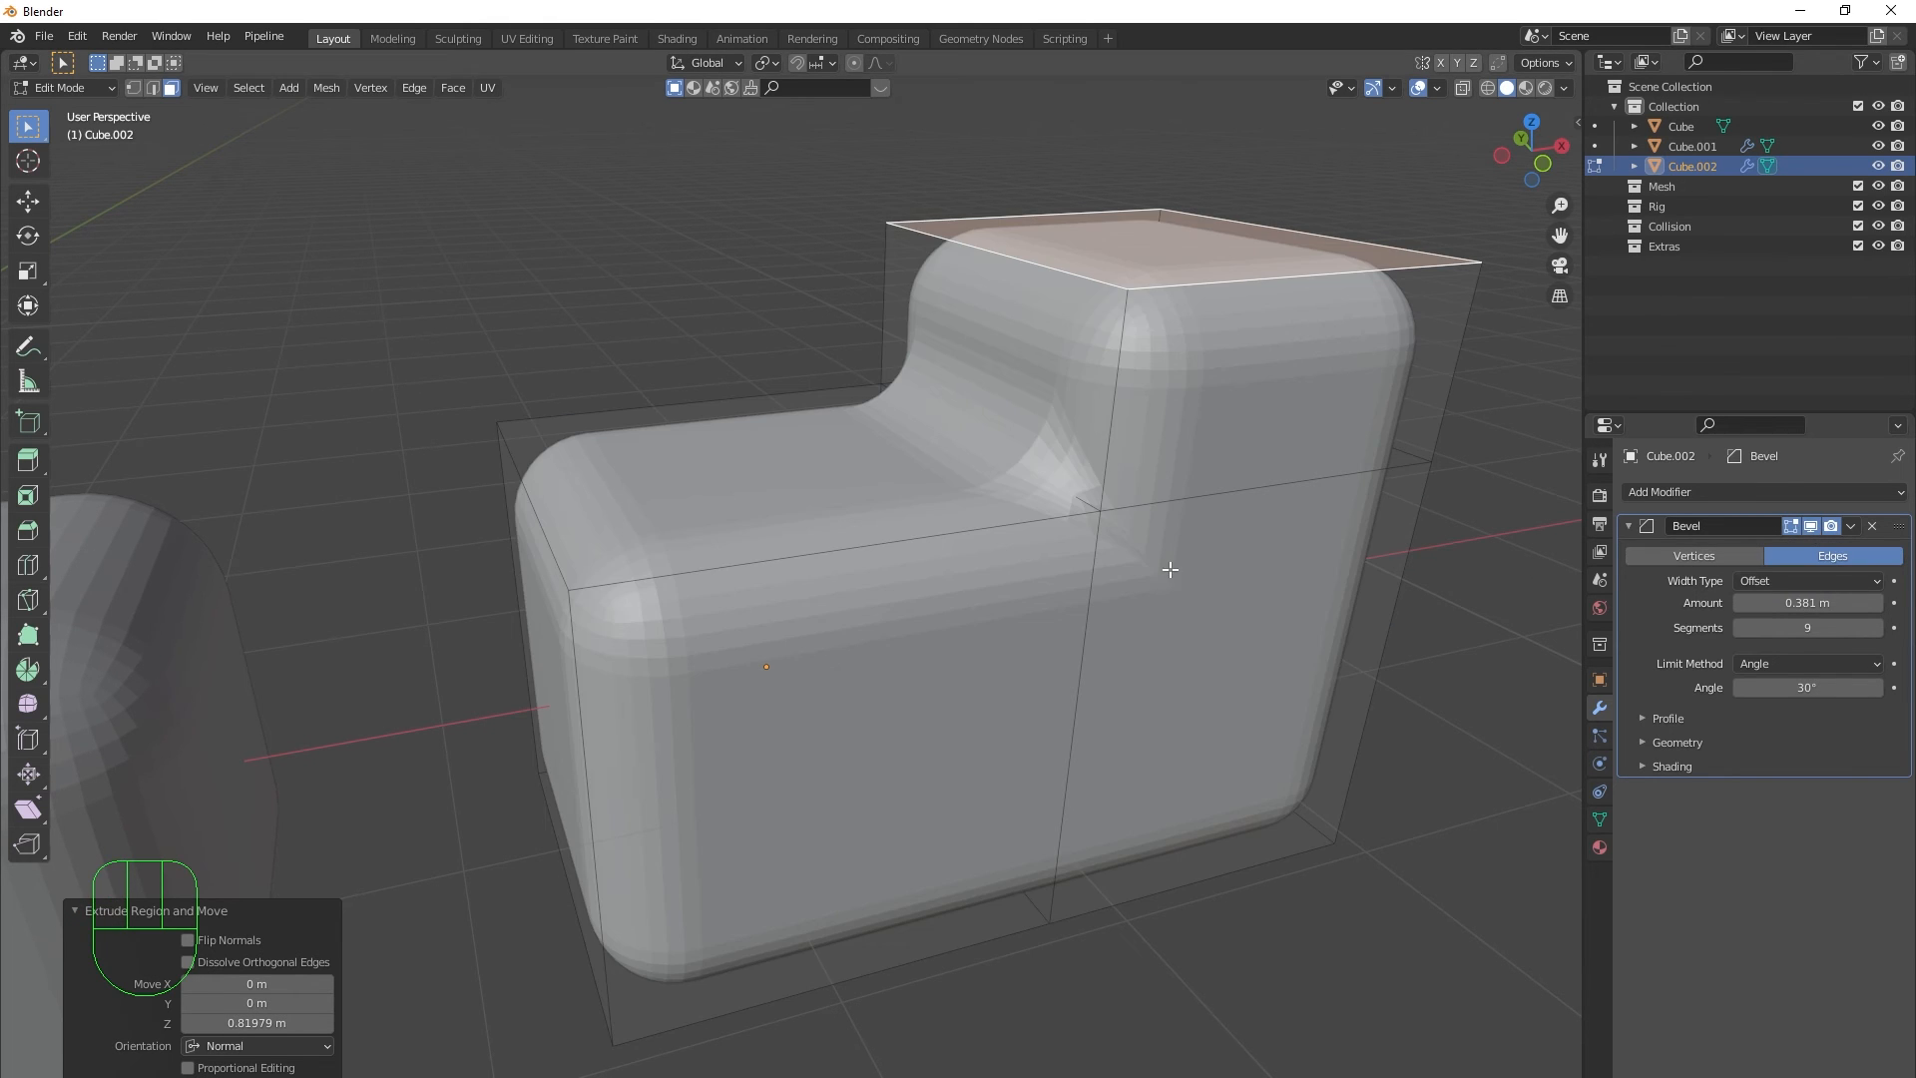
scroll(1177, 566, "up", 2)
middle_click_drag(1177, 566, 1033, 576)
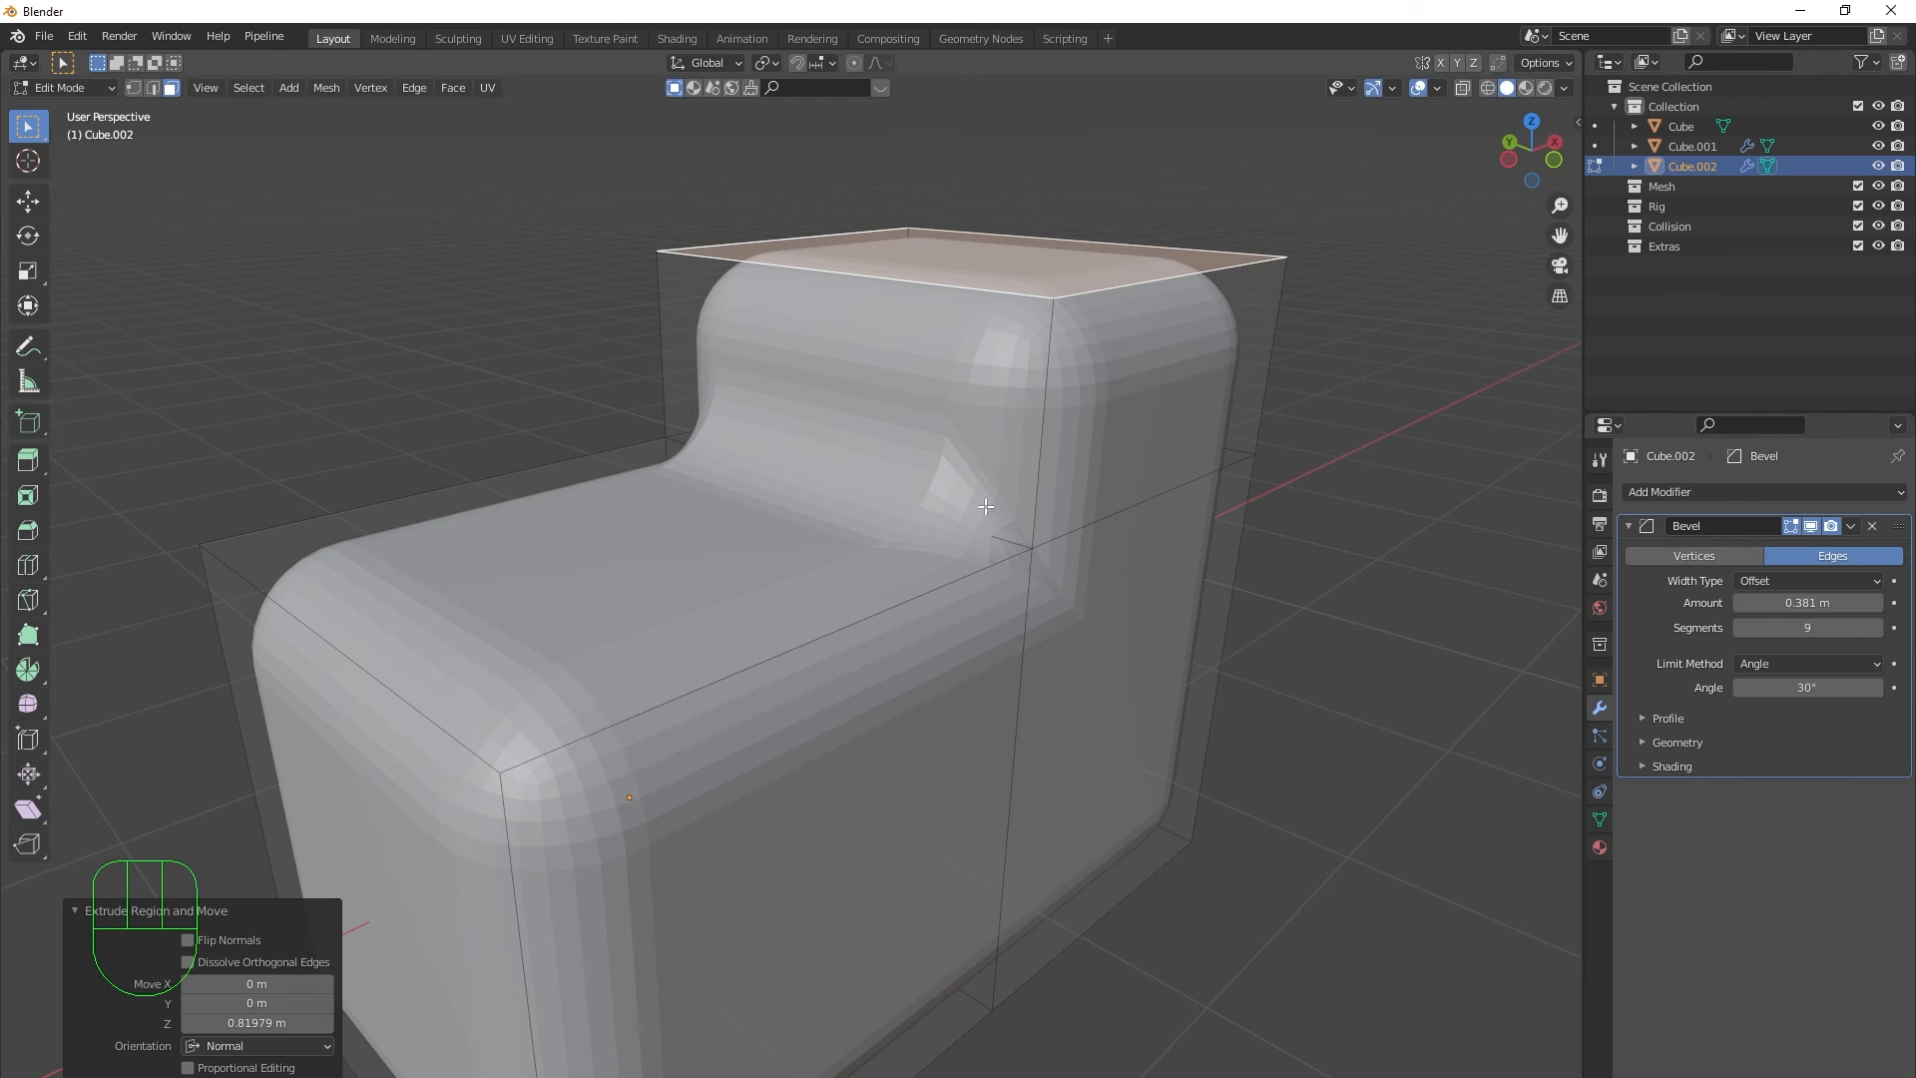
scroll(1069, 533, "up", 3)
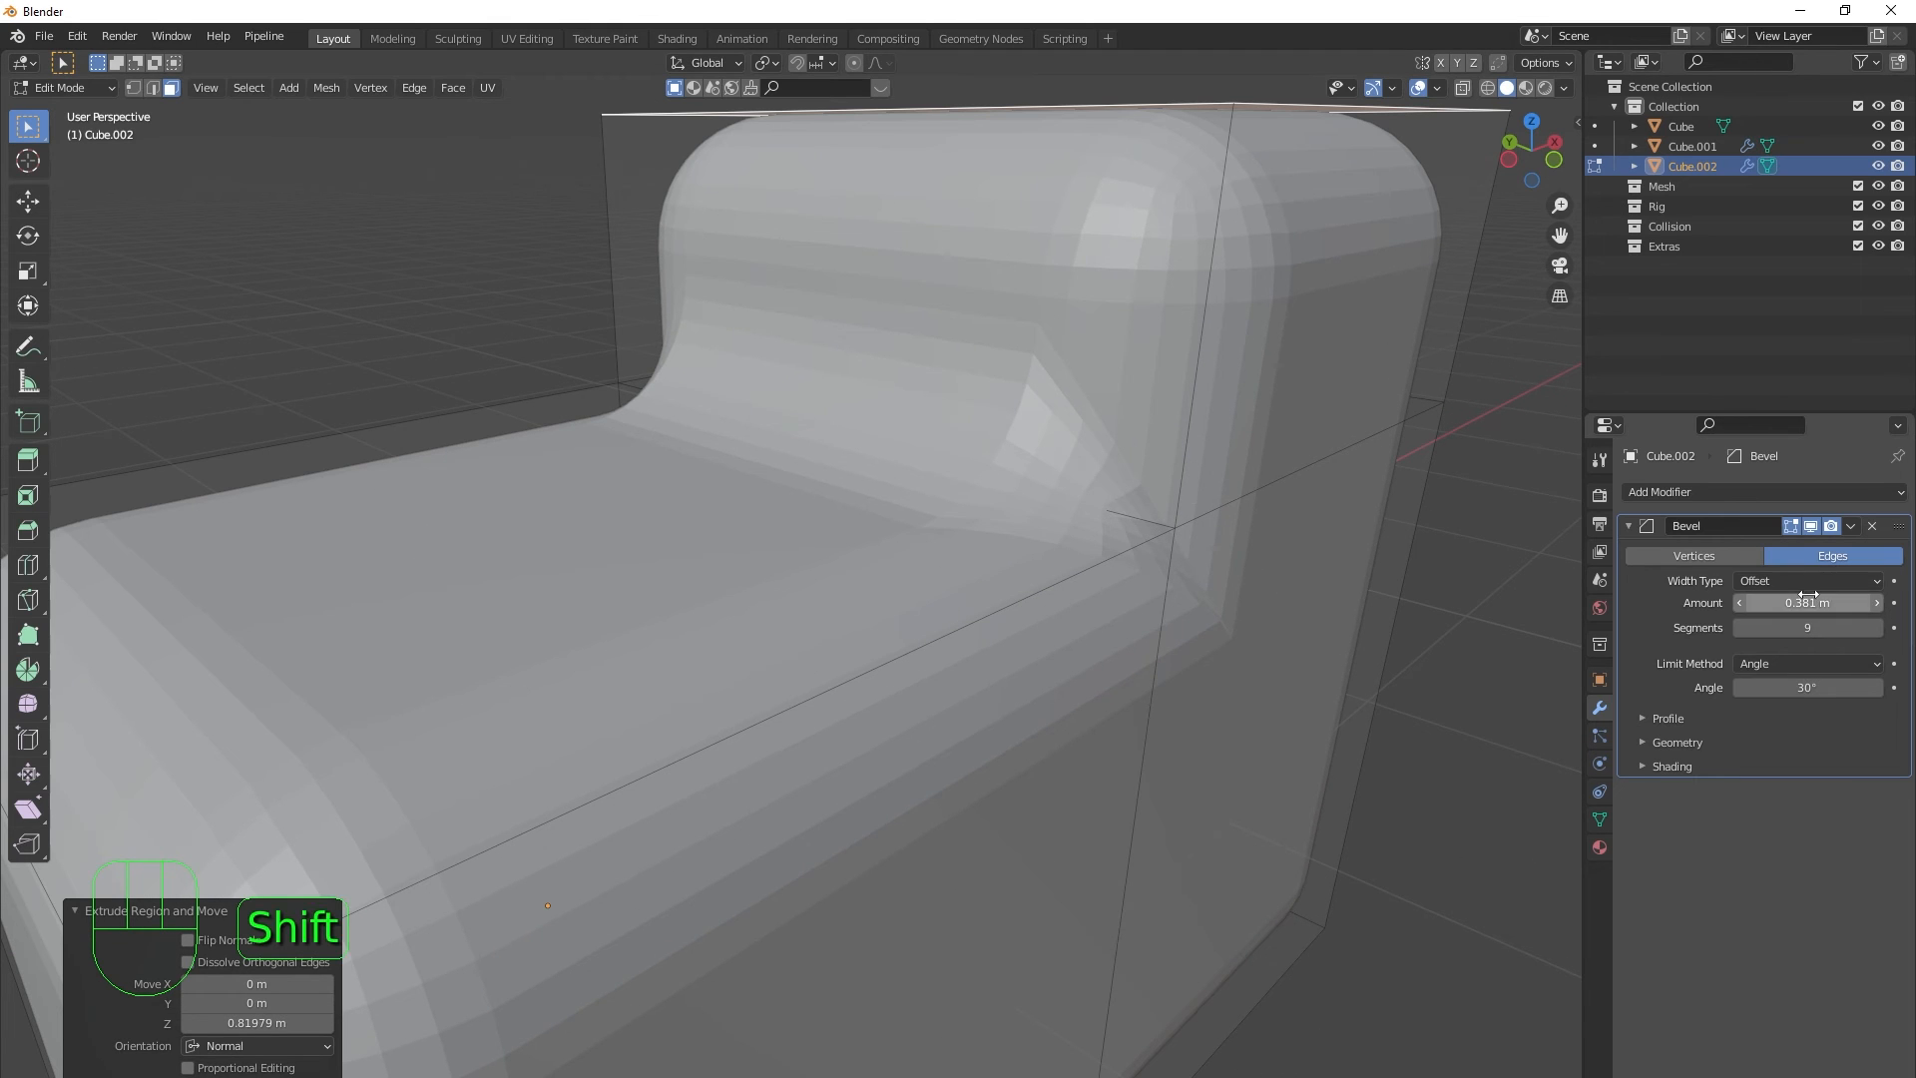
- Set the extruded shape's Bevel amount to 0.018 m and its segments to 21
left_click_drag(1808, 595, 1751, 596, "shift")
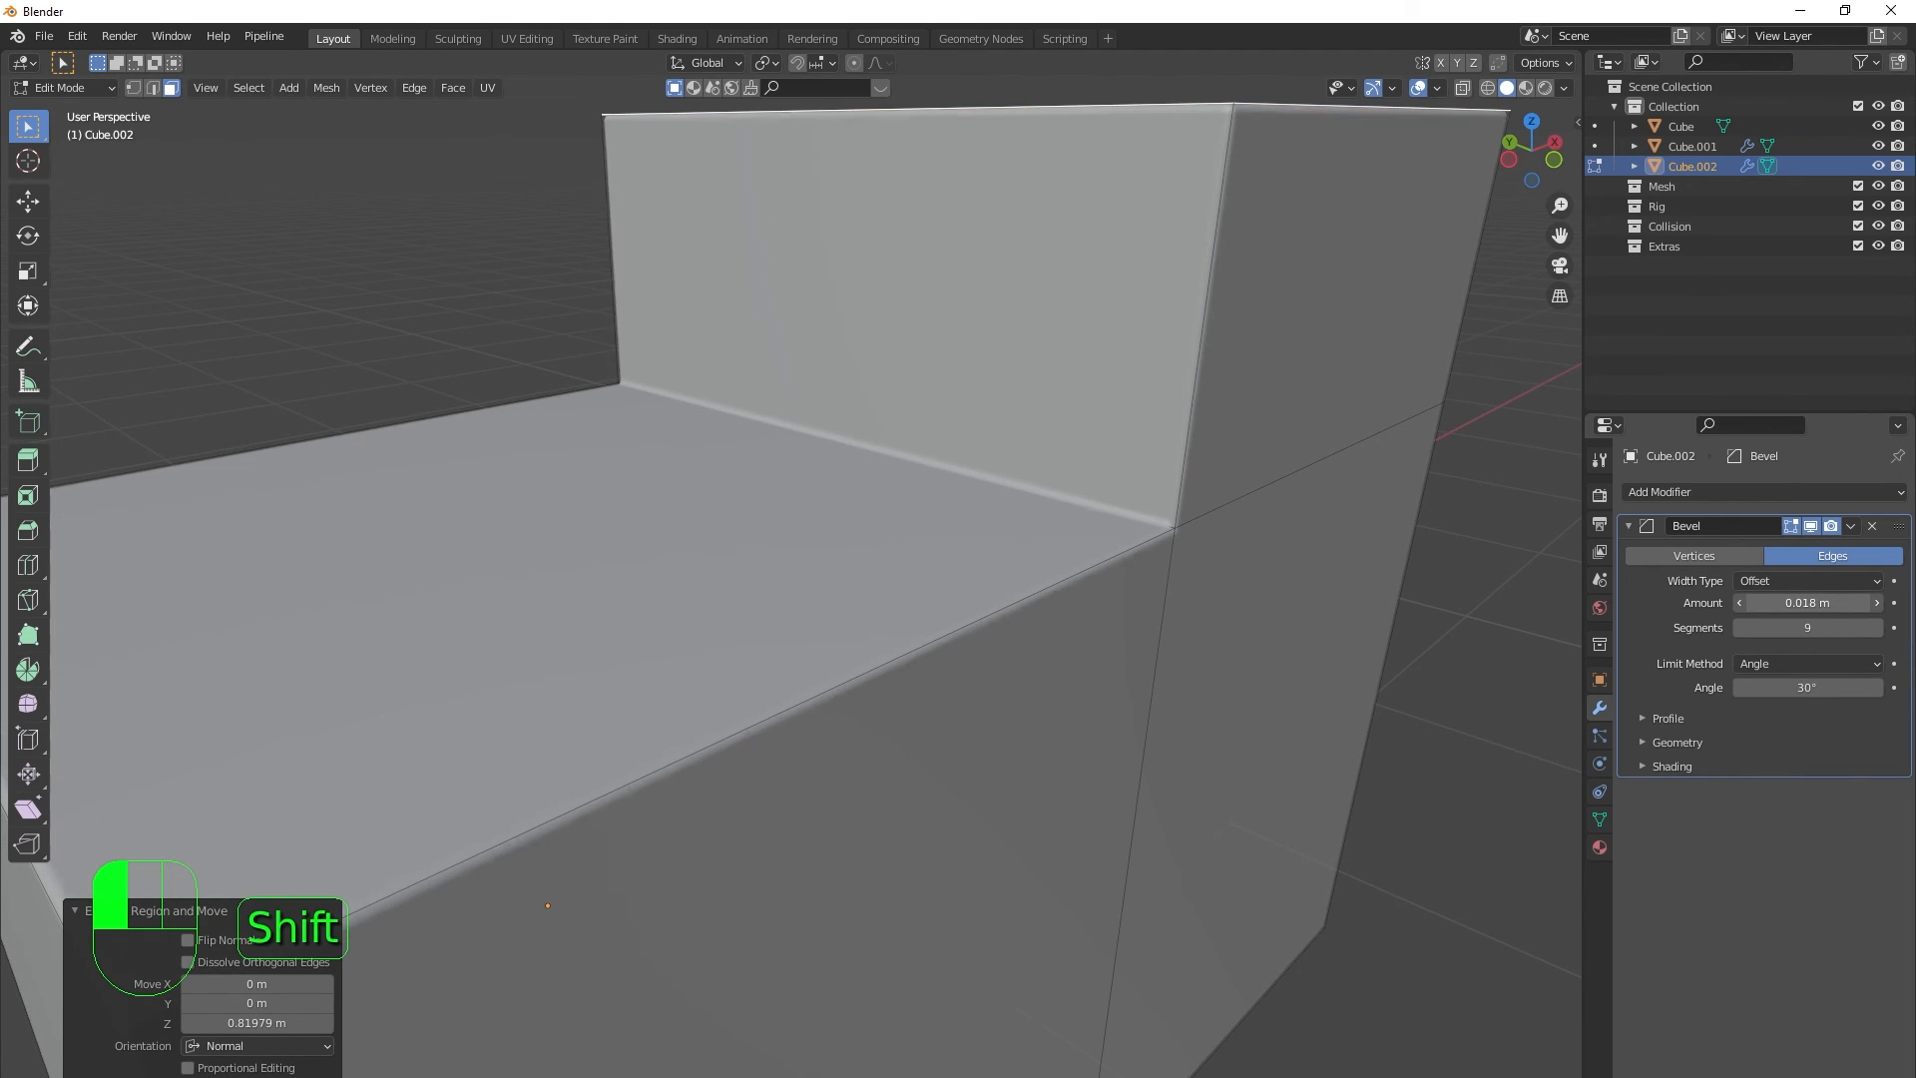
scroll(1120, 621, "up", 5)
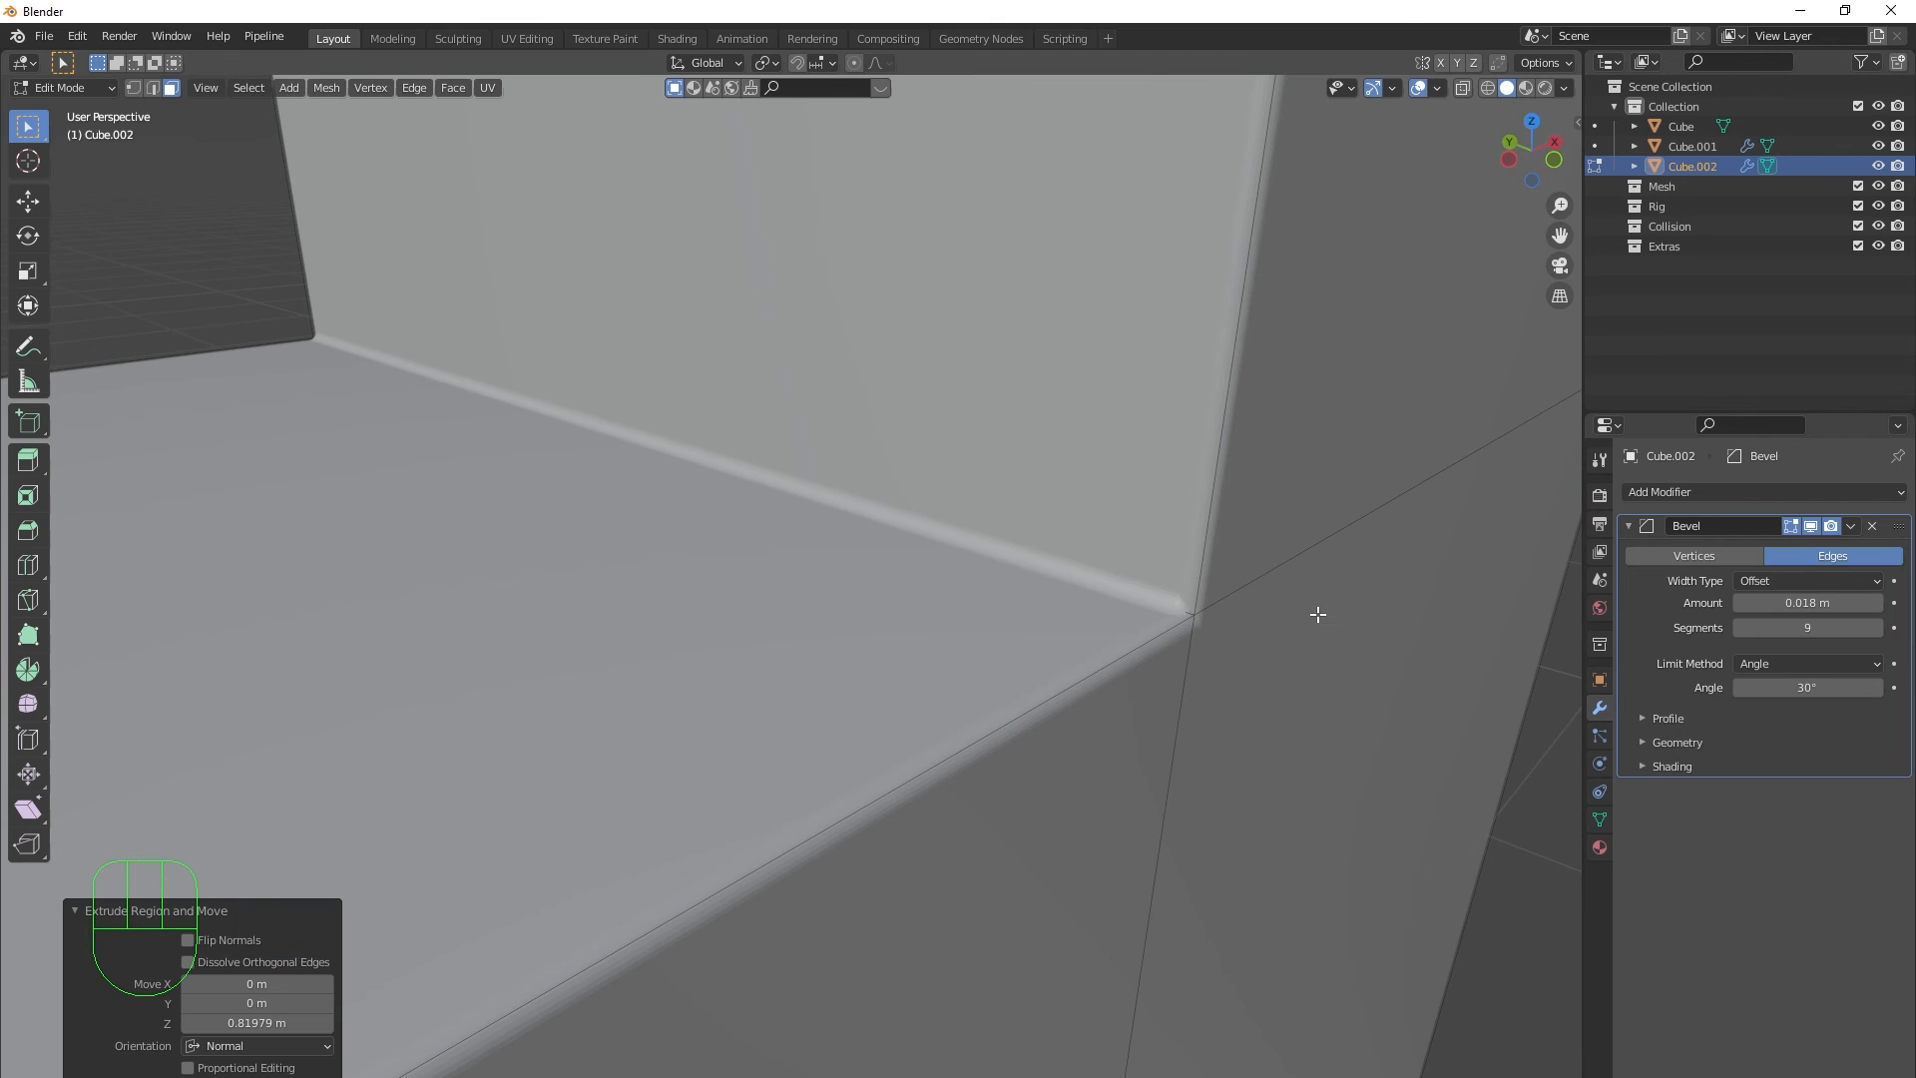
left_click_drag(1808, 627, 1856, 627)
middle_click_drag(1424, 655, 1188, 561)
middle_click_drag(1038, 579, 1185, 526)
middle_click_drag(1093, 566, 963, 599)
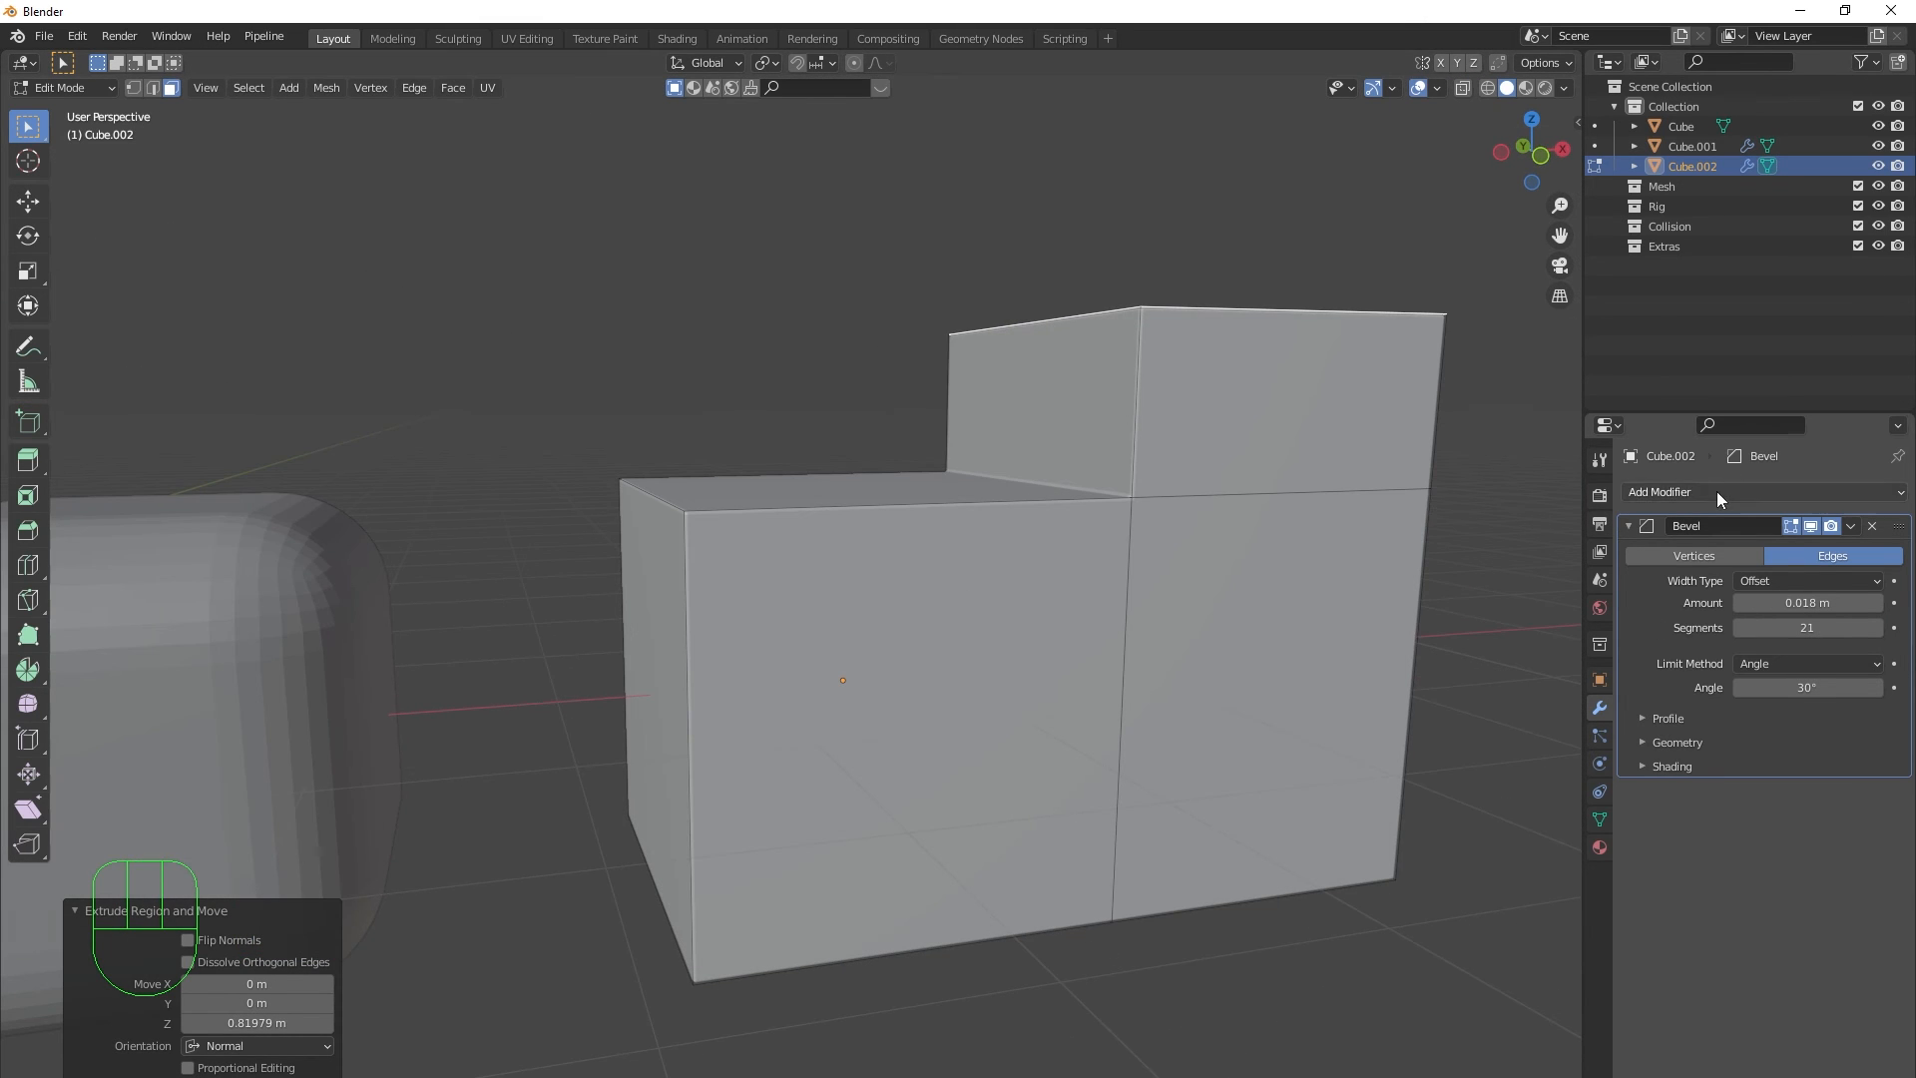
- View the three cube examples side by side and look through the list of available modifiers
middle_click_drag(910, 689, 1272, 629, "shift")
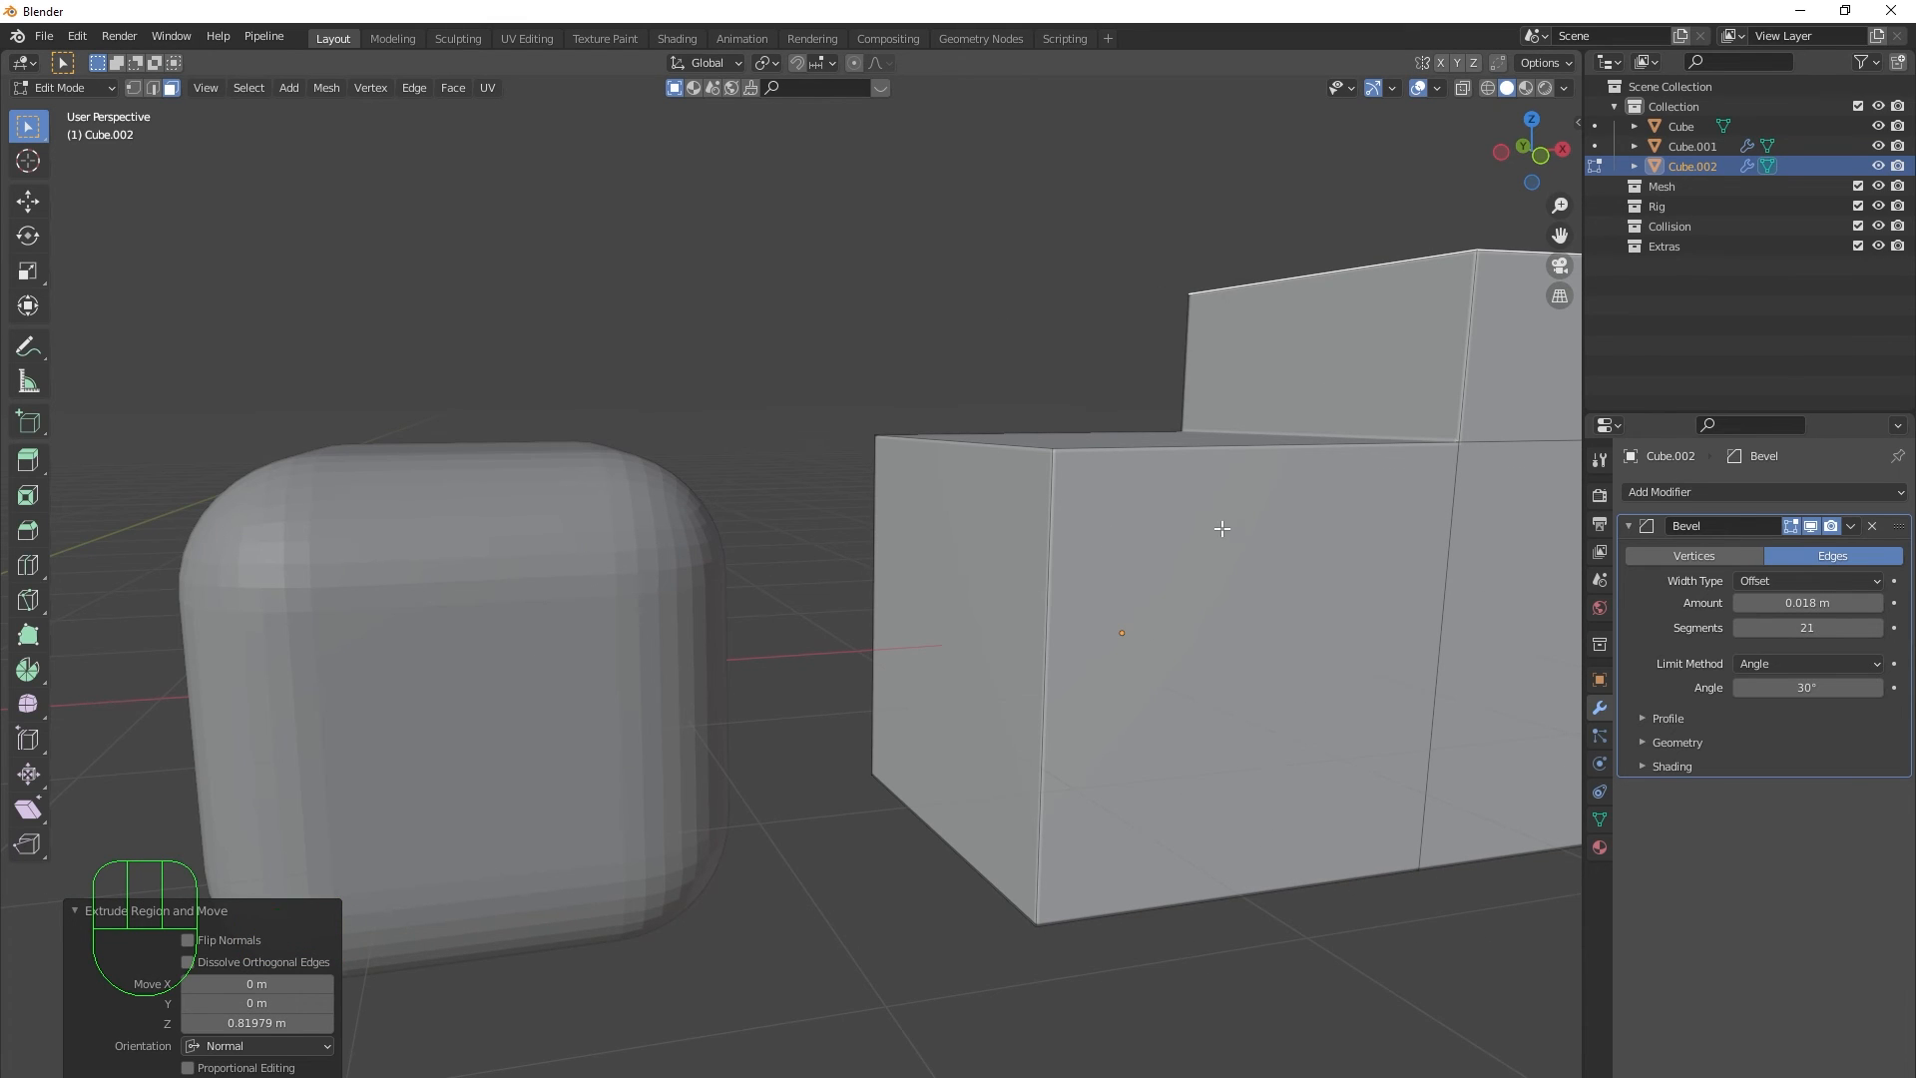
scroll(1223, 529, "down", 3)
middle_click_drag(1061, 646, 997, 614)
scroll(1018, 625, "down", 3)
middle_click_drag(564, 573, 767, 602, "shift")
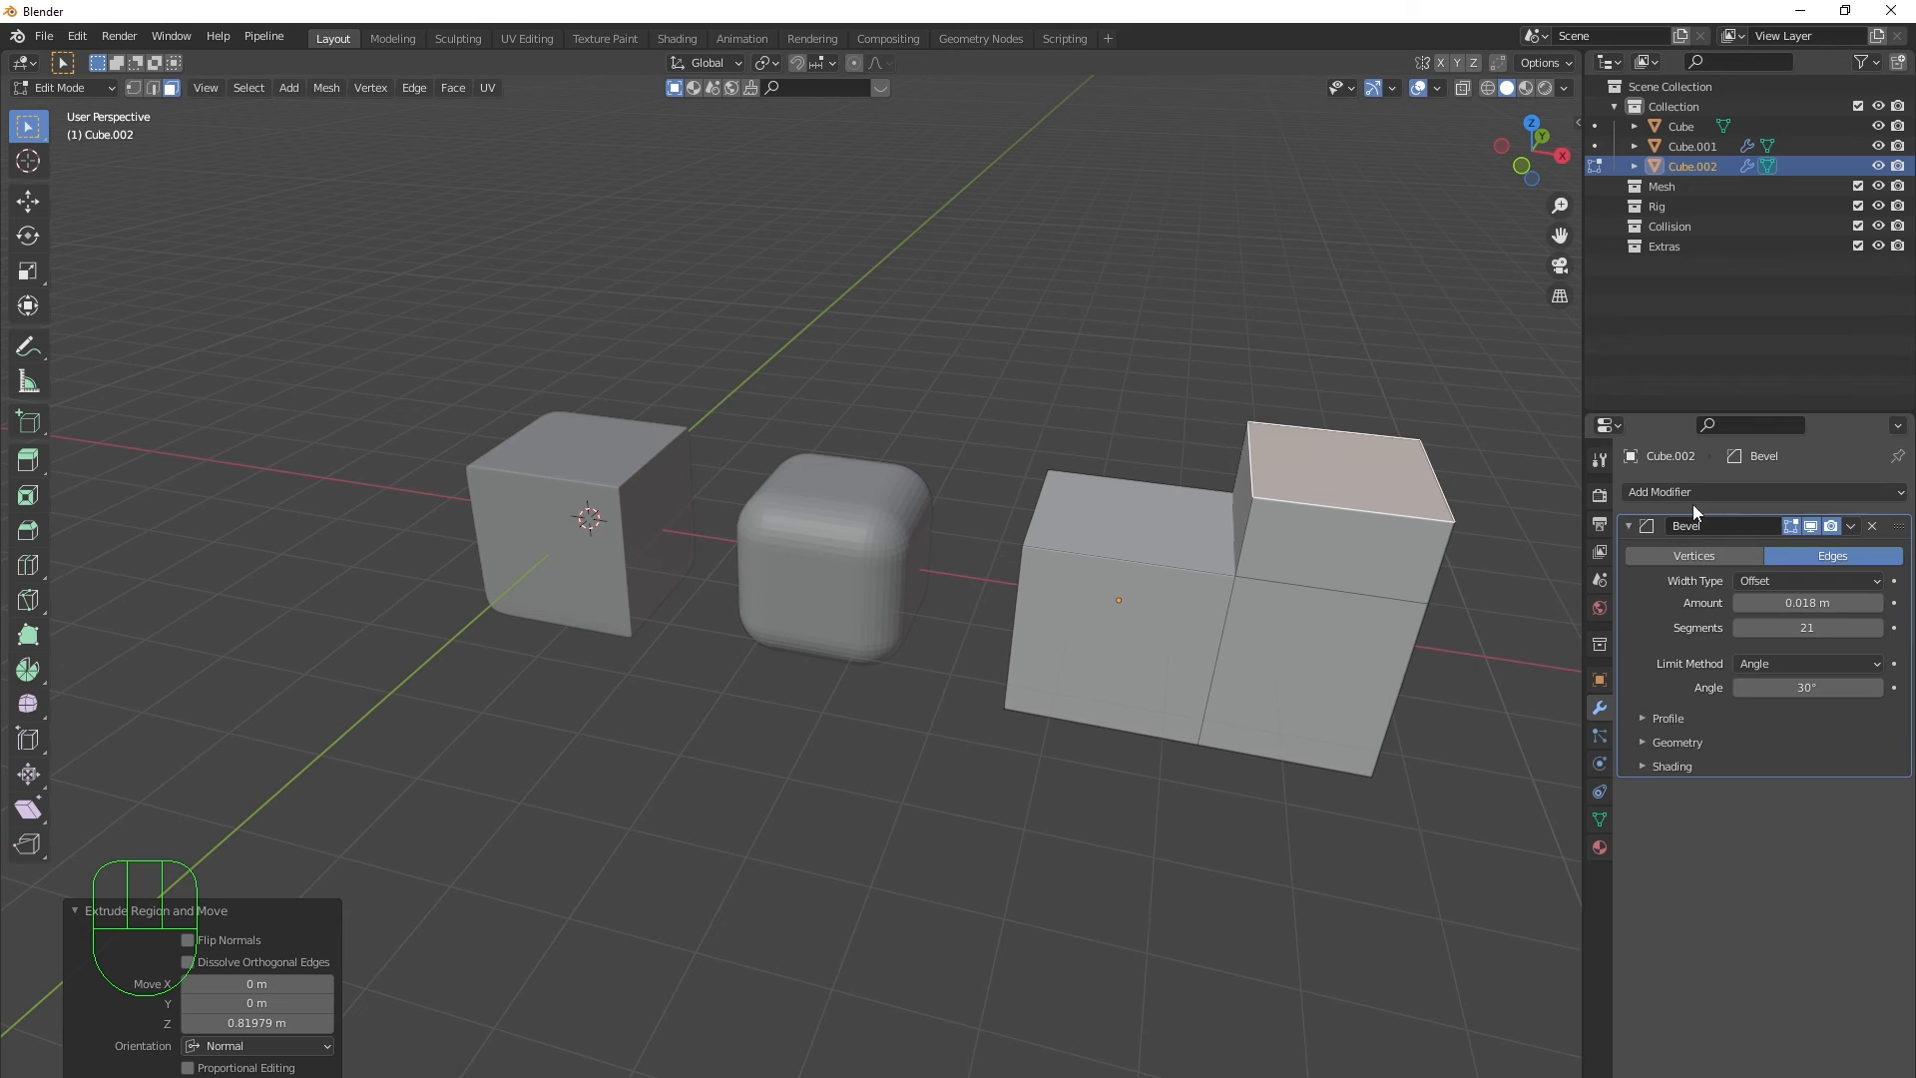
left_click(1753, 489)
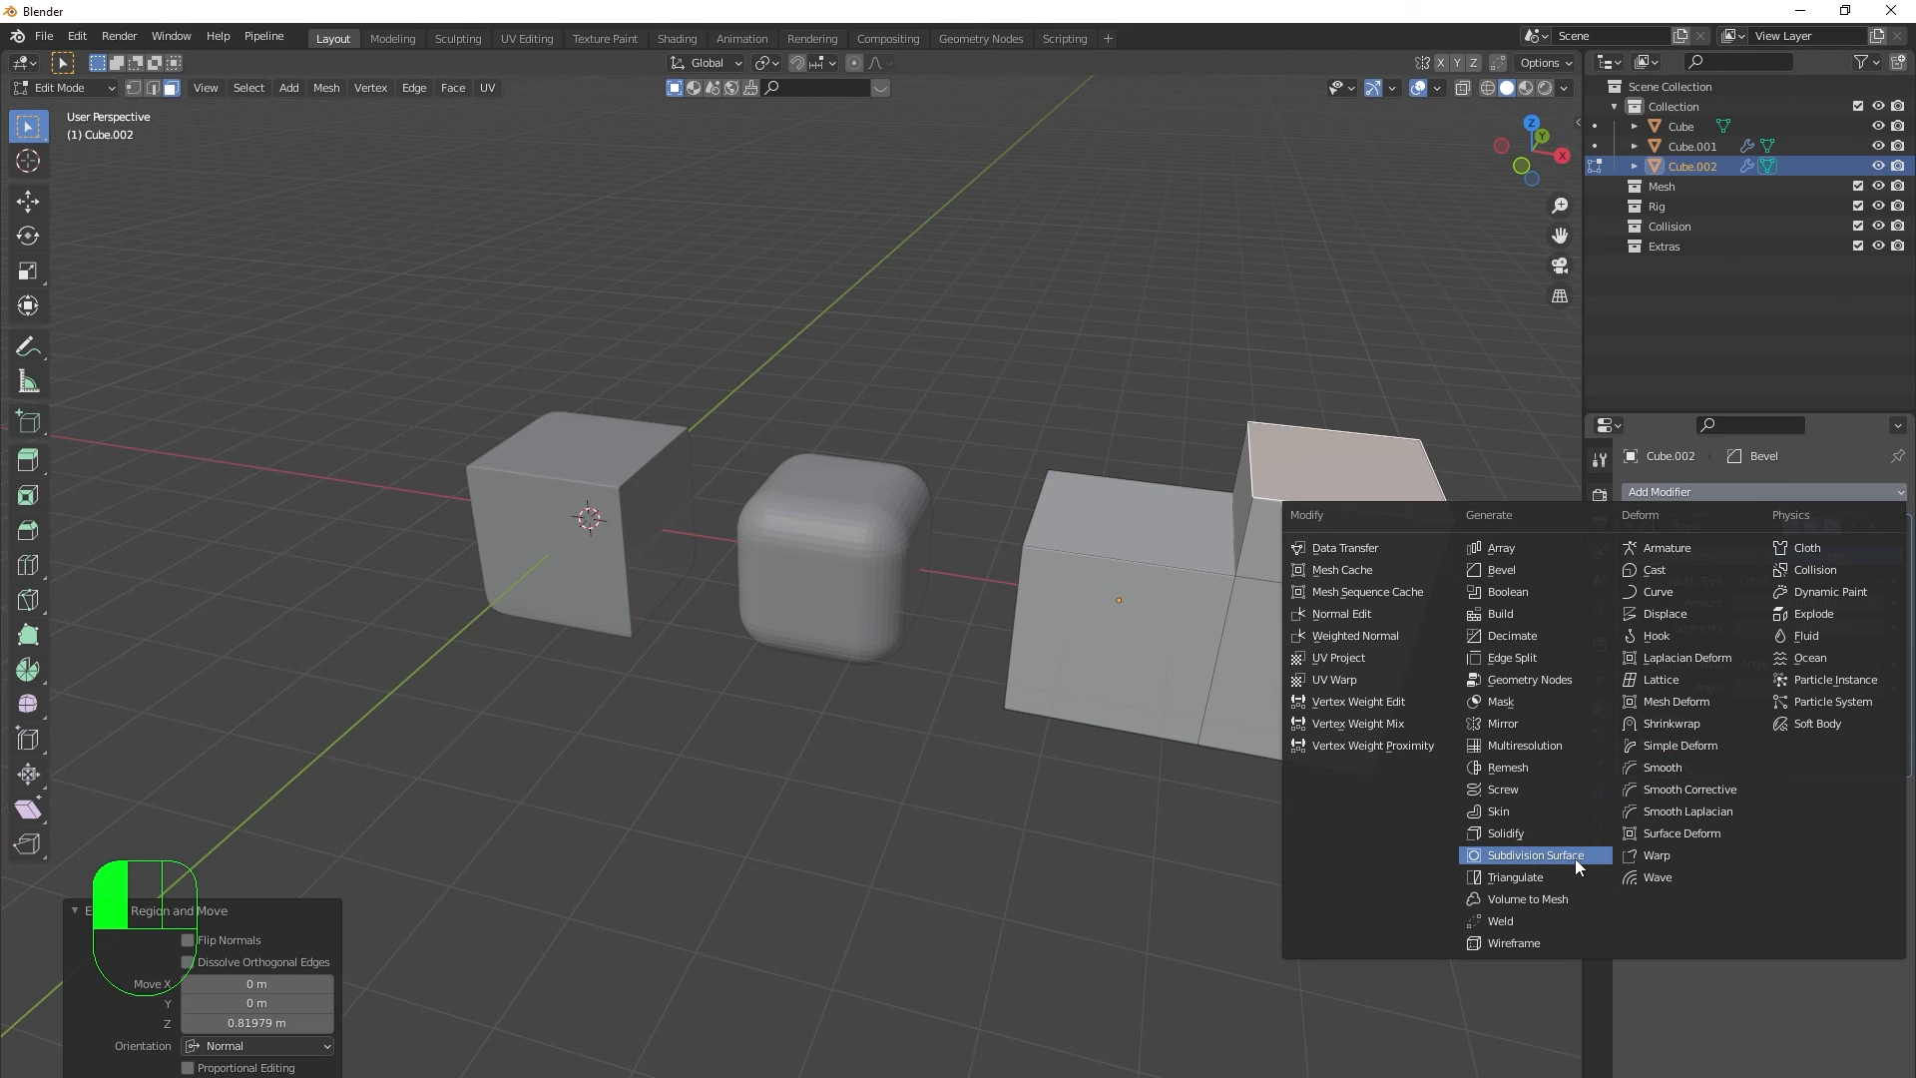
left_click(1092, 771)
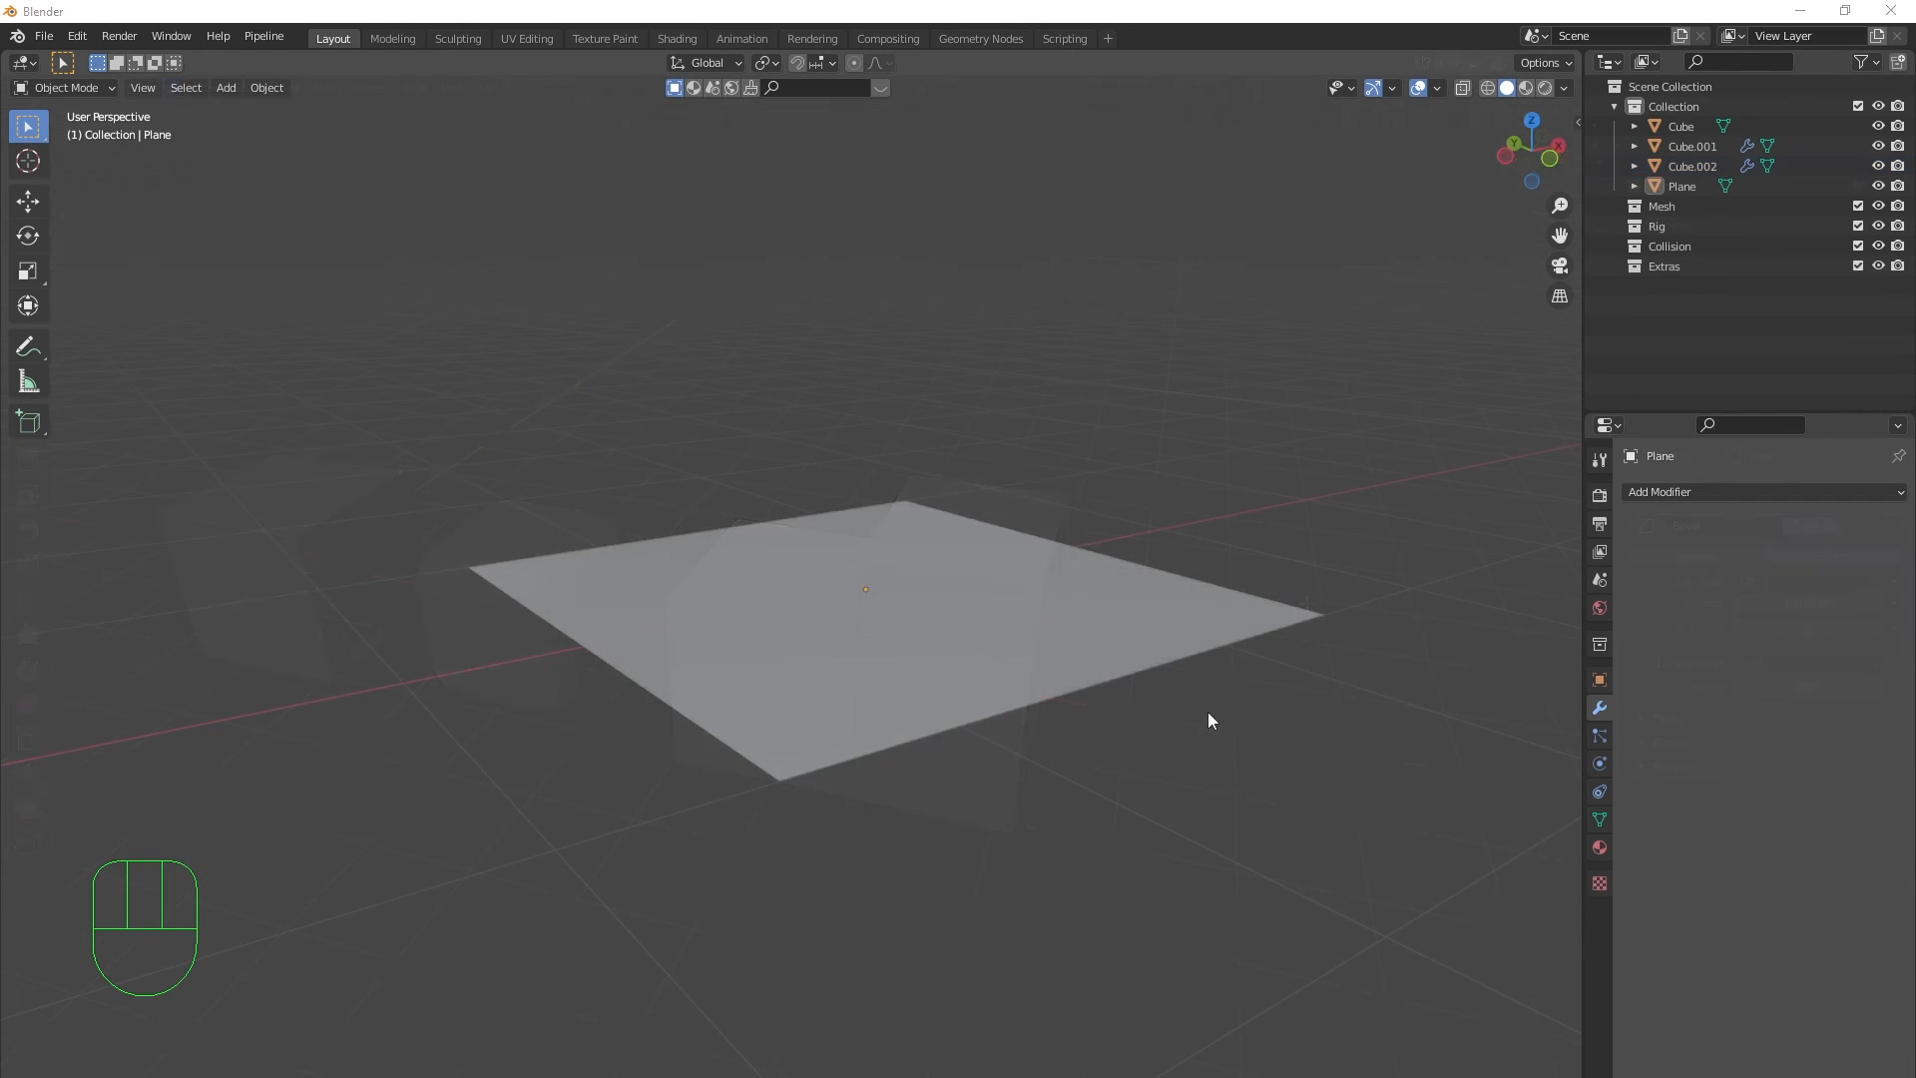
scroll(1212, 730, "up", 5)
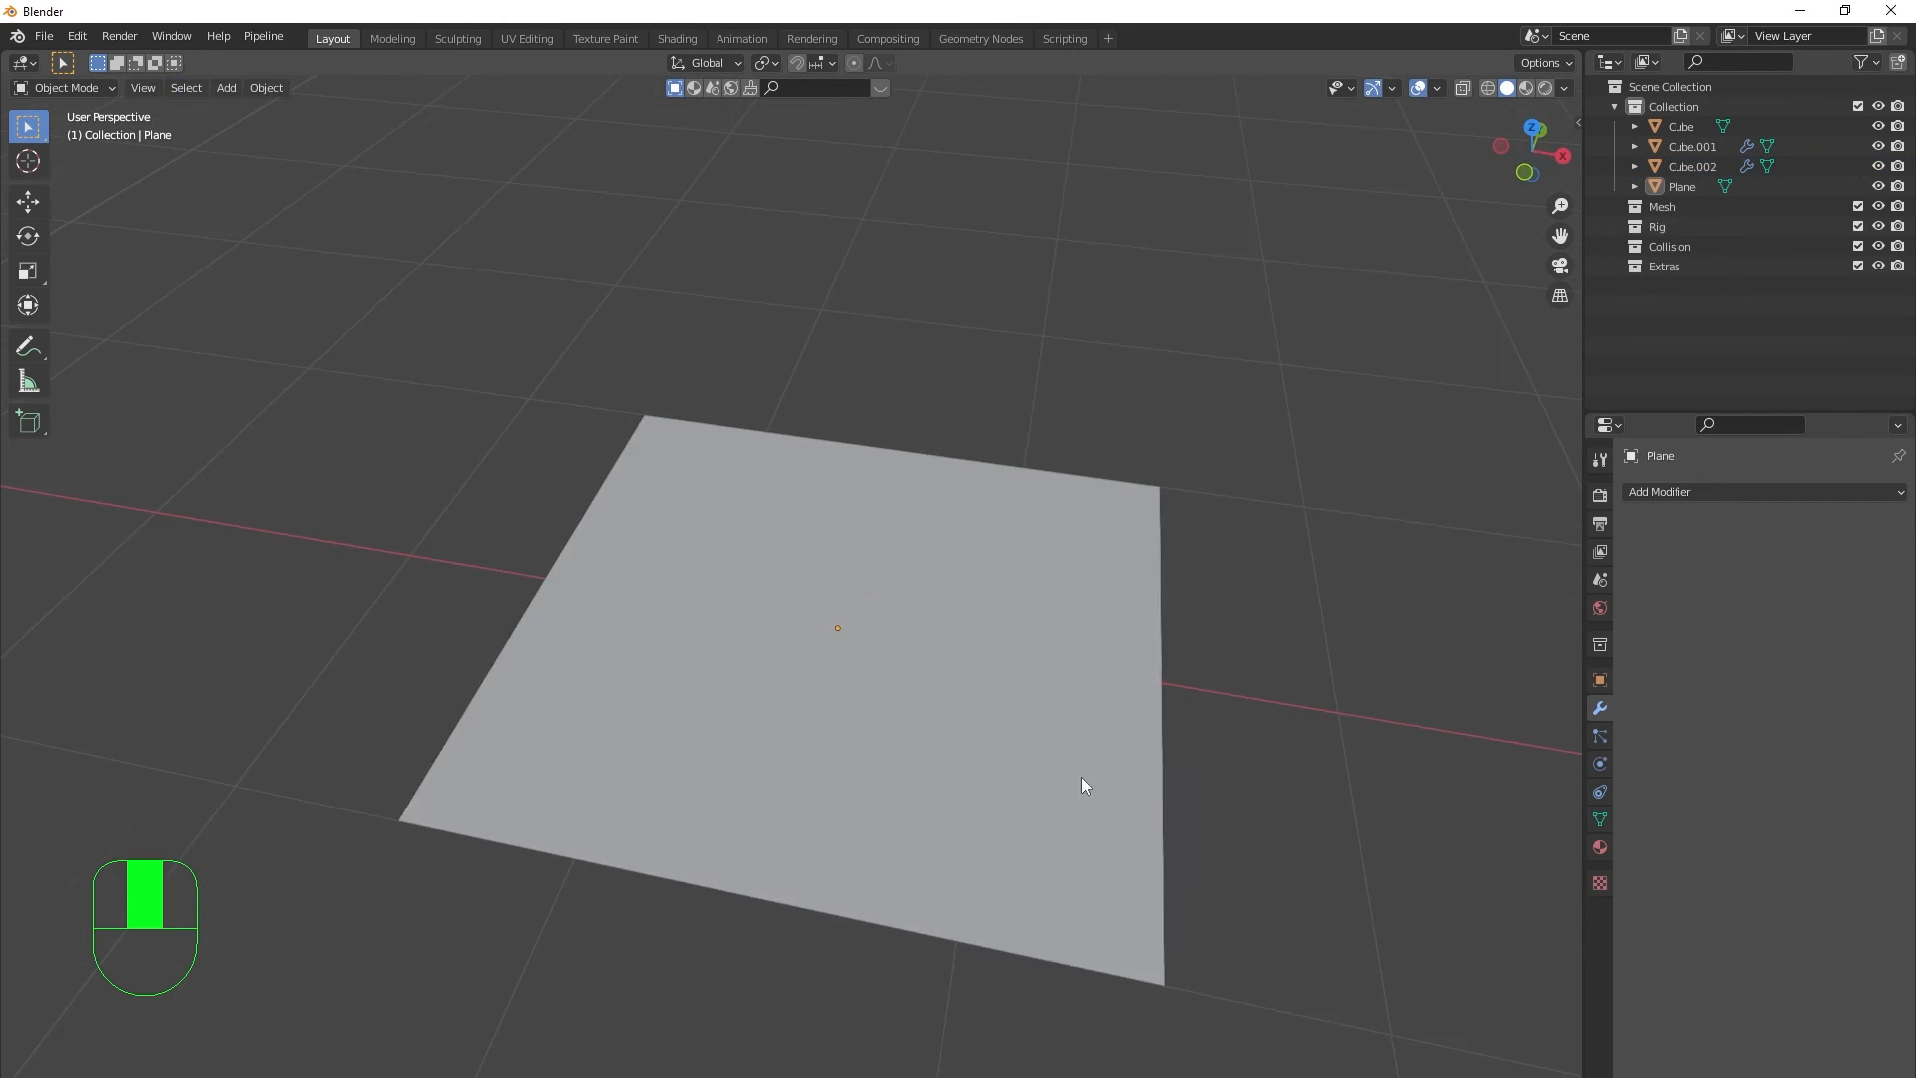
middle_click_drag(693, 747, 834, 751)
scroll(835, 749, "down", 5)
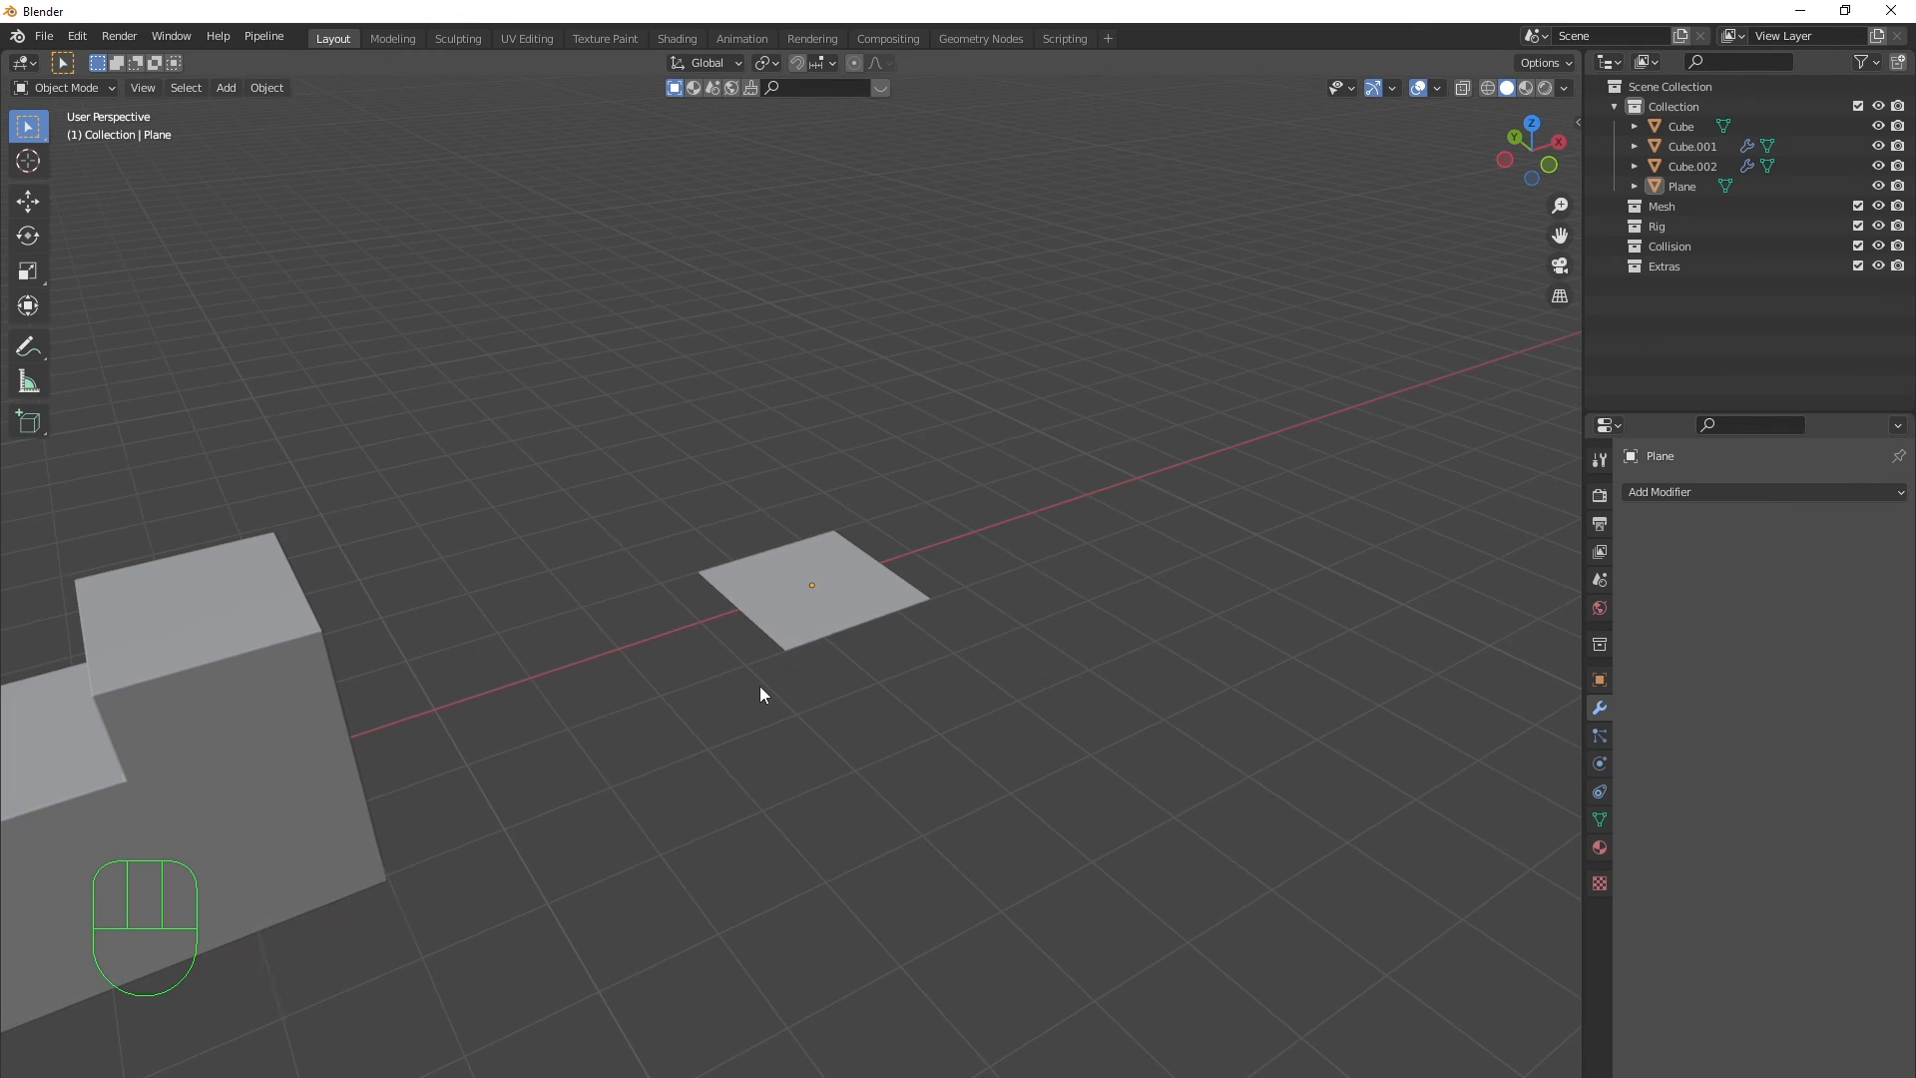
mouse_move(759, 686)
middle_mouse_down("shift")
mouse_move(823, 655)
mouse_move(776, 679)
middle_mouse_up("shift")
scroll(775, 679, "up", 3)
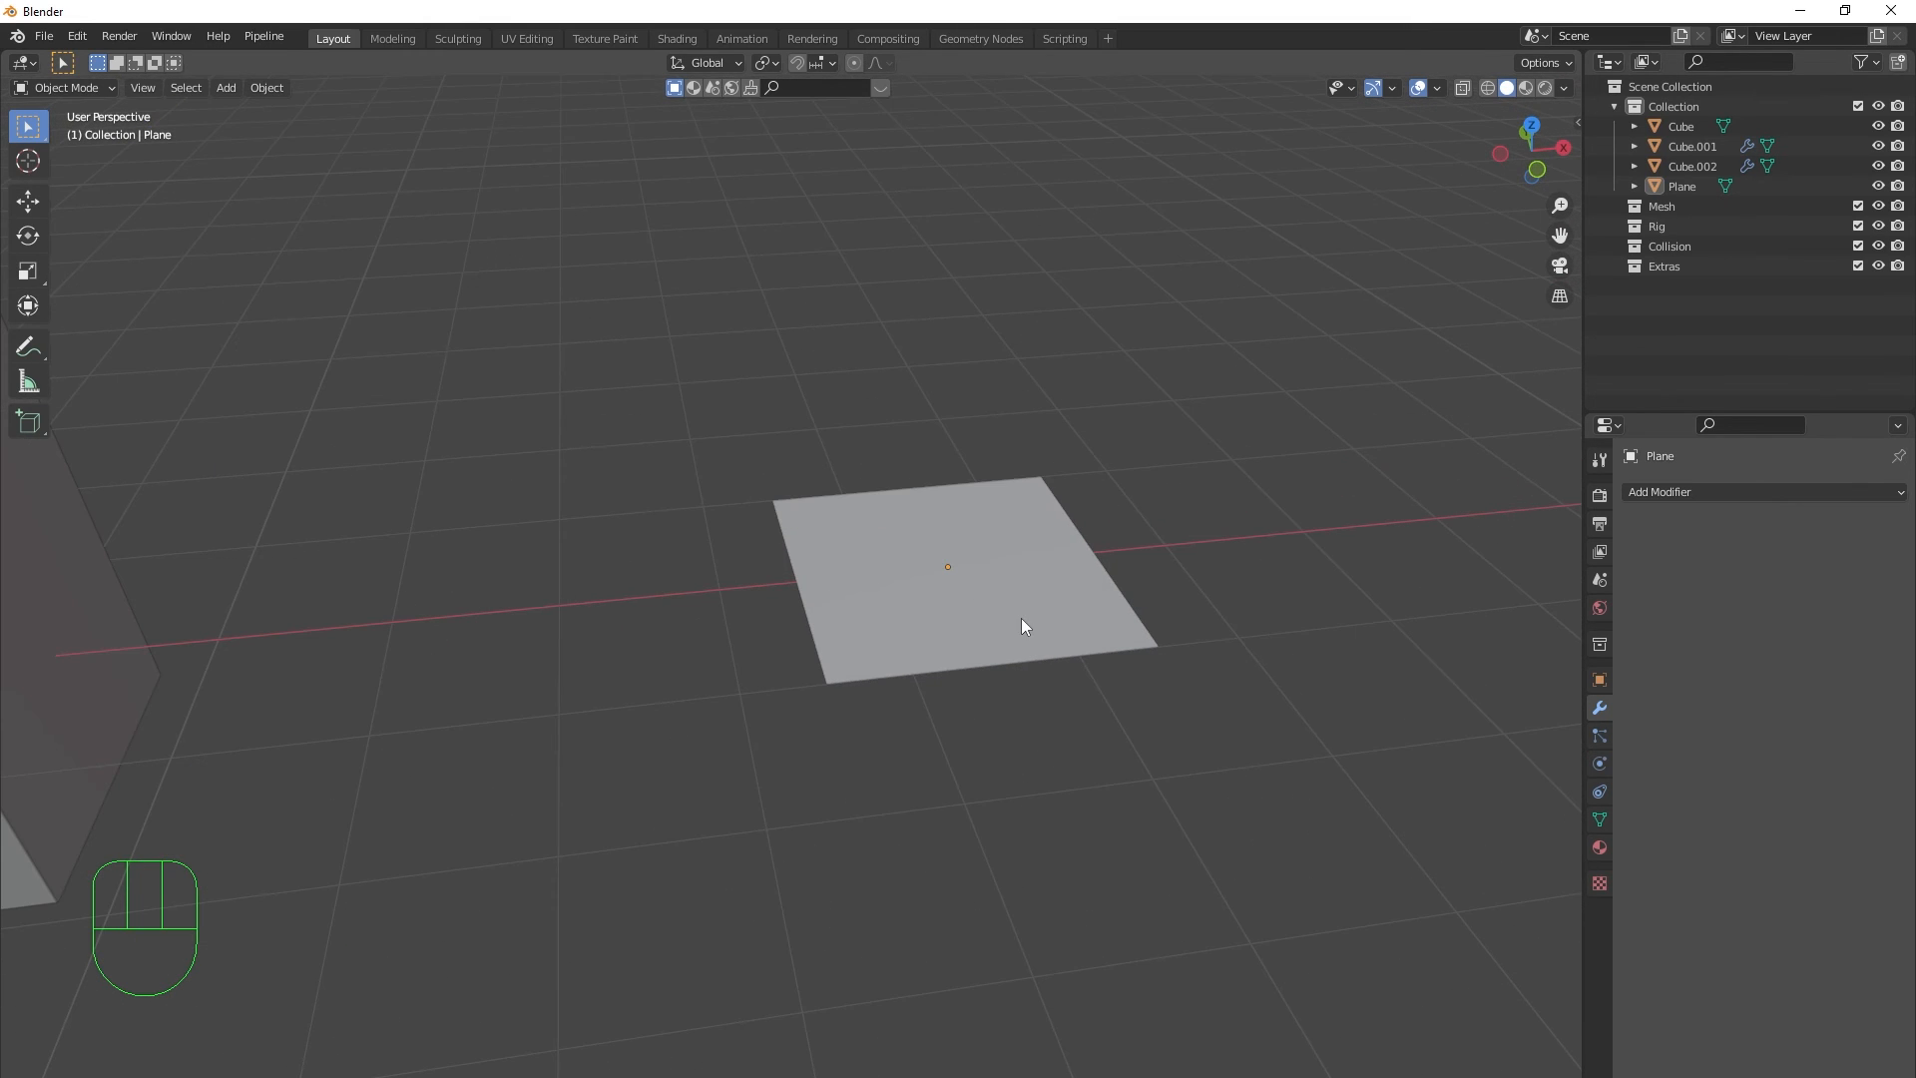
middle_click_drag(1021, 619, 876, 655, "shift")
scroll(669, 656, "up", 2)
scroll(805, 672, "down", 3)
scroll(835, 657, "up", 2)
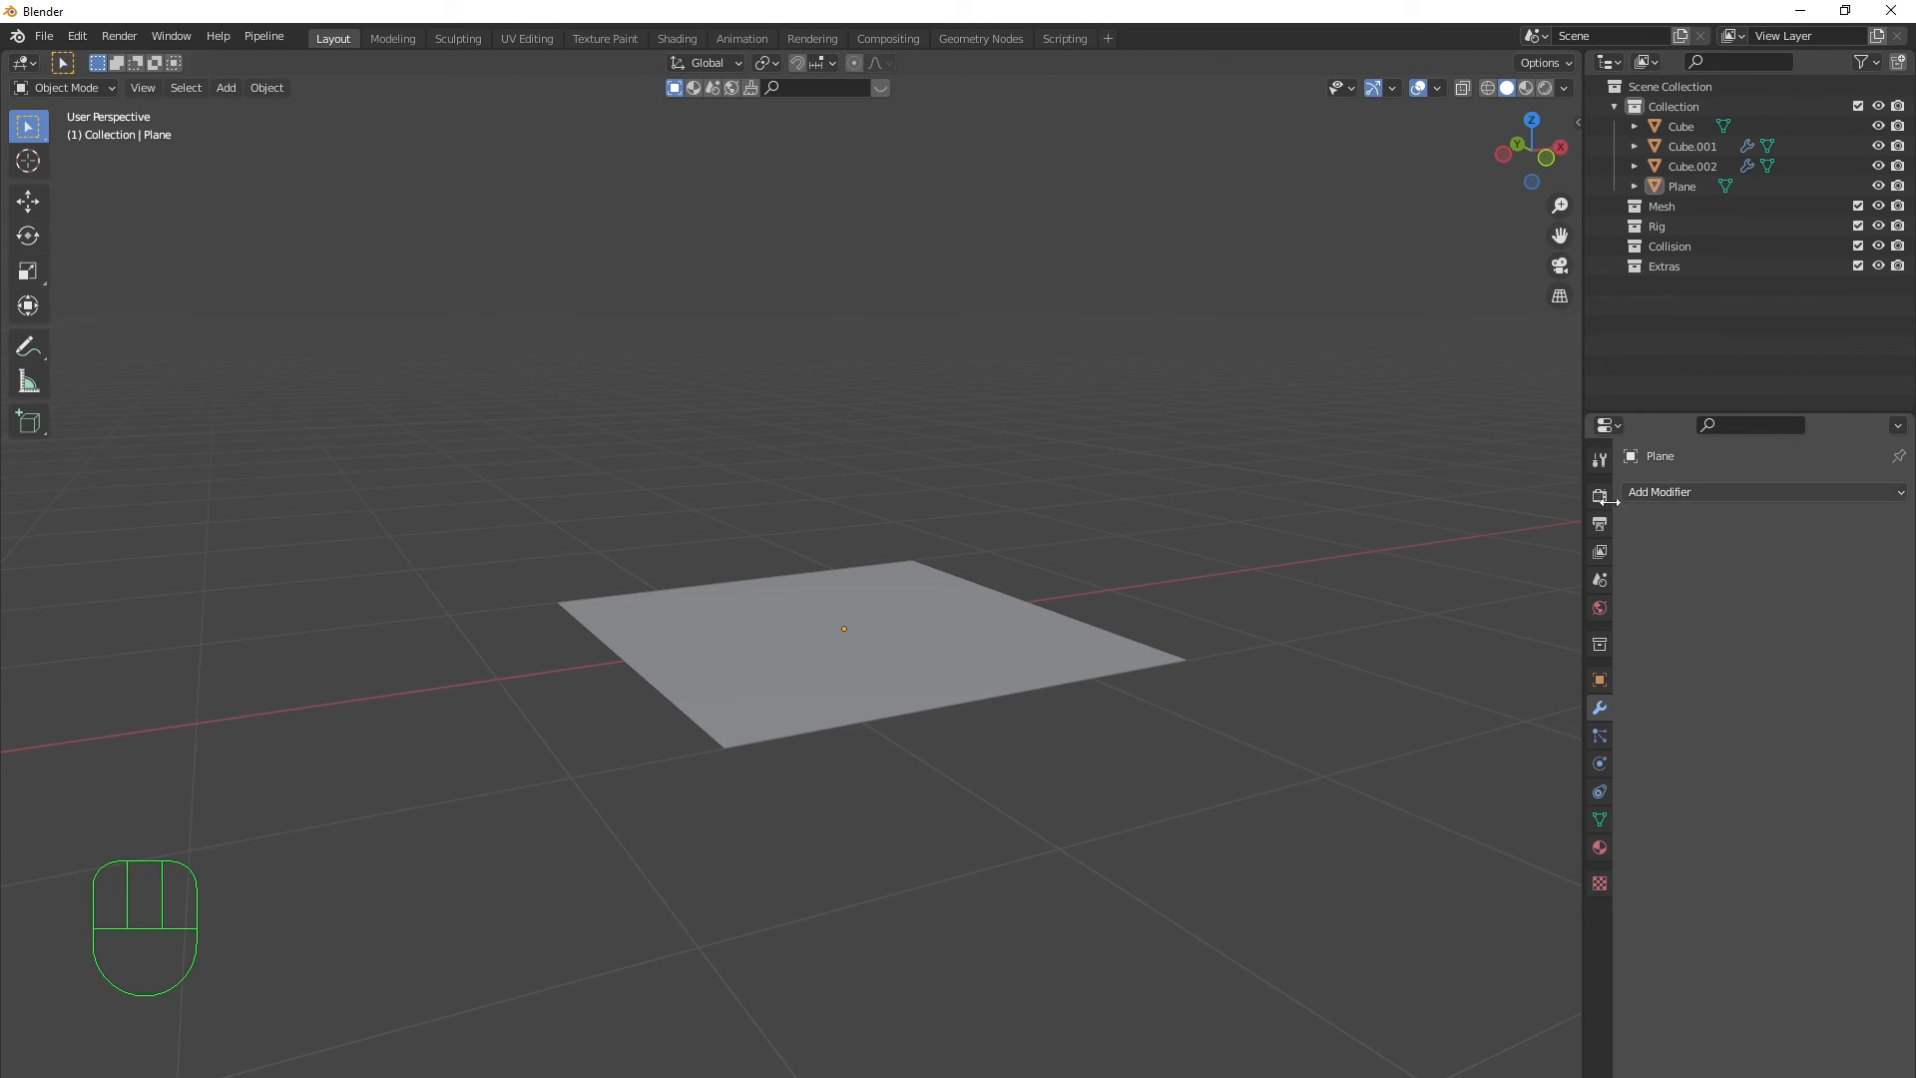
scroll(1190, 646, "down", 1)
middle_click_drag(1107, 682, 1102, 723, "shift")
middle_click_drag(986, 746, 884, 769)
left_click(937, 646)
left_click(960, 715)
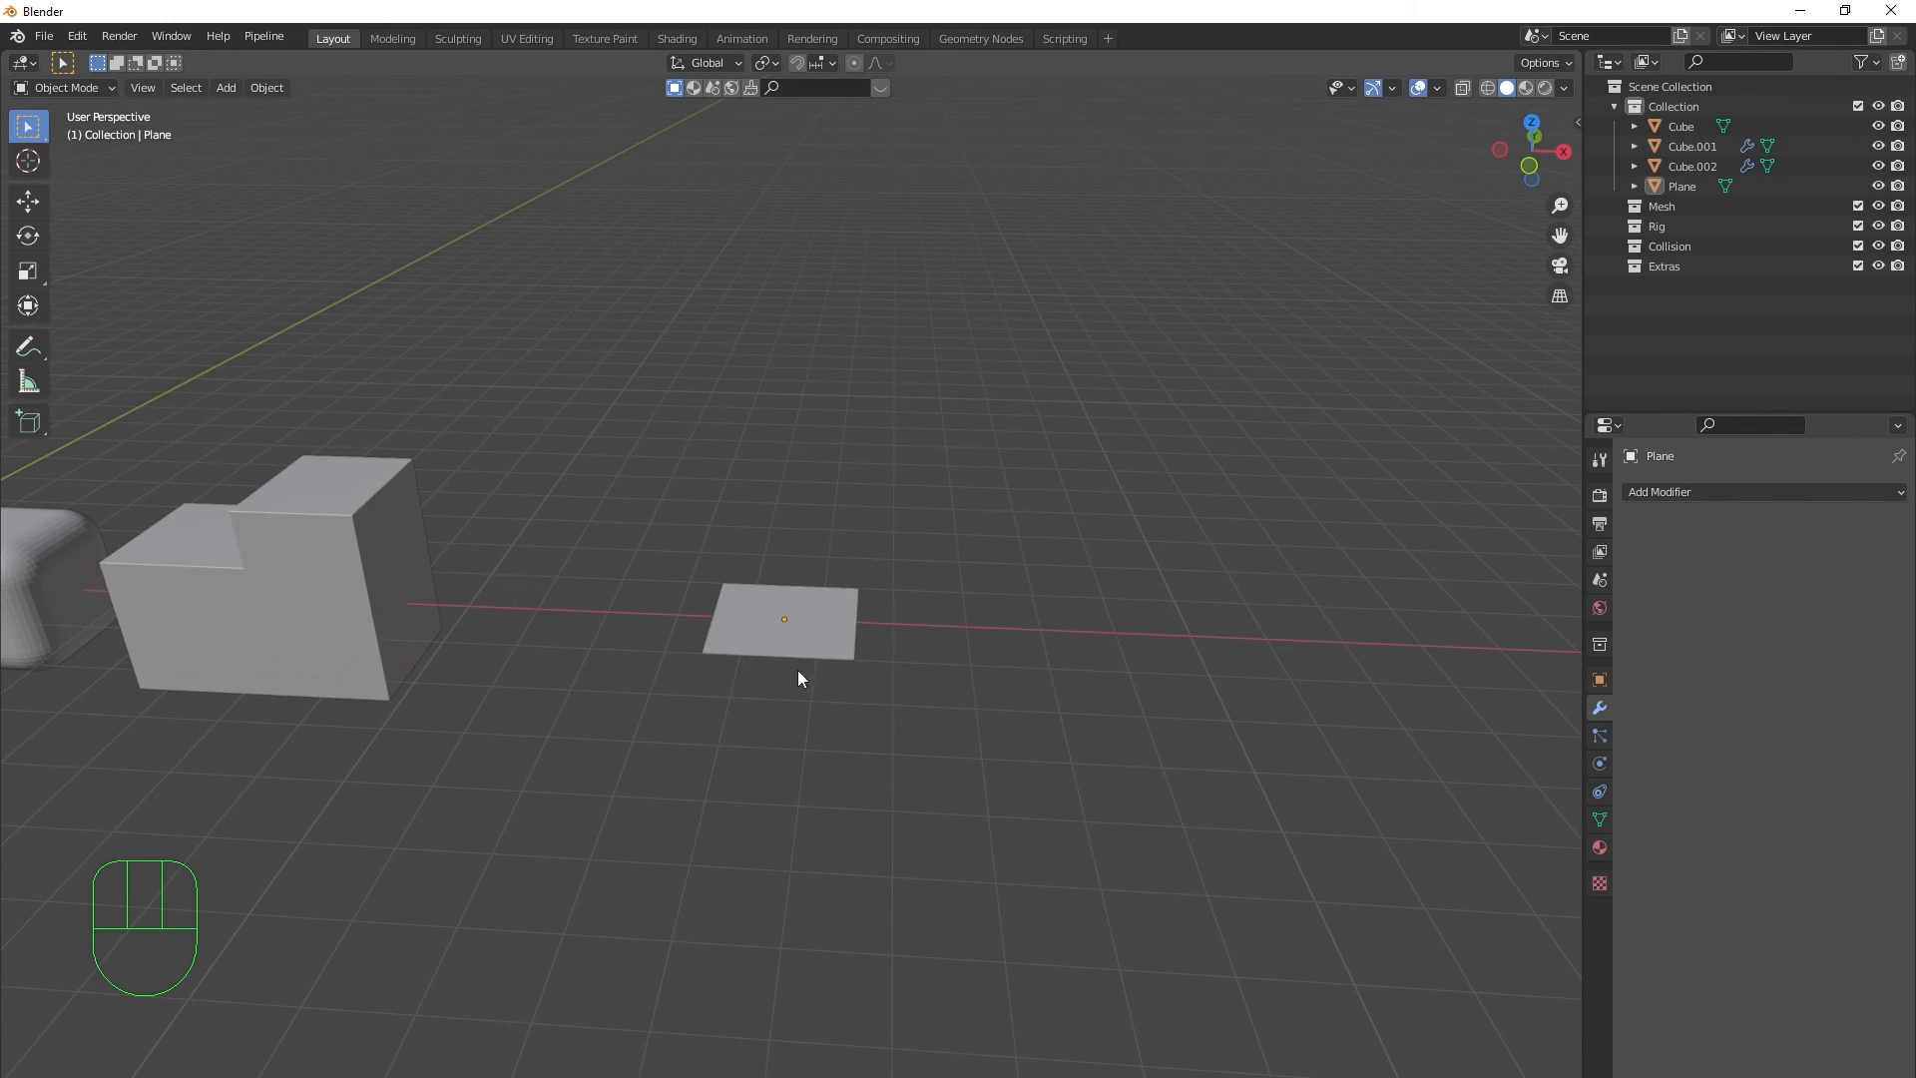
- Add a second mesh plane and place it behind the existing plane, away from the cubes
key("shift+a")
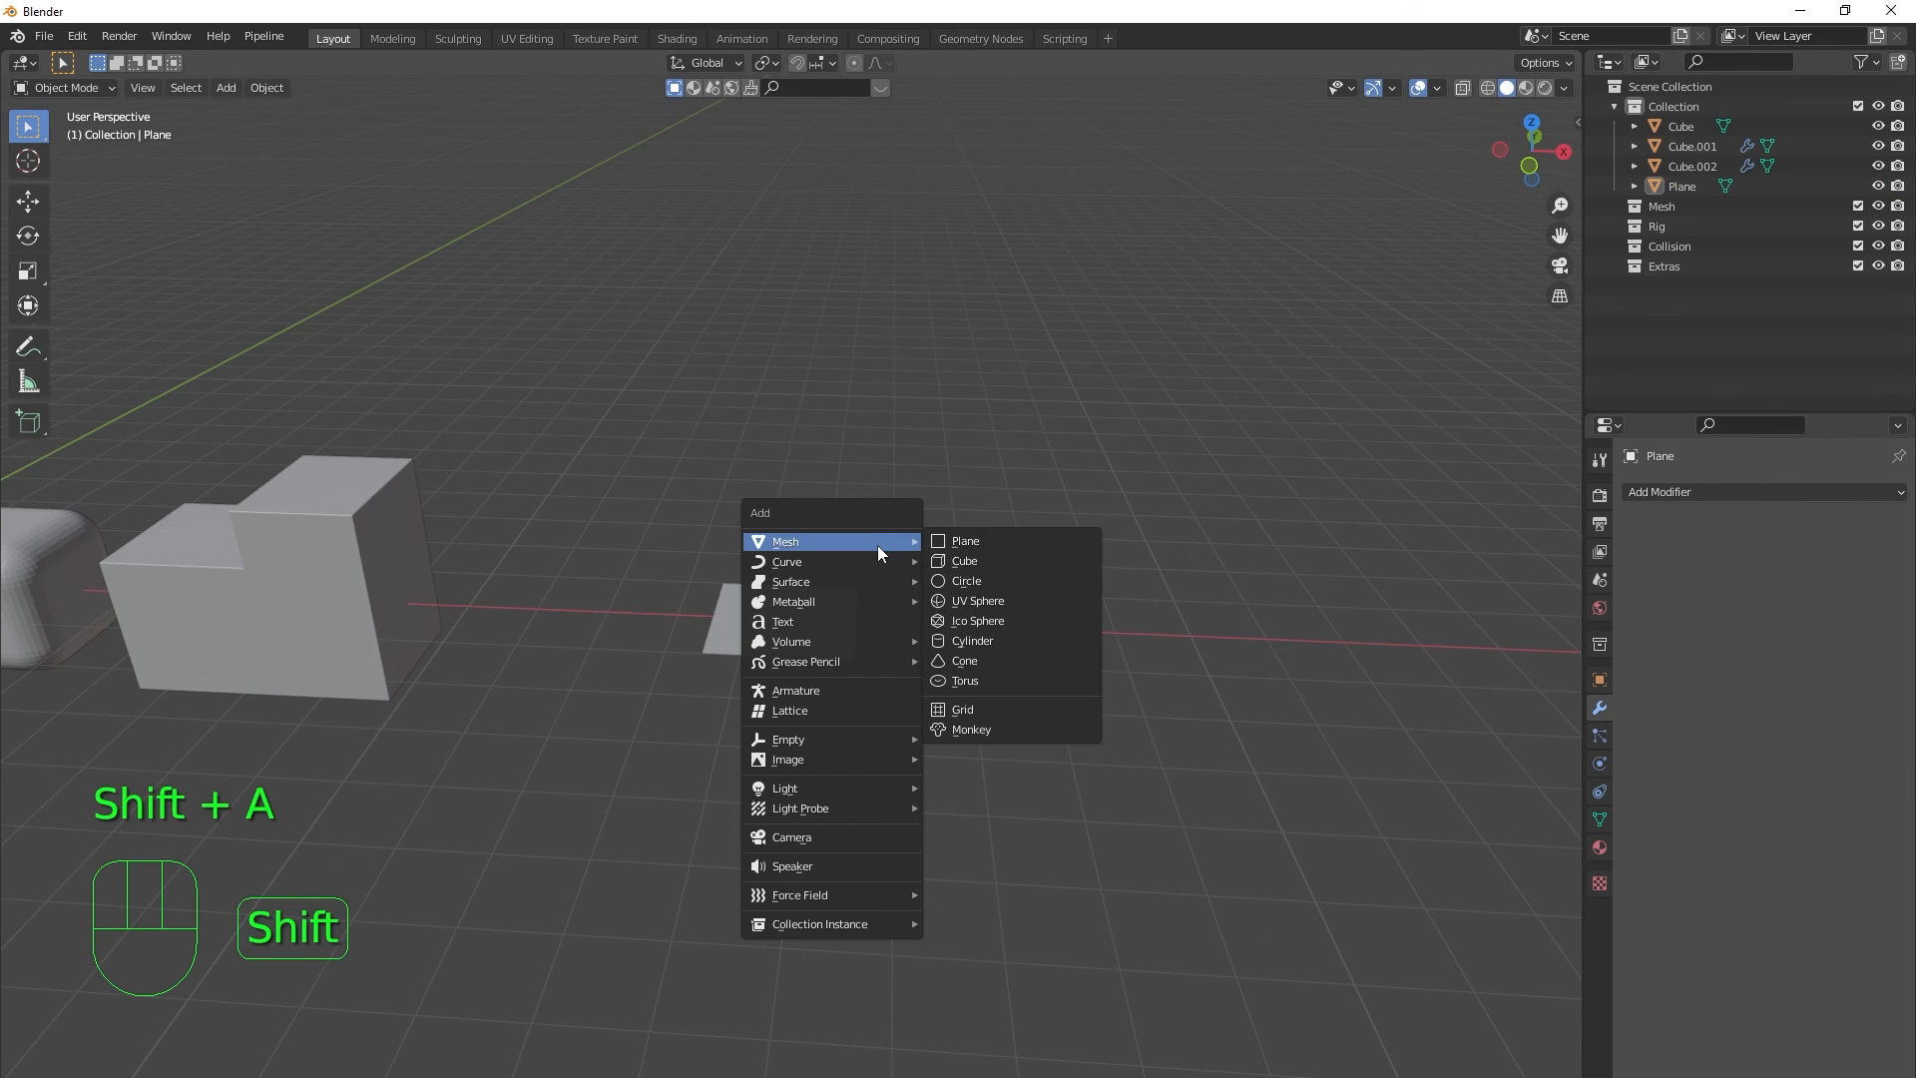
left_click(967, 544)
scroll(796, 652, "down", 2)
key("g")
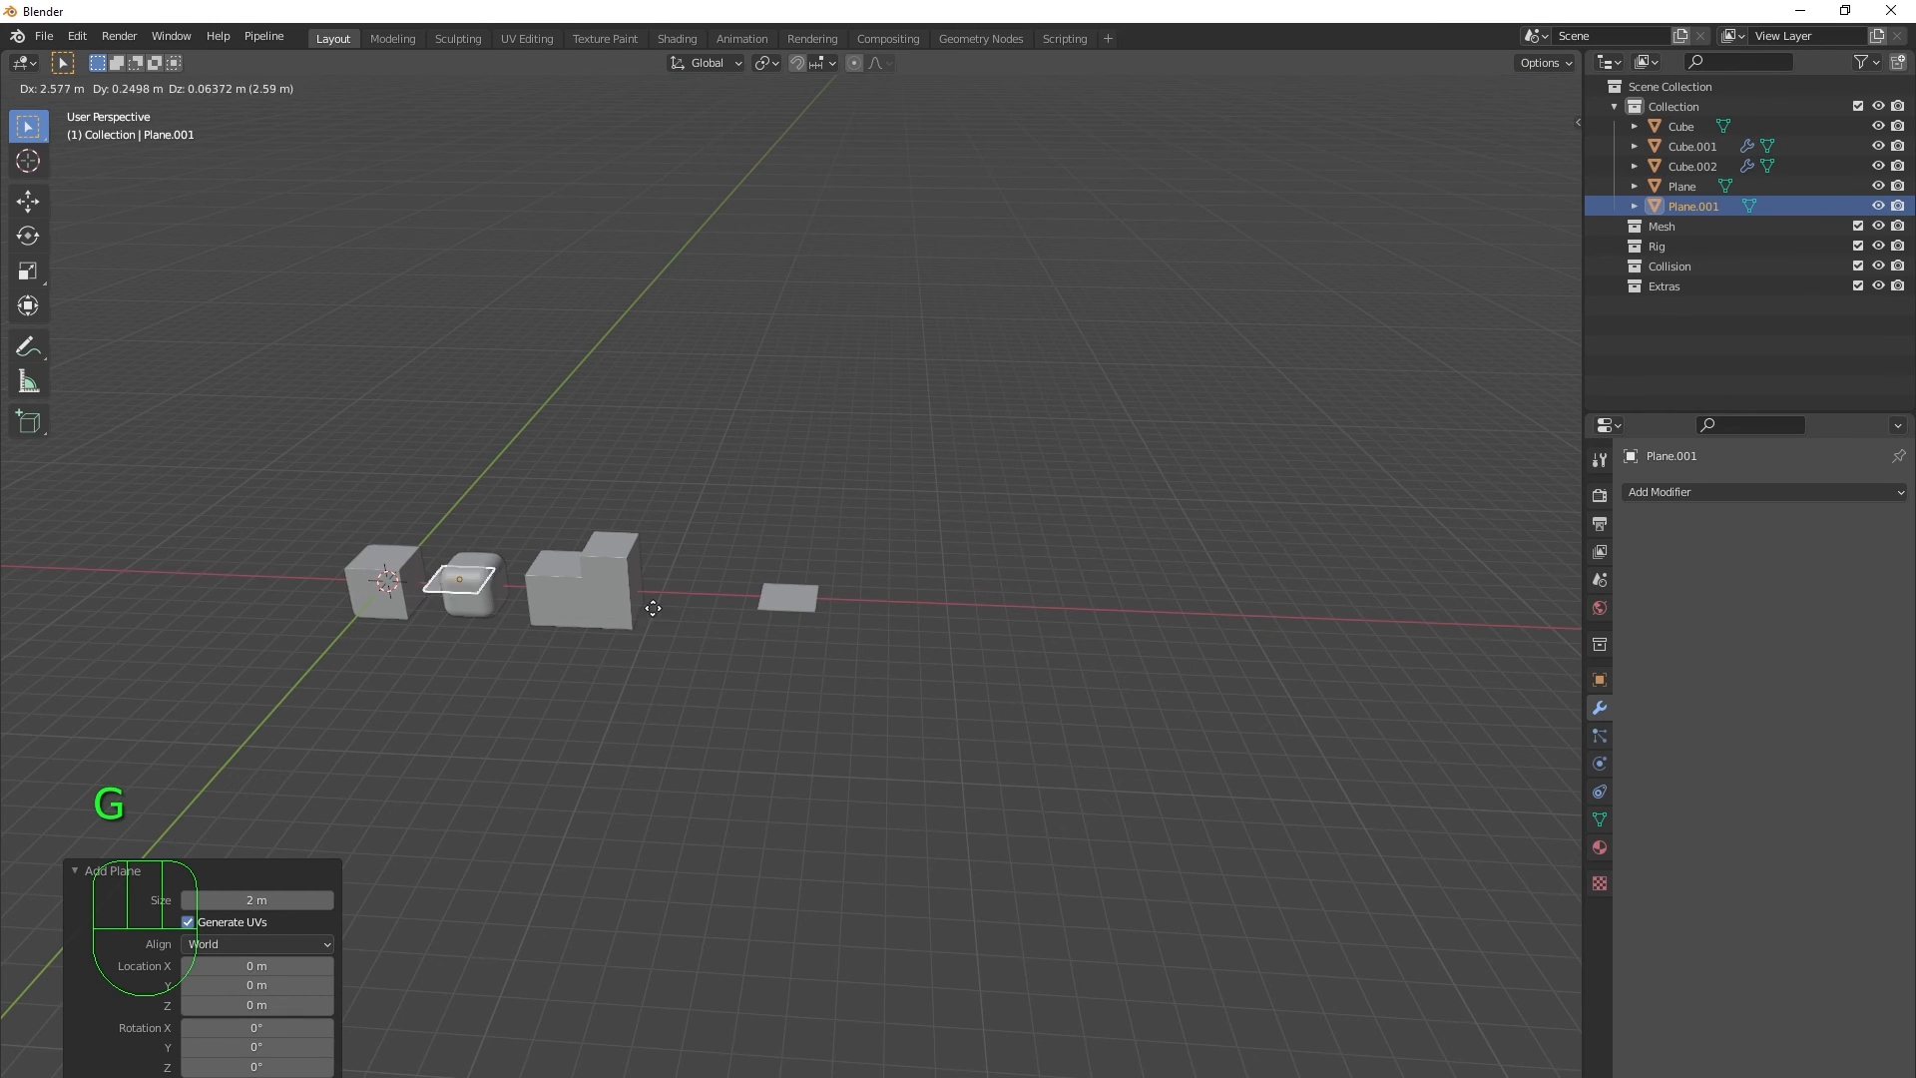
left_click(967, 672)
scroll(838, 644, "up", 6)
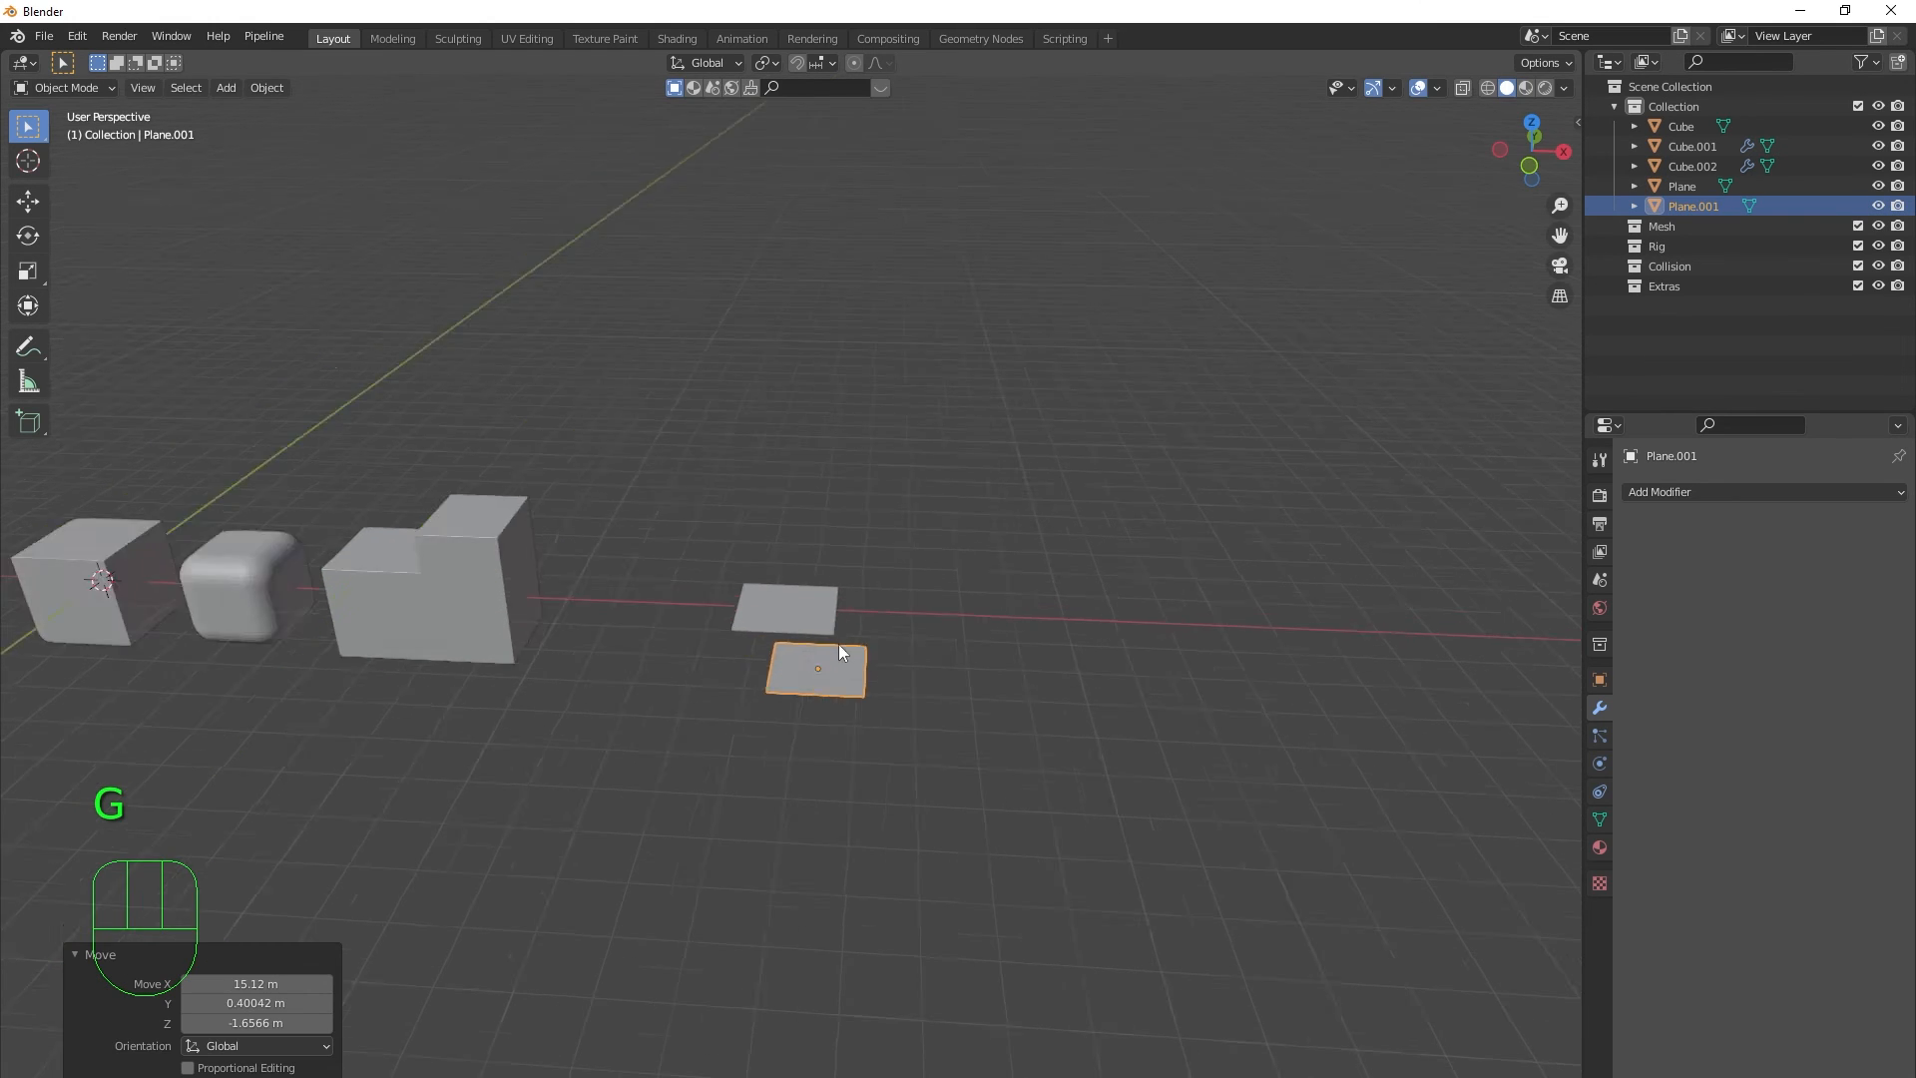
middle_click_drag(864, 725, 978, 603)
middle_click_drag(913, 685, 919, 657)
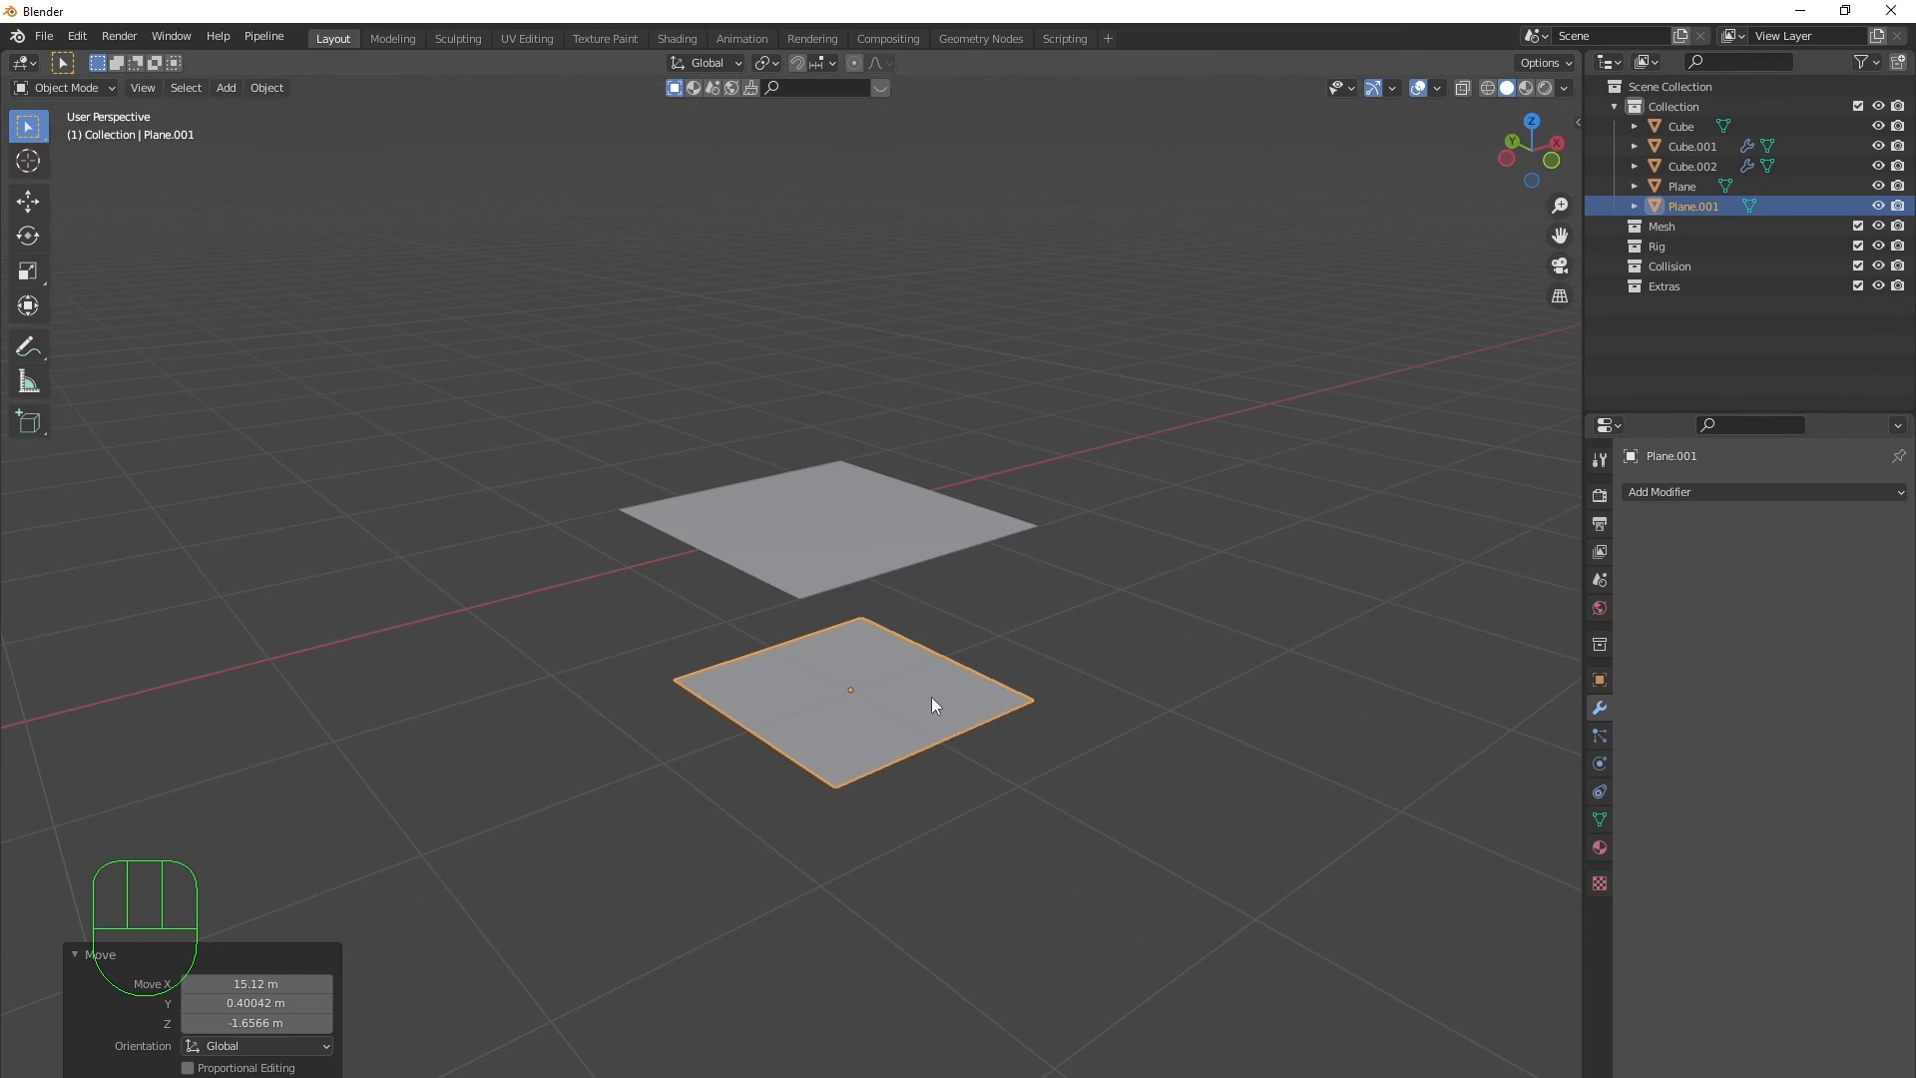
key("g")
left_click(663, 337)
middle_click_drag(663, 338, 863, 621)
- Add a Solidify modifier to the first plane and set its thickness to 0.1 m
left_click(912, 565)
scroll(862, 620, "up", 4)
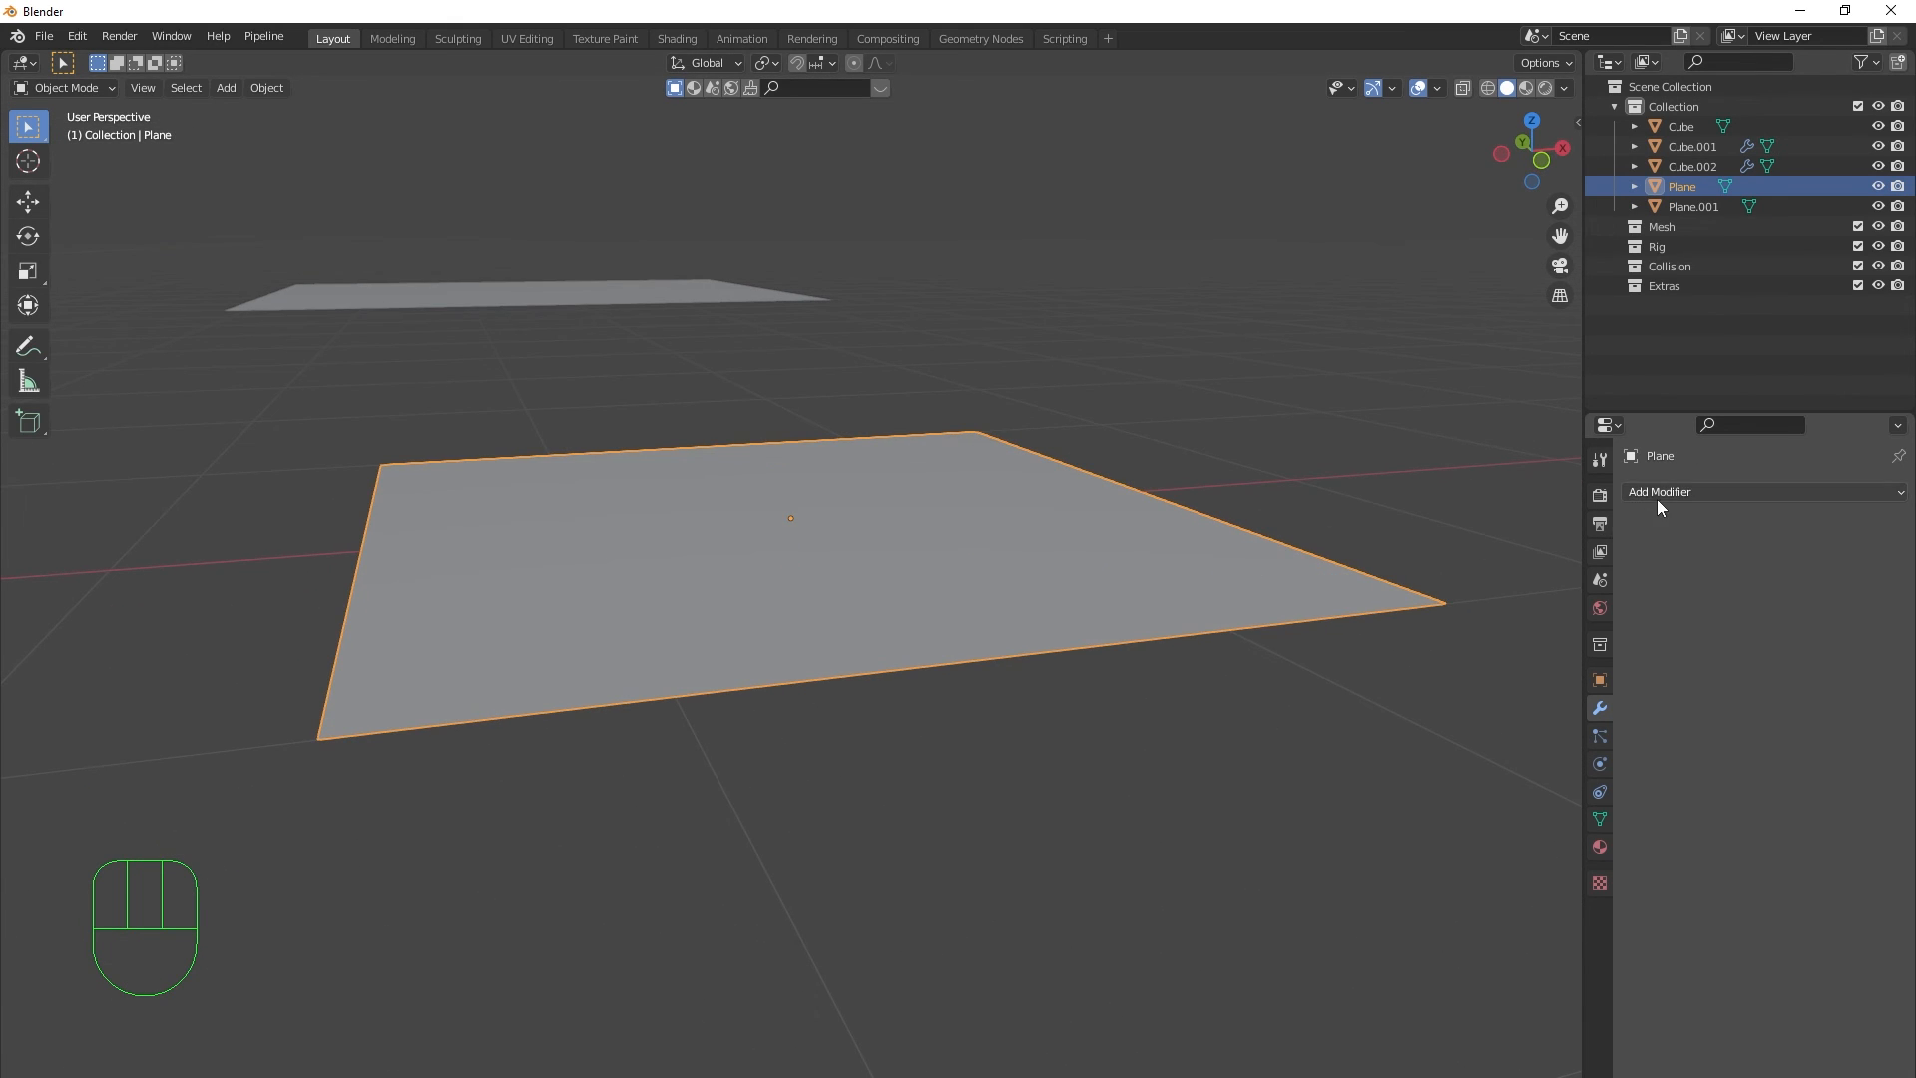
left_click(1661, 493)
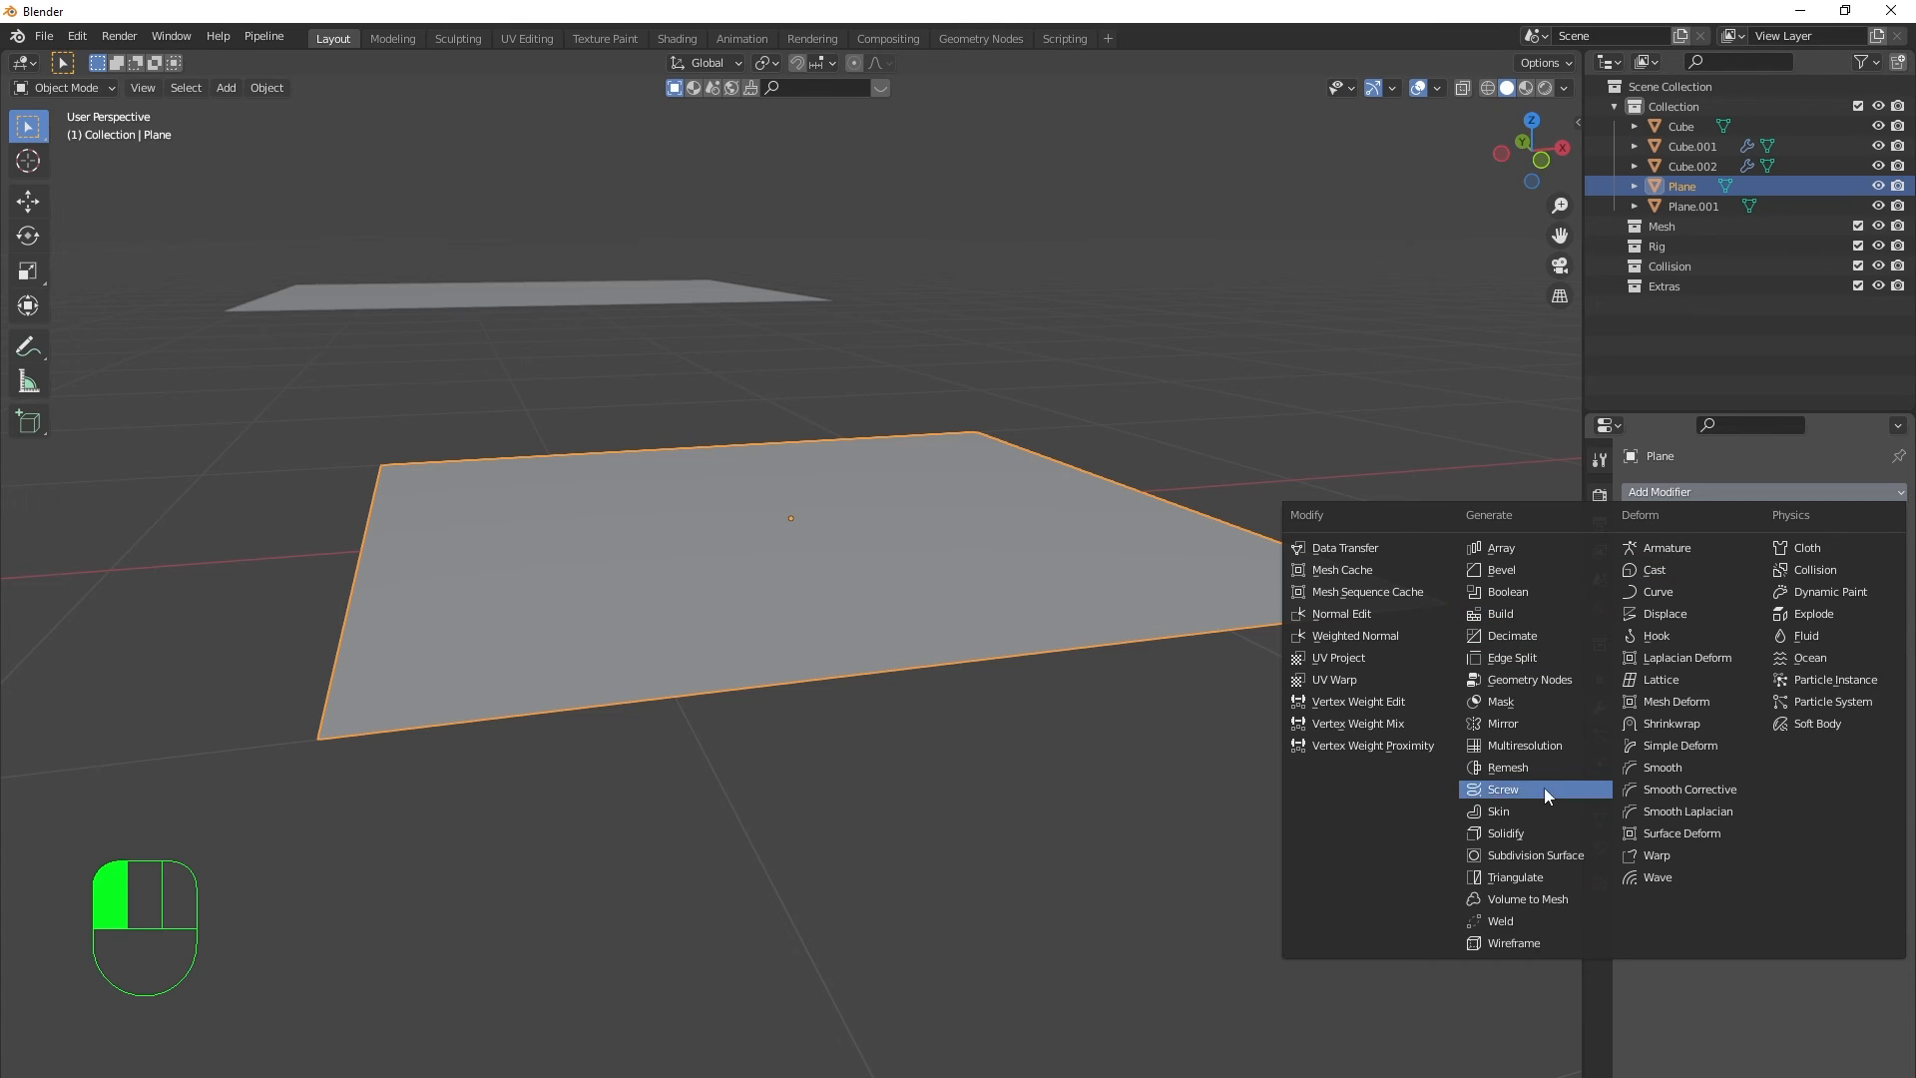
left_click(1509, 834)
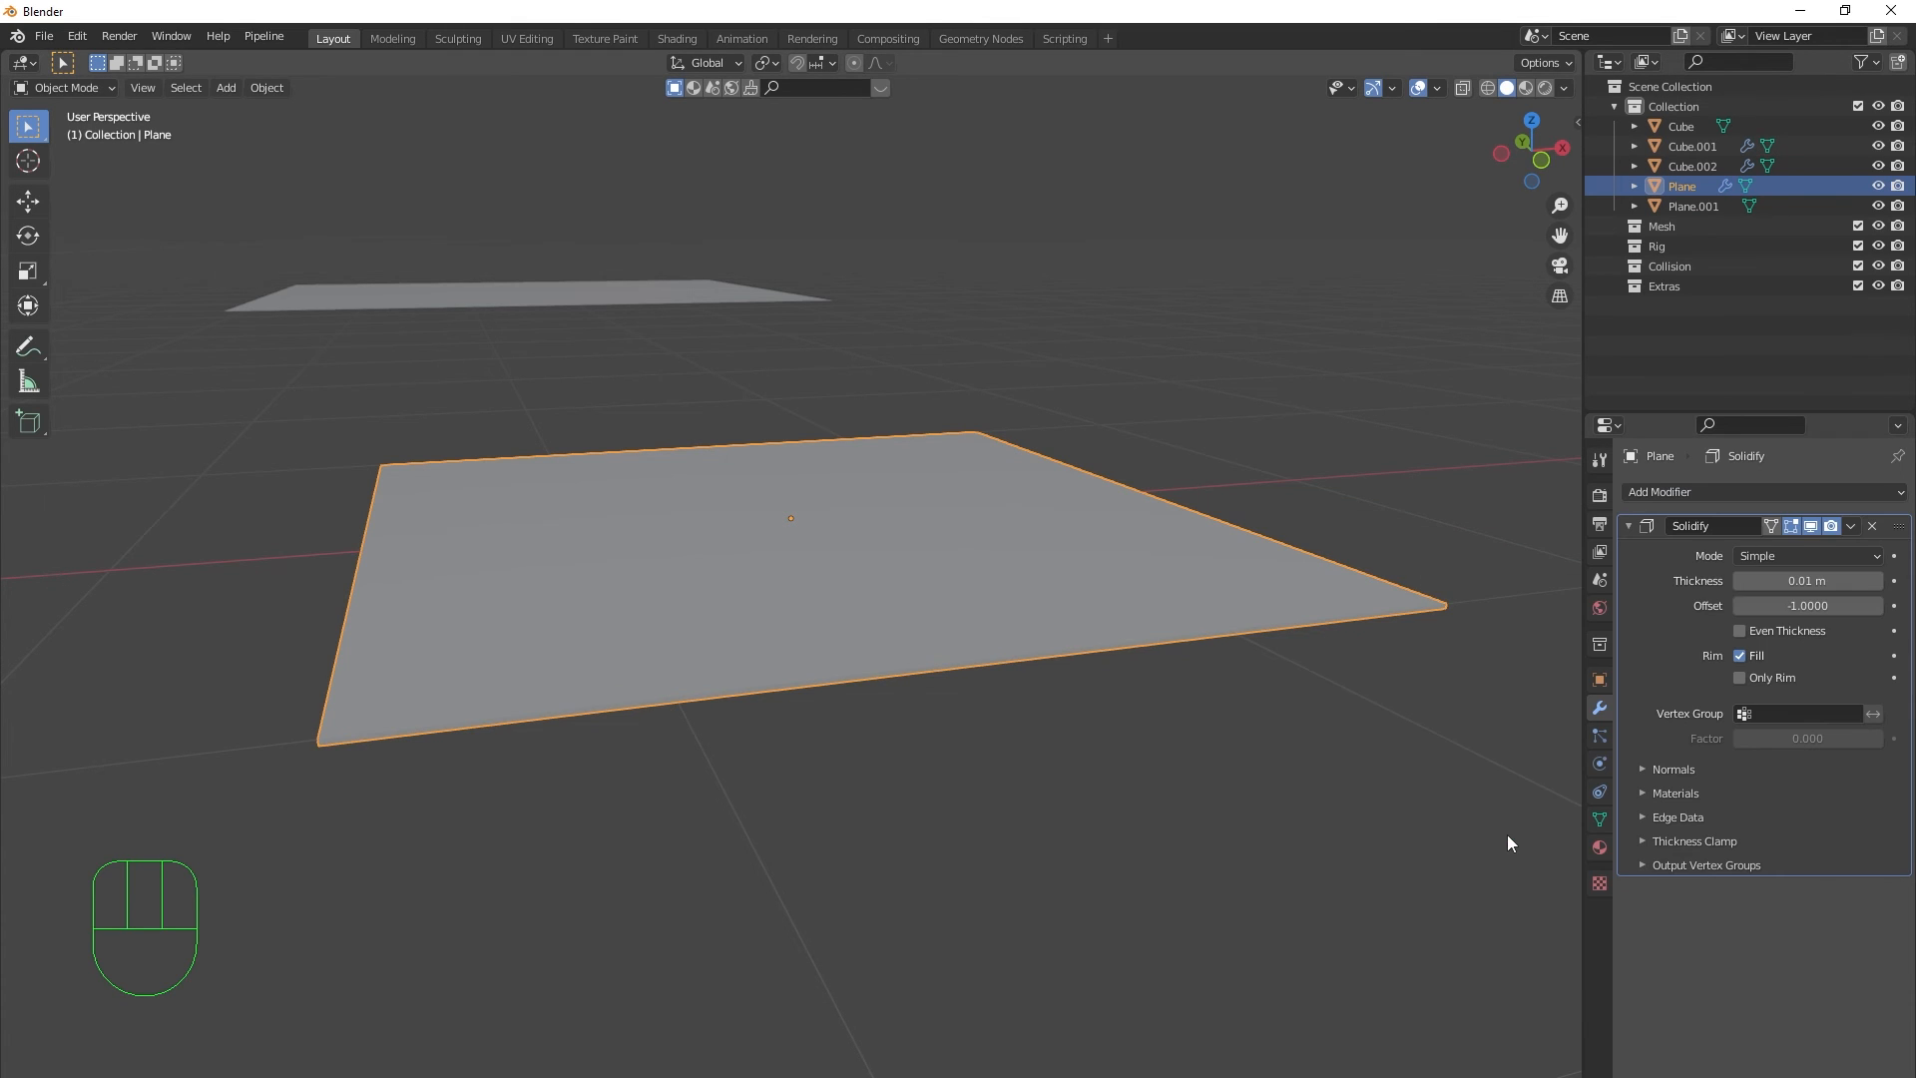
middle_click_drag(1507, 834, 1267, 653)
left_click_drag(1808, 579, 1842, 580)
scroll(1355, 652, "down", 4)
middle_click_drag(1052, 688, 1020, 719)
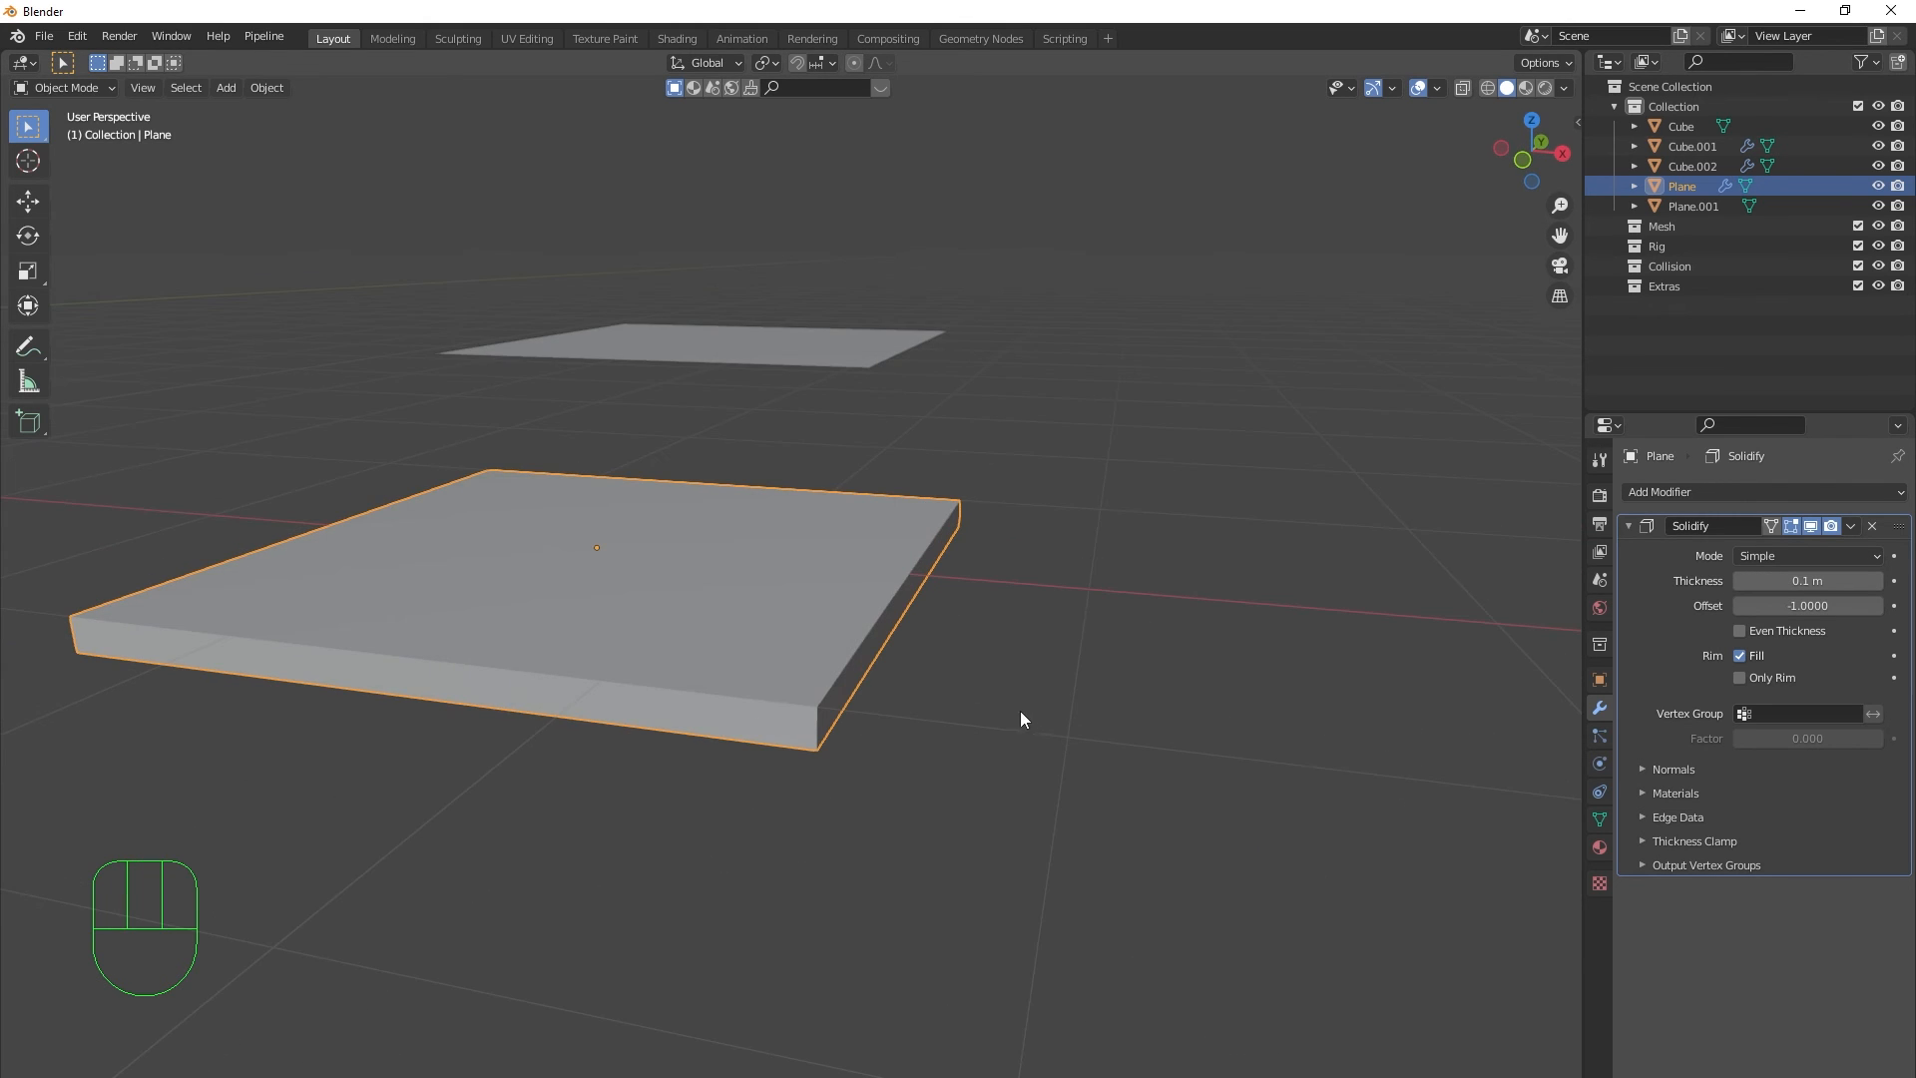
- Toggle the Solidify modifier's viewport display off and on to compare the flat plane with the thickened one
left_click(1813, 527)
left_click(1813, 527)
left_click(1812, 527)
left_click(1813, 527)
- Extrude the second plane's face downward by about 0.115 m in Edit Mode, and return to Object Mode
middle_click_drag(1050, 524, 1153, 644, "shift")
scroll(1152, 644, "up", 3)
left_click(973, 387)
scroll(1115, 459, "up", 1)
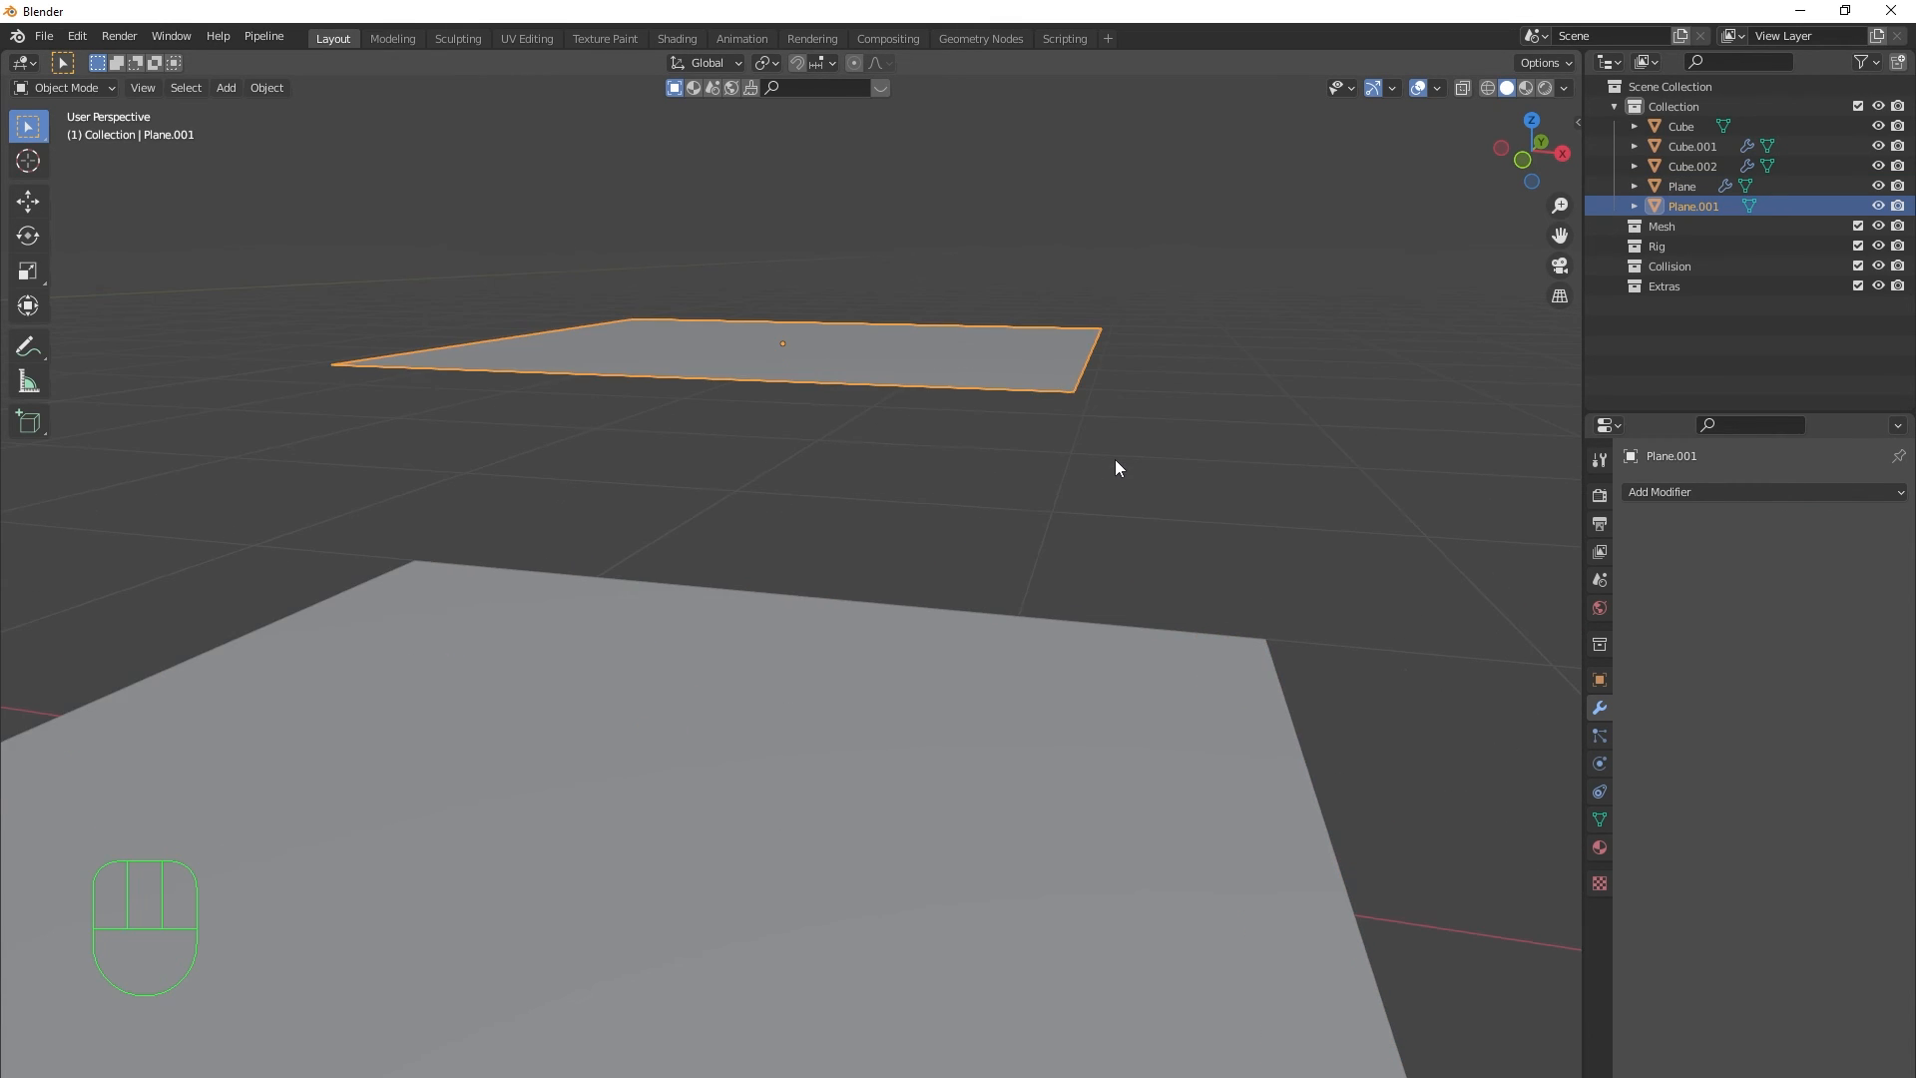
scroll(1115, 459, "down", 2)
middle_click_drag(1113, 459, 1126, 547, "shift")
middle_click_drag(1126, 547, 1010, 608)
key("Tab")
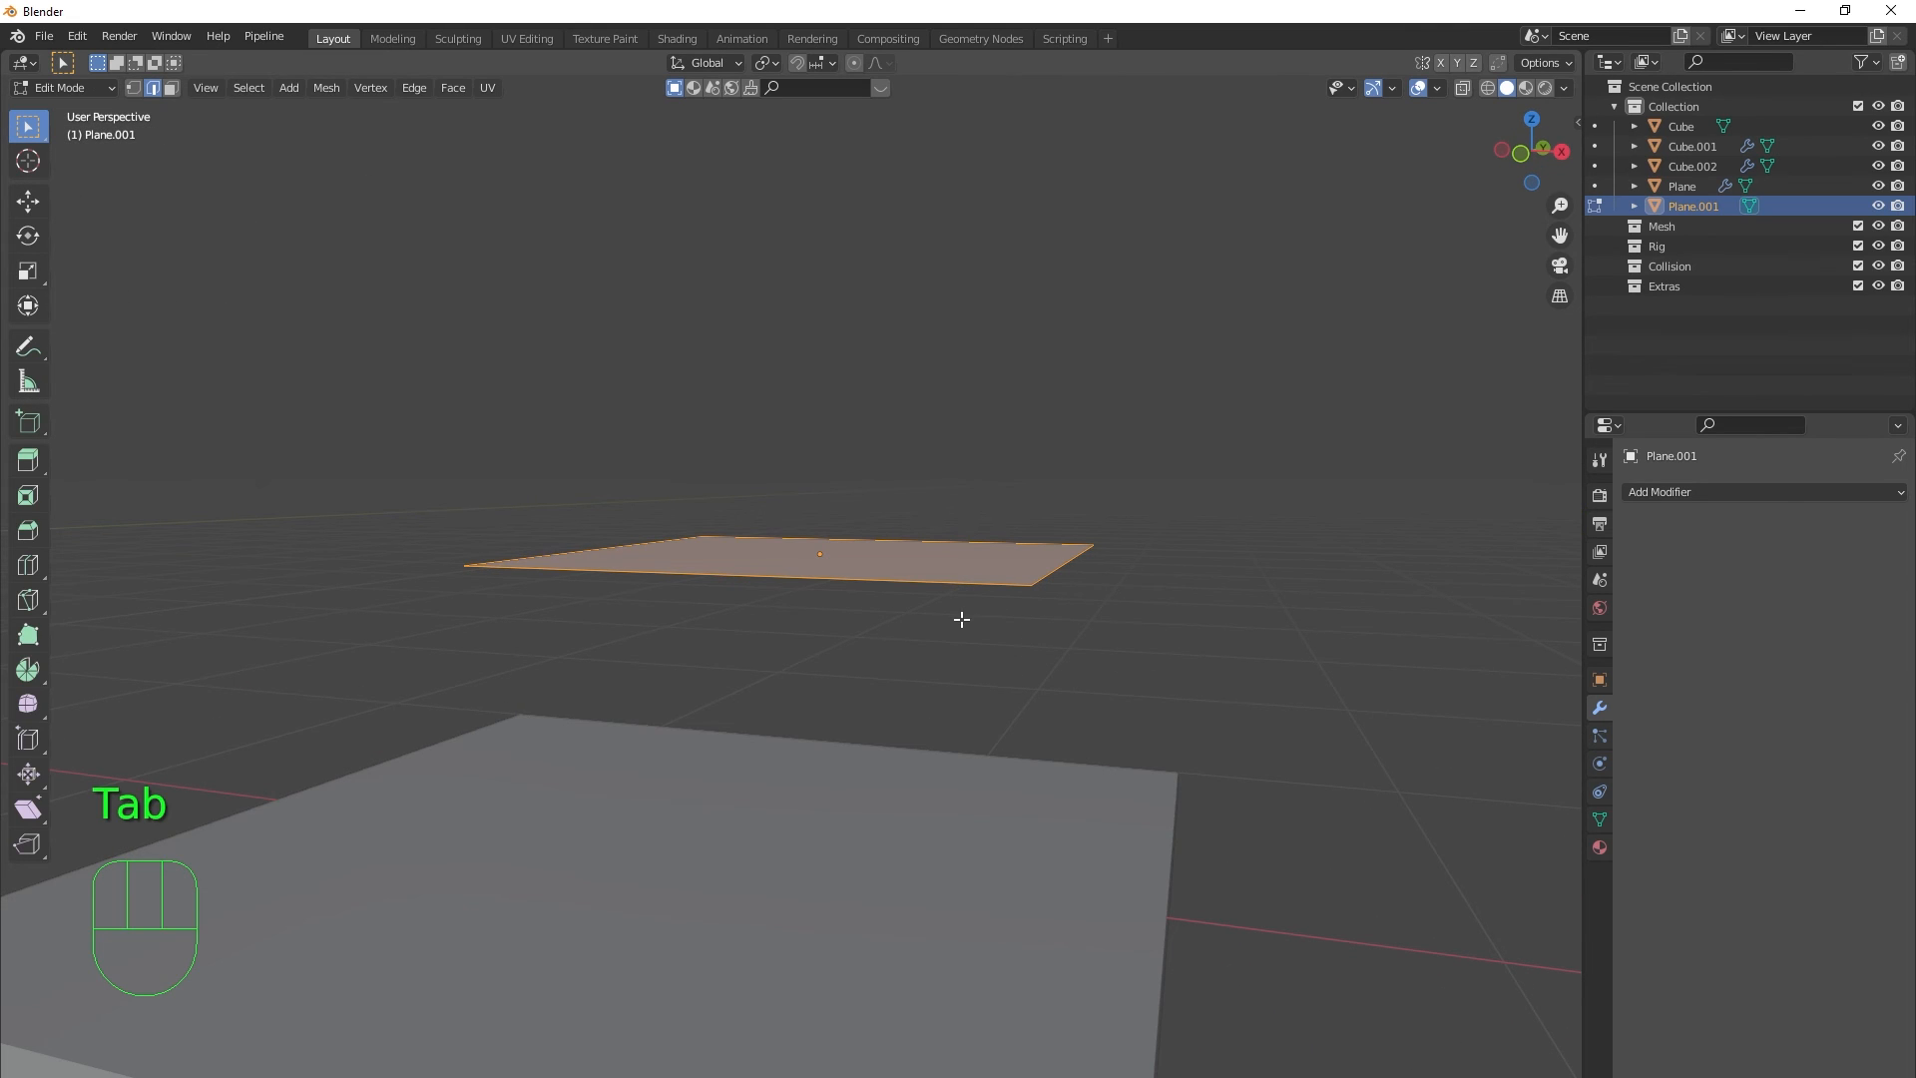
key("e")
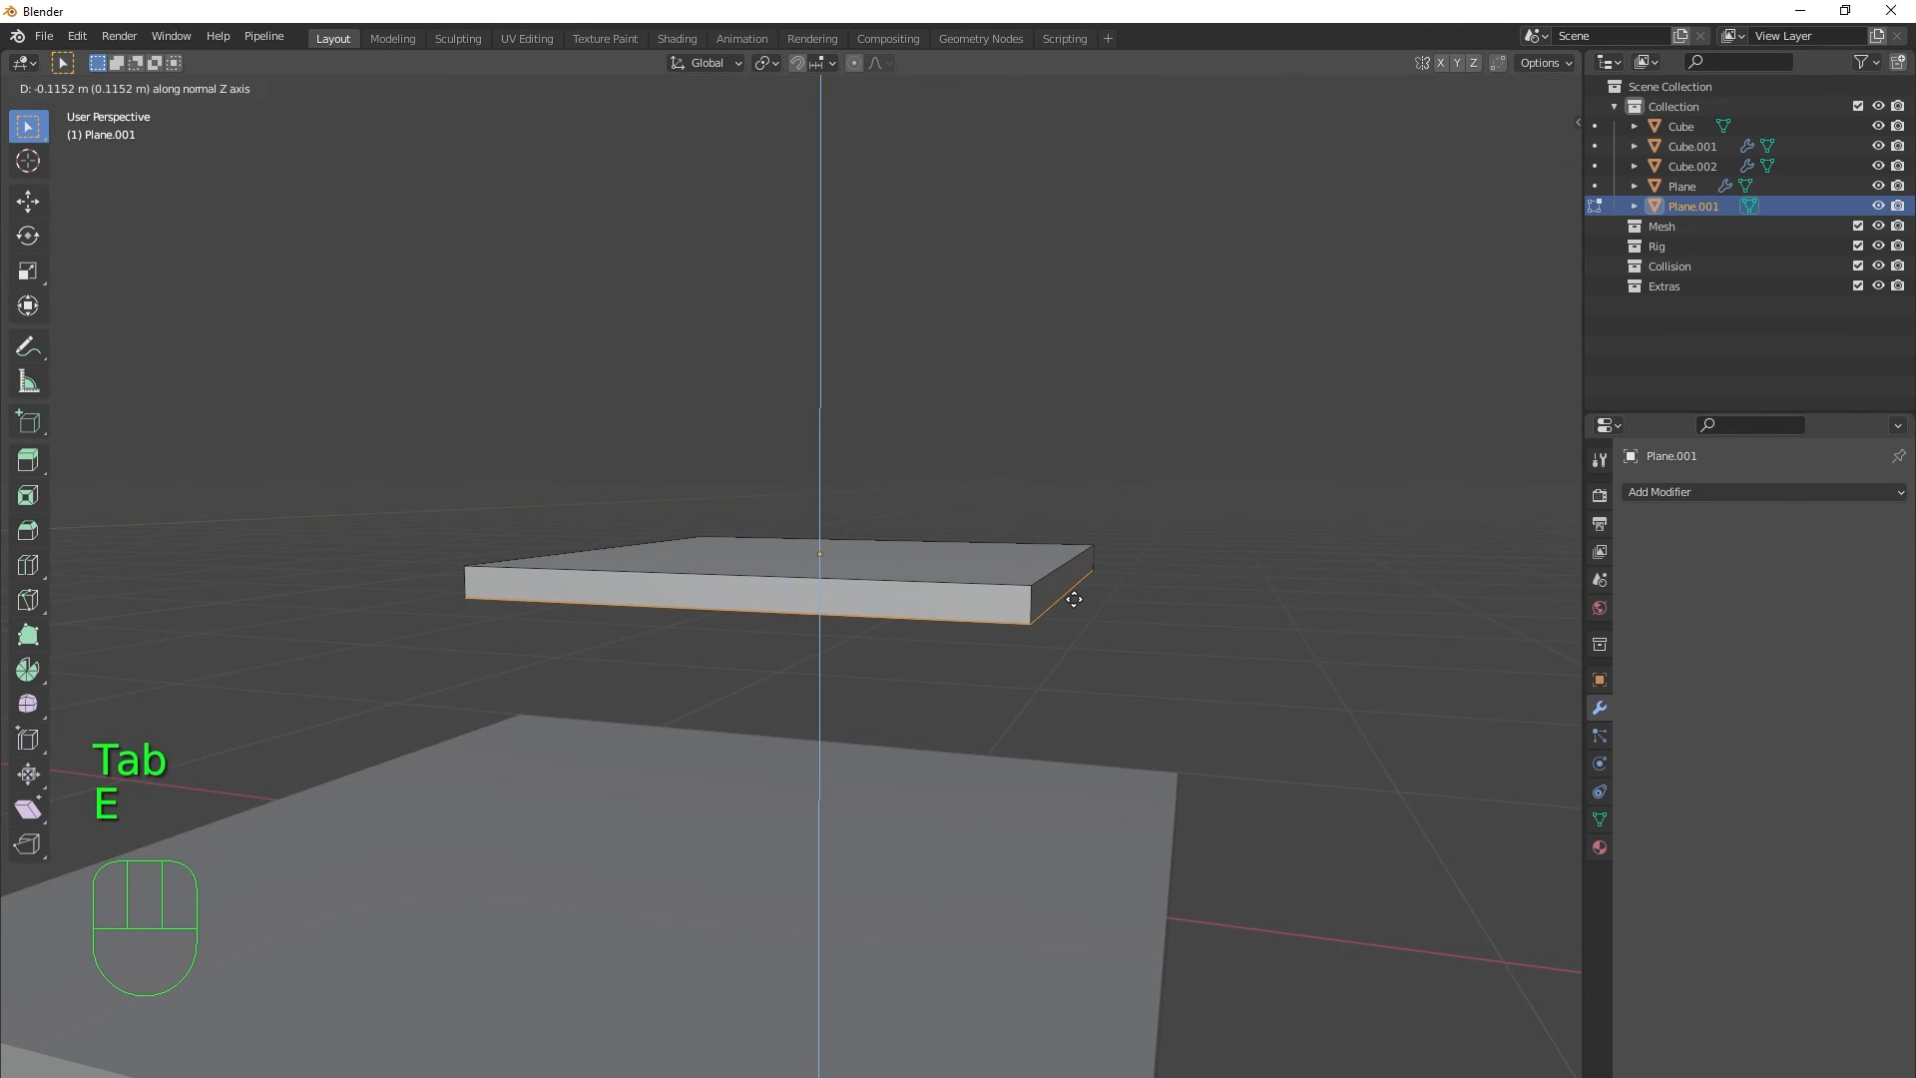
left_click(1068, 597)
middle_click_drag(1074, 667, 1078, 669)
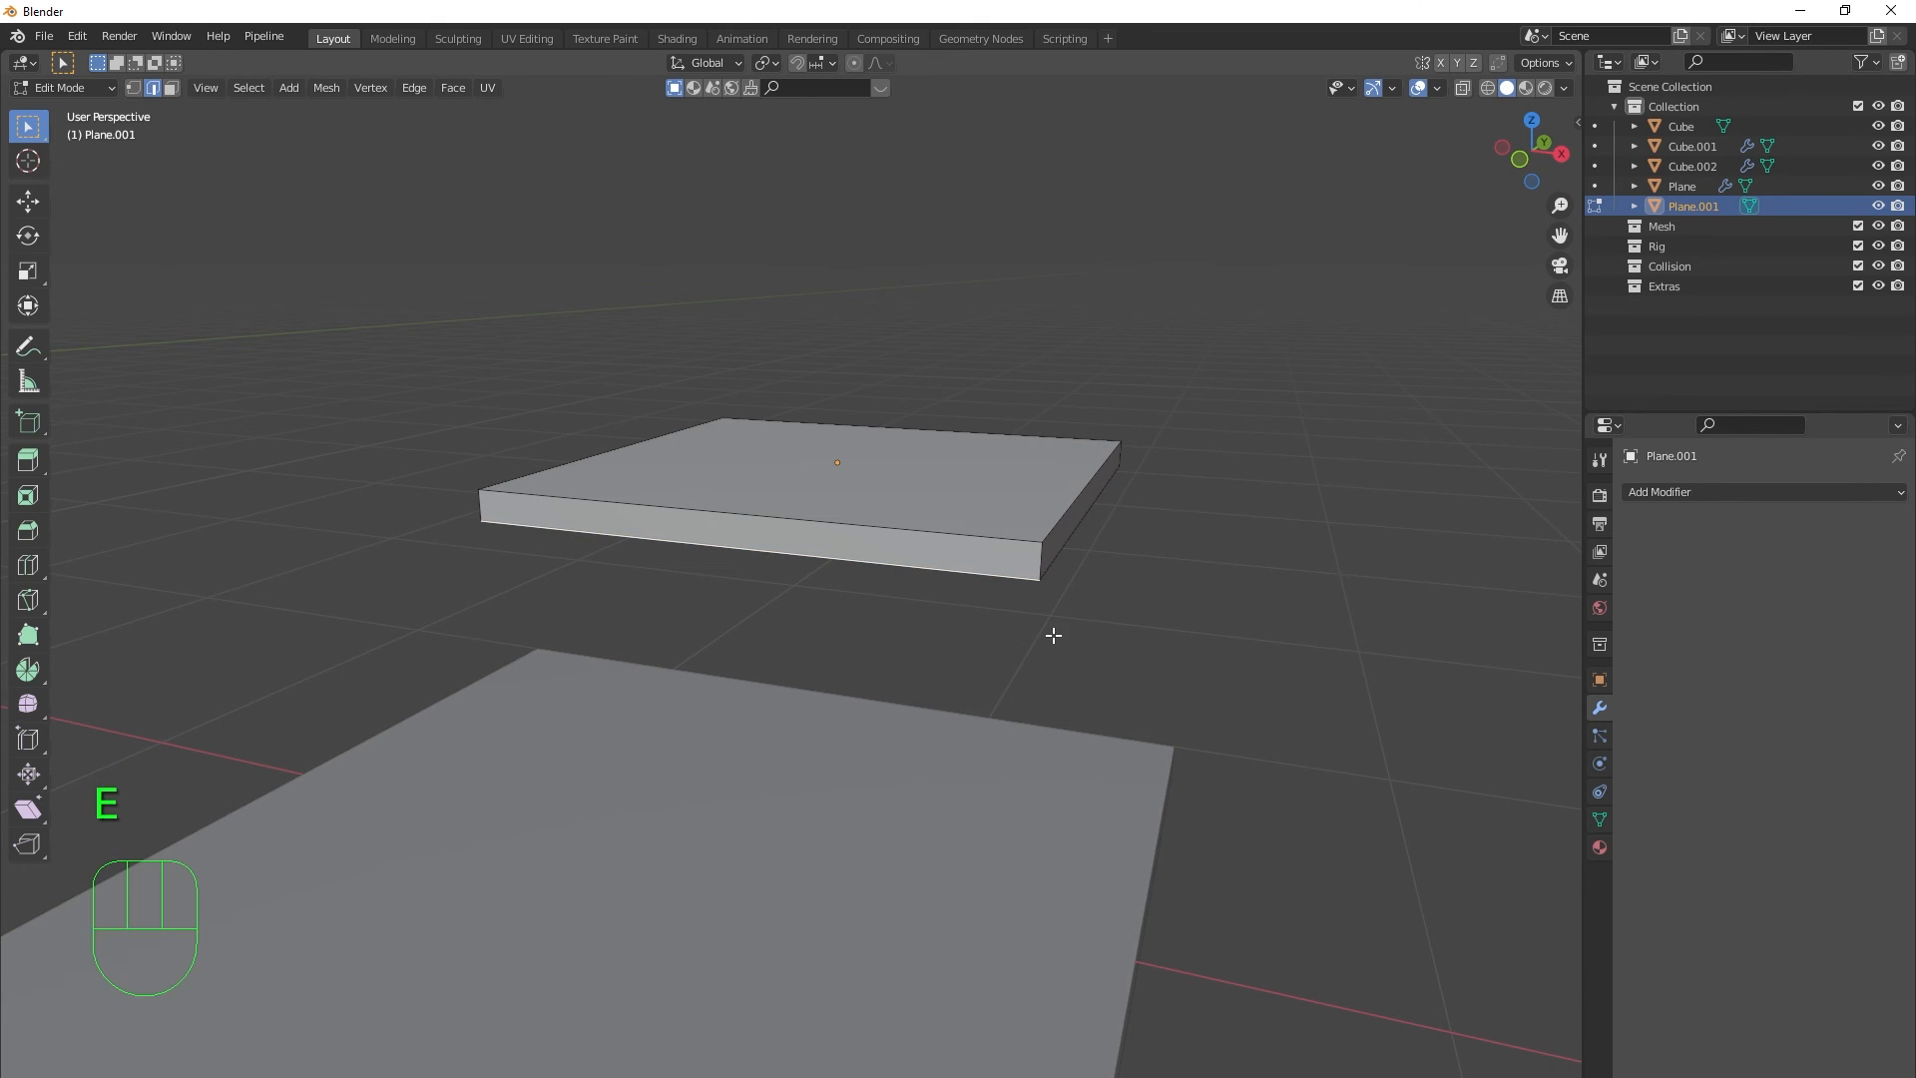
key("Tab")
- Extrude the second plane's end face outward along X in Edit Mode to lengthen the slab
left_click(1132, 631)
left_click(988, 542)
scroll(1141, 651, "down", 5)
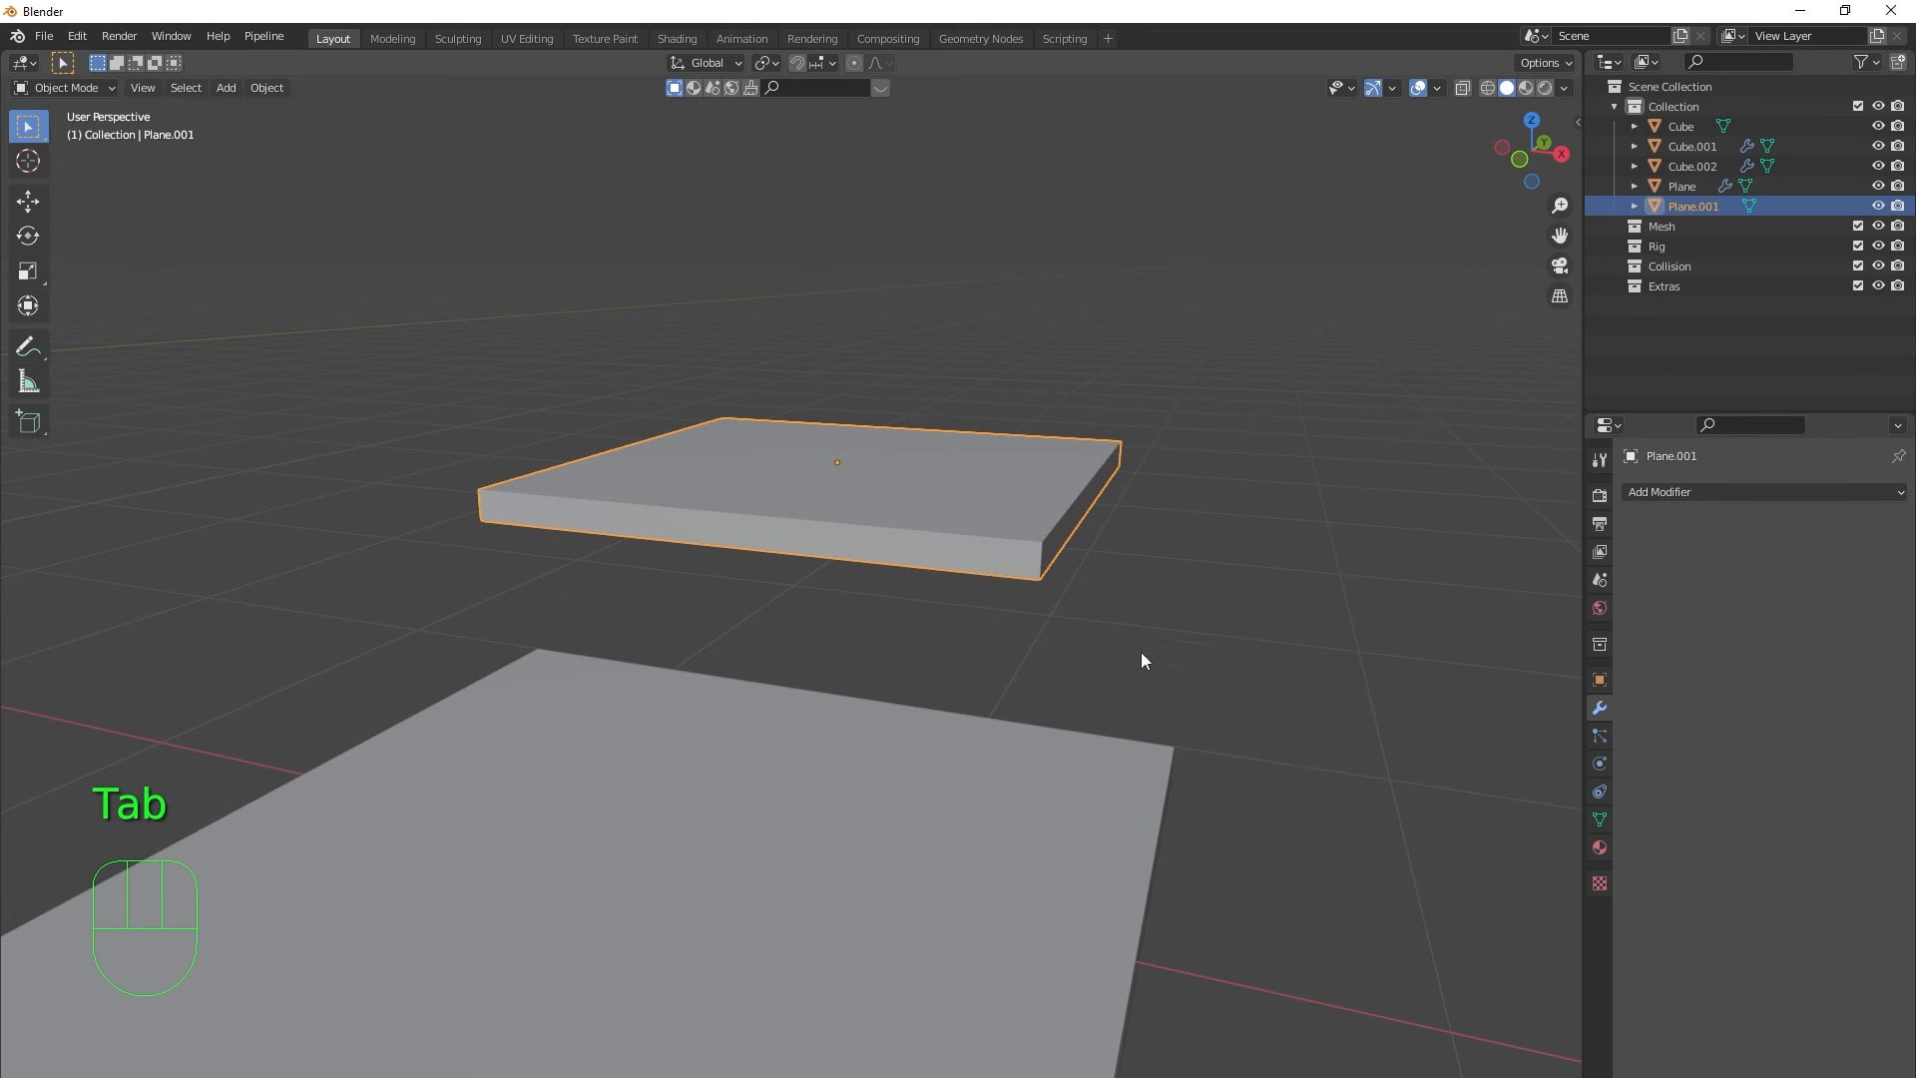
middle_click_drag(993, 595, 714, 599)
middle_click_drag(713, 599, 758, 798, "shift")
scroll(722, 680, "up", 4)
middle_click_drag(758, 798, 1051, 721, "shift")
scroll(763, 774, "up", 2)
scroll(1051, 720, "down", 3)
key("Tab")
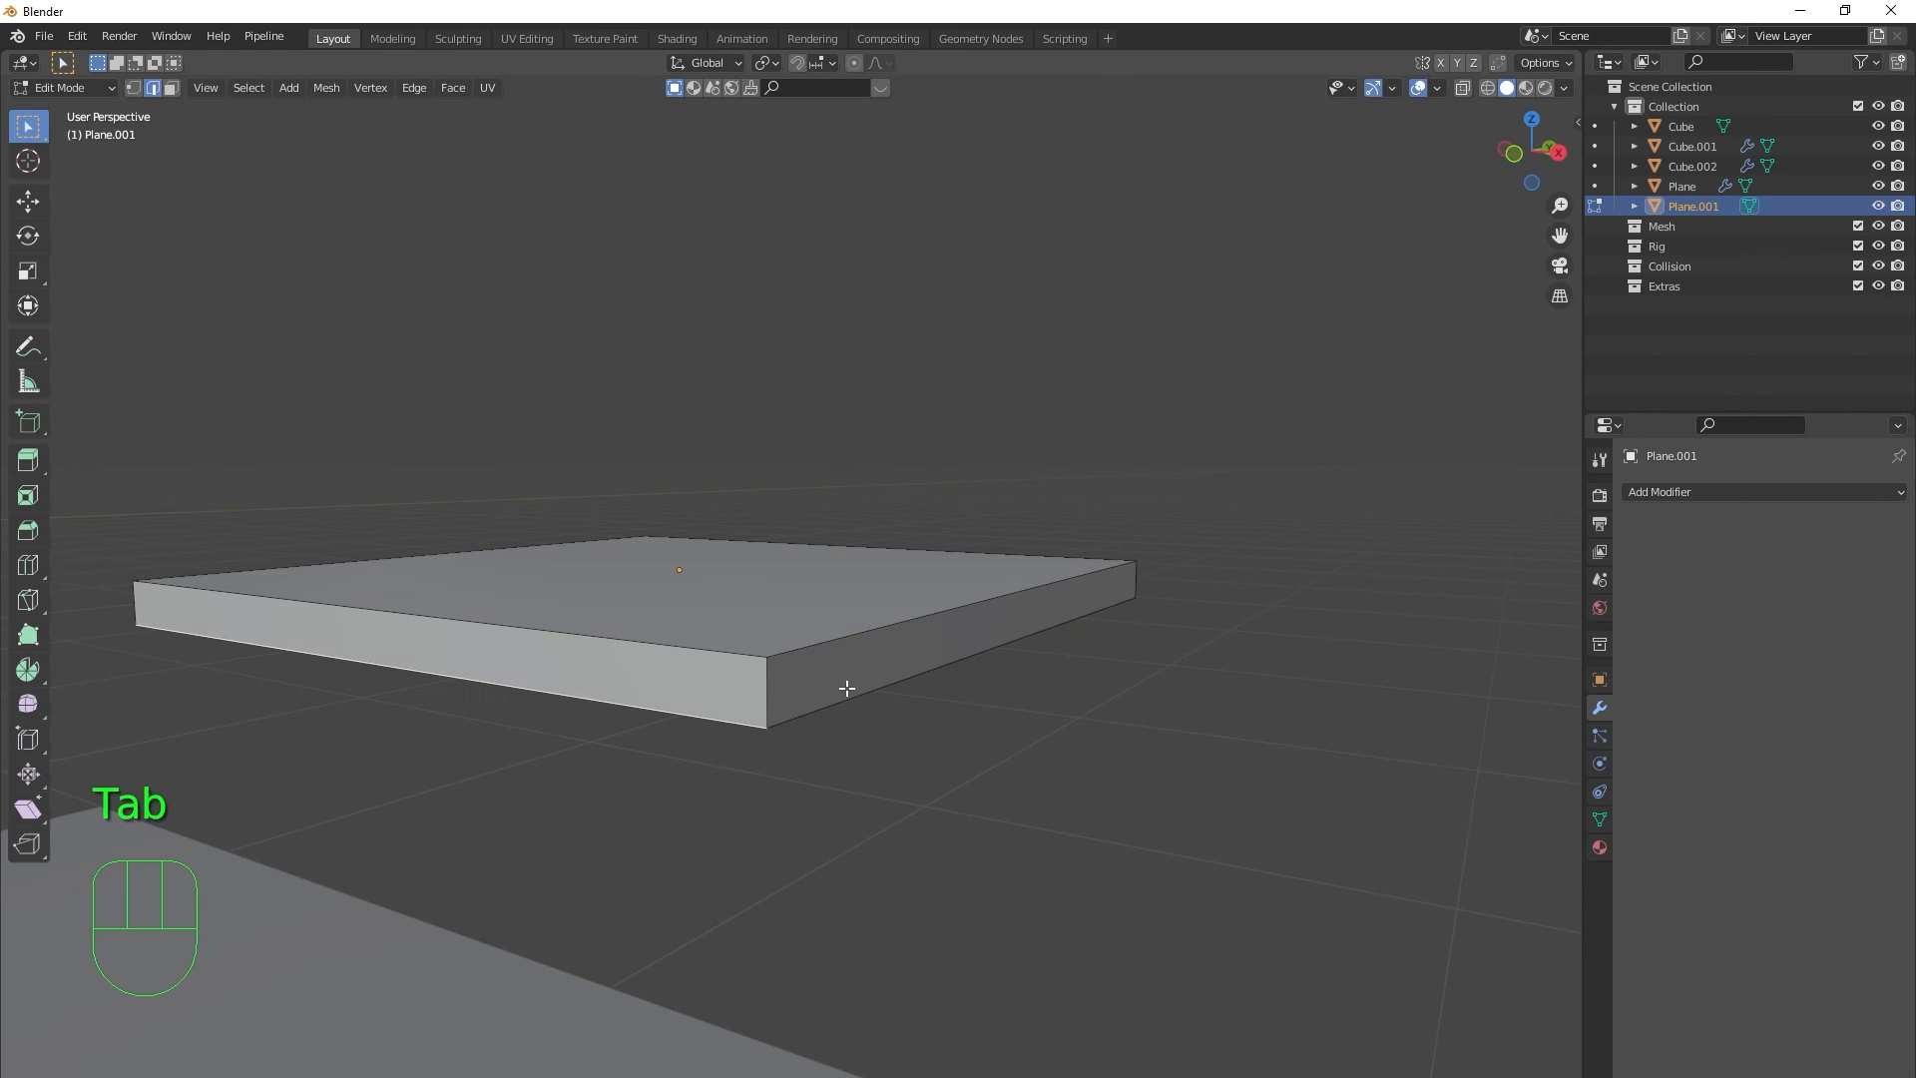
key("3")
left_click(868, 655)
middle_click_drag(988, 662, 1039, 698)
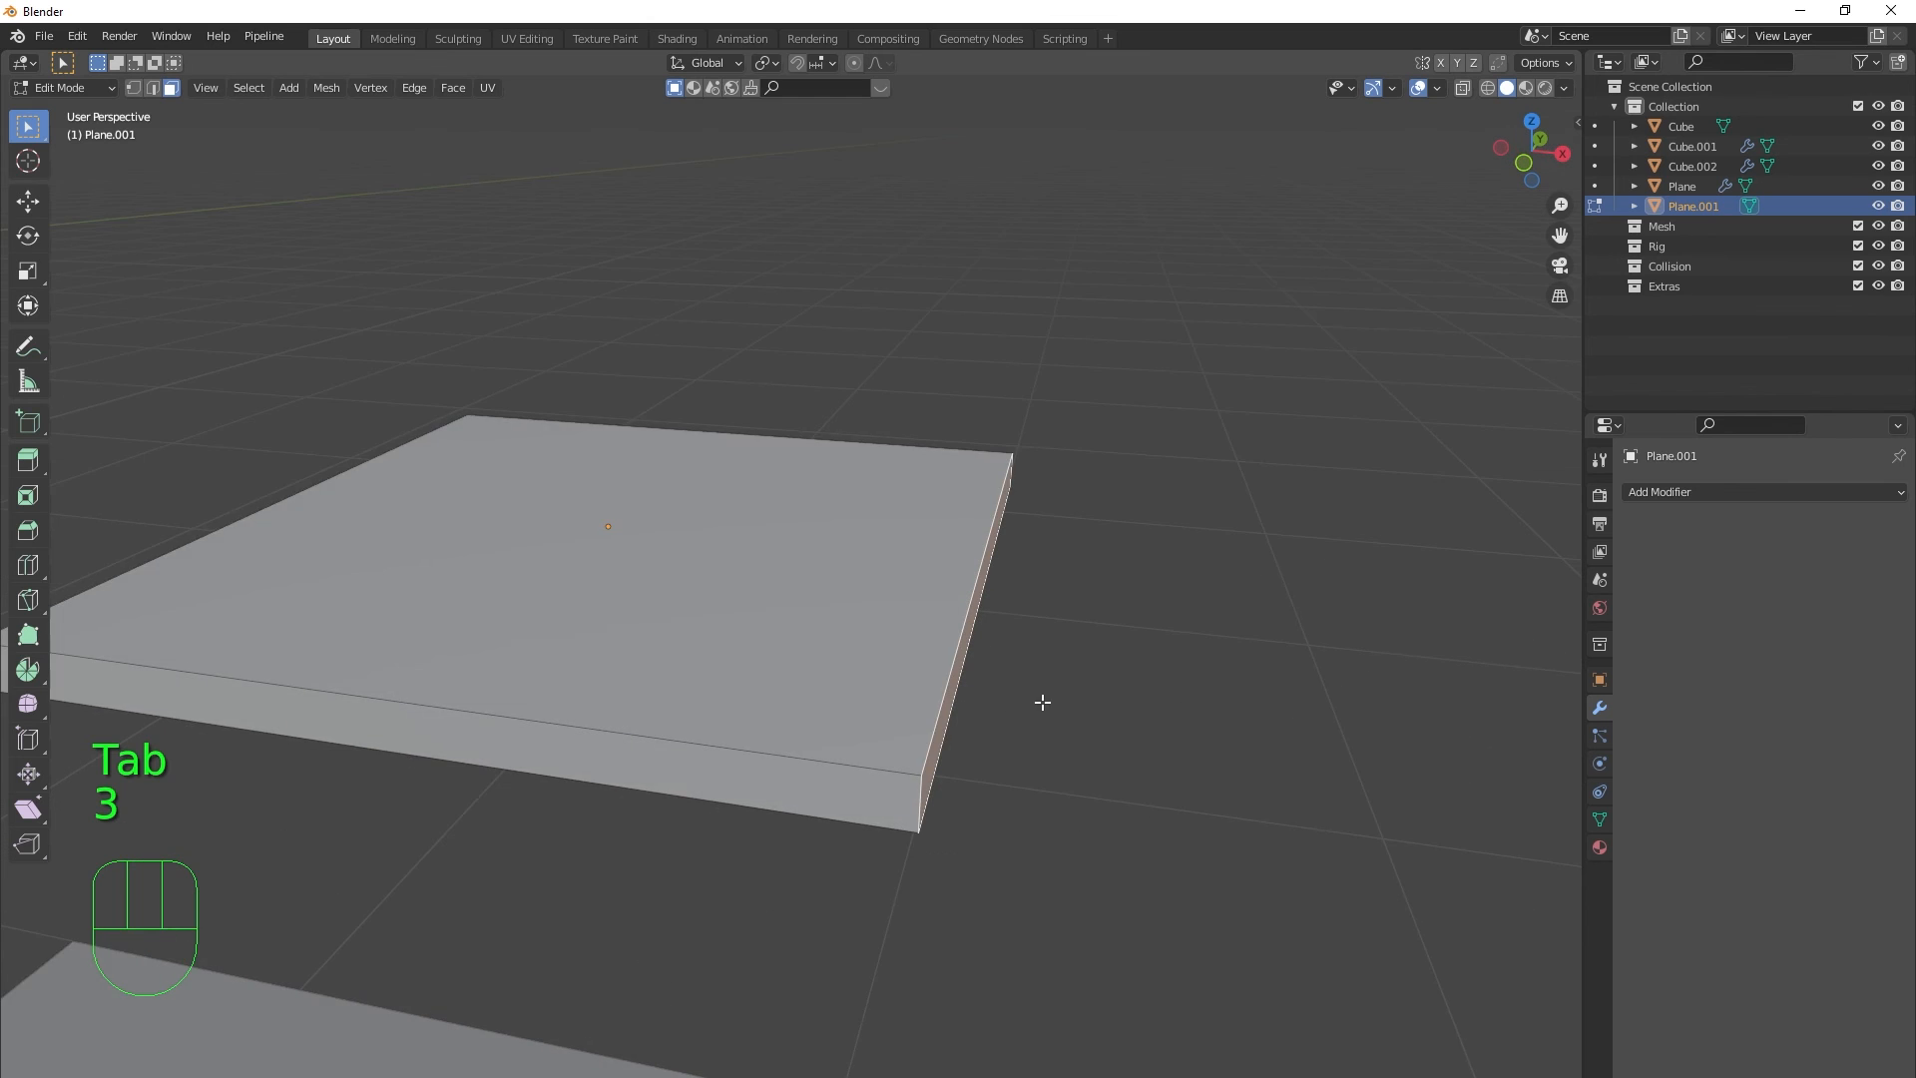
scroll(1039, 698, "down", 3)
key("e")
left_click(1369, 663)
middle_click_drag(1368, 664, 1069, 684, "shift")
scroll(1000, 665, "down", 3)
- Extrude the lengthened slab's two back side faces outward by about 0.27 m, and select the new strip's two top faces
key("ctrl+z")
key("ctrl+z")
key("e")
left_click(1071, 659)
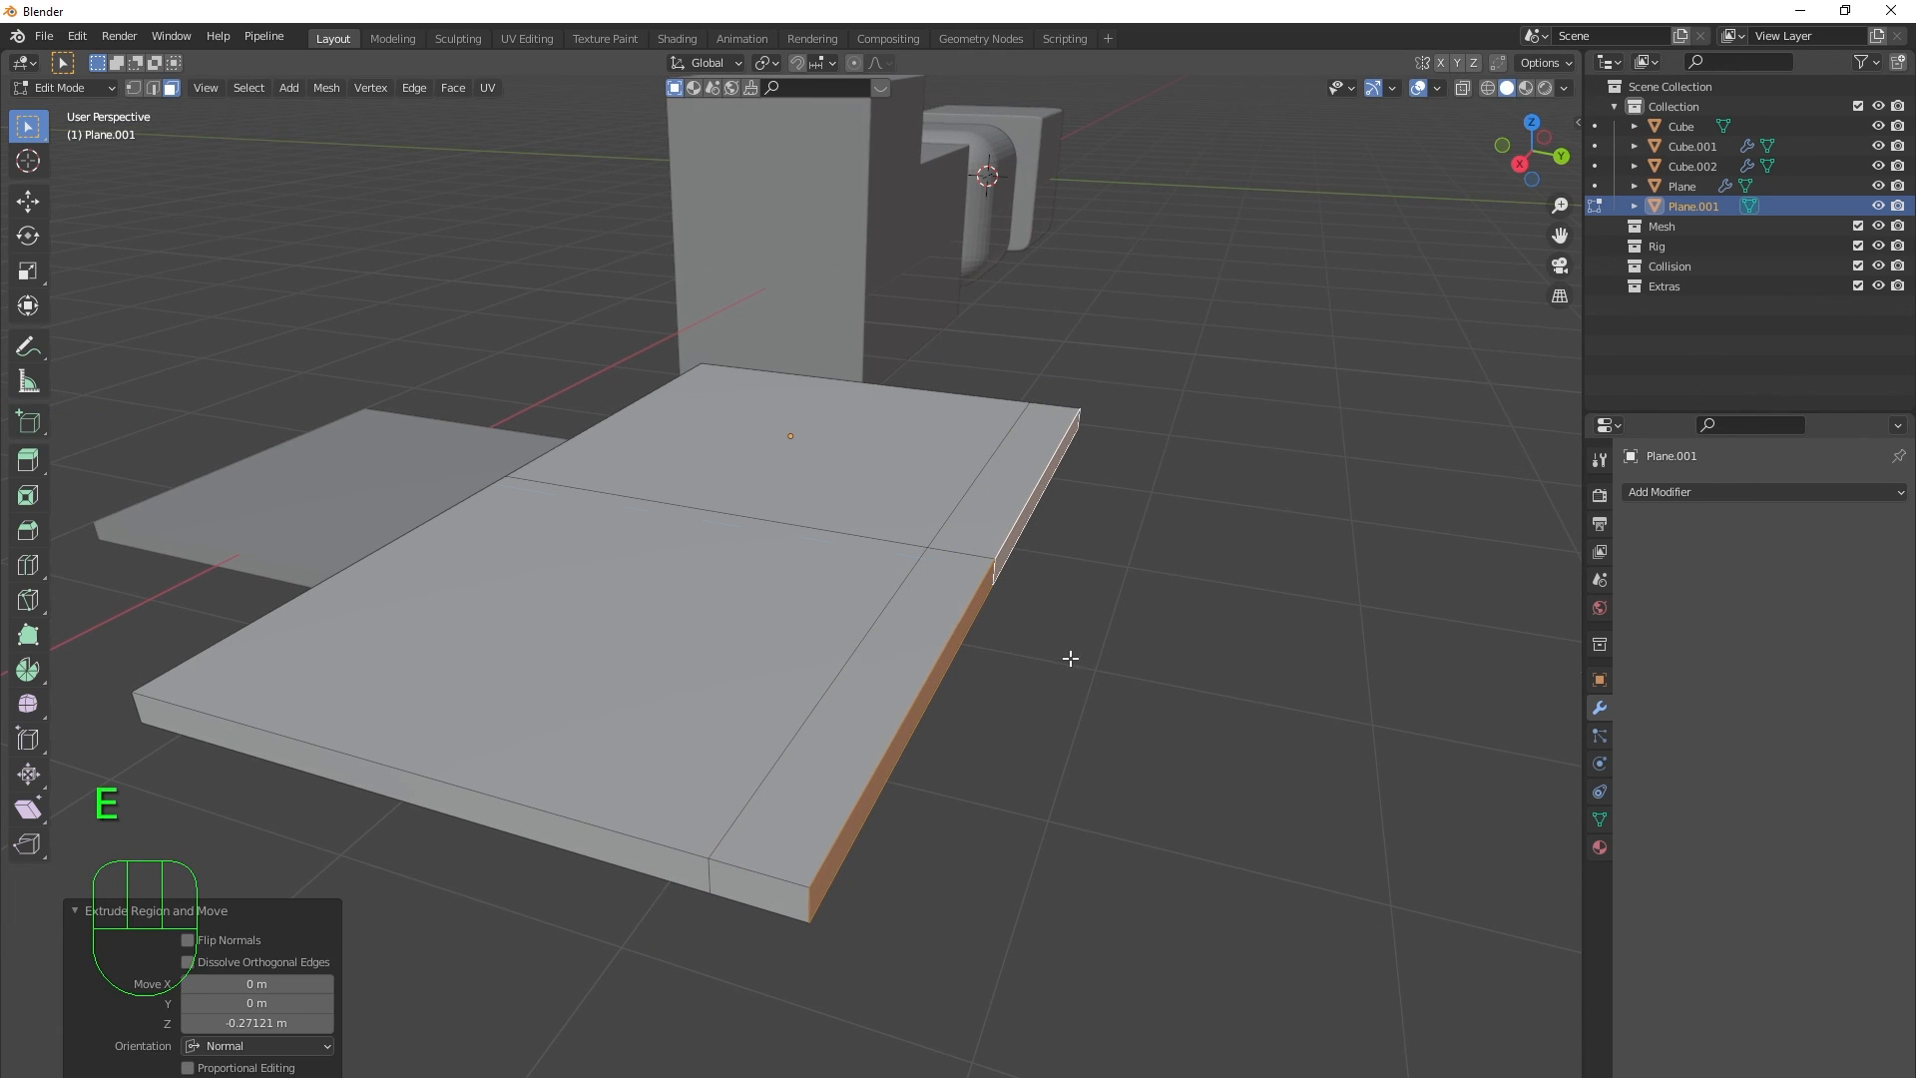
left_click(940, 617)
left_click(962, 535, "shift")
middle_click_drag(1018, 662, 1039, 650)
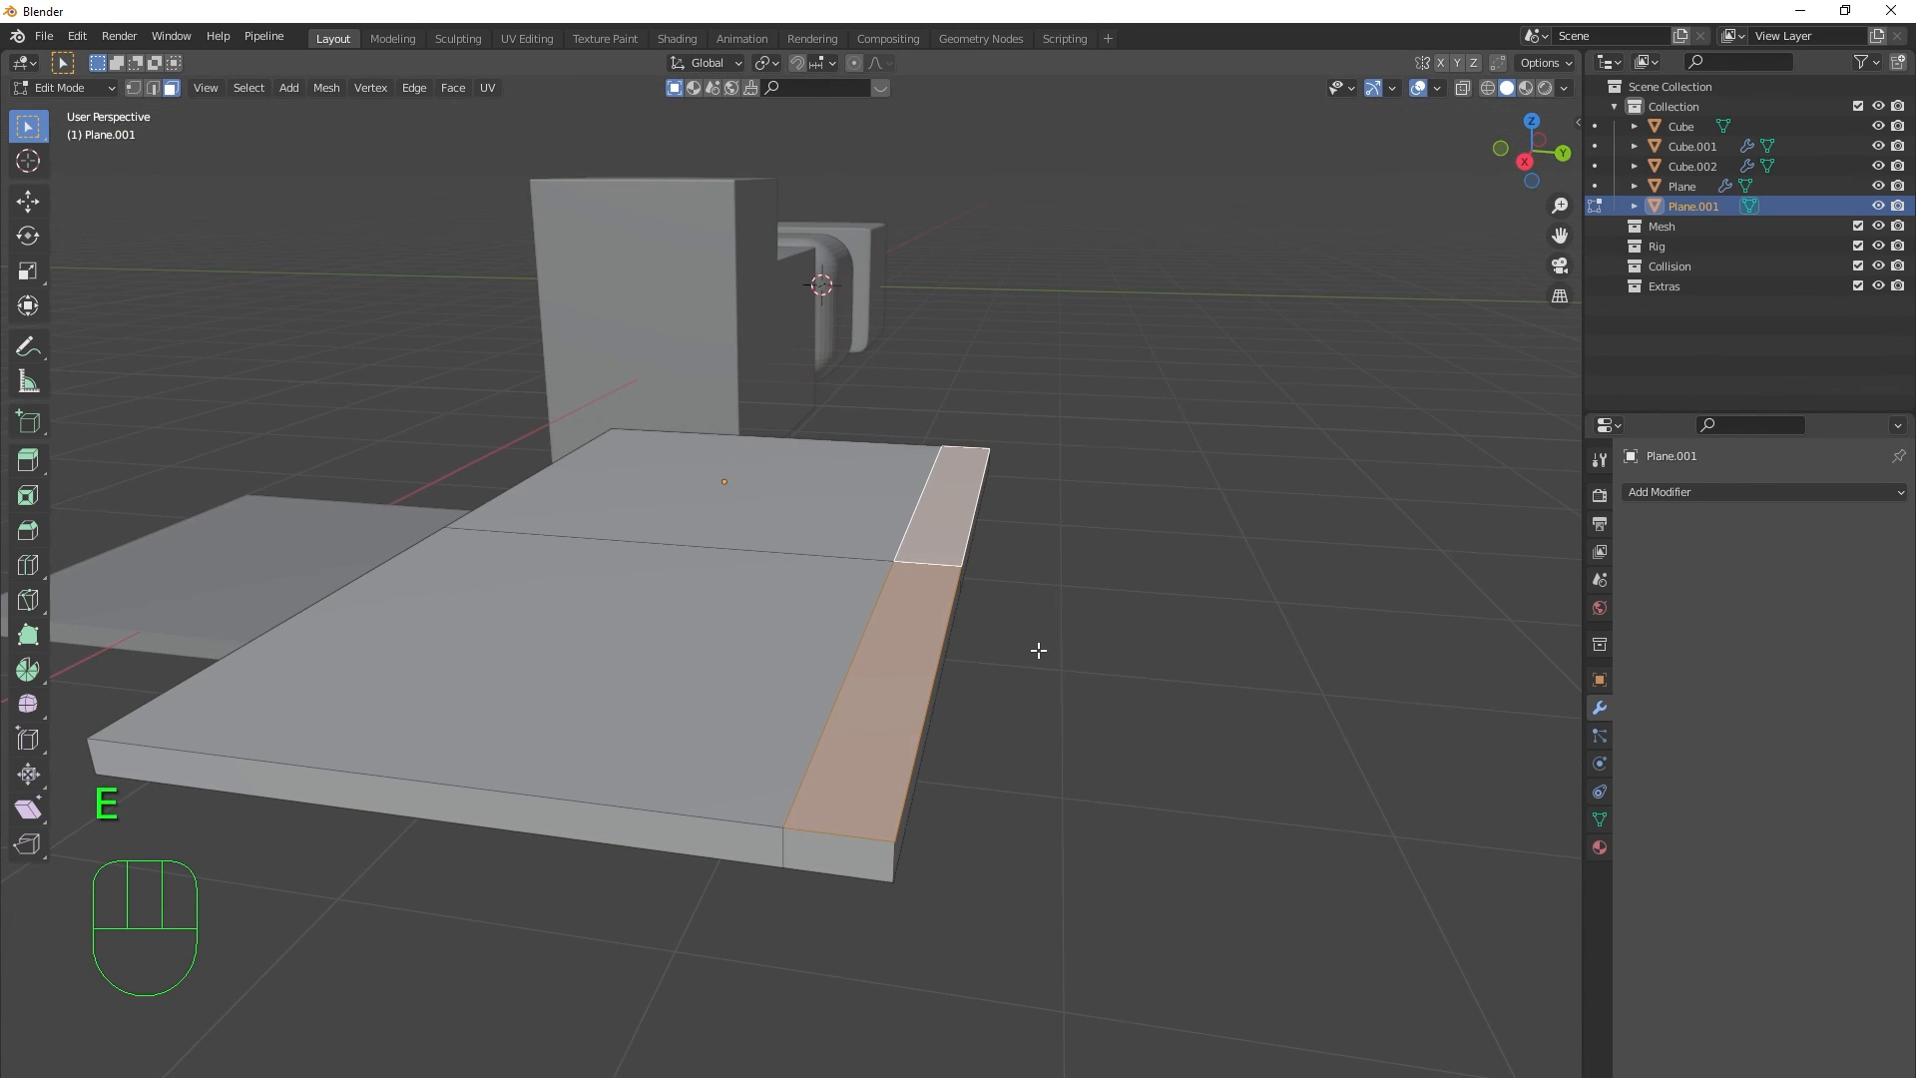
key("g")
key("z")
right_click(1105, 680)
- Extrude the selected strip faces upward by about 1 m to form a wall along the slab
key("e")
left_click(1100, 423)
middle_click_drag(1069, 616, 1018, 591)
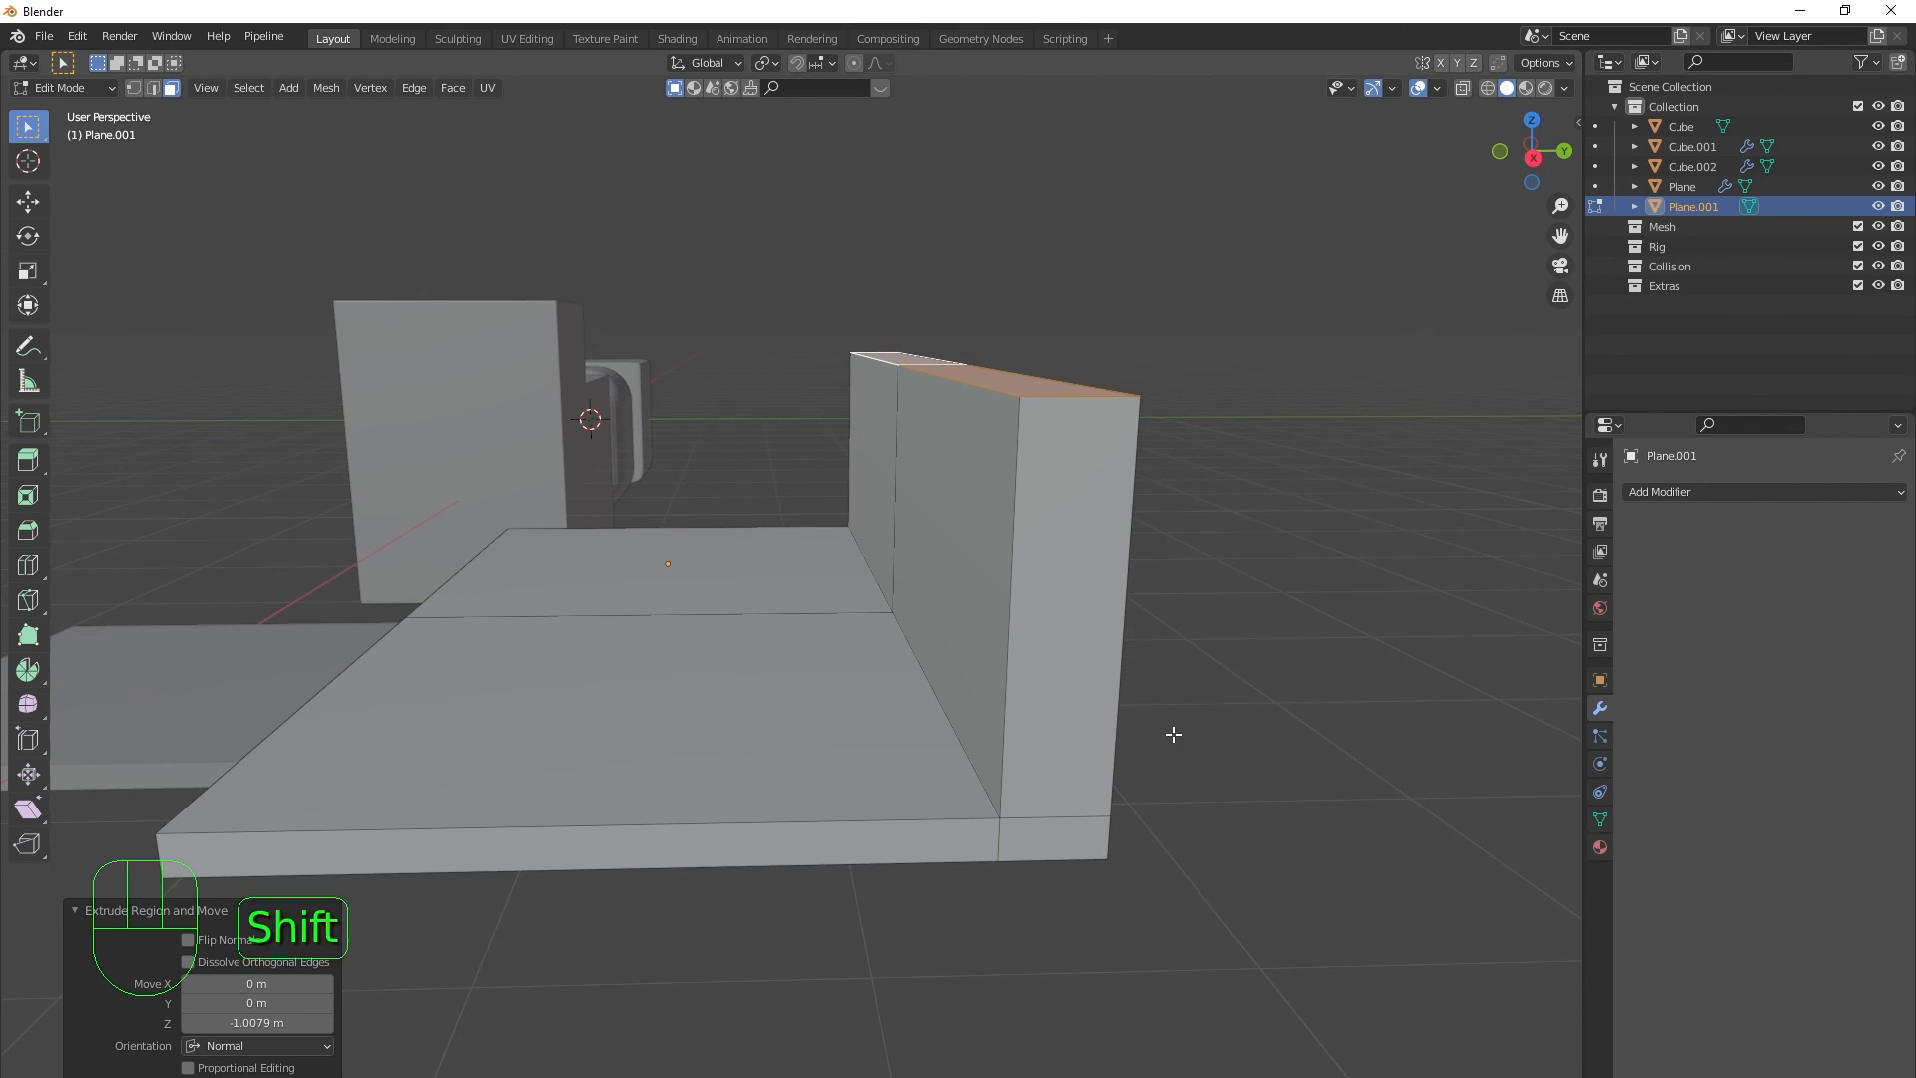
- Thin the wall by moving all its outer vertices inward along Y by about 0.22 m, and return to Object Mode
middle_click_drag(1172, 731, 1057, 770)
key("1")
middle_click_drag(1032, 651, 892, 889)
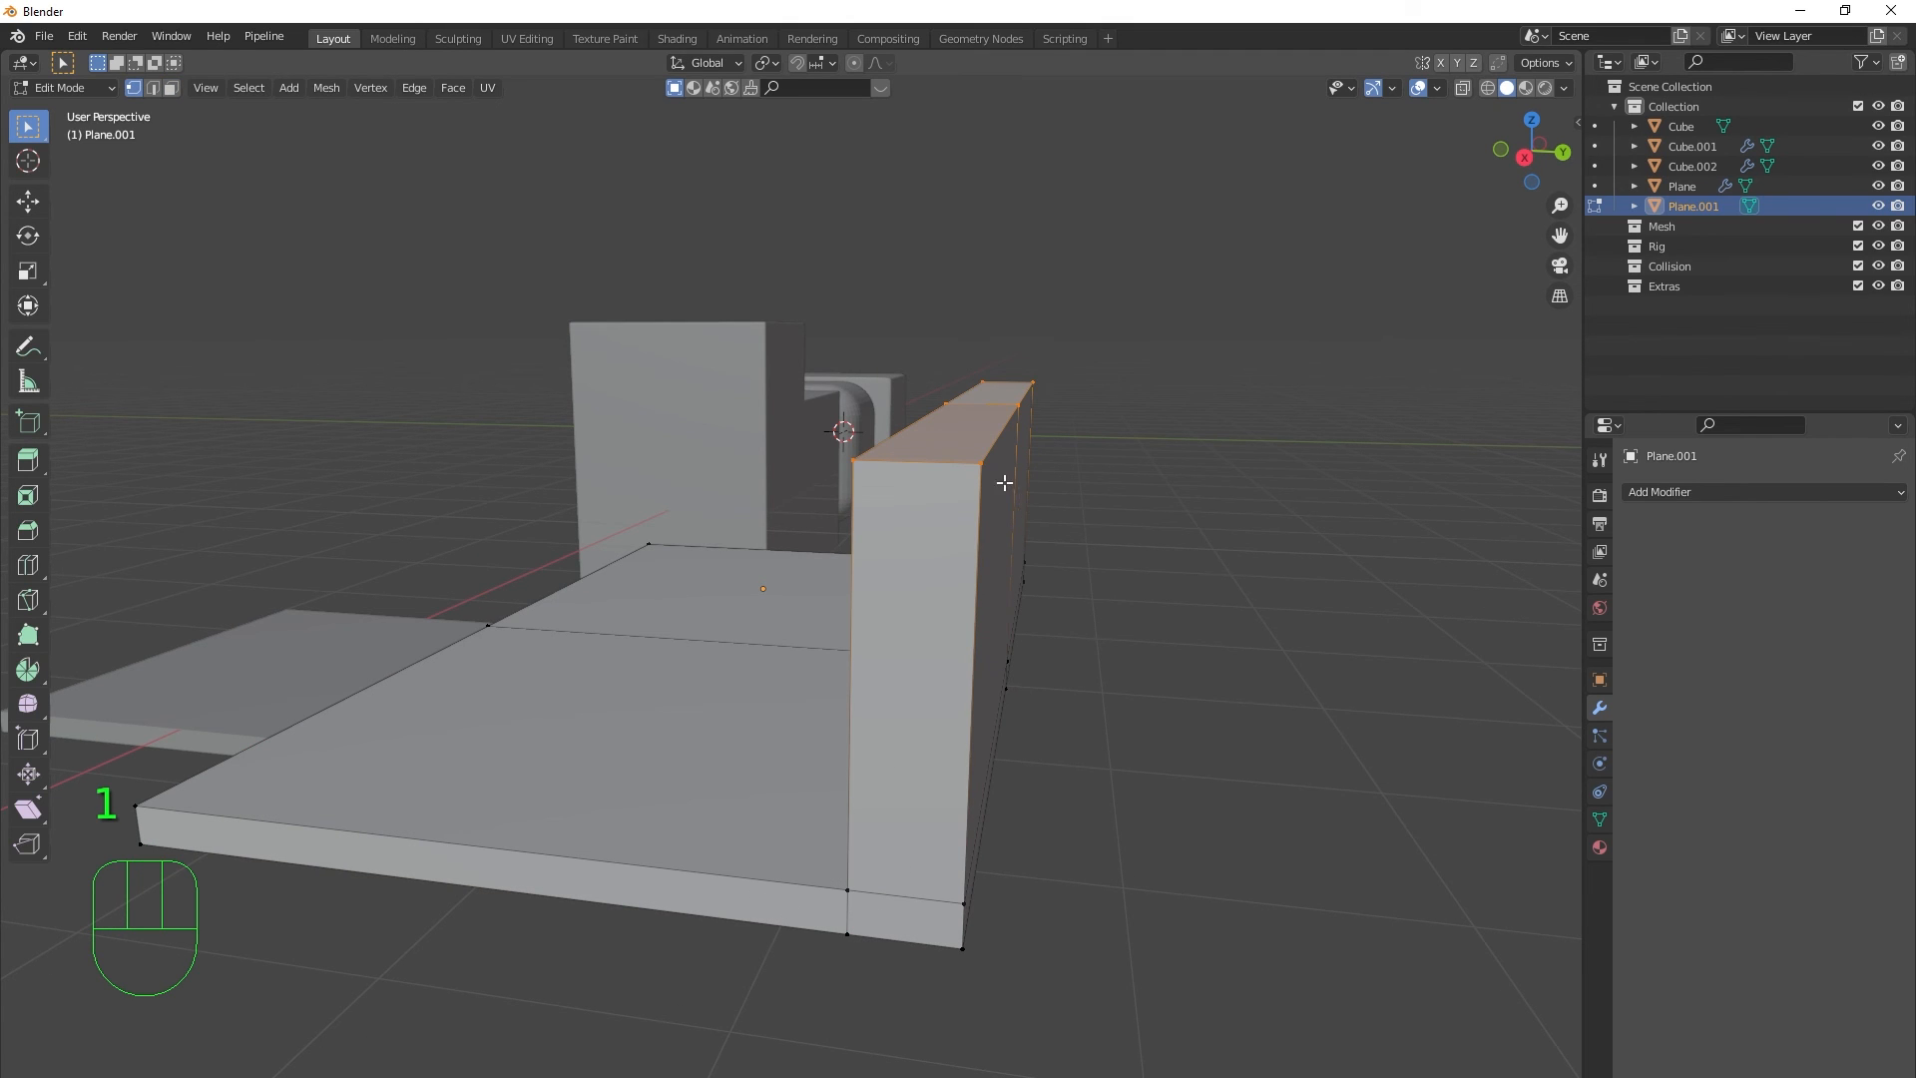
key("alt+z")
middle_click_drag(1004, 482, 1167, 846)
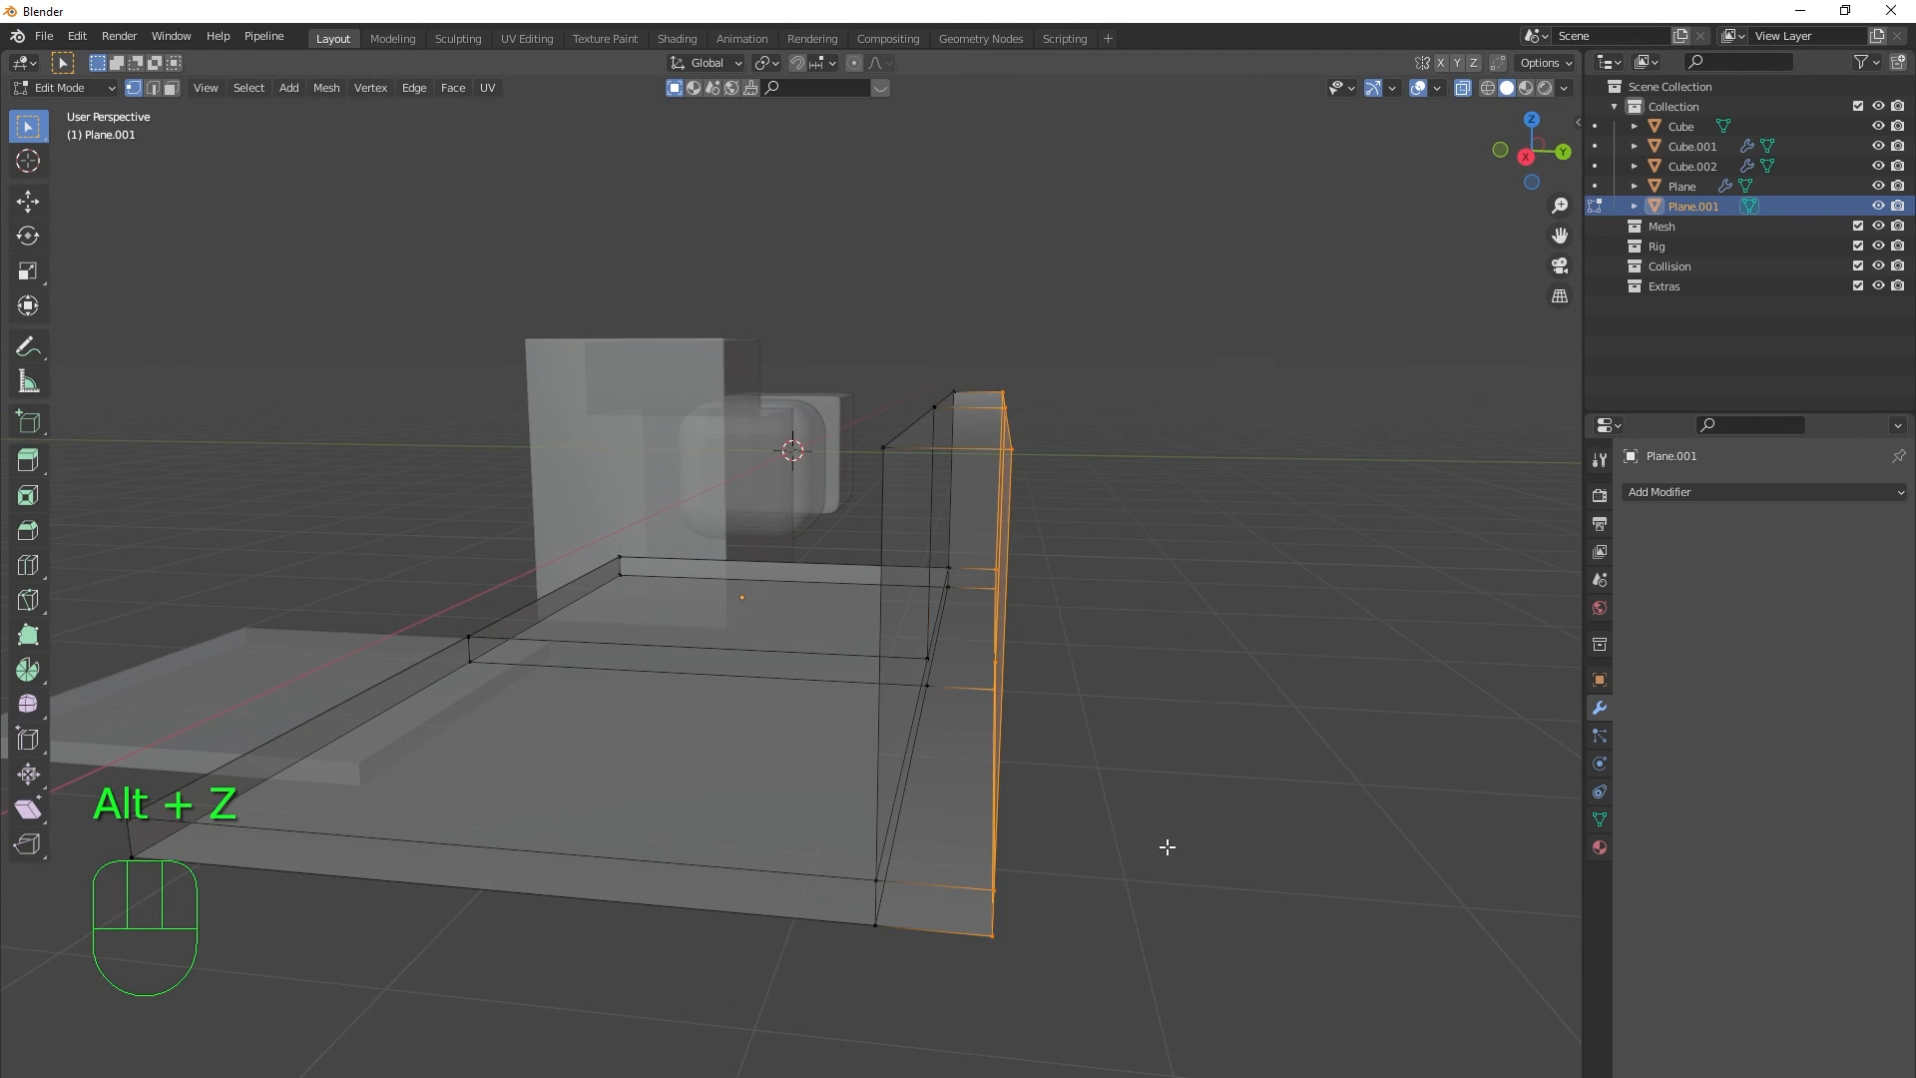
key("alt+z")
key("g")
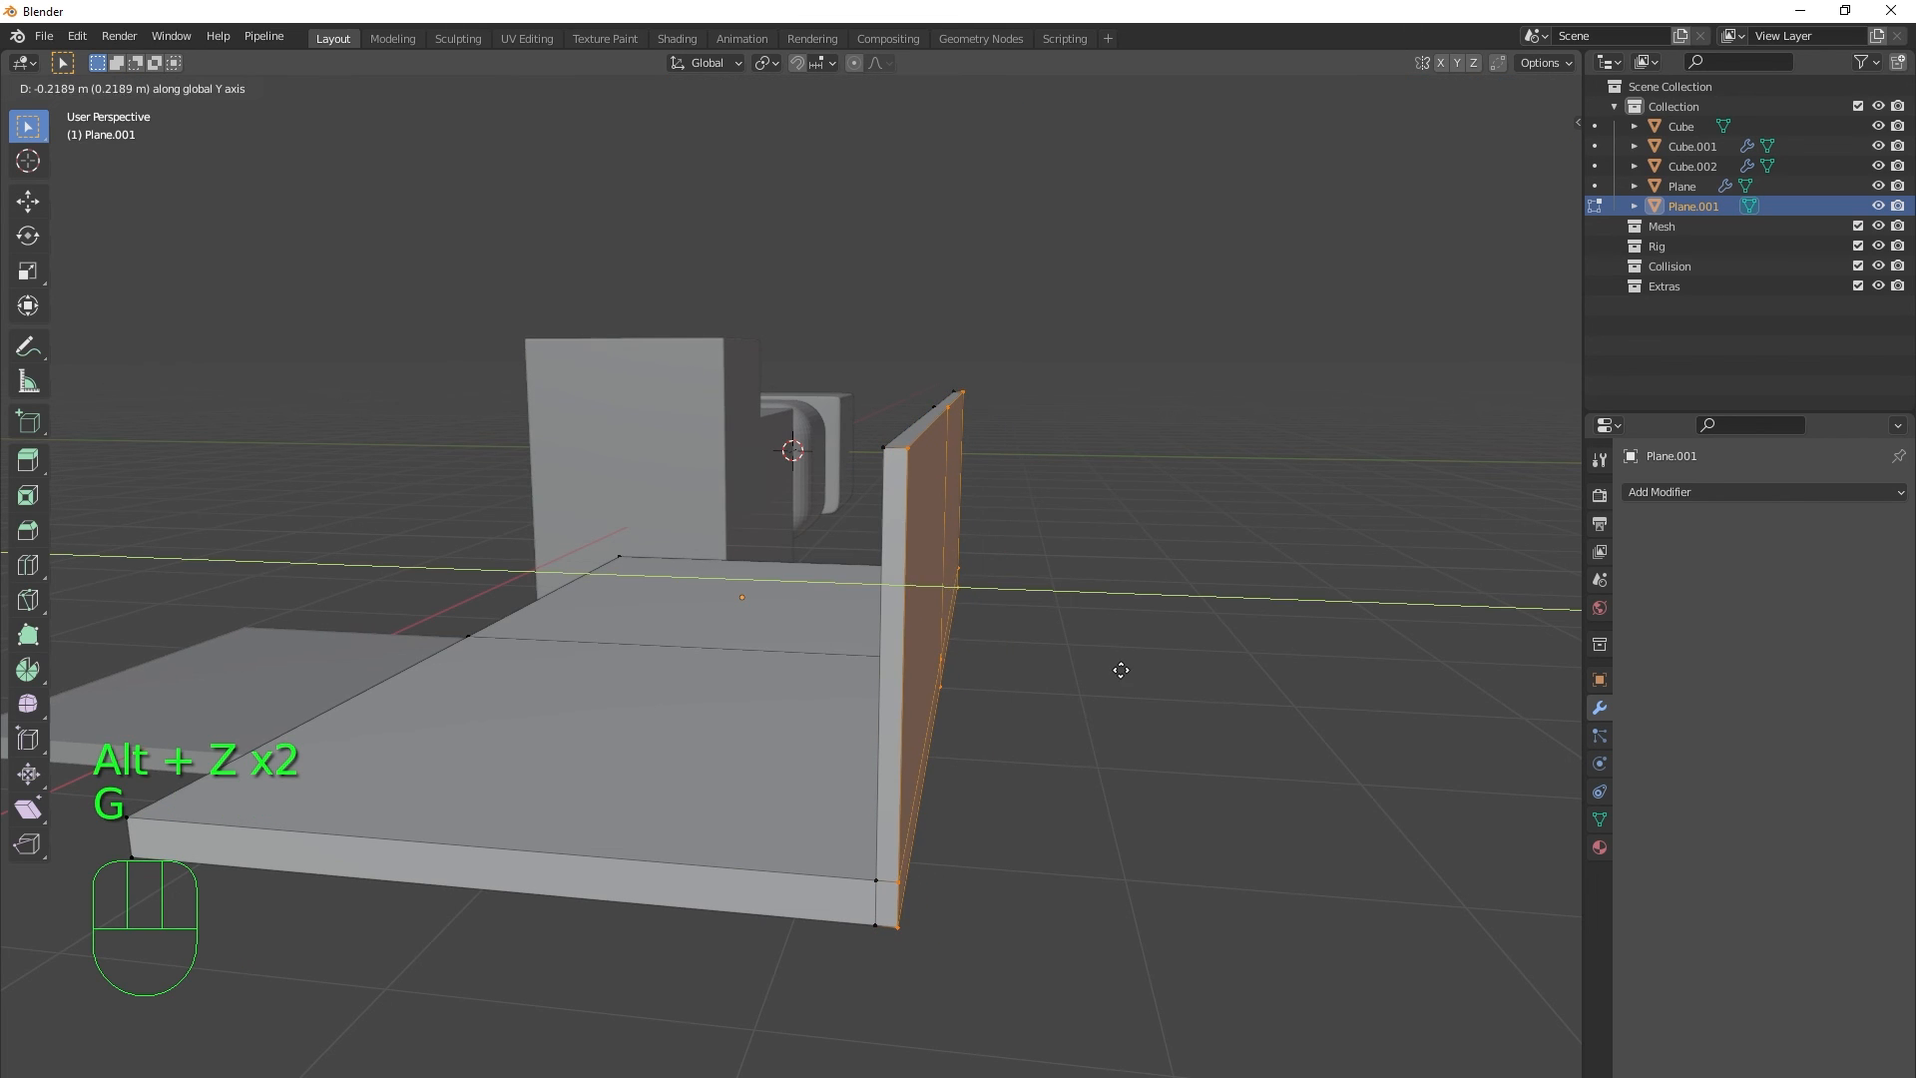
left_click(1118, 670)
middle_click_drag(1031, 715, 871, 682)
key("Tab")
- In Edit Mode on the first plane, extrude the edge at its positive X end outward by about 1.09 m along X
scroll(888, 691, "up", 3)
middle_click_drag(1242, 224, 842, 727, "shift")
left_click(718, 757)
scroll(719, 756, "up", 2)
middle_click_drag(719, 756, 941, 699)
key("Tab")
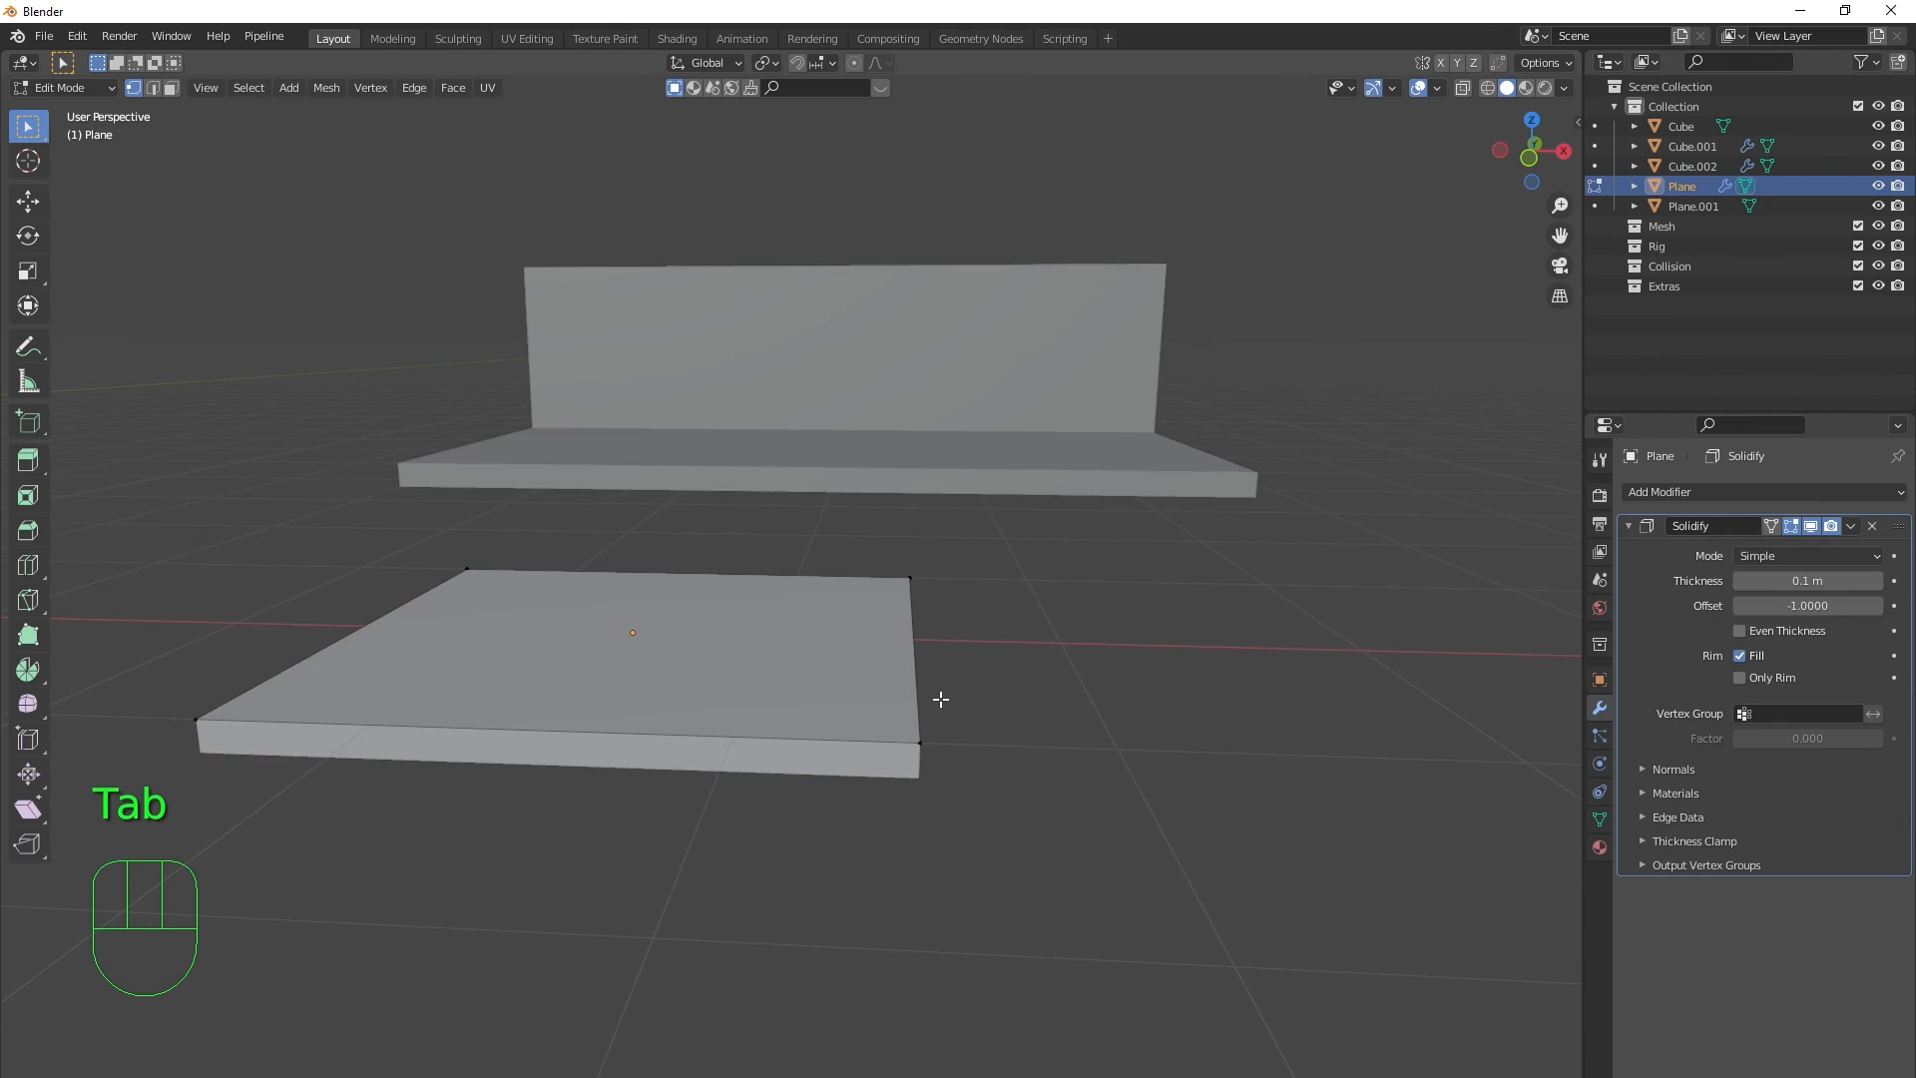
left_click_drag(834, 531, 1074, 748)
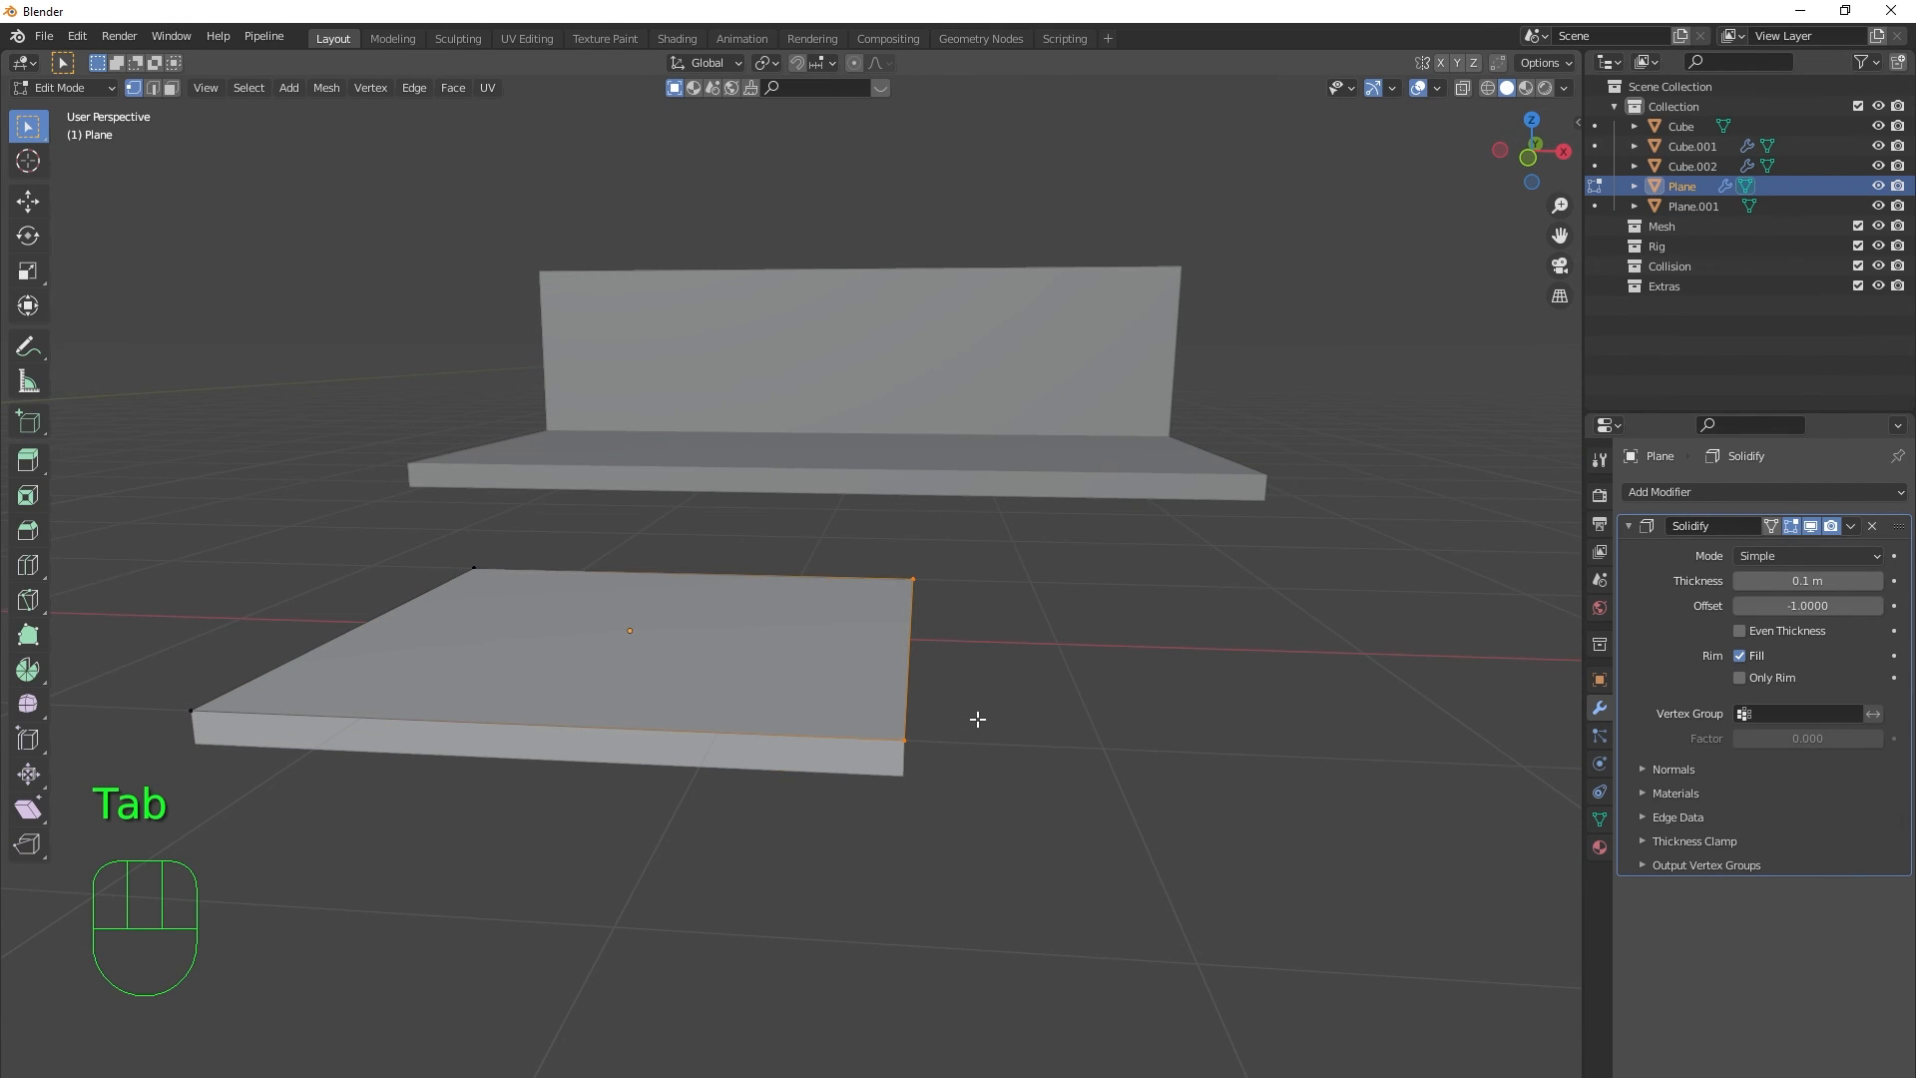
key("e")
left_click(1317, 724)
- Extrude the first plane's new end edge straight up by about 1.47 m to form a wall
key("e")
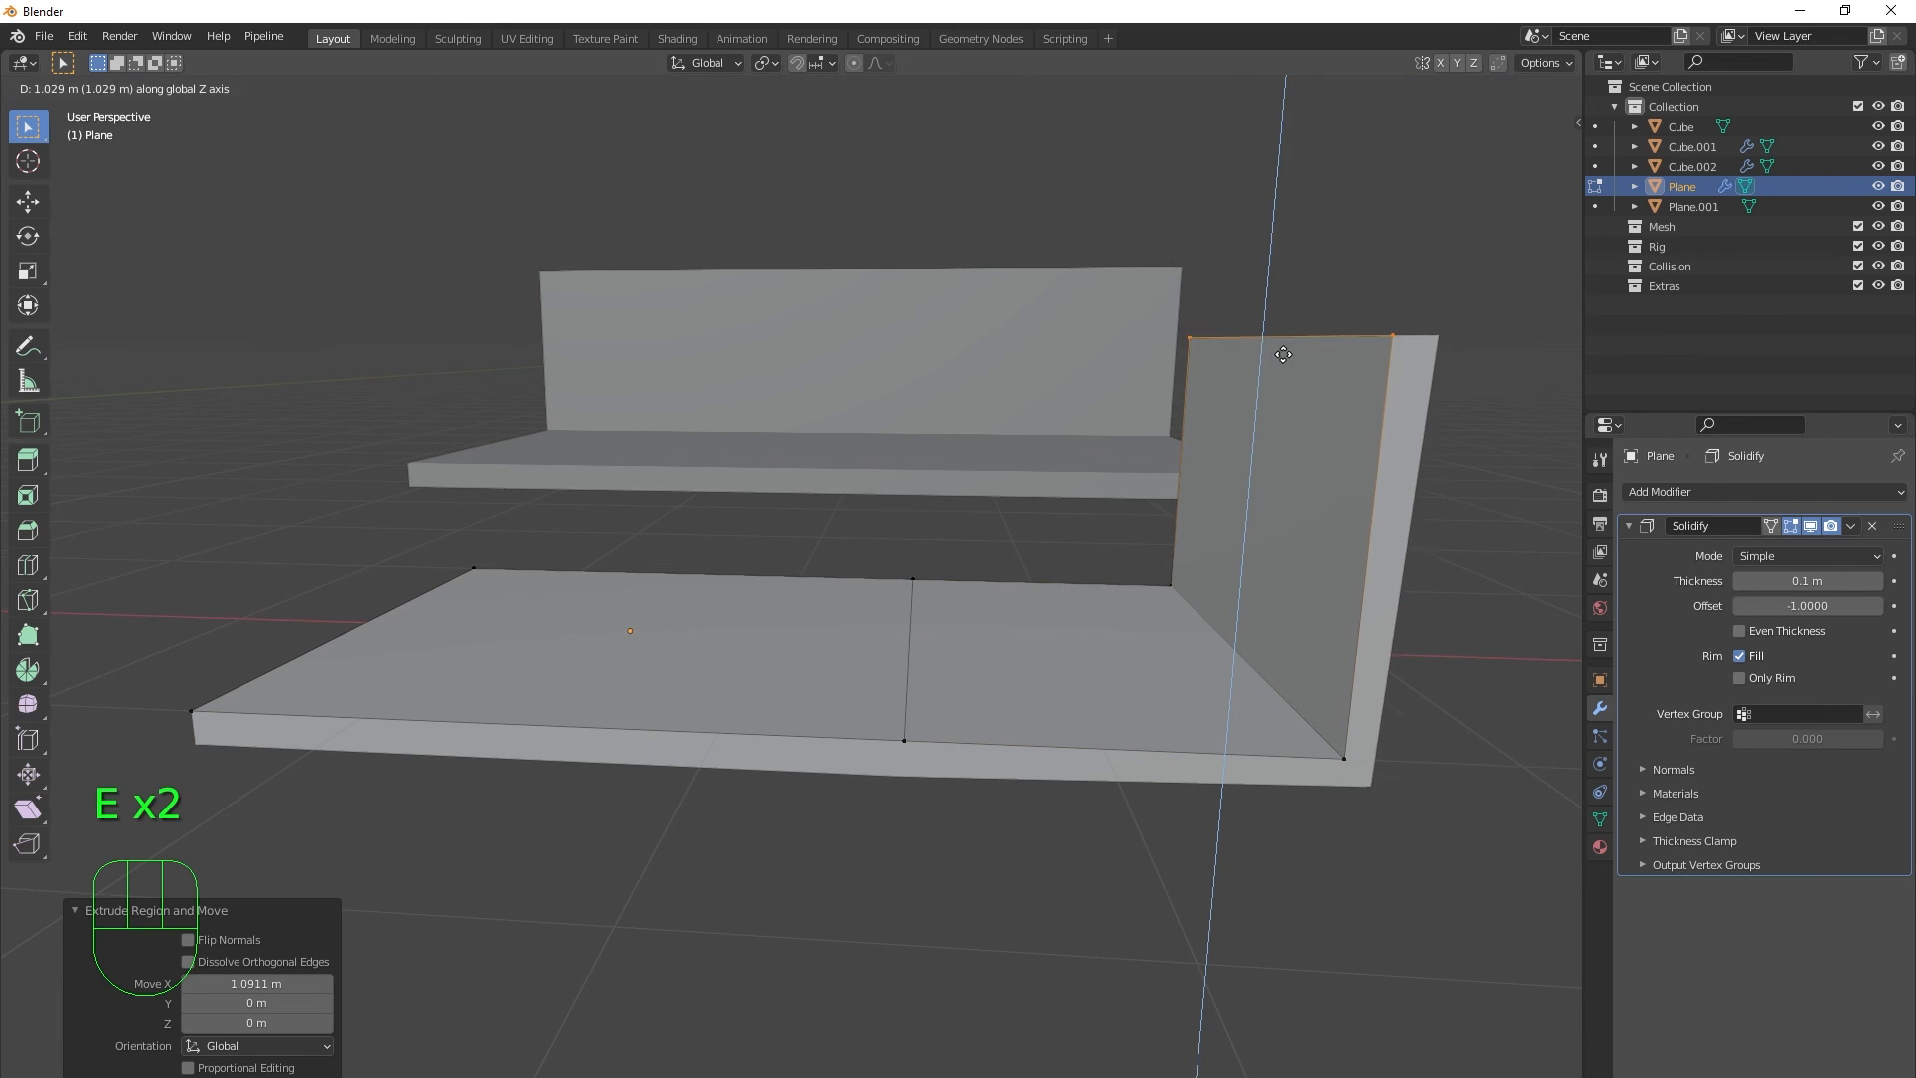
left_click(1283, 314)
scroll(1283, 314, "down", 3)
middle_click_drag(1338, 547, 1032, 584, "shift")
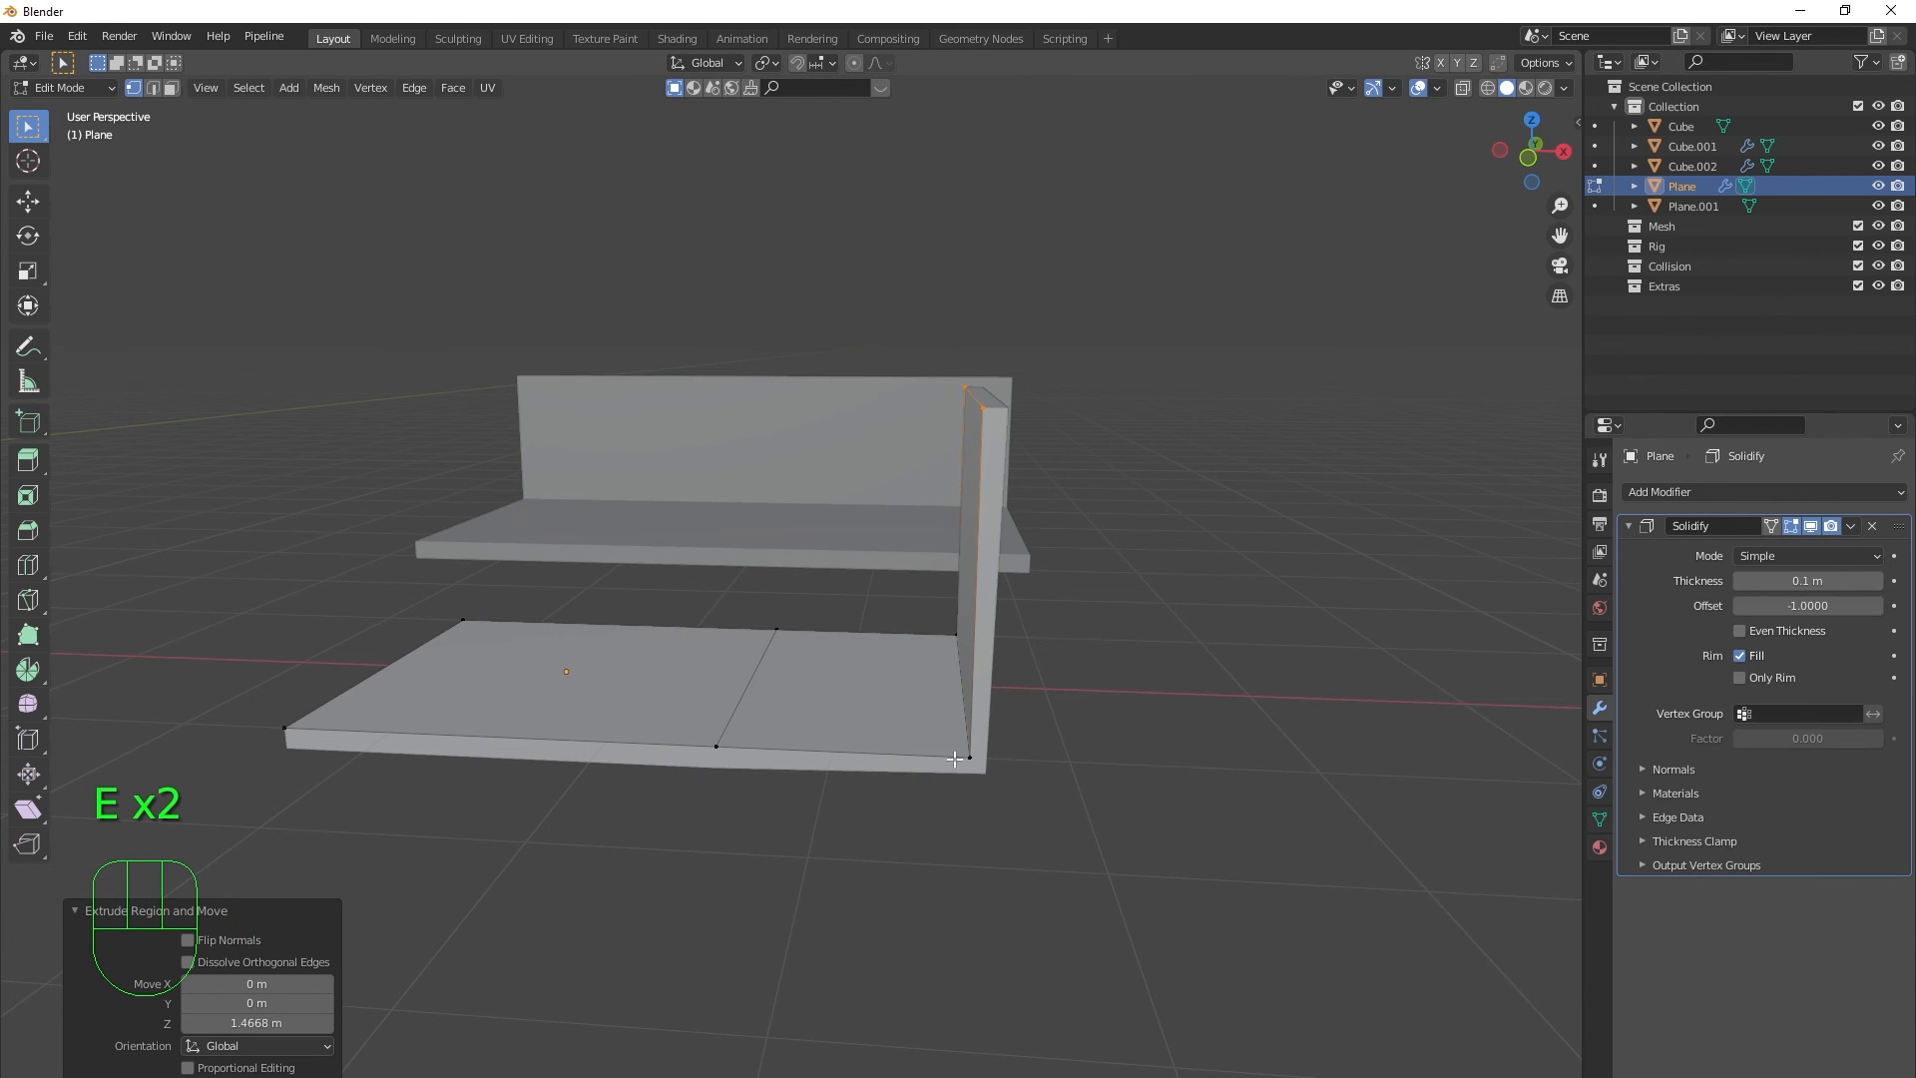
middle_click_drag(903, 752, 958, 746)
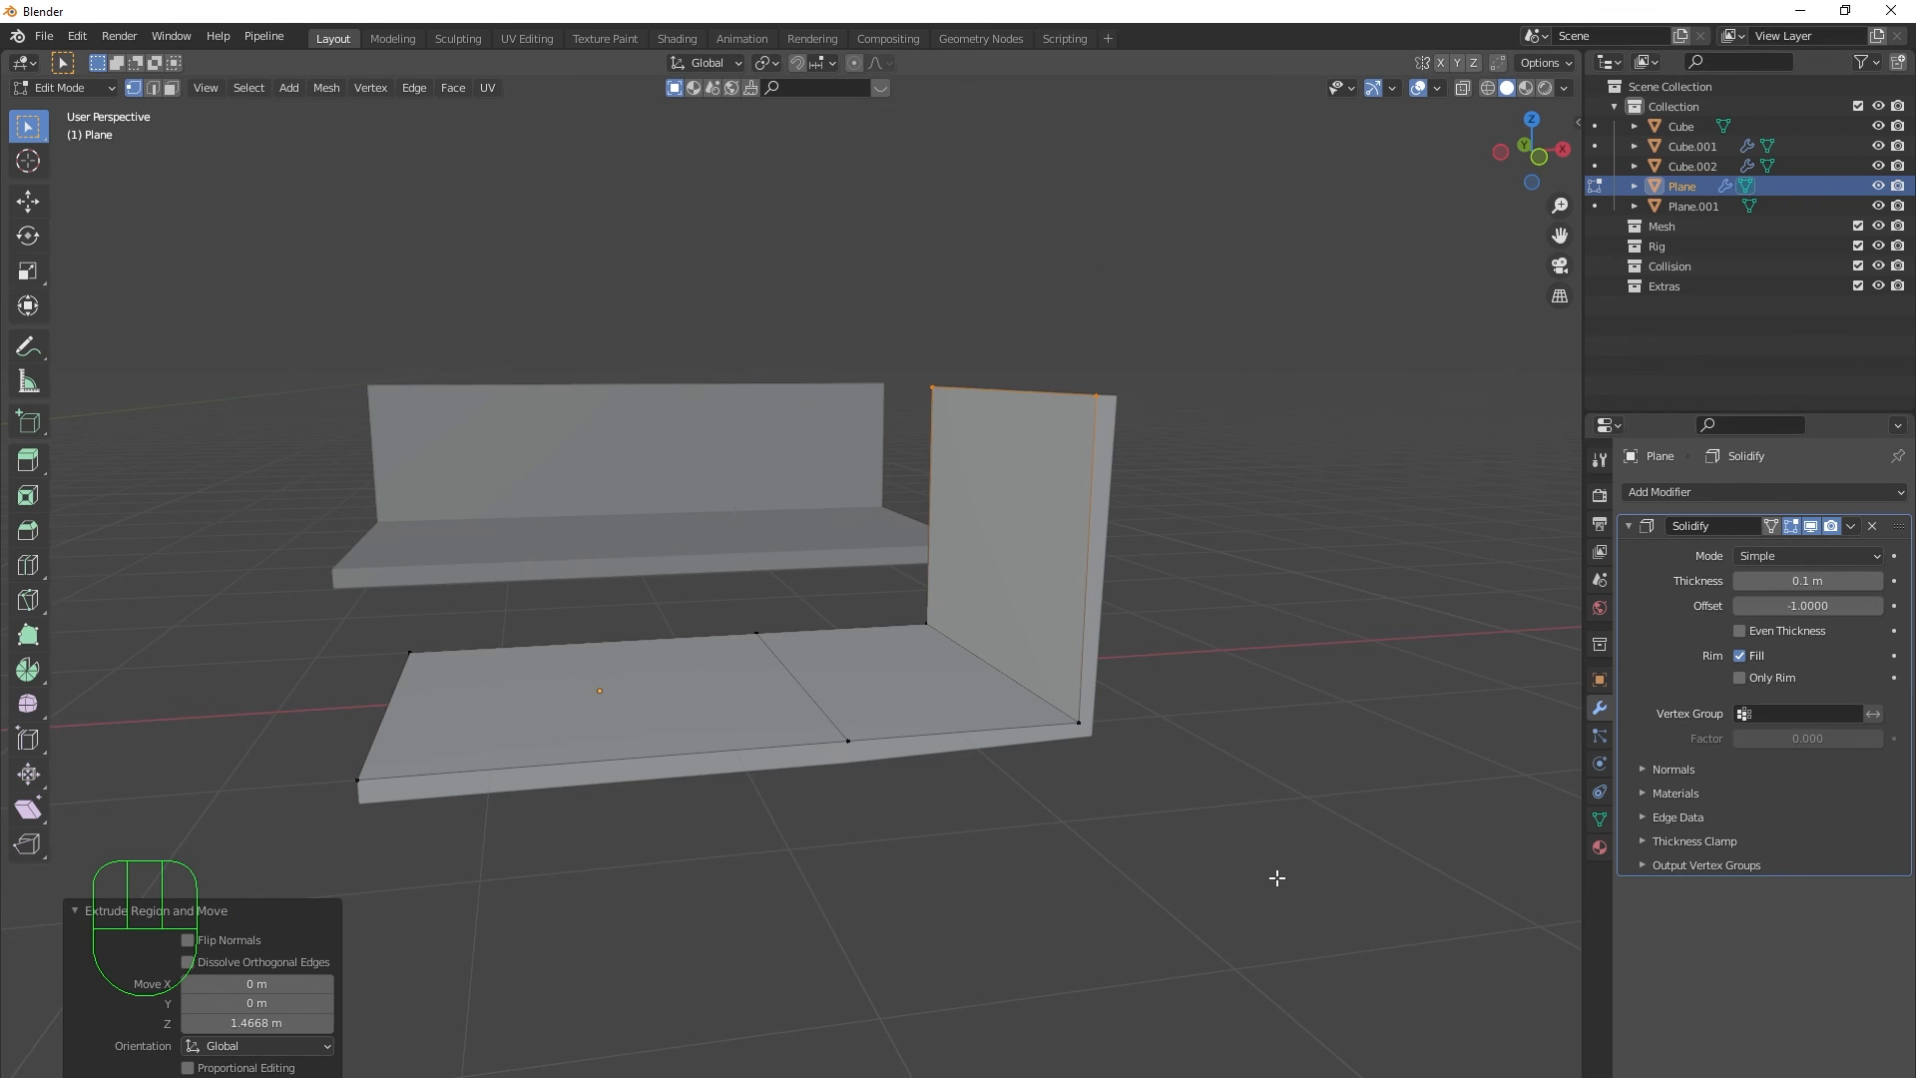
- Enable Even Thickness on the Solidify modifier and check the wall corner in front view
middle_click_drag(1274, 881, 956, 775)
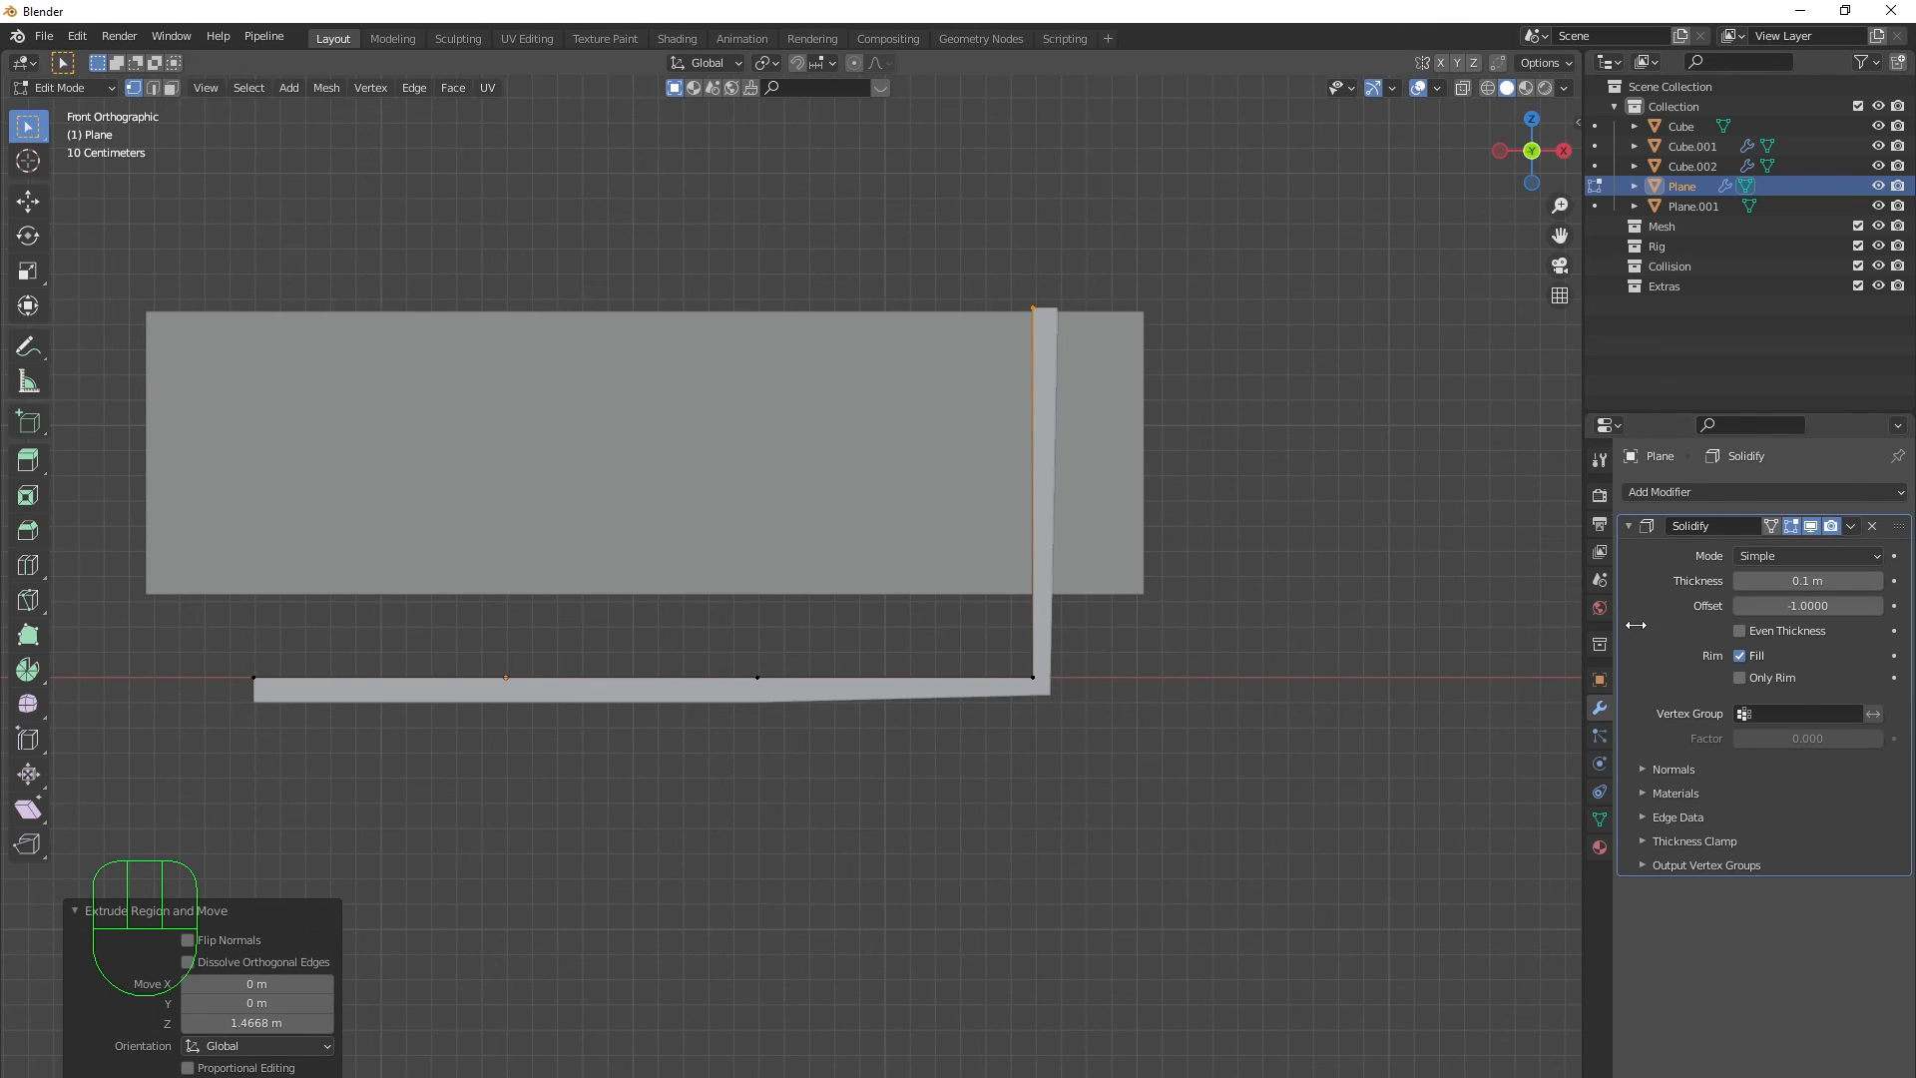
left_click(1742, 632)
scroll(1006, 722, "up", 4)
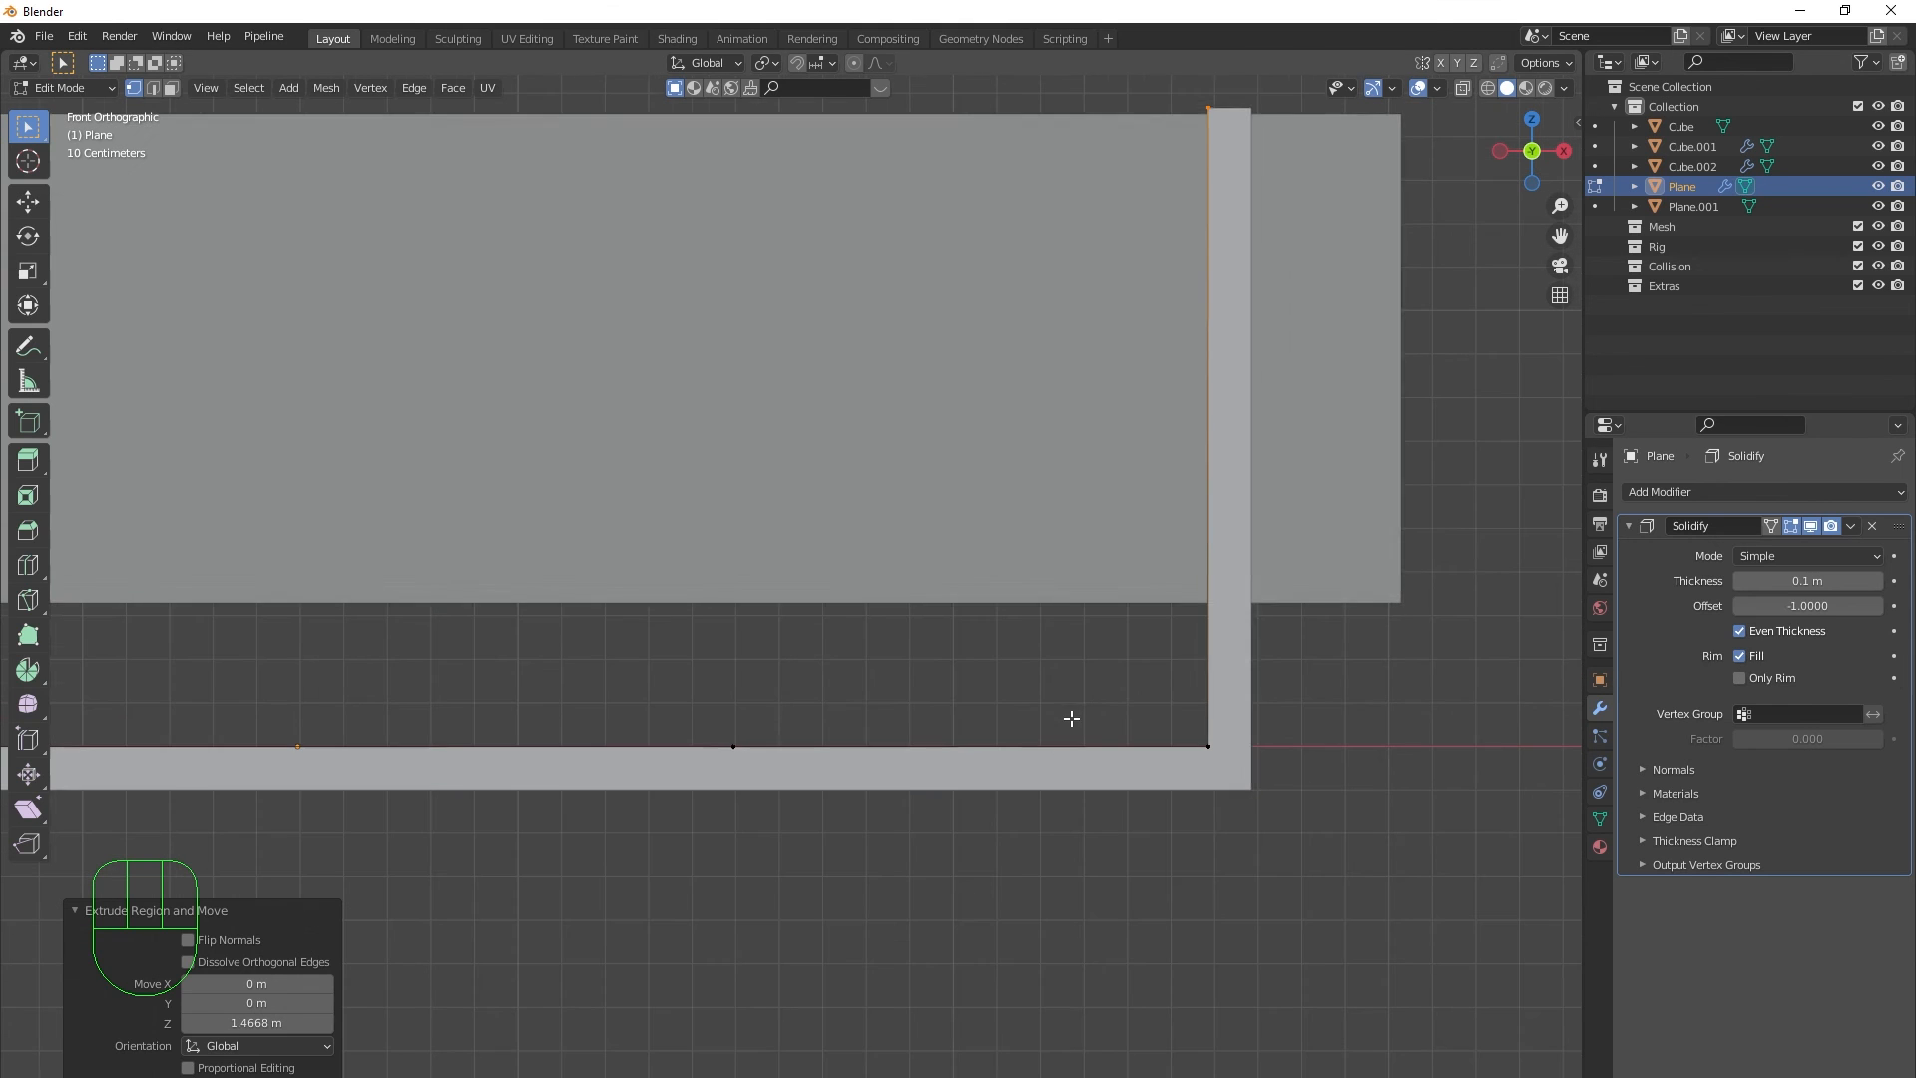
middle_click_drag(1139, 774, 1253, 619)
- Select the vertices along the front side of the floor and wall and move them about -7.77 m along Y
scroll(1241, 654, "down", 4)
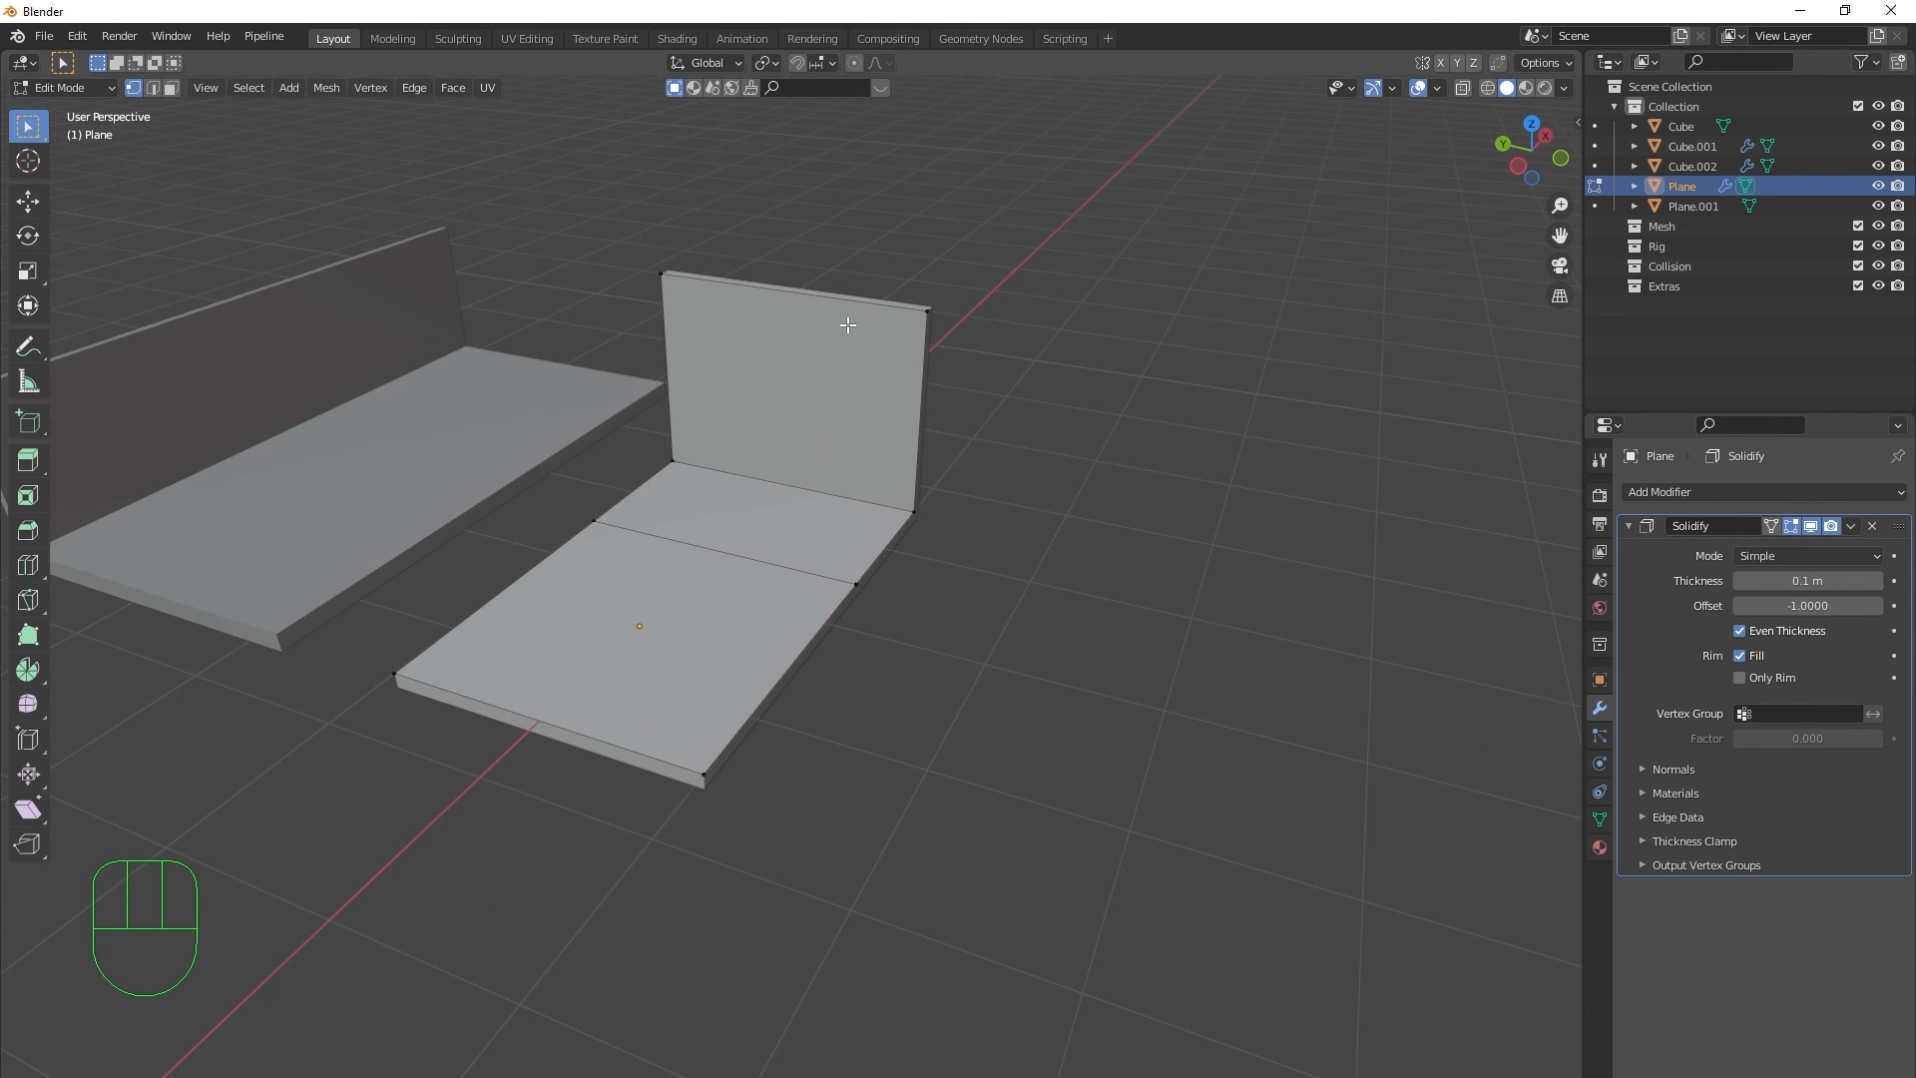
left_click(688, 767, "shift")
key("g")
key("y")
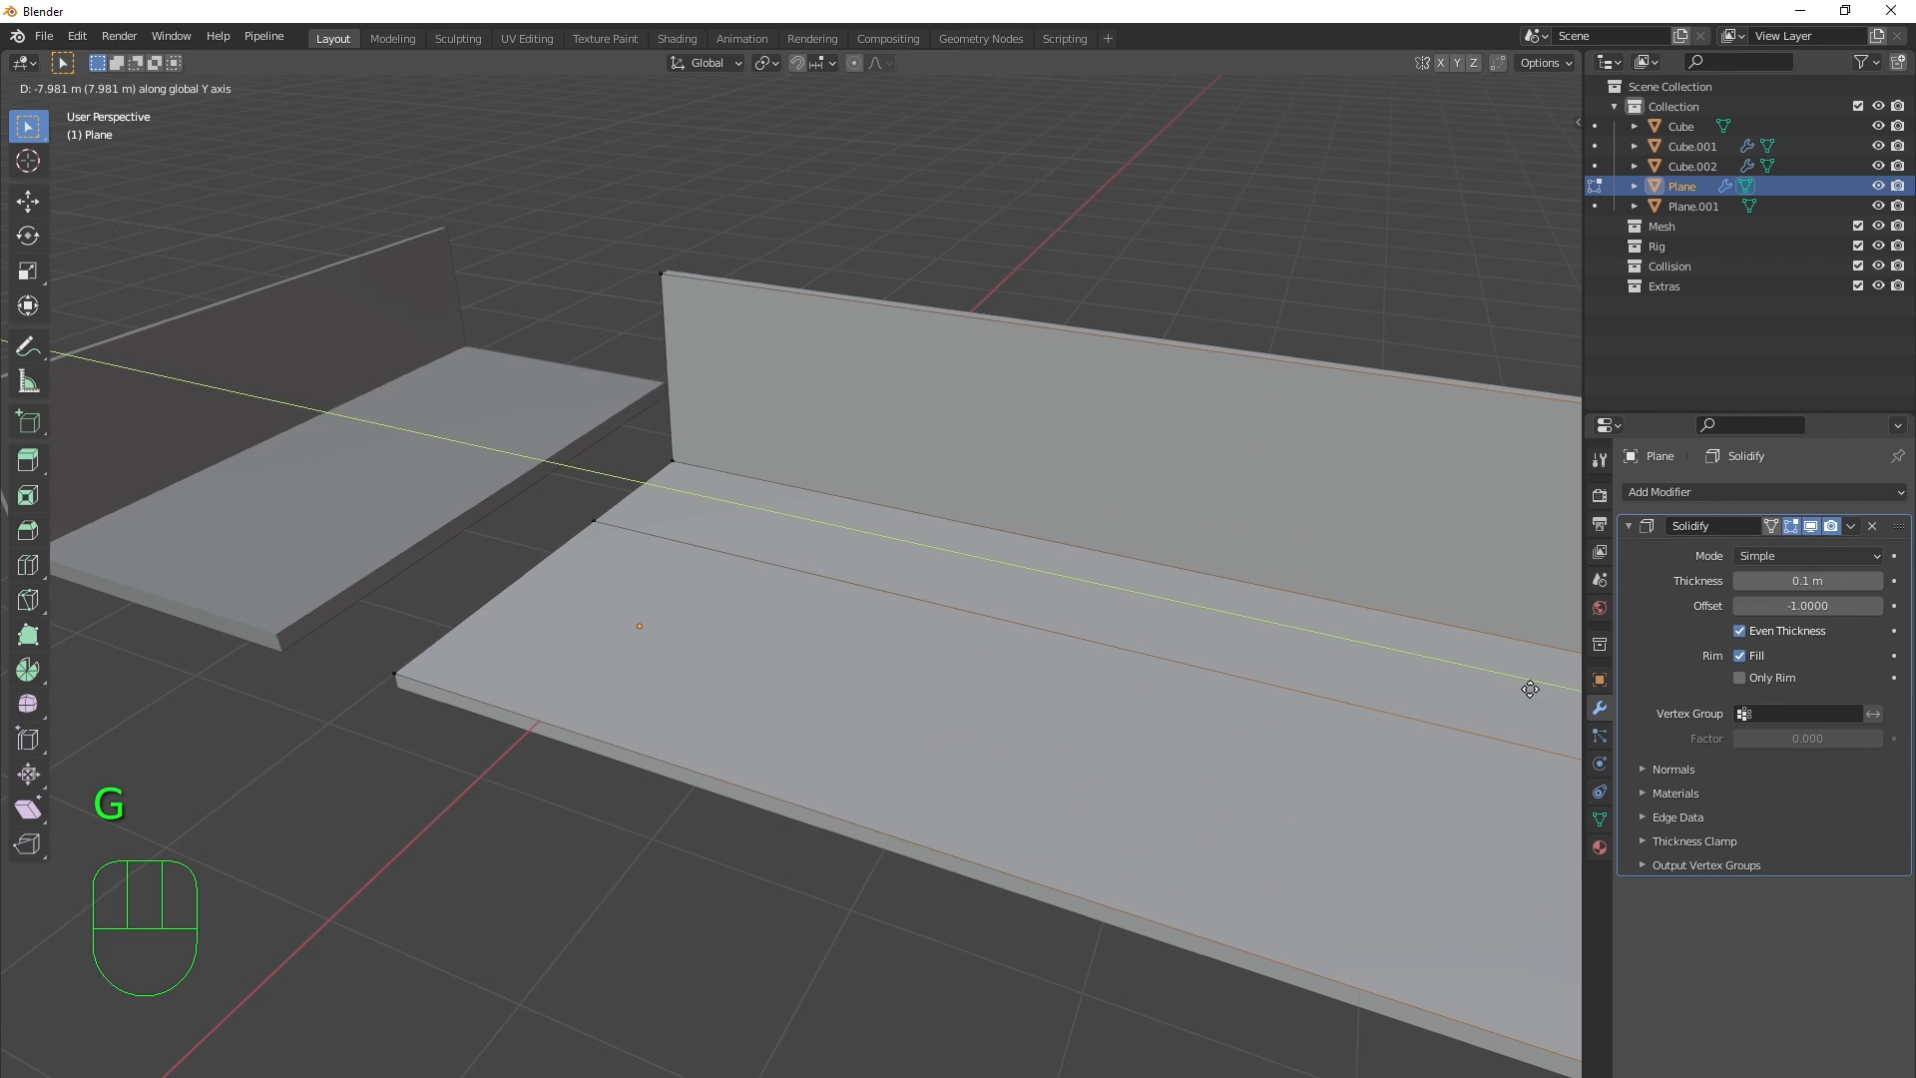
left_click(1411, 735)
- Set the Solidify thickness to 20 cm and return to Object Mode
scroll(1249, 673, "down", 4)
middle_click_drag(1249, 673, 1044, 663)
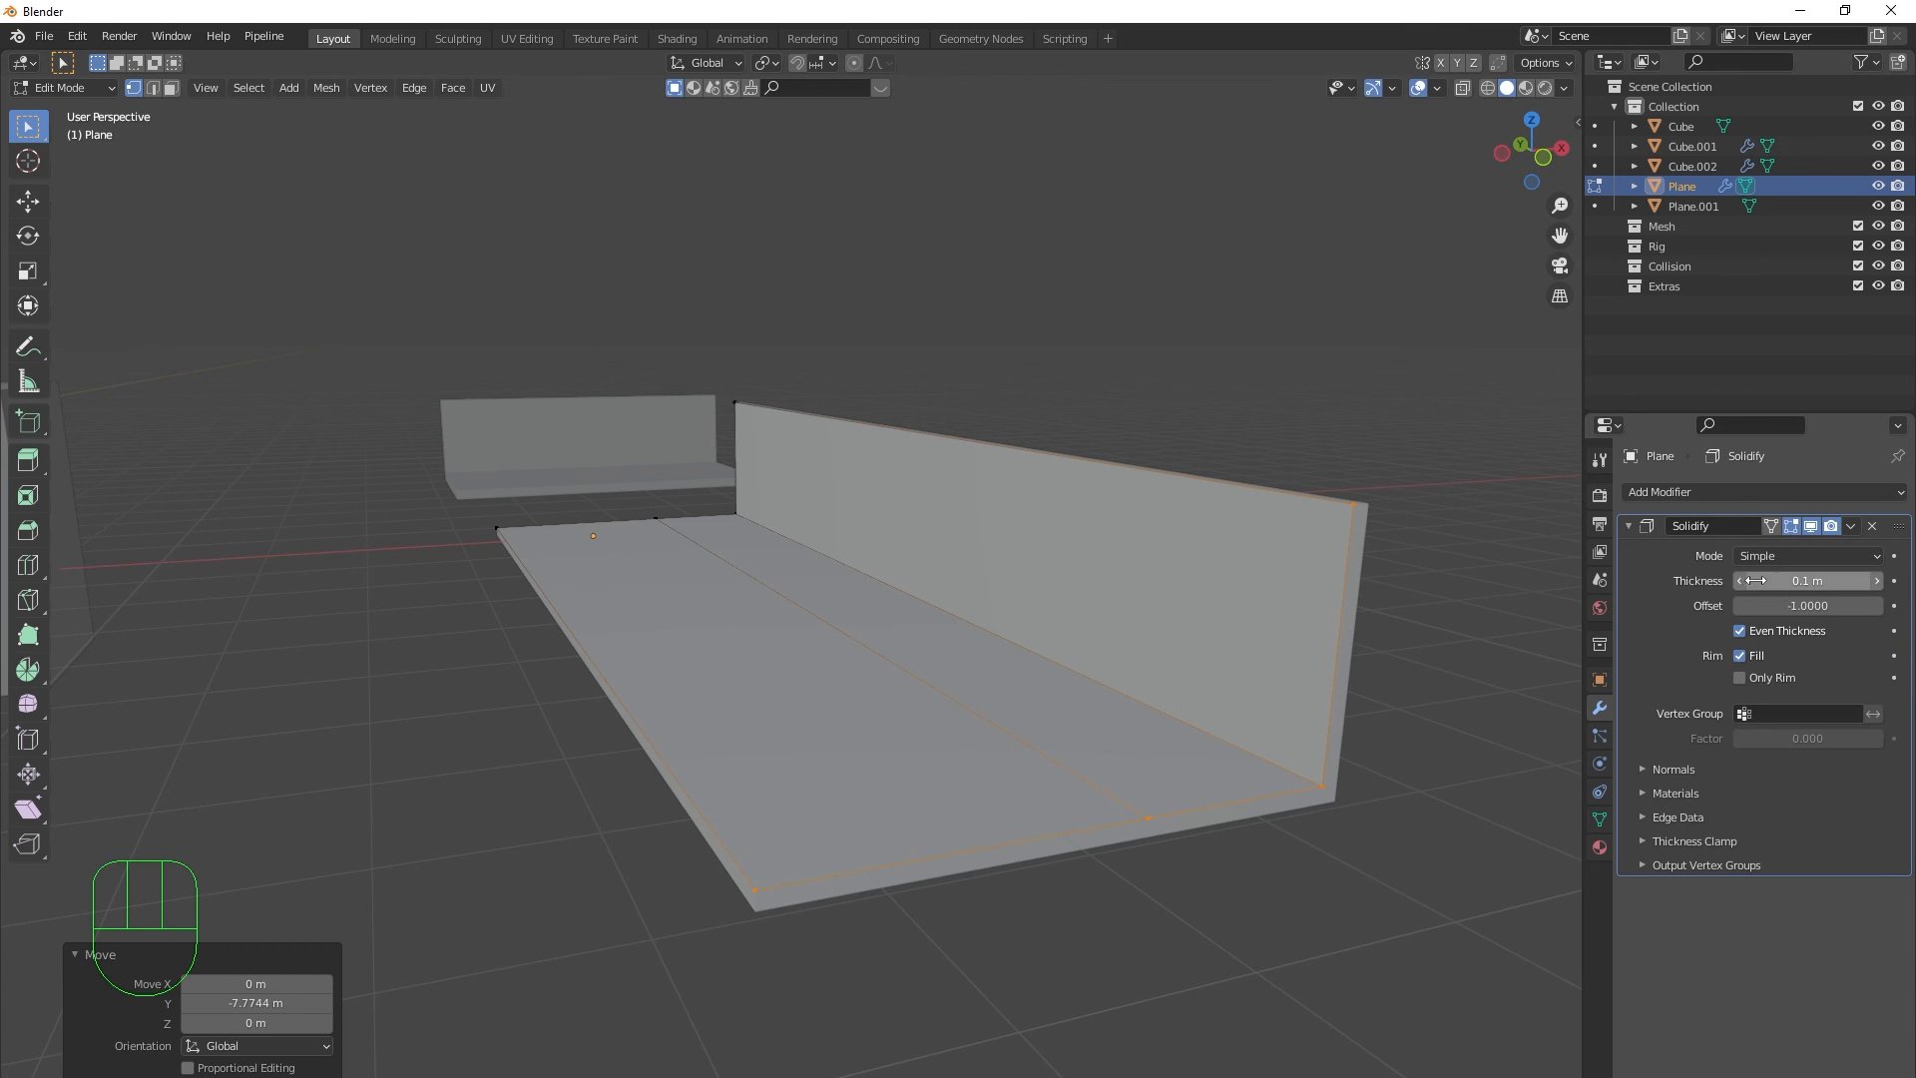
middle_click_drag(1251, 836, 1377, 699)
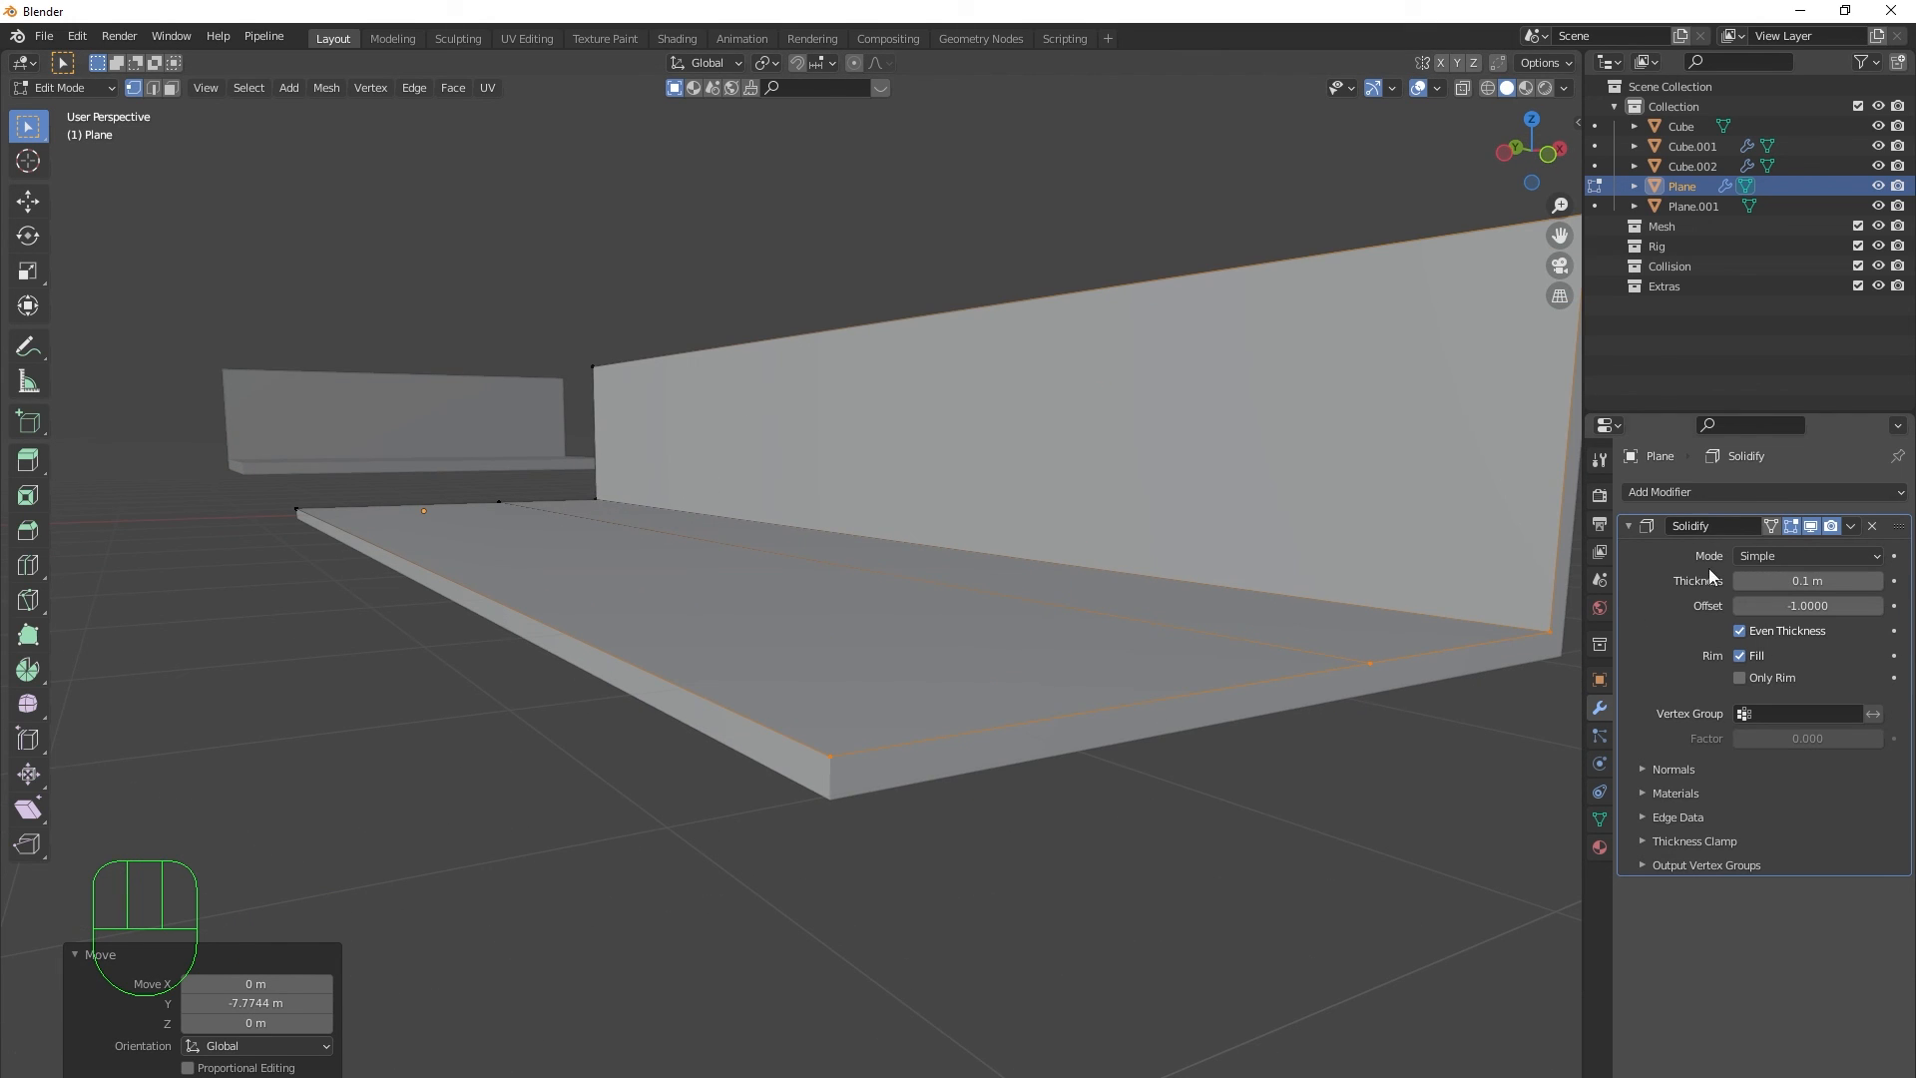
left_click(1791, 575)
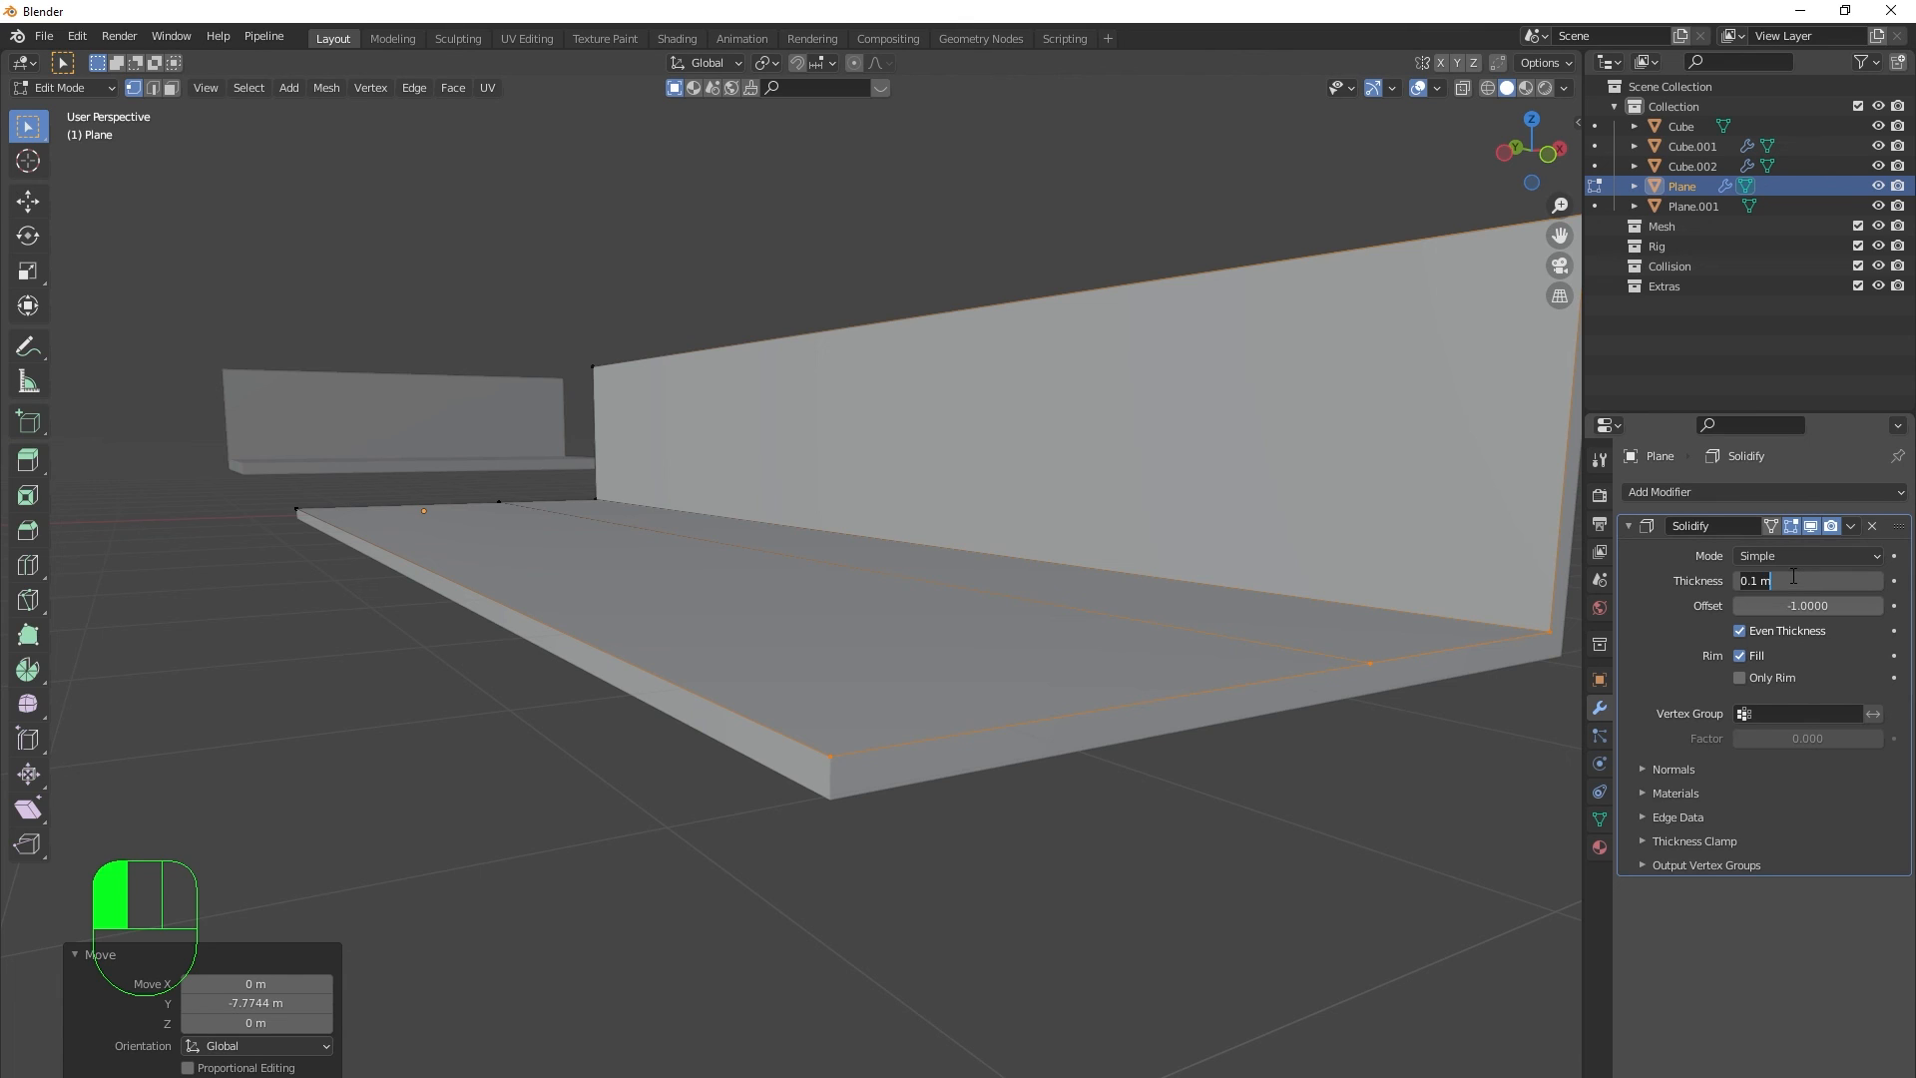
type("20cm")
key("Return")
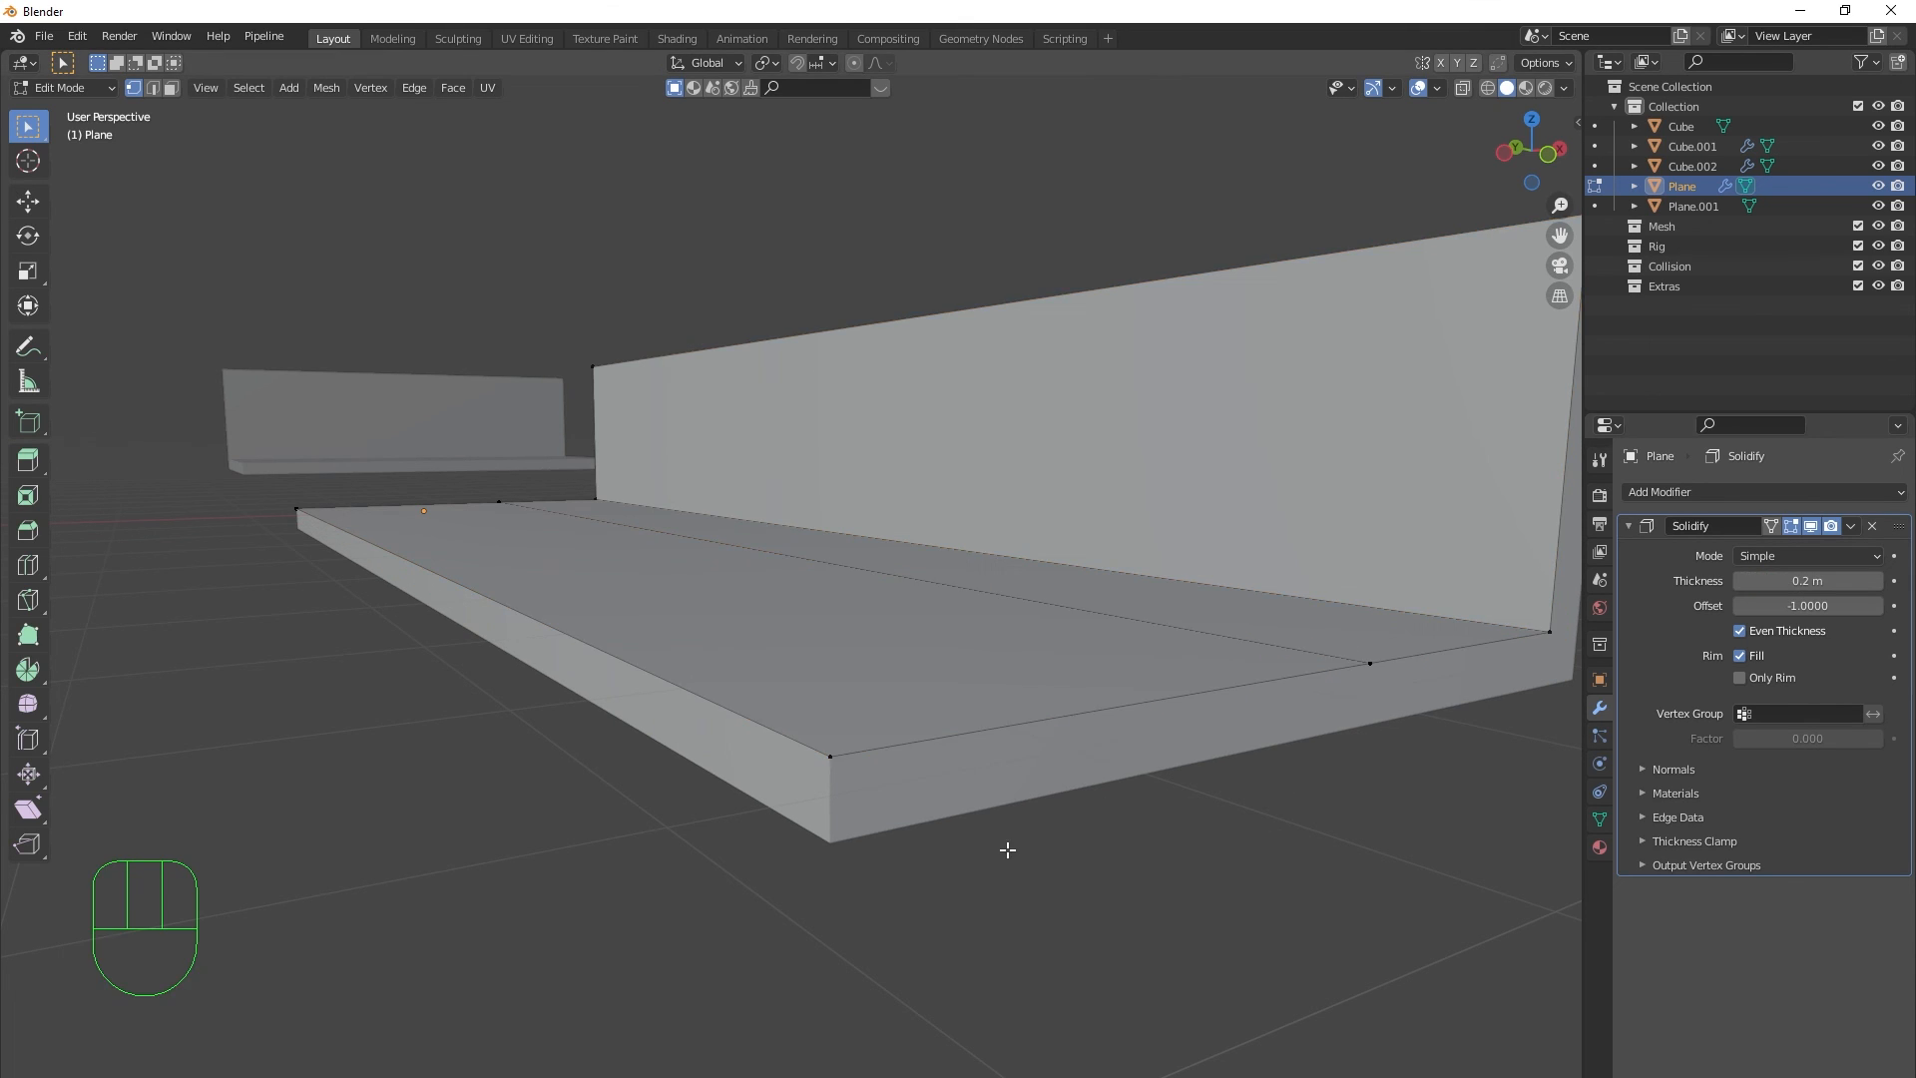
middle_click_drag(1005, 843, 1112, 792)
scroll(988, 793, "down", 3)
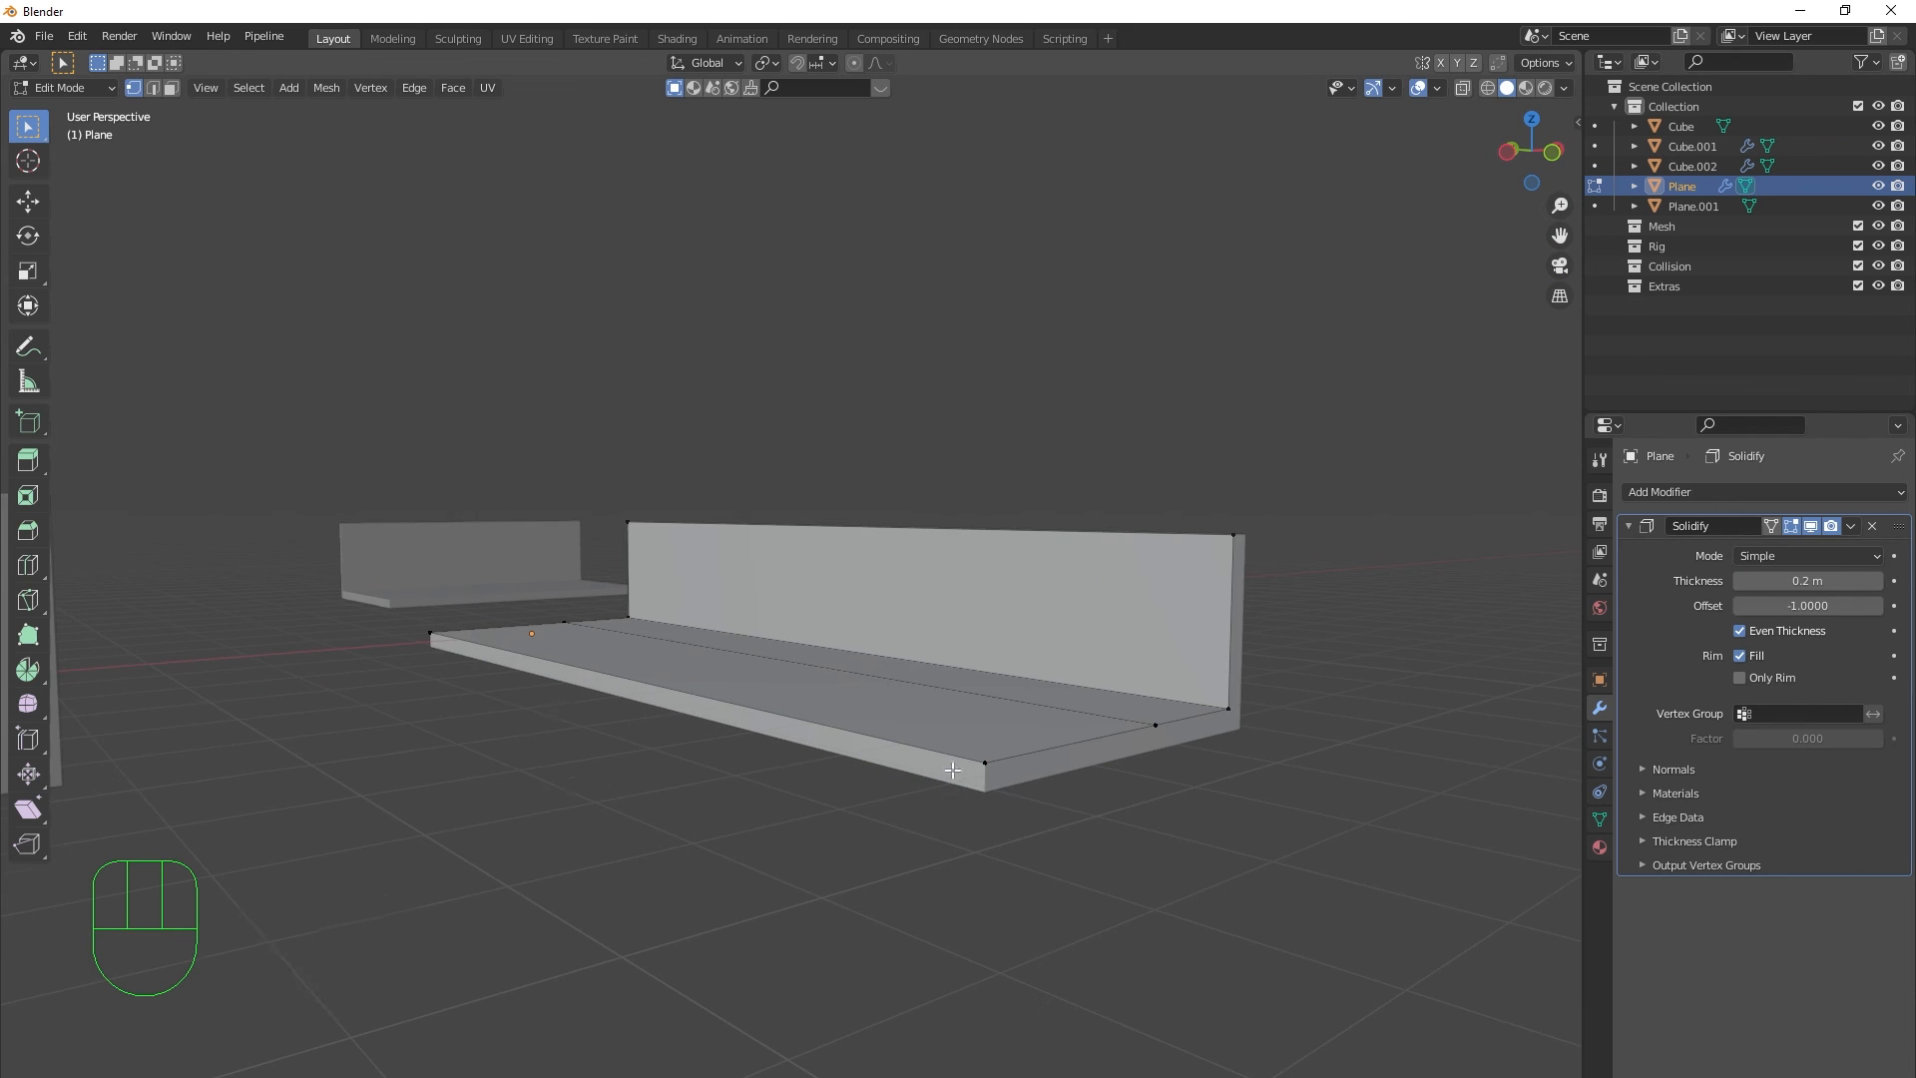
middle_click_drag(988, 794, 926, 812, "shift")
key("Tab")
- Select the extruded second plane and examine the thickness of its floor and wall from several angles
middle_click_drag(980, 978, 1140, 692, "shift")
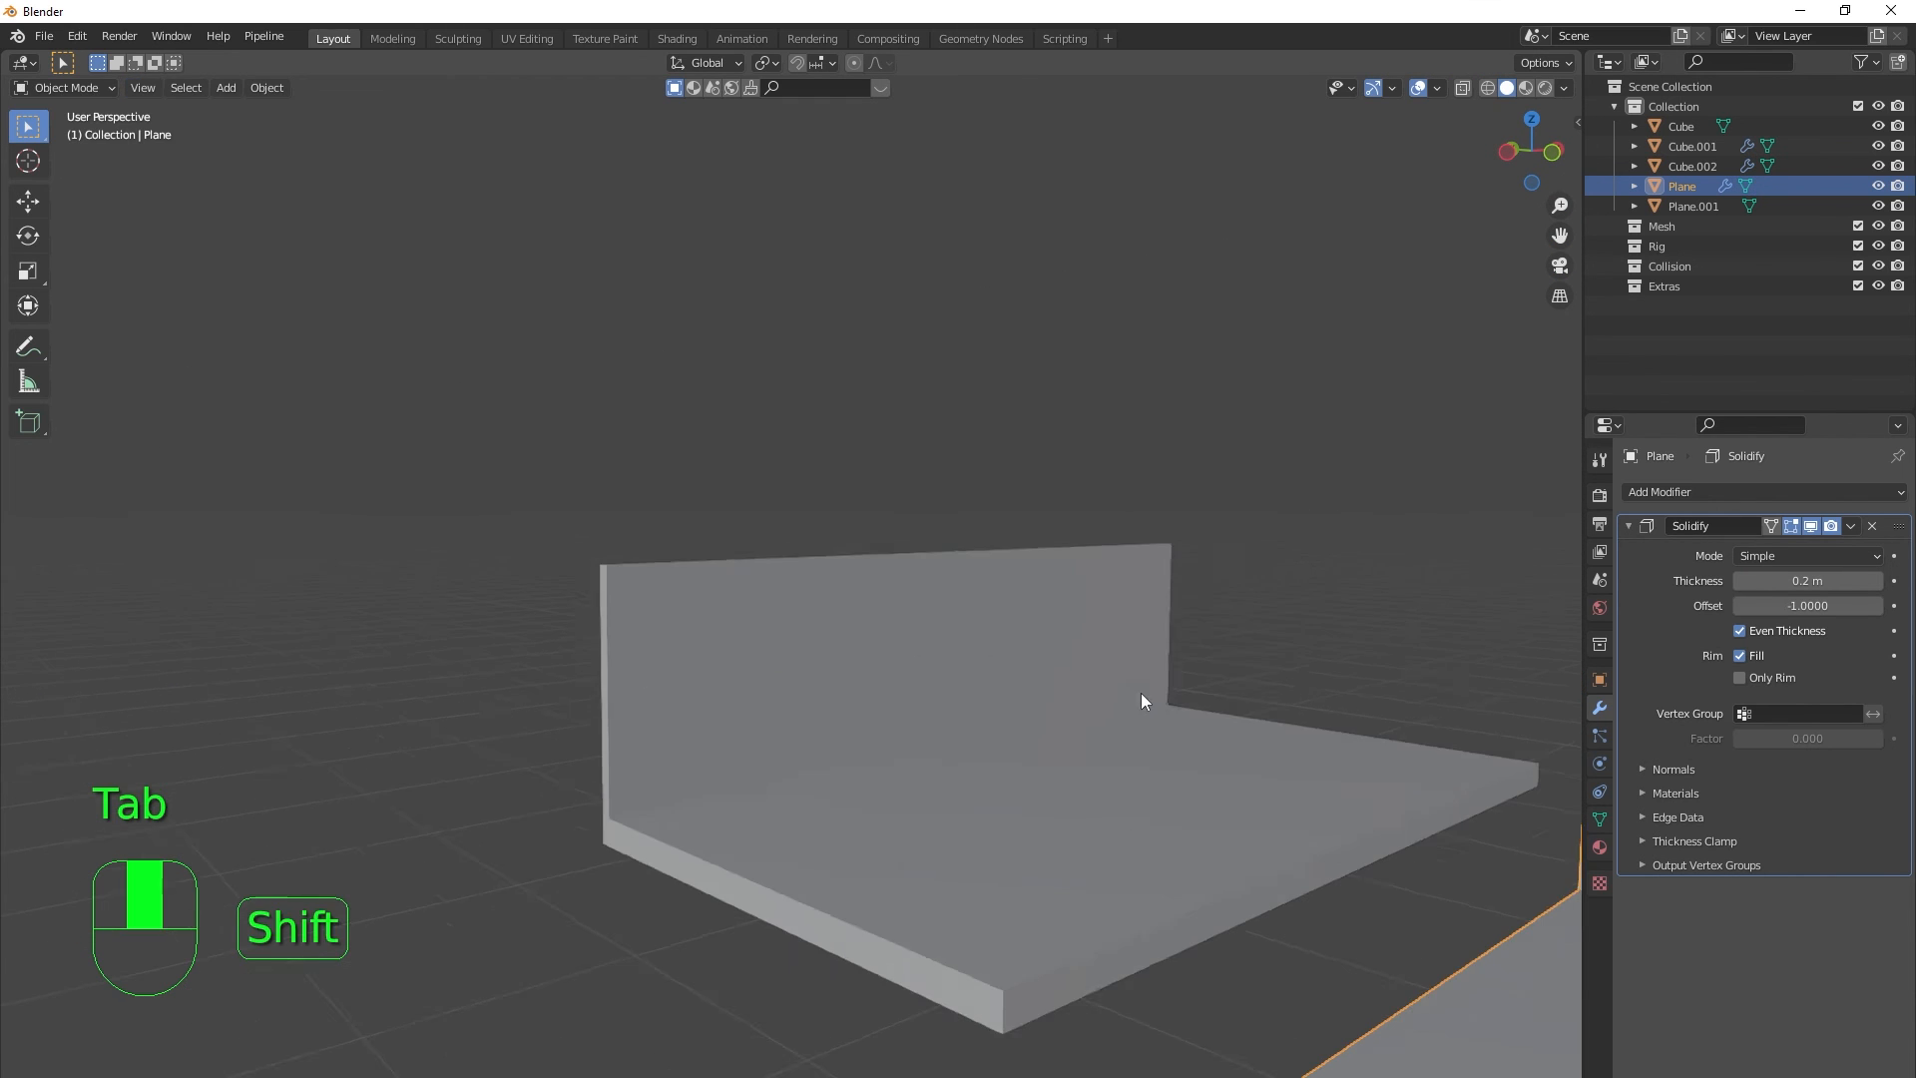
left_click(998, 856)
middle_click_drag(998, 857, 1195, 763, "shift")
scroll(1050, 824, "up", 2)
middle_click_drag(1050, 825, 942, 842)
scroll(898, 799, "down", 2)
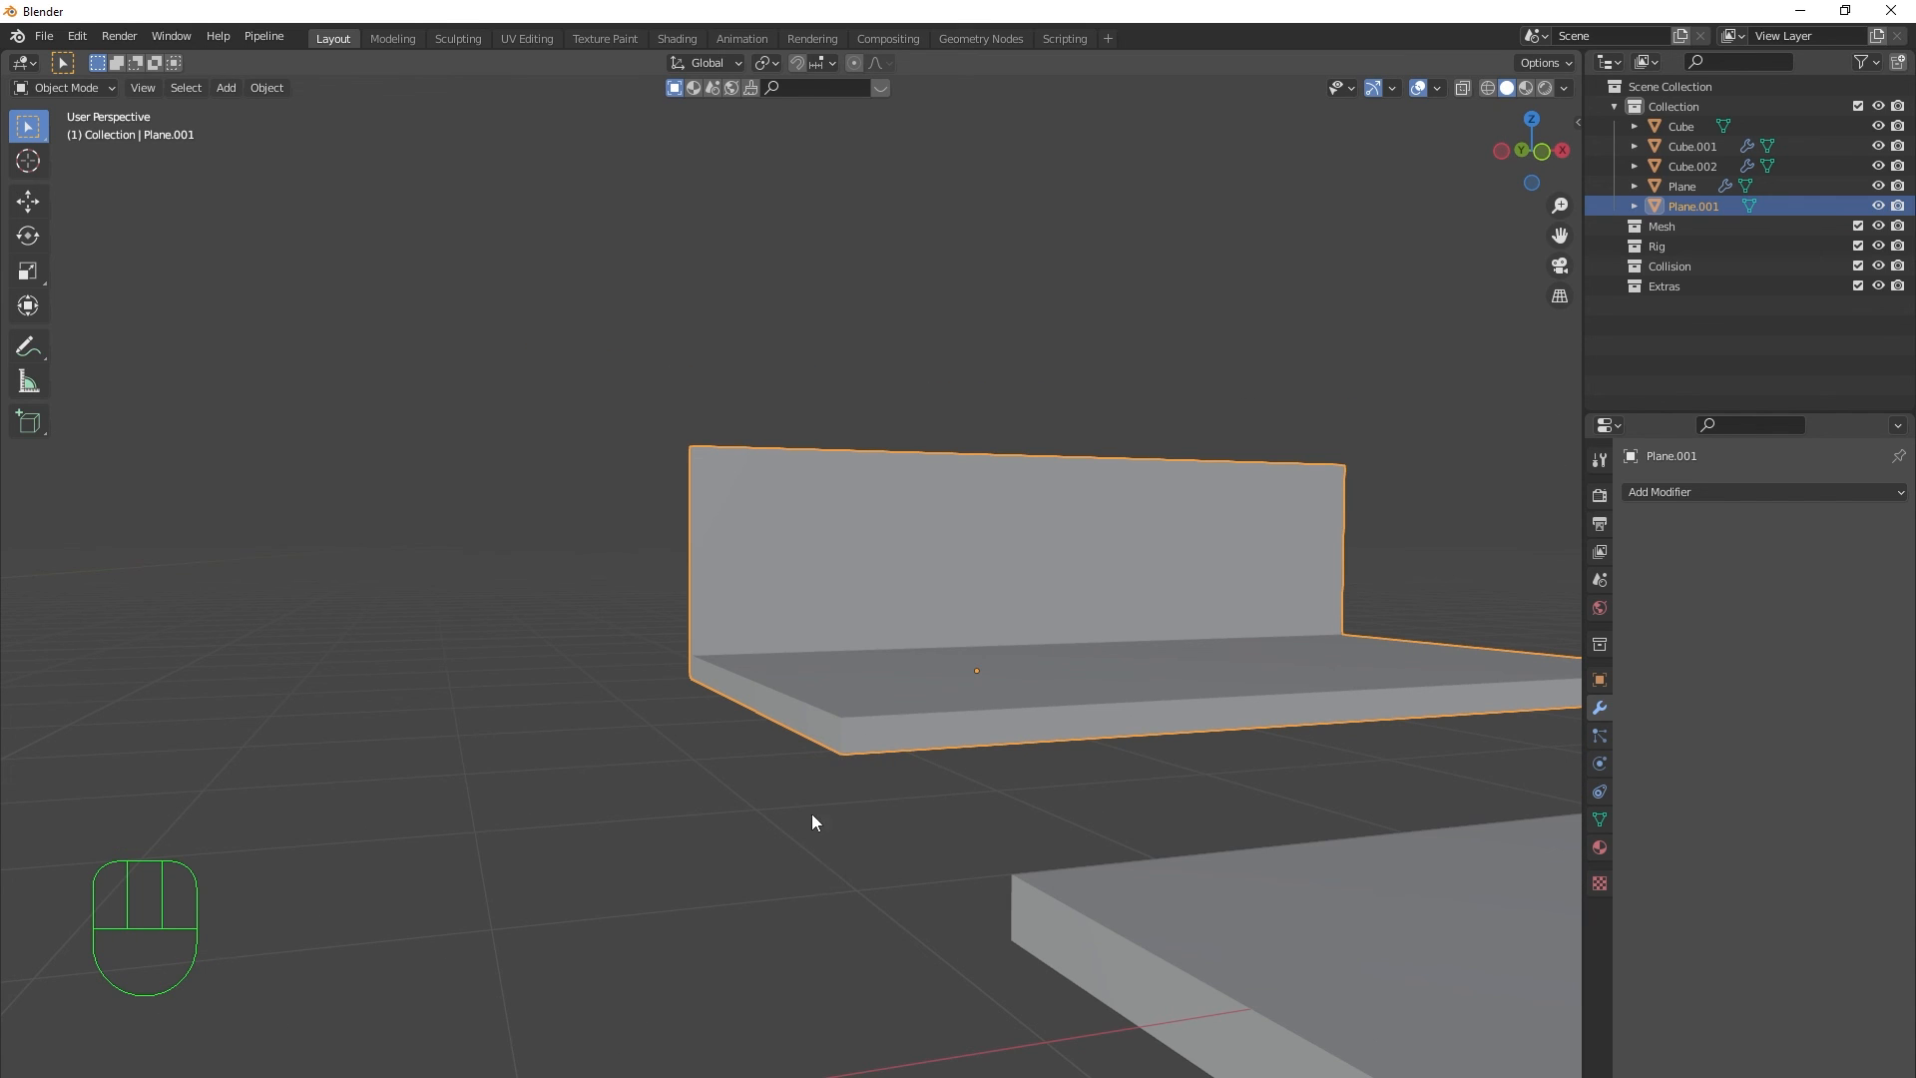
middle_click_drag(814, 823, 1008, 761)
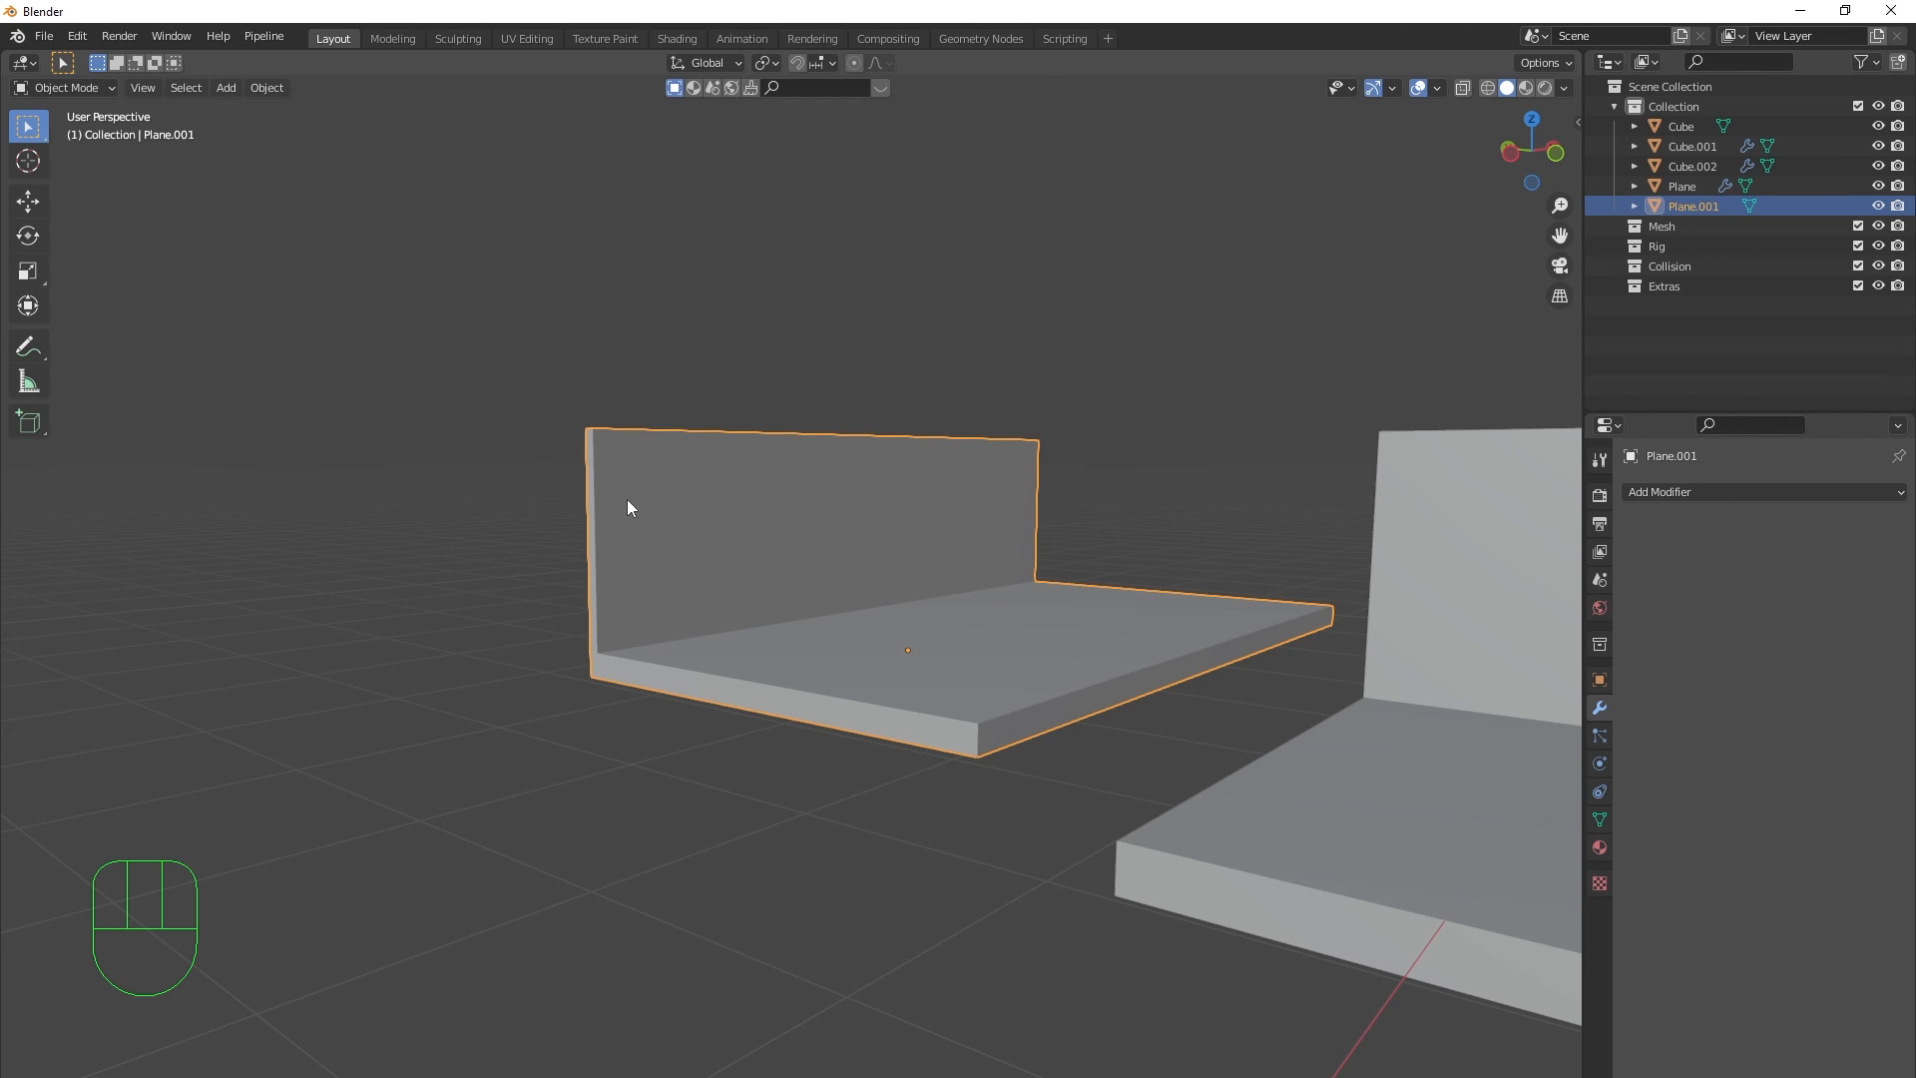
middle_click_drag(902, 731, 890, 777)
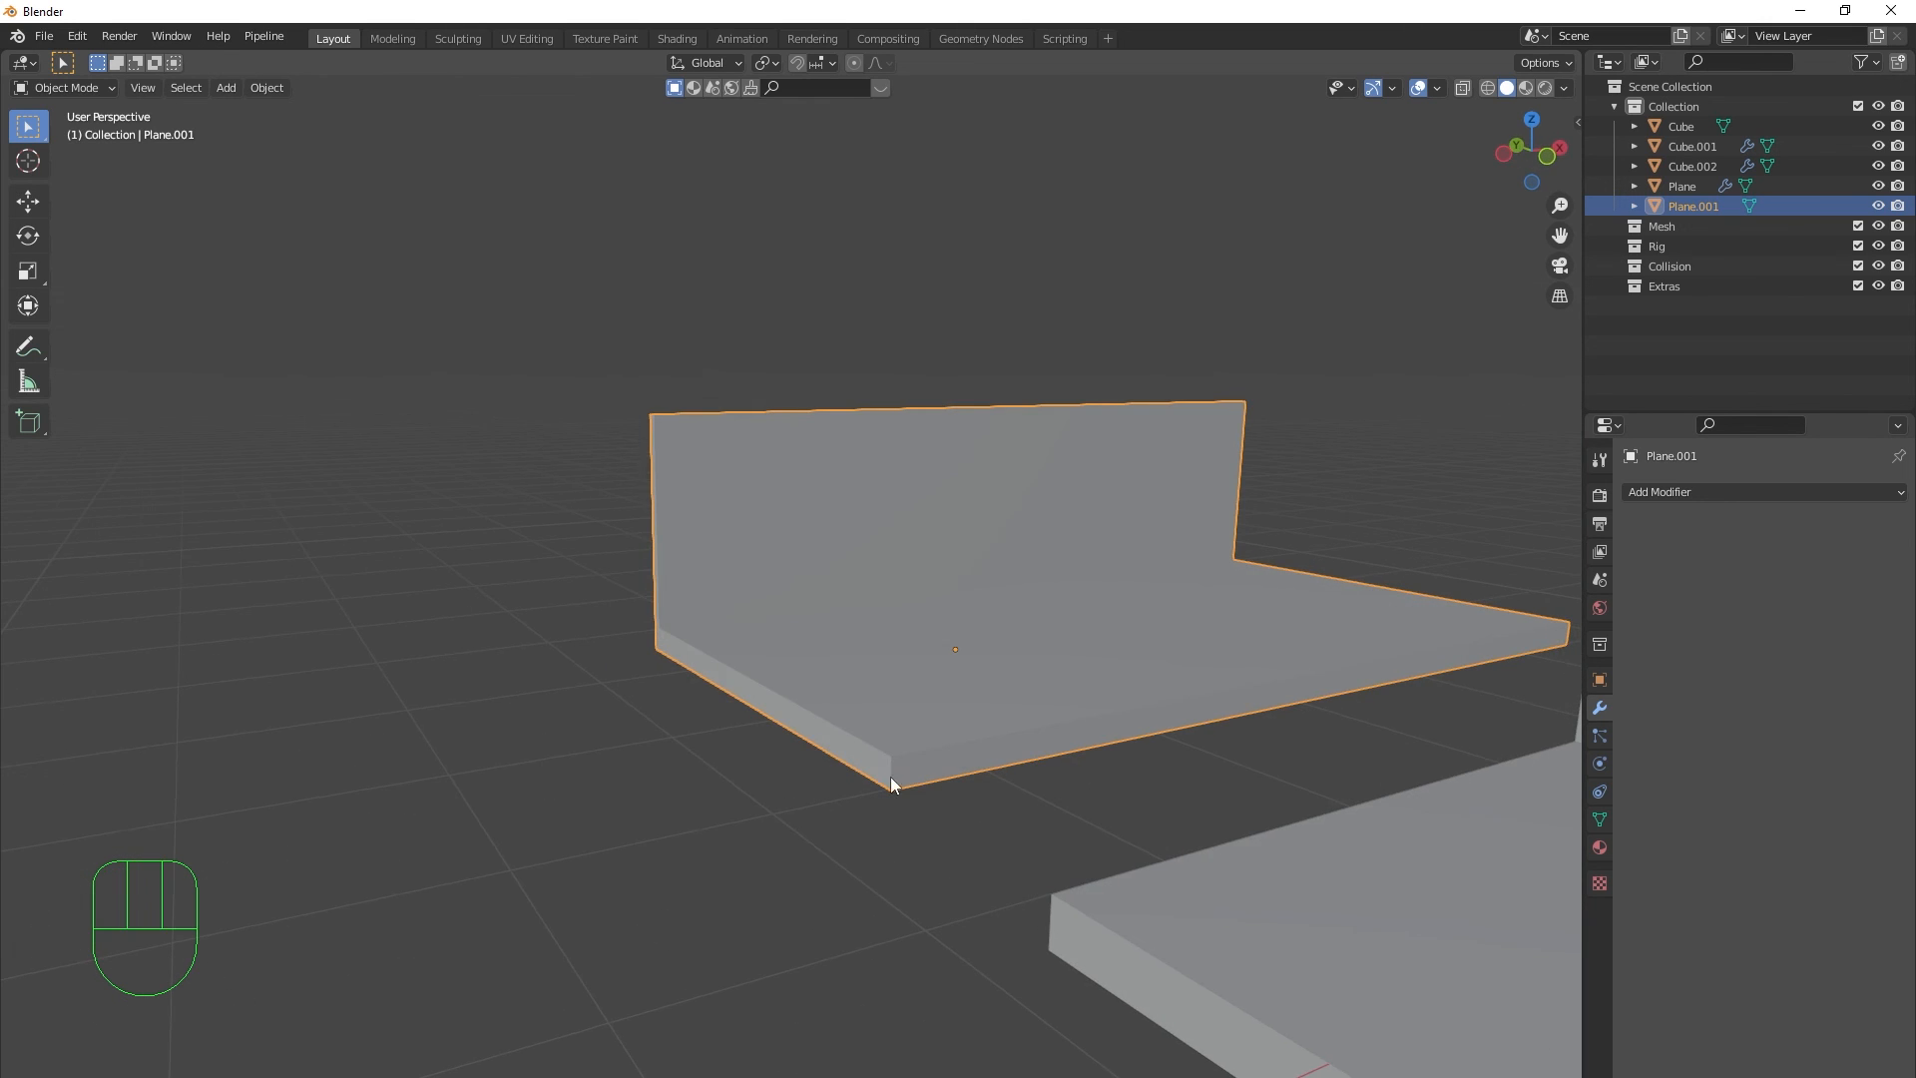
middle_click_drag(919, 848, 1079, 832)
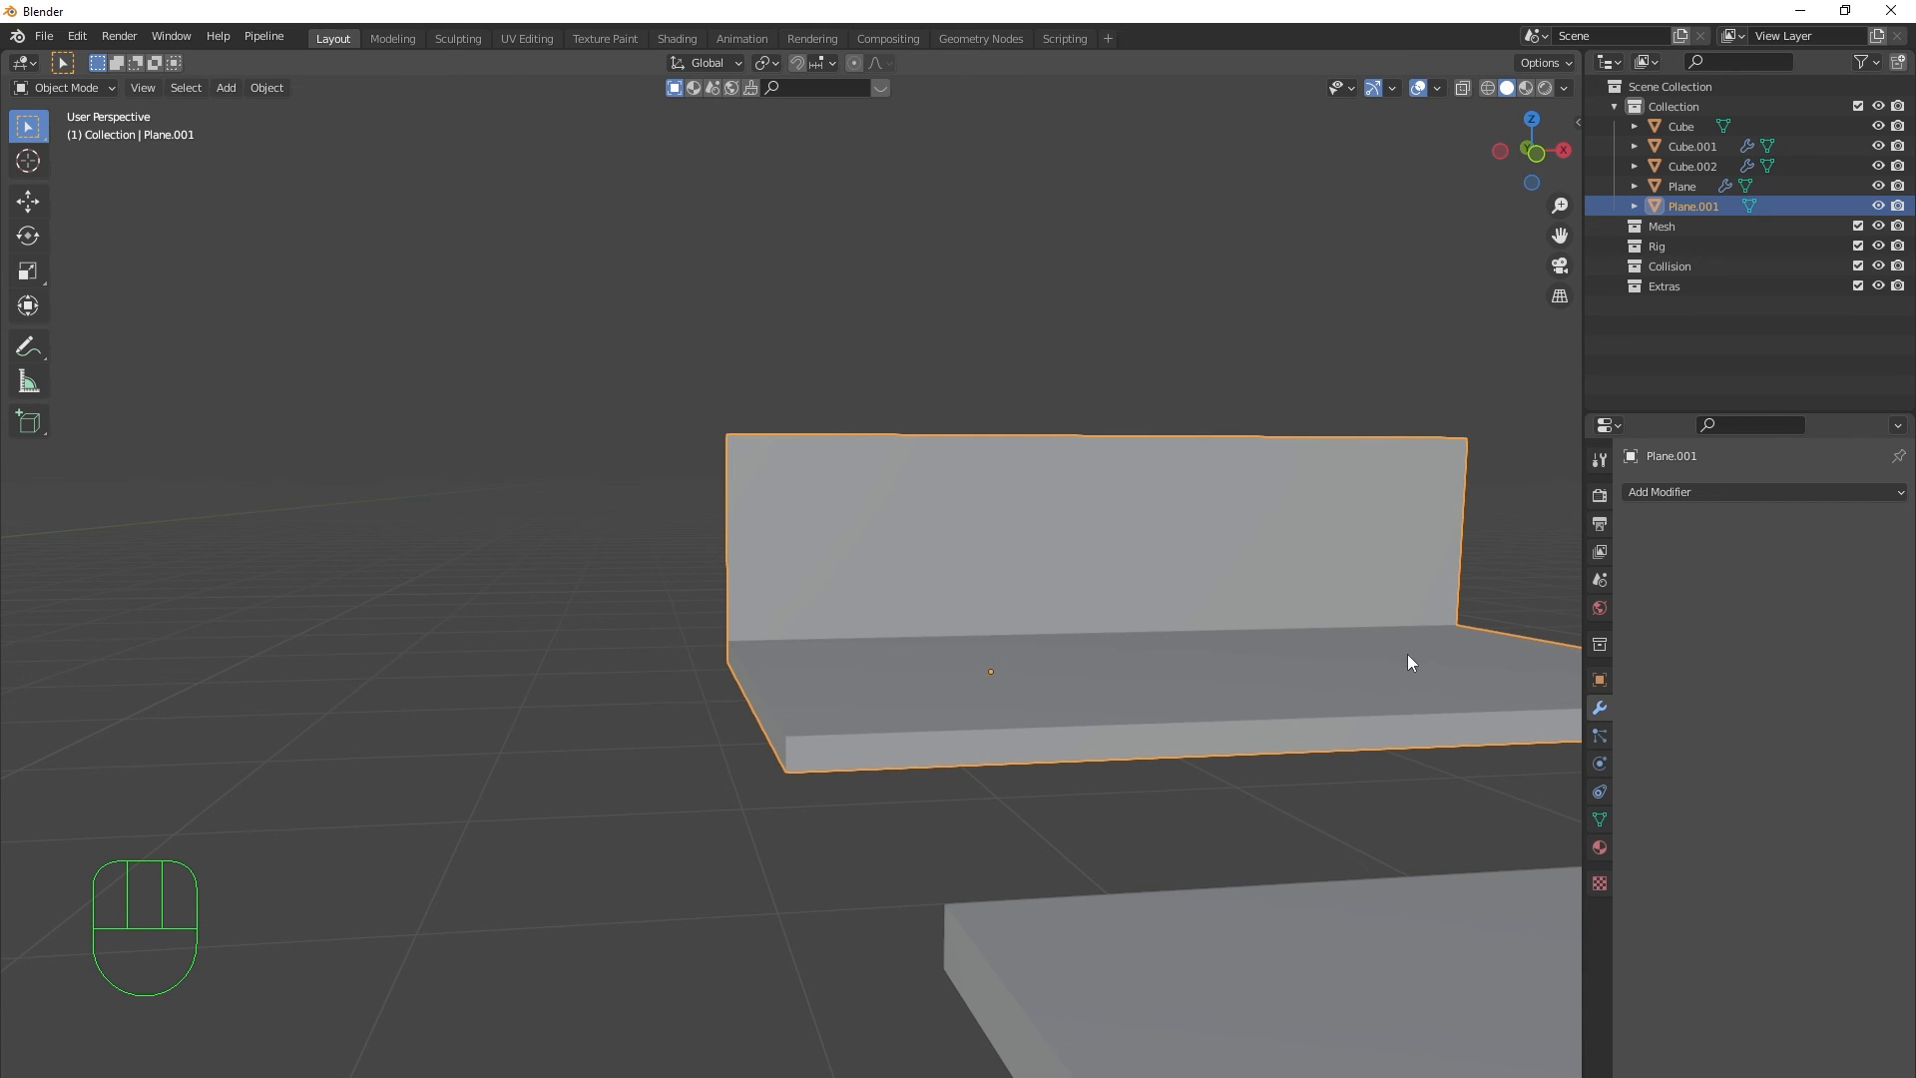
scroll(941, 705, "down", 3)
middle_click_drag(941, 705, 737, 579)
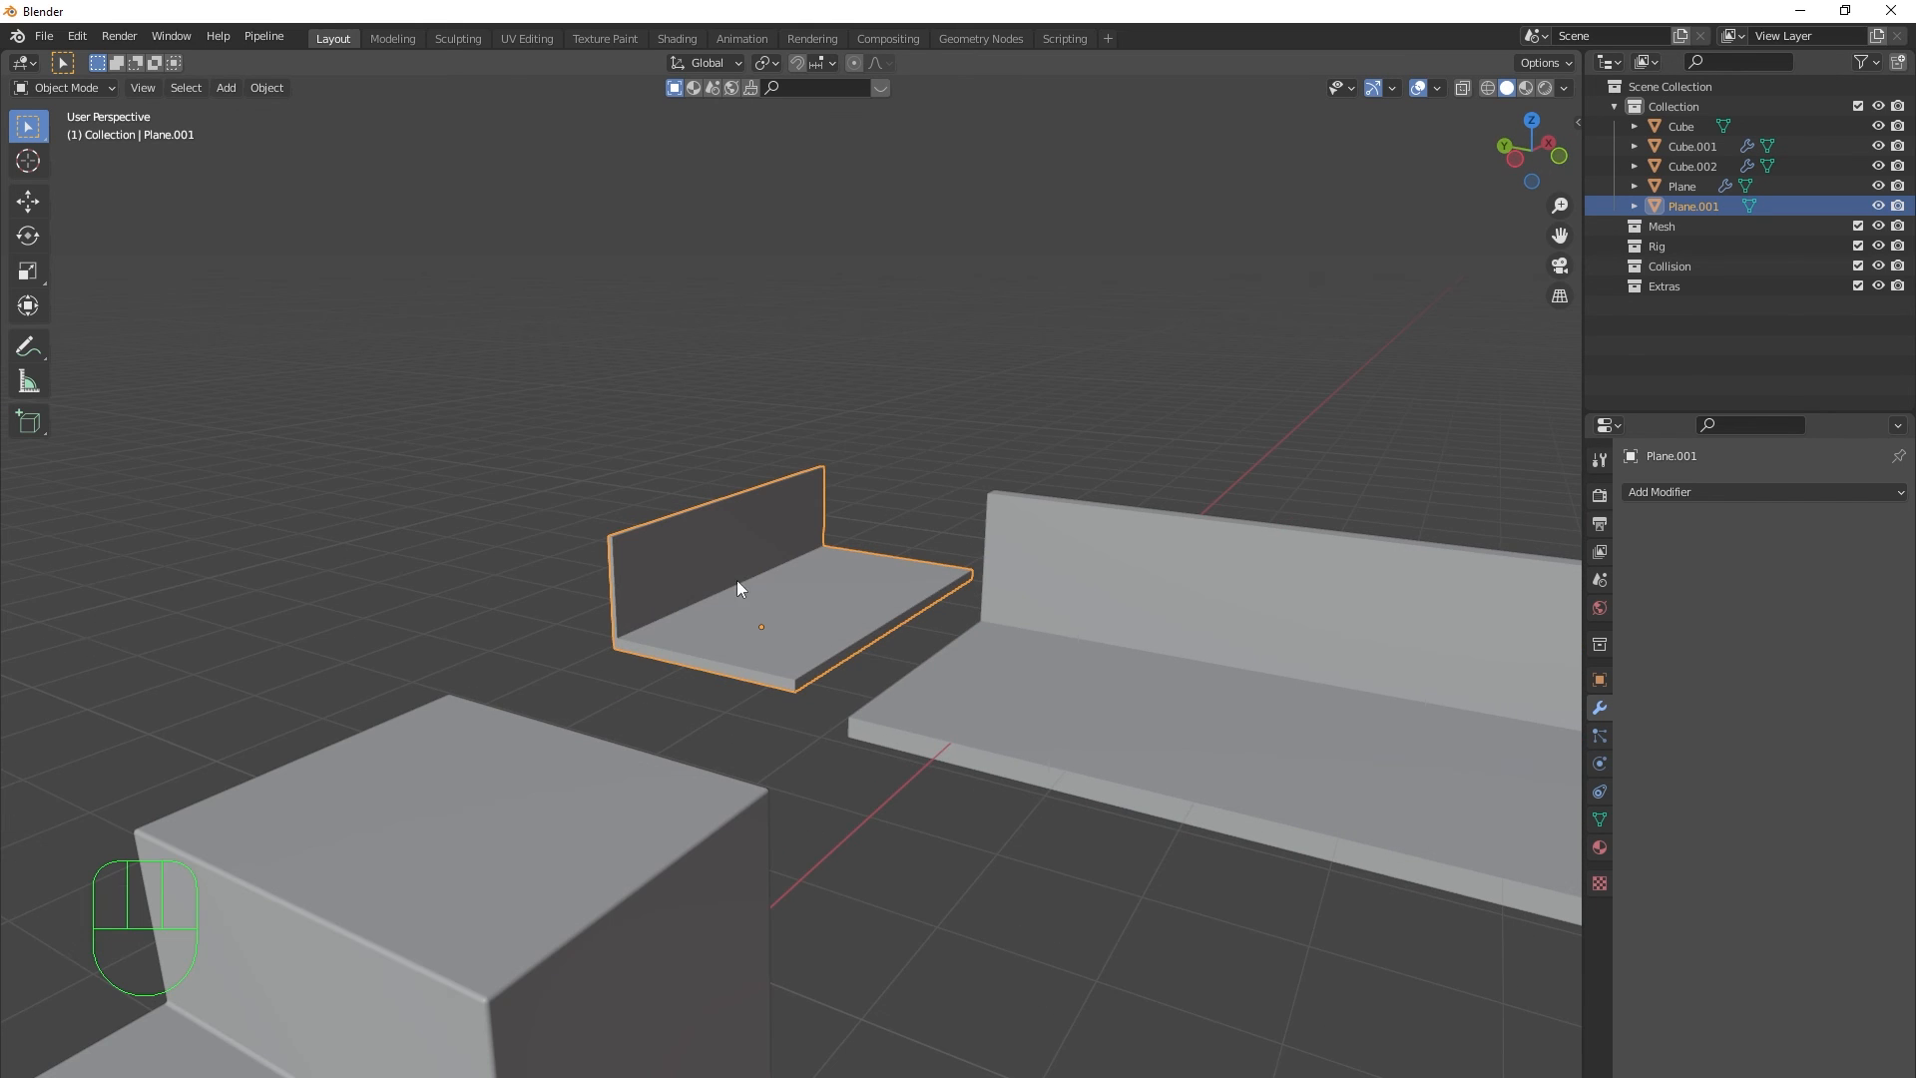
- Delete the extruded second plane
key("x")
left_click(826, 613)
middle_click_drag(907, 709, 475, 607, "shift")
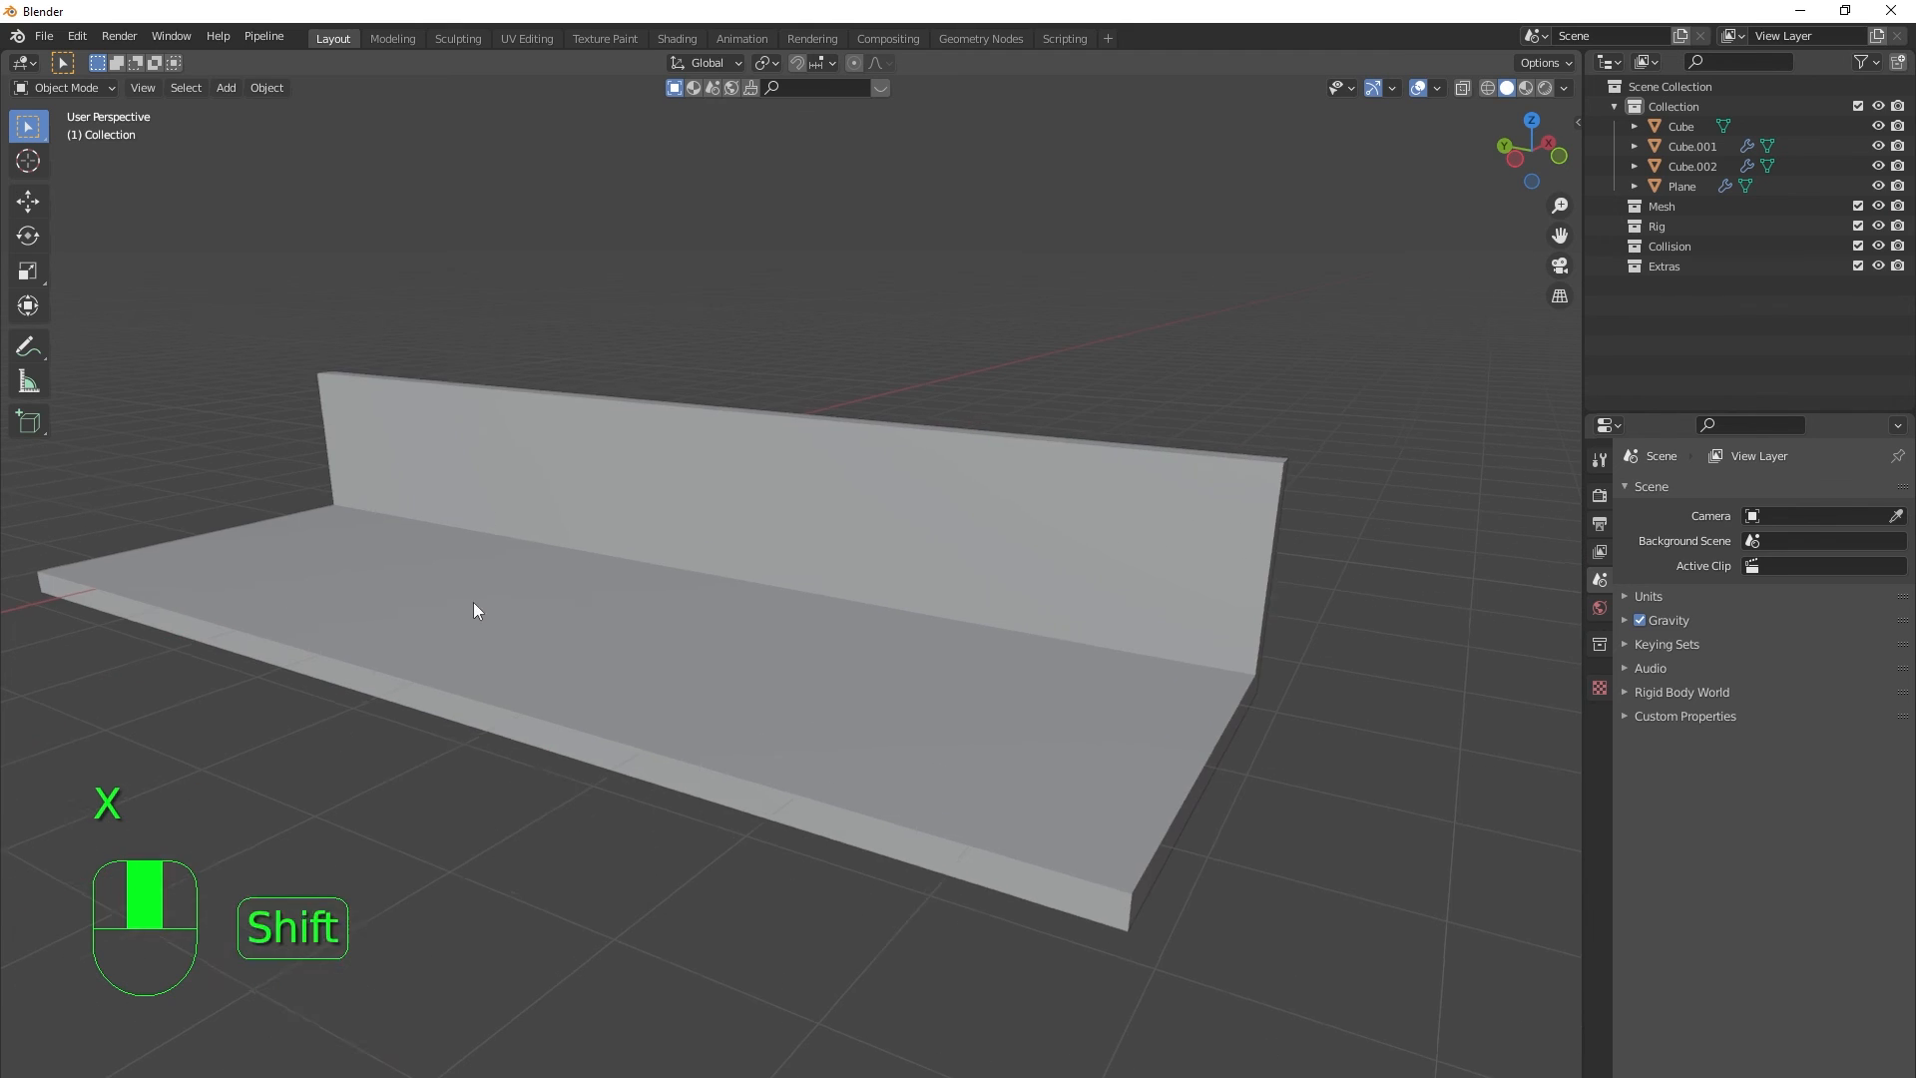
- Add a Bevel modifier to the remaining plane with an amount of 0.011 m and 15 segments
left_click(1010, 718)
middle_click_drag(1010, 719, 1082, 763)
scroll(1038, 765, "up", 2)
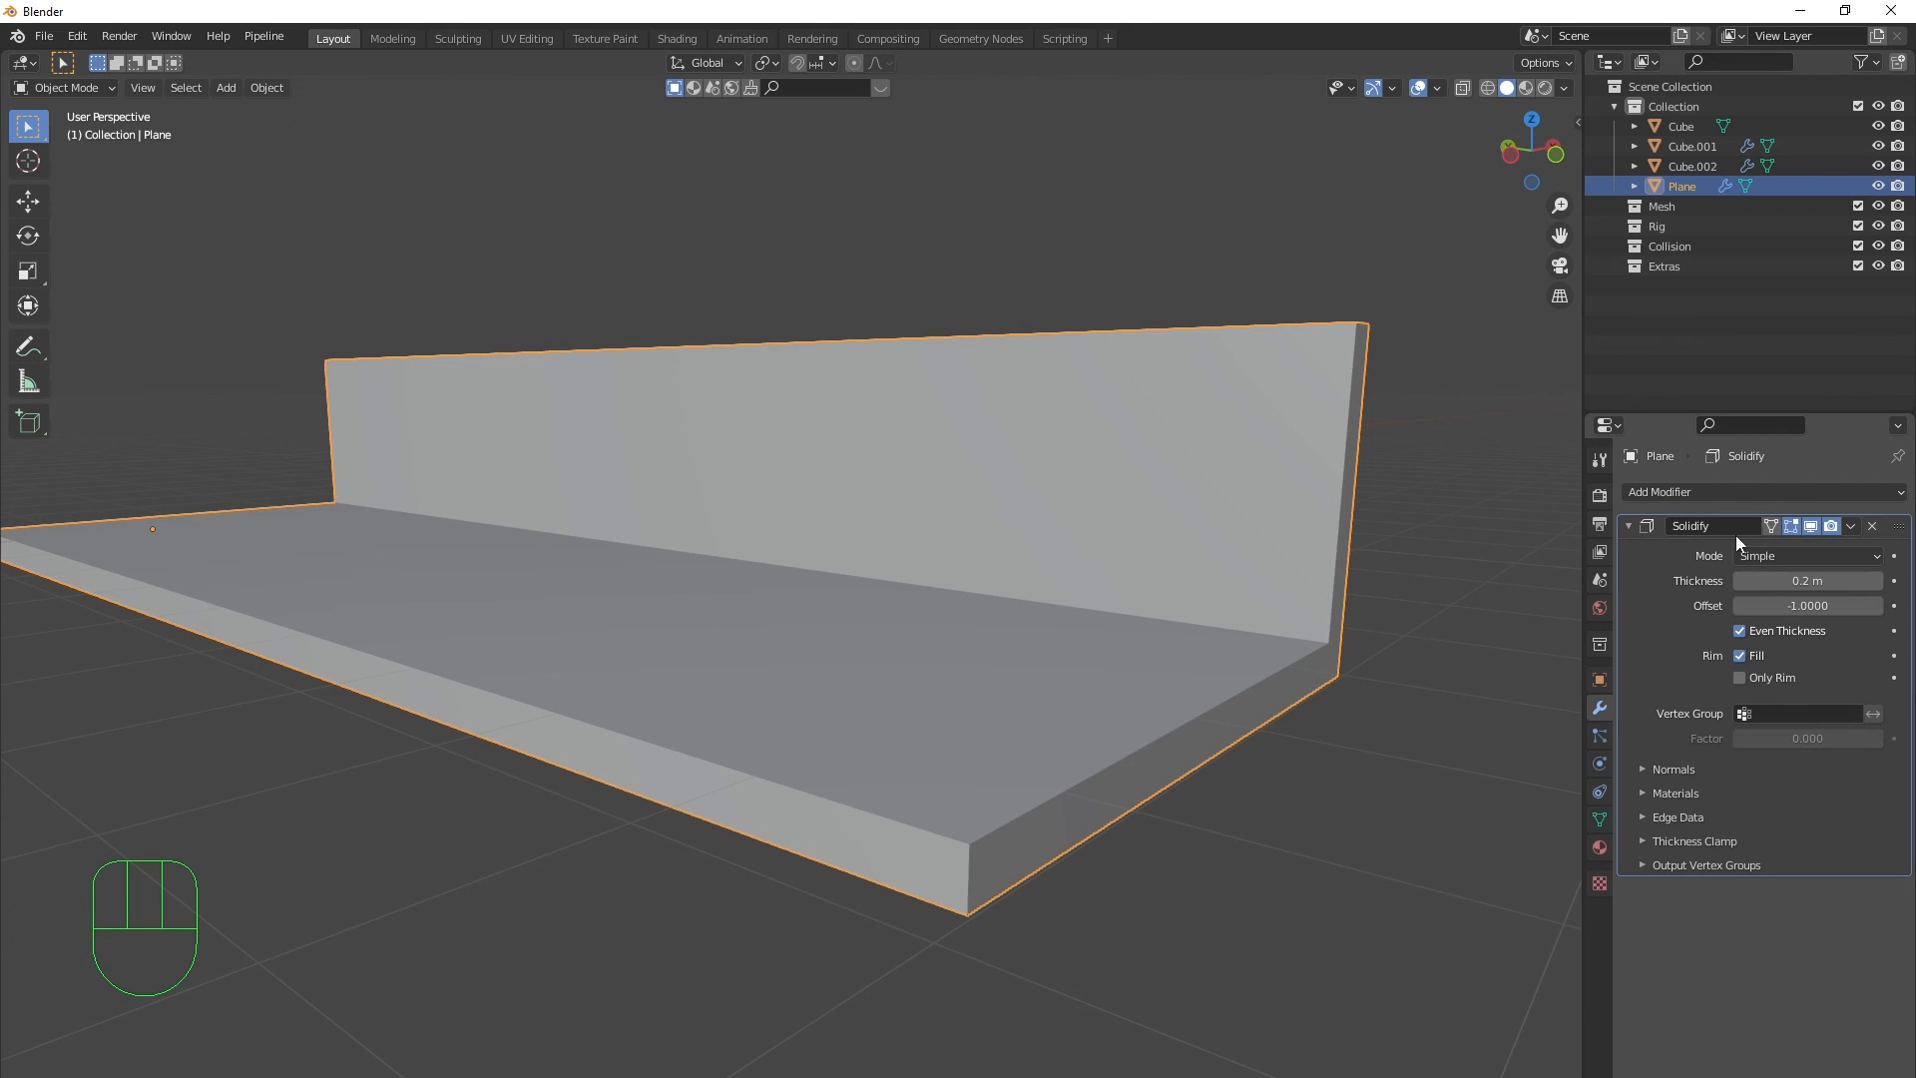
middle_click_drag(1190, 808, 1087, 627, "shift")
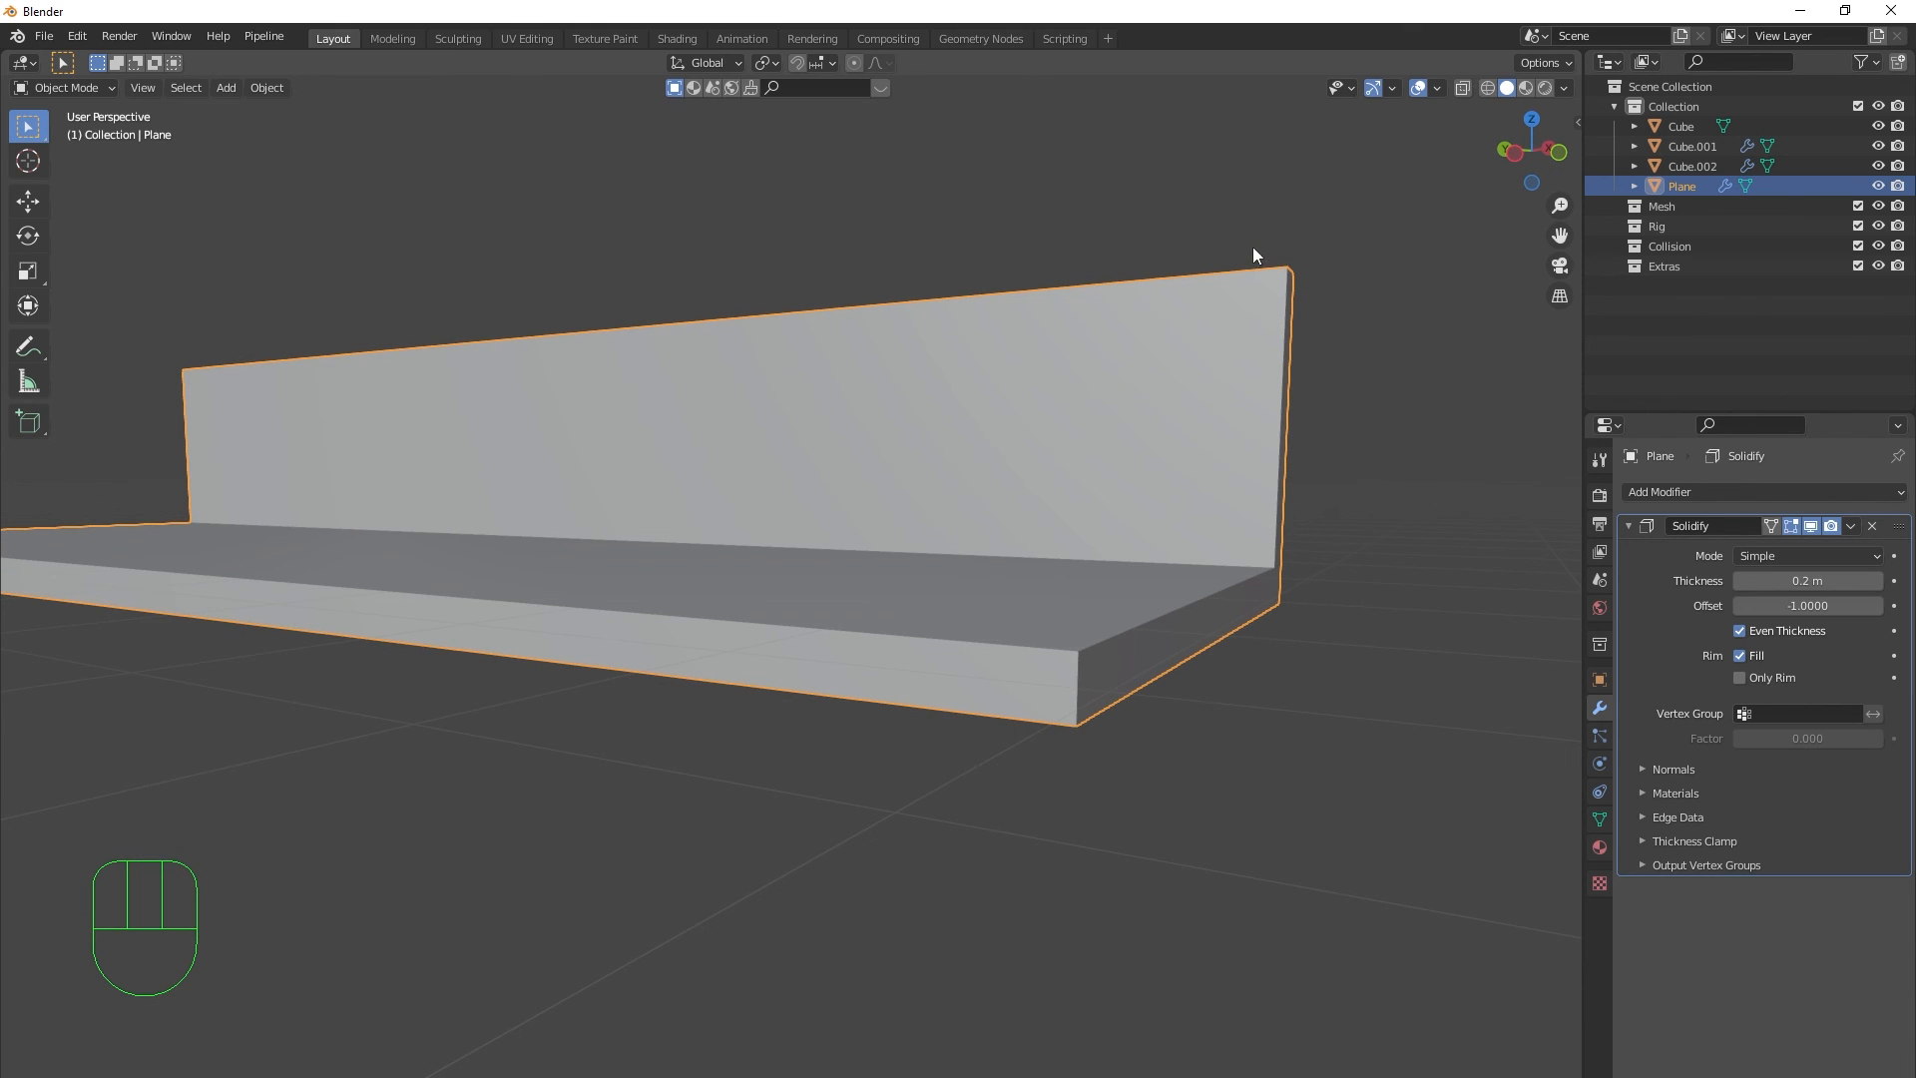
scroll(1068, 671, "up", 1)
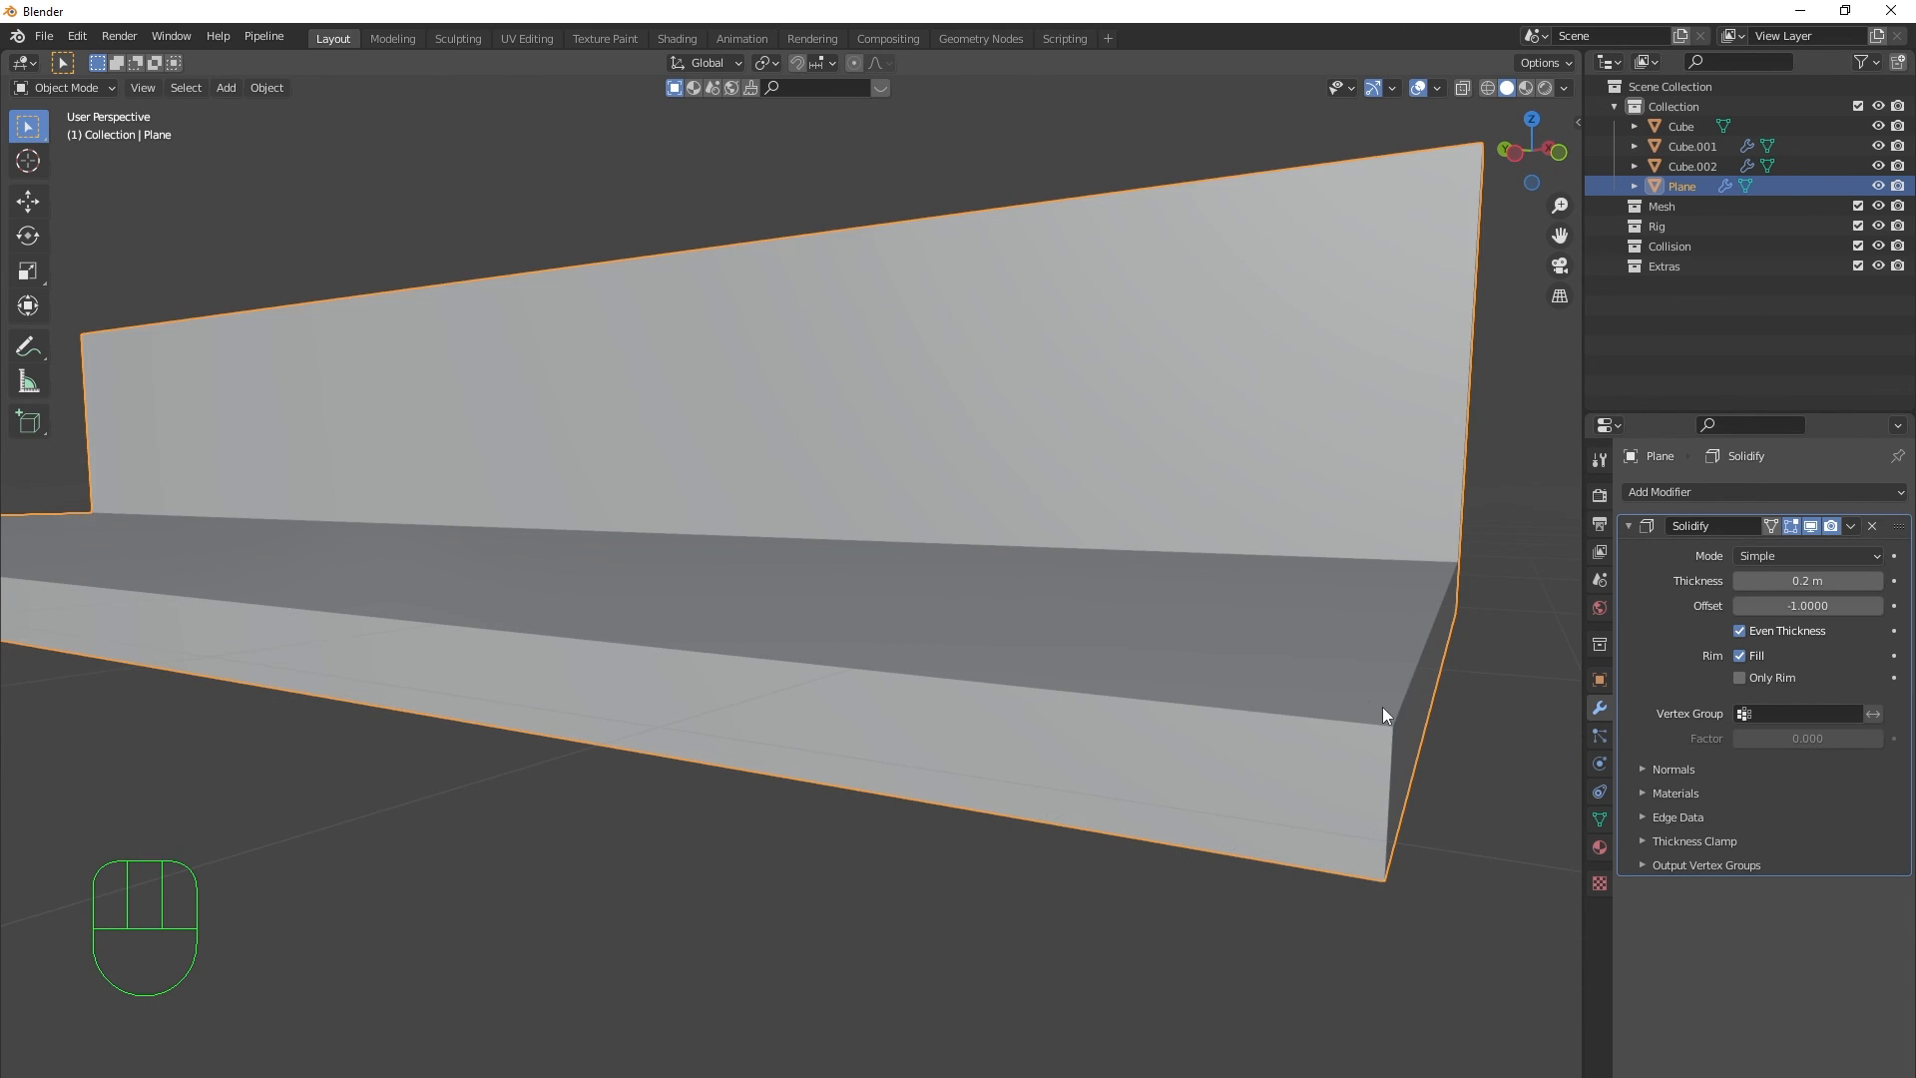
middle_click_drag(1382, 707, 1350, 705, "shift")
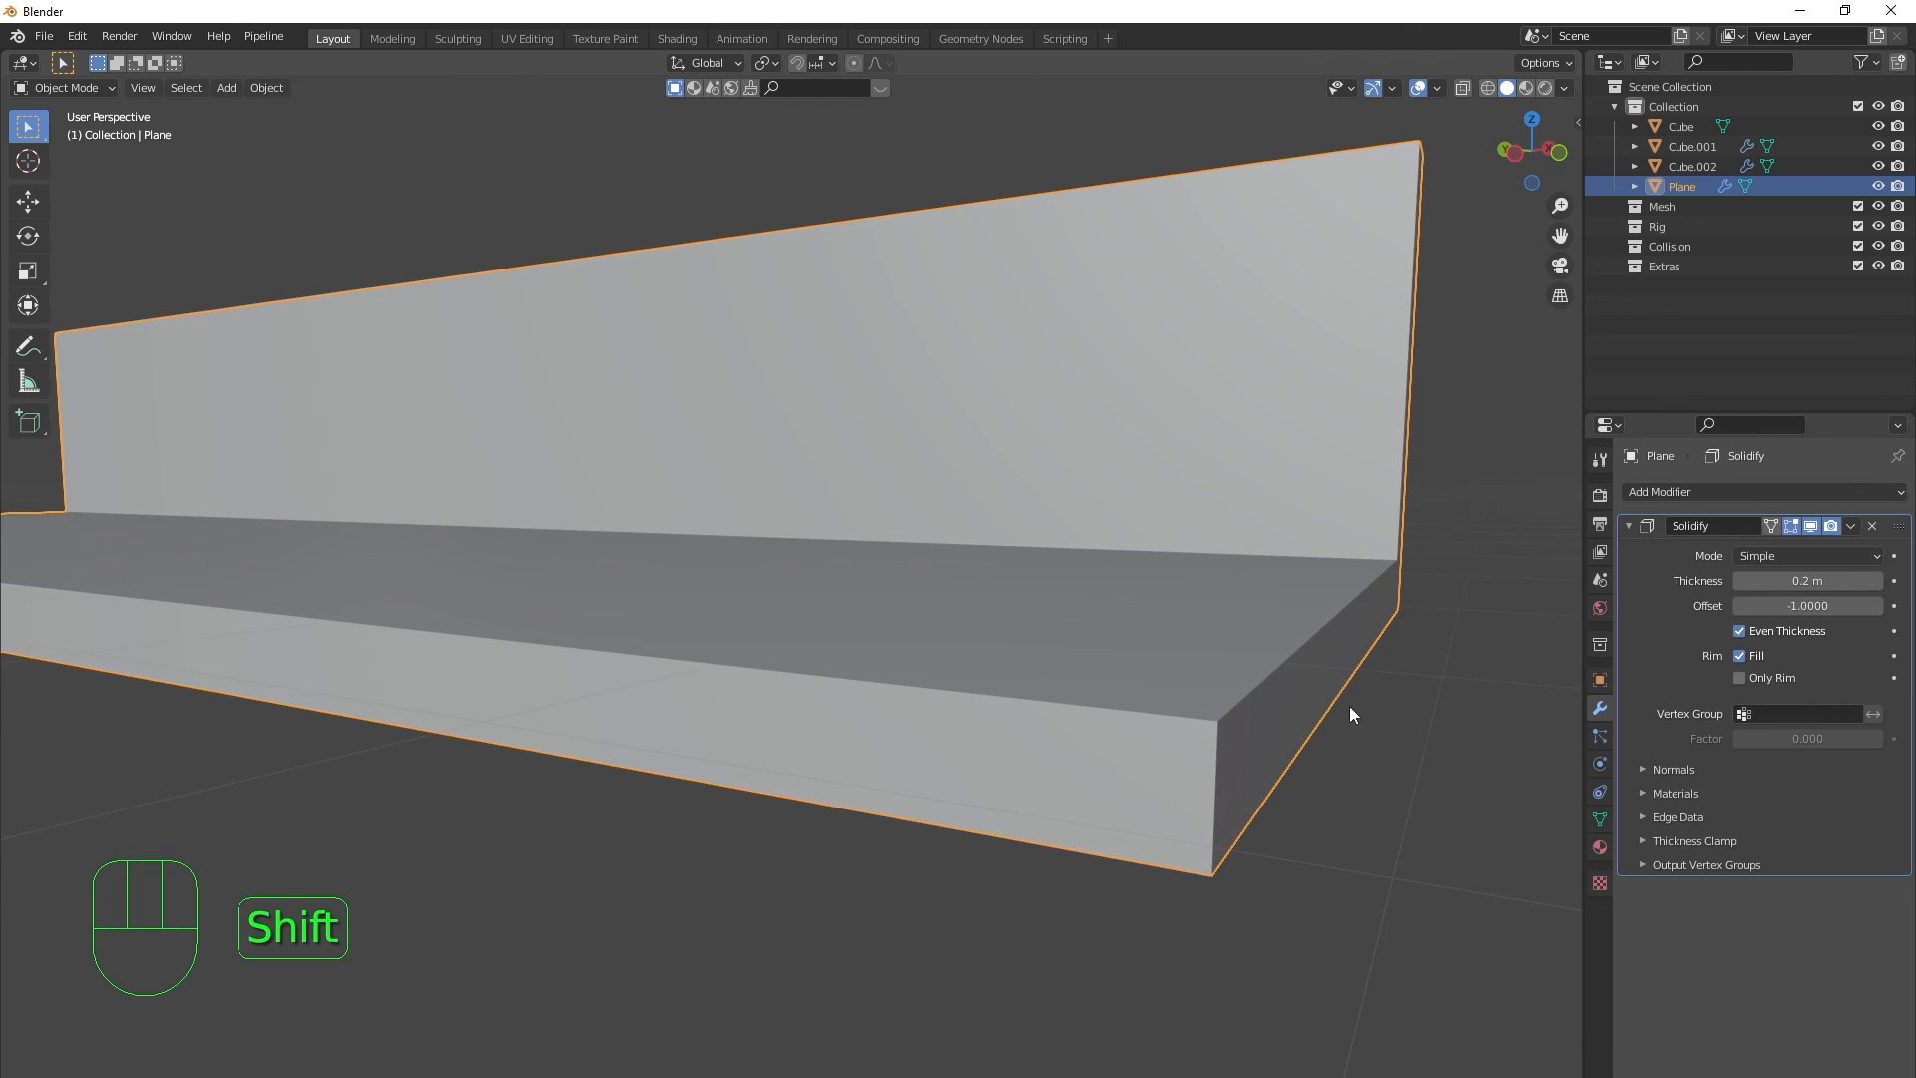
left_click(1704, 493)
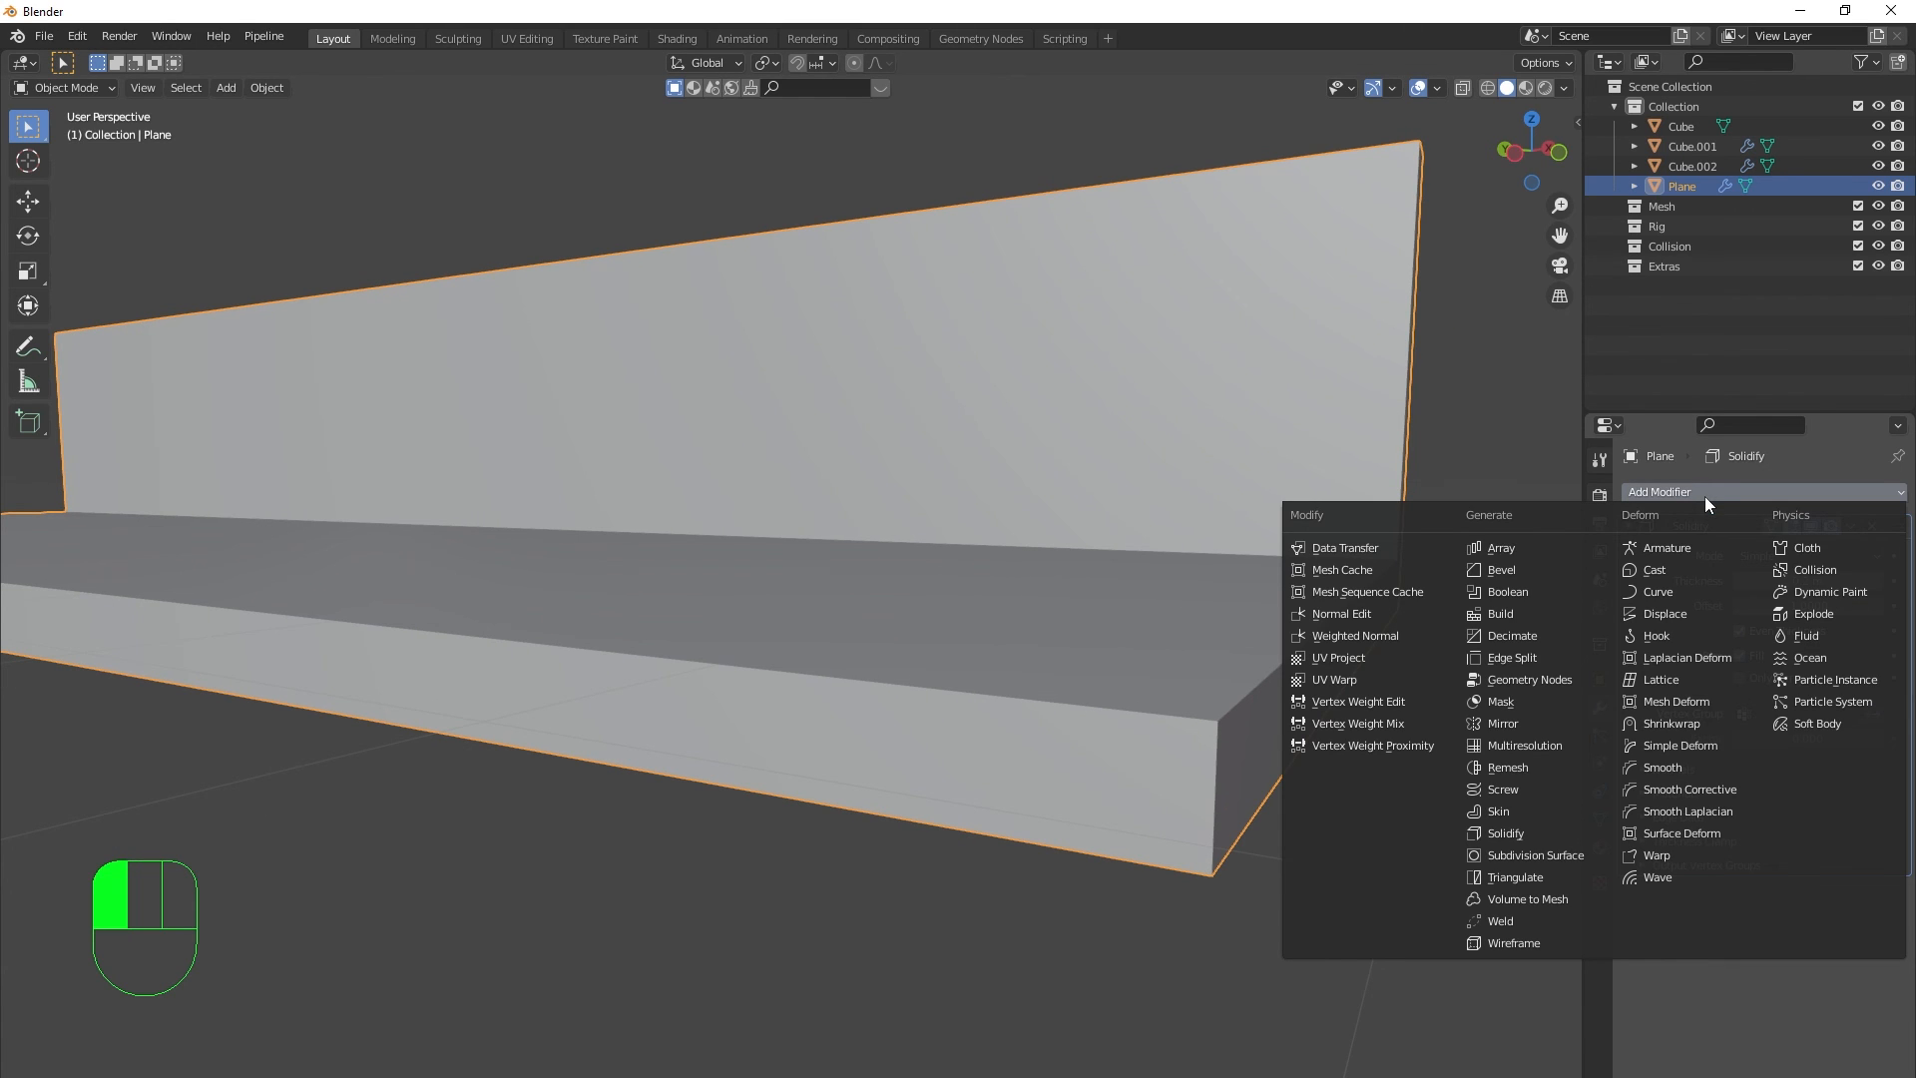
left_click(1523, 572)
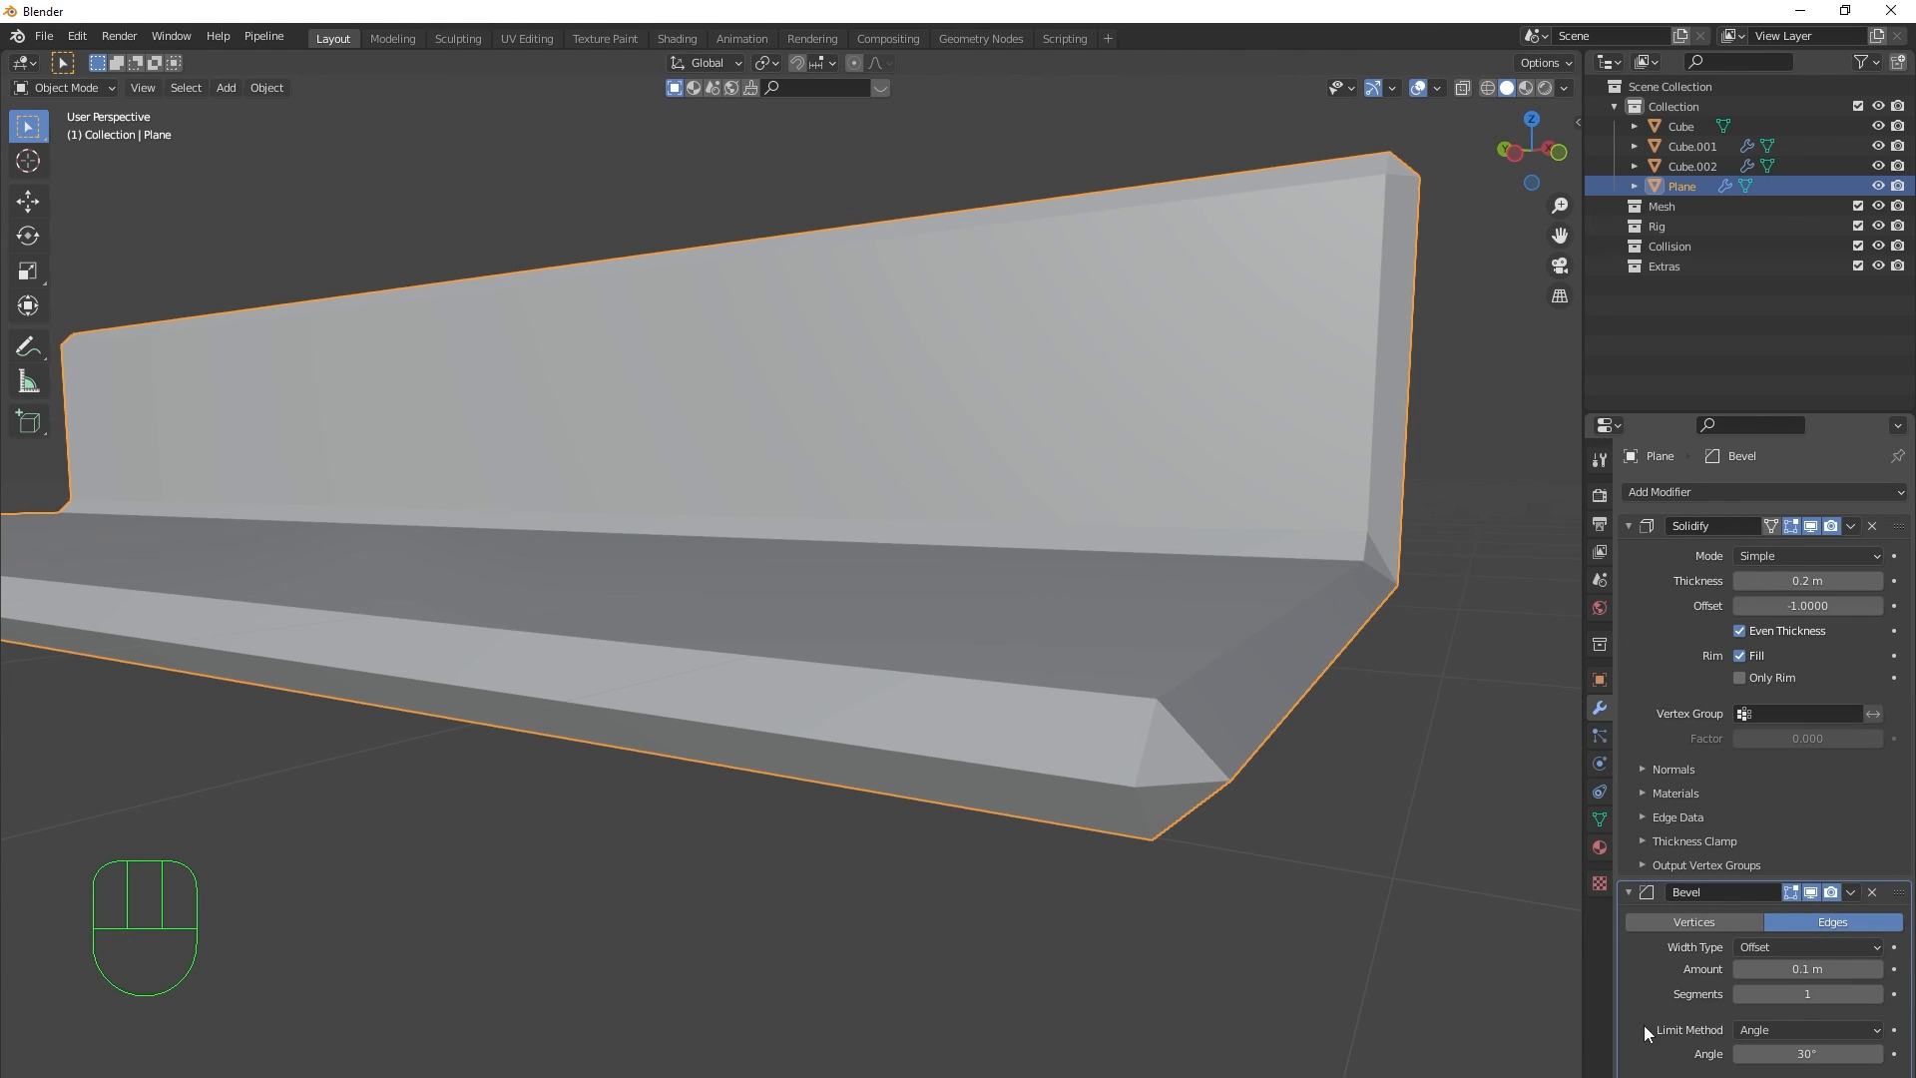
left_click_drag(1821, 969, 1860, 995, "shift")
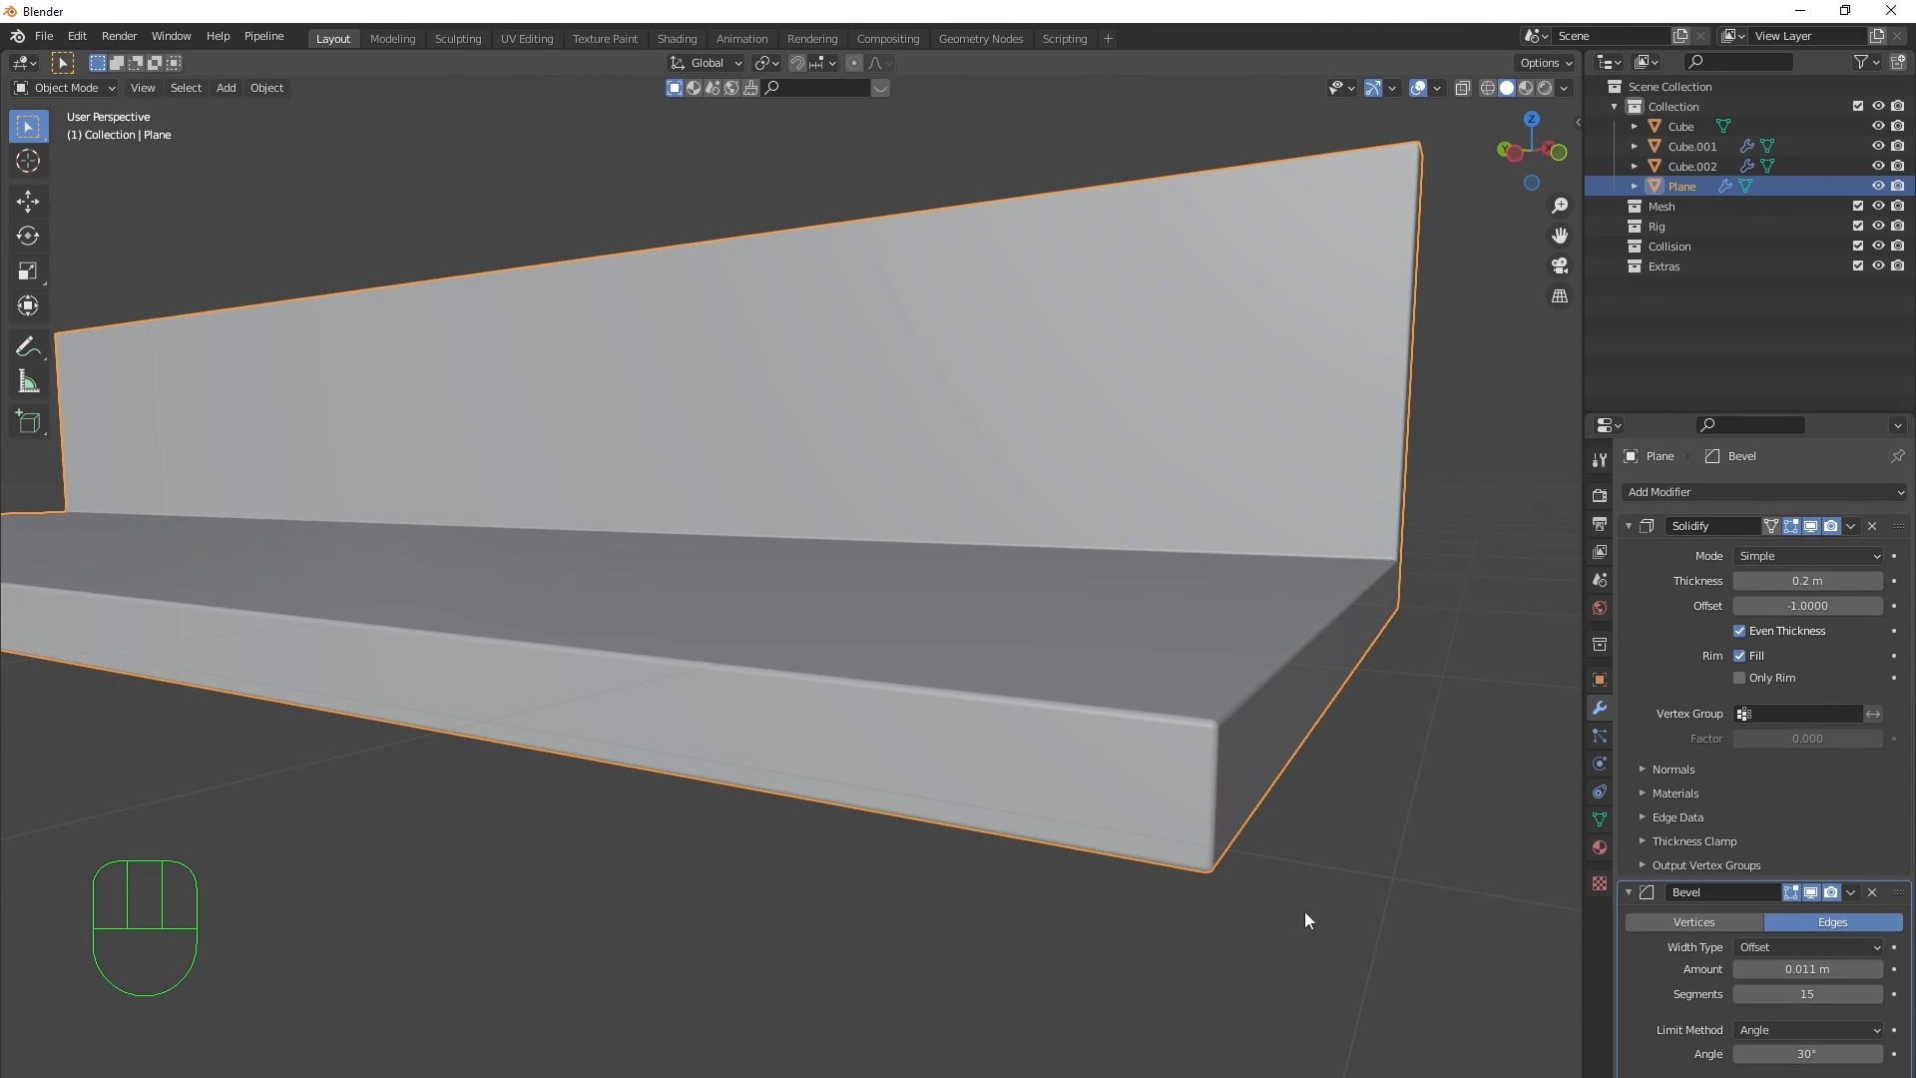
- Examine the bevelled edges of the plane and hide its Solidify and Bevel modifiers in the viewport
left_click(1305, 912)
middle_click_drag(1294, 823, 1249, 842)
scroll(1248, 841, "down", 4)
middle_click_drag(918, 746, 1178, 729, "shift")
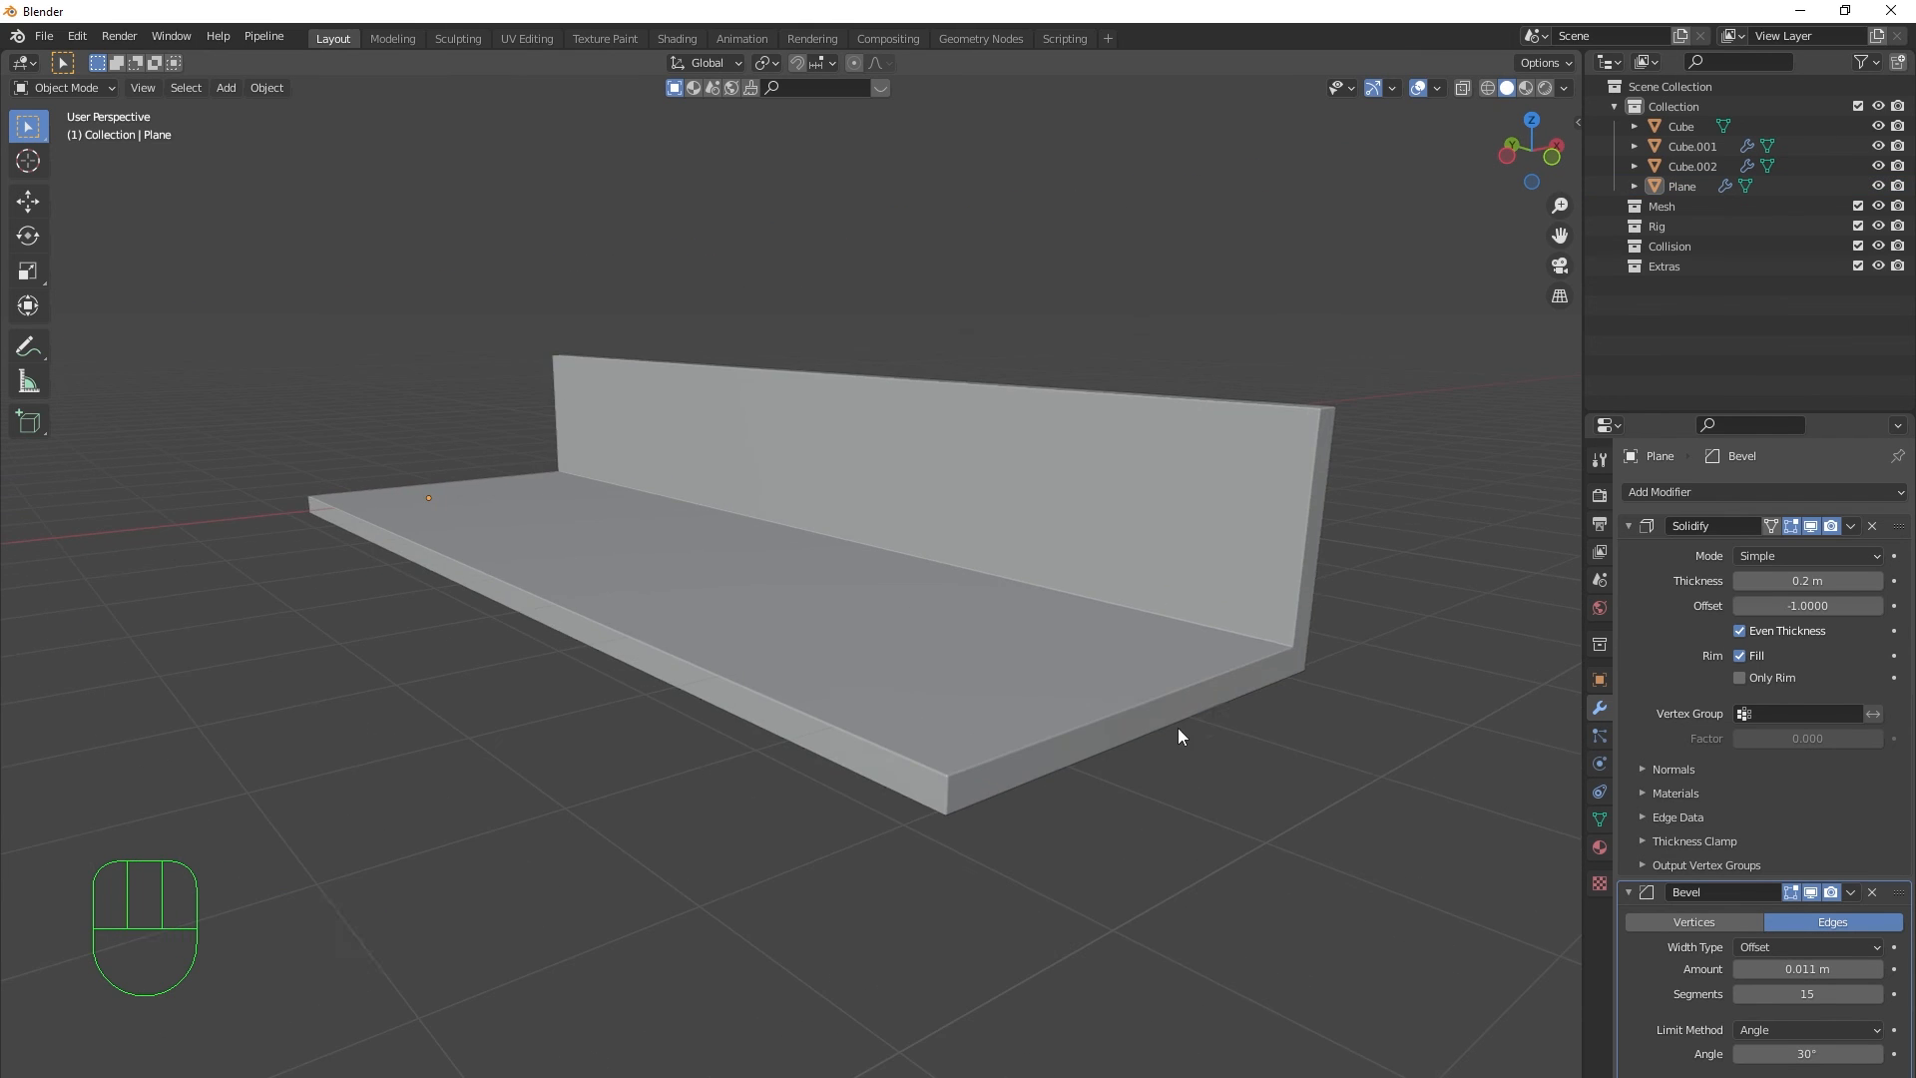
scroll(1375, 788, "up", 4)
middle_click_drag(1375, 787, 1257, 703, "shift")
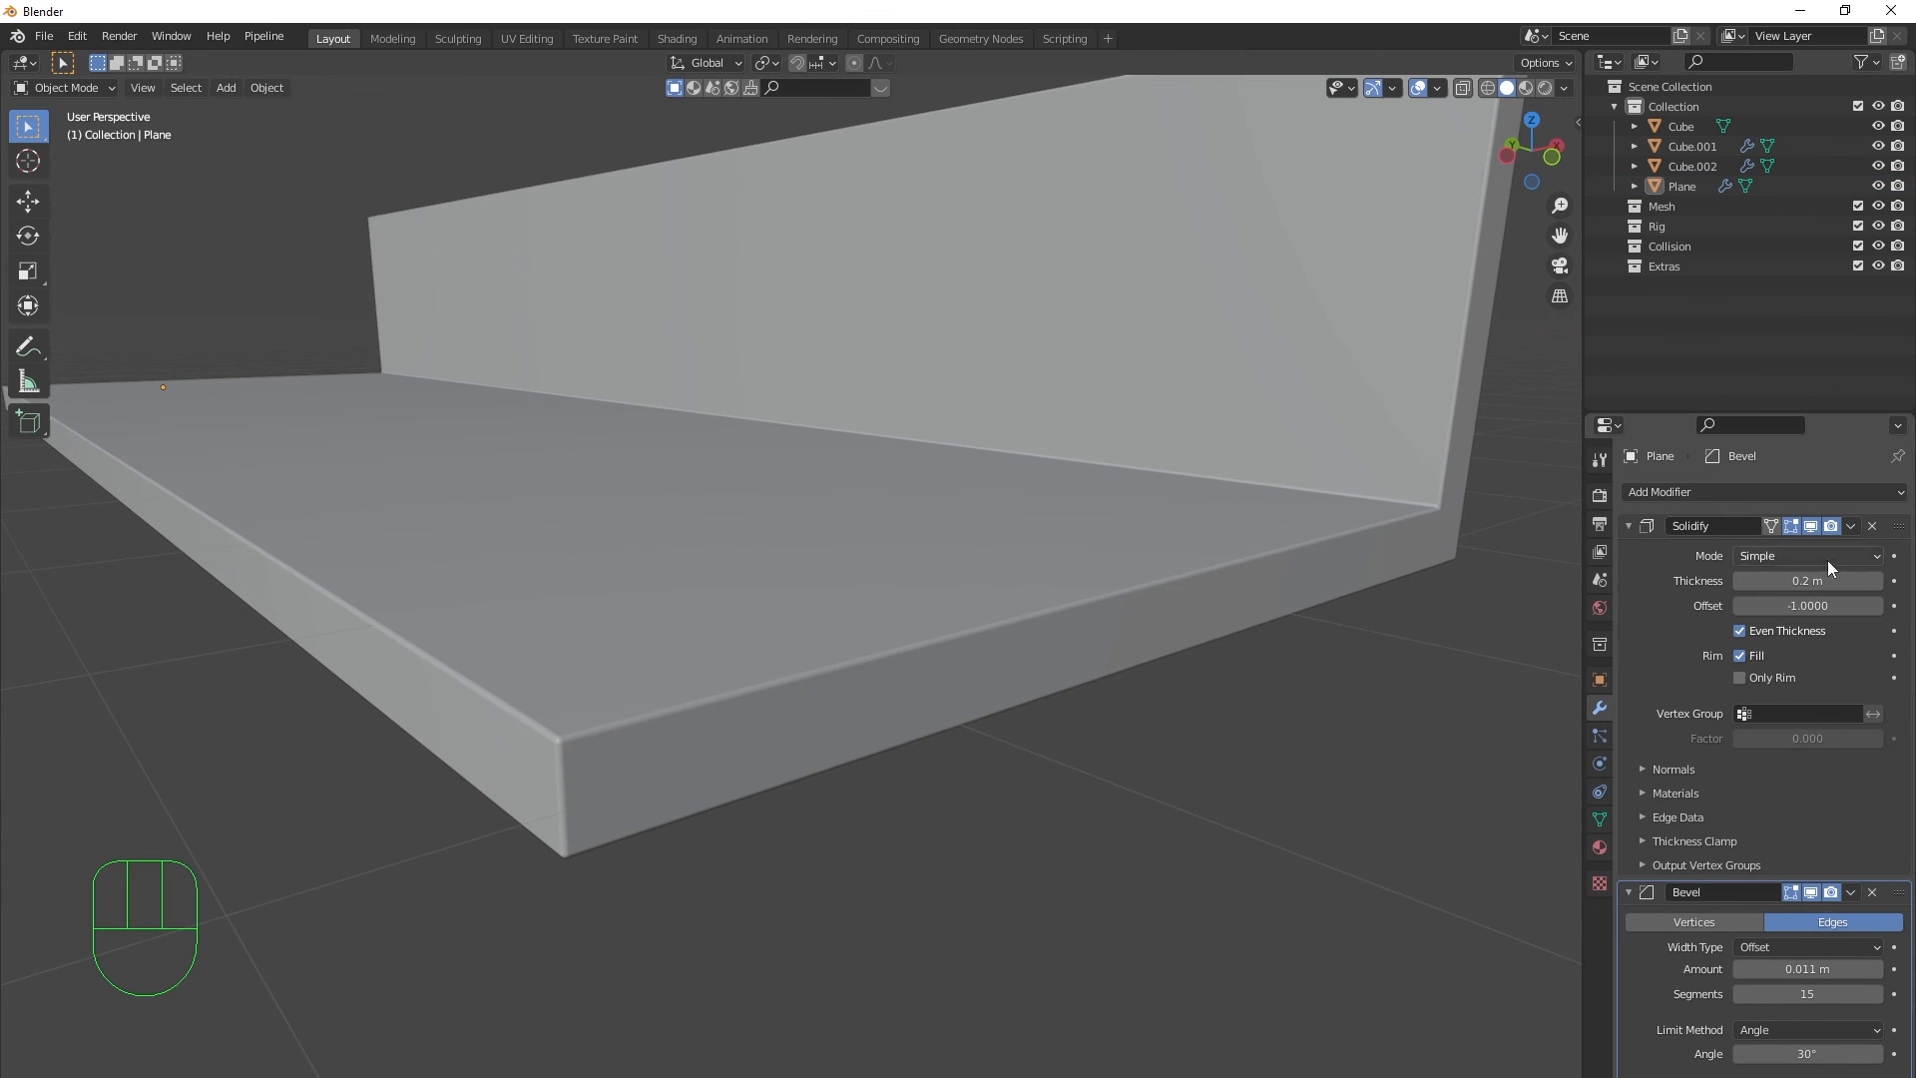
left_click(1808, 526)
left_click(1808, 893)
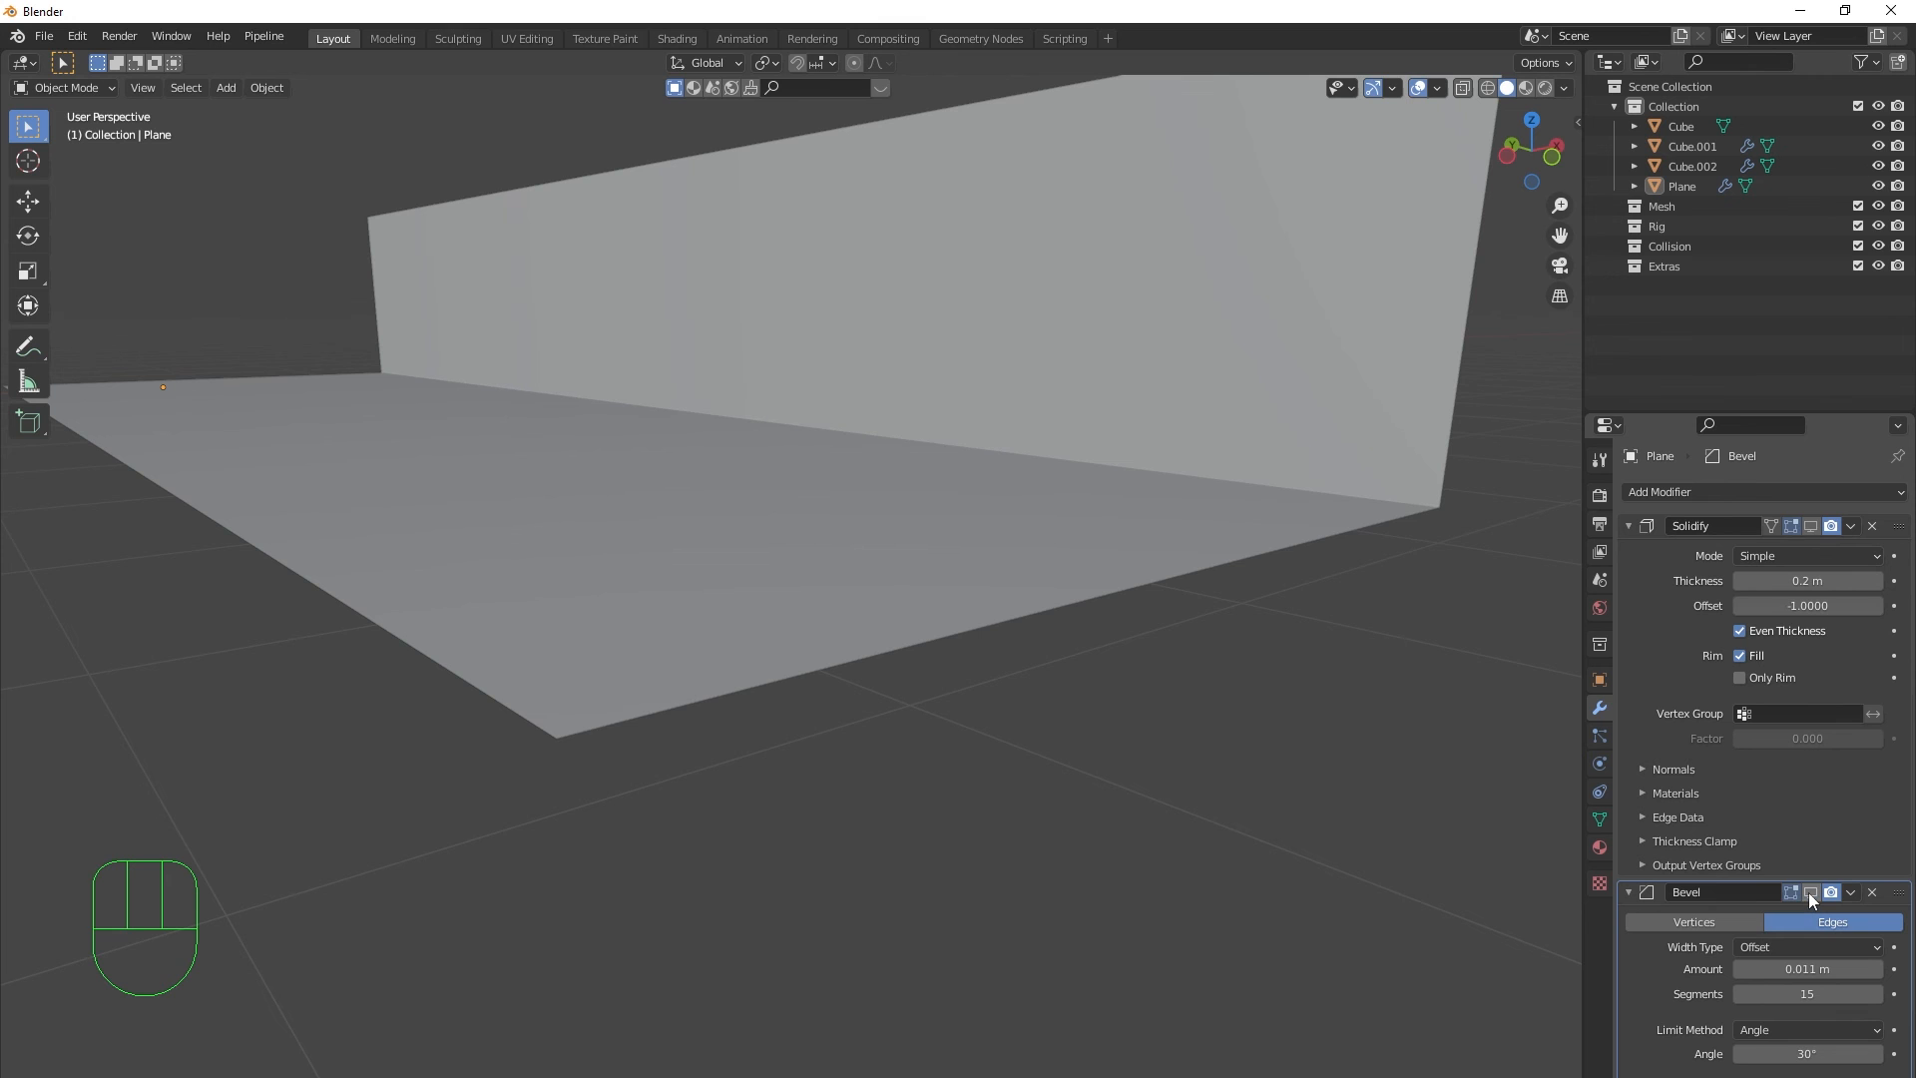
- Select the plane and examine its bare floor and wall geometry from several angles without modifiers
middle_click_drag(1082, 758, 1134, 808)
scroll(1134, 808, "up", 2)
left_click(1074, 747)
scroll(1074, 751, "down", 3)
middle_click_drag(1074, 751, 958, 496)
middle_click_drag(912, 421, 1134, 633, "shift")
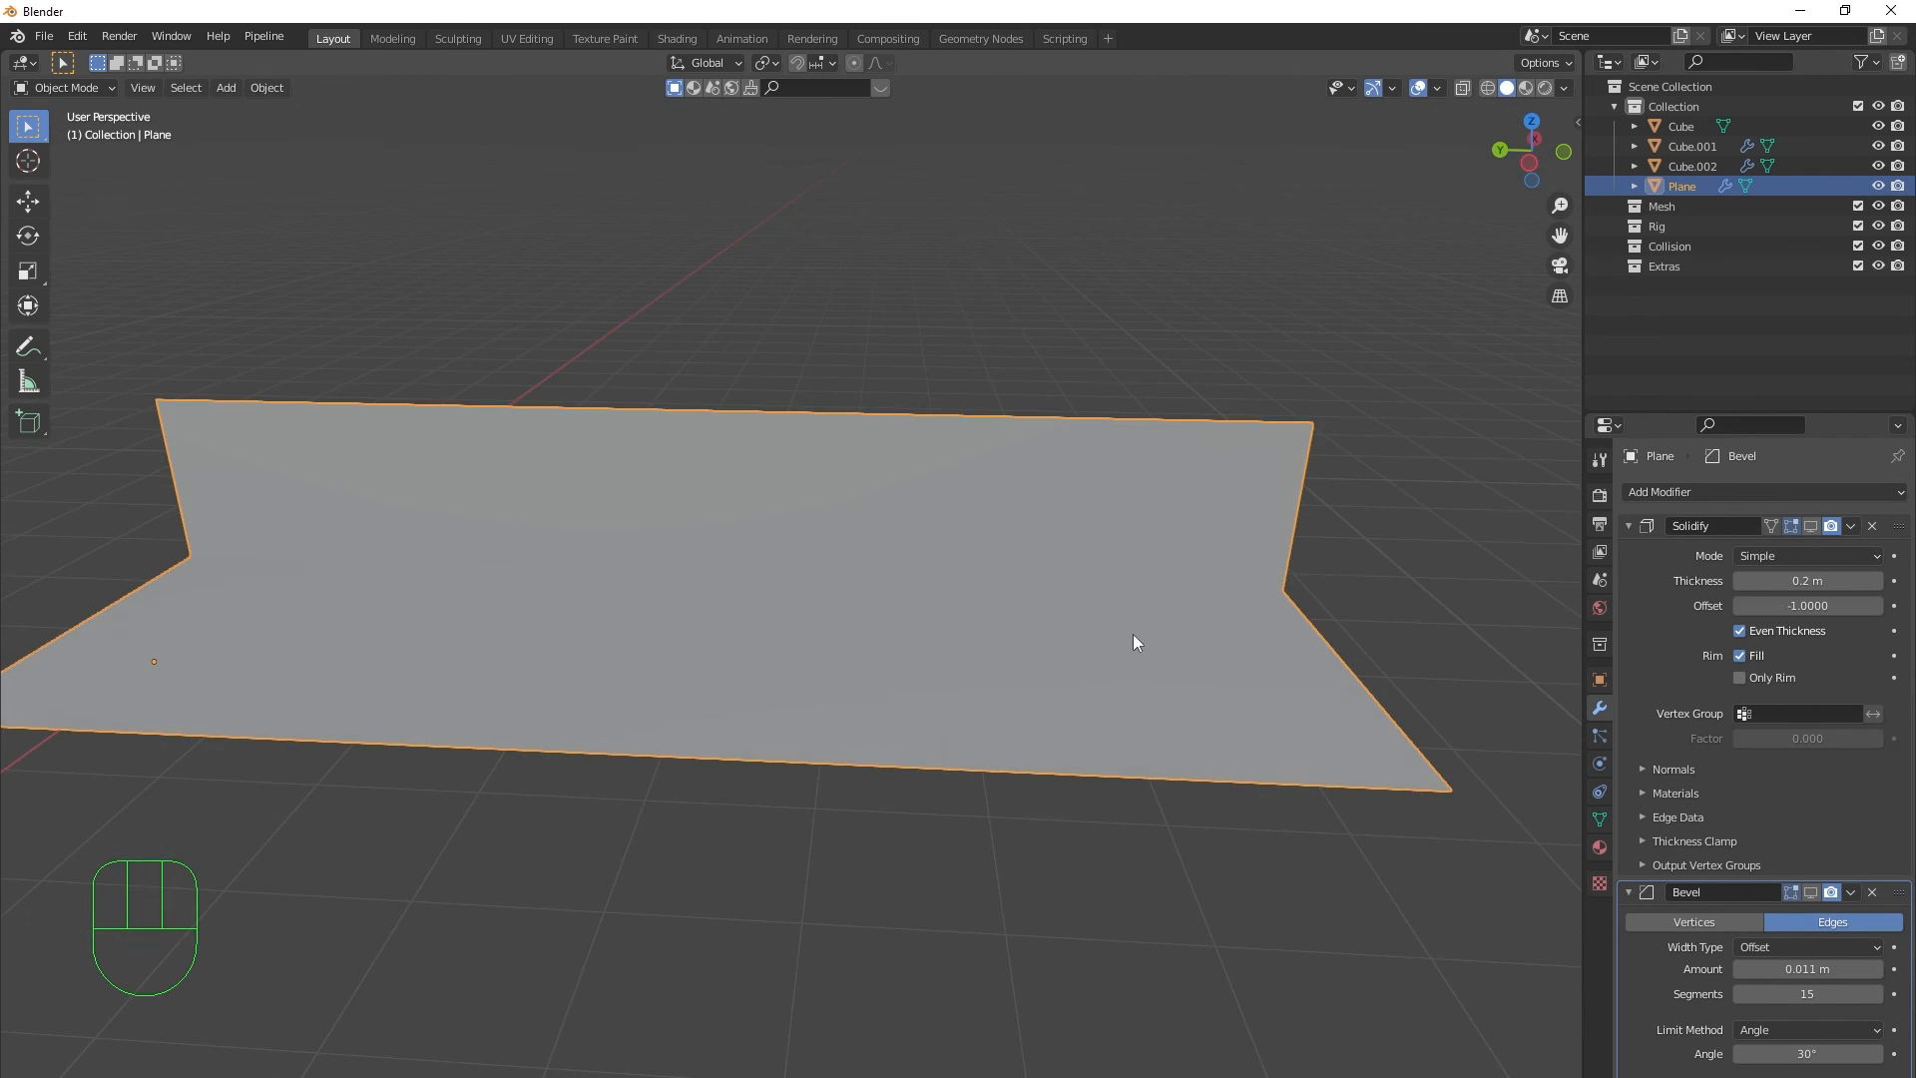
scroll(1133, 632, "down", 3)
middle_click_drag(1092, 559, 1535, 681)
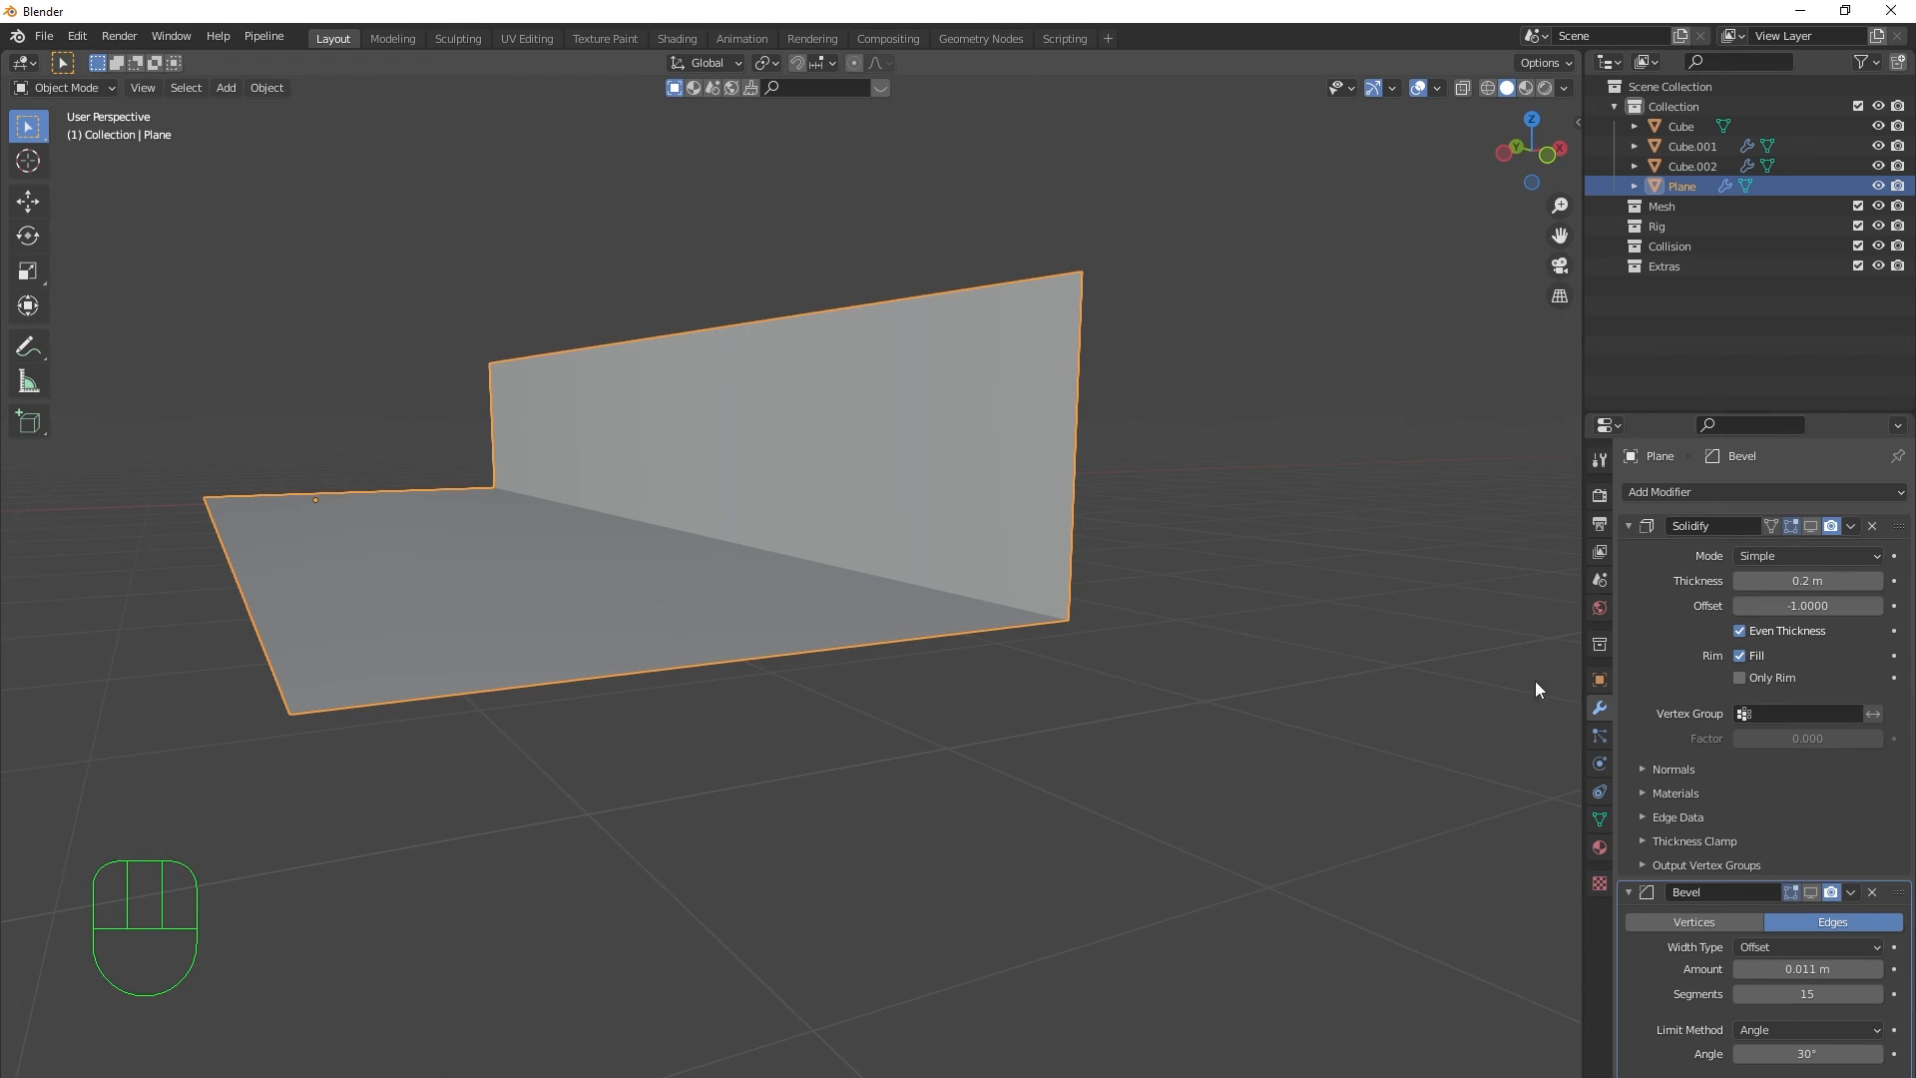
- Show the Bevel and Solidify modifiers in the viewport again and examine the plane's thickness and edges
left_click(1810, 893)
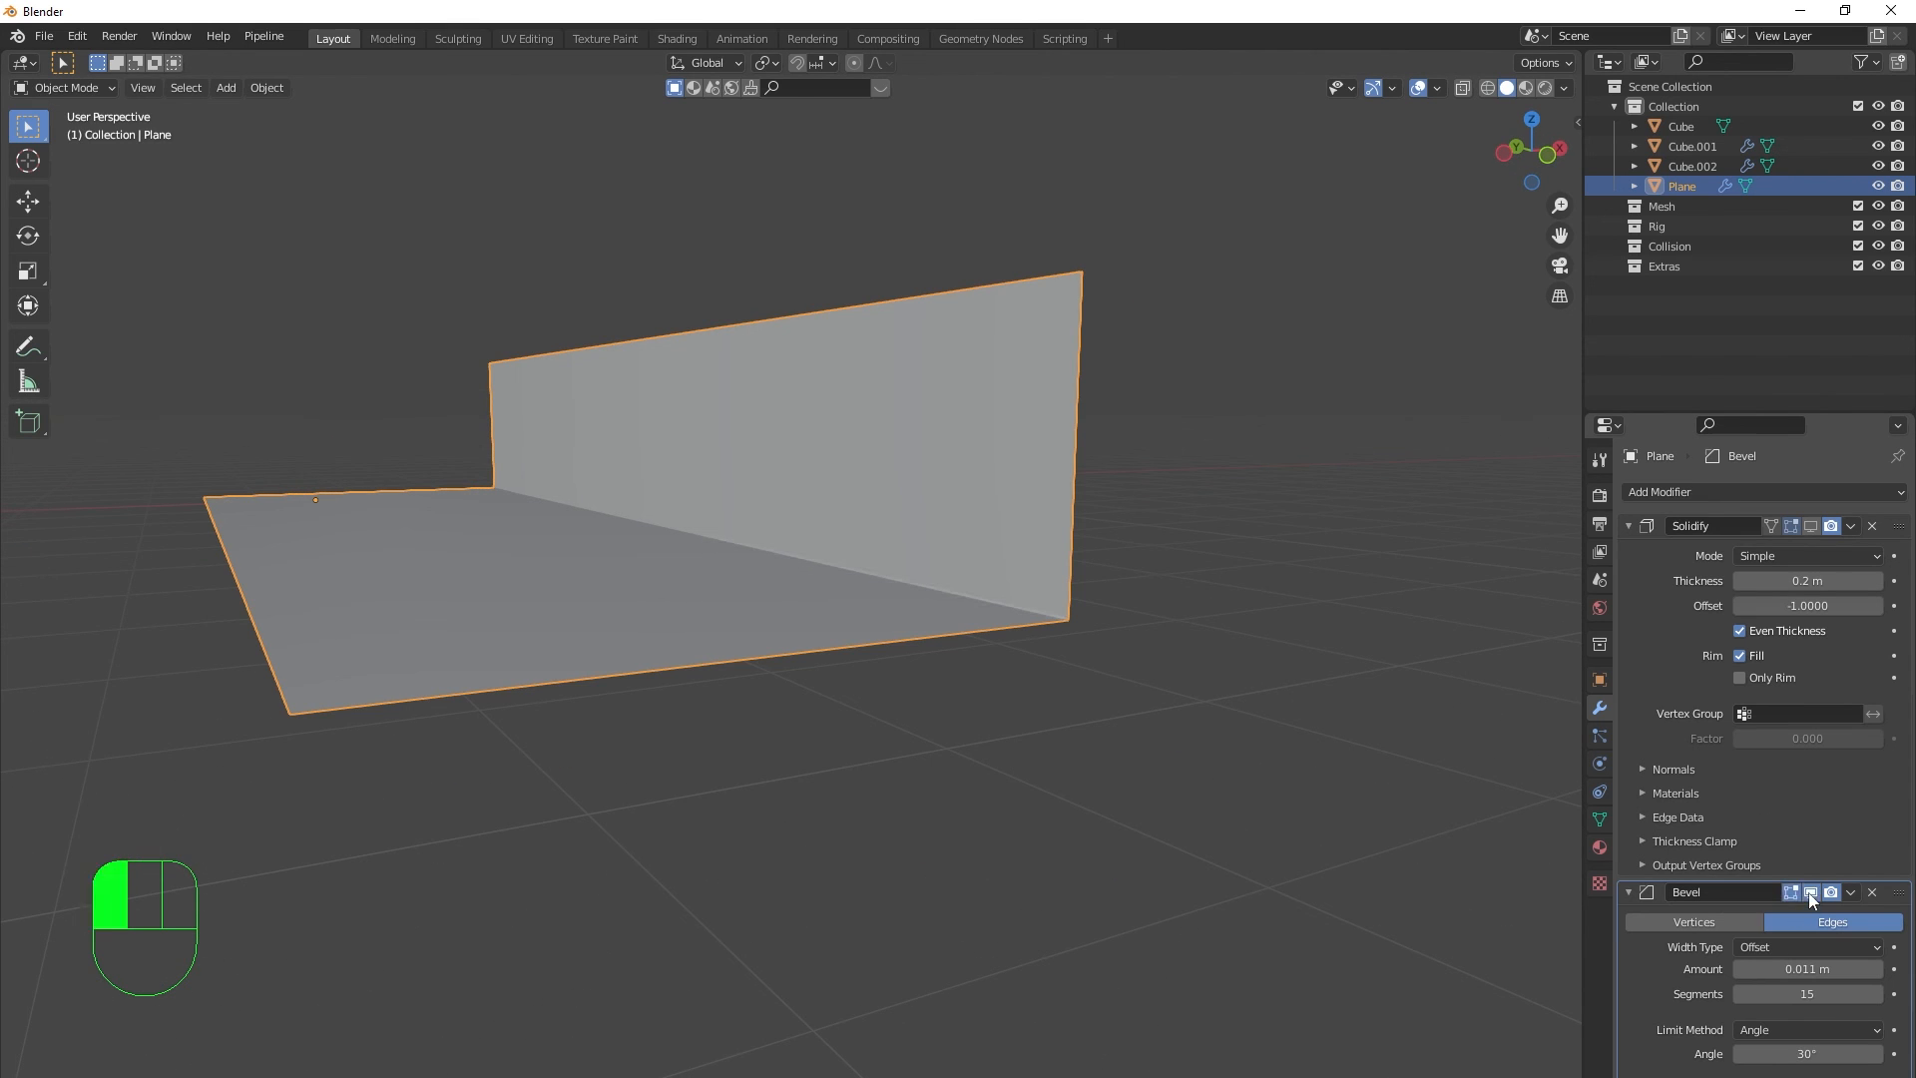
left_click(1810, 526)
mouse_move(1298, 639)
middle_mouse_down()
mouse_move(1132, 685)
mouse_move(1297, 659)
middle_mouse_up()
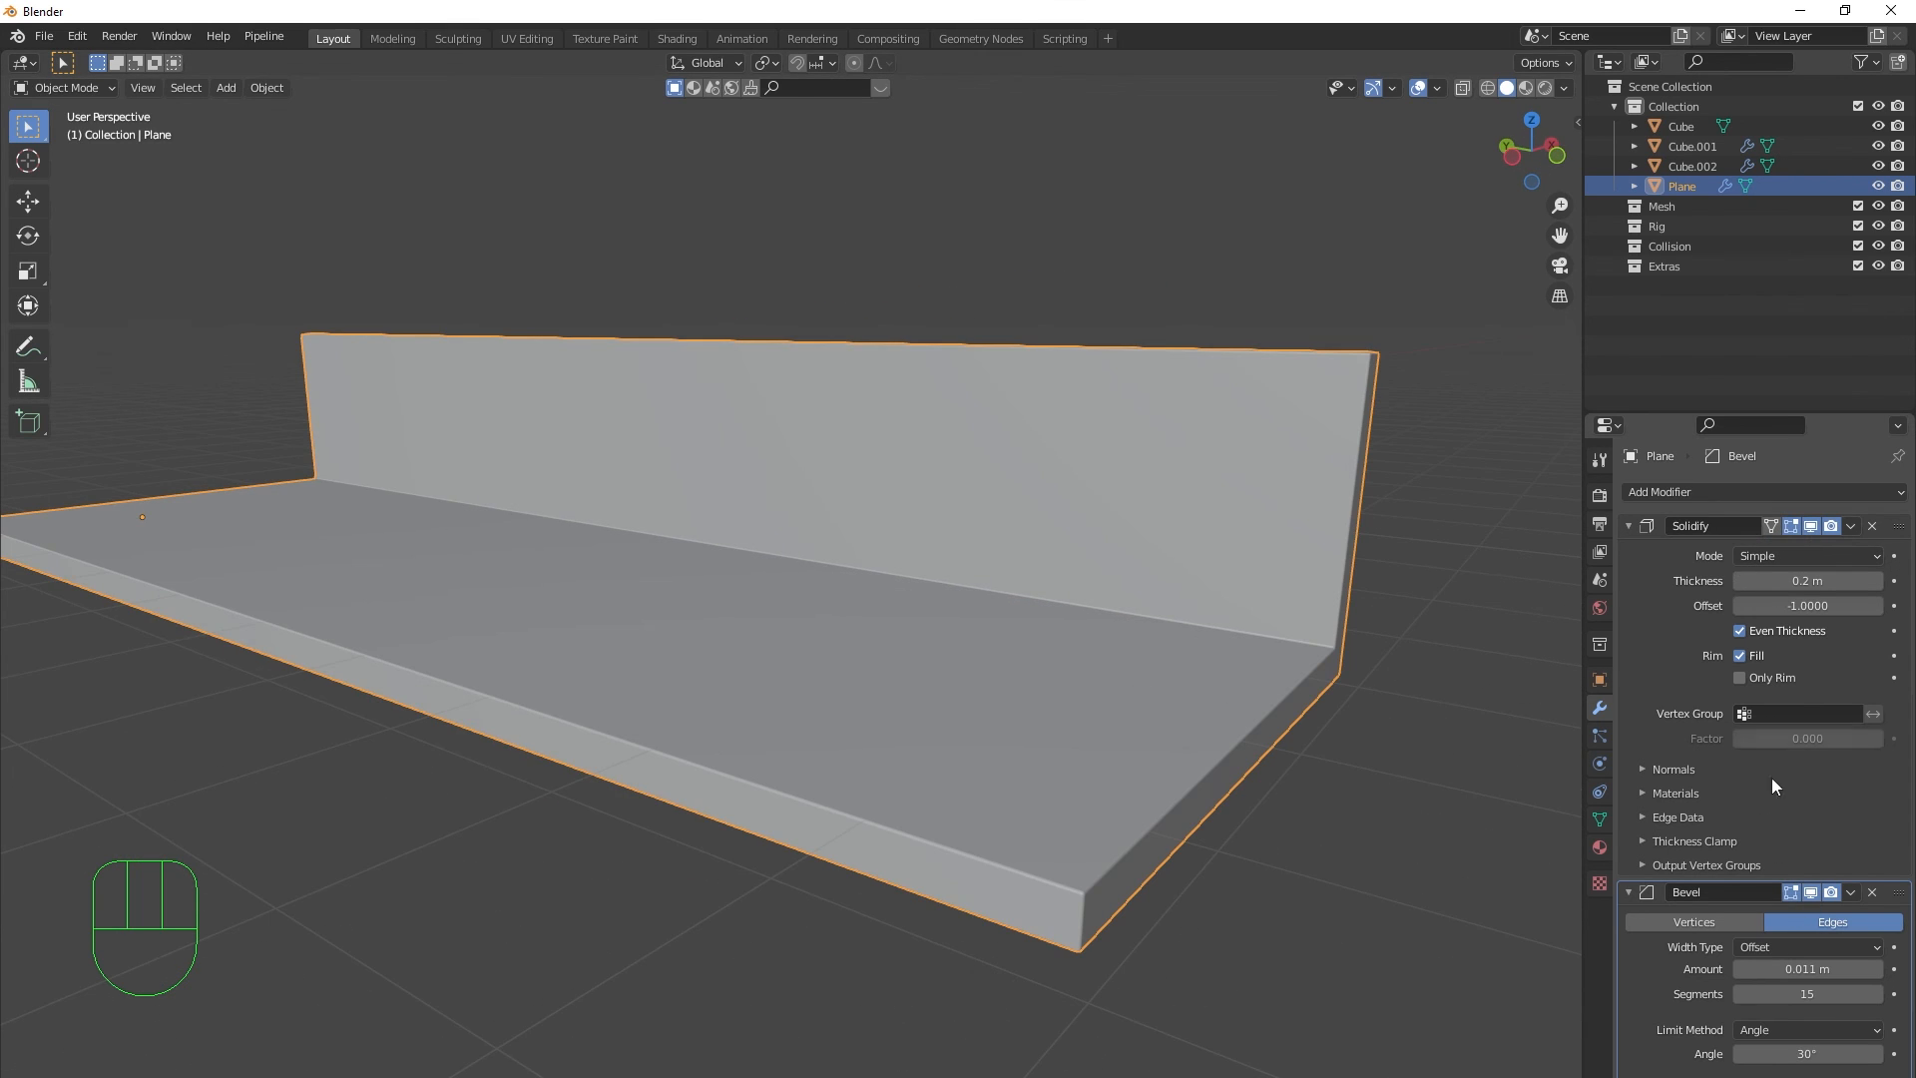
left_click(1382, 792)
middle_click_drag(1382, 793, 1387, 667)
scroll(1323, 716, "up", 1)
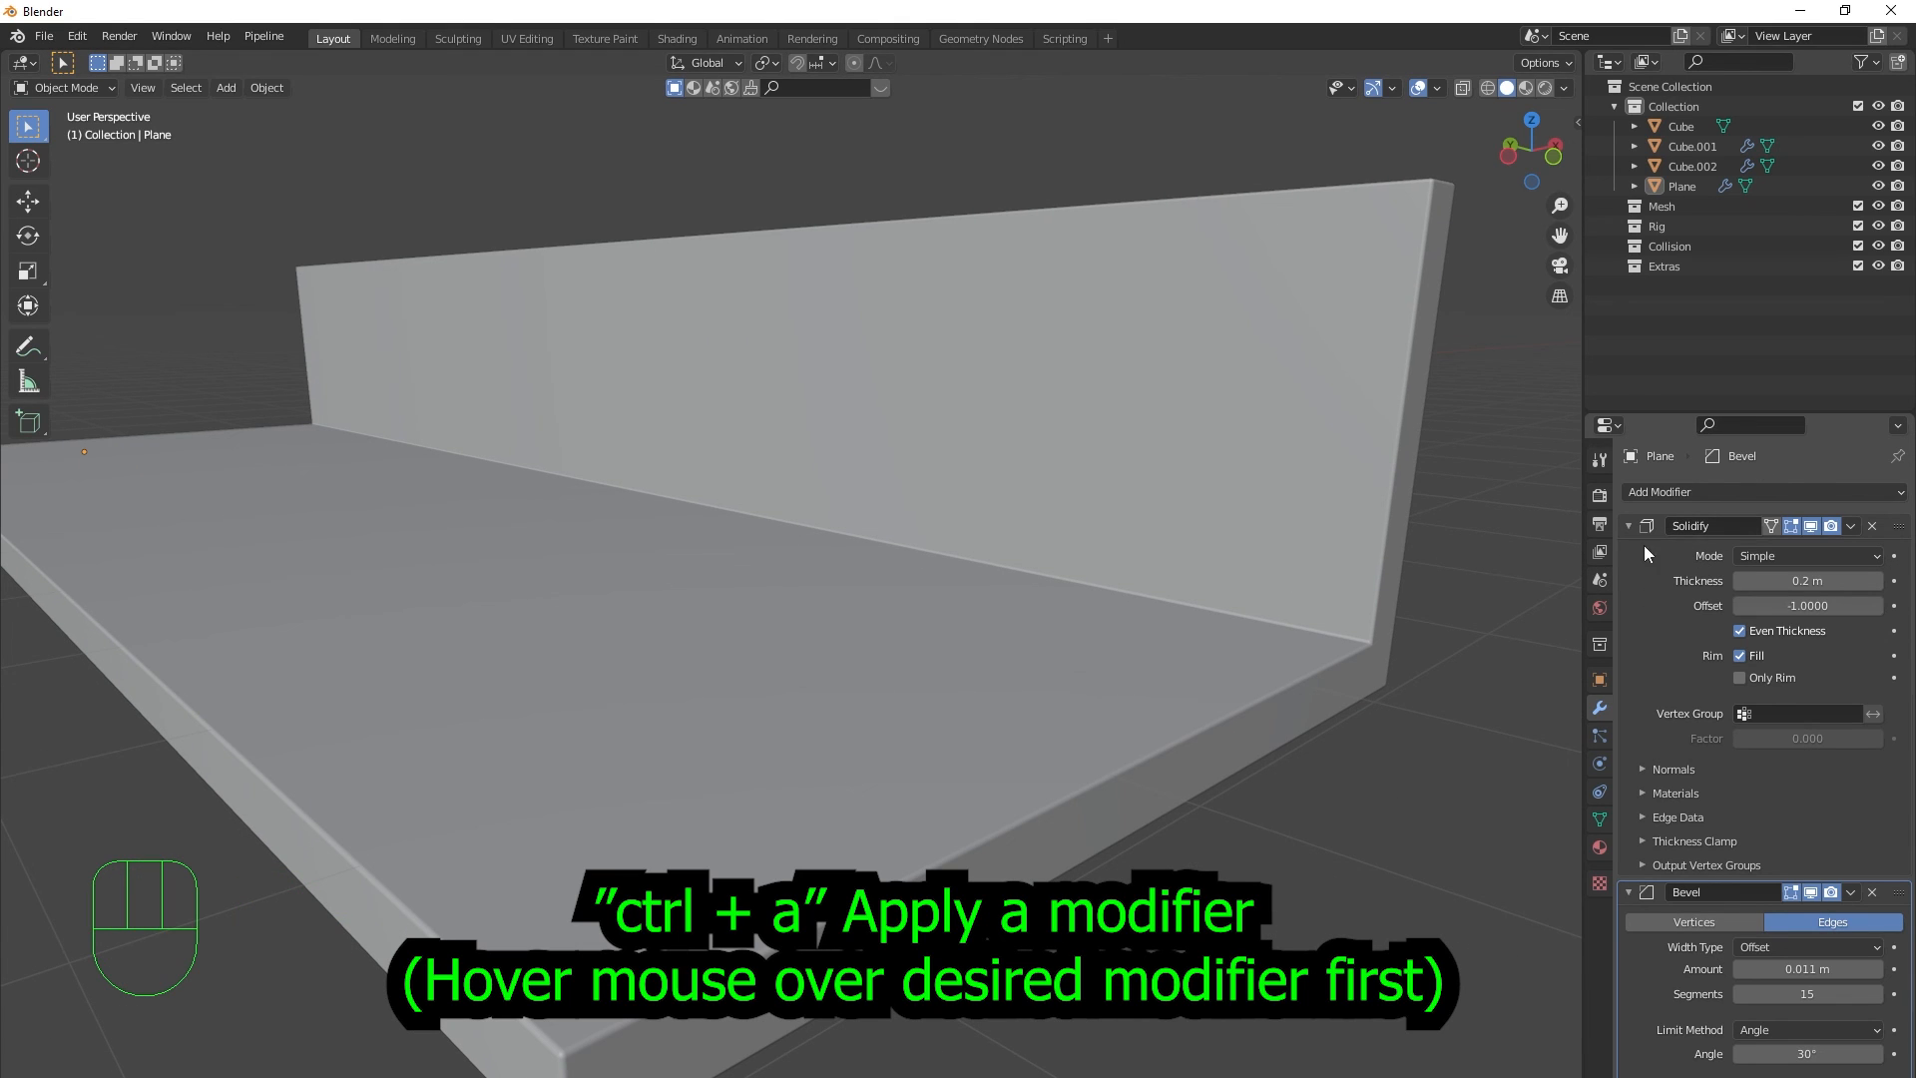
- Apply the Solidify modifier to the plane and hide the Bevel modifier in the viewport
left_click(1218, 661)
left_click(1469, 688)
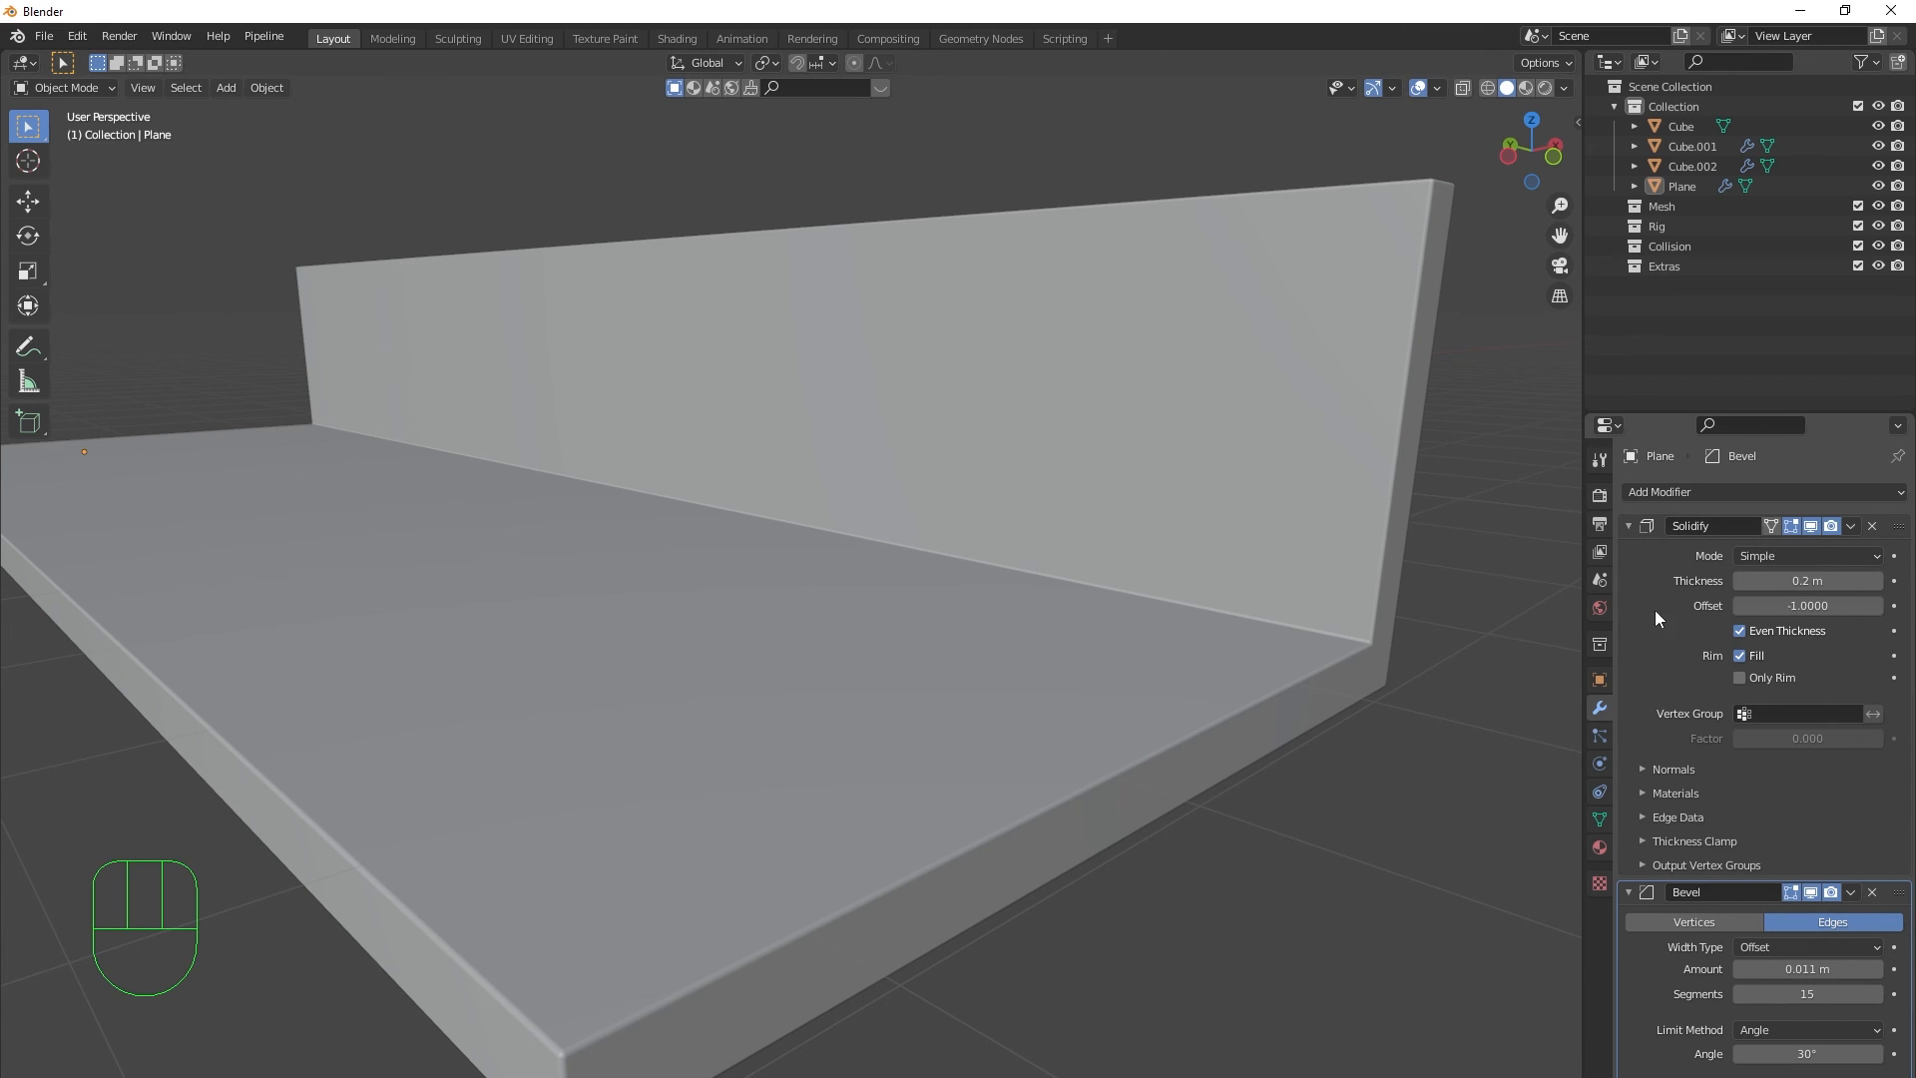
key("ctrl+a")
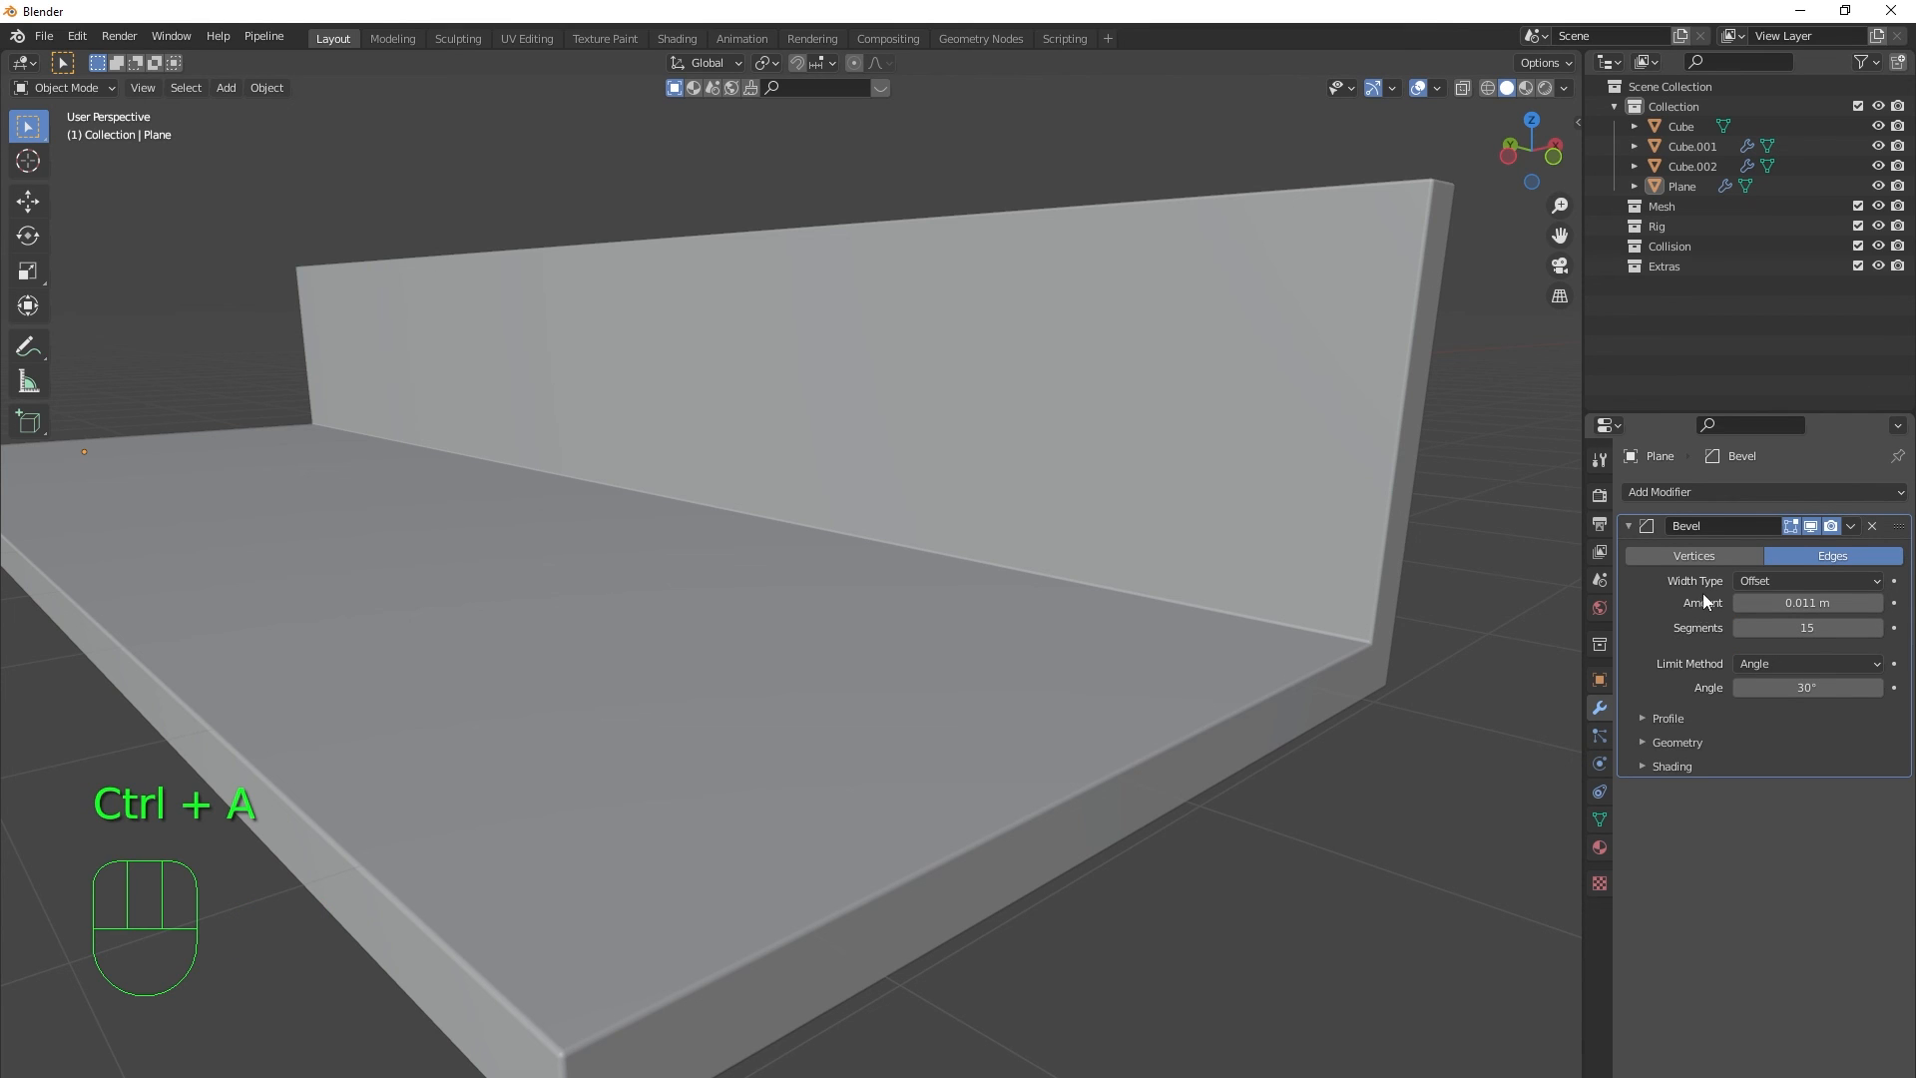
left_click(1812, 531)
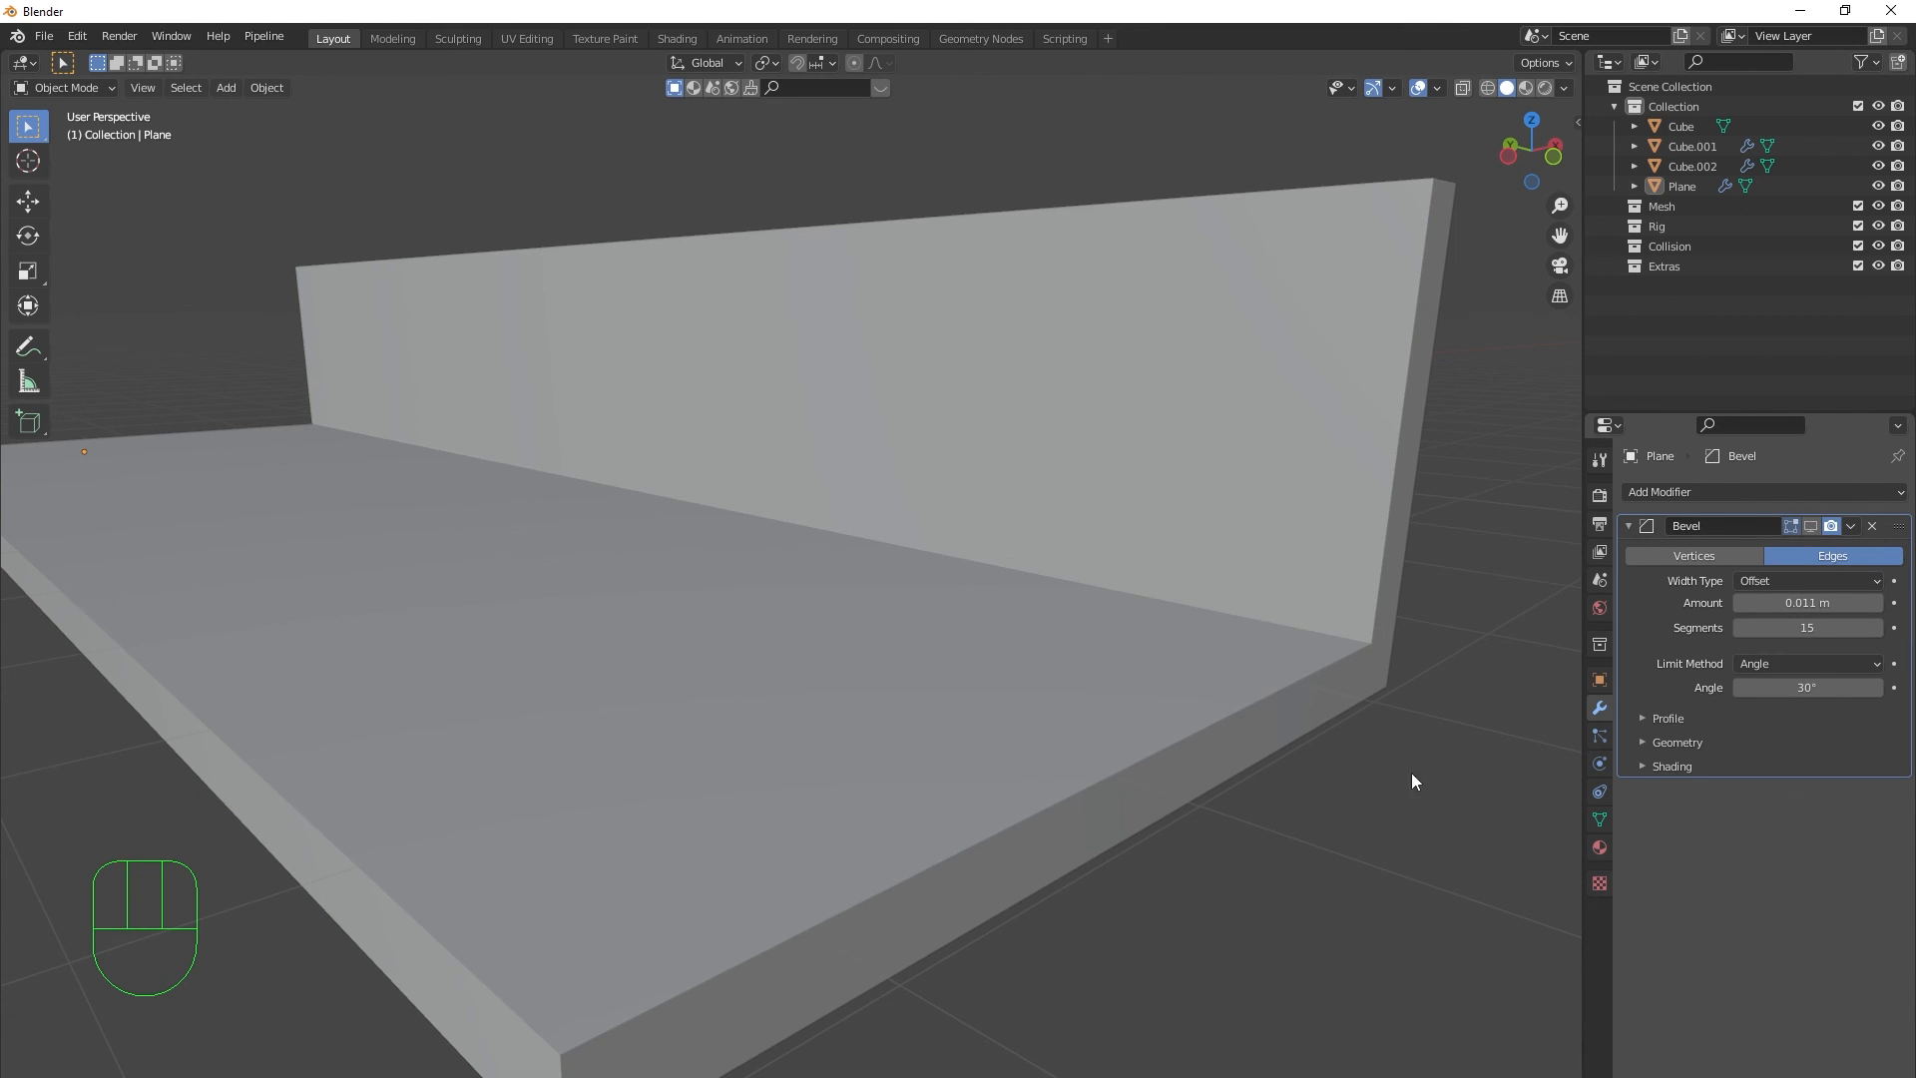
- In Edit Mode, try moving the inner and outer vertices at the wall's base corner, cancelling each move
middle_click_drag(1412, 772, 1280, 775)
left_click(1232, 617)
middle_click_drag(1231, 617, 1321, 599)
key("Tab")
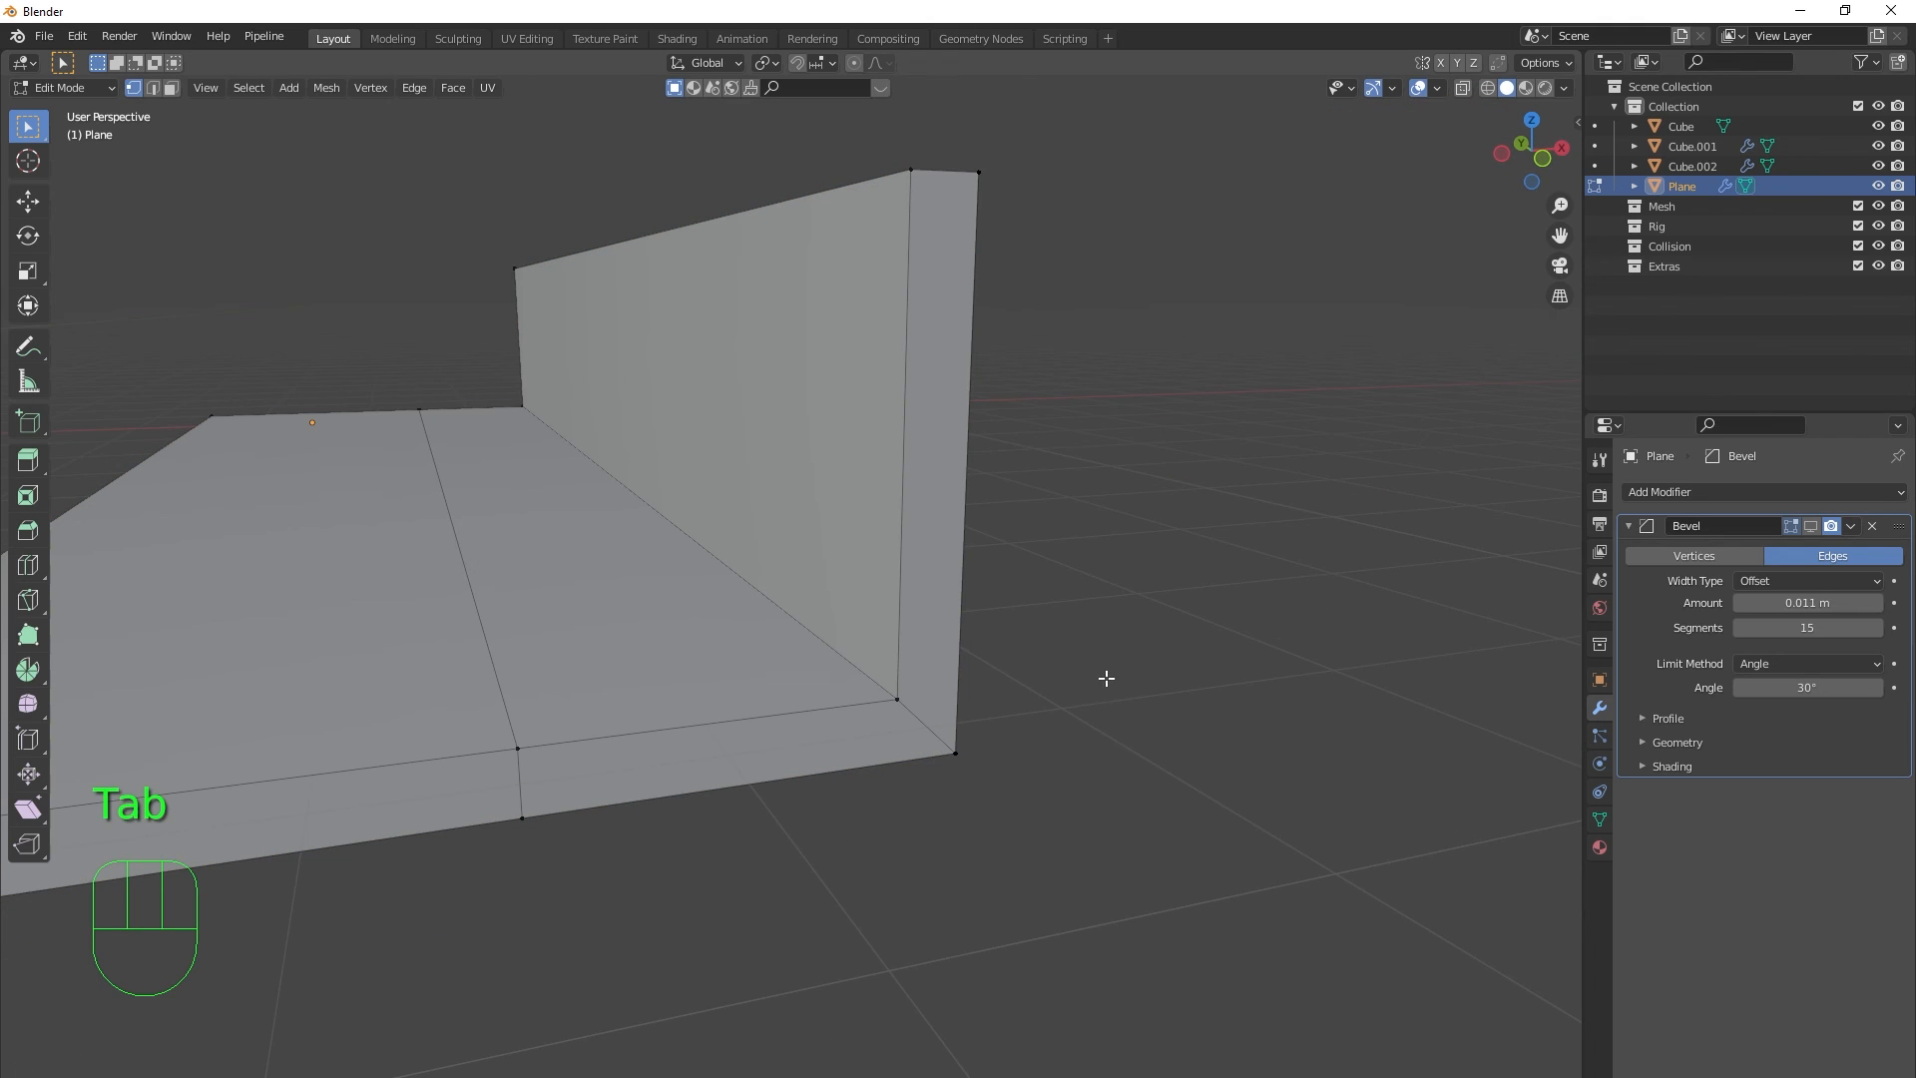
left_click(893, 699)
middle_click_drag(1015, 762, 1079, 781)
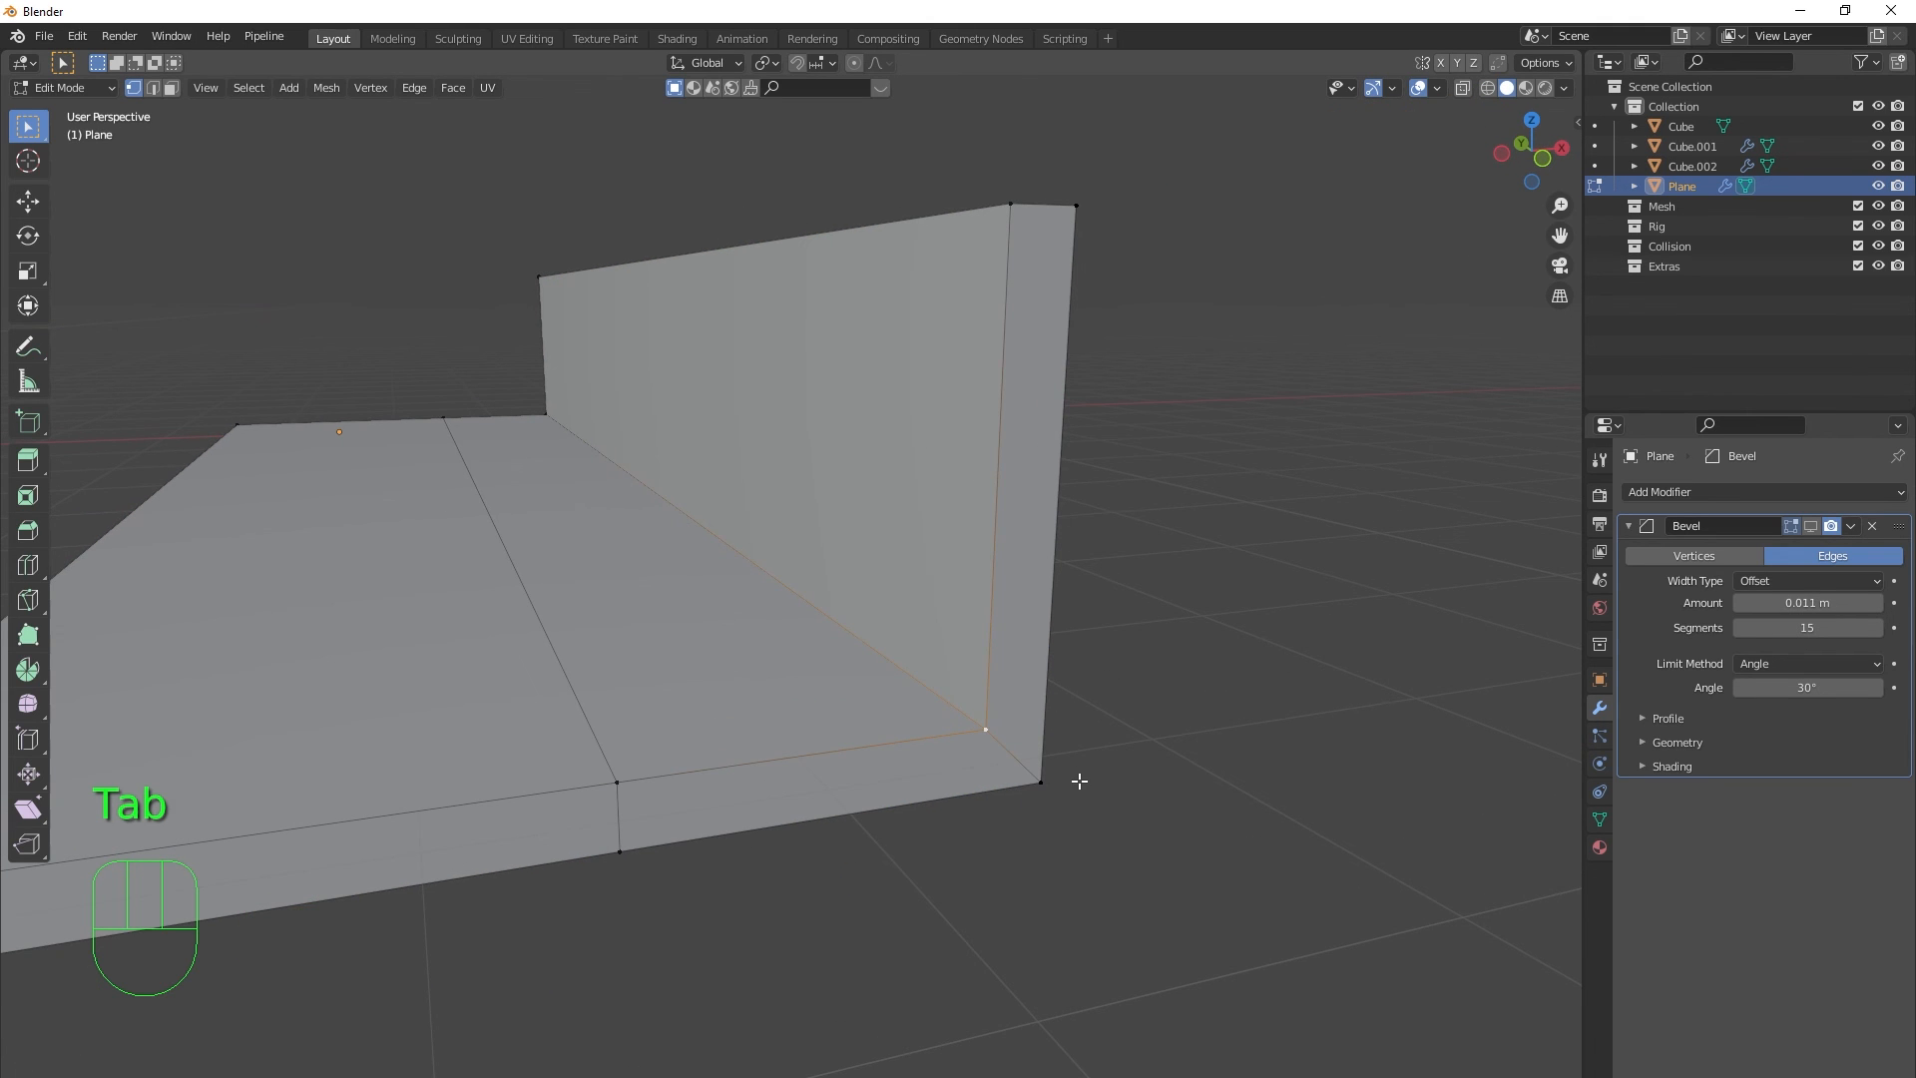
key("g")
right_click(1073, 787)
left_click(1034, 778)
key("g")
right_click(1297, 870)
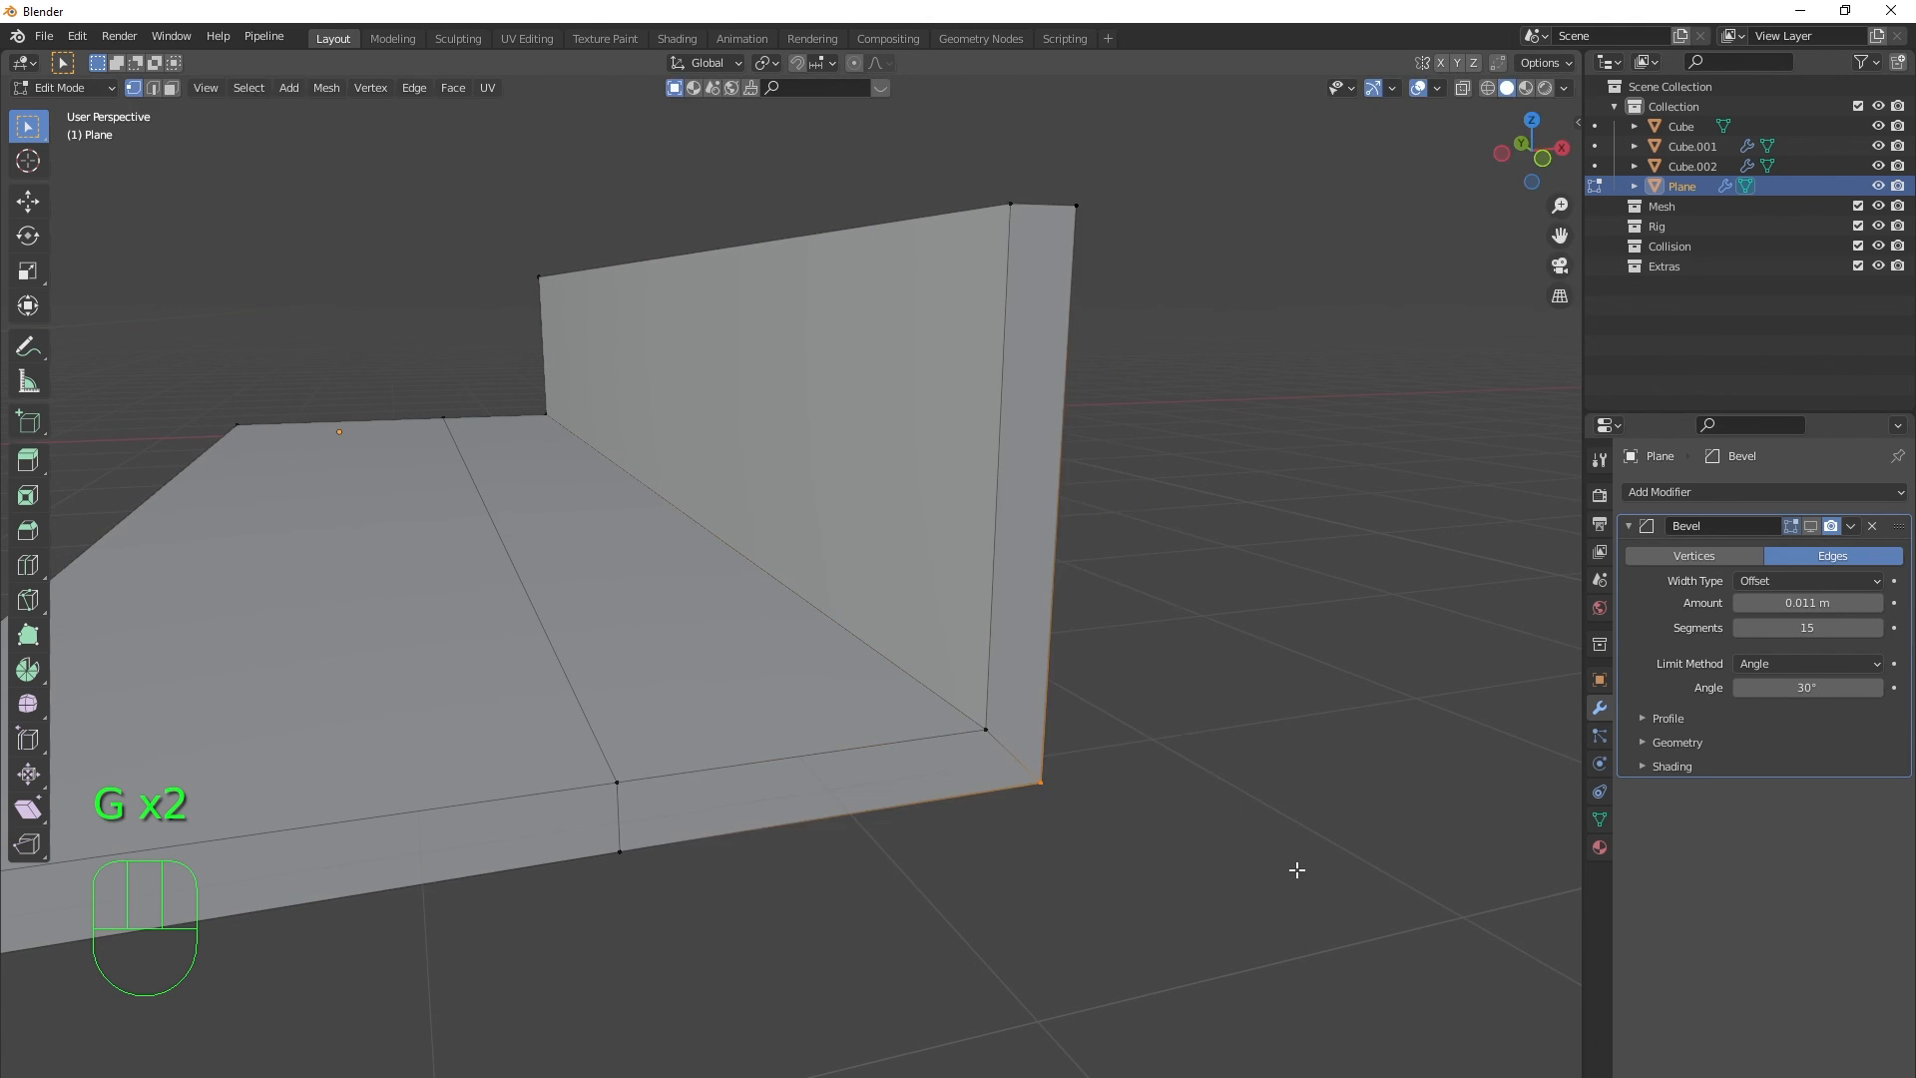
- Show the Bevel modifier in the viewport again and return the plane to Object Mode
middle_click_drag(1034, 844, 1078, 809)
scroll(1077, 809, "down", 1)
left_click(1810, 530)
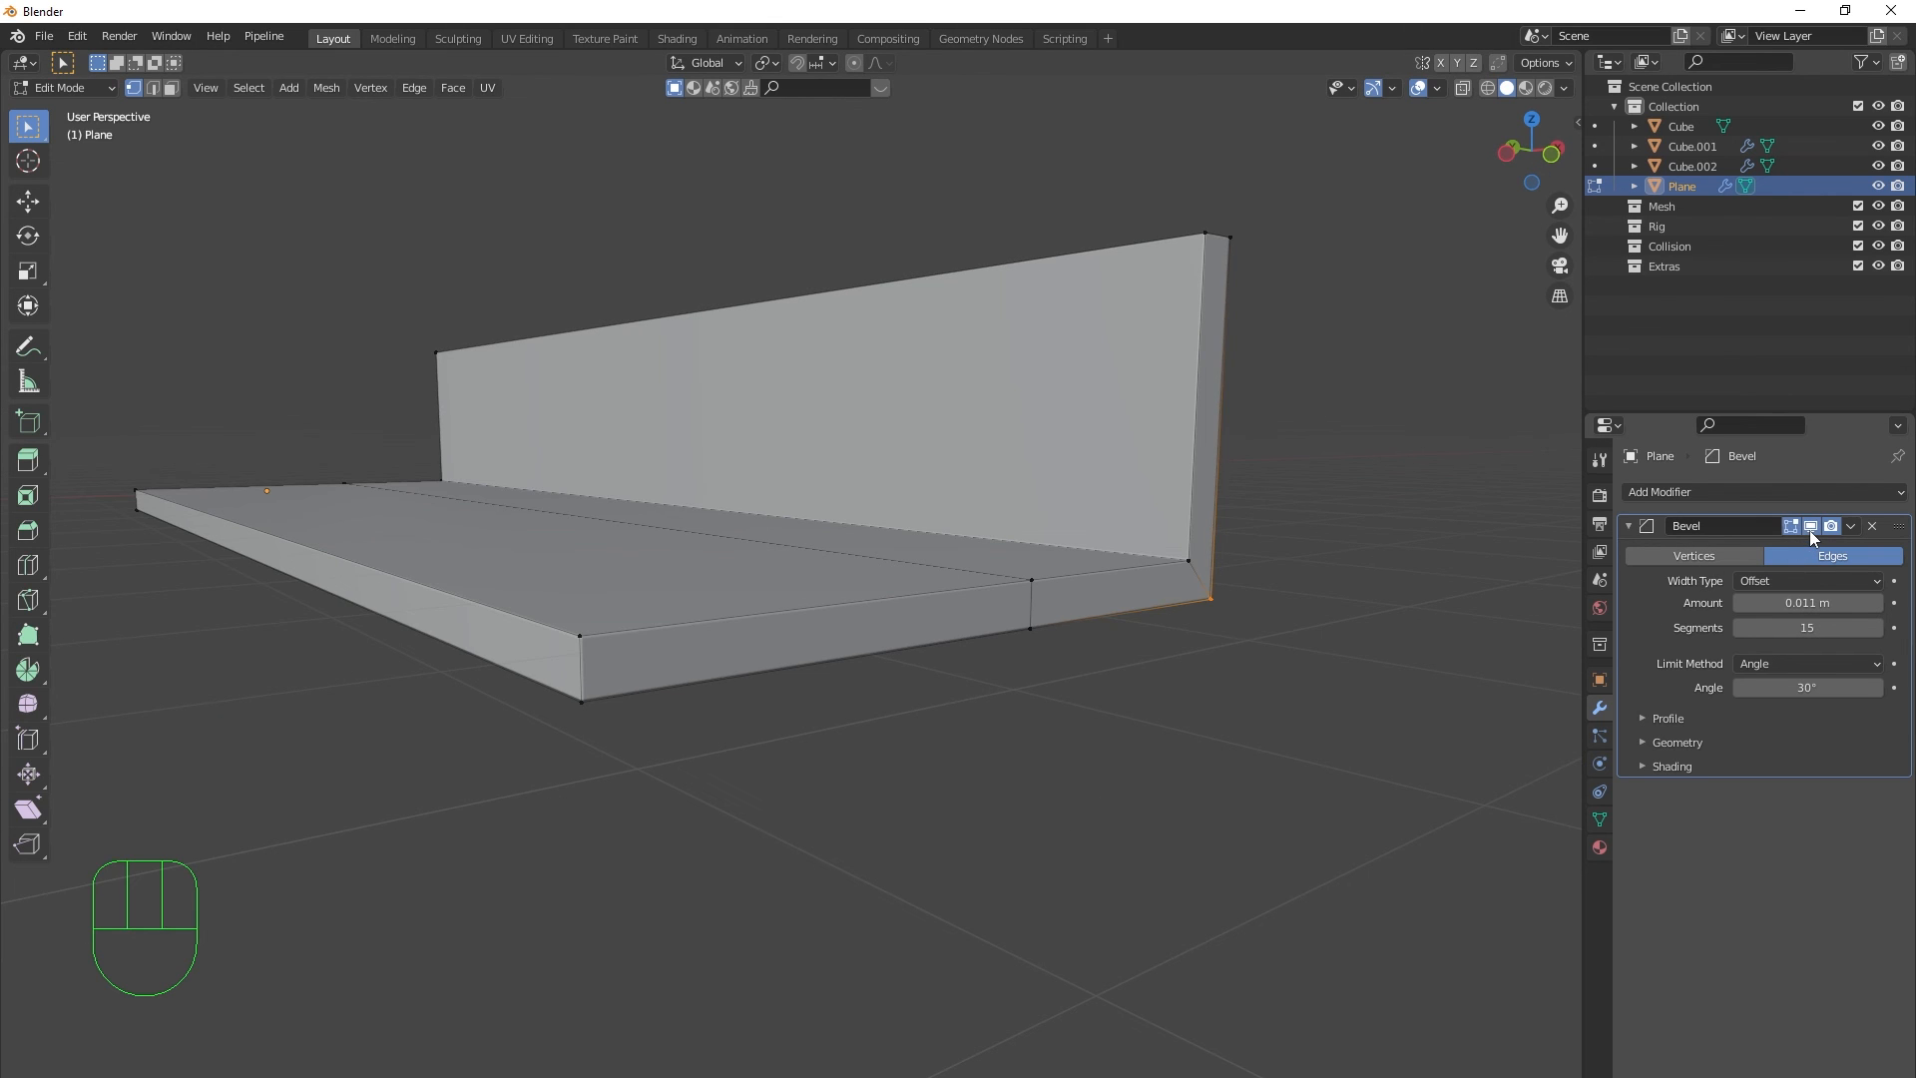
scroll(1218, 627, "up", 5)
key("Tab")
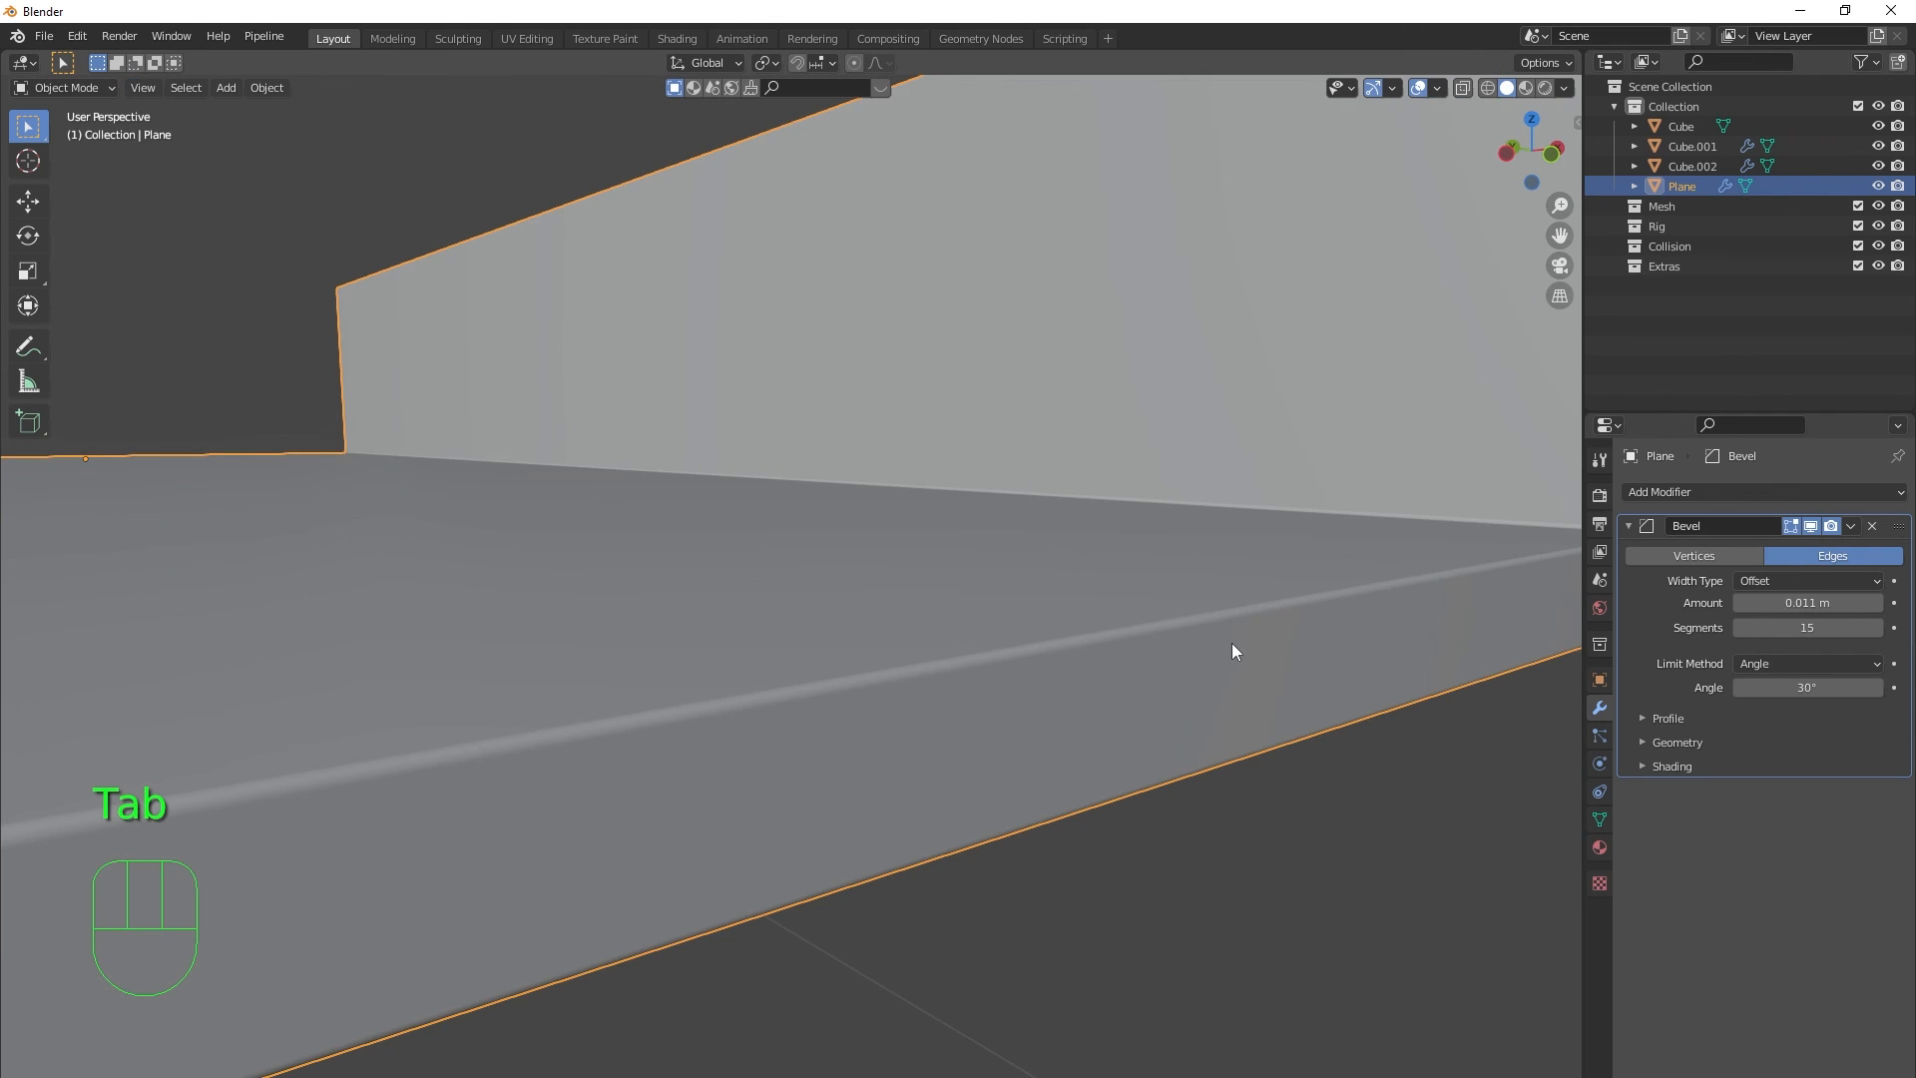
- Apply the Bevel modifier to the plane
scroll(1393, 674, "down", 2)
scroll(1391, 673, "down", 4)
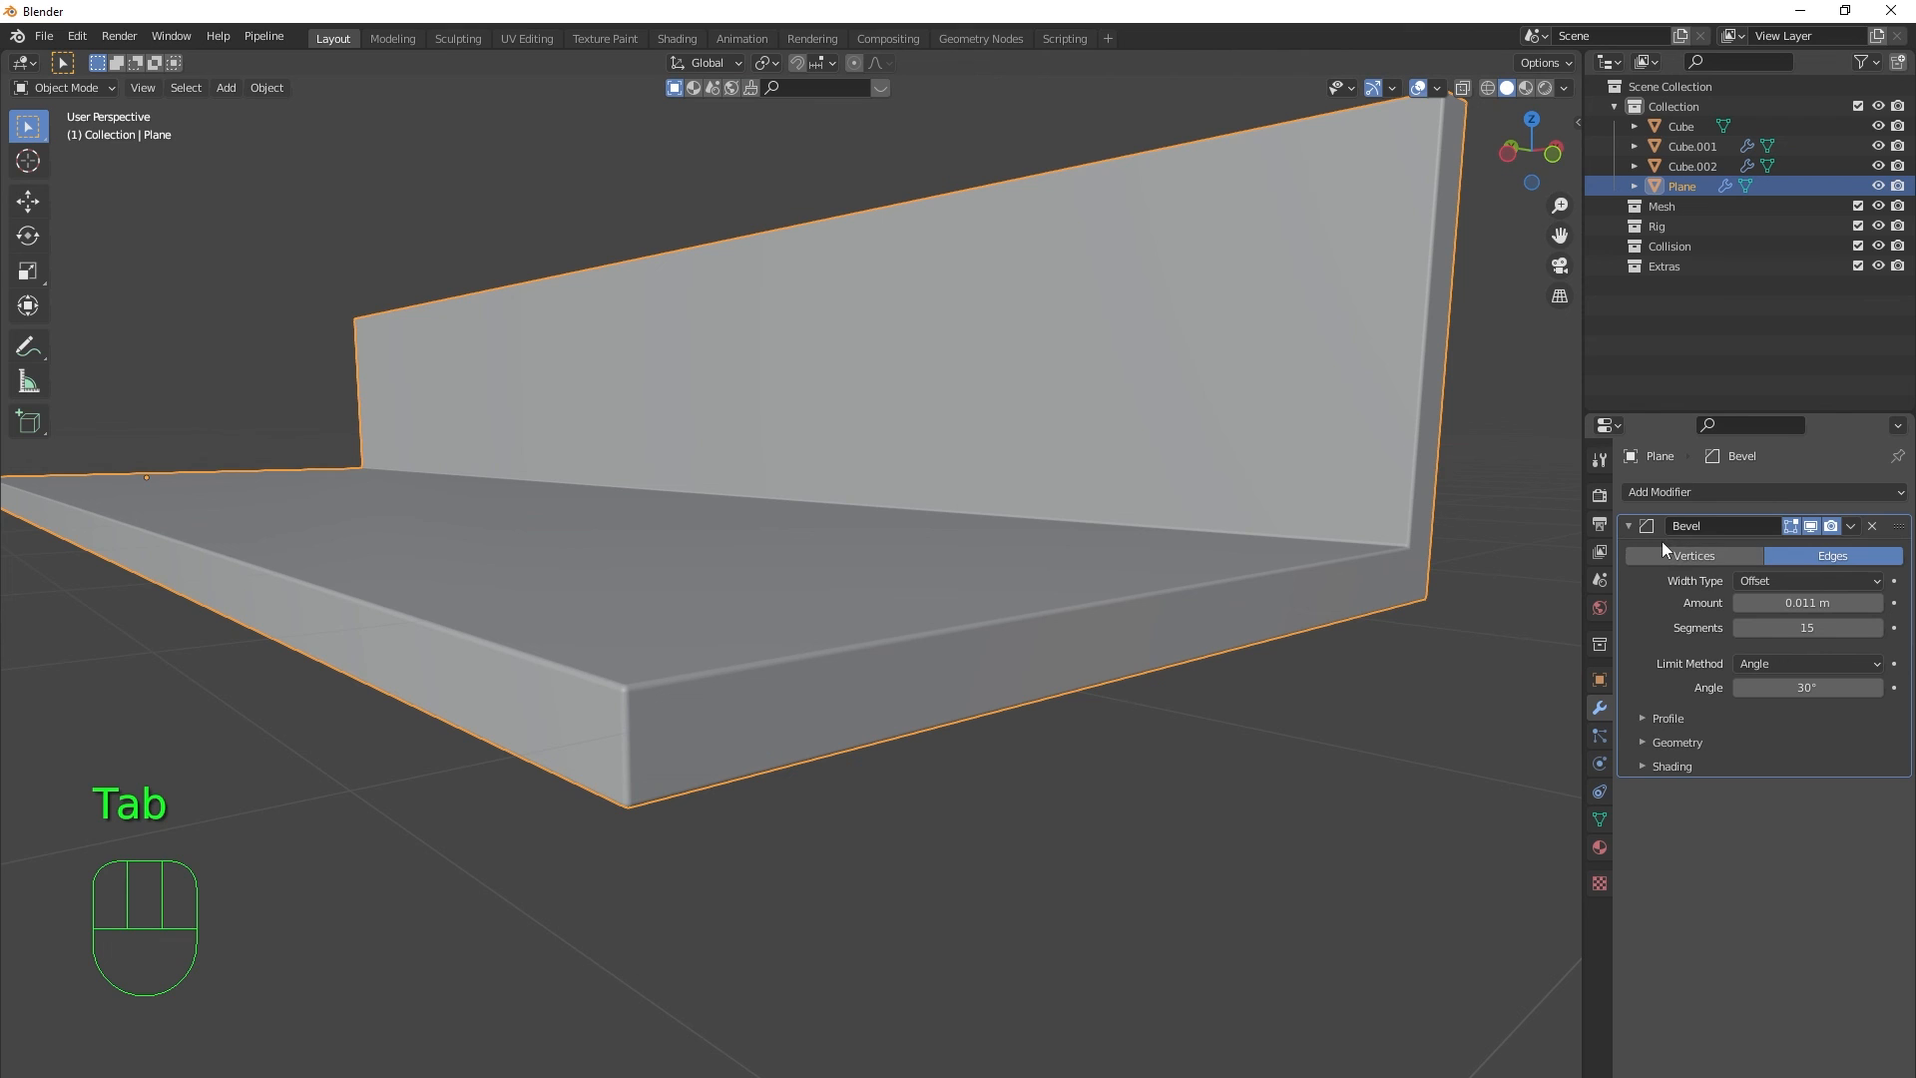
key("ctrl+a")
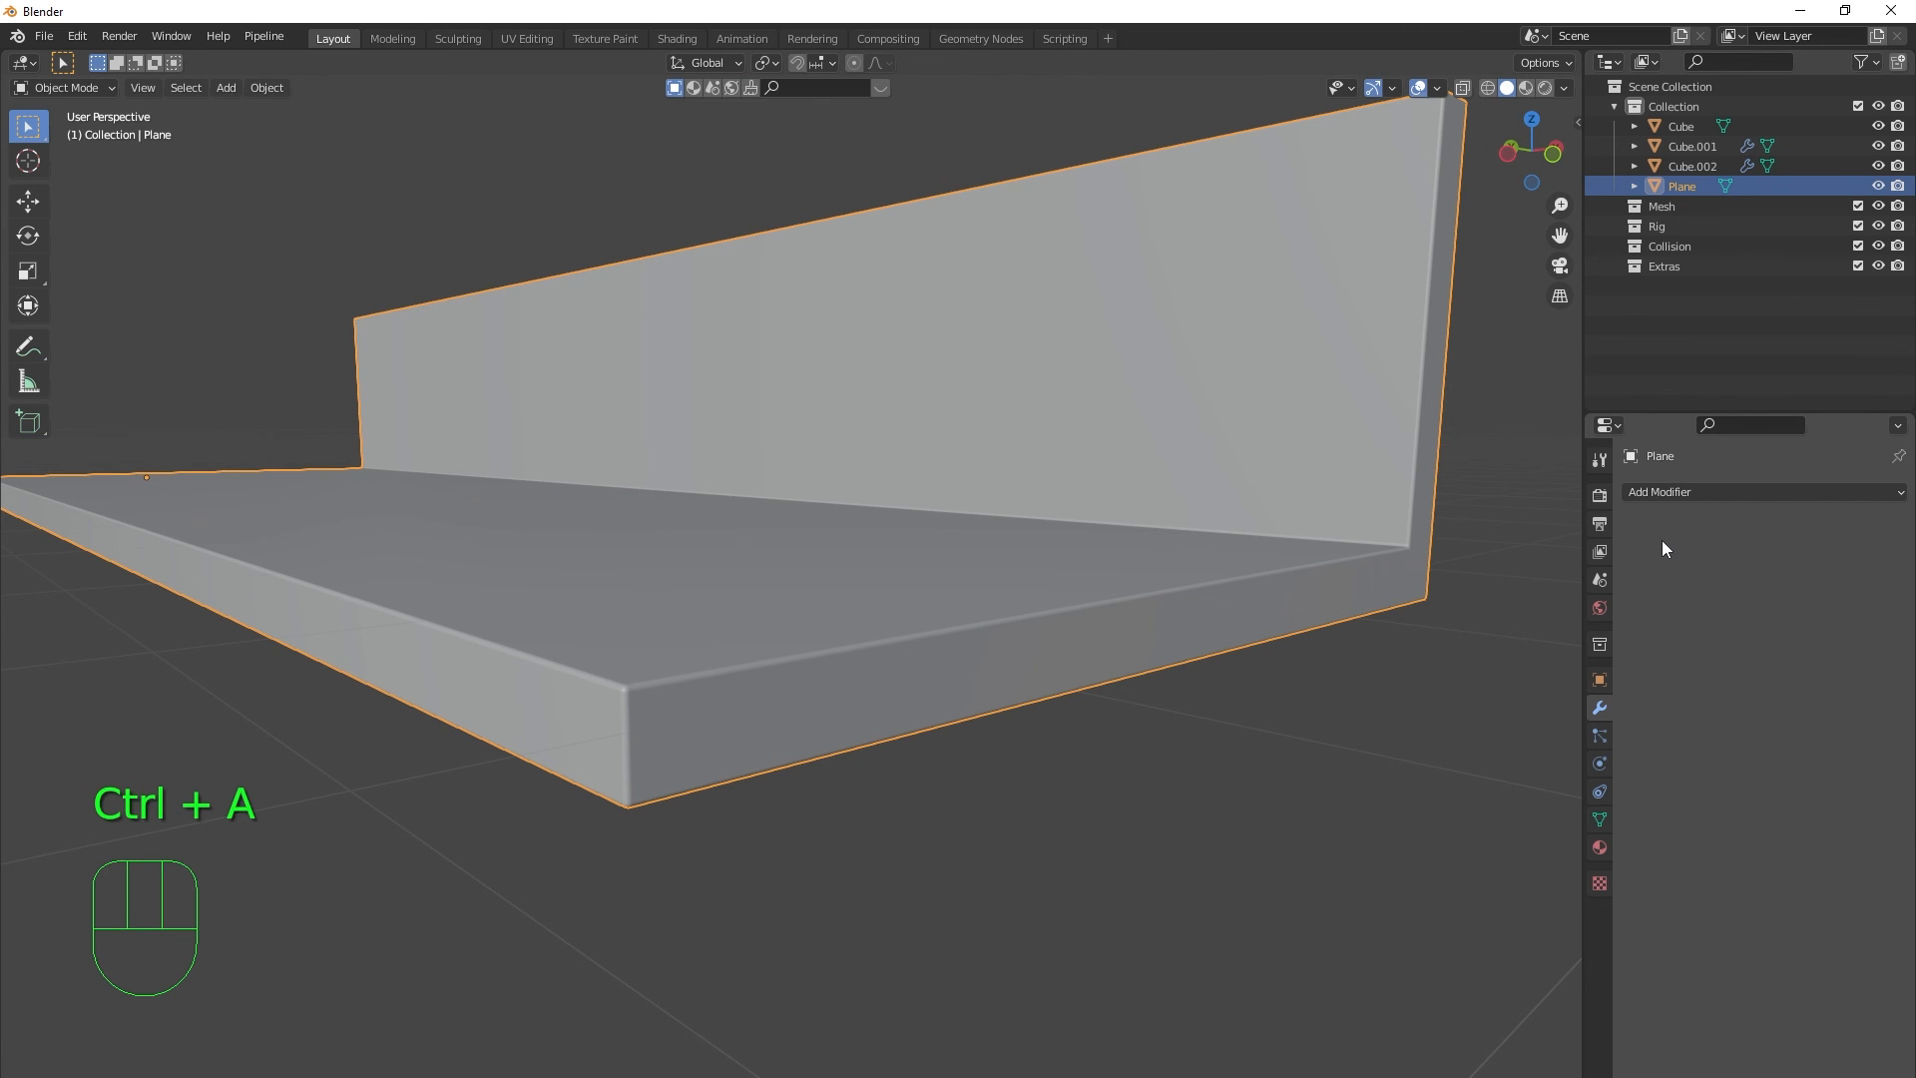
left_click(1302, 739)
left_click(870, 675)
- Examine the dense bevel geometry at the wall's upper end corners and along the floor edges in Edit Mode
middle_click_drag(1275, 698, 1202, 599)
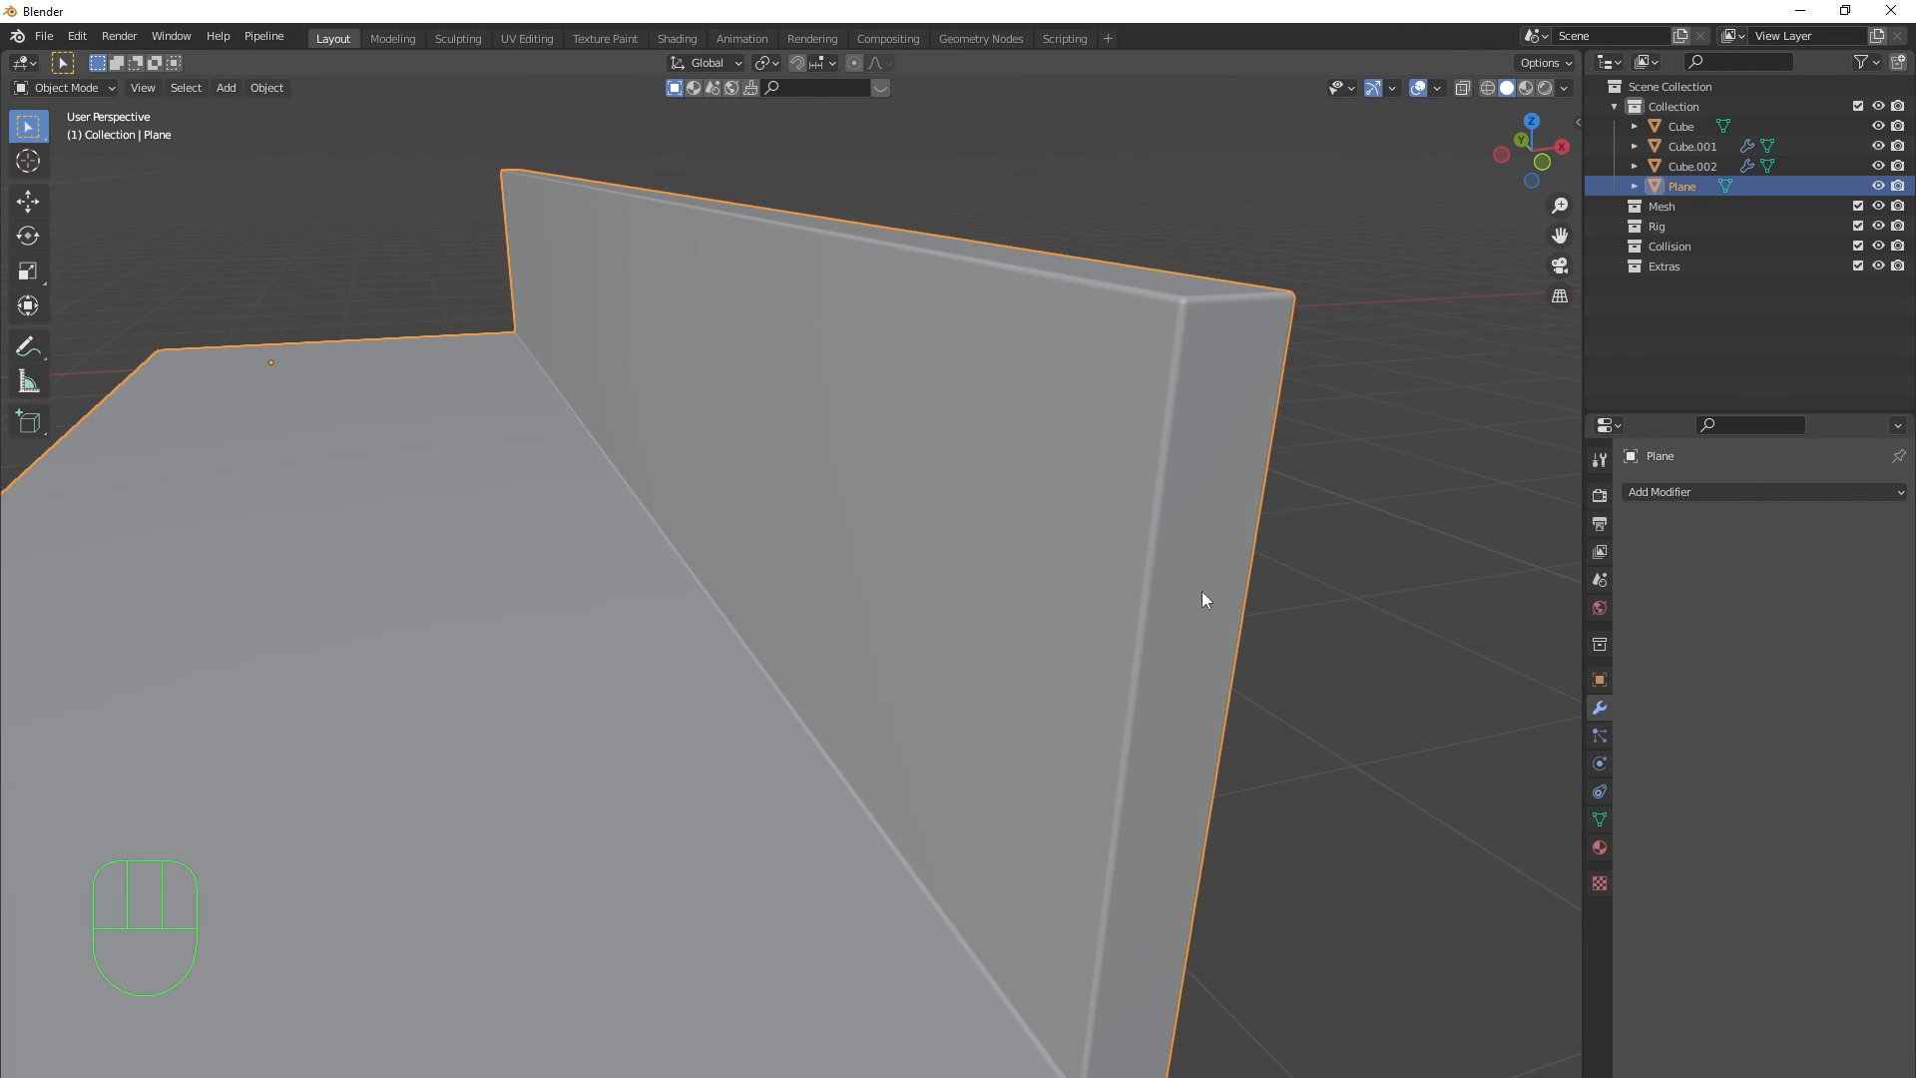
middle_click_drag(1288, 379, 1251, 445, "shift")
middle_click_drag(1259, 544, 1185, 567, "shift")
key("Tab")
scroll(1169, 632, "up", 2)
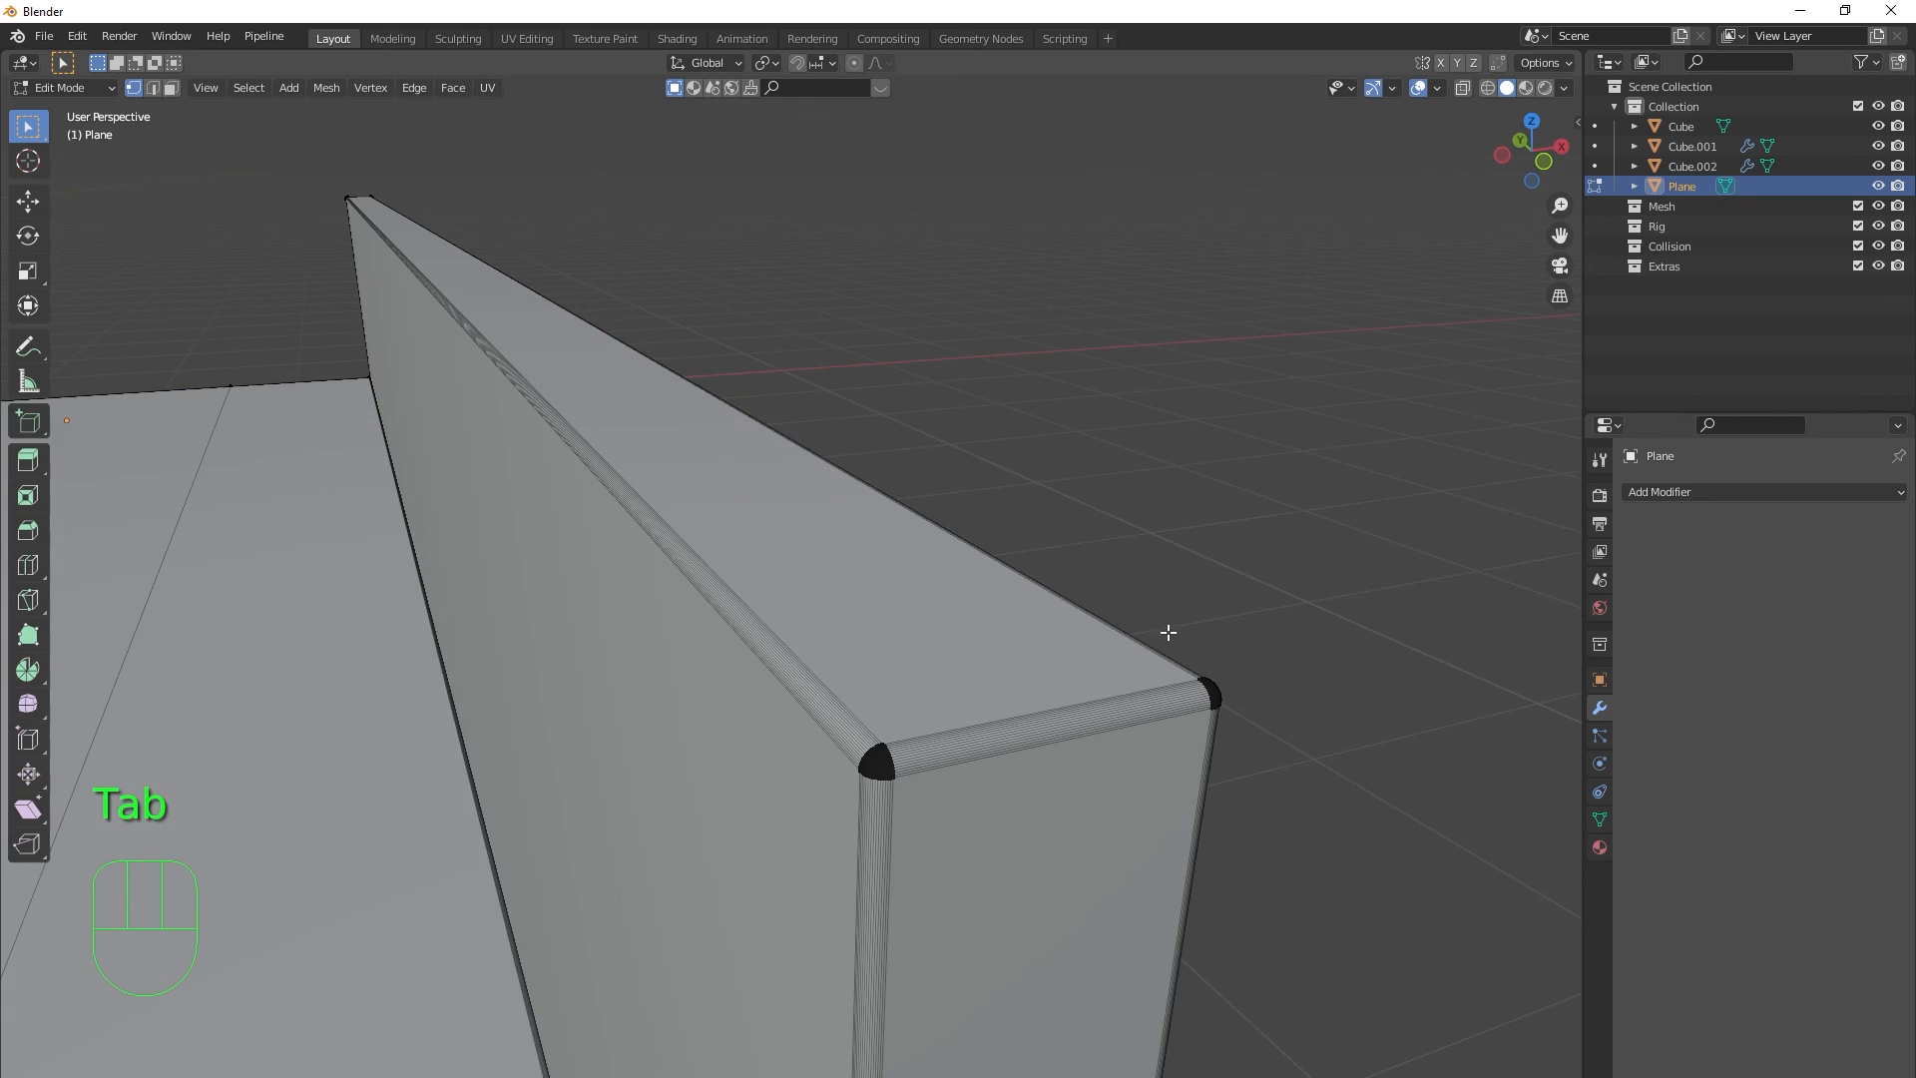
scroll(1168, 633, "up", 1)
middle_click_drag(1168, 633, 1170, 679, "ctrl")
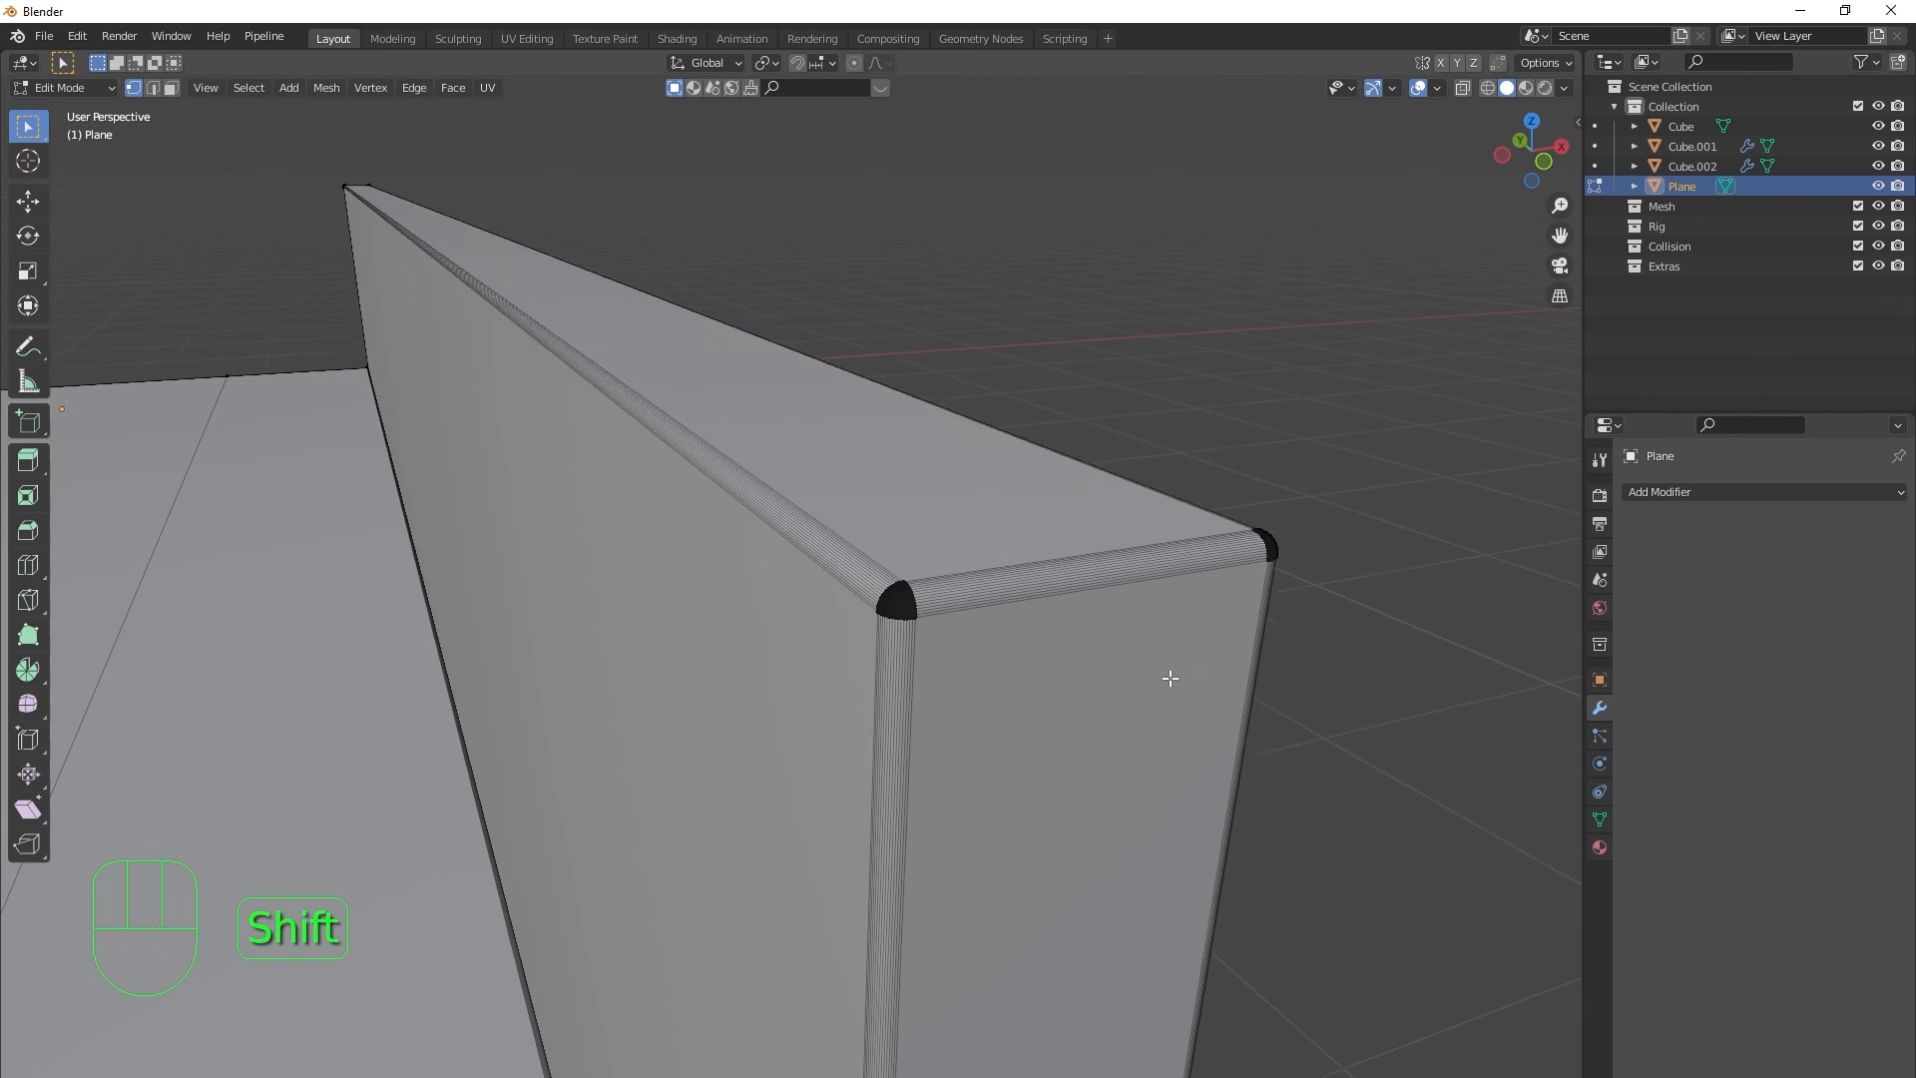
scroll(1009, 632, "up", 2)
scroll(1009, 633, "down", 2)
scroll(1013, 714, "down", 3)
middle_click_drag(1013, 715, 1061, 715)
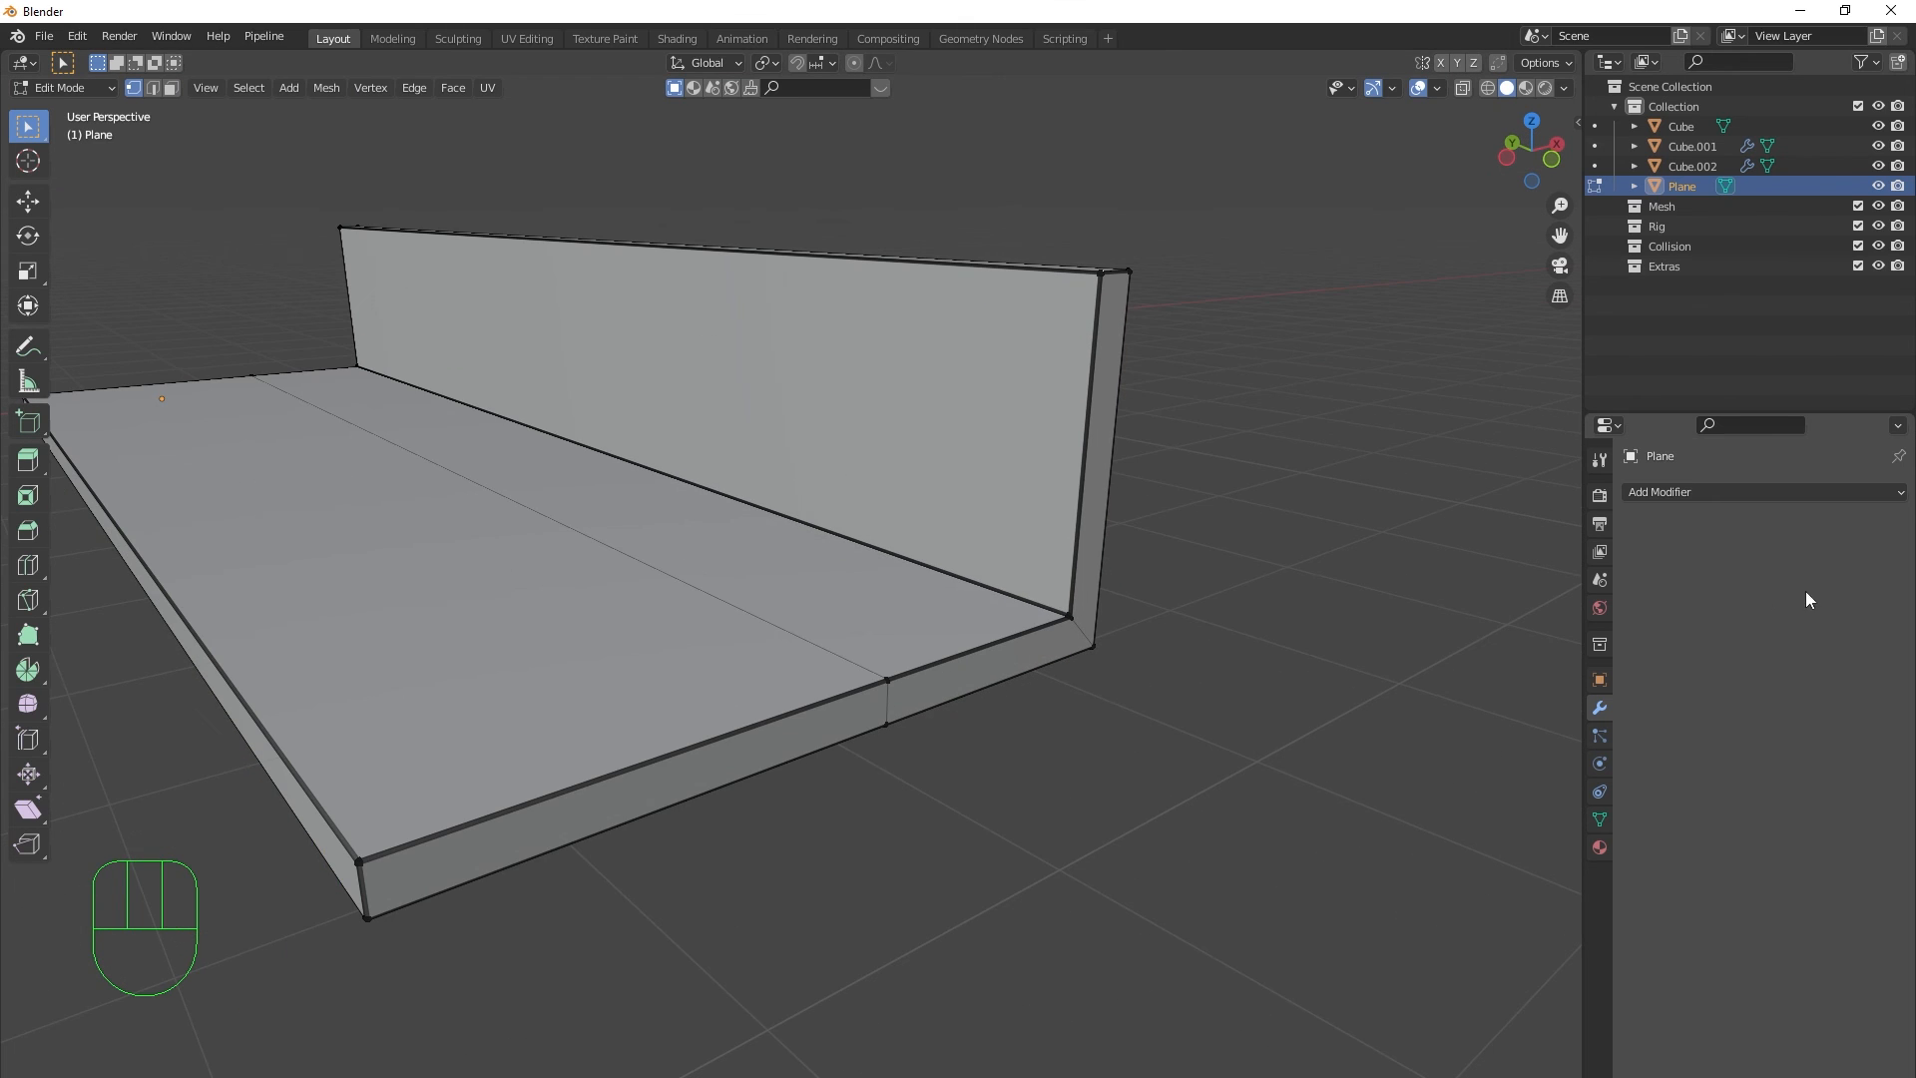
- Undo the applied Bevel and Solidify modifiers and the changes between them, back to the selected plane in Object Mode
key("ctrl+z")
key("ctrl+z")
key("ctrl+z")
key("ctrl+z")
key("ctrl+z")
key("ctrl+z")
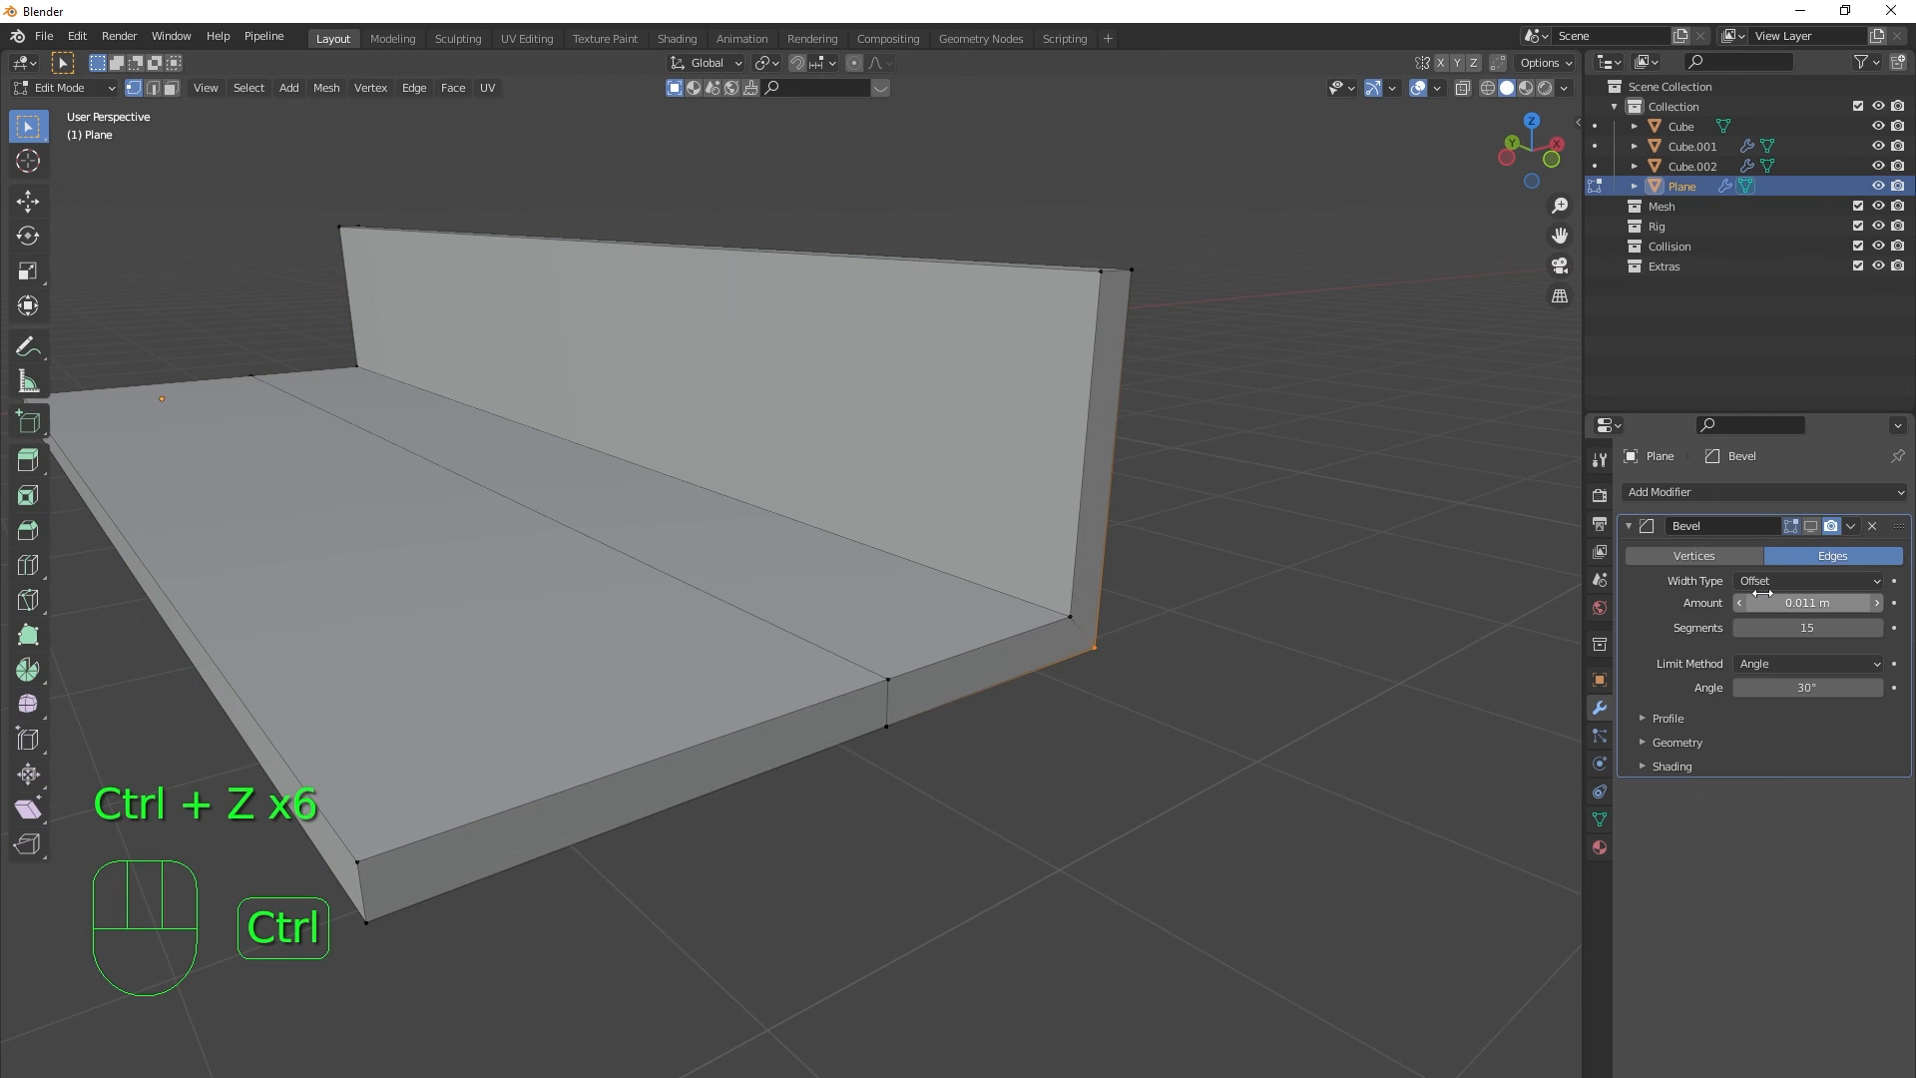
key("ctrl+z")
key("ctrl+z")
key("ctrl+z")
key("ctrl+z")
key("ctrl+z")
key("ctrl+z")
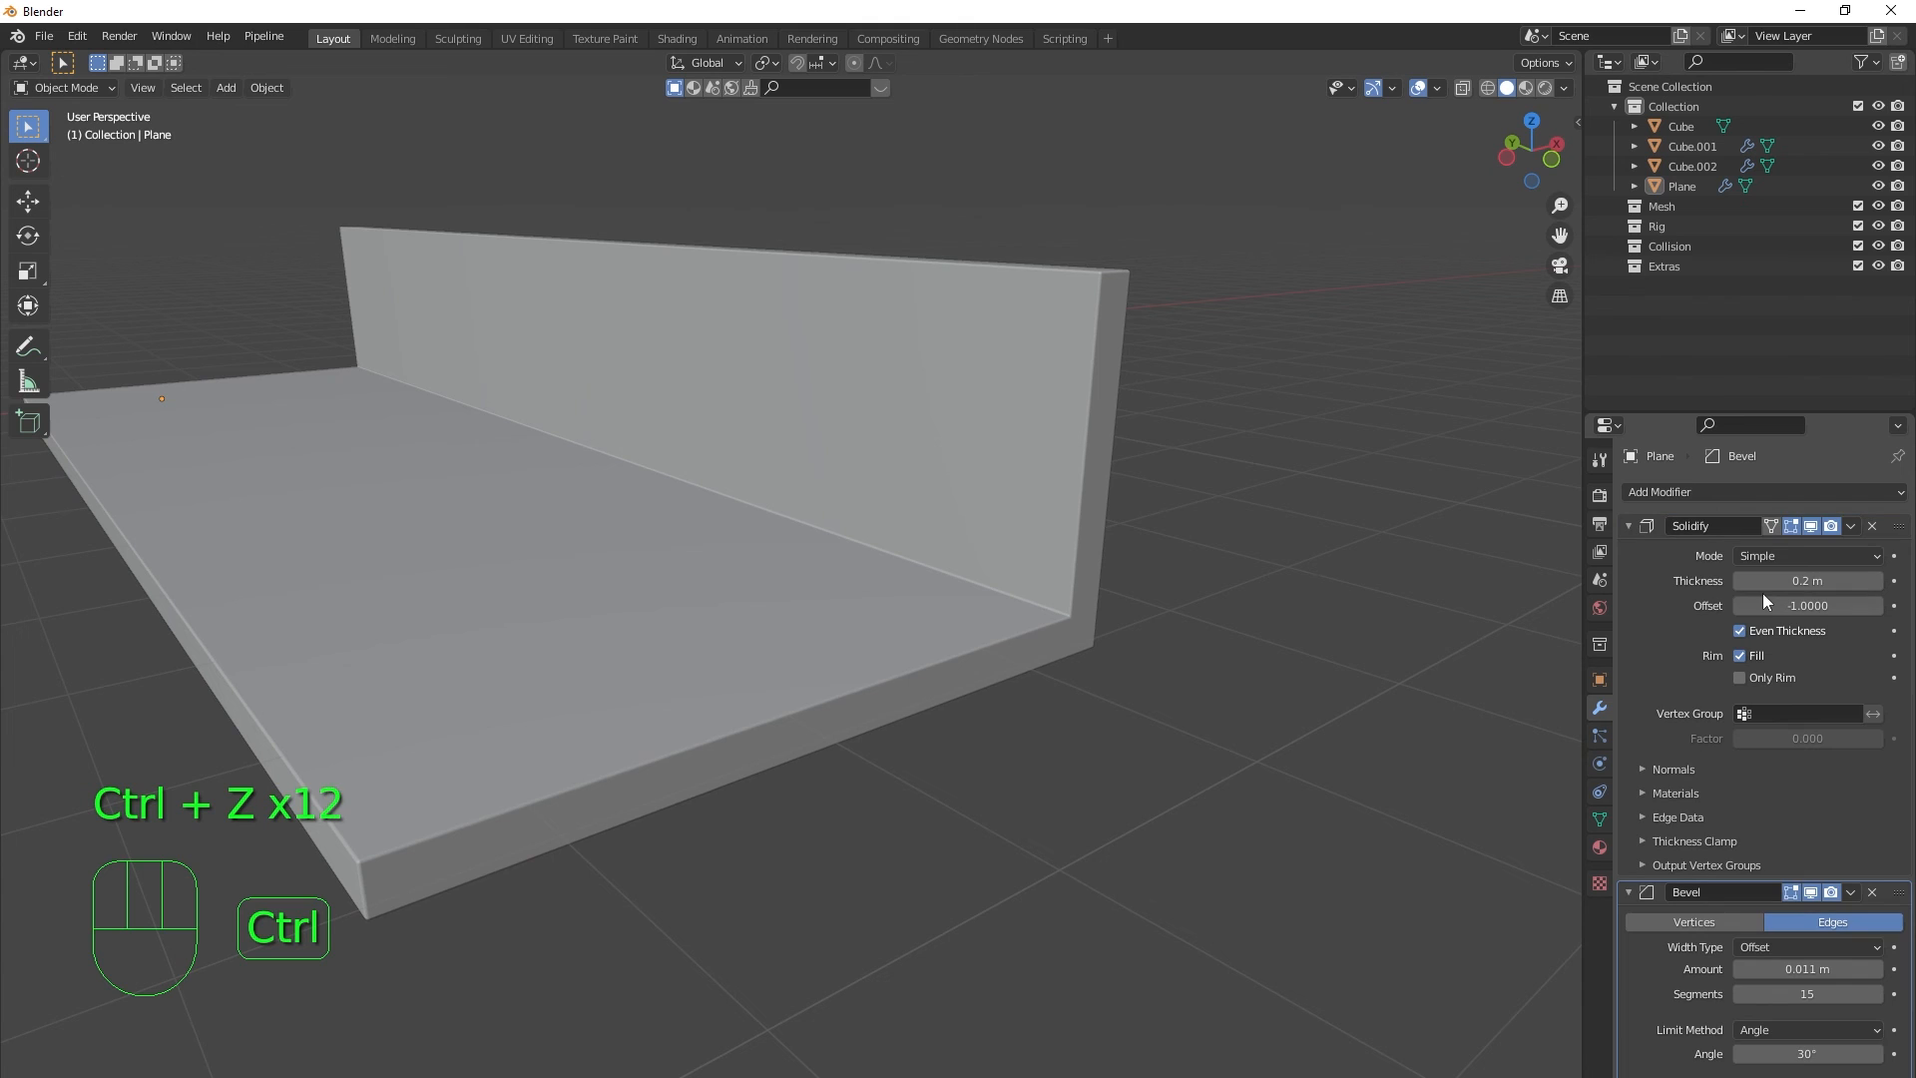
key("ctrl+z")
- Examine the three cube objects and the floor-and-wall plane together from a raised angle
middle_click_drag(938, 723, 1319, 719, "shift")
scroll(1287, 719, "down", 6)
middle_click_drag(783, 695, 1154, 706, "shift")
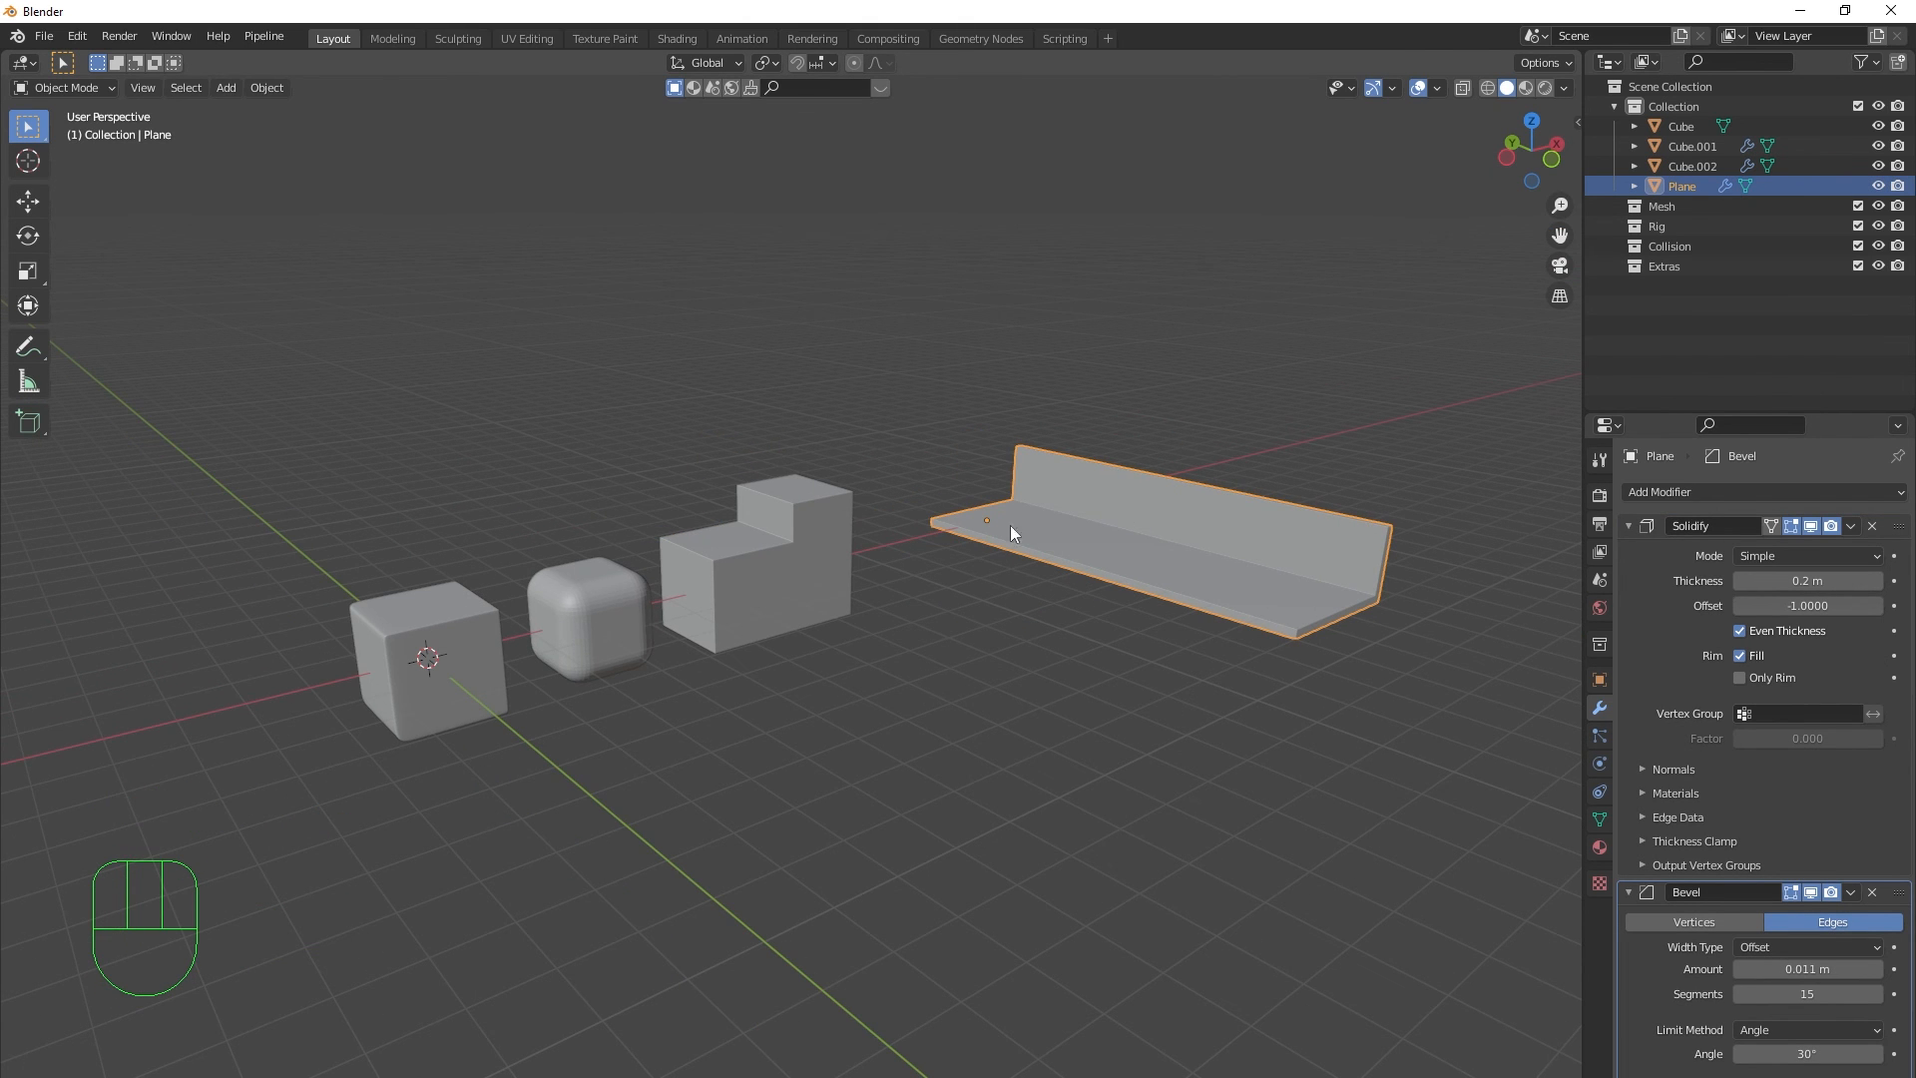
middle_click_drag(1010, 525, 1008, 692)
scroll(853, 722, "up", 3)
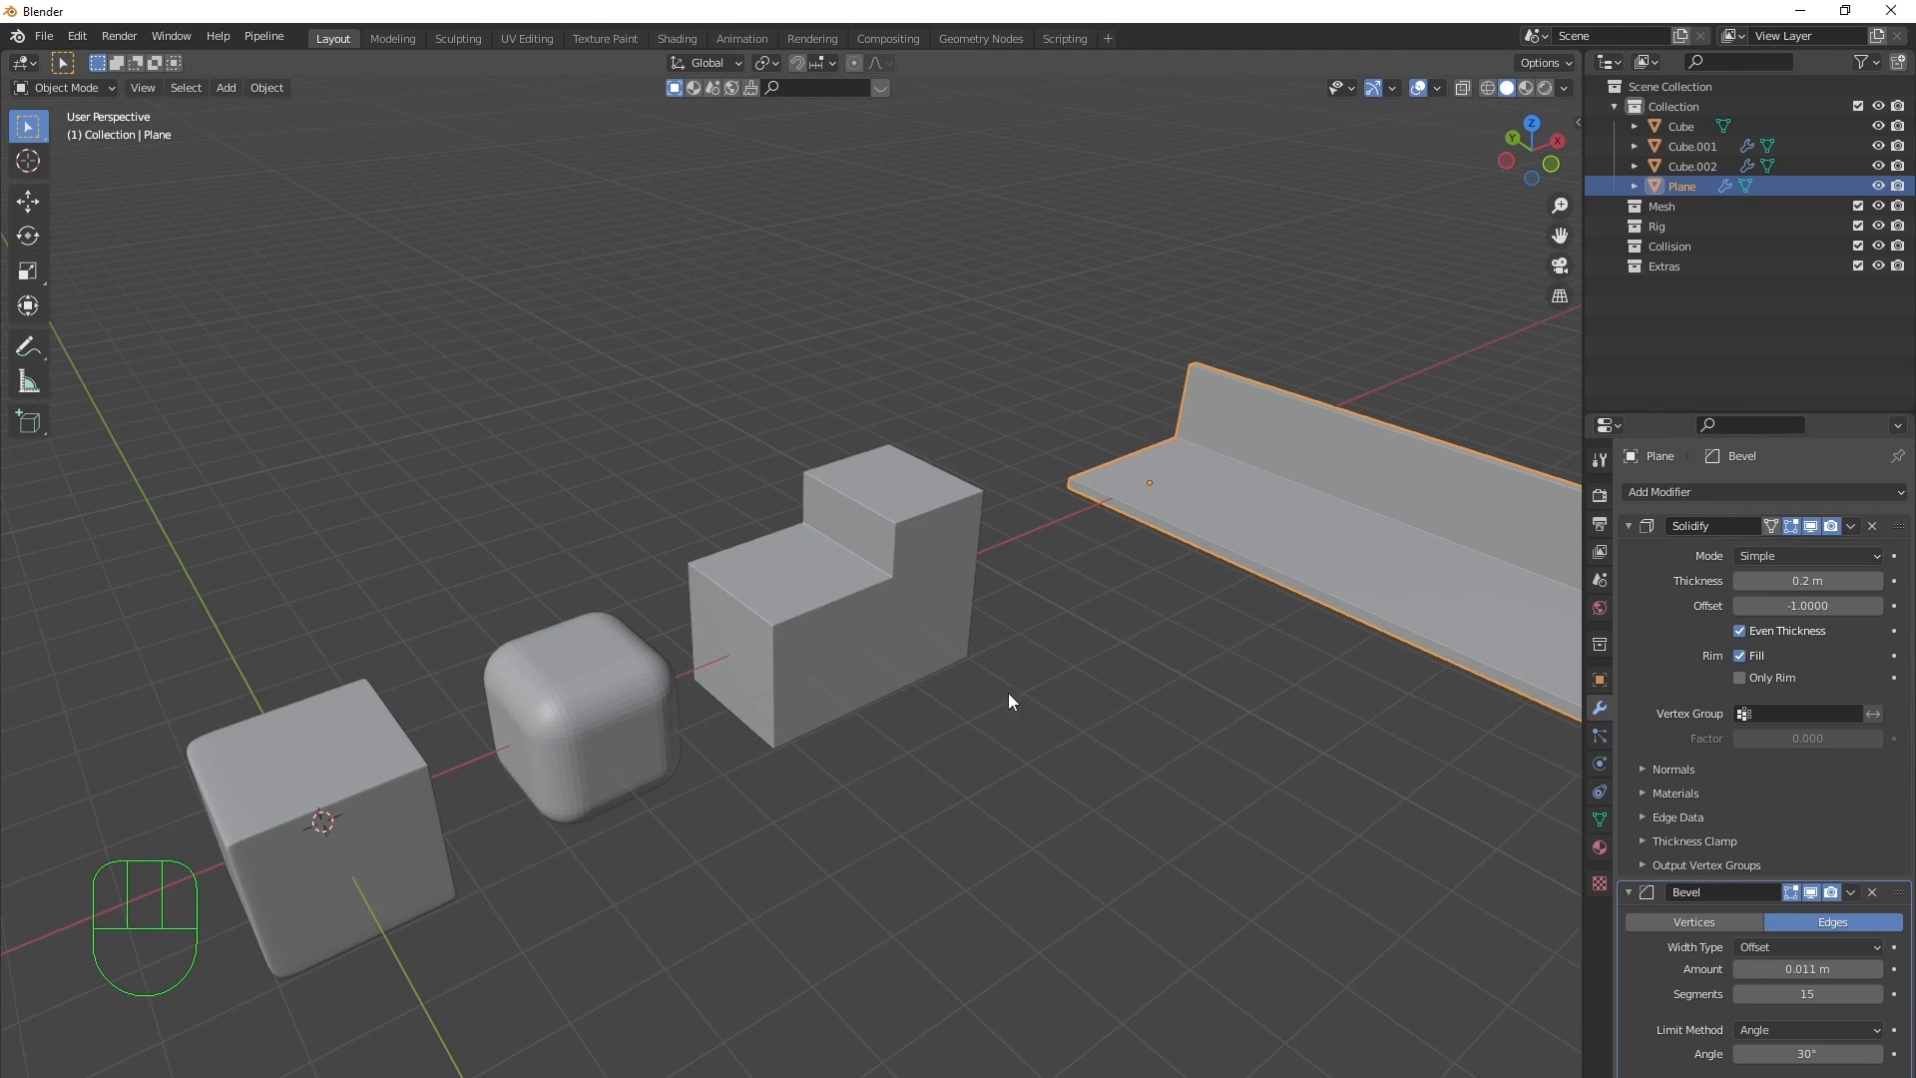
scroll(1177, 635, "down", 3)
middle_click_drag(1179, 635, 1155, 596, "shift")
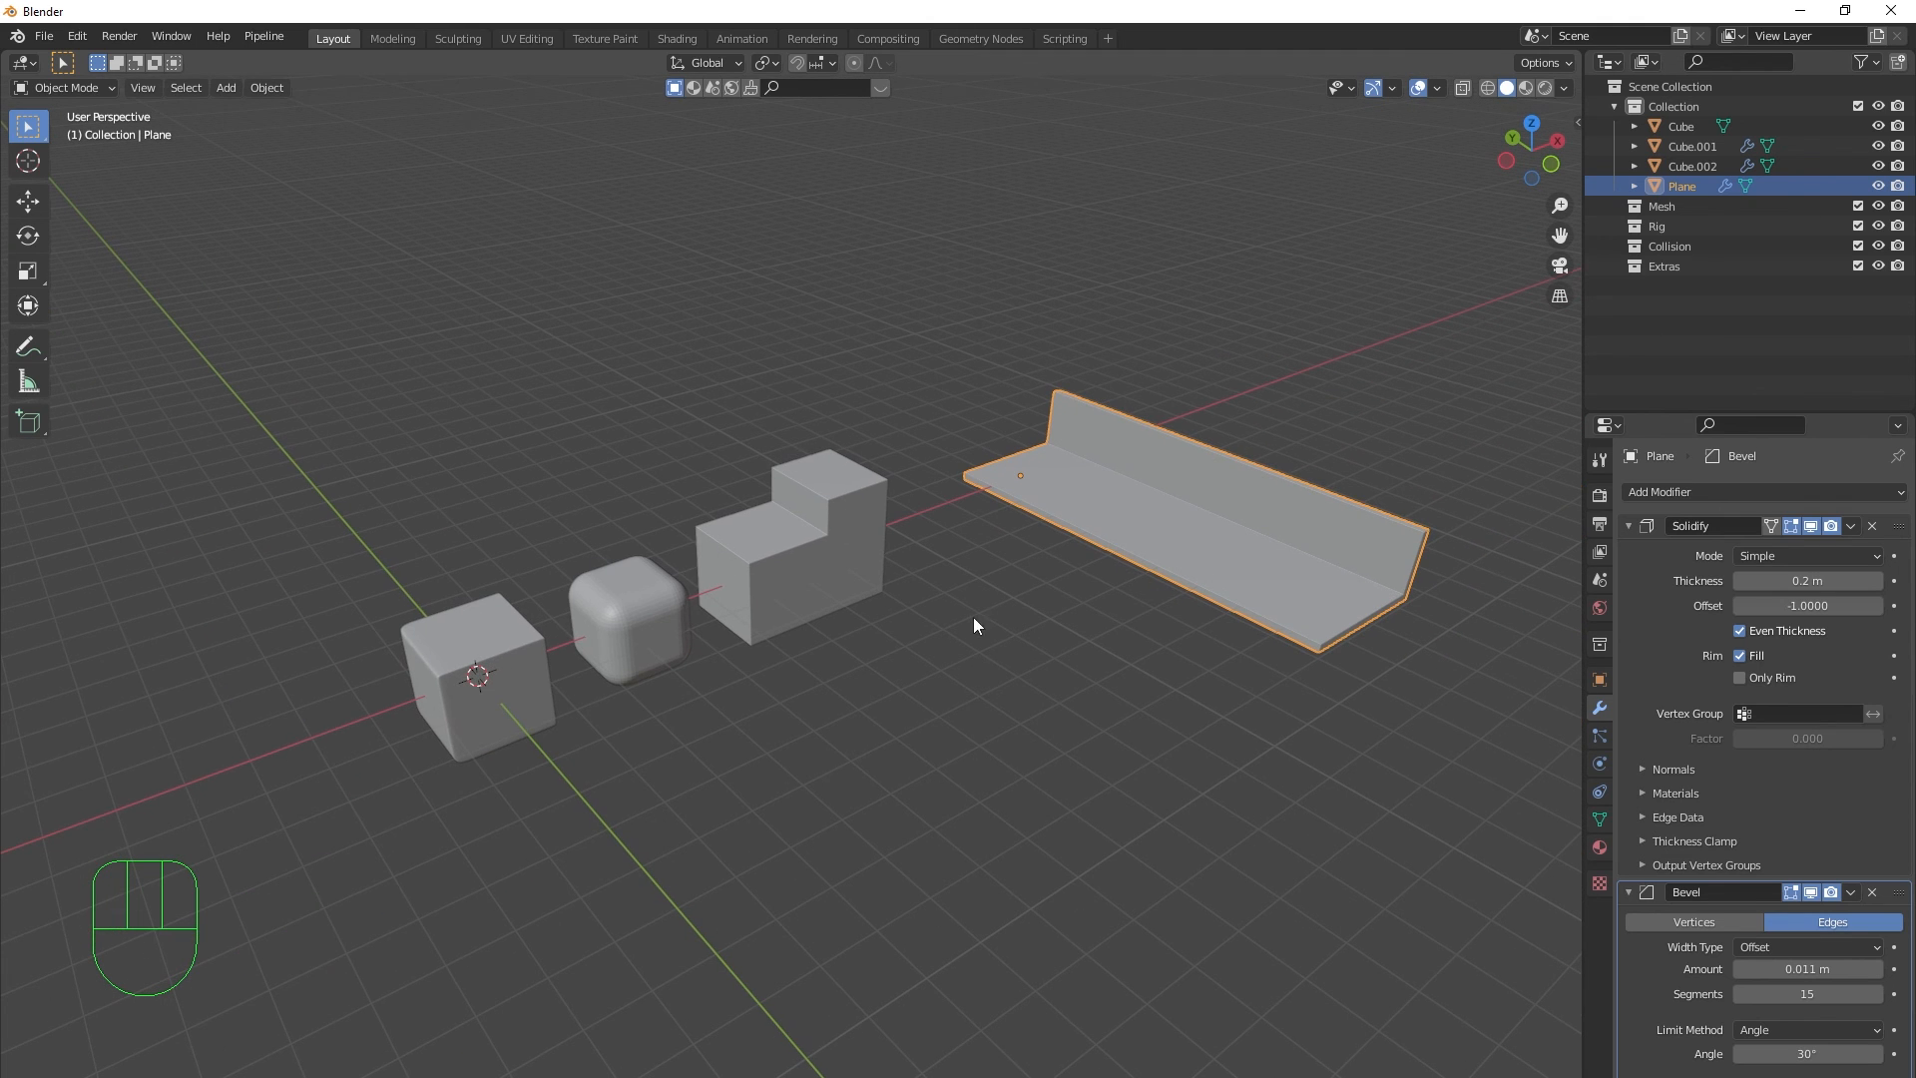